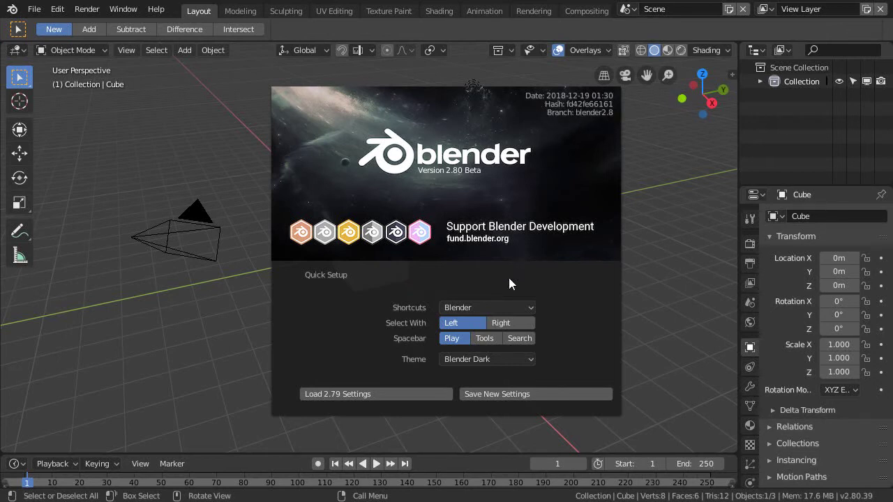
Step: Set the quick setup to select with Right and use the spacebar for Tools, closing the splash screen
left_click(500, 323)
left_click(492, 338)
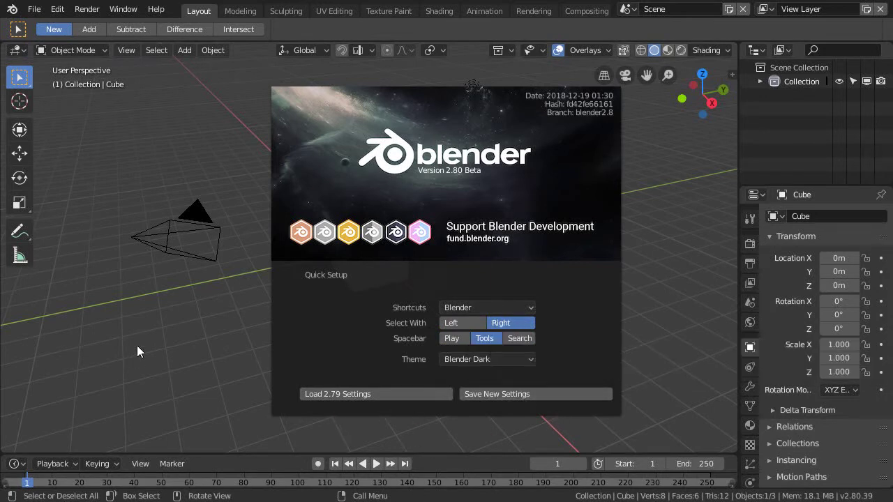
left_click(221, 343)
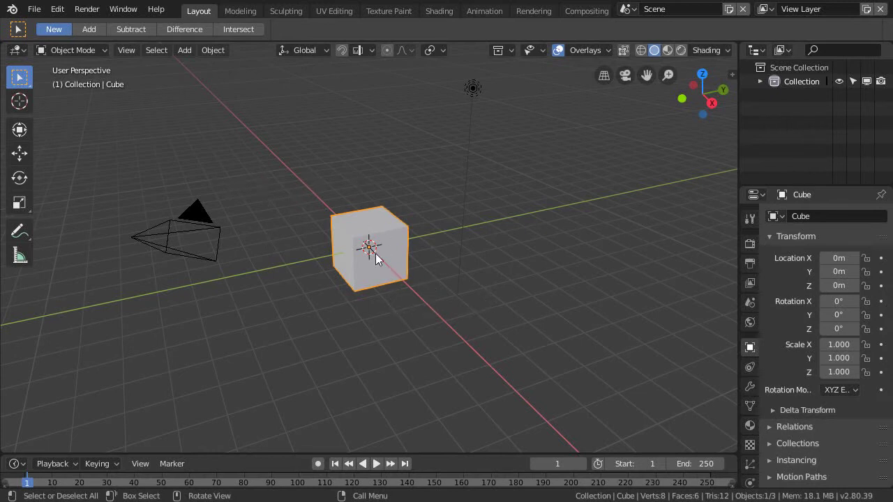
Step: Open the file 2_8Test_12-16-18.blend from the Blender2_8Trials folder
left_click(33, 13)
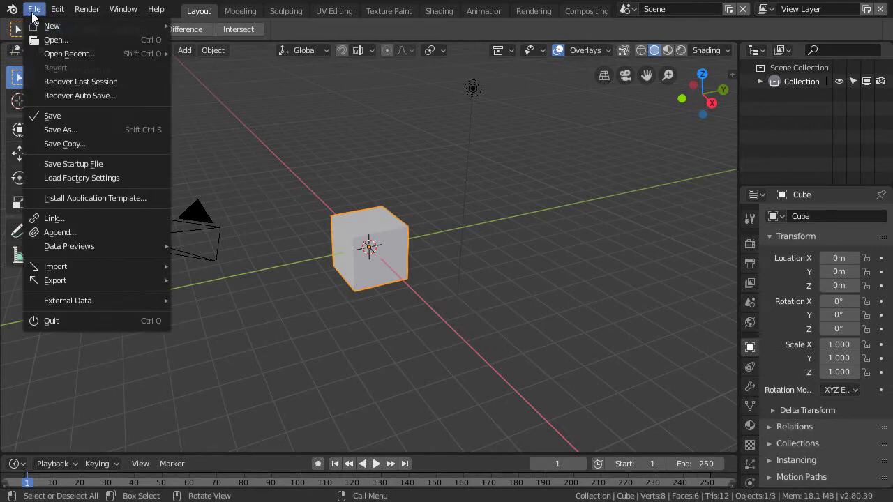
left_click(53, 42)
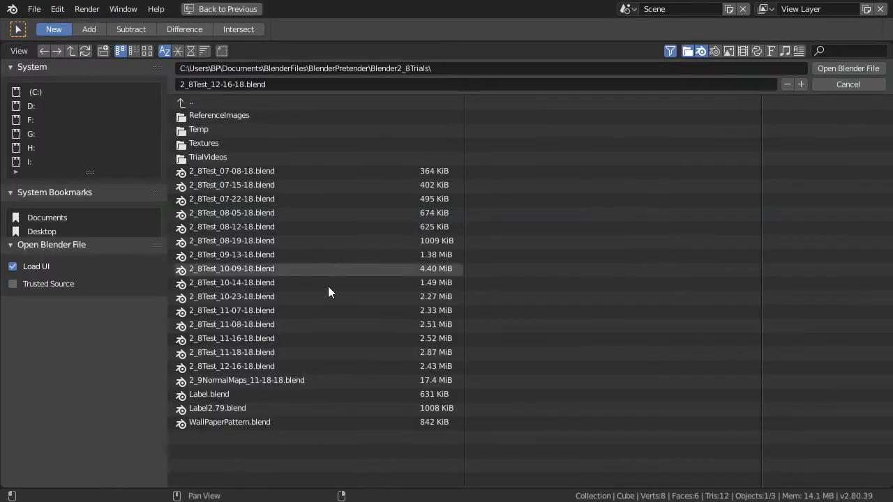
left_click(238, 367)
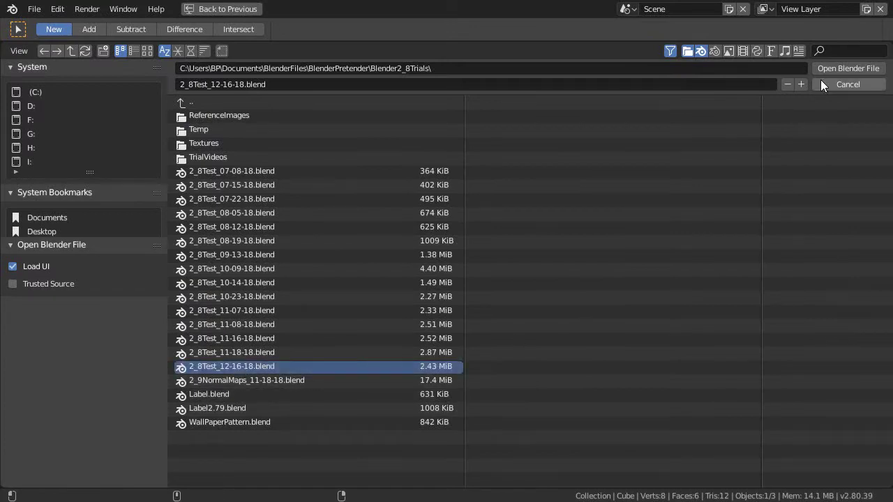
left_click(836, 68)
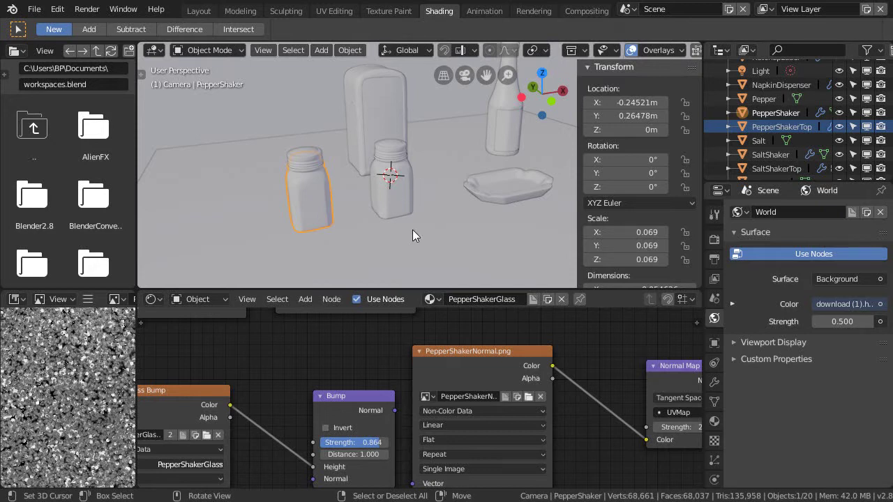
Step: Show the diner booth and table in Rendered shading in the Shading workspace viewport
scroll(391, 210, "down", 2)
middle_click_drag(392, 210, 458, 205)
scroll(442, 211, "up", 2)
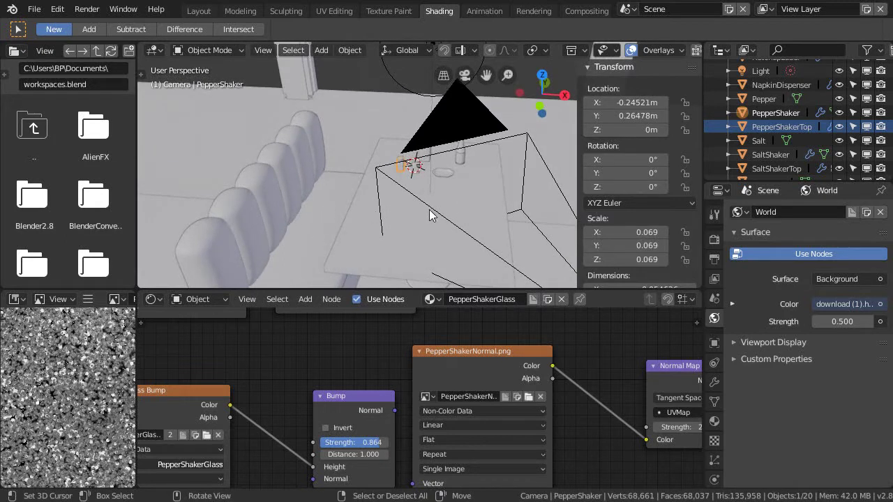
middle_click_drag(435, 208, 414, 206)
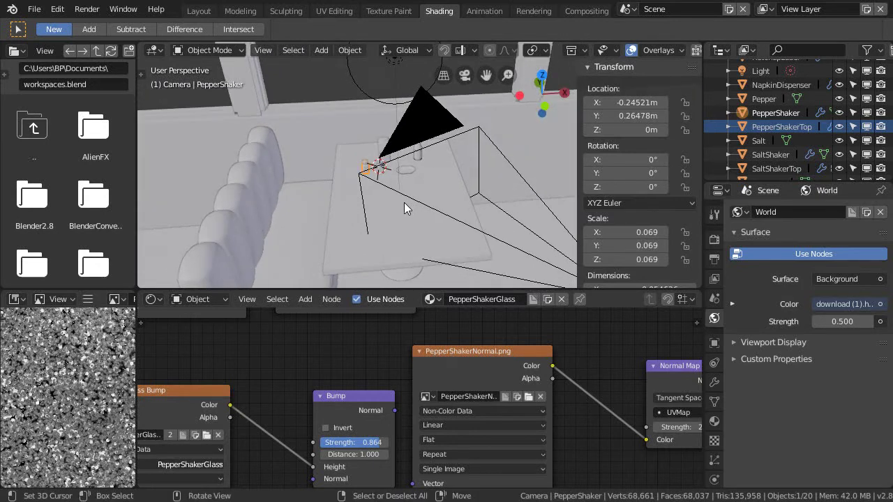
middle_click_drag(402, 205, 416, 197)
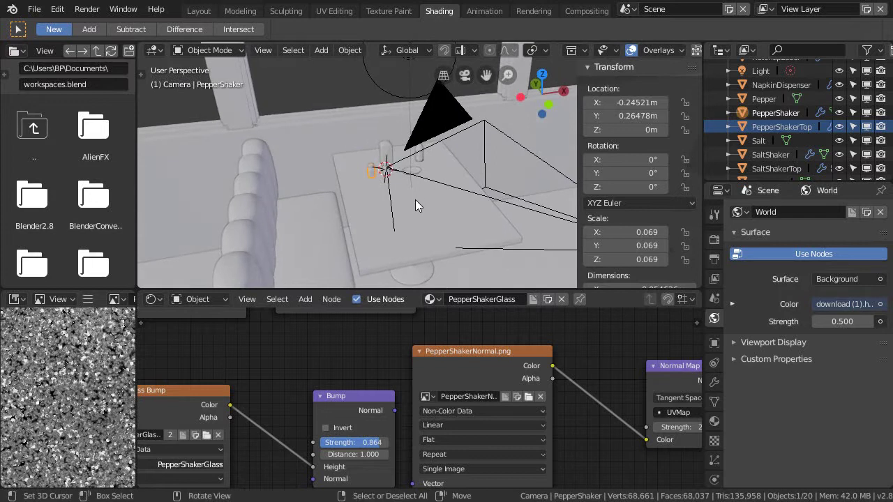
key("z")
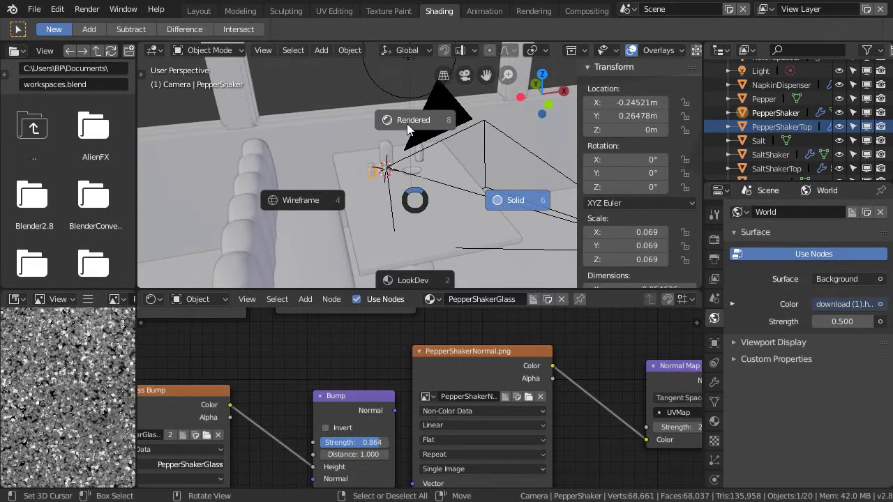
left_click(407, 125)
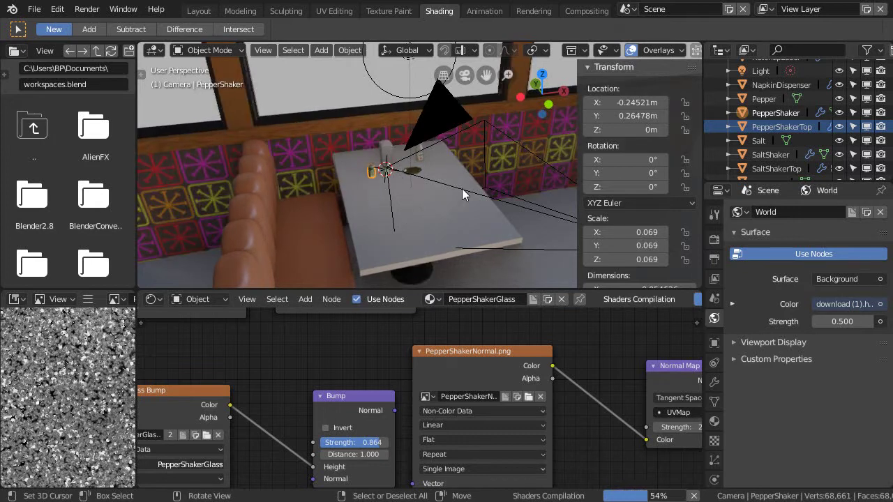
middle_click_drag(444, 197, 413, 201)
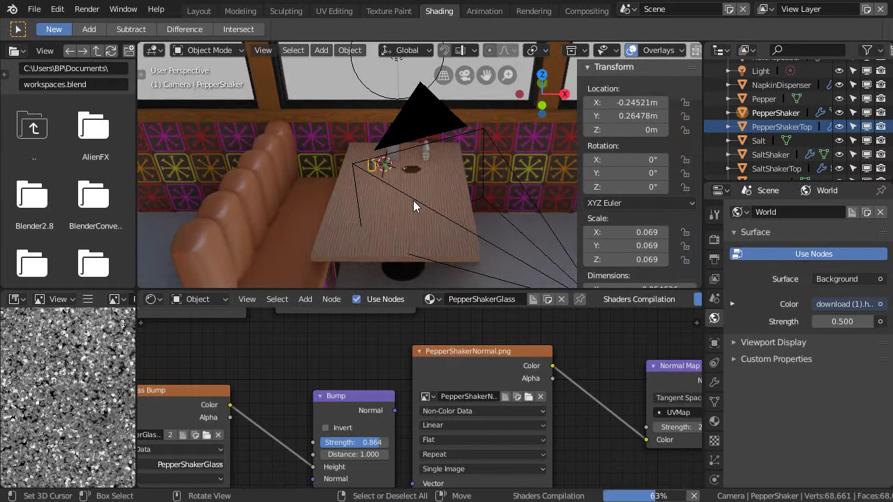
Step: Switch to the Layout workspace and set its viewport to Rendered shading
left_click(200, 13)
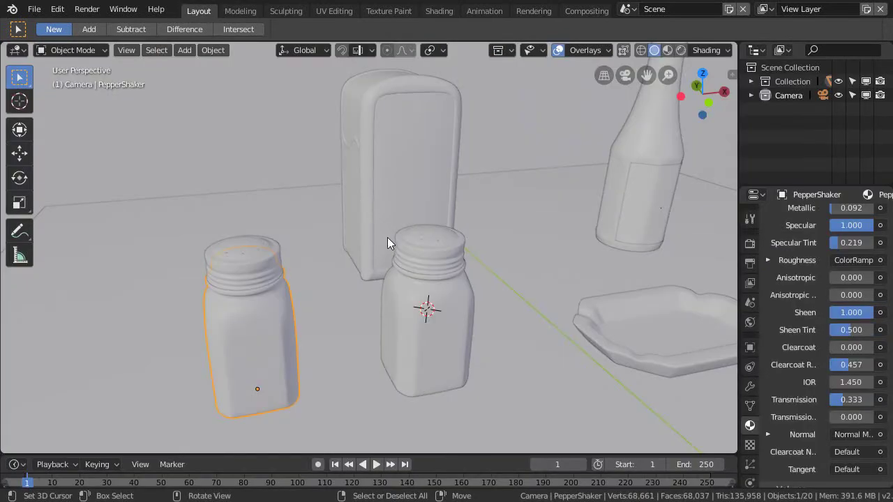
key("z")
left_click(419, 186)
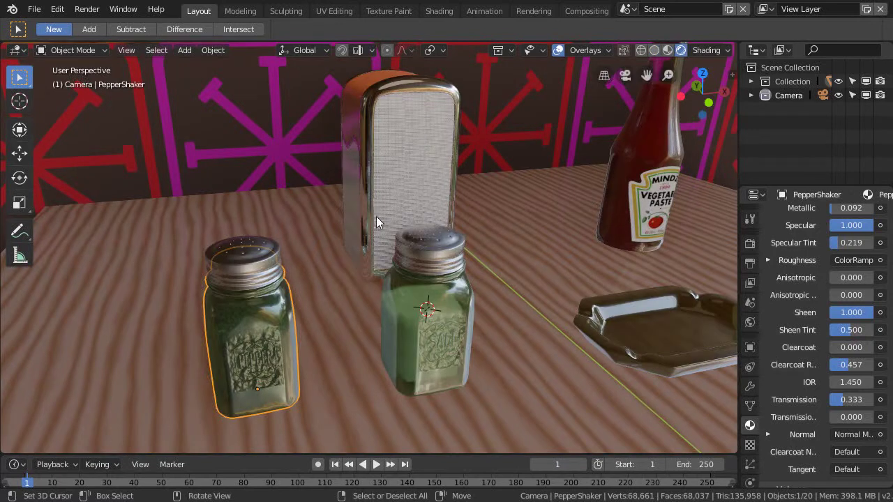
Step: Examine the pepper and salt shakers up close, selecting the salt shaker's glass body and its metal top
middle_click_drag(376, 216, 385, 224)
scroll(386, 224, "down", 3)
middle_click_drag(277, 224, 394, 349)
scroll(393, 348, "up", 1)
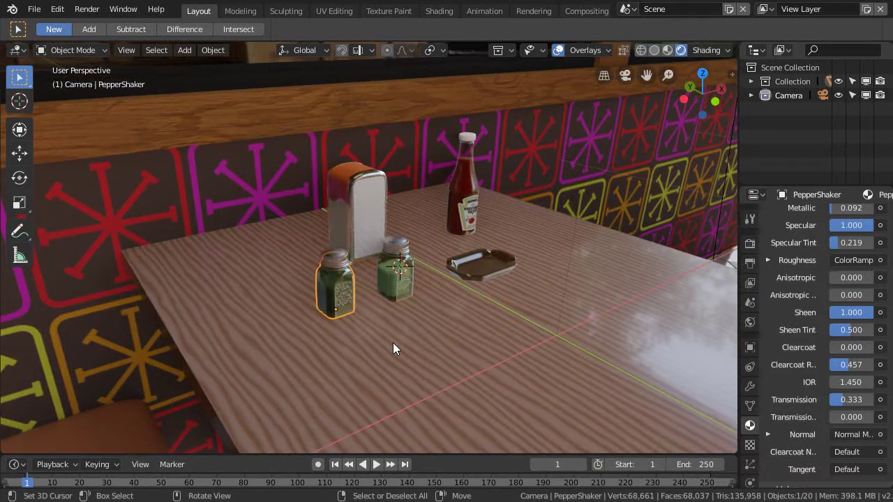
middle_click_drag(450, 333, 387, 280)
middle_click_drag(369, 343, 386, 285, "ctrl")
middle_click_drag(375, 335, 395, 235, "ctrl")
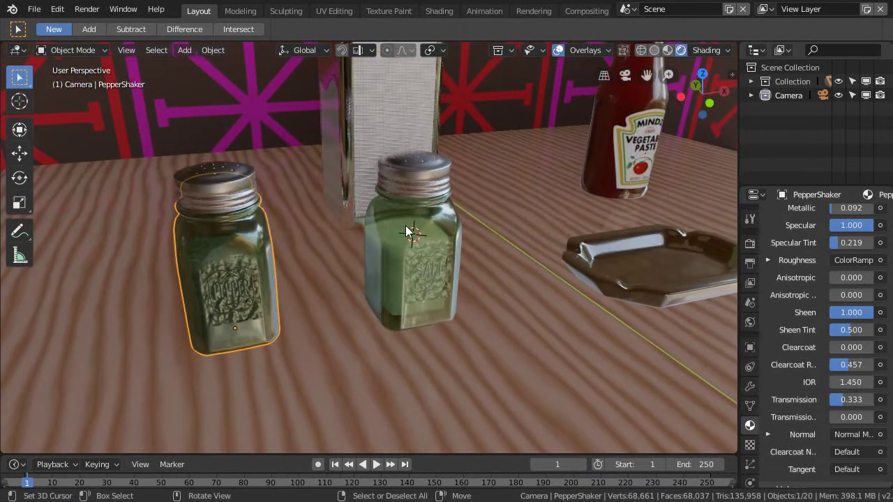
left_click(408, 233)
middle_click_drag(446, 313, 414, 227, "shift")
middle_click_drag(309, 235, 304, 173)
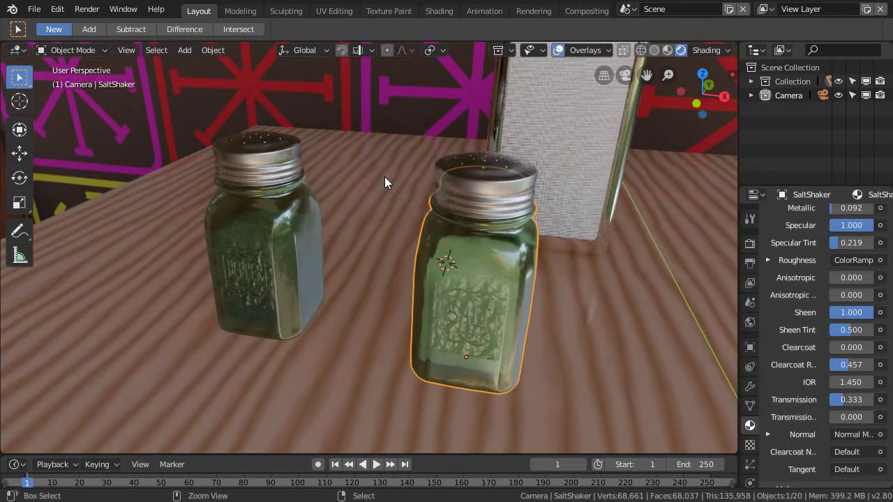
middle_click_drag(385, 177, 385, 352, "ctrl")
middle_click_drag(392, 227, 398, 277, "ctrl")
scroll(381, 227, "up", 2)
left_click(389, 278)
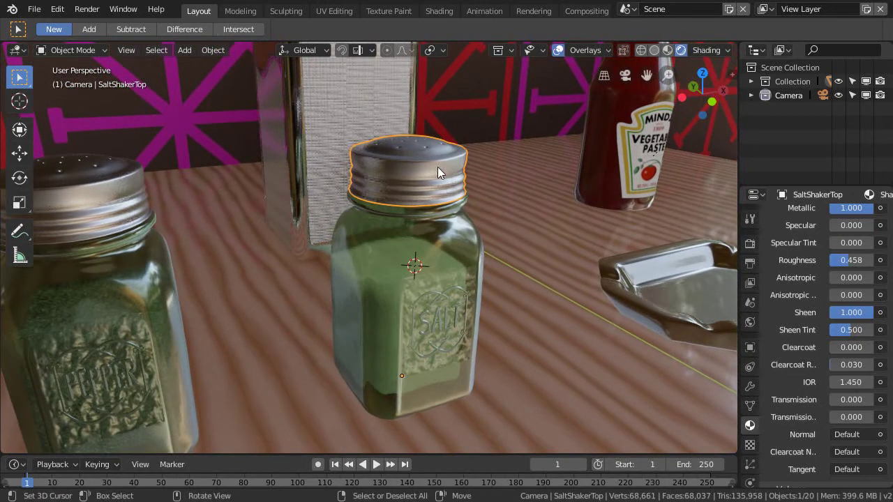
Step: Examine the napkin dispenser, ketchup bottle and ashtray on the table from several angles
middle_click_drag(417, 213, 398, 272, "ctrl")
middle_click_drag(336, 227, 302, 263, "ctrl")
mouse_move(365, 268)
middle_mouse_down()
mouse_move(416, 276)
mouse_move(400, 282)
mouse_move(380, 272)
middle_mouse_up()
middle_click_drag(373, 233, 462, 235, "ctrl")
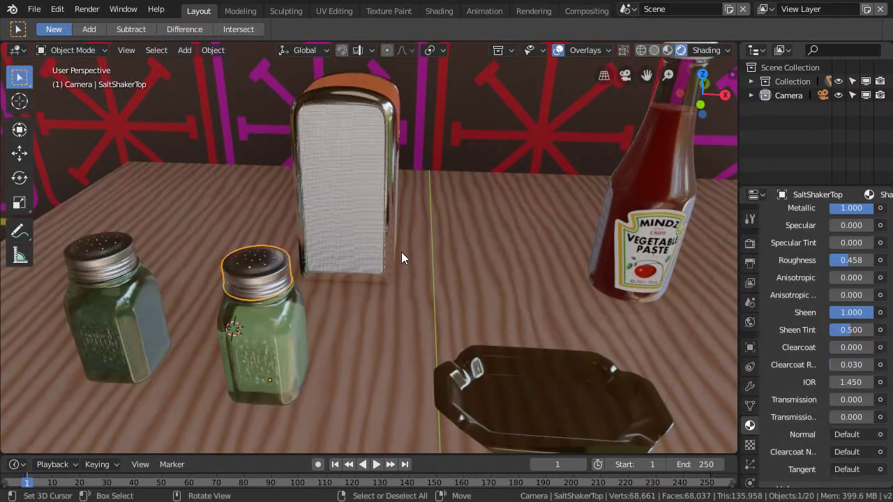
middle_click_drag(213, 295, 395, 248)
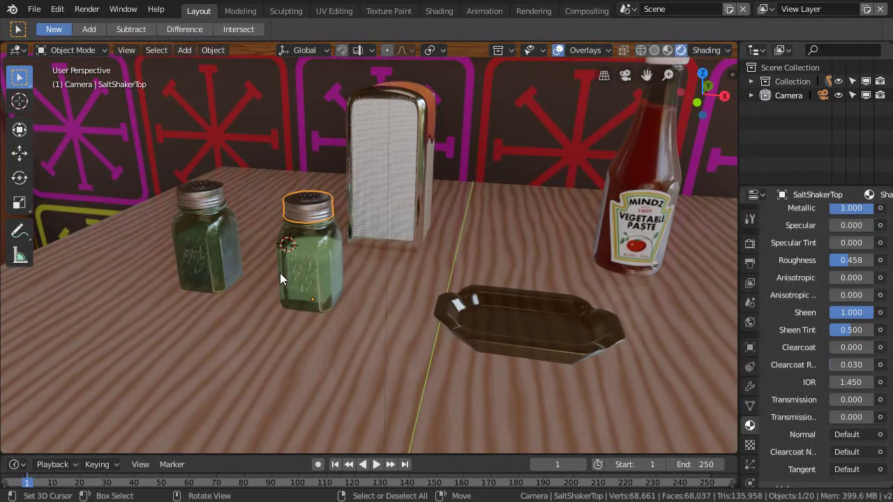
middle_click_drag(390, 189, 485, 270, "ctrl")
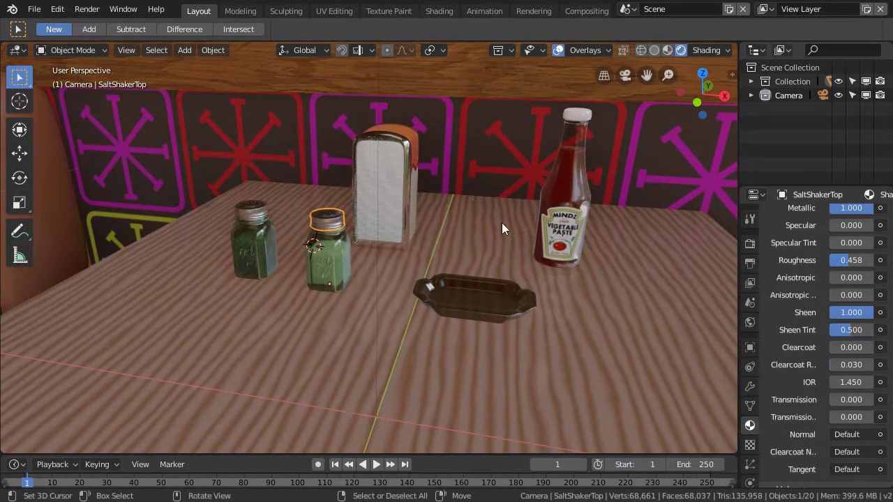
middle_click_drag(383, 203, 409, 175)
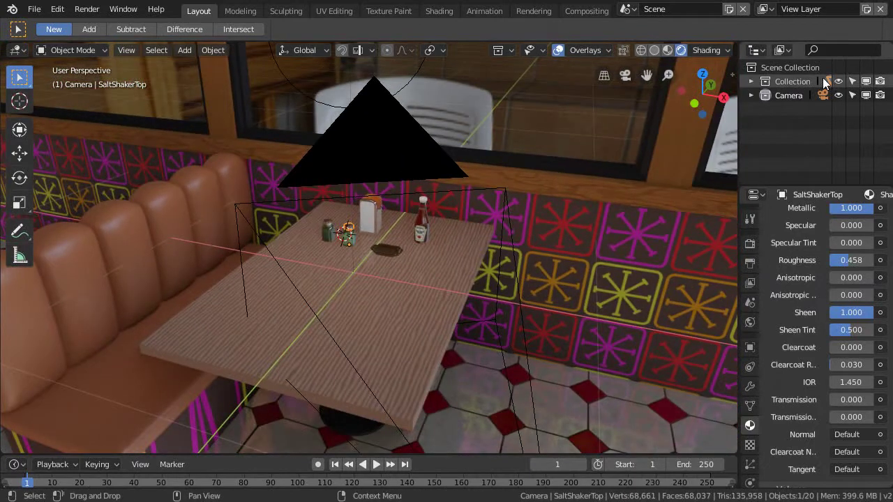
Step: Hide the Camera collection in the viewport to get a clear view of the booth and tabletop items
left_click(839, 95)
middle_click_drag(441, 236, 407, 256)
middle_click_drag(401, 260, 411, 250, "shift")
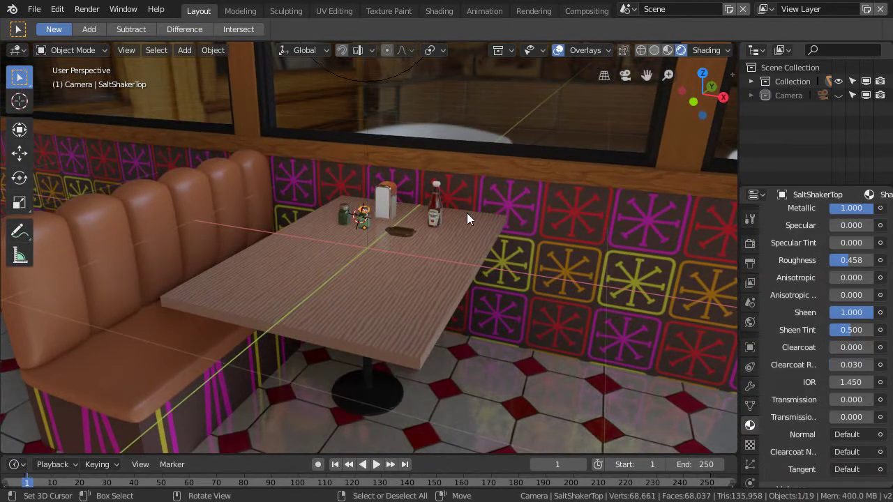
middle_click_drag(443, 226, 369, 309)
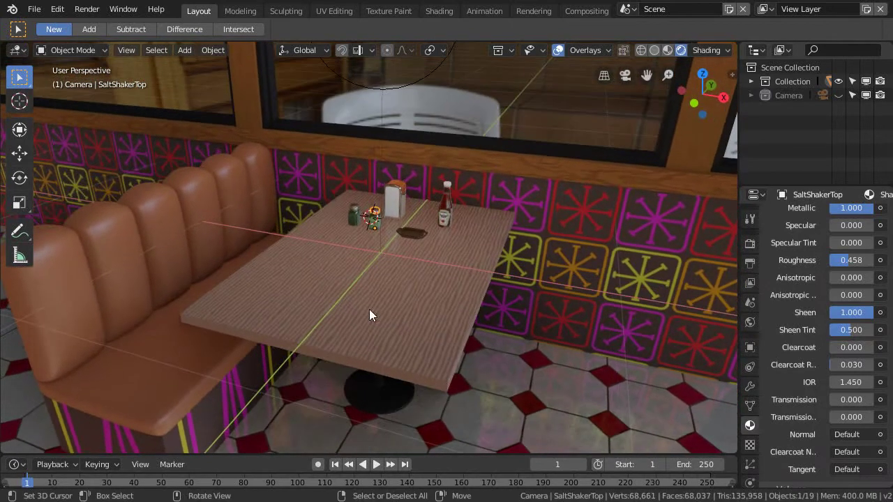
middle_click_drag(373, 242, 401, 277)
scroll(417, 237, "up", 5)
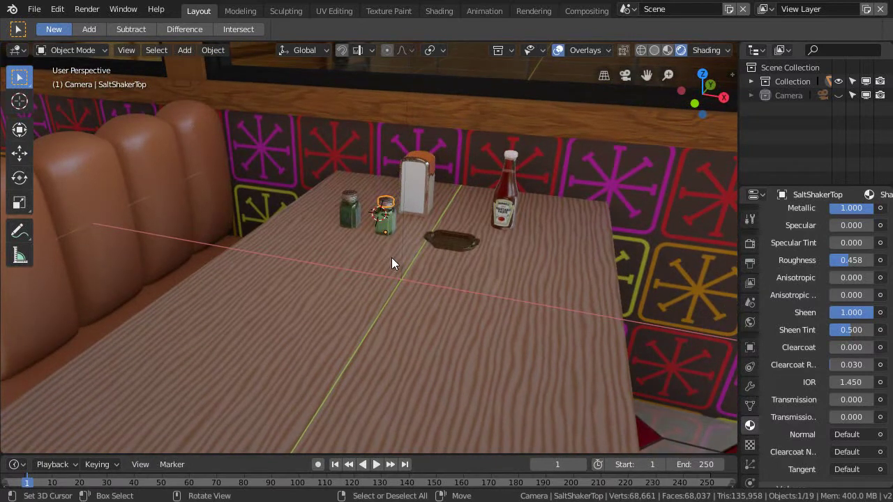
mouse_move(387, 246)
middle_mouse_down("ctrl")
mouse_move(398, 217)
mouse_move(373, 255)
middle_mouse_up("ctrl")
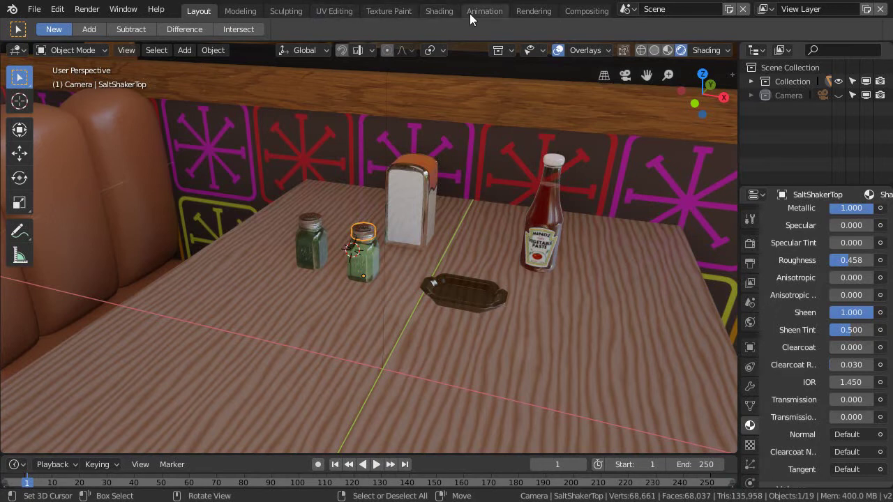
Step: Switch to the Texture Paint workspace and inspect the PepperTexture image at different magnifications
left_click(389, 12)
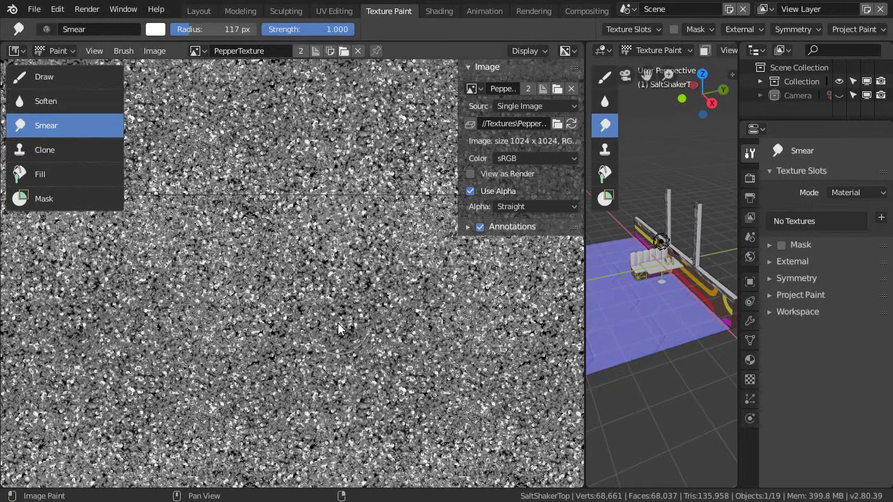
scroll(344, 310, "down", 3)
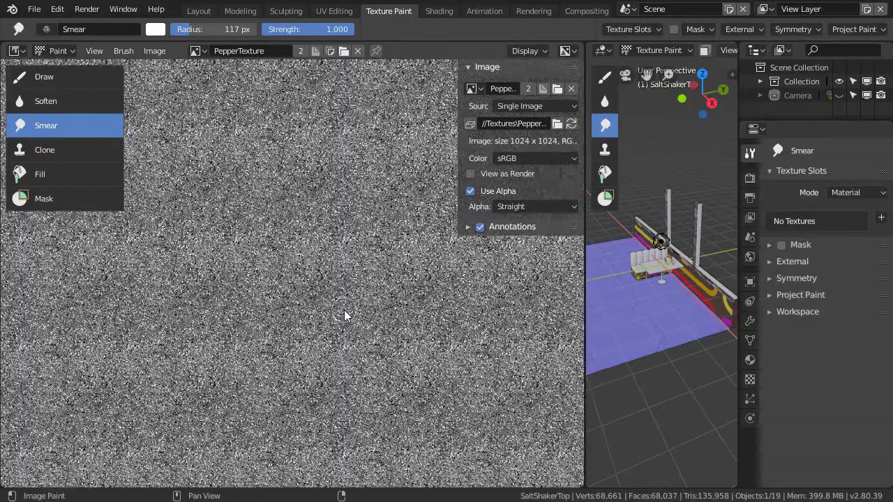
scroll(344, 310, "up", 3)
scroll(344, 310, "down", 2)
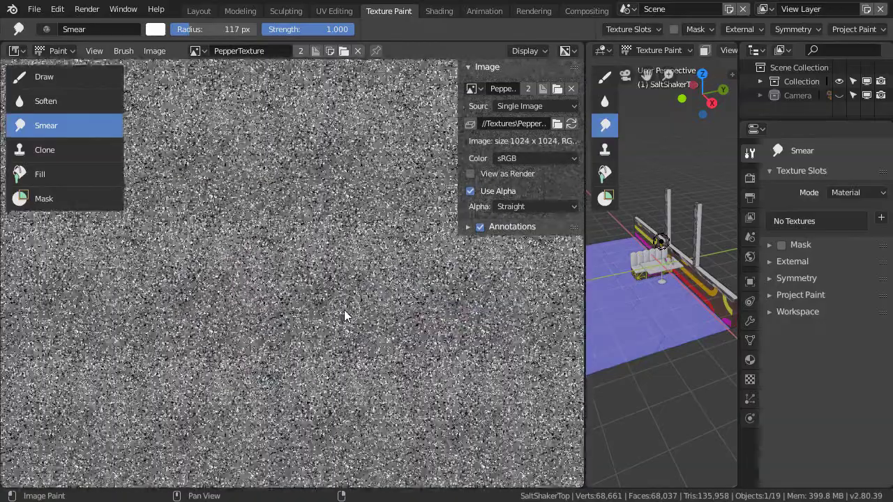
scroll(344, 310, "up", 1)
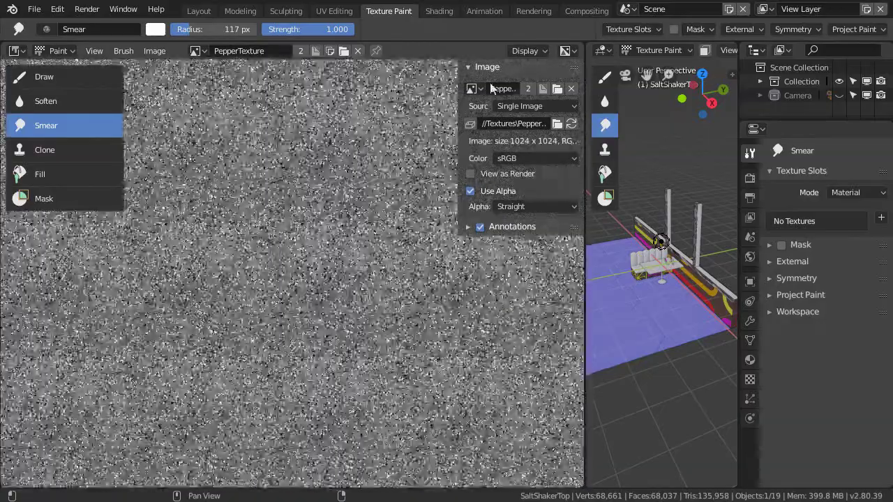
Step: Toggle Repeat Image off and on for PepperTexture to compare the single tile with the repeated display
left_click(526, 52)
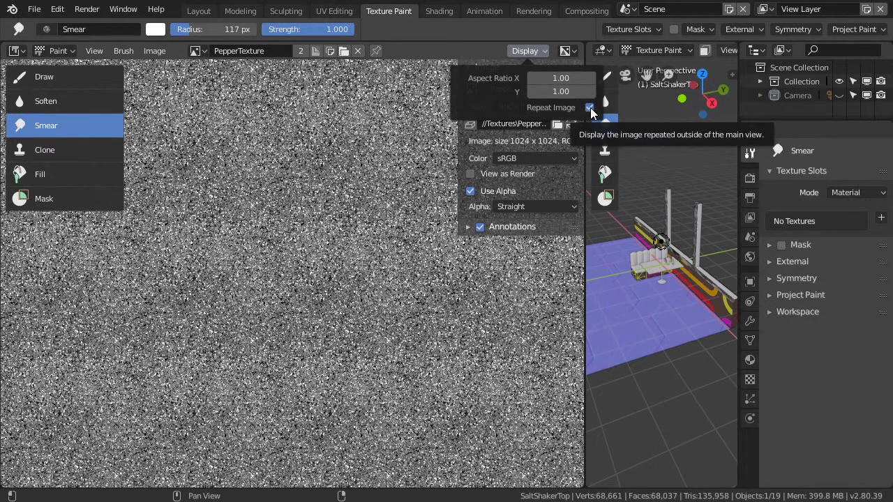
left_click(589, 108)
left_click(590, 108)
left_click(589, 107)
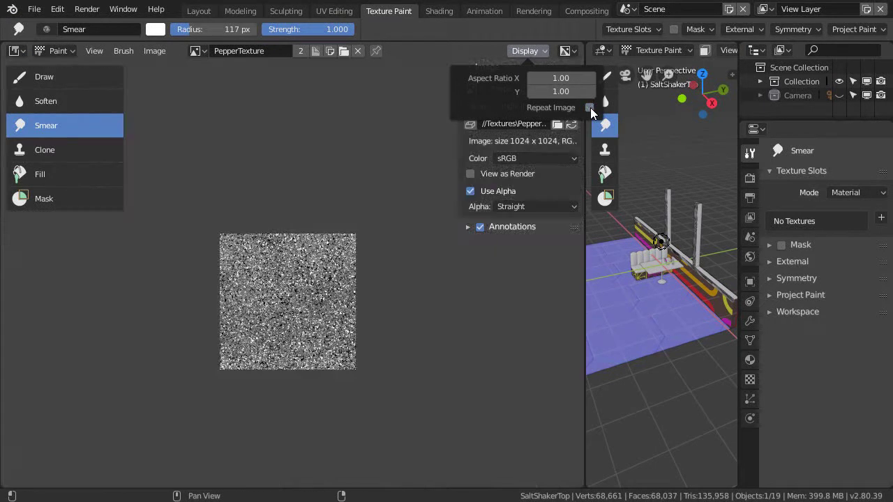
left_click(591, 108)
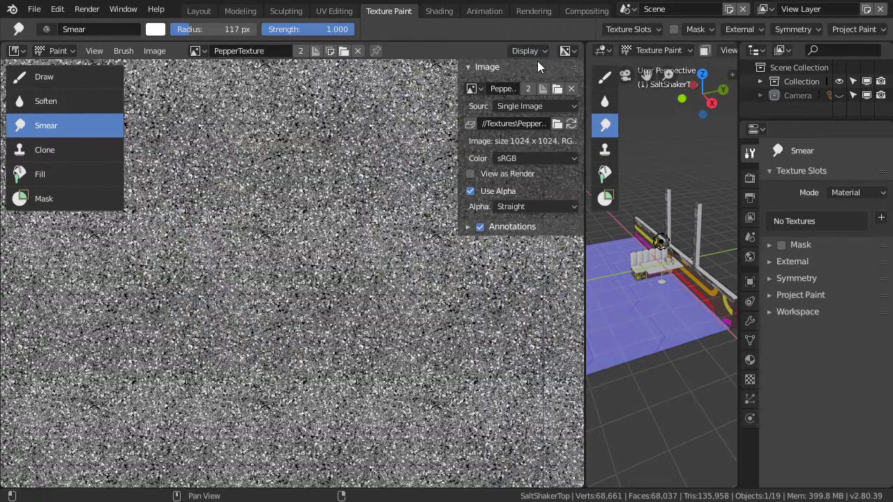
left_click(537, 52)
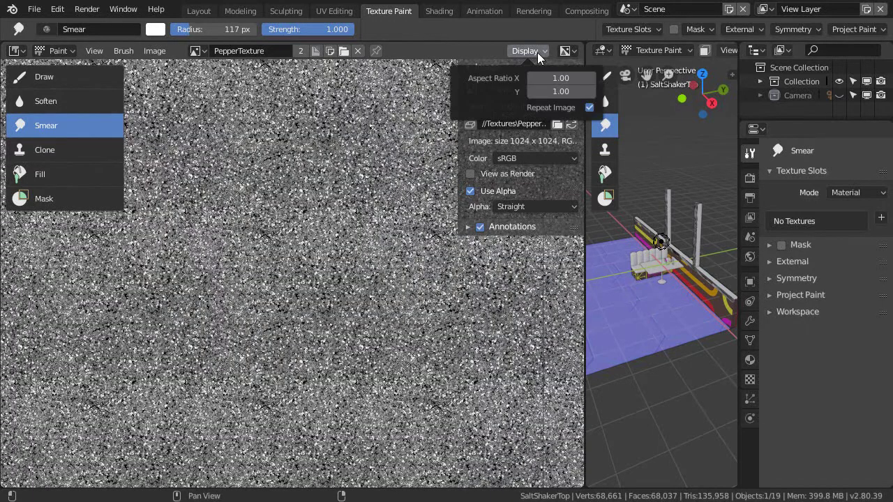
left_click(589, 108)
left_click(589, 108)
left_click(589, 108)
left_click(589, 108)
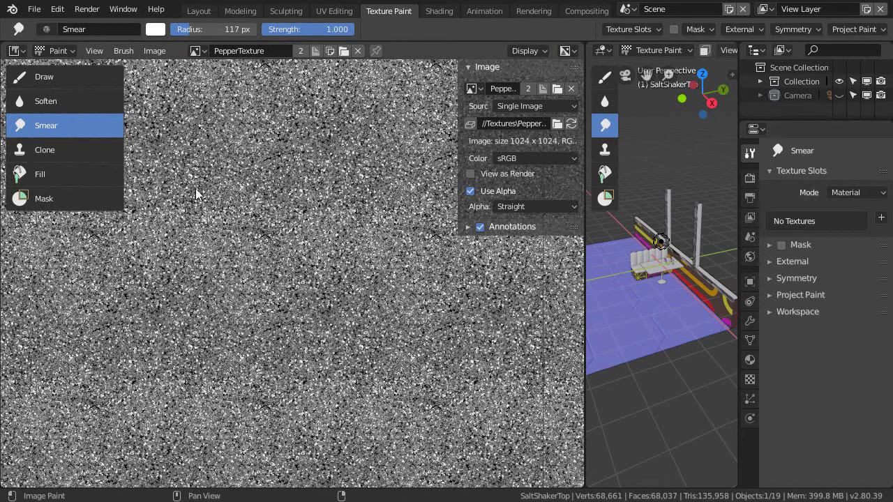
Step: Activate the Draw brush, review its settings down to the X and Y tiling options, and inspect the repeated PepperTexture
left_click(44, 77)
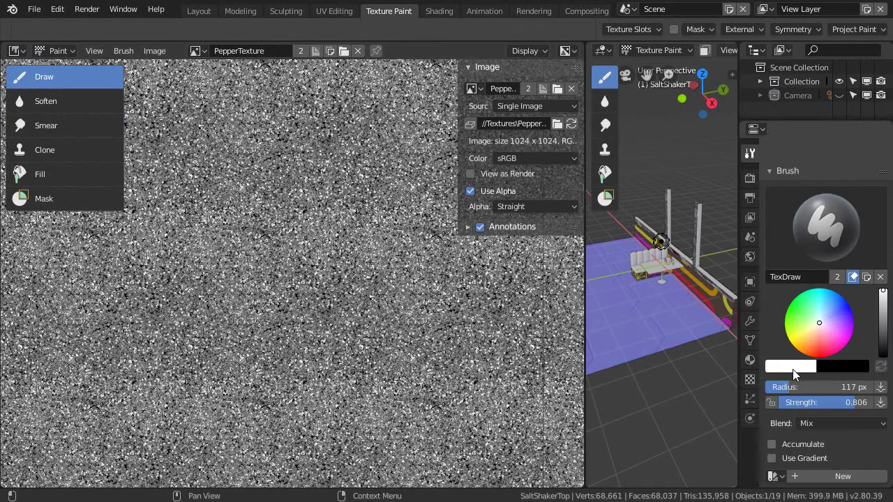
scroll(822, 384, "down", 15)
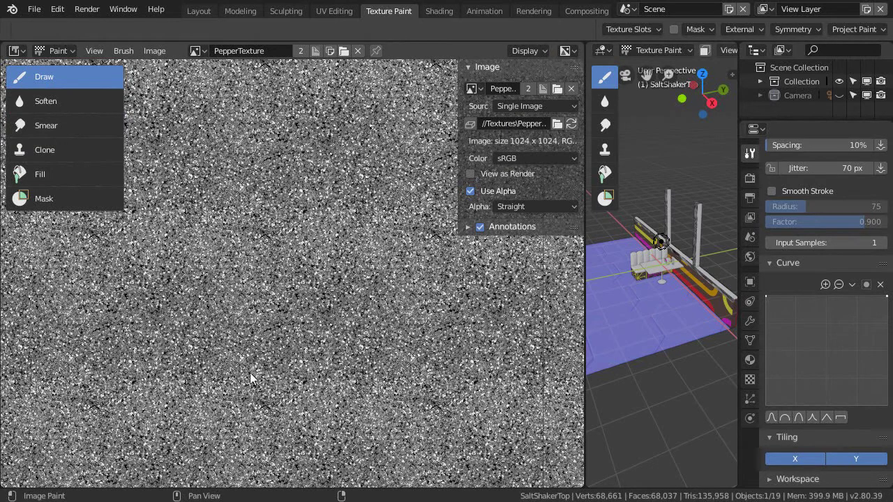
scroll(253, 280, "down", 3)
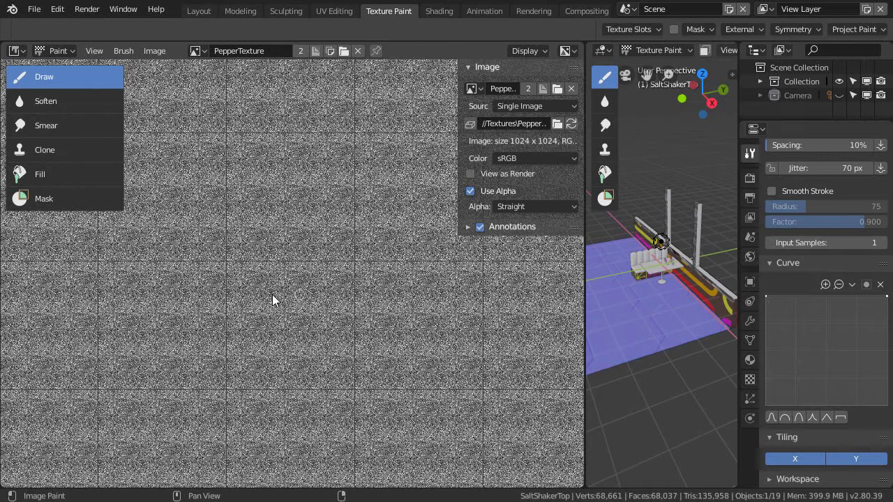
scroll(331, 266, "up", 3)
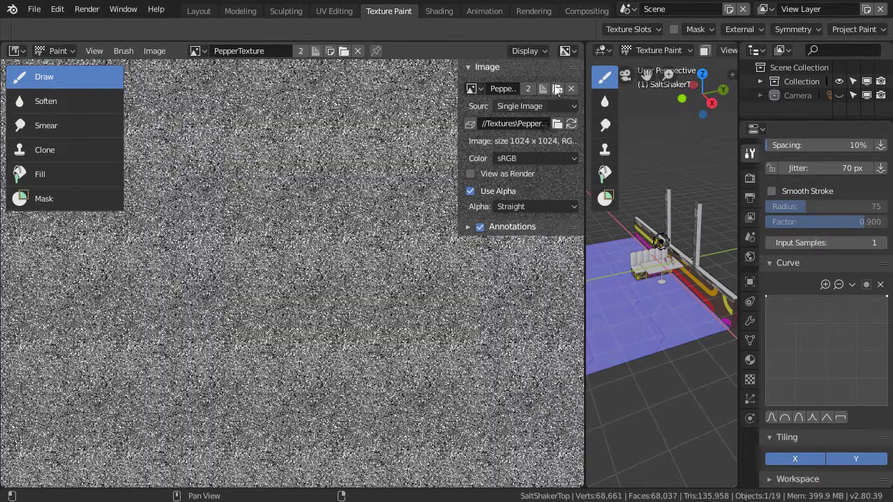
Step: Turn off Repeat Image for PepperTexture and center the single tile in the image editor
left_click(548, 52)
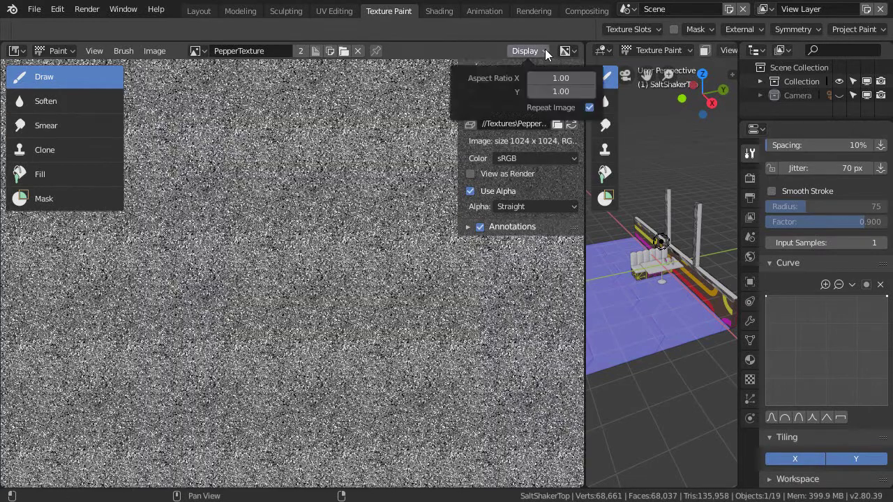
left_click(590, 109)
scroll(328, 320, "up", 4)
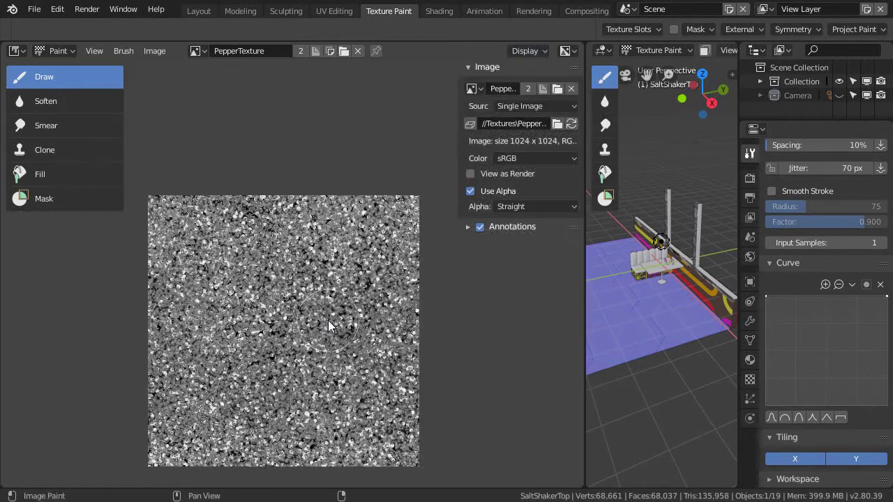
middle_click_drag(339, 320, 346, 270)
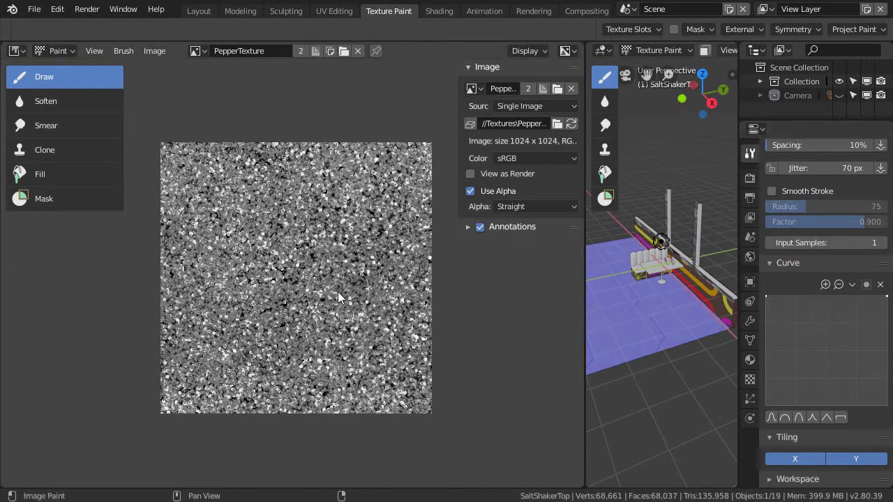
Step: Briefly play and stop the animation, and maximize the image editor before restoring the normal layout
key("shift+space")
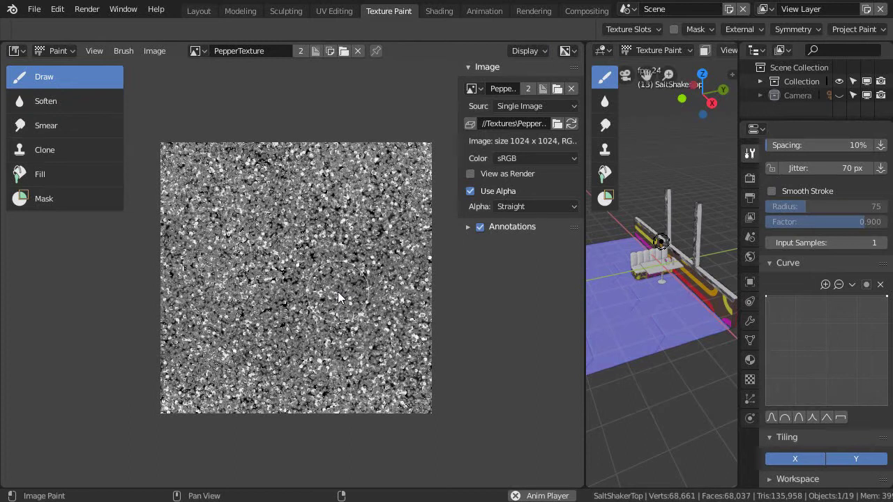
key("Escape")
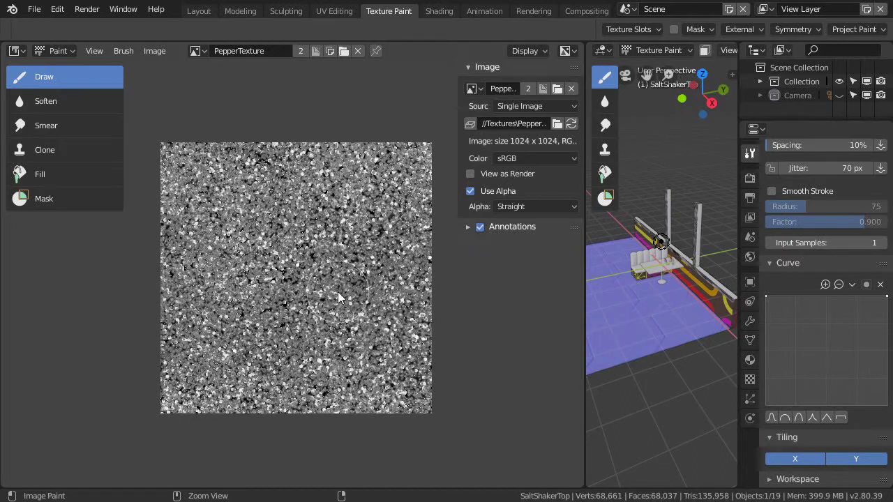
key("ctrl+space")
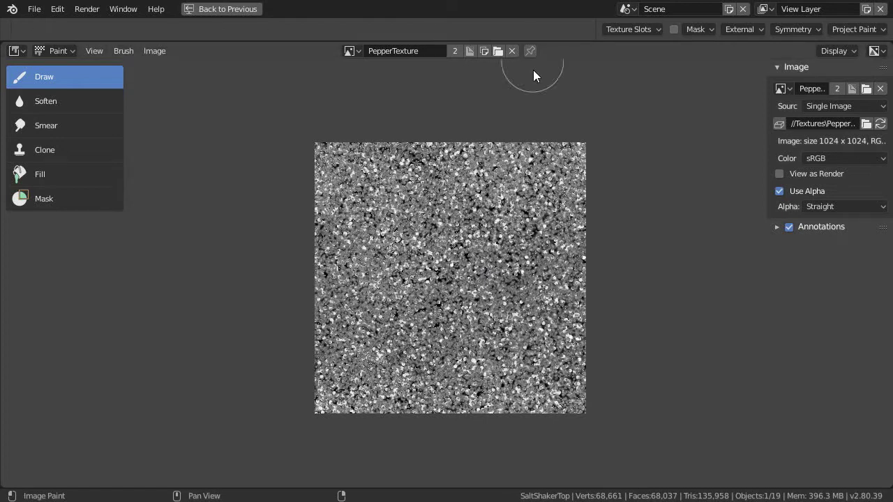
key("ctrl+space")
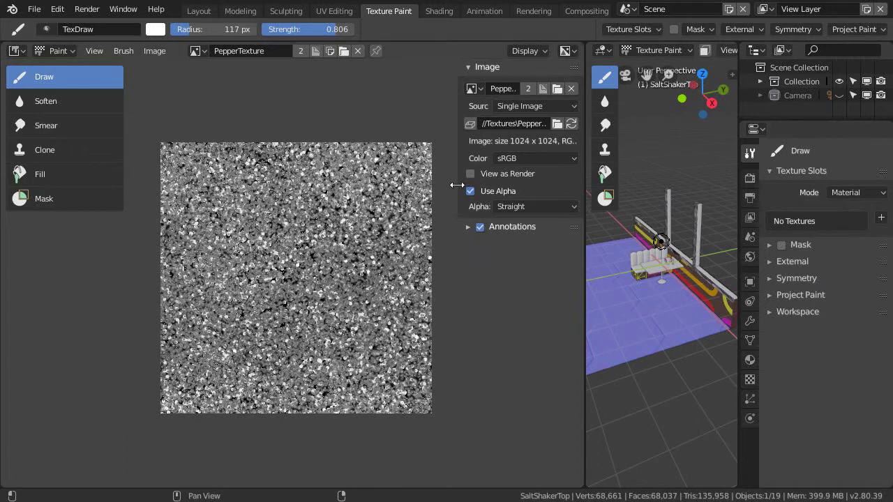
Step: Create a new file from the 2D Animation template
left_click(81, 81)
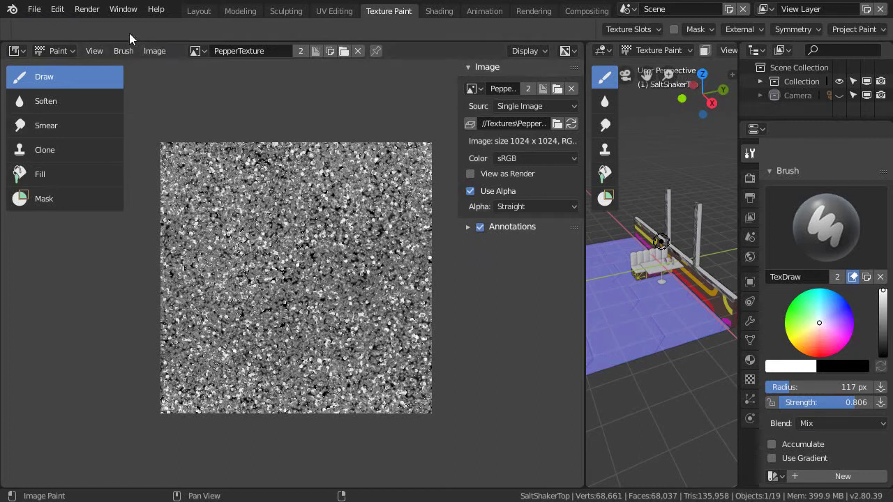
left_click(39, 16)
mouse_move(51, 27)
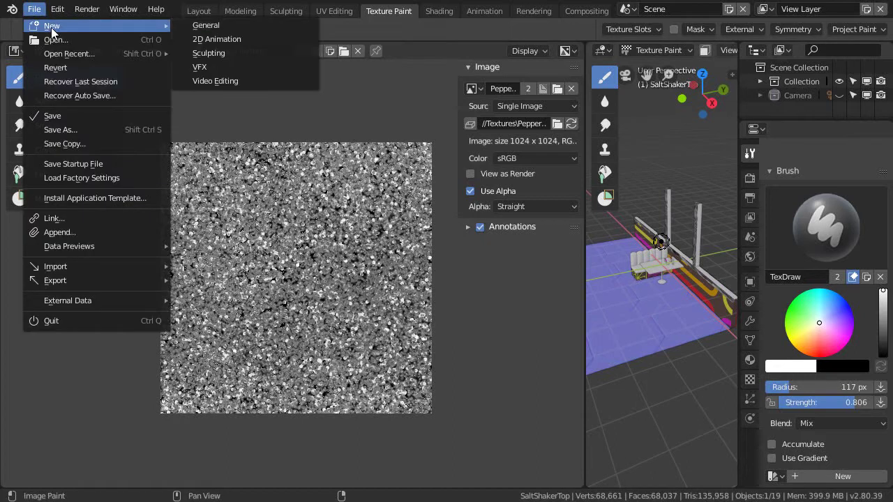
left_click(212, 39)
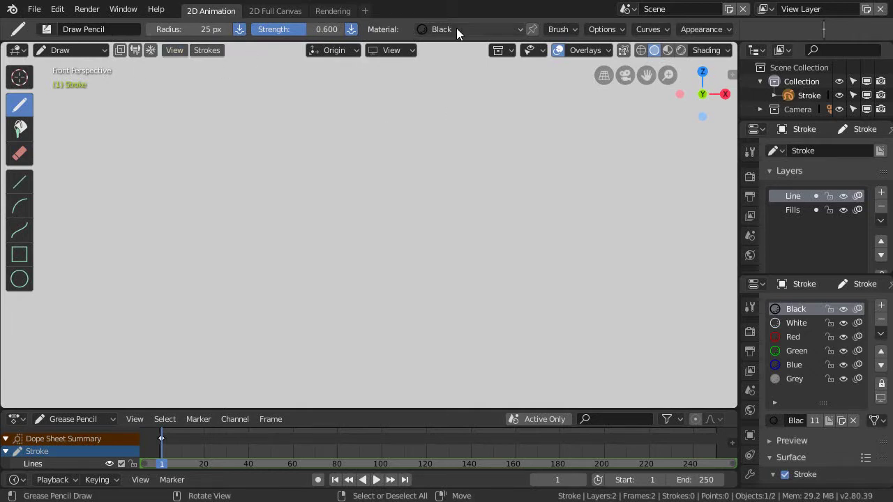
Step: Try the Fill tool and check the available Grease Pencil modes, keeping Draw mode and returning to the Draw tool
left_click(19, 128)
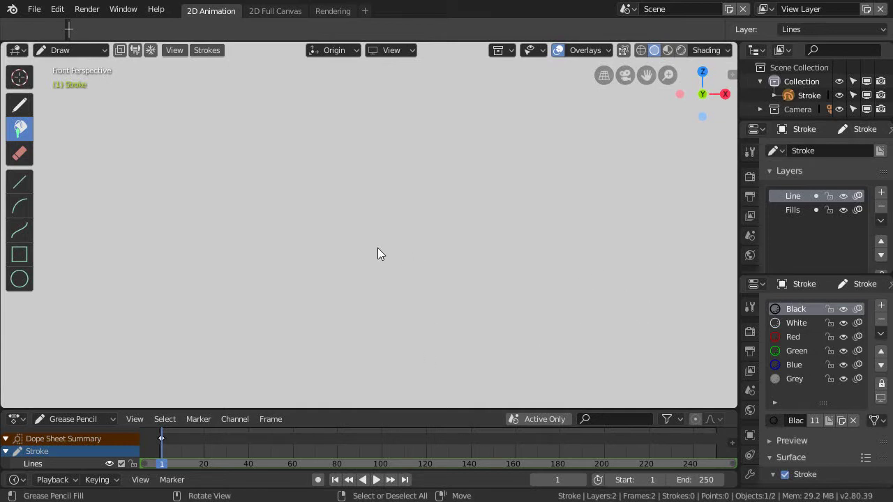
key("ctrl+Tab")
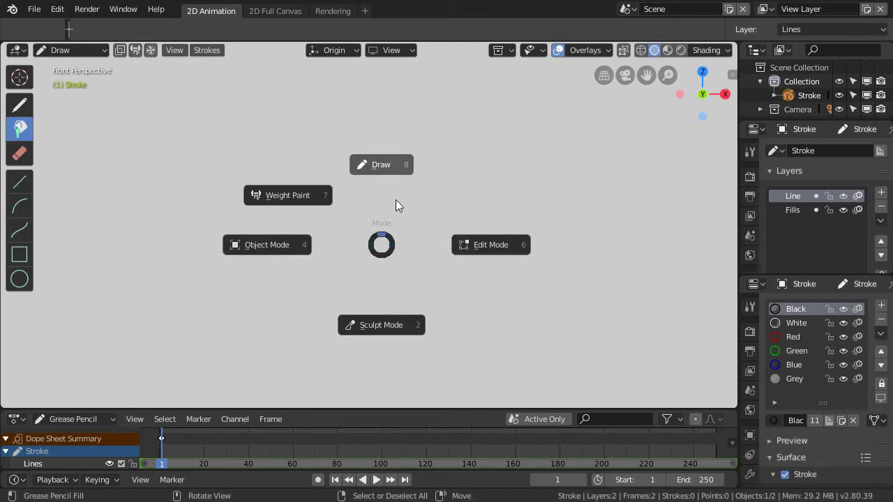
key("Escape")
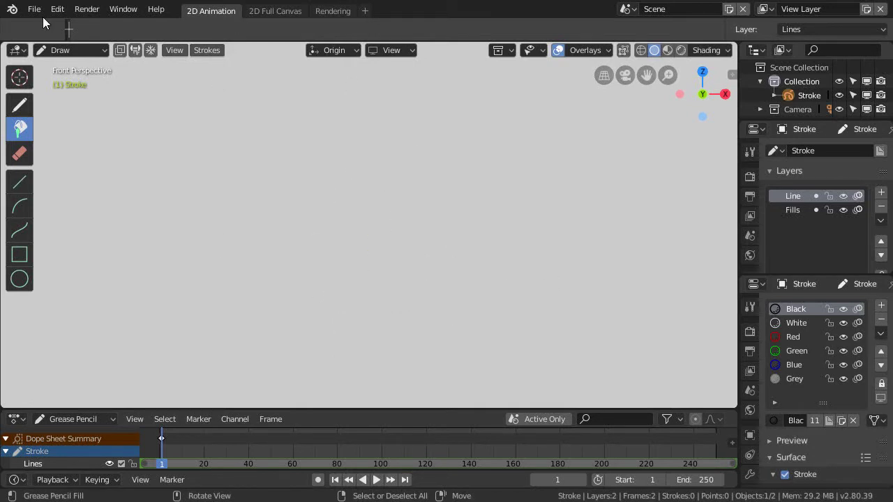
left_click(22, 108)
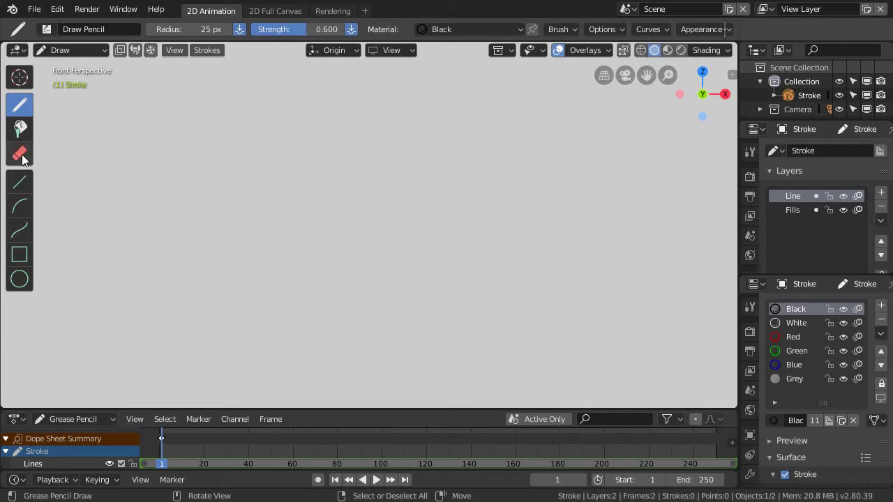
Step: Apply two black fills to the empty Grease Pencil canvas with the Fill tool
left_click(20, 130)
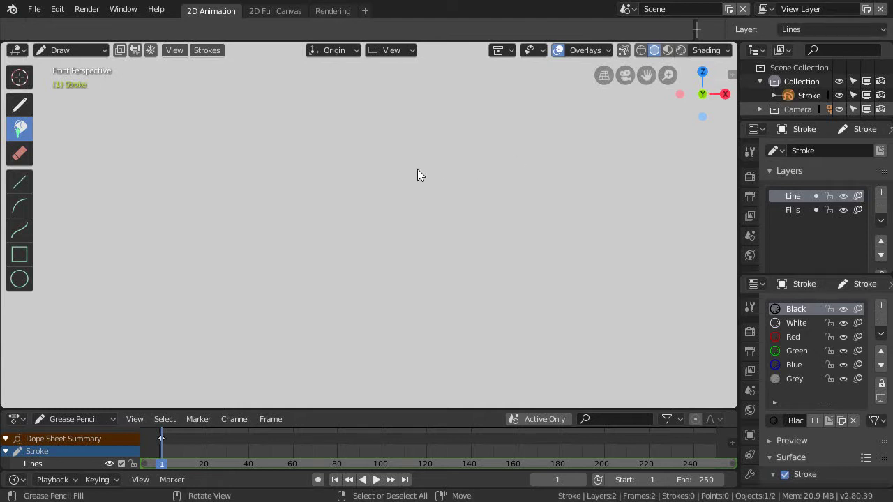
left_click(163, 168)
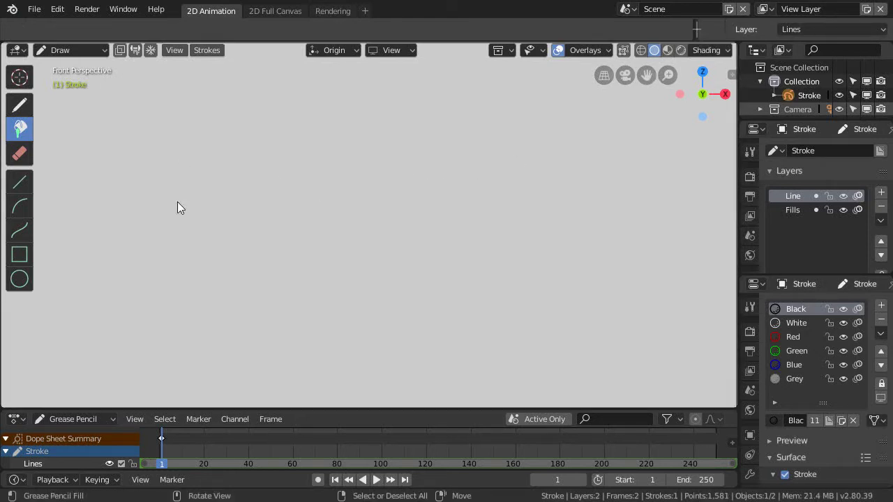
left_click(166, 232)
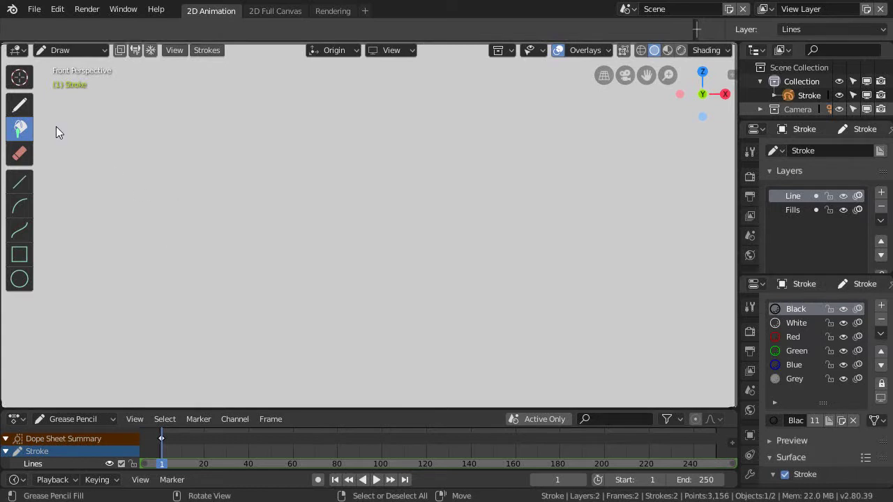
scroll(358, 196, "down", 2)
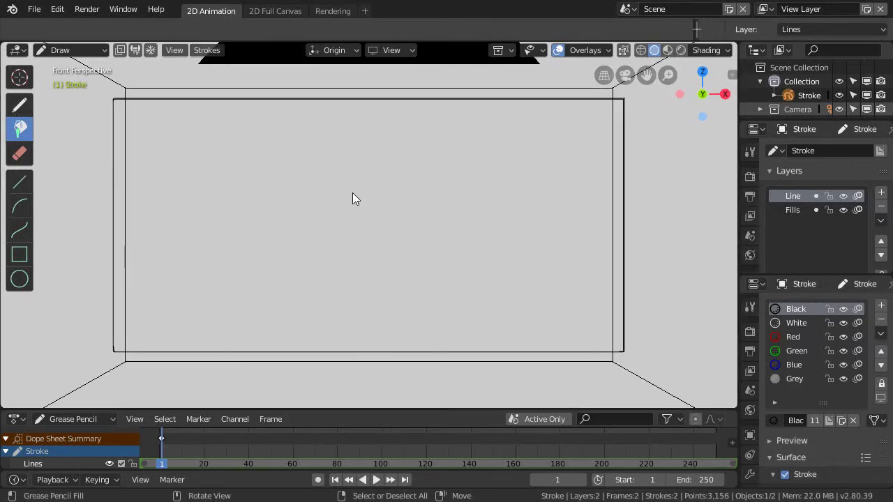
scroll(352, 199, "up", 1)
Step: Handwrite "1280 x 720" in black with the Draw tool across the upper part of the outlined canvas
left_click(20, 105)
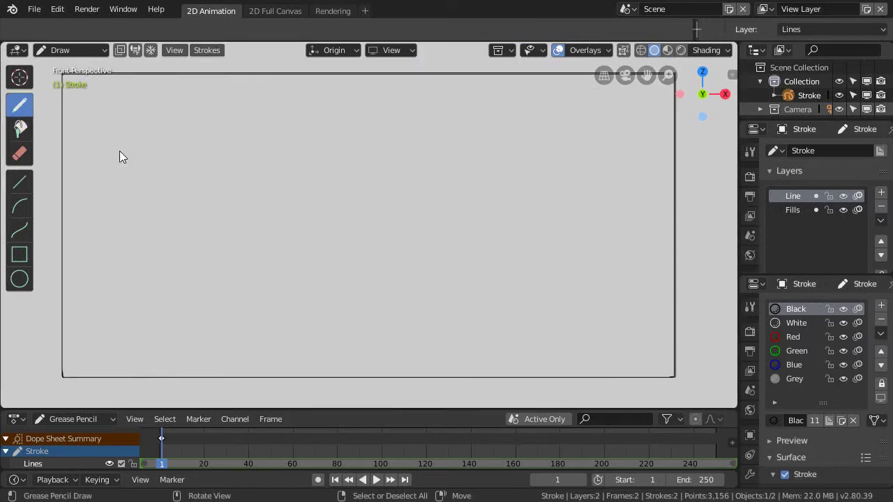
left_click_drag(191, 126, 183, 178)
left_click_drag(235, 162, 239, 162)
left_click_drag(267, 128, 261, 142)
left_click_drag(298, 168, 313, 121)
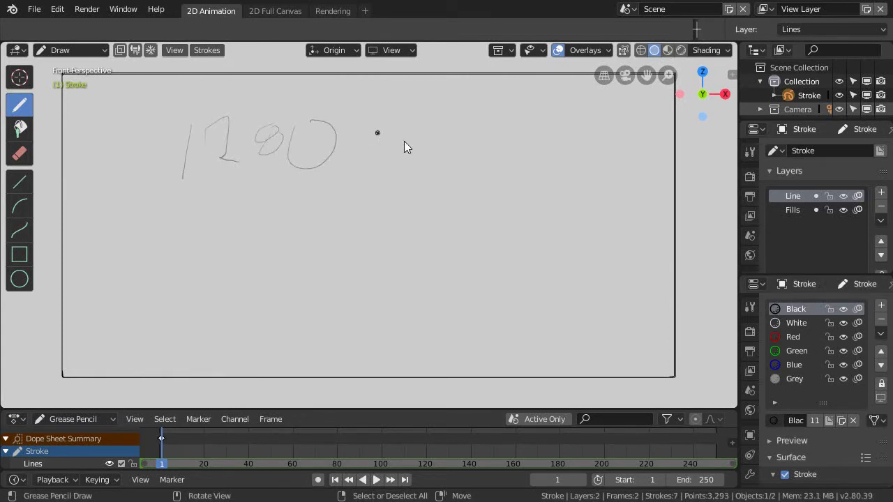
mouse_move(499, 109)
left_mouse_down()
mouse_move(501, 152)
mouse_move(538, 114)
left_mouse_up()
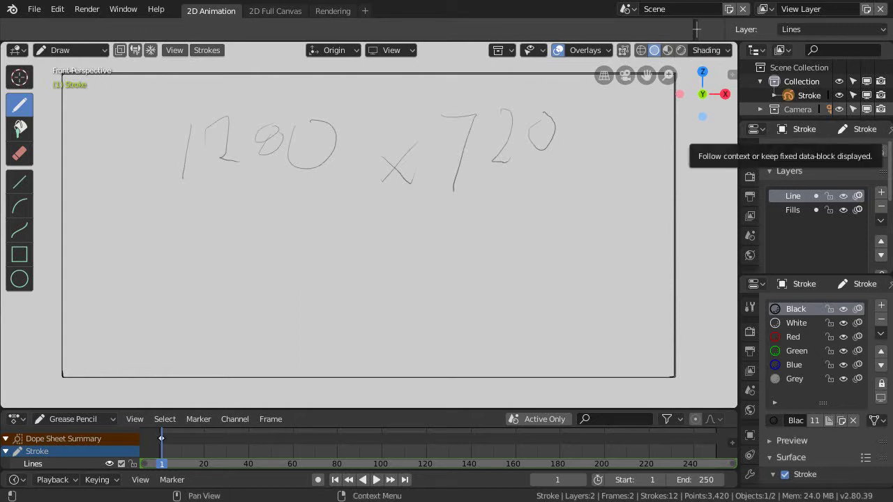
Step: Widen the viewport by narrowing the properties editors, and bring the border back to about its former place
left_click_drag(890, 128, 892, 129)
left_click_drag(766, 210, 833, 209)
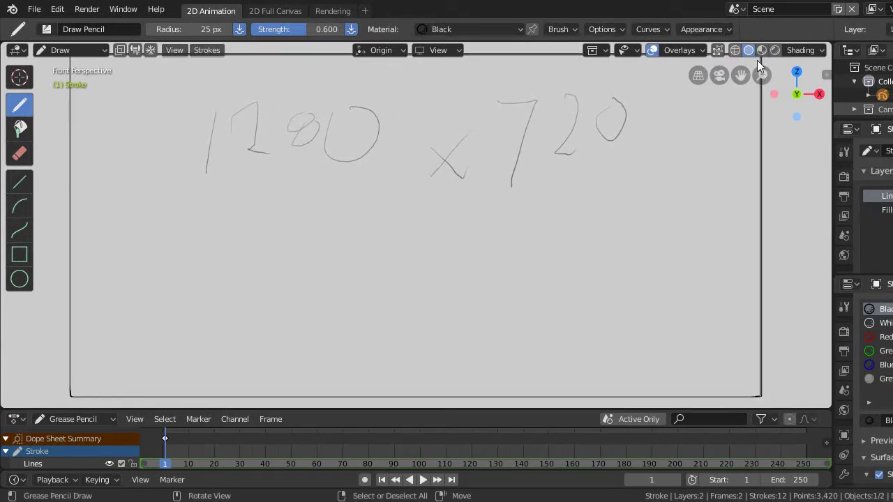
left_click_drag(833, 209, 744, 209)
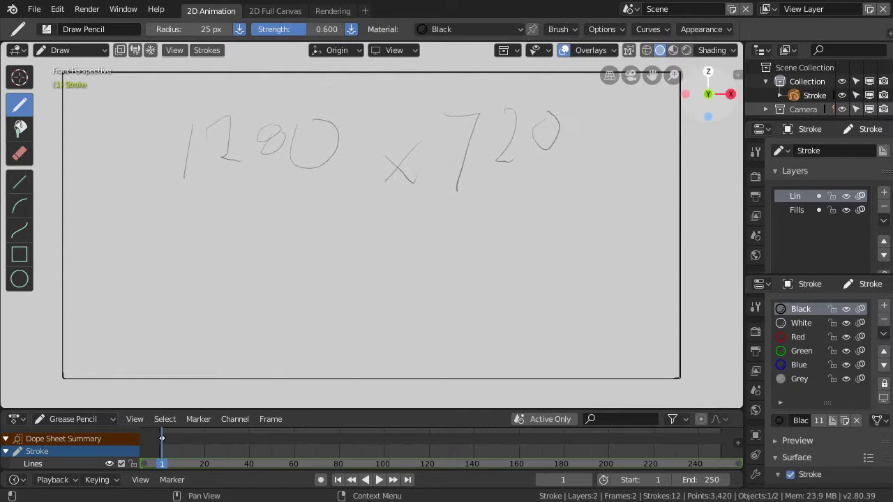
left_click_drag(892, 227, 891, 226)
left_click_drag(740, 209, 742, 210)
left_click_drag(892, 227, 891, 227)
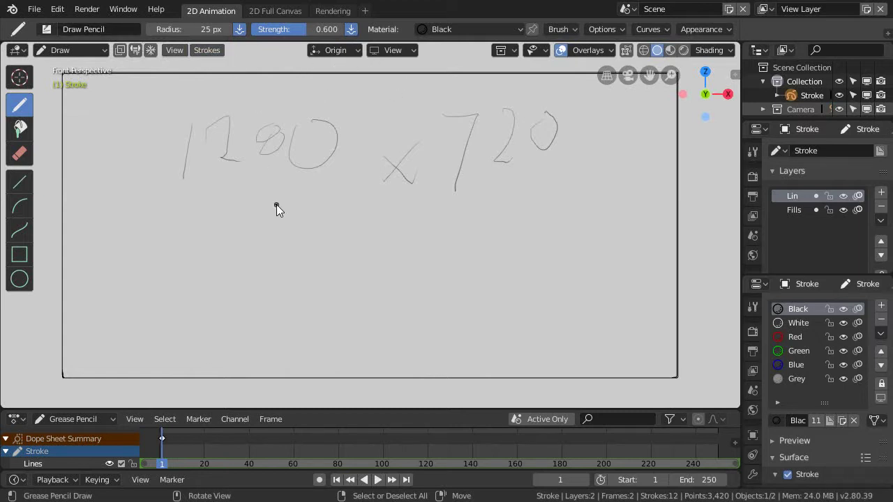
Step: Create a new file from the General template
left_click(39, 10)
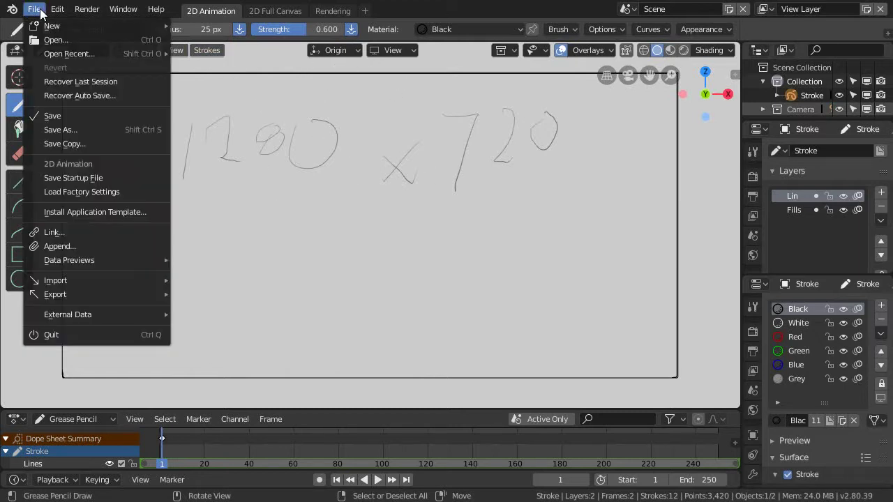
mouse_move(47, 28)
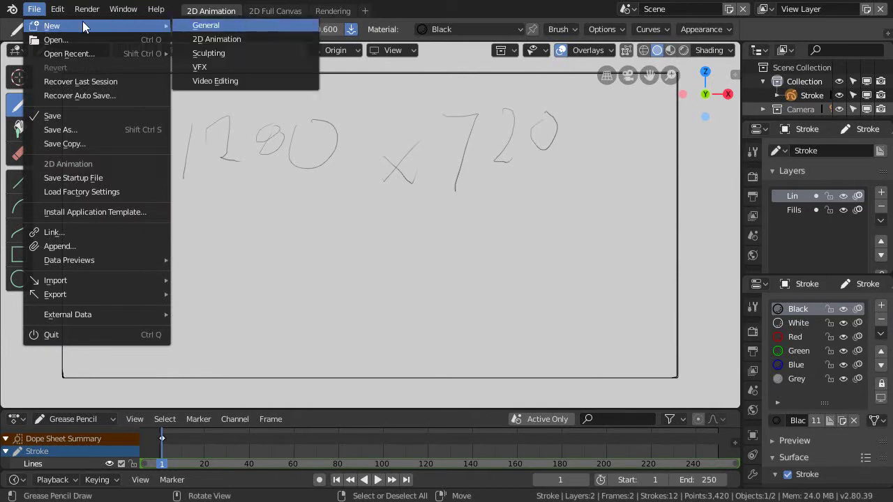
left_click(207, 28)
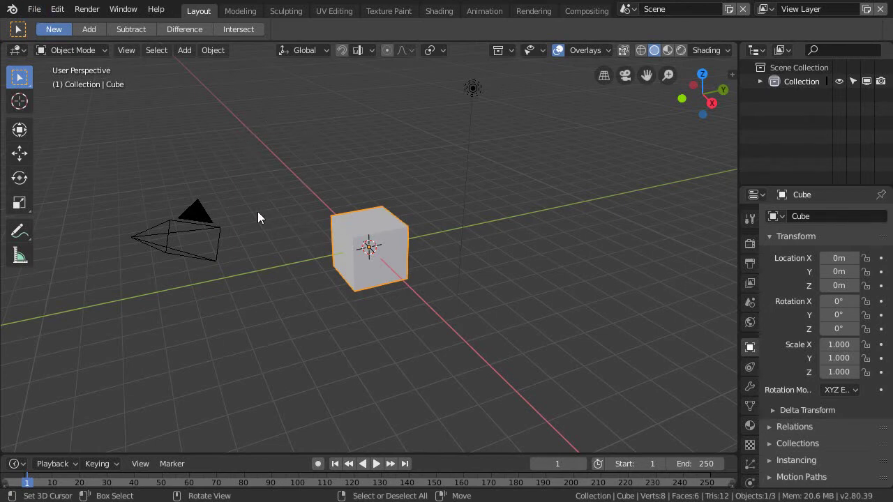
Step: Open the file 2_8Test_12-16-18.blend from the Blender2_8Trials folder
left_click(33, 9)
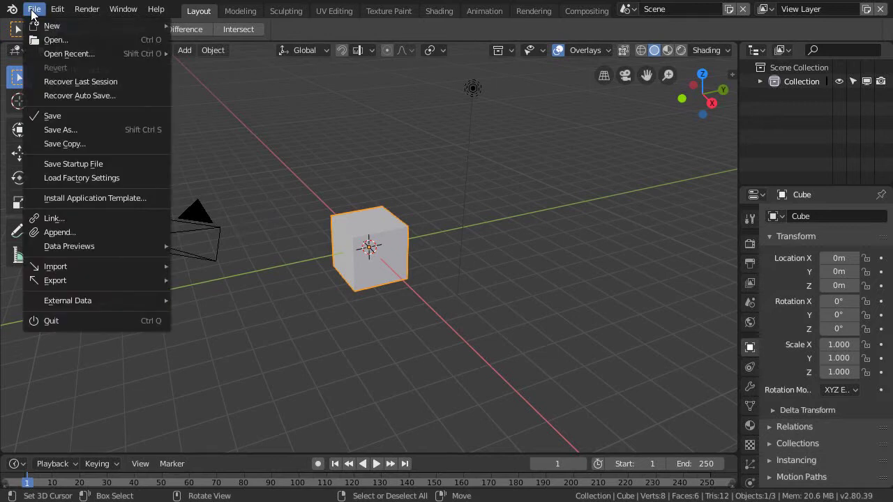
left_click(55, 43)
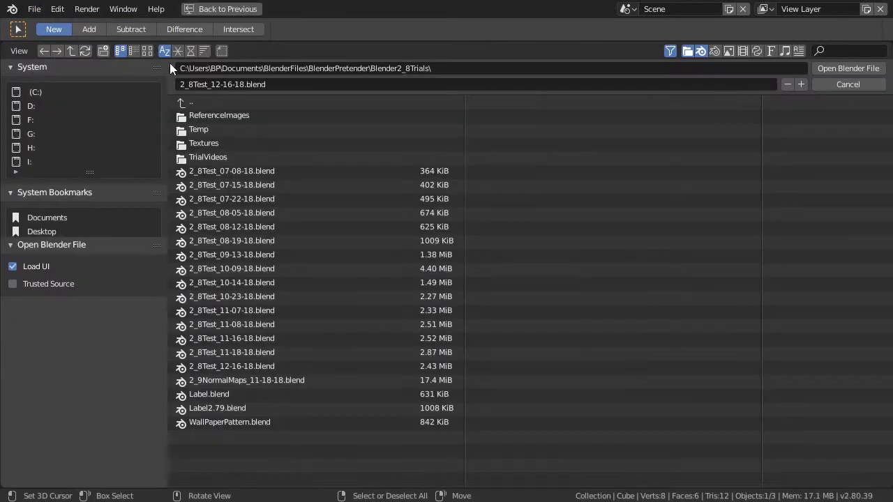
left_click(227, 366)
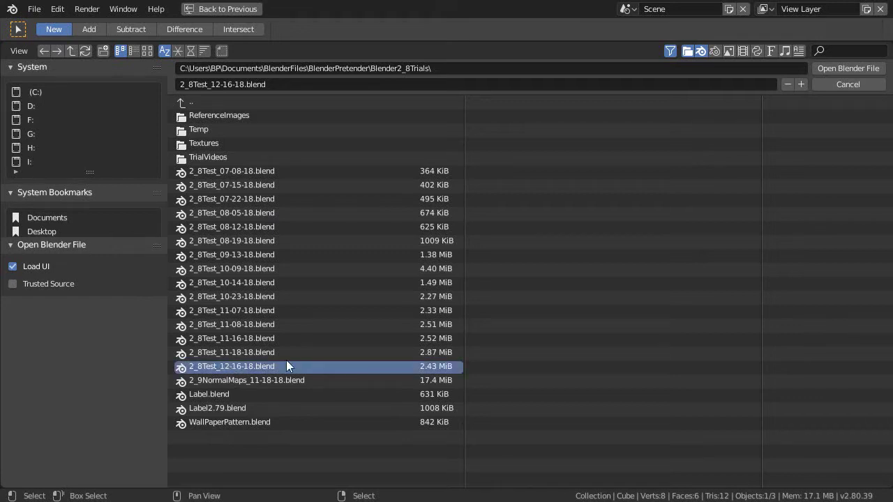
left_click(842, 68)
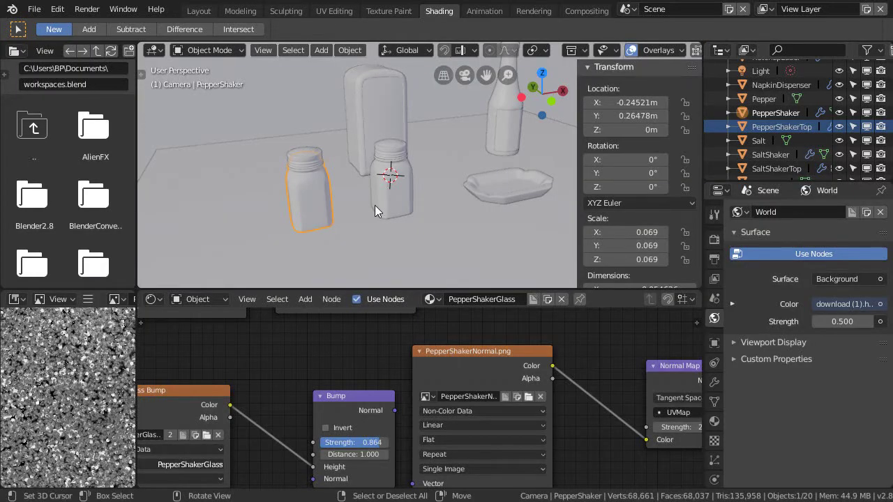
Step: Select the tabletop and show the scene in the Layout workspace with Rendered viewport shading
left_click(416, 184)
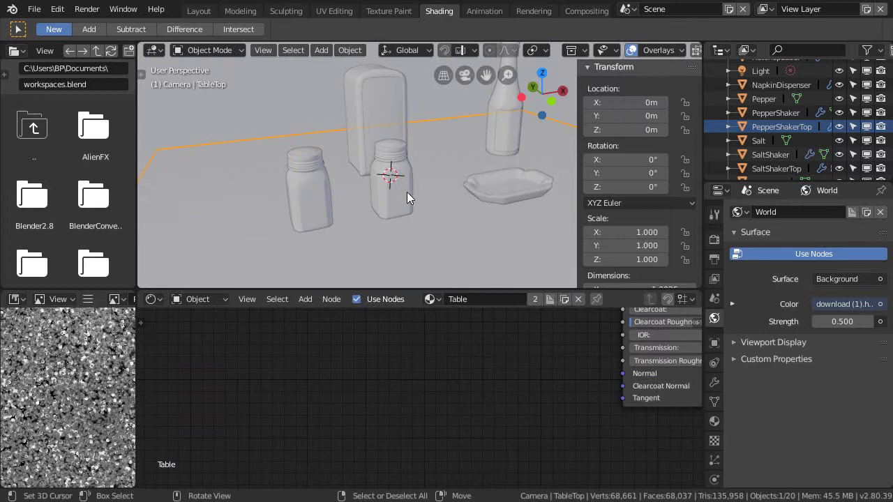
left_click(201, 11)
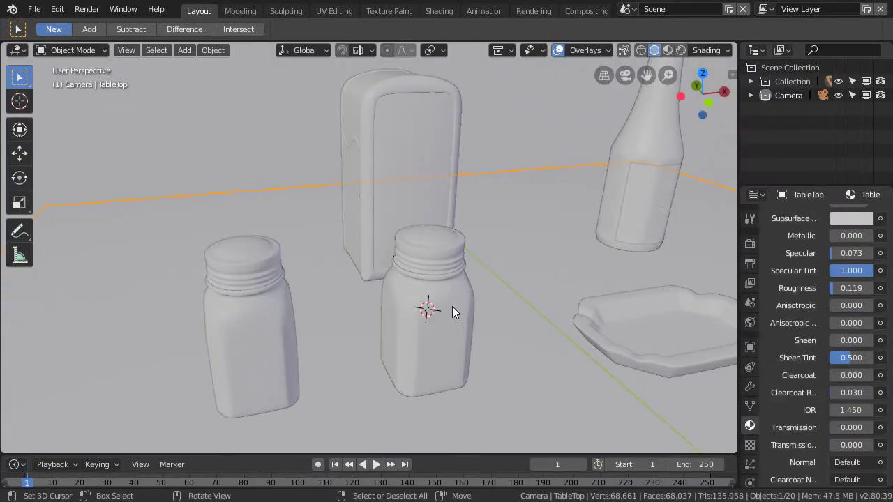
key("z")
left_click(449, 207)
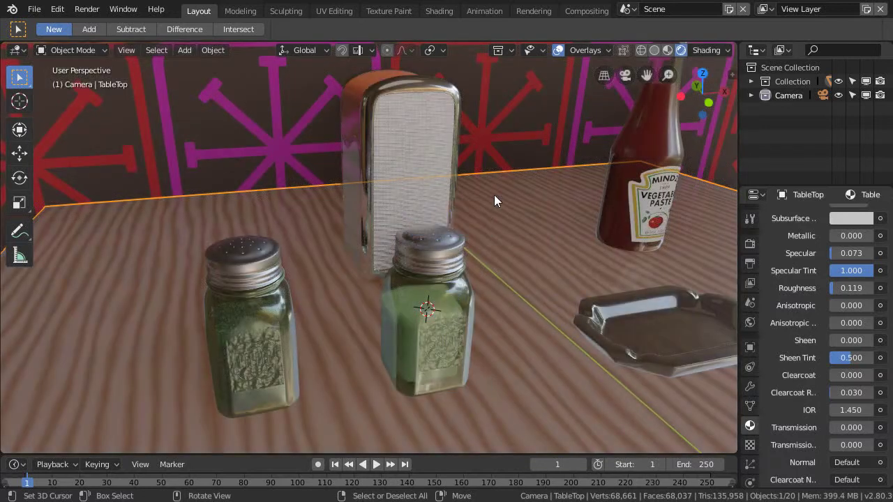
Step: Select the salt shaker and examine its glass and raised lettering up close
middle_click_drag(408, 209, 346, 284)
scroll(397, 289, "up", 3)
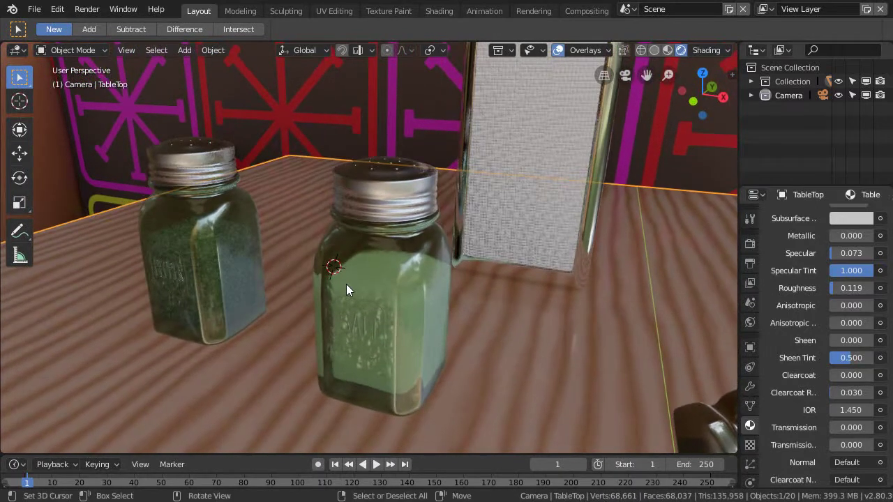
left_click(403, 273)
middle_click_drag(393, 359, 433, 278)
middle_click_drag(426, 214, 427, 245)
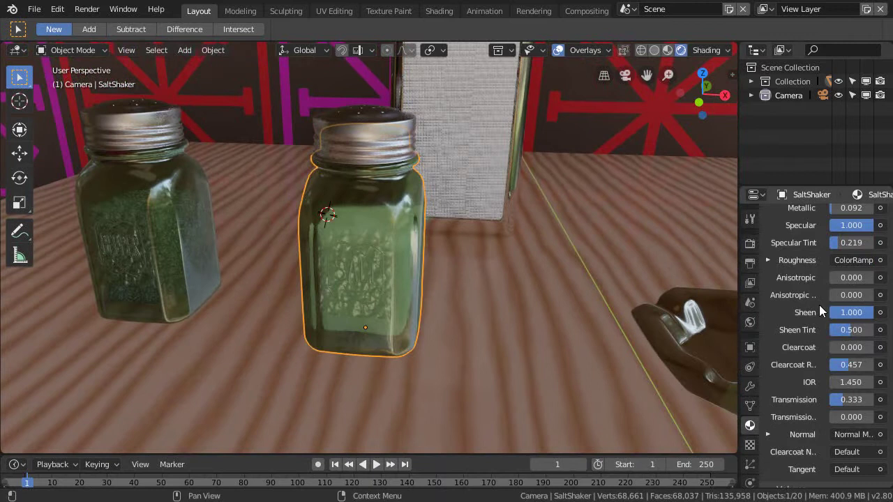
Step: Show the render properties and examine the Screen Space Reflections settings, including Refraction, alongside the tabletop objects
left_click(750, 242)
scroll(816, 295, "down", 5)
scroll(810, 335, "down", 2)
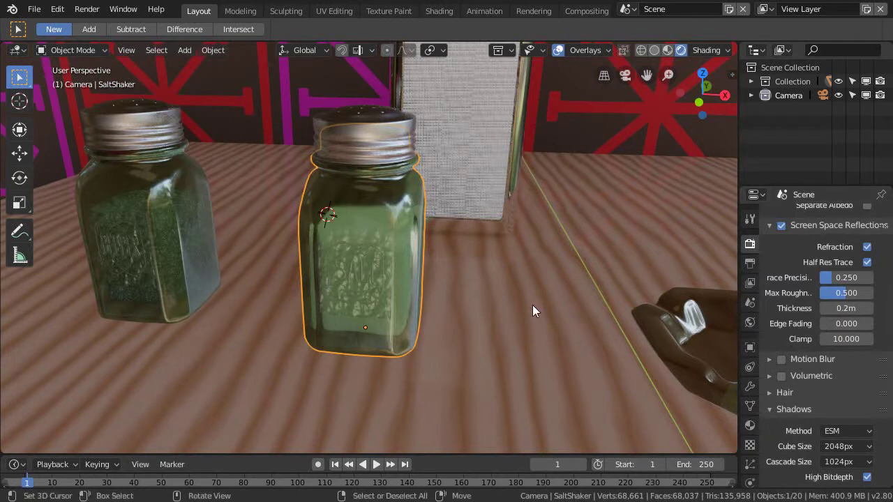
scroll(837, 300, "down", 1)
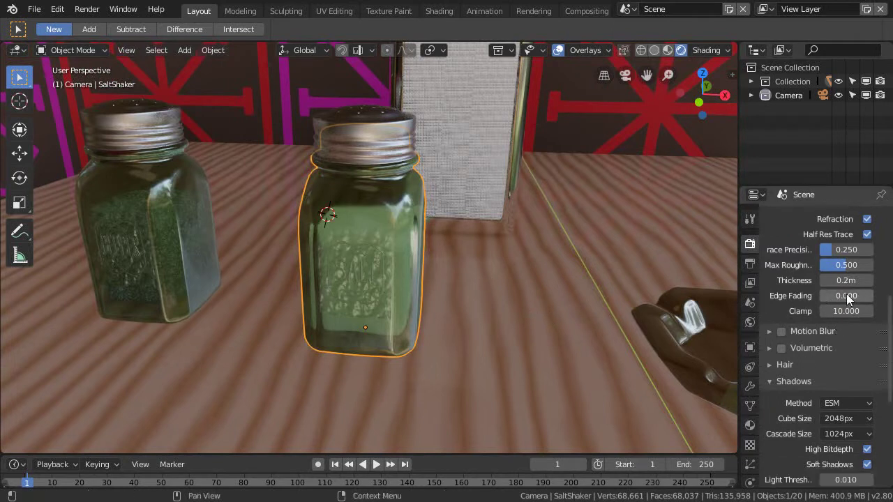
scroll(856, 281, "up", 2)
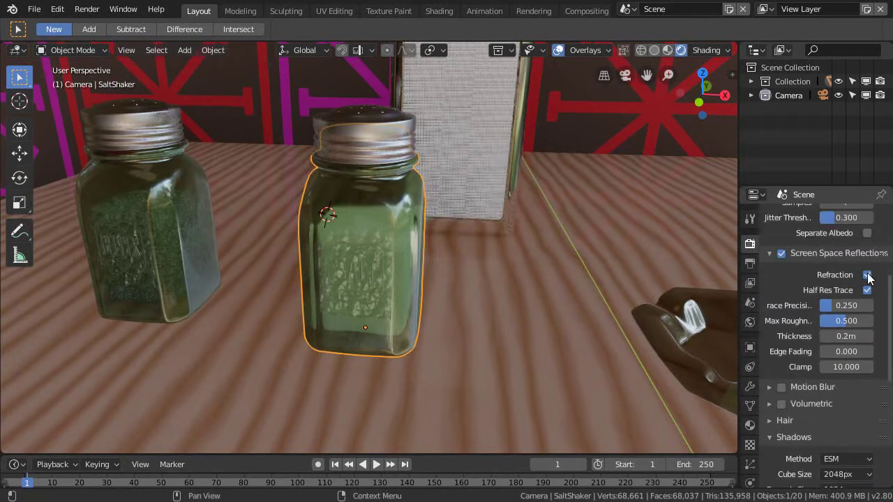
middle_click_drag(379, 276, 356, 264)
scroll(358, 261, "down", 3)
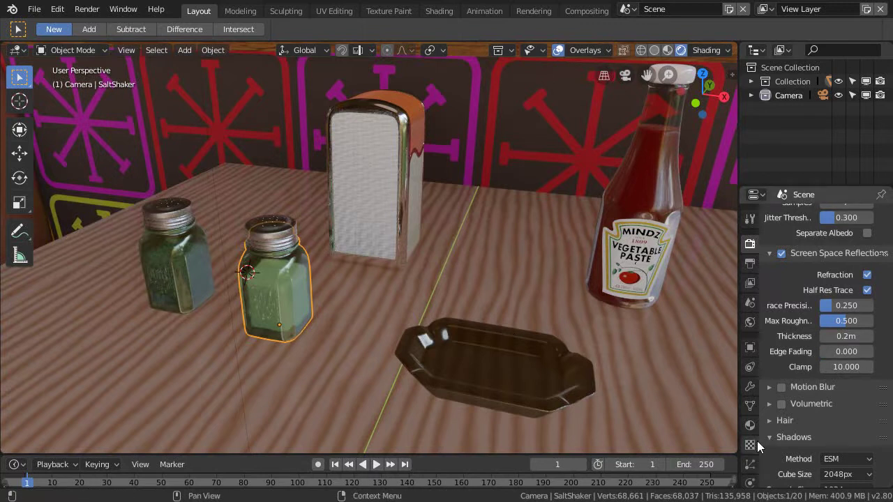
scroll(526, 276, "down", 2)
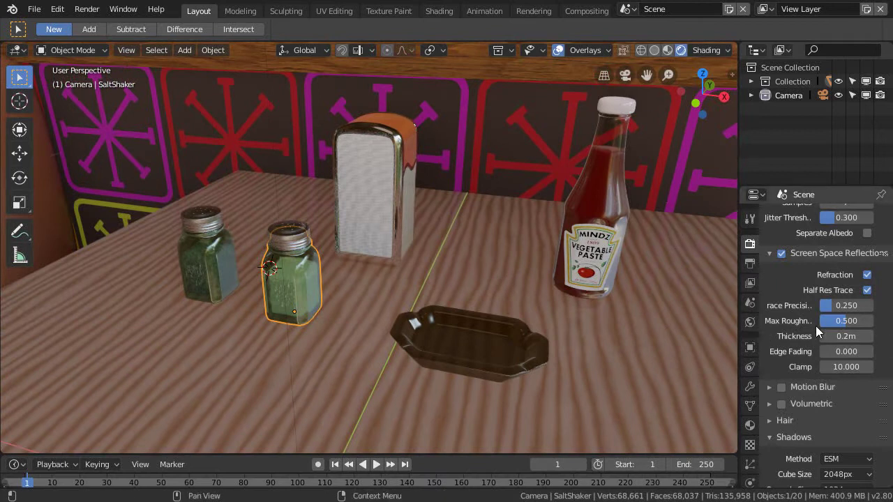
Step: Try an Edge Fading of 0.500 for the Screen Space Reflections, check the table objects, and return it to 0.000
left_click_drag(827, 350, 20, 370)
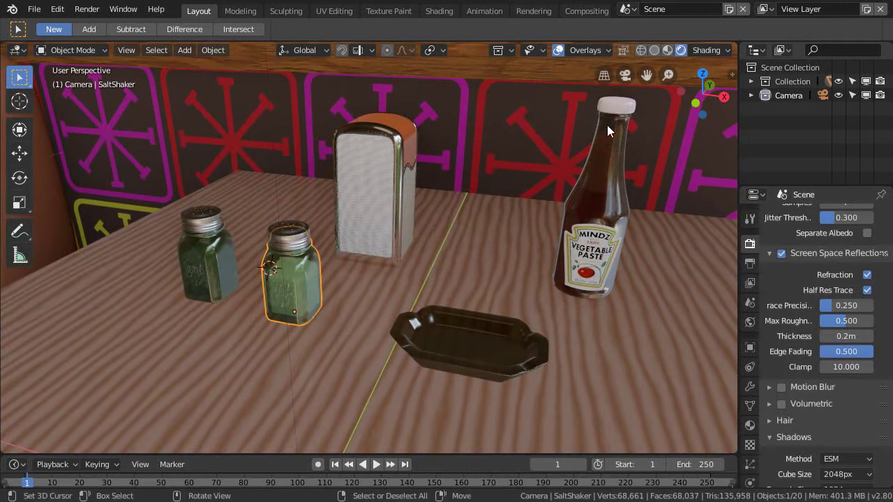
middle_click_drag(448, 341, 468, 157)
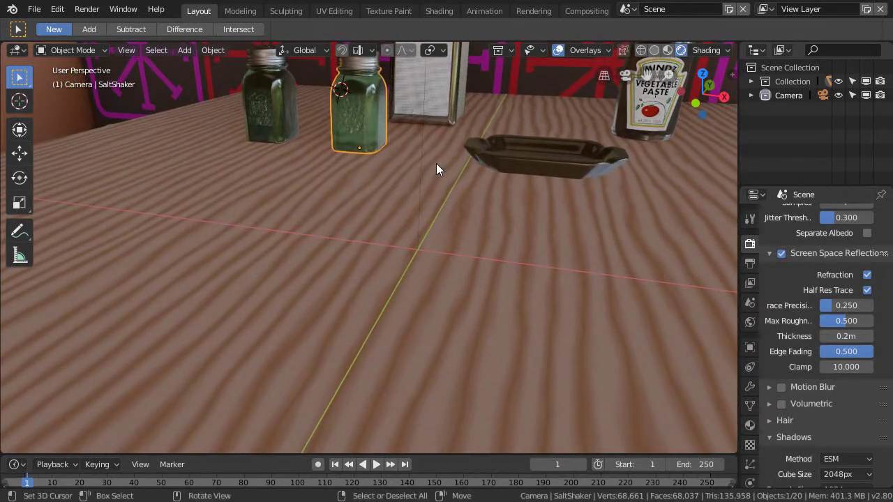
left_click(844, 352)
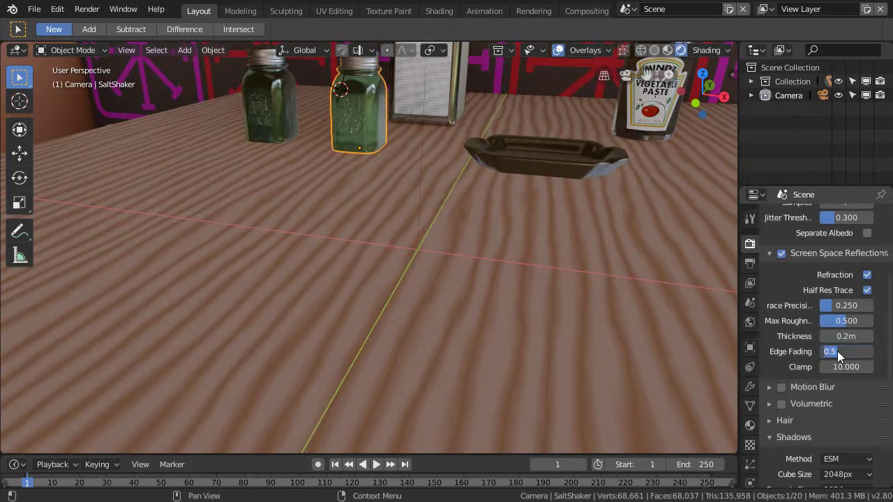
left_click(752, 366)
key("BackSpace")
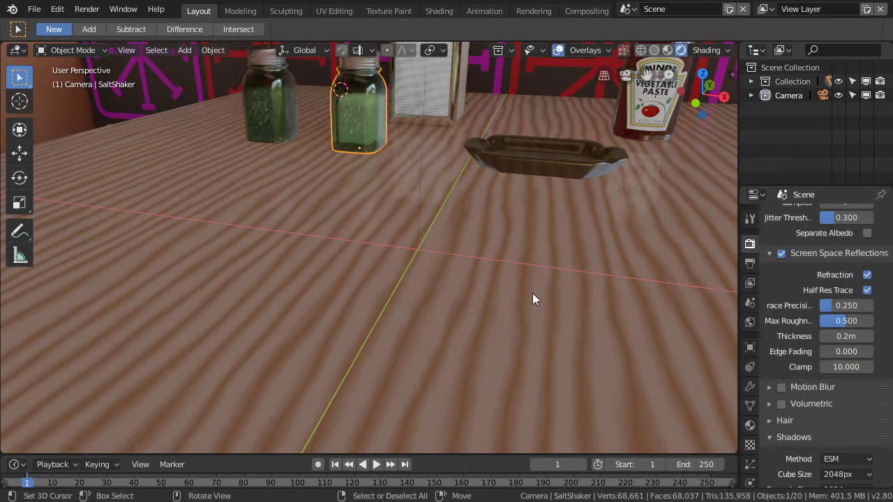
Step: Examine the refraction through the salt and pepper shakers up close from several angles
middle_click_drag(456, 184, 353, 317)
middle_click_drag(210, 266, 223, 279)
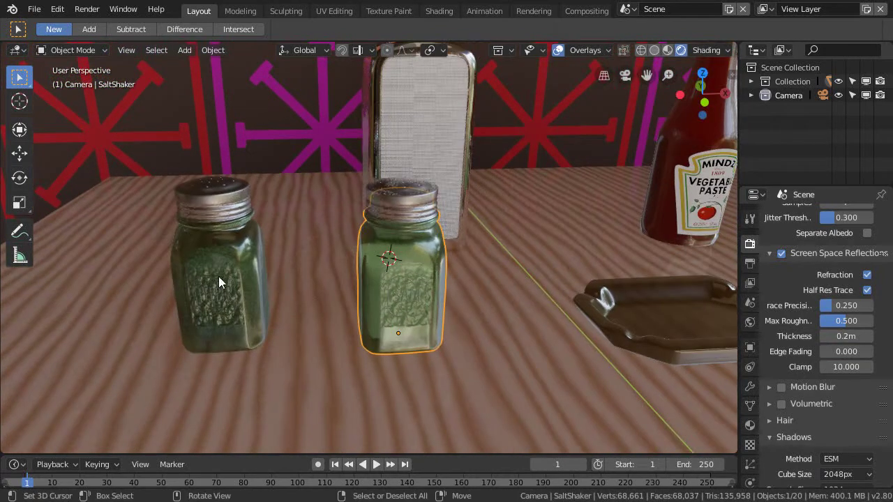
middle_click_drag(387, 336, 414, 284)
scroll(388, 328, "up", 1)
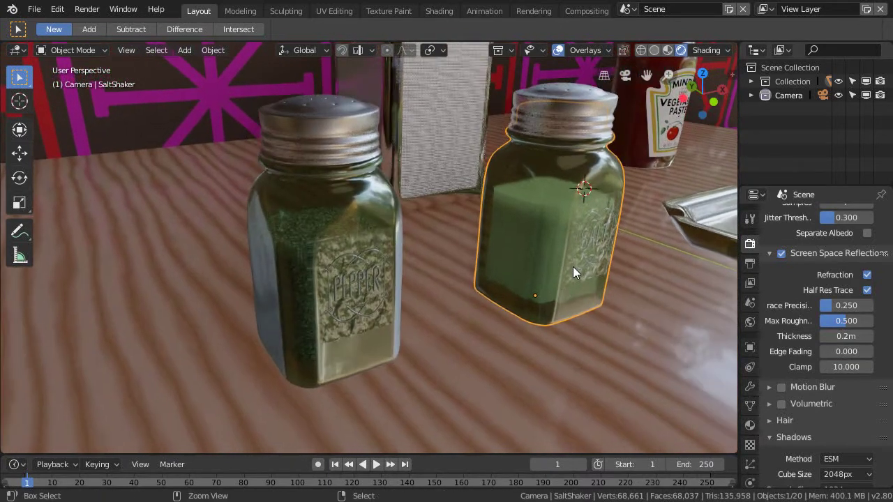
scroll(558, 279, "up", 1)
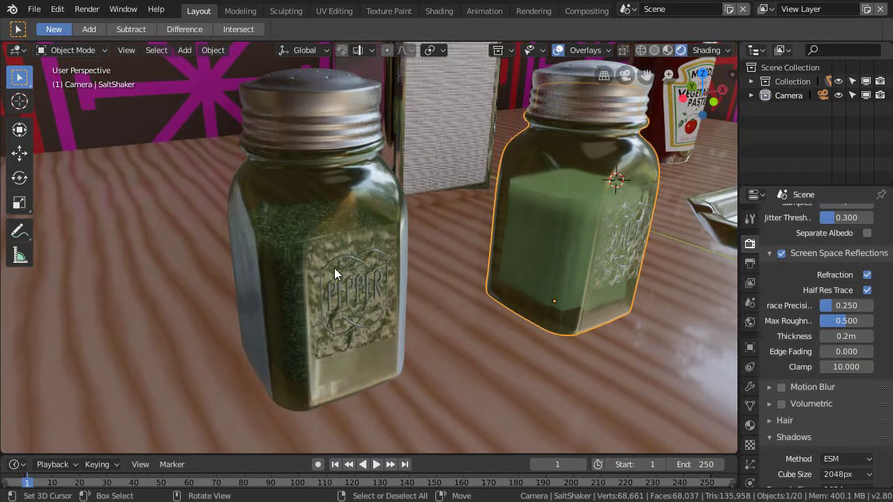
middle_click_drag(384, 250, 360, 282)
middle_click_drag(407, 234, 364, 277, "shift")
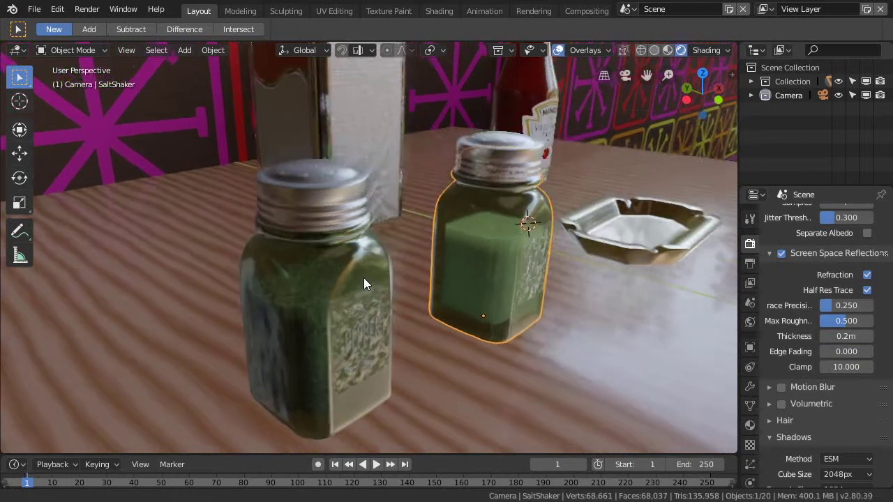
Step: Hide the Camera collection in the viewport
scroll(391, 273, "down", 3)
middle_click_drag(474, 263, 435, 214)
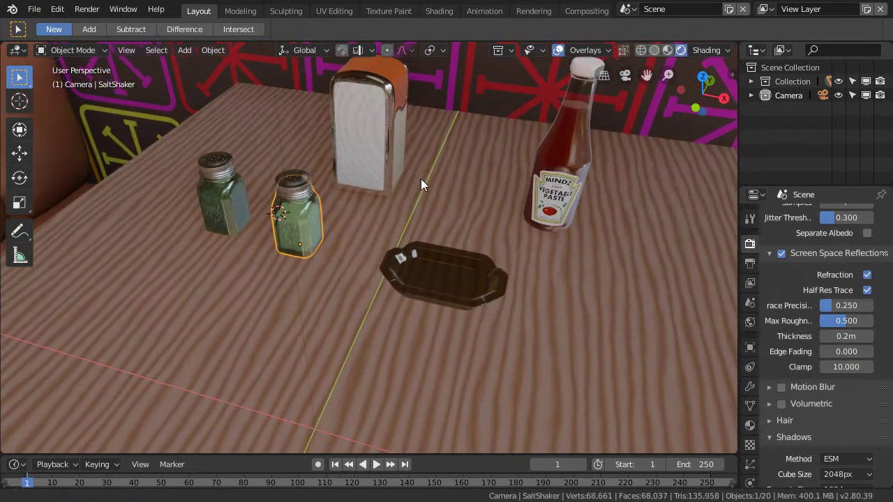
scroll(420, 185, "down", 6)
left_click(838, 96)
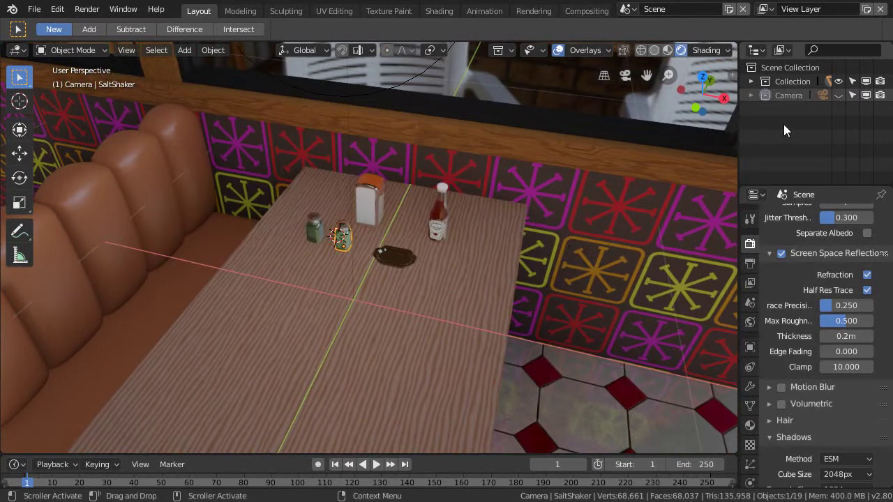
Step: Move the ashtray across the tabletop, locked to the horizontal plane, to near the table's free end
scroll(412, 258, "up", 5)
middle_click_drag(408, 250, 383, 264)
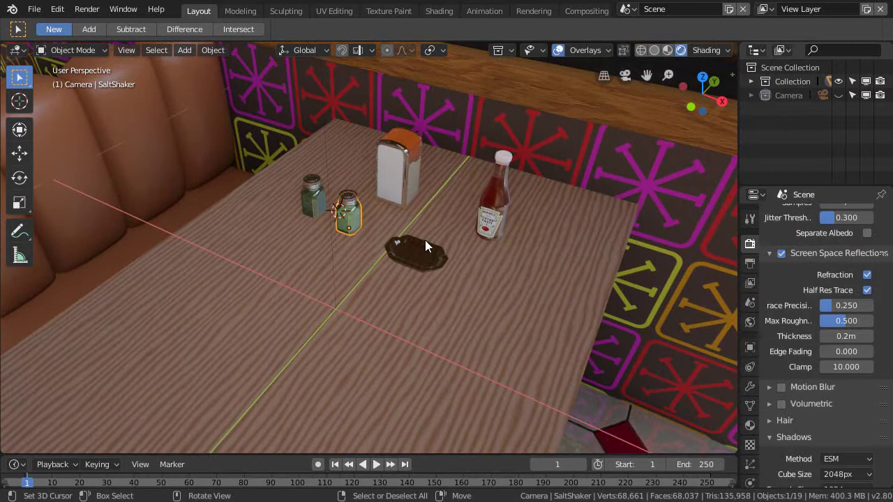
mouse_move(406, 267)
middle_mouse_down()
mouse_move(393, 275)
mouse_move(413, 270)
middle_mouse_up()
left_click(413, 269)
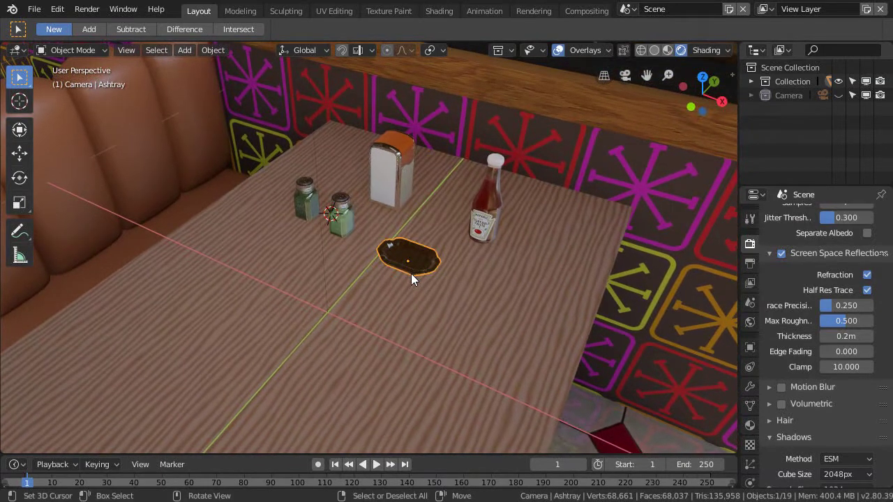
middle_click_drag(354, 198, 362, 239, "ctrl")
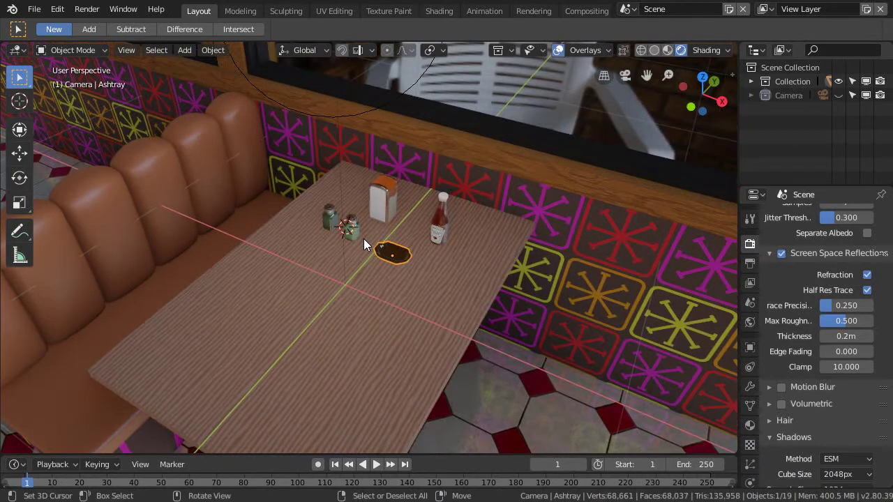
key("g")
key("shift+z")
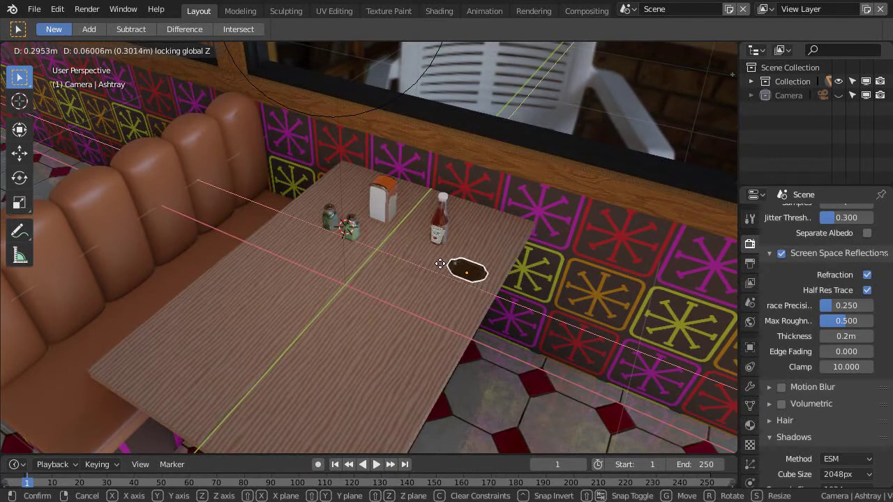
left_click(347, 381)
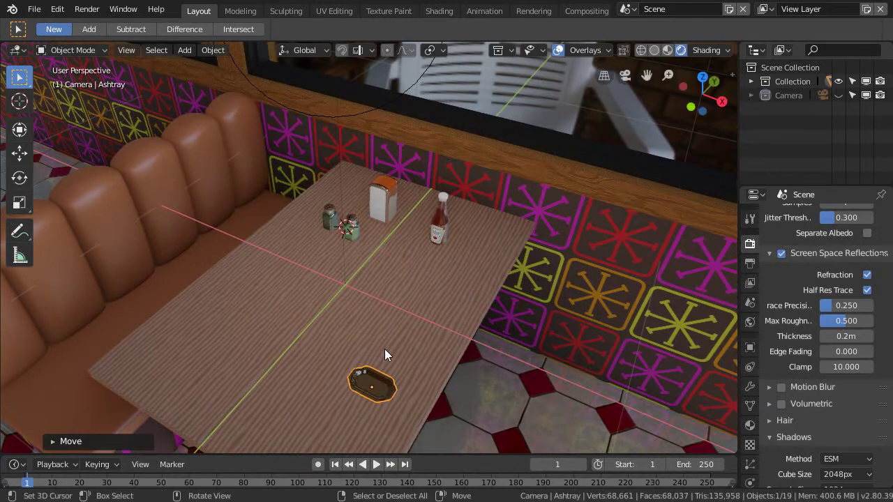
Step: Examine the booth's table, tiled wall and floor from closer and farther away, and select the seat rest
middle_click_drag(375, 350, 391, 315, "ctrl")
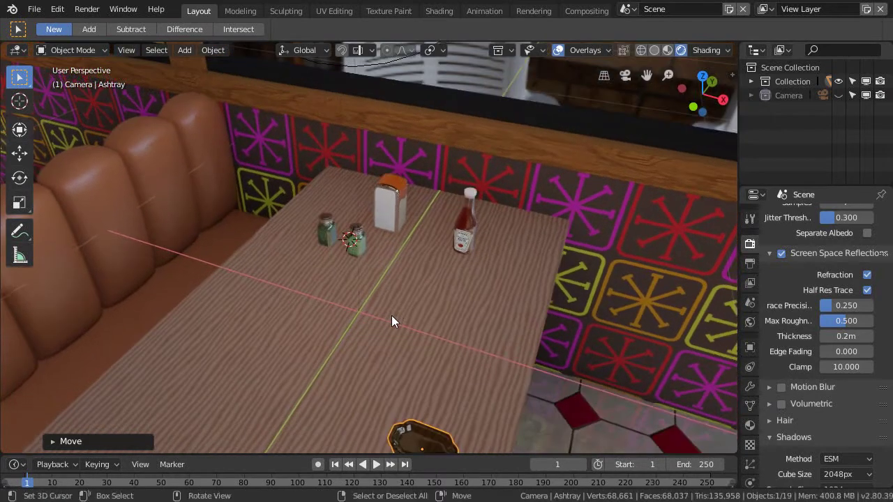
scroll(417, 226, "down", 3)
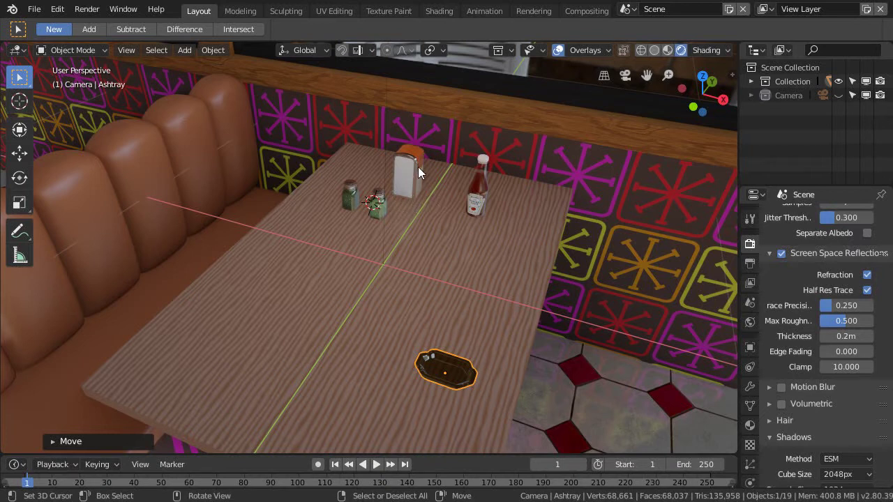
scroll(333, 217, "up", 2)
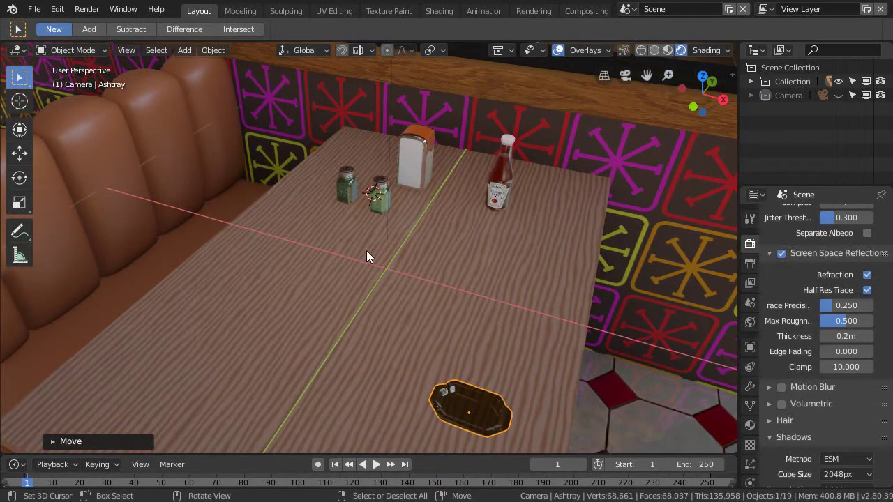
scroll(400, 231, "down", 3)
mouse_move(407, 244)
middle_mouse_down()
mouse_move(380, 249)
mouse_move(405, 260)
middle_mouse_up()
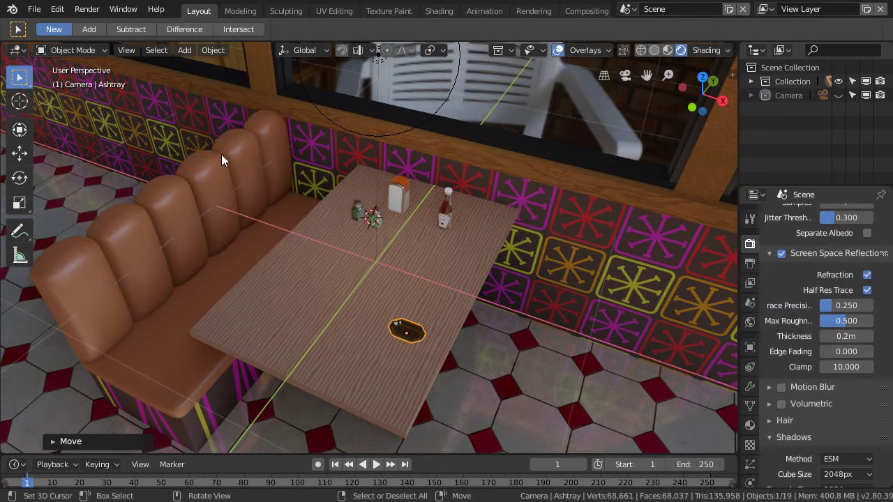
left_click(155, 217)
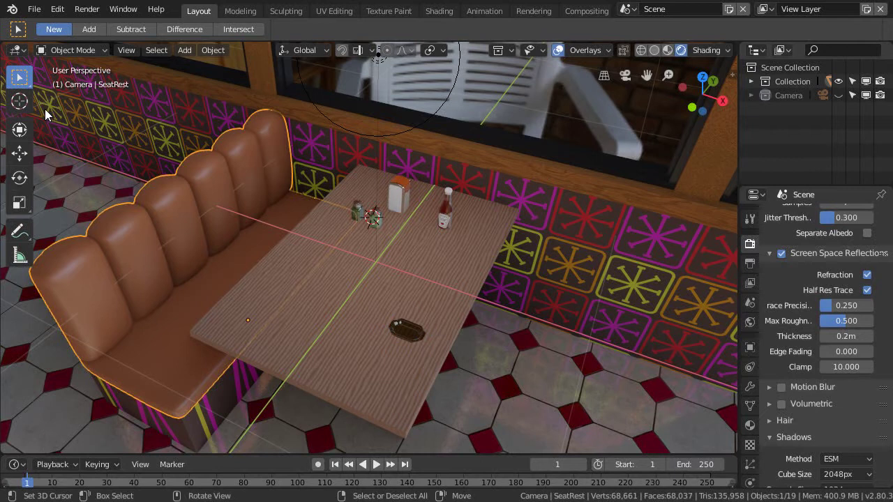
scroll(492, 246, "down", 1)
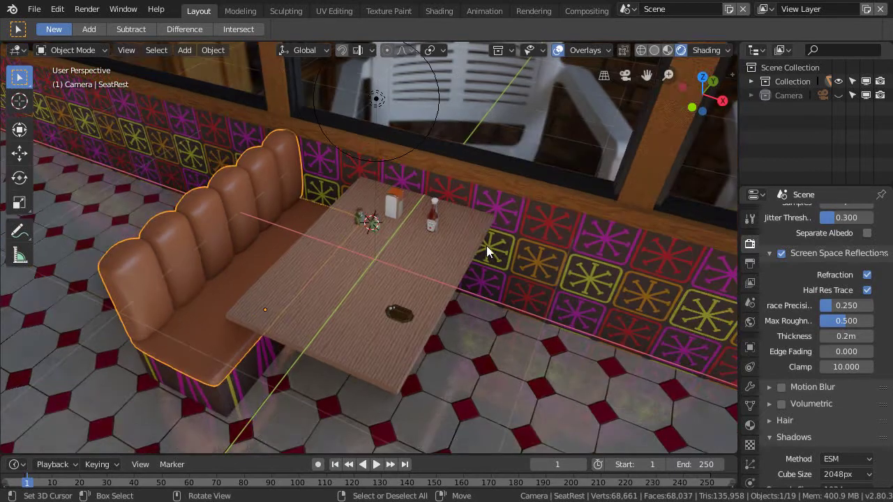
scroll(434, 302, "up", 1)
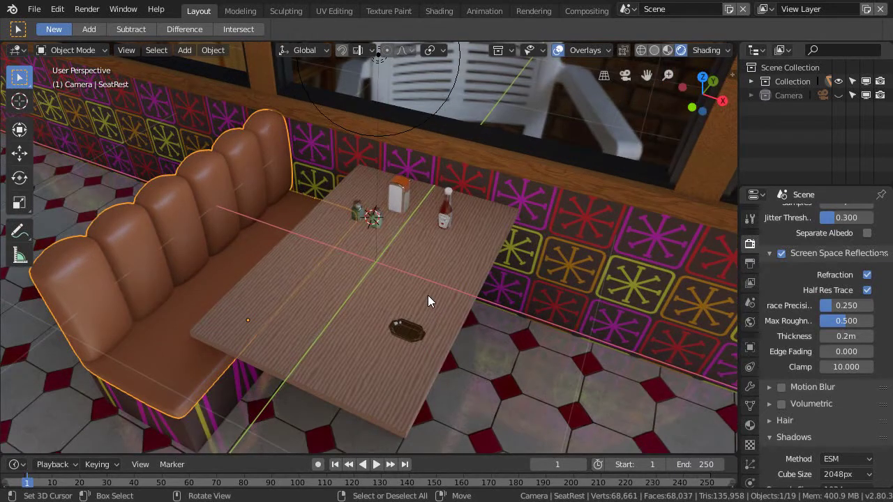
Step: Try moving the seat base out from under the booth seat onto the open floor, and undo the move
middle_click_drag(428, 287, 404, 263)
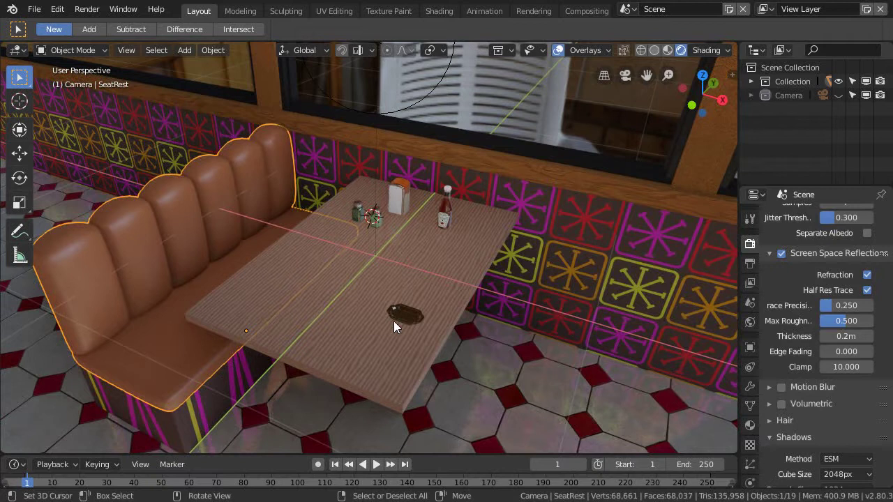
middle_click_drag(341, 316, 242, 341)
left_click(245, 354)
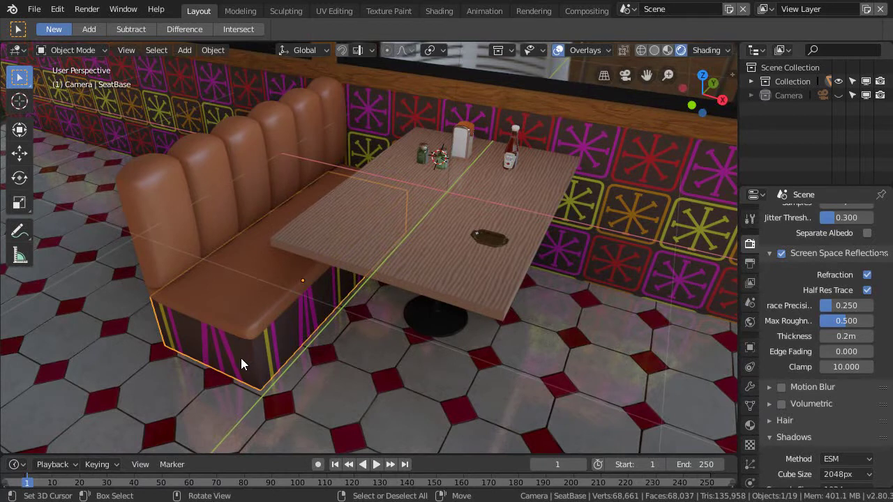
key("g")
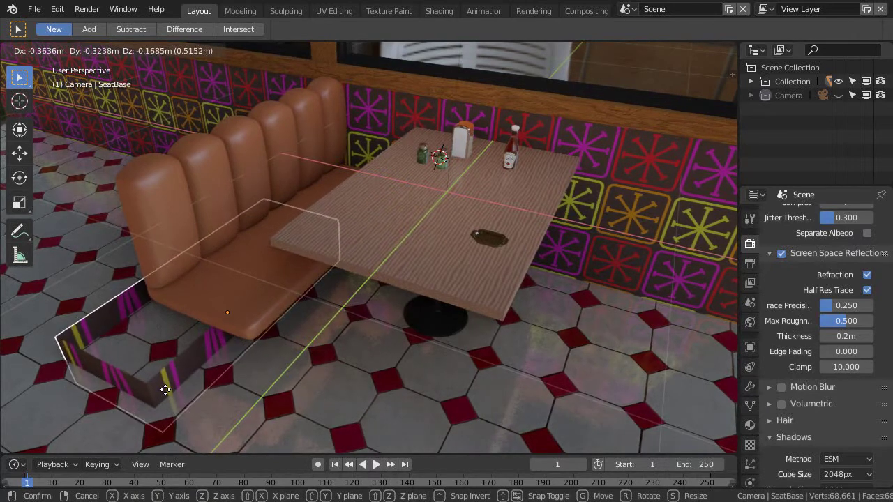
left_click(237, 373)
middle_click_drag(207, 365, 266, 340)
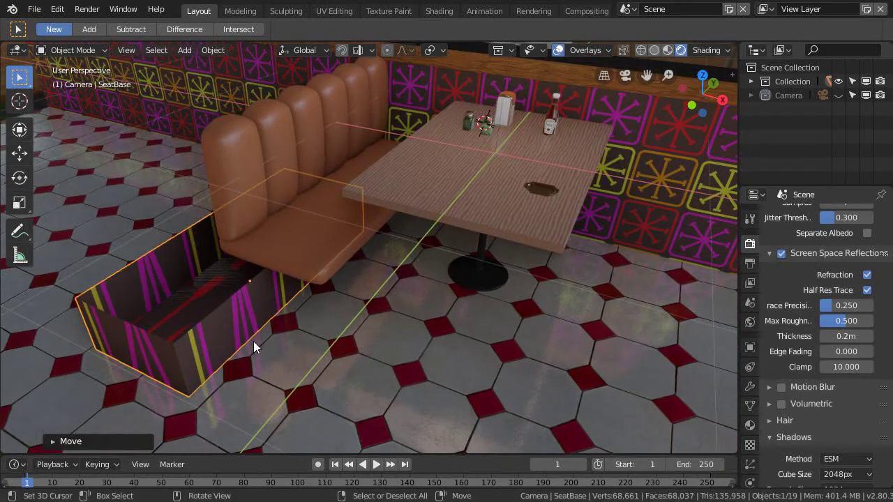
key("ctrl+z")
Step: Place the 3D cursor on the middle of the tabletop, in front of the shakers and the ketchup bottle
middle_click_drag(393, 270, 401, 318)
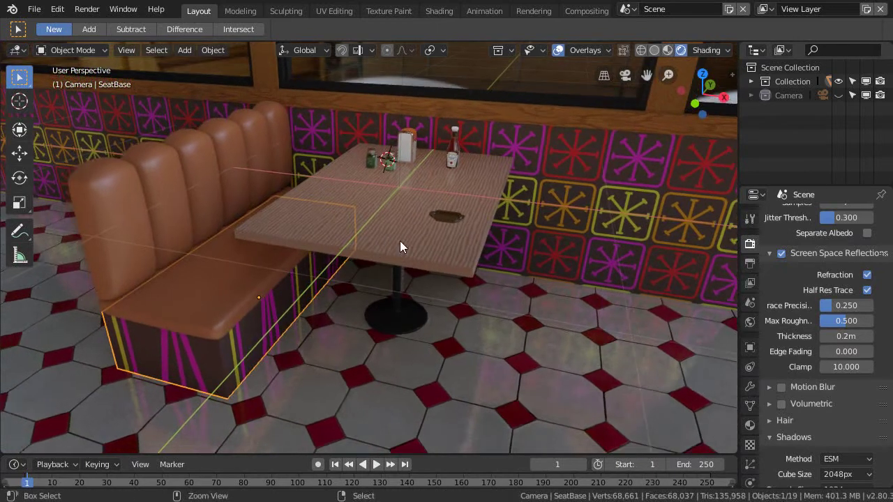
middle_click_drag(400, 241, 397, 257, "ctrl")
middle_click_drag(402, 227, 430, 233, "shift")
middle_click_drag(431, 233, 404, 294, "shift")
middle_click_drag(405, 295, 367, 307)
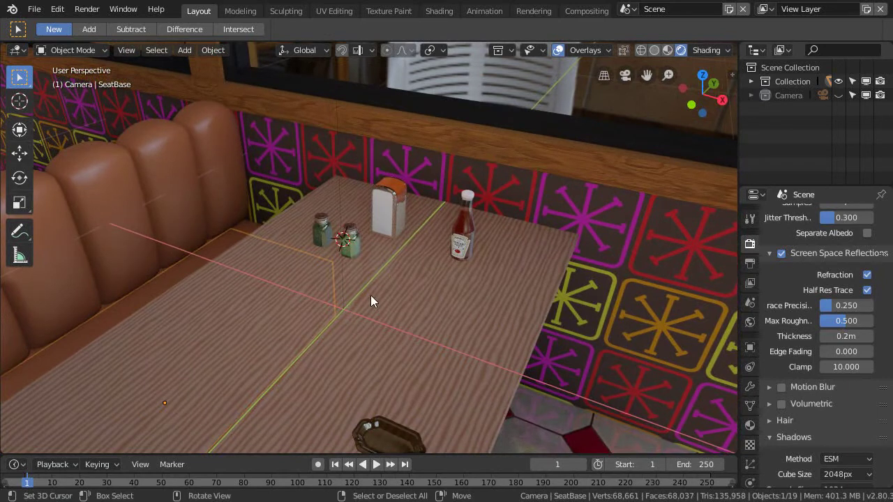
left_click(374, 301)
middle_click_drag(384, 270, 372, 298)
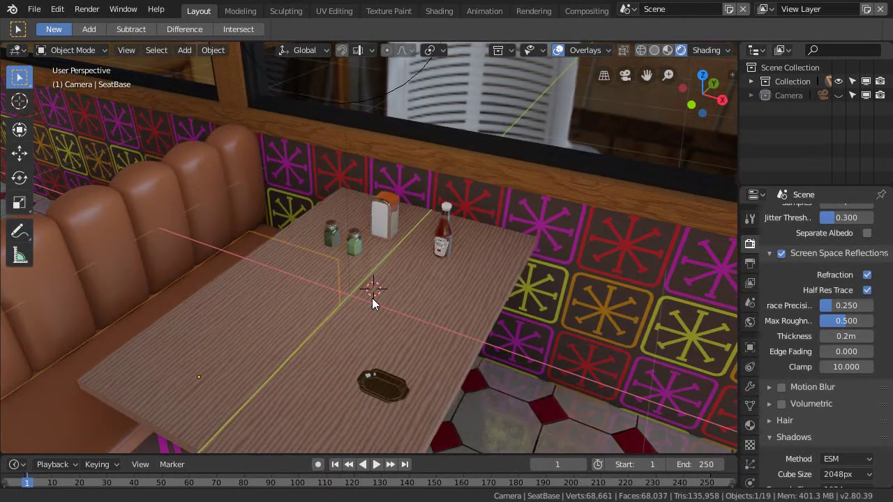
Step: Look at the tabletop in the top orthographic view and add a mesh cylinder at the 3D cursor
key("KP_7")
scroll(492, 293, "down", 3)
middle_click_drag(492, 293, 381, 214)
middle_click_drag(375, 256, 311, 221)
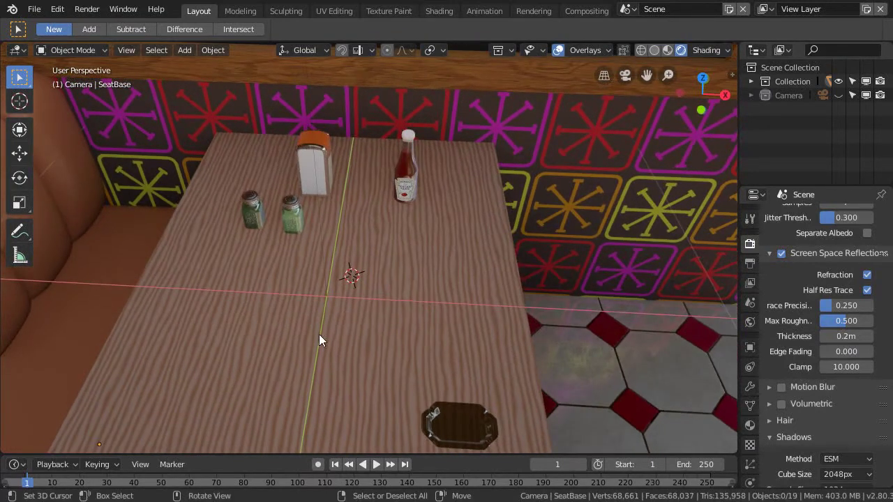
key("KP_7")
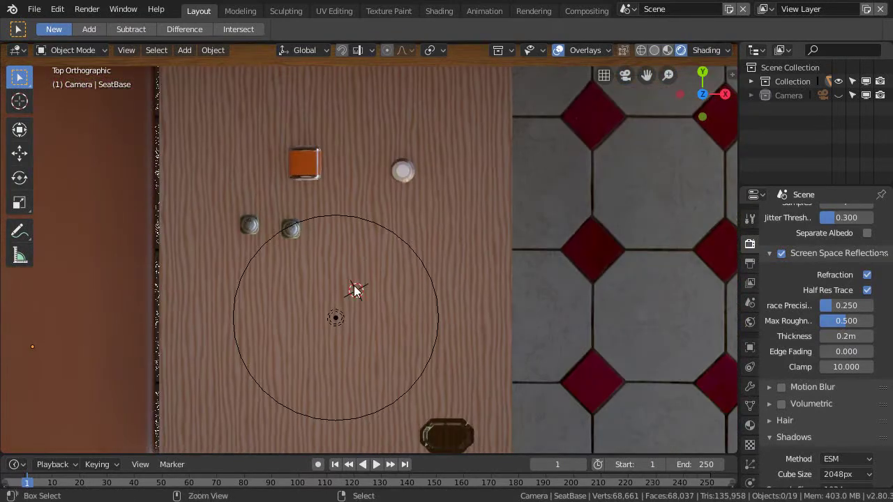
scroll(357, 262, "up", 2)
middle_click_drag(365, 298, 373, 277, "shift")
key("shift+a")
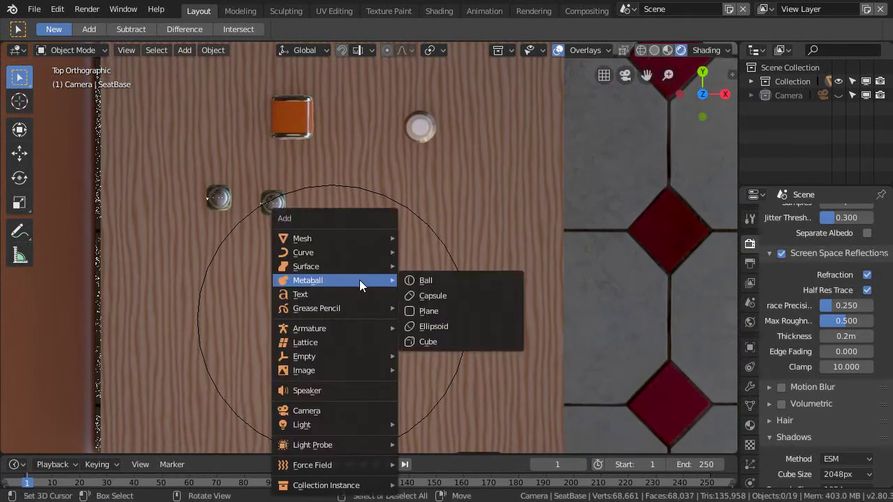
mouse_move(344, 238)
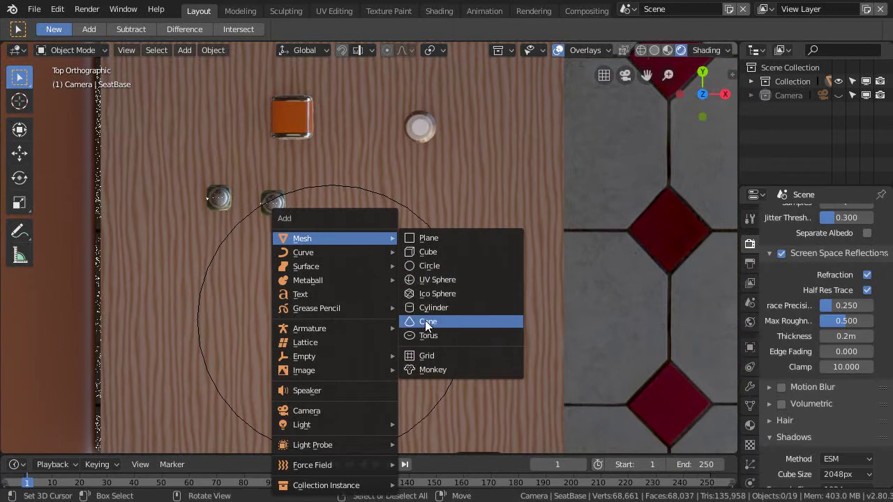
left_click(448, 307)
middle_click_drag(416, 220, 380, 189, "ctrl")
scroll(404, 293, "up", 1)
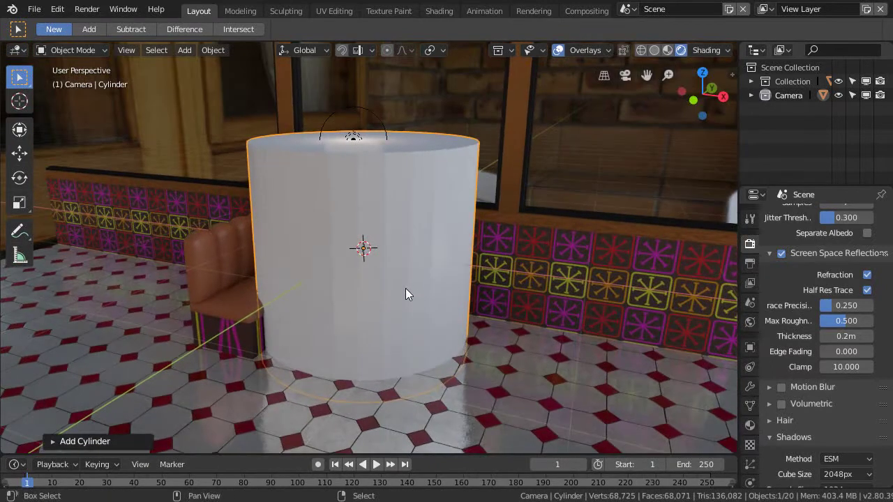
Step: Set the new cylinder's vertex count to 8
left_click(101, 442)
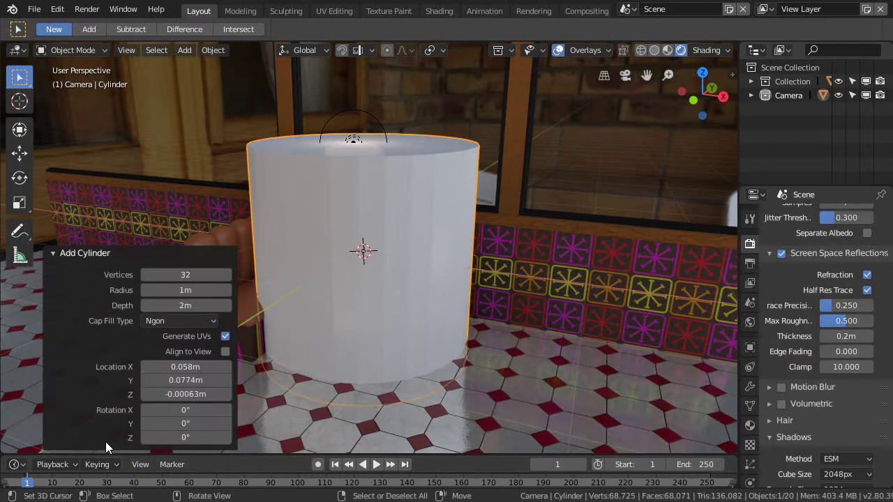
left_click(182, 271)
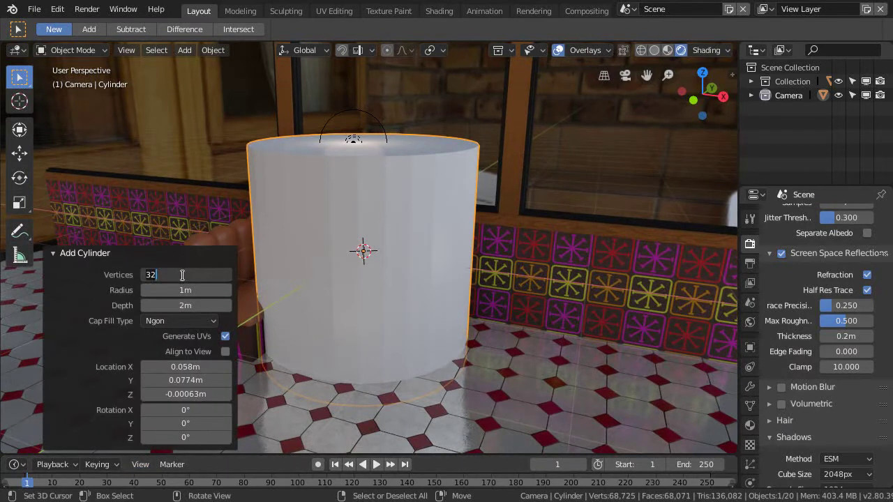
type("8")
key("Return")
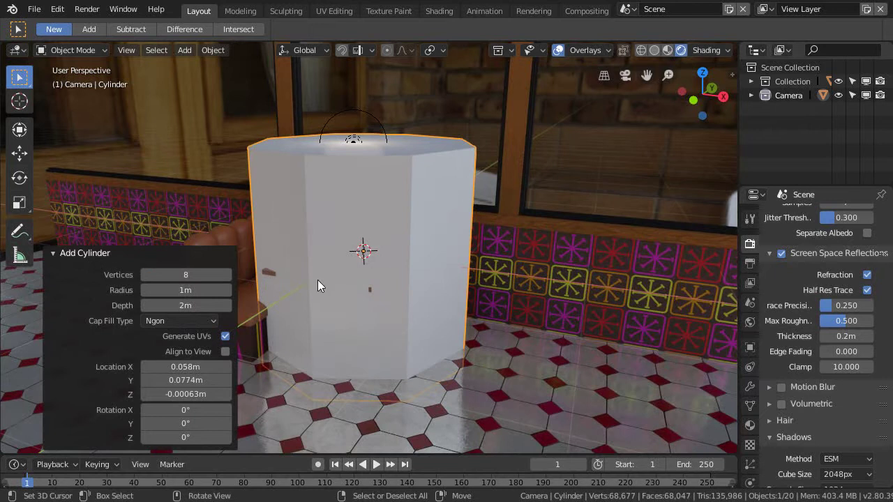
scroll(401, 294, "up", 2)
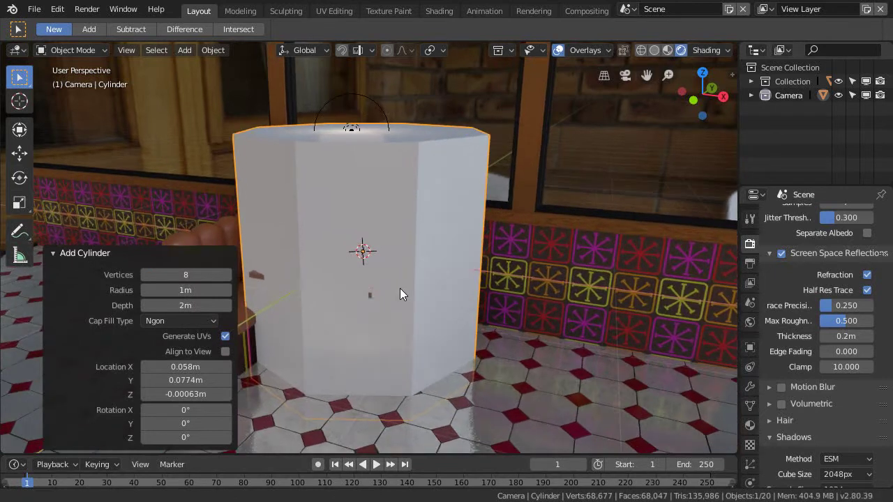
middle_click_drag(417, 297, 474, 286, "shift")
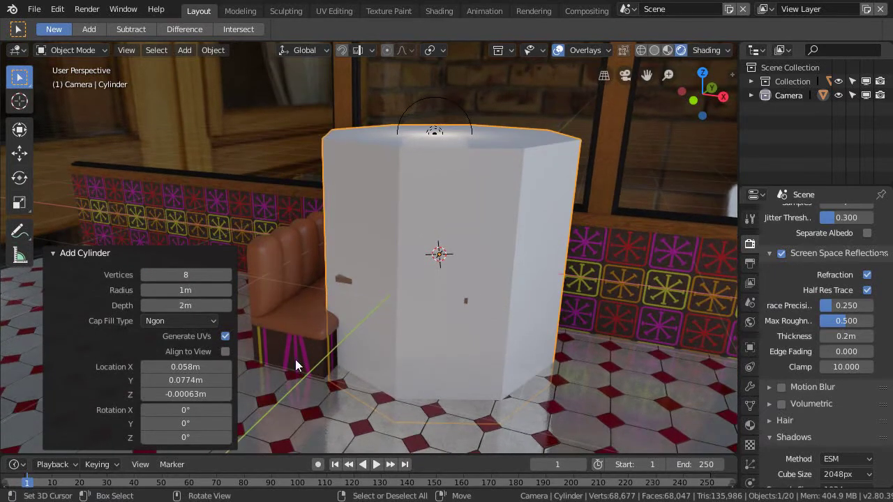
Step: Scale the whole cylinder mesh down in Edit Mode to a factor of about 0.142
key("Tab")
middle_click_drag(465, 331, 417, 320, "shift")
key("s")
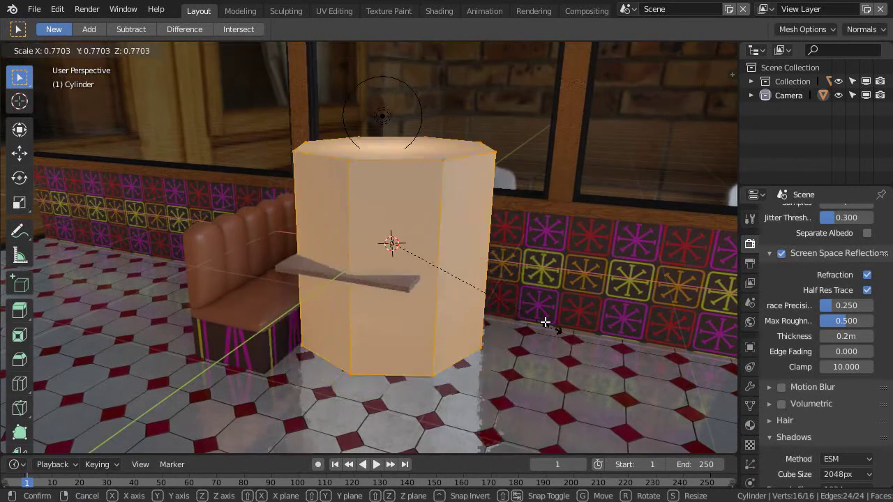
left_click(424, 249)
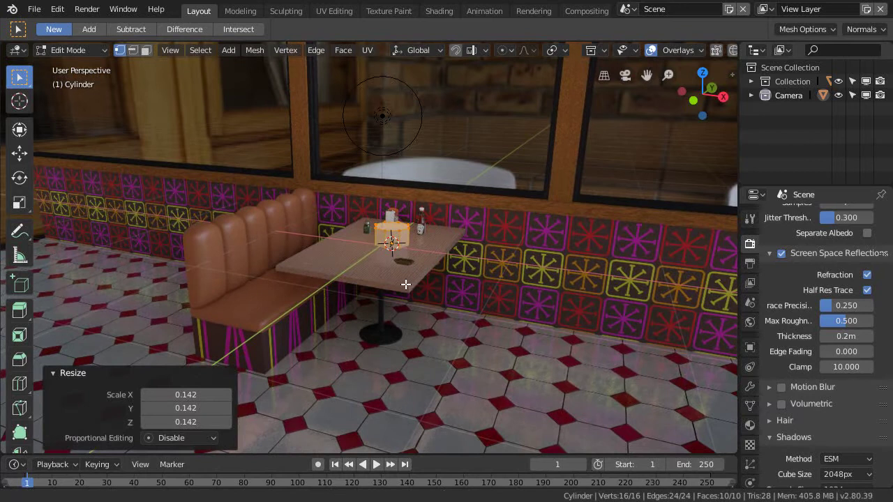
scroll(398, 273, "up", 5)
scroll(394, 280, "up", 2)
middle_click_drag(393, 281, 421, 300)
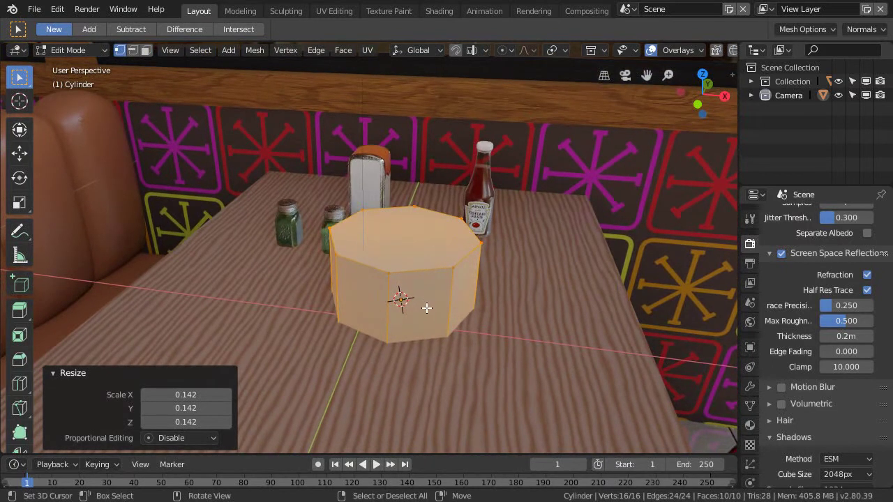
Step: Clear the cylinder's location in Object Mode and place the 3D cursor on the tabletop beside it
key("Tab")
key("alt+g")
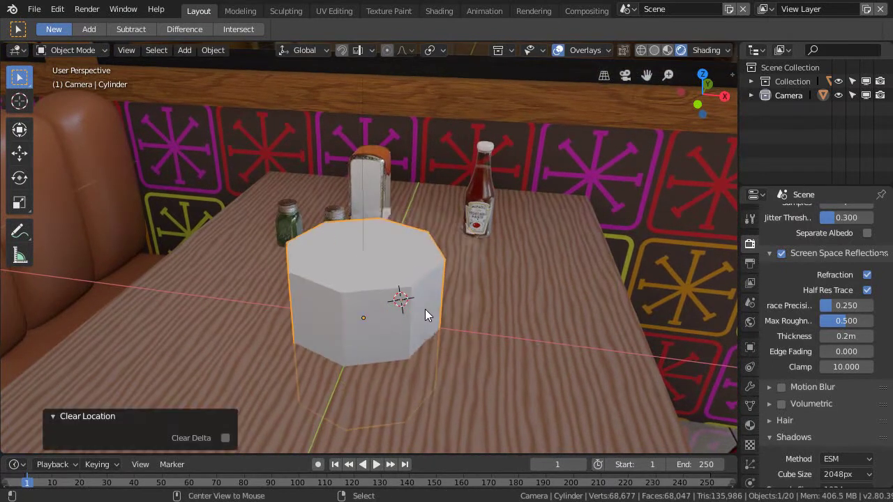
scroll(369, 335, "down", 2)
scroll(407, 299, "down", 2)
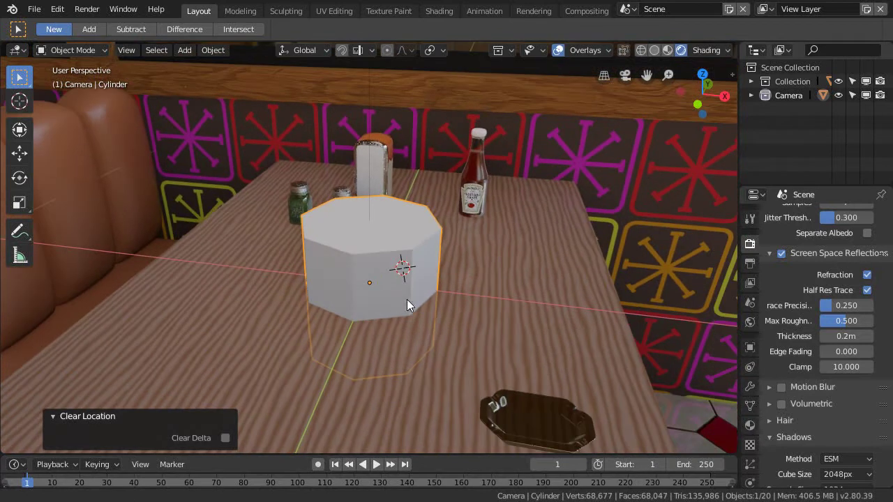
left_click(531, 274)
middle_click_drag(506, 314, 481, 301)
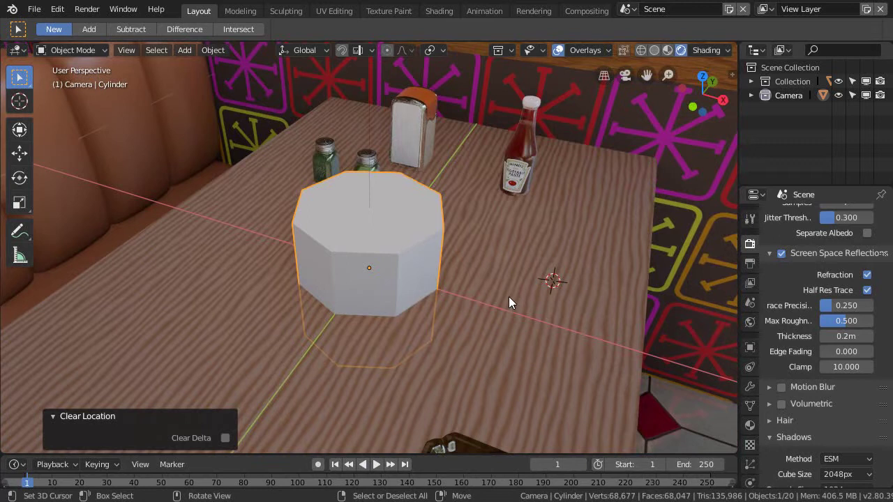
Step: Fit the whole scene in the view and zoom into a region around the booth's table
key("Home")
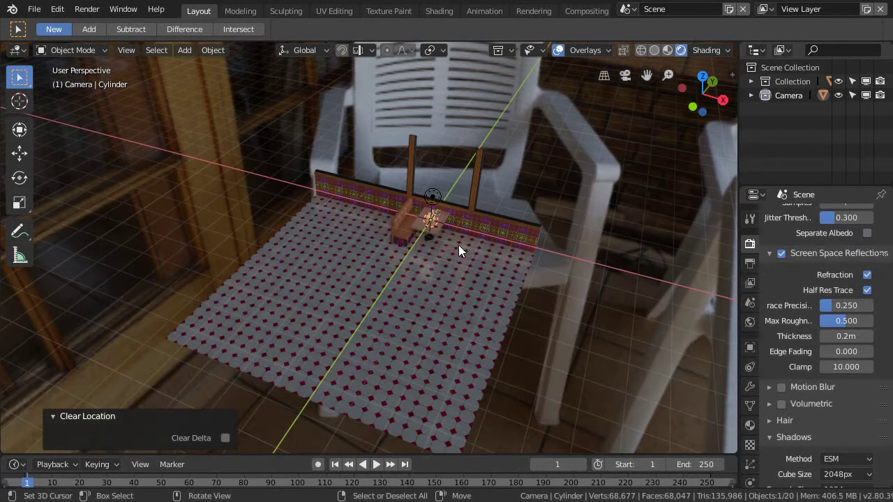
key("shift+b")
left_click_drag(412, 205, 446, 234)
middle_click_drag(432, 275, 266, 331)
mouse_move(410, 268)
middle_mouse_down()
mouse_move(403, 279)
mouse_move(412, 276)
middle_mouse_up()
Step: Place the 3D cursor on the tabletop between the ketchup bottle and the ashtray, and center the view on that spot
right_click(485, 234, "shift")
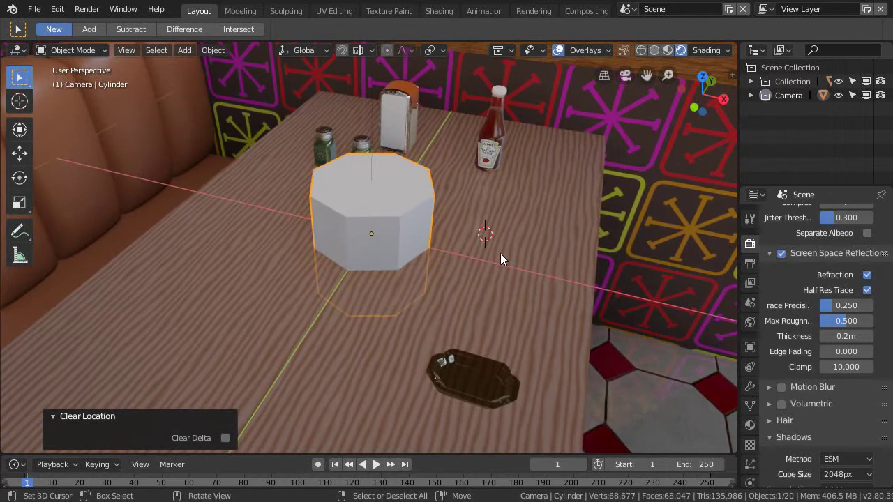
key("alt")
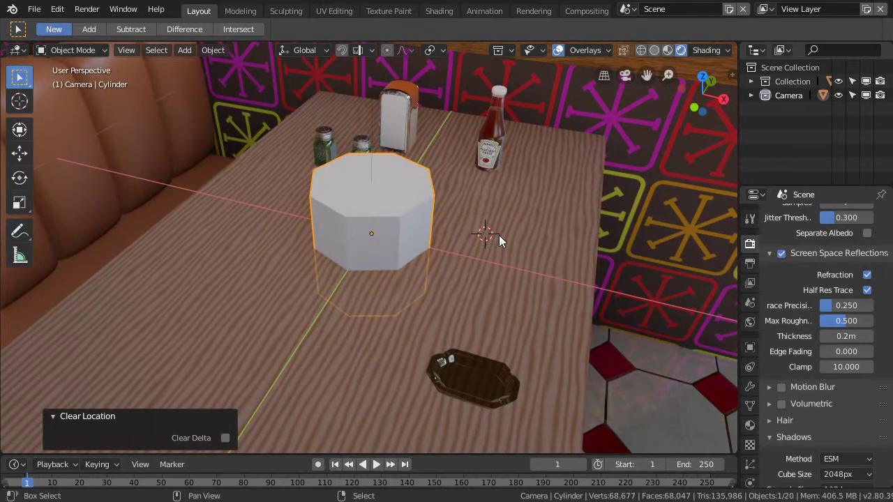
middle_click(497, 235, "alt")
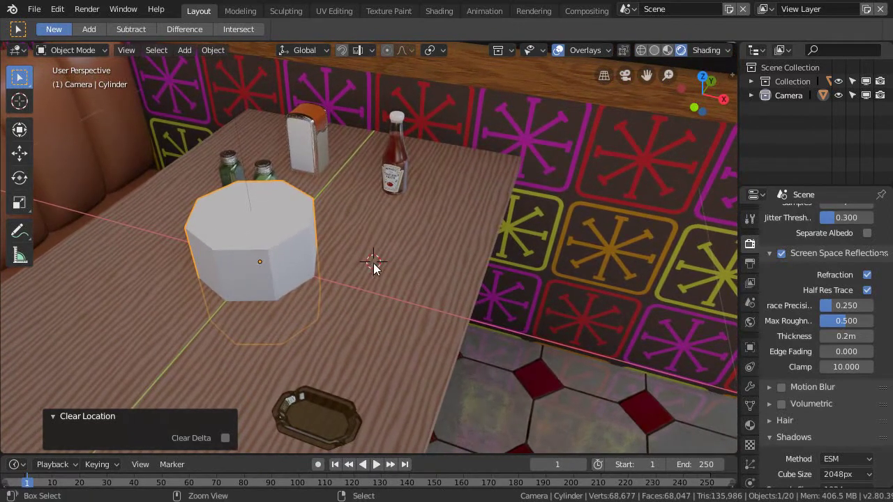
middle_click_drag(376, 274, 380, 267, "ctrl")
scroll(381, 270, "down", 8)
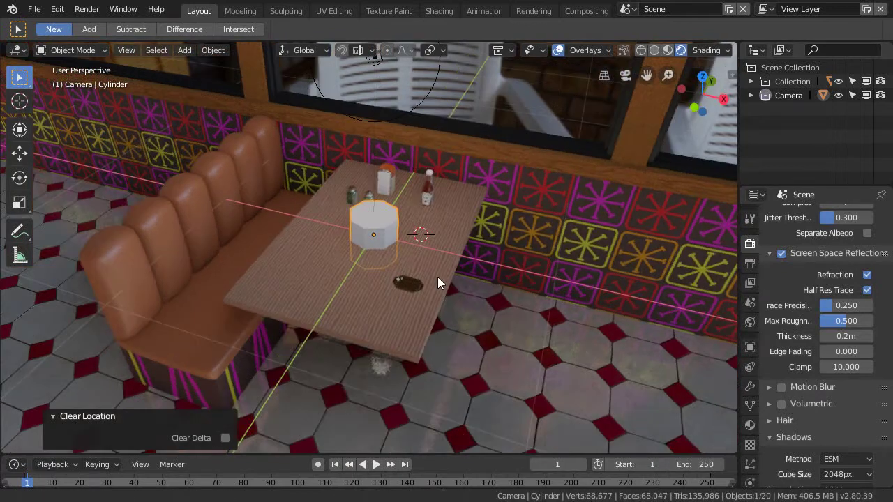
middle_click_drag(438, 277, 415, 258)
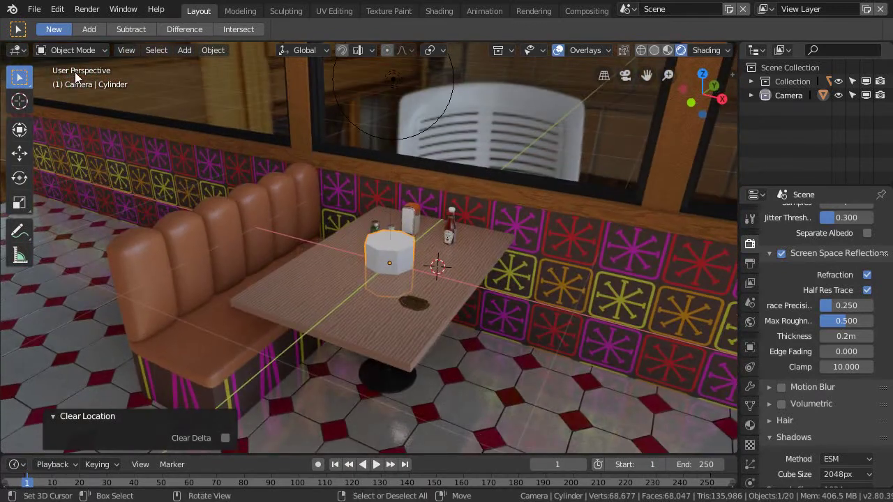
Step: Frame the selected cylinder in the view and examine it and the surrounding table from several distances and angles
middle_click_drag(455, 358, 314, 249)
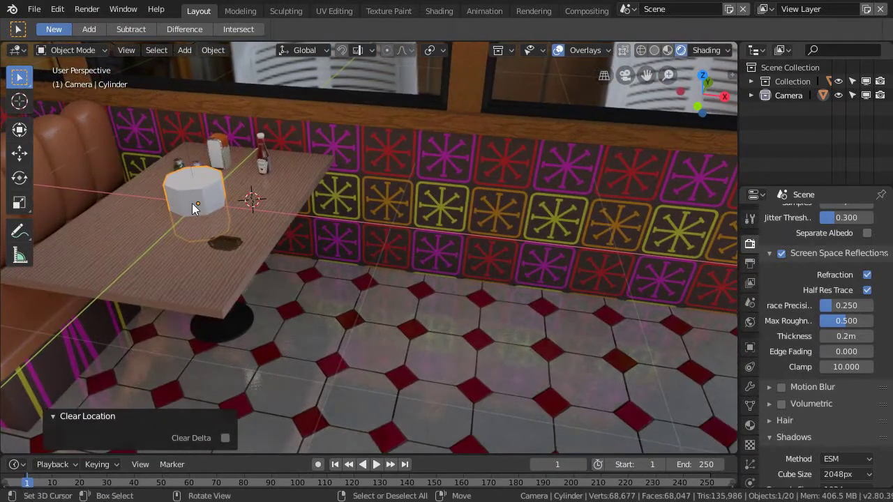
middle_click_drag(231, 247, 320, 267)
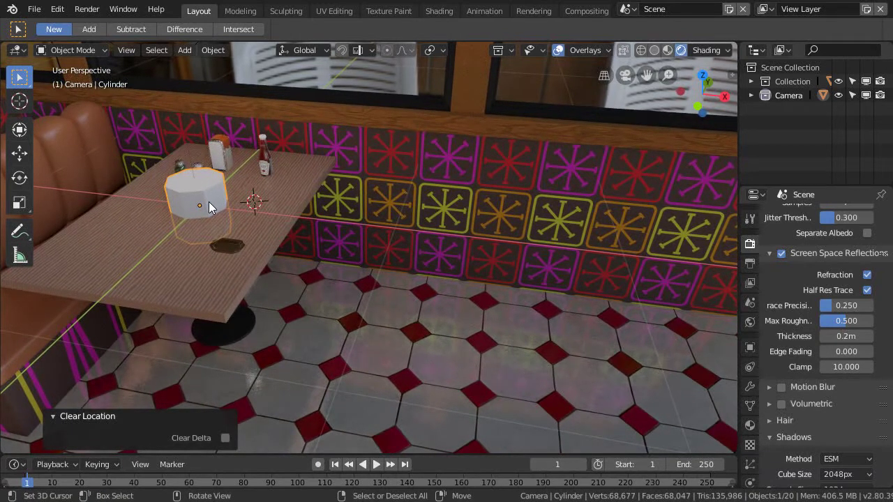
key("KP_Decimal")
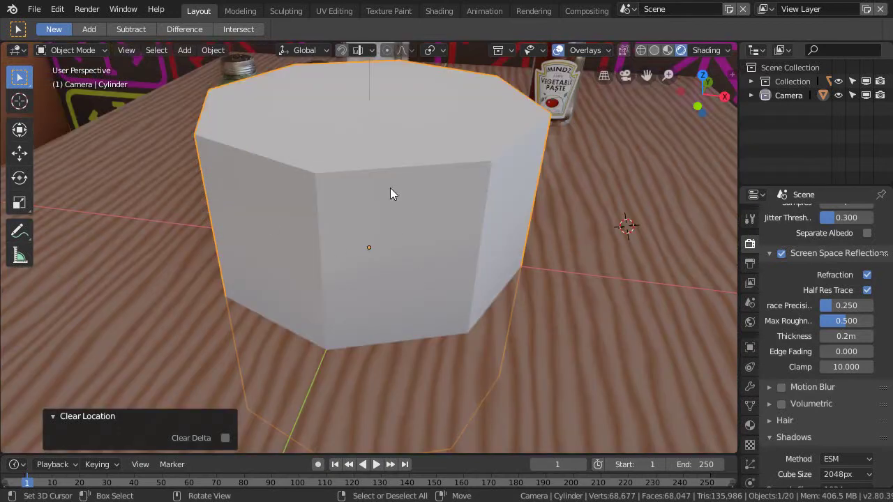
scroll(377, 175, "down", 6)
scroll(377, 233, "up", 1)
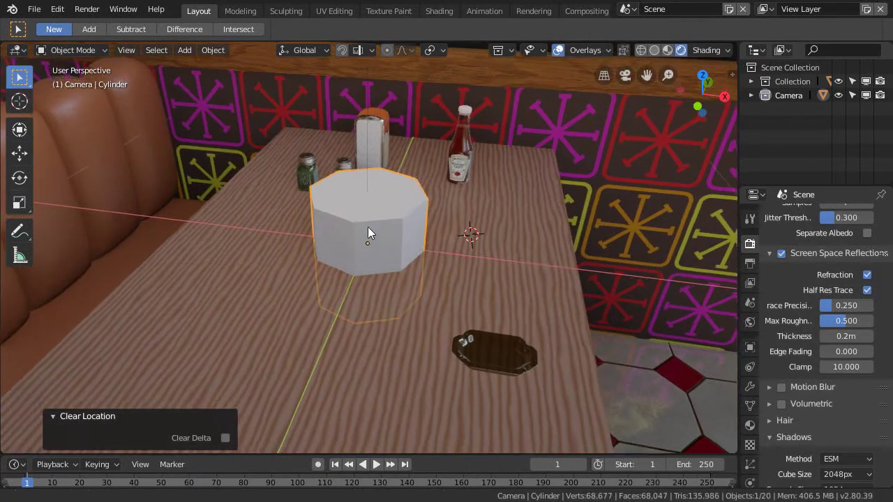
middle_click_drag(368, 227, 342, 214, "shift")
scroll(370, 246, "up", 2)
scroll(370, 250, "down", 3)
middle_click_drag(357, 273, 338, 224)
middle_click_drag(393, 186, 425, 223)
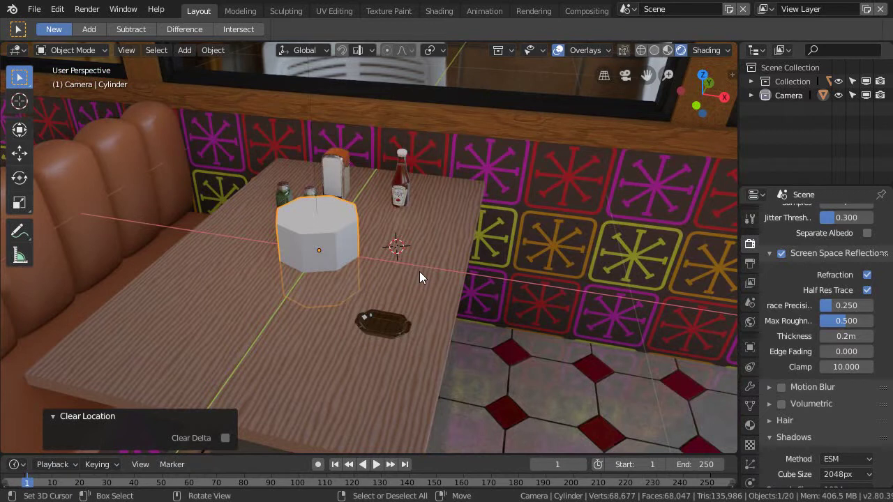
mouse_move(407, 274)
middle_mouse_down()
mouse_move(411, 284)
mouse_move(410, 271)
middle_mouse_up()
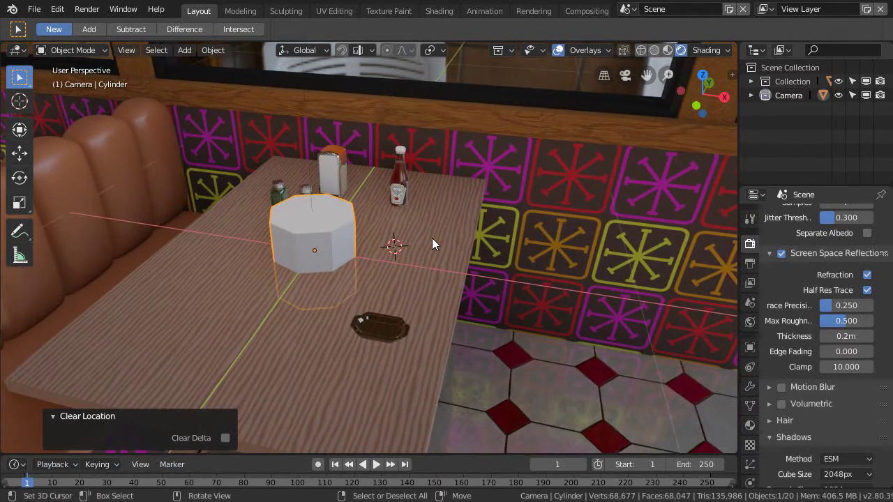
Step: Reset the 3D cursor to the world origin and frame the selected cylinder in the view
middle_click_drag(538, 363, 497, 332)
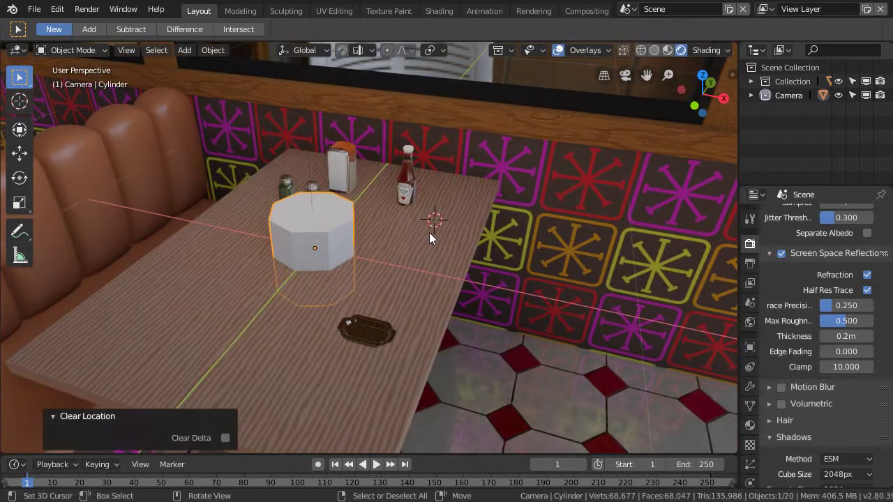
middle_click_drag(432, 240, 420, 214)
middle_click_drag(450, 268, 450, 286)
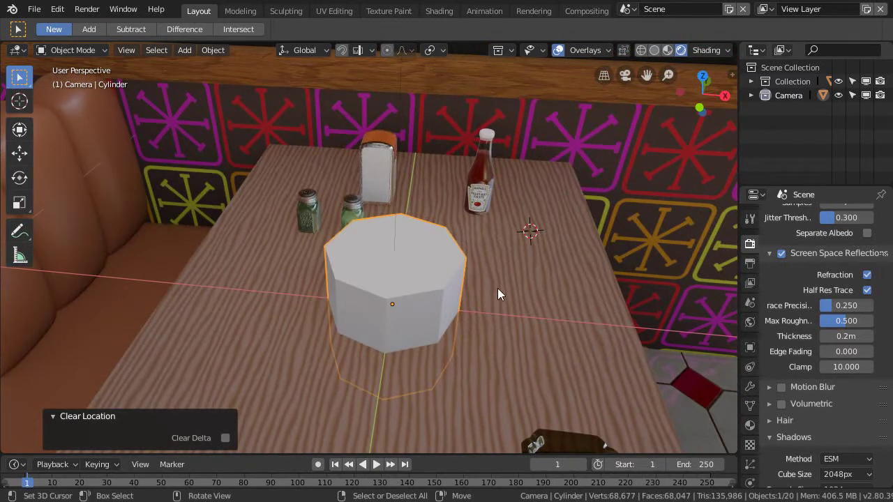
key("shift")
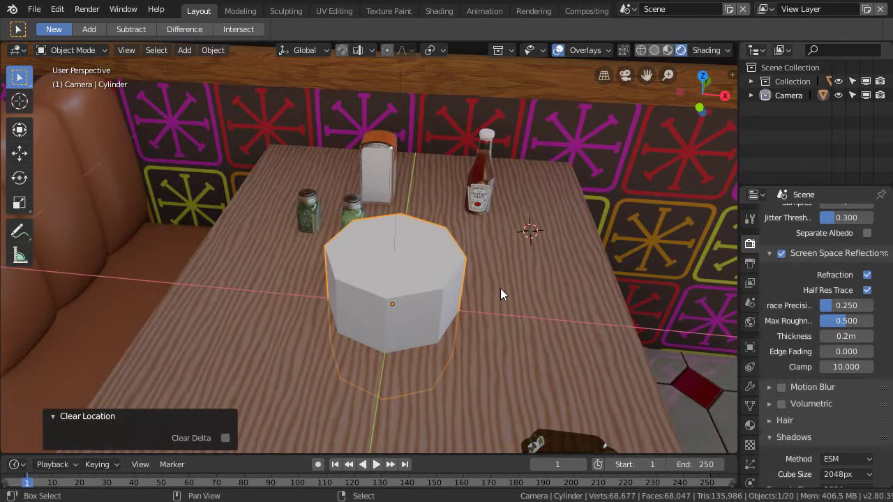
key("shift+c")
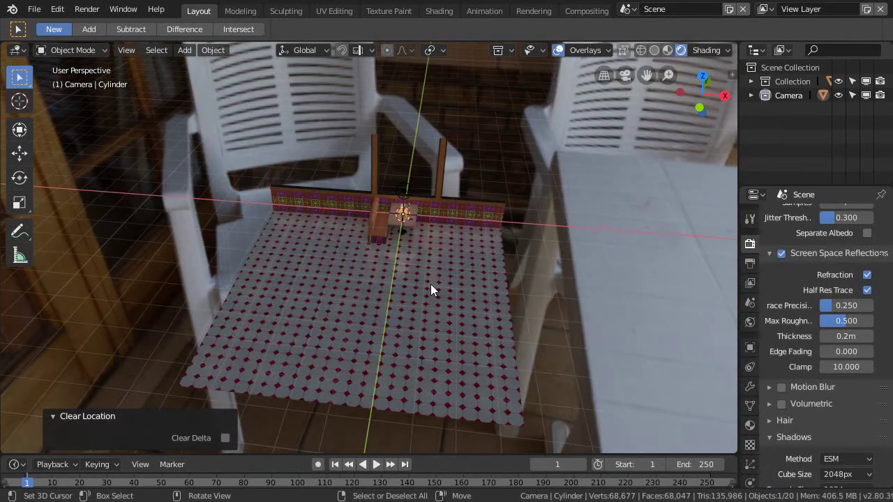
key("KP_Decimal")
scroll(438, 259, "down", 4)
Step: Switch the cylinder to Edit Mode and select only the vertex ring of its bottom end below the tabletop
middle_click_drag(439, 259, 419, 349)
key("Tab")
middle_click_drag(363, 187, 386, 43)
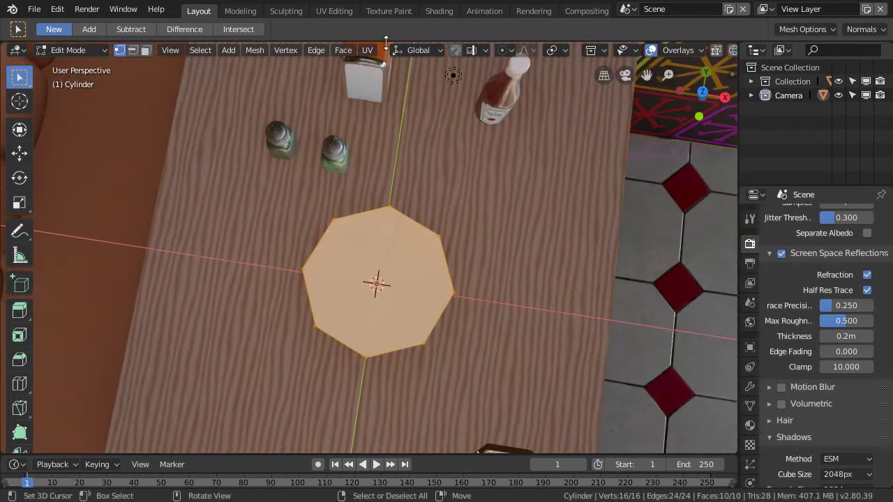
middle_click_drag(362, 183, 397, 314)
left_click(416, 307, "alt")
right_click(436, 282, "ctrl")
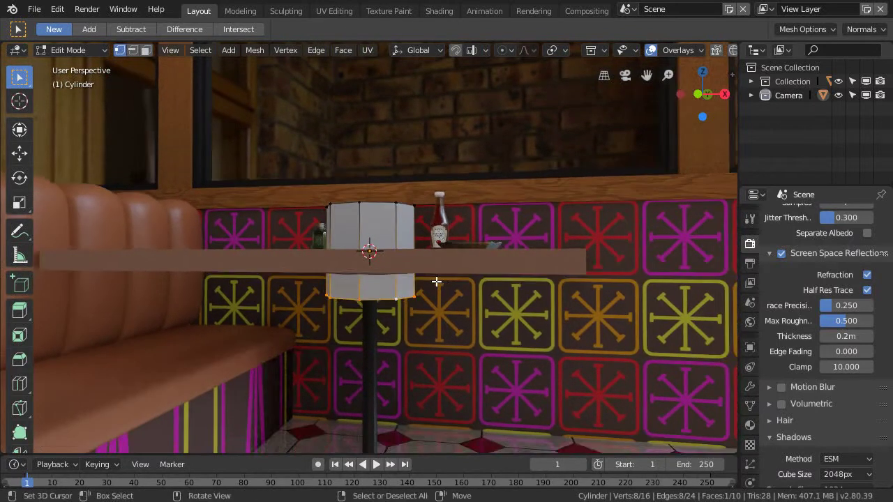
middle_click_drag(436, 281, 396, 305)
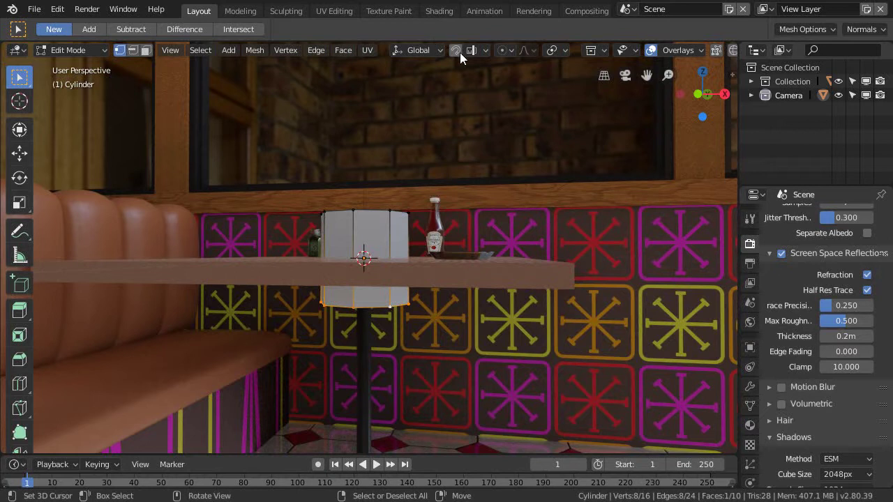
Step: Turn on snapping and set the snap target to Vertex
left_click(485, 51)
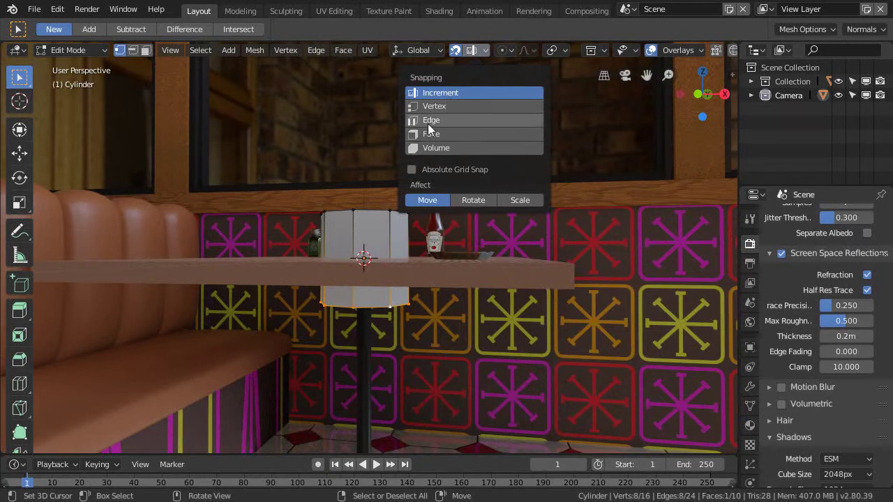
left_click(444, 106)
left_click(526, 185)
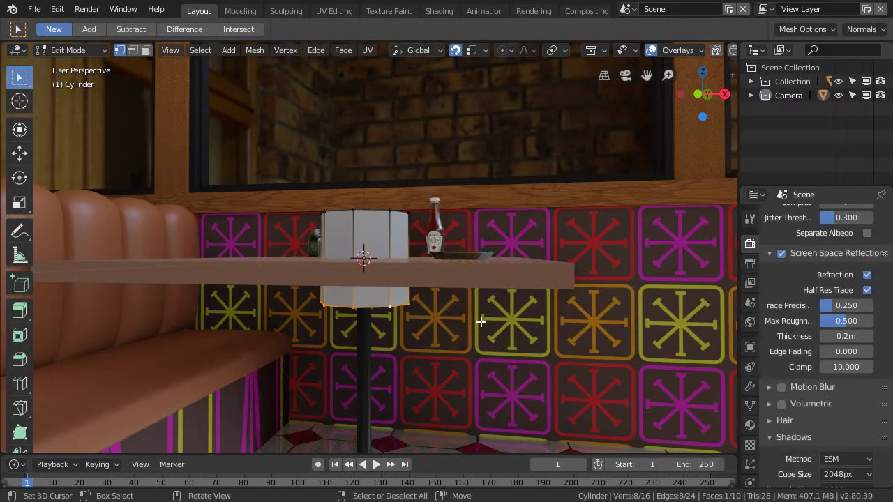
Step: Move the bottom ring 0.142 m up along Z, snapping it to the tabletop's upper corner, and save the file
key("g")
key("z")
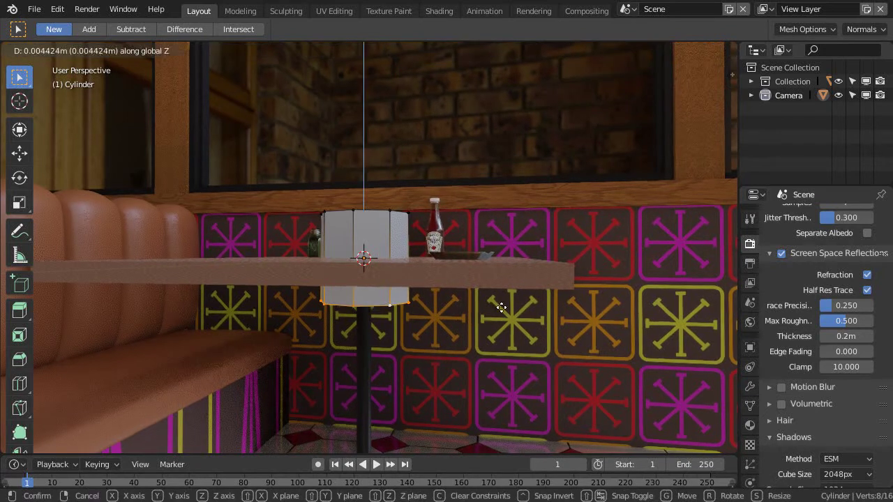
left_click(571, 262)
middle_click_drag(571, 263, 344, 333)
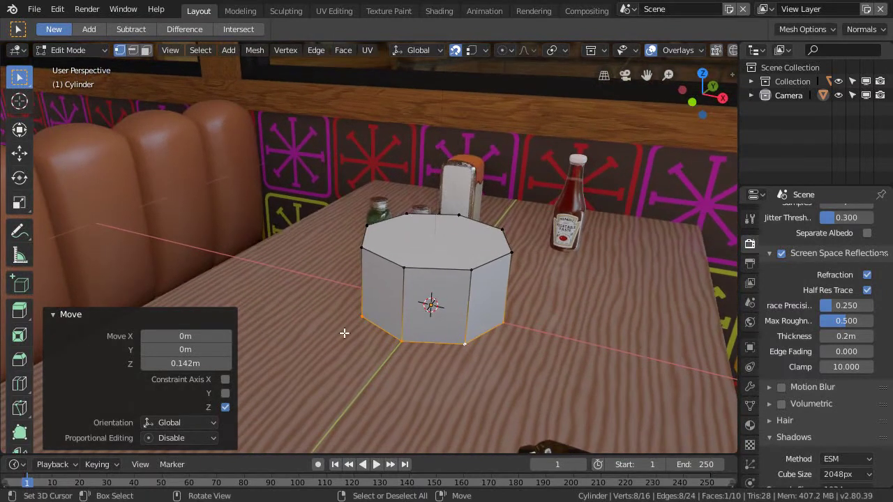
left_click(86, 314)
mouse_move(412, 325)
middle_mouse_down()
mouse_move(420, 361)
mouse_move(379, 309)
mouse_move(417, 321)
mouse_move(408, 326)
middle_mouse_up()
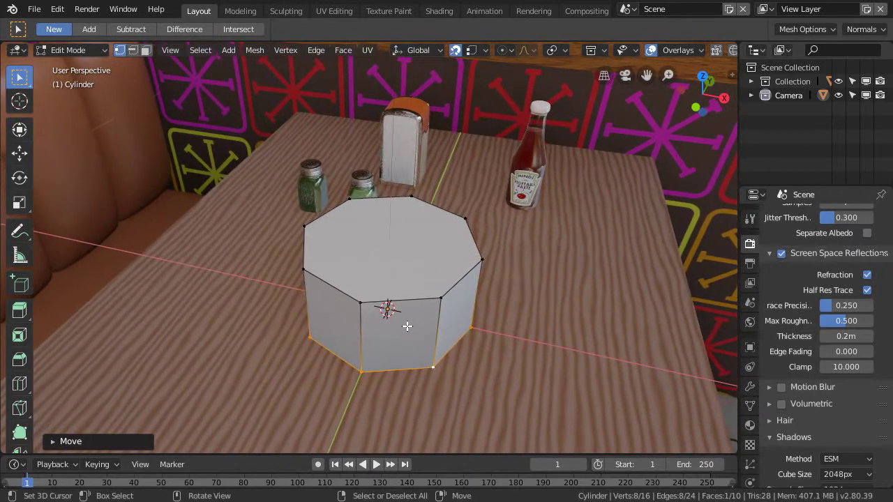
key("ctrl+s")
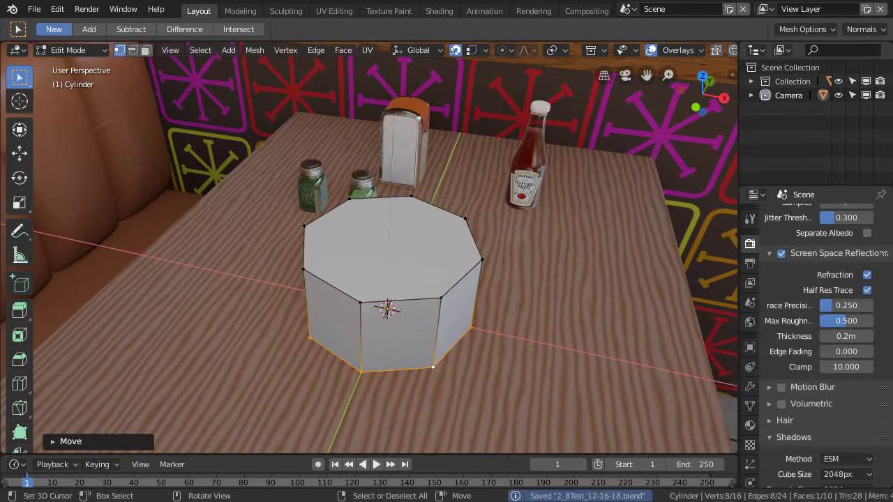
Step: Expand the main Collection and move the Cylinder object into it from the Camera collection in a maximized Outliner
left_click(750, 81)
scroll(774, 135, "down", 6)
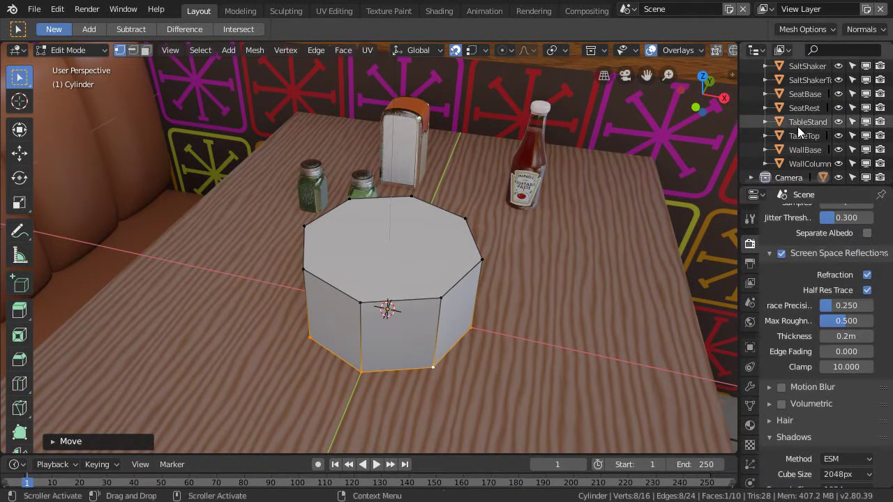
scroll(796, 135, "up", 5)
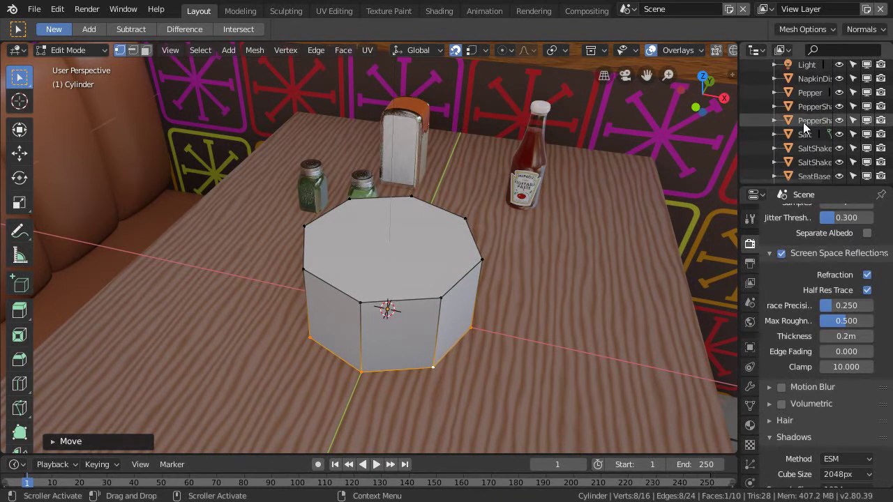
scroll(798, 122, "down", 8)
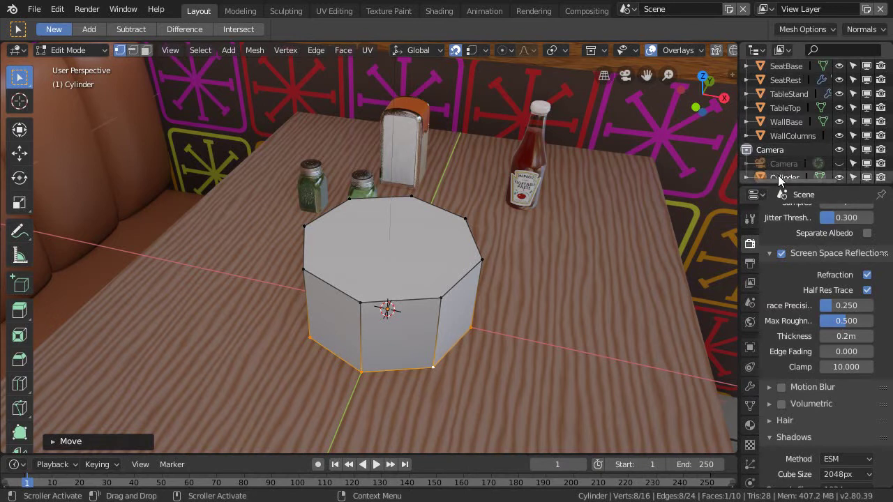
key("ctrl+space")
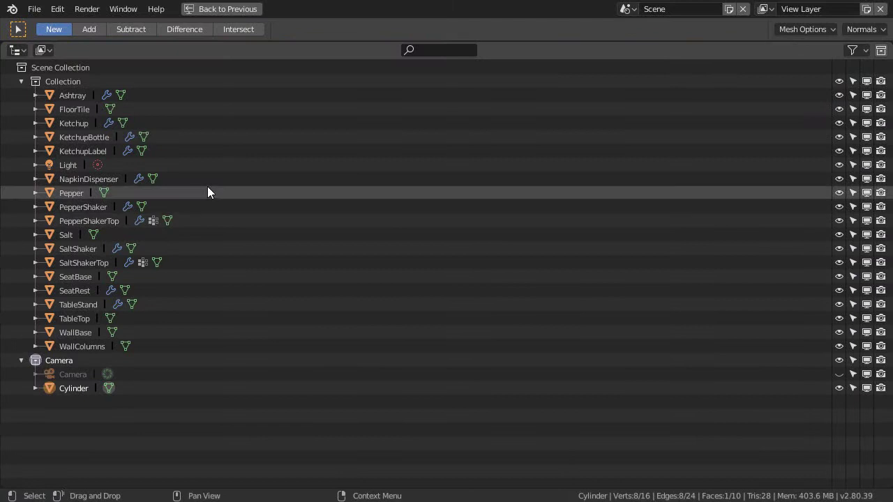
left_click_drag(74, 390, 91, 339)
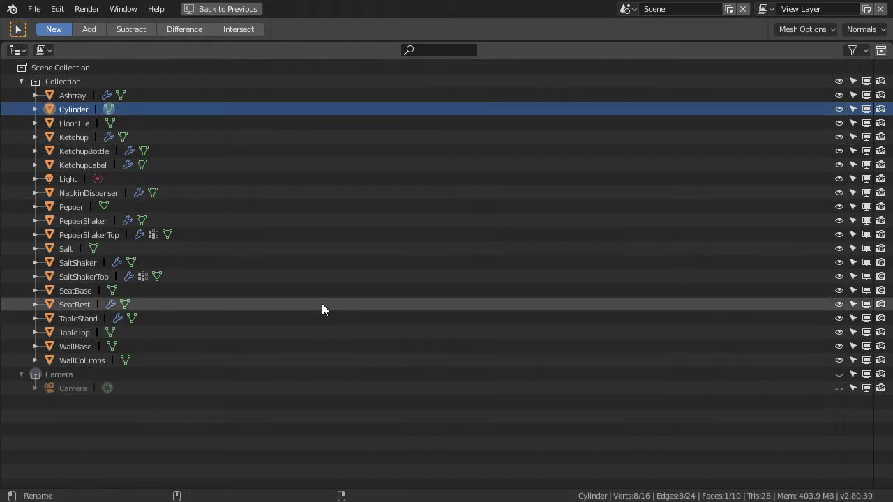
key("ctrl+space")
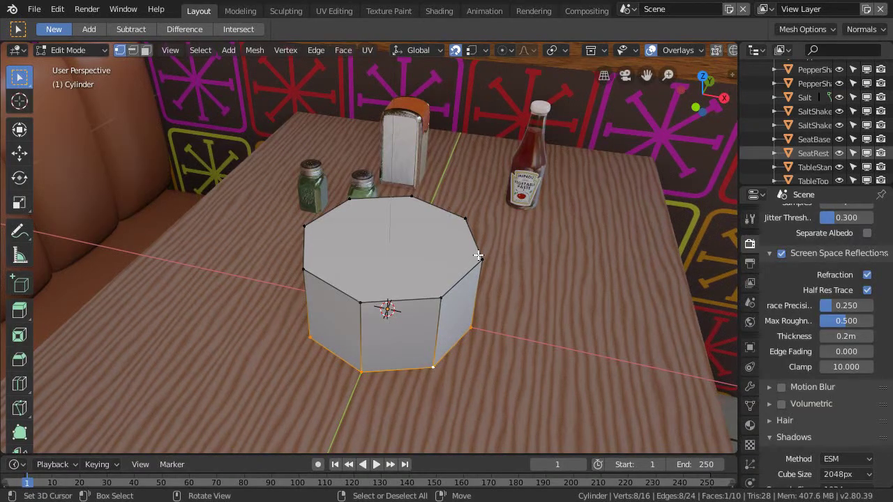
Step: Return to Object Mode and assign the cylinder to Collection with the Move to Collection command
key("Tab")
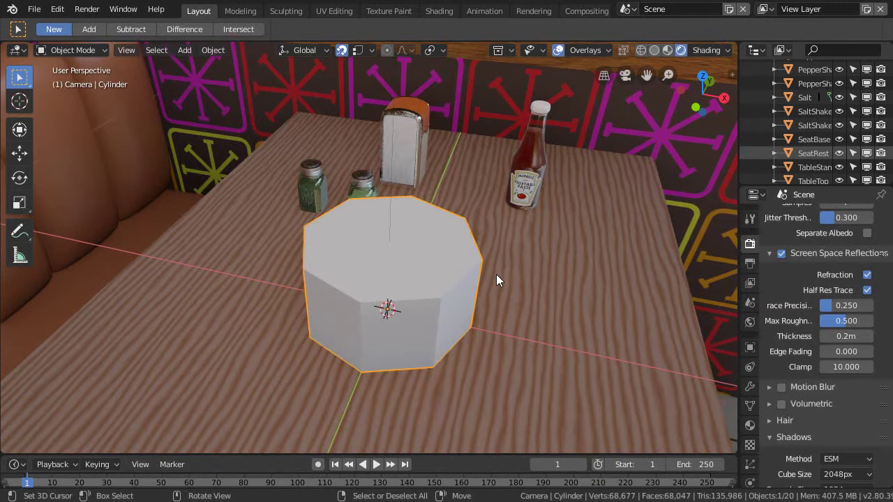
key("m")
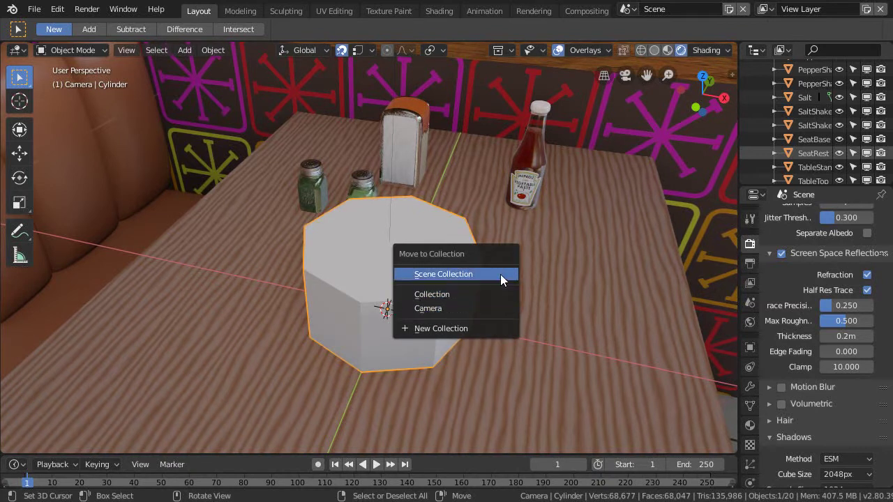
left_click(465, 291)
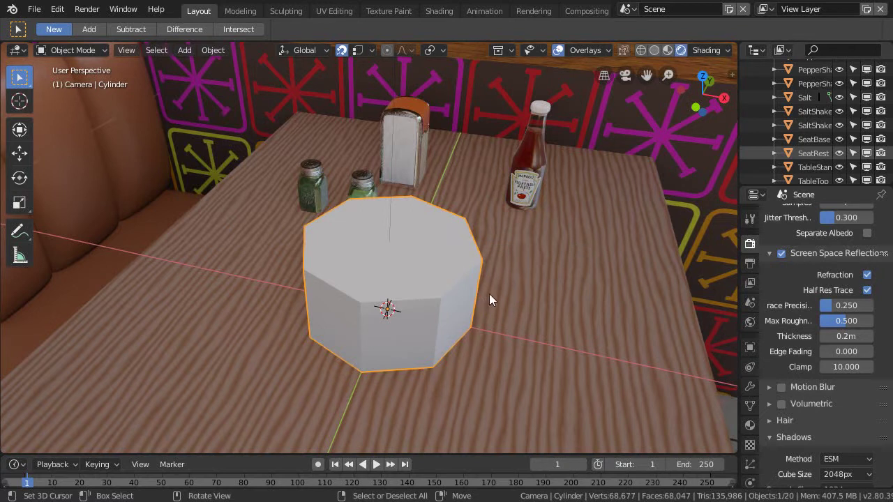
Step: Rename the Cylinder object CondimentHolder in the maximized Outliner, restore the layout and save the file
key("ctrl+space")
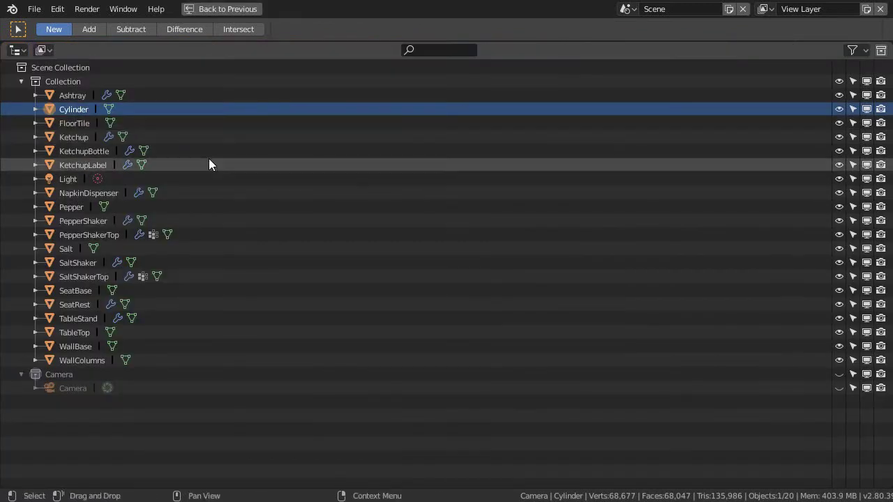
double_click(76, 111)
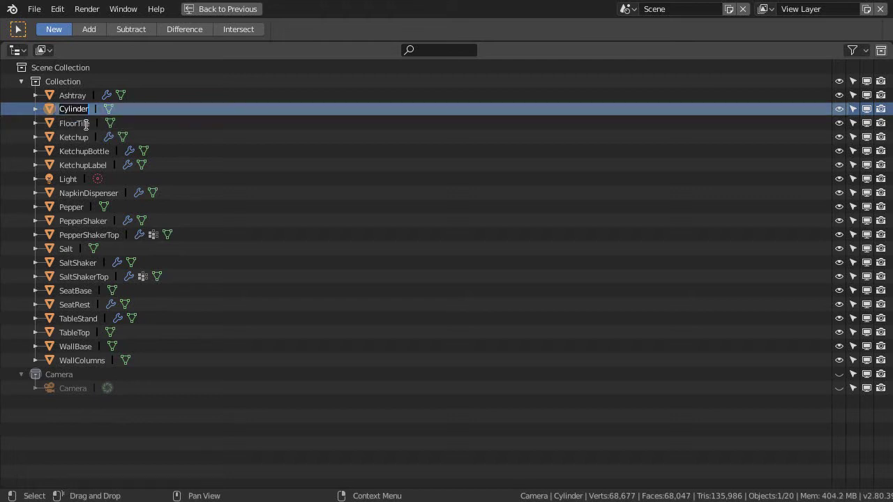
key("BackSpace")
type("CondimentHolder")
key("Return")
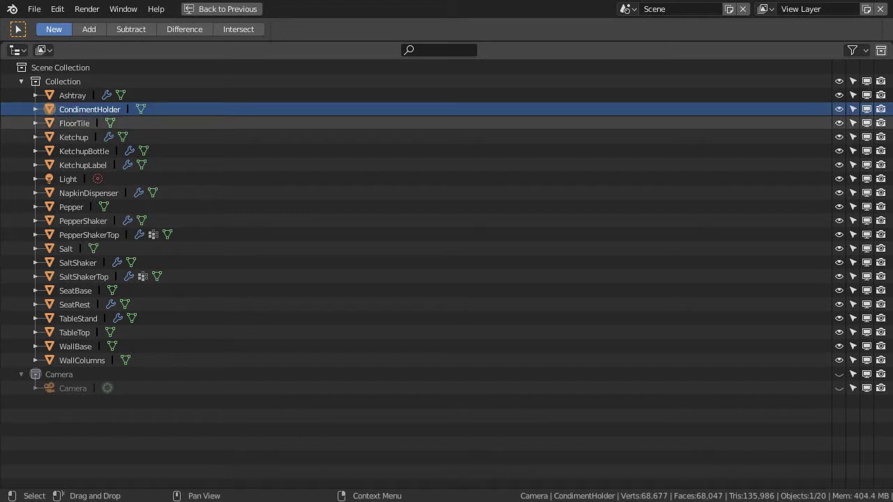
key("ctrl+space")
middle_click_drag(586, 237, 446, 304)
key("ctrl+s")
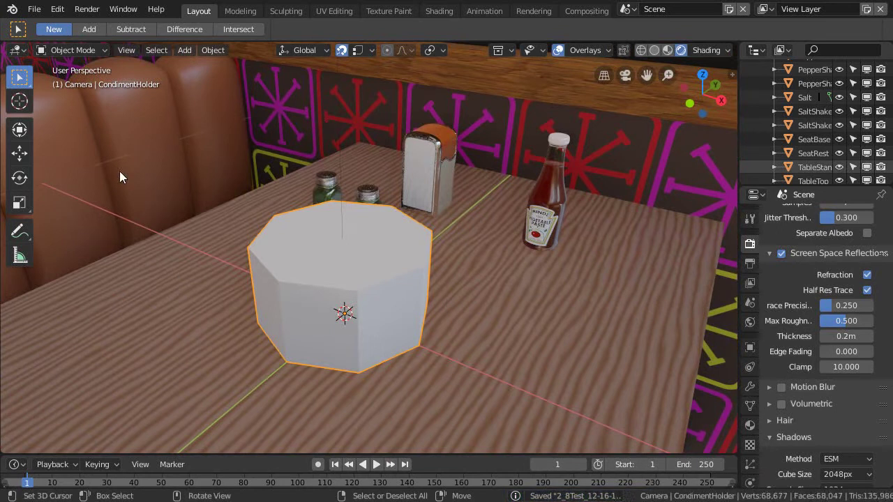
Step: Split the 3D viewport into two side-by-side areas and change the new one to an Image Editor
mouse_move(4, 450)
left_mouse_down()
mouse_move(183, 363)
mouse_move(355, 328)
mouse_move(335, 314)
left_mouse_up()
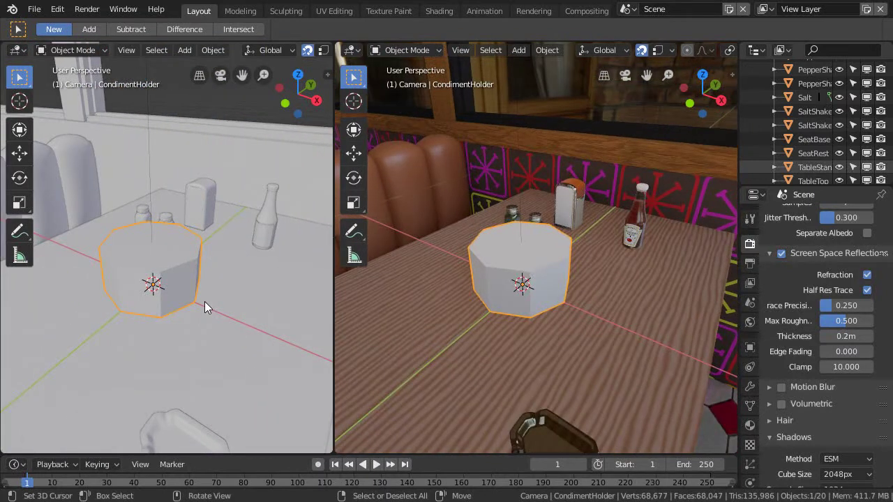
key("shift+F10")
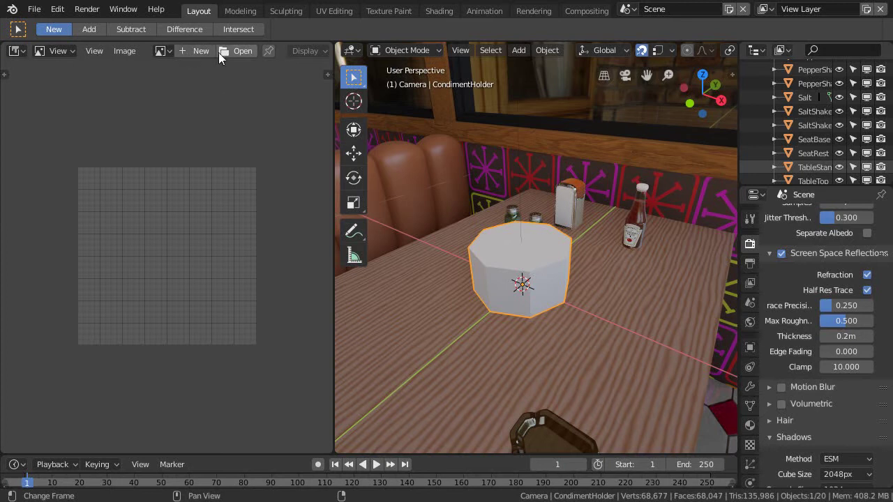
Step: Bring up the file browser for opening an image and enlarge its sidebar to reveal the Bookmarks and Recent sections
left_click(237, 51)
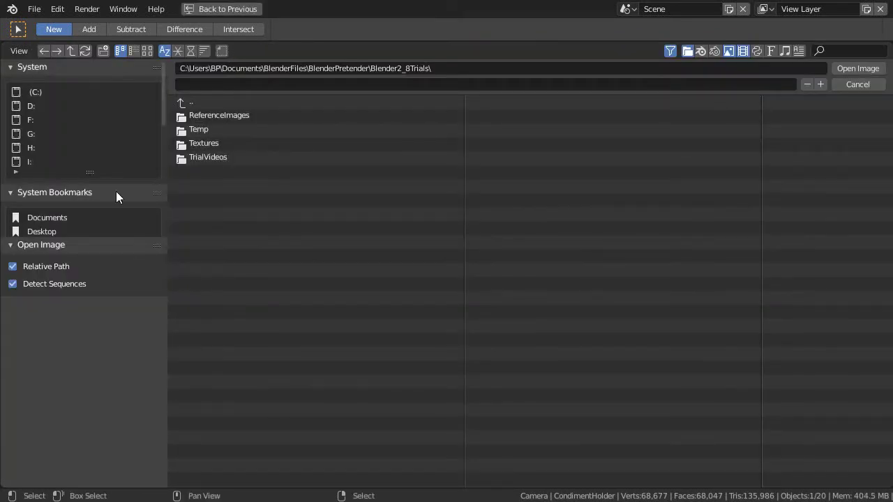
left_click_drag(88, 237, 103, 452)
left_click_drag(98, 404, 93, 327)
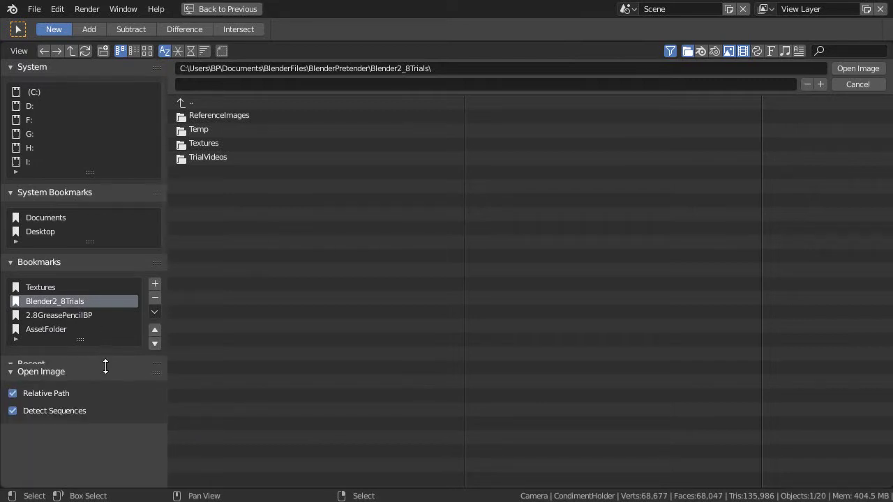
left_click_drag(111, 357, 114, 462)
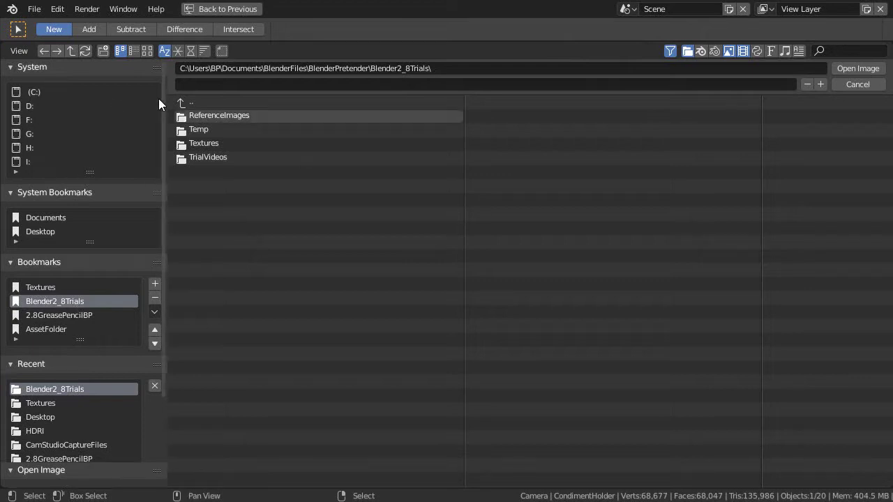
Step: Show the ReferenceImages folder as thumbnails and load the condiment rack image 71HOzdszeBL._SL1500_.jpg into the Image Editor
double_click(232, 115)
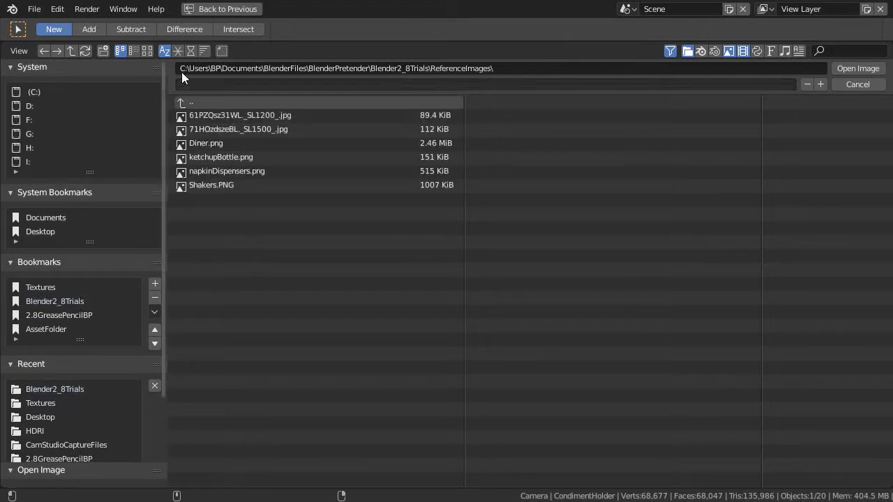
left_click(146, 50)
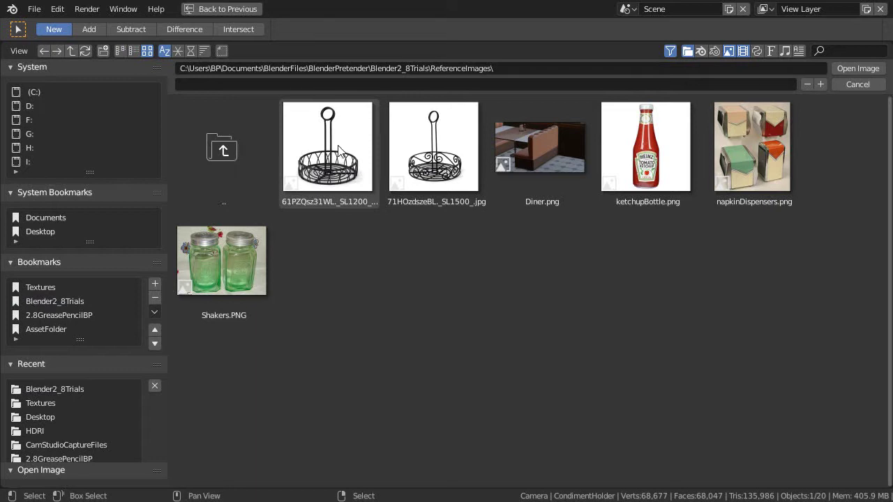
left_click(427, 151)
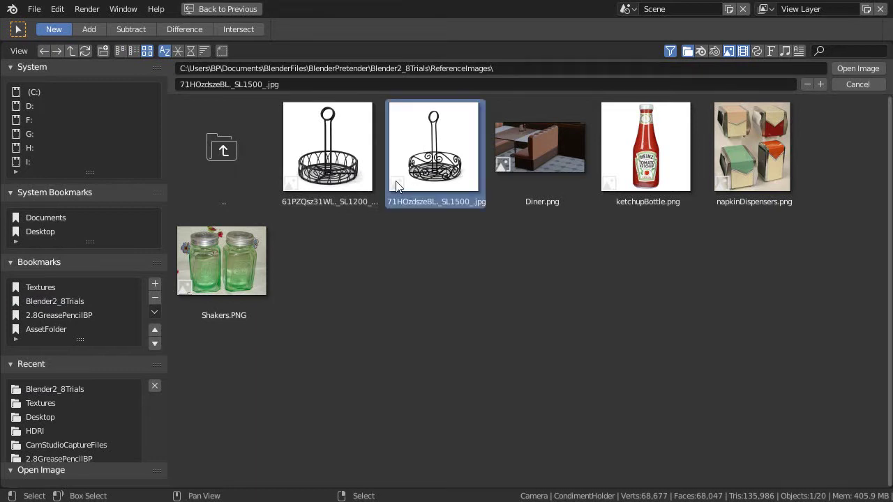
left_click(856, 68)
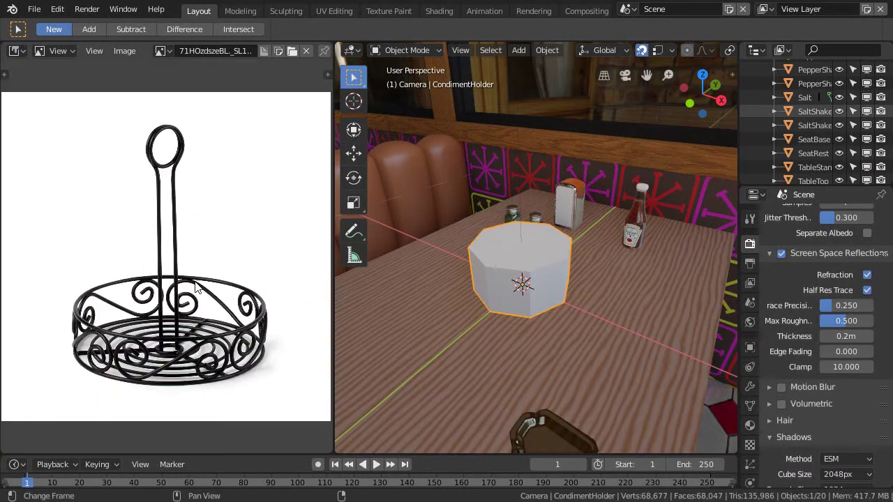
Step: Compare the condiment rack in the reference image with the CondimentHolder cylinder on the table
scroll(196, 286, "up", 2)
scroll(192, 289, "down", 1)
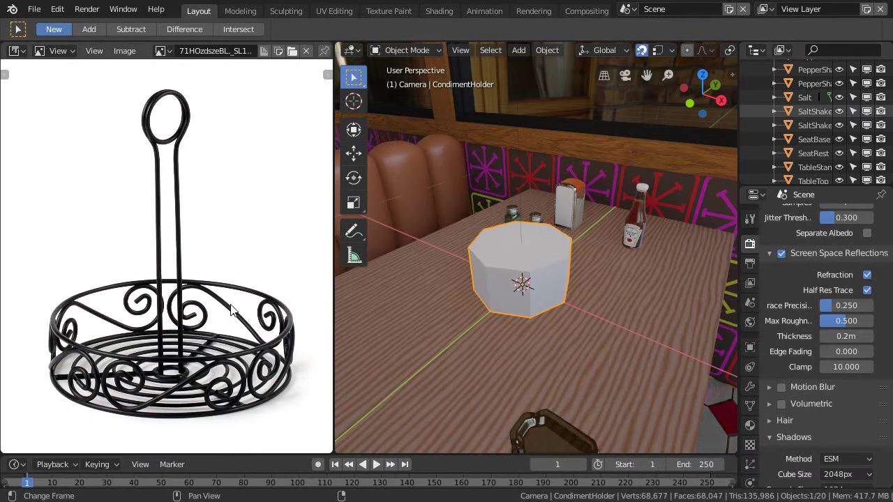
middle_click_drag(510, 322, 486, 326)
middle_click_drag(485, 321, 523, 315, "ctrl")
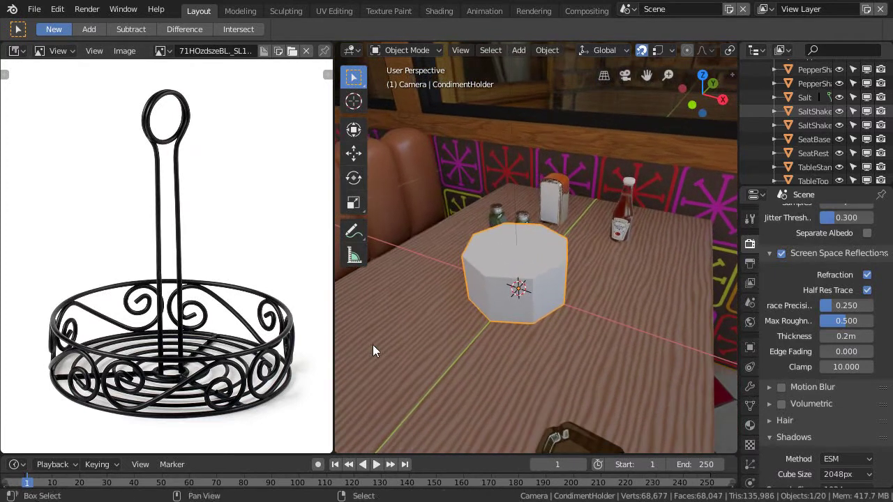
middle_click_drag(247, 365, 241, 352)
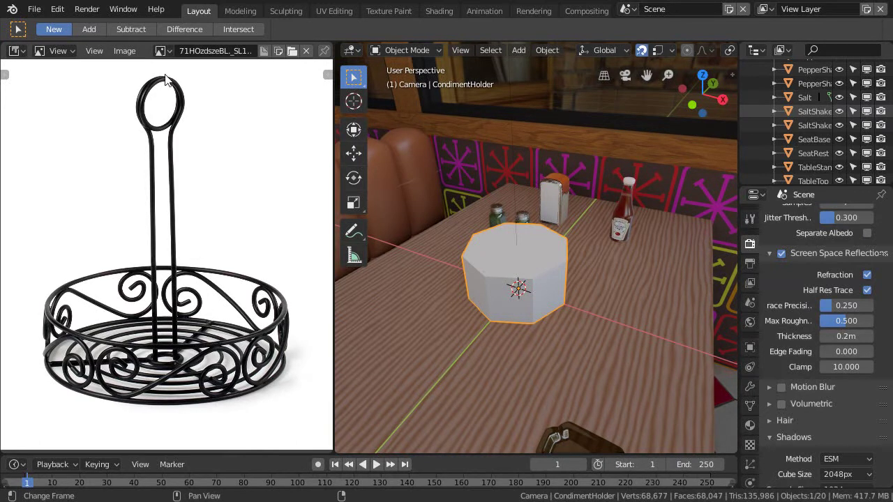
middle_click_drag(537, 309, 494, 309, "ctrl")
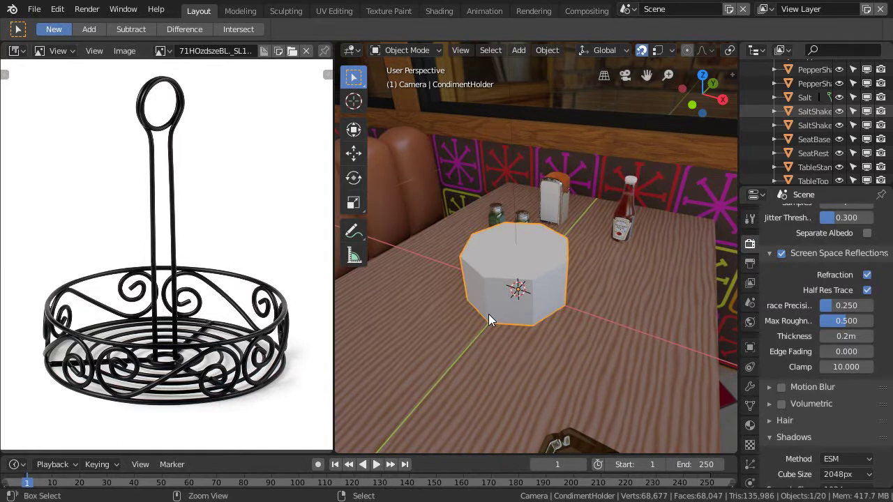
Step: In the maximized 3D viewport, edit the CondimentHolder mesh and lower its top face along Z to make the cylinder shallower
key("ctrl+space")
scroll(464, 322, "up", 3)
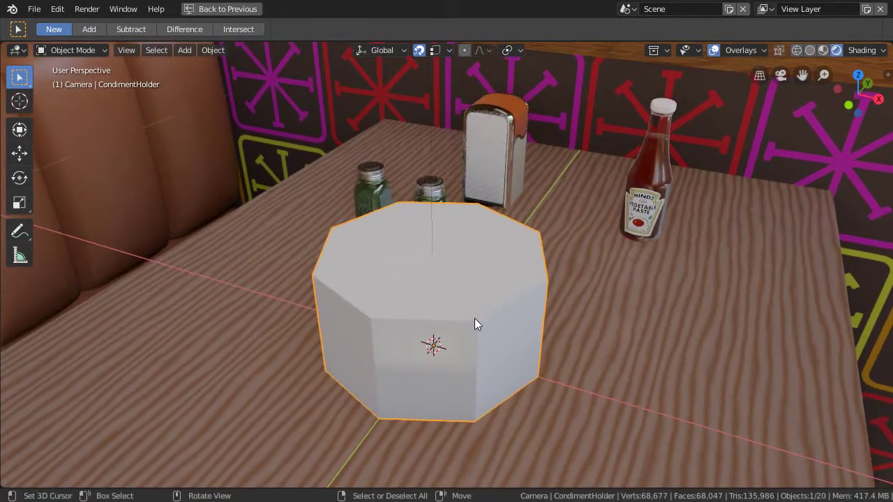
key("Tab")
middle_click_drag(501, 315, 496, 284)
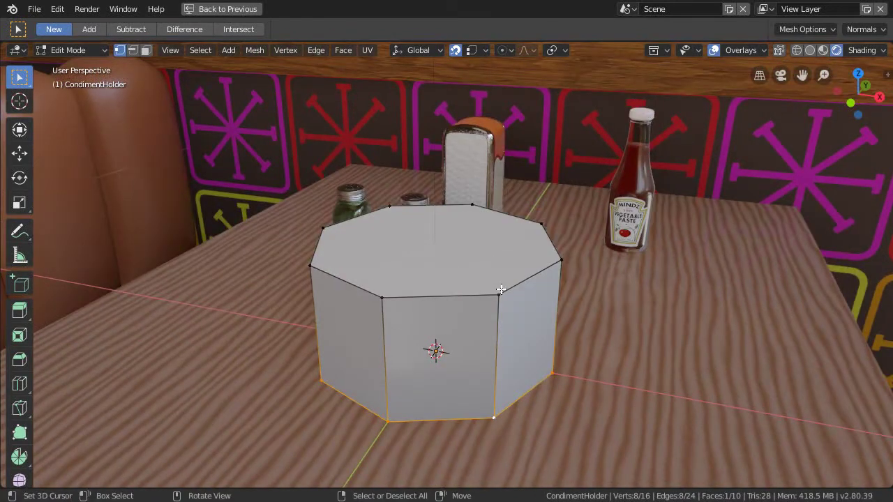
middle_click_drag(466, 326, 523, 235)
left_click(514, 266, "alt")
mouse_move(514, 265)
middle_mouse_down()
mouse_move(531, 261)
mouse_move(519, 264)
middle_mouse_up()
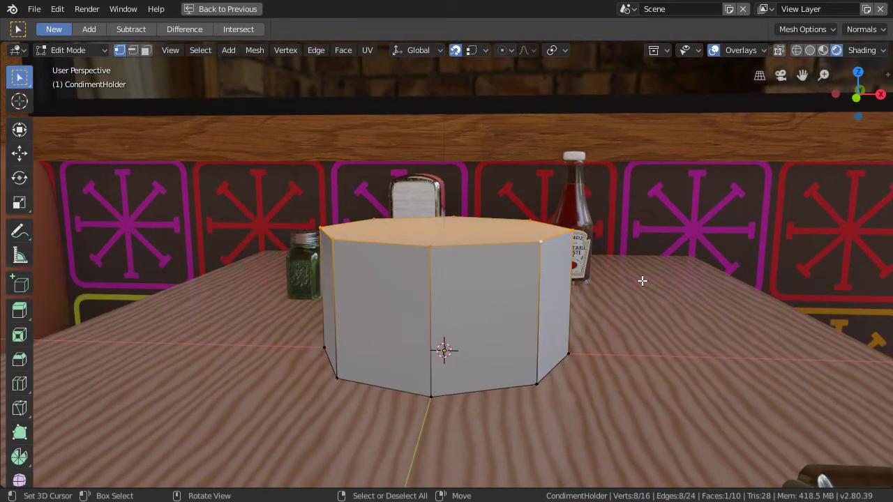
key("g")
key("z")
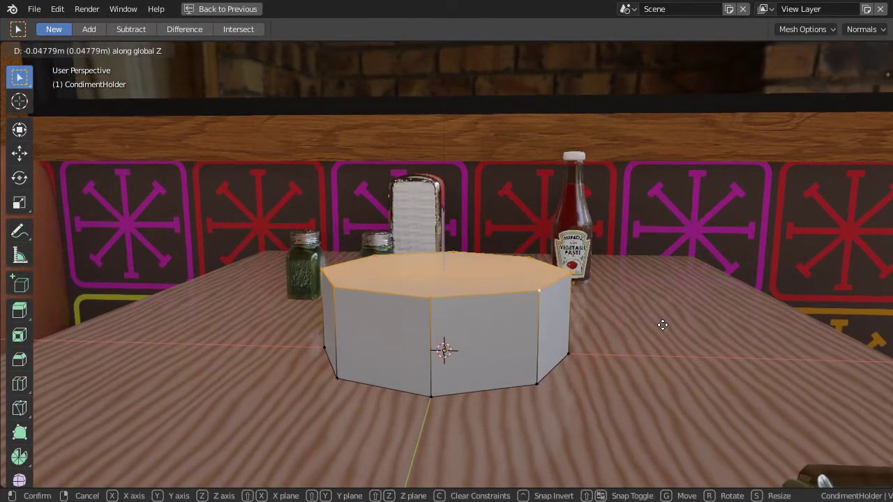
left_click(665, 342)
Step: Check the cylinder's proportions against the reference image and fine-tune the top face's height along Z
middle_click_drag(627, 340, 617, 345)
key("space")
key("Escape")
key("ctrl+space")
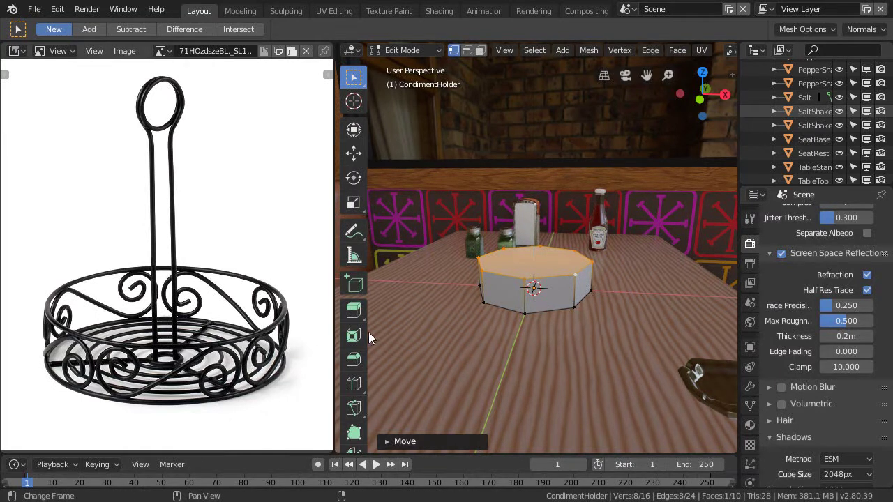
key("ctrl+space")
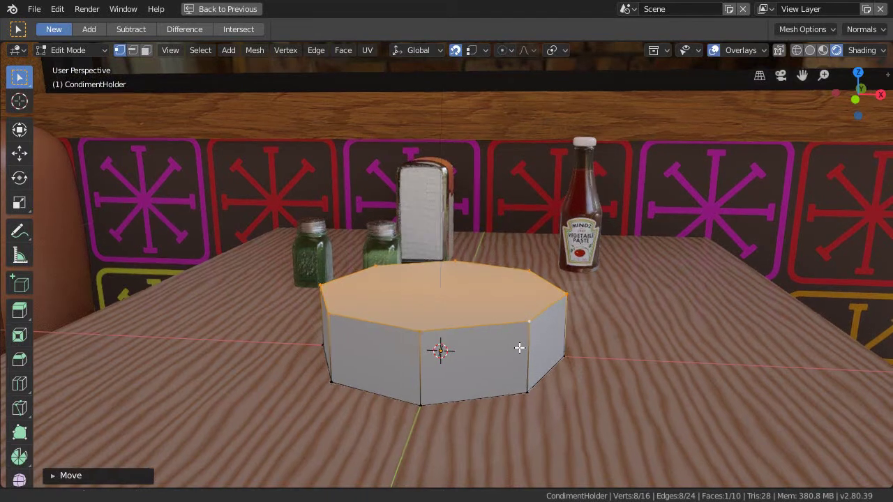
middle_click_drag(519, 348, 505, 338, "shift")
key("g")
key("z")
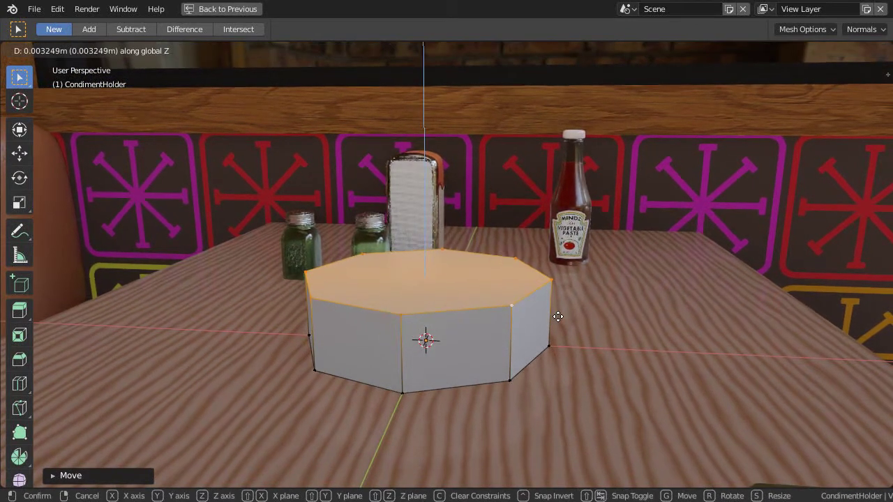
left_click(441, 324)
Step: Duplicate the cylinder's top face in place and separate the copy into its own object
middle_click_drag(382, 322, 416, 301)
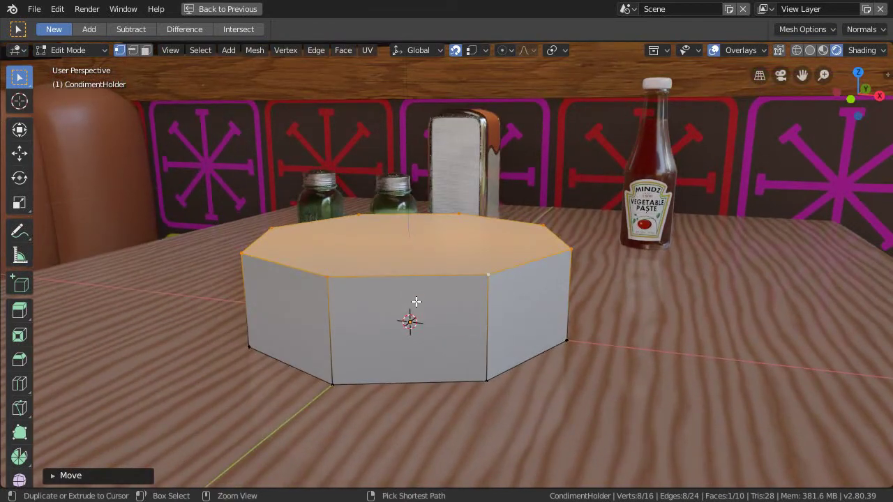
middle_click_drag(437, 254, 373, 165)
middle_click_drag(439, 322, 417, 315)
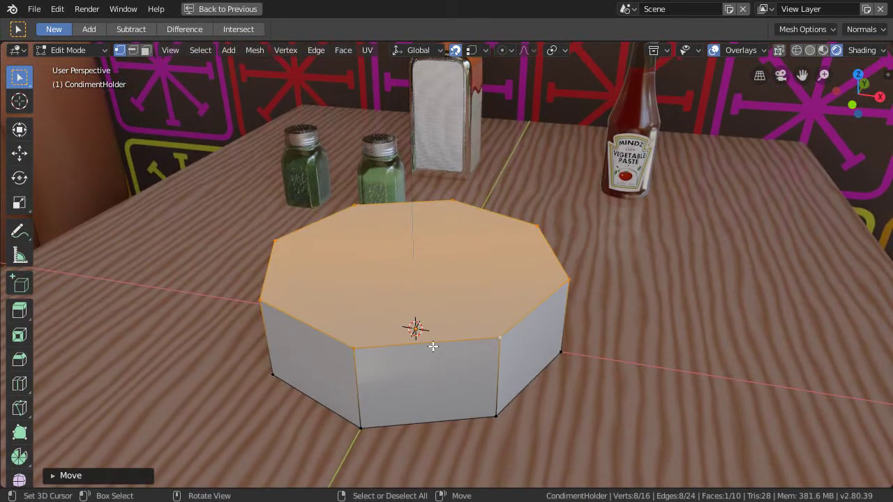
middle_click_drag(433, 343, 428, 348)
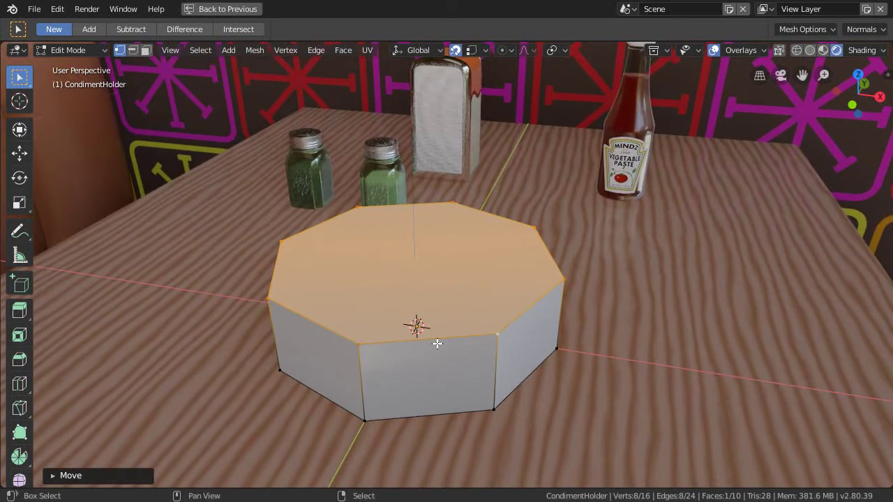
key("shift+d")
right_click(554, 268)
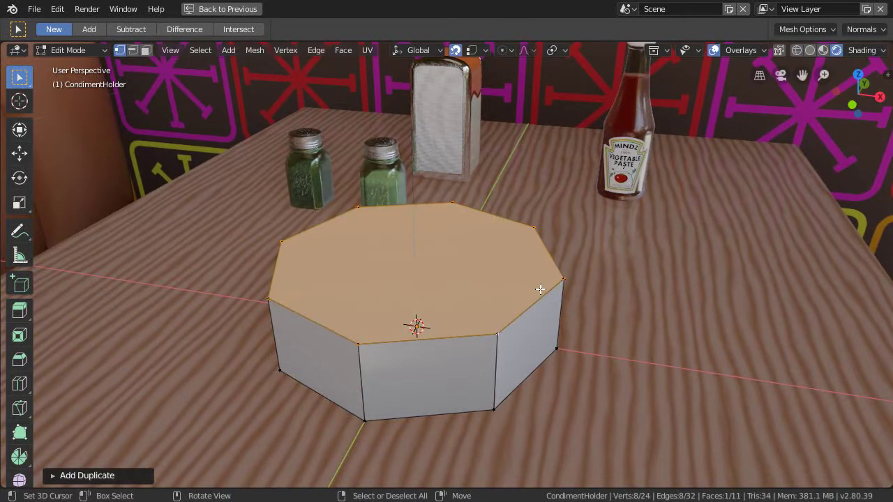
key("p")
left_click(534, 290)
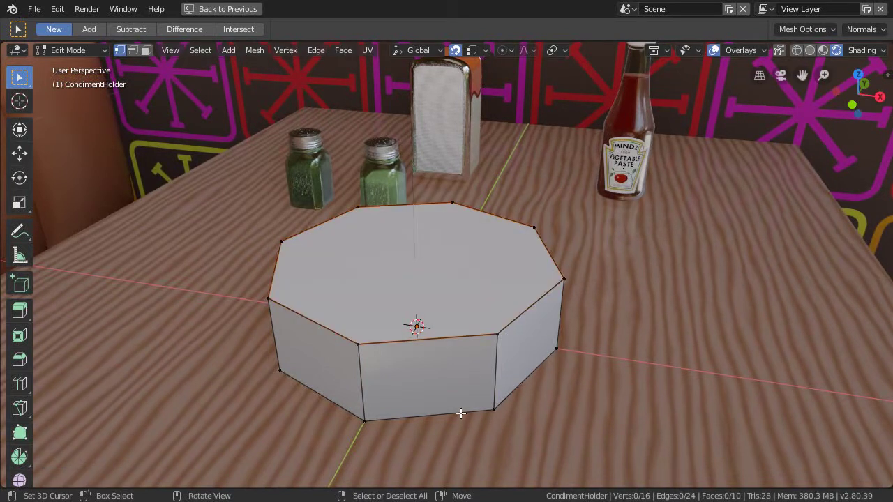
Step: Duplicate the cylinder's bottom face in place, separate the copy into its own object and return to Object Mode
left_click(460, 413, "alt")
middle_click_drag(461, 413, 442, 367)
key("shift+d")
right_click(594, 365)
key("p")
left_click(586, 368)
middle_click_drag(586, 368, 482, 343)
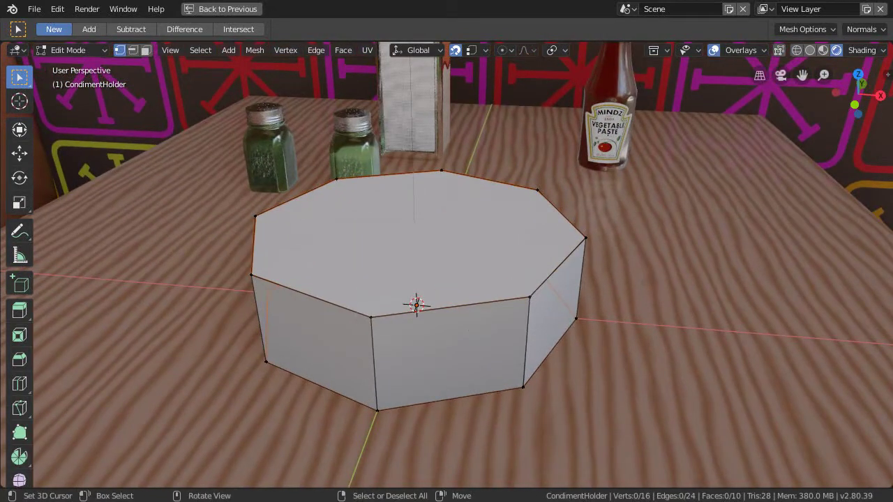
key("Tab")
left_click(468, 306)
left_click(466, 308)
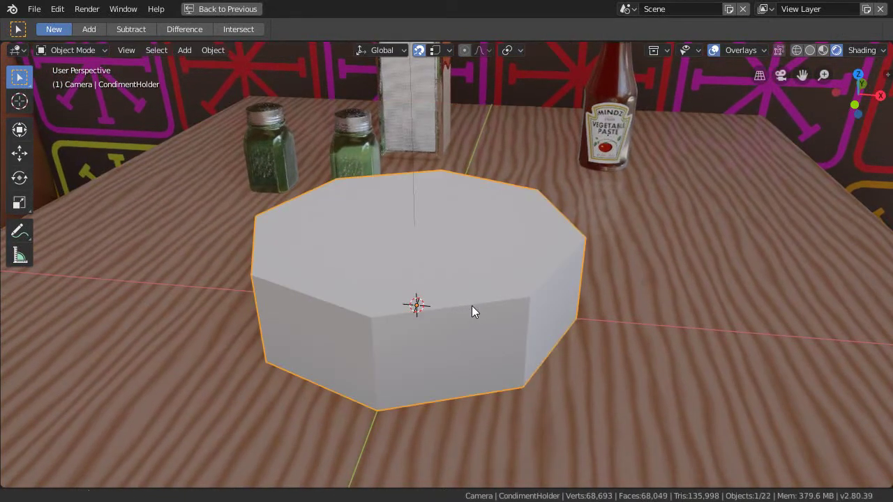
middle_click_drag(473, 306, 468, 305)
key("s")
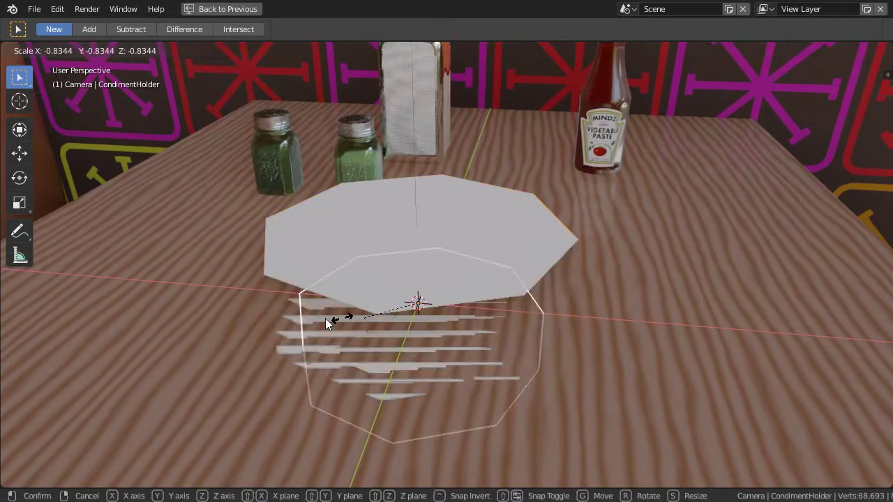
key("Escape")
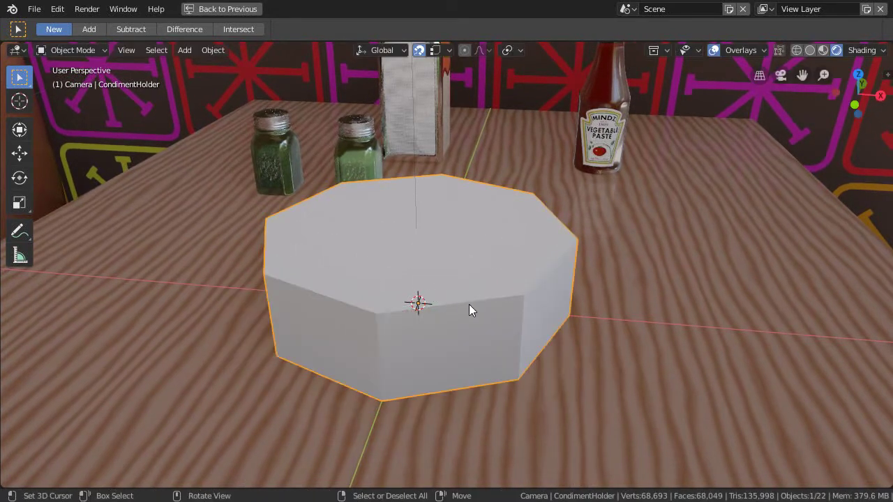
Step: Show the scene in wireframe, select the separated top and bottom faces, and join them into one object
key("shift+z")
mouse_move(354, 311)
middle_mouse_down()
mouse_move(363, 321)
mouse_move(352, 323)
mouse_move(436, 293)
middle_mouse_up()
left_click(447, 285)
left_click(525, 365)
left_click(543, 263)
left_click(544, 264)
left_click(545, 264)
left_click(537, 268)
middle_click_drag(512, 376, 457, 340)
left_click(465, 349, "shift")
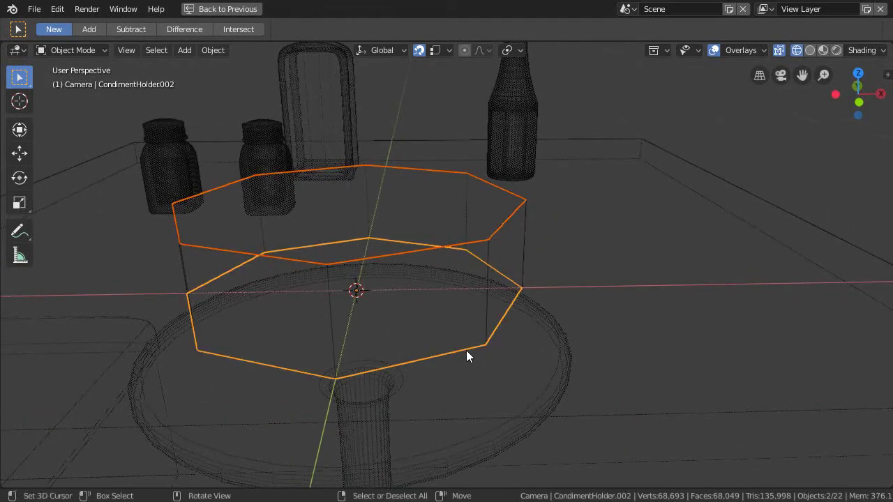
key("ctrl")
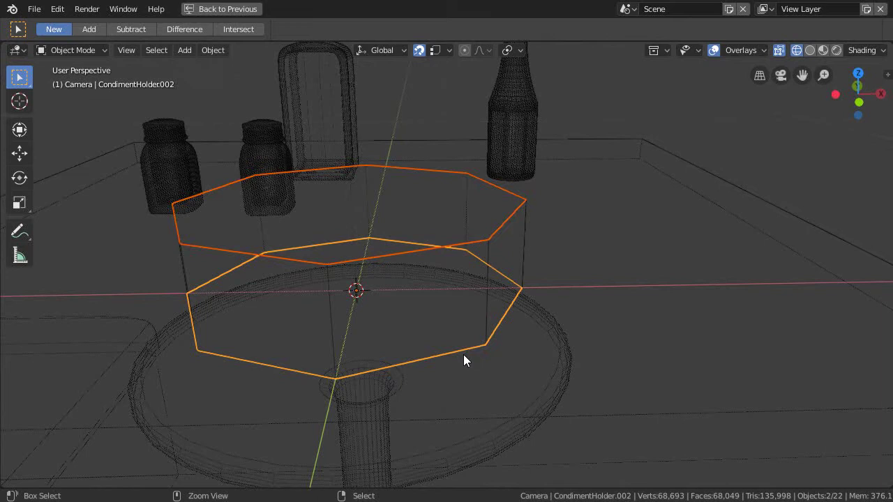
key("ctrl+j")
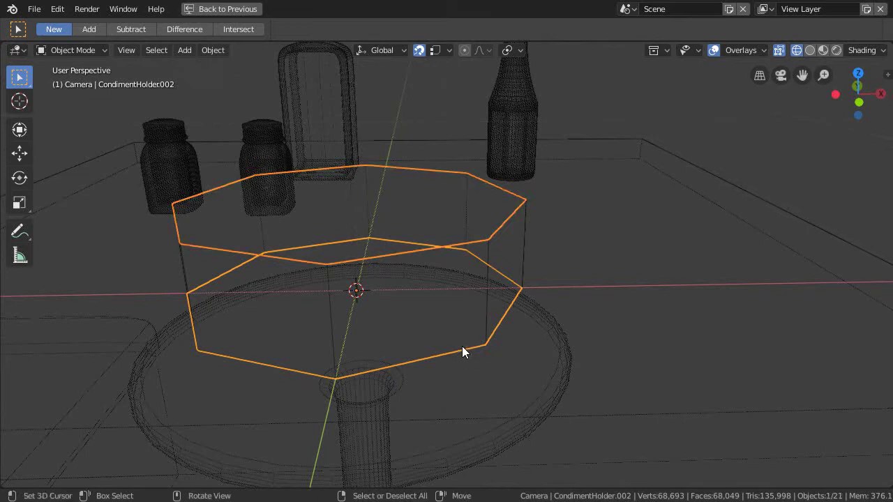
Step: Hide everything except the joined octagonal faces and save the file
key("shift+h")
middle_click_drag(463, 348, 432, 294)
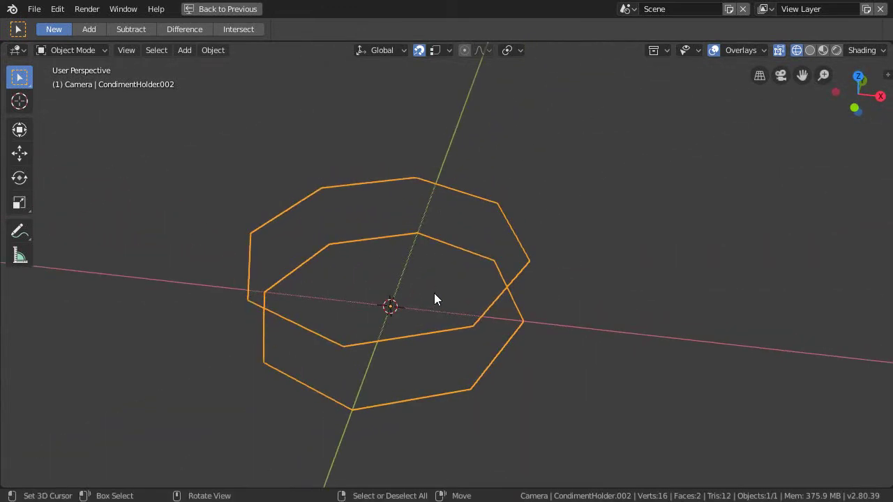
key("ctrl+s")
Step: Move the joined faces object to a new collection named Temp
key("m")
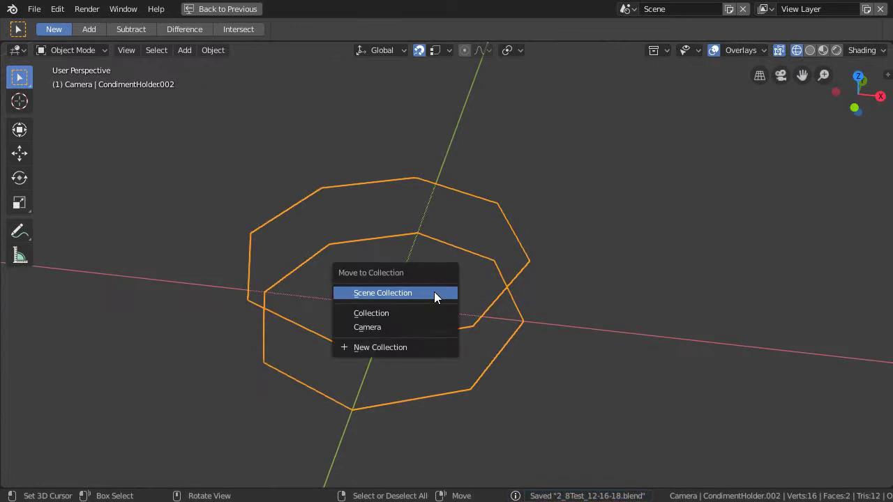
left_click(377, 347)
left_click(411, 335)
key("ctrl+a")
key("BackSpace")
type("T")
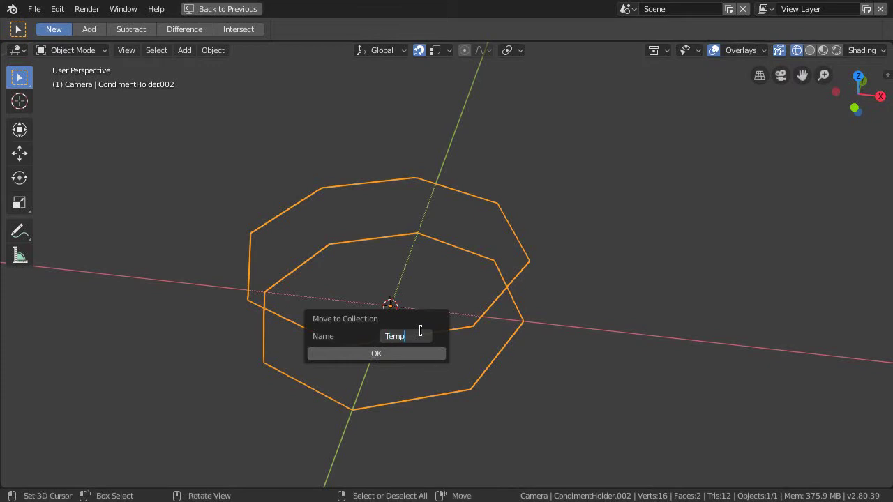
left_click(386, 355)
left_click(387, 356)
middle_click_drag(402, 269, 400, 313, "ctrl")
Step: In the maximized Outliner, make Collection visible again and expand Temp to list its object, then restore the layout
key("ctrl+space")
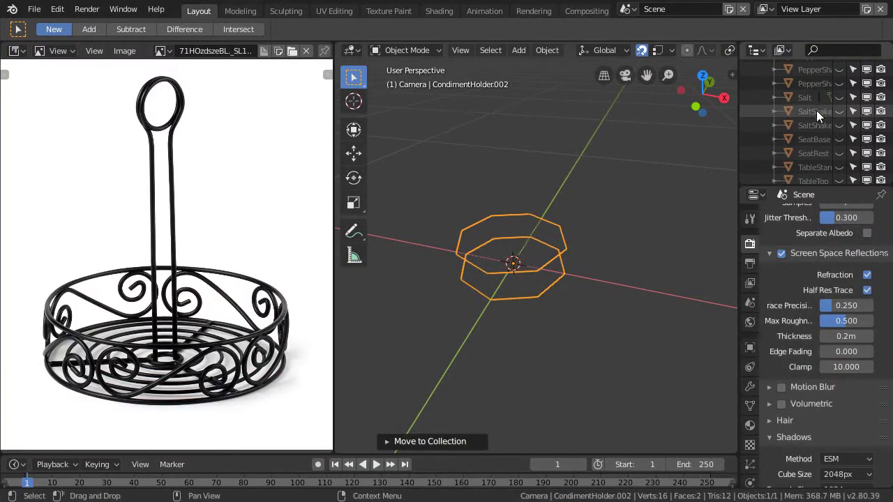
key("ctrl+space")
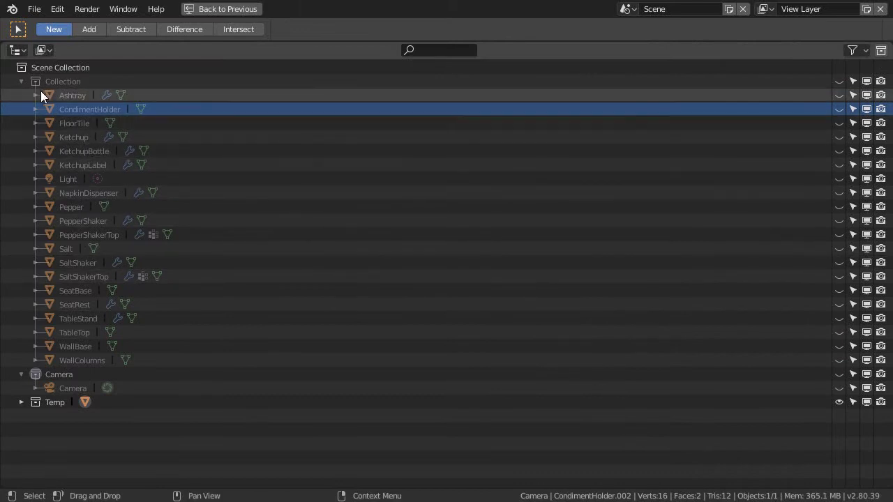
left_click(840, 81)
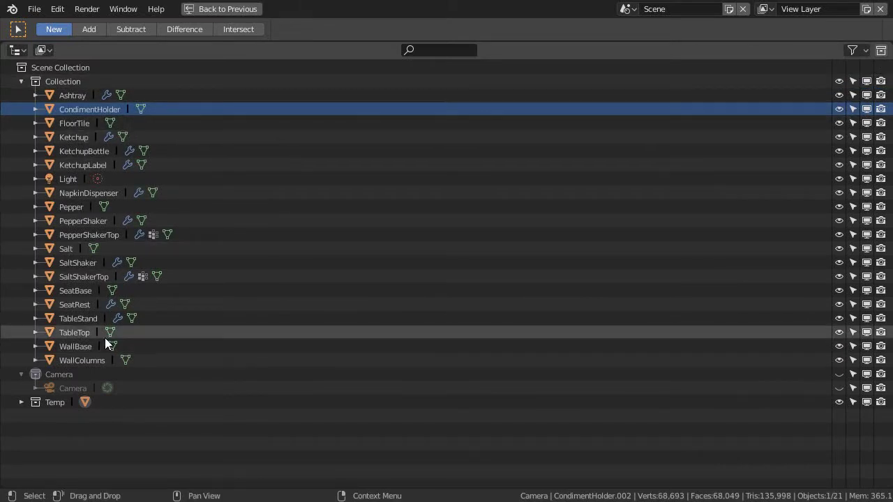
left_click(21, 403)
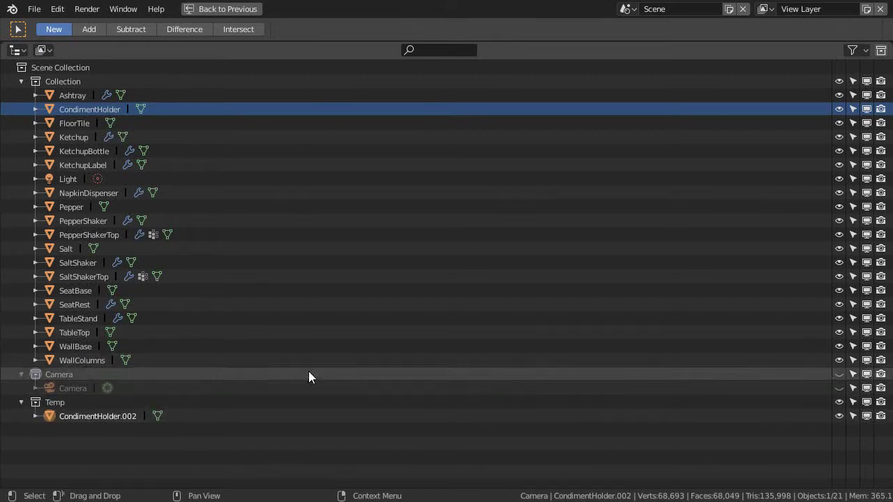
key("ctrl+space")
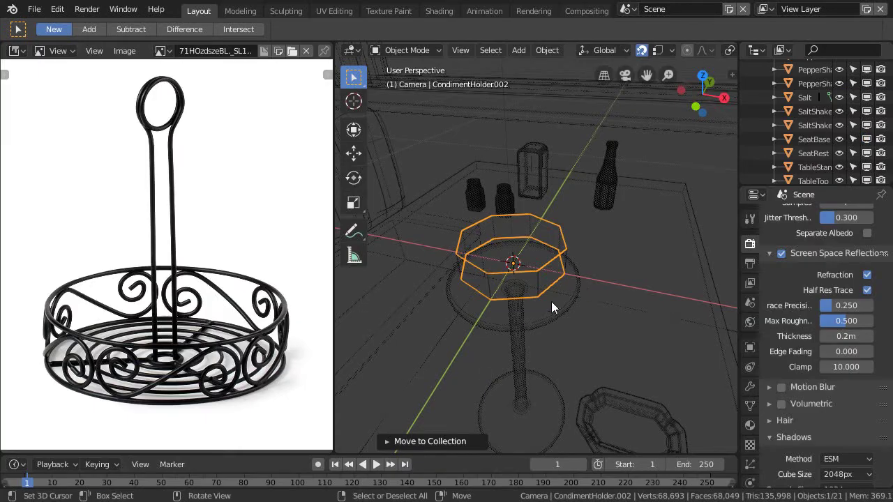
Step: Collapse Collection in the Outliner and isolate the Temp collection in the 3D viewport
key("ctrl+space")
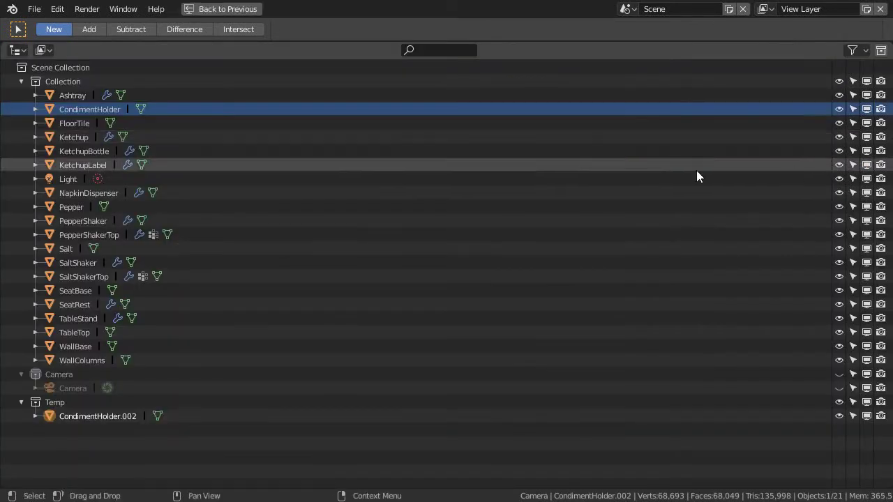
left_click(21, 82)
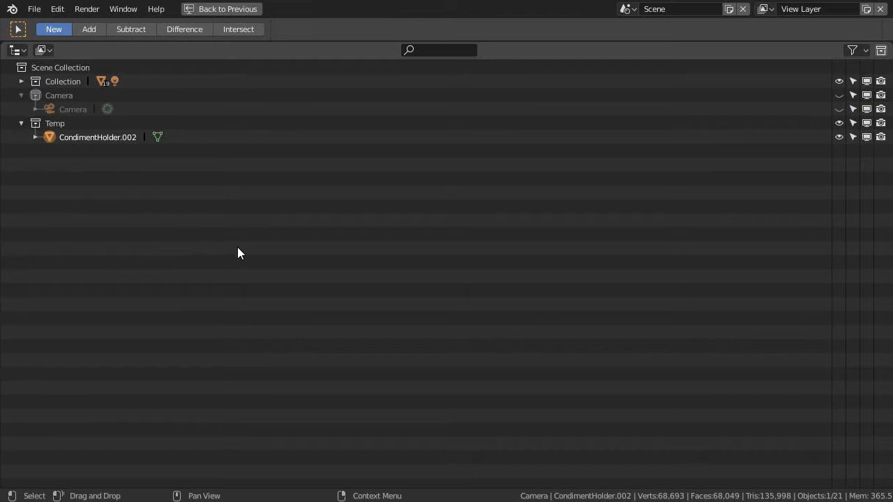
key("ctrl+space")
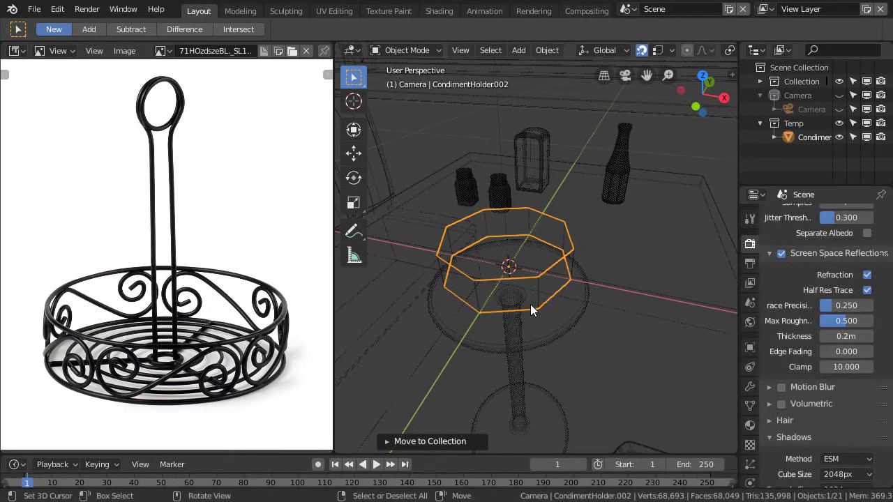
key("3")
scroll(483, 302, "up", 1)
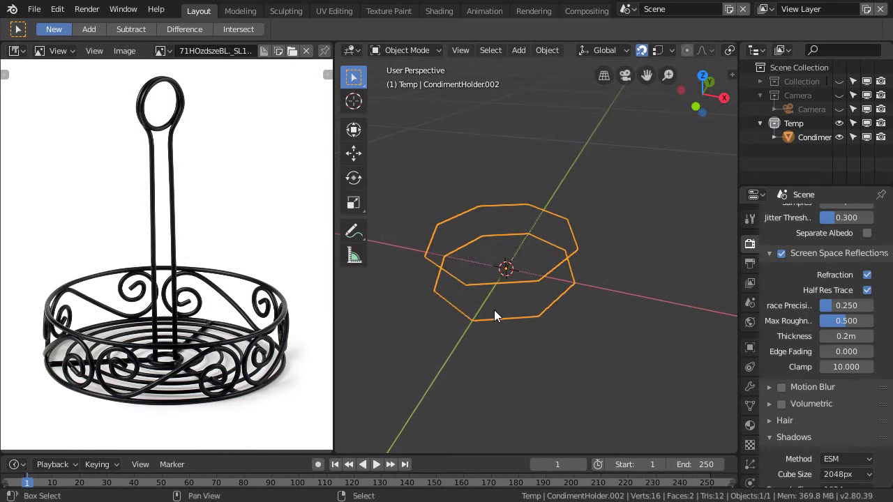
Step: Show Collection alongside Temp, maximize the 3D viewport and select the original octagonal condiment holder mesh
key("shift+1")
middle_click_drag(508, 321, 510, 312, "ctrl")
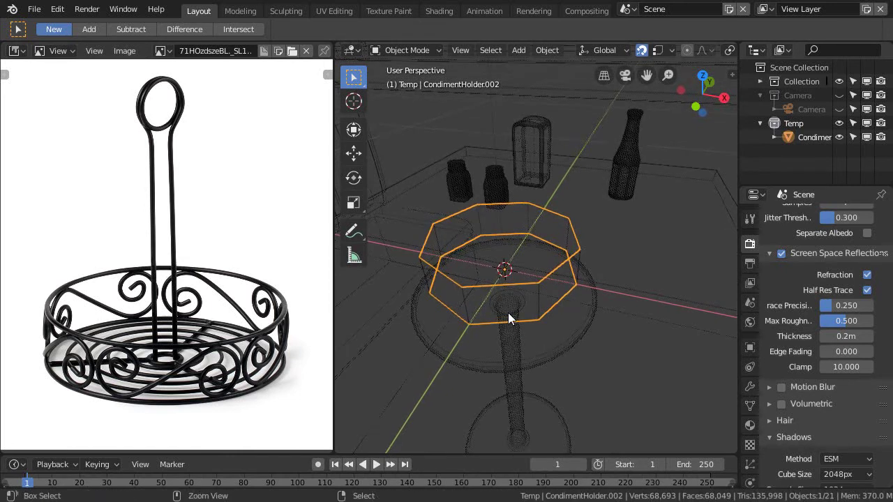
key("ctrl+space")
scroll(427, 269, "down", 2)
middle_click_drag(427, 270, 492, 276)
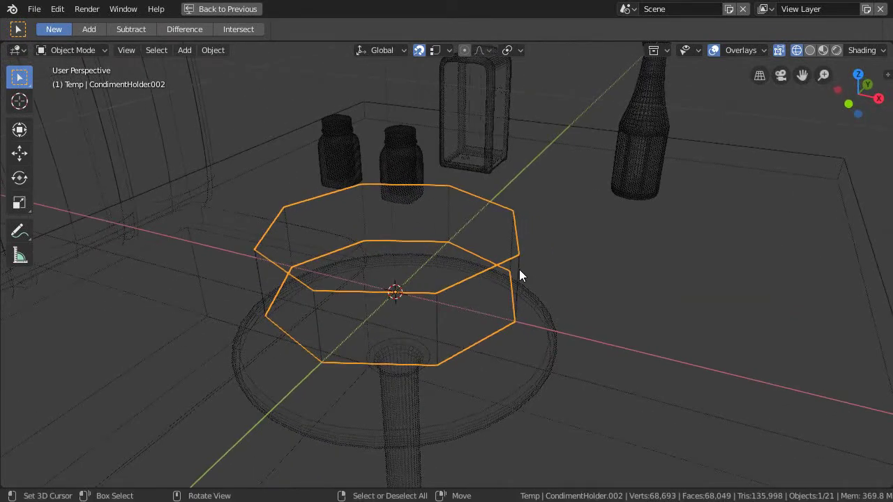
left_click(520, 269)
left_click(519, 267)
left_click(517, 267)
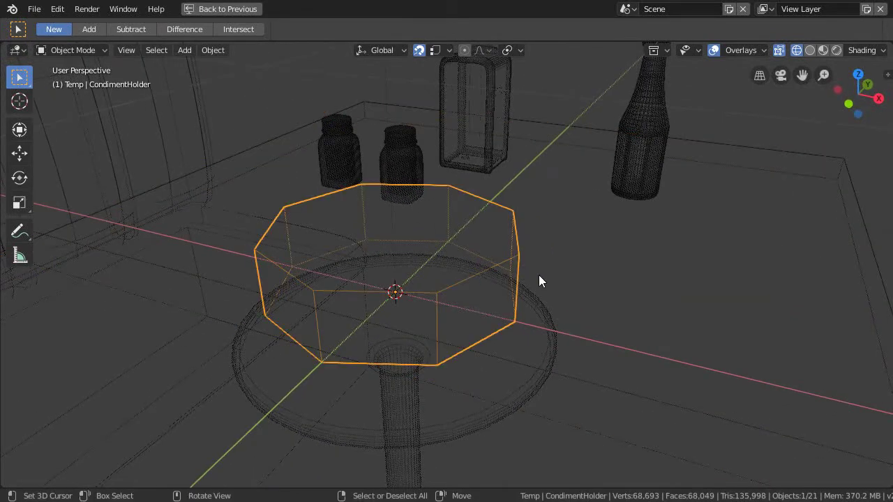
Step: Move the selected condiment holder mesh to the Camera collection and isolate Collection in the 3D viewport
key("m")
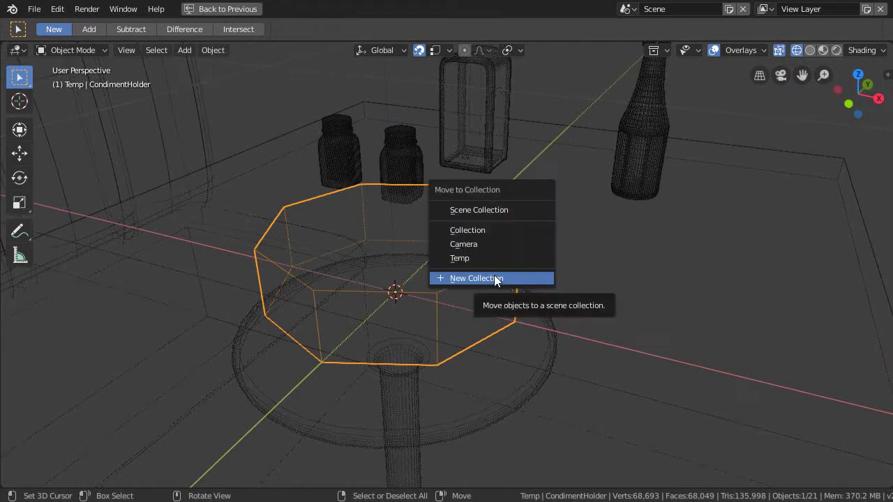
key("a")
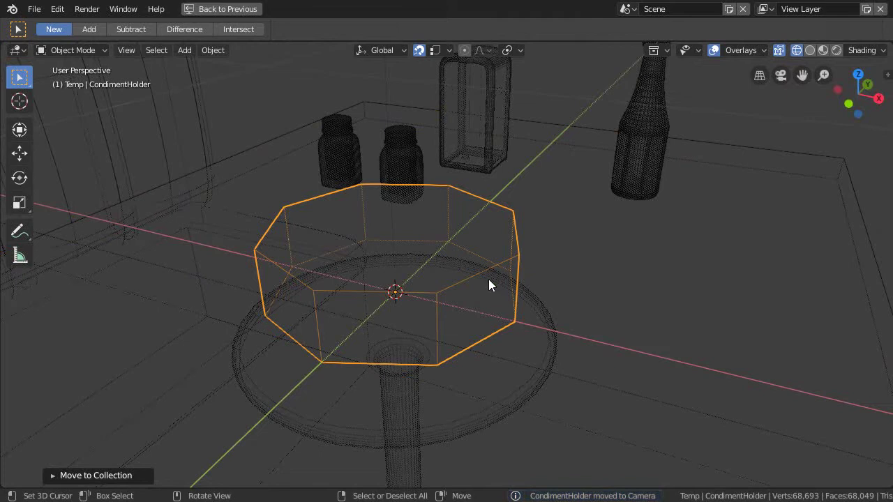
key("1")
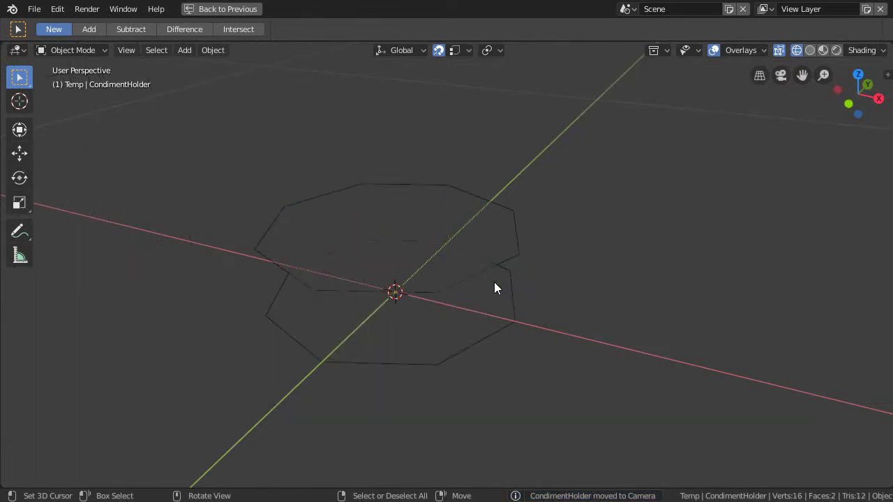
key("1")
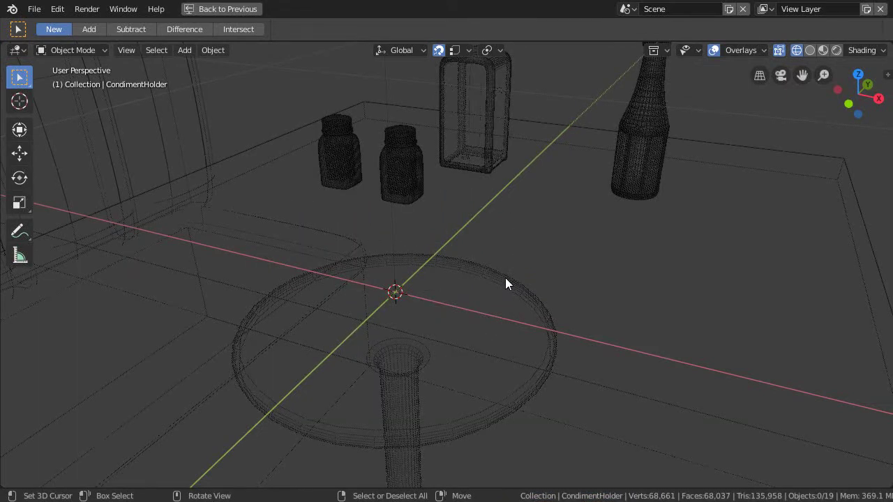
middle_click_drag(510, 279, 467, 331)
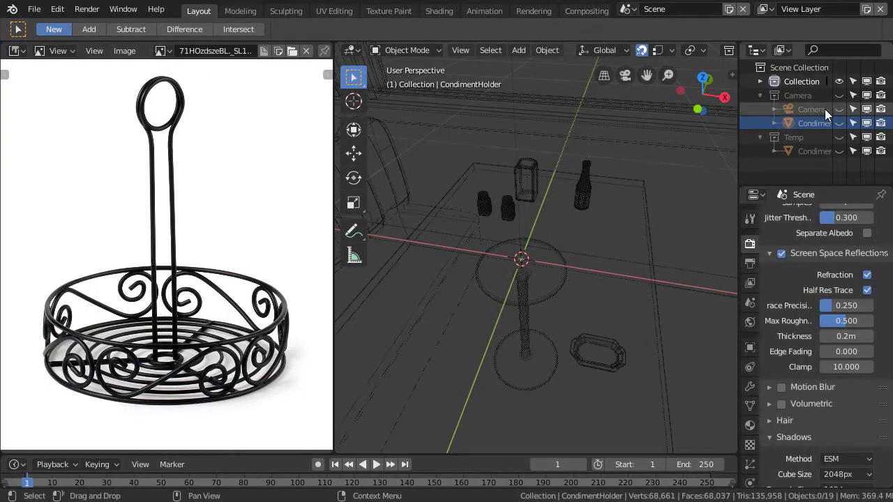
Step: Check the holder mesh's collection in the maximized Outliner, isolate the Camera collection and try reassigning the mesh to Camera
key("ctrl+space")
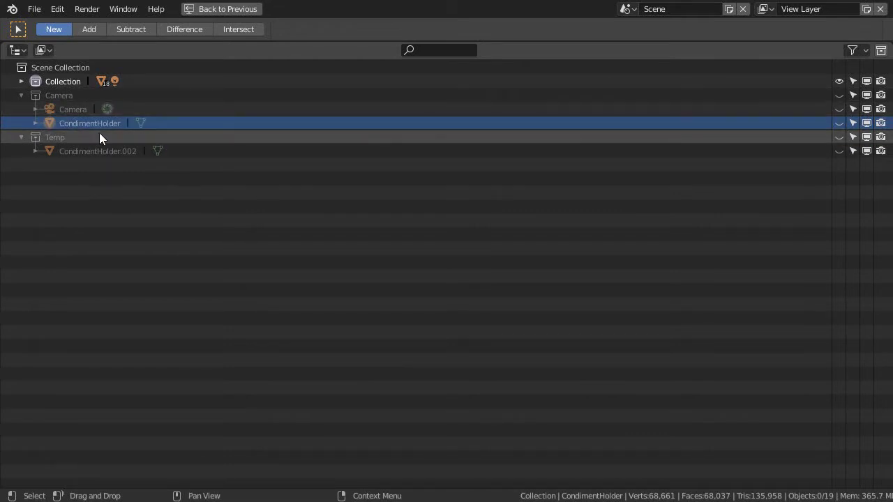
key("ctrl+space")
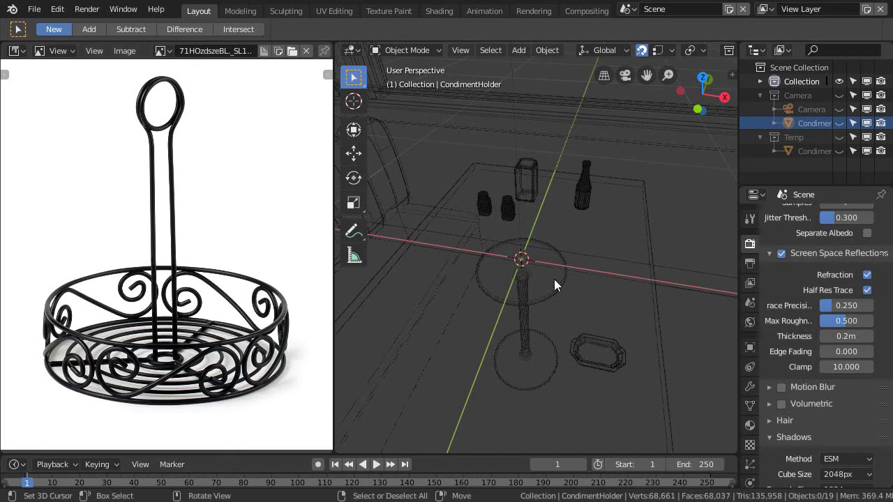
key("KP_Divide")
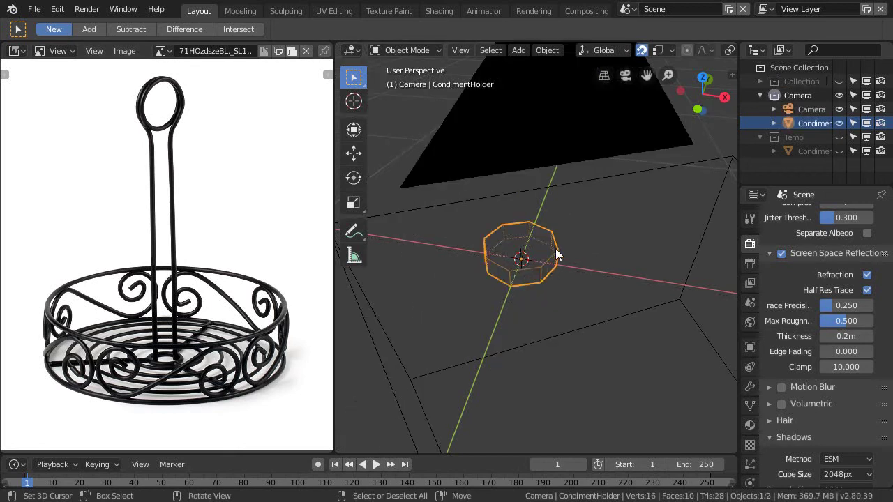
key("m")
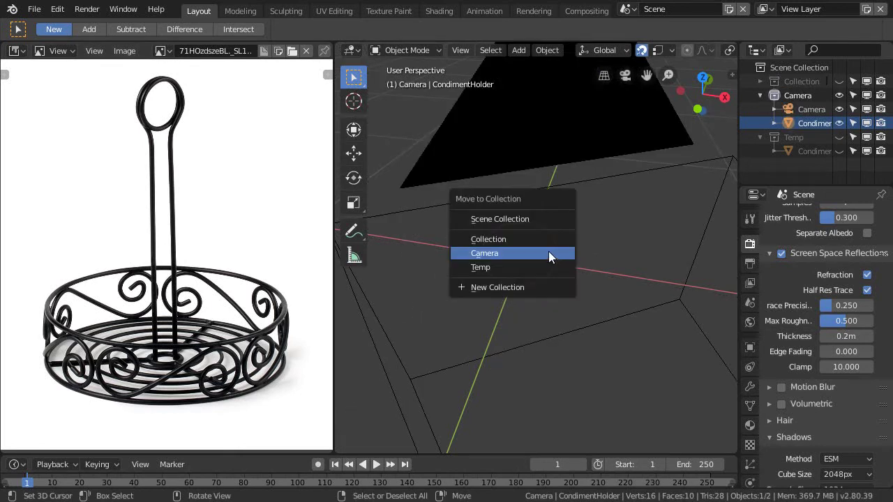
left_click(548, 254)
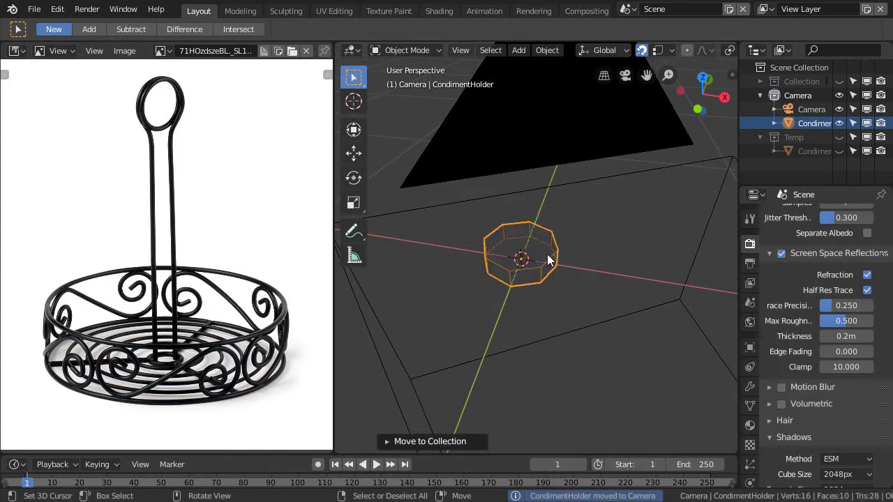
Step: Compare the Temp and Camera collections in the viewport and move the holder mesh from Camera to Temp
key("3")
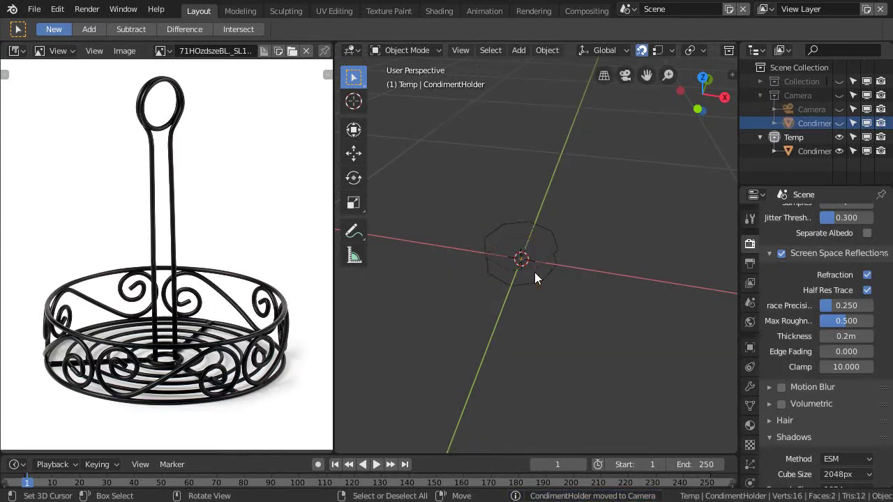
key("2")
key("3")
key("2")
middle_click_drag(546, 280, 512, 287)
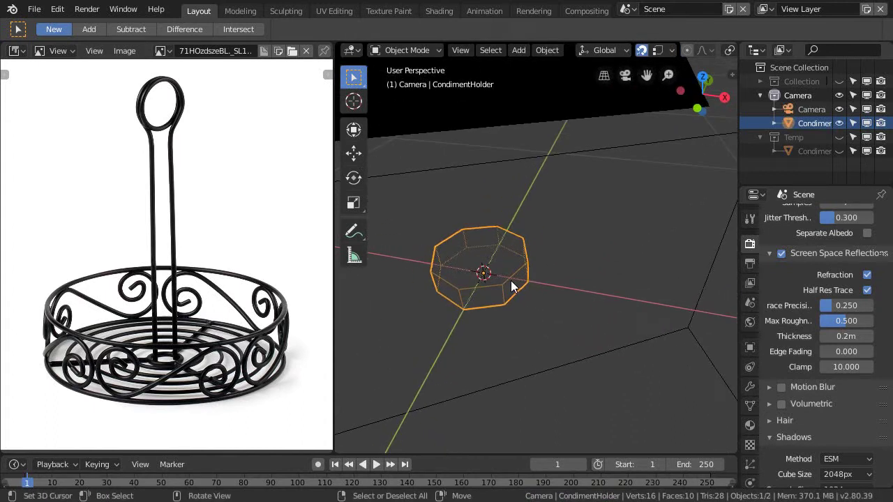
key("m")
left_click(453, 294)
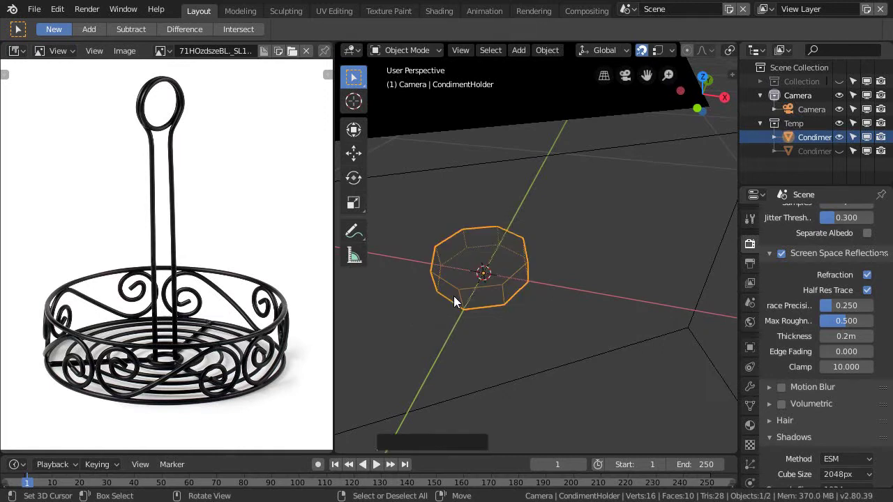
Step: Isolate the Temp collection, maximize the 3D viewport and save the file
key("ctrl")
key("3")
middle_click_drag(508, 313, 545, 298)
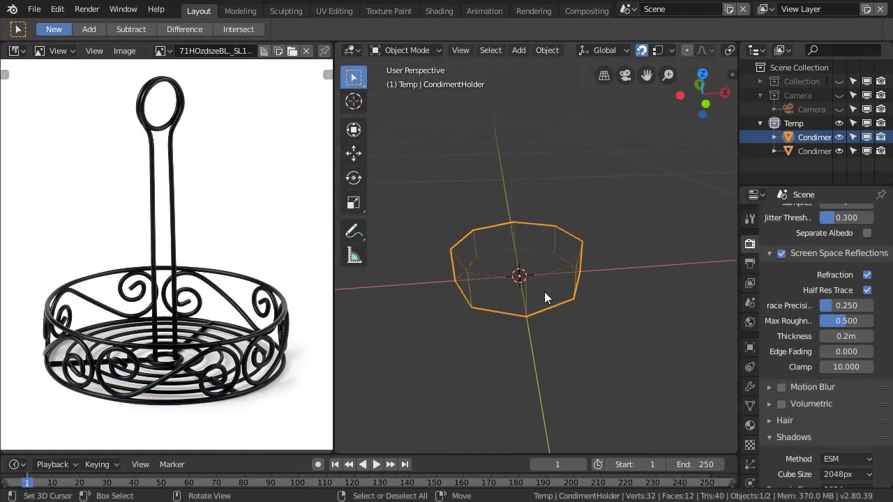
key("ctrl+space")
key("ctrl+s")
Step: Select the joined octagonal faces object CondimentHolder.002 and convert it from mesh to curve
middle_click_drag(455, 312, 504, 307)
right_click(482, 282)
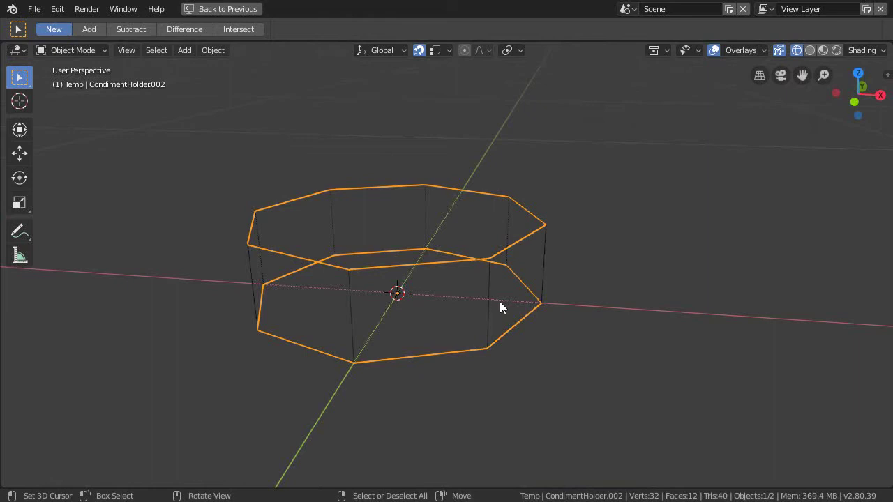
key("w")
key("Escape")
left_click(213, 49)
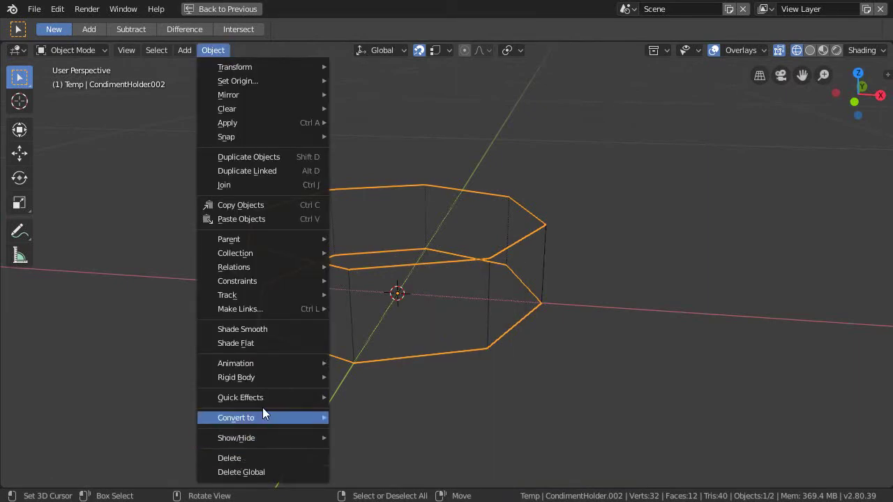
mouse_move(275, 418)
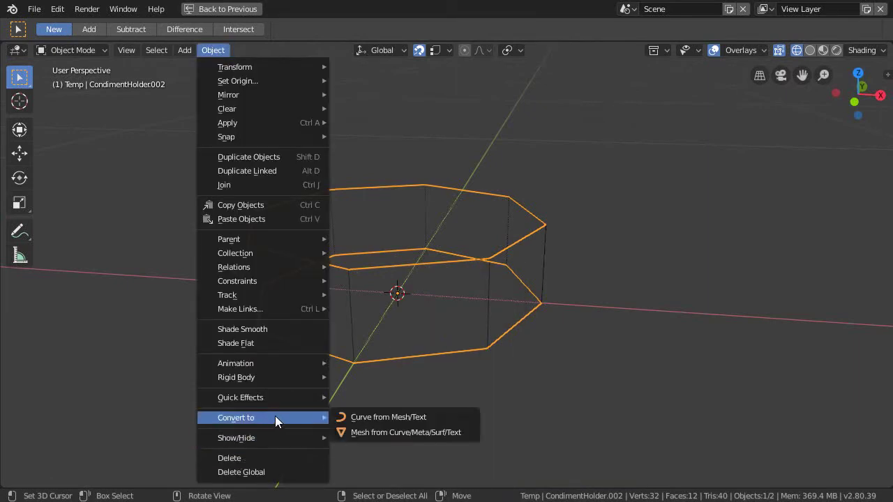
left_click(391, 418)
middle_click_drag(402, 386, 432, 349)
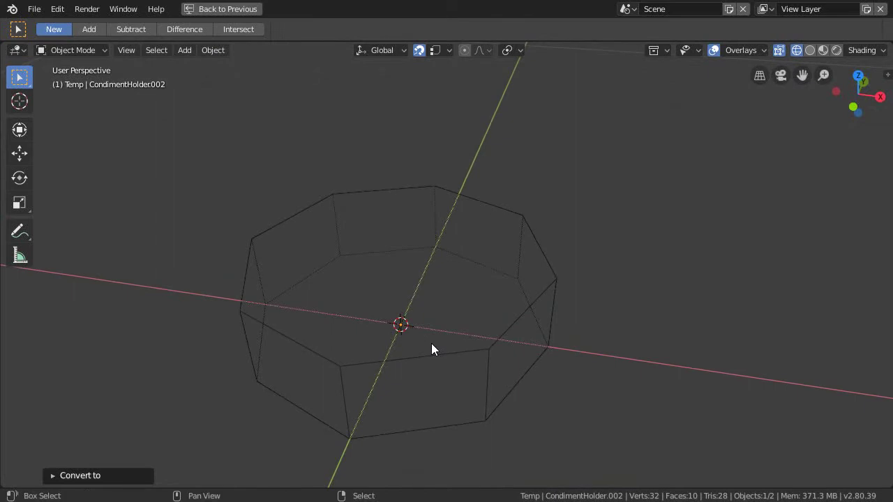
Step: Select the original holder mesh and switch the viewport to solid shading
middle_click_drag(422, 244, 522, 198)
left_click(497, 206)
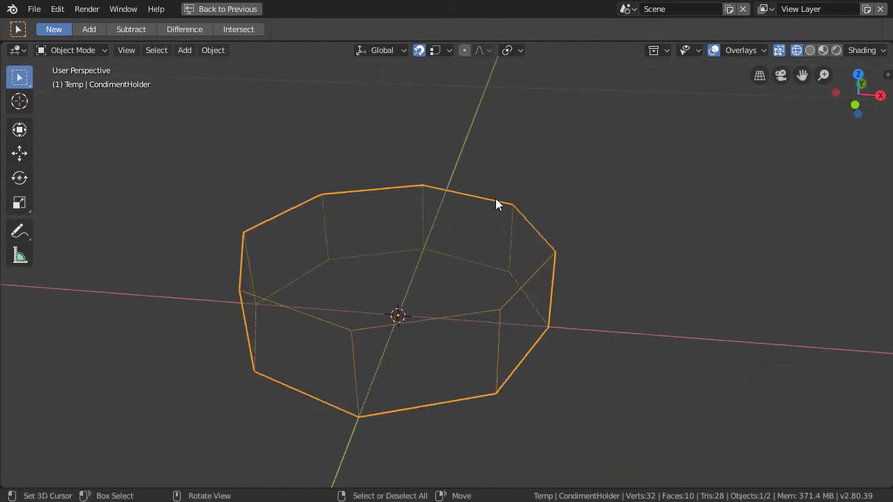
middle_click_drag(496, 237, 524, 268, "ctrl")
mouse_move(483, 248)
middle_mouse_down("ctrl")
mouse_move(468, 299)
mouse_move(419, 319)
mouse_move(426, 293)
mouse_move(465, 300)
mouse_move(495, 277)
mouse_move(490, 289)
mouse_move(402, 365)
mouse_move(440, 329)
middle_mouse_up("ctrl")
key("z")
left_click(504, 350)
middle_click_drag(394, 288, 399, 339)
scroll(414, 295, "up", 3)
middle_click_drag(415, 295, 433, 287, "shift")
Step: Select the CondimentHolder.002 curve in the maximized Outliner and inspect its control points in Edit Mode in the maximized viewport
key("ctrl+space")
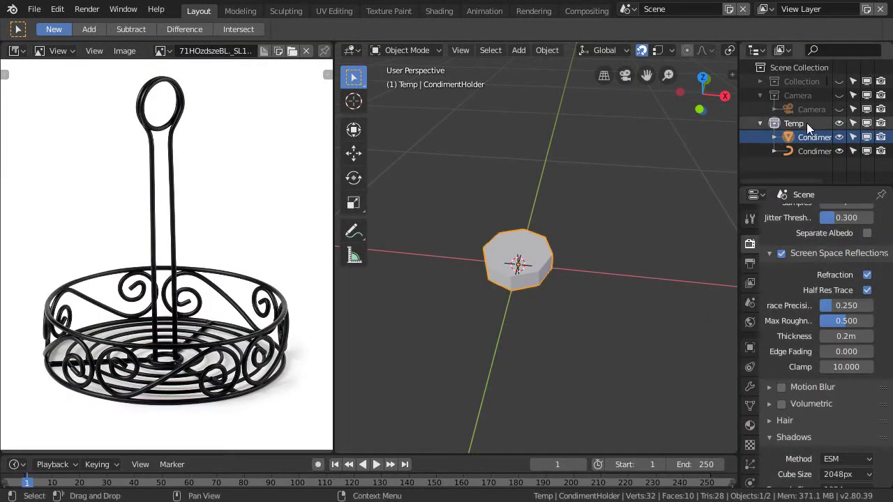
key("ctrl+space")
left_click(92, 150)
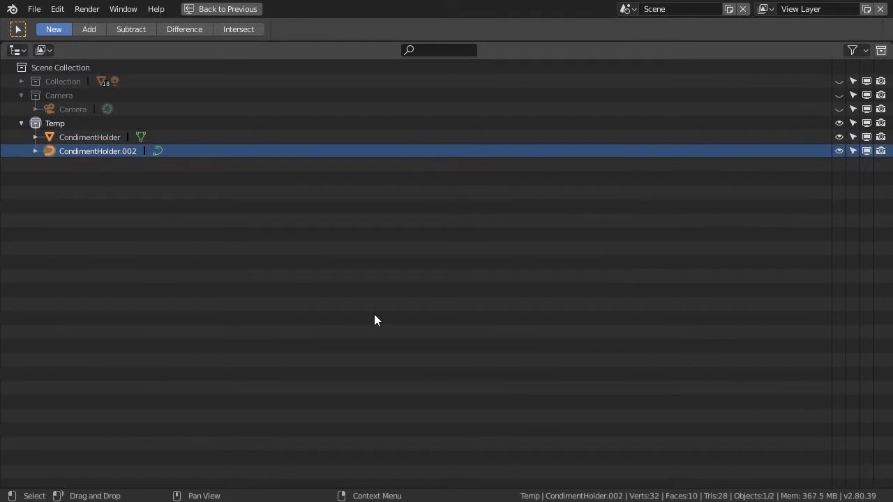
key("ctrl+space")
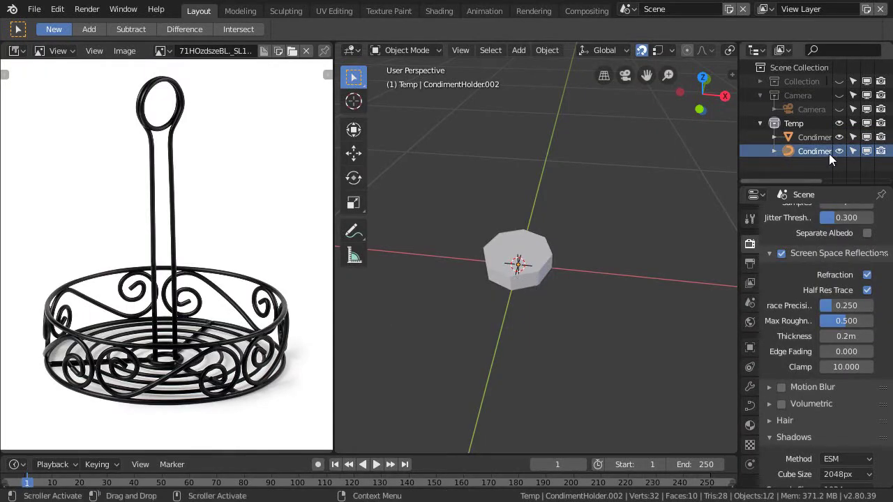
key("Tab")
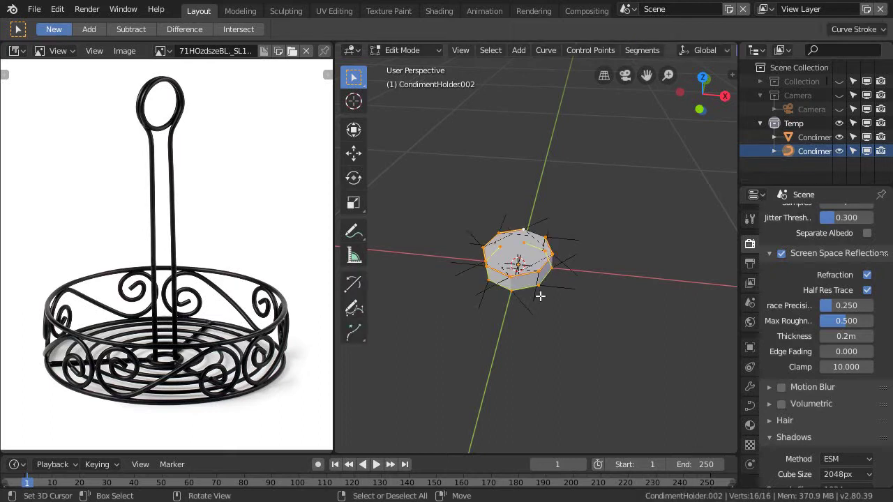
scroll(534, 291, "up", 3)
middle_click_drag(524, 288, 440, 287)
key("ctrl+space")
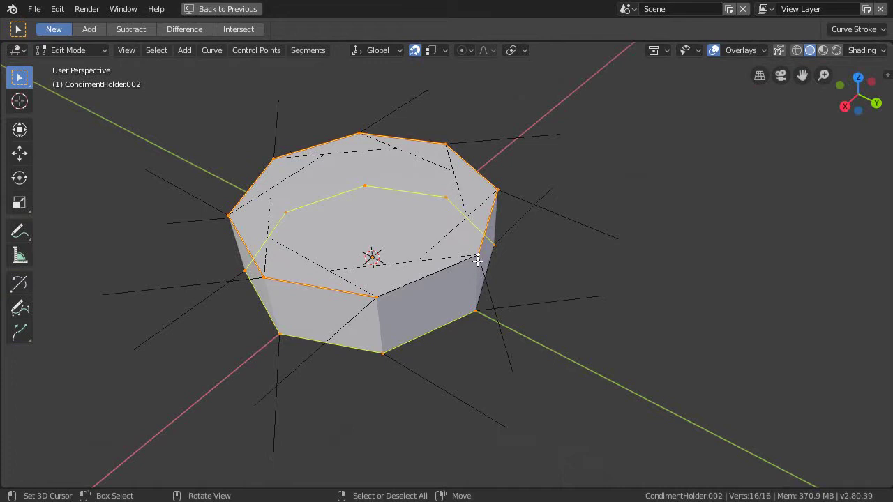
Step: Leave Edit Mode, hide the original solid holder mesh and restore the multi-editor layout
key("Tab")
left_click(470, 283)
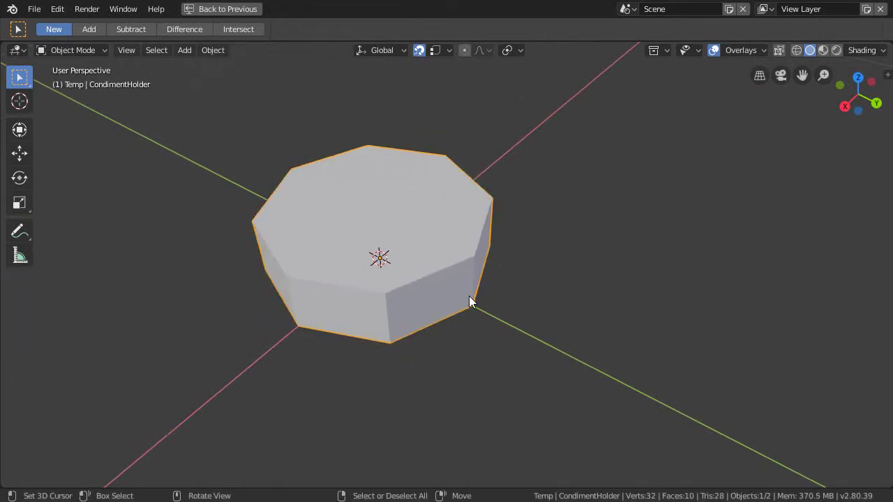
middle_click_drag(469, 300, 485, 264)
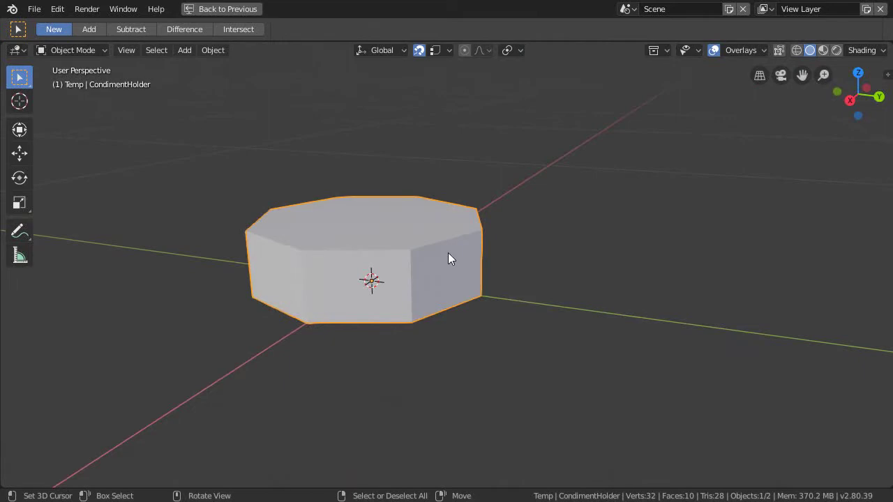
key("Delete")
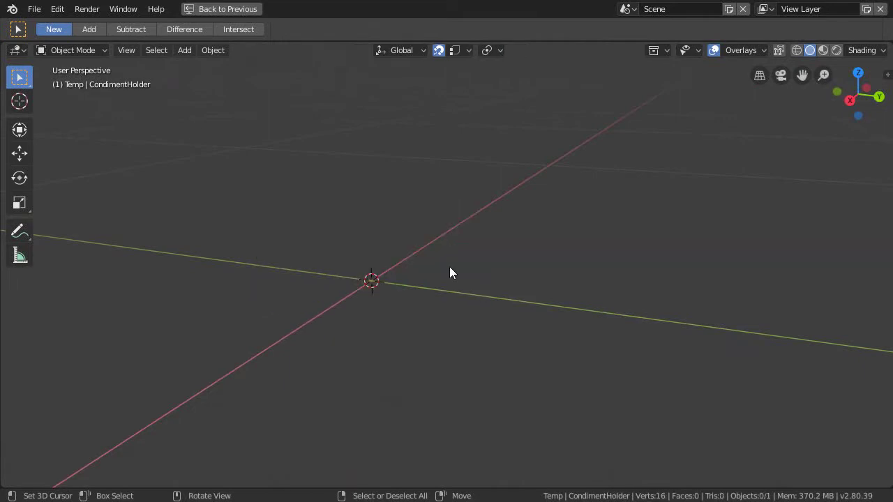
middle_click_drag(439, 262, 426, 287)
key("ctrl+space")
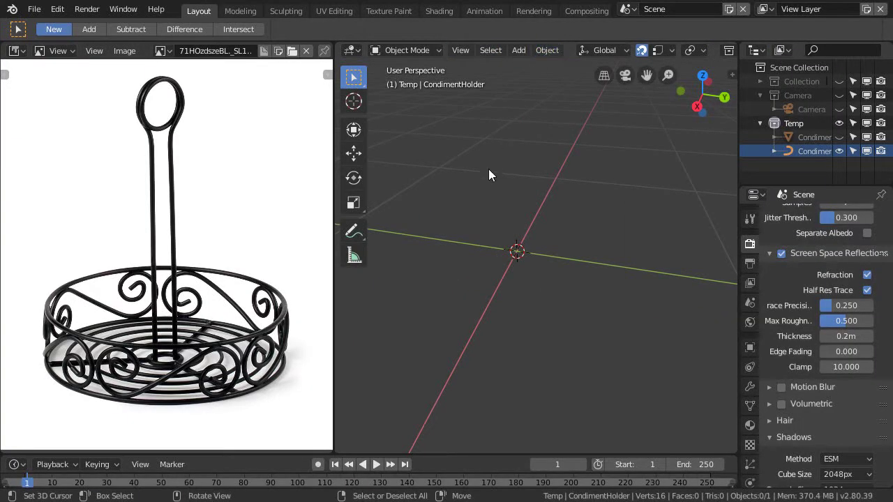
Step: Examine the viewport's object type, collection visibility and overlay settings, temporarily showing Collection and Camera before hiding both again
key("ctrl+space")
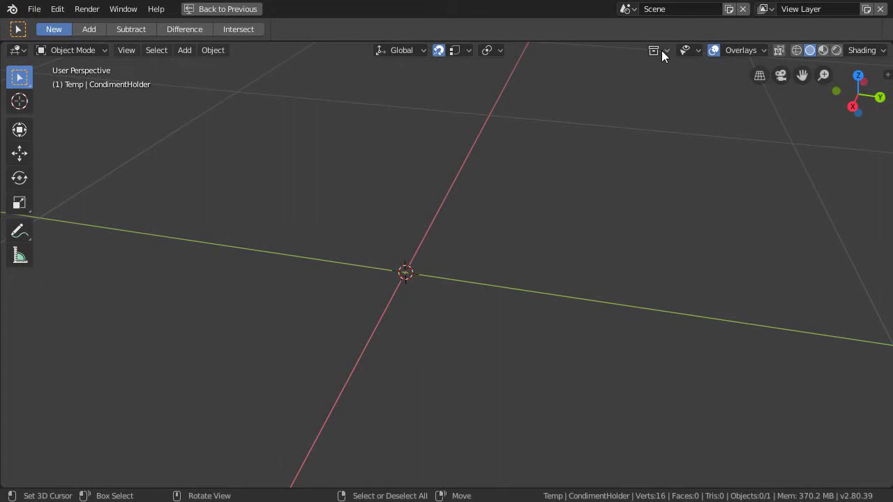
left_click(698, 50)
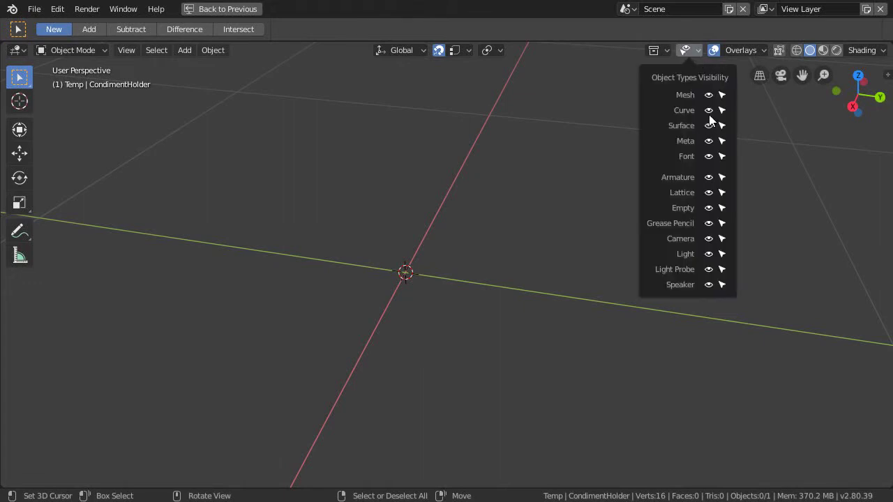
mouse_move(665, 51)
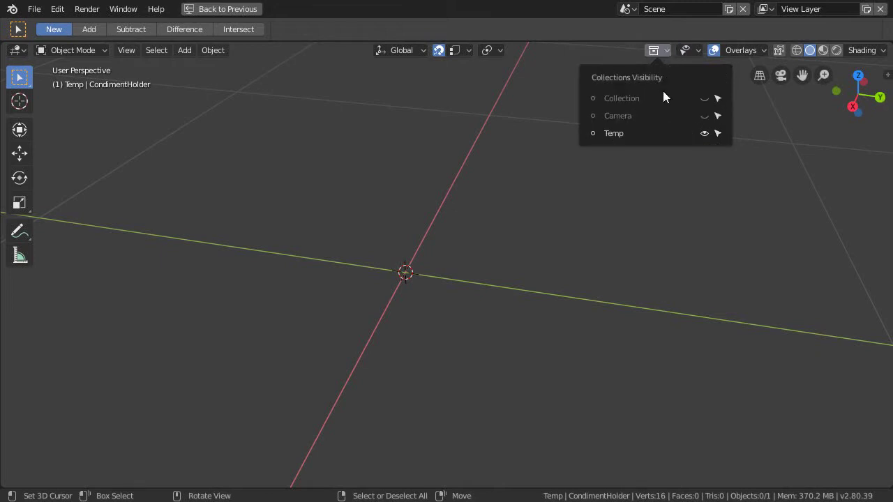
left_click(704, 98)
left_click(704, 115)
mouse_move(413, 283)
middle_mouse_down()
mouse_move(386, 279)
mouse_move(420, 284)
middle_mouse_up()
left_click(666, 50)
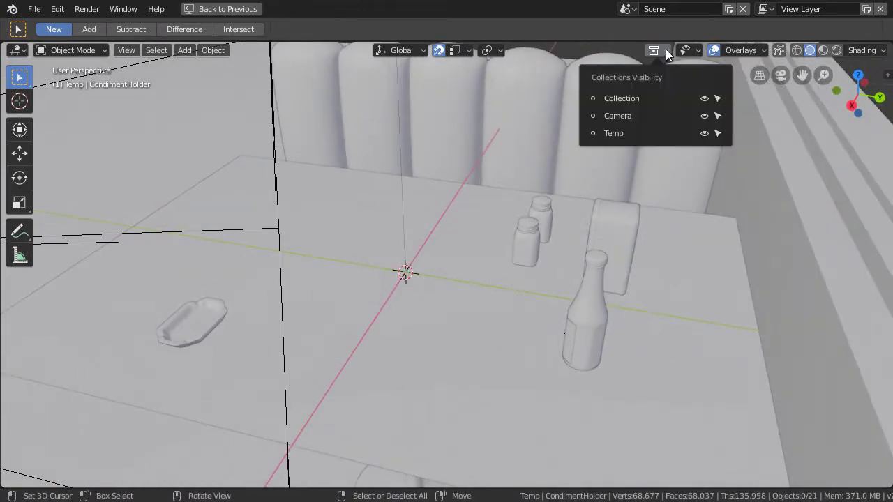
left_click(706, 99)
left_click(706, 116)
left_click(742, 49)
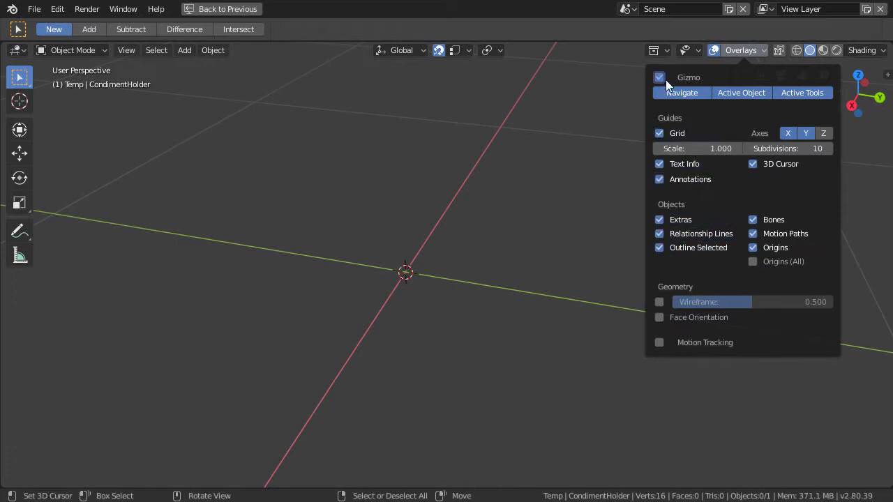
Step: Try the Wireframe geometry overlay in the viewport, switching it off again
left_click(661, 304)
left_click_drag(763, 307, 587, 321)
key("BackSpace")
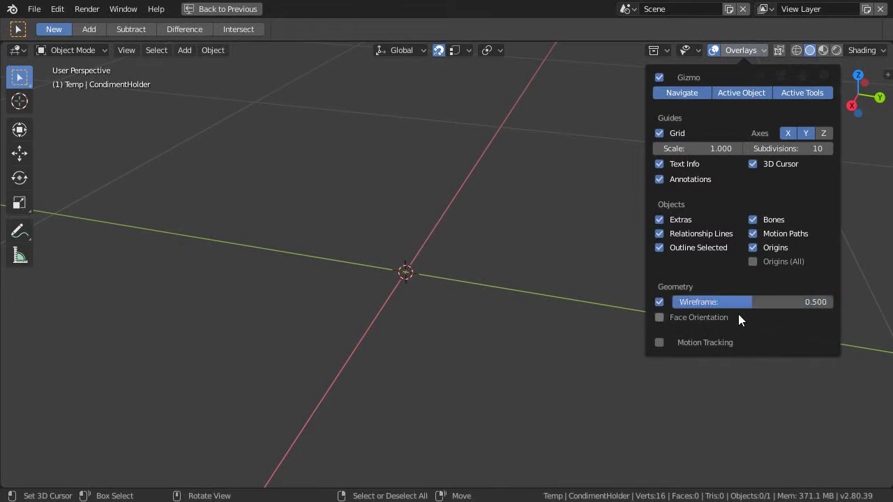
left_click(660, 302)
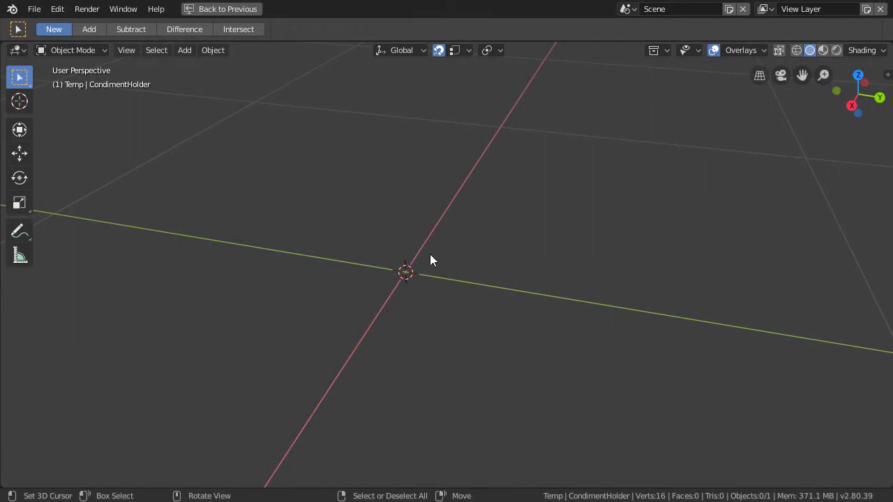
Step: Restore the multi-editor layout, select the CondimentHolder.002 curve in the Outliner and enter Edit Mode
key("ctrl+space")
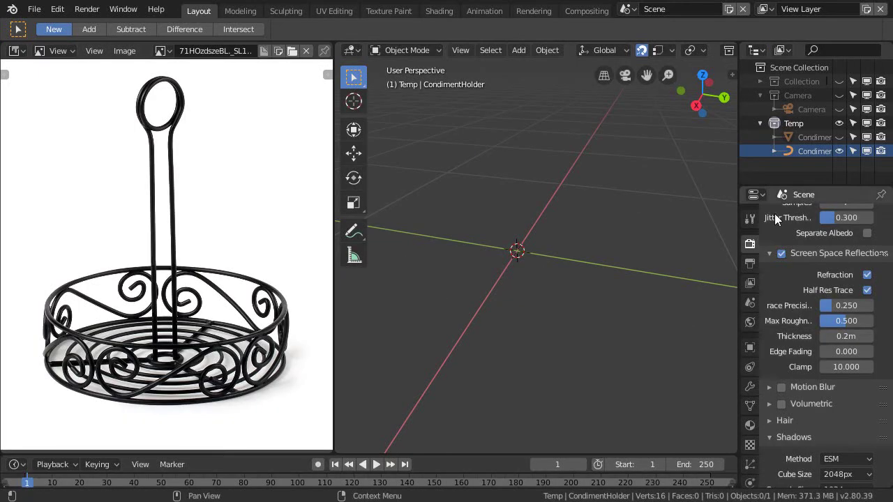
left_click(792, 152)
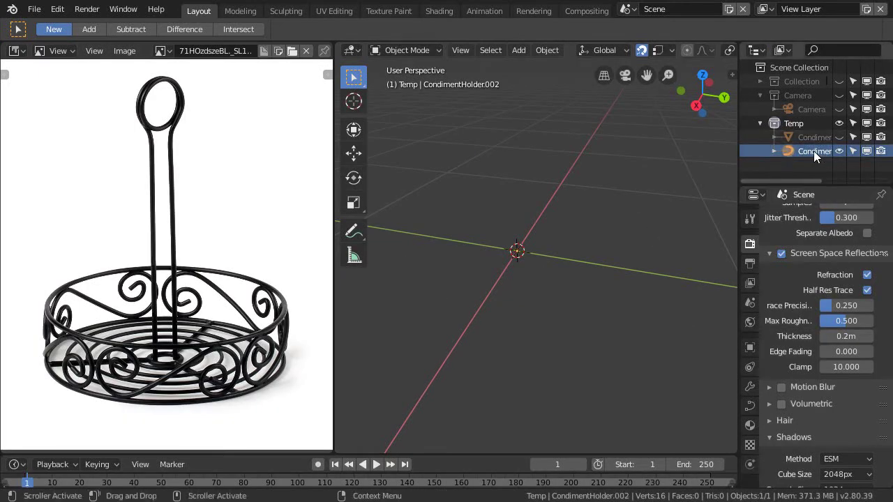
right_click(809, 151)
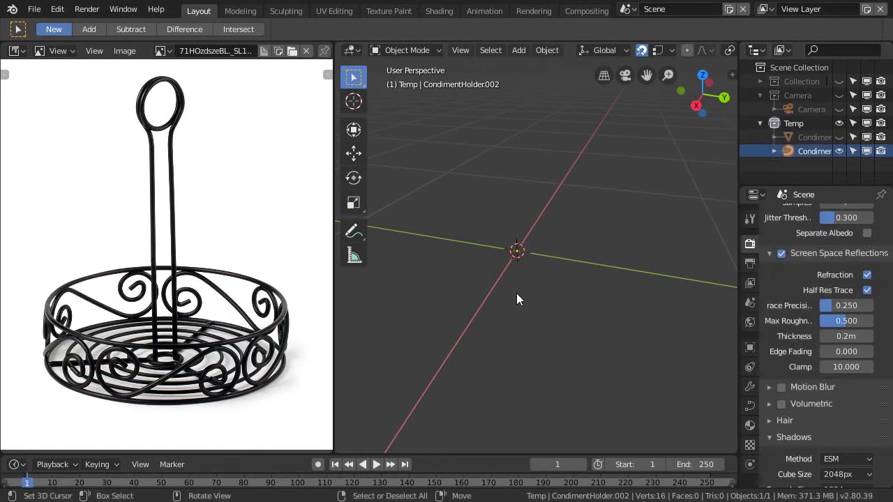
key("Tab")
key("Tab")
key("Tab")
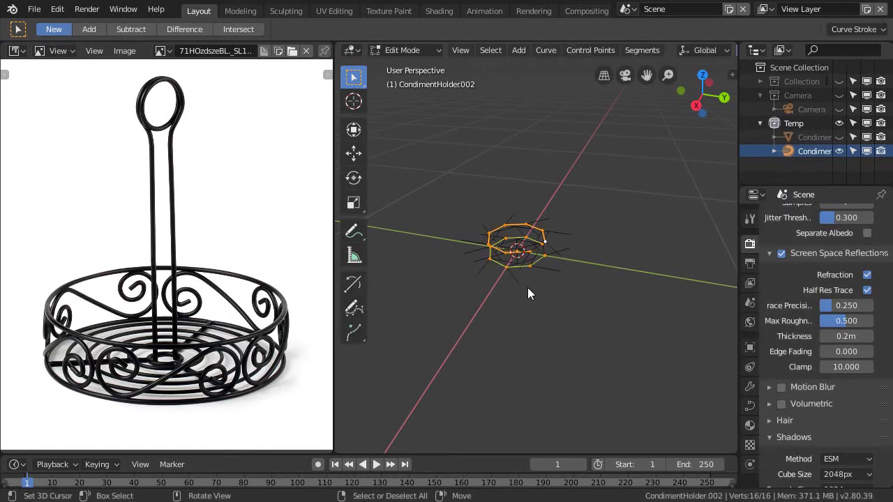
scroll(528, 298, "up", 3)
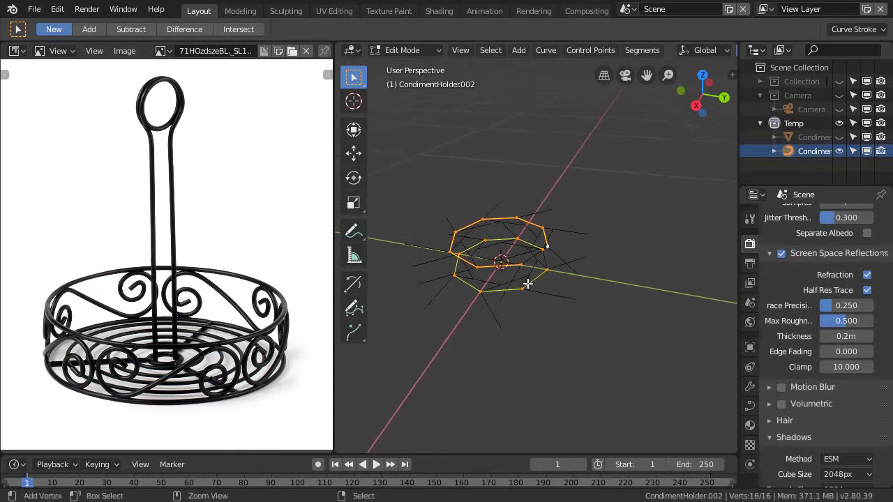
Step: Maximize the 3D viewport and switch it to wireframe shading, comparing the curve in Object and Edit Mode
key("ctrl+space")
mouse_move(461, 277)
middle_mouse_down()
mouse_move(469, 328)
mouse_move(479, 319)
mouse_move(449, 331)
mouse_move(462, 319)
mouse_move(440, 277)
mouse_move(400, 310)
mouse_move(471, 294)
mouse_move(412, 300)
mouse_move(425, 314)
mouse_move(417, 320)
mouse_move(358, 303)
mouse_move(444, 311)
middle_mouse_up()
key("z")
left_click(319, 323)
key("Tab")
key("Tab")
key("Tab")
key("Tab")
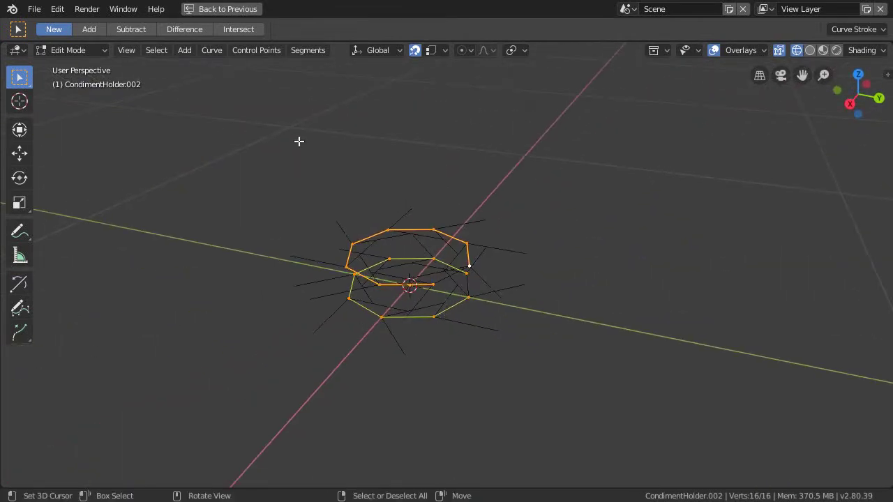
Step: Set the spline type of both rings to Bezier and check the curve in Object Mode before returning to Edit Mode
middle_click_drag(419, 322, 454, 275)
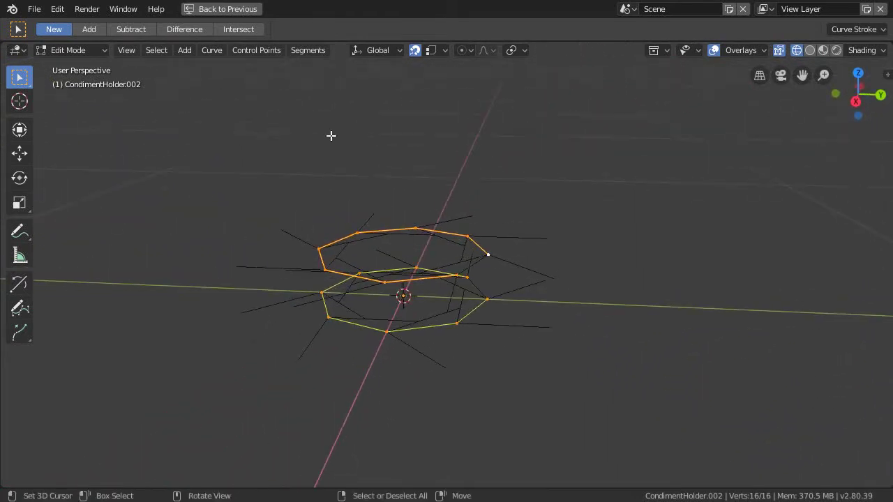
left_click(212, 50)
mouse_move(251, 192)
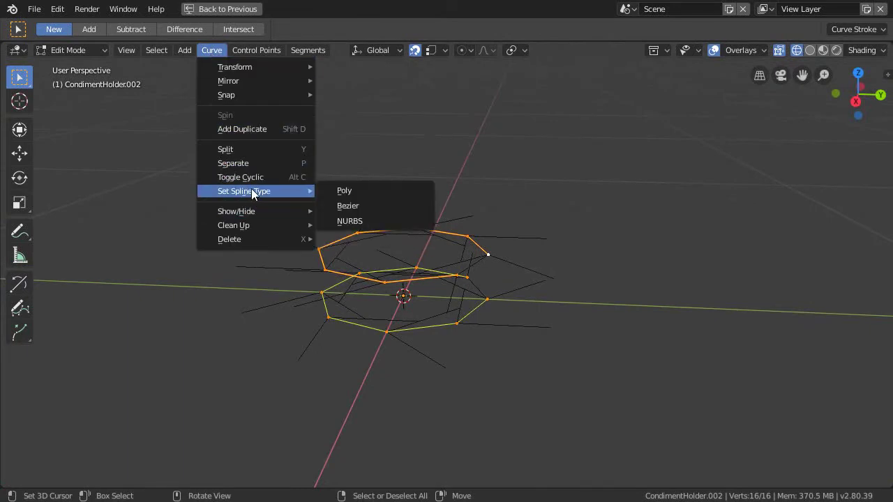
left_click(362, 206)
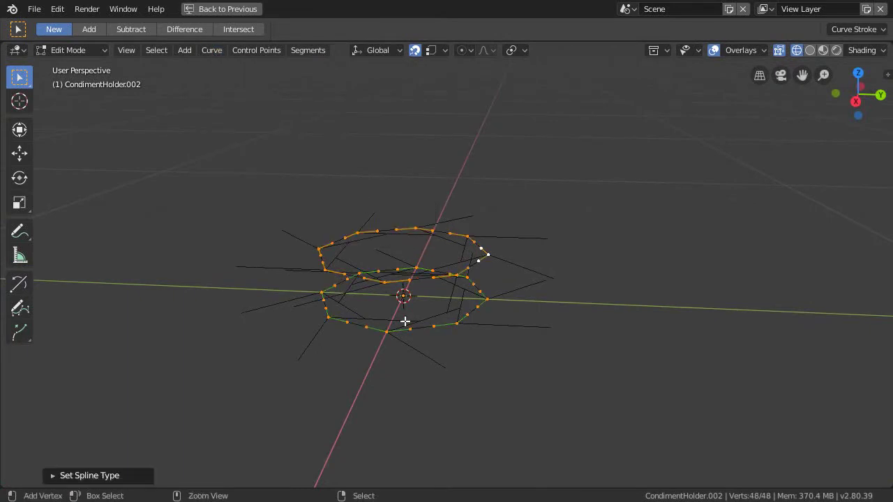
key("Tab")
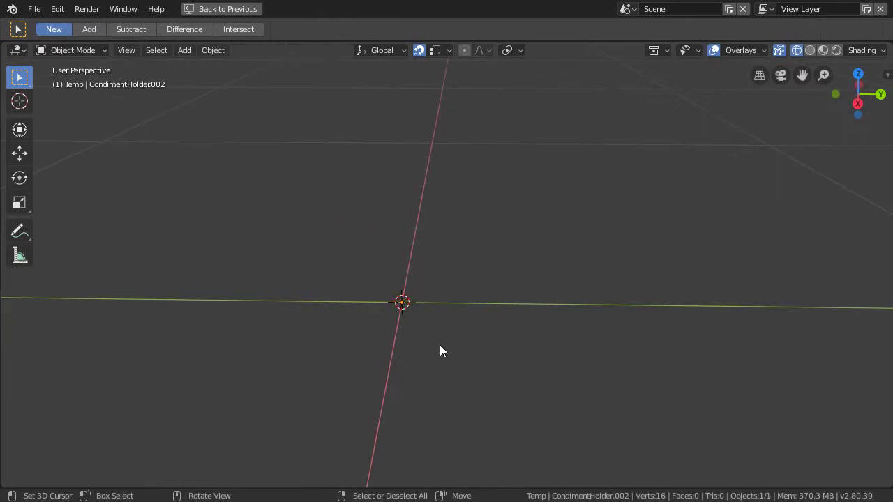
key("Tab")
Step: Try to set the spline type of both rings to NURBS
middle_click_drag(426, 342, 537, 317)
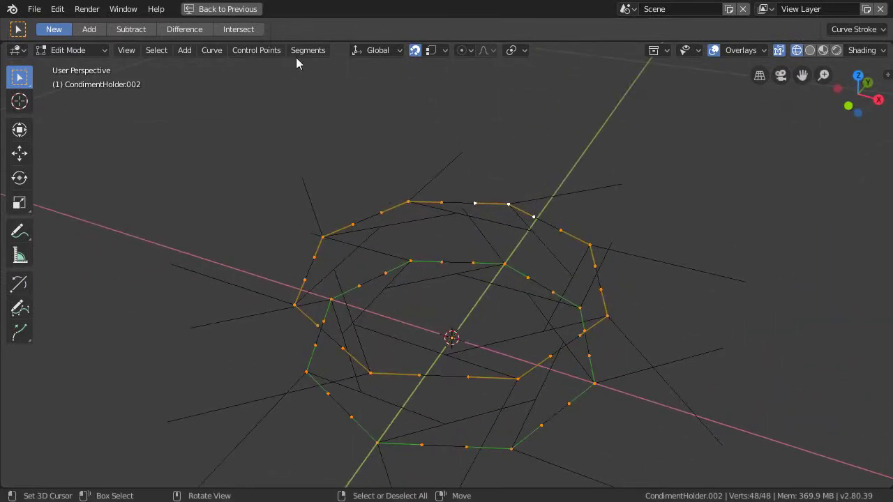
left_click(212, 51)
mouse_move(268, 196)
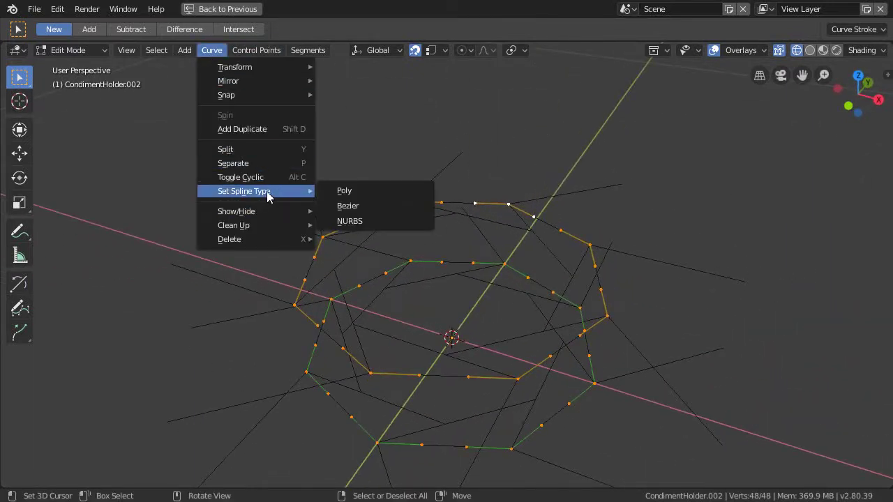
left_click(356, 222)
middle_click_drag(470, 238, 448, 291)
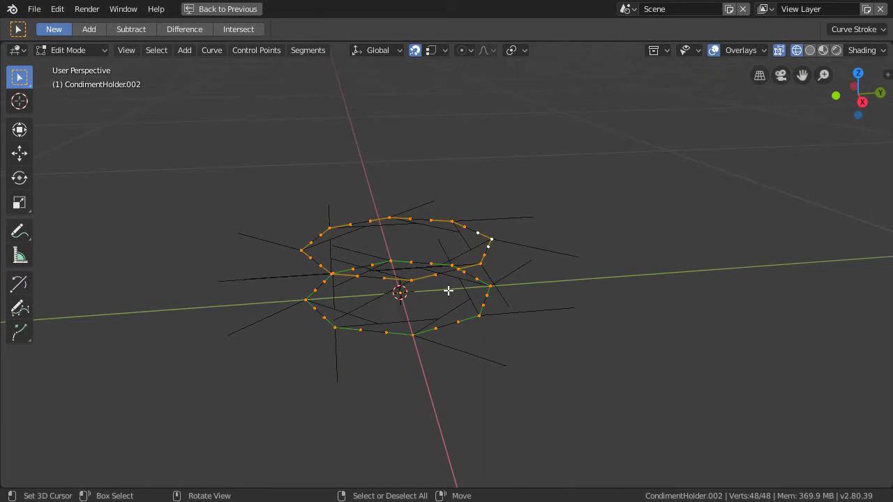
Step: Compare the curve in Object and Edit Mode, finish in Object Mode and restore the multi-editor layout
key("Tab")
middle_click_drag(446, 225, 431, 331)
key("Tab")
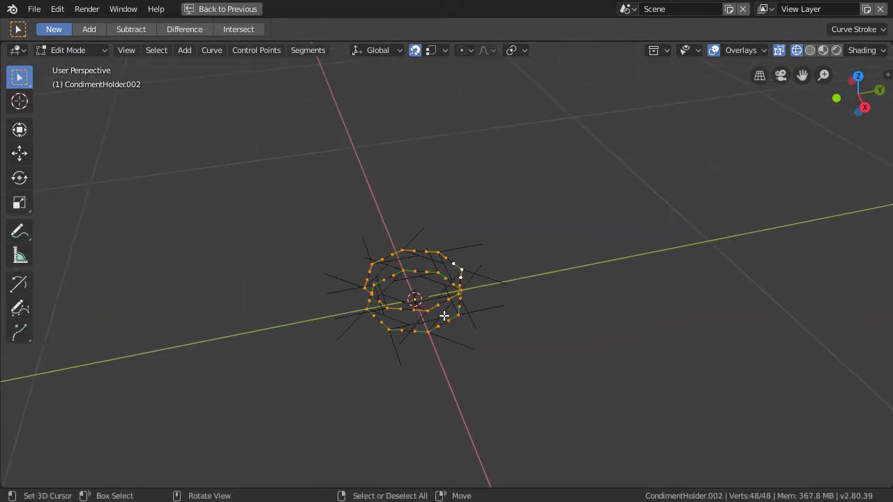
key("Tab")
key("ctrl+space")
scroll(796, 351, "up", 4)
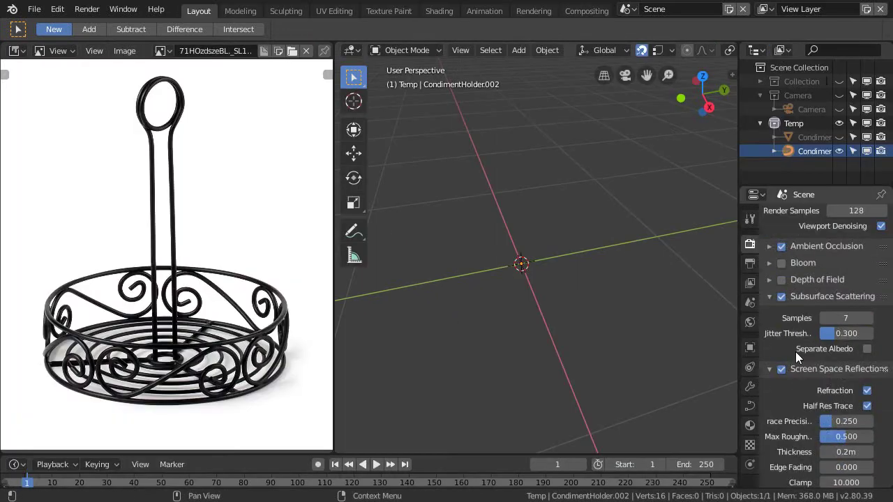
Step: Review the CondimentHolder.002 curve's data properties and set its Fill Mode to Full
left_click(750, 406)
scroll(821, 333, "down", 3)
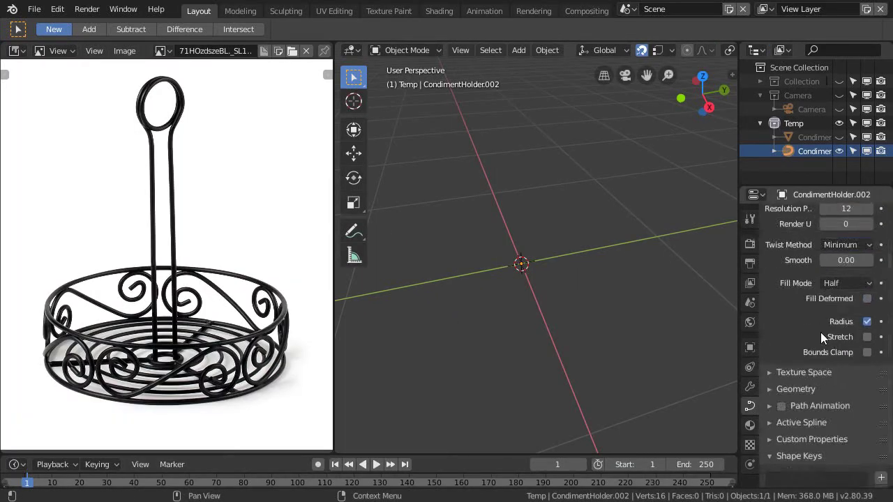
scroll(821, 328, "down", 1)
scroll(823, 248, "down", 1)
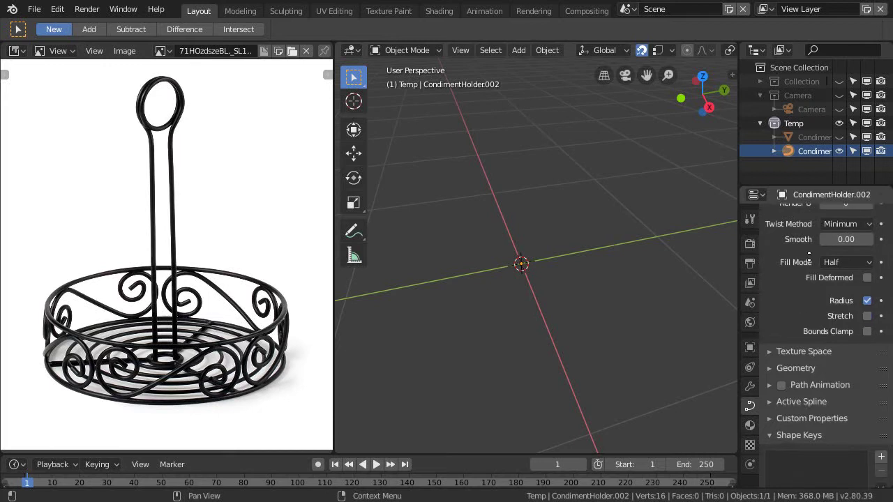
scroll(812, 335, "up", 4)
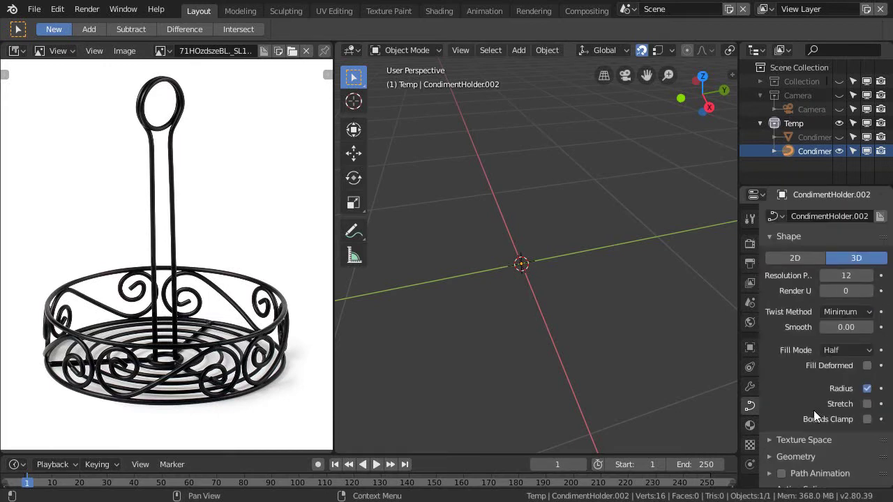
left_click(845, 349)
left_click(821, 335)
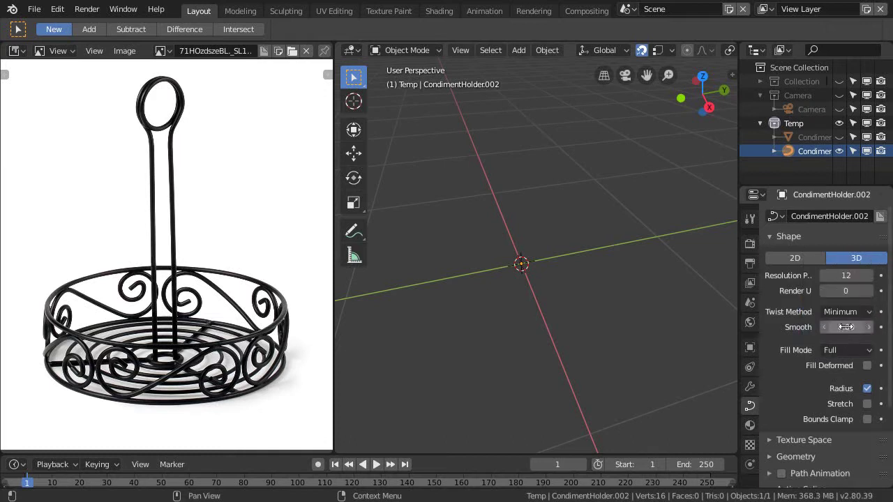
Step: Give the curve geometry a bevel depth of 0.02 m and inspect the thickened rings in the maximized viewport
scroll(830, 353, "down", 4)
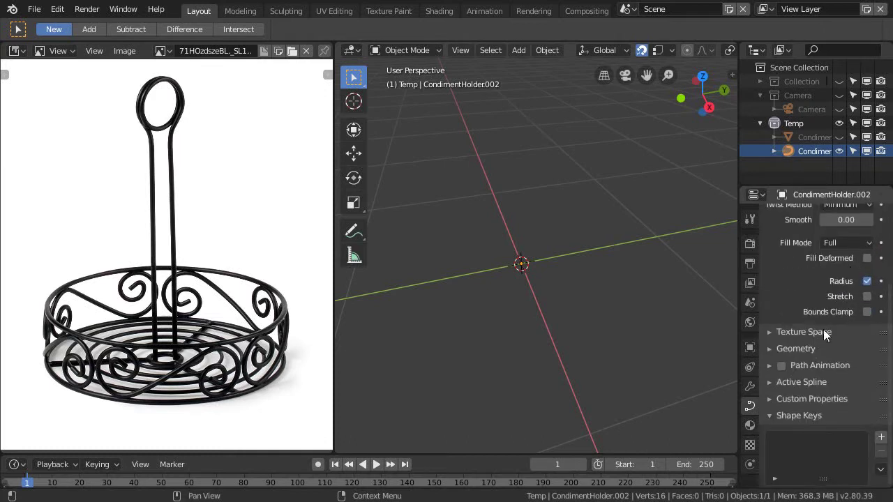
left_click(777, 352)
scroll(831, 354, "down", 4)
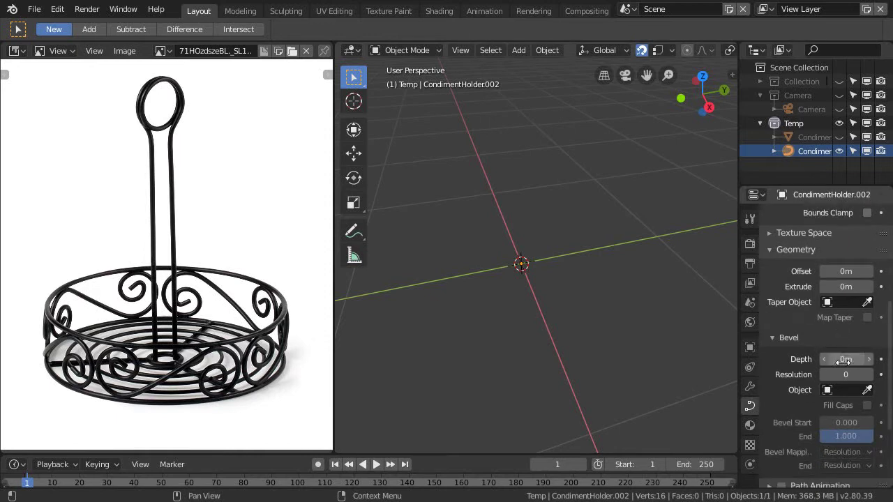
left_click_drag(846, 358, 854, 358)
middle_click_drag(530, 328, 525, 258)
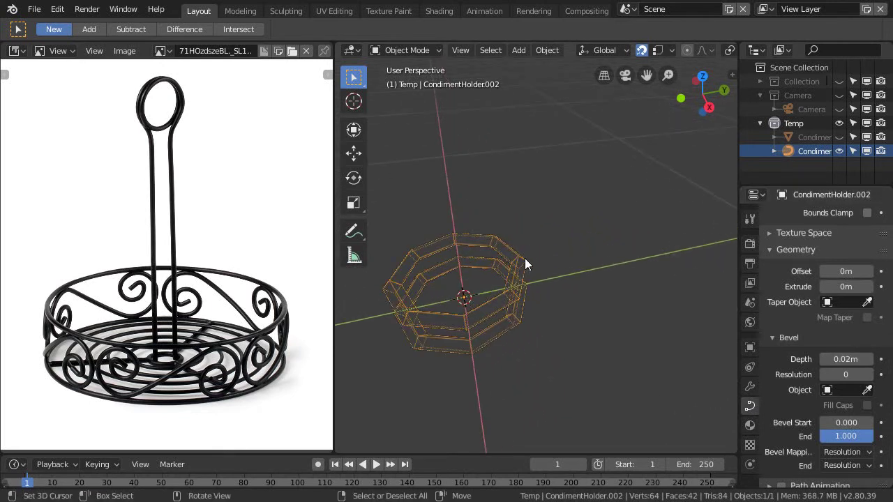
key("ctrl+space")
middle_click_drag(389, 266, 486, 318)
scroll(519, 225, "down", 4)
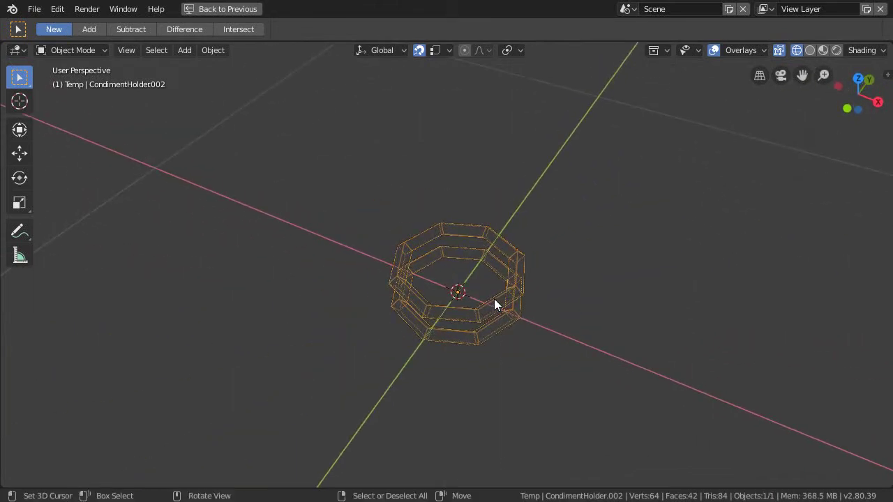
scroll(482, 275, "down", 3)
key("ctrl+space")
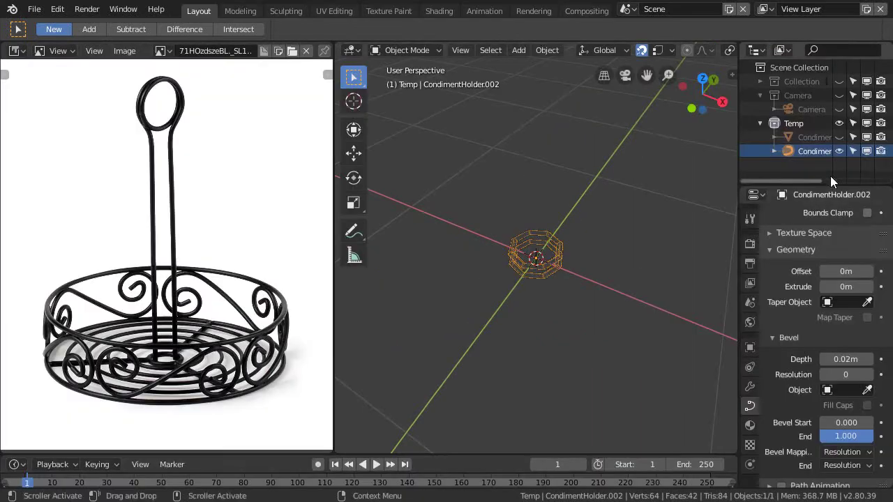
Step: Create a new collection, make it the active one and add a Bezier curve to it
key("c")
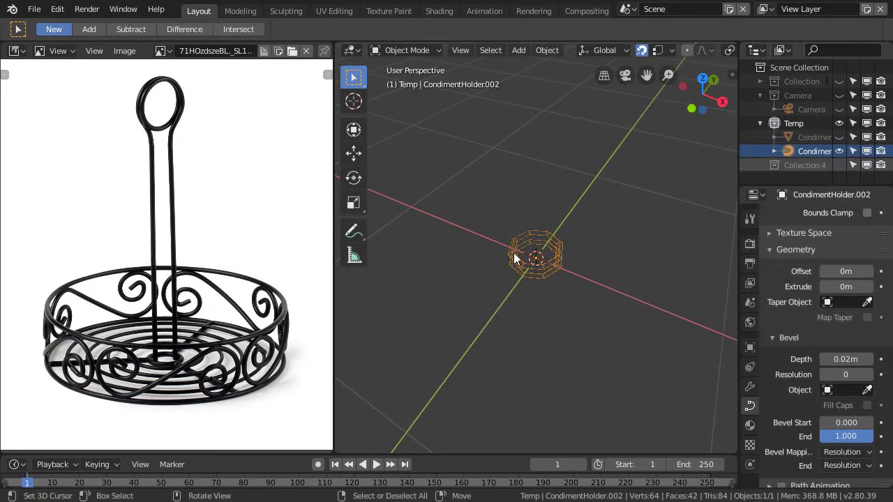
left_click(792, 170)
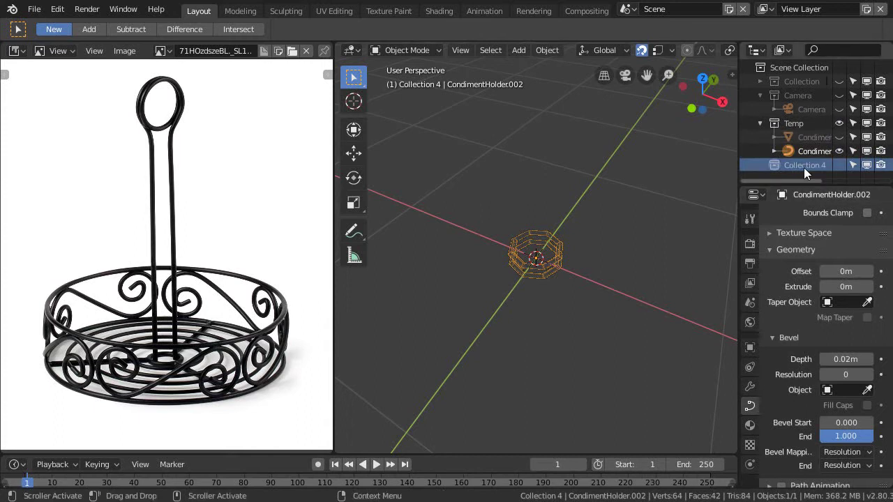
middle_click_drag(561, 341, 504, 334, "shift")
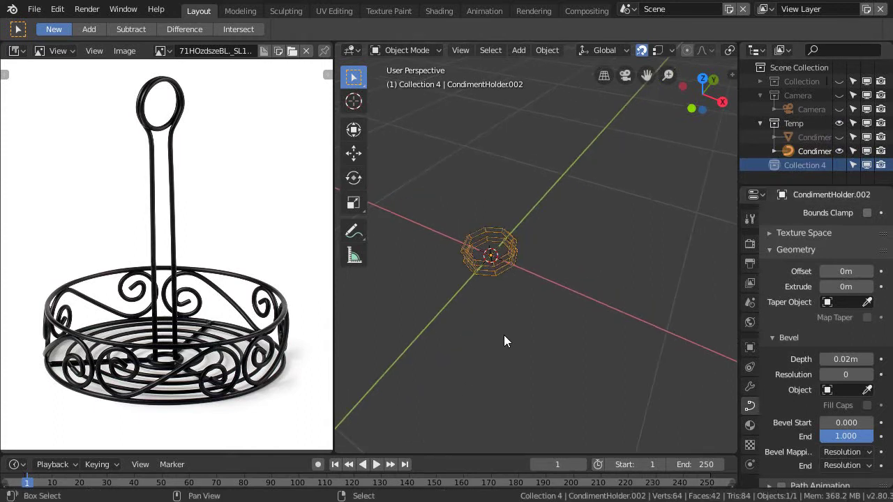
key("shift+a")
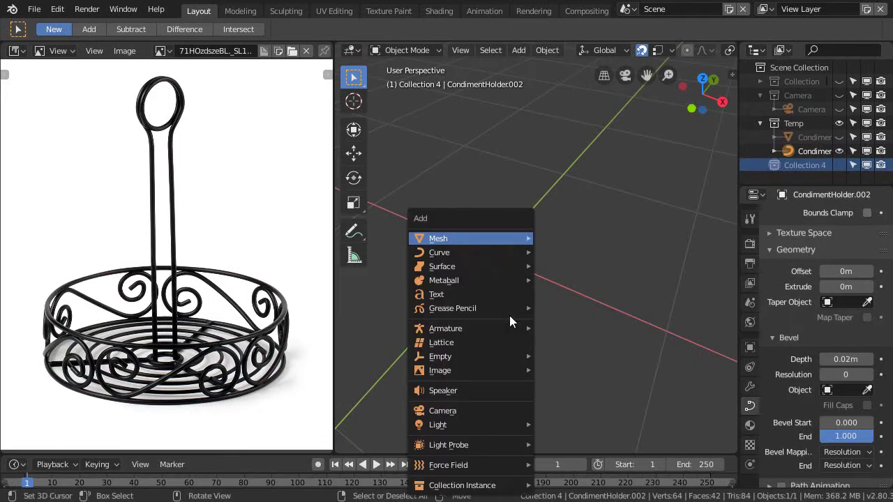
mouse_move(459, 253)
left_click(641, 256)
scroll(537, 301, "up", 5)
middle_click_drag(538, 318, 551, 286)
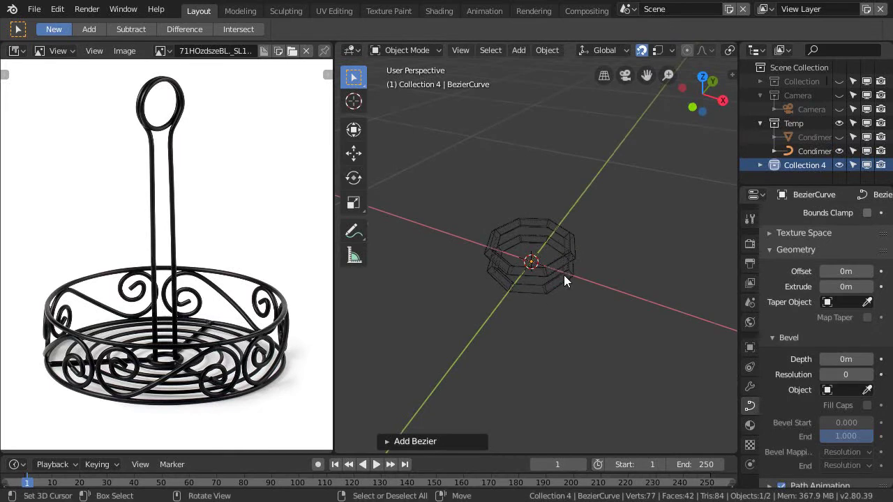
Step: Show only Collection 4 and expand its contents in the Outliner
key("4")
middle_click_drag(547, 317, 543, 293)
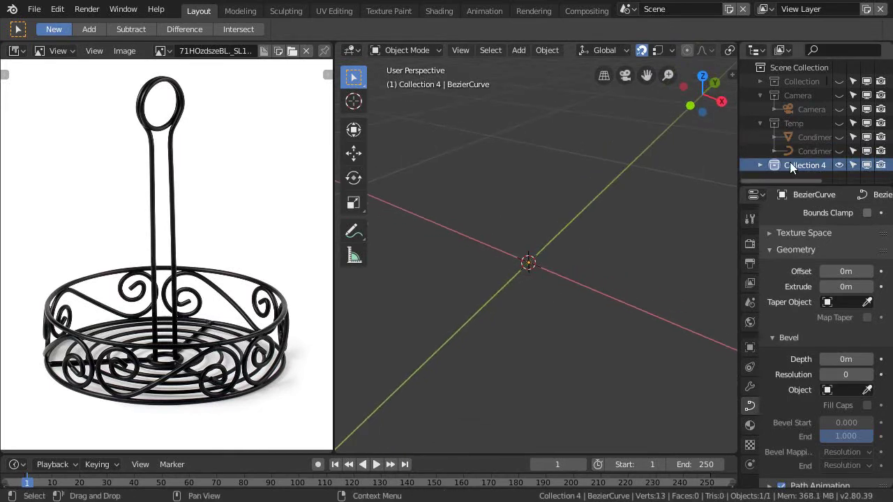
left_click(761, 164)
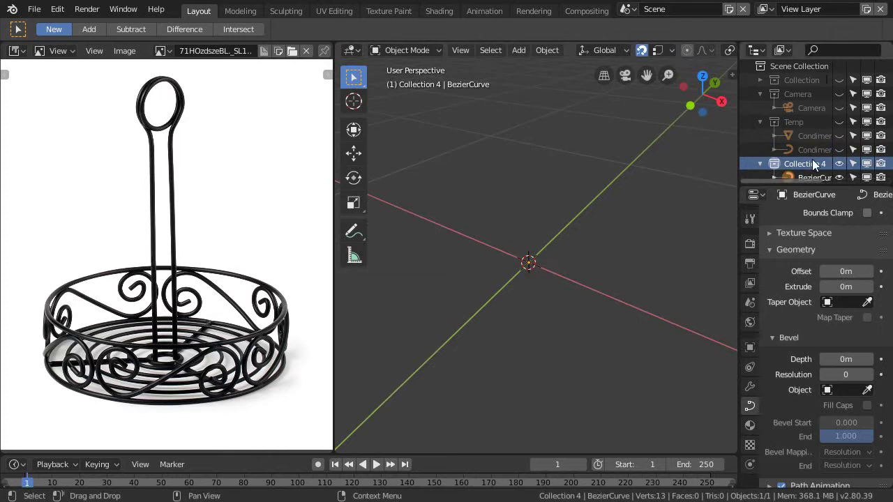
middle_click_drag(815, 109, 785, 178)
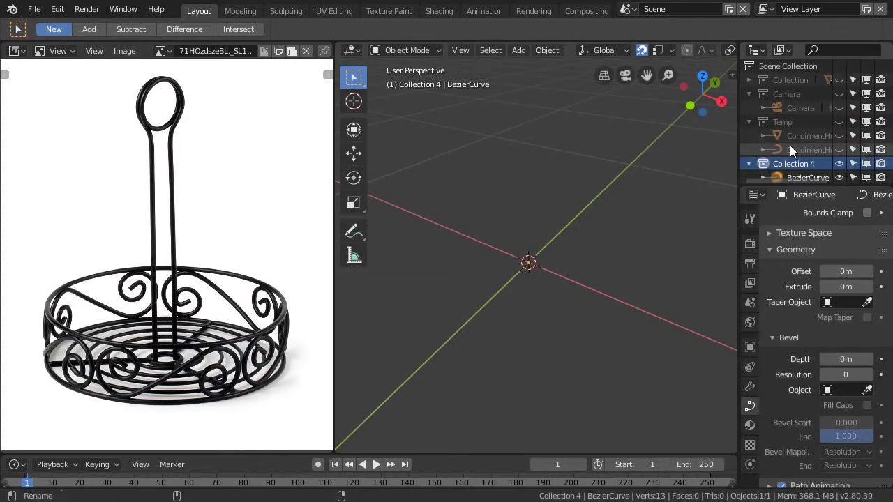
Step: Select BezierCurve in the maximized Outliner, restore the layout and maximize the 3D viewport
key("ctrl+space")
left_click(76, 178)
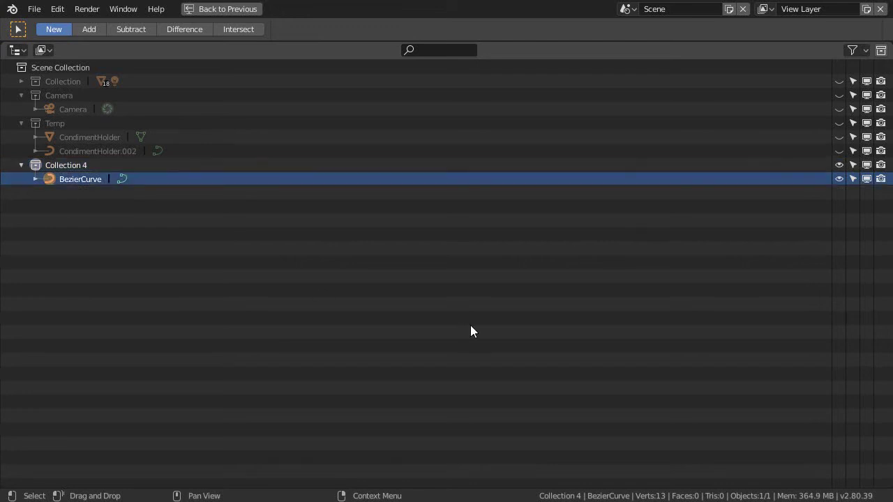
key("ctrl+space")
key("ctrl+space")
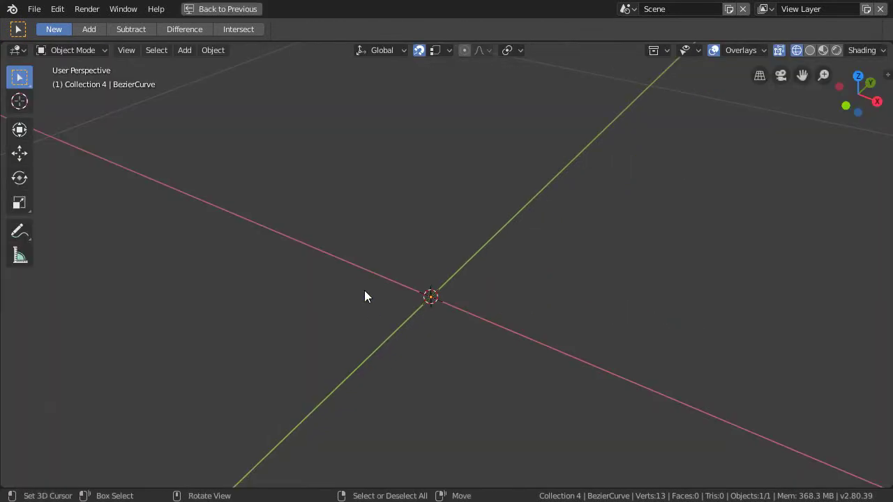
Step: Try LookDev shading in the viewport, then switch to Solid shading to look for the curve
middle_click_drag(426, 236, 480, 284)
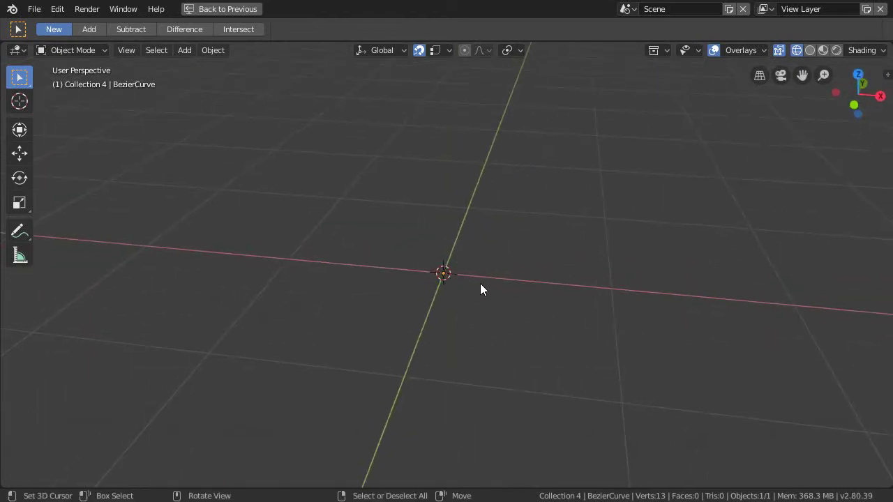
key("z")
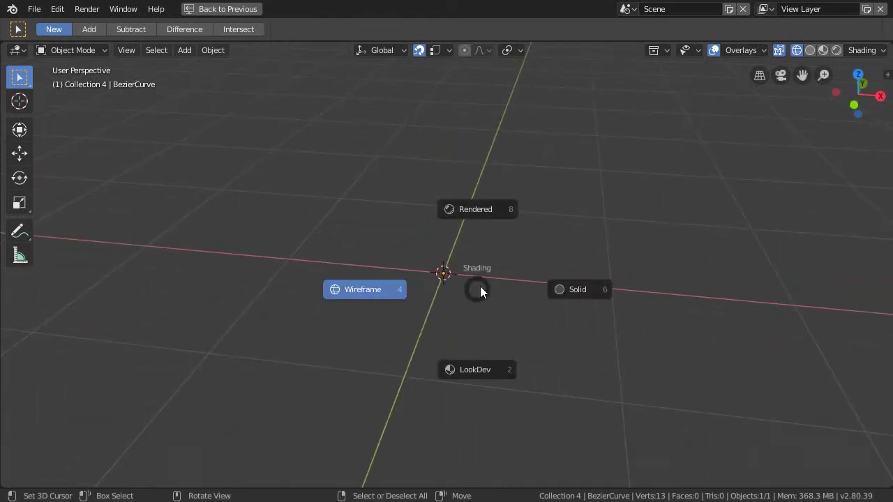
left_click(481, 370)
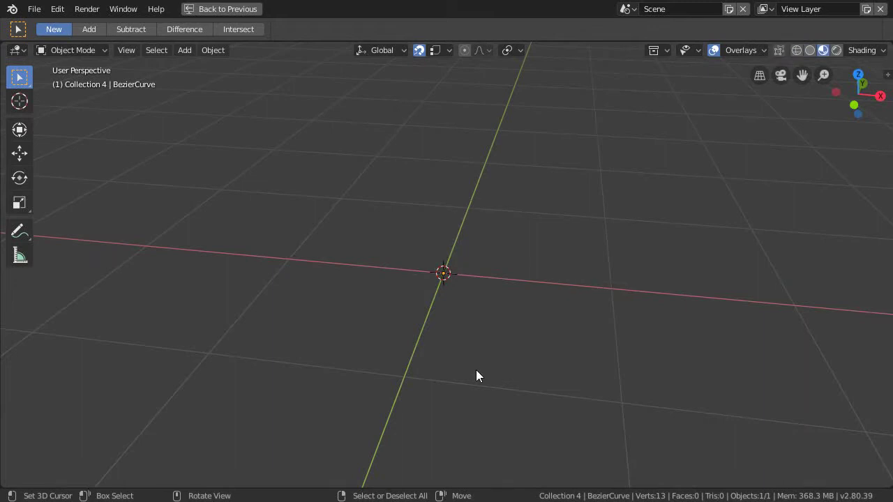
key("z")
left_click(522, 328)
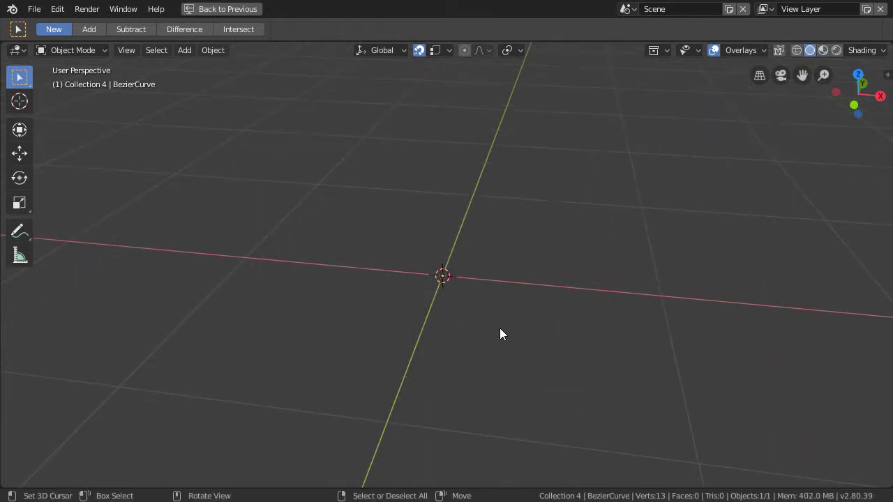
middle_click_drag(389, 306, 376, 309)
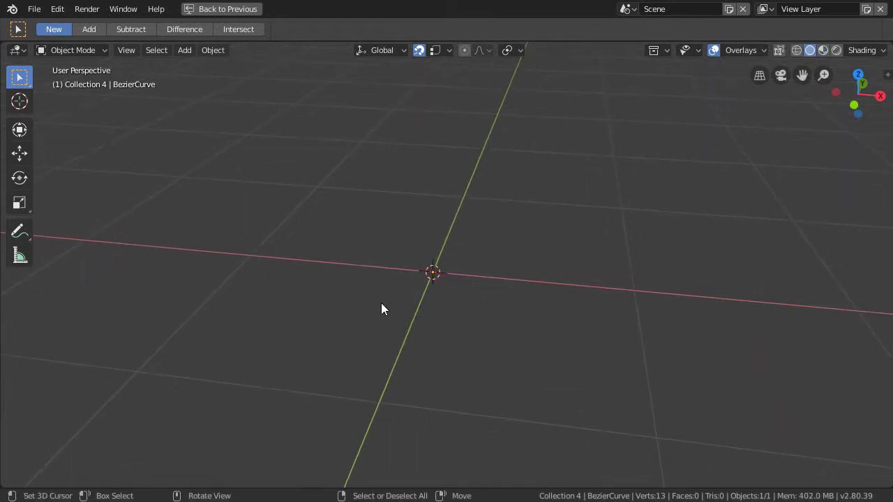
Step: Show the 3D viewport's sidebar and check its transform, view and camera lock settings along with the overlay options
key("n")
scroll(830, 358, "down", 4)
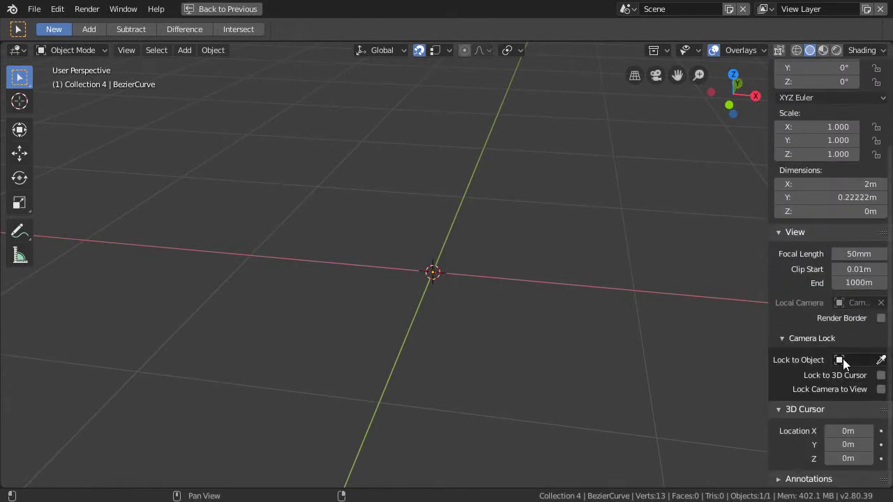
scroll(851, 335, "up", 2)
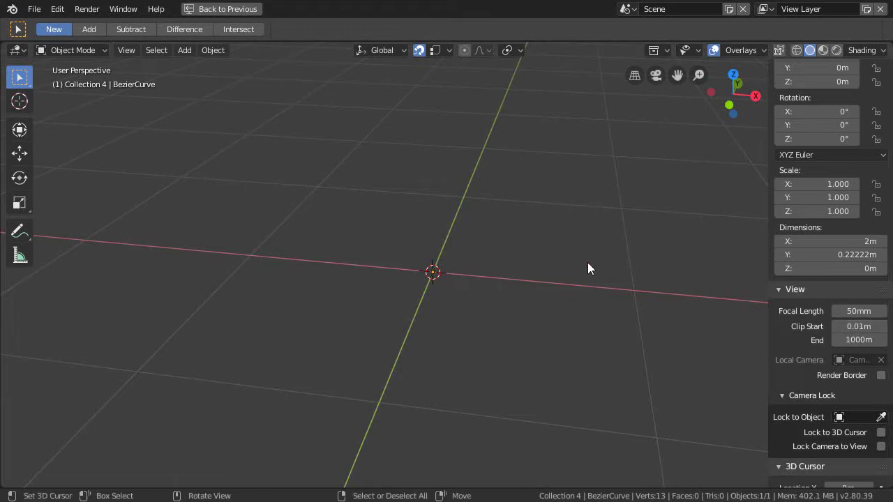
middle_click_drag(526, 316, 478, 320, "shift")
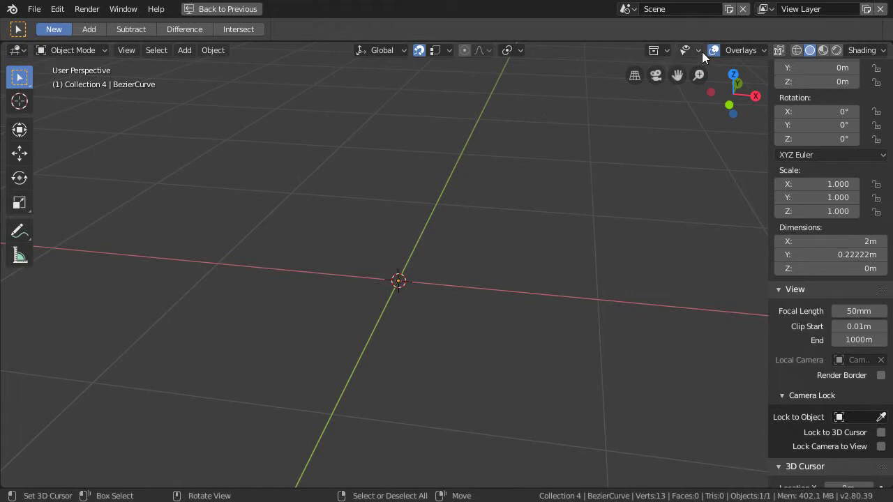
left_click(758, 53)
left_click(743, 50)
Step: Restore the full layout and expand the Viewport Display settings in BezierCurve's object properties
key("ctrl+space")
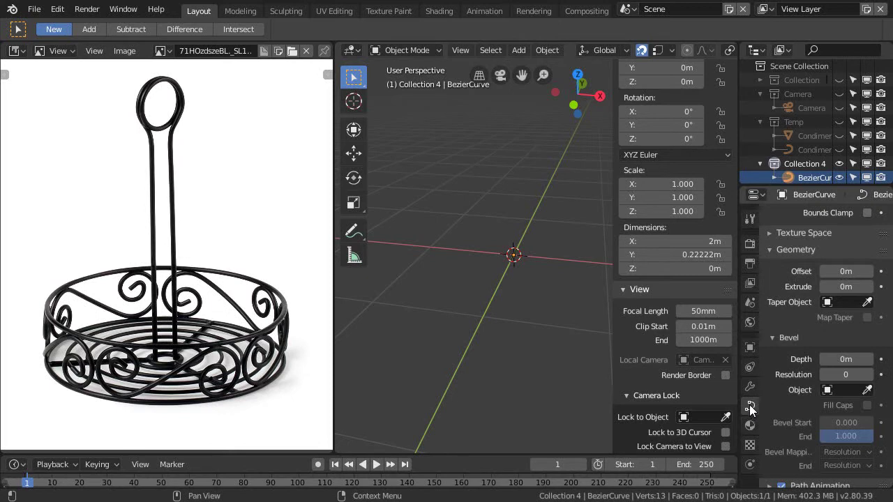
left_click(750, 348)
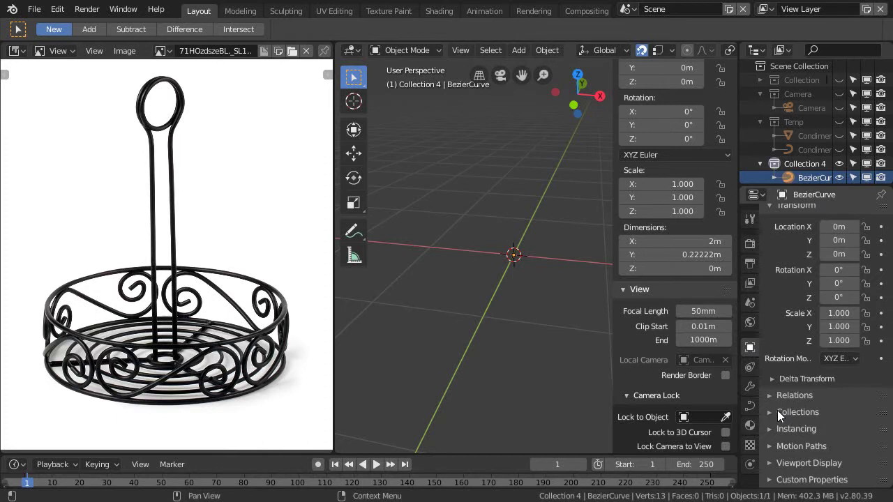
left_click(787, 396)
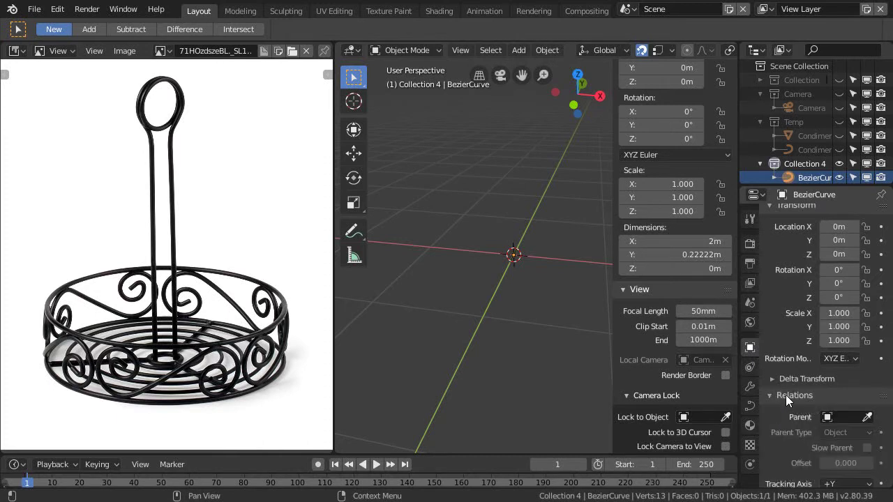
scroll(786, 395, "down", 4)
left_click(780, 275)
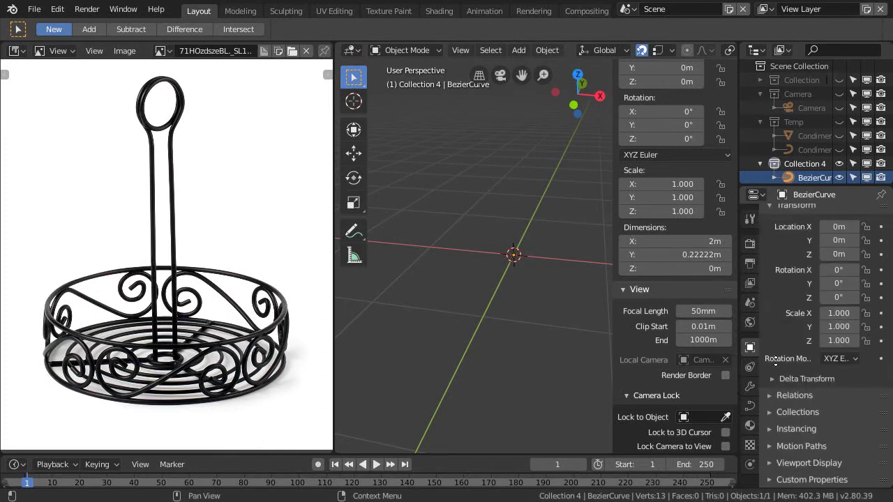
left_click(794, 463)
scroll(802, 391, "down", 5)
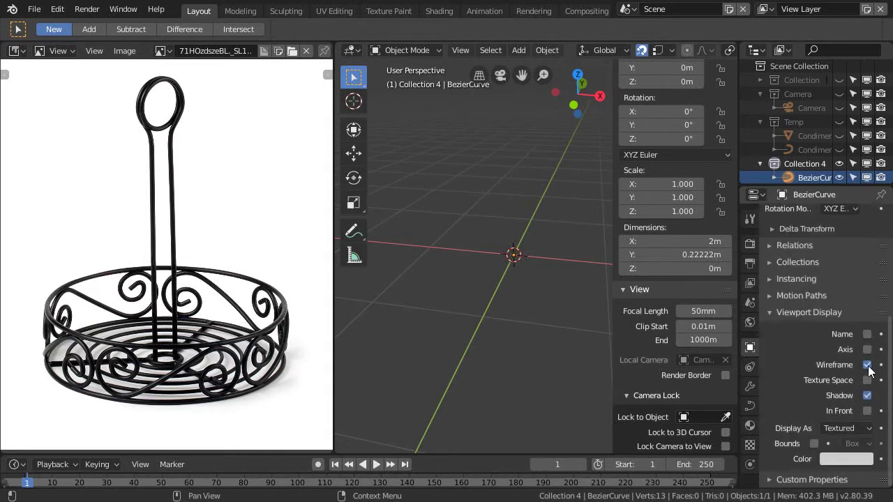
Step: Try the curve's Name, Axis, Texture Space and In Front display options, then turn them and Wireframe off
left_click(867, 334)
left_click(868, 350)
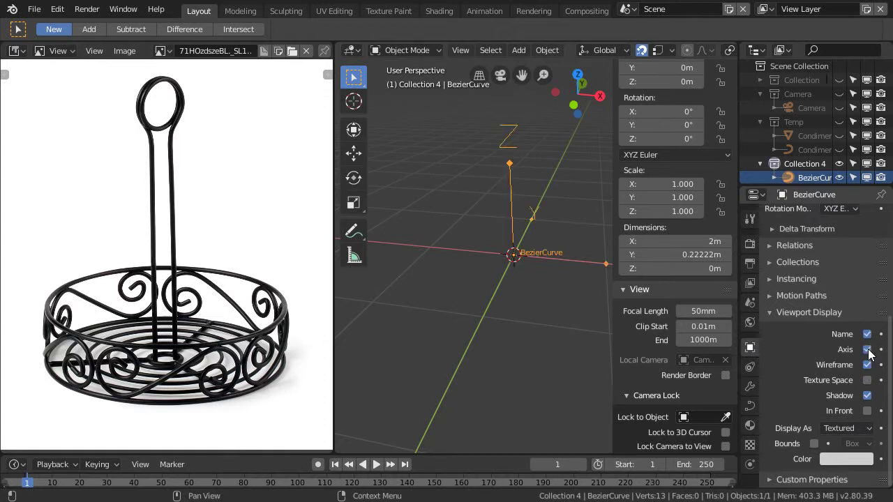
left_click(868, 382)
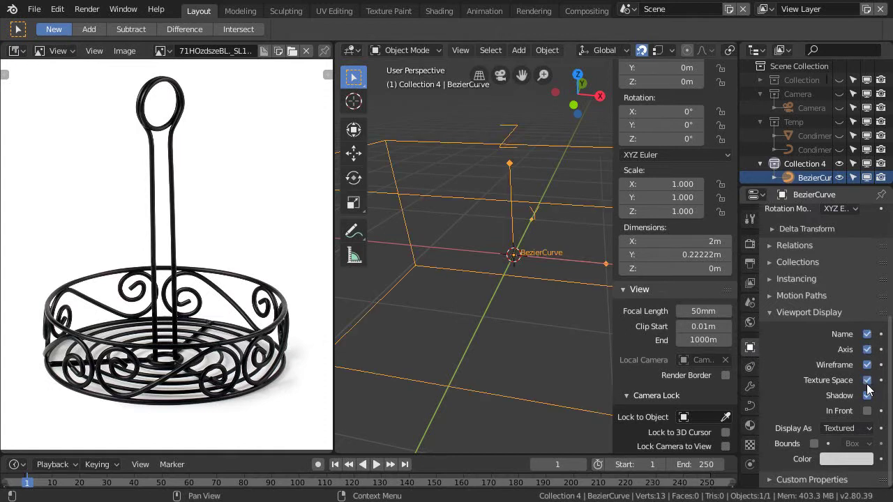
left_click(868, 412)
left_click_drag(869, 382, 868, 335)
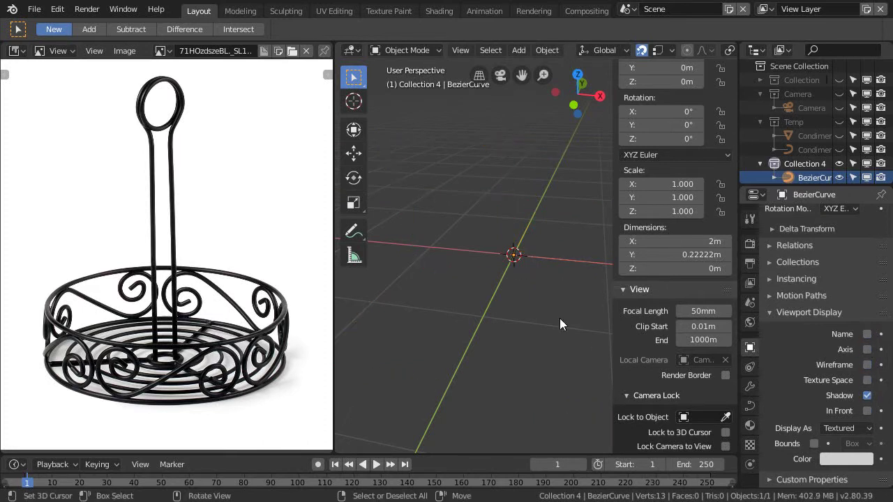
Step: Check the curve in the maximized viewport, restore the layout and collapse the object's Viewport Display settings
middle_click_drag(517, 298, 508, 279)
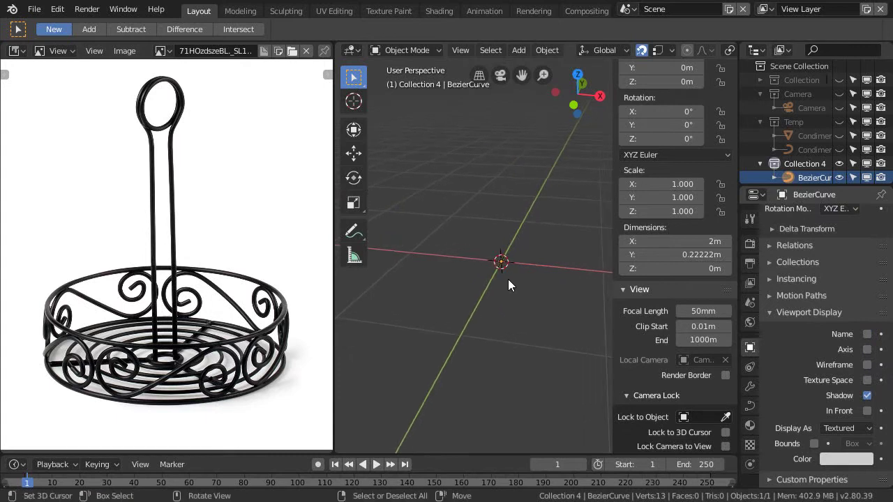
key("ctrl+space")
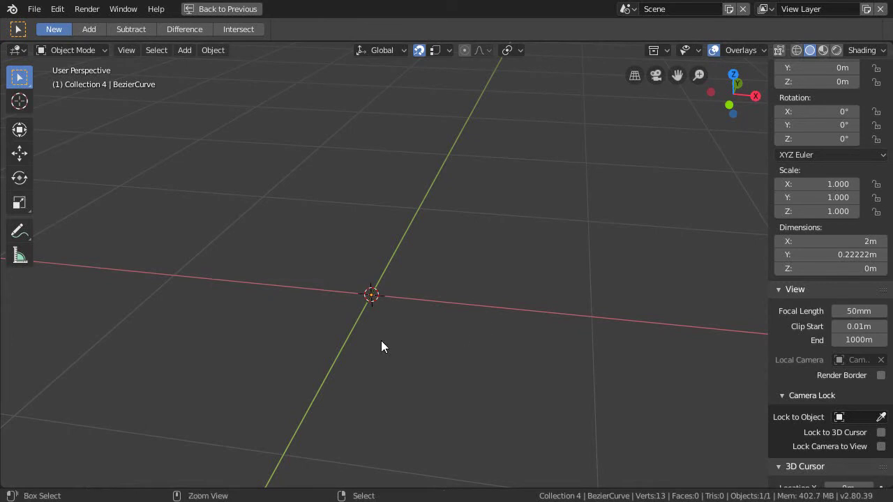
key("ctrl+space")
scroll(815, 307, "up", 3)
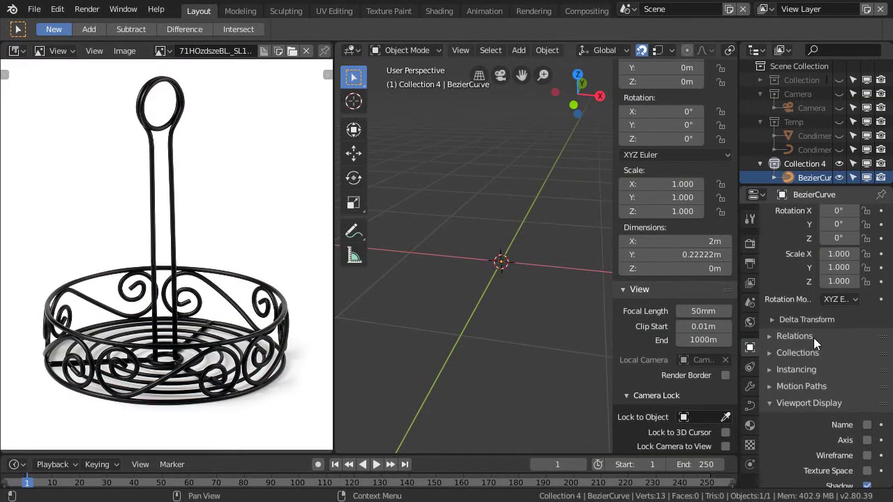
scroll(802, 352, "down", 1)
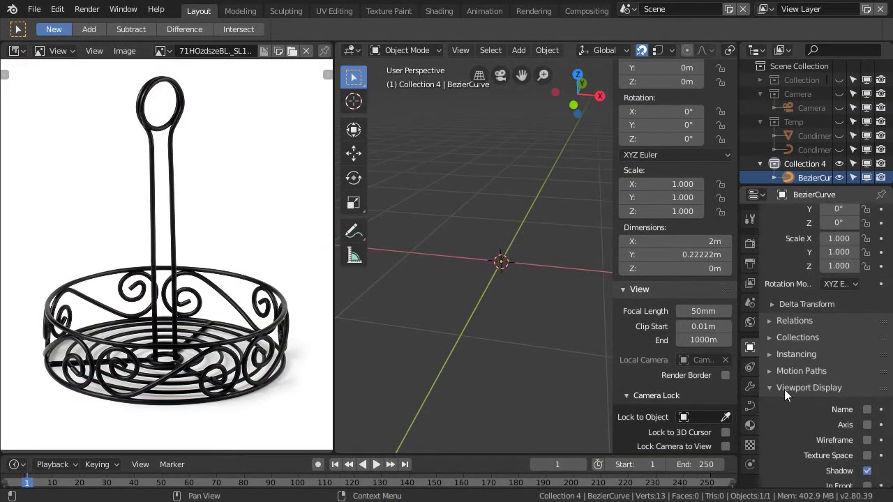
left_click(784, 389)
scroll(820, 300, "up", 2)
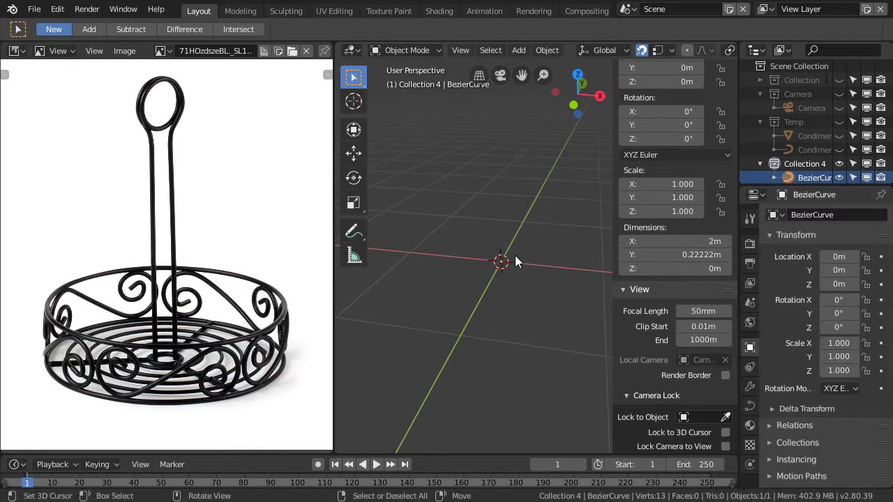
Step: Examine the sidebar's view and 3D cursor settings and the viewport overlay options for what hides the curve
middle_click_drag(825, 333, 825, 335)
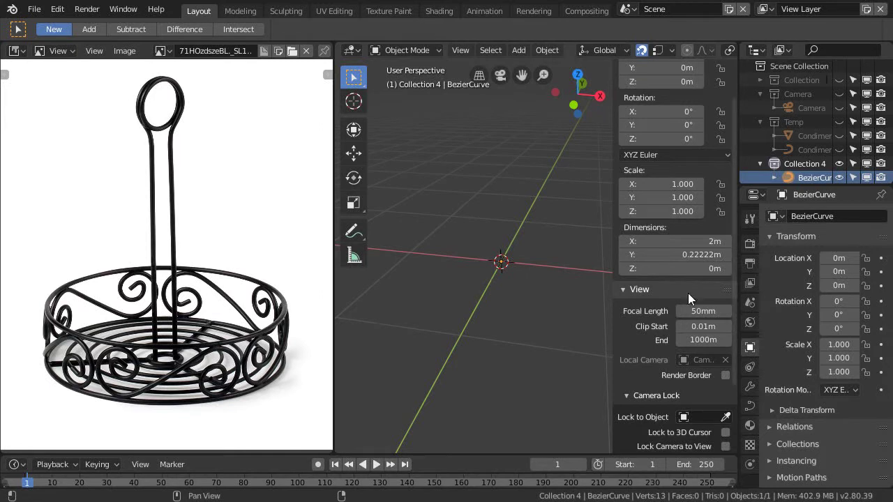
scroll(690, 293, "down", 4)
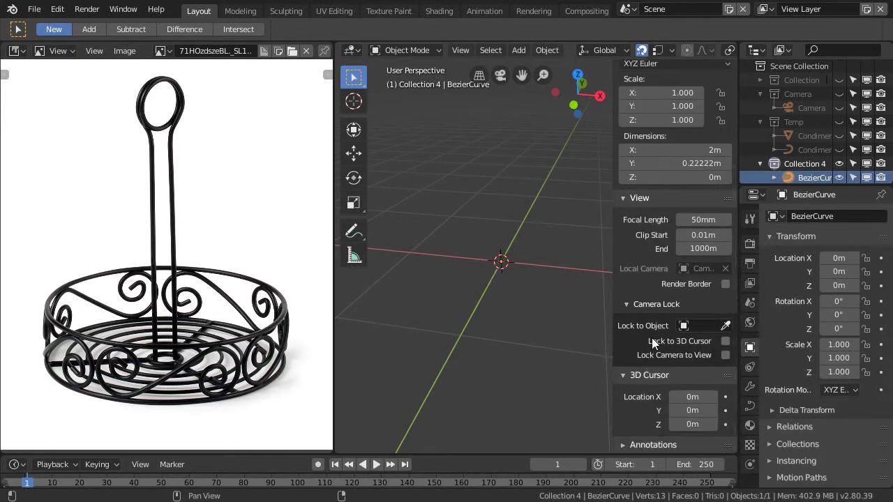
scroll(658, 266, "up", 4)
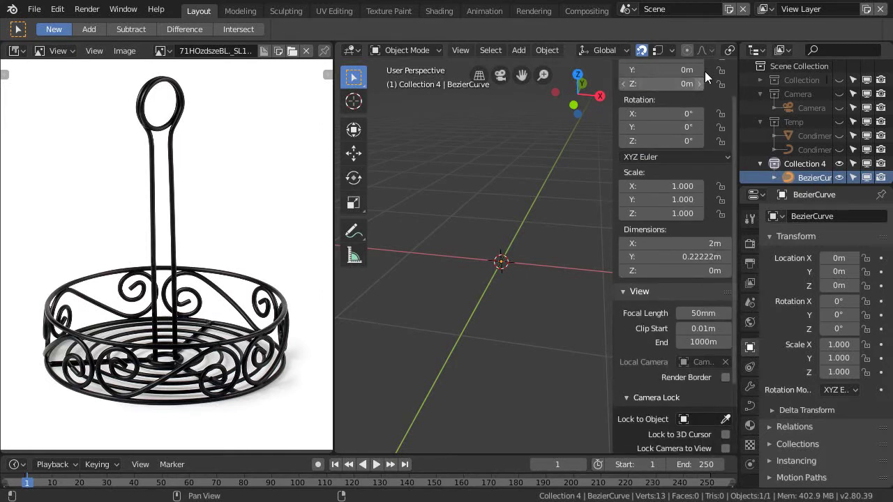
scroll(655, 55, "down", 5)
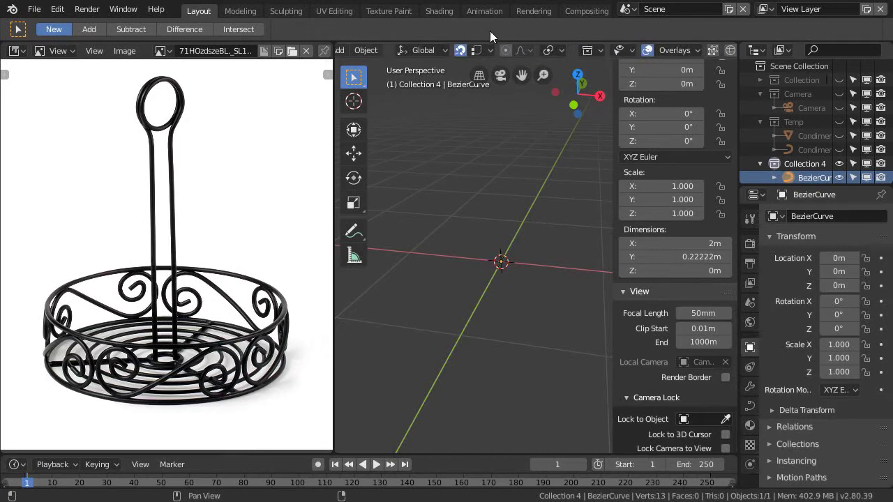
scroll(571, 50, "down", 3)
left_click(602, 51)
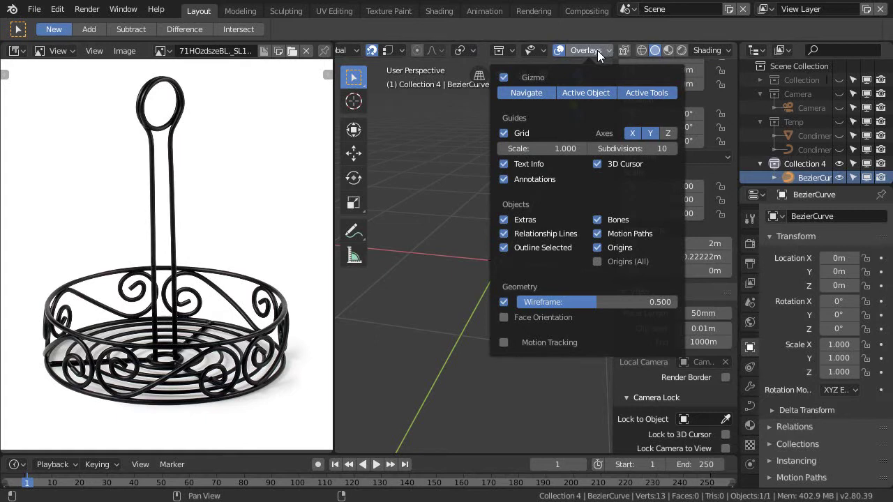
Step: Try the Cavity option in the viewport shading settings and turn it off again
left_click(708, 50)
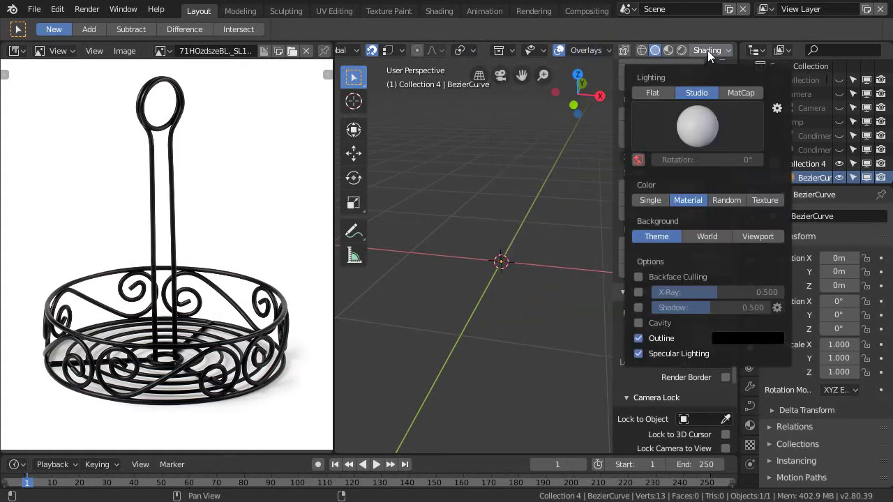
left_click(638, 324)
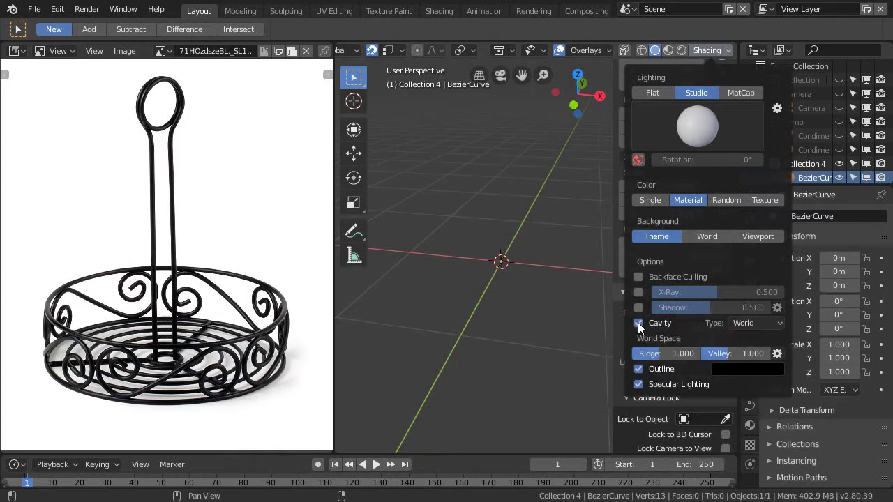
left_click(638, 323)
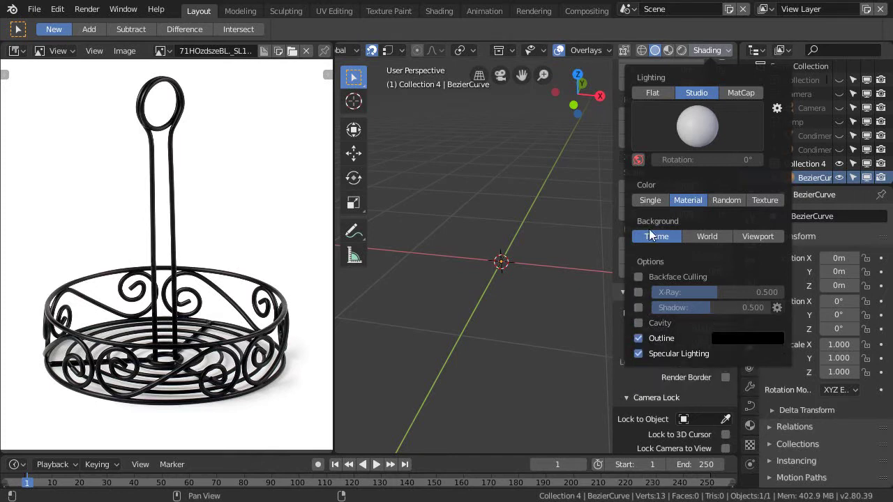
Step: Switch the viewport to Wireframe shading and enter Edit Mode on BezierCurve with the viewport maximized
left_click(640, 50)
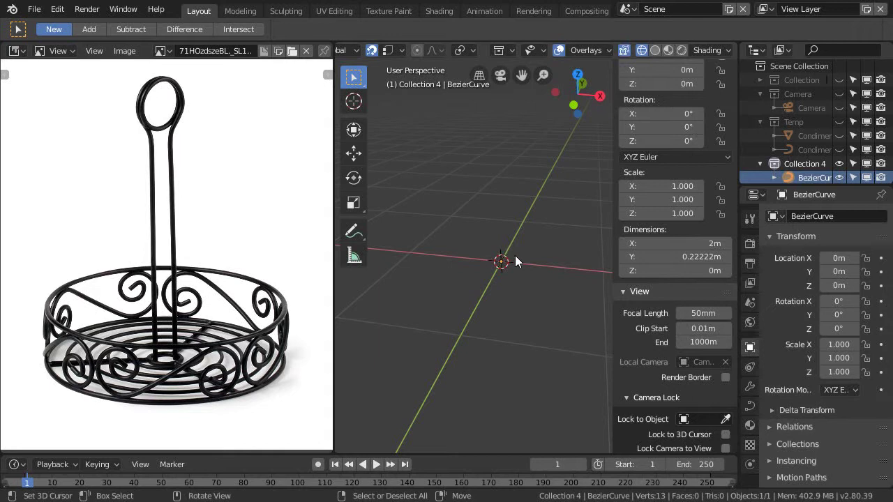
key("z")
left_click(403, 256)
mouse_move(505, 296)
middle_mouse_down("ctrl")
mouse_move(507, 276)
mouse_move(499, 290)
middle_mouse_up("ctrl")
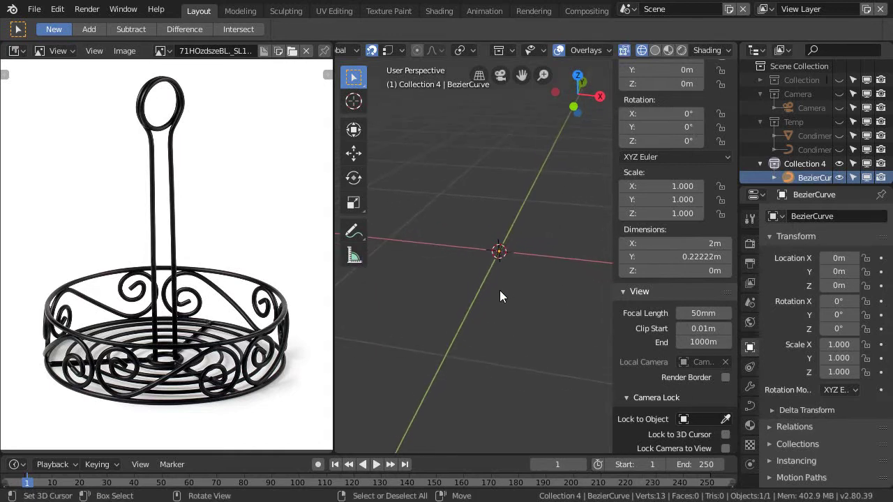
key("Tab")
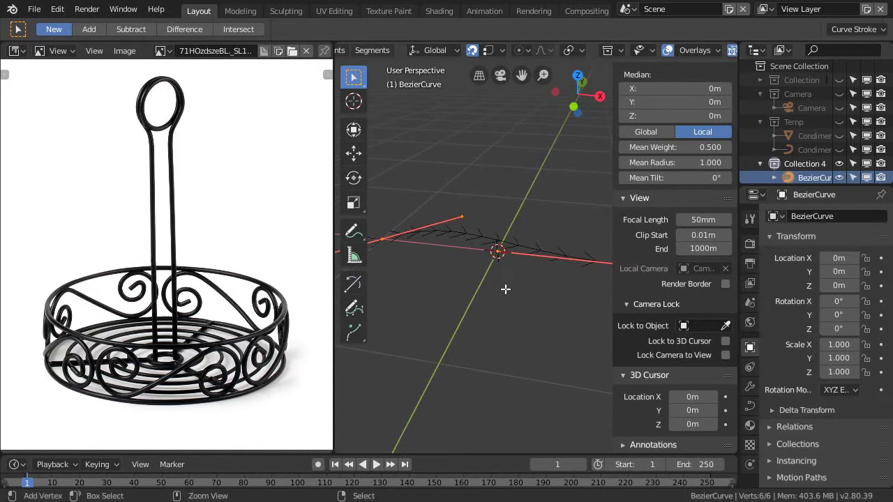
key("ctrl+space")
middle_click_drag(516, 250, 487, 336, "ctrl")
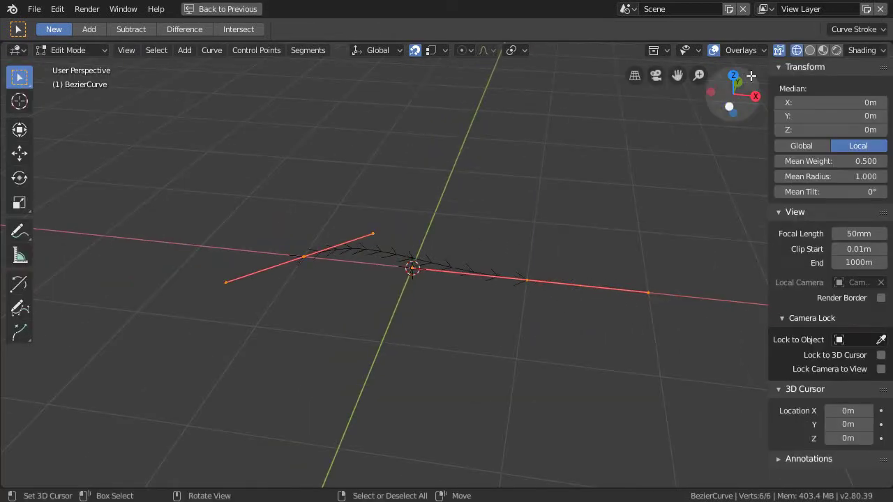
Step: Toggle the curve Handles overlay off and back on, then increase the displayed length of the curve normals
left_click(749, 50)
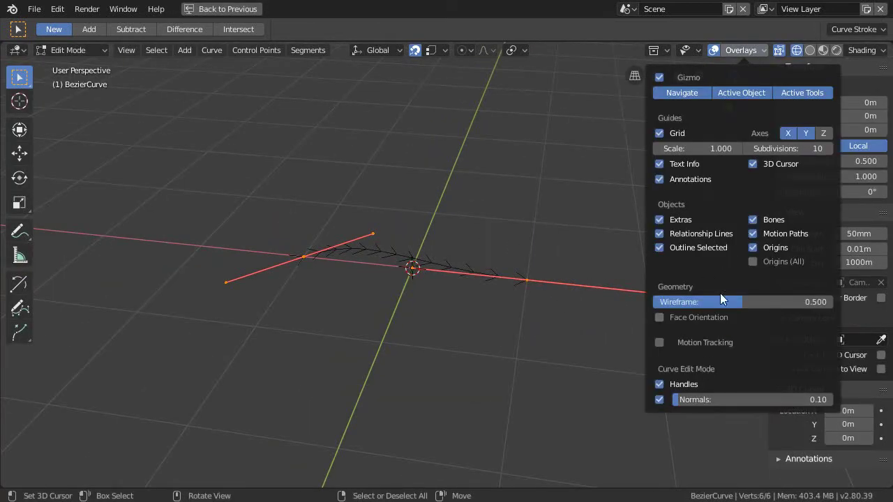
left_click(660, 384)
left_click(660, 384)
left_click_drag(666, 399, 687, 400)
middle_click_drag(429, 236, 438, 320)
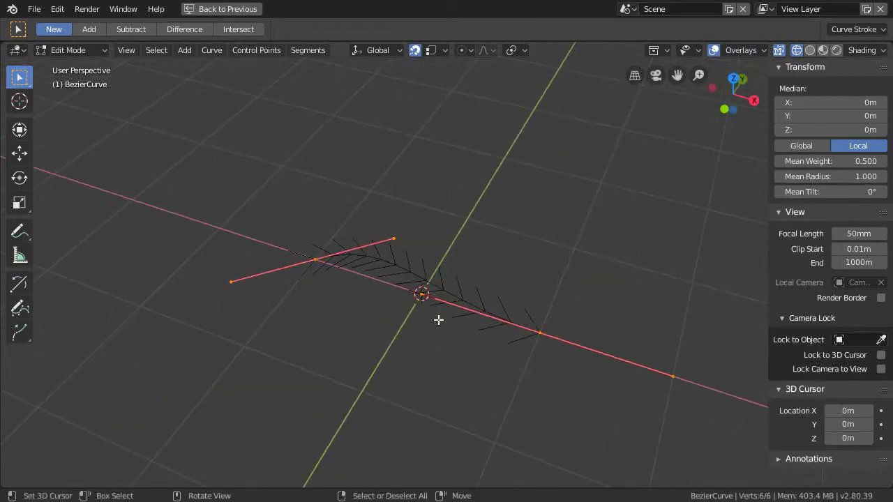
Step: Save the file and examine the Curve Stroke settings, including the available curve types
middle_click_drag(503, 240, 450, 200)
key("ctrl+s")
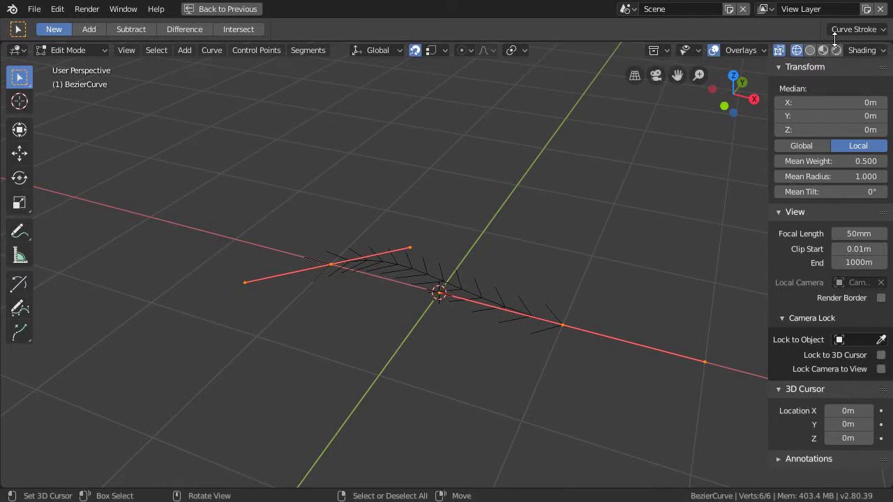
left_click(865, 29)
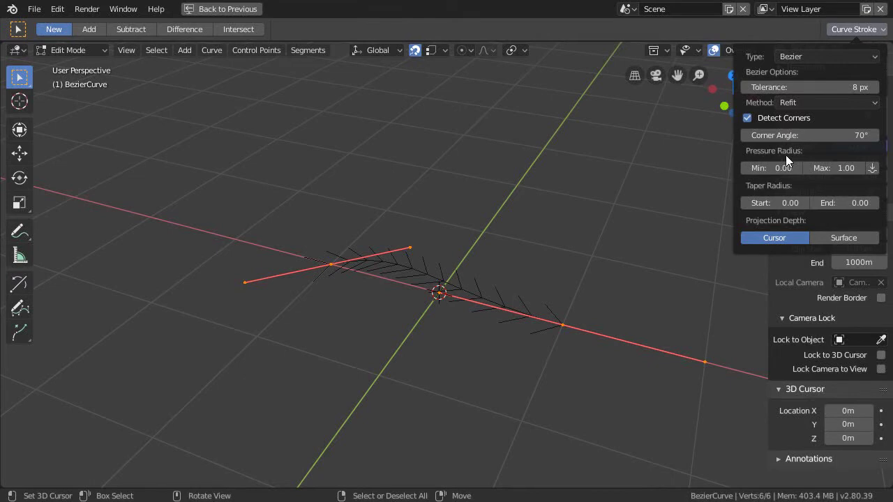
left_click(829, 55)
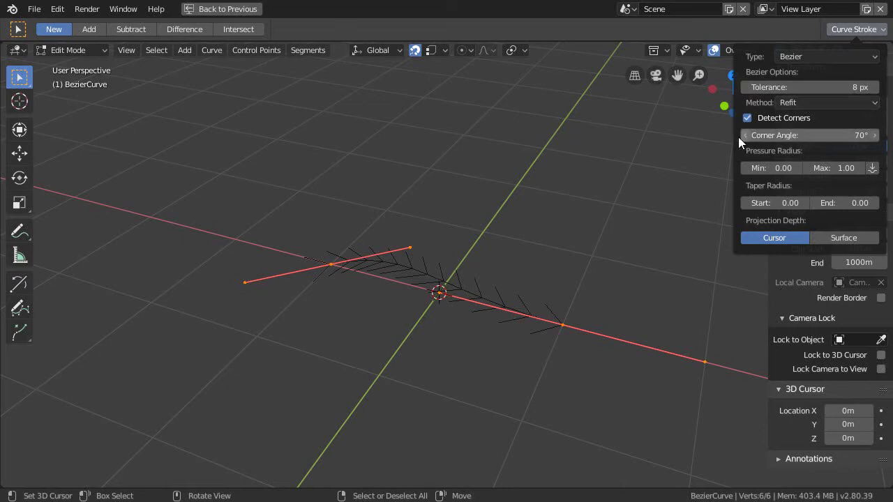
left_click(856, 30)
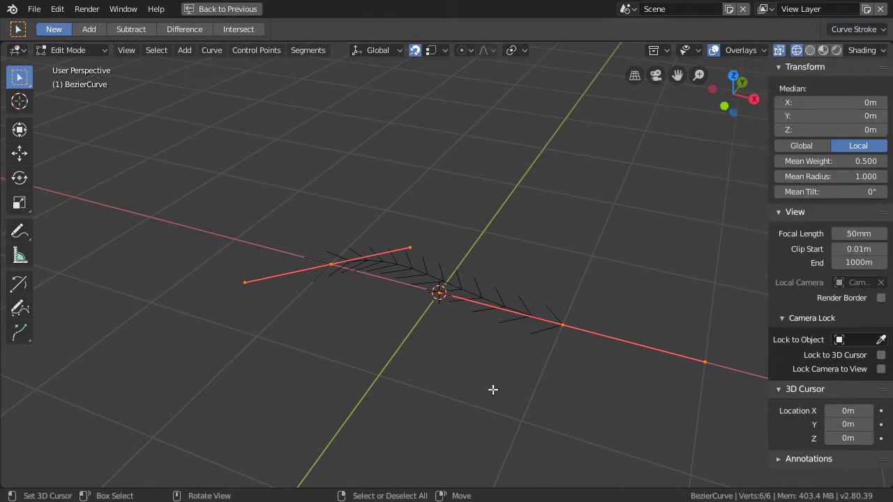
Step: Return to Object Mode, delete the BezierCurve object, and restore the multi-editor layout
key("Tab")
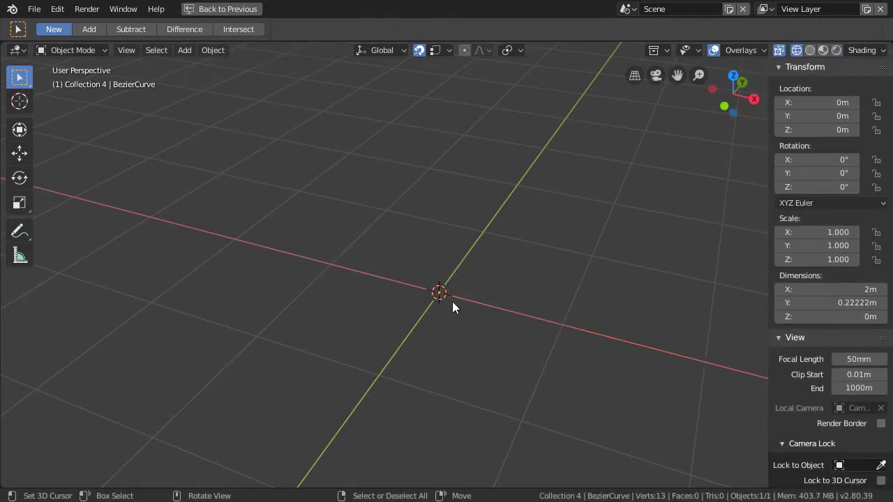
middle_click_drag(429, 269, 442, 323, "ctrl")
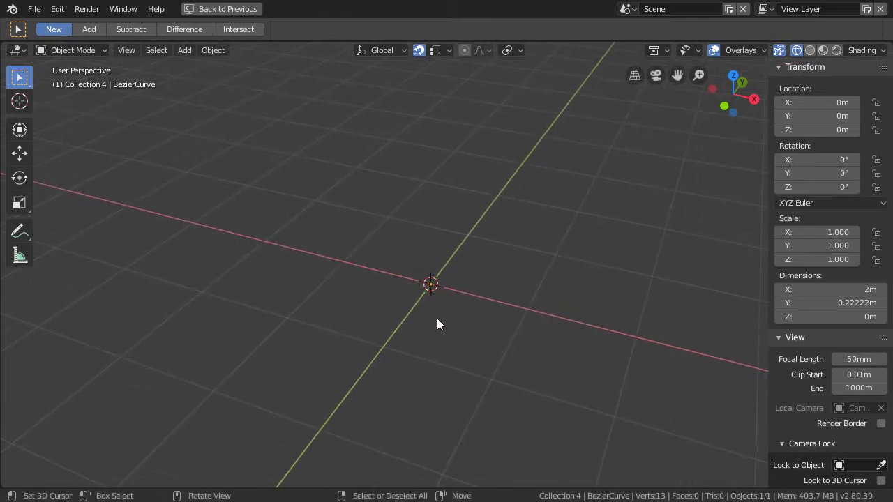
key("x")
left_click(435, 321)
middle_click_drag(443, 308, 537, 309)
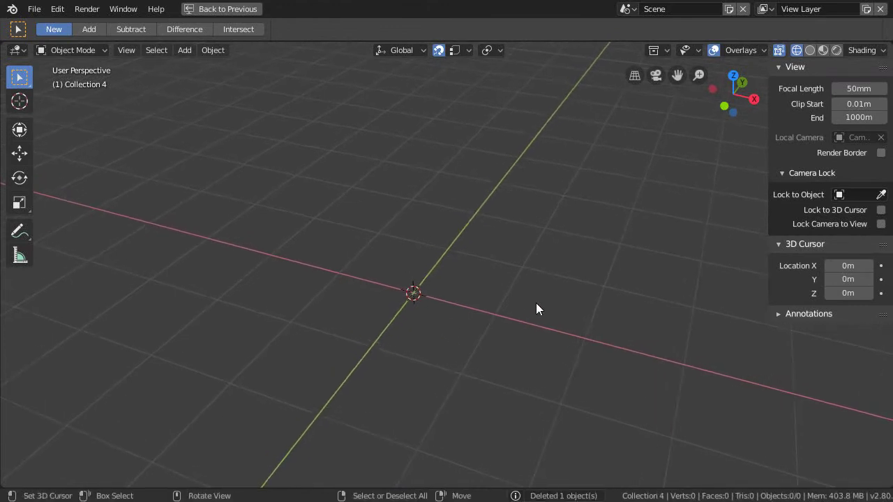
key("ctrl+space")
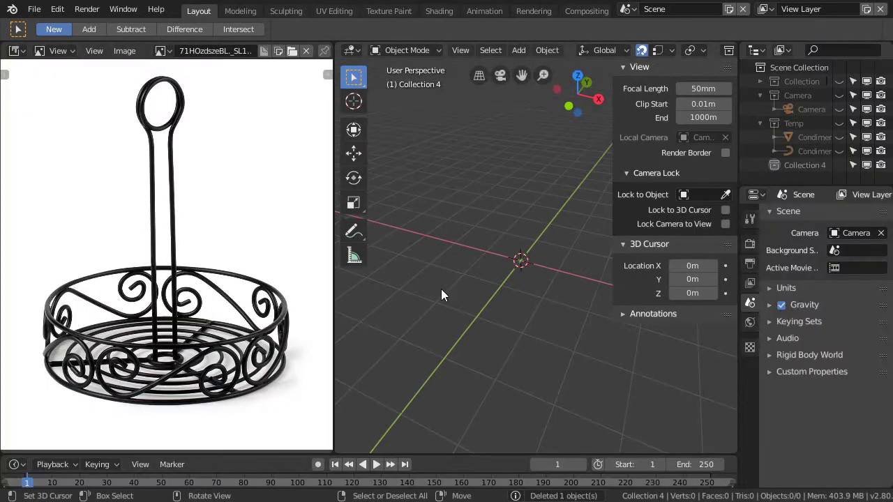
Step: Maximize the outliner and delete the empty Collection 4
left_click(802, 165)
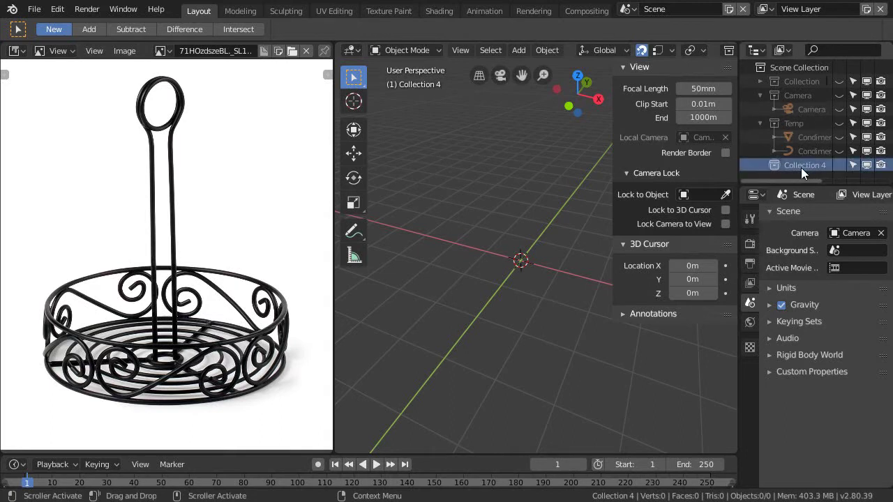
key("ctrl+space")
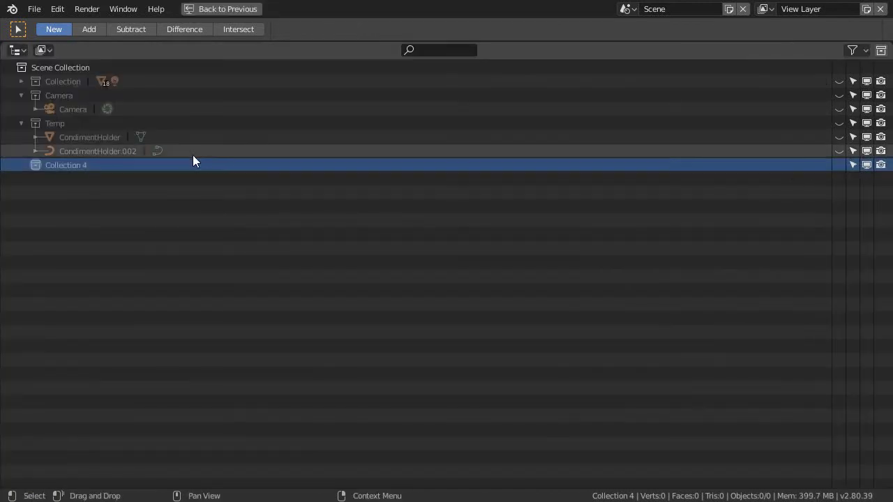
right_click(60, 166)
left_click(53, 191)
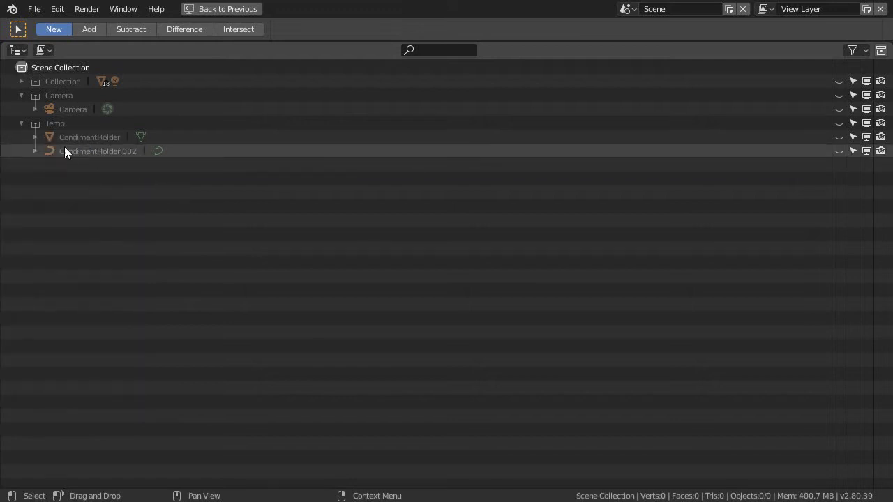
Step: Select the CondimentHolder.002 curve in the Temp collection and restore the outliner to its normal size
left_click(57, 125)
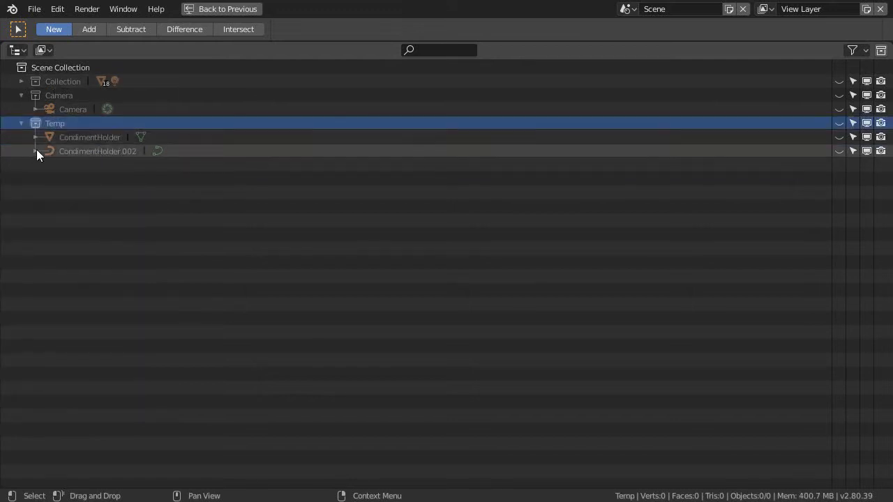
left_click(84, 152)
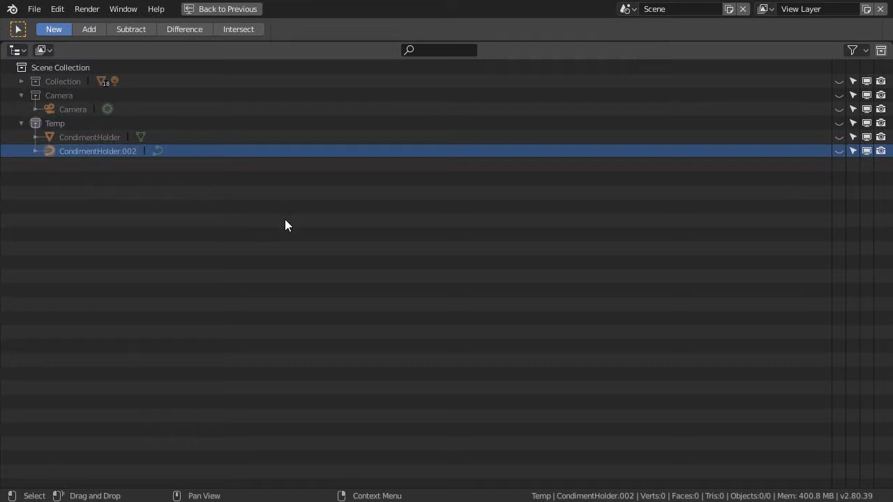
right_click(92, 151)
left_click(70, 149)
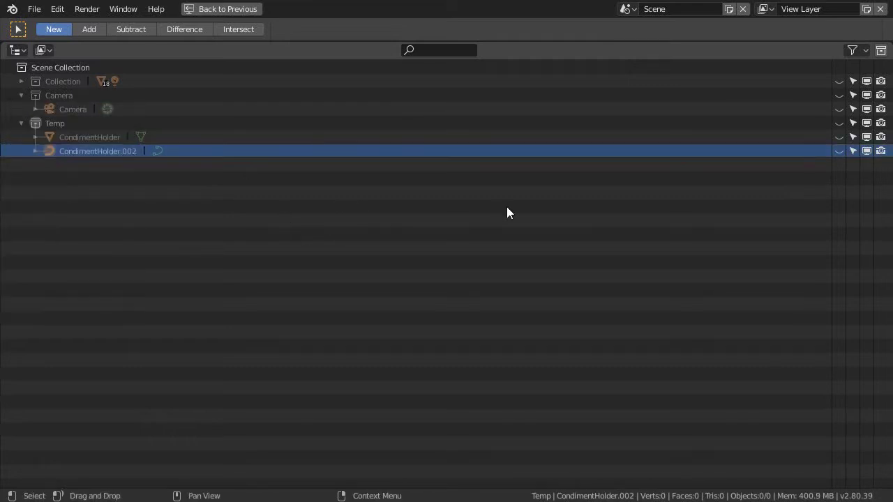
key("ctrl+space")
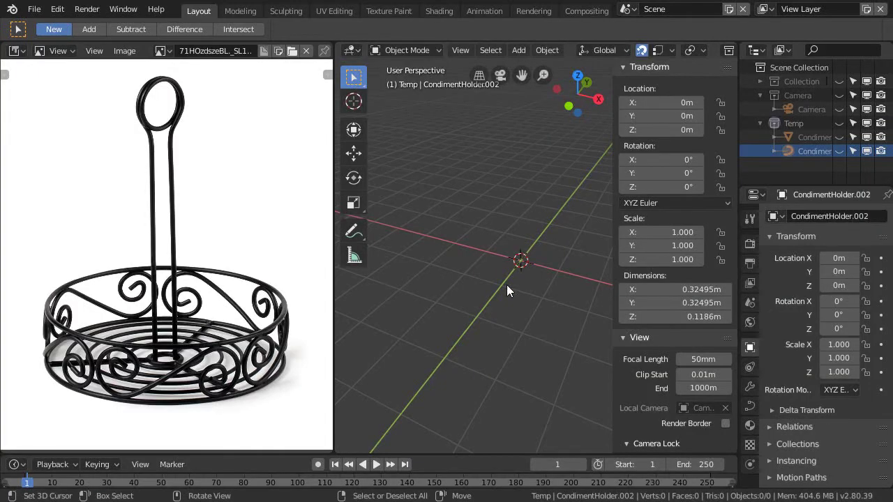
Step: Select CondimentHolder.002 again from the outliner and unhide it in the viewport
key("ctrl+space")
mouse_move(462, 293)
middle_mouse_down()
mouse_move(455, 325)
mouse_move(449, 293)
mouse_move(472, 297)
mouse_move(469, 280)
middle_mouse_up()
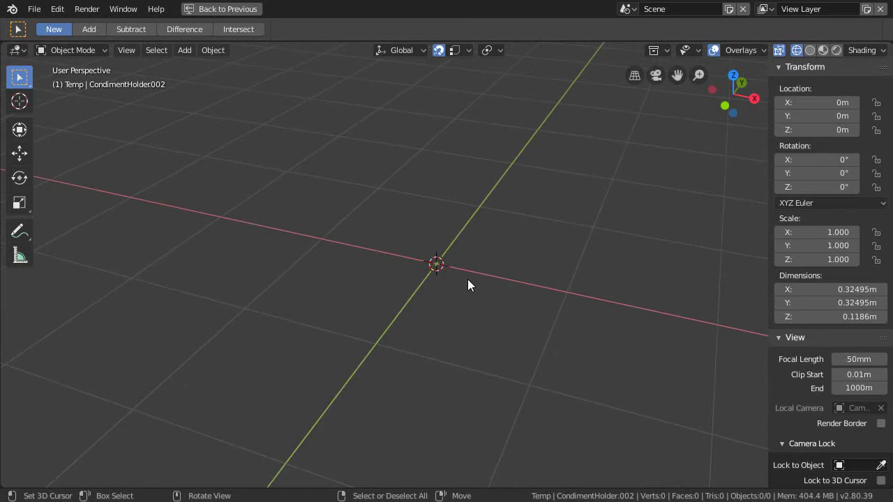
middle_click_drag(465, 313, 600, 209, "ctrl")
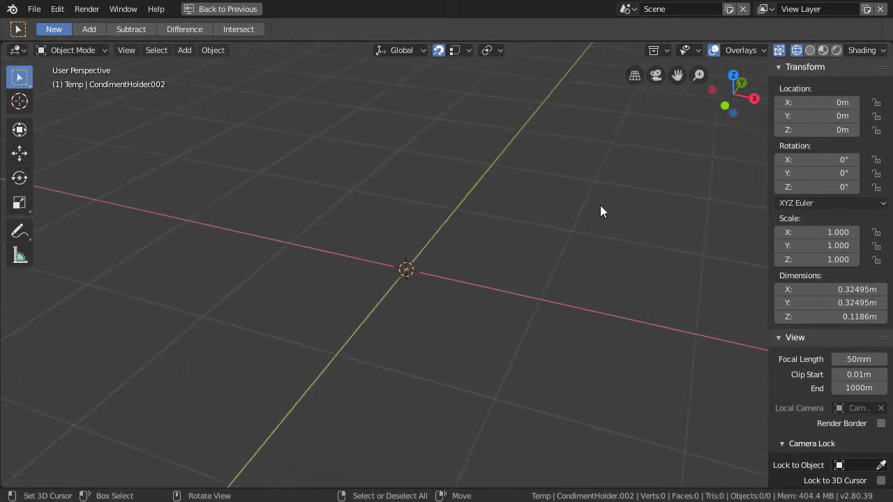
key("ctrl+space")
right_click(790, 152)
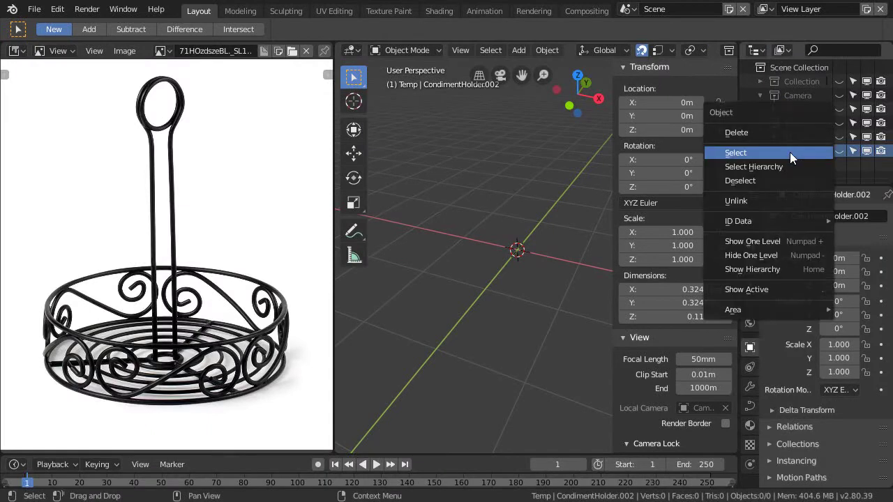
left_click(764, 153)
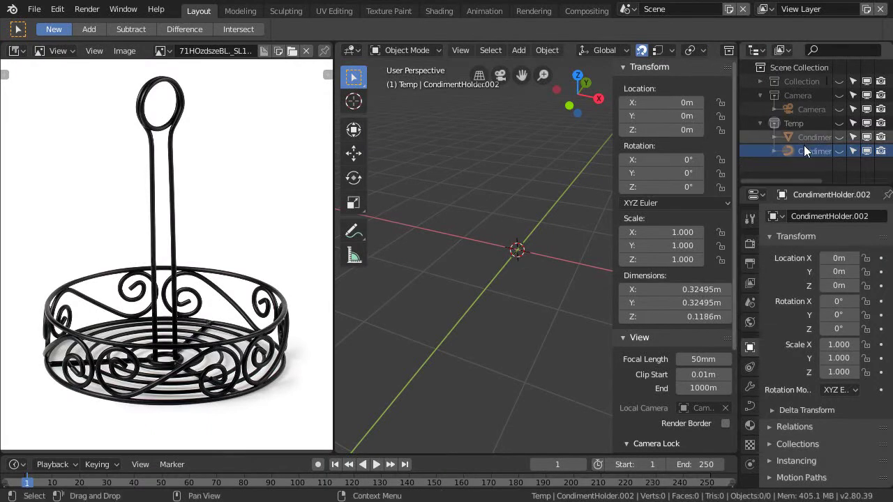
left_click(840, 151)
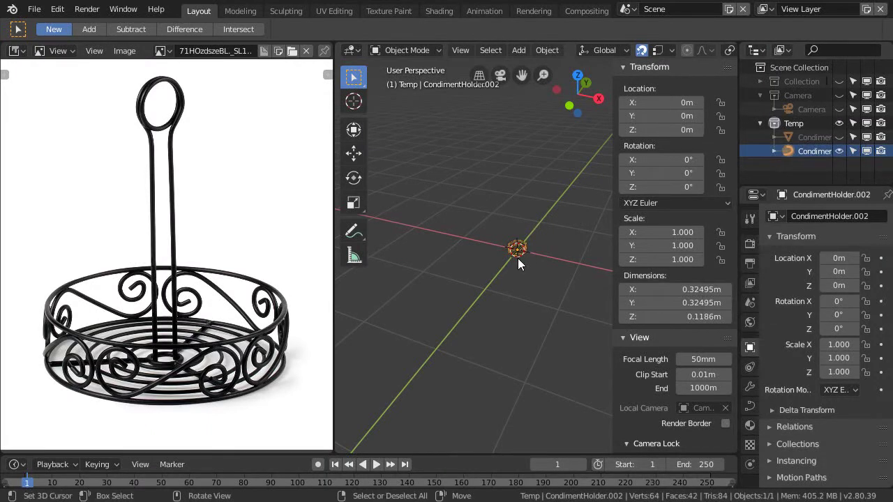
Step: Inspect the condiment holder rings up close and widen the 3D viewport by narrowing the reference image area
scroll(522, 247, "up", 3)
key("ctrl+space")
scroll(453, 283, "up", 1)
middle_click_drag(421, 293, 799, 358)
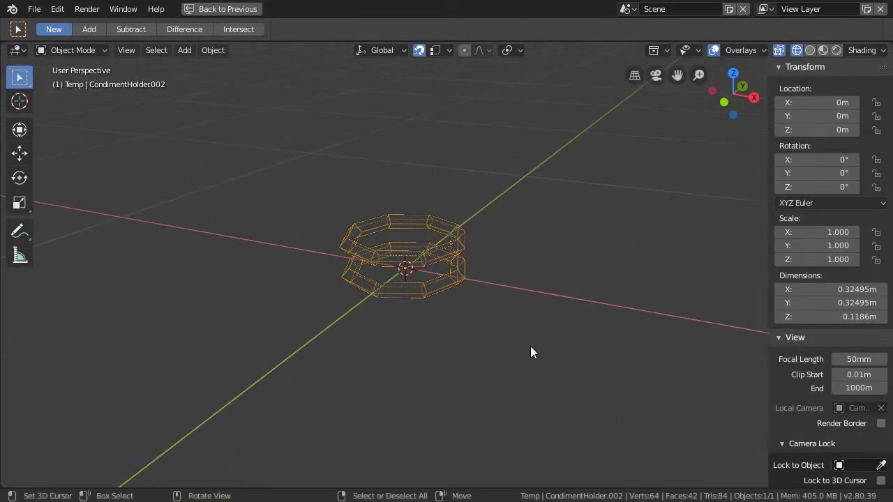
key("ctrl+space")
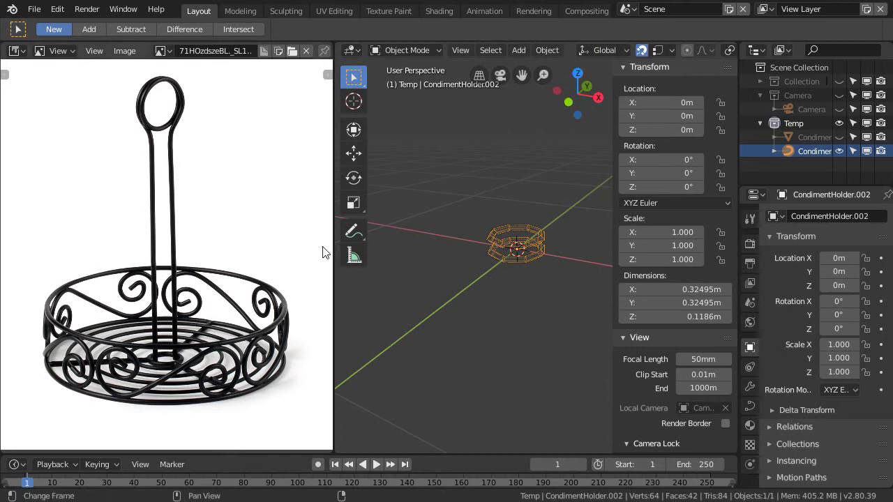
left_click_drag(333, 248, 201, 254)
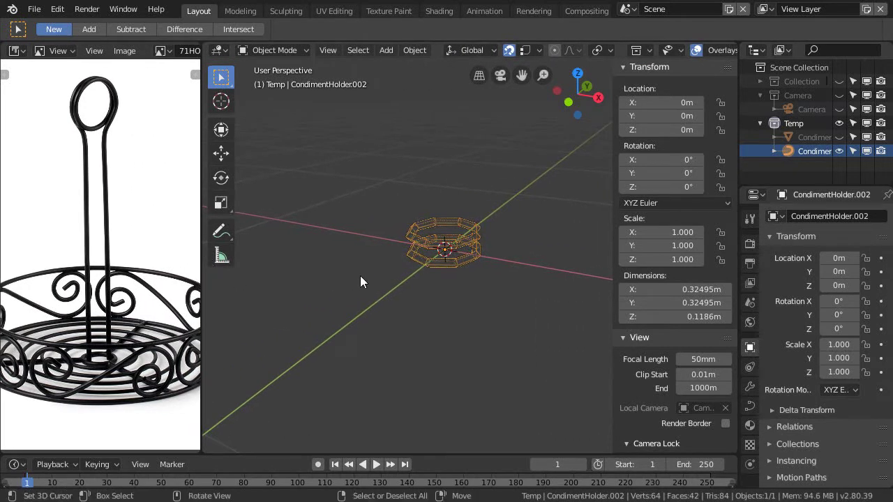
mouse_move(429, 314)
middle_mouse_down("ctrl")
mouse_move(445, 269)
mouse_move(431, 341)
mouse_move(437, 300)
mouse_move(440, 307)
mouse_move(415, 314)
middle_mouse_up("ctrl")
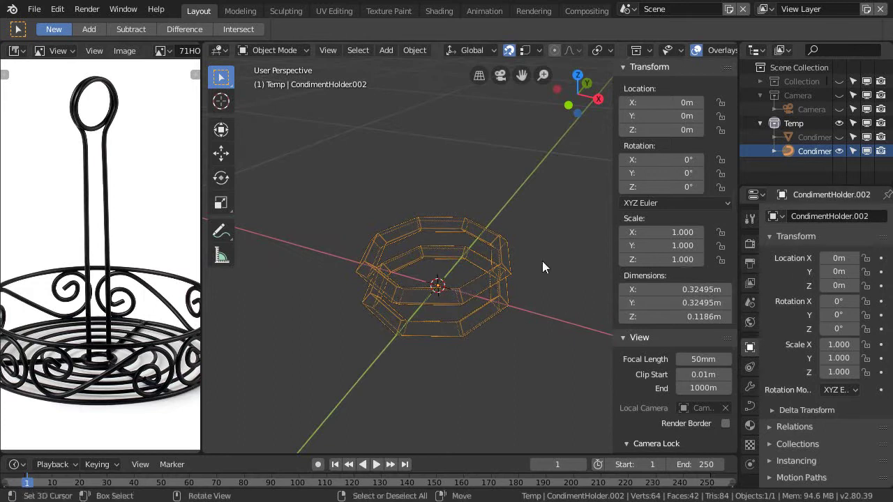
Step: Toggle the editors between maximized and normal size several times
key("ctrl+space")
key("ctrl+space")
key("ctrl+space")
key("ctrl+space")
key("ctrl+space")
key("ctrl+space")
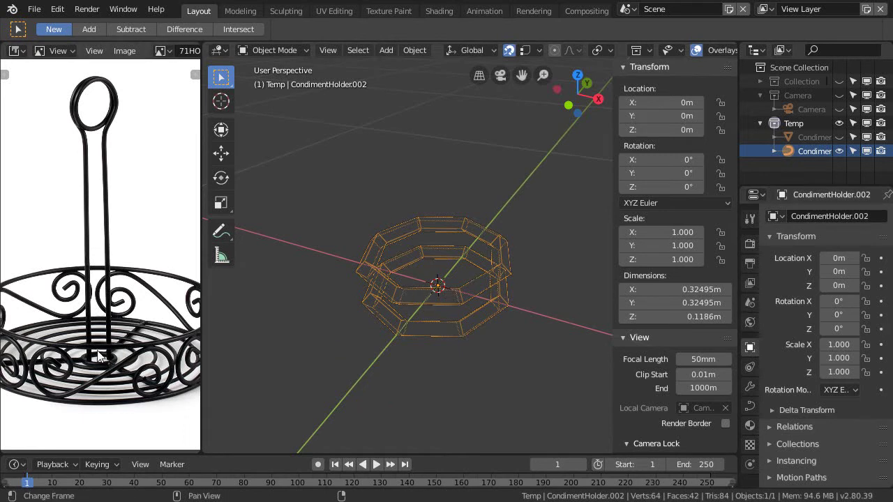
Step: Set the bevel depth of the CondimentHolder.002 curve to 0.006 m
middle_click_drag(455, 303, 481, 293)
scroll(465, 294, "up", 2)
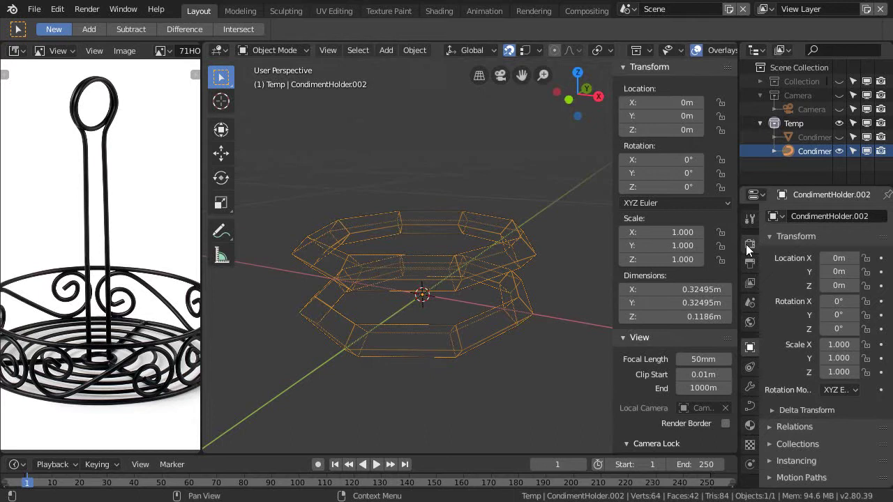
left_click(750, 406)
scroll(806, 314, "down", 5)
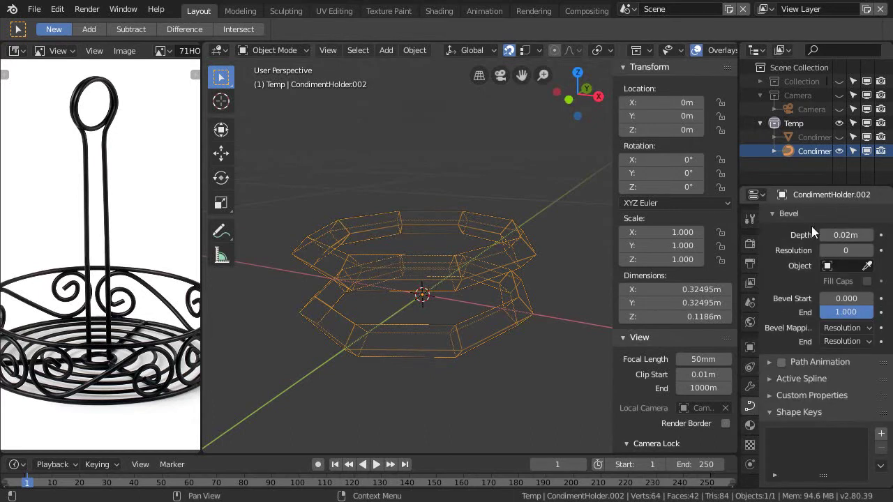
scroll(802, 304, "up", 2)
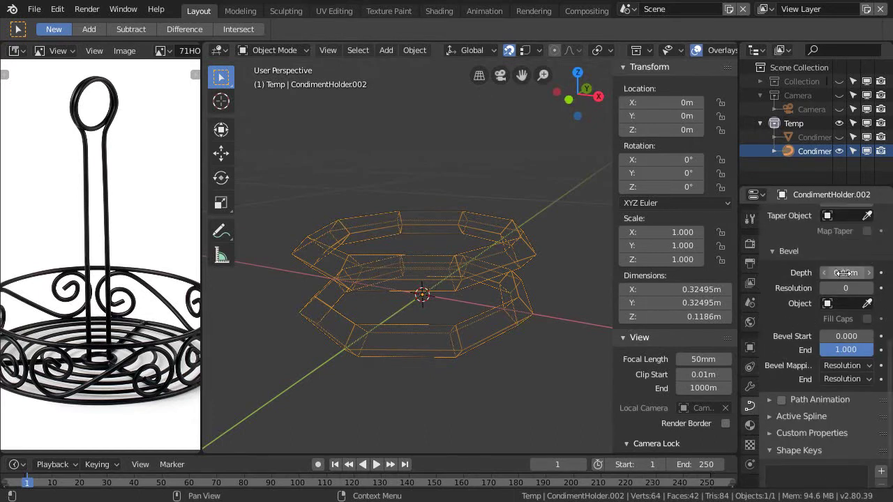
left_click_drag(846, 273, 835, 273)
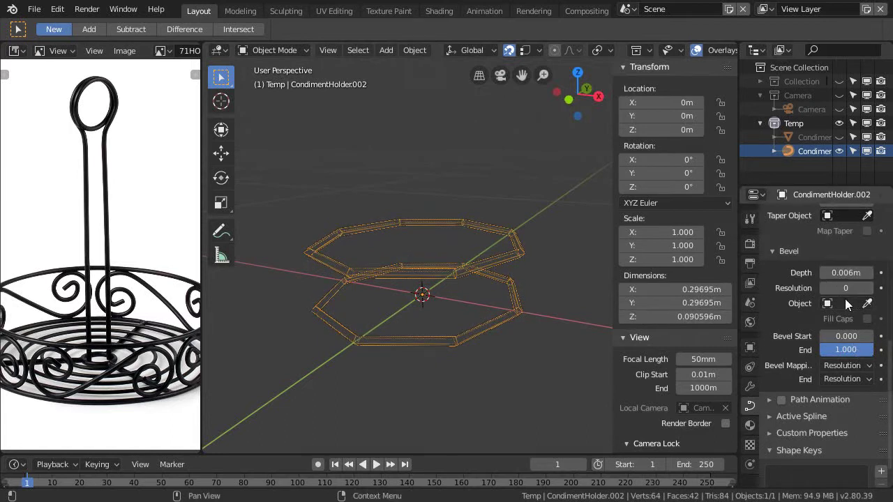
Step: Set the curve's bevel resolution to 2 and inspect the ring corners up close
left_click(870, 288)
left_click(869, 288)
scroll(509, 286, "up", 3)
middle_click_drag(518, 263, 514, 245)
scroll(494, 272, "up", 1)
middle_click_drag(580, 267, 576, 268)
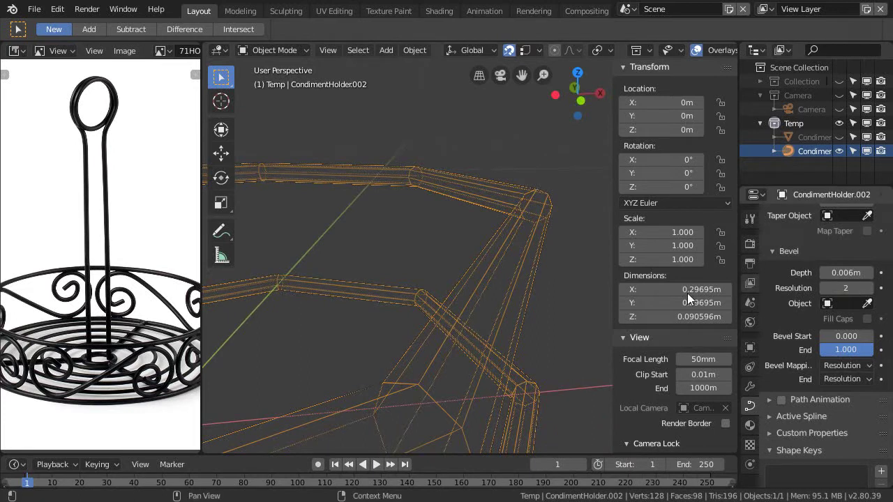
middle_click_drag(517, 259, 487, 240, "ctrl+shift")
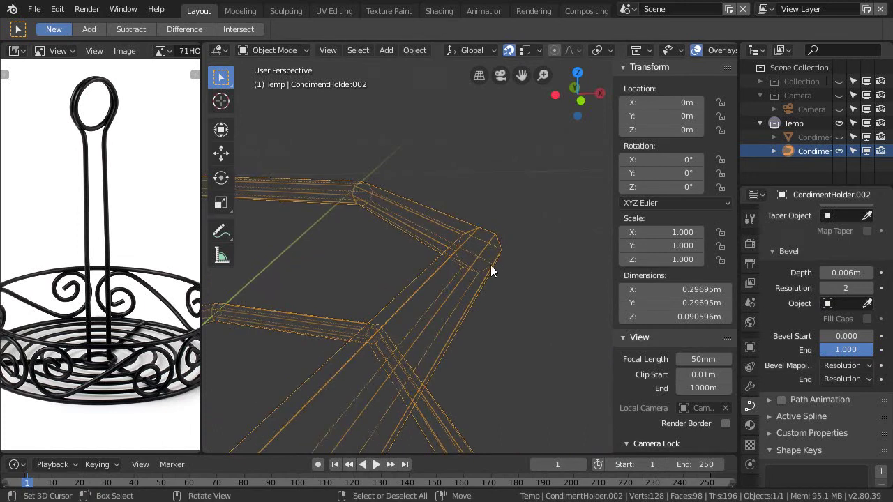
middle_click_drag(464, 238, 443, 346, "ctrl")
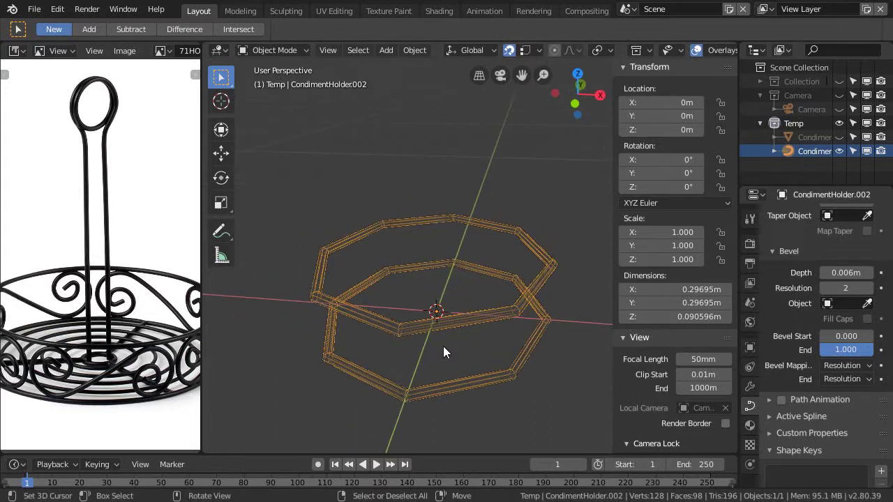
Step: Enter Edit Mode on CondimentHolder.002 and deselect all its control points
key("Tab")
middle_click_drag(439, 259, 507, 364, "ctrl")
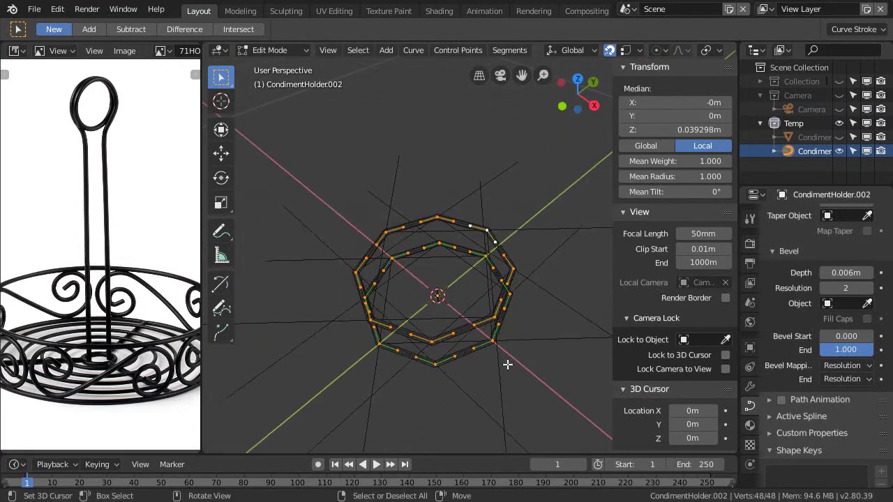
middle_click_drag(501, 329, 490, 355)
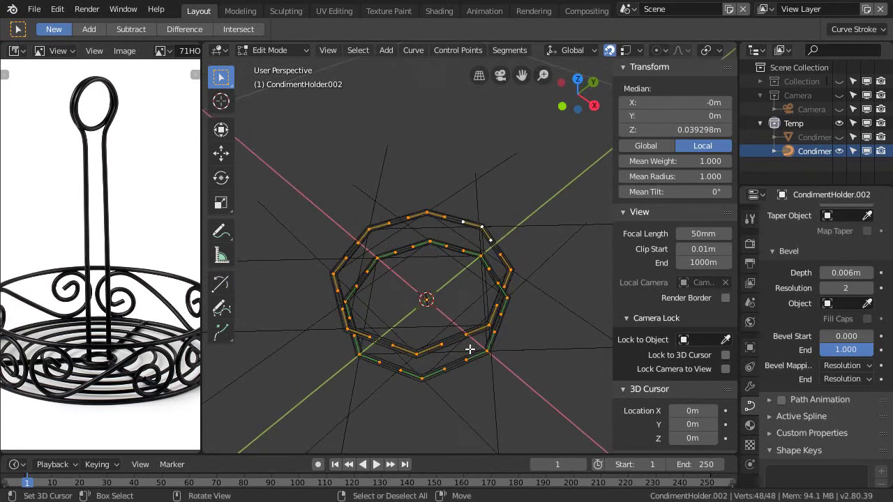
left_click(469, 361)
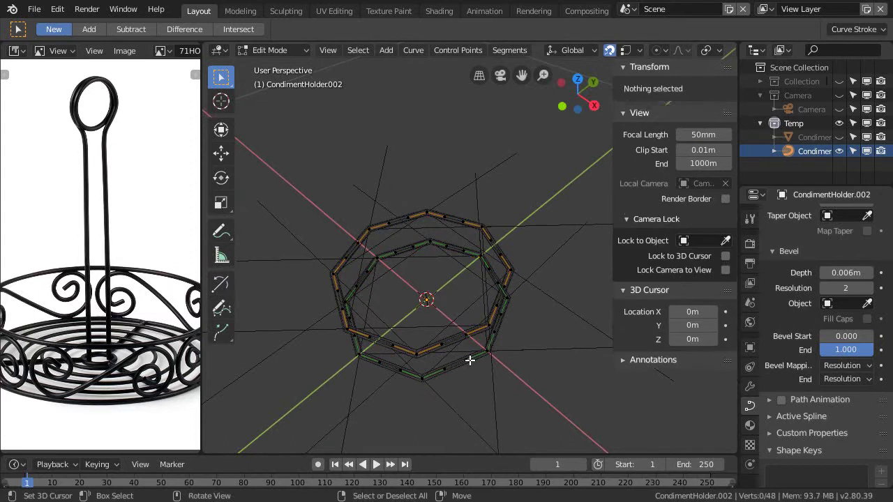
Step: Select all control points of the ring curves and turn off the display of curve normals
key("a")
mouse_move(476, 339)
middle_mouse_down()
mouse_move(467, 342)
mouse_move(471, 328)
middle_mouse_up()
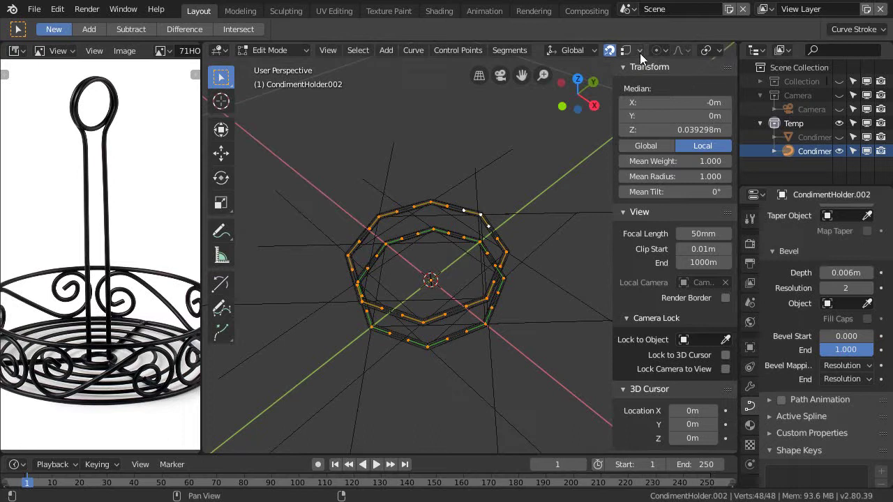
scroll(720, 52, "down", 5)
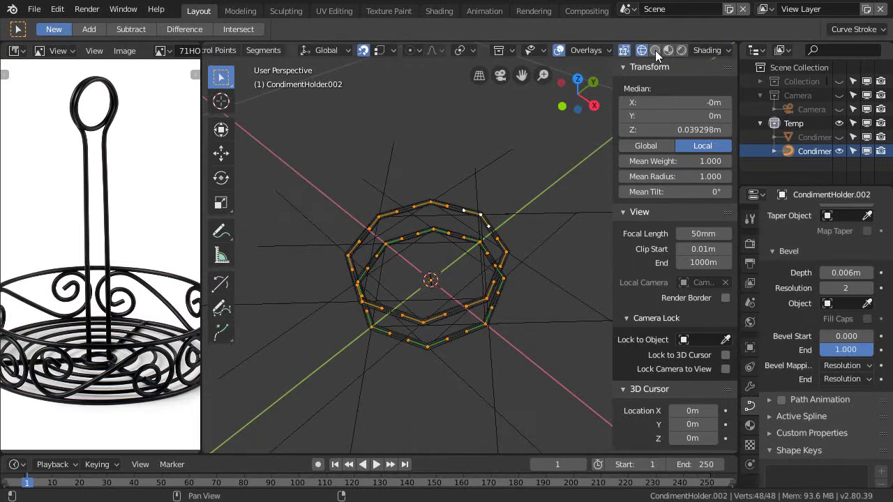
left_click(708, 50)
left_click(597, 51)
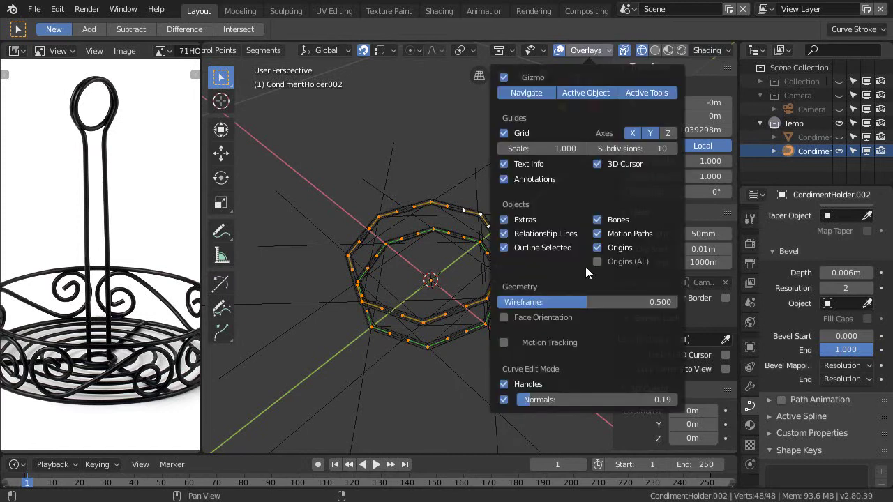
left_click(505, 400)
middle_click_drag(455, 307, 448, 322, "shift")
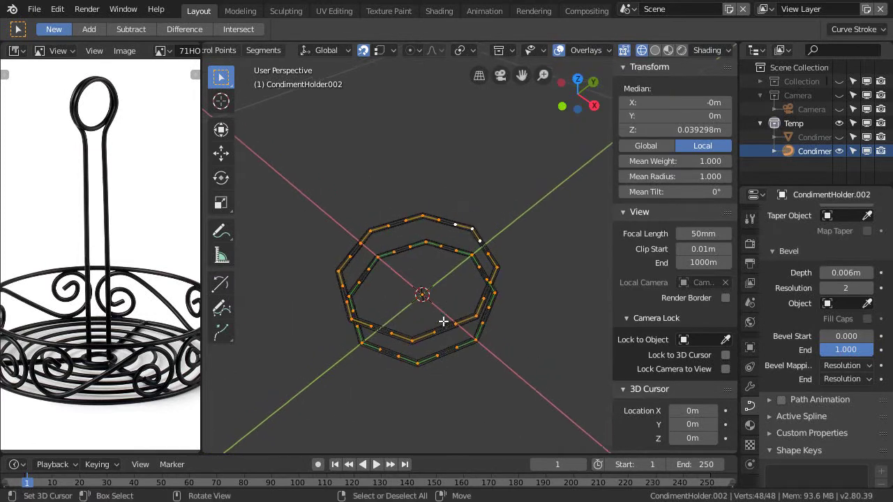
Step: Set the handle type of all selected control points to Aligned and the transform pivot to Individual Origins
key("v")
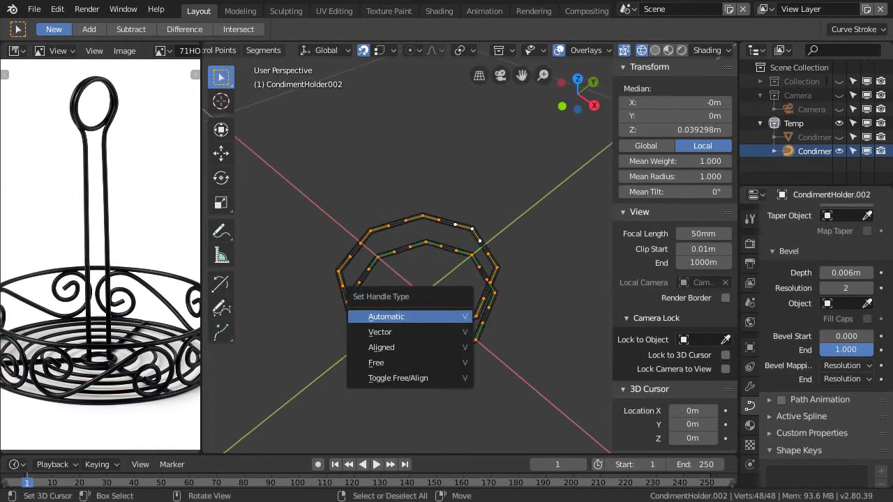
left_click(397, 350)
middle_click_drag(509, 331, 461, 305)
key("KP_7")
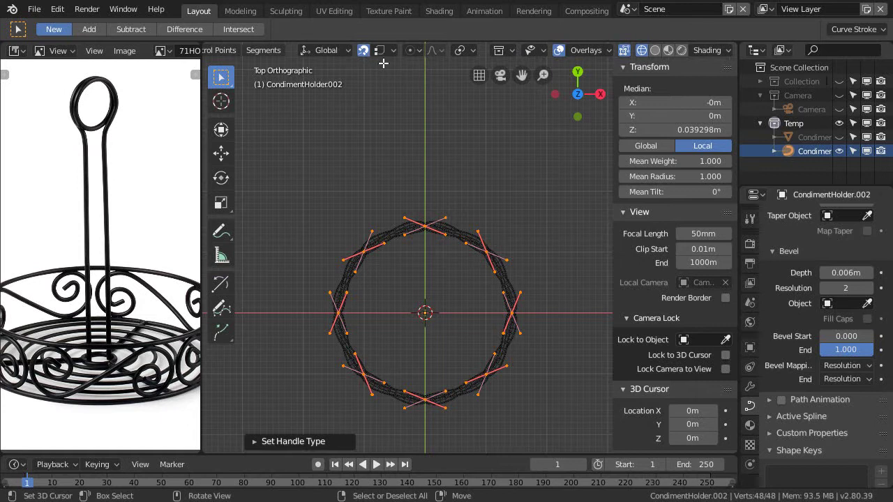
left_click(470, 51)
left_click(467, 120)
key("r")
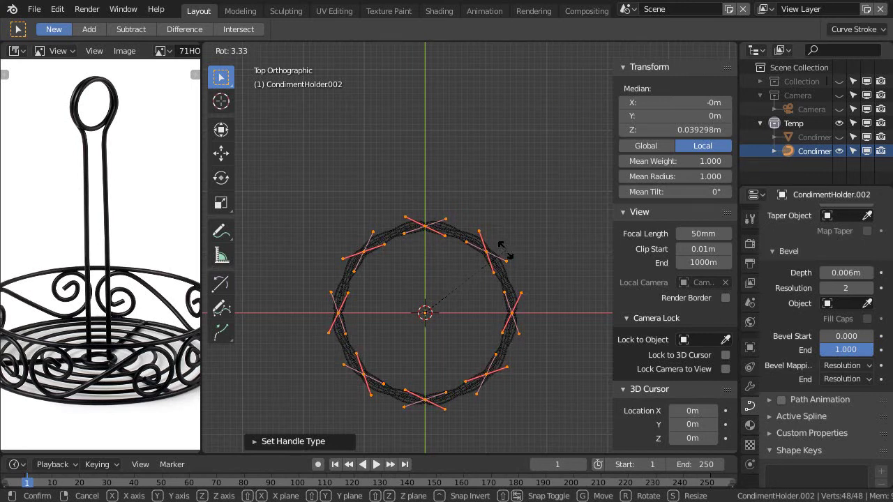
left_click(505, 253)
middle_click_drag(475, 263, 478, 337)
key("KP_7")
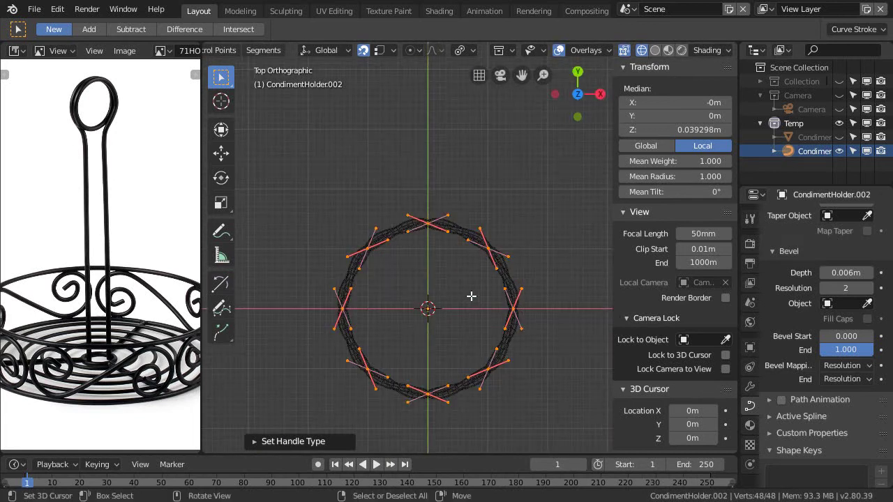
Step: Deselect the lower ring's control points so only the upper ring is selected, in top view
middle_click_drag(461, 302, 505, 312)
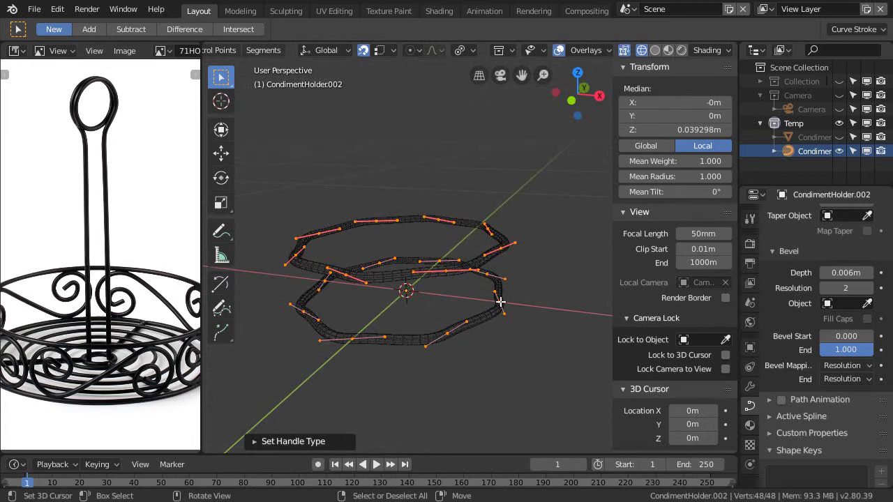
key("shift+l")
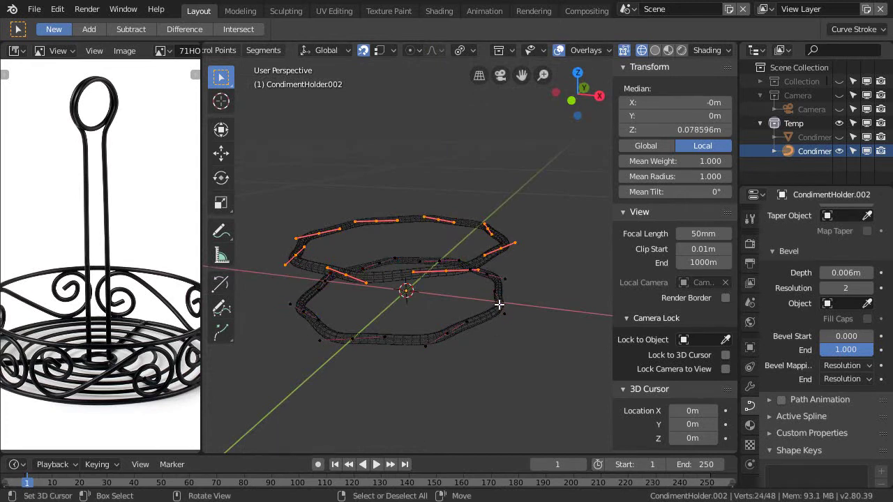
key("KP_7")
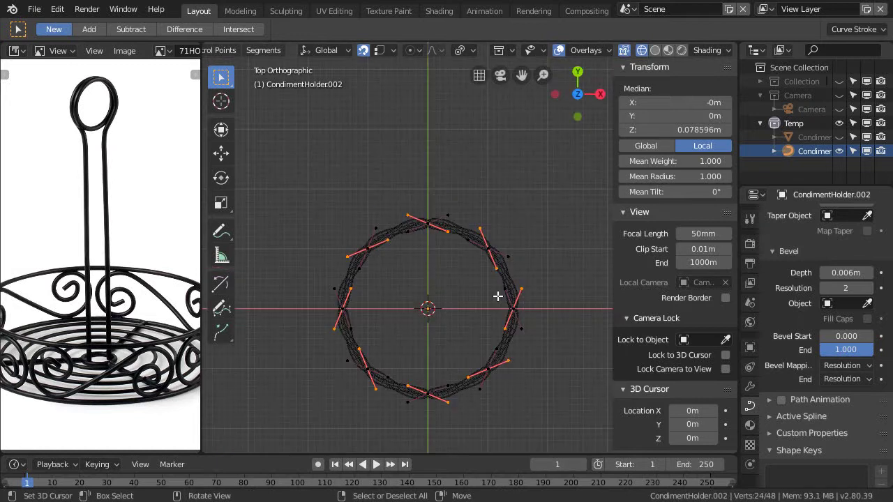
Step: Rotate the upper ring's handles by about -23° around their own origins and switch the selection to the lower ring
key("r")
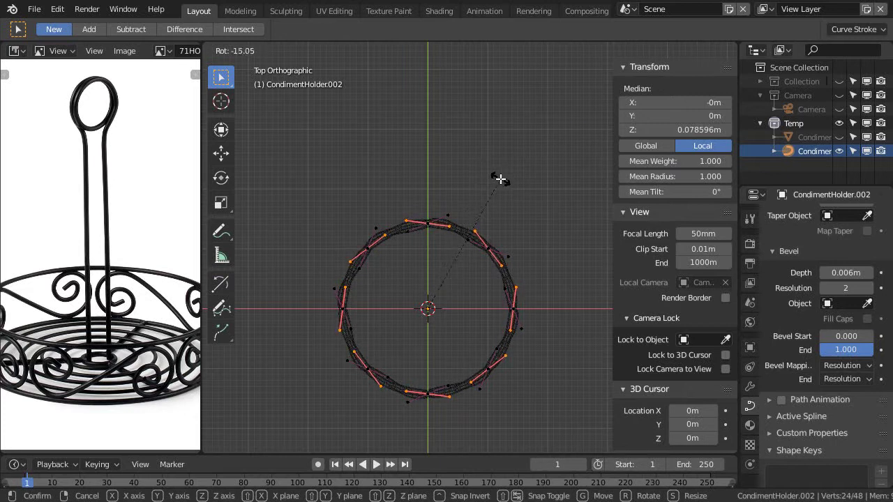
left_click(499, 179)
scroll(430, 261, "up", 3)
scroll(464, 196, "up", 4)
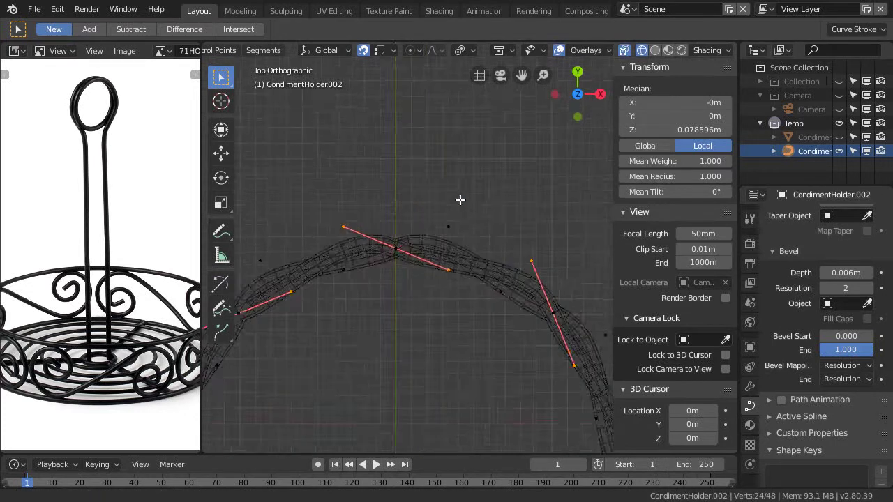
key("r")
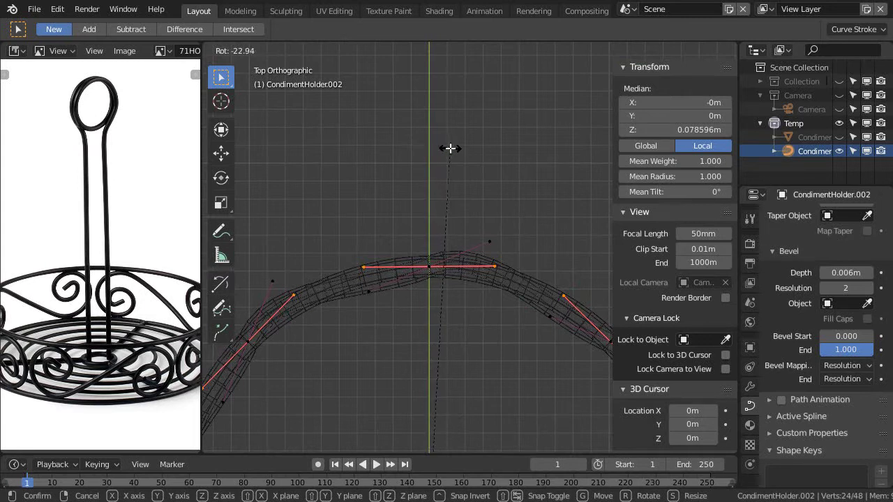
left_click(442, 147)
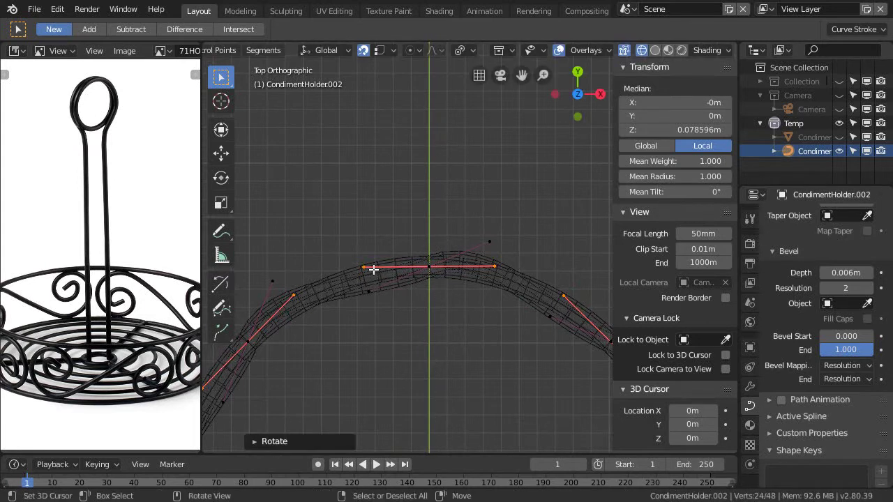
scroll(474, 269, "down", 5)
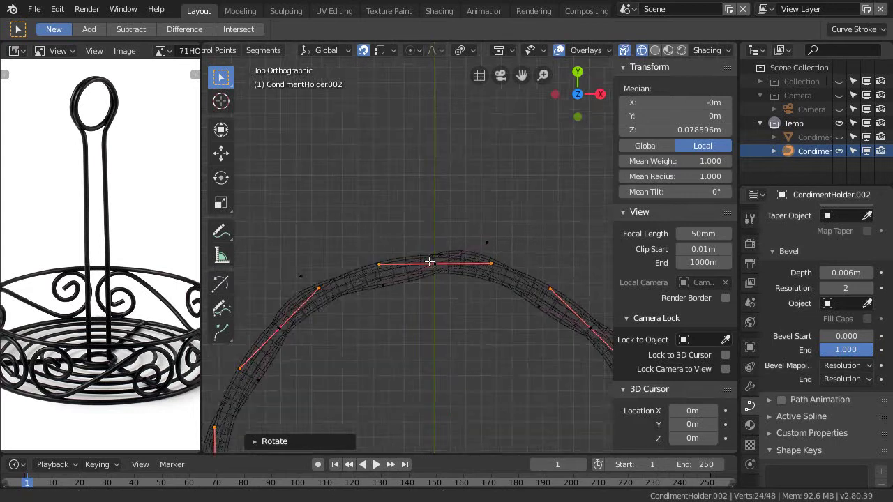
scroll(428, 238, "down", 1, "ctrl")
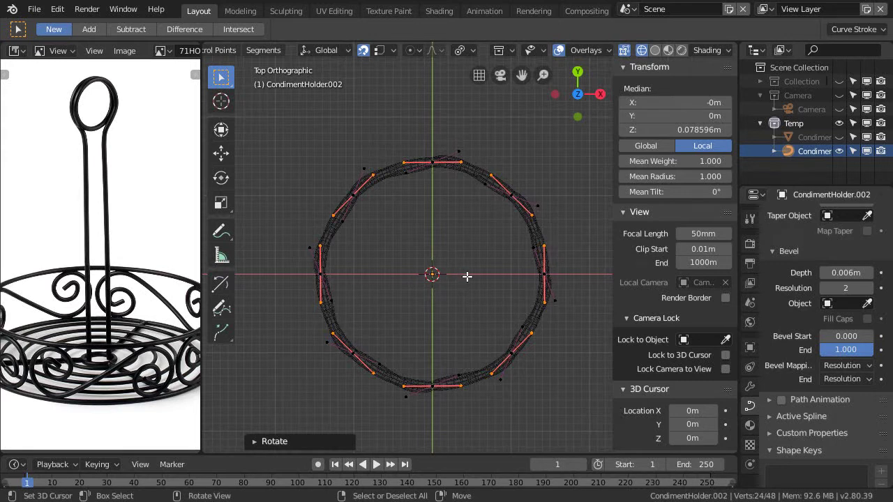
middle_click_drag(510, 340, 428, 280)
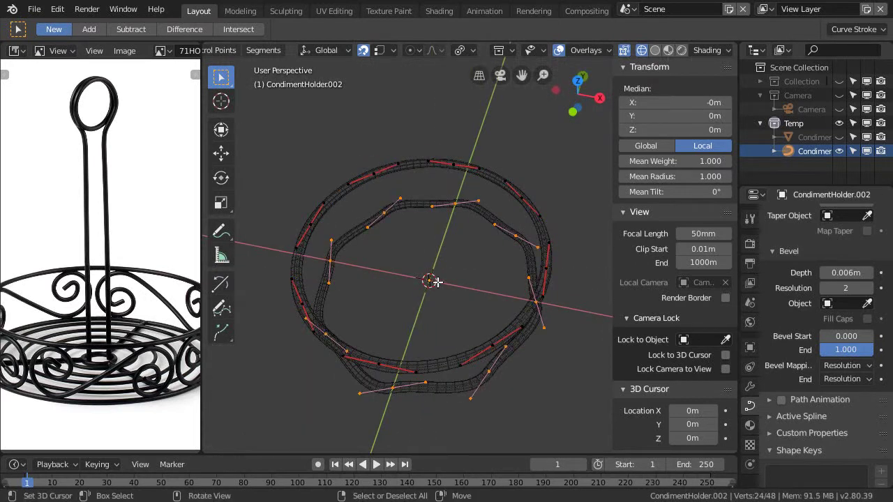
Step: Undo the switch of selection and the last rotation of the upper ring's handles
key("KP_7")
scroll(451, 249, "up", 2)
middle_click_drag(410, 312, 404, 327, "ctrl")
middle_click_drag(406, 308, 441, 284, "shift")
middle_click_drag(441, 284, 410, 346, "ctrl")
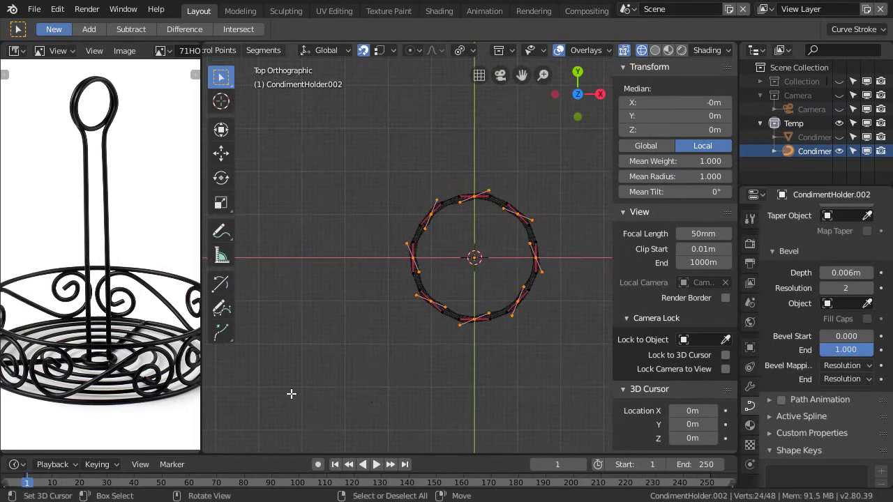
middle_click_drag(287, 409, 284, 411, "shift")
middle_click_drag(441, 357, 425, 355, "shift")
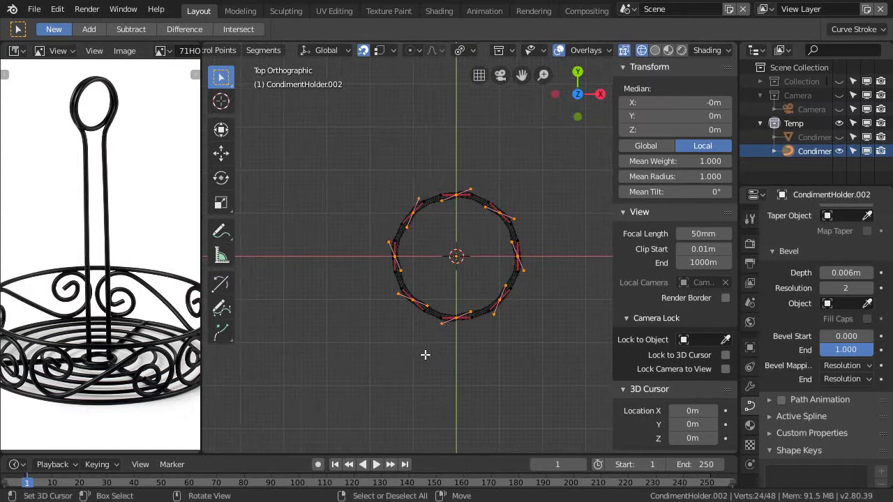
key("ctrl+z")
key("ctrl+z")
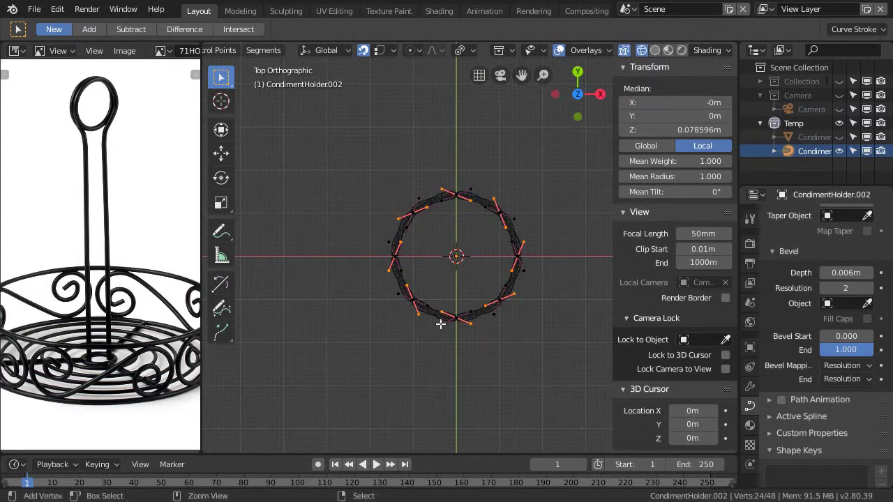
Step: Rotate the upper ring's handles around their own origins by exactly -22.5°
scroll(440, 324, "up", 8)
middle_click_drag(505, 300, 494, 257, "ctrl")
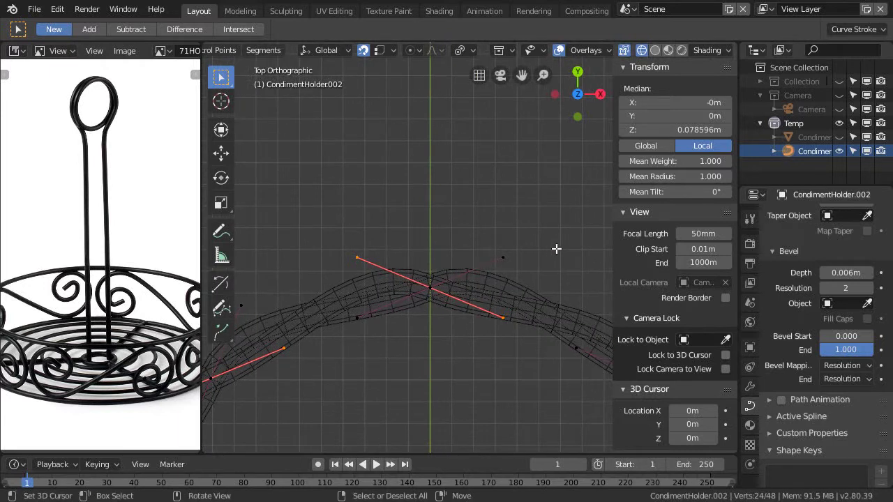
key("r")
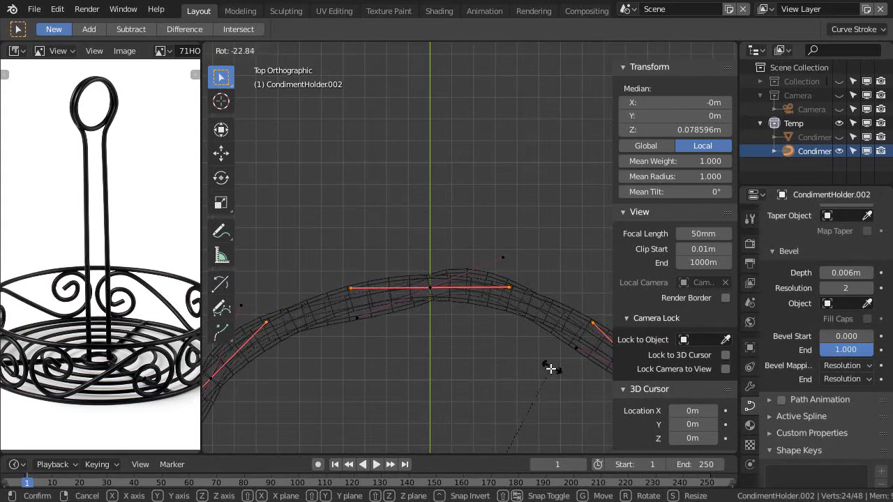
left_click(546, 403)
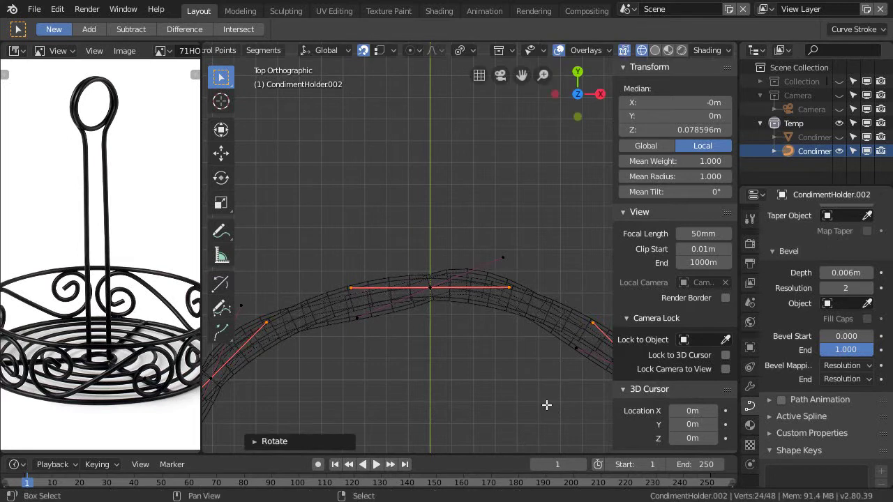
left_click(287, 444)
left_click(403, 425)
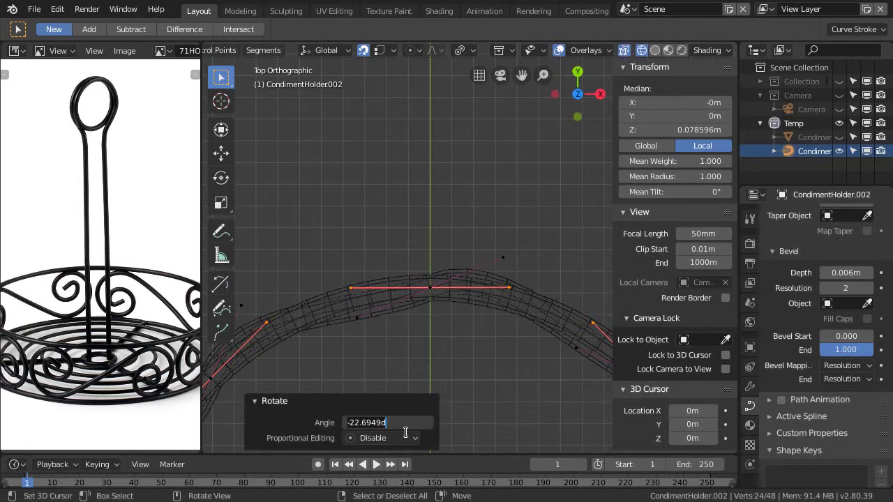
type("2")
key("Return")
left_click_drag(397, 423, 325, 408)
left_click(398, 426)
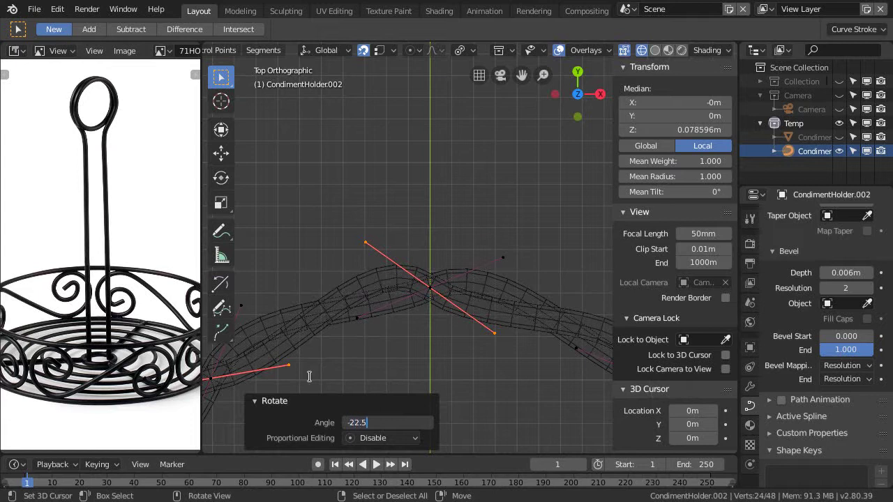
type("-22.5")
key("Return")
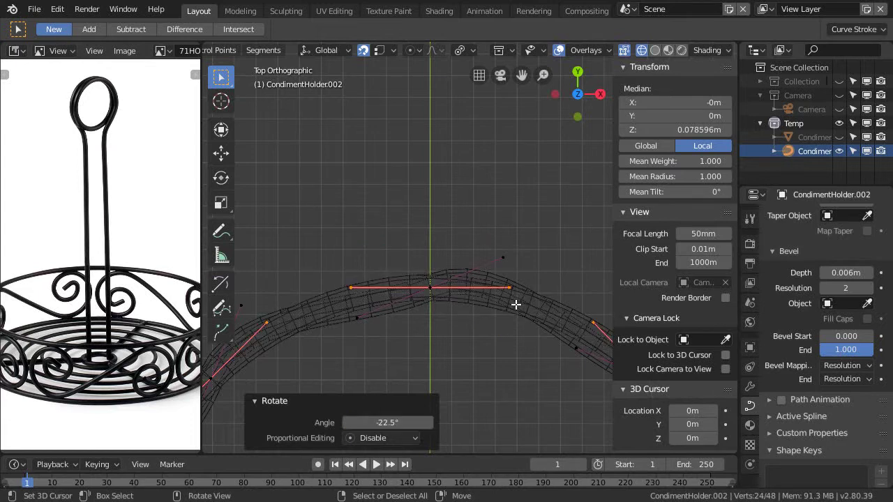
Step: Switch the selection to the lower ring's control points and rotate their handles by exactly 22.5°
middle_click_drag(378, 190, 408, 256, "ctrl")
middle_click_drag(476, 389, 433, 287, "shift")
key("ctrl+z")
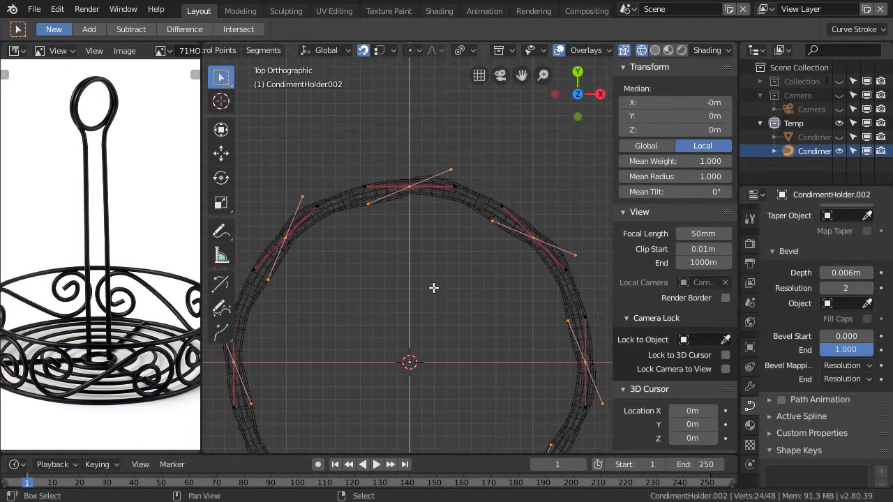
key("r")
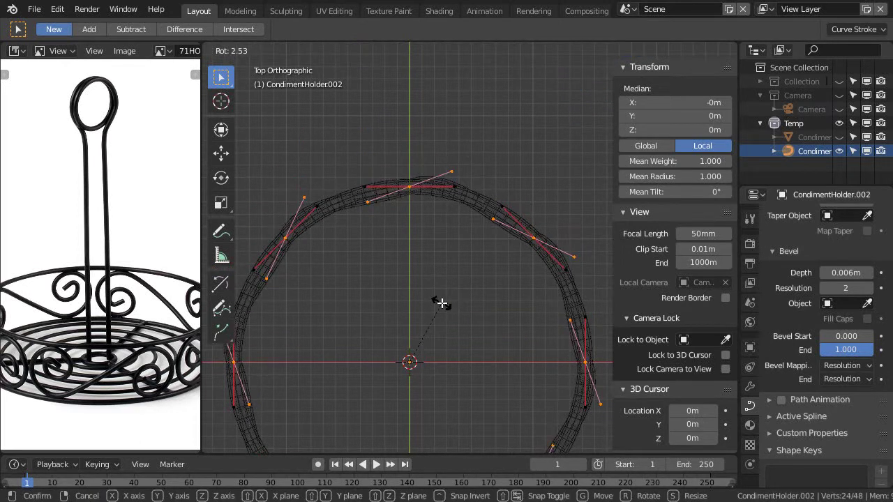
left_click(436, 301)
left_click(383, 422)
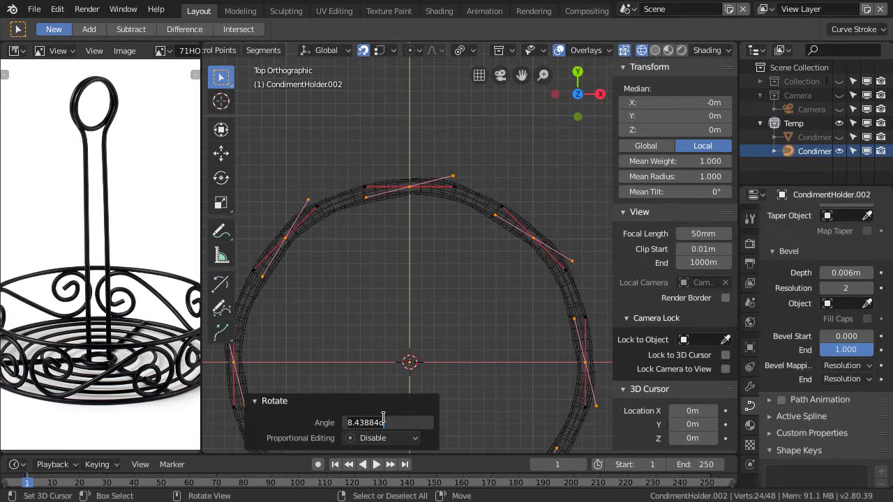
type("22.5")
key("Return")
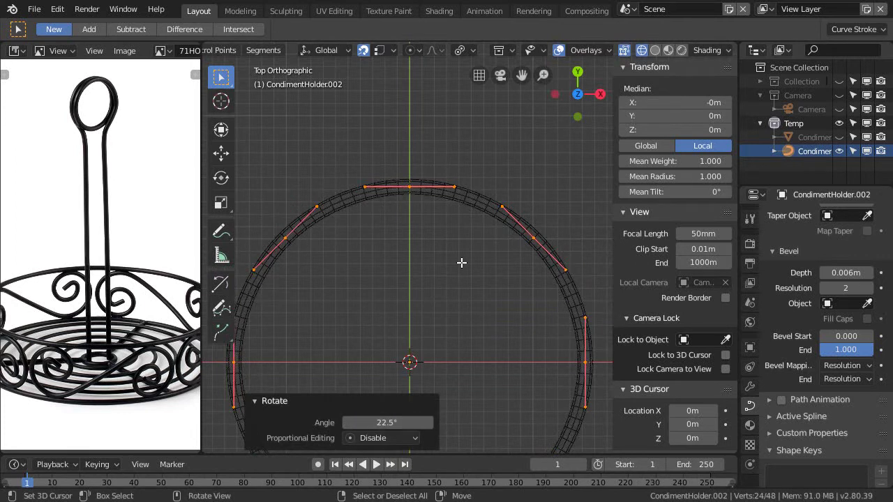
Step: Save the file and return to Object Mode with the rings displayed in solid shading
scroll(462, 261, "down", 2)
mouse_move(412, 214)
middle_mouse_down()
mouse_move(454, 359)
mouse_move(479, 362)
mouse_move(529, 340)
mouse_move(488, 348)
mouse_move(454, 331)
mouse_move(473, 313)
mouse_move(447, 273)
mouse_move(454, 341)
mouse_move(436, 279)
mouse_move(424, 319)
mouse_move(428, 305)
mouse_move(478, 269)
mouse_move(465, 295)
mouse_move(491, 277)
mouse_move(485, 307)
mouse_move(478, 301)
mouse_move(523, 268)
middle_mouse_up()
key("ctrl+s")
key("z")
scroll(531, 301, "up", 2)
mouse_move(523, 269)
middle_mouse_down()
mouse_move(508, 255)
mouse_move(511, 265)
middle_mouse_up()
key("Tab")
middle_click_drag(507, 223, 502, 256)
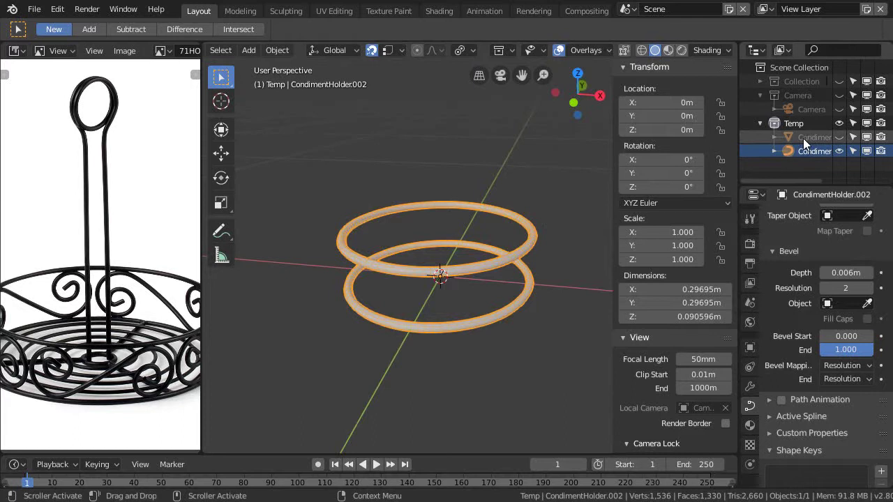
middle_click_drag(435, 231, 420, 256)
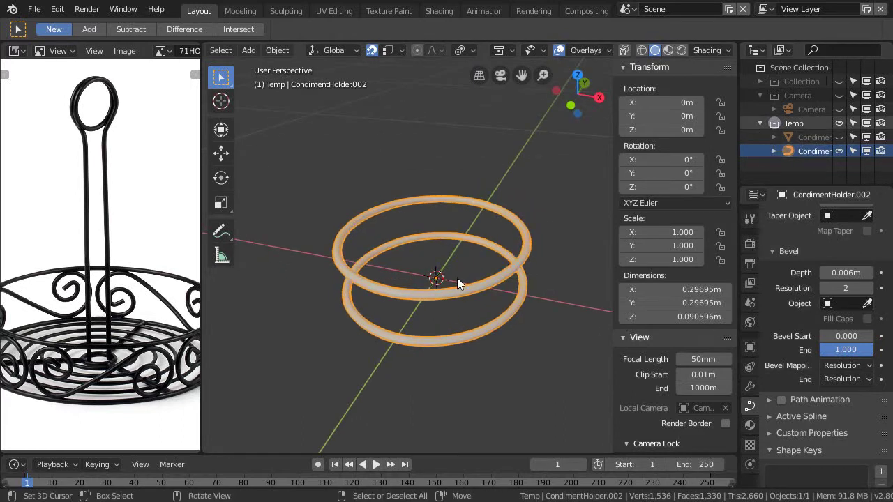
Step: Duplicate the CondimentHolder.002 ring curve in place and move the copy to the master collection
key("shift+d")
right_click(532, 185)
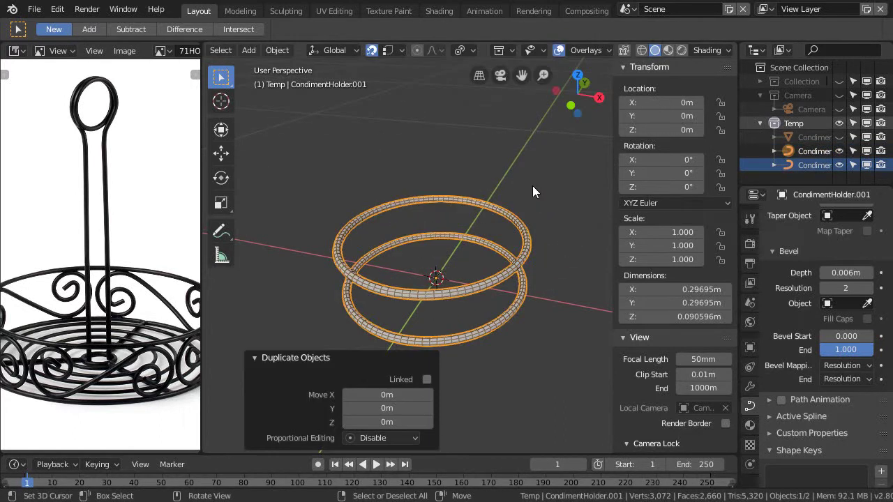
key("m")
key("1")
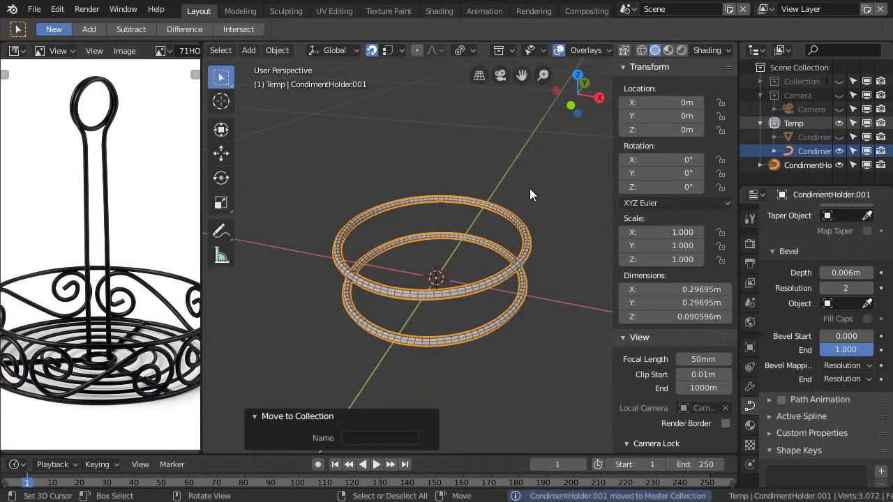
Step: Look at the table-scene objects in Collection on their own, then show only the Temp collection
key("1")
middle_click_drag(458, 244, 445, 222)
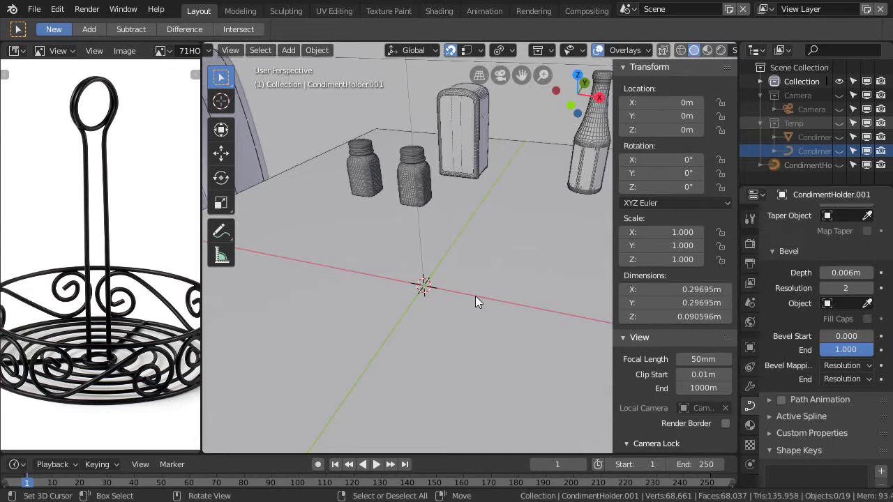
key("3")
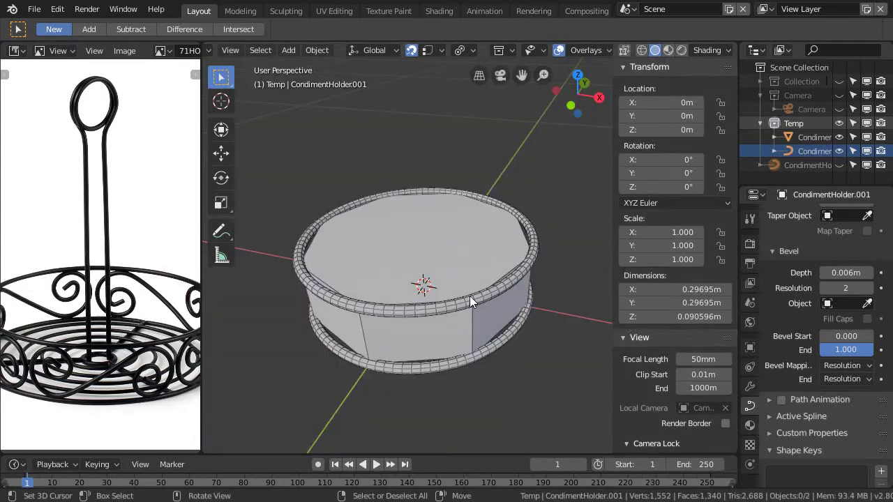
Step: Cycle the selection through the overlapping rings and solid cylinder in Temp to look for the duplicated ring curve
right_click(512, 283)
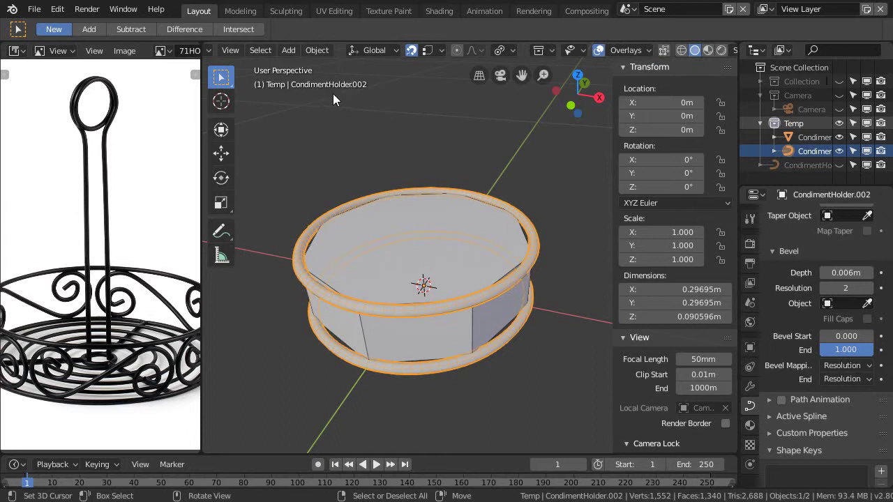
right_click(509, 287)
right_click(506, 288)
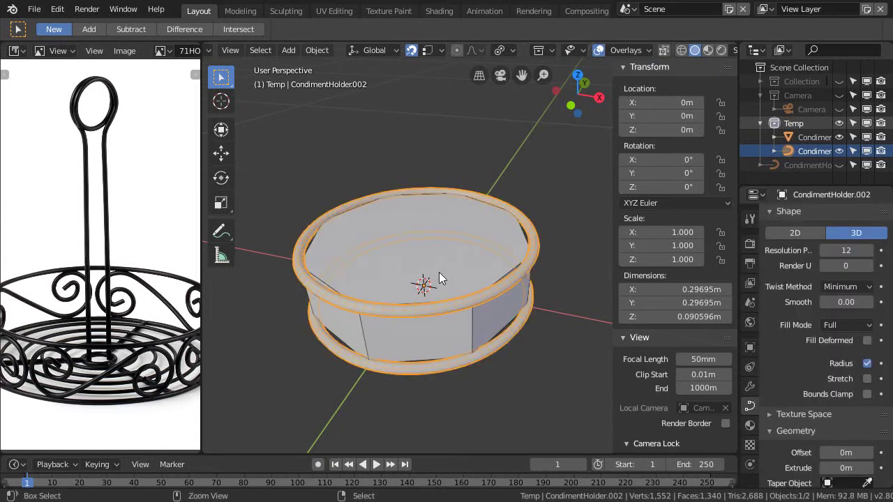
scroll(463, 305, "down", 1)
right_click(492, 290)
right_click(492, 290)
right_click(492, 291)
right_click(492, 291)
right_click(492, 290)
key("ctrl+shift+z")
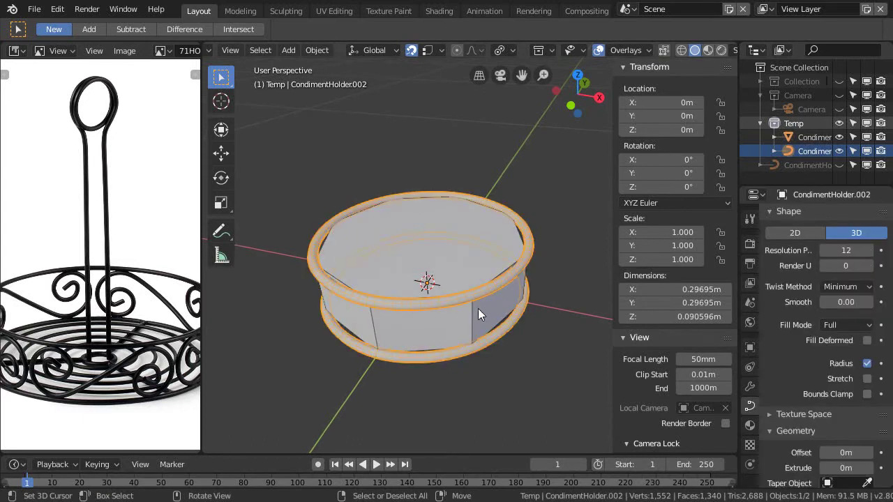
key("ctrl+z")
middle_click_drag(481, 298, 462, 283)
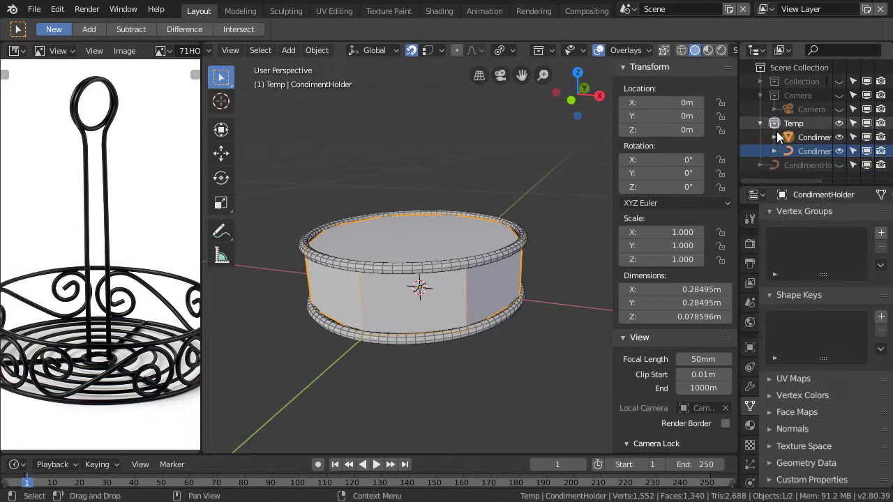
Step: Find the hidden CondimentHolder.001 ring copy in the enlarged object hierarchy, select it and make it visible
key("ctrl+space")
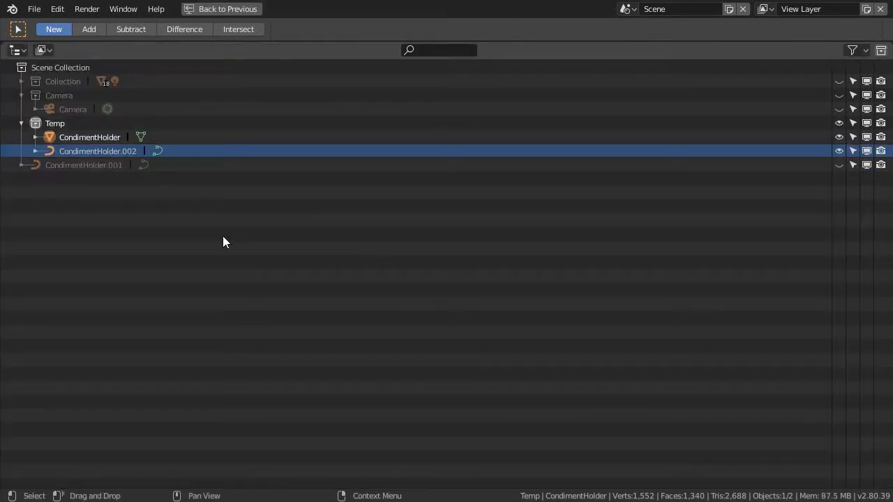
left_click(83, 165)
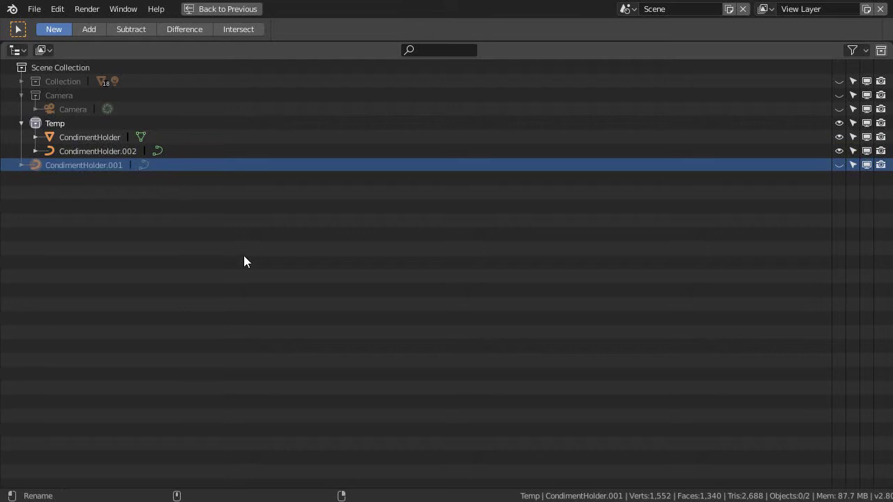
left_click(840, 164)
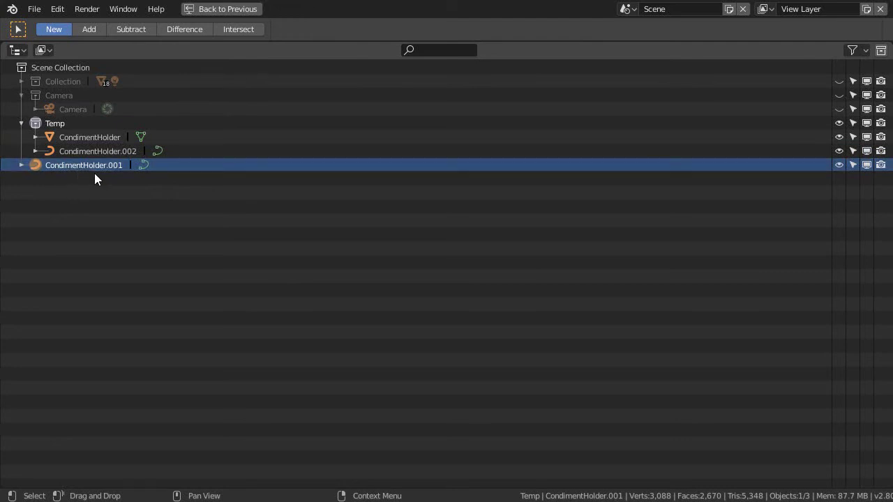
key("ctrl+space")
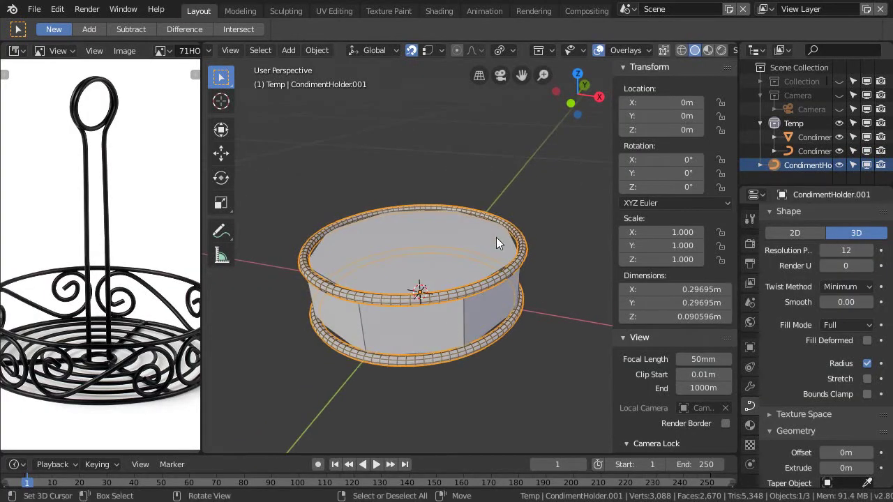
Step: Reselect CondimentHolder.001 from the object hierarchy, try moving it freely and check its control points in Edit Mode
key("alt+a")
right_click(796, 163)
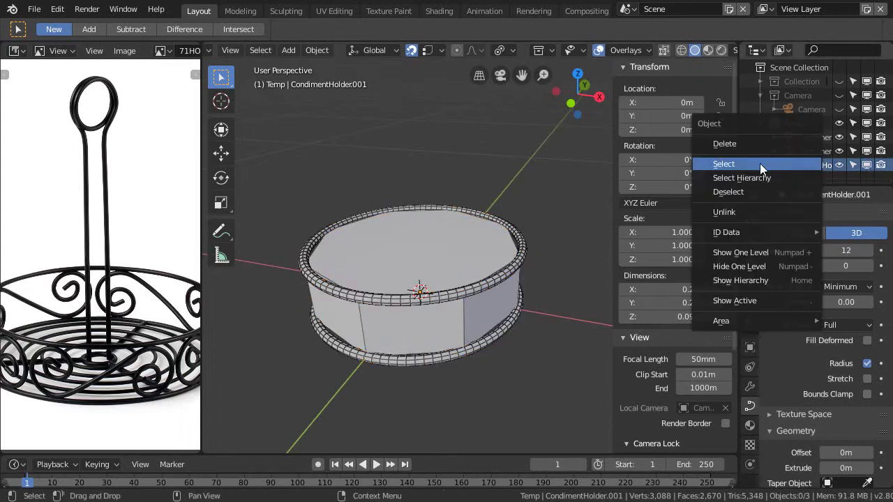
left_click(760, 163)
key("g")
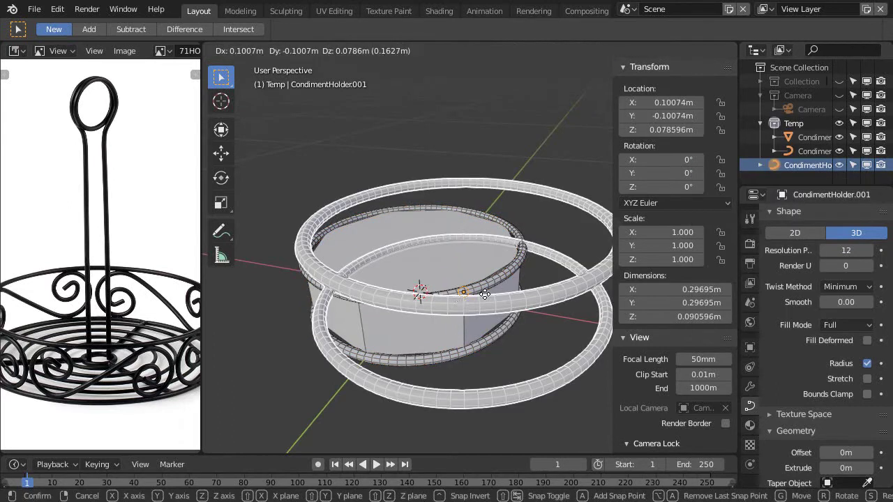
key("Escape")
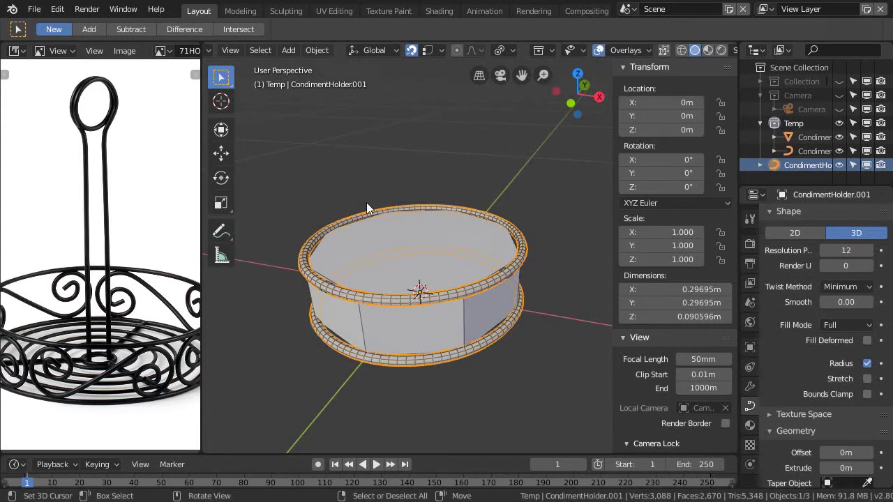
key("Tab")
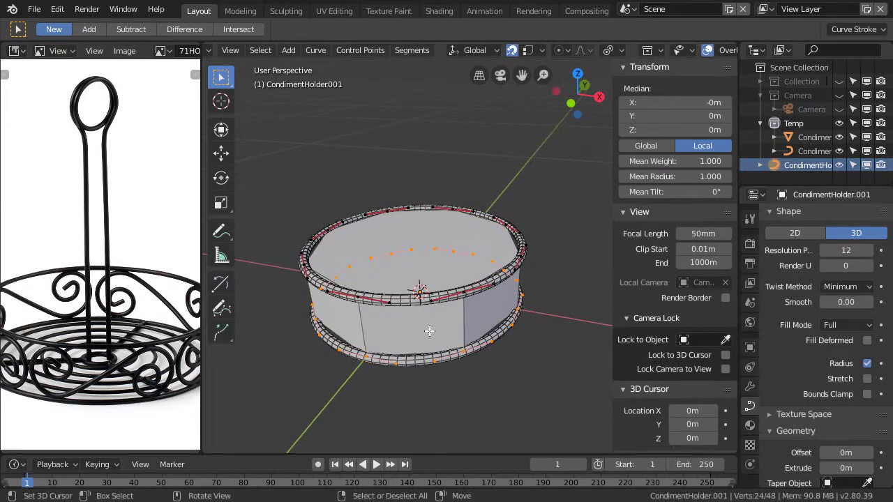
key("Tab")
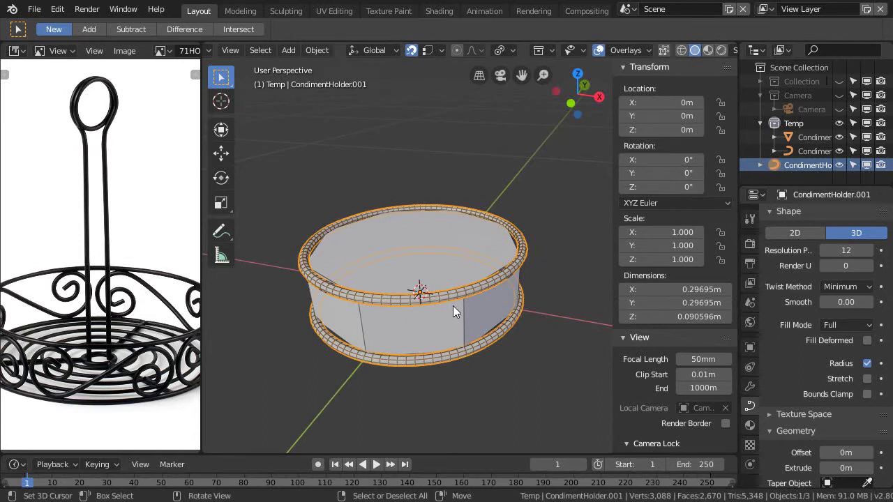
Step: Move the CondimentHolder.001 rings to Collection and check that they are listed among its objects
key("m")
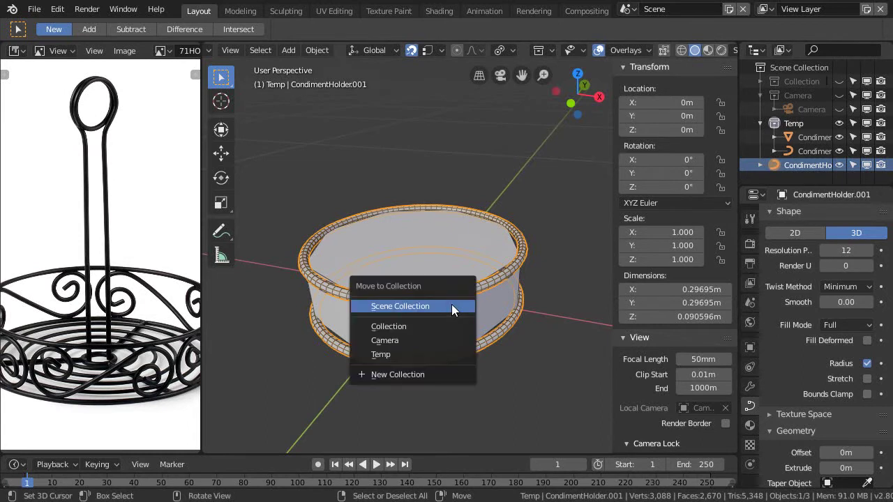
left_click(403, 328)
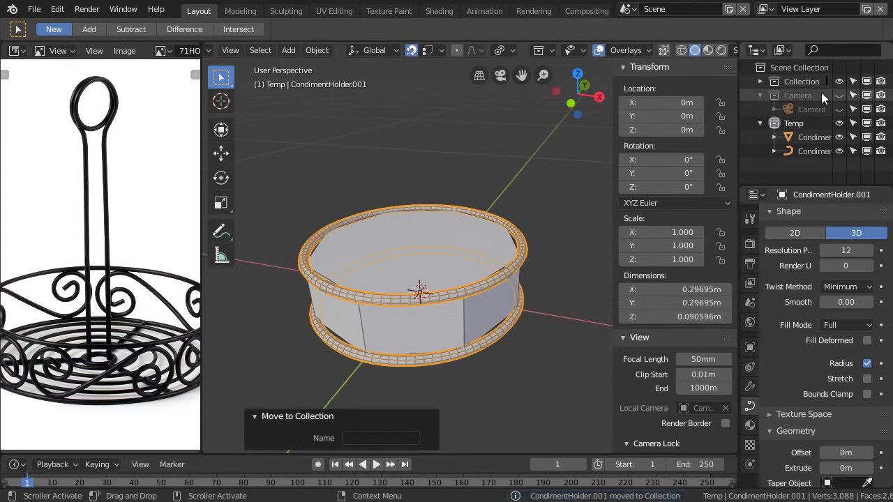
left_click(760, 81)
scroll(814, 122, "down", 2)
middle_click_drag(814, 123, 825, 142)
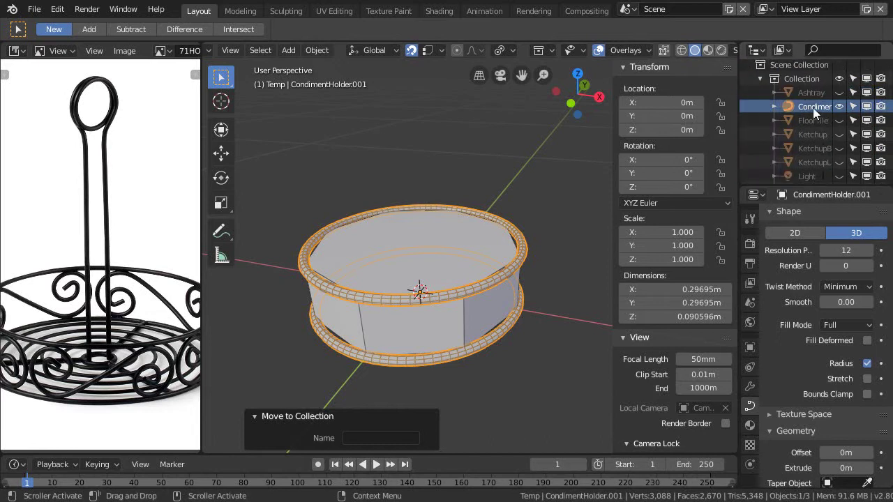
left_click(759, 78)
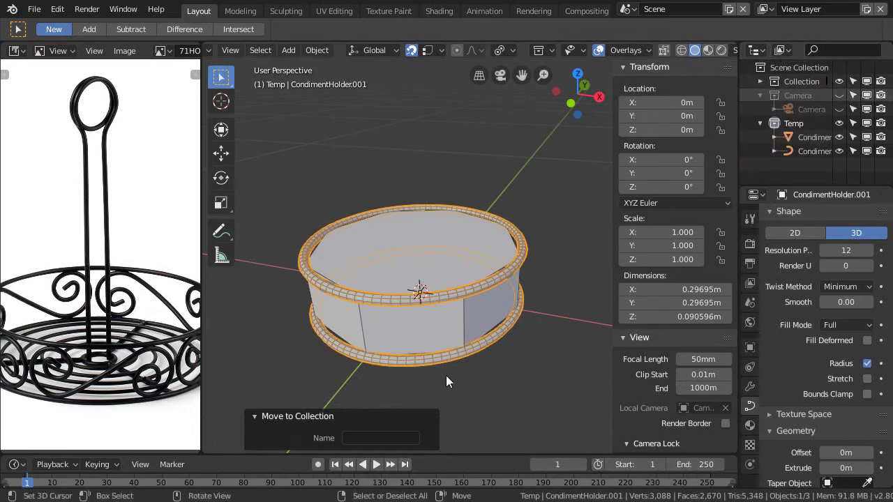
Step: Show only Collection in a maximized 3D view and display the rings on the table in Rendered shading
key("1")
scroll(443, 324, "down", 1)
middle_click_drag(434, 314, 475, 270)
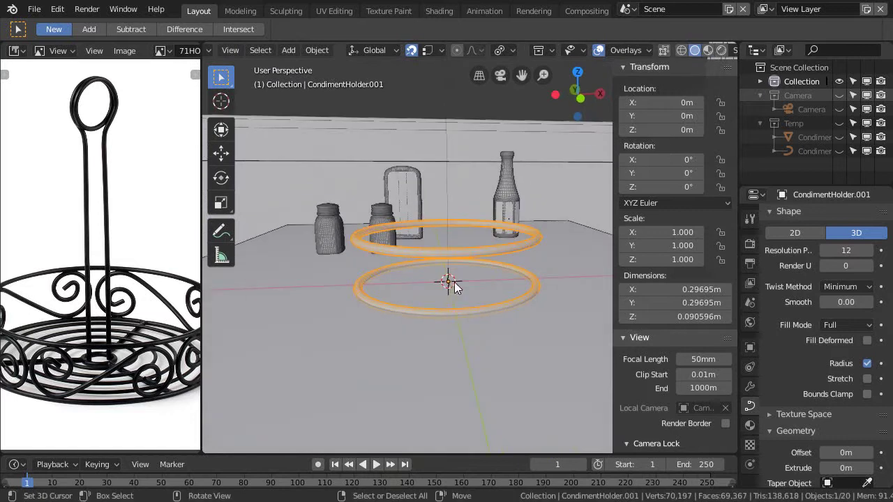
key("ctrl+space")
scroll(438, 307, "down", 2)
key("z")
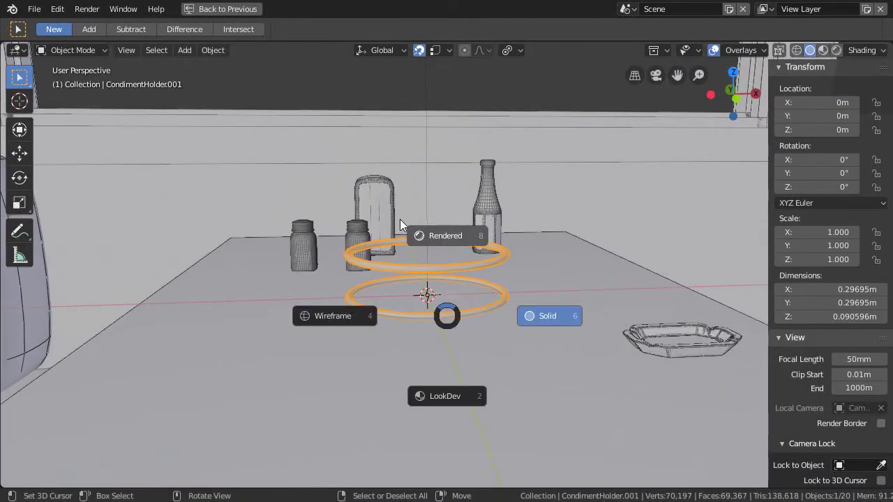
left_click(419, 236)
mouse_move(555, 256)
middle_mouse_down()
mouse_move(433, 319)
mouse_move(432, 291)
mouse_move(517, 298)
mouse_move(496, 300)
mouse_move(485, 324)
mouse_move(469, 325)
mouse_move(481, 310)
middle_mouse_up()
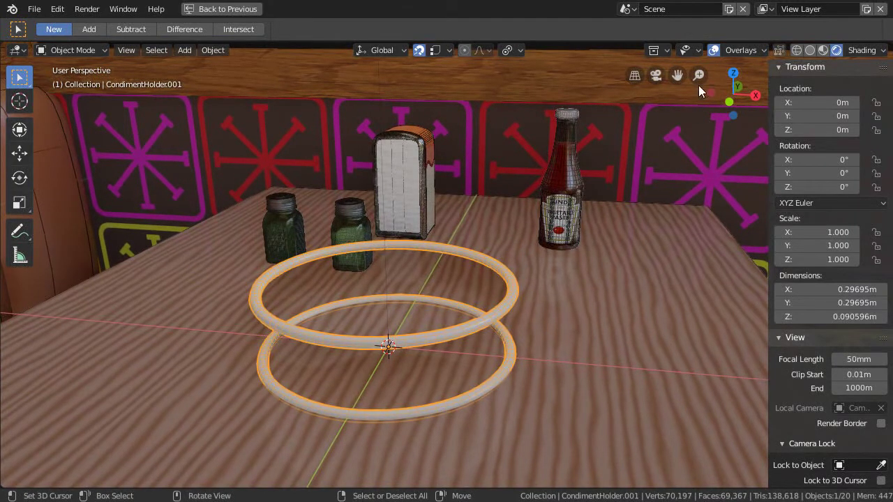
Step: Turn off the wireframe overlay in the rendered 3D view
left_click(746, 49)
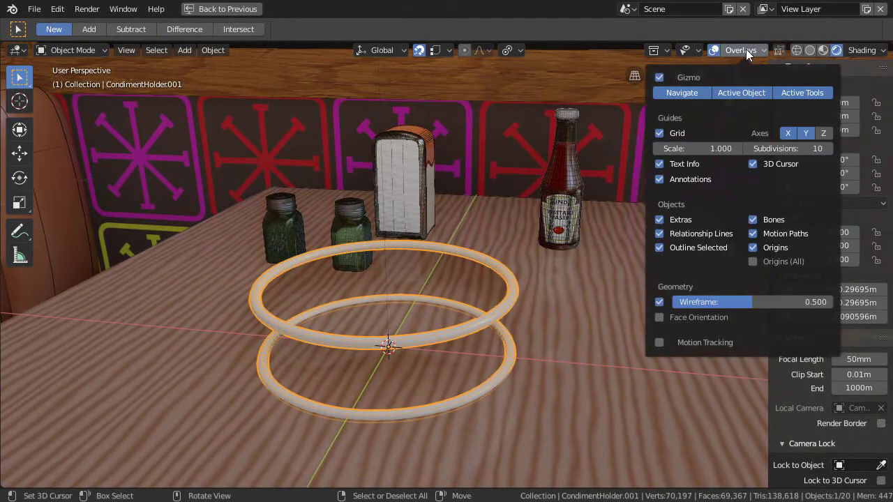
left_click(661, 303)
middle_click_drag(493, 322, 463, 313)
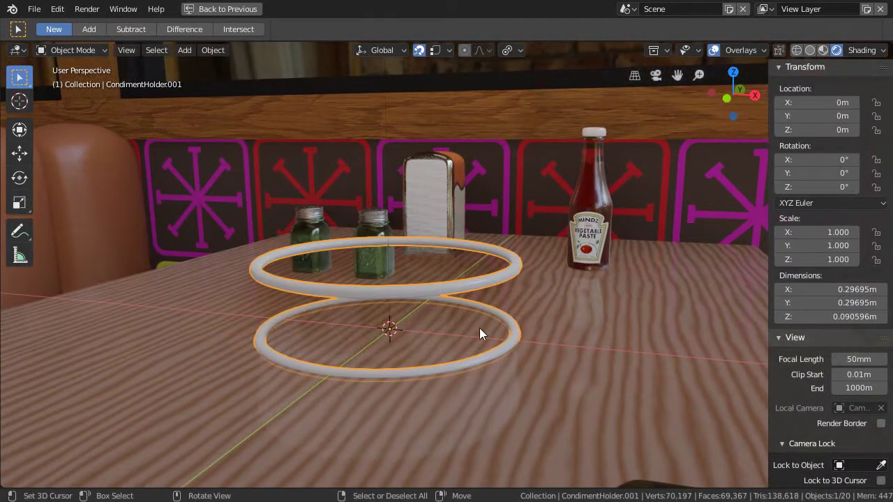
Step: Shrink the radius of all the rings' control points to about 0.526 in Edit Mode and return to Object Mode
key("Tab")
middle_click_drag(492, 328, 504, 333)
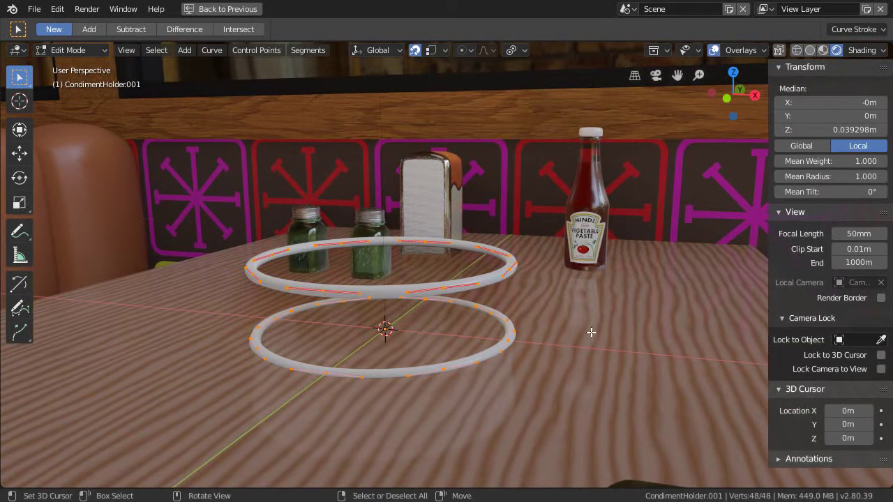
key("alt+s")
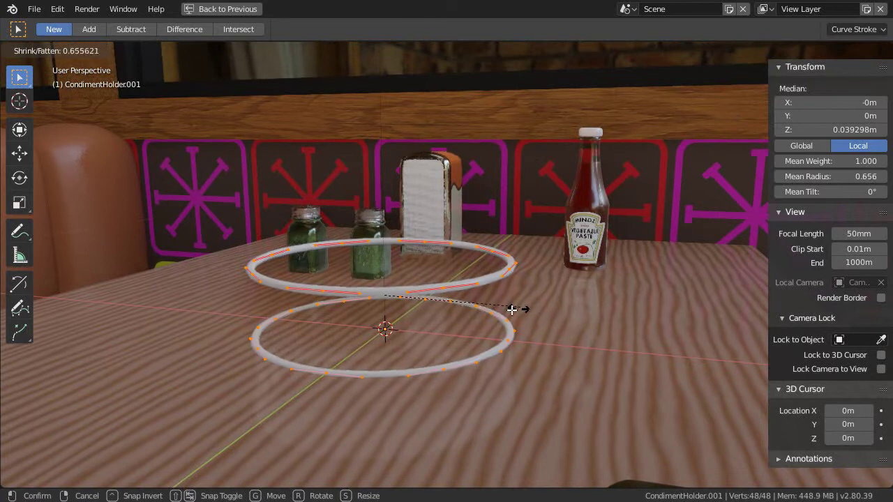
left_click(489, 313)
middle_click_drag(481, 314, 455, 291)
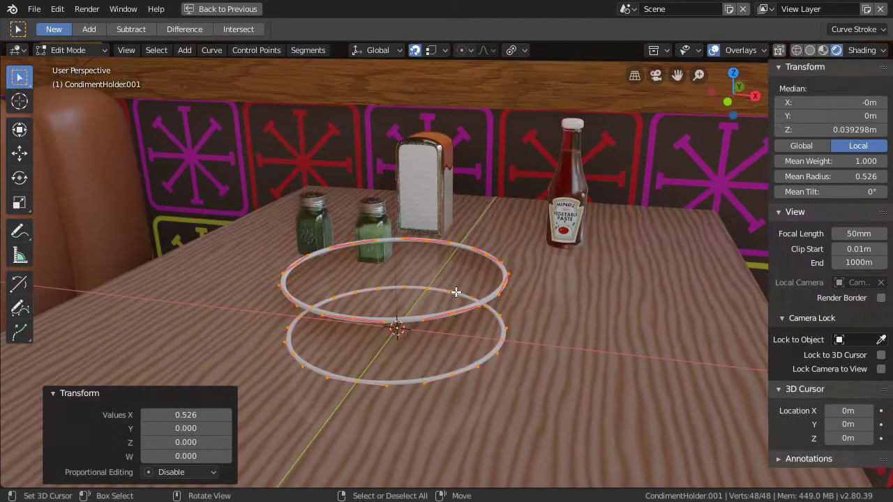
key("Tab")
middle_click_drag(478, 262, 461, 272)
scroll(460, 270, "down", 5)
middle_click_drag(464, 289, 480, 319)
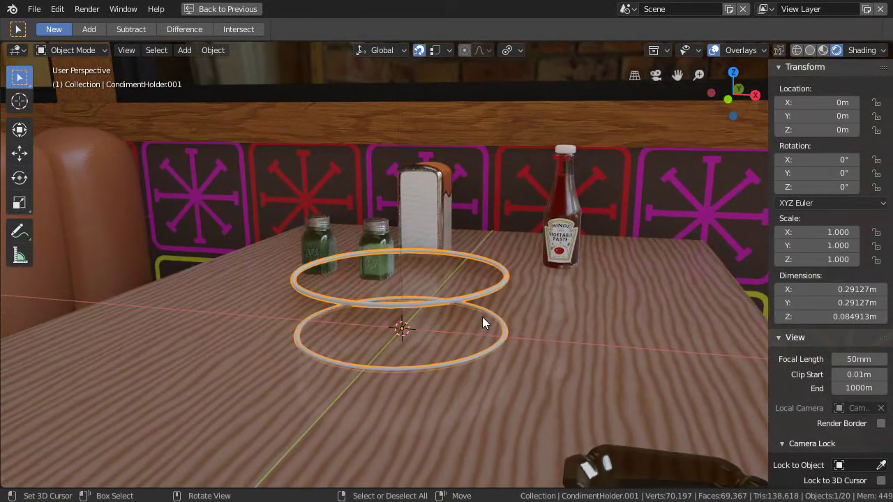
Step: Move the thinned CondimentHolder.001 rings to the Temp collection
key("m")
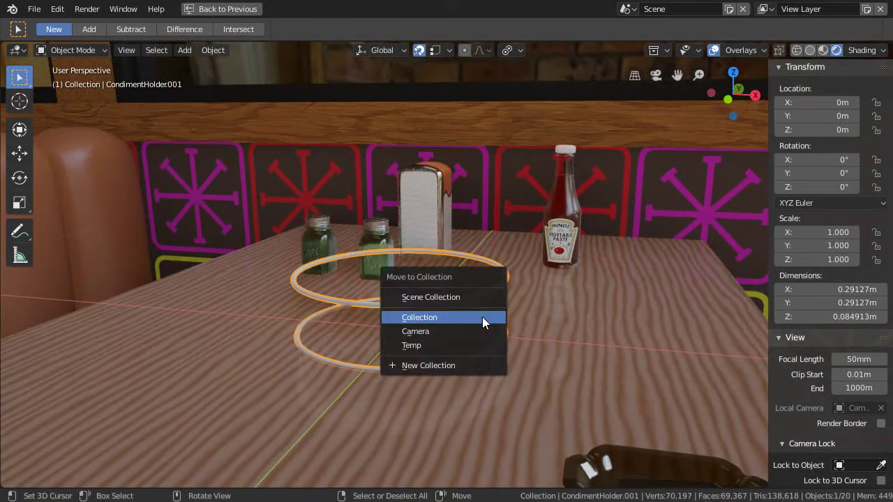
left_click(438, 345)
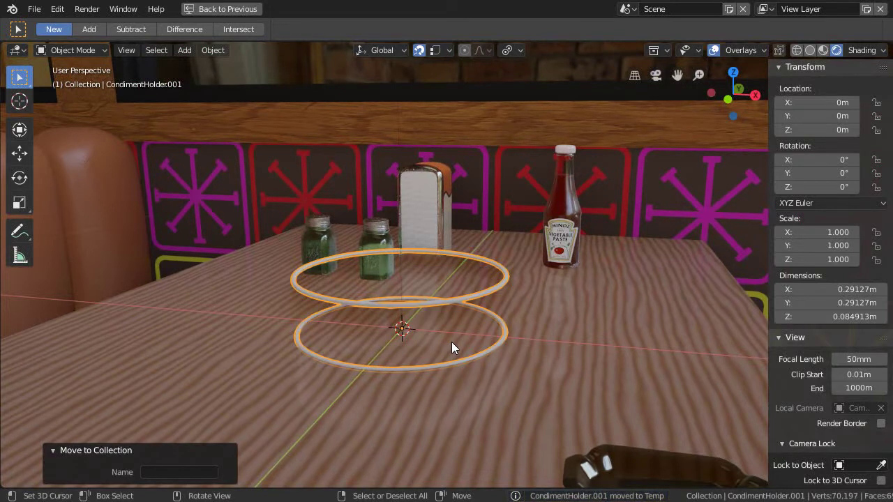
middle_click_drag(458, 330, 468, 324)
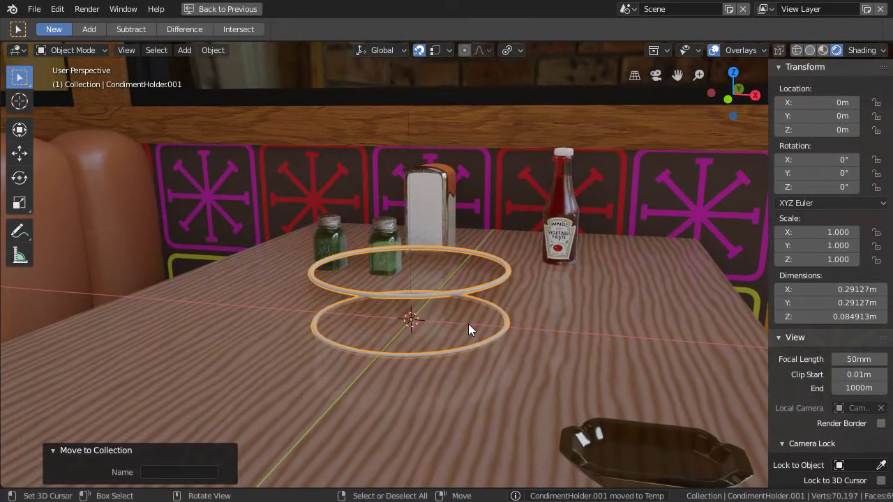
key("m")
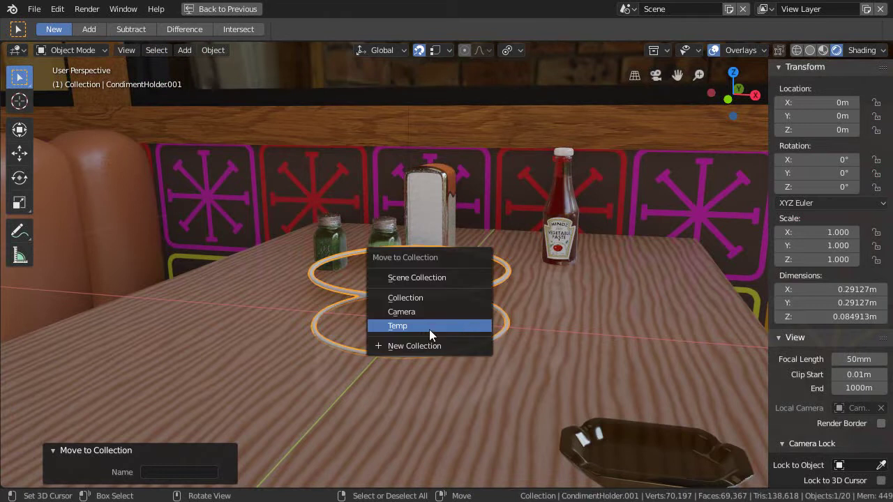
left_click(430, 330)
Step: Isolate the Temp collection, cycle the selection between its overlapping ring curves and inspect them in Wireframe shading
middle_click_drag(472, 311, 455, 338)
key("2")
right_click(483, 317)
right_click(480, 324)
right_click(497, 305)
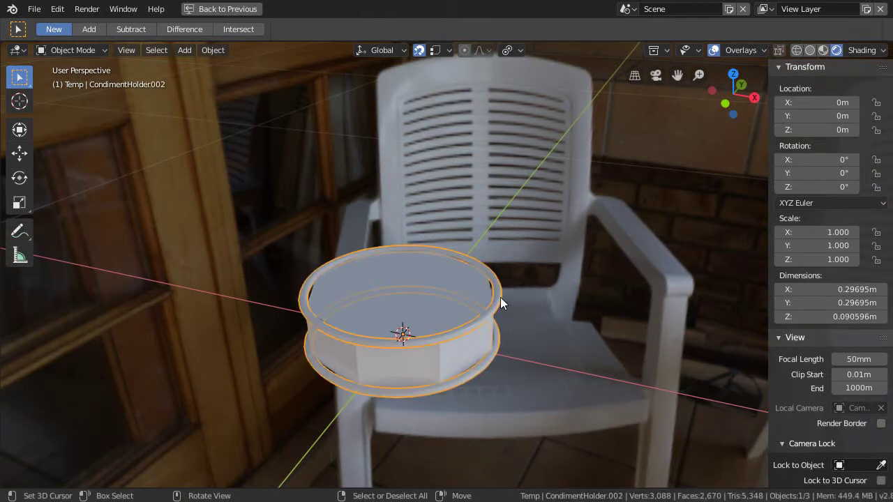
key("z")
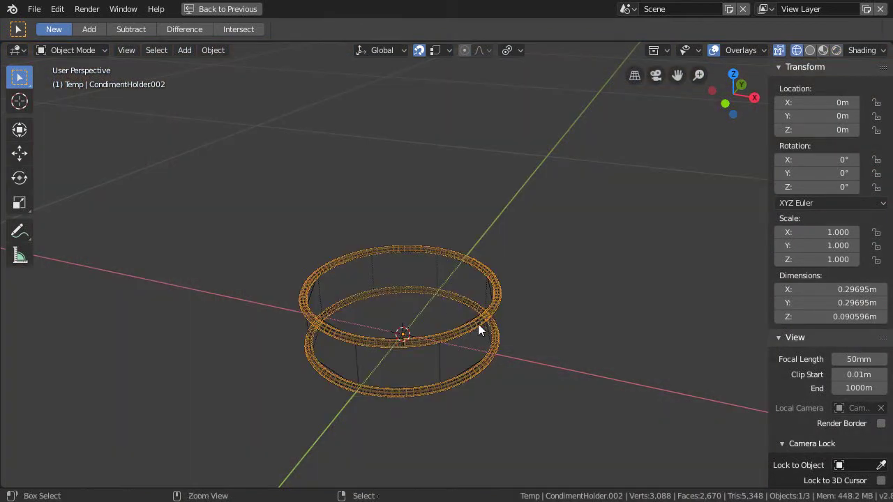
middle_click_drag(478, 324, 510, 279, "ctrl")
mouse_move(510, 317)
middle_mouse_down("shift")
mouse_move(421, 233)
mouse_move(447, 175)
mouse_move(448, 235)
mouse_move(440, 226)
mouse_move(425, 307)
mouse_move(481, 281)
mouse_move(454, 342)
mouse_move(459, 307)
mouse_move(486, 276)
mouse_move(455, 309)
mouse_move(459, 330)
middle_mouse_up("shift")
left_click(427, 217)
Step: Isolate the main Collection and inspect the diner table scene in Rendered shading
key("1")
key("z")
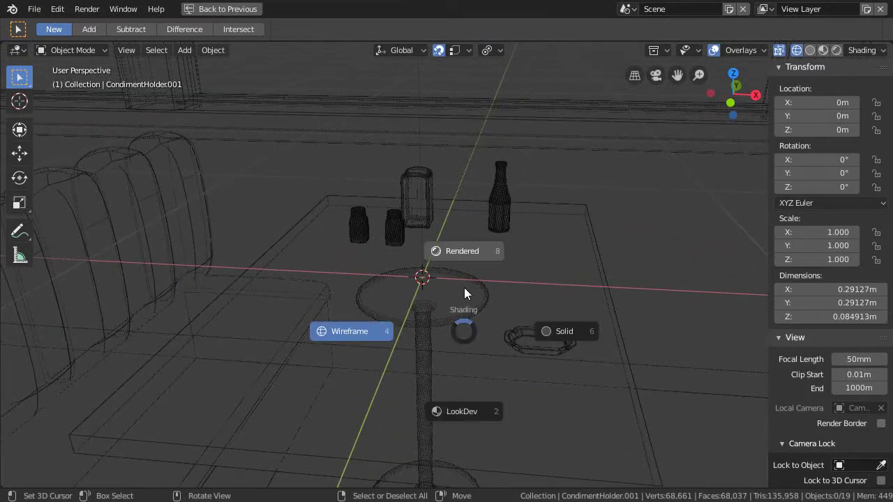
left_click(464, 277)
mouse_move(440, 312)
middle_mouse_down()
mouse_move(458, 319)
mouse_move(431, 330)
mouse_move(427, 323)
middle_mouse_up()
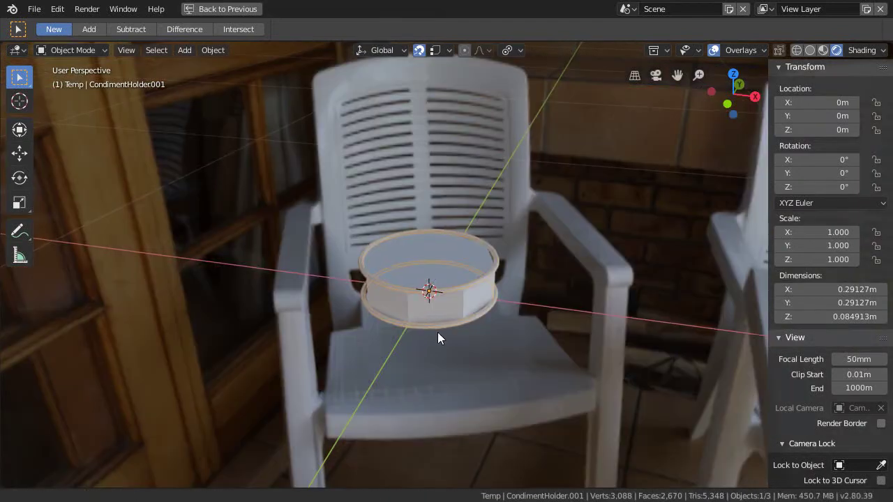
scroll(438, 332, "up", 4)
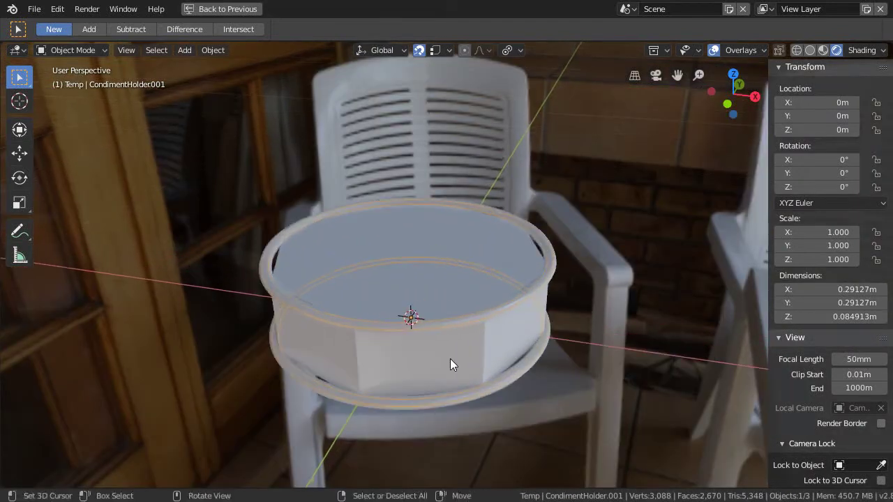
Step: Inspect the Temp collection's overlapping ring curves in Solid and Wireframe shading
middle_click_drag(450, 359, 435, 356, "shift")
key("z")
scroll(513, 360, "up", 1)
mouse_move(502, 353)
middle_mouse_down("shift")
mouse_move(479, 335)
mouse_move(478, 284)
middle_mouse_up("shift")
left_click(472, 277)
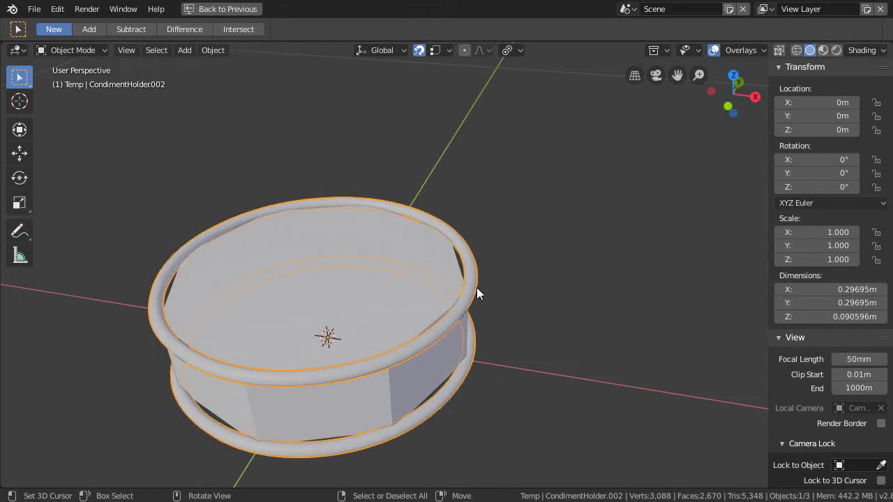
key("z")
left_click(471, 283)
middle_click_drag(472, 286, 433, 321)
middle_click_drag(433, 272, 452, 346, "ctrl")
middle_click_drag(455, 347, 489, 309)
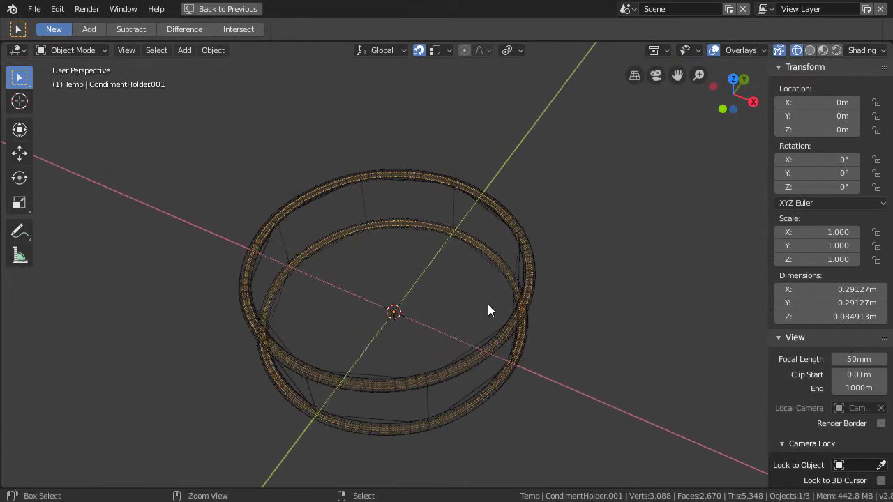
Step: Delete both ring curve objects from the Temp collection and select the remaining octagonal CondimentHolder mesh
key("x")
left_click(484, 212)
key("x")
left_click(481, 212)
left_click(463, 221)
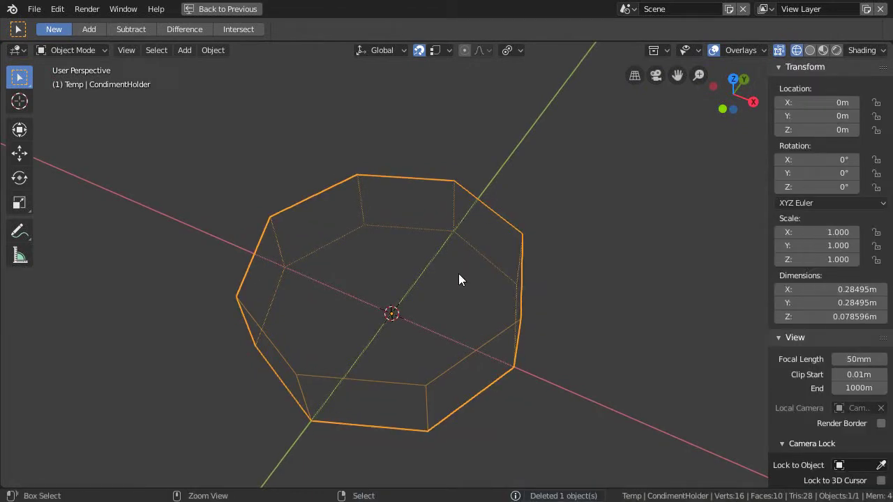
Step: Scale the whole octagonal mesh down in Edit Mode to about 0.22 m across and 0.061 m high
key("Tab")
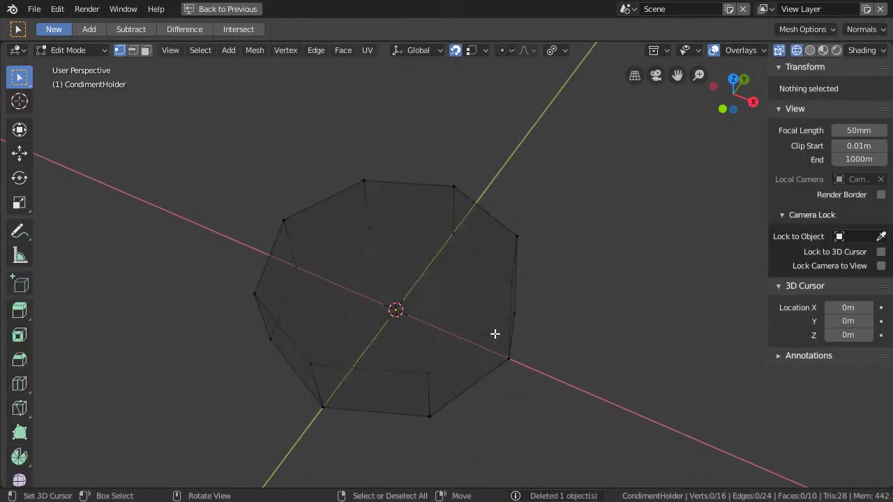
key("a")
key("s")
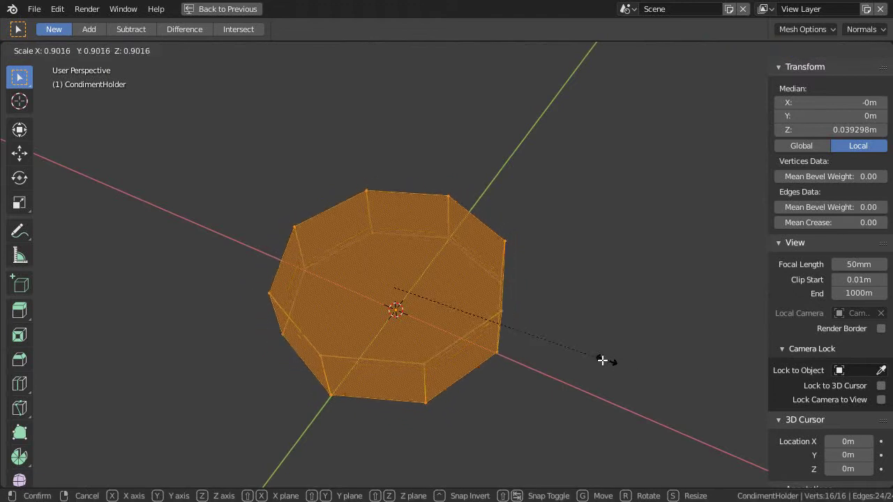
left_click(581, 354)
middle_click_drag(528, 335, 498, 309, "shift")
key("s")
left_click(576, 347)
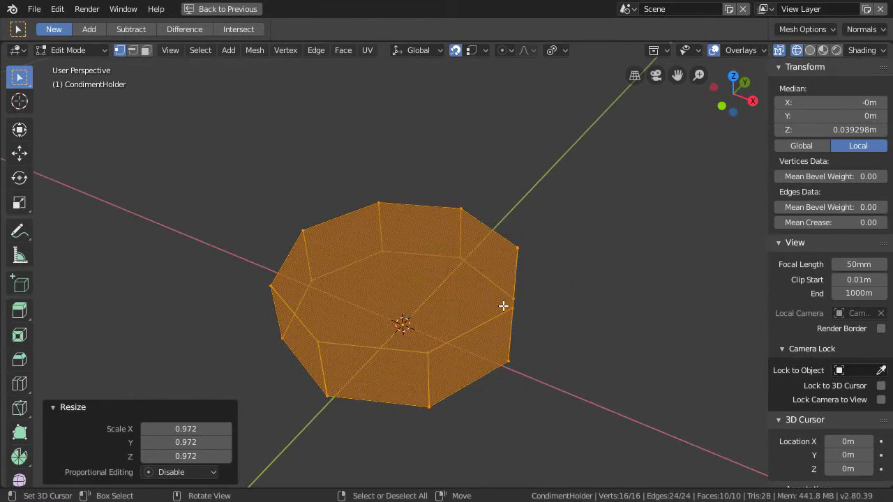
Step: Switch to edge selection and select the edge loops around both the upper and lower rims of the octagon
left_click(507, 235, "alt")
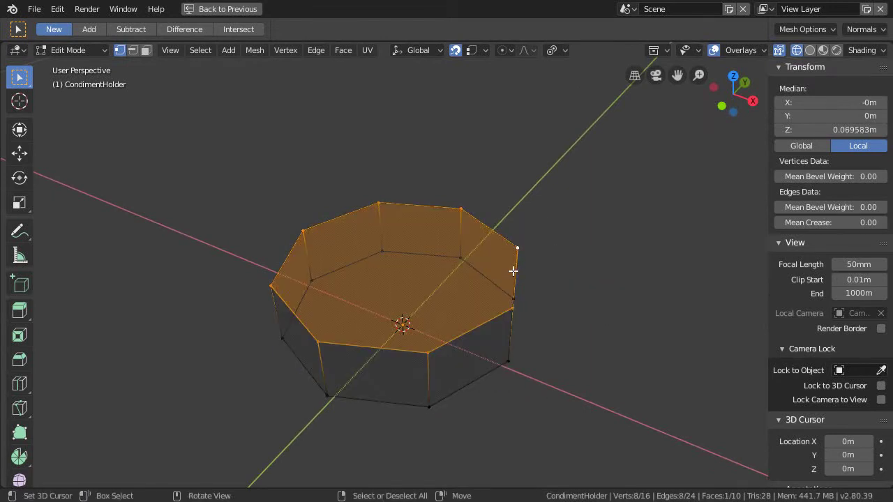
key("ctrl+Tab")
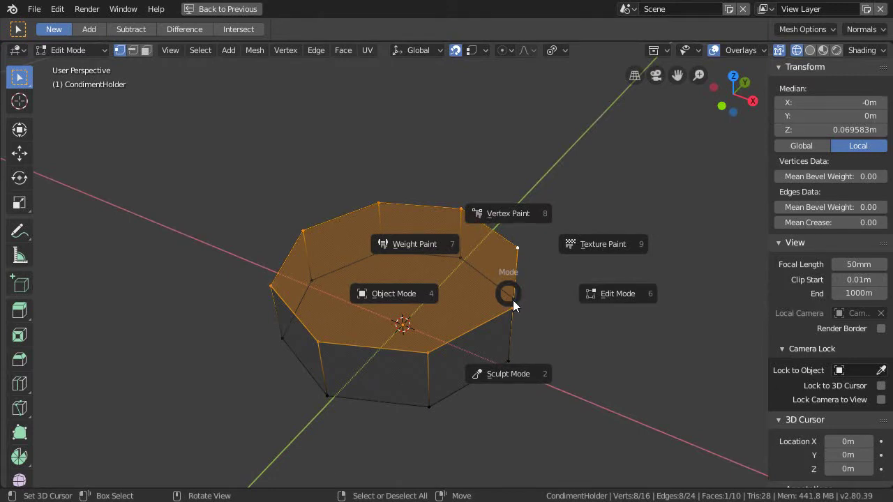
key("Escape")
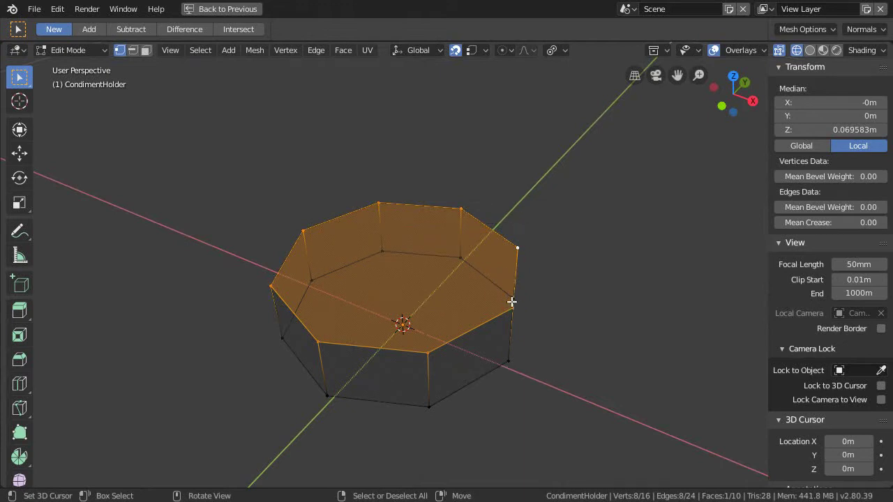
middle_click_drag(481, 353, 478, 345)
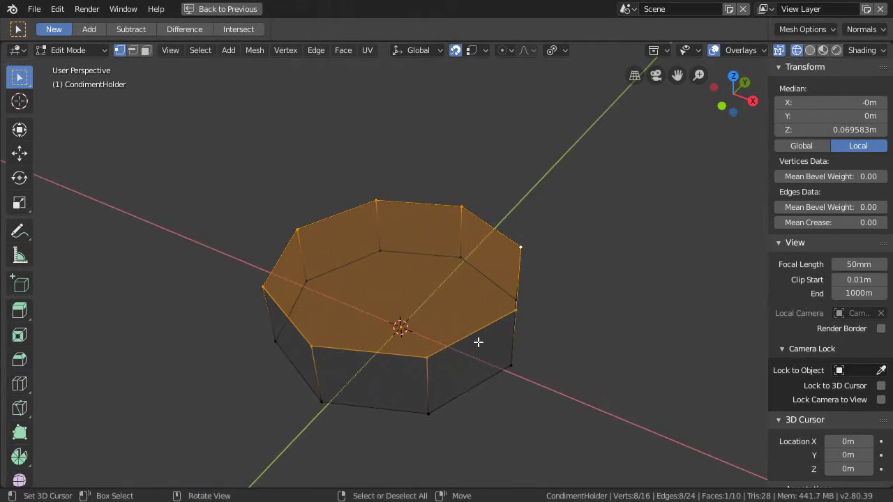
key("2")
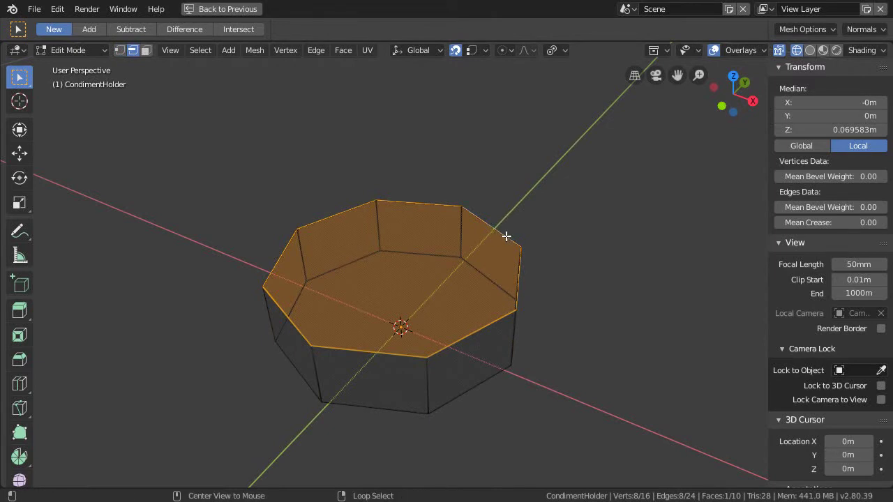
middle_click_drag(519, 300, 481, 275)
right_click(482, 232)
right_click(479, 235, "alt")
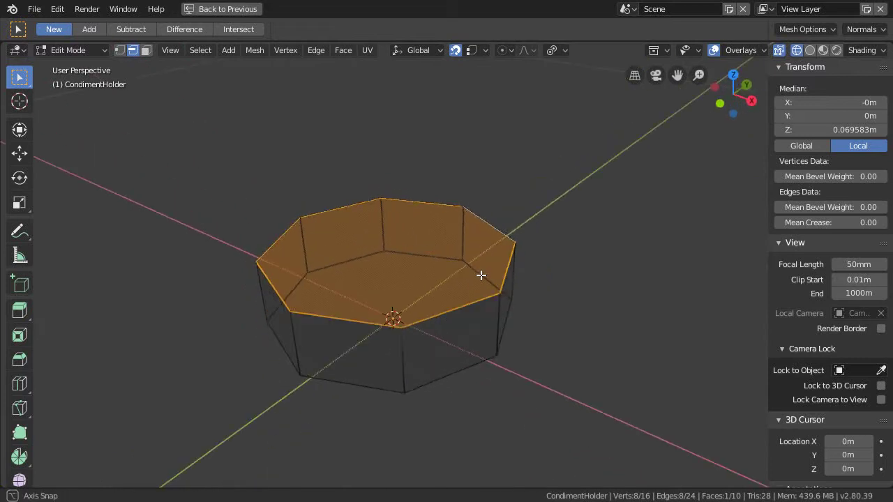
left_click(478, 369, "alt+shift")
middle_click_drag(479, 369, 479, 336)
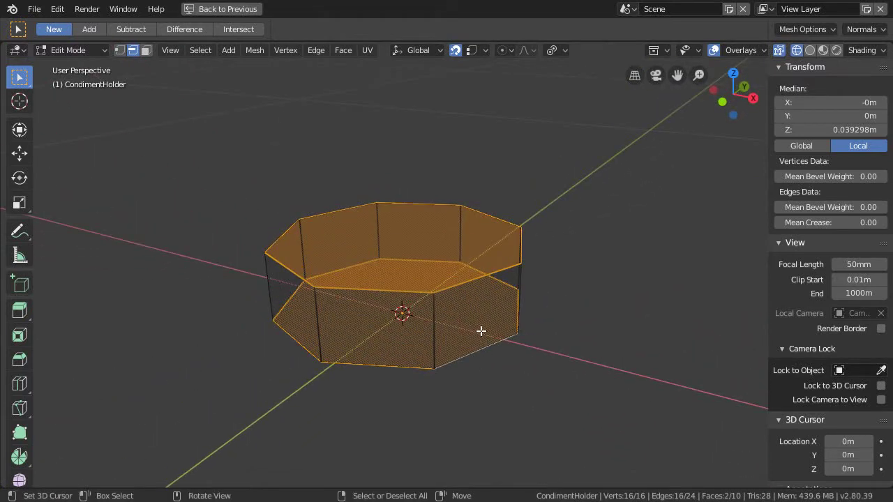
Step: Duplicate the two selected rims in place and separate the duplicate into its own object
key("shift+d")
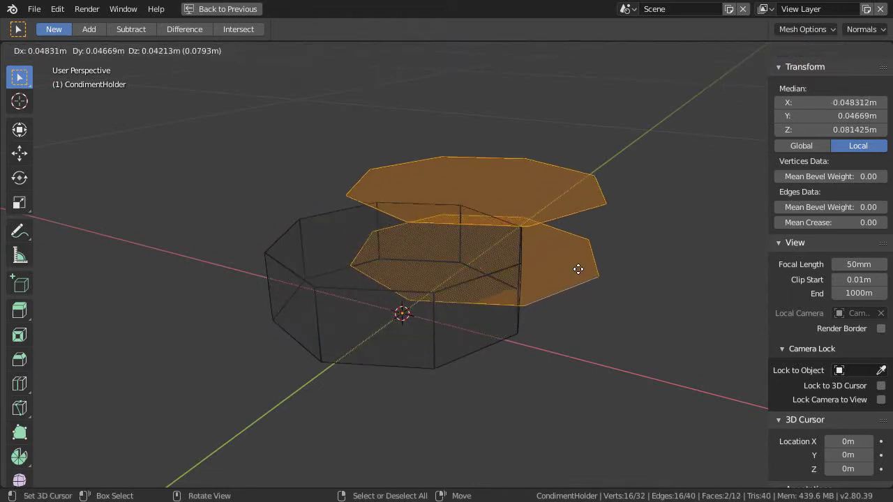
right_click(558, 282)
key("p")
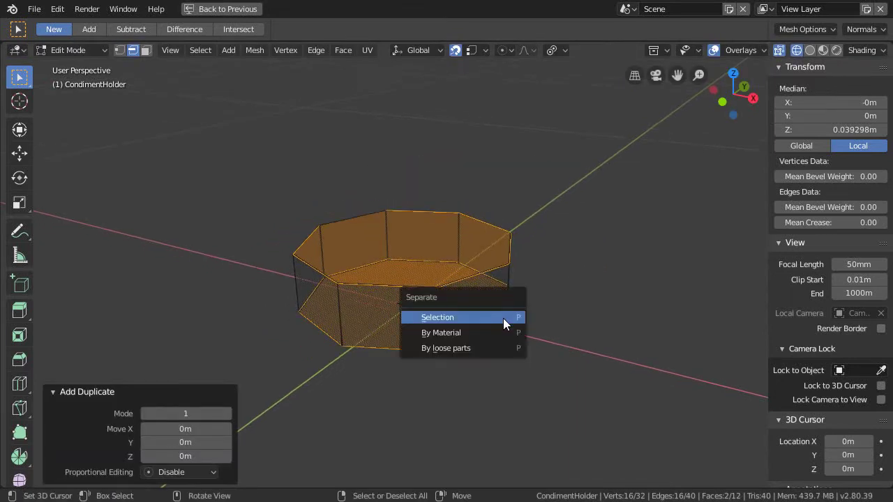
left_click(500, 319)
middle_click_drag(477, 292, 465, 335)
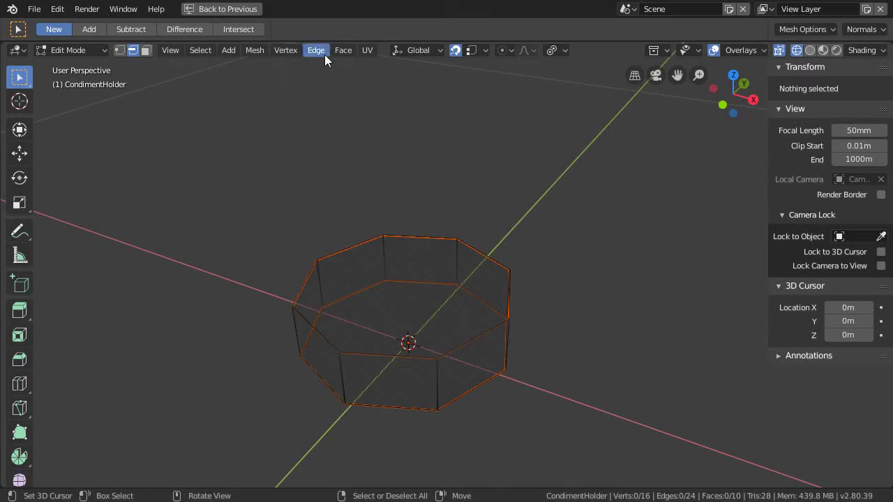
Step: Return to Object Mode and select only the separated rims object, CondimentHolder.001
key("Tab")
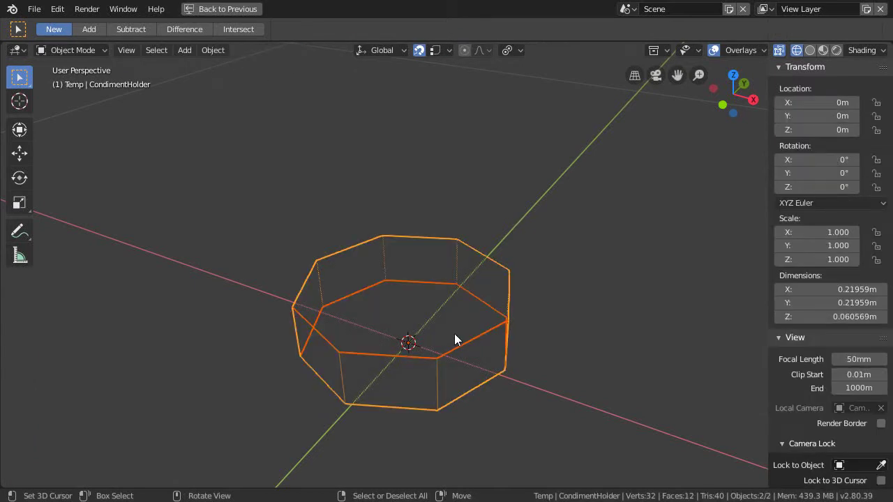
key("Tab")
key("Tab")
left_click(488, 335)
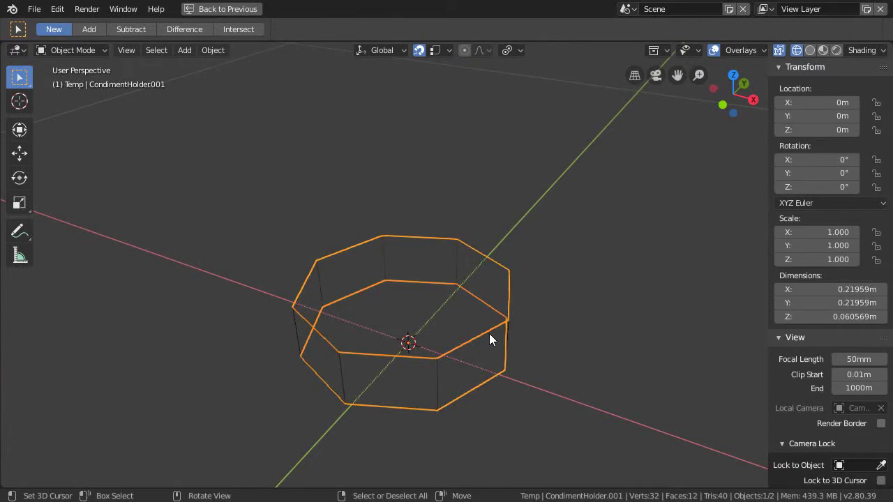
Step: Add the Curve from Mesh/Text conversion command to Quick Favorites
middle_click_drag(394, 323, 383, 319)
left_click(156, 49)
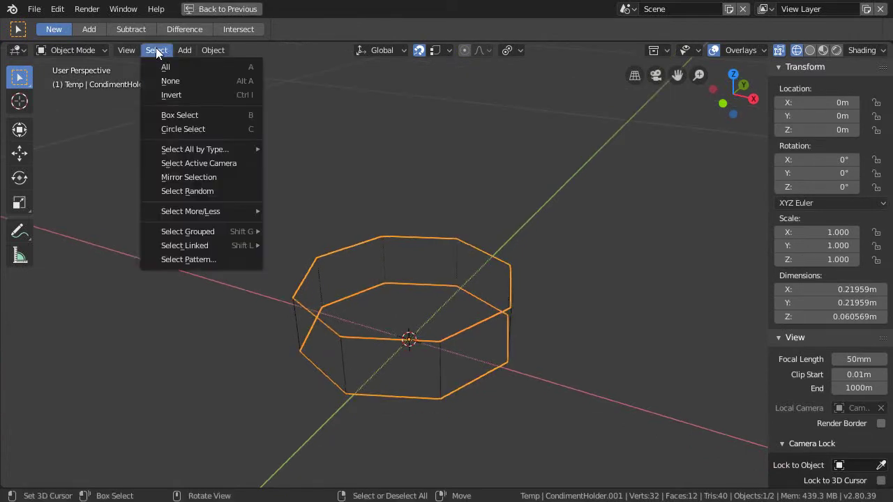
mouse_move(215, 49)
mouse_move(248, 421)
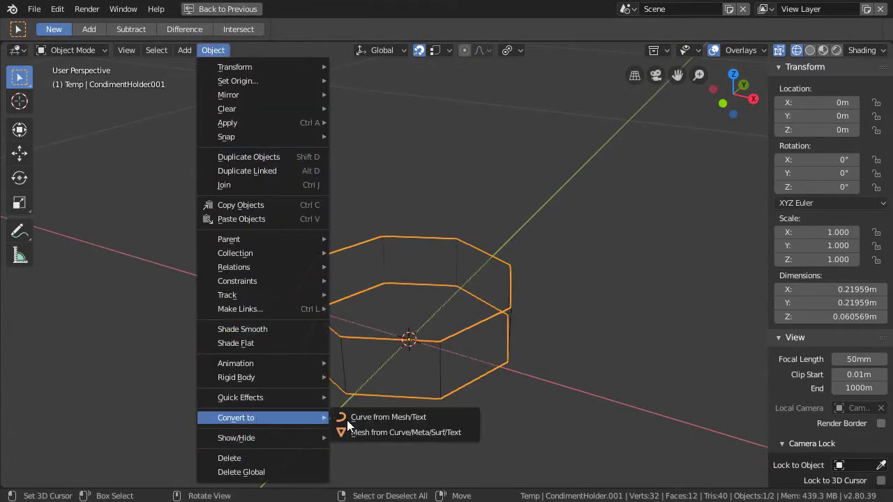
right_click(388, 418)
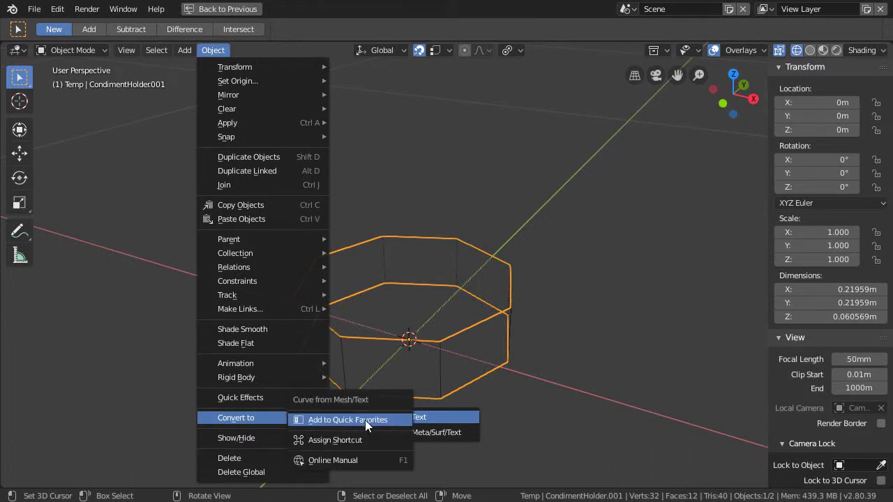
key("Escape")
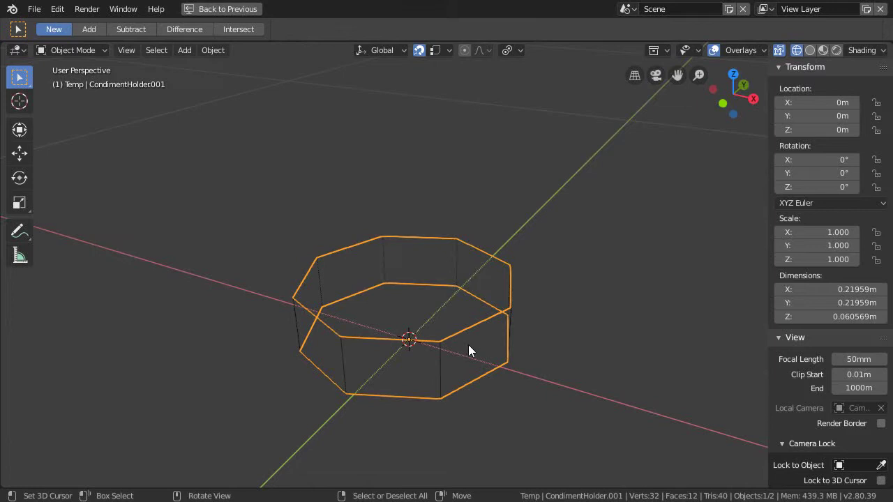
key("Tab")
middle_click_drag(440, 320, 413, 356)
key("Tab")
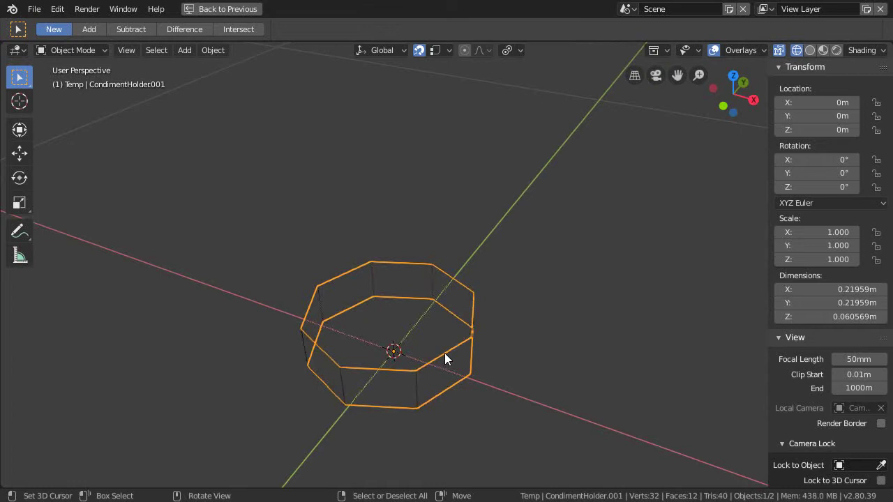
key("Tab")
scroll(461, 368, "up", 1)
key("Tab")
right_click(460, 366)
middle_click_drag(460, 366, 453, 368)
middle_click_drag(454, 371, 430, 345)
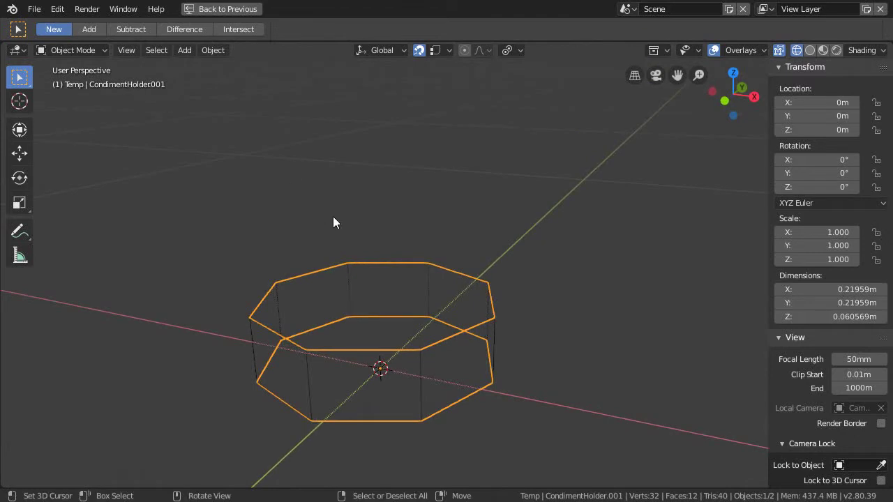
Step: Convert the separated rims object to a curve using the Curve from Mesh/Text command in Quick Favorites
key("ctrl+space")
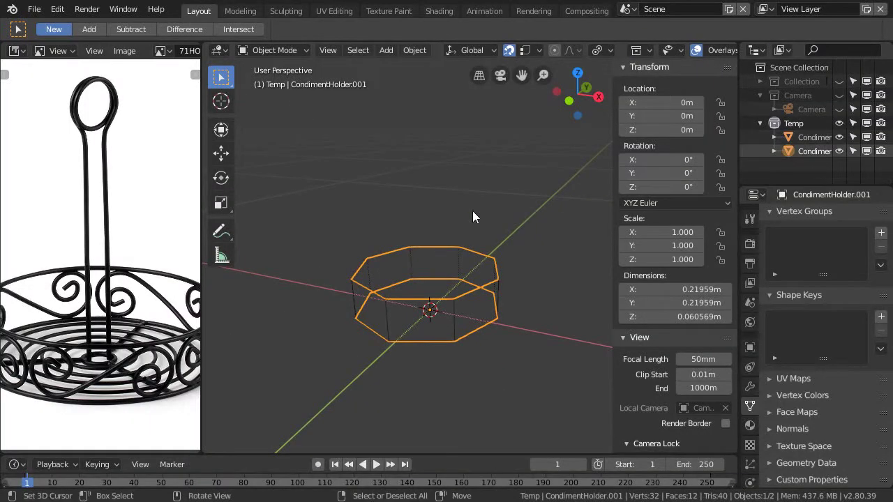
key("q")
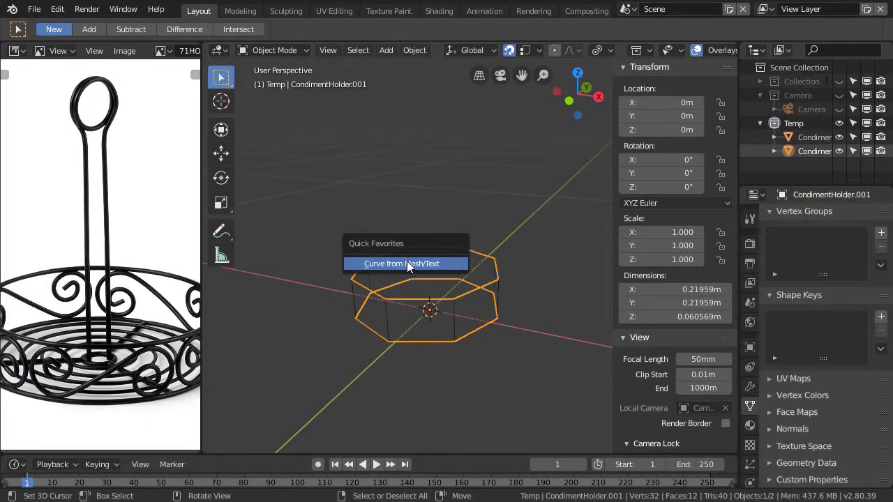
left_click(404, 262)
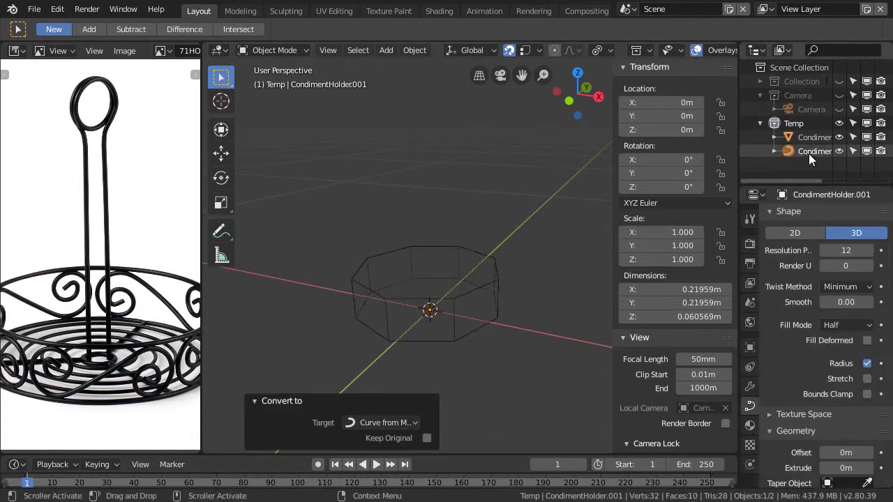
key("ctrl+space")
middle_click_drag(407, 337, 418, 313, "shift")
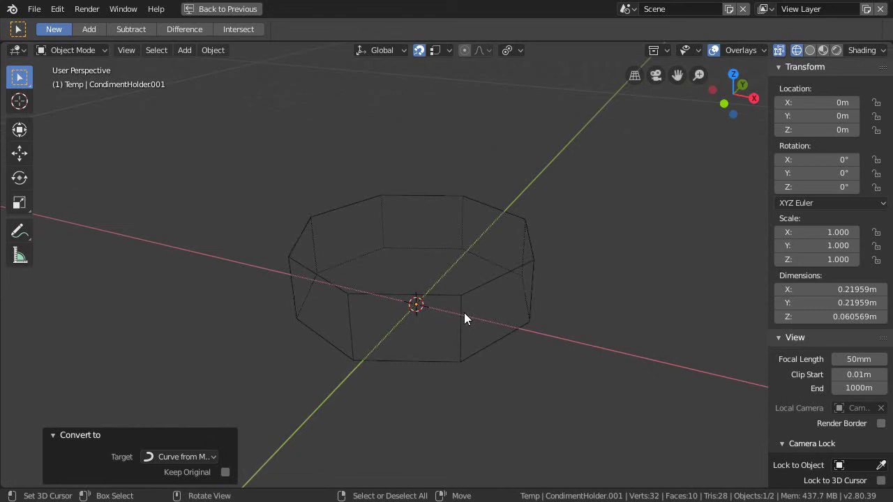
Step: Enter Edit Mode on the converted rims curve and examine the Curve Stroke options
key("Tab")
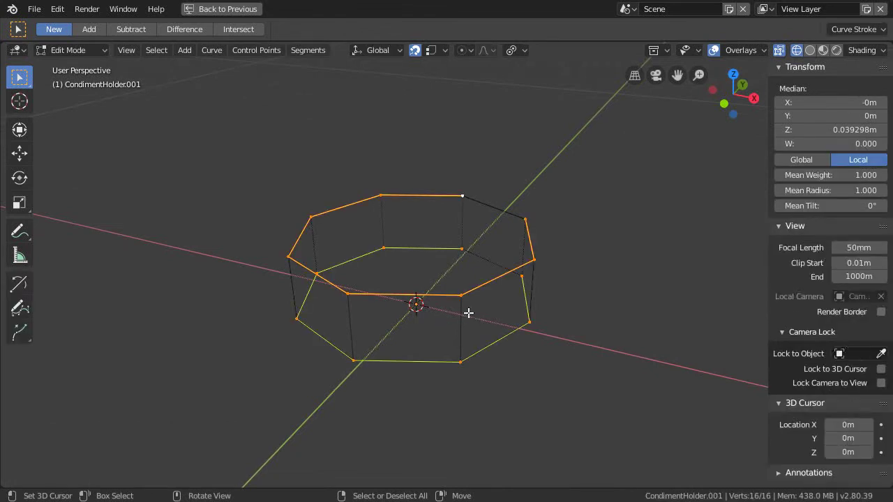
left_click(858, 29)
left_click(828, 58)
left_click(800, 88)
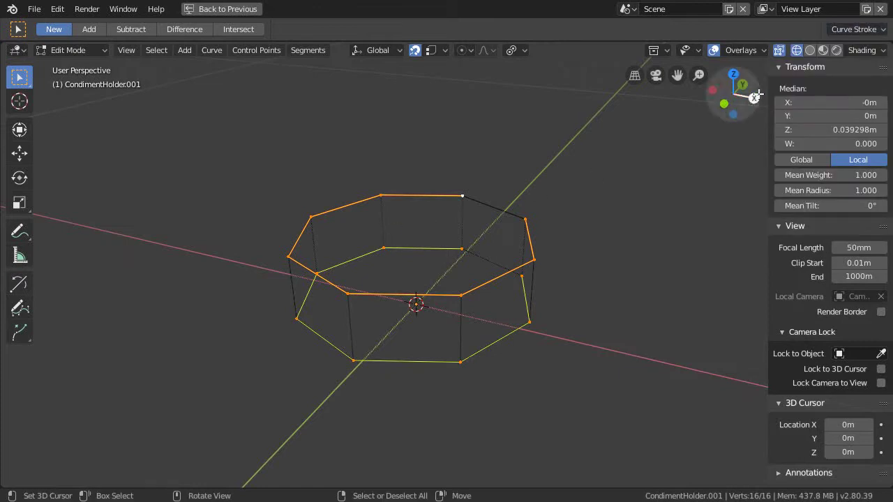
Step: Set the spline type of all the rim curve's control points to Bezier
middle_click_drag(466, 233, 392, 245)
right_click(385, 253)
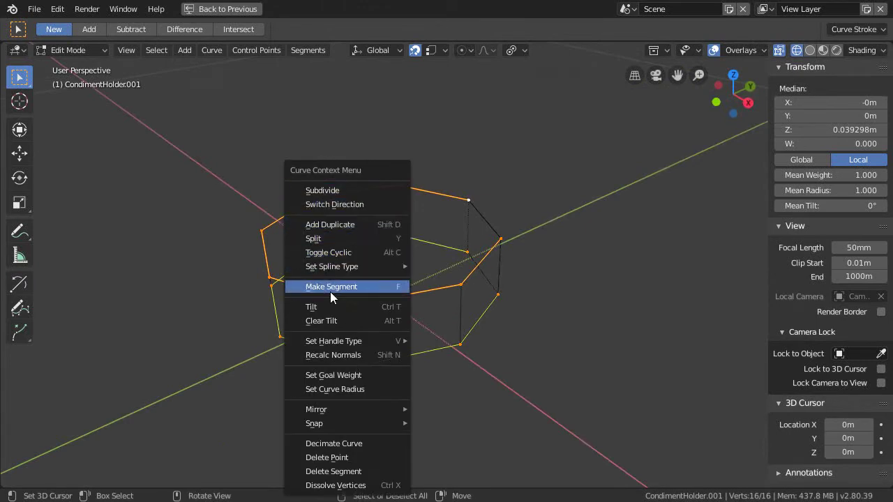
mouse_move(333, 340)
mouse_move(321, 268)
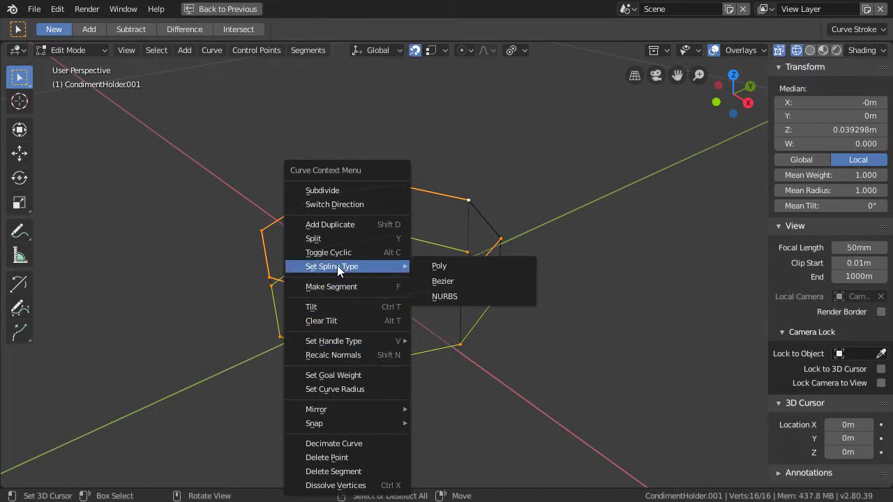
left_click(475, 280)
middle_click_drag(487, 309, 469, 341)
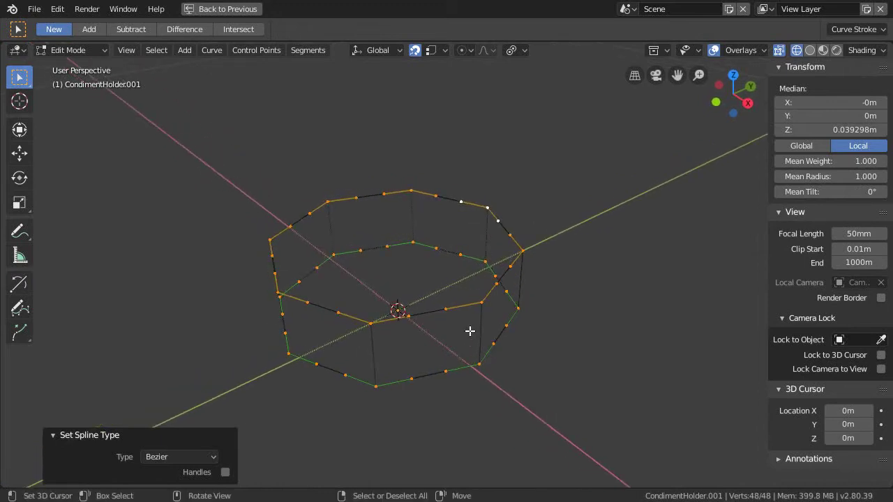
Step: Set the handle type of all the Bezier control points to Aligned
key("v")
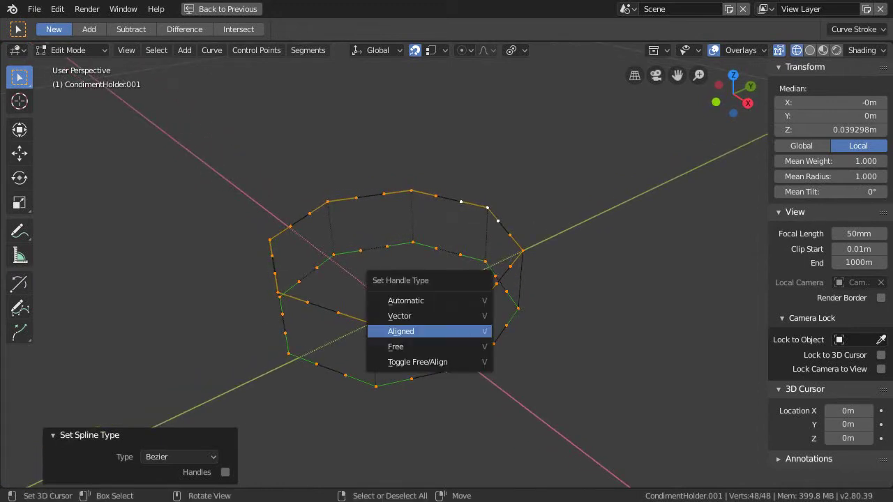
left_click(418, 332)
key("KP_7")
middle_click_drag(469, 299, 479, 383)
Step: Select all linked control points of the lower ring and delete them
left_click(507, 337)
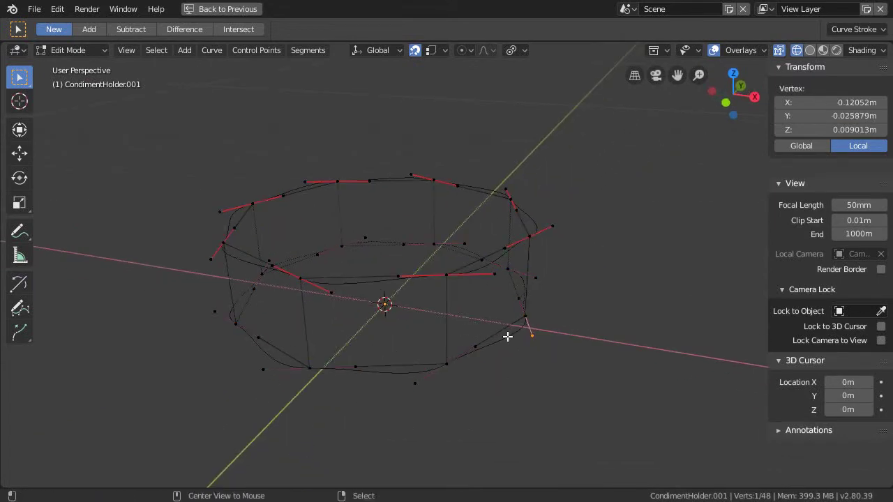
middle_click_drag(509, 339, 468, 333)
key("ctrl+l")
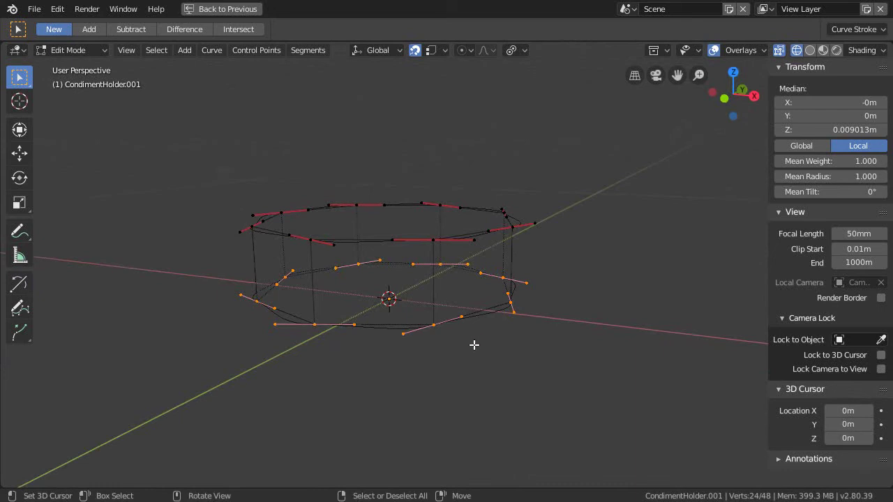
key("x")
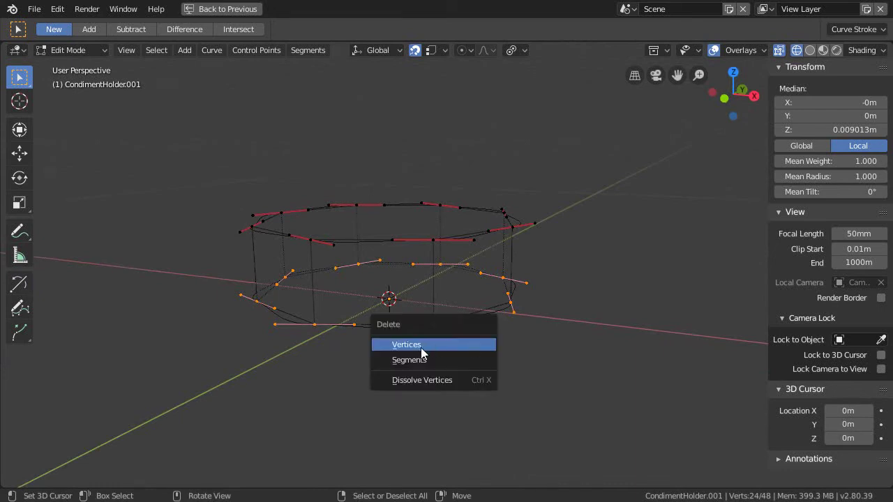
left_click(420, 345)
middle_click_drag(444, 339, 484, 346)
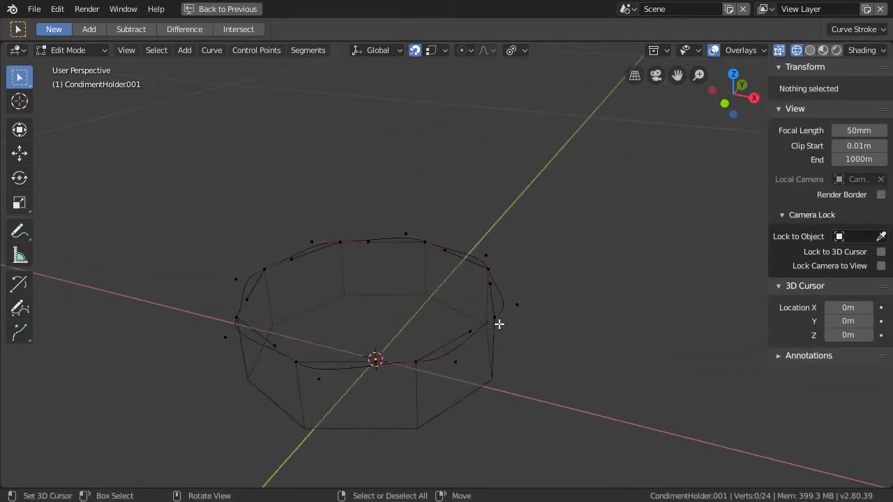
Step: Select all control points of the remaining upper ring and rotate them by -22.5° in top view to round it into a circle
key("a")
key("KP_7")
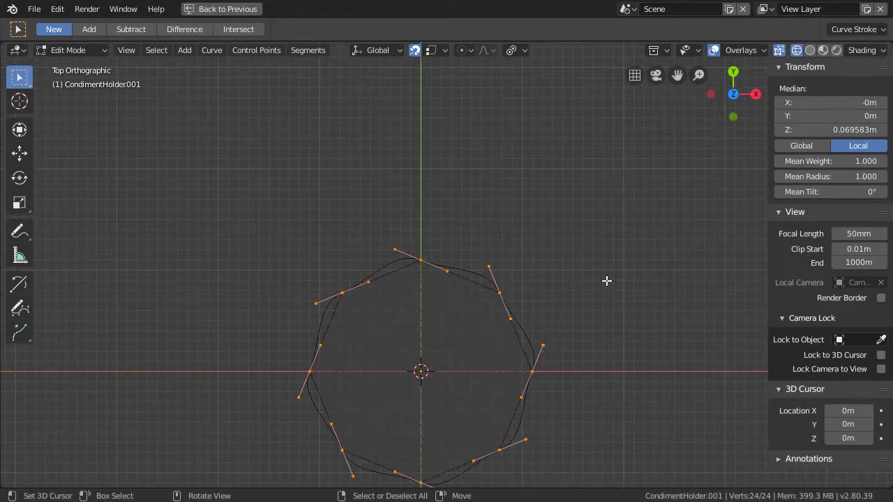
key("r")
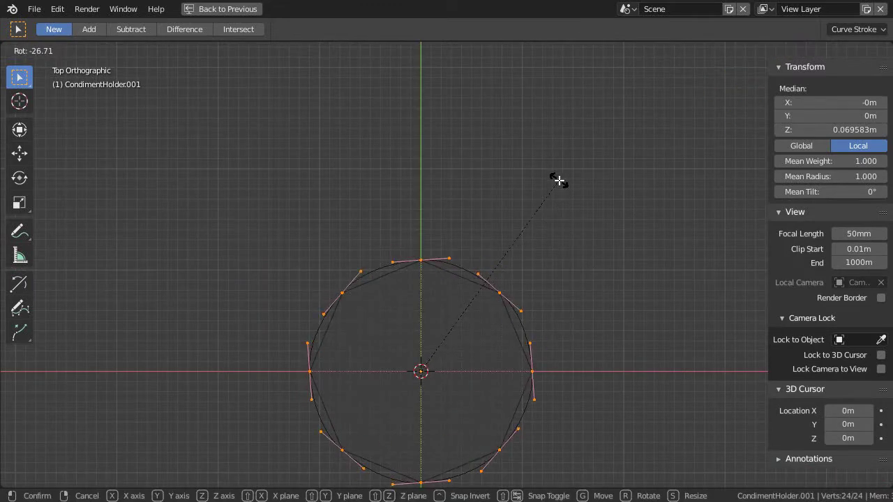
type("-22.5")
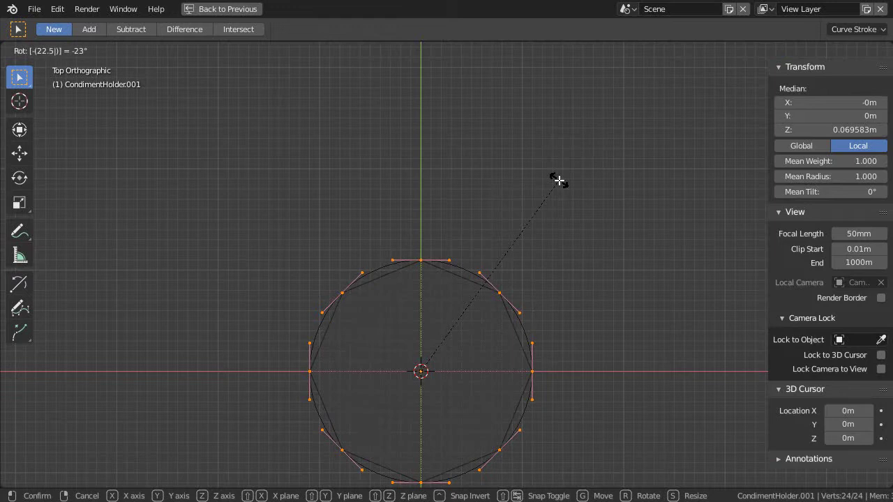
key("Return")
scroll(433, 325, "up", 4)
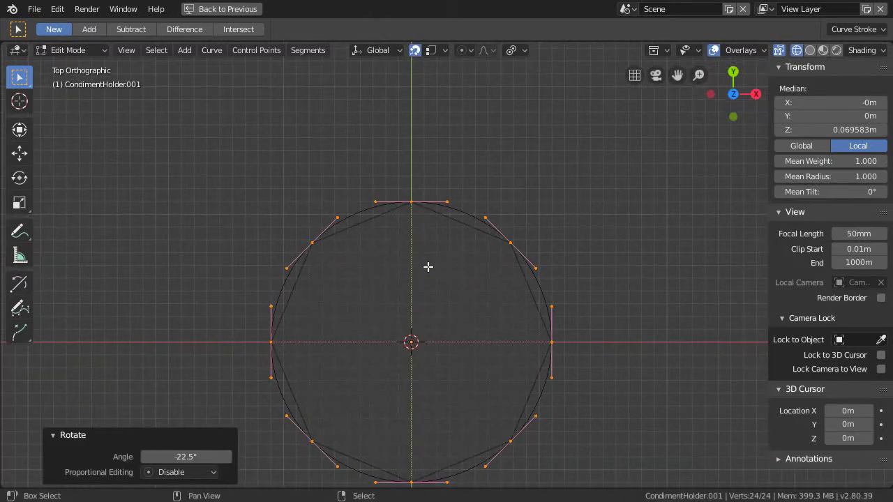
scroll(446, 247, "down", 3)
middle_click_drag(445, 295, 500, 308)
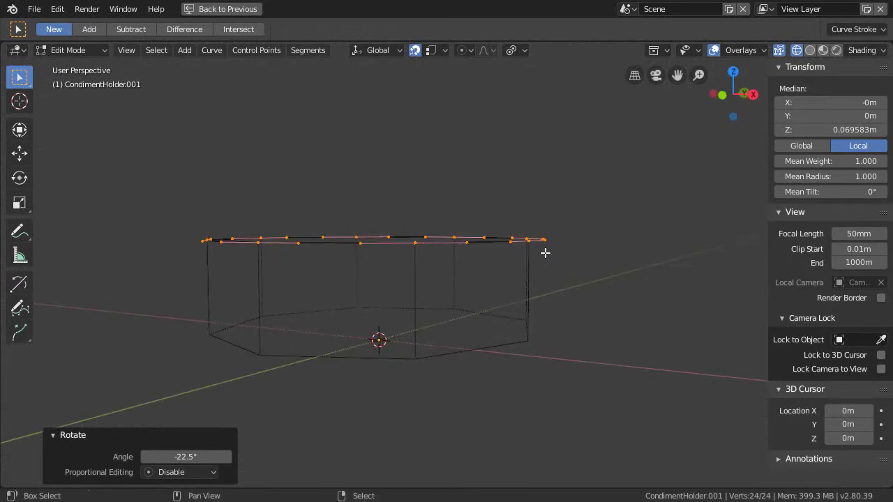
Step: Duplicate the upper ring straight down along Z by about 0.0606 m, snapping it to a bottom corner of the reference mesh
middle_click_drag(521, 248, 539, 287)
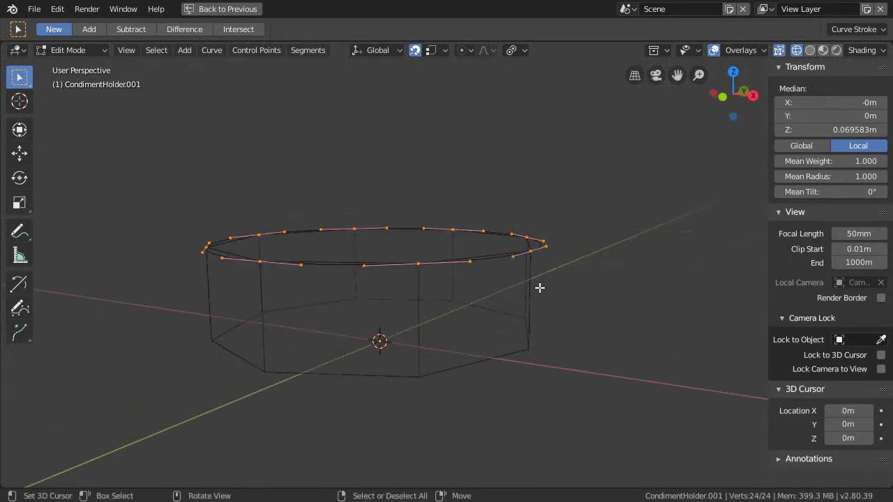
key("shift+d")
key("z")
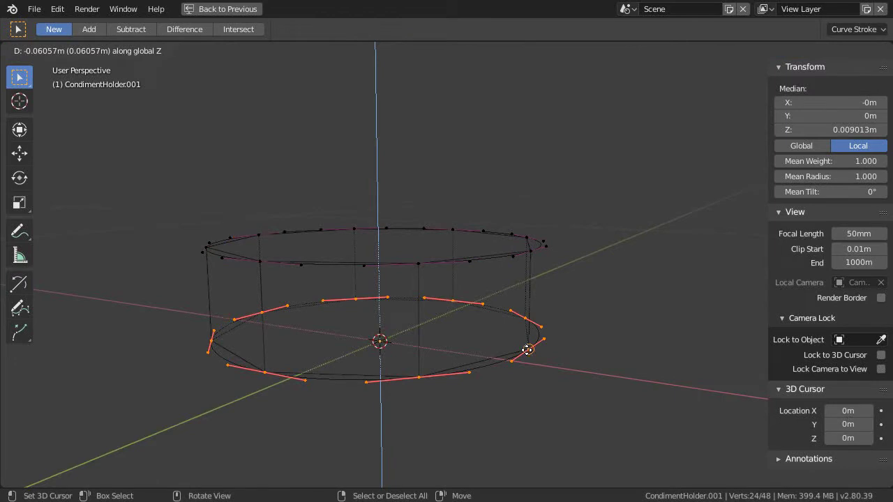
left_click(529, 348)
middle_click_drag(512, 329, 491, 358)
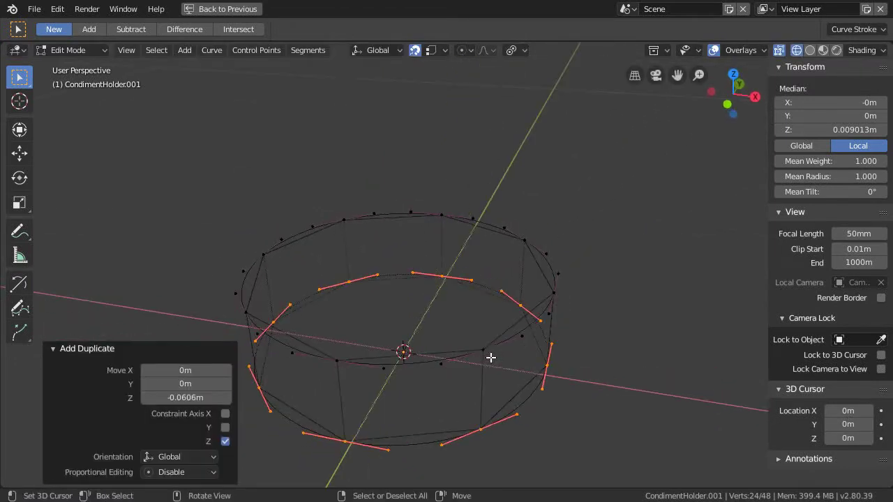
Step: Return to Object Mode and restore the full multi-editor layout
key("Tab")
scroll(493, 337, "down", 1)
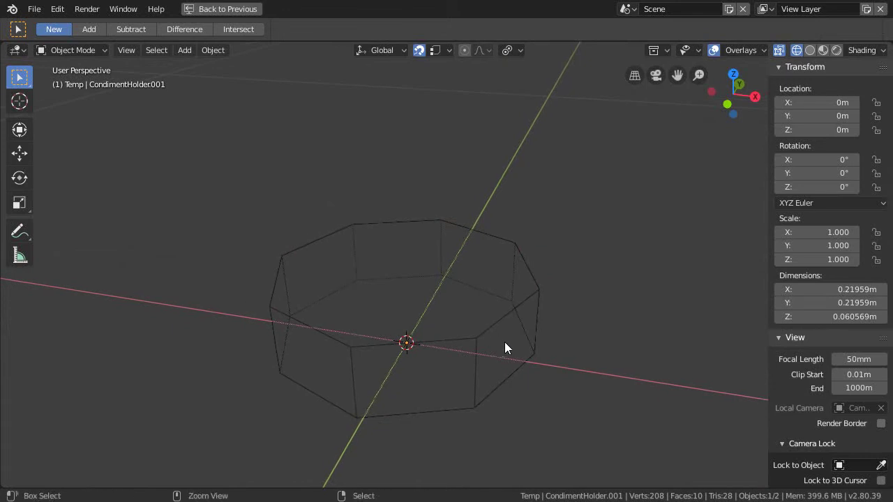
key("ctrl+space")
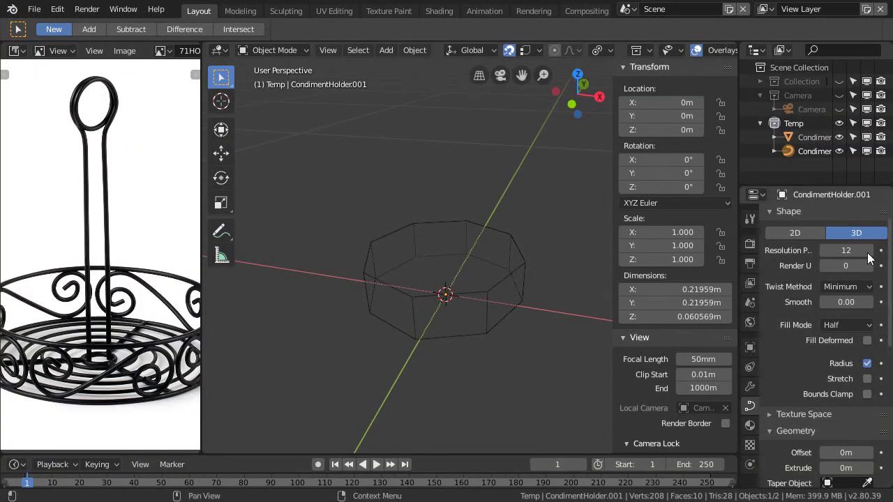
Step: Examine the Shape, Geometry and Bevel settings of the rings curve, including its Twist Method and Fill Mode choices
scroll(835, 403, "down", 8)
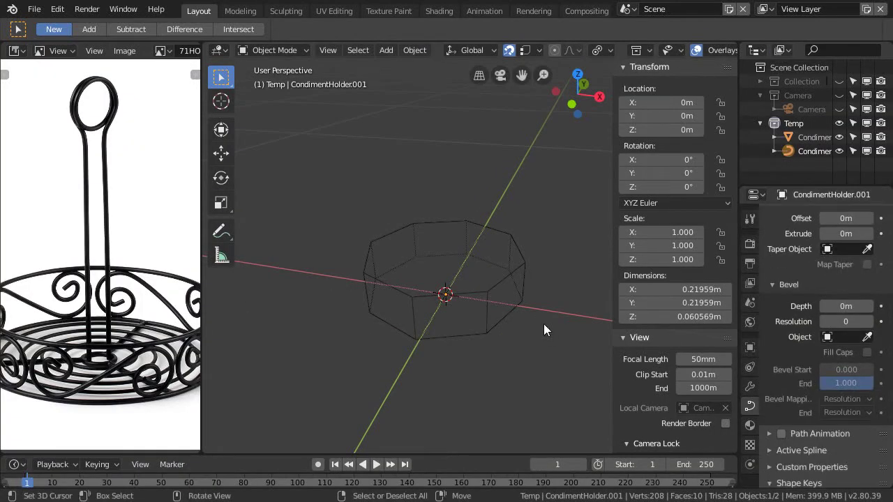
middle_click_drag(475, 325, 407, 331, "shift")
scroll(808, 343, "down", 4)
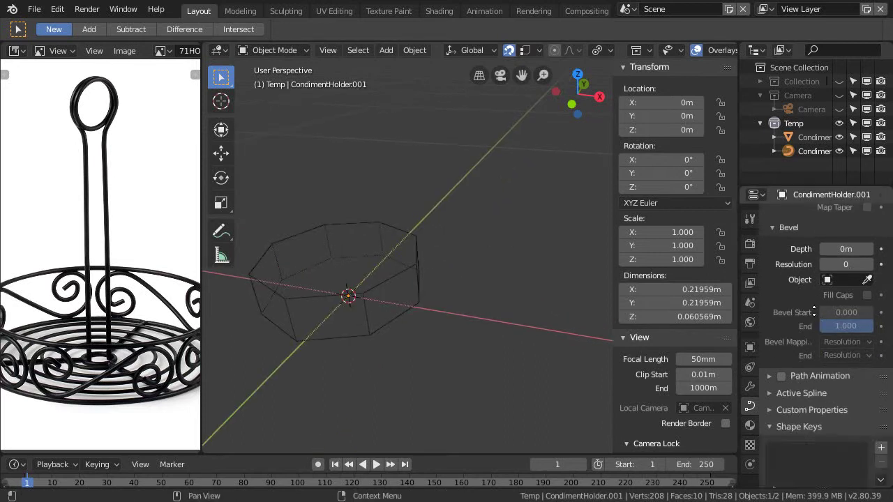
scroll(816, 396, "up", 8)
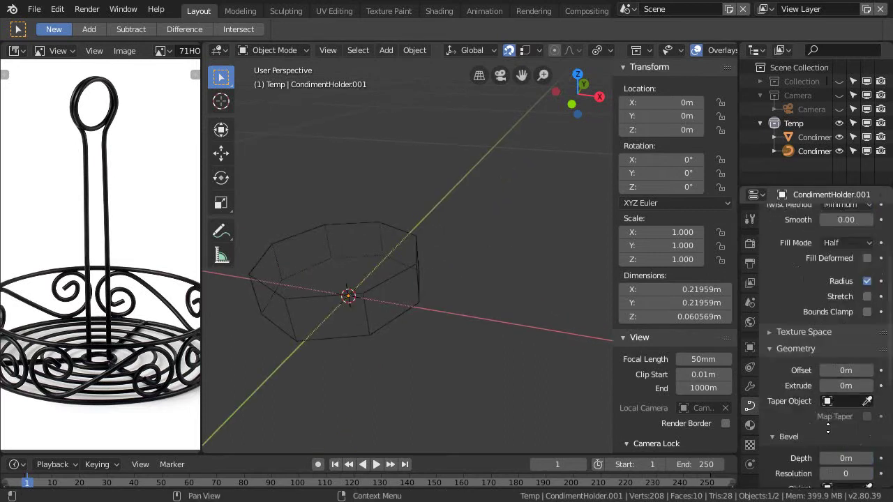
scroll(851, 329, "up", 2)
left_click(847, 304)
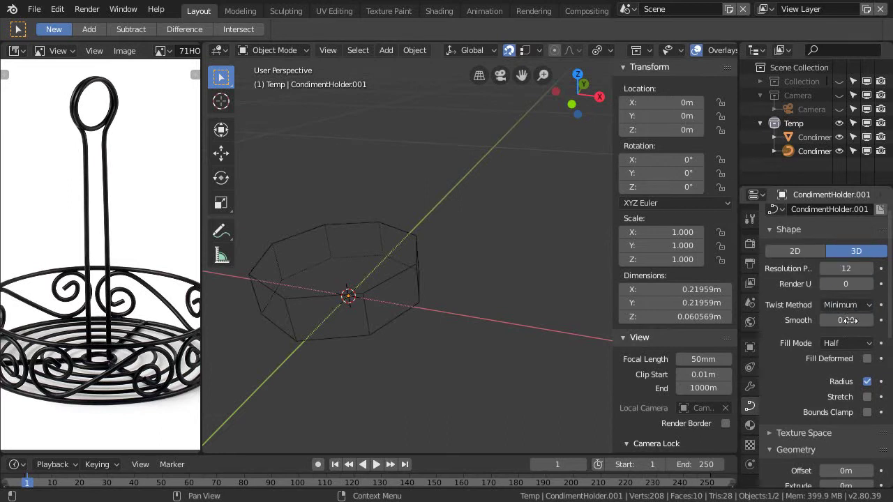
left_click(842, 343)
left_click(824, 327)
scroll(824, 326, "up", 1)
scroll(833, 342, "down", 8)
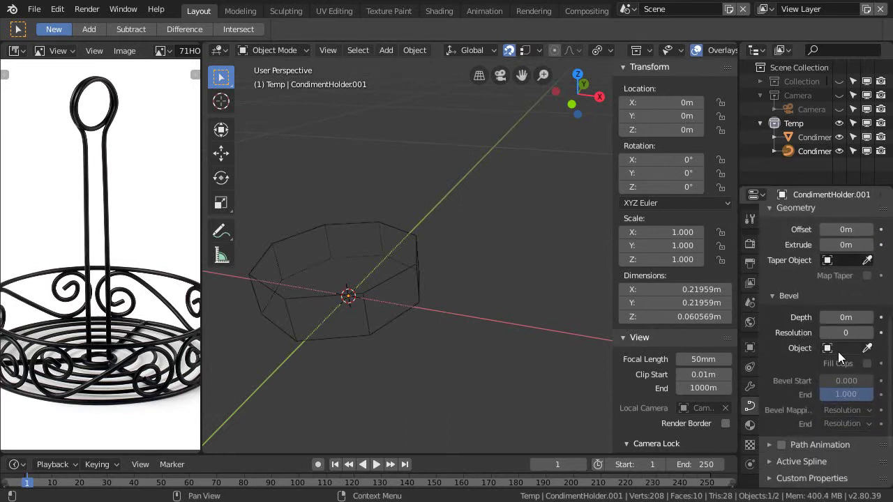
Step: Give the rings curve a bevel depth of 0.003 m and a bevel resolution of 2
mouse_move(845, 319)
left_mouse_down()
mouse_move(872, 319)
mouse_move(851, 319)
left_mouse_up()
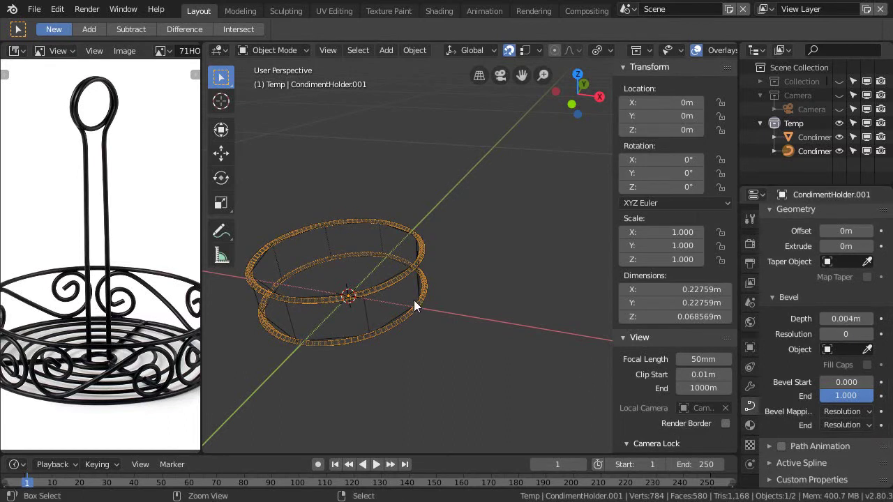
scroll(419, 279, "up", 5)
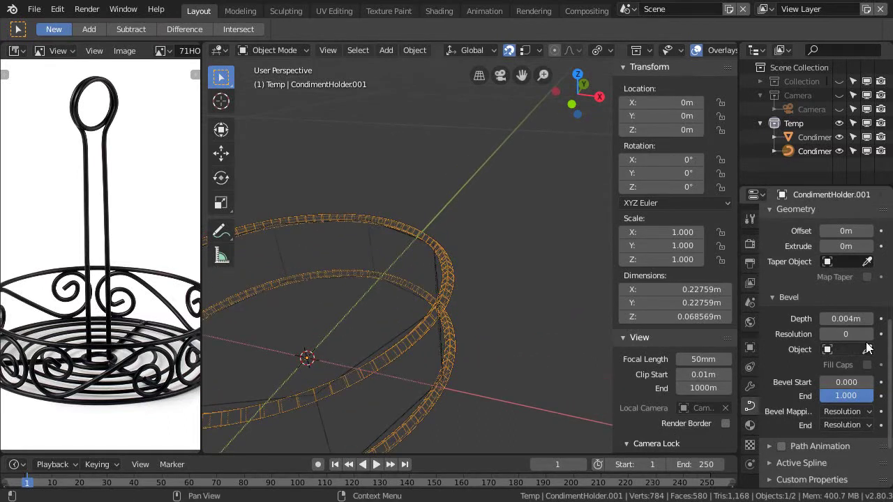
left_click(847, 319)
type(".003")
key("Return")
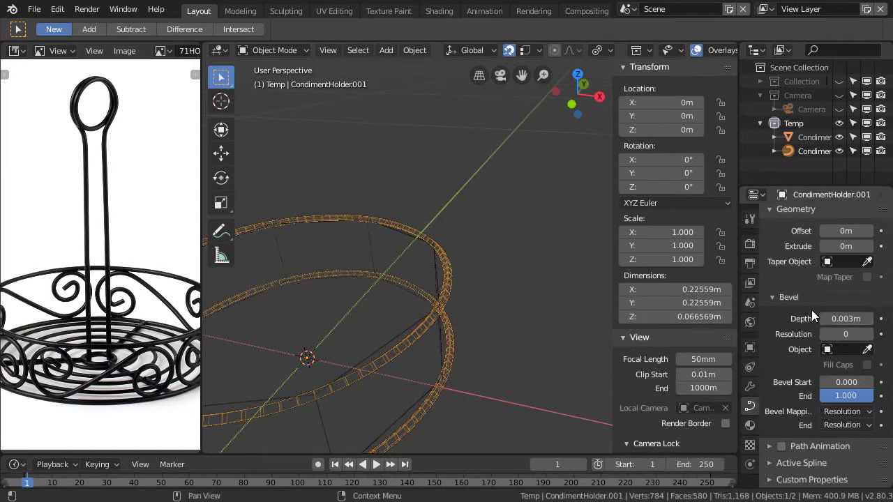
left_click(869, 335)
left_click(869, 335)
middle_click_drag(464, 335, 454, 309)
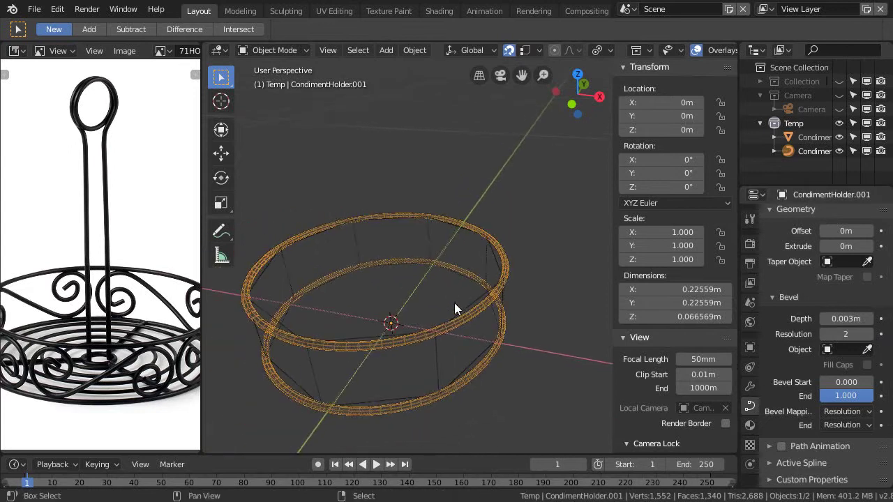
Step: Duplicate the beveled rings in place, move the copy to the collection named Collection, and save the file
key("shift+d")
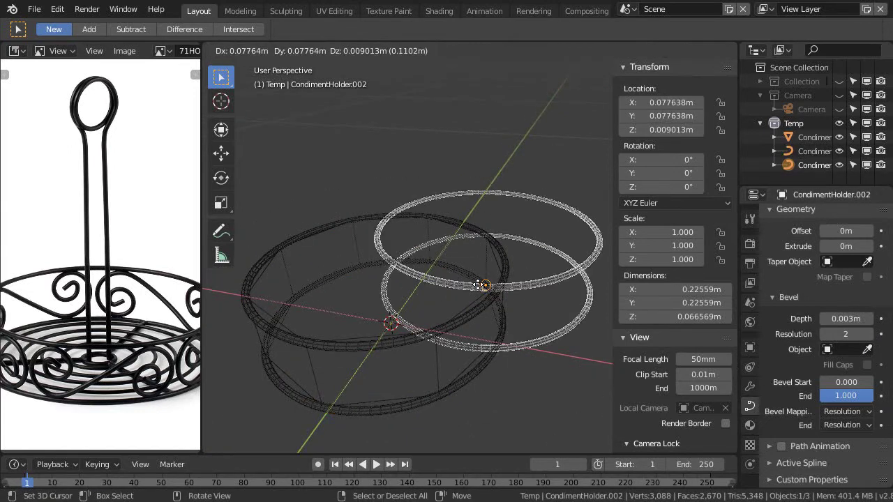
right_click(478, 290)
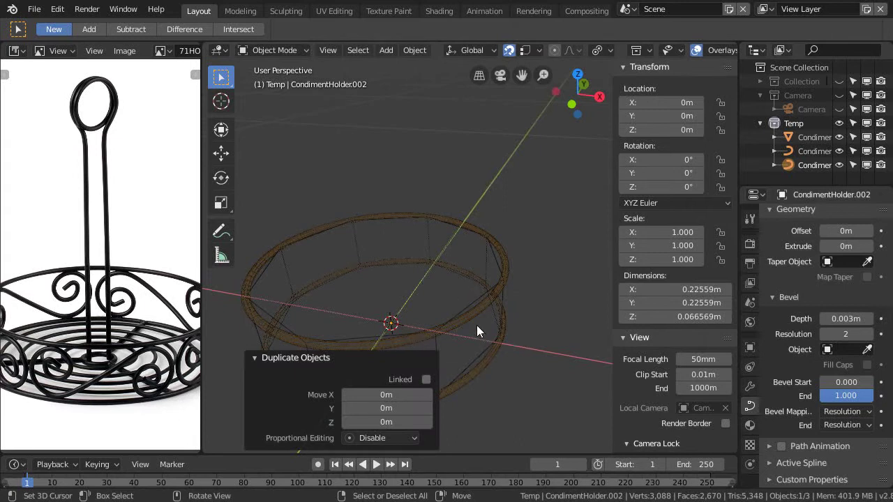
key("m")
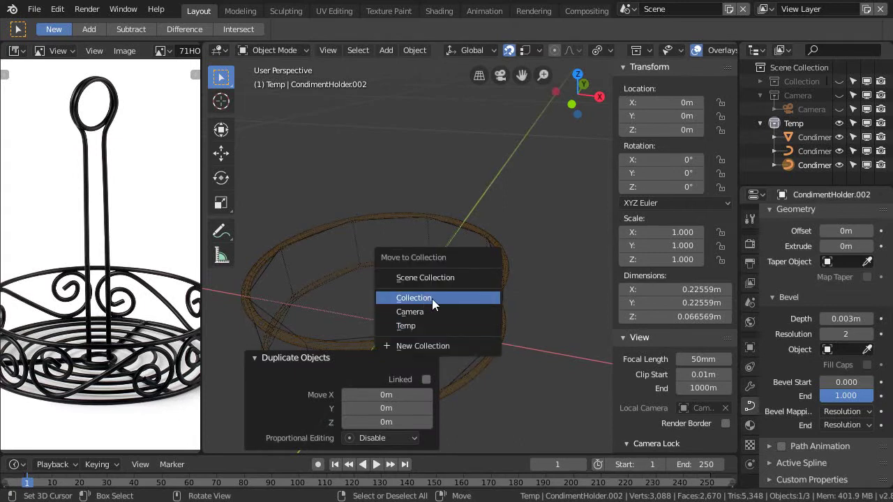
left_click(432, 299)
middle_click_drag(464, 274, 383, 352)
key("ctrl+s")
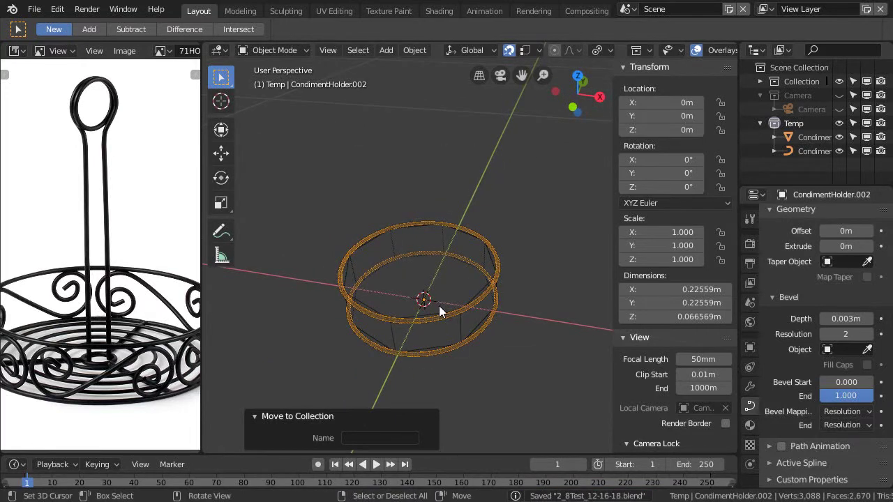
Step: Show only the main Collection and switch the viewport from wireframe to shading that displays the materials
key("1")
scroll(435, 334, "up", 1)
middle_click_drag(435, 334, 449, 295)
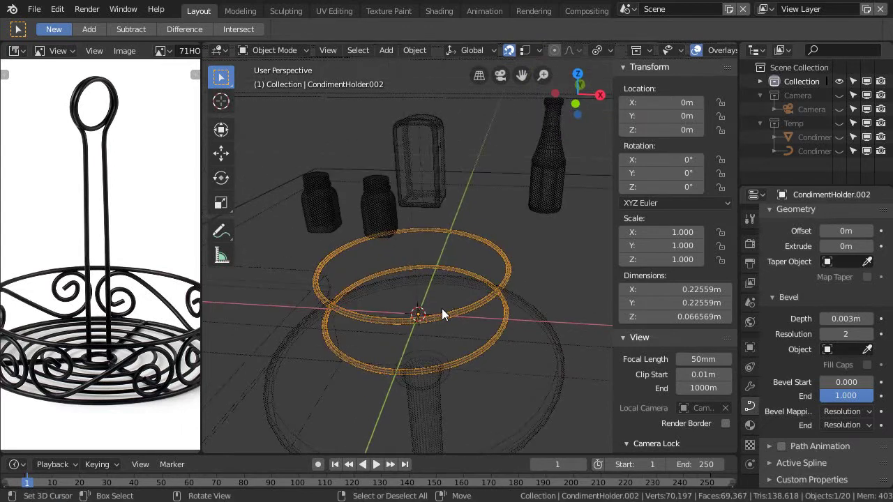
key("z")
left_click(439, 224)
middle_click_drag(451, 277, 498, 283)
Step: Move the copied rings in top view to the wall end of the table, about 0.0256 m in X and 0.579 m in Y
key("KP_7")
middle_click_drag(457, 329, 452, 338, "shift")
key("g")
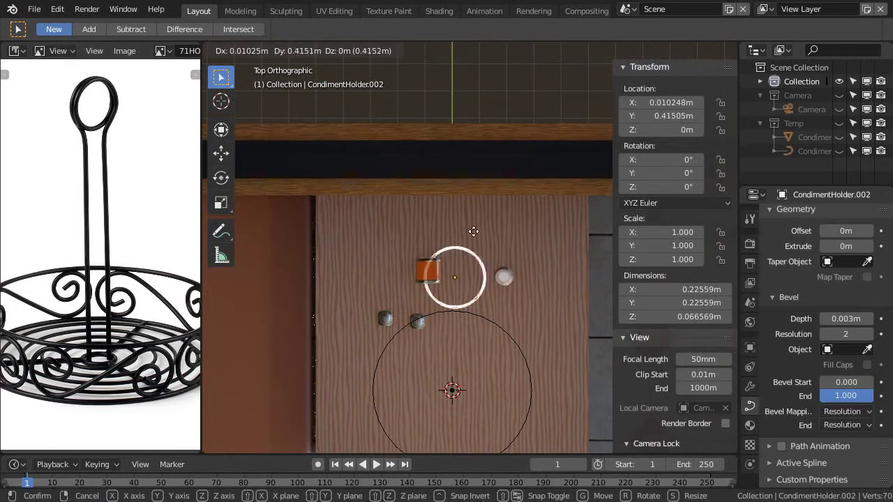
left_click(490, 222)
middle_click_drag(491, 222, 496, 322)
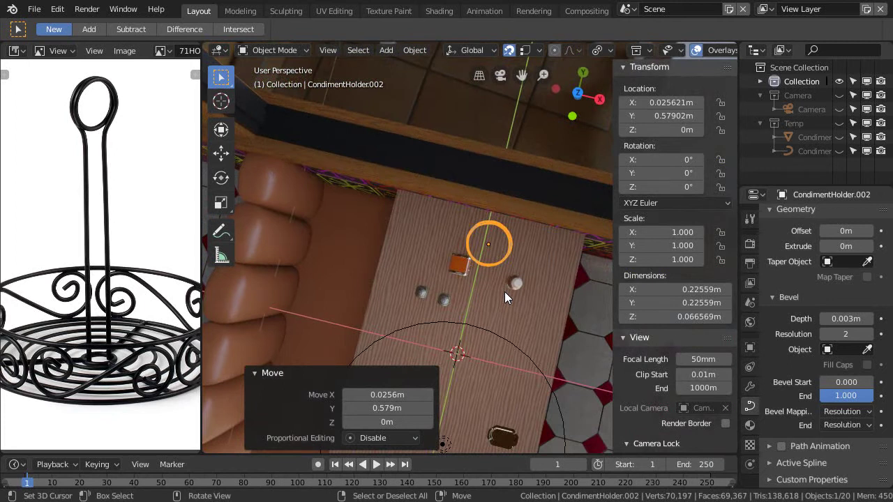
key("KP_7")
middle_click_drag(497, 292, 473, 336, "shift")
scroll(489, 259, "up", 4)
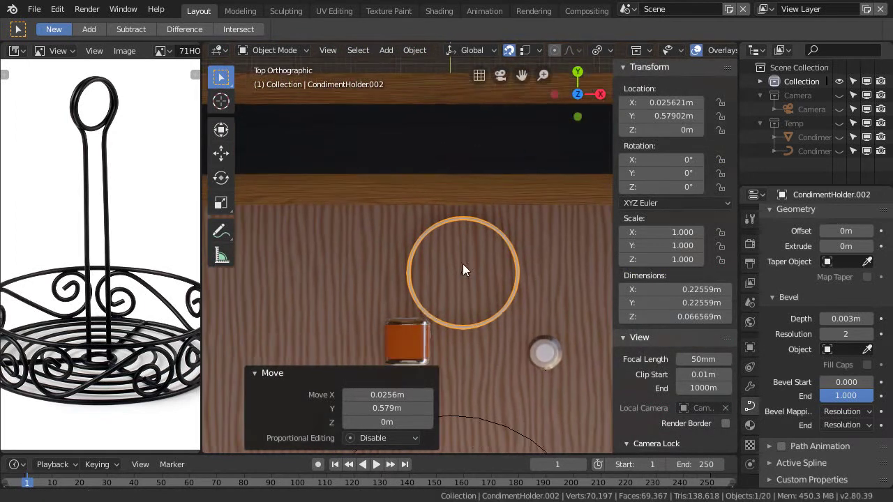
left_click(277, 374)
Step: Select the napkin dispenser and move it inside the rings in top view
middle_click_drag(423, 349, 391, 342, "shift")
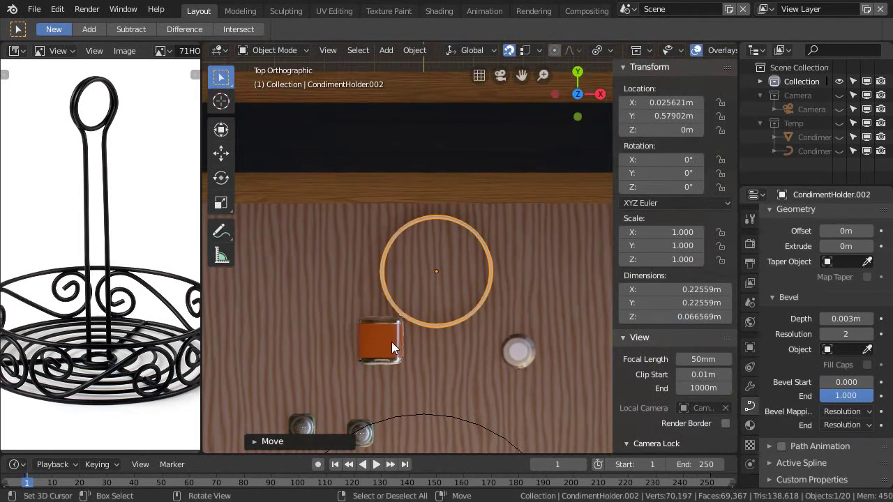
left_click(392, 344)
key("g")
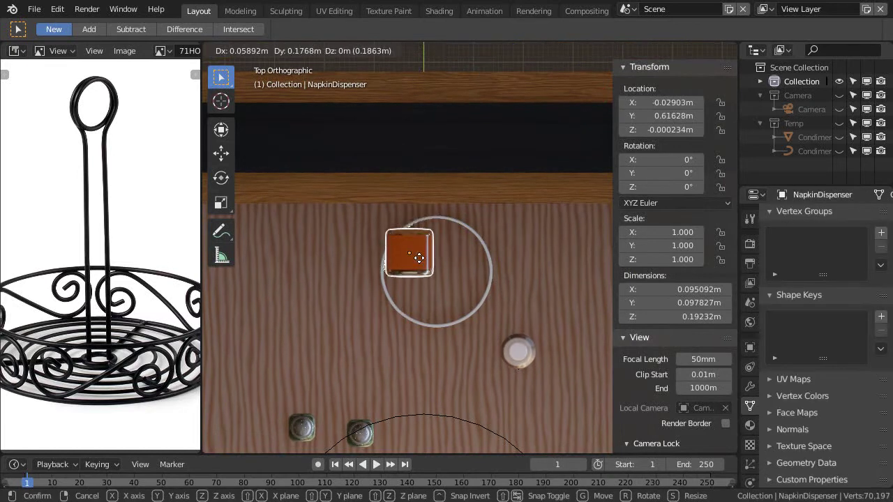
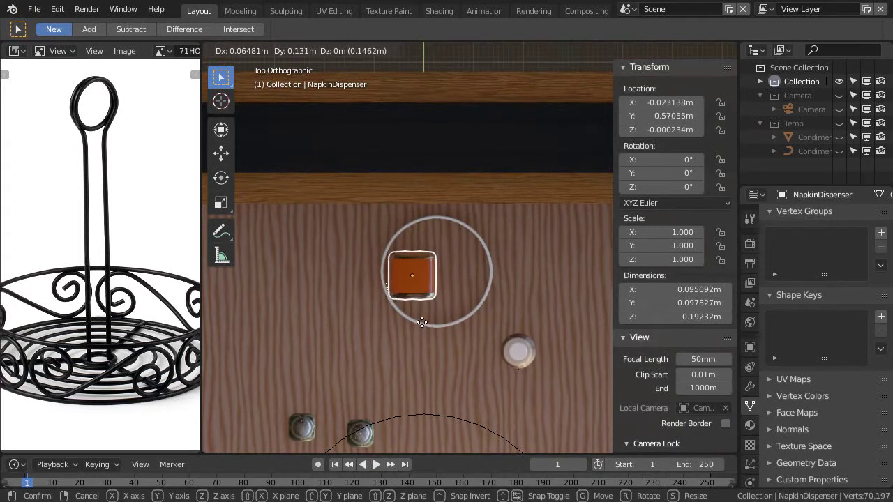
Step: Place the napkin dispenser at about X -0.025 m, Y 0.574 m and the ketchup bottle at about X 0.064 m, Y 0.631 m
left_click(425, 318)
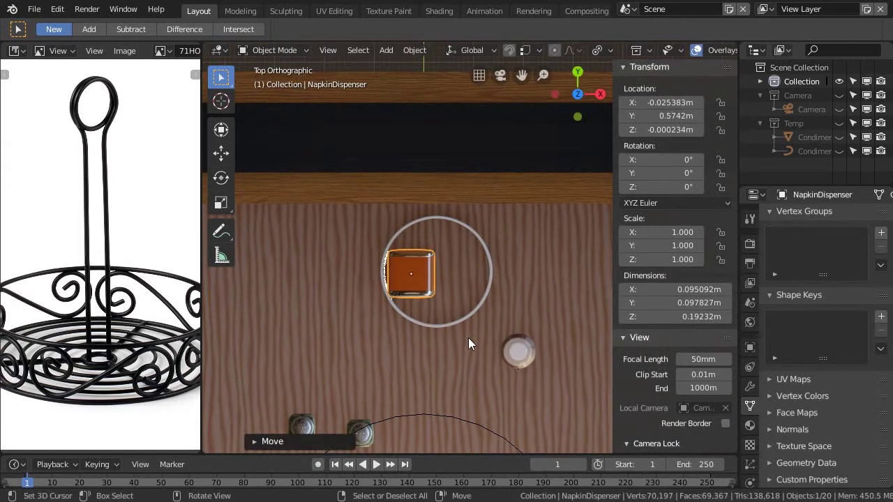
left_click(525, 356)
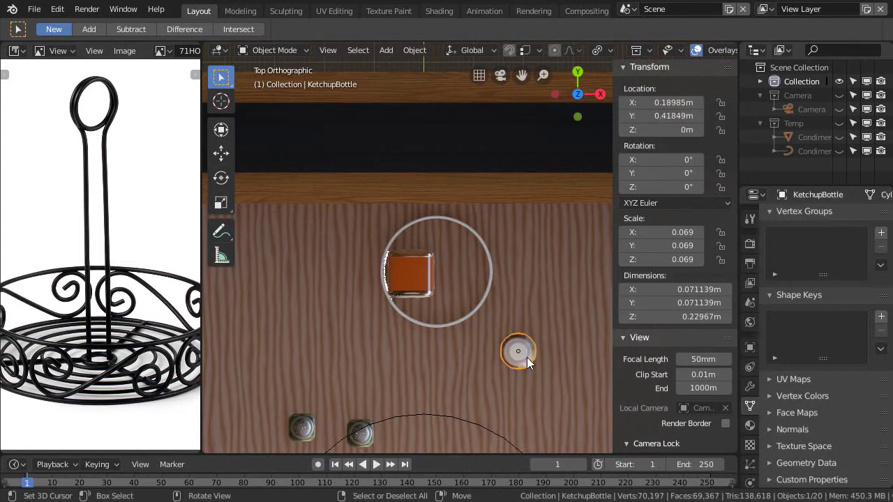
key("g")
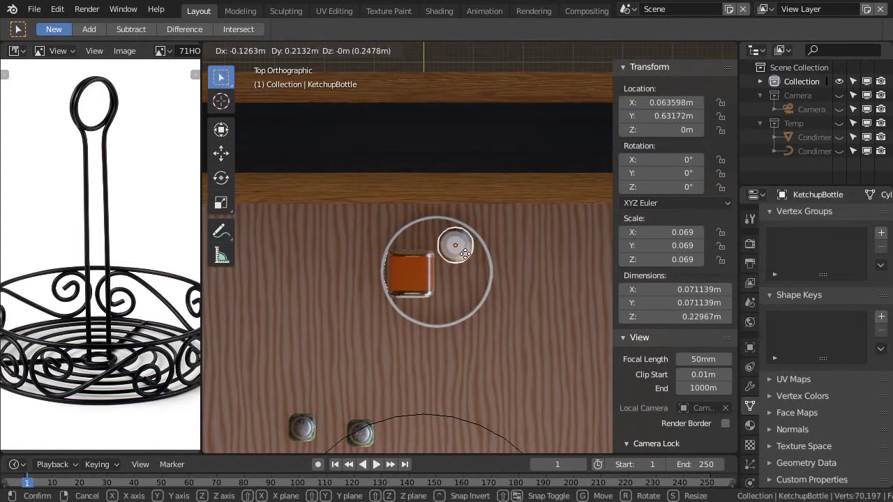
left_click(466, 252)
Step: Try to select the salt shaker on the table and switch the viewport shading to wireframe
middle_click_drag(399, 400, 397, 341, "shift")
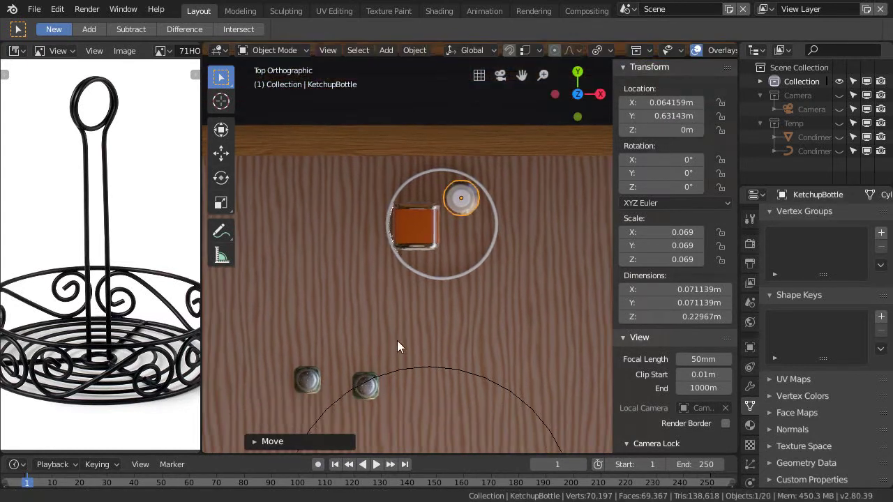
left_click(375, 393)
left_click(377, 393)
left_click(377, 394)
left_click(375, 394)
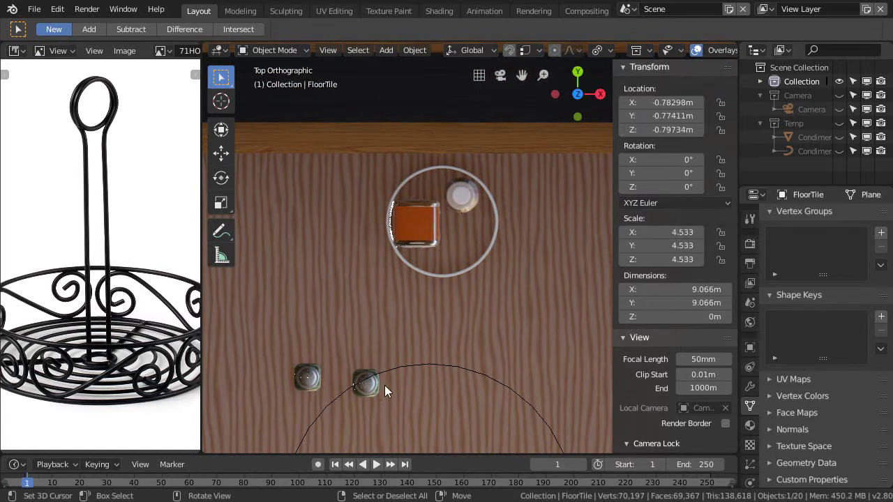
middle_click_drag(390, 359, 417, 327, "shift")
key("z")
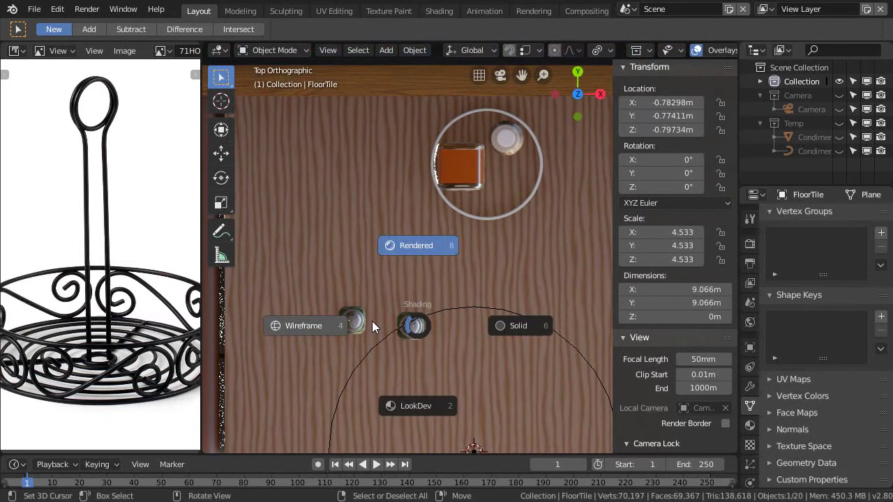
left_click(372, 321)
Step: Try to move the glass jars of the salt and pepper shakers to the condiment rings in top view
left_click(420, 339)
left_click(420, 335)
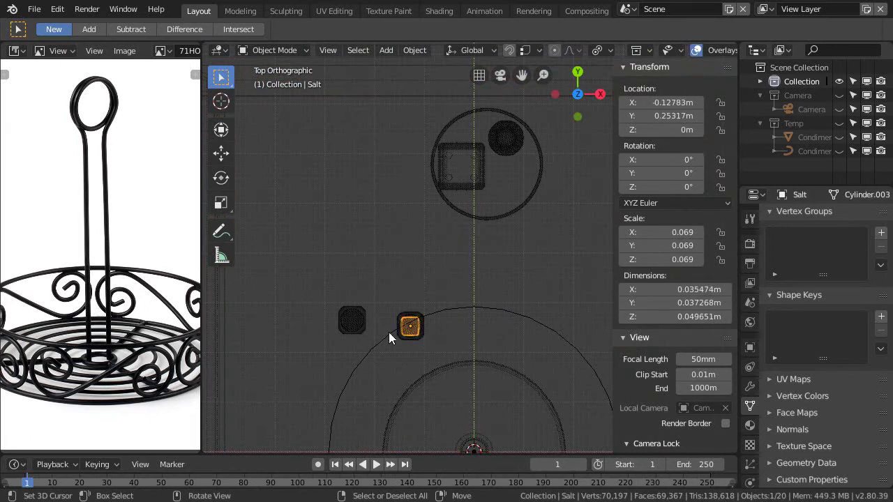
left_click(365, 313, "shift")
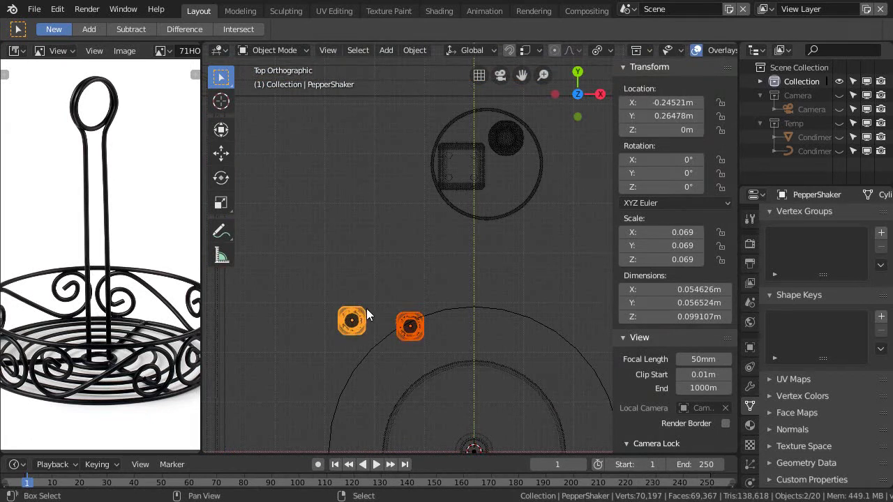
key("g")
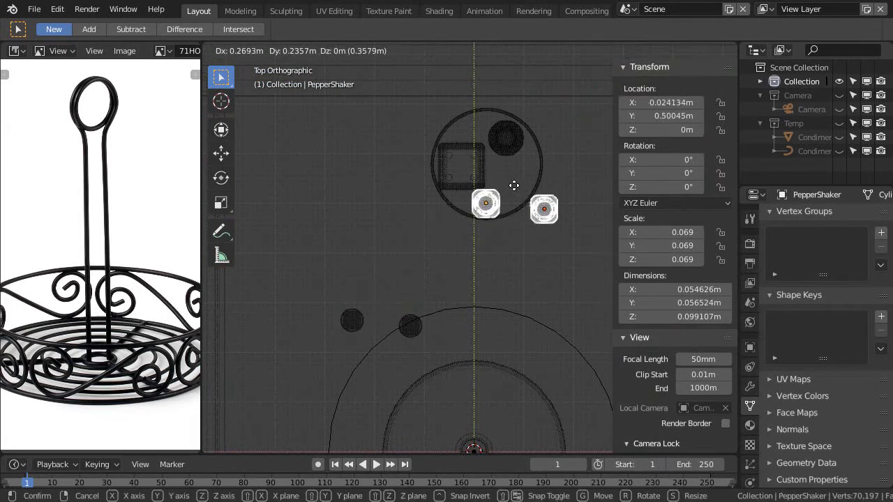
left_click(531, 178)
middle_click_drag(477, 221, 345, 280, "shift")
scroll(349, 278, "up", 1)
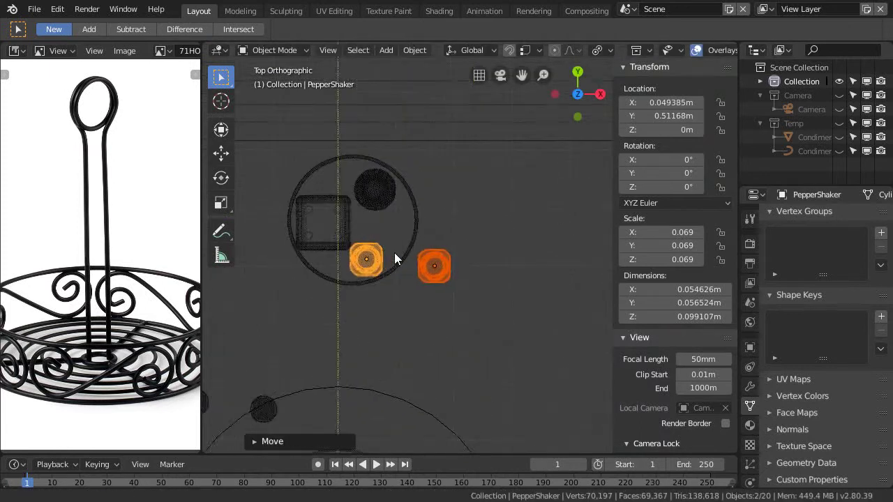
middle_click_drag(395, 253, 453, 236, "shift")
scroll(454, 256, "down", 3)
mouse_move(436, 294)
middle_mouse_down()
mouse_move(425, 242)
mouse_move(439, 173)
mouse_move(395, 178)
mouse_move(392, 319)
mouse_move(430, 308)
mouse_move(342, 332)
mouse_move(418, 363)
mouse_move(479, 304)
mouse_move(485, 356)
mouse_move(480, 322)
mouse_move(440, 344)
mouse_move(433, 311)
middle_mouse_up()
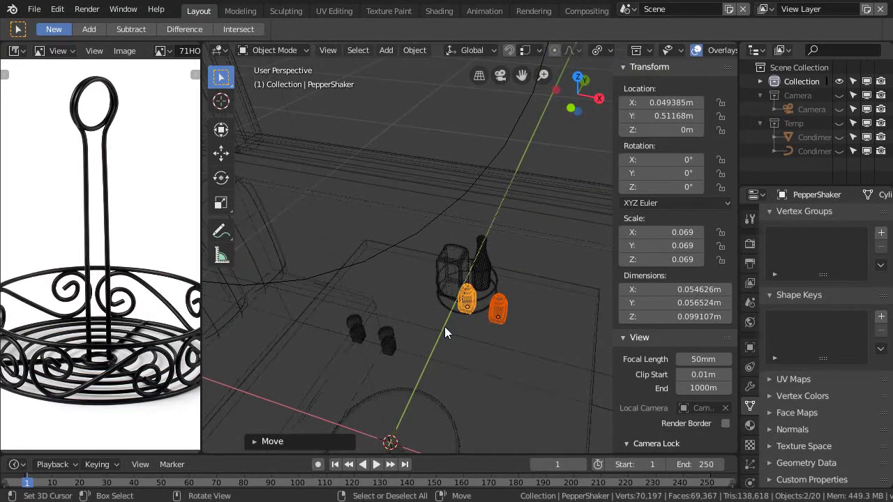
middle_click_drag(391, 353, 443, 280)
key("ctrl+z")
Step: Maximize the 3D viewport and select the salt, the cap and the glass jar of the salt shaker
key("ctrl+space")
middle_click_drag(419, 317, 427, 284)
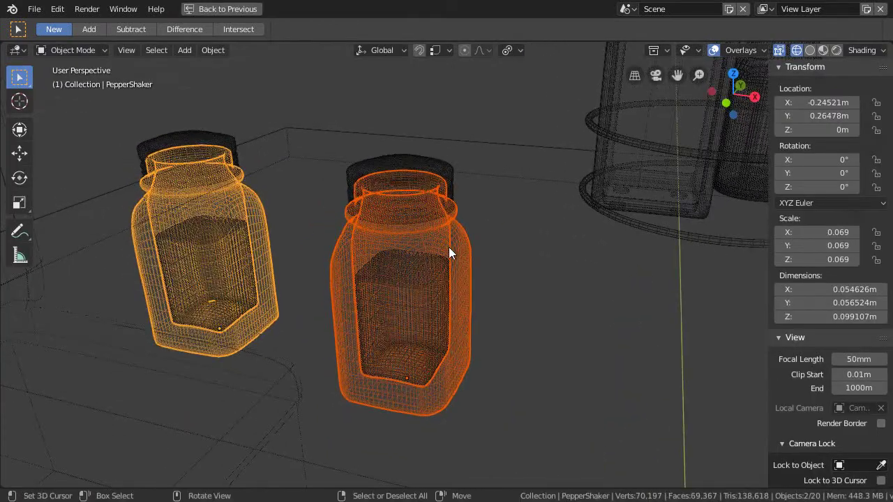
left_click(429, 286)
left_click(427, 289)
left_click(427, 289)
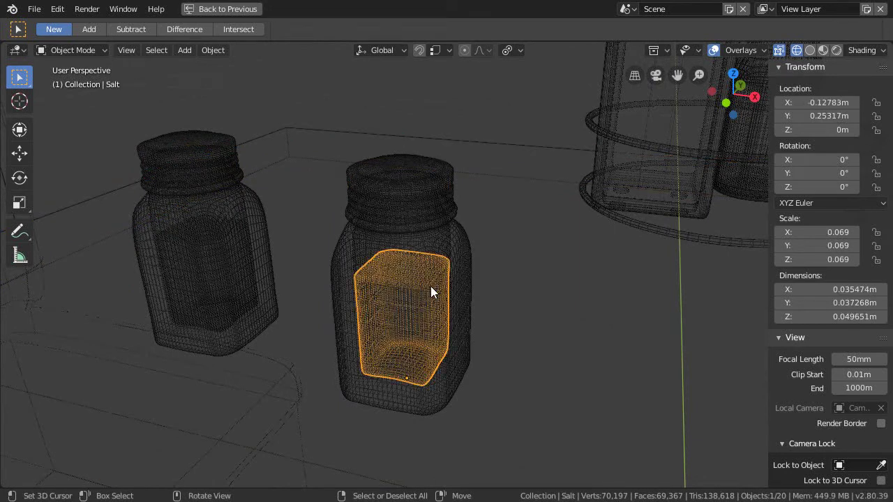
left_click(446, 243, "shift")
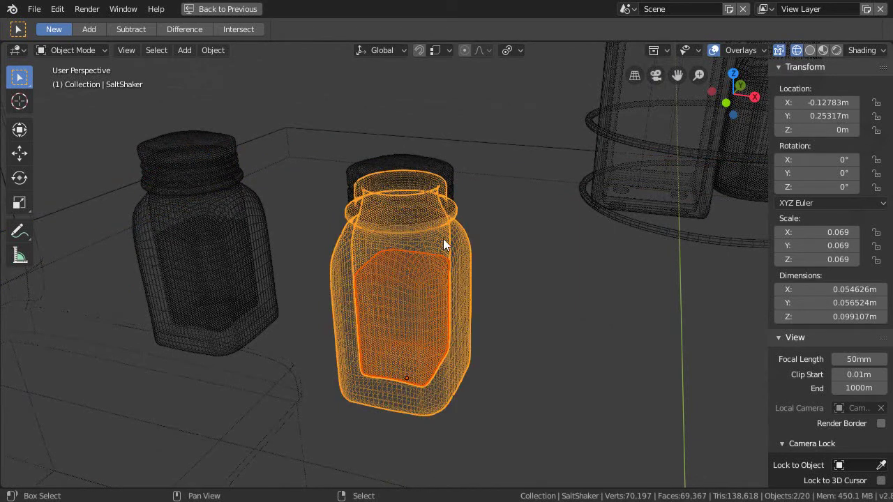
left_click(452, 170, "shift")
left_click(462, 232, "shift")
left_click(463, 232, "shift")
left_click(463, 233, "shift")
Step: Deselect the stray table and wall objects, and parent the salt and its cap to the salt shaker jar with the Object option
mouse_move(453, 138)
middle_mouse_down("ctrl")
mouse_move(456, 311)
mouse_move(447, 351)
middle_mouse_up("ctrl")
key("c")
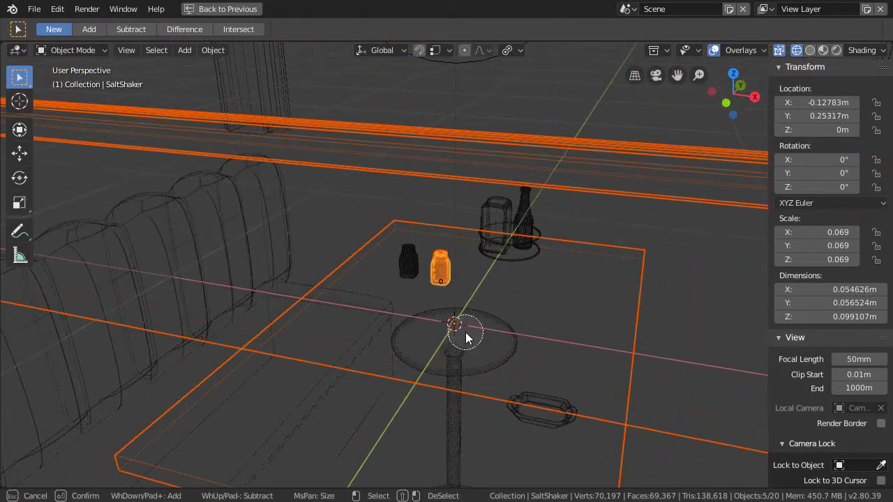
left_click(465, 333, "shift")
key("Escape")
scroll(468, 168, "down", 3)
scroll(465, 165, "up", 5)
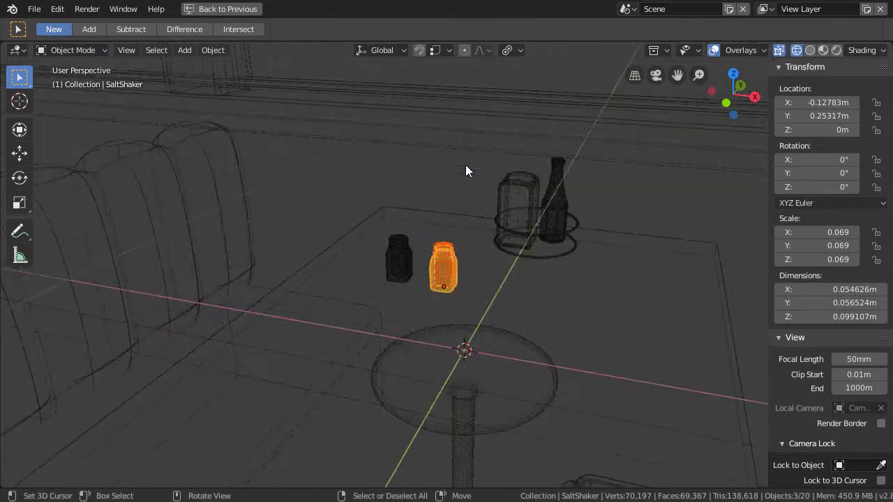
key("KP_Decimal")
key("ctrl+p")
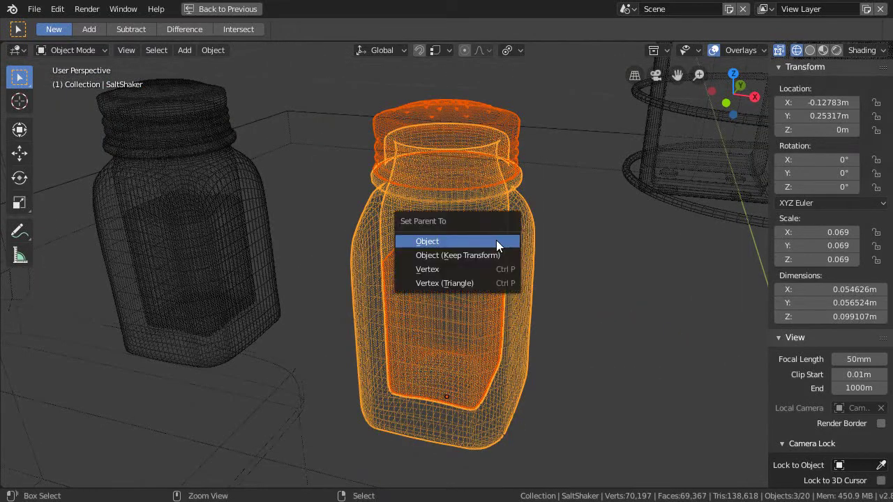
left_click(450, 239)
Step: Select the pepper, the cap and the glass jar of the pepper shaker
middle_click_drag(454, 238, 355, 286, "shift")
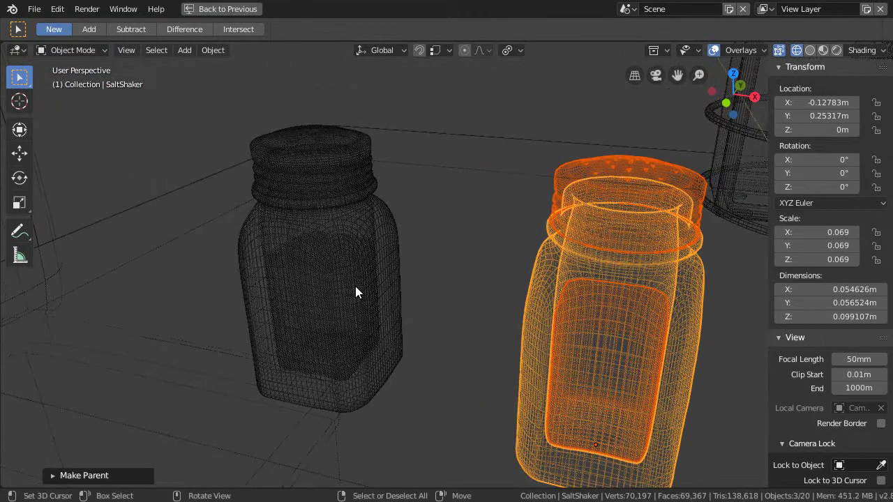
left_click(348, 266)
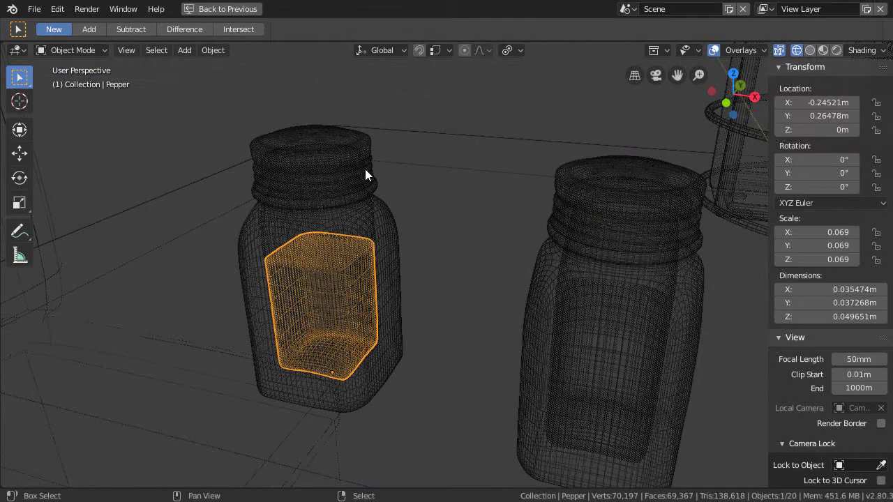
left_click(358, 148, "shift")
left_click(389, 226, "shift")
left_click(390, 224, "shift")
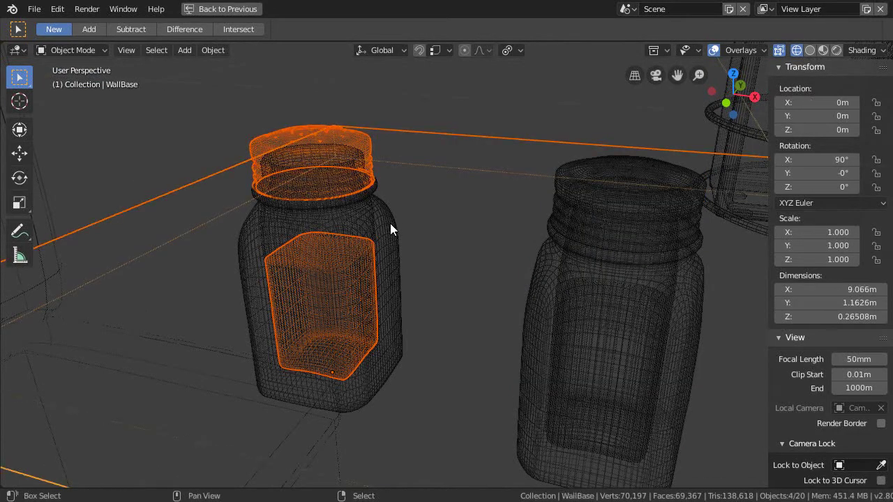
left_click(390, 223, "shift")
Step: Deselect the stray room objects, and parent the pepper and its cap to the pepper shaker jar with the Object option
middle_click_drag(455, 85, 444, 300, "ctrl")
middle_click_drag(443, 300, 391, 251, "shift")
key("c")
middle_click(409, 283)
right_click(408, 284)
middle_click_drag(408, 92, 384, 240, "ctrl")
middle_click_drag(383, 240, 440, 216, "shift")
key("KP_Decimal")
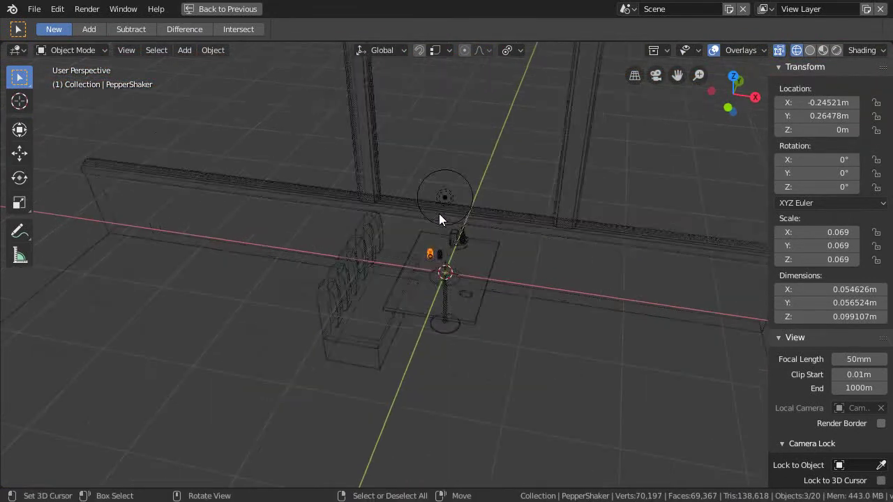
key("ctrl+p")
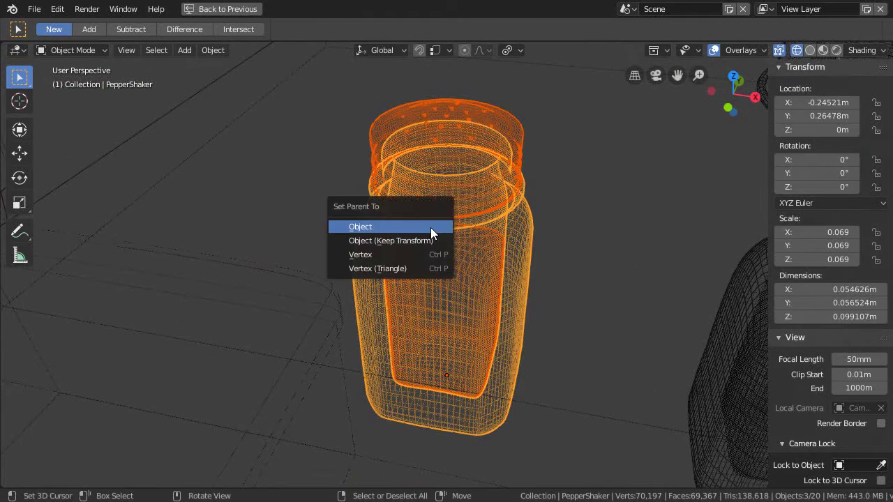
left_click(429, 226)
Step: Try to move the salt shaker by its glass jar
scroll(440, 200, "down", 7)
middle_click_drag(414, 215, 476, 319)
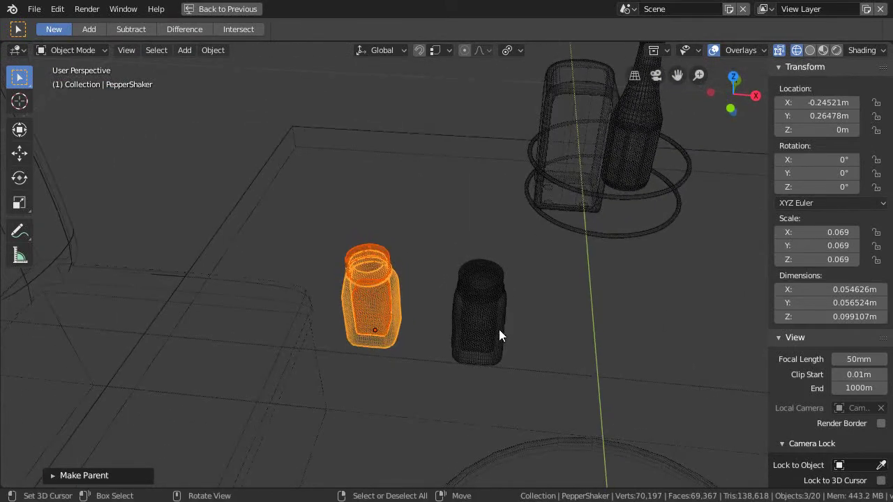
right_click_drag(498, 319, 556, 261)
right_click(503, 285)
right_click_drag(527, 300, 526, 274)
right_click(526, 275)
right_click_drag(502, 315, 534, 297)
right_click(534, 297)
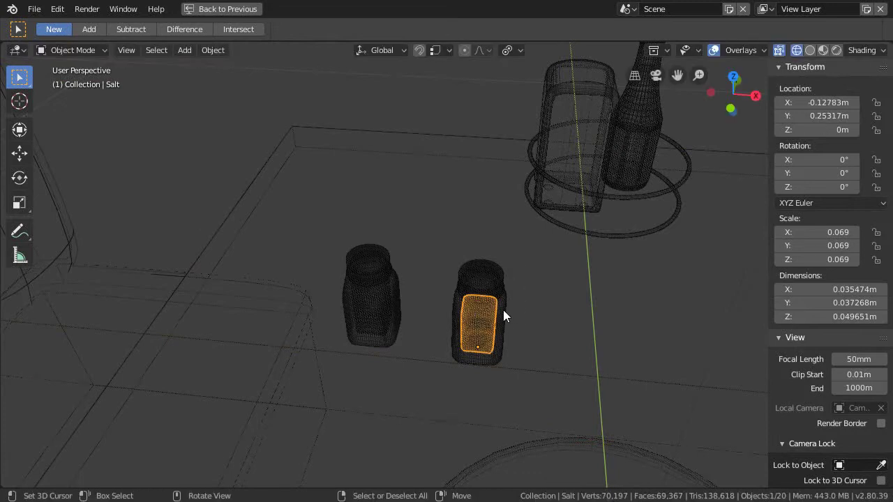
right_click(504, 310)
key("g")
right_click(504, 298)
middle_click_drag(486, 259, 398, 291)
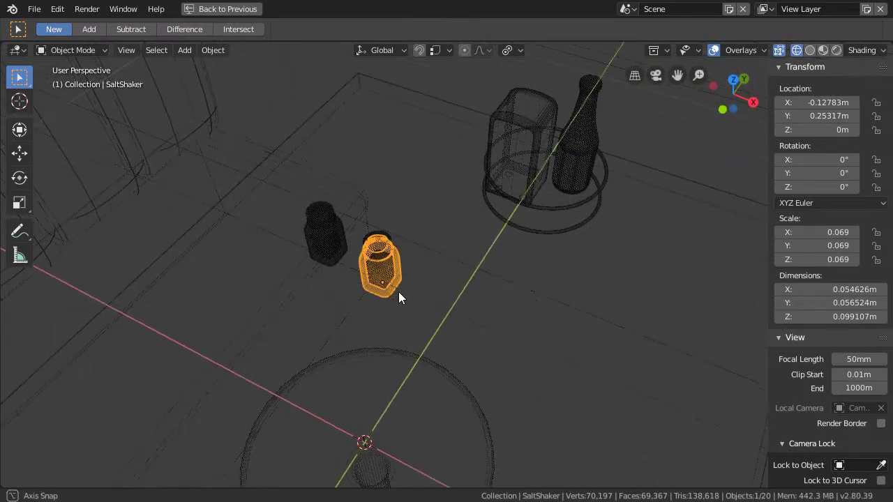
Step: Save the file and show only the Temp collection with the condiment holder
key("ctrl+s")
middle_click_drag(407, 260, 414, 272)
key("2")
middle_click_drag(406, 358, 413, 328, "ctrl")
middle_click_drag(413, 328, 480, 384)
Step: Delete the beveled ring curve object, keeping the low-poly octagonal CondimentHolder mesh
left_click(482, 378)
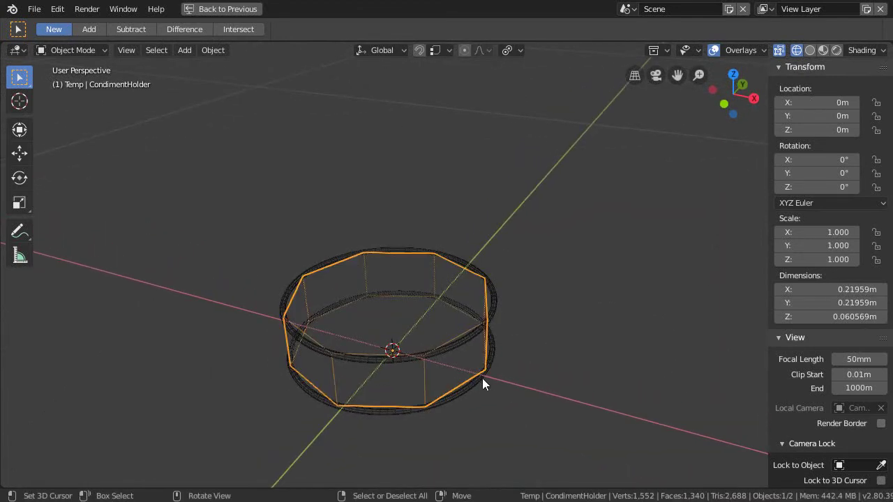
left_click(494, 361)
key("x")
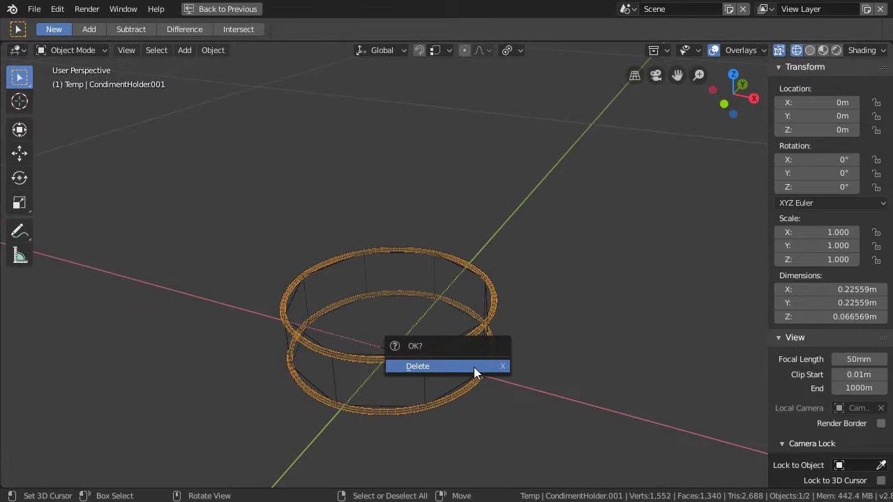
left_click(474, 367)
Step: Scale the octagonal CondimentHolder mesh uniformly by 1.5
left_click(468, 349)
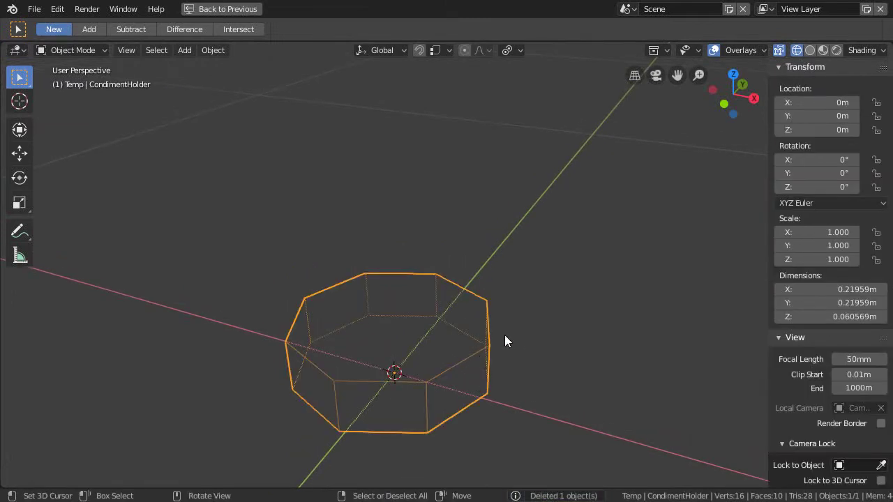
middle_click_drag(504, 335, 444, 270)
key("KP_7")
middle_click_drag(471, 306, 412, 164, "shift")
middle_click_drag(429, 199, 460, 284, "shift")
key("s")
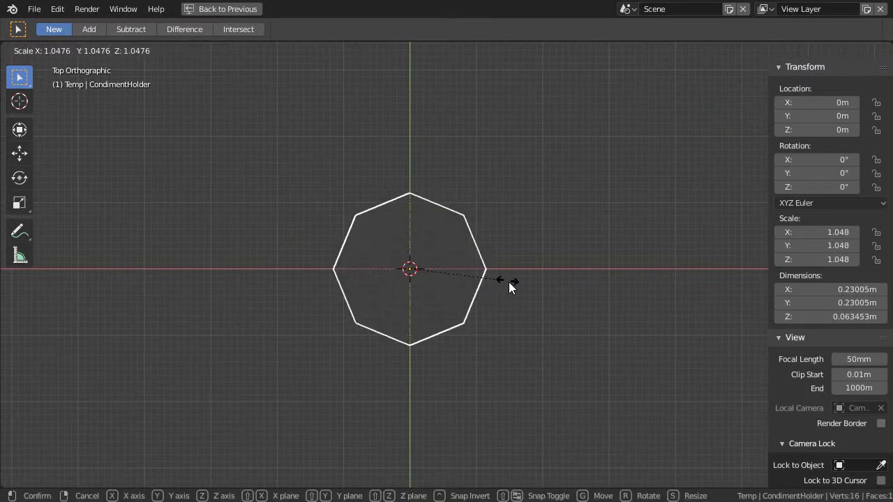
type("1.5")
key("Return")
middle_click_drag(573, 281, 497, 327)
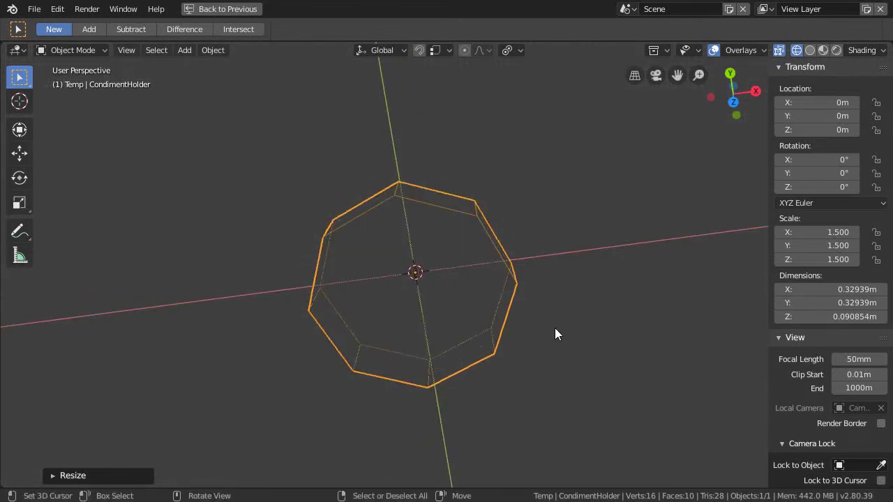
key("KP_7")
middle_click_drag(555, 334, 484, 315)
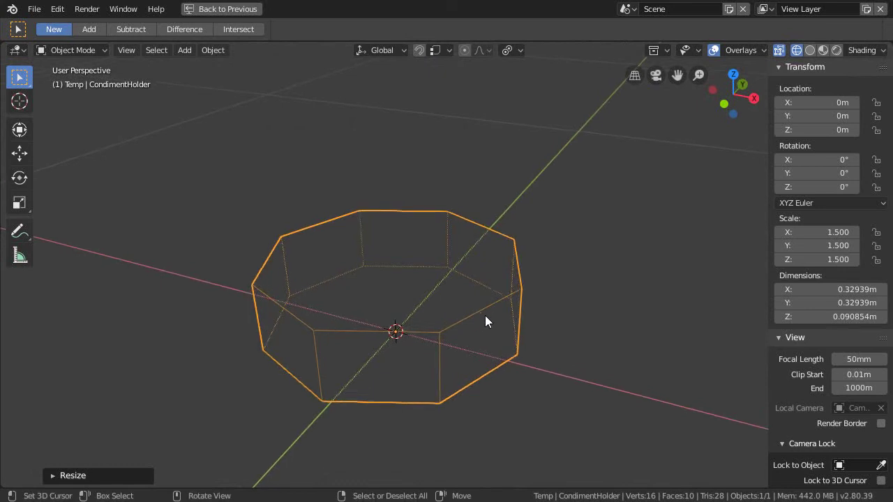
Step: Duplicate the upper edge loop of the octagonal mesh in place, separate it into its own object, and select that object
key("Tab")
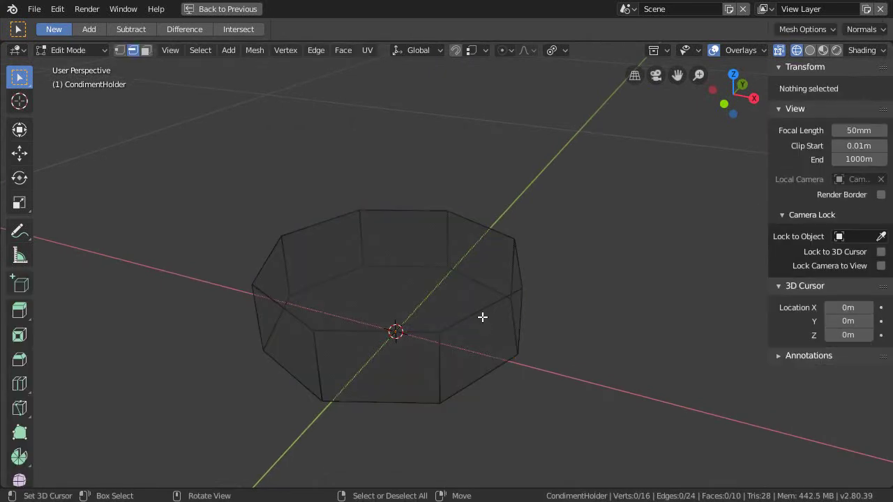
right_click(480, 313, "alt")
middle_click_drag(474, 311, 471, 315, "shift")
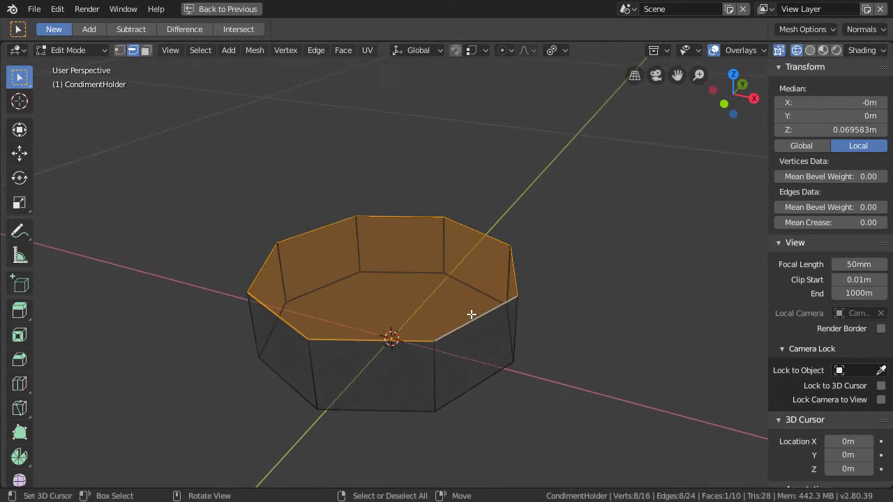
key("shift+d")
right_click(606, 266)
key("p")
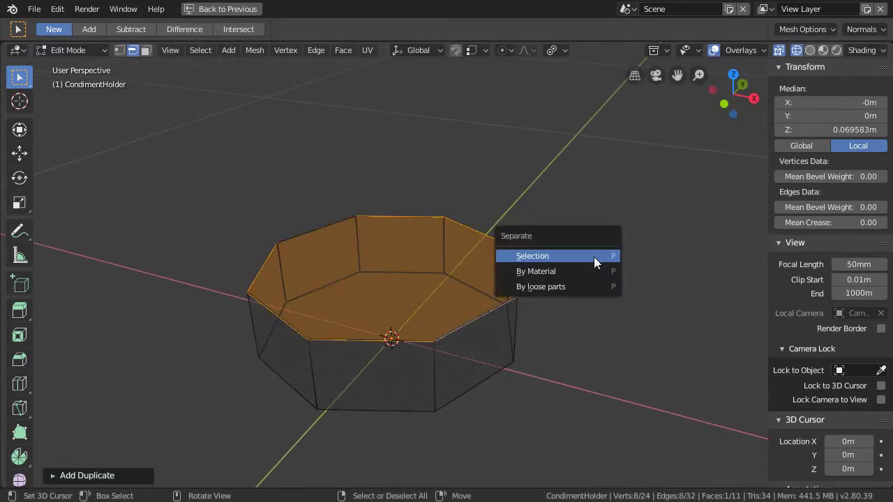
left_click(594, 256)
middle_click_drag(560, 259, 524, 277)
key("Tab")
left_click(486, 310)
mouse_move(470, 306)
middle_mouse_down("ctrl")
mouse_move(478, 327)
mouse_move(476, 318)
middle_mouse_up("ctrl")
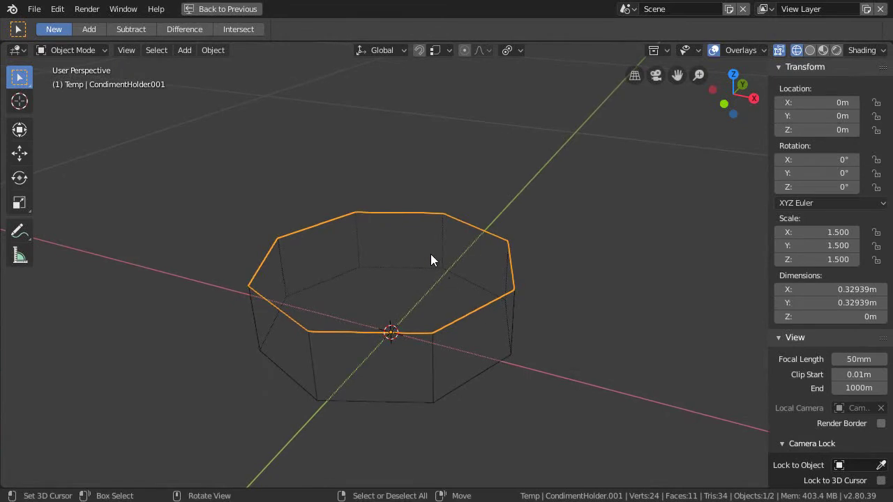
Step: Convert the separated upper octagonal loop to a curve and set its fill mode to Full
key("q")
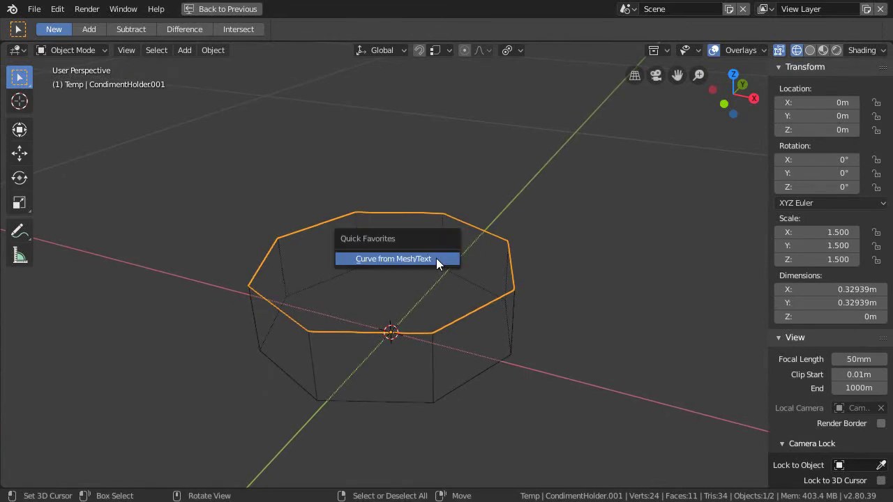
left_click(411, 260)
middle_click_drag(450, 290, 457, 307, "ctrl")
key("ctrl+space")
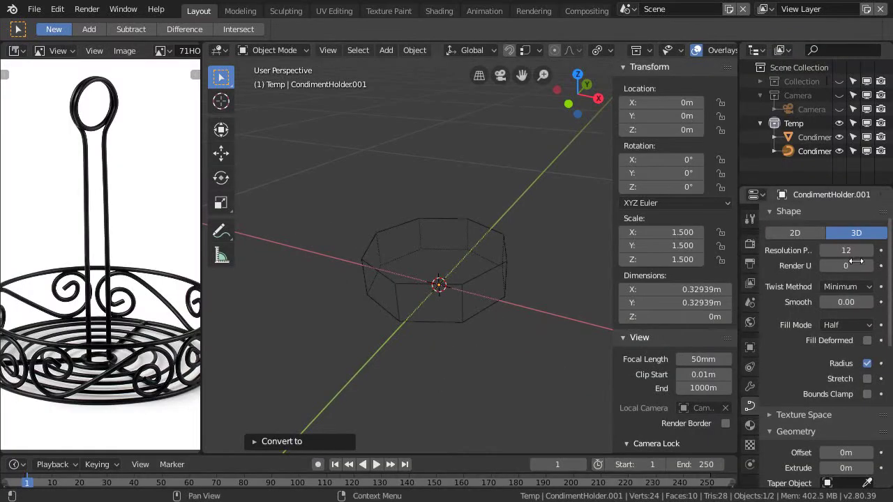
scroll(840, 324, "down", 1)
left_click(844, 300)
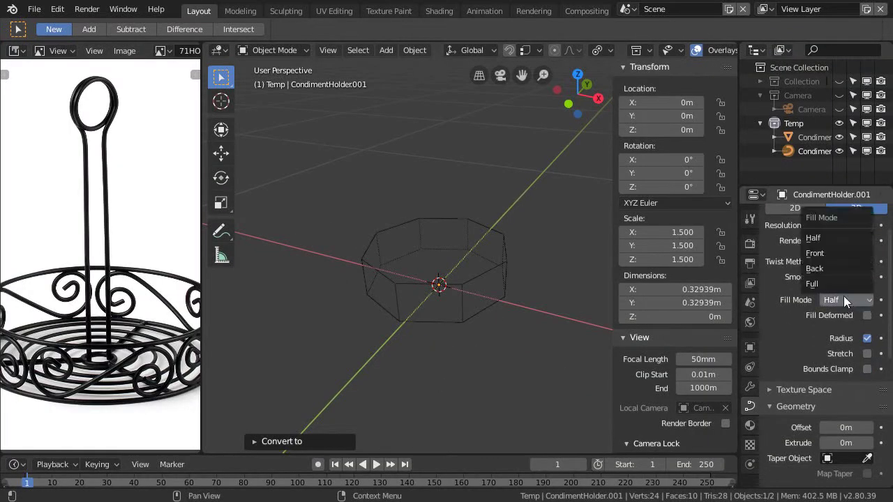
left_click(823, 284)
Step: Give the ring curve a bevel depth of 0.003 m and a bevel resolution of 2
scroll(830, 300, "down", 4)
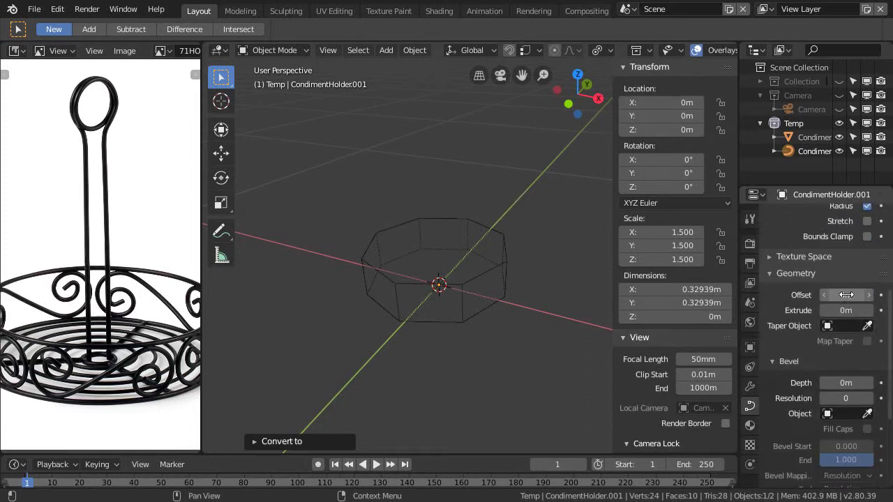
scroll(846, 295, "down", 2)
left_click(843, 346)
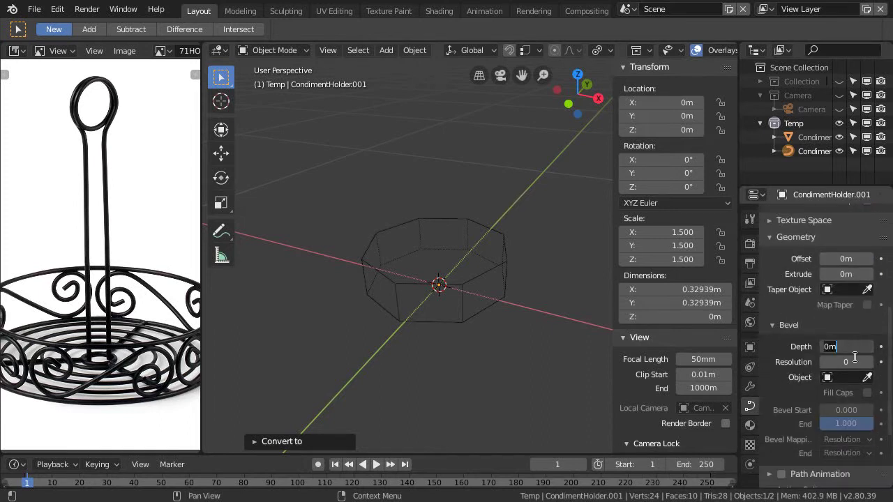
type(".003")
key("Return")
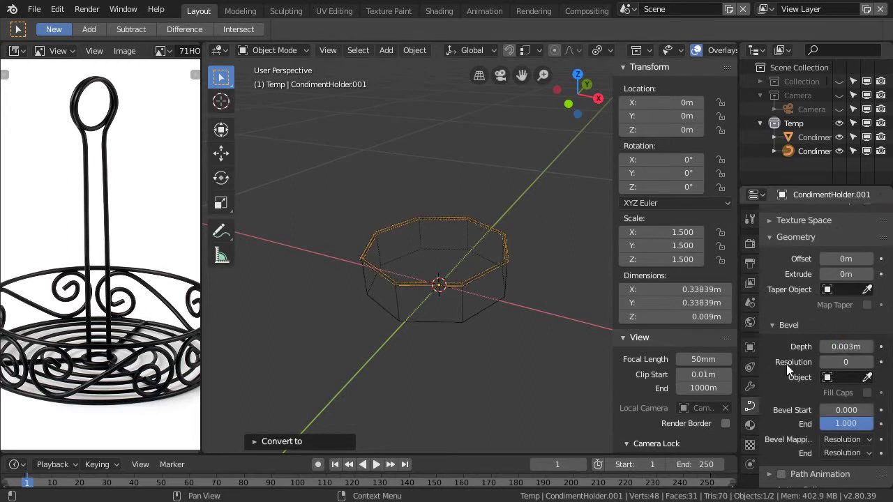
left_click(849, 363)
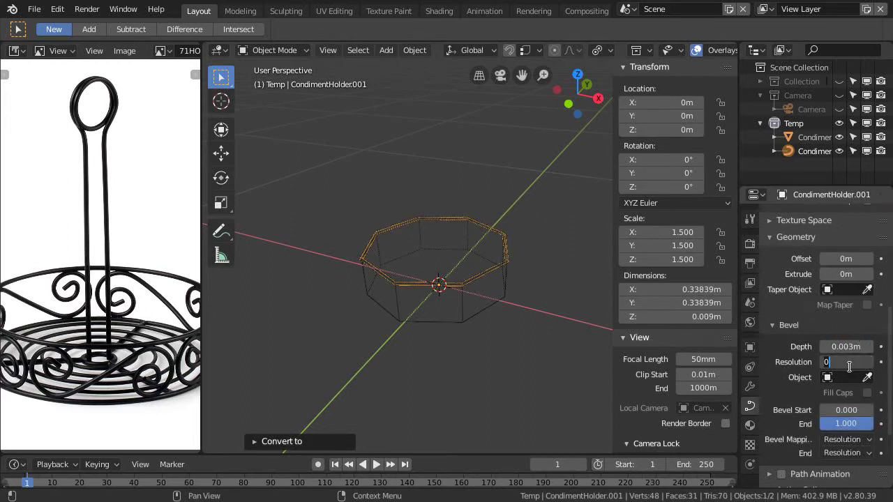
type("2")
key("Return")
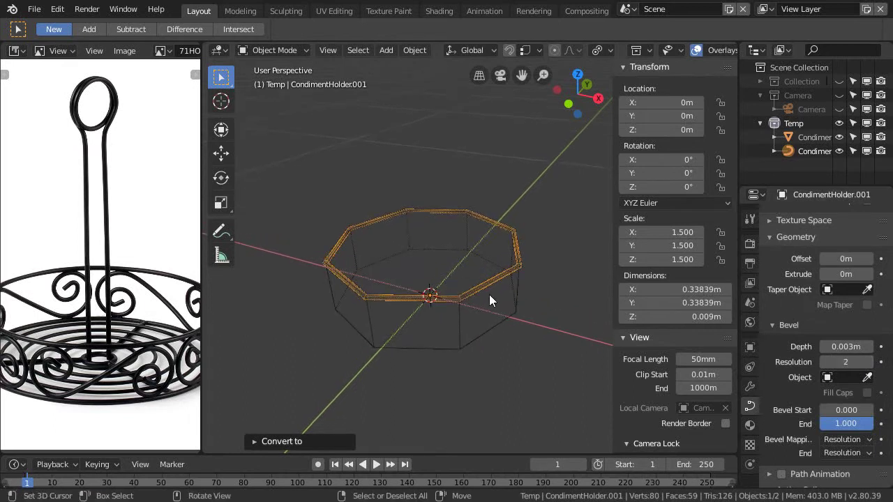
Step: In Edit Mode, change the ring's spline type to Bezier and set all its handles to Aligned
key("ctrl+space")
key("Tab")
mouse_move(464, 310)
middle_mouse_down()
mouse_move(474, 325)
mouse_move(459, 332)
mouse_move(473, 316)
middle_mouse_up()
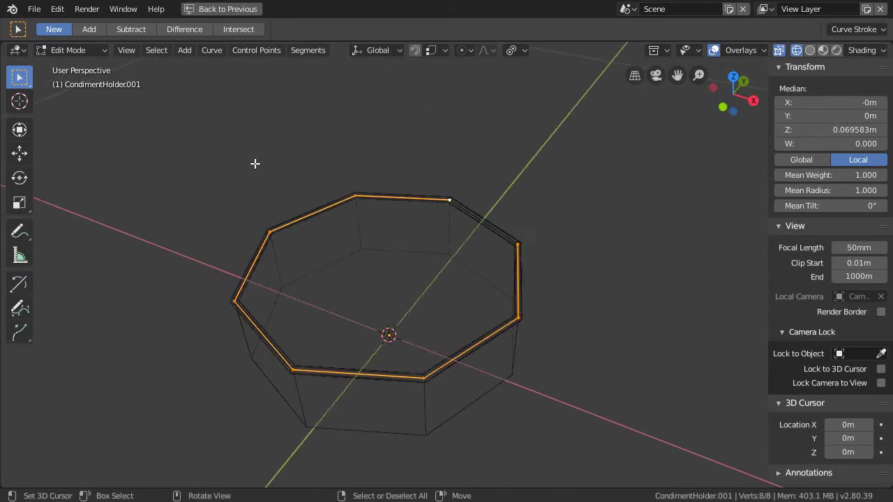
right_click(300, 177)
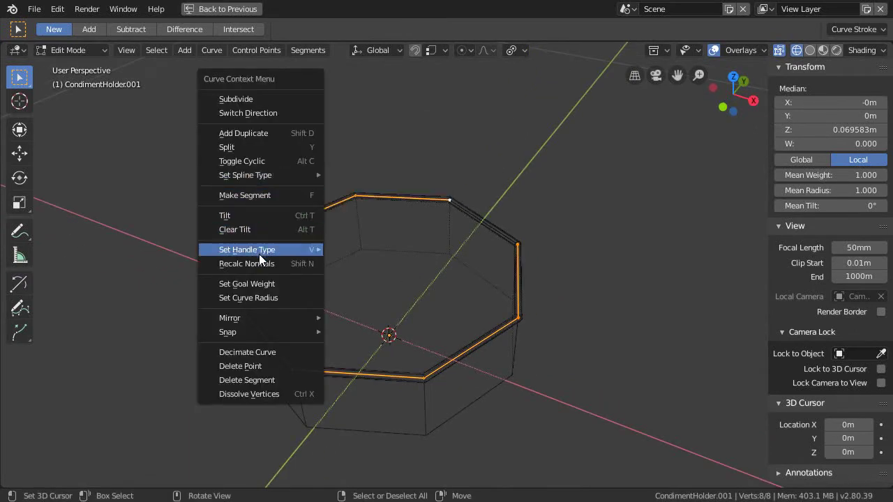
mouse_move(268, 250)
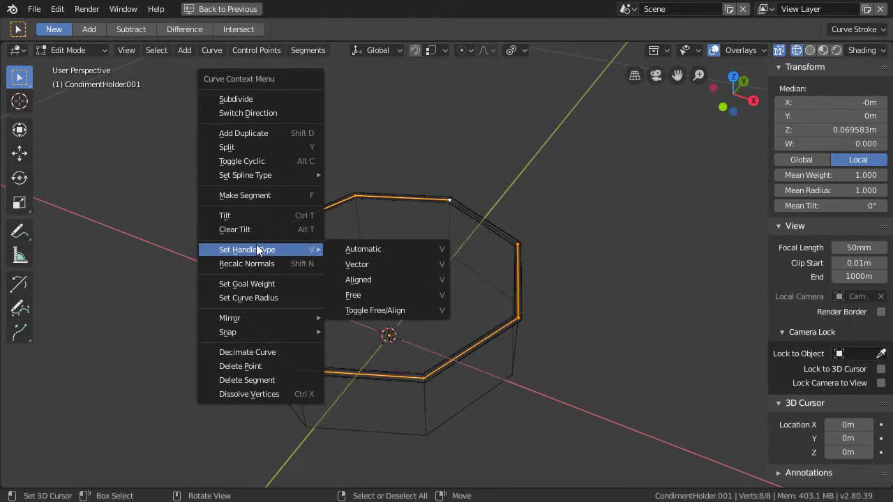
mouse_move(259, 175)
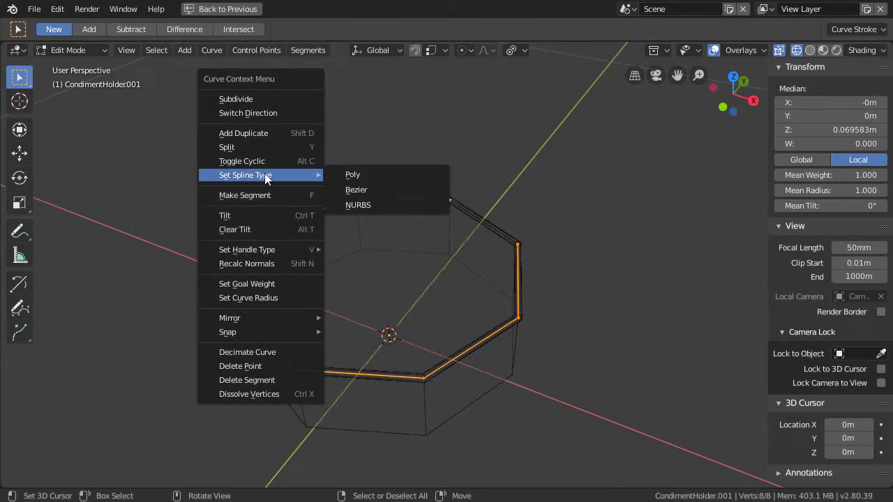
left_click(356, 189)
middle_click_drag(449, 261, 454, 279, "ctrl")
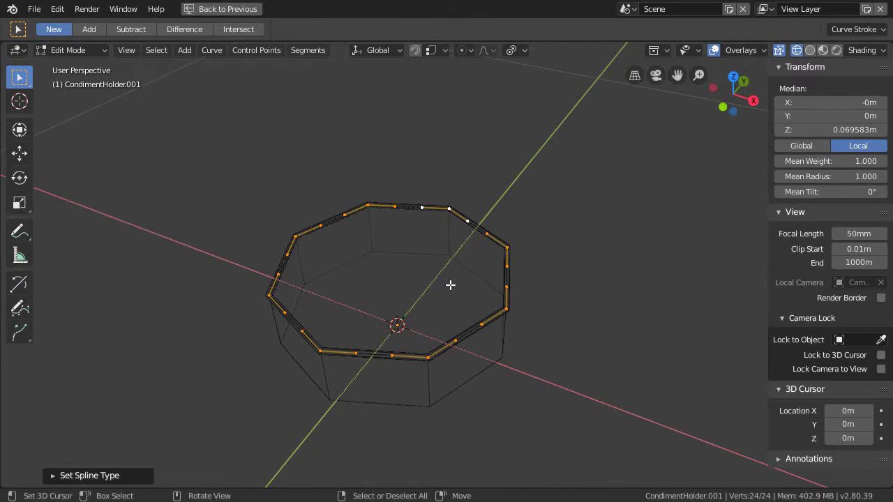
key("v")
left_click(395, 273)
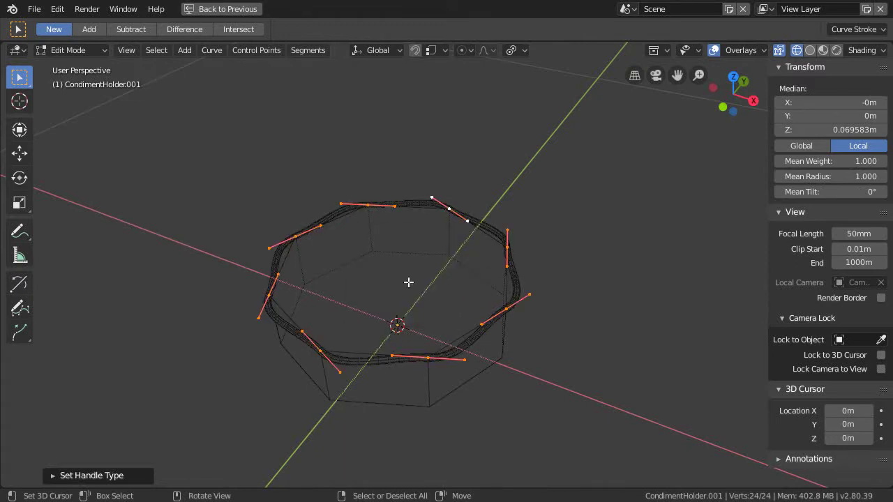
Step: From the top view, rotate all the ring's control points by -22.5° around their individual origins to round the ring
key("KP_7")
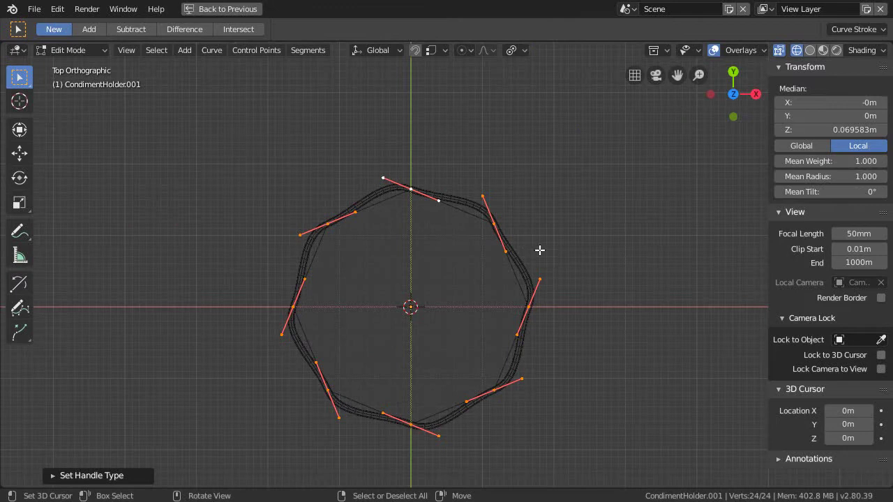
left_click(446, 51)
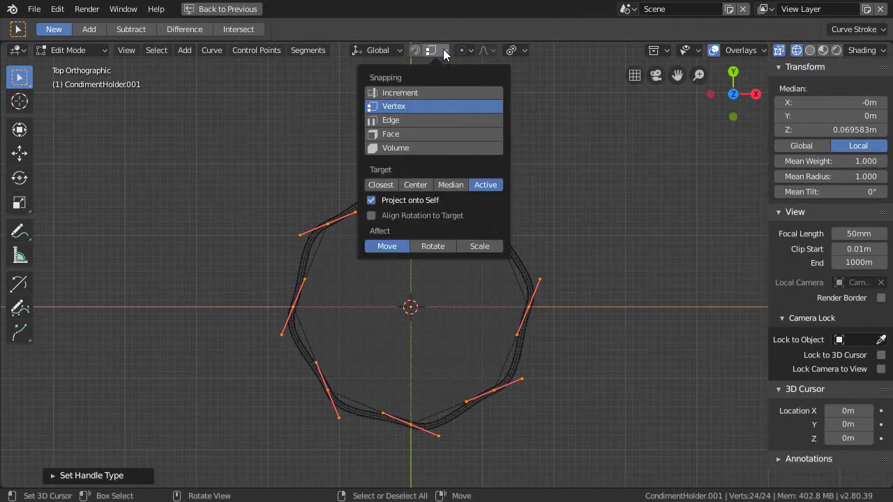
key("shift+Tab")
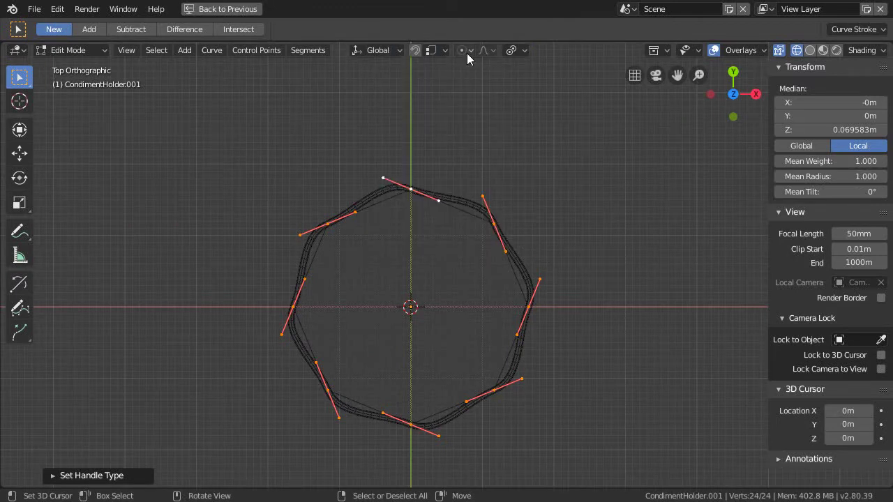
left_click(469, 51)
left_click(517, 51)
key("period")
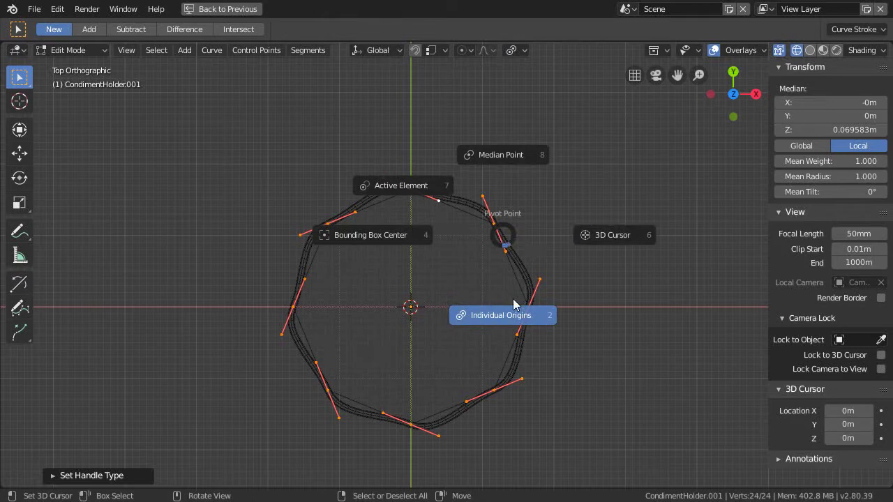
left_click(492, 320)
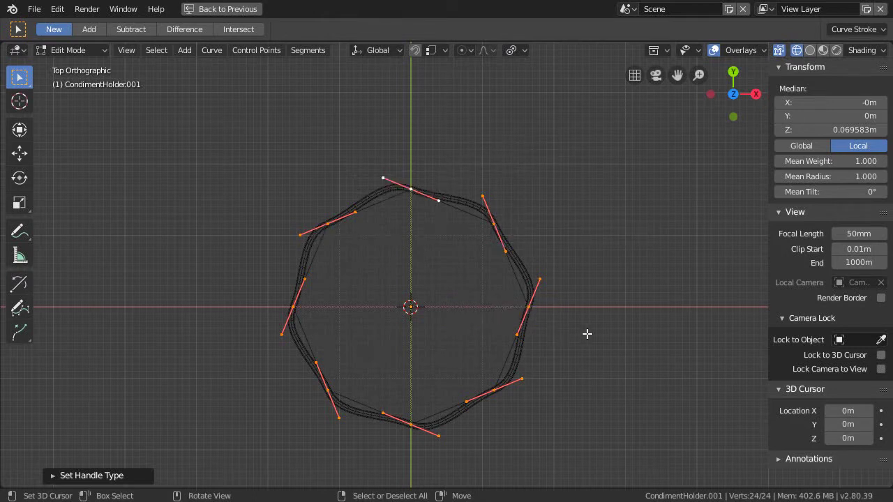
key("r")
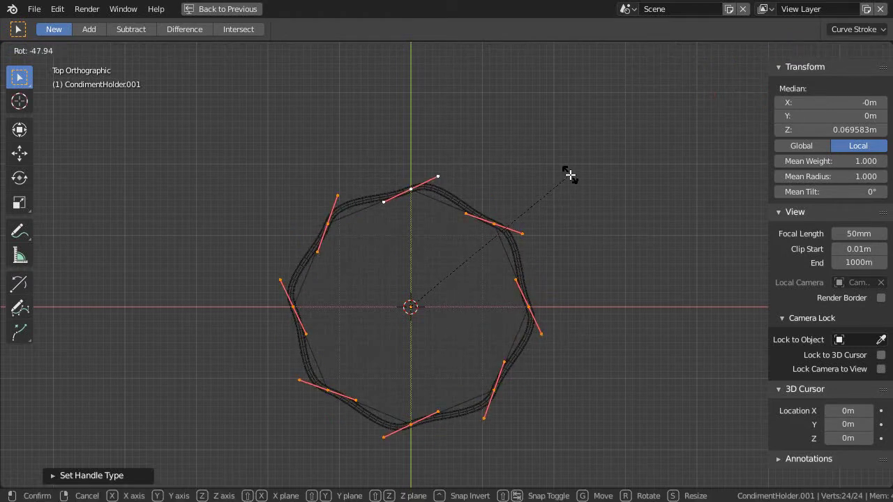
type("-22.5")
key("Return")
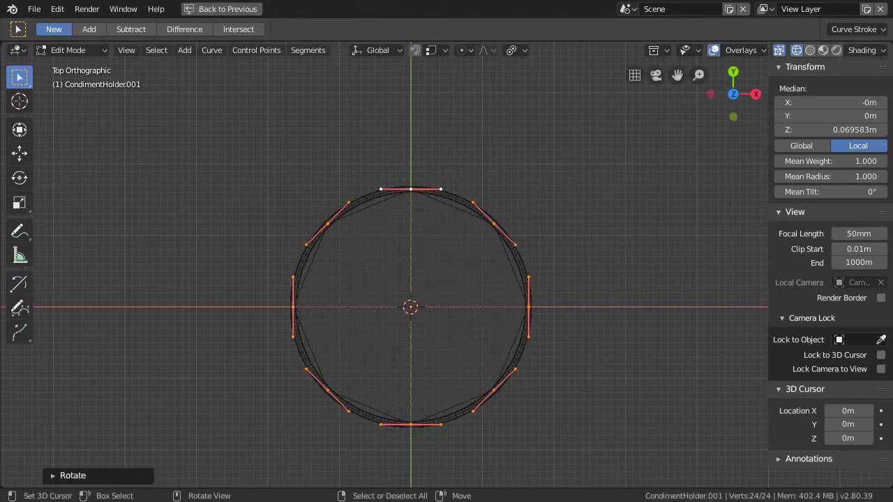
Step: Duplicate the round ring straight down along Z, snapped to the lower edge of the octagonal mesh, and leave Edit Mode
middle_click_drag(408, 347, 467, 323)
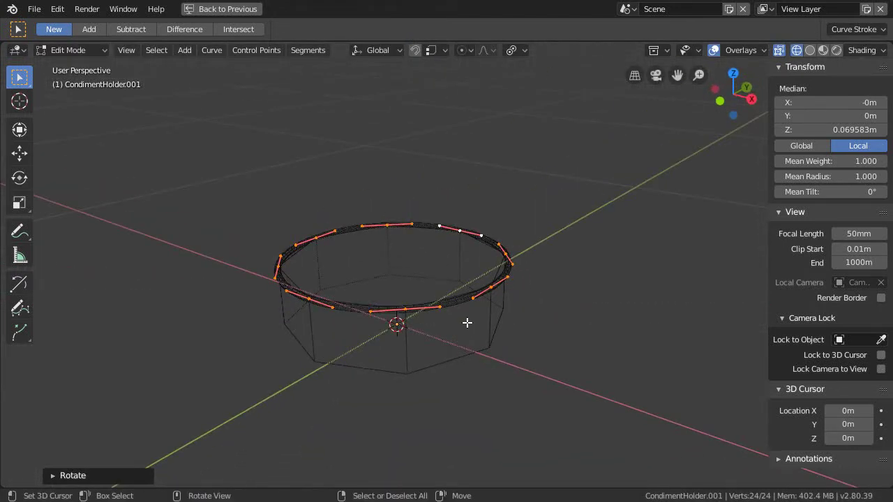
key("shift+d")
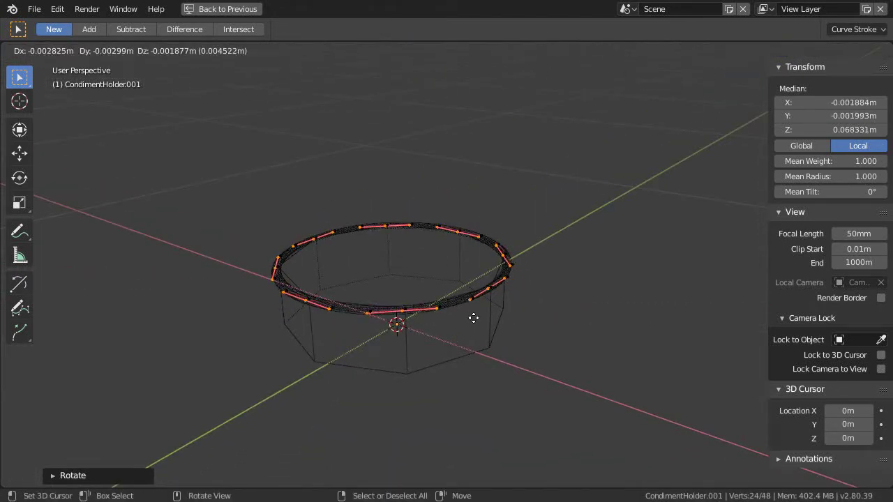
key("z")
left_click(495, 356)
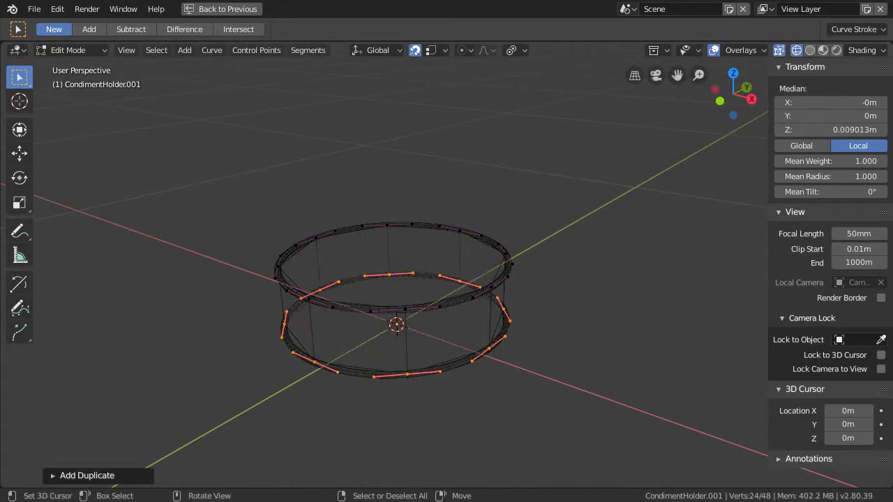
scroll(490, 361, "up", 1)
mouse_move(490, 361)
middle_mouse_down()
mouse_move(498, 355)
mouse_move(490, 361)
middle_mouse_up()
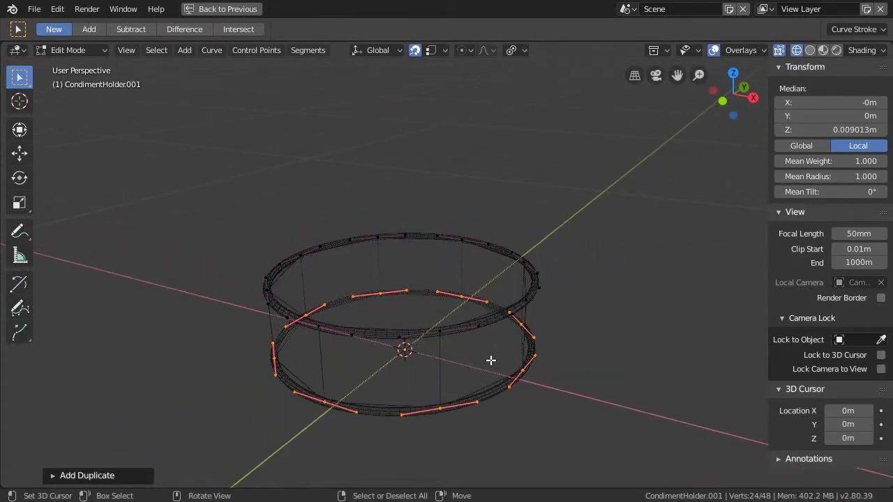
key("Tab")
Step: Try to move the two-ring curve object into the collection named Collection and show only that collection
middle_click_drag(487, 270, 488, 307)
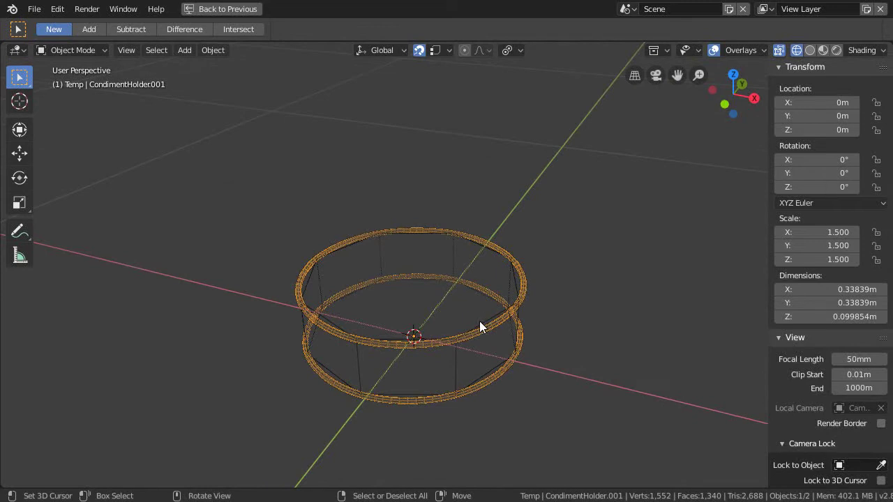
key("m")
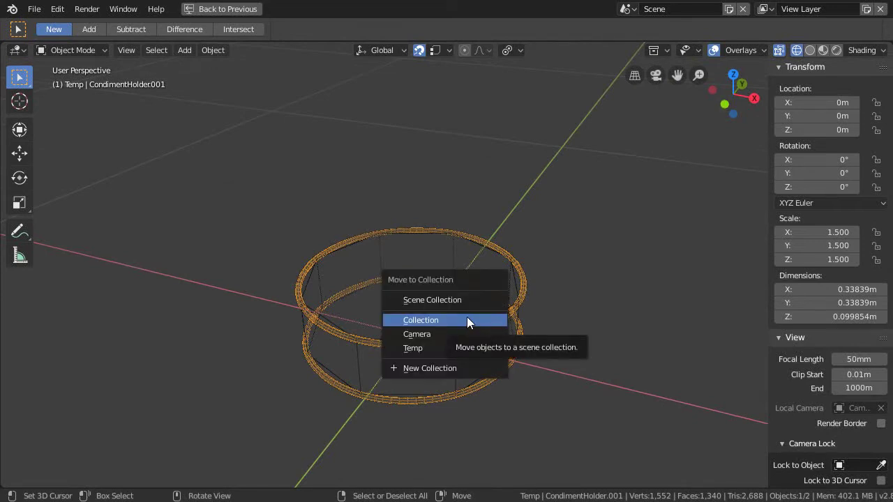
left_click(469, 319)
mouse_move(460, 300)
middle_mouse_down()
mouse_move(447, 324)
mouse_move(461, 307)
middle_mouse_up()
key("1")
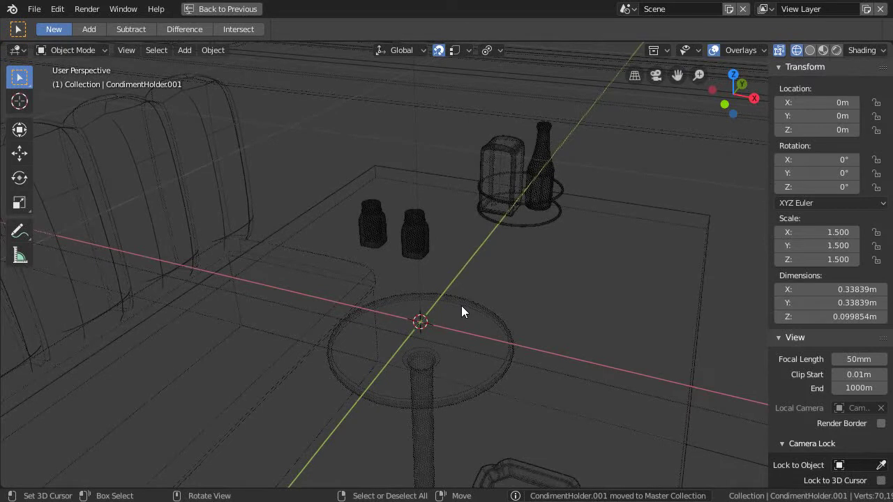
Step: Show the Temp collection, unhide and select the two-ring curve object, and move it into the collection named Collection
key("ctrl+space")
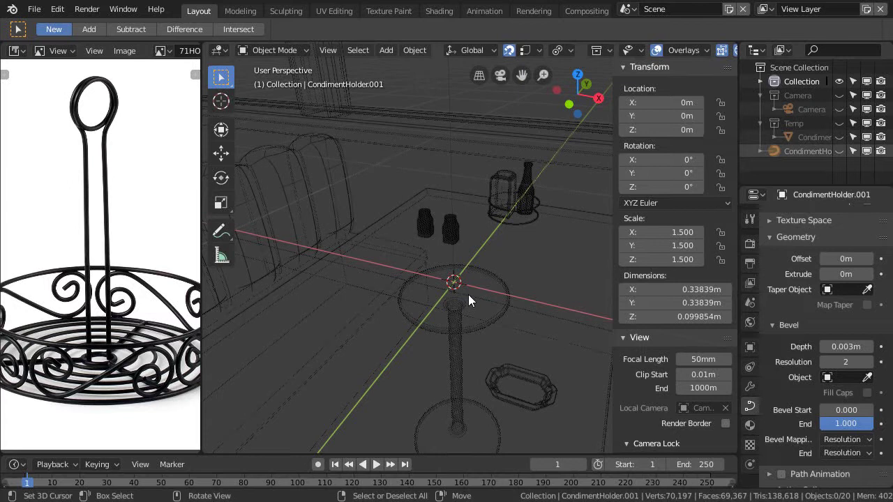
key("3")
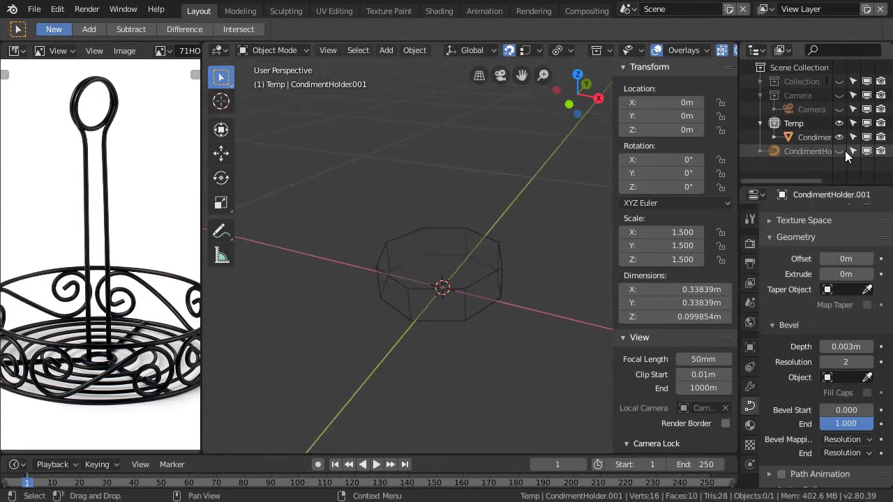
left_click(840, 150)
scroll(469, 285, "up", 2)
middle_click_drag(492, 289, 466, 286)
scroll(447, 299, "up", 1)
left_click(785, 151)
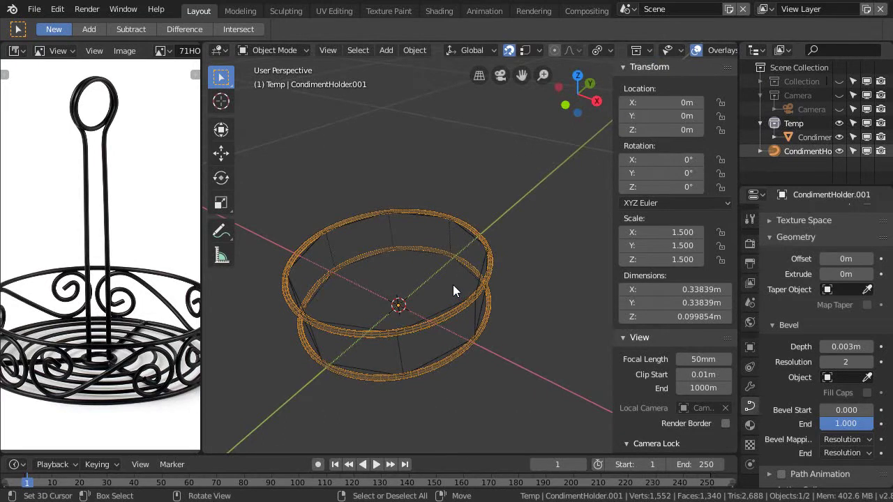
key("m")
left_click(399, 304)
mouse_move(432, 276)
middle_mouse_down()
mouse_move(424, 270)
mouse_move(436, 271)
middle_mouse_up()
Step: Rename the collection named Collection as SceneObjects
key("ctrl+space")
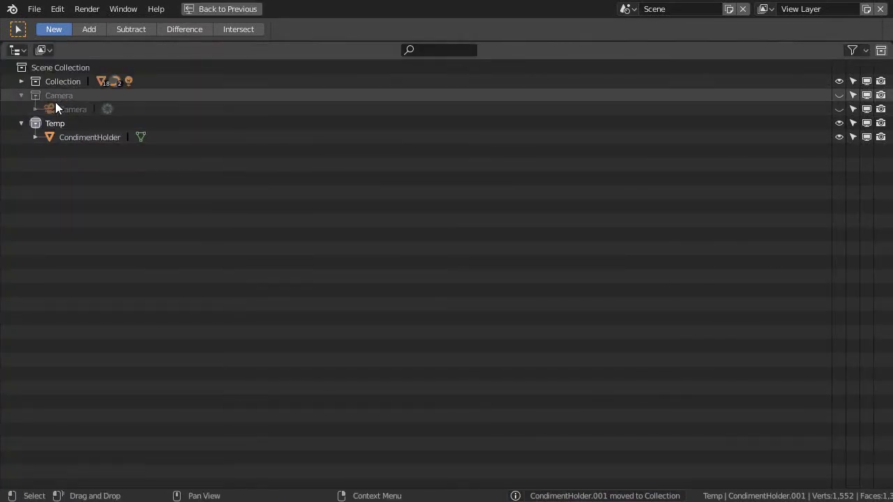
double_click(64, 81)
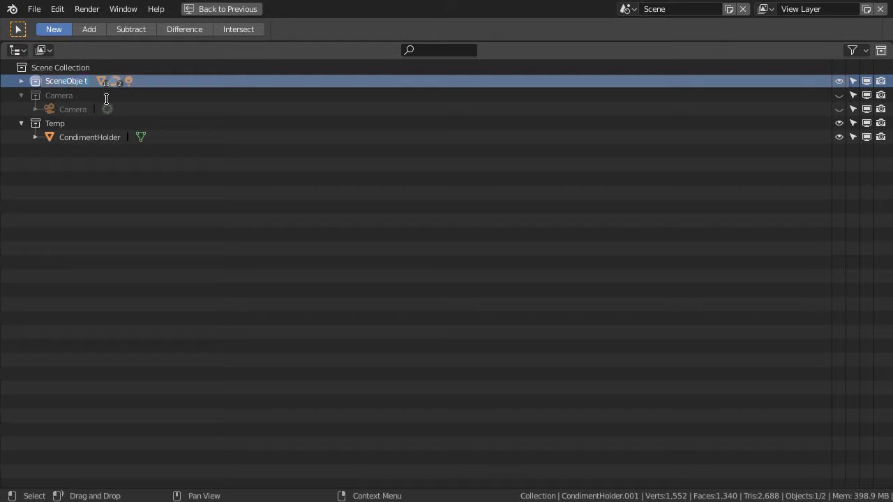
key("Return")
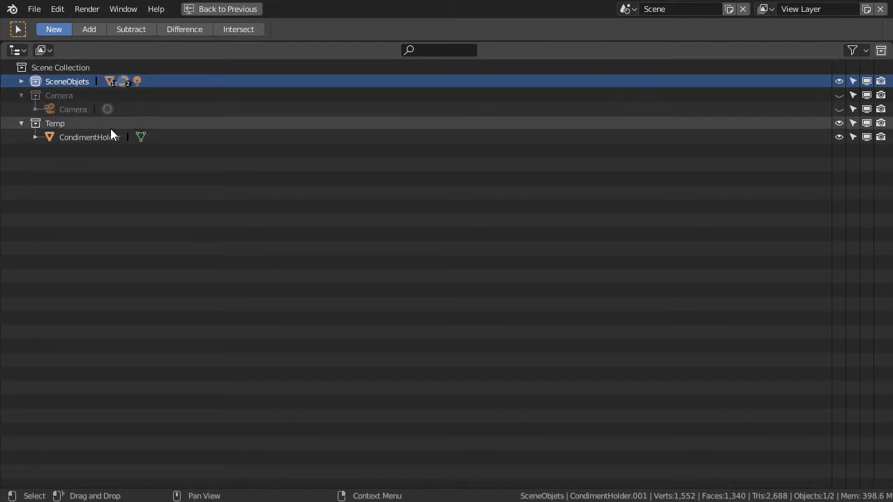
double_click(81, 81)
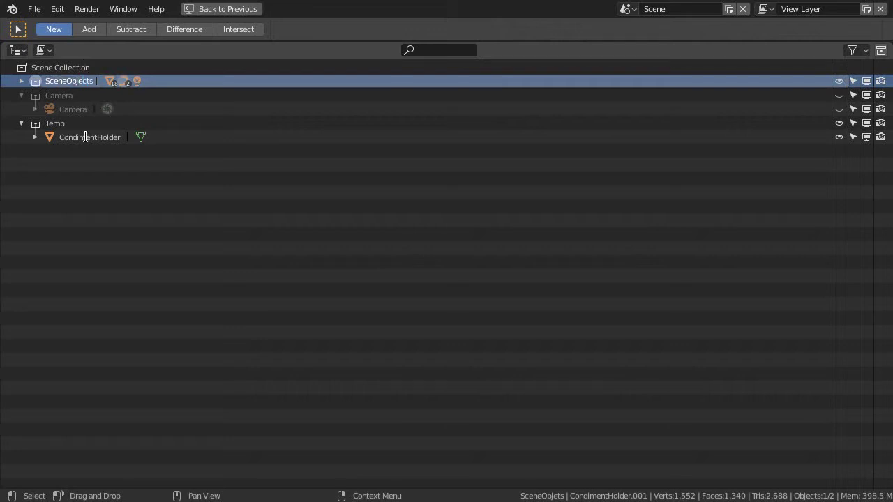
key("ctrl+space")
Step: Leave Local View to show the whole scene and delete the smaller pair of rings around the napkin dispenser and bottle
middle_click_drag(444, 316, 459, 324)
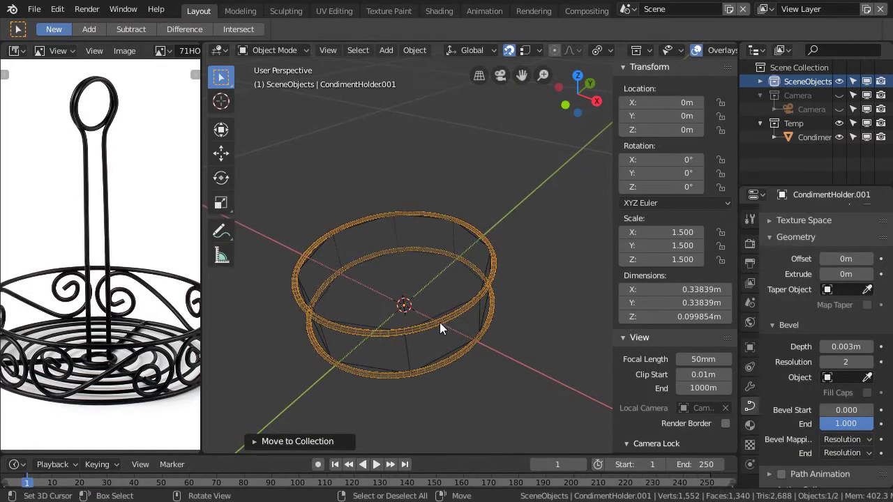
key("KP_Divide")
key("ctrl+space")
middle_click_drag(417, 244, 490, 239)
left_click(498, 166)
left_click(498, 165)
left_click(501, 164)
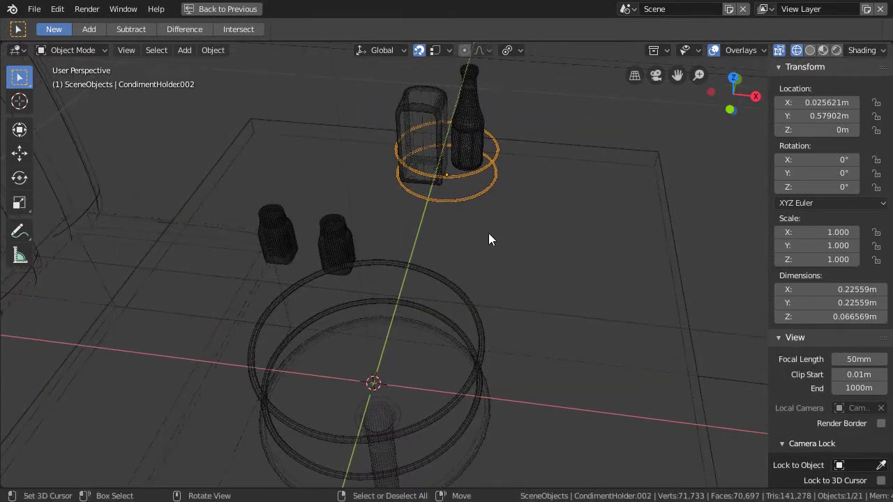
key("x")
left_click(480, 230)
scroll(485, 230, "down", 3)
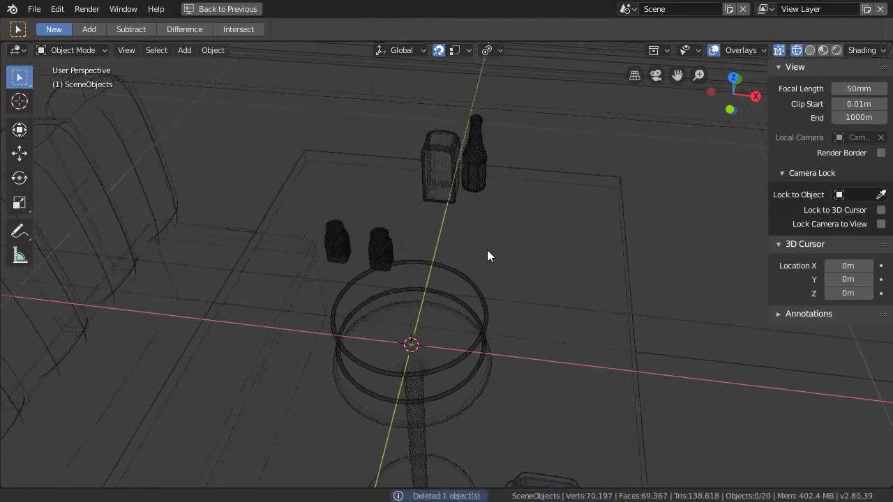
Step: Select the enlarged two-ring curve object and turn snapping off while trying a move toward the napkin dispenser and bottle from the top view
left_click(467, 278)
left_click(468, 277)
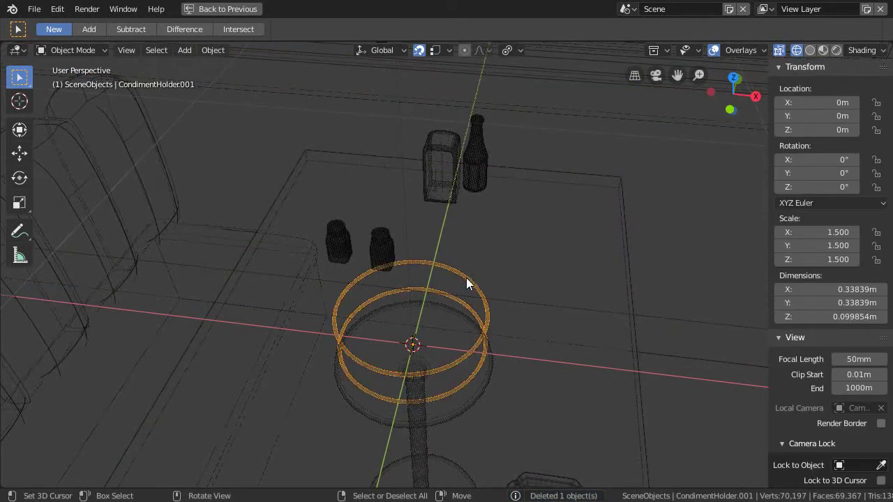
key("KP_7")
scroll(464, 268, "up", 1)
middle_click_drag(465, 266, 455, 296, "shift")
middle_click_drag(455, 249, 452, 302, "shift")
middle_click_drag(449, 264, 444, 335, "ctrl")
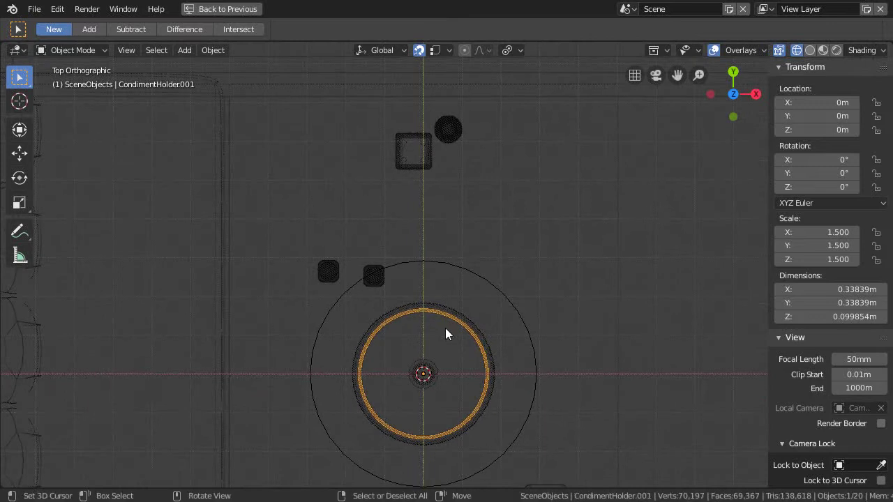
key("g")
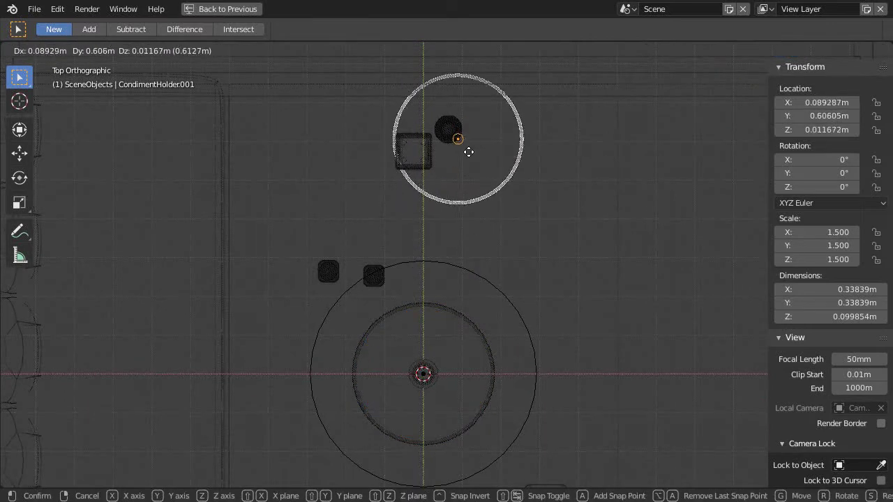
key("shift+Tab")
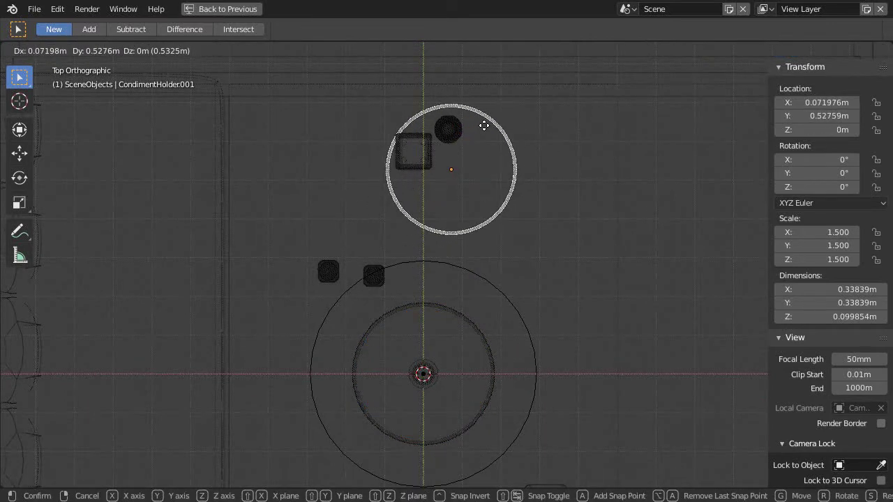
key("Escape")
Step: Switch to rendered shading and compare the rings' size with the napkin dispenser and bottle using a cancelled trial move
scroll(487, 339, "down", 2)
middle_click_drag(487, 339, 445, 302)
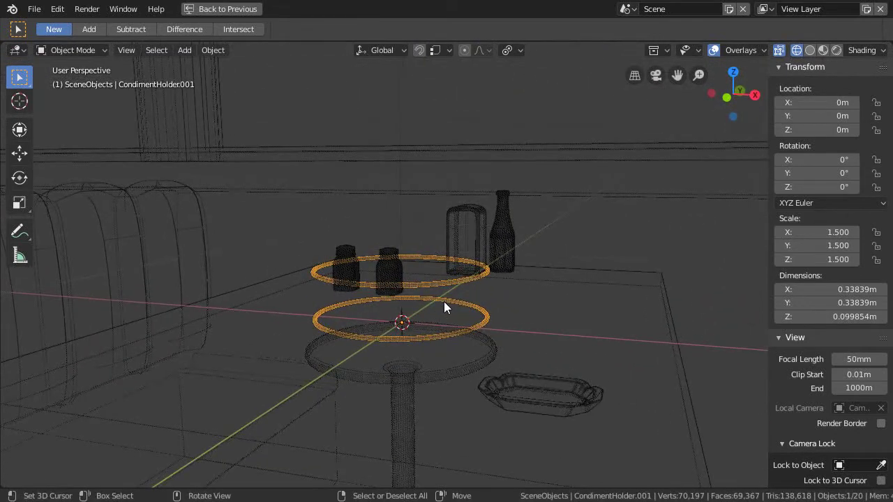
key("z")
left_click(508, 240)
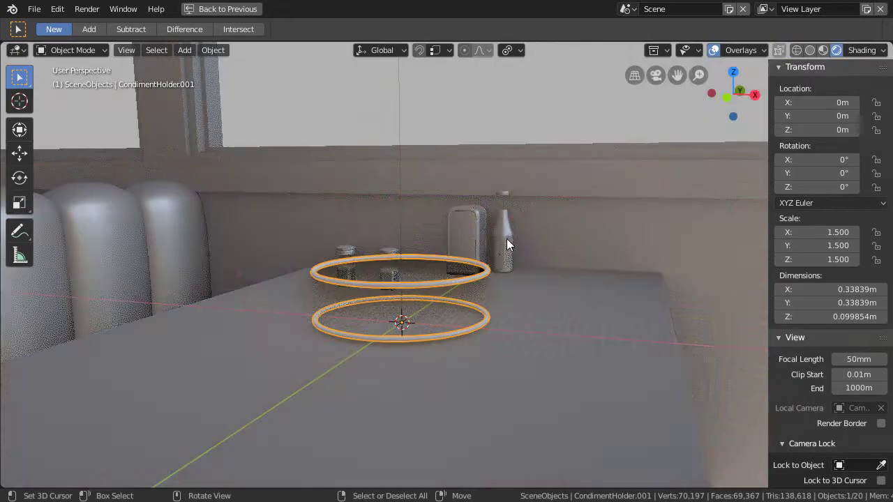
mouse_move(494, 237)
middle_mouse_down()
mouse_move(493, 310)
mouse_move(443, 404)
mouse_move(458, 369)
mouse_move(454, 286)
middle_mouse_up()
key("KP_7")
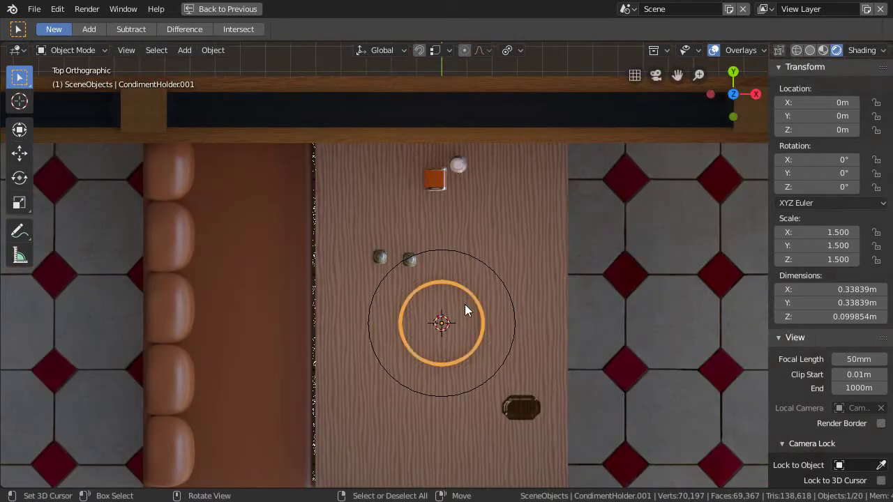
key("g")
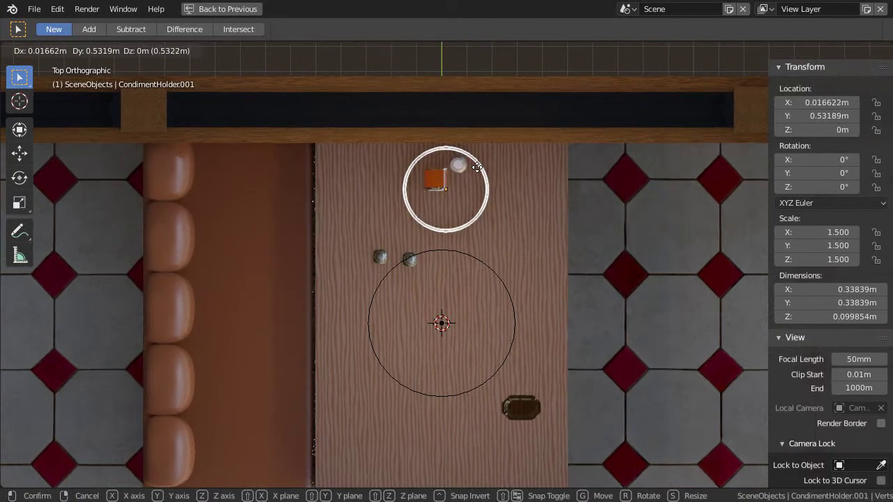
right_click(475, 168)
middle_click_drag(466, 192, 463, 311, "ctrl")
key("Tab")
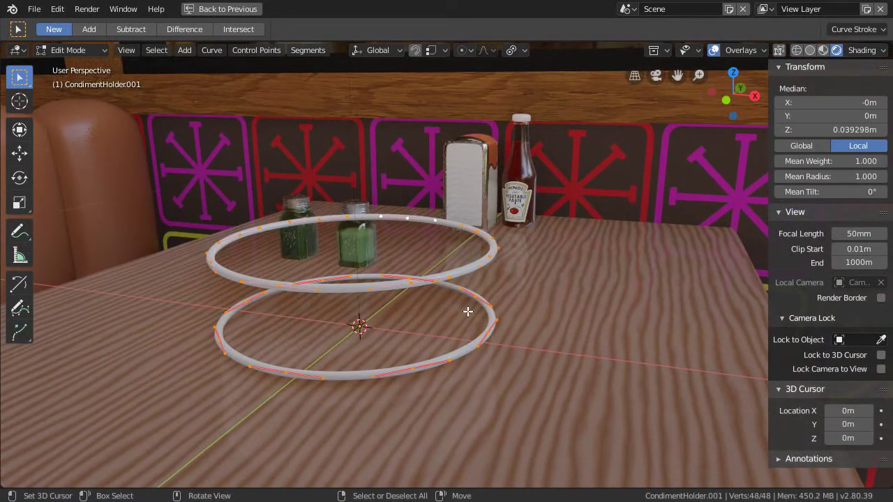
key("Tab")
key("space")
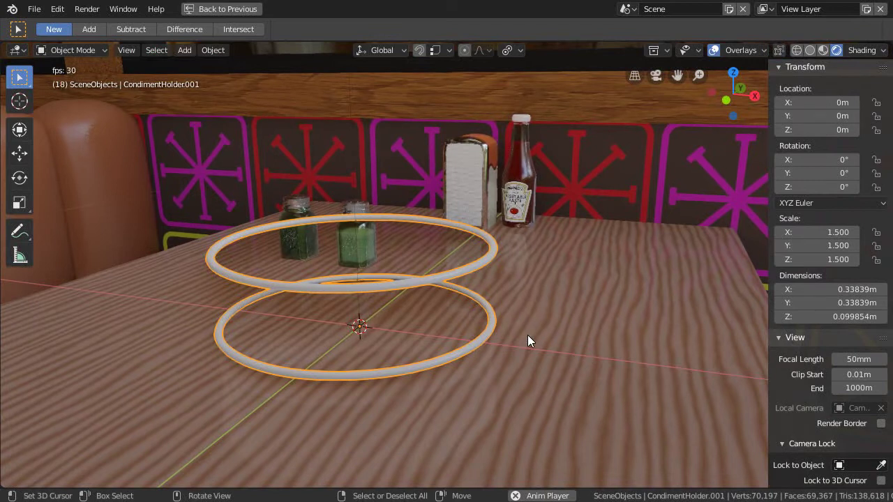
key("Escape")
Step: Set the two-ring curve object's bevel depth to 0.002 m and save the file
key("ctrl+space")
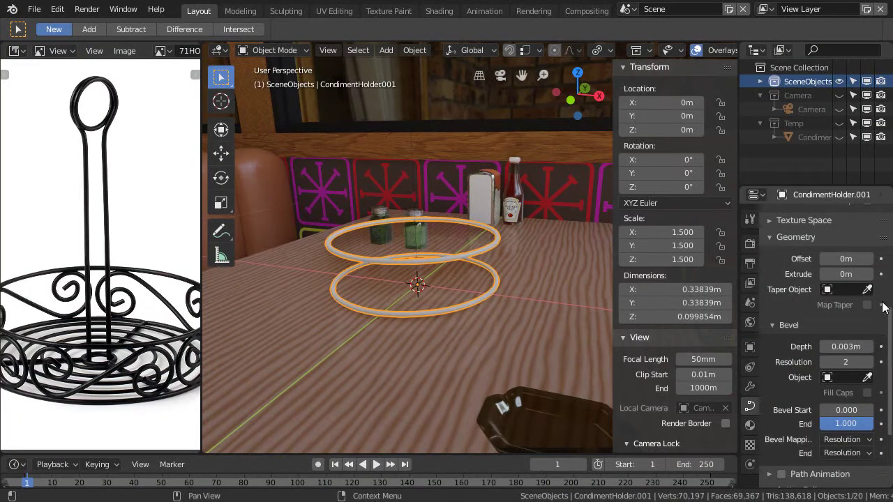
scroll(862, 318, "down", 2)
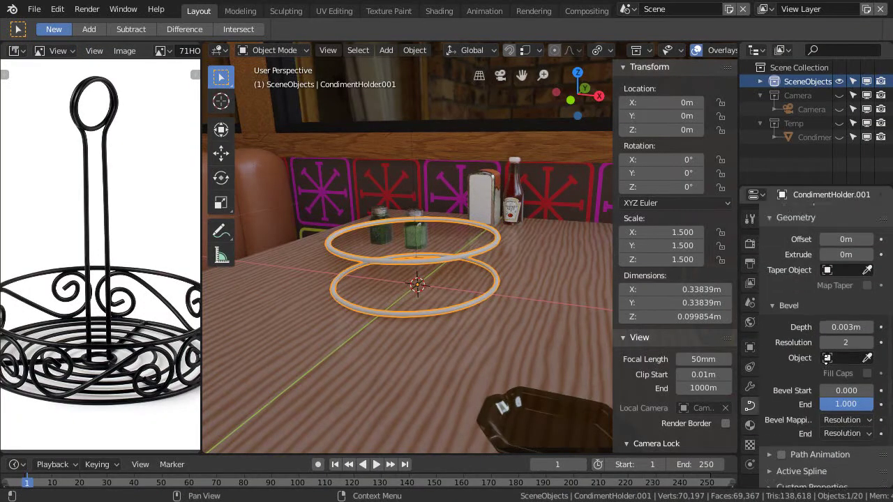
left_click(871, 317)
type(".002")
key("Return")
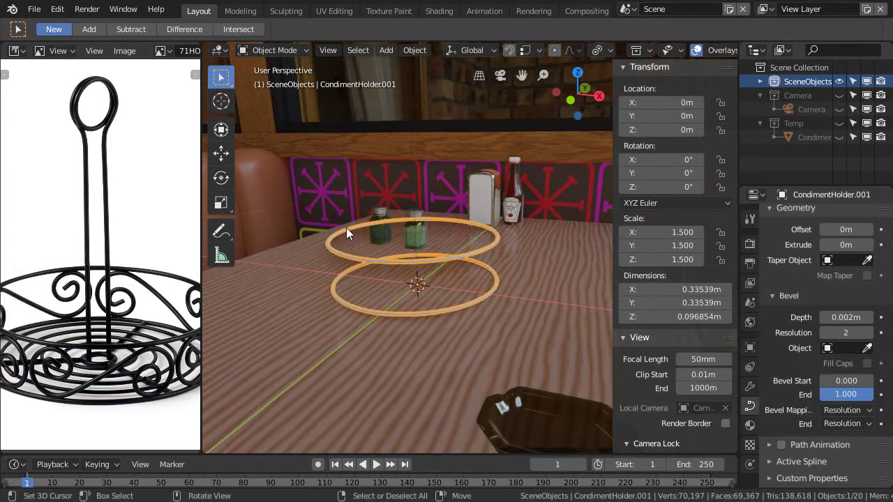
scroll(446, 269, "up", 2)
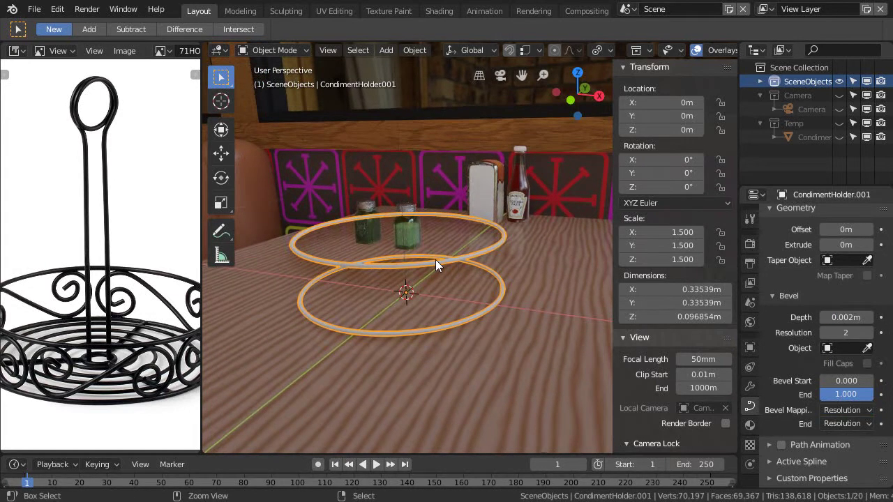
key("ctrl+space")
middle_click_drag(434, 274, 413, 324)
key("ctrl+s")
Step: Move the two-ring curve object into the Temp collection and show only that collection
key("m")
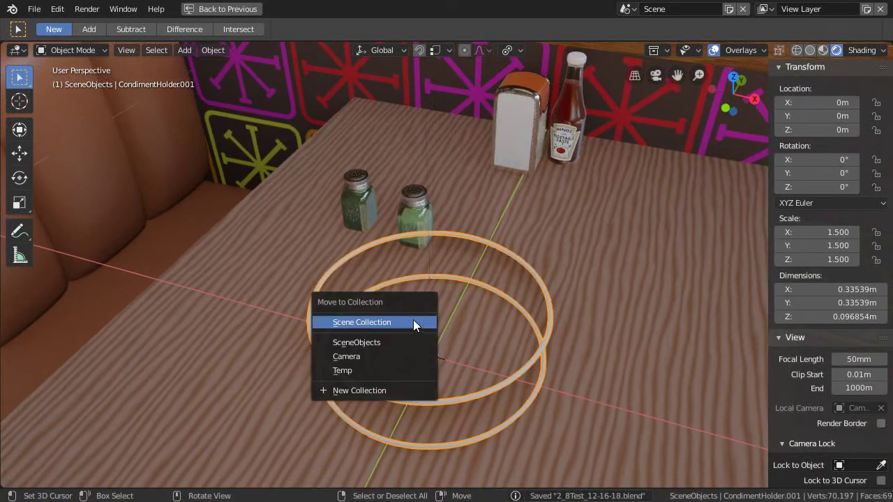
left_click(353, 371)
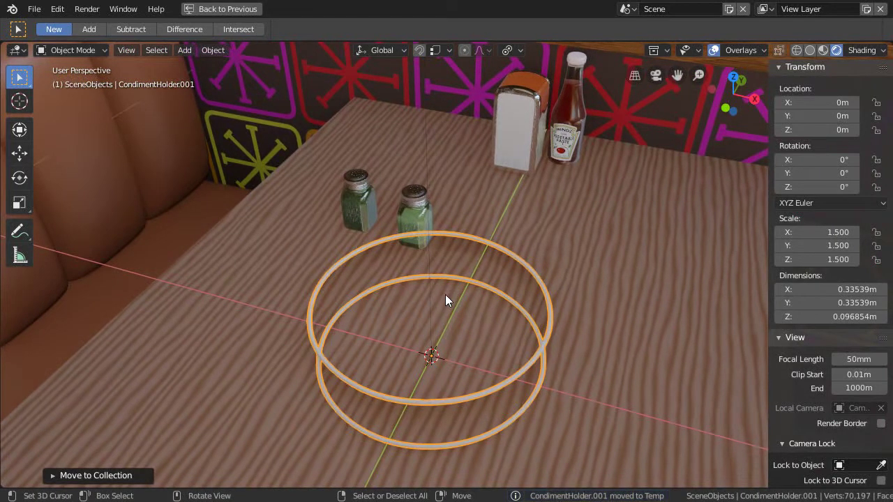
key("3")
scroll(445, 265, "down", 1)
middle_click_drag(447, 277, 464, 262)
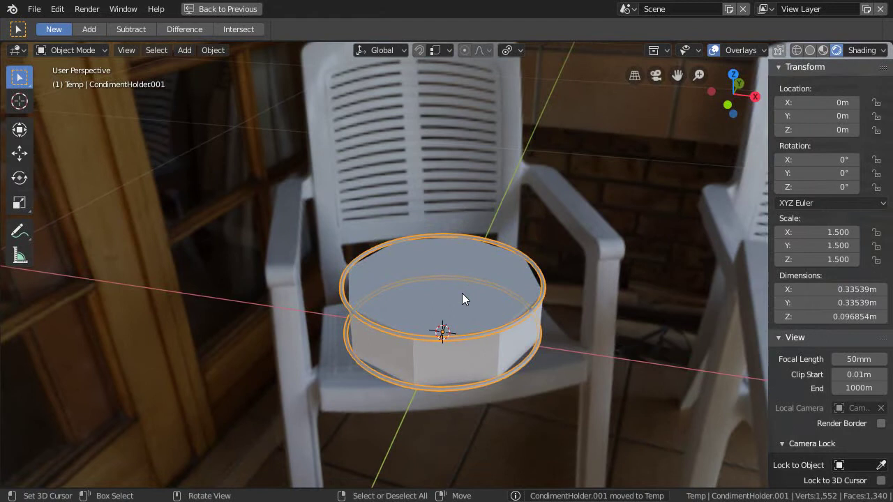
Step: In solid shading, select the octagonal mesh inside the rings and add a level 2 subdivision surface to it
key("z")
left_click(592, 294)
scroll(545, 307, "up", 2)
mouse_move(536, 308)
middle_mouse_down("shift")
mouse_move(489, 286)
mouse_move(496, 289)
mouse_move(491, 277)
mouse_move(487, 306)
mouse_move(349, 269)
mouse_move(468, 266)
mouse_move(462, 307)
mouse_move(479, 293)
mouse_move(469, 304)
mouse_move(504, 305)
mouse_move(514, 293)
mouse_move(486, 323)
middle_mouse_up("shift")
left_click(519, 287)
scroll(492, 302, "down", 2)
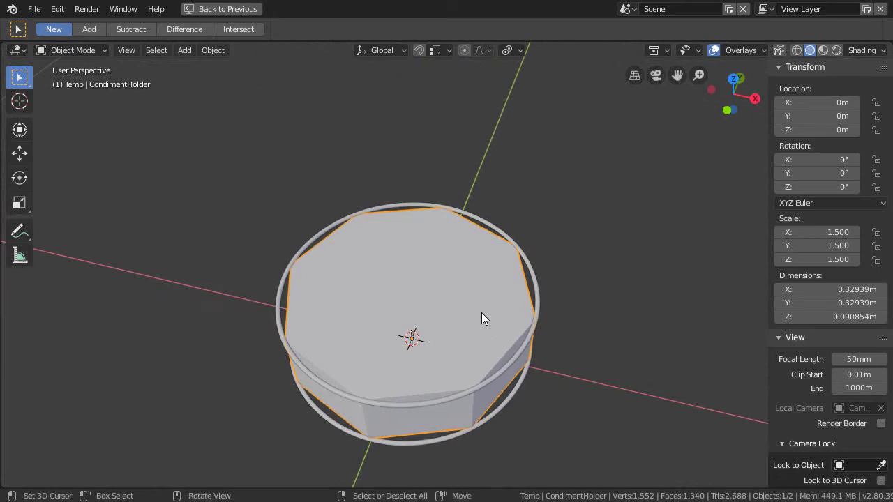
key("ctrl+2")
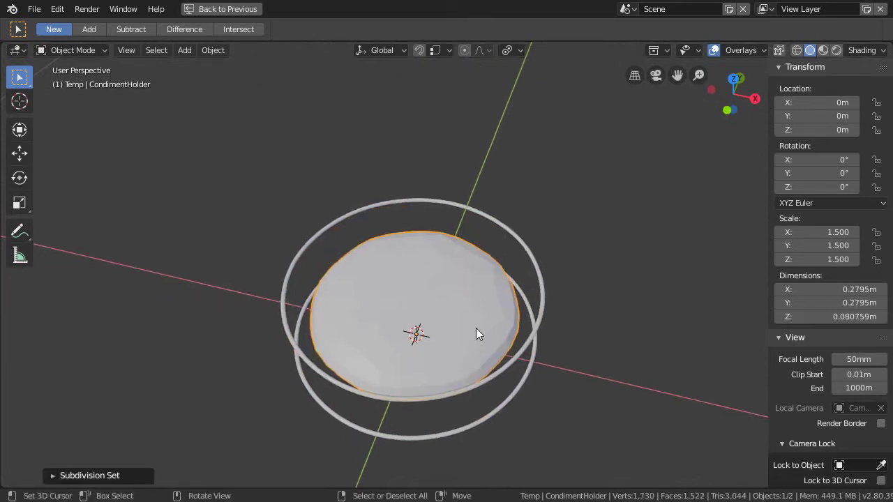
Step: In Edit Mode, select the octagonal mesh's upper and lower edge loops and give them a narrow bevel
key("Tab")
middle_click_drag(479, 319, 474, 296)
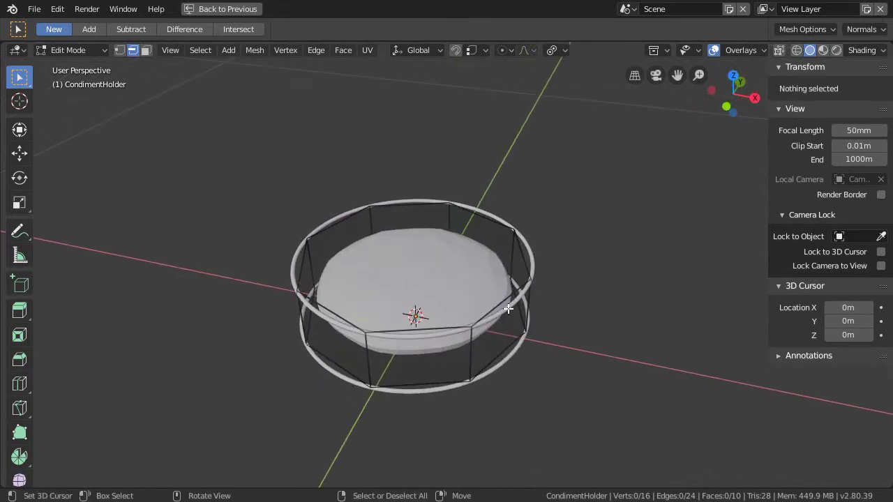
left_click(528, 271)
left_click(513, 342, "shift")
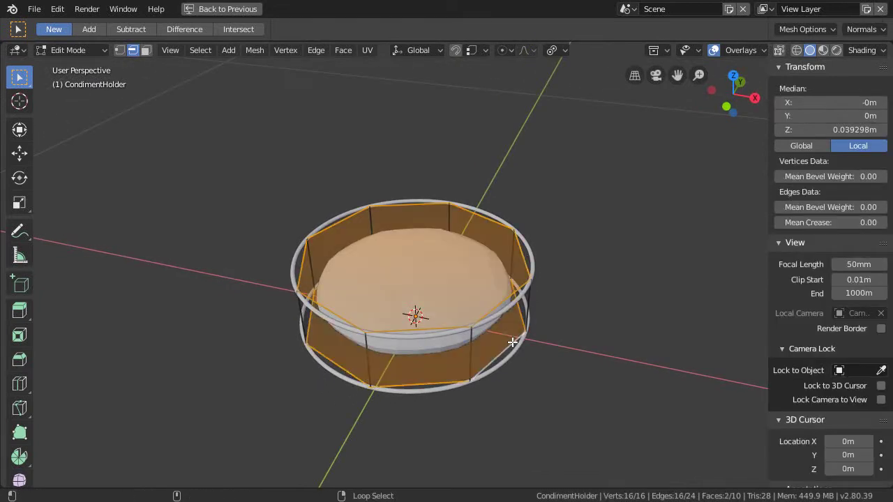
key("ctrl+b")
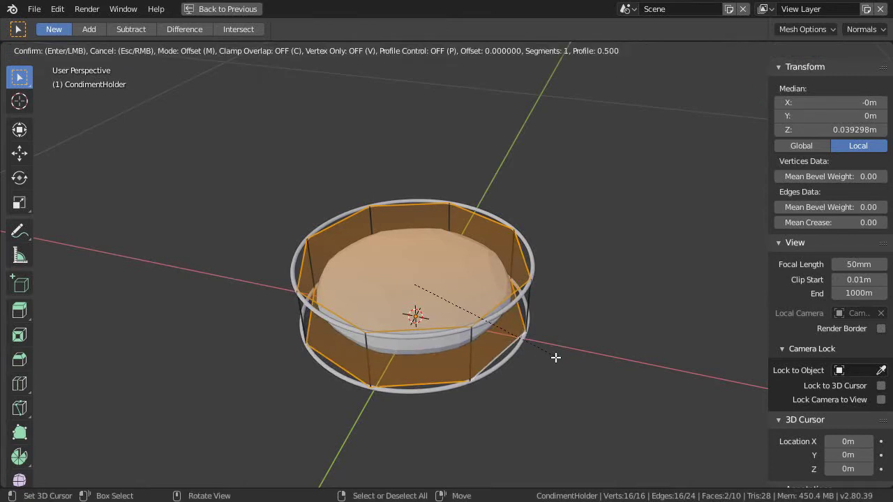
left_click(560, 358)
middle_click_drag(560, 359, 521, 348)
key("KP_7")
middle_click_drag(458, 404, 460, 272, "shift")
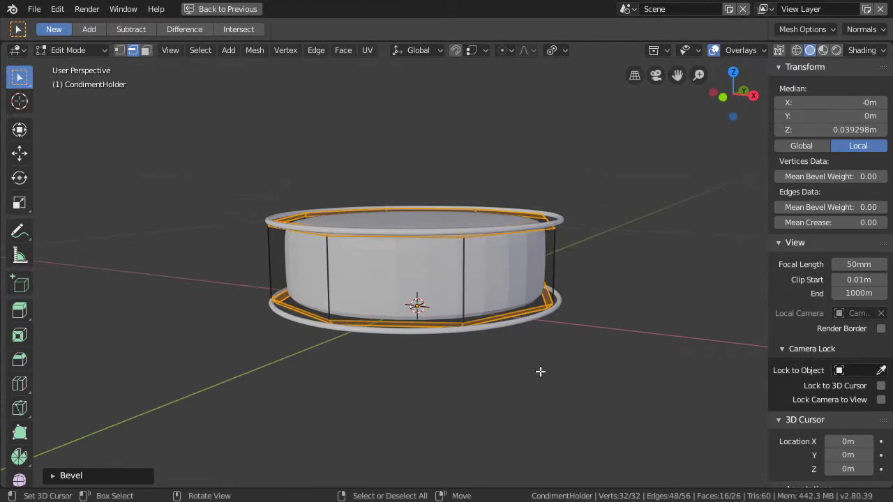
Step: Select the whole octagonal mesh and scale it up along Z so the smoothed body spans the height between the two rings
key("a")
key("alt+a")
key("a")
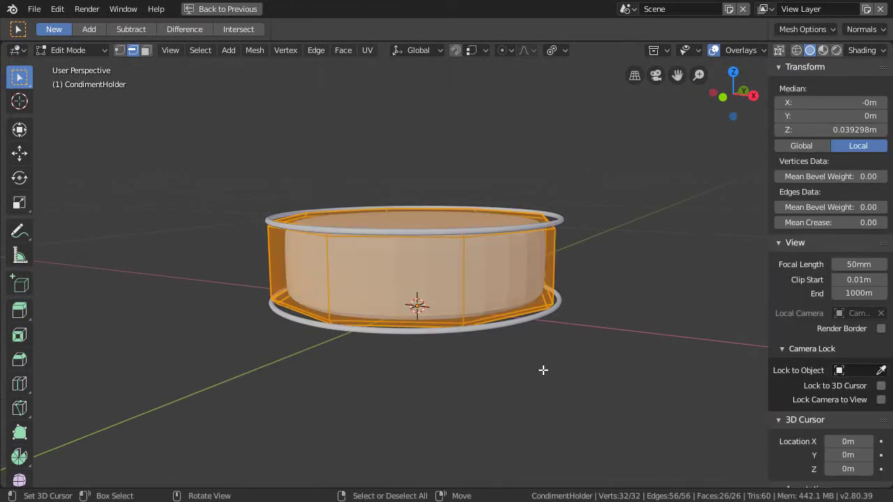
key("s")
key("z")
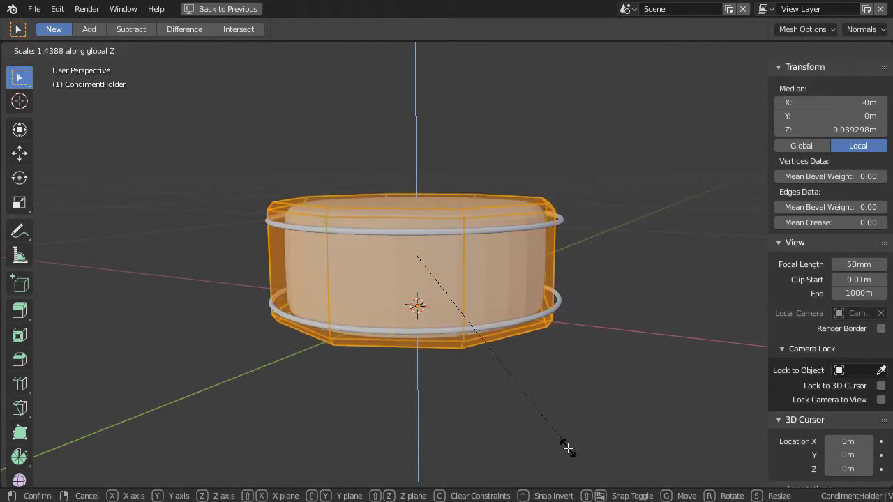
left_click(542, 387)
middle_click_drag(542, 387, 528, 401)
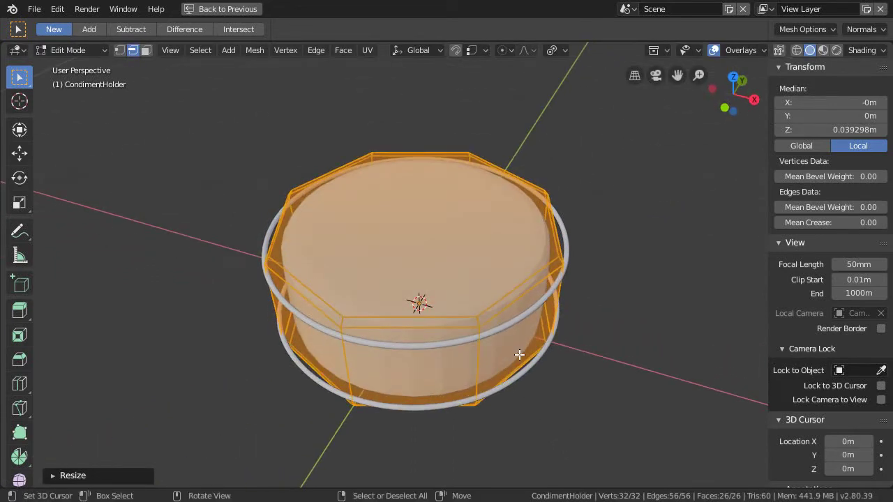
Step: In top view, scale the octagonal mesh in X and Y only so the smoothed body reaches the rings' diameter
key("KP_7")
key("s")
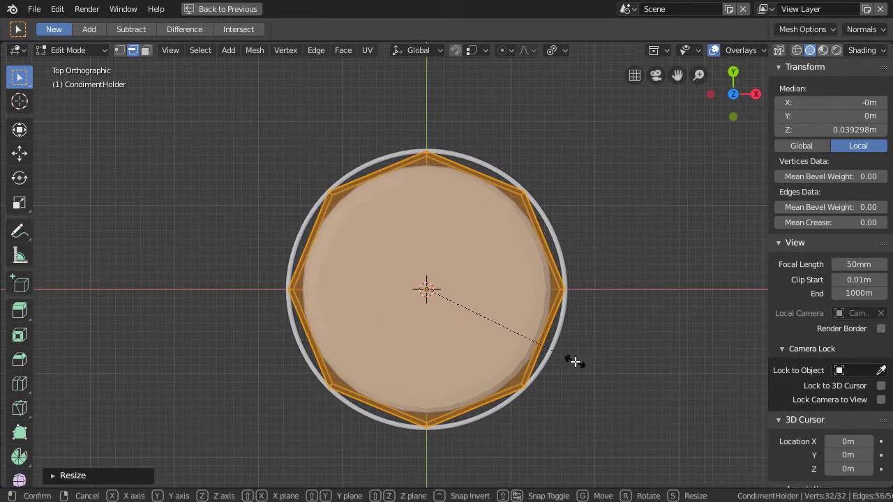
key("shift+z")
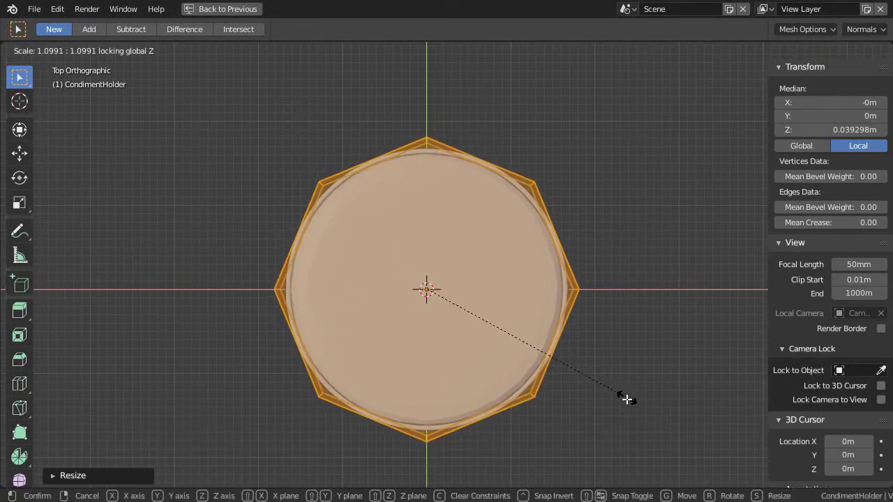
left_click(650, 419)
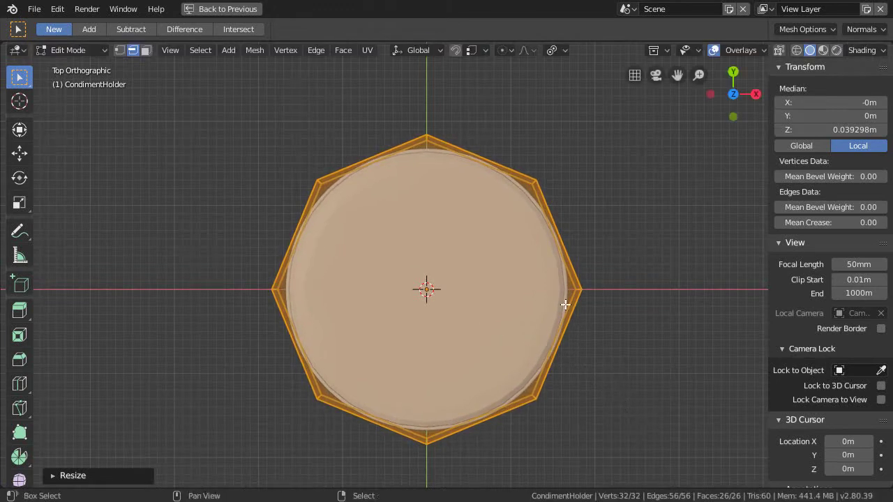
Step: In wireframe shading, fine-tune the mesh's XY scale so its smoothed outline follows the ring wire, and save the file
scroll(460, 303, "up", 4)
scroll(463, 319, "up", 1)
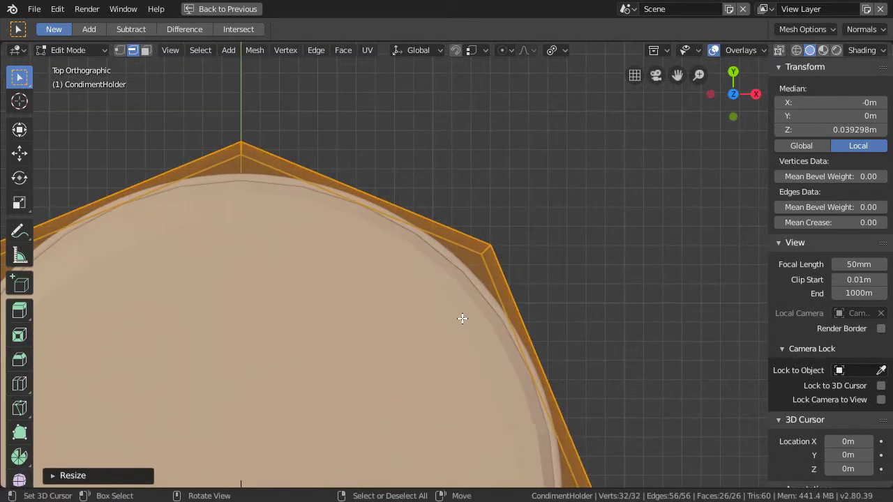
left_click(337, 318)
scroll(375, 319, "up", 3)
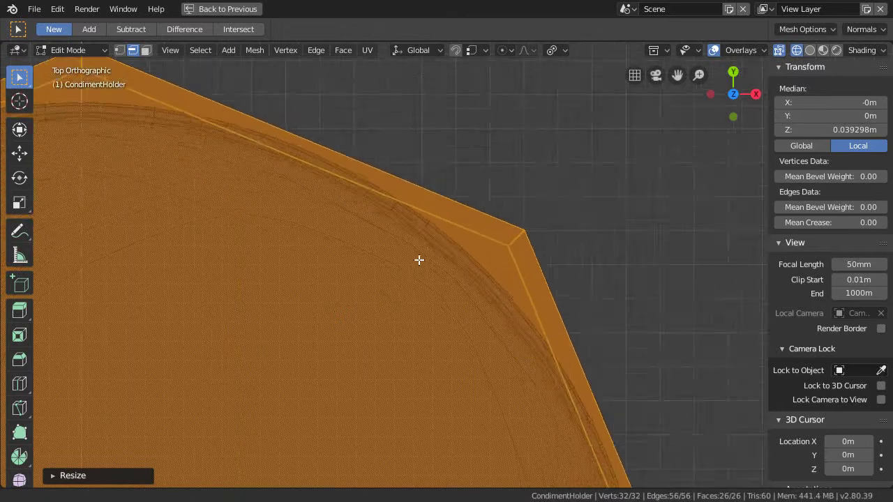
middle_click_drag(403, 313, 417, 337, "shift")
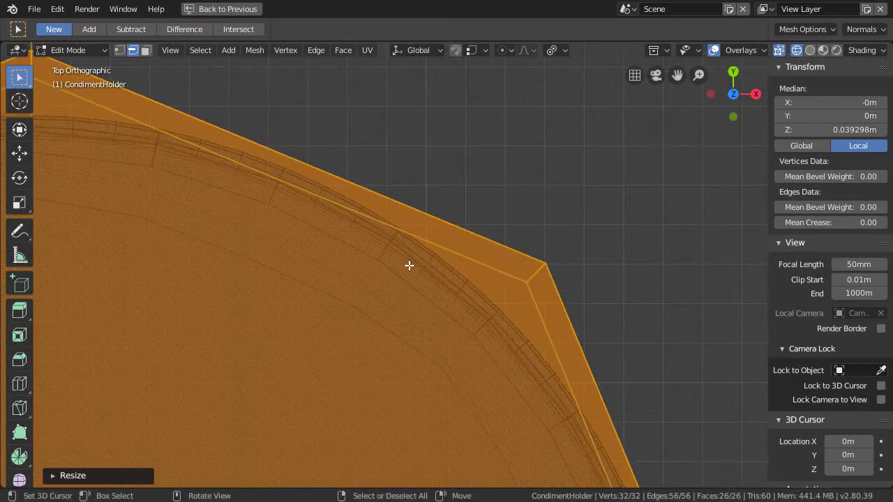
middle_click_drag(335, 229, 668, 340, "shift")
middle_click_drag(600, 303, 286, 205, "shift")
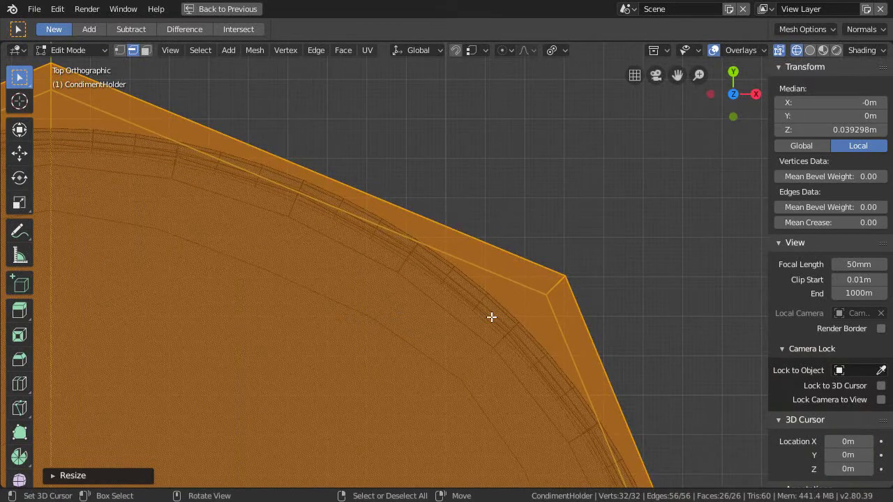
key("s")
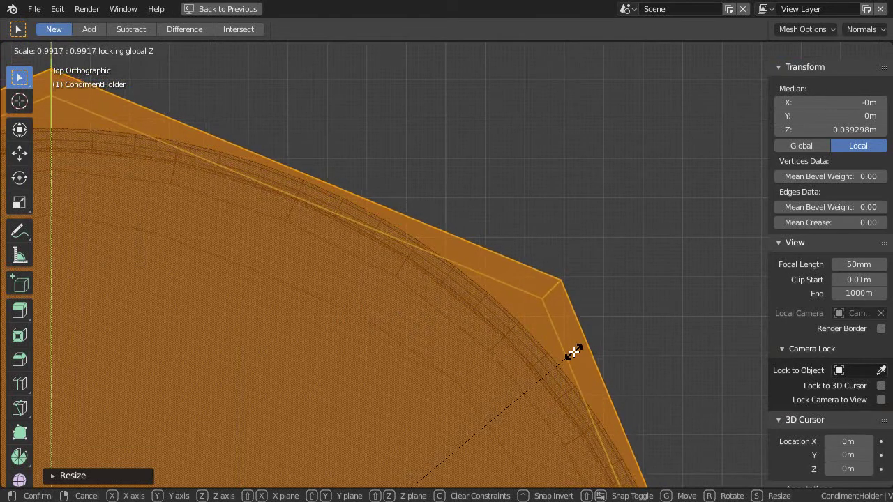
left_click(577, 351)
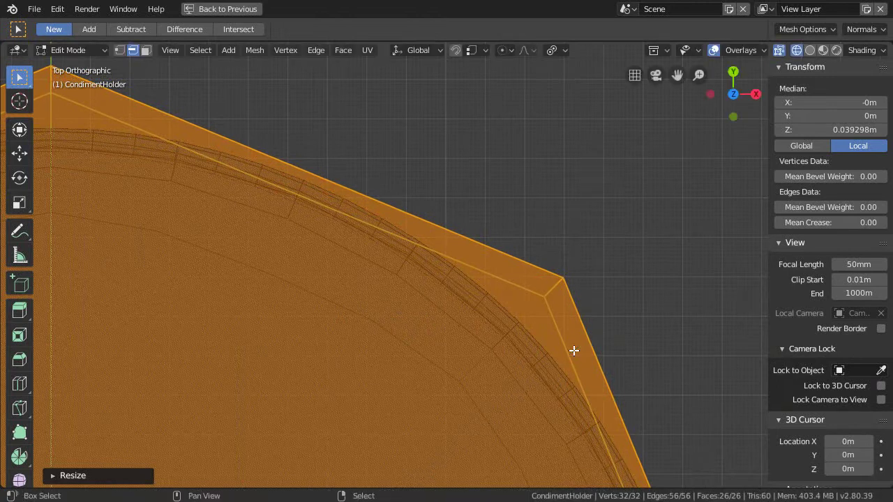
scroll(430, 247, "down", 6)
key("ctrl+s")
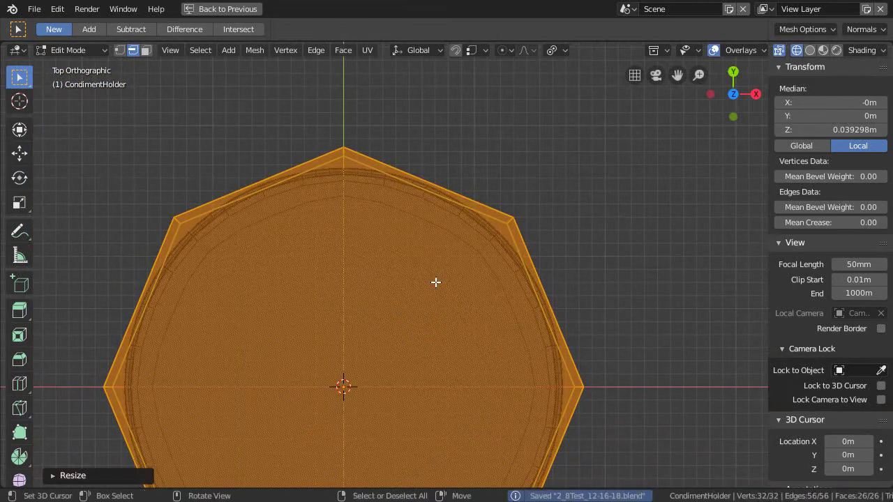
Step: Leave mesh editing, save the file, and open the two-ring curve object in Edit Mode in front view
scroll(415, 291, "down", 1)
key("Tab")
scroll(402, 305, "down", 1)
middle_click_drag(401, 309, 407, 270)
scroll(395, 328, "up", 1)
key("ctrl+s")
key("KP_1")
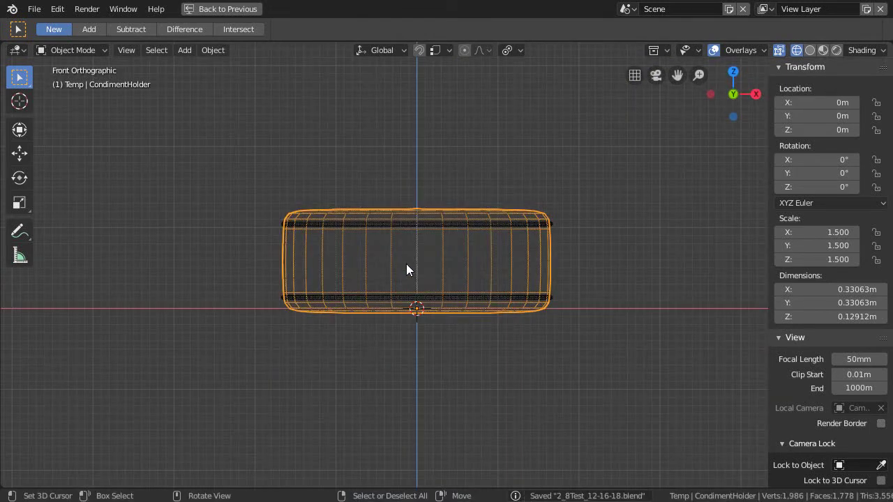
middle_click_drag(406, 274, 439, 270, "shift")
middle_click_drag(439, 270, 432, 303, "shift")
right_click(430, 275)
key("Tab")
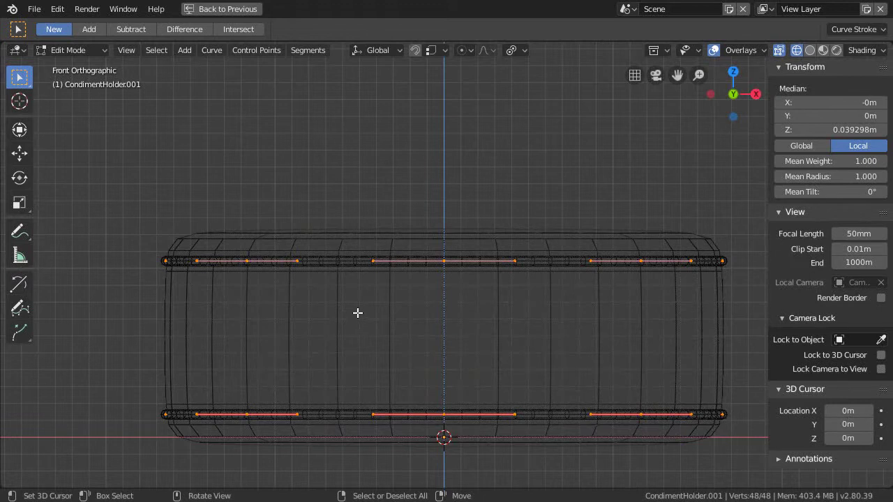
middle_click_drag(480, 313, 441, 337, "ctrl")
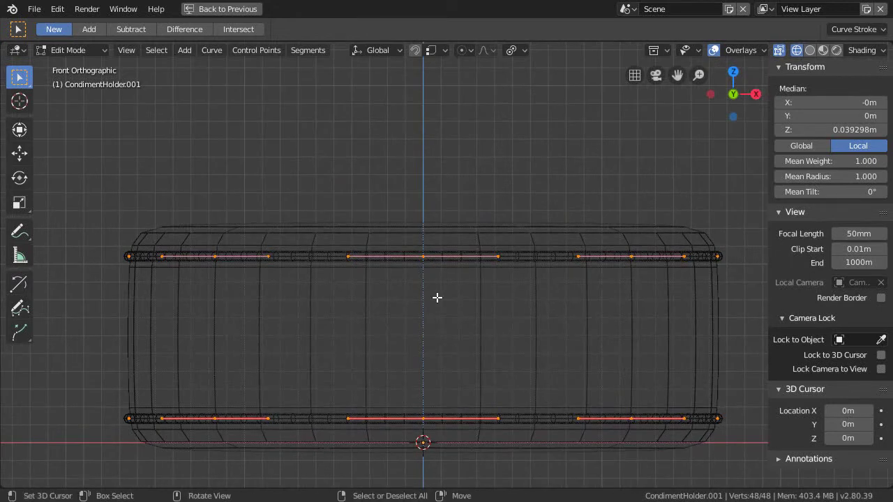
Step: Examine the scroll ornaments between the rings in the reference image beside the curve wireframe
key("ctrl+space")
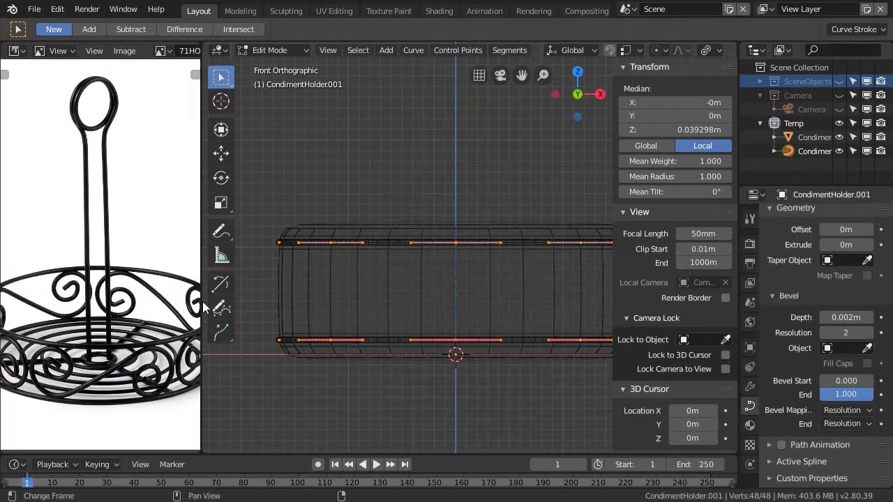
key("ctrl+space")
scroll(411, 333, "up", 2)
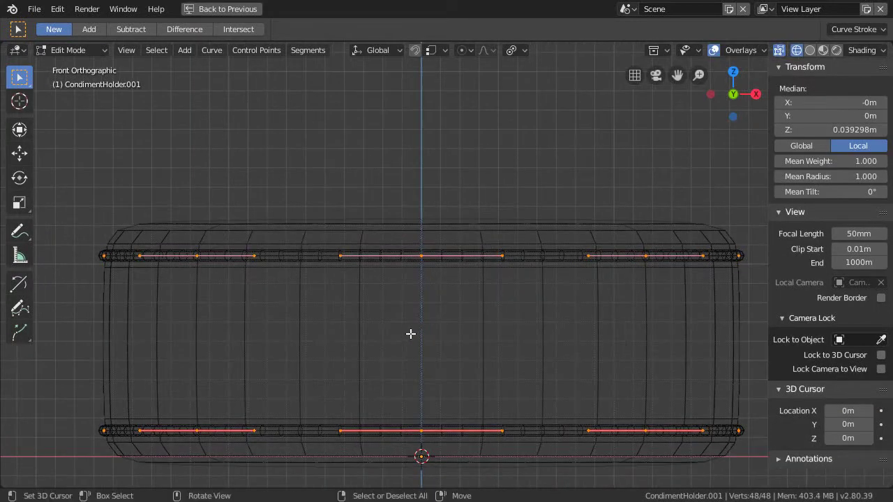
key("ctrl+space")
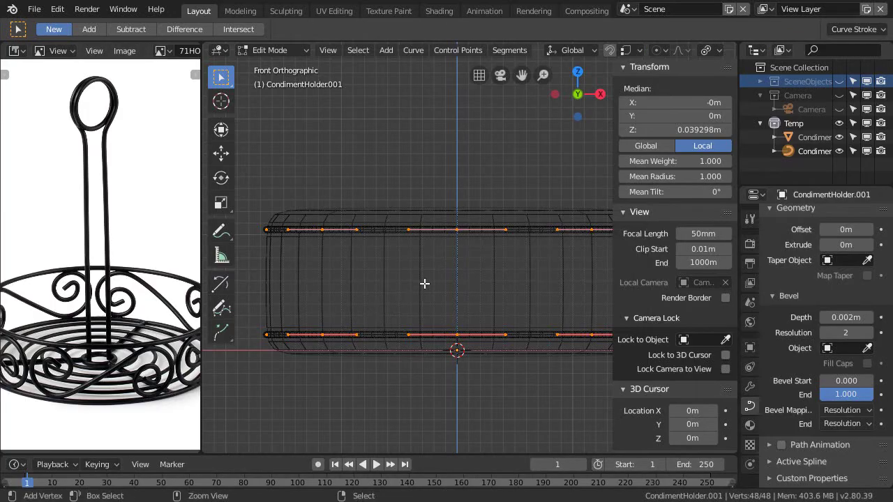
key("ctrl+space")
middle_click_drag(443, 316, 439, 295, "shift")
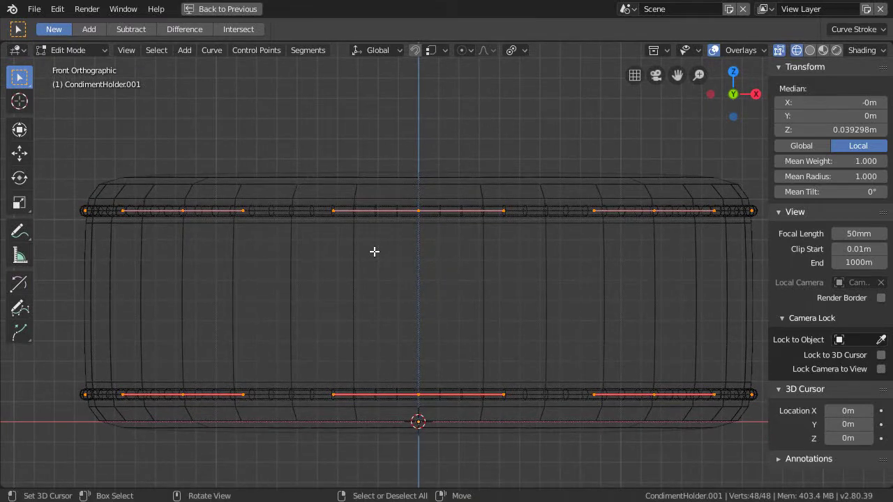
middle_click_drag(308, 247, 376, 298)
middle_click_drag(329, 276, 323, 278)
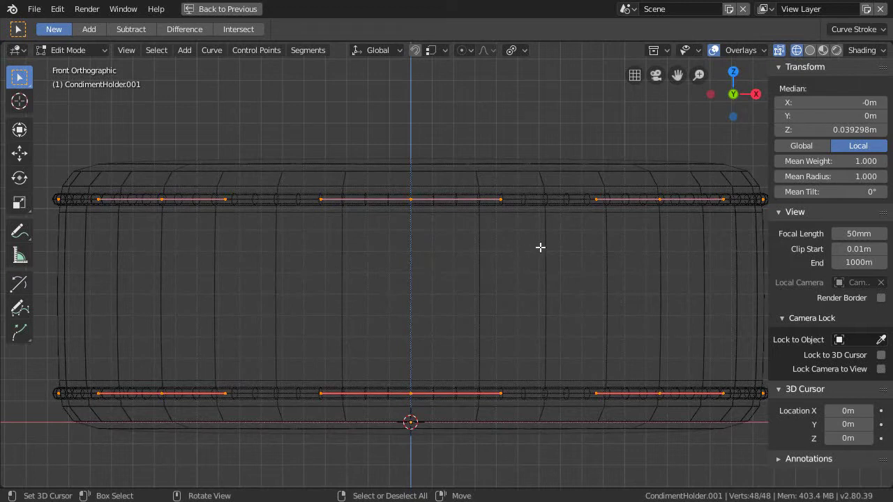
key("shift")
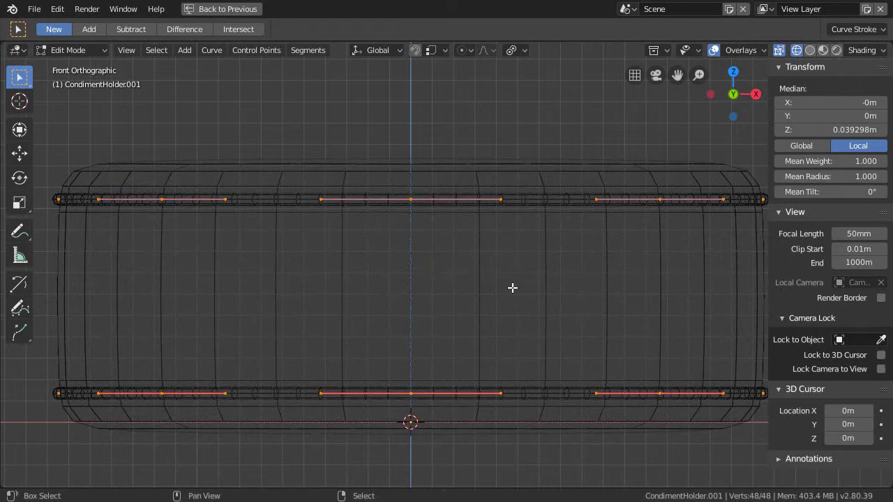
left_click_drag(497, 300, 545, 266)
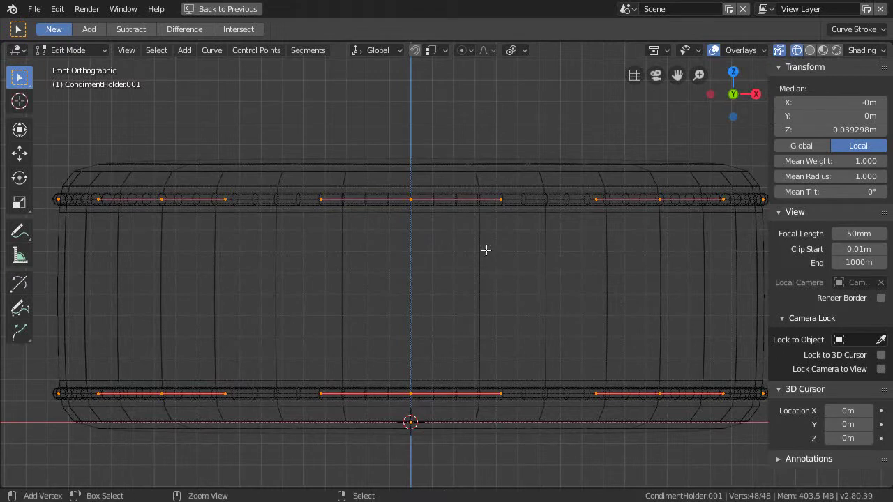
middle_click_drag(485, 250, 474, 261, "ctrl")
key("alt+a")
key("a")
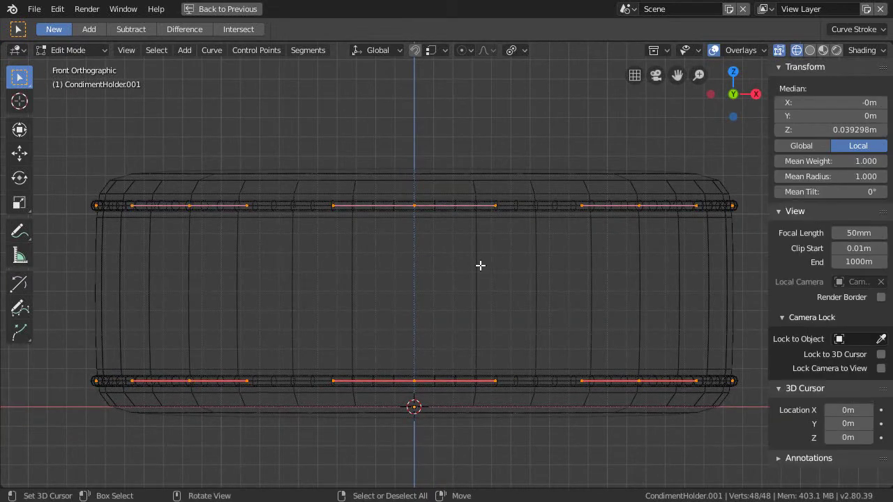
key("Tab")
key("Tab")
middle_click_drag(478, 287, 483, 280, "ctrl")
middle_click_drag(483, 280, 474, 289, "shift")
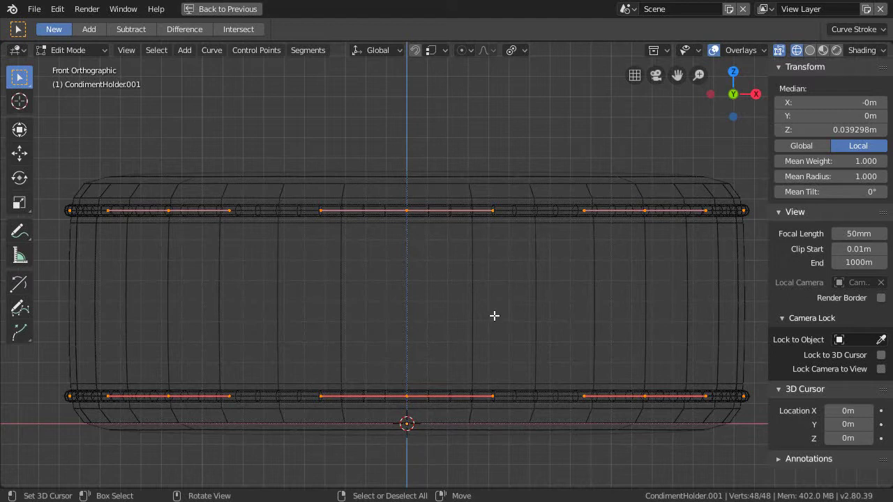
left_click_drag(480, 317, 544, 259)
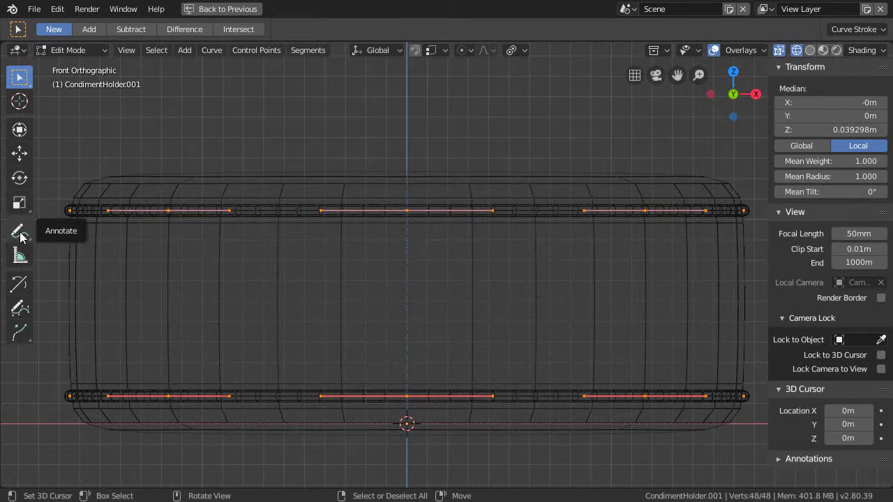
Step: With the curve Draw tool, draw a freehand S-shaped Bezier scroll spanning the space between the upper and lower rings
key("shift+space")
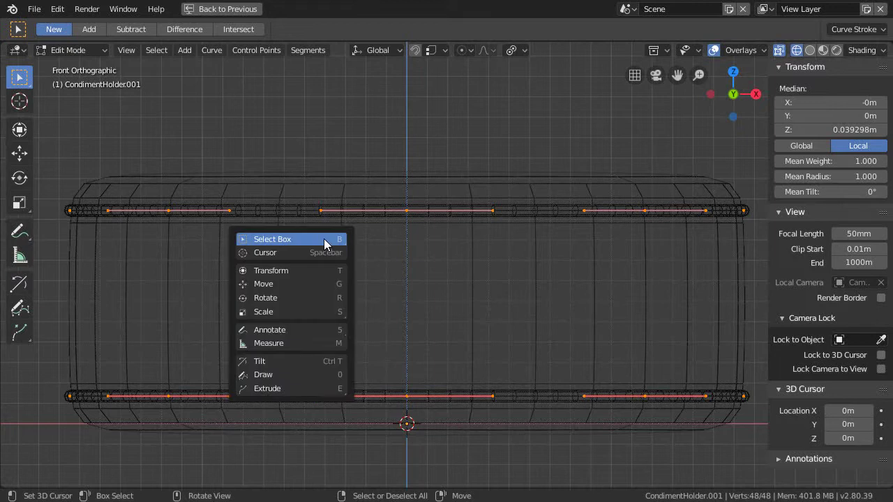
left_click(264, 375)
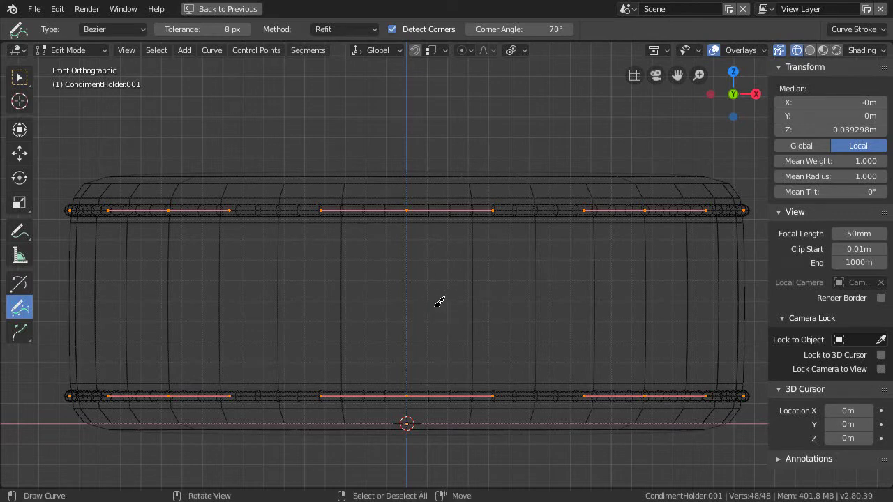
key("shift+space")
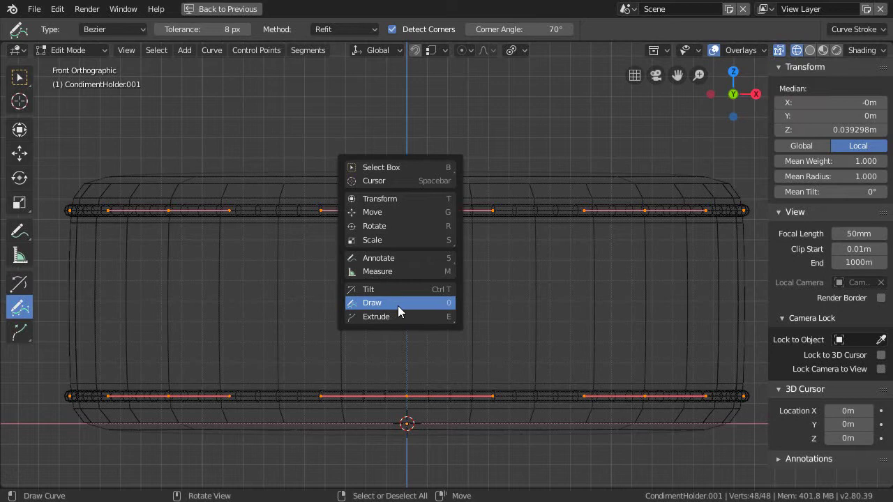
left_click(400, 307)
mouse_move(448, 312)
left_mouse_down()
mouse_move(499, 273)
mouse_move(507, 227)
mouse_move(468, 212)
mouse_move(439, 219)
mouse_move(411, 241)
mouse_move(324, 365)
mouse_move(289, 384)
mouse_move(264, 365)
mouse_move(270, 315)
mouse_move(305, 289)
mouse_move(349, 276)
left_mouse_up()
scroll(465, 255, "up", 1)
middle_click_drag(438, 354, 456, 319, "ctrl")
middle_click_drag(456, 319, 491, 323, "shift")
middle_click_drag(454, 285, 406, 283, "ctrl")
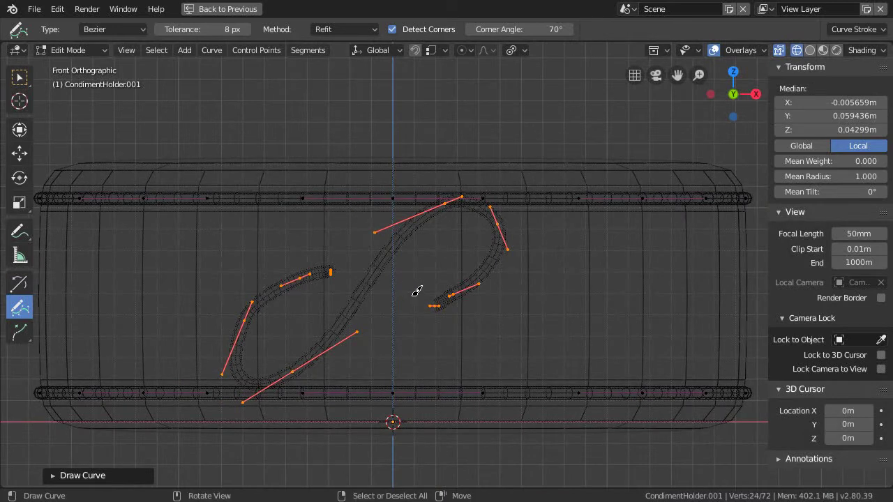
Step: Move the whole S-shaped curve slightly along positive X so it sits closer to the centre axis
key("g")
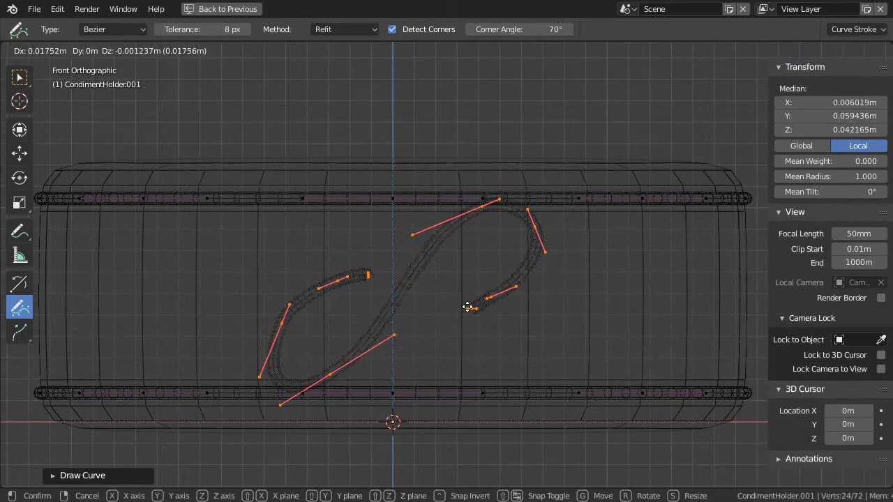
left_click(419, 312)
middle_click_drag(448, 286, 407, 286, "shift")
scroll(417, 321, "up", 3)
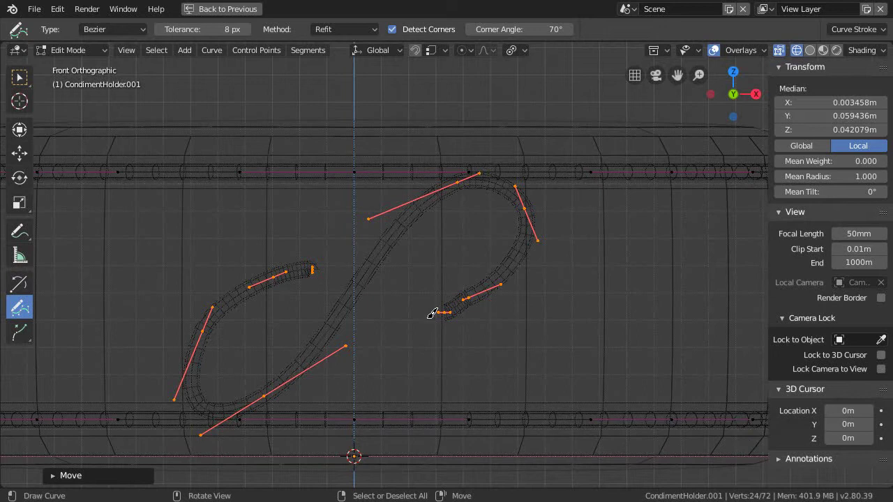
Step: Switch to the Select Box tool and move the S-curve's right inner end point inward toward the diagonal stroke
key("shift+space")
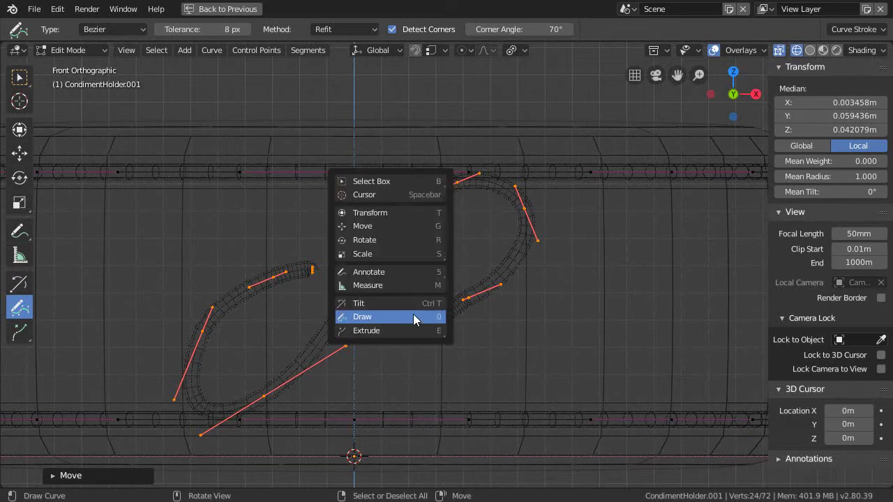
left_click(379, 193)
key("shift+space")
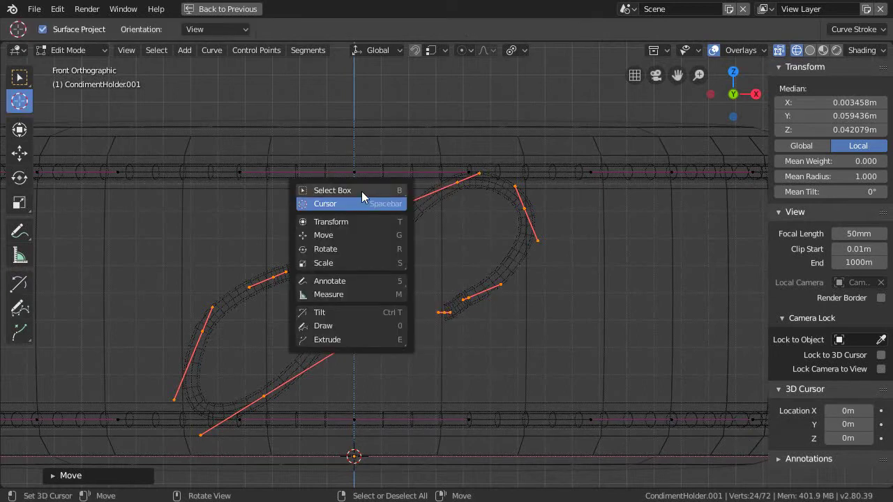
left_click(362, 190)
left_click(446, 315)
key("g")
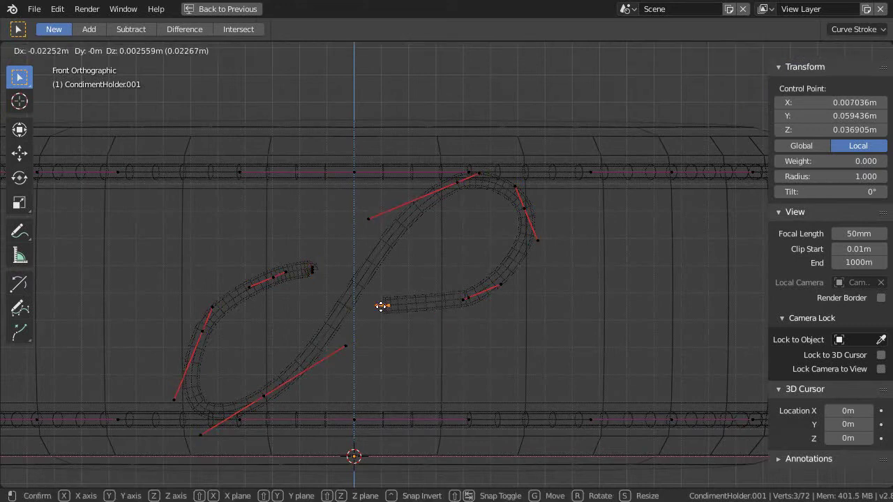
left_click(380, 299)
Step: Adjust the right inner end point's handle and nearby control point to smooth the end of the scroll
right_click_drag(484, 293, 478, 287)
right_click_drag(455, 293, 440, 296)
right_click_drag(384, 300, 417, 297)
key("g")
left_click(369, 298)
left_click(384, 300)
key("g")
left_click(379, 299)
Step: Reposition the S-curve's top control point and its handle to round the bend just beneath the upper ring
right_click_drag(479, 285, 485, 283)
middle_click_drag(448, 189, 445, 232, "shift")
middle_click_drag(445, 232, 449, 236, "ctrl")
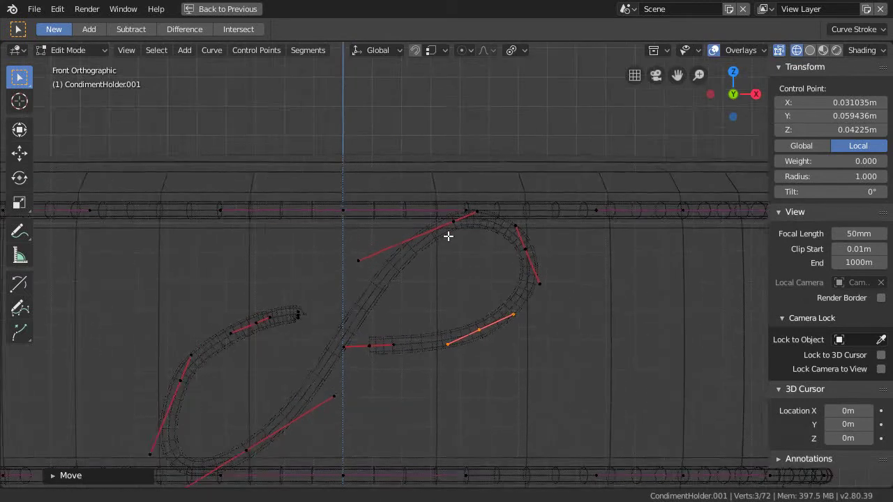
scroll(448, 236, "up", 1)
key("g")
left_click(440, 230)
left_click(465, 218)
key("g")
left_click(488, 212)
left_click(441, 233)
key("g")
left_click(431, 235)
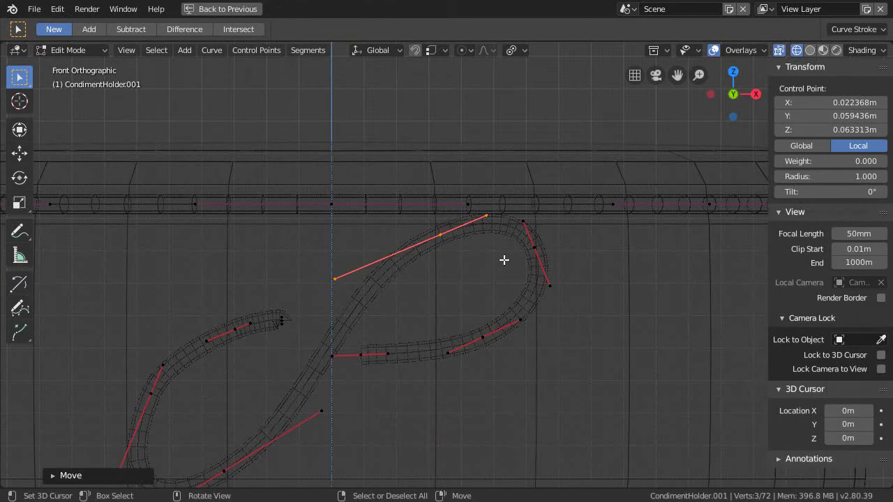
Step: Lower the outer control point of the S-curve's upper right loop slightly and adjust its lower handle to smooth the bend
left_click(534, 246)
key("g")
left_click(542, 253)
left_click(554, 295)
key("g")
left_click(554, 289)
left_click(539, 254)
key("g")
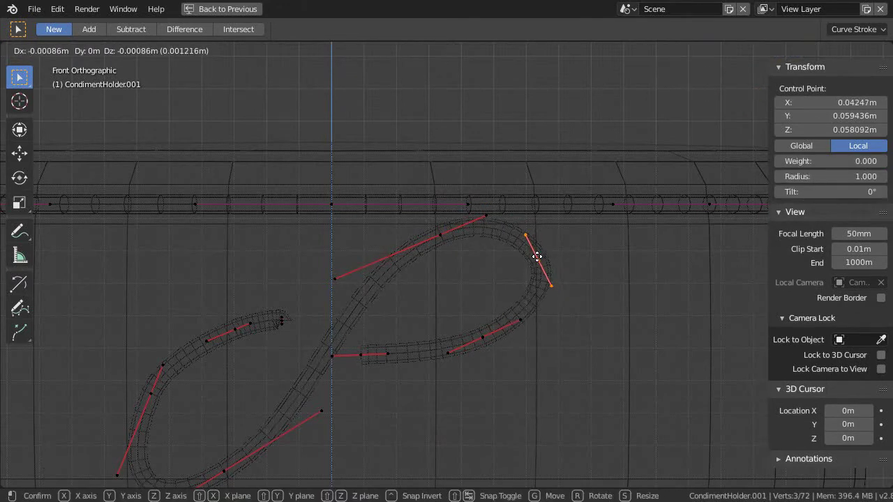
left_click(536, 249)
left_click(550, 282)
key("g")
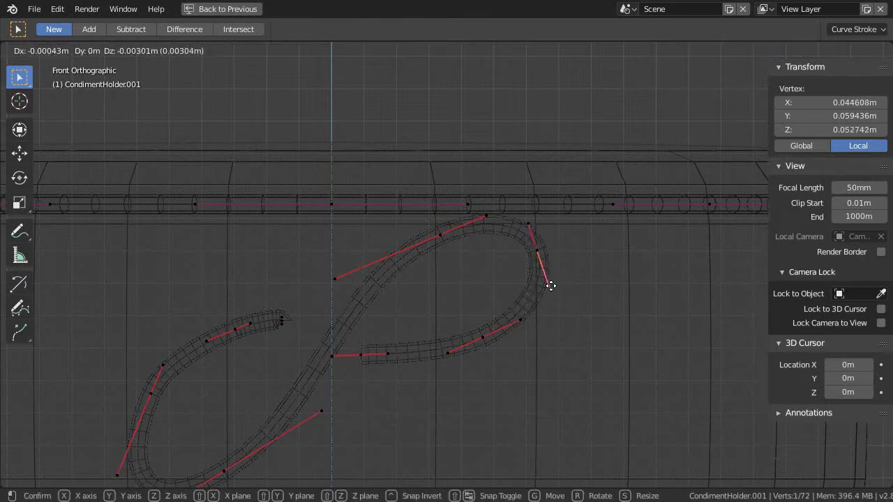
left_click(552, 286)
Step: Move and rotate the S-curve's left inner end point so it angles down toward the diagonal stroke
middle_click_drag(308, 373, 421, 311, "shift")
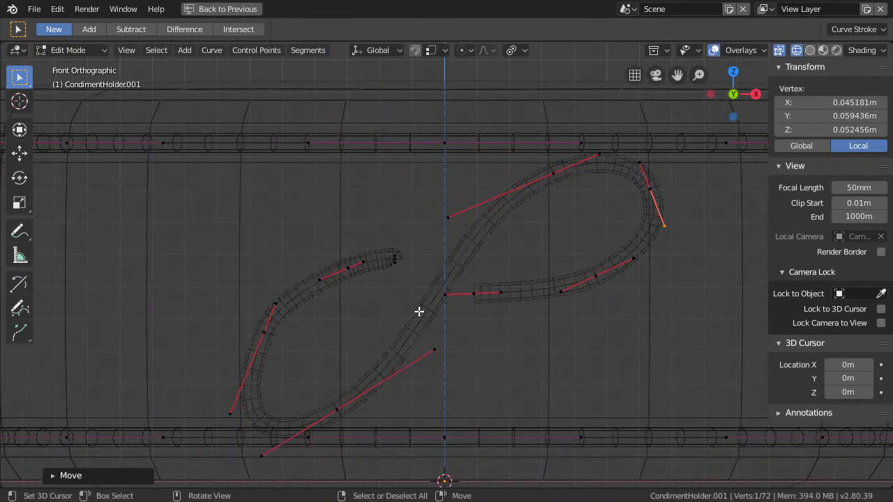
left_click(397, 257)
key("g")
left_click(413, 275)
key("r")
left_click(442, 254)
key("s")
left_click(608, 303)
right_click(429, 288)
key("g")
left_click_drag(449, 286, 418, 279)
Step: Reposition the left loop's upper and outer control points and shorten the outer point's lower handle
right_click_drag(341, 271, 365, 260)
left_click_drag(270, 324, 250, 339)
left_click_drag(211, 420, 230, 378)
Step: Scale and adjust the handles of the left loop's bottom control point, and lengthen the outer point's lower handle
left_click(338, 409)
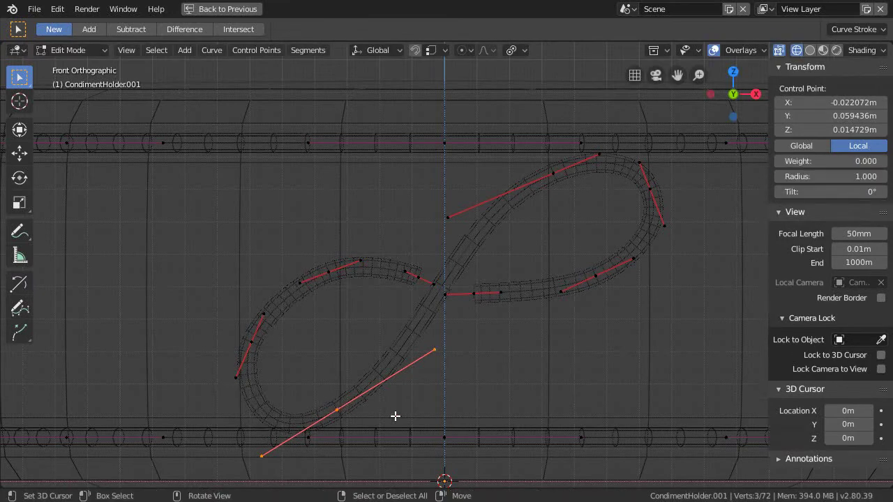
key("s")
left_click(401, 417)
mouse_move(339, 401)
right_mouse_down()
mouse_move(349, 381)
mouse_move(334, 389)
mouse_move(333, 404)
right_mouse_up()
left_click_drag(334, 403, 334, 403)
left_click_drag(379, 383, 402, 383)
left_click_drag(293, 428, 275, 432)
left_click_drag(238, 377, 239, 384)
Step: Move the right loop's lower control point slightly downward to round the underside of the scroll
middle_click_drag(290, 288, 300, 305, "ctrl")
middle_click_drag(309, 293, 300, 303, "shift")
middle_click_drag(342, 253, 347, 267, "ctrl")
middle_click_drag(397, 301, 348, 302, "shift")
middle_click_drag(357, 299, 404, 300, "shift")
left_click_drag(545, 298, 543, 312)
middle_click_drag(489, 318, 470, 307, "shift")
scroll(470, 307, "up", 2)
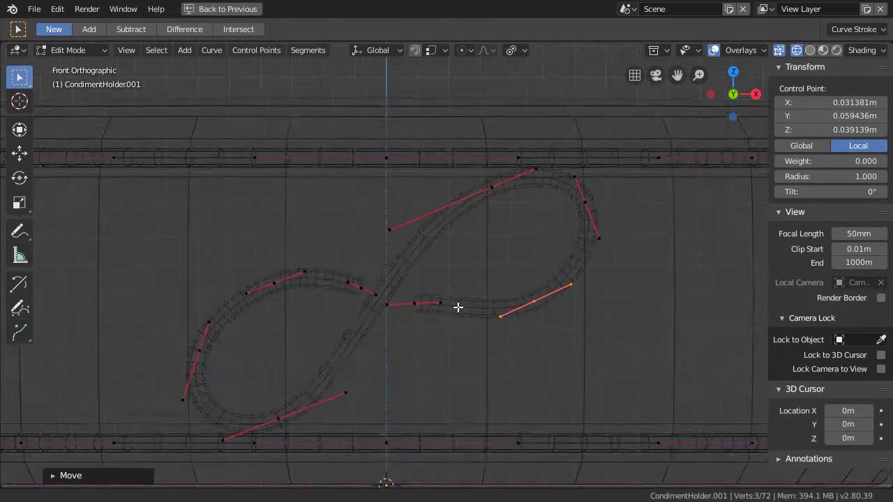
Step: Switch to the Draw tool, switch to the Tilt tool and try tilting the right loop's lower control point
key("shift+space")
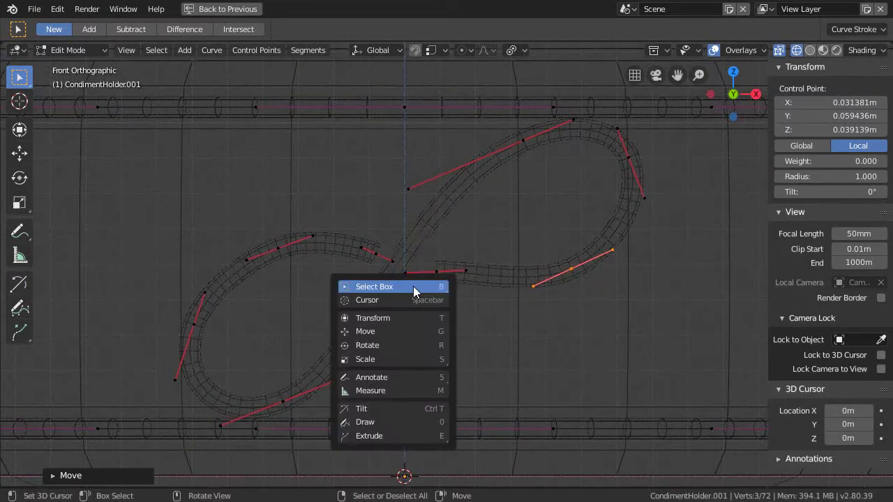
left_click(382, 422)
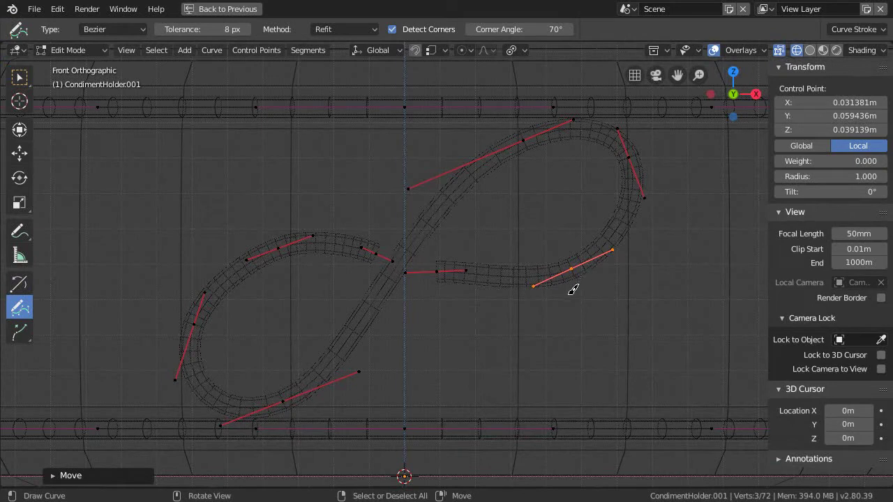
key("shift+space")
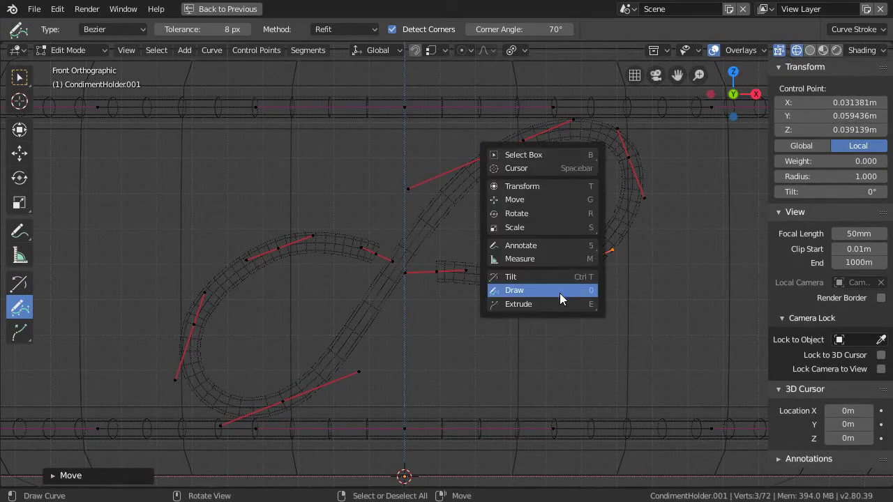
left_click(539, 276)
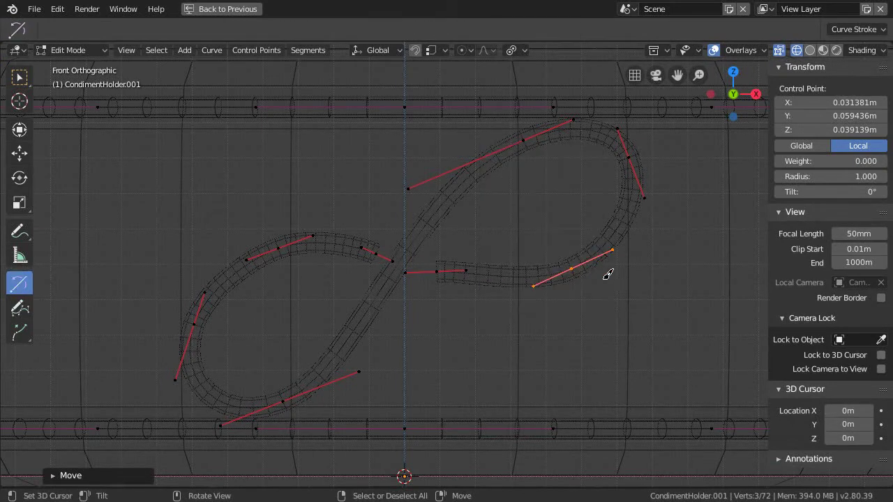
left_click_drag(583, 313, 573, 333)
right_click(573, 333)
middle_click_drag(571, 311, 474, 328, "ctrl")
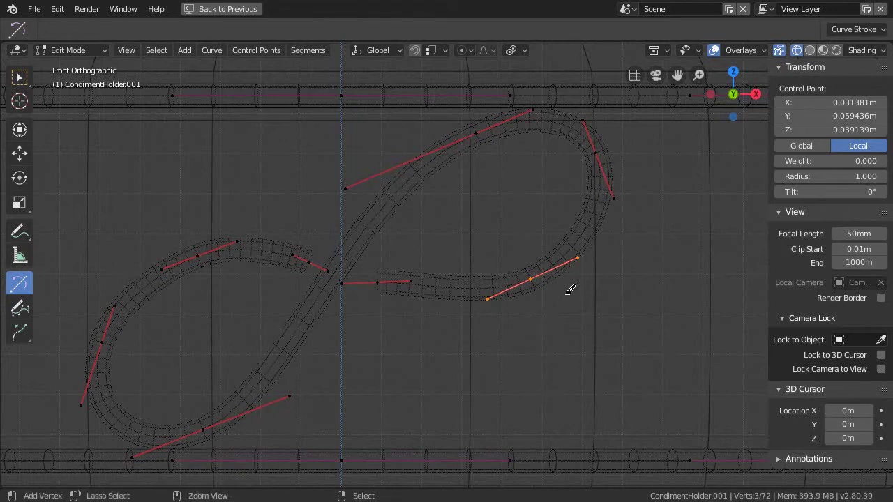
key("ctrl+t")
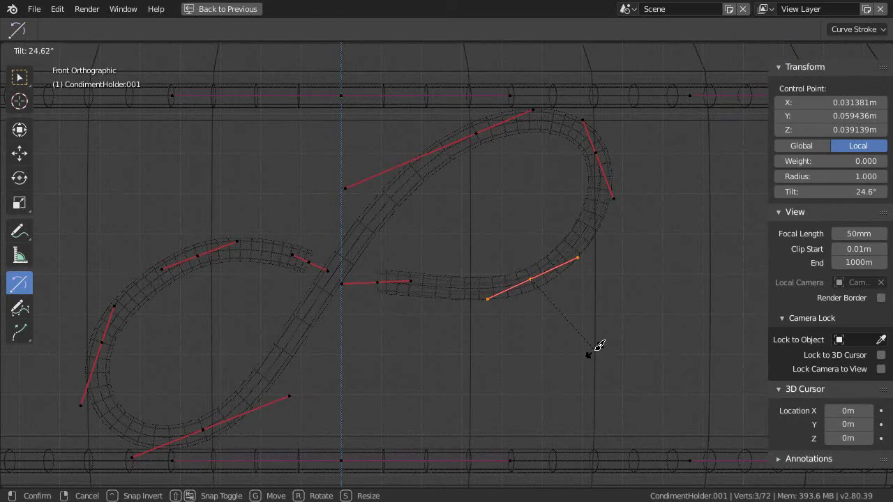
right_click(597, 348)
mouse_move(561, 314)
middle_mouse_down("shift")
mouse_move(607, 344)
mouse_move(555, 335)
mouse_move(553, 307)
middle_mouse_up("shift")
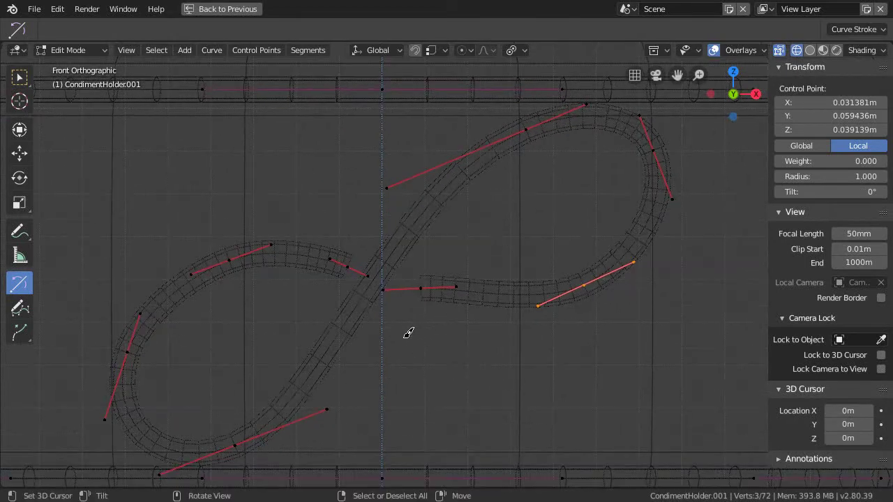
Step: Add a vertex below the S-curve's right inner end point as a trial extension and undo it
left_click(20, 334)
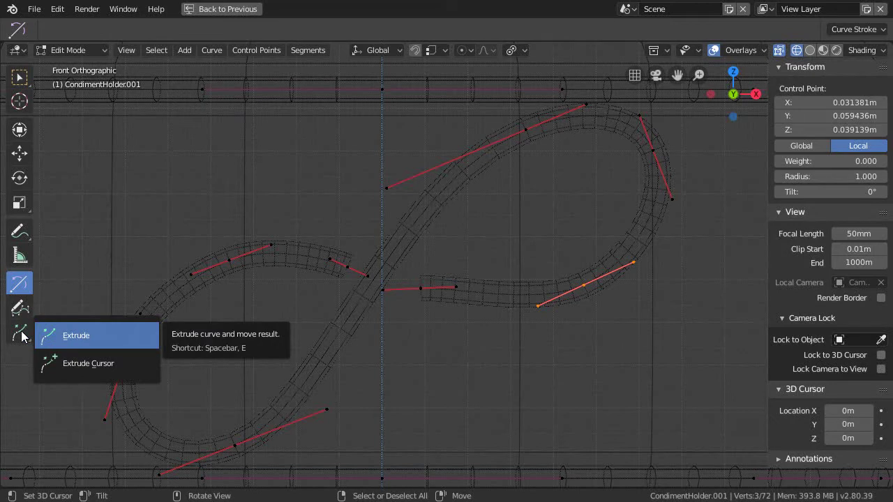
scroll(398, 322, "down", 1, "shift")
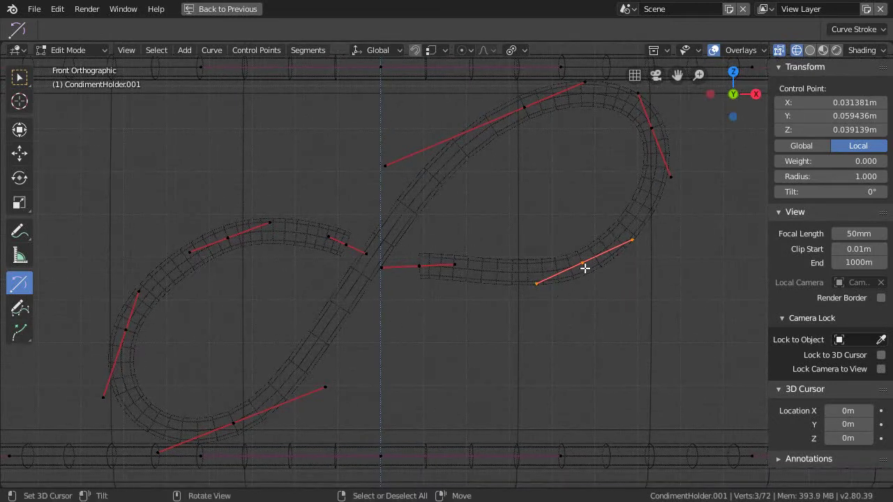
left_click(418, 266)
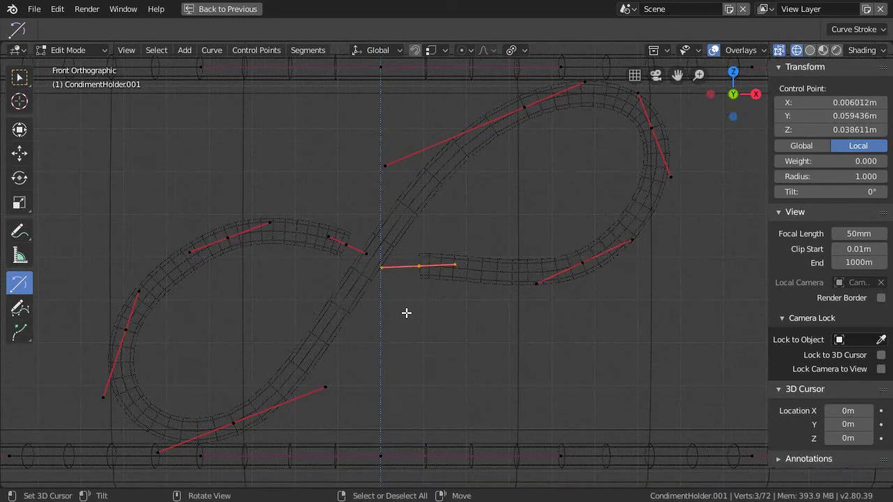
right_click(379, 353, "ctrl")
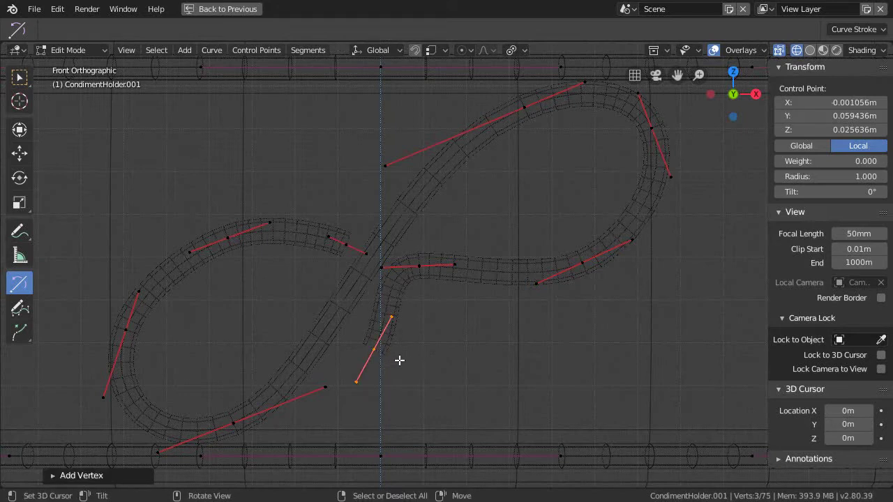
key("ctrl+z")
scroll(412, 343, "up", 1, "shift")
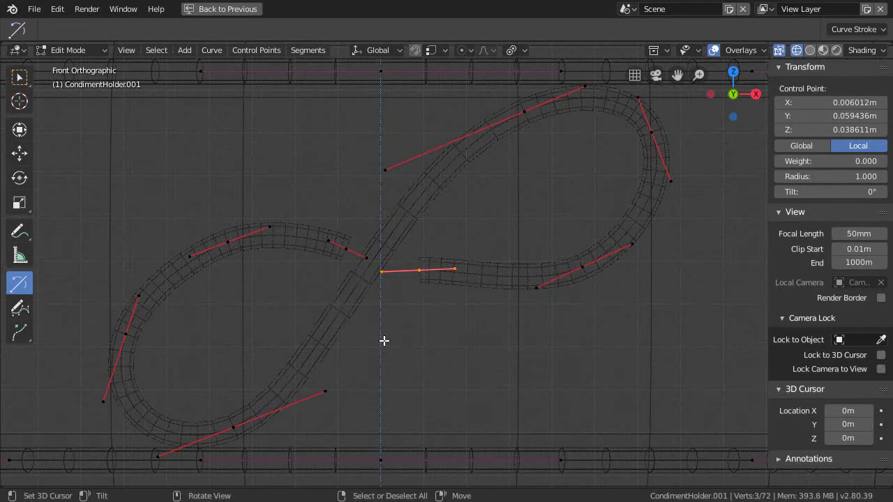
Step: Try extruding the right inner end point and undo the extrusion
left_click(9, 336)
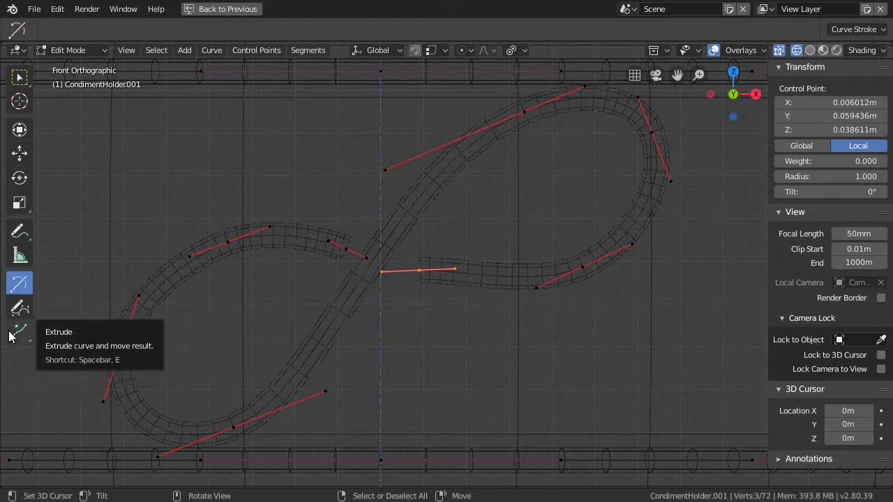
left_click(70, 363)
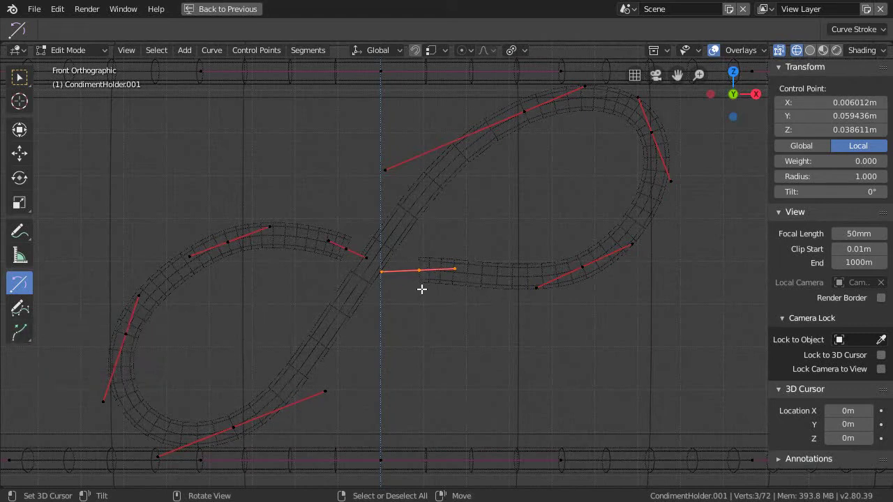
key("e")
right_click(379, 332)
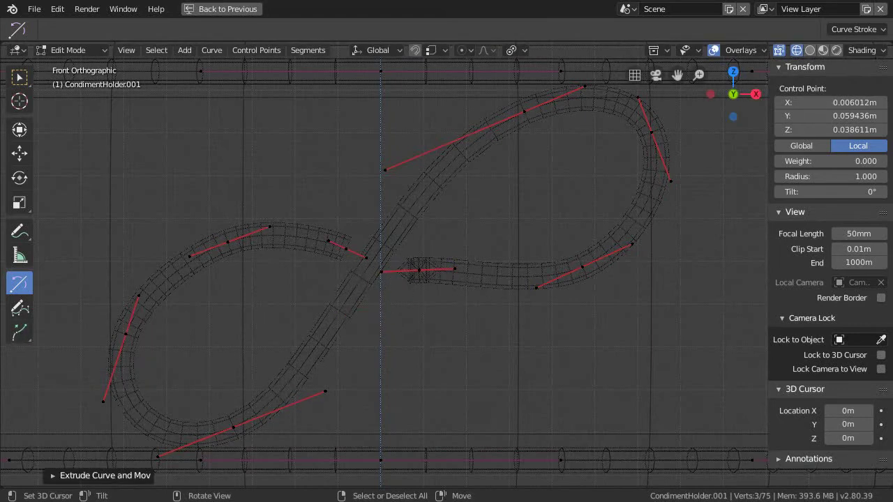
key("ctrl+z")
middle_click_drag(435, 312, 460, 310, "shift")
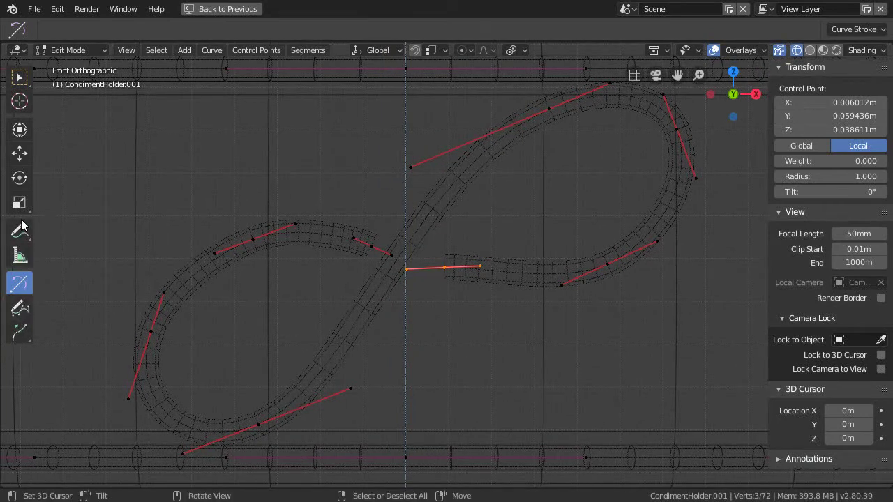
key("shift+space")
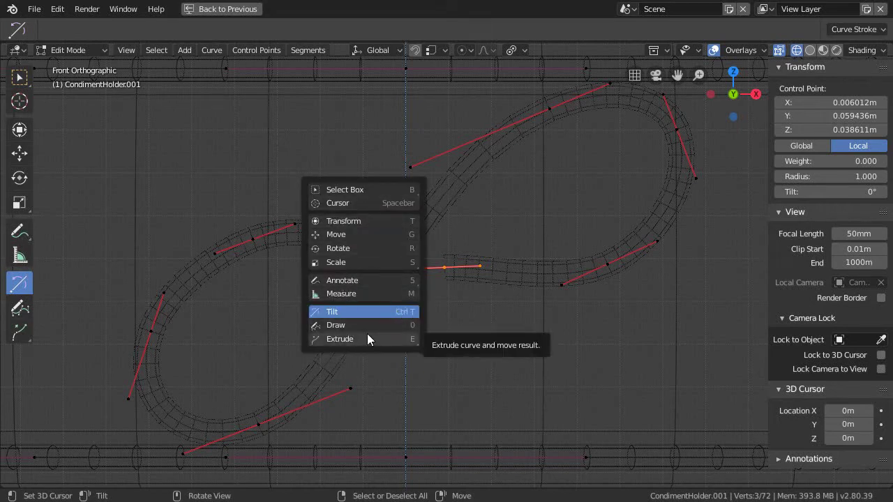
key("Escape")
Step: Move and rotate the right inner end point so its handles slope down into the right loop
middle_click_drag(464, 306, 460, 313, "shift")
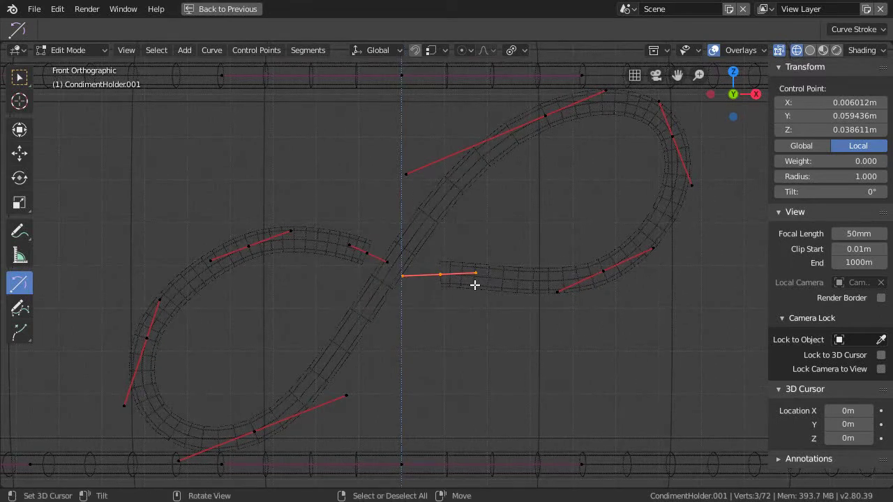
key("g")
left_click(481, 287)
key("g")
left_click(455, 286)
Step: Shift the left loop's upper control point and the left inner end point slightly along negative X
left_click(241, 245)
key("g")
left_click(231, 245)
left_click(355, 249)
key("g")
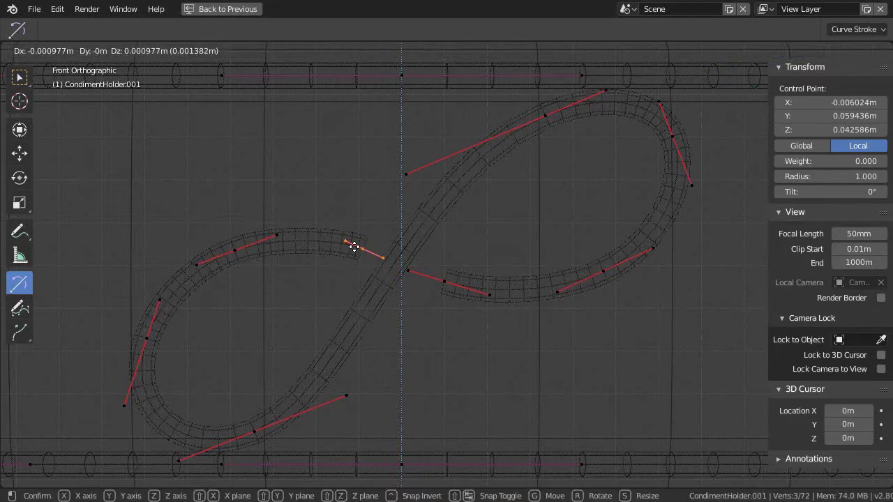
left_click(352, 249)
Step: Nudge the right inner end point along positive X and the left loop's outer control point slightly outward
left_click(458, 286)
key("g")
left_click(464, 288)
left_click(147, 339)
key("g")
left_click(144, 342)
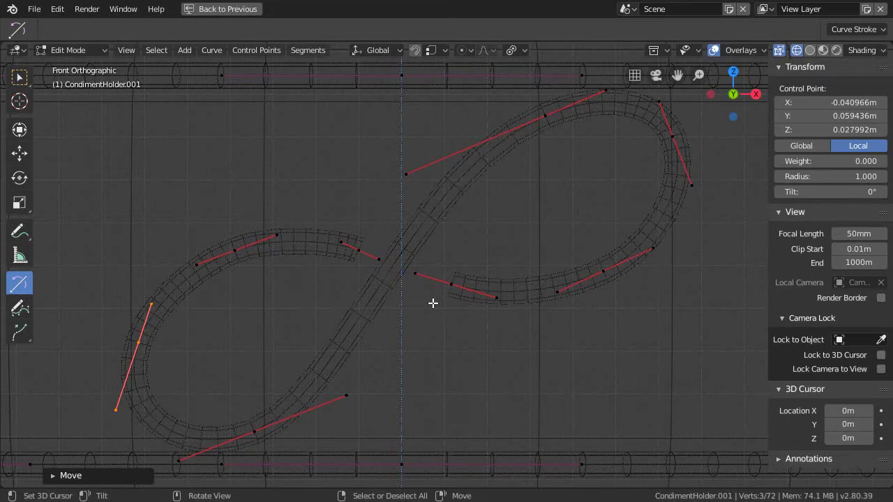
Step: Refine the left loop's curvature by moving its upper control point and then its outer control point farther outward
scroll(412, 280, "down", 5)
scroll(415, 271, "up", 4)
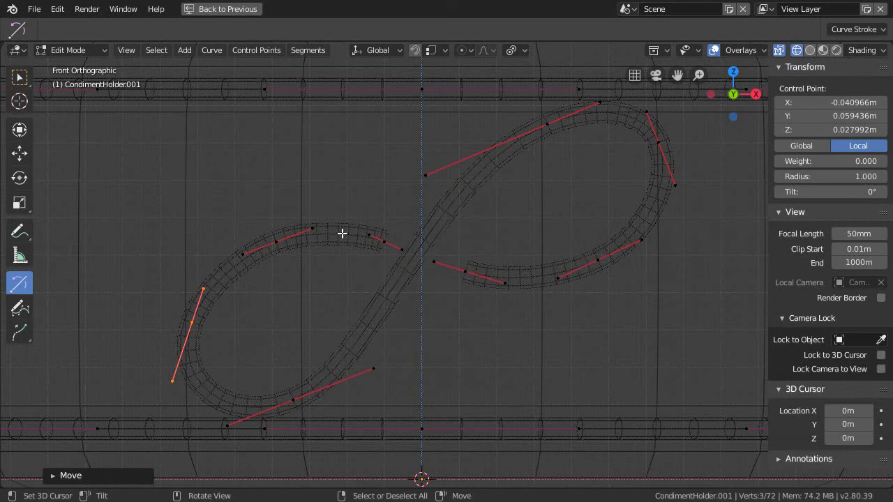
left_click(277, 242)
key("g")
left_click(268, 244)
left_click(190, 324)
key("g")
left_click(183, 319)
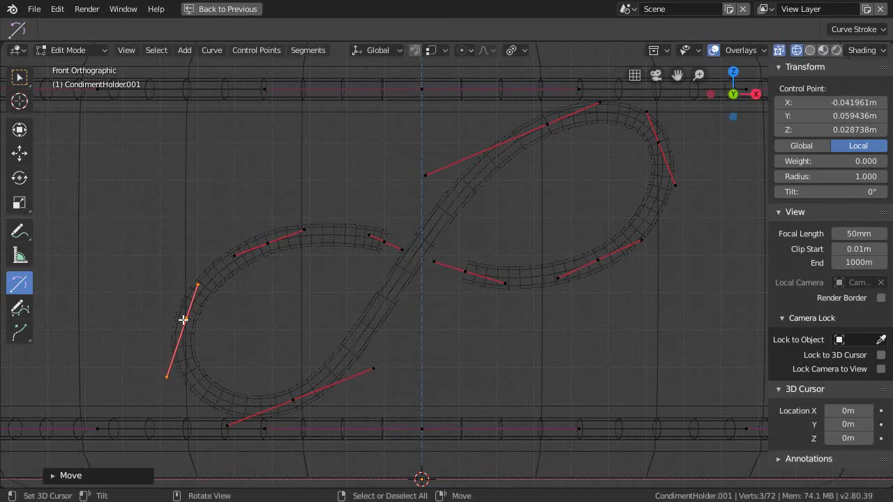
Step: Nudge the left loop's bottom control point slightly up along negative X, and save the file
left_click(297, 401)
key("g")
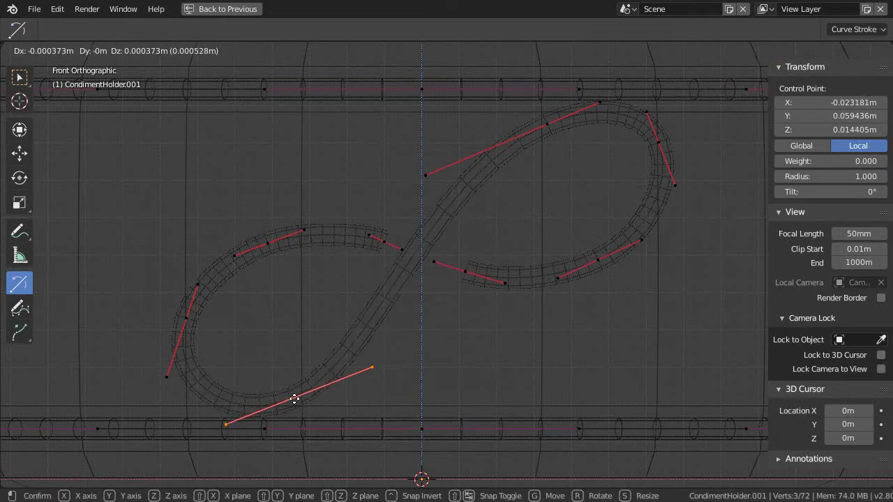
left_click(294, 398)
scroll(351, 305, "down", 2)
key("ctrl+s")
Step: Shift the right inner end point closer to the centre axis and lower the right loop's lower control point slightly
middle_click_drag(409, 320, 383, 364, "shift")
scroll(403, 331, "up", 1)
middle_click_drag(394, 303, 437, 267, "shift")
scroll(432, 291, "up", 2)
right_click_drag(486, 289, 467, 273)
right_click_drag(647, 269, 644, 275)
middle_click_drag(517, 284, 491, 264, "ctrl")
Step: With the Draw tool, sketch a curve from the right inner end down to the lower ring, then sweeping up toward positive X
key("space")
left_click(439, 290)
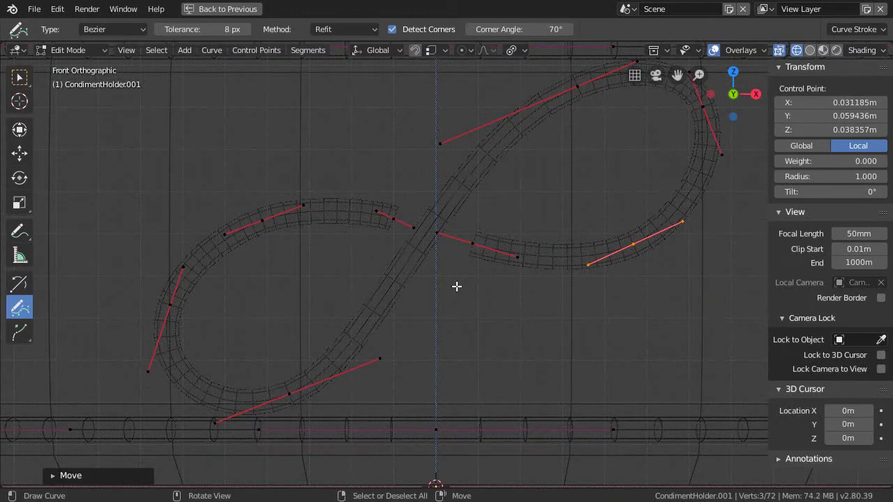
scroll(467, 255, "down", 2)
middle_click_drag(441, 281, 432, 312, "shift")
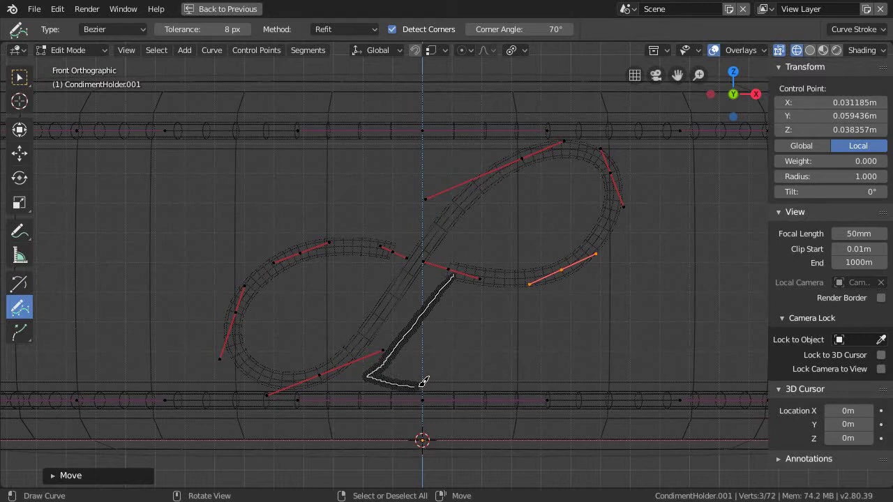
left_click_drag(706, 243, 728, 209)
mouse_move(607, 286)
middle_mouse_down("shift")
mouse_move(327, 308)
mouse_move(430, 345)
middle_mouse_up("shift")
scroll(335, 310, "down", 1)
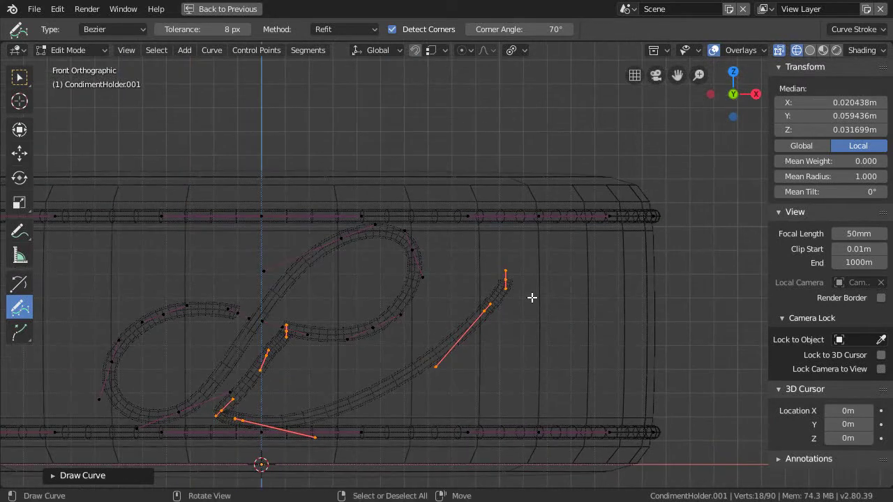
Step: Move the new curve's far end up beneath the upper ring and reposition its middle control point
right_click_drag(505, 281, 557, 229)
right_click_drag(570, 218, 586, 215)
mouse_move(465, 323)
right_mouse_down()
mouse_move(478, 319)
mouse_move(434, 333)
mouse_move(471, 297)
mouse_move(463, 290)
right_mouse_up()
right_click_drag(394, 382, 404, 385)
middle_click_drag(412, 362, 509, 325, "shift")
Step: Adjust the new curve's lower control points and handles to shape the sweep and corner above the lower ring
middle_click_drag(421, 381, 418, 336, "ctrl")
middle_click_drag(366, 390, 463, 309, "shift")
middle_click_drag(404, 375, 401, 337, "ctrl")
right_click_drag(525, 385, 477, 363)
right_click_drag(400, 355, 355, 339)
right_click_drag(345, 347, 335, 352)
middle_click_drag(458, 209, 435, 304, "ctrl")
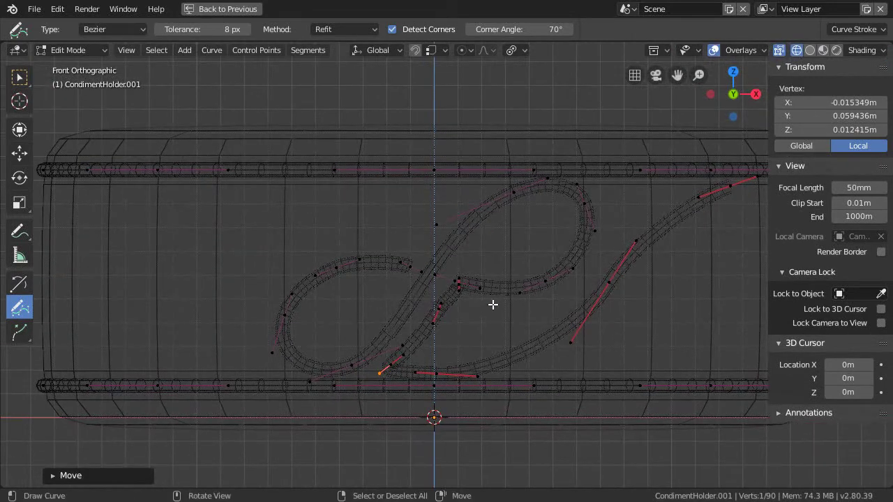
Step: Select both complete ornament curves and separate them from the rings into their own object
key("a")
key("super")
key("super")
key("alt+a")
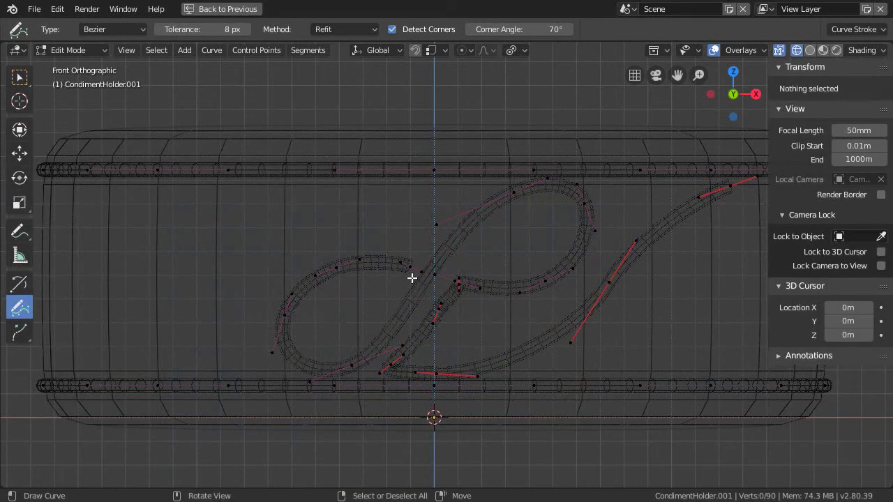
key("l")
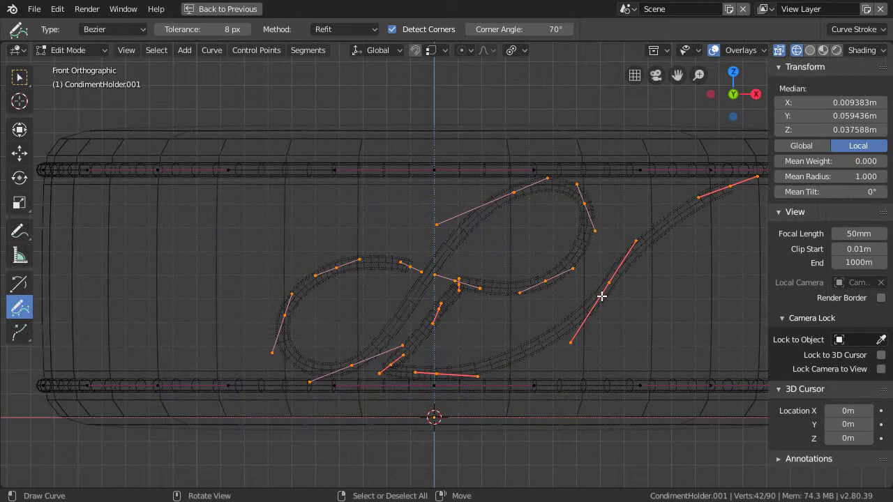
middle_click_drag(454, 325, 407, 322, "shift")
key("x")
left_click(409, 328)
Step: Leave the rings' Edit Mode, select the separated ornament object and enter its Edit Mode
key("Tab")
left_click(457, 293)
key("Tab")
scroll(446, 322, "up", 1)
middle_click_drag(447, 322, 468, 334, "shift")
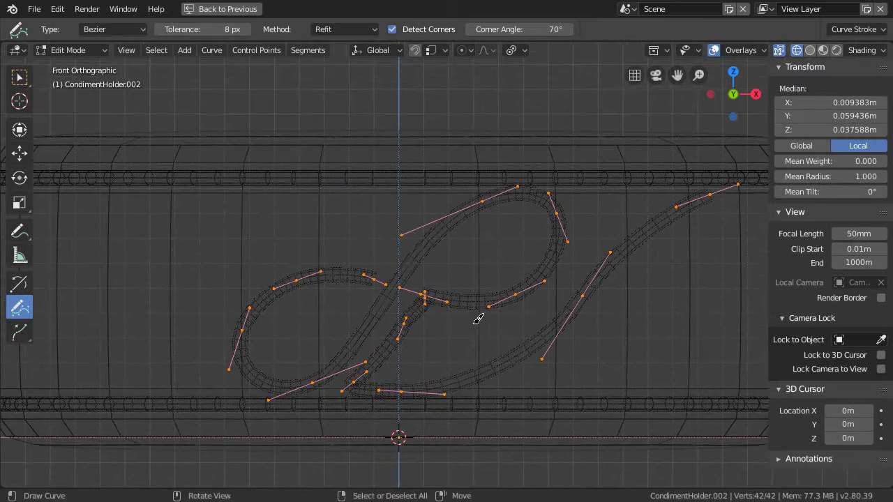
Step: Activate the Annotate tool briefly and make Select Box the active tool in place of Draw
middle_click_drag(456, 277, 378, 291, "ctrl")
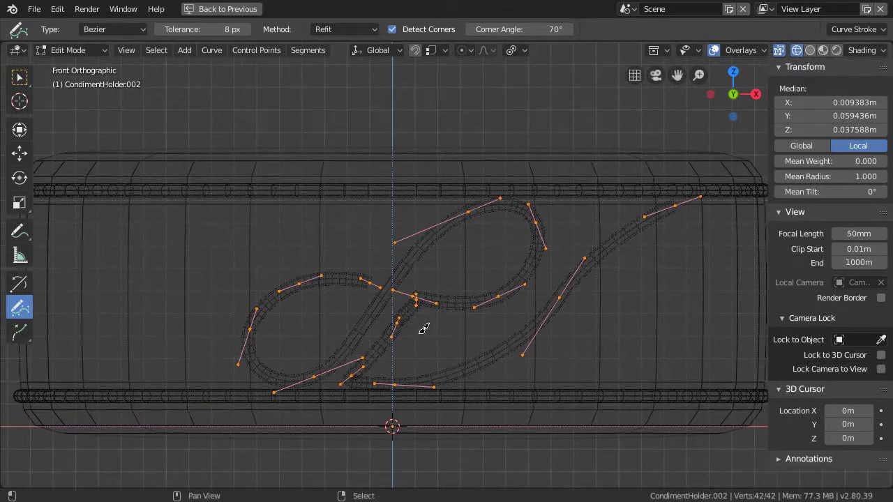
middle_click_drag(419, 332, 426, 302, "shift")
middle_click_drag(552, 301, 426, 334, "shift")
middle_click_drag(460, 305, 495, 279, "shift")
key("space")
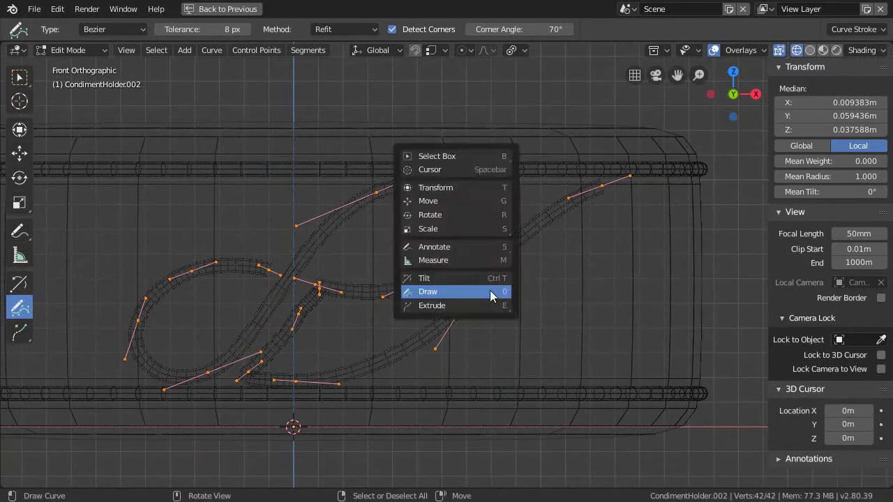
left_click(489, 279)
key("space")
left_click(479, 196)
key("space")
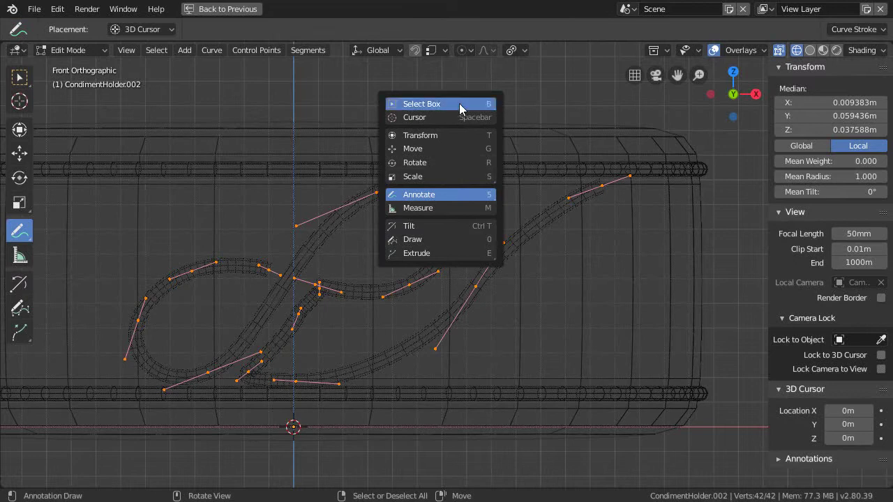
left_click(463, 104)
Step: Switch to the Annotate tool and return to Select Box
scroll(552, 279, "up", 1)
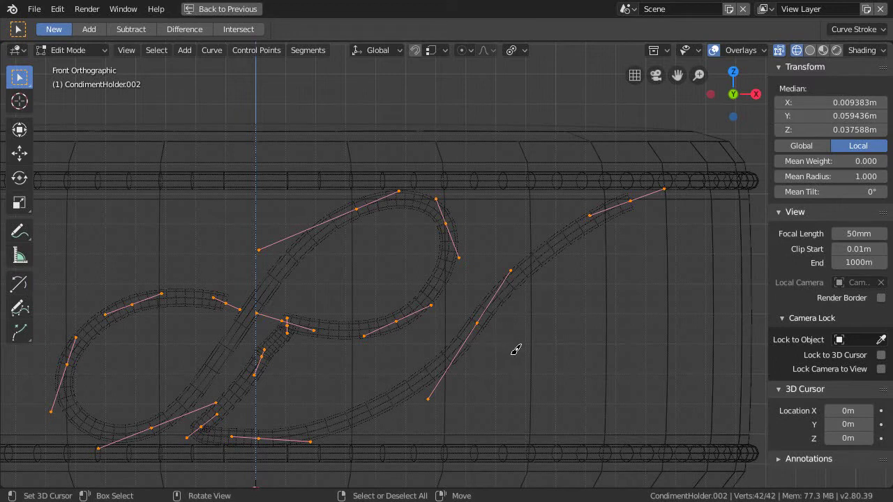
key("shift+space")
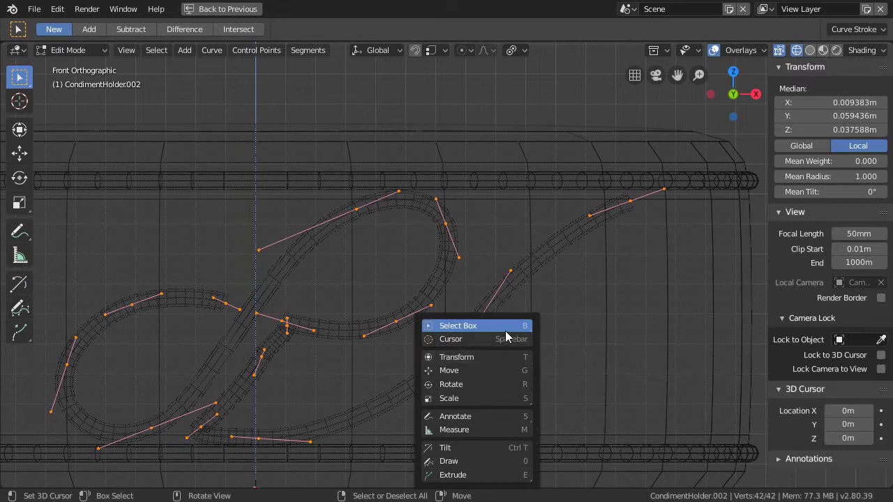
left_click(493, 418)
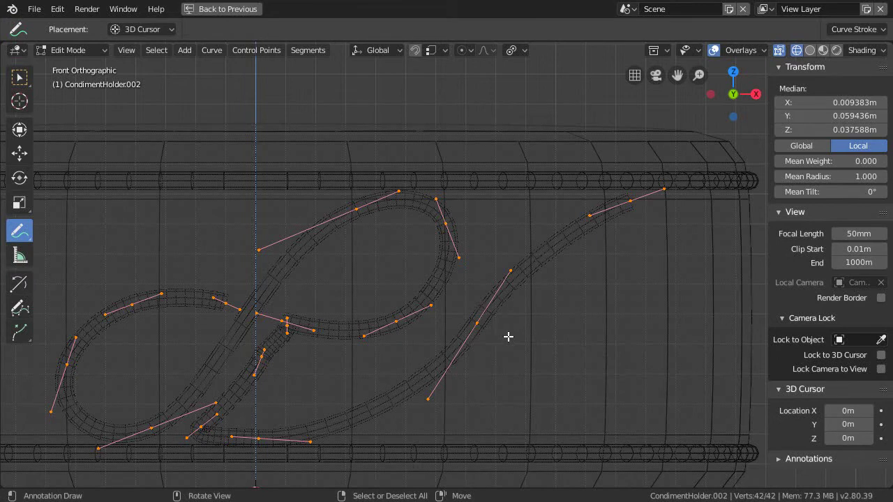
key("shift+space")
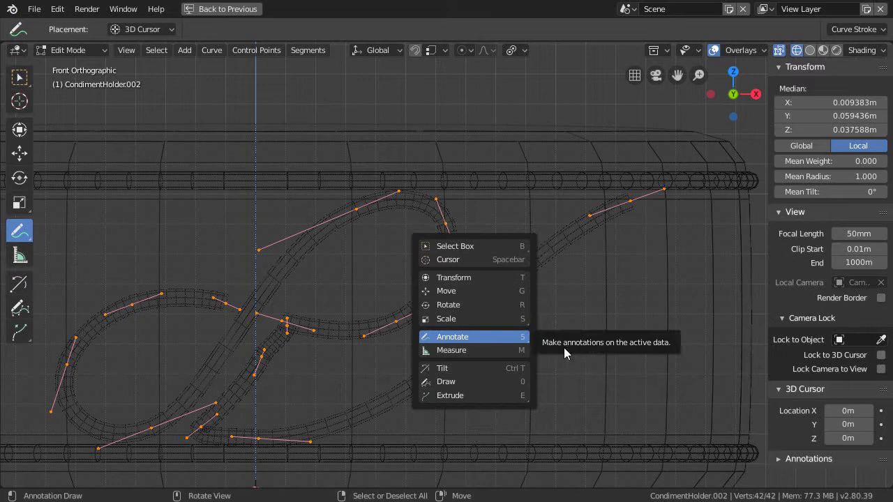
left_click(468, 246)
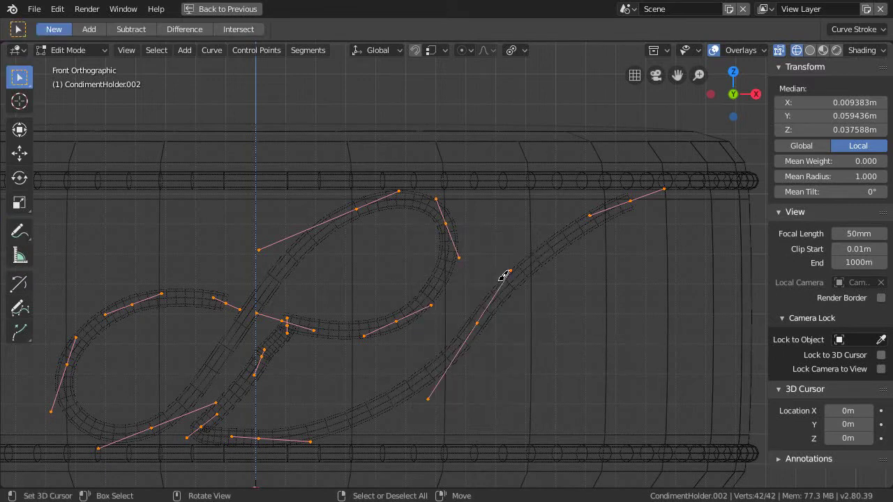
Step: Angle the handles at the lower curve's end diagonally along its short stem, where it meets the large loop
mouse_move(479, 324)
right_mouse_down()
mouse_move(459, 328)
mouse_move(467, 325)
right_mouse_up()
right_click_drag(499, 273, 492, 284)
left_click_drag(422, 391, 419, 415)
middle_click_drag(405, 346, 522, 284, "shift")
middle_click_drag(447, 335, 430, 252, "ctrl")
middle_click_drag(425, 275, 557, 228, "shift")
right_click(486, 226)
right_click_drag(484, 229, 458, 248)
right_click_drag(475, 215, 485, 209)
right_click_drag(467, 236, 459, 252)
middle_click_drag(466, 245, 542, 194, "shift")
Step: Dissolve the short stem's intermediate control point and lengthen the end point's lower handle to smooth the segment
right_click_drag(500, 242, 479, 289)
left_click_drag(478, 289, 468, 305)
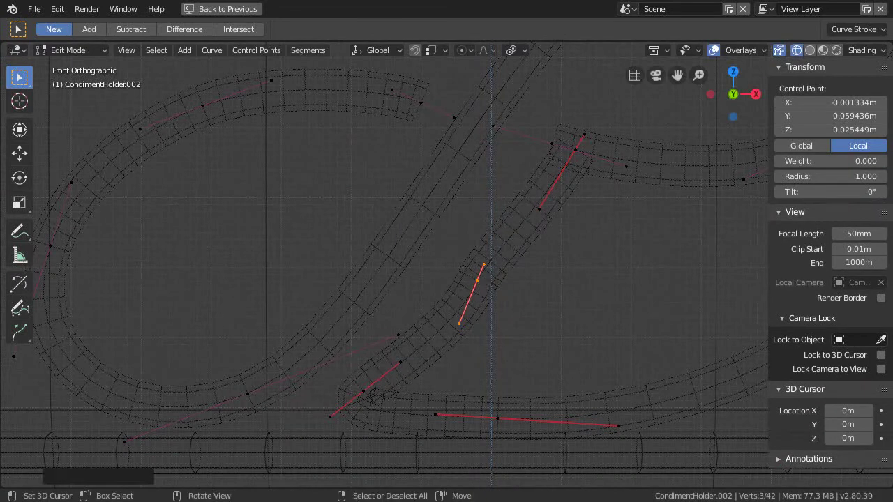
key("ctrl+x")
middle_click_drag(504, 276, 481, 284, "shift")
right_click_drag(502, 241, 481, 274)
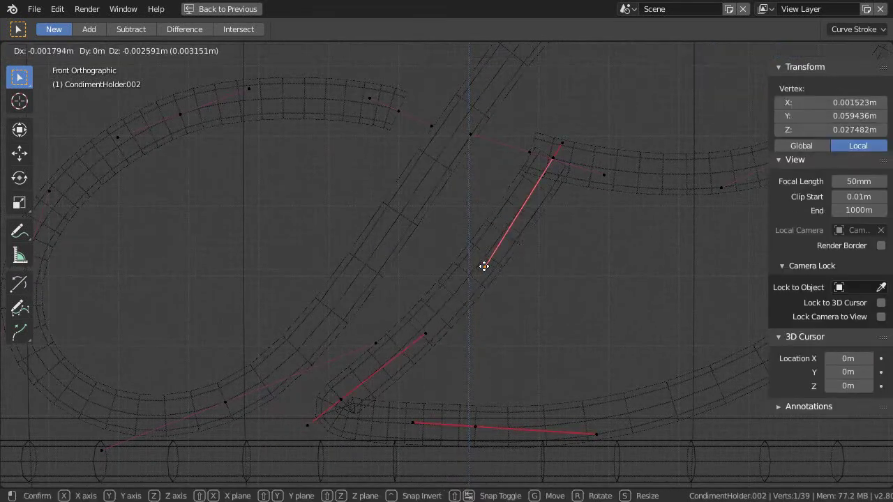
middle_click_drag(465, 266, 496, 212, "shift")
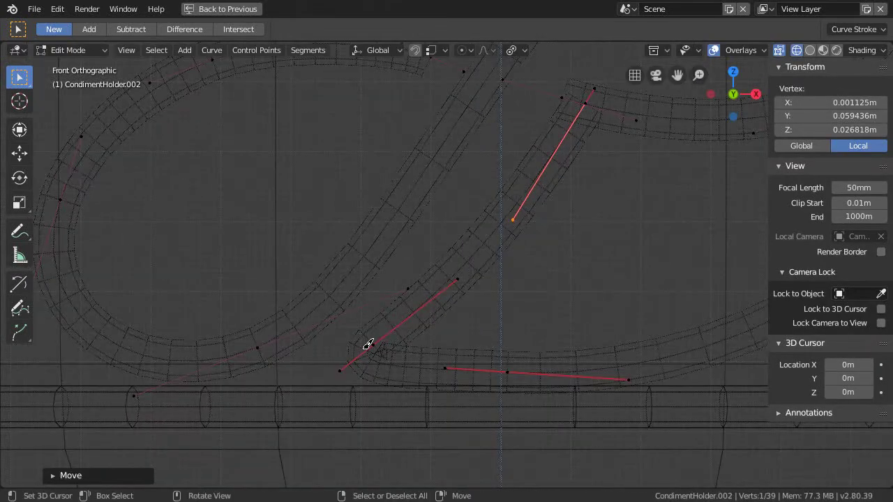
Step: Move the lower curve's sharp corner control point up and inward, away from the lower ring
right_click_drag(364, 346, 379, 325)
left_click_drag(378, 325, 389, 318)
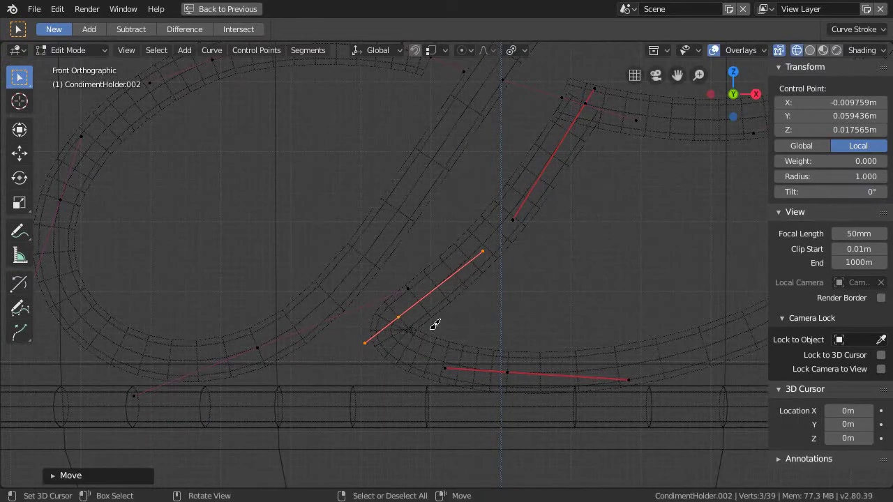
key("shift+space")
left_click(409, 327)
middle_click_drag(442, 298, 339, 252, "shift")
right_click_drag(375, 341, 351, 339)
middle_click_drag(427, 233, 404, 314, "ctrl")
scroll(401, 353, "down", 1)
Step: Fine-tune the sharp corner's position and upper handle, and adjust the stem's end by the large loop
left_click_drag(359, 335, 367, 342)
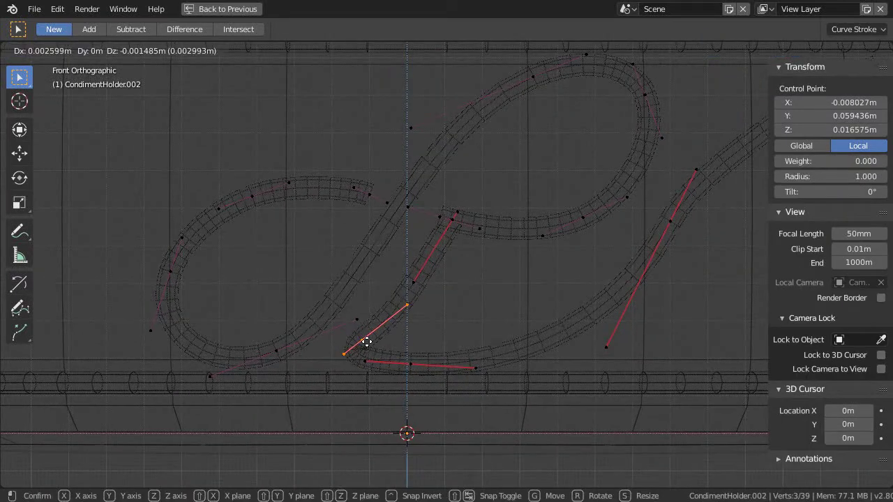
right_click_drag(363, 341, 364, 340)
right_click_drag(406, 301, 394, 303)
right_click(451, 226)
right_click_drag(451, 226, 446, 228)
mouse_move(442, 259)
middle_mouse_down("ctrl")
mouse_move(447, 242)
mouse_move(486, 256)
mouse_move(451, 271)
mouse_move(470, 245)
mouse_move(335, 268)
mouse_move(446, 255)
middle_mouse_up("ctrl")
Step: Nudge the lower curve's far end beneath the upper ring and its middle control point to refine the sweep
scroll(482, 272, "down", 5)
middle_click_drag(510, 208, 514, 223, "shift")
right_click(537, 212)
key("g")
left_click(530, 216)
right_click(433, 289)
key("g")
left_click(435, 287)
scroll(369, 321, "up", 4, "ctrl")
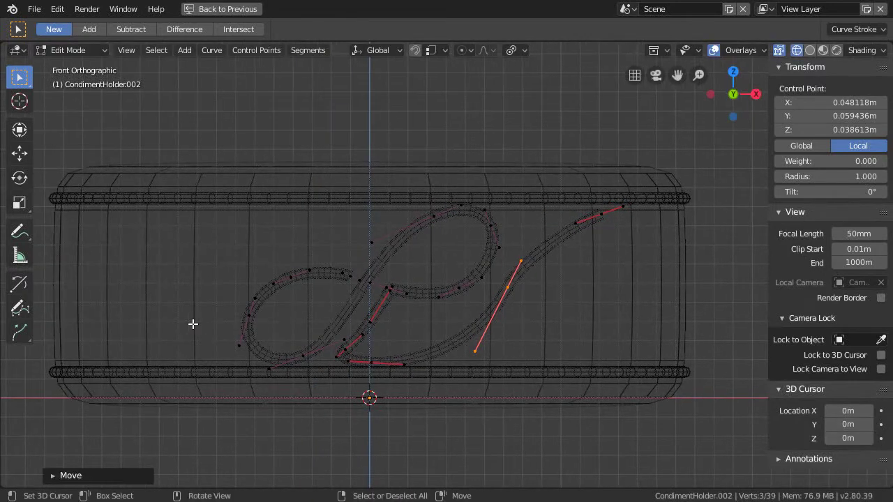
Step: Select the entire lower curve and duplicate it -0.1427 m along the global X axis
scroll(433, 224, "up", 2, "ctrl")
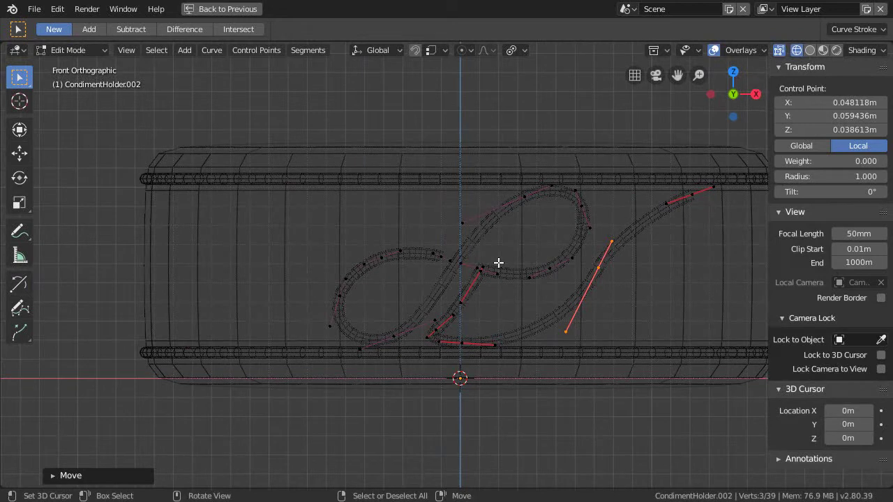
scroll(464, 286, "up", 1, "ctrl")
middle_click_drag(482, 323, 466, 301, "ctrl")
middle_click_drag(458, 330, 452, 316, "ctrl")
middle_click_drag(452, 316, 456, 321, "shift")
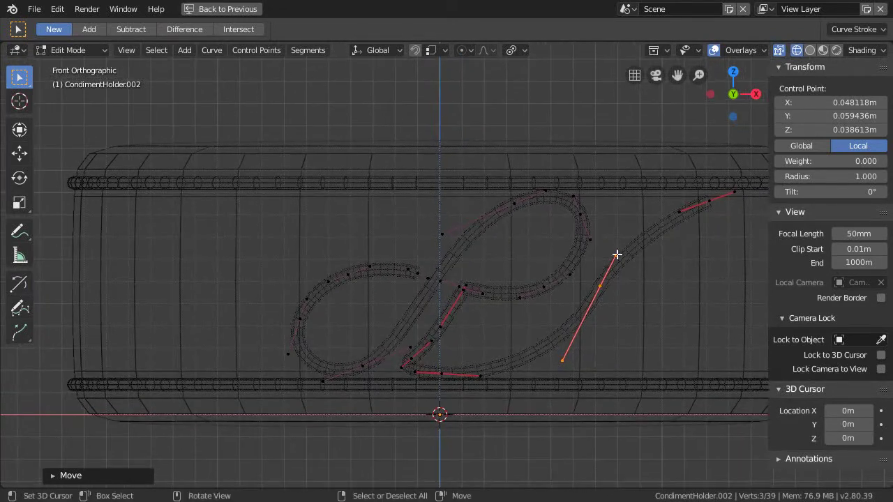
middle_click_drag(642, 246, 655, 227, "shift")
middle_click_drag(586, 273, 505, 302, "shift")
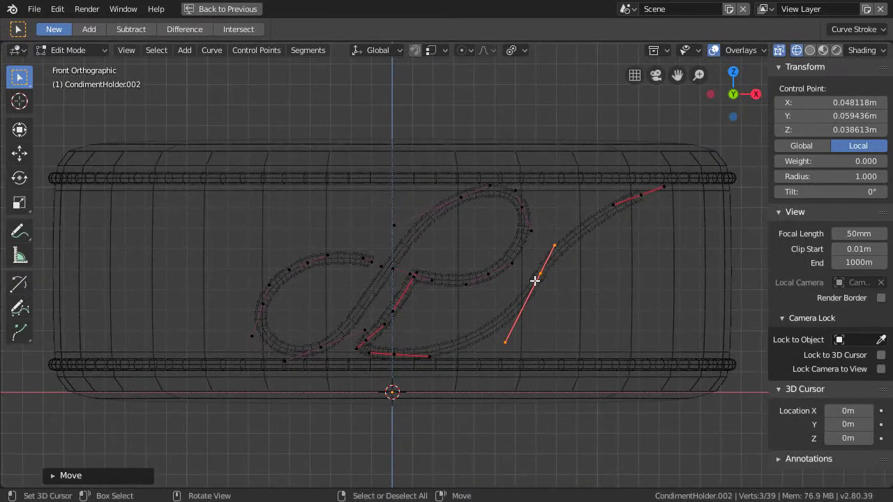
key("ctrl+l")
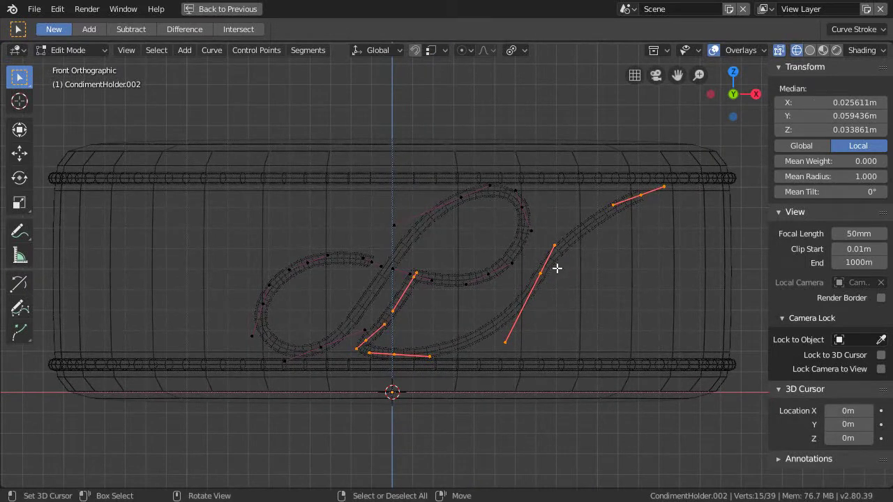
middle_click_drag(546, 264, 561, 265, "shift")
key("shift+d")
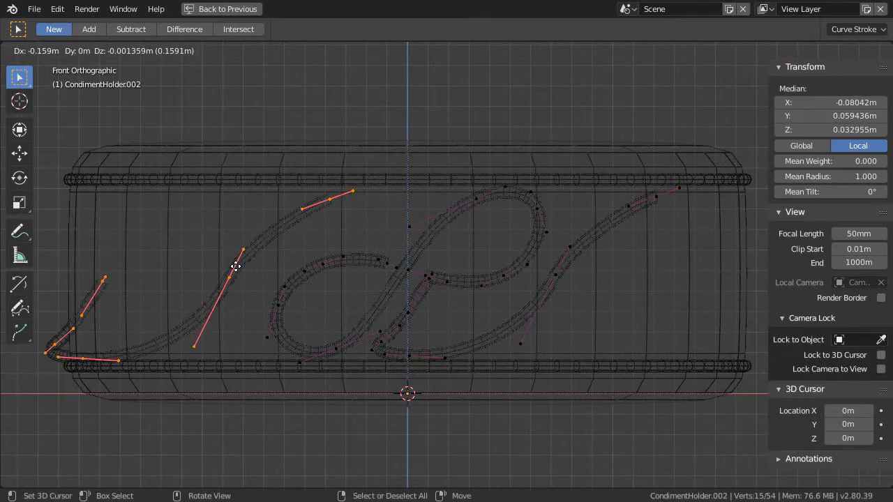
key("y")
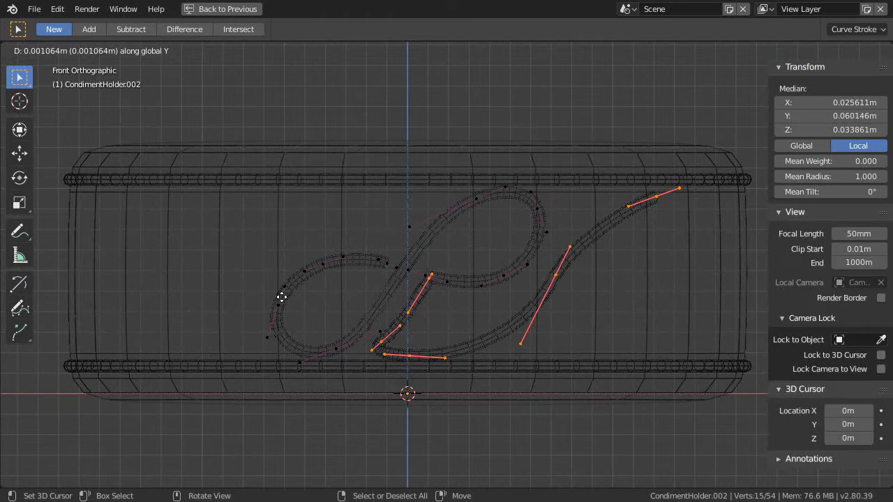
key("y")
key("x")
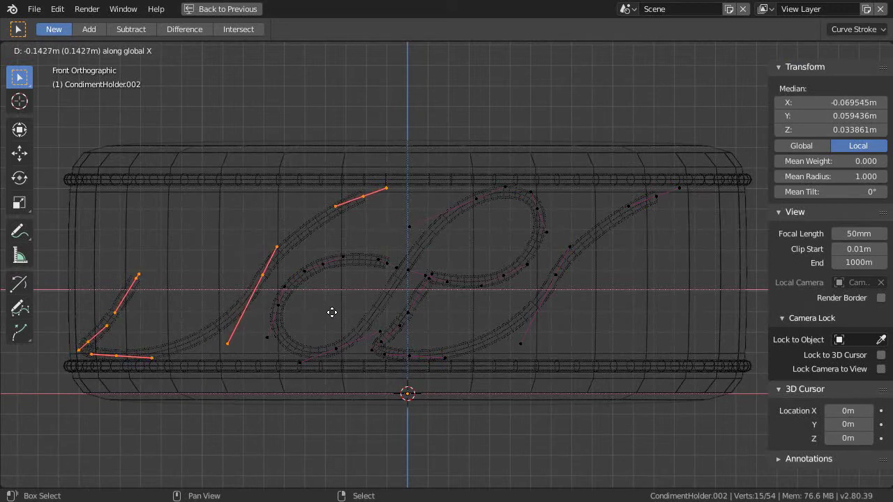
left_click(334, 310)
Step: Move the duplicated curve's upper end just past the centre line beneath the upper ring and level its handles
scroll(349, 286, "up", 2)
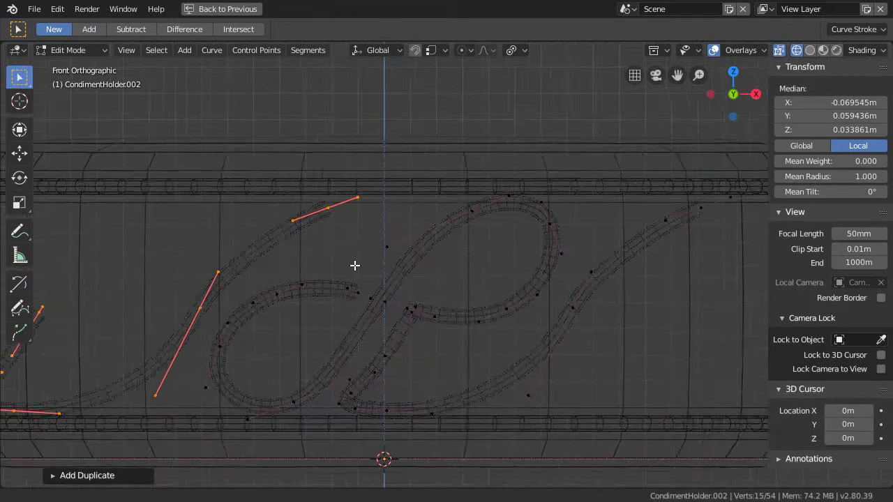
left_click(369, 217)
key("g")
left_click(414, 215)
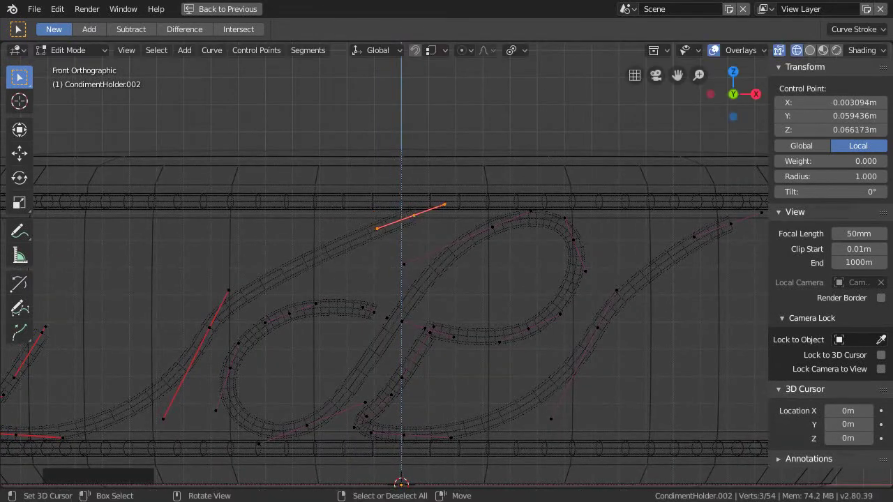
right_click(377, 228)
key("g")
left_click(333, 216)
left_click(407, 215)
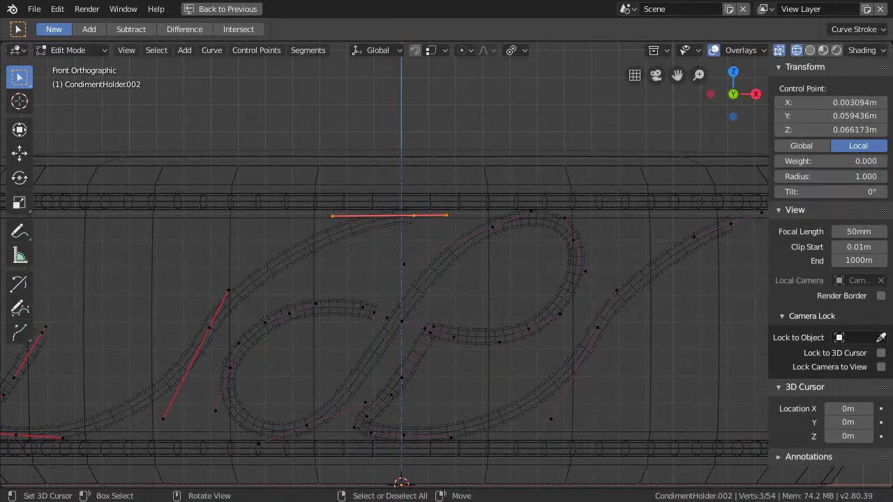
key("g")
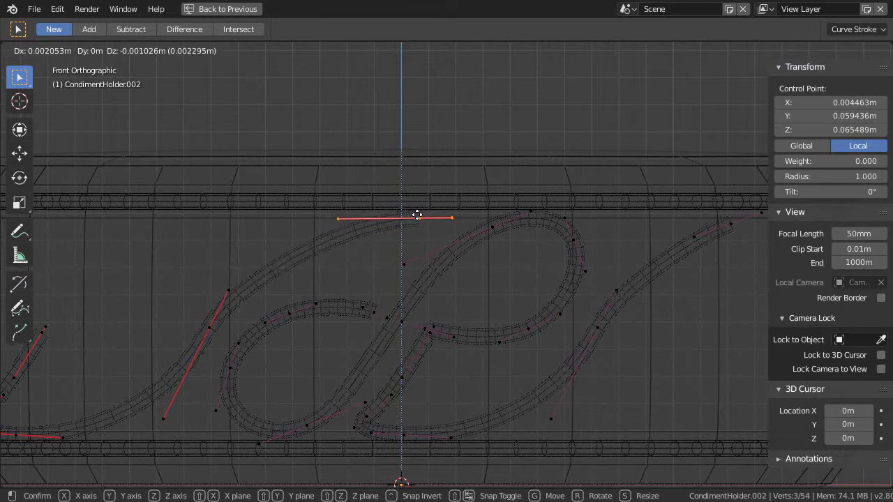
left_click(426, 217)
Step: Extend the small loop's free end with two new control points rising toward the duplicated curve's upper end
middle_click_drag(373, 272, 388, 292, "ctrl")
mouse_move(388, 293)
middle_mouse_down("shift")
mouse_move(414, 285)
mouse_move(442, 249)
mouse_move(388, 298)
middle_mouse_up("shift")
mouse_move(438, 278)
middle_mouse_down("shift")
mouse_move(397, 325)
mouse_move(397, 339)
mouse_move(437, 280)
middle_mouse_up("shift")
middle_click_drag(383, 329, 442, 294, "shift")
middle_click_drag(425, 319, 440, 284, "ctrl")
middle_click_drag(441, 284, 436, 302, "shift")
right_click(402, 350)
middle_click_drag(411, 337, 405, 279, "shift")
scroll(395, 313, "up", 2, "shift")
scroll(415, 291, "up", 1, "shift")
scroll(414, 290, "down", 1, "ctrl")
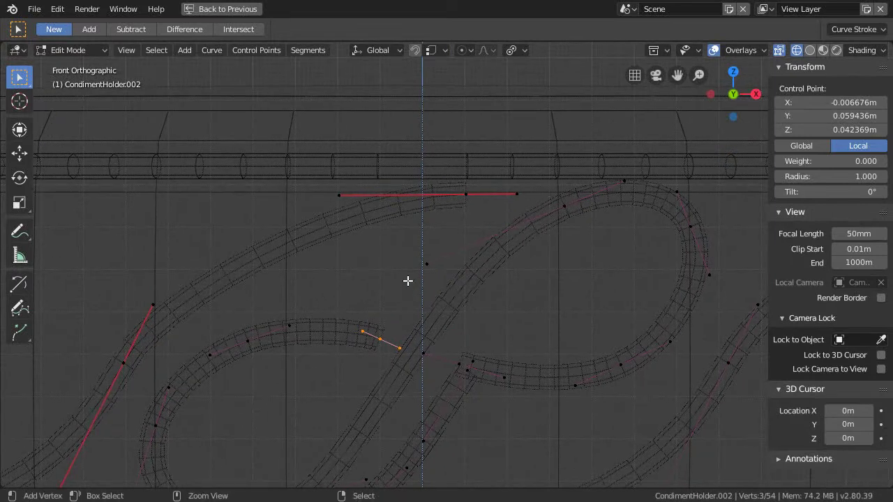
left_click(407, 281, "ctrl")
middle_click_drag(417, 272, 444, 223, "shift")
Step: Select the large loop's free end and the adjacent stem end and join them with a segment
scroll(460, 273, "down", 2)
mouse_move(467, 307)
middle_mouse_down("shift")
mouse_move(502, 291)
mouse_move(542, 291)
mouse_move(507, 303)
mouse_move(430, 279)
mouse_move(466, 294)
middle_mouse_up("shift")
scroll(455, 279, "up", 1)
scroll(462, 278, "up", 2)
left_click(440, 305, "ctrl")
right_click(434, 300, "shift")
key("KP_1")
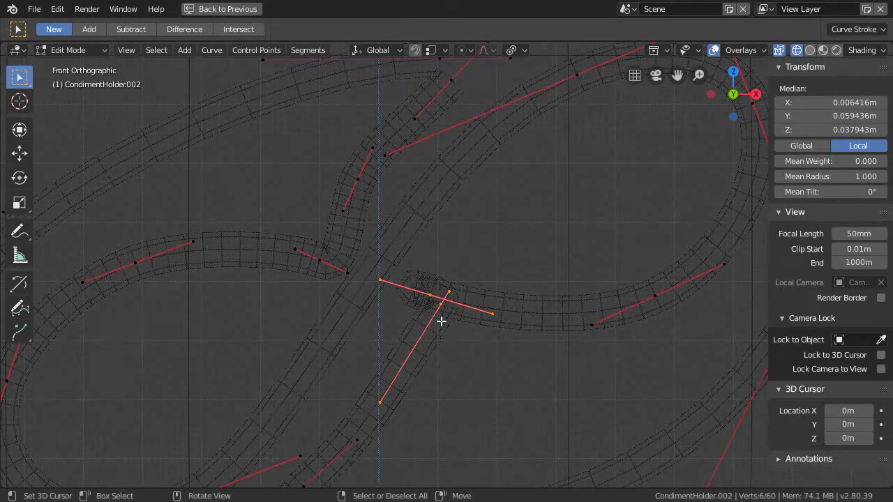
Step: Dissolve the redundant control point at the join and move the remaining point up to form the corner
left_click(436, 299)
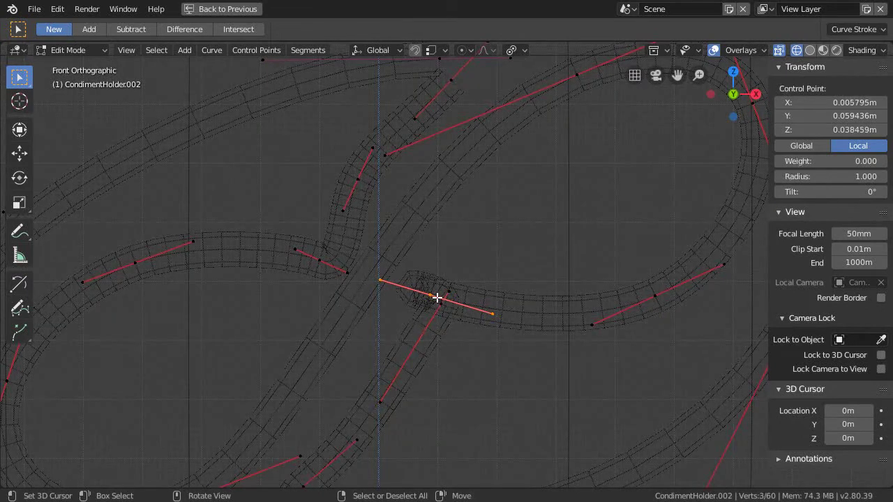
key("x")
left_click(438, 300)
key("g")
left_click(447, 294)
Step: Scale the joined corner's upper handle down to about 0.4 to tighten the bend
left_click(483, 233)
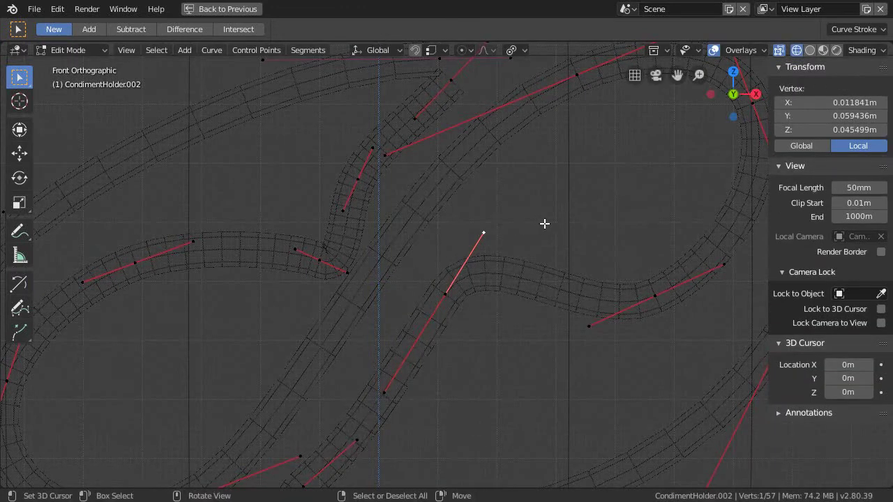
key("s")
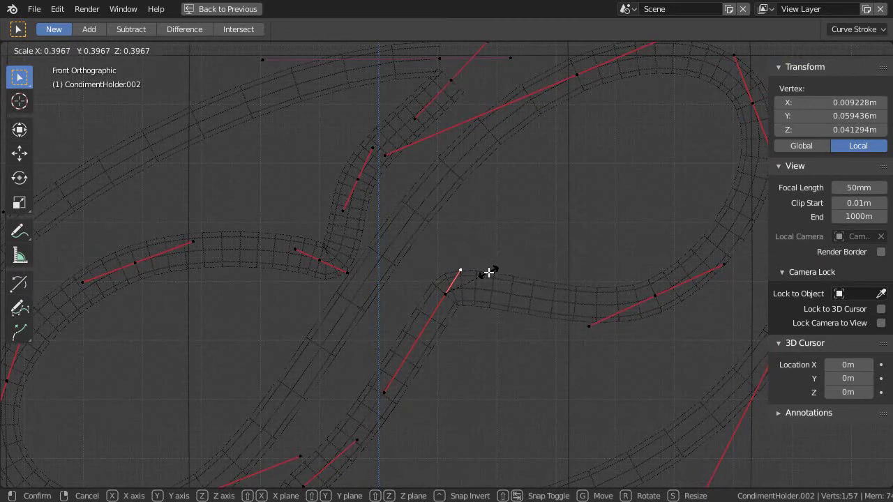
left_click(487, 275)
Step: Dissolve the small loop extension's intermediate control point and angle the lower corner's upper handle along the new stem
middle_click_drag(473, 291, 466, 262, "shift")
middle_click_drag(474, 308, 578, 339, "ctrl")
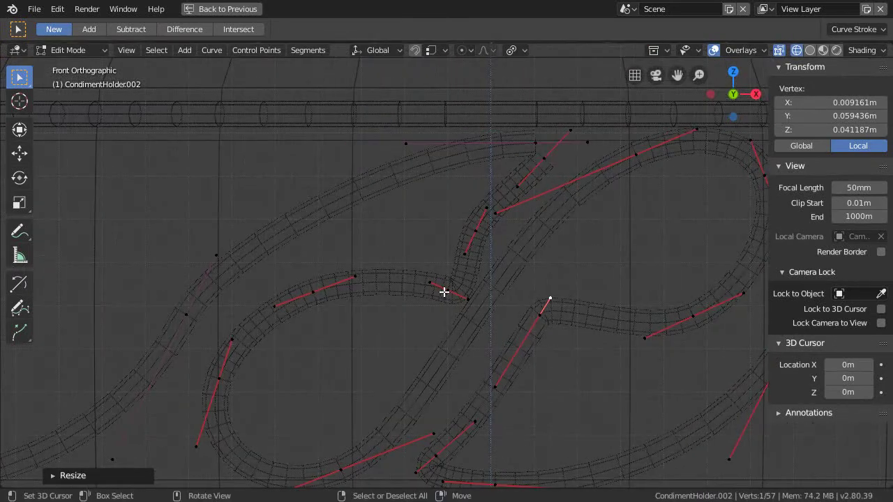
left_click(445, 292)
middle_click_drag(462, 262, 449, 299, "shift")
middle_click_drag(485, 342, 470, 319, "shift")
key("ctrl+x")
right_click_drag(470, 334, 452, 291)
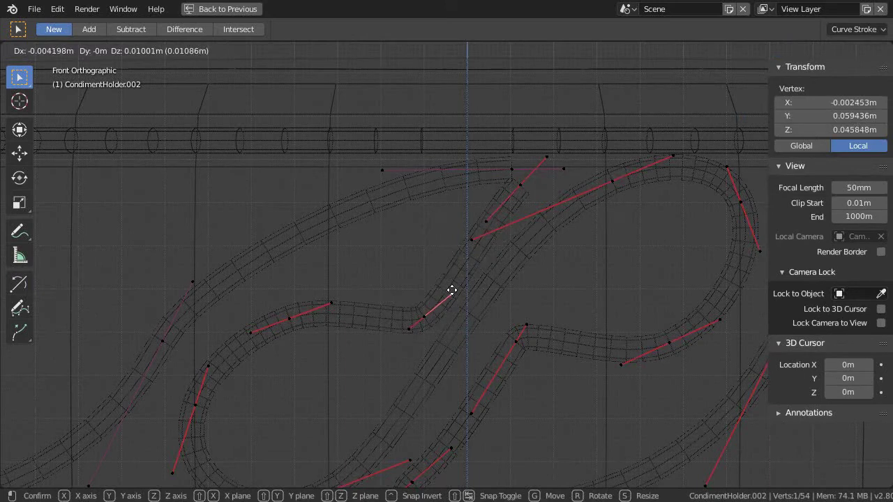
left_click(458, 274)
Step: Move the small loop extension's top end point right and pull its lower handle outward to curve the stem
middle_click_drag(489, 292, 415, 363, "shift")
scroll(475, 301, "up", 2)
middle_click_drag(480, 301, 487, 315, "shift")
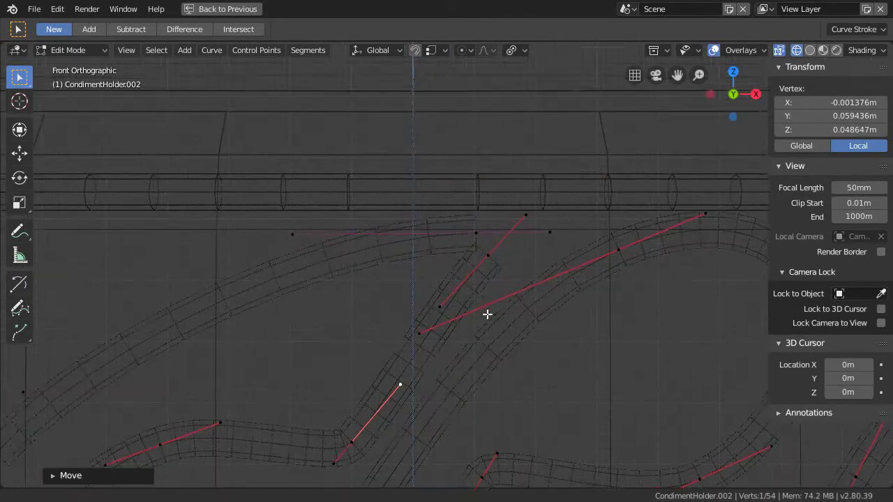
left_click(488, 260)
key("g")
left_click(504, 259)
scroll(436, 313, "down", 2)
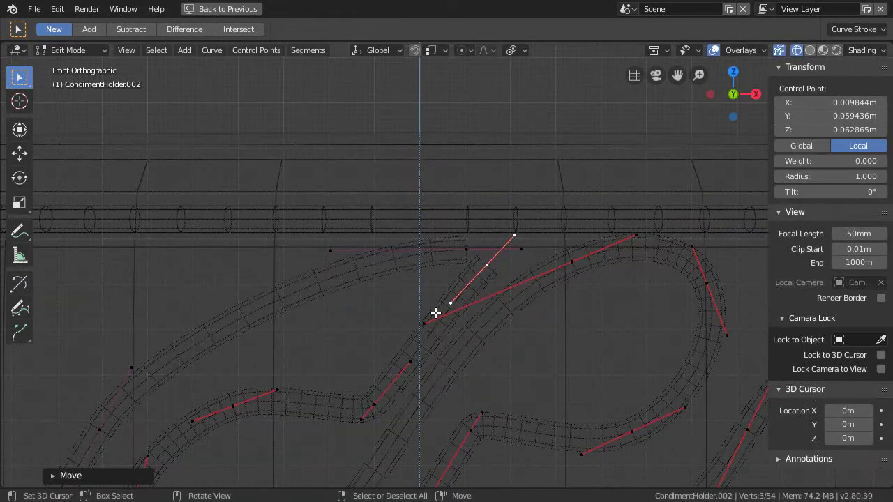
left_click(451, 303)
key("g")
left_click(433, 303)
Step: Shift the small loop stem's lower corner point about 3 mm left and slightly up, tilting its upper handle to match
left_click(375, 405)
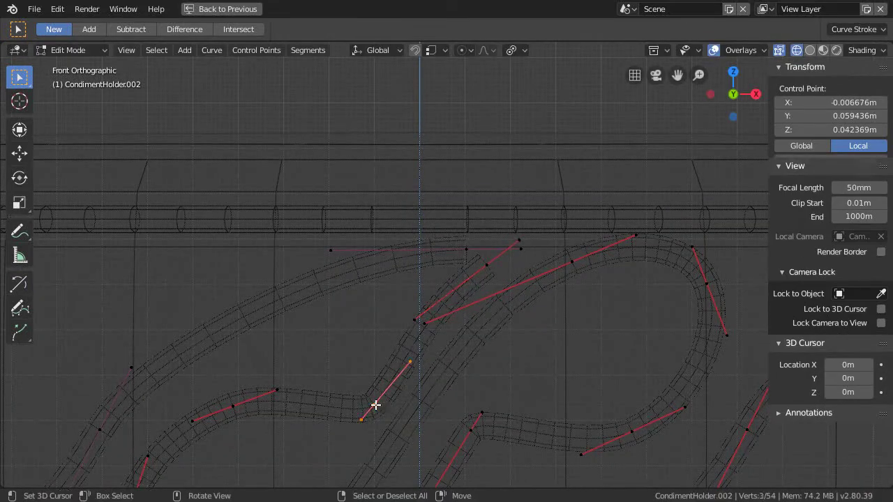
key("g")
left_click(358, 399)
left_click(395, 360)
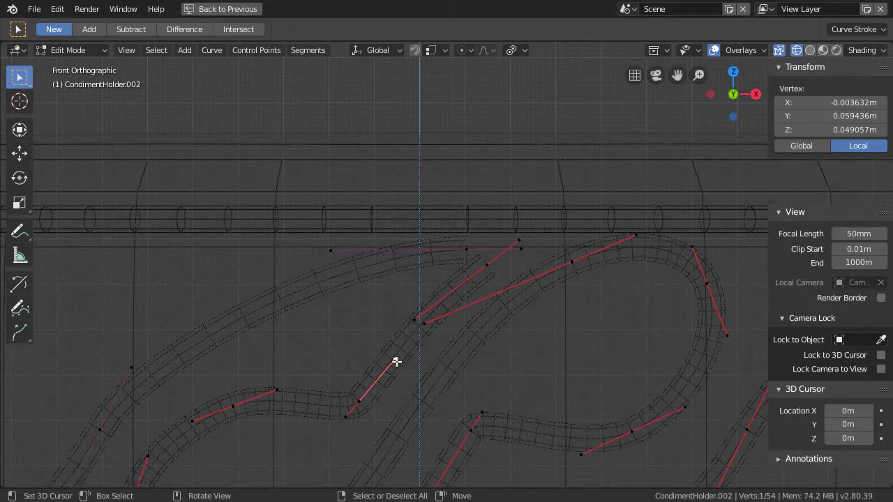
key("g")
left_click(391, 359)
middle_click_drag(391, 359, 468, 291, "shift")
left_click(428, 315)
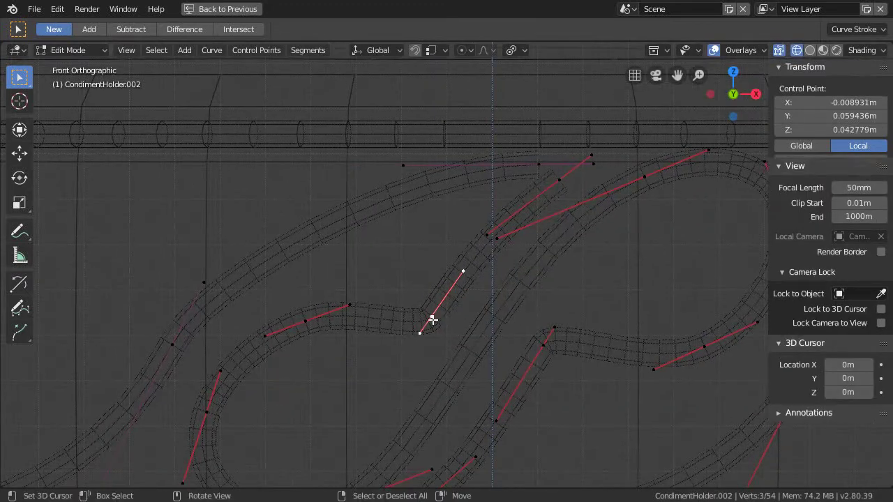
key("g")
left_click(425, 314)
Step: Move the stem's top end point about 2 mm up and to the right toward the upper ring
middle_click_drag(527, 356, 453, 468, "shift")
middle_click_drag(456, 335, 468, 320, "shift")
middle_click_drag(459, 365, 455, 327, "ctrl")
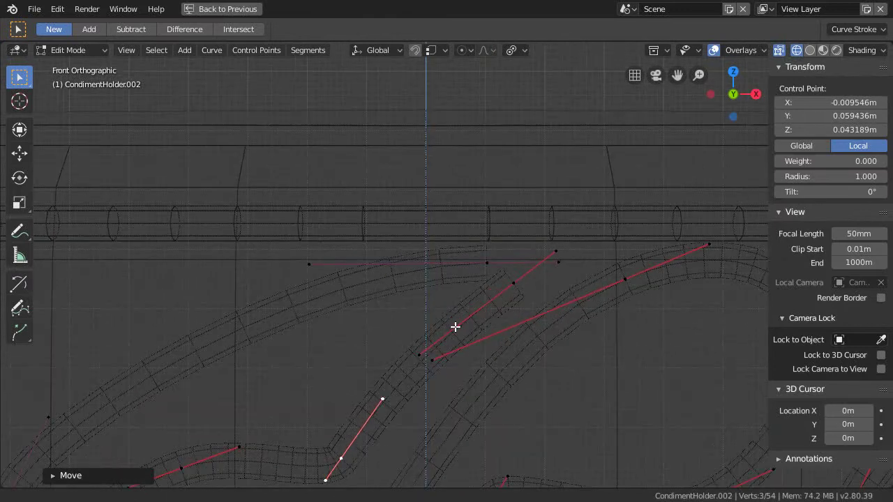
left_click(520, 273)
key("g")
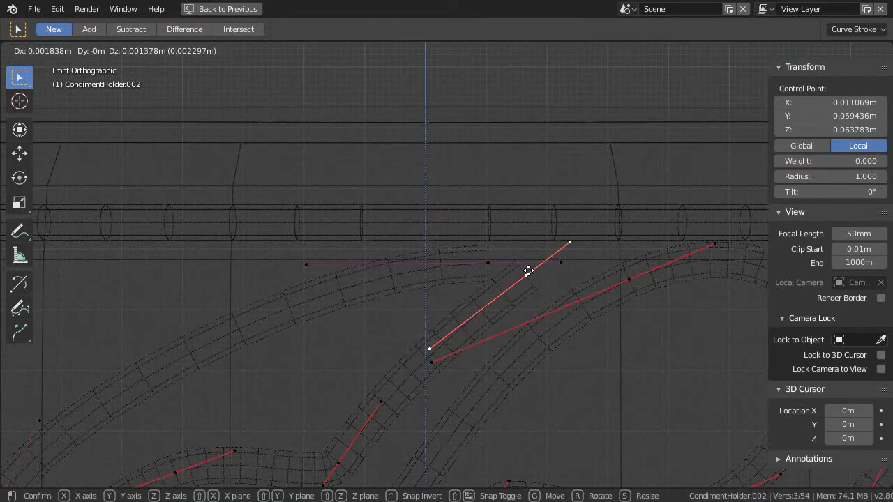
left_click(528, 272)
Step: Remove the upper end control point of the right-hand scroll to shorten its tail
scroll(489, 303, "down", 4)
middle_click_drag(488, 303, 431, 272, "shift")
scroll(431, 272, "down", 2)
middle_click_drag(409, 303, 454, 275, "shift")
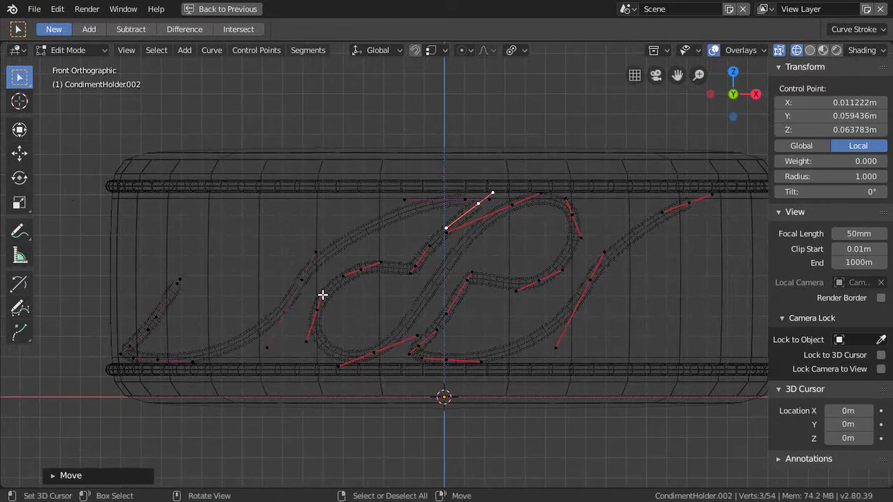
middle_click_drag(354, 288, 383, 288, "ctrl")
middle_click_drag(323, 275, 417, 312, "shift")
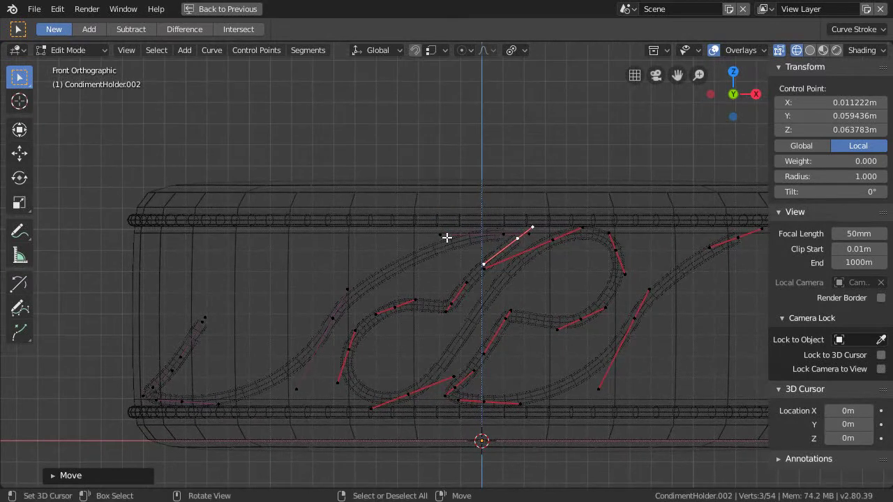
middle_click_drag(690, 246, 608, 251, "shift")
left_click(649, 253)
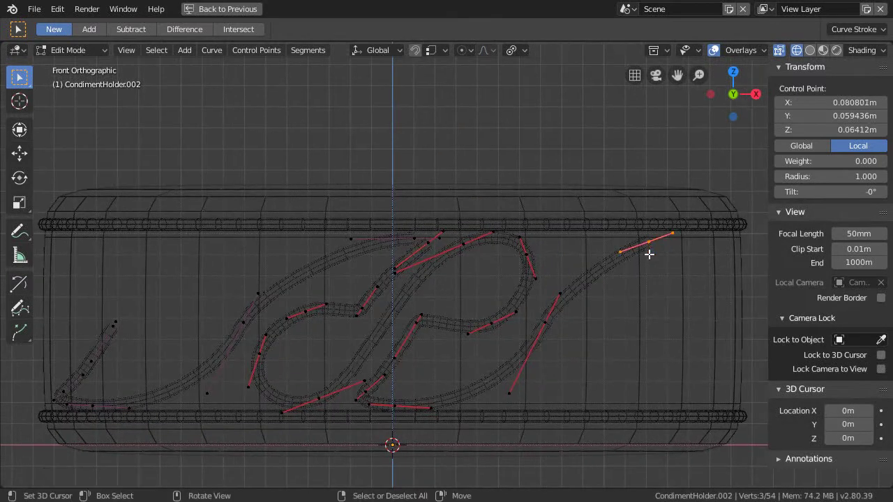
key("ctrl+x")
Step: Delete the three lower-left control points of the left scroll, keeping only its upper arc
middle_click_drag(407, 365, 538, 327, "shift")
scroll(537, 327, "right", 3, "ctrl")
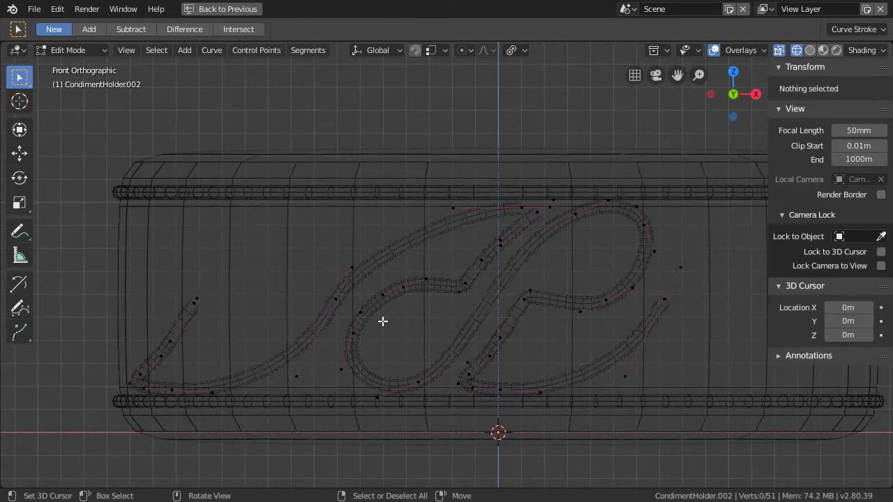
middle_click_drag(403, 290, 388, 306, "shift")
middle_click_drag(431, 349, 421, 332, "ctrl")
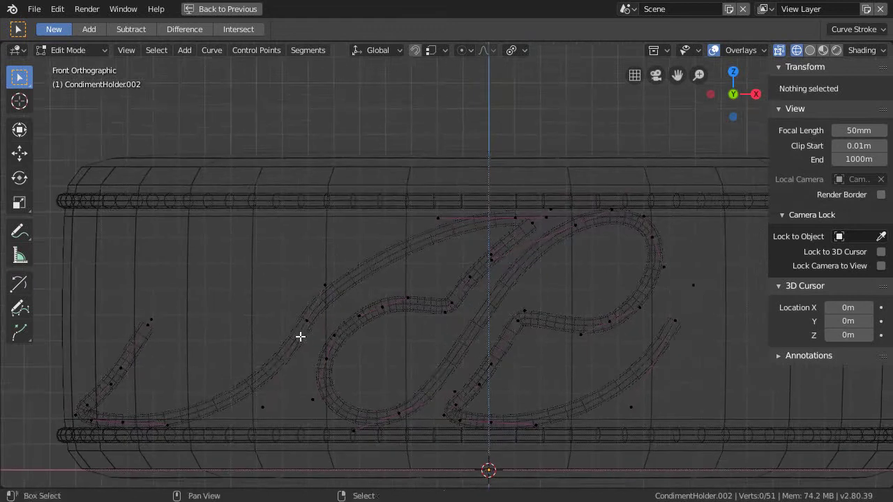
middle_click_drag(317, 330, 341, 294, "shift")
scroll(196, 384, "left", 8, "ctrl")
left_click(265, 375)
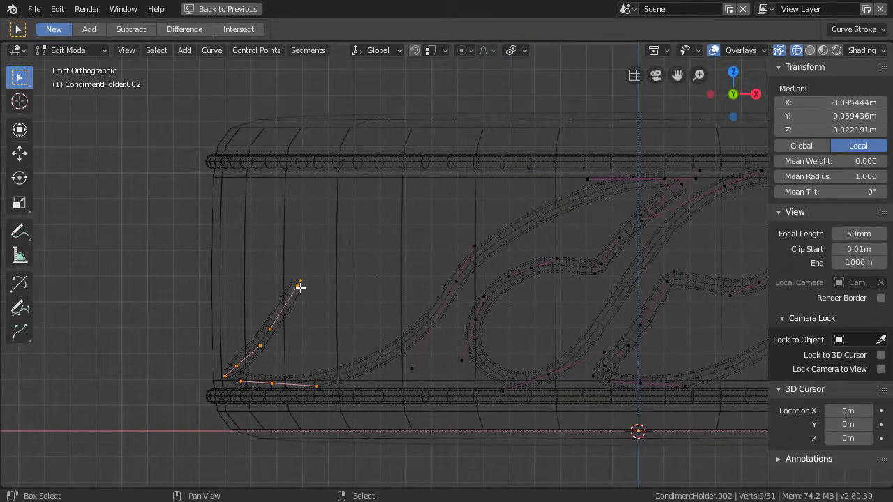
key("x")
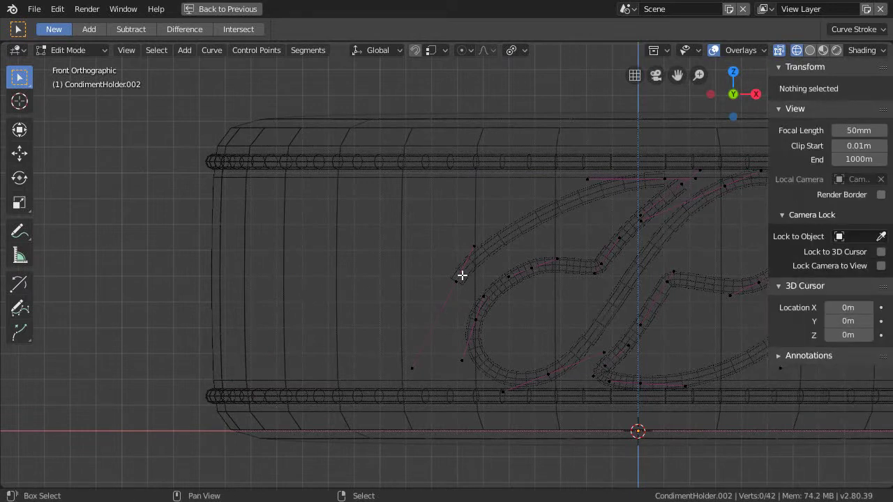
Step: Move the left arc's top end point about 12 mm left, away from the stem's tip
scroll(568, 304, "right", 10, "ctrl")
middle_click_drag(522, 305, 502, 323, "ctrl")
middle_click_drag(438, 307, 409, 290, "shift")
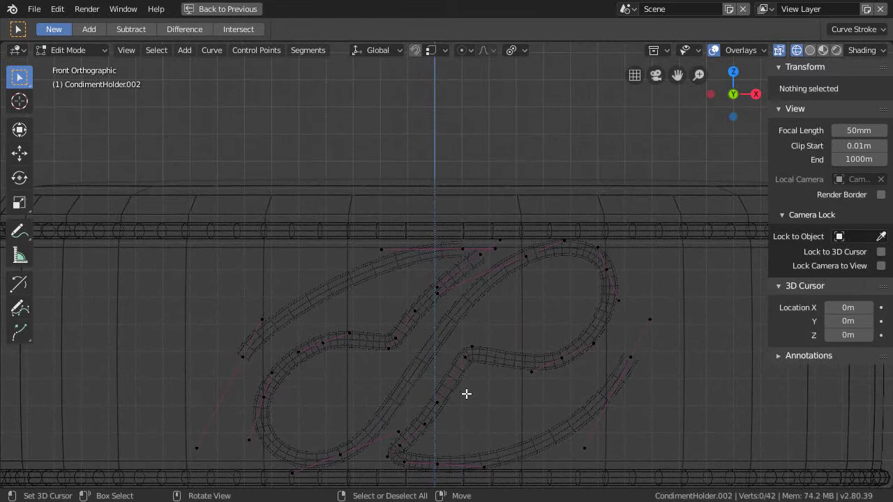
middle_click_drag(466, 394, 470, 299, "shift")
middle_click_drag(449, 233, 442, 262, "shift")
middle_click_drag(440, 345, 464, 402, "shift")
middle_click_drag(466, 337, 466, 301, "ctrl")
middle_click_drag(464, 278, 454, 369, "shift")
left_click(451, 290)
key("g")
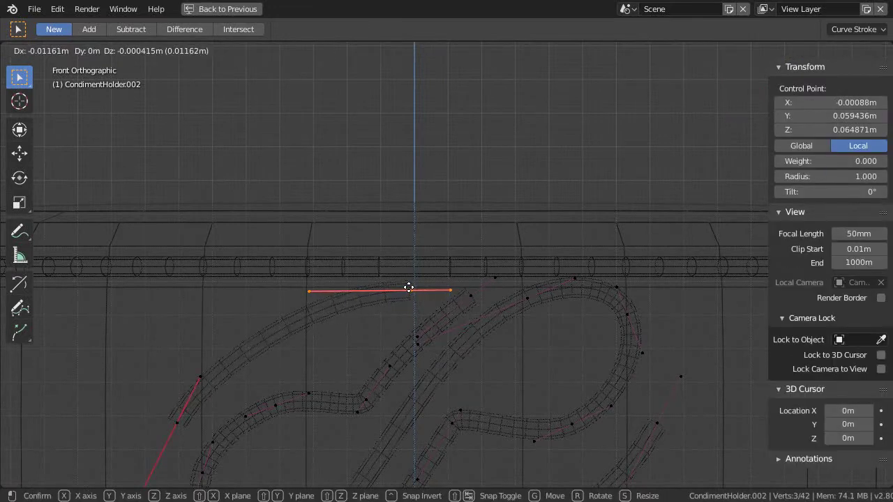
left_click(407, 289)
Step: Connect the left arc's top end point to the stem's top end point with a new segment
left_click(471, 296, "shift")
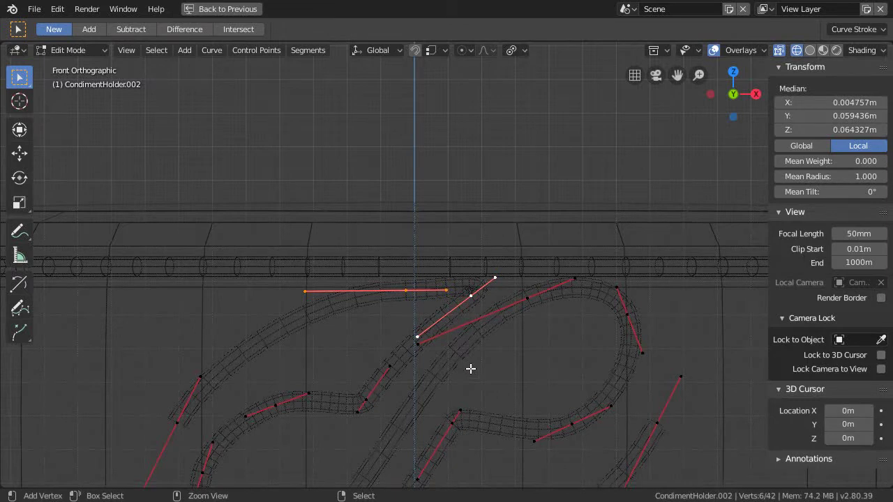
middle_click_drag(471, 368, 473, 375, "shift")
middle_click_drag(472, 333, 473, 322, "ctrl")
middle_click_drag(486, 354, 472, 413, "ctrl")
middle_click_drag(472, 413, 490, 320, "shift")
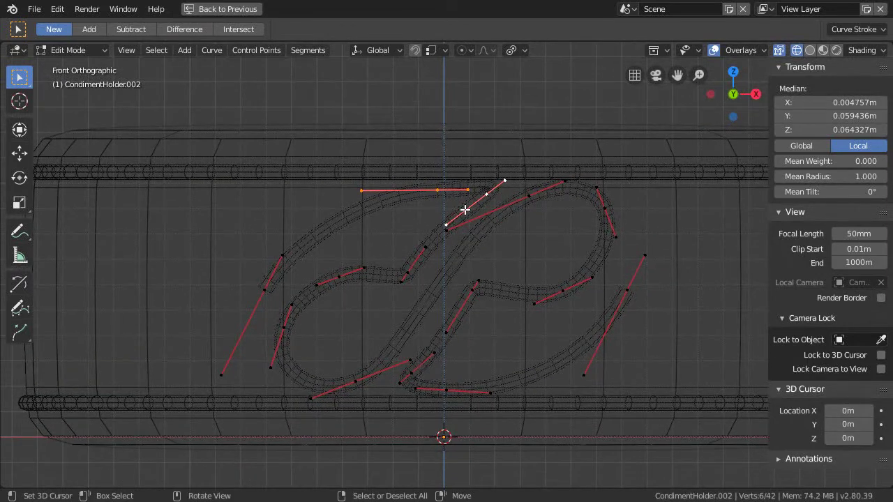
Step: Shorten the stem top point's lower handle and tilt the arc point's handles upward toward the bend
left_click_drag(448, 221, 464, 205)
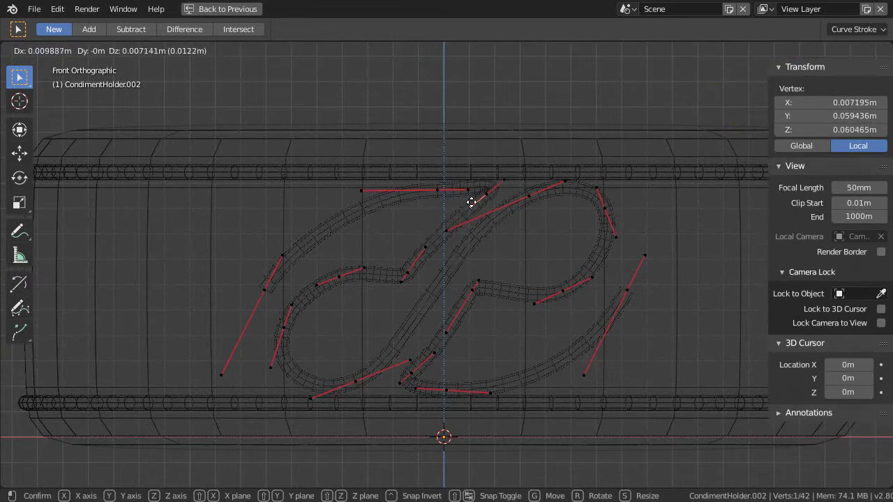
right_click_drag(472, 203, 474, 202)
middle_click_drag(476, 210, 462, 239, "shift")
Step: Move the stem's top control point down and left along the stem to round out the bend
right_click_drag(447, 218, 462, 232)
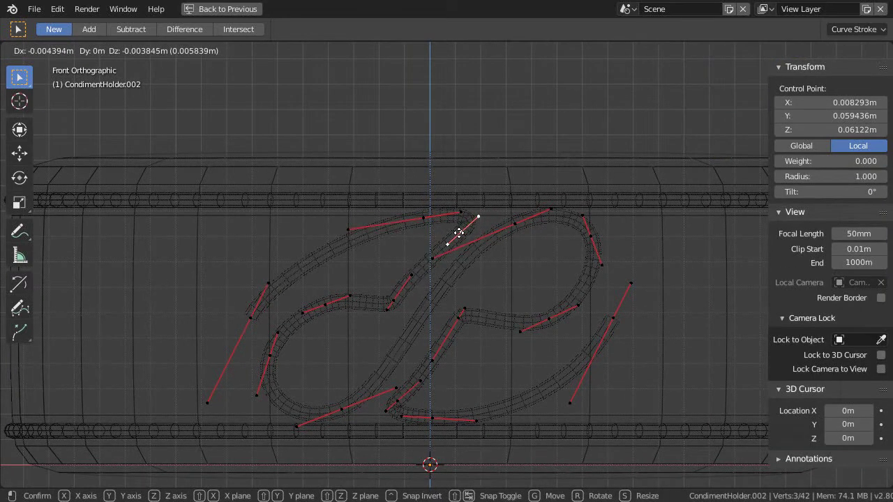
left_click_drag(464, 232, 464, 231)
scroll(446, 310, "up", 5)
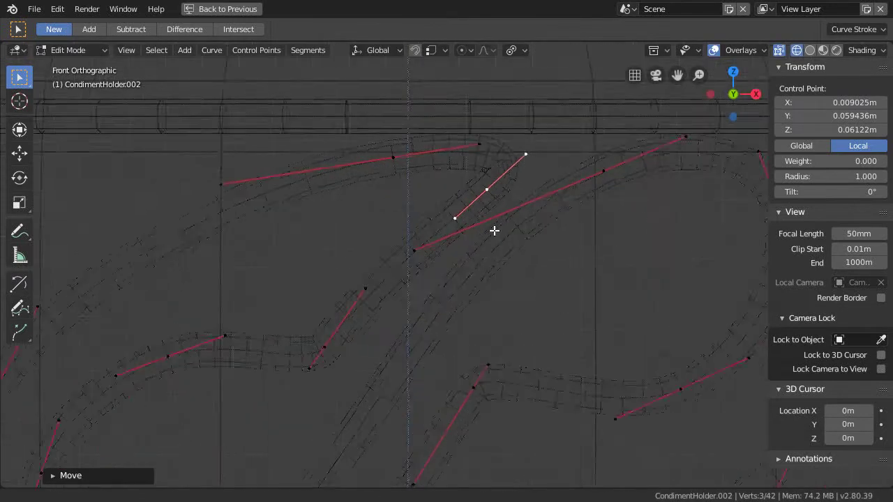
scroll(443, 272, "up", 2)
key("g")
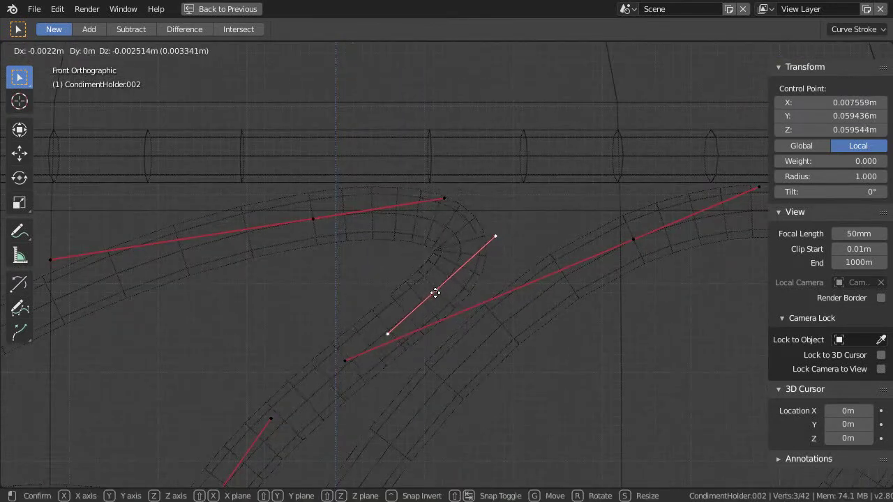
right_click_drag(429, 289, 430, 288)
Step: Raise the arc point's right handle and nudge the arc and stem control points up and left
mouse_move(444, 203)
right_mouse_down()
mouse_move(437, 203)
mouse_move(443, 198)
right_mouse_up()
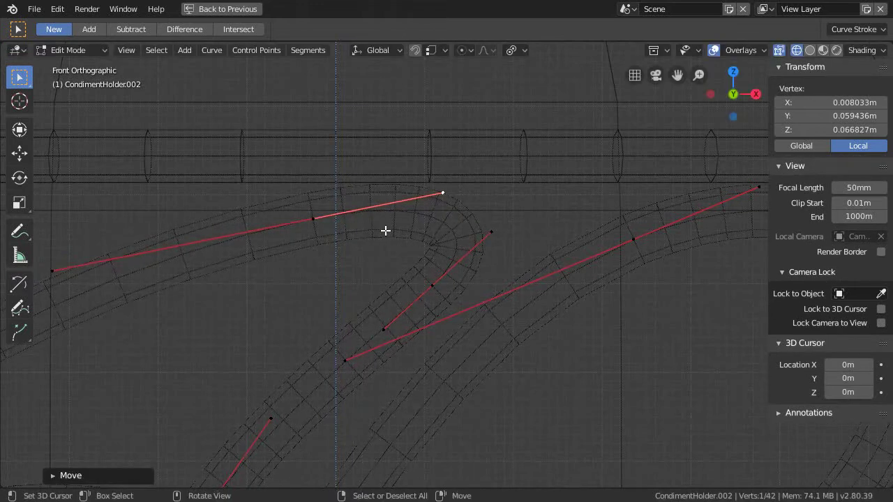
right_click(318, 222)
key("g")
left_click(303, 219)
right_click(433, 285)
key("g")
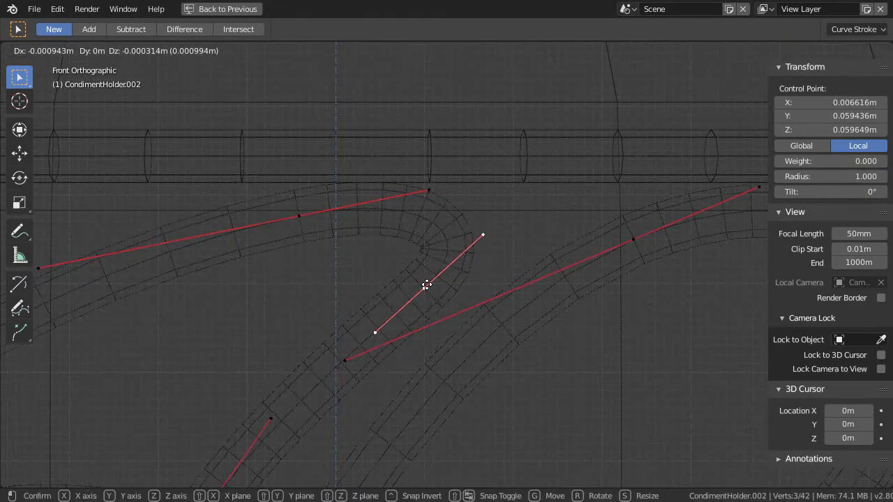
left_click(431, 276)
middle_click_drag(432, 275, 498, 323, "shift")
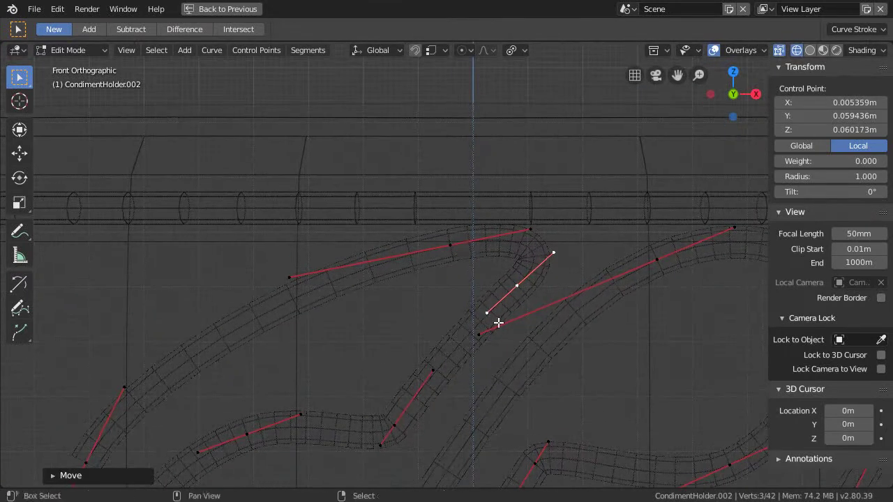
Step: Move the arc's top control point about 8 mm left and nudge the stem's point slightly down and left
right_click(453, 247)
key("g")
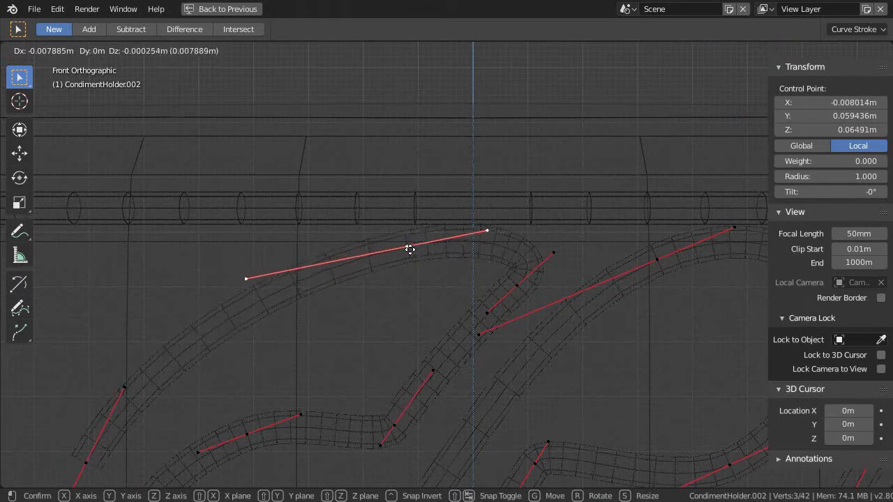
left_click(410, 249)
right_click(524, 284)
key("g")
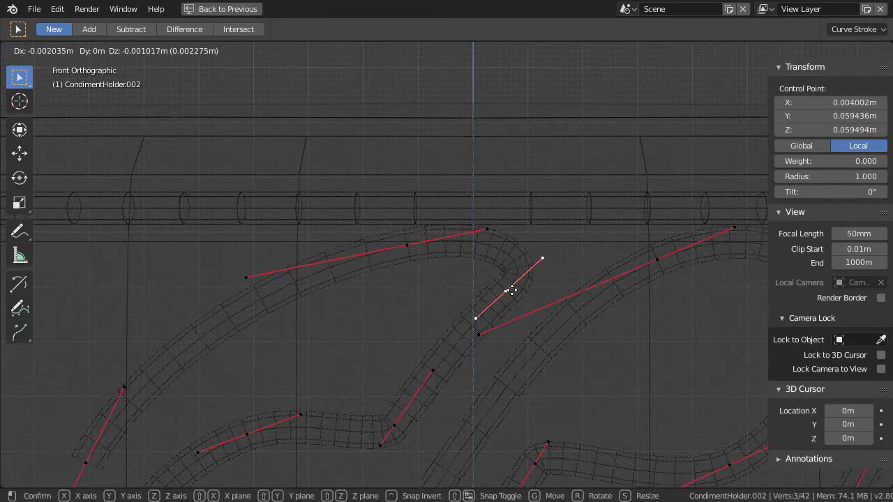
left_click(515, 288)
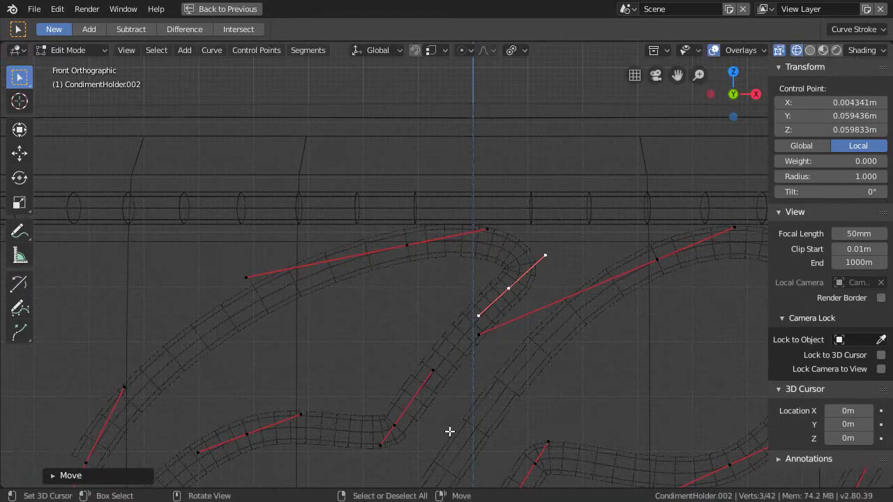
Step: Examine the inner edge of the new bend closely for pinched or overlapping geometry
middle_click_drag(487, 339, 481, 321, "shift")
middle_click_drag(444, 284, 434, 259, "shift")
middle_click_drag(466, 361, 477, 331, "ctrl")
scroll(475, 321, "down", 1)
scroll(452, 277, "down", 2, "shift")
scroll(454, 258, "down", 1)
scroll(458, 245, "down", 1, "shift")
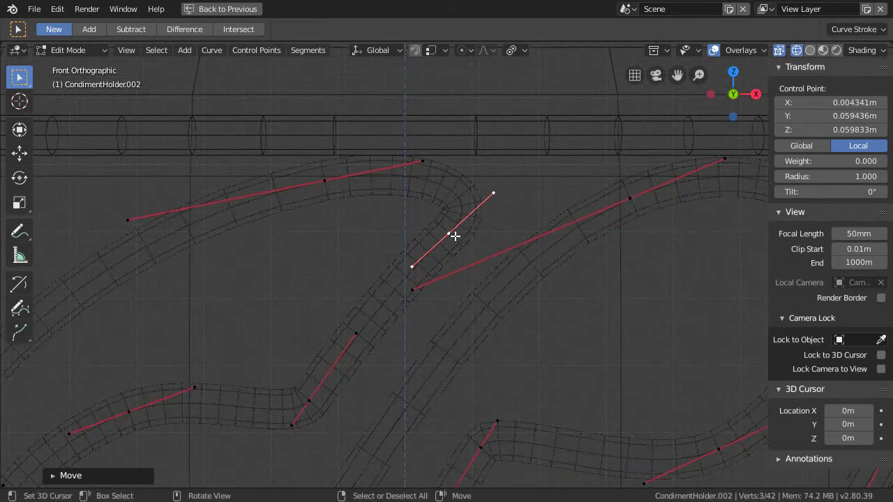
middle_click_drag(454, 227, 455, 342, "shift")
middle_click_drag(450, 392, 467, 258, "ctrl")
middle_click_drag(434, 351, 441, 317, "ctrl")
middle_click_drag(409, 396, 438, 334, "shift")
scroll(438, 334, "up", 3)
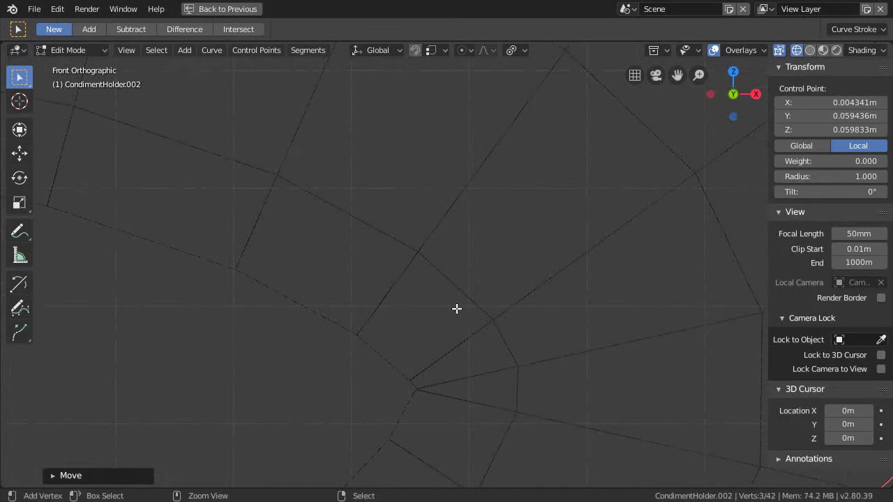
middle_click_drag(448, 287, 453, 373, "ctrl")
mouse_move(455, 255)
middle_mouse_down("ctrl")
mouse_move(461, 316)
mouse_move(466, 297)
middle_mouse_up("ctrl")
middle_click_drag(468, 213, 473, 279, "ctrl")
middle_click_drag(481, 232, 481, 323, "ctrl")
Step: Lengthen the upper handle of the right loop's inner corner slightly by scaling it up
middle_click_drag(477, 323, 533, 147, "shift")
middle_click_drag(475, 285, 455, 342, "shift")
middle_click_drag(452, 297, 402, 79, "shift")
middle_click_drag(500, 199, 466, 239, "shift")
mouse_move(518, 286)
middle_mouse_down("ctrl")
mouse_move(522, 234)
mouse_move(535, 277)
mouse_move(460, 345)
middle_mouse_up("ctrl")
scroll(537, 251, "up", 1)
right_click(478, 218)
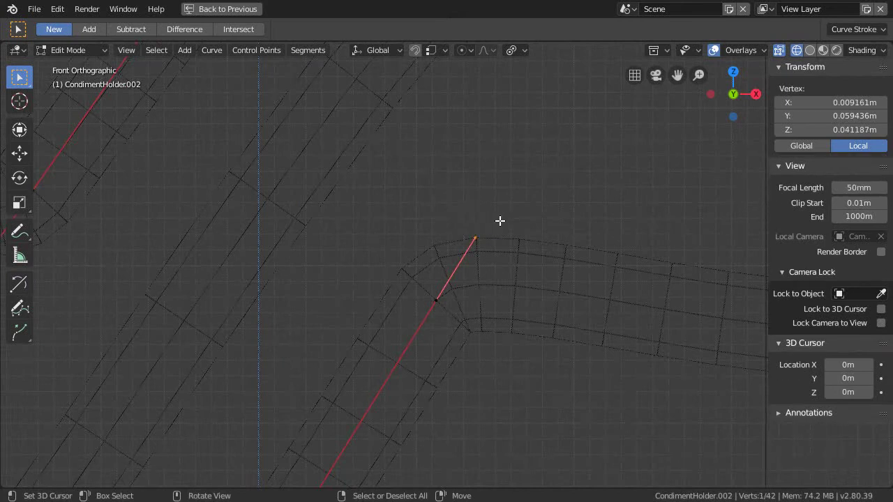
key("s")
left_click(521, 206)
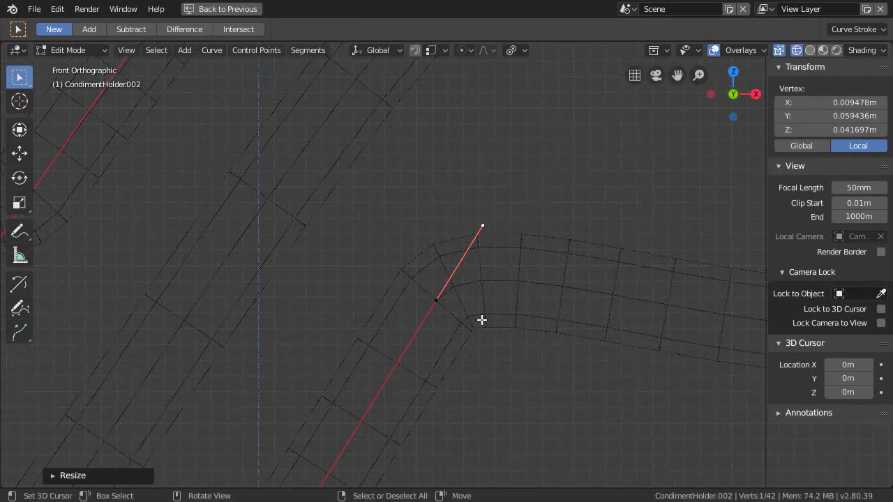
Step: Scale the stem top point's upper handle down slightly to adjust the new bend
middle_click_drag(367, 70, 475, 389, "shift")
middle_click_drag(462, 120, 389, 319, "shift")
middle_click_drag(478, 246, 495, 224, "ctrl")
left_click(520, 207)
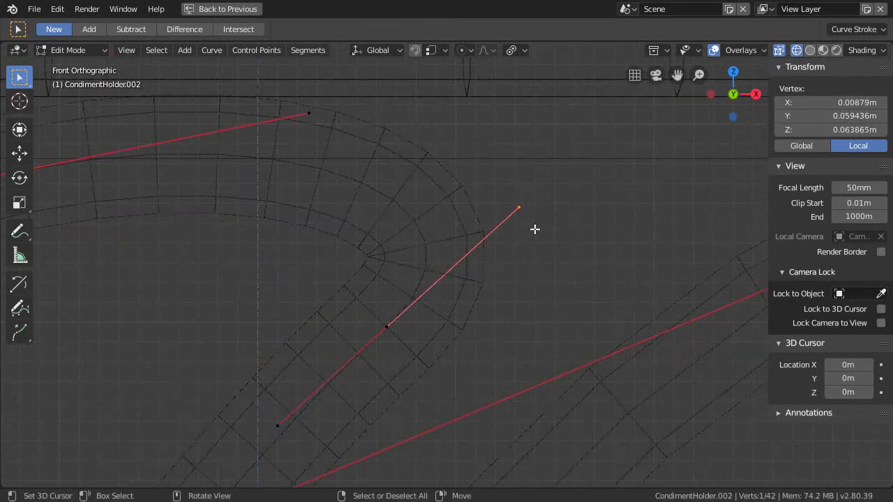
key("s")
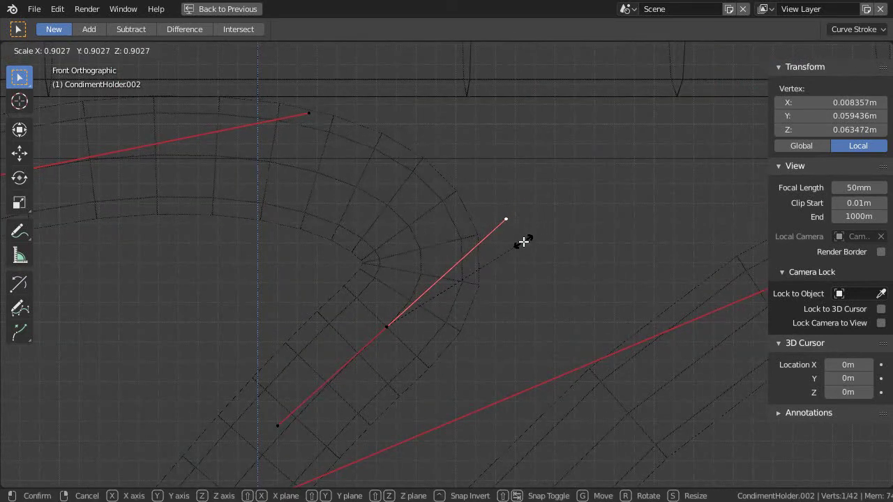
left_click(529, 232)
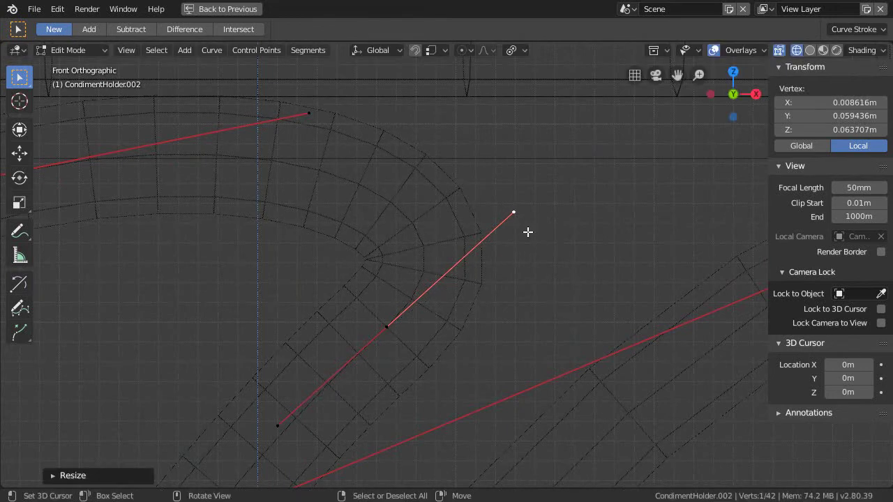
Step: Move the right handle of the upper arc's top control point about 0.9 mm, mostly upward
left_click(317, 110)
key("s")
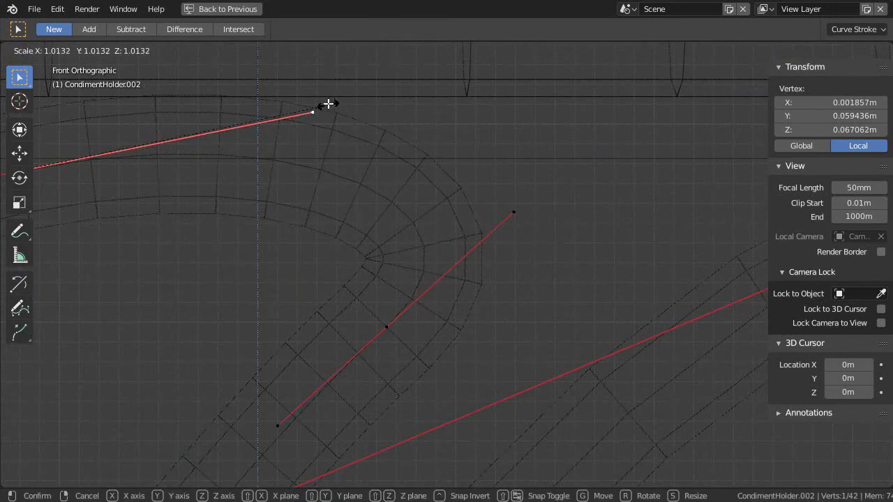
right_click(328, 103)
key("g")
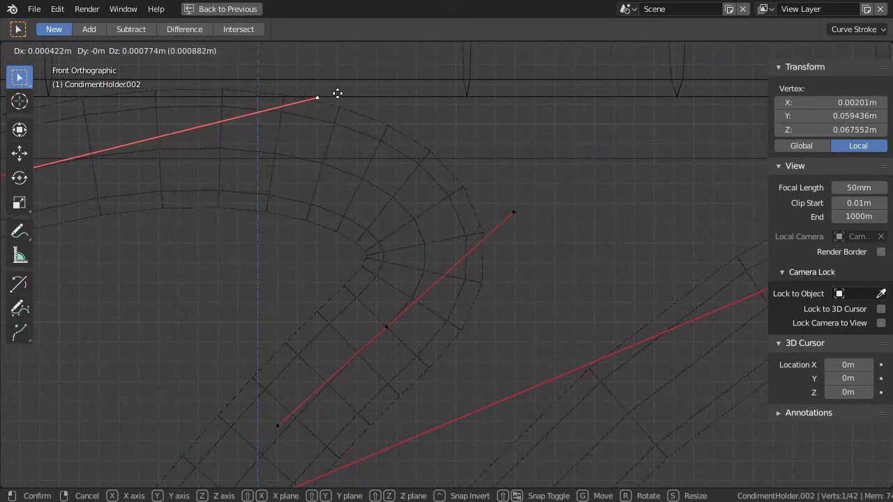
left_click(337, 93)
scroll(333, 100, "down", 3)
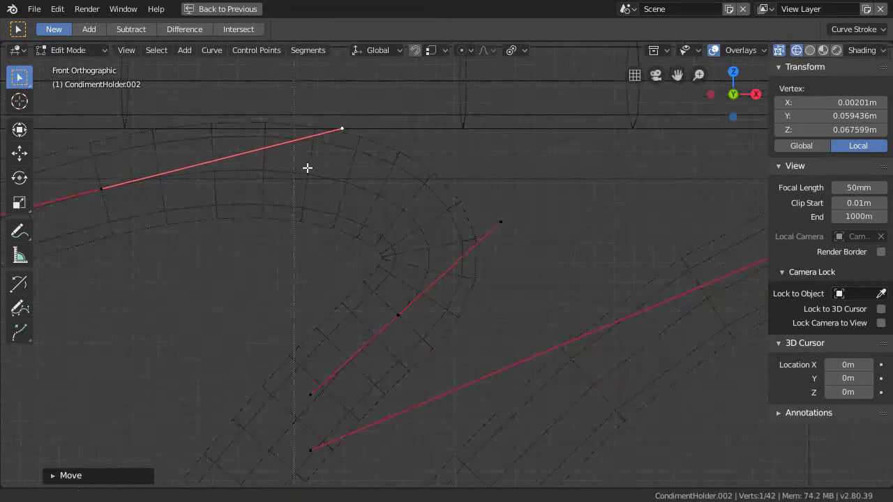
Step: Move the upper arc's top control point and the stem's top point together slightly downward
right_click(226, 221)
right_click(411, 299, "shift")
key("g")
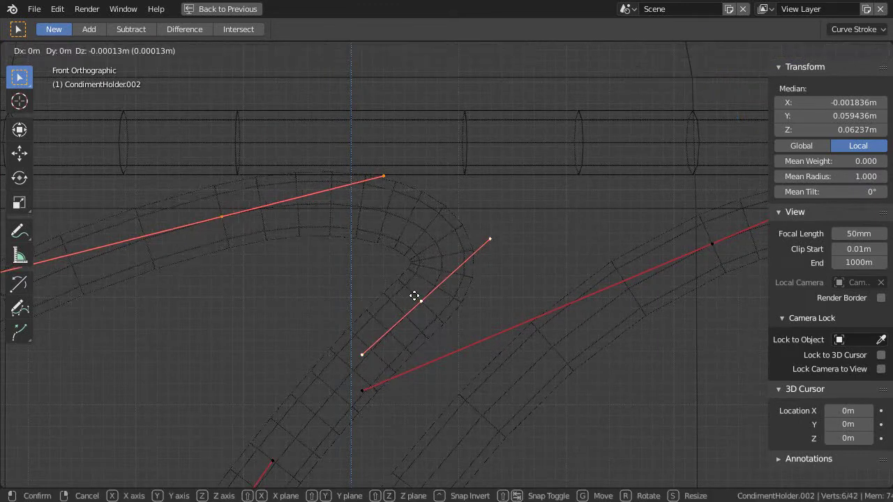
left_click(416, 298)
Step: Move the left loop's bottom control point down about 0.9 mm, closer to the lower ring
mouse_move(426, 276)
middle_mouse_down("shift")
mouse_move(456, 247)
mouse_move(506, 162)
middle_mouse_up("shift")
mouse_move(282, 430)
middle_mouse_down("shift")
mouse_move(395, 259)
mouse_move(414, 389)
middle_mouse_up("shift")
scroll(389, 267, "up", 3)
middle_click_drag(385, 352, 517, 312, "shift")
middle_click_drag(316, 319, 363, 305, "shift")
mouse_move(478, 471)
middle_mouse_down("shift")
mouse_move(379, 235)
mouse_move(362, 225)
middle_mouse_up("shift")
middle_click_drag(464, 251, 546, 237, "shift")
left_click(410, 303)
key("g")
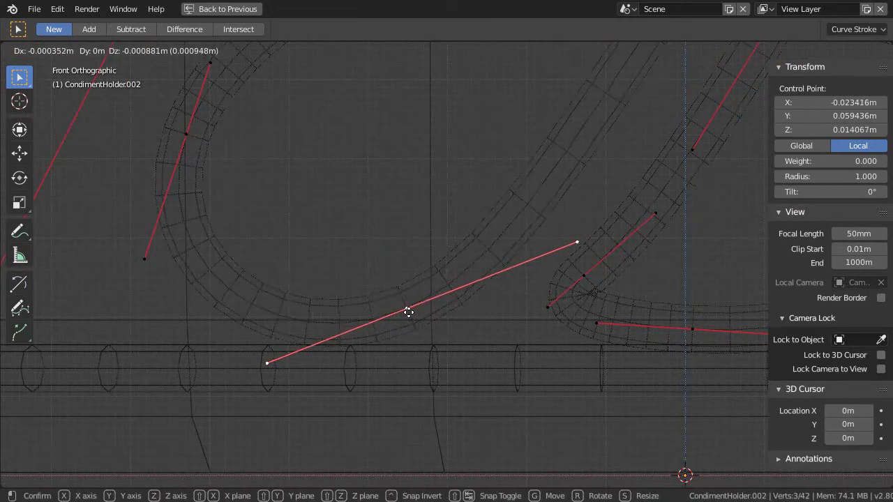
left_click(415, 308)
Step: Scale down the two handles that shape the lower bend, on the bottom arc's point and the stem's bottom point
middle_click_drag(478, 295, 307, 309, "shift")
middle_click_drag(411, 390, 412, 363, "ctrl")
middle_click_drag(547, 363, 449, 368, "shift")
scroll(381, 339, "up", 1)
left_click(329, 354)
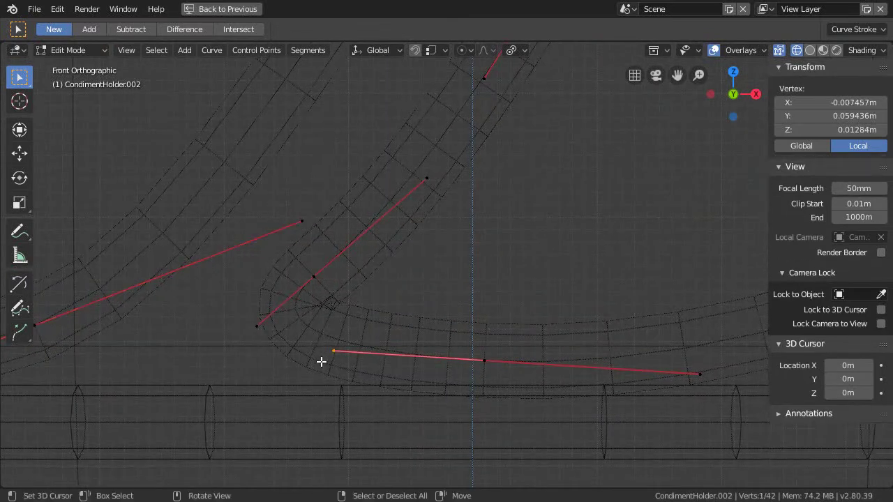
key("s")
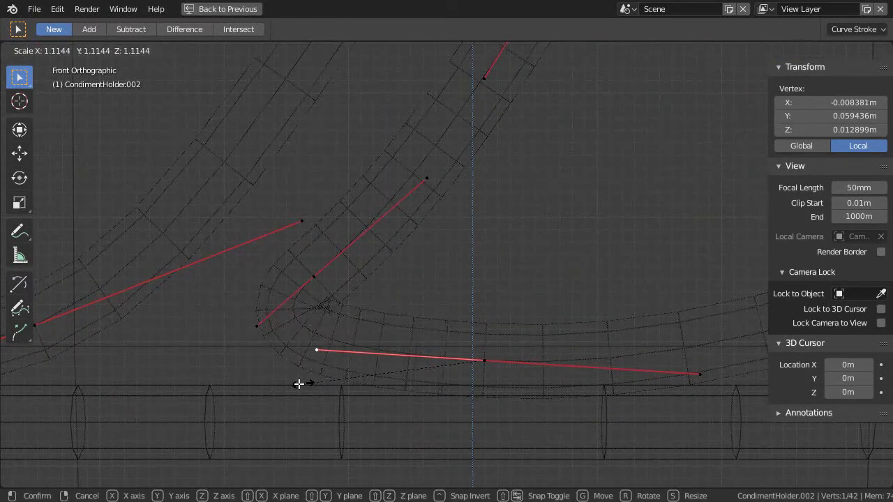
left_click(247, 338)
key("s")
left_click(269, 324)
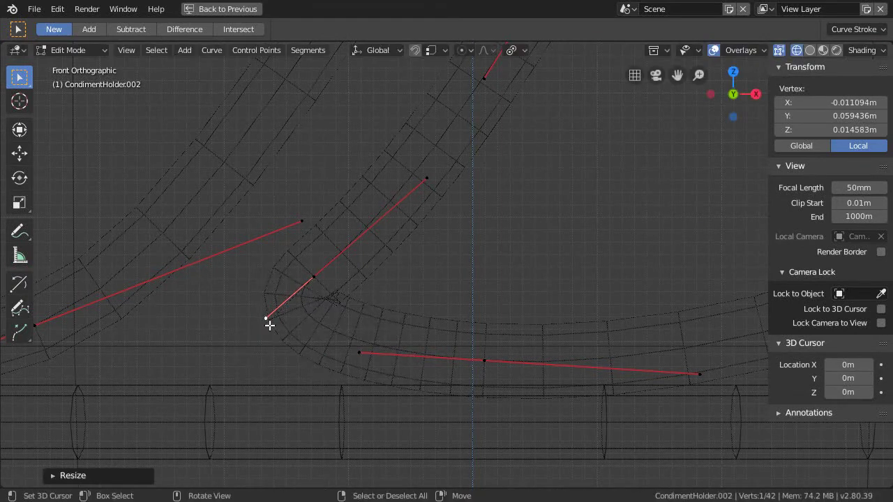
Step: Move the stem's bottom control point about 4 mm up and right to open the lower bend
right_click(316, 279)
key("g")
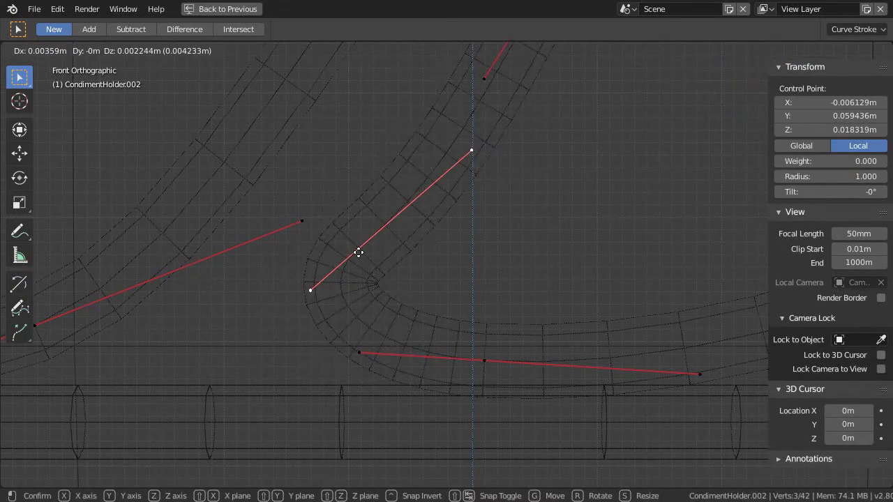
left_click(353, 256)
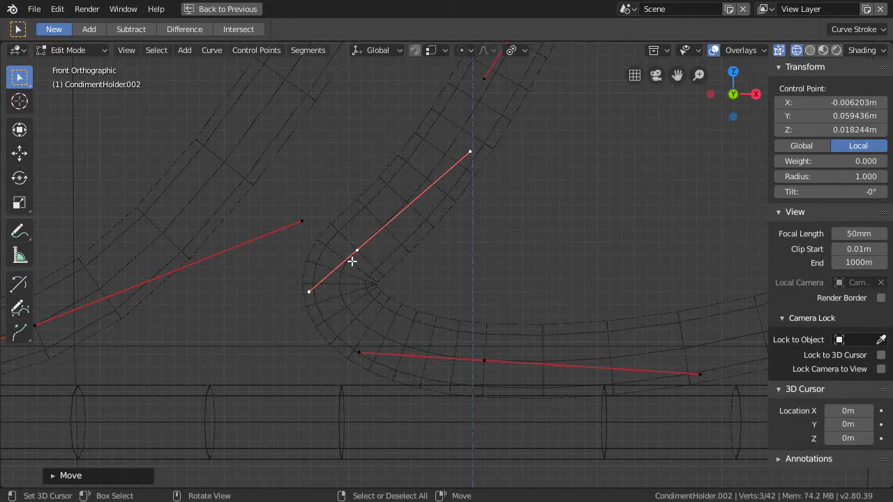
Step: Lengthen the left handle of the bottom arc's control point slightly by scaling it up
scroll(459, 300, "up", 3)
middle_click_drag(483, 251, 493, 247, "shift")
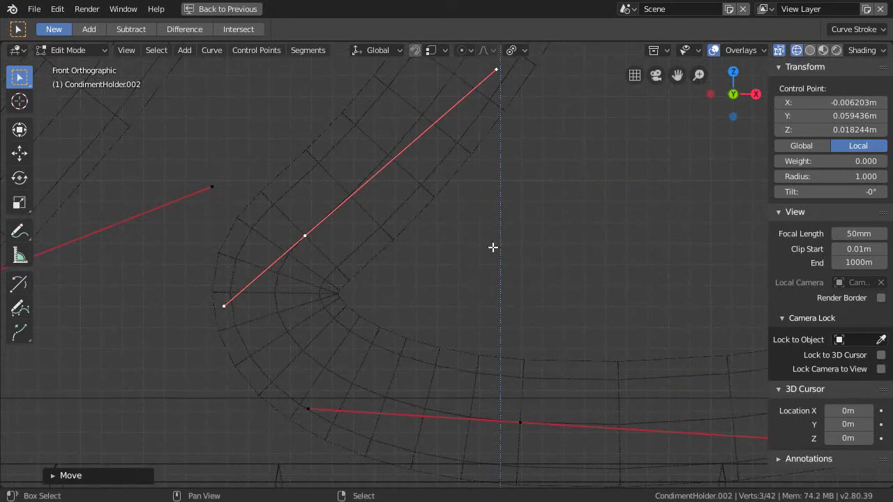
middle_click_drag(346, 272, 338, 292, "ctrl")
right_click(314, 379)
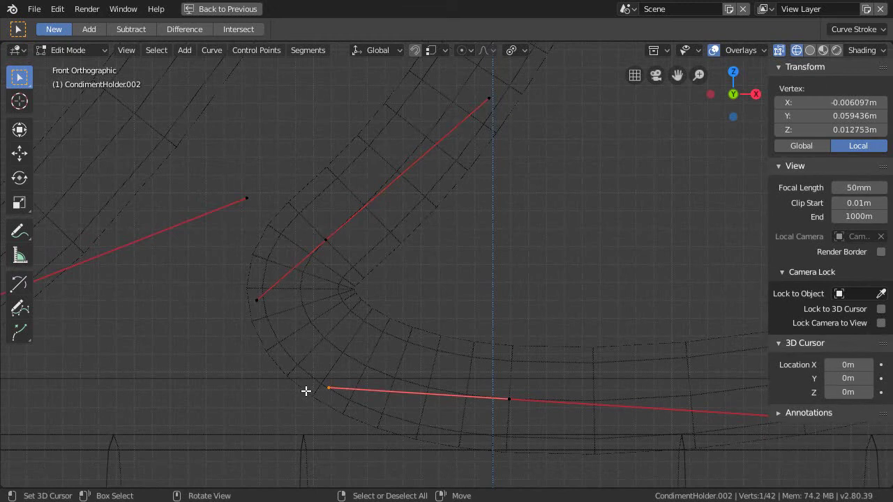
key("s")
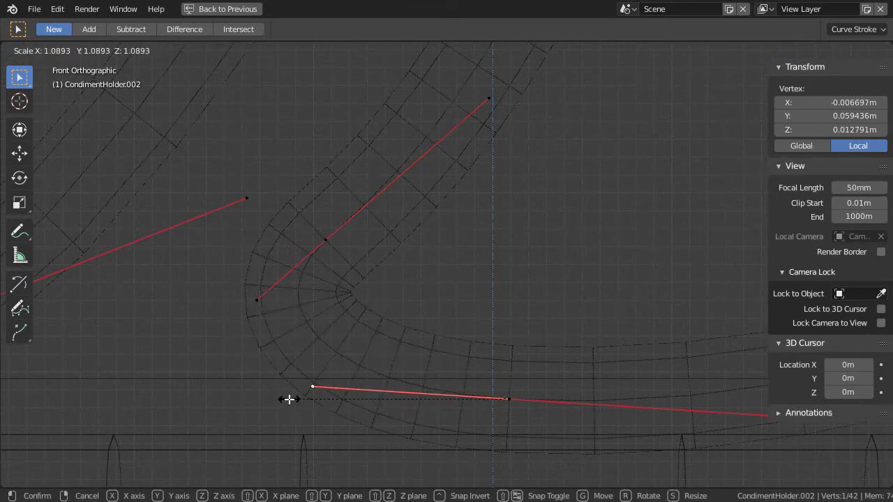
left_click(295, 399)
Step: Nudge the stem's bottom control point slightly further up and right
middle_click_drag(400, 266, 383, 301, "ctrl")
middle_click_drag(382, 302, 349, 362, "shift")
right_click(331, 309)
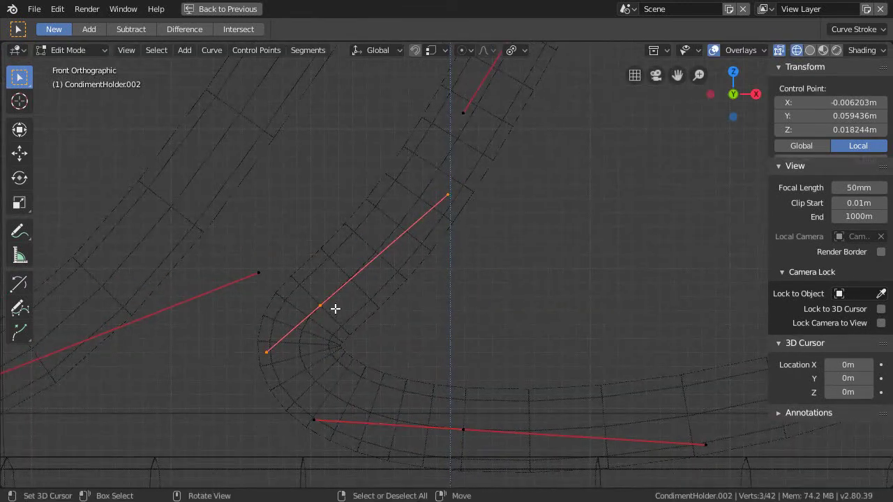
key("g")
left_click(339, 298)
Step: Rotate the stem's bottom control point in small amounts so its handles follow the stem's direction
middle_click_drag(403, 261, 335, 337, "ctrl")
middle_click_drag(398, 214, 400, 274, "ctrl")
middle_click_drag(400, 274, 407, 305, "shift")
key("r")
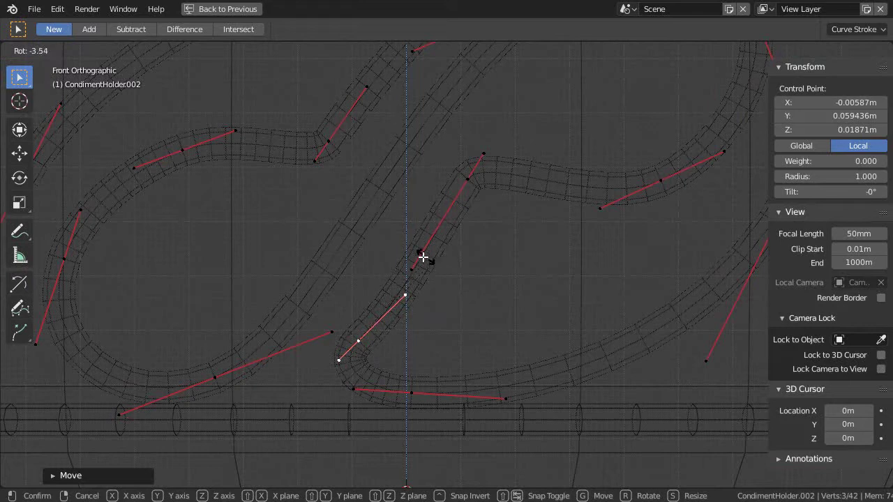
left_click(400, 238)
middle_click_drag(405, 235, 411, 278, "ctrl")
middle_click_drag(411, 279, 417, 340, "shift")
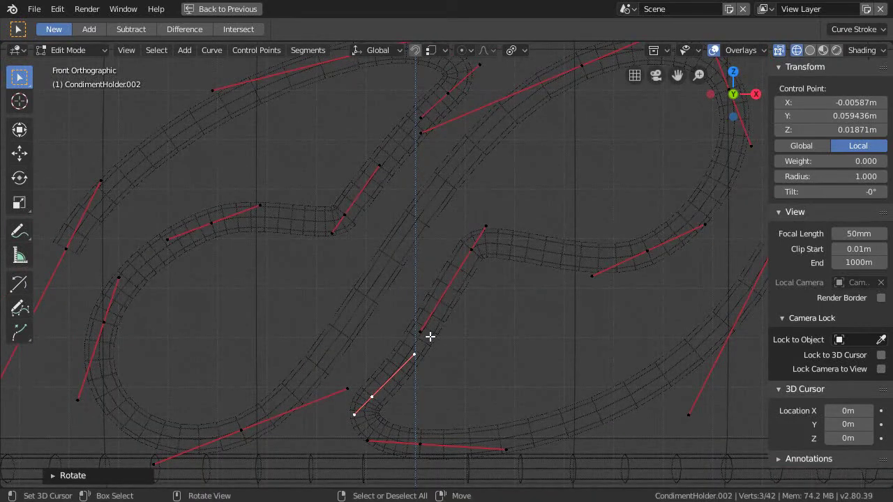
key("r")
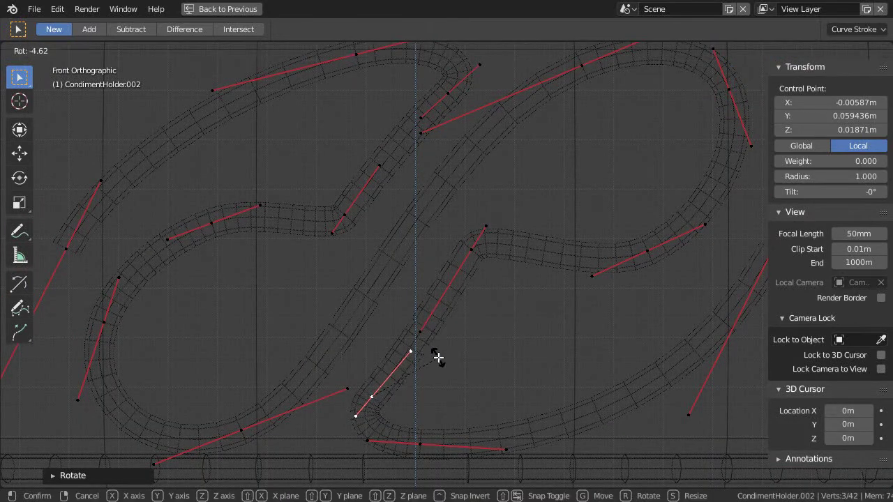
left_click(438, 355)
Step: Shorten the lower handle of the right loop's inner corner by moving it toward its control point
middle_click_drag(412, 369, 381, 368, "shift")
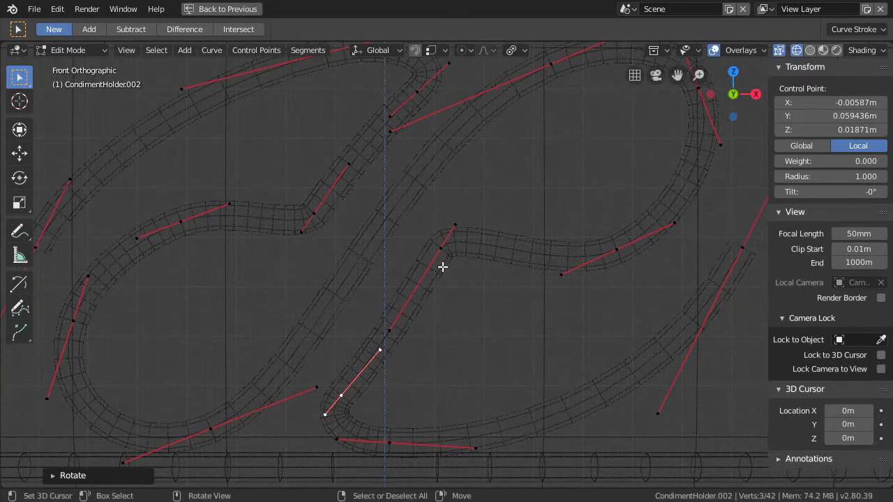
scroll(412, 314, "up", 6)
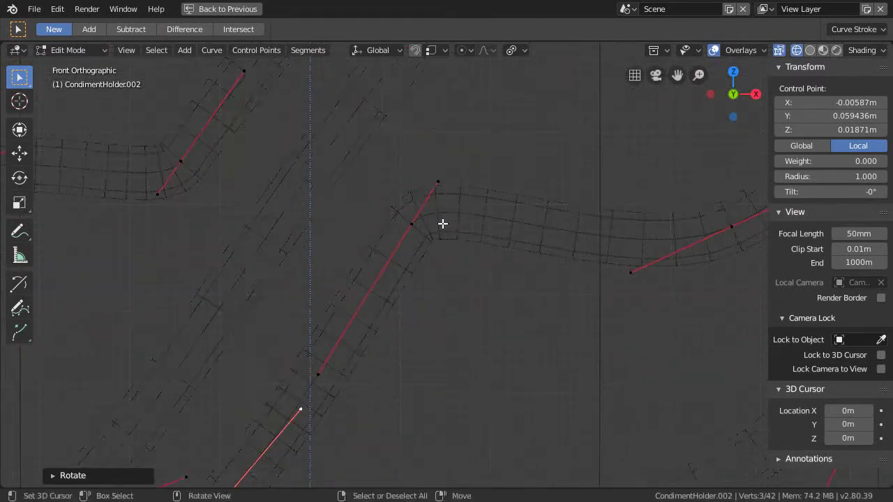
scroll(398, 230, "down", 3)
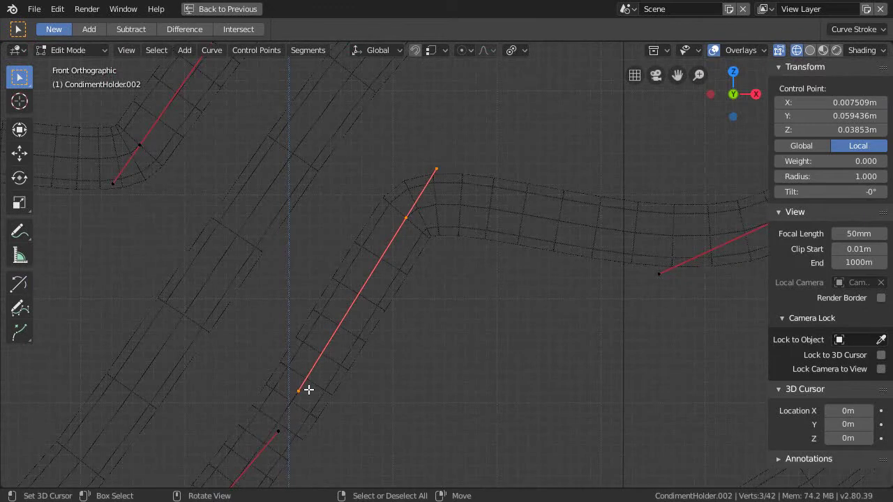
left_click(309, 389)
key("g")
left_click(335, 334)
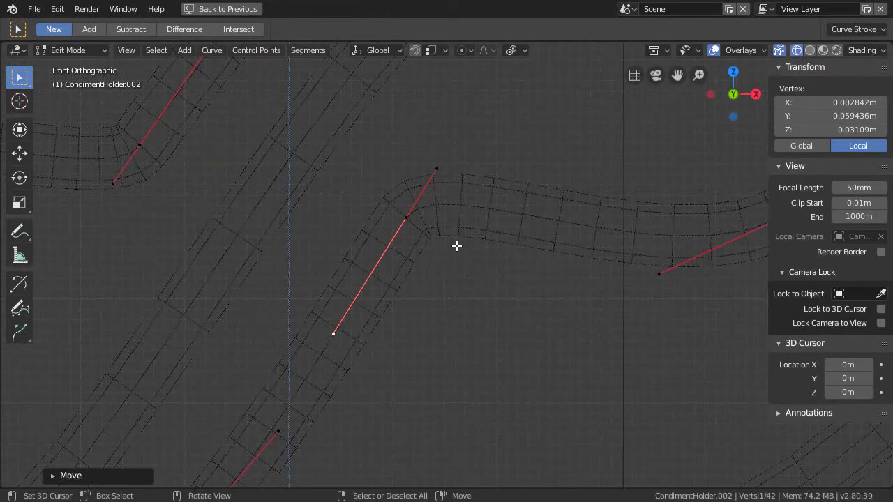
Step: Select both control points of the lower bend and move them together about 1 mm up and right
middle_click_drag(419, 217, 359, 345, "ctrl")
middle_click_drag(358, 352, 406, 233, "shift")
middle_click_drag(434, 317, 374, 244, "shift")
left_click(353, 312)
left_click(268, 251, "shift")
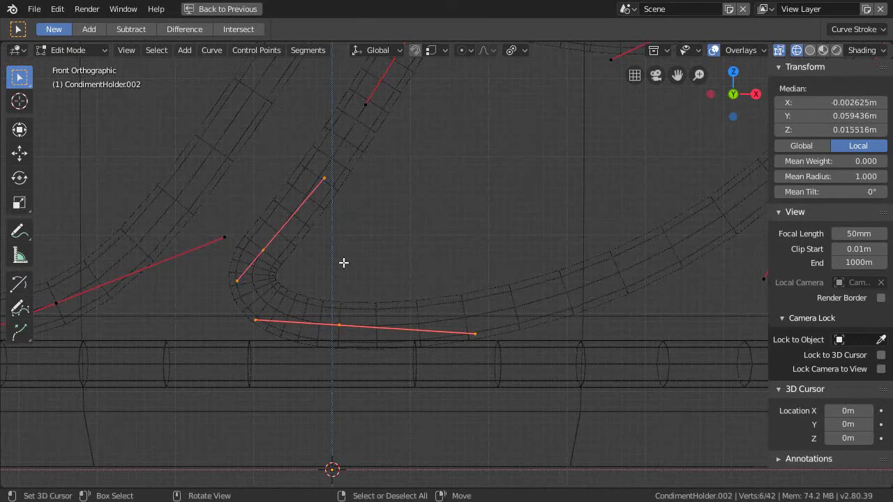
key("g")
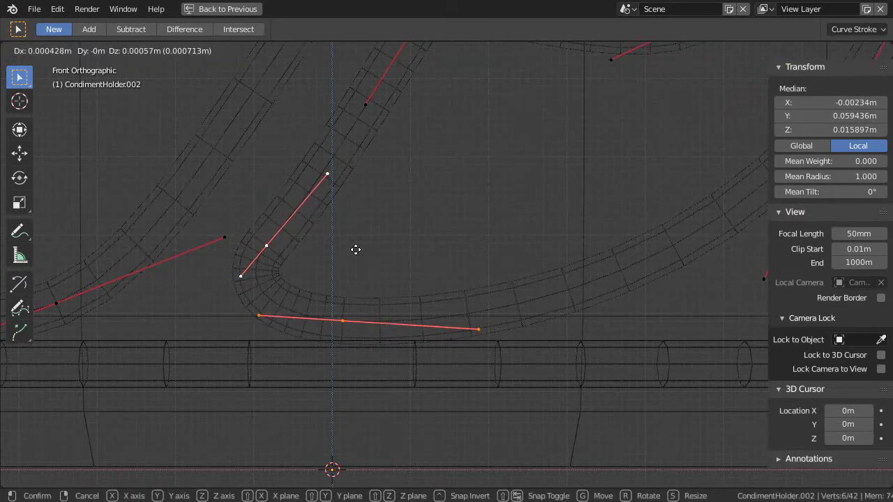
left_click(377, 230)
Step: Check the whole scroll curve, return to Object Mode and save the file
middle_click_drag(376, 230, 360, 252, "ctrl")
middle_click_drag(486, 223, 358, 281, "shift")
middle_click_drag(608, 184, 496, 245, "shift")
middle_click_drag(489, 190, 471, 241, "ctrl")
middle_click_drag(324, 243, 487, 322, "shift")
middle_click_drag(471, 289, 466, 317, "ctrl")
middle_click_drag(465, 288, 392, 313, "shift")
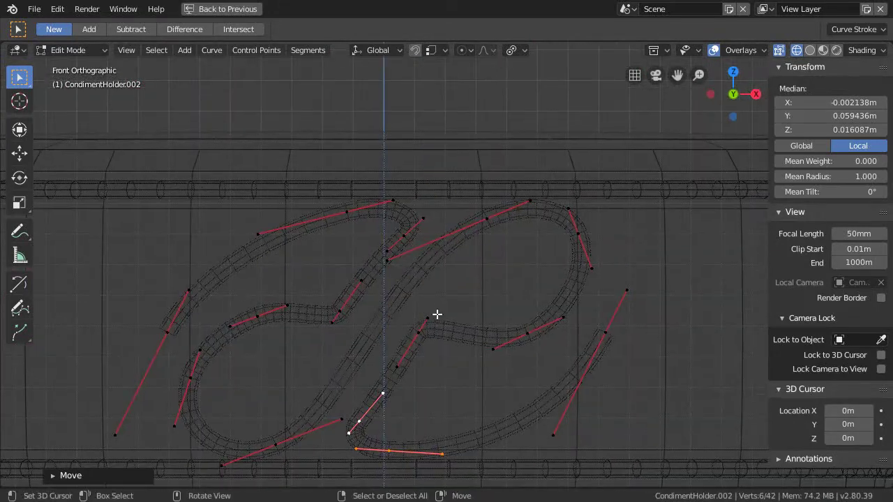
key("Tab")
scroll(446, 318, "down", 3)
key("ctrl+s")
Step: Examine the scroll ornament's overall shape and its fit between the holder's two rings
middle_click_drag(451, 335, 191, 313)
key("KP_1")
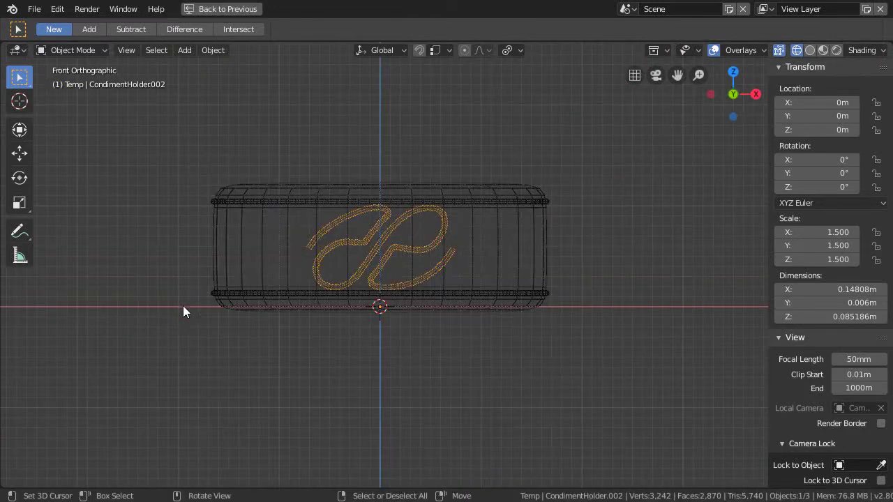
middle_click_drag(402, 257, 353, 356, "shift")
middle_click_drag(352, 357, 410, 306, "ctrl")
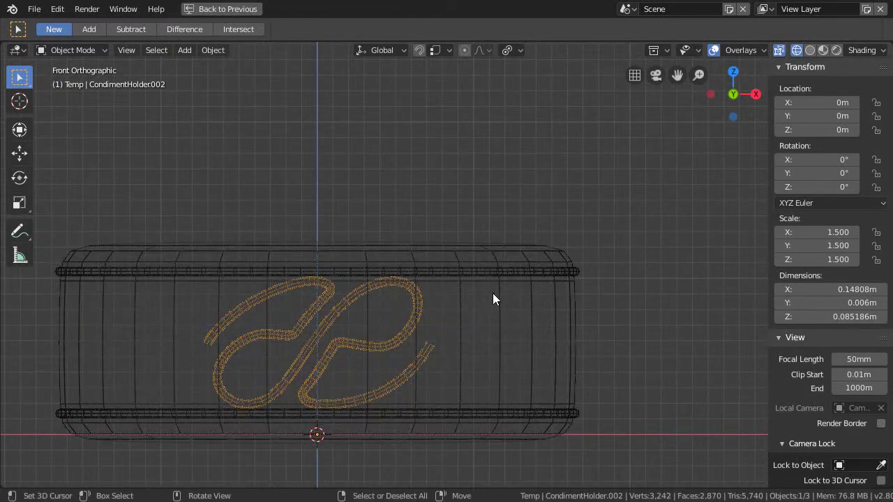
middle_click_drag(379, 404, 380, 356, "ctrl")
middle_click_drag(337, 377, 385, 311, "shift")
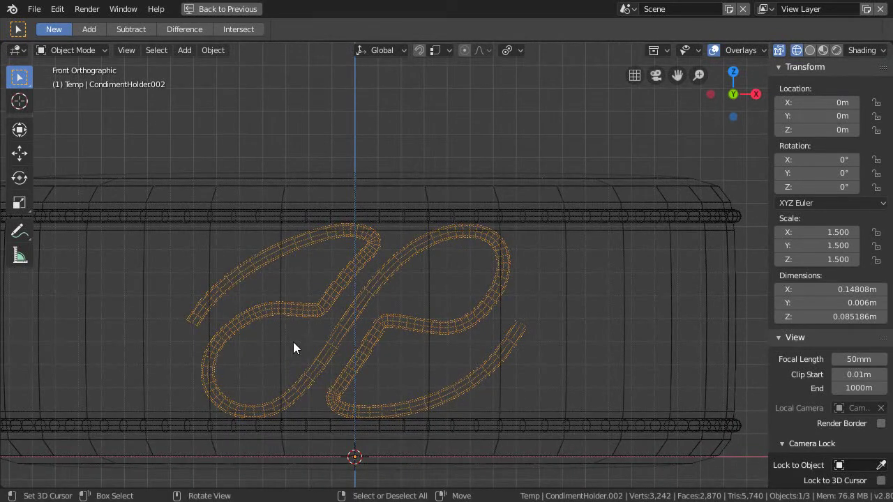
middle_click_drag(434, 322, 405, 326, "shift")
middle_click_drag(432, 281, 488, 383, "ctrl")
Step: Move the scroll object along global Y to about 0.0886 m, outside the holder's ring, and save the file
key("KP_7")
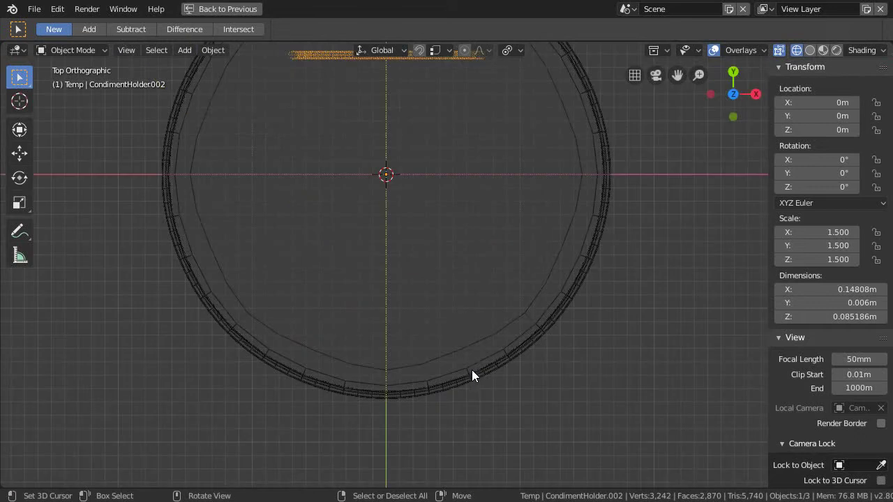
middle_click_drag(457, 282, 447, 338, "ctrl")
middle_click_drag(412, 171, 369, 357, "shift")
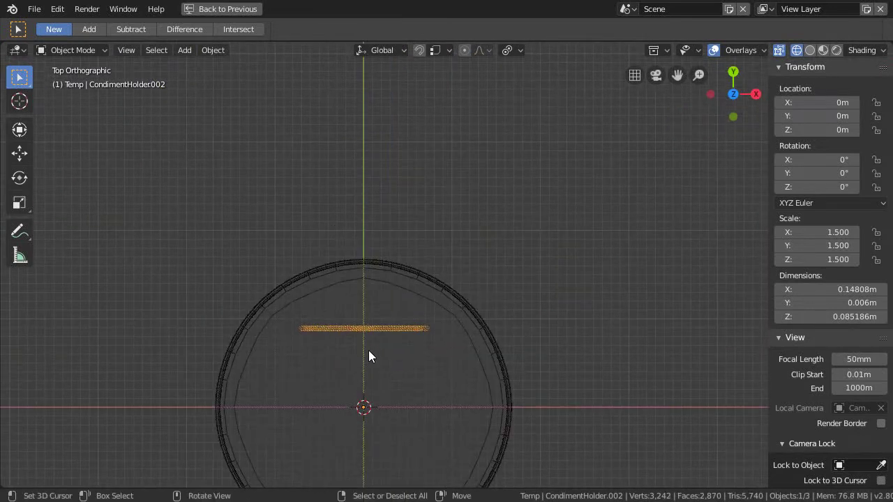
scroll(383, 365, "up", 1)
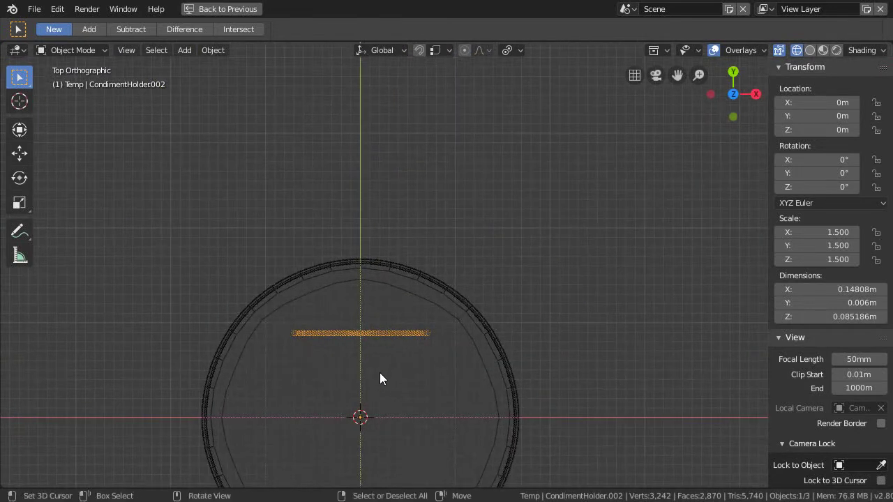
key("g")
key("y")
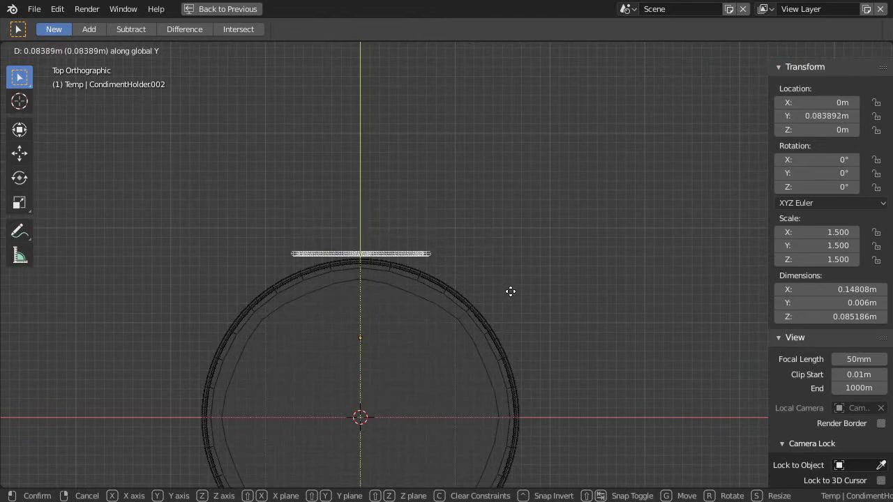
left_click(515, 285)
middle_click_drag(480, 259, 459, 328)
key("ctrl+s")
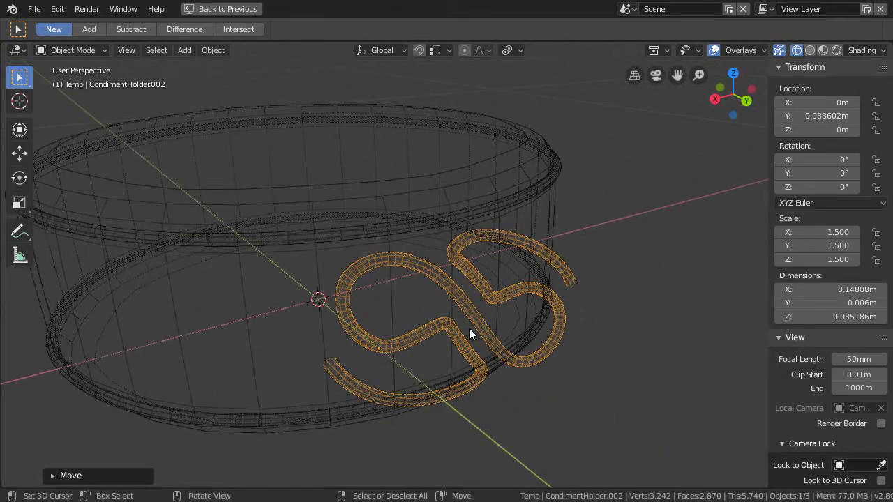
Step: Add the Mesh from Curve/Meta/Surf/Text conversion command to Quick Favorites
left_click(222, 52)
mouse_move(264, 416)
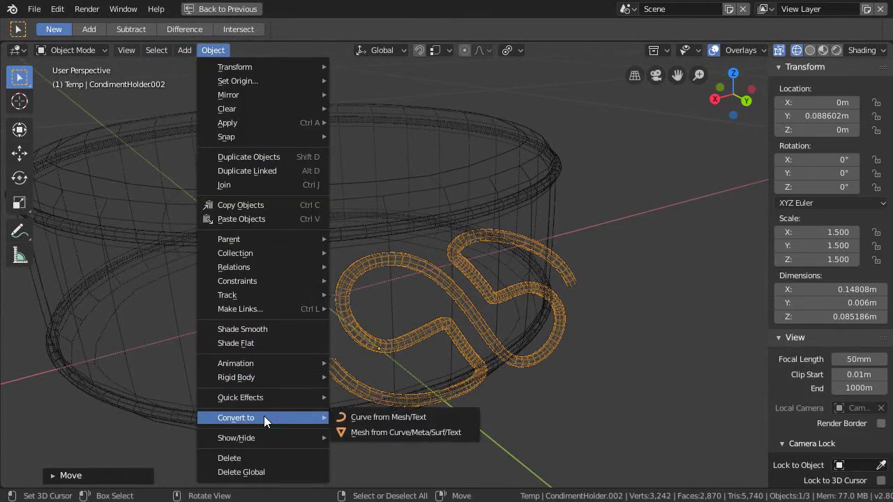
right_click(406, 433)
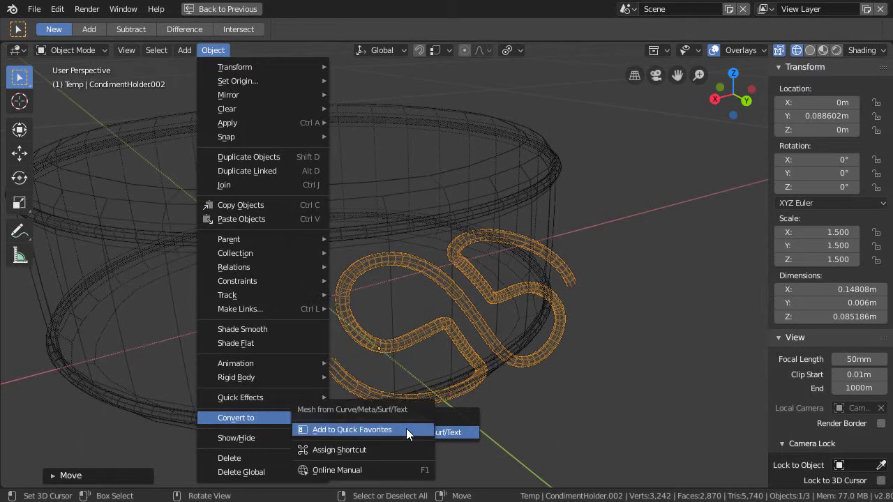
left_click(356, 428)
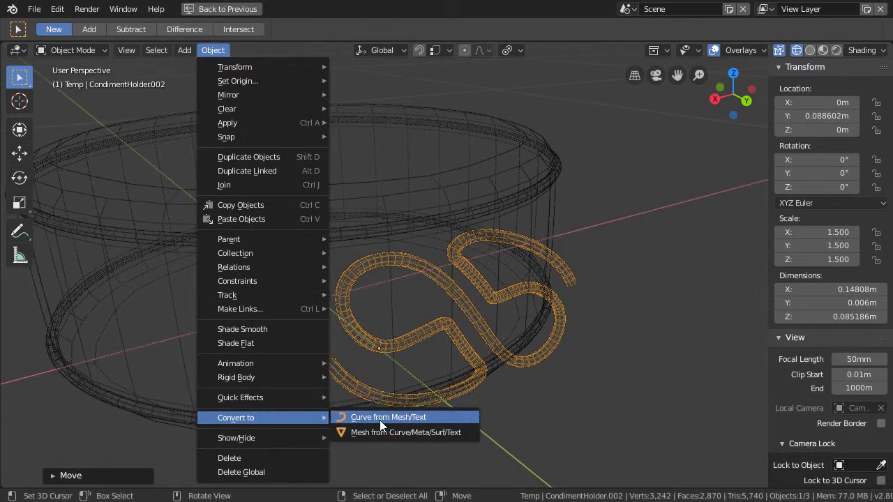
Step: Review the conversion commands in Quick Favorites and examine the scroll's placement against the holder's rings from several angles
key("q")
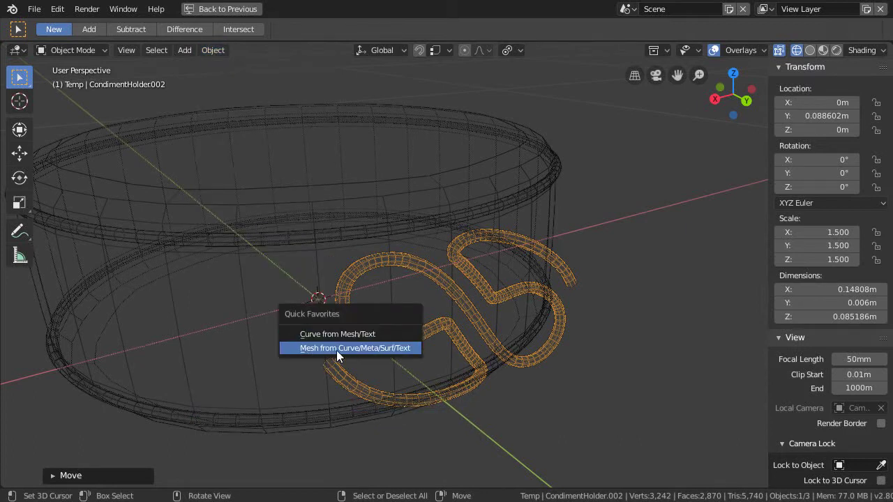
key("Escape")
middle_click_drag(345, 347, 405, 360)
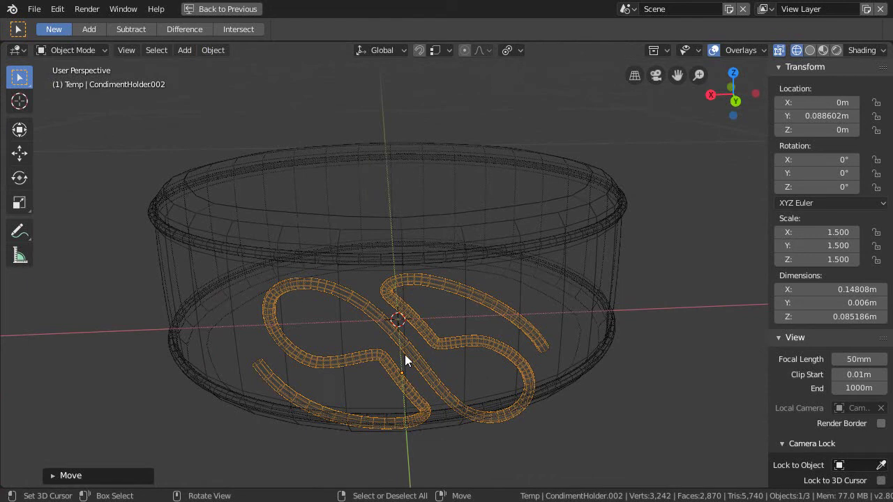
middle_click_drag(405, 355, 462, 349)
middle_click_drag(523, 336, 447, 301)
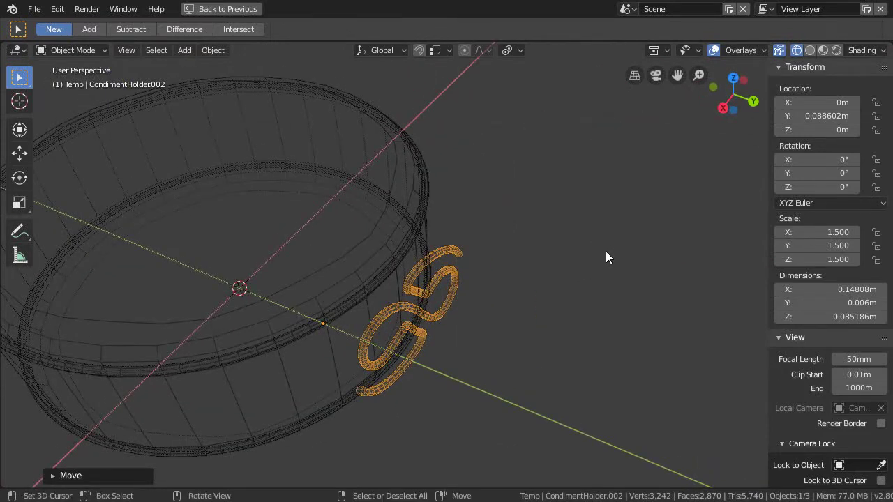
key("ctrl+space")
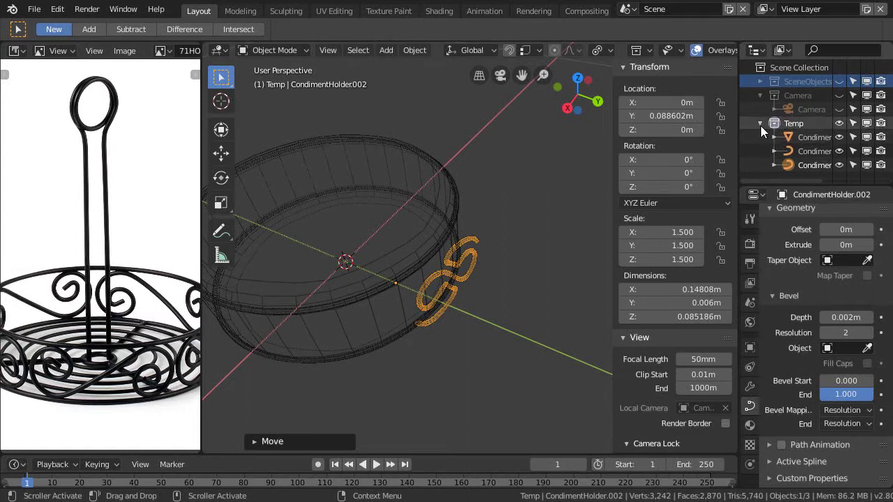
key("ctrl+space")
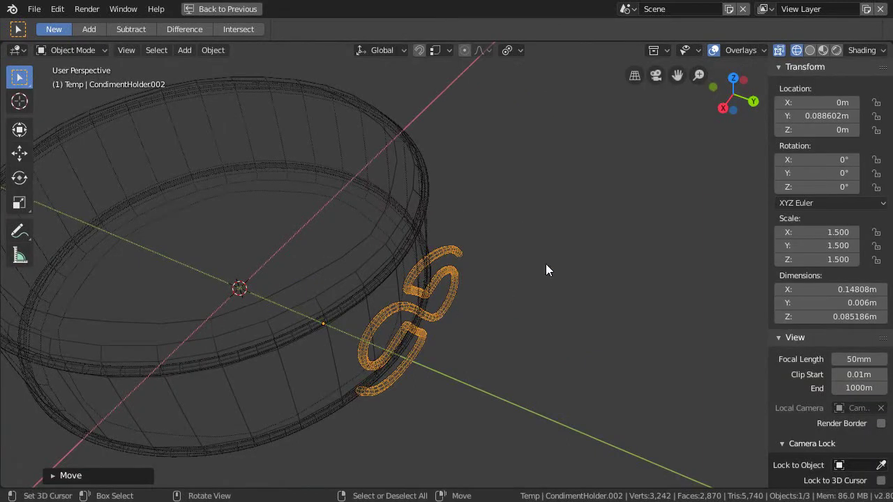
middle_click_drag(515, 277, 436, 305)
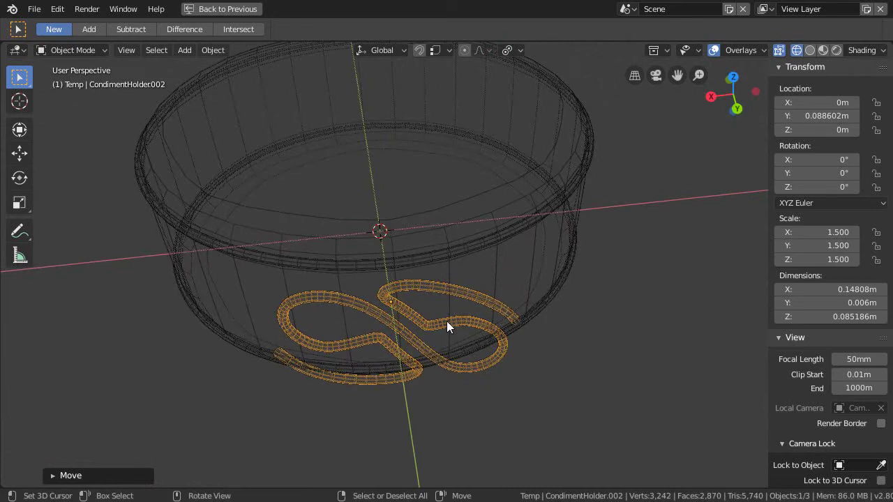
Step: Duplicate the scroll curve in place, keeping the copy at the original's location
key("shift+d")
right_click(562, 330)
mouse_move(501, 346)
middle_mouse_down()
mouse_move(548, 337)
mouse_move(533, 324)
mouse_move(591, 314)
mouse_move(573, 332)
mouse_move(513, 339)
middle_mouse_up()
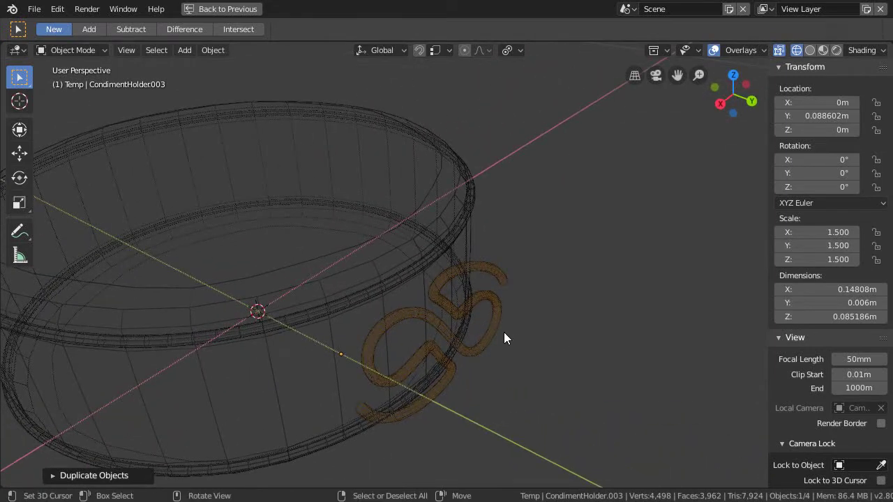
middle_click_drag(497, 333, 372, 332)
middle_click_drag(398, 271, 548, 310)
key("Tab")
key("Tab")
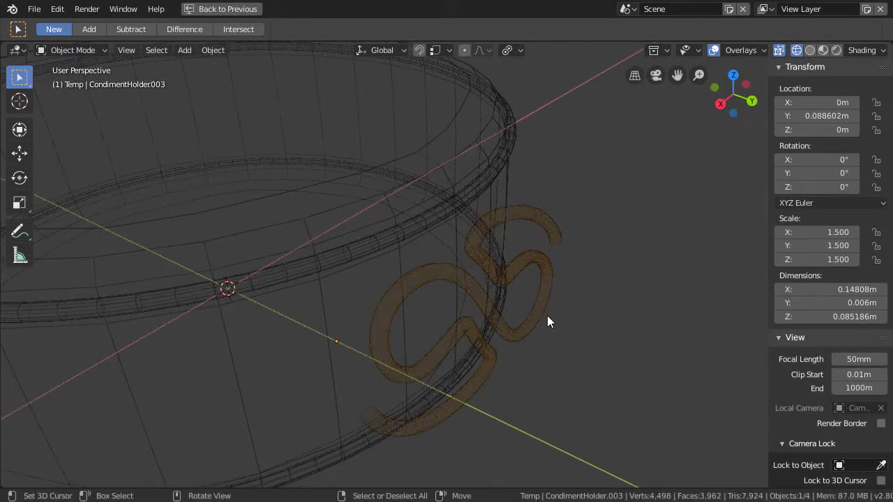
Step: Try to convert the duplicated scroll curve to a mesh with the Quick Favorites command
key("q")
left_click(520, 330)
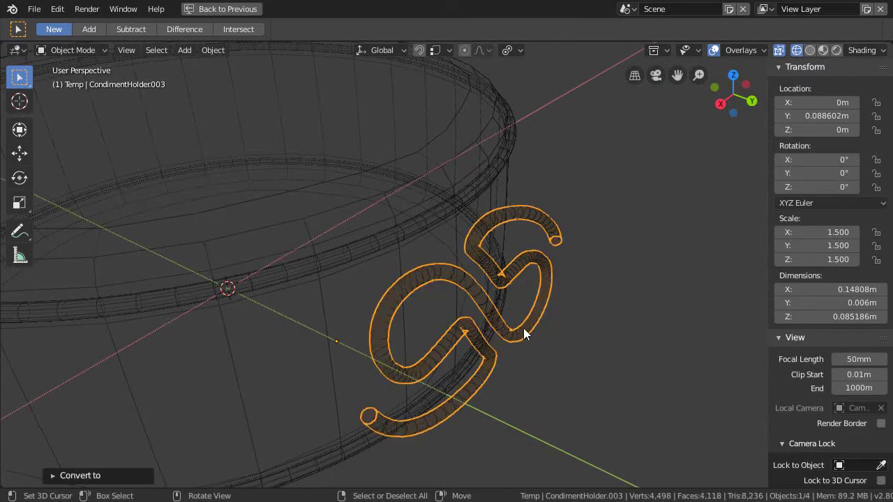
middle_click_drag(524, 299, 497, 305)
left_click(518, 309)
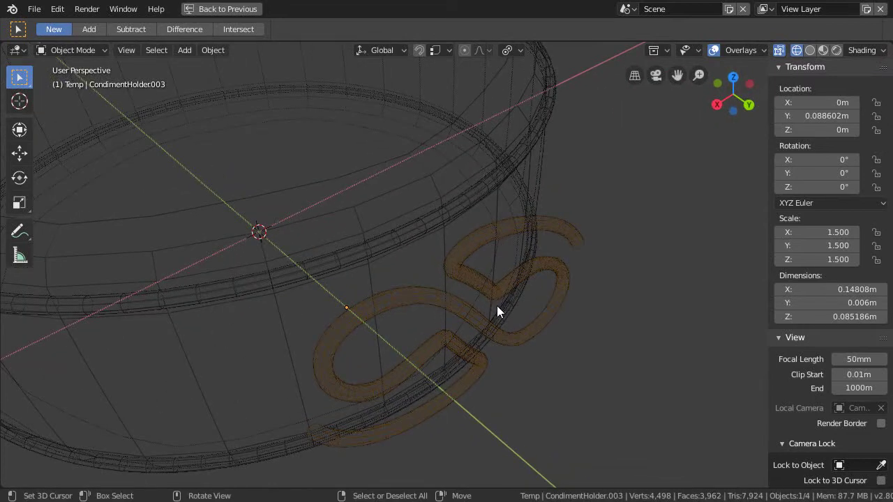
Step: Select the original scroll curve, CondimentHolder.002, instead of its overlapping duplicate
left_click(491, 291)
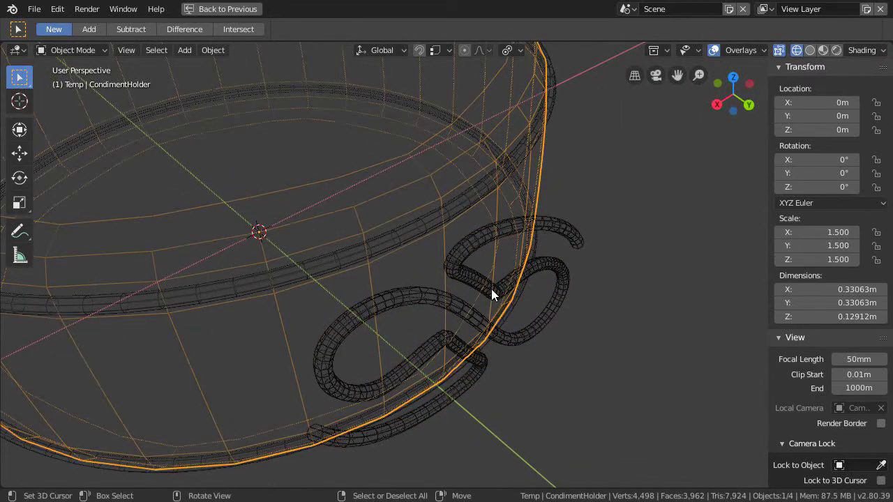
right_click(569, 278)
right_click(566, 277)
right_click(566, 277)
right_click(566, 277)
right_click(565, 278)
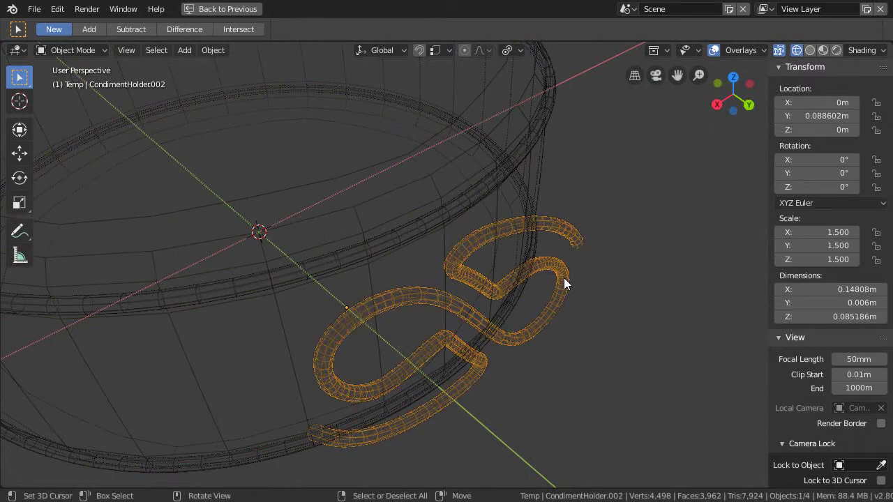
middle_click_drag(670, 494, 631, 494)
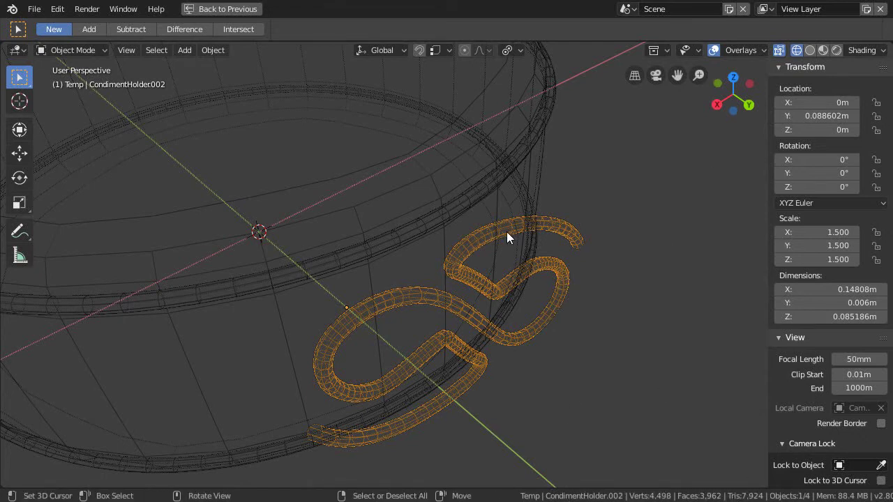
Step: Restore the full editor layout and set the original scroll curve's bevel depth to 0 m and bevel resolution to 0
key("ctrl+space")
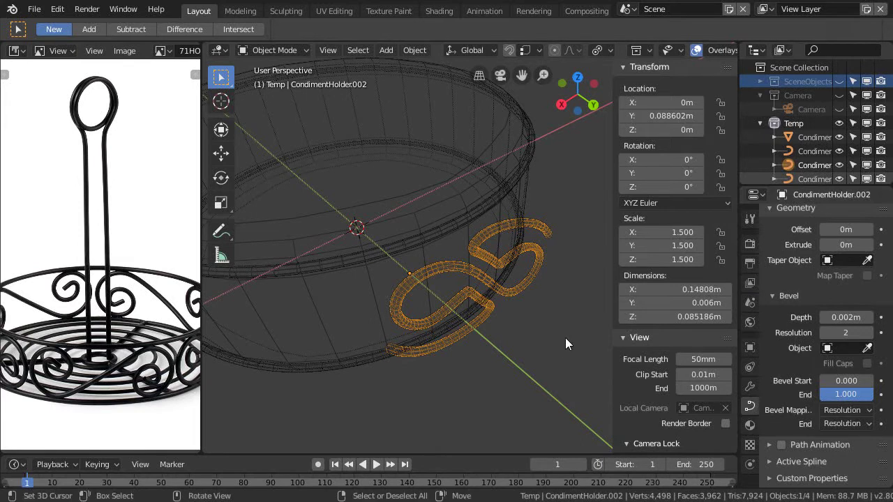
left_click(353, 283)
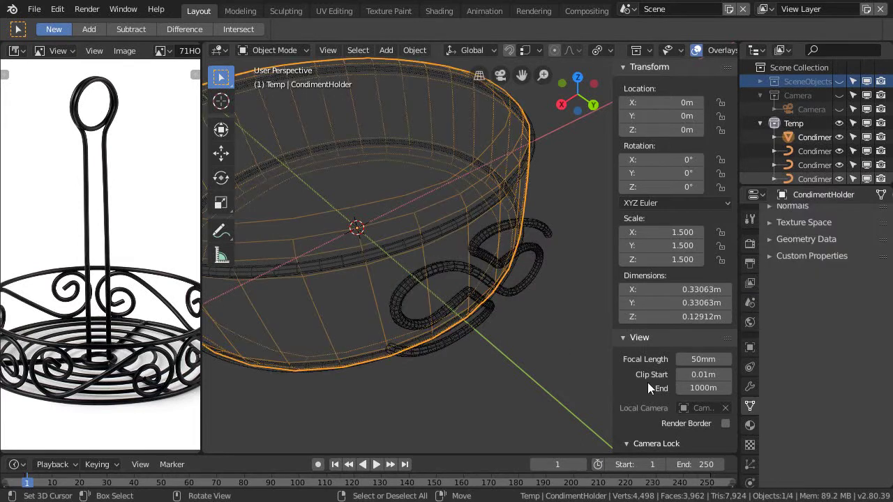
left_click(414, 291)
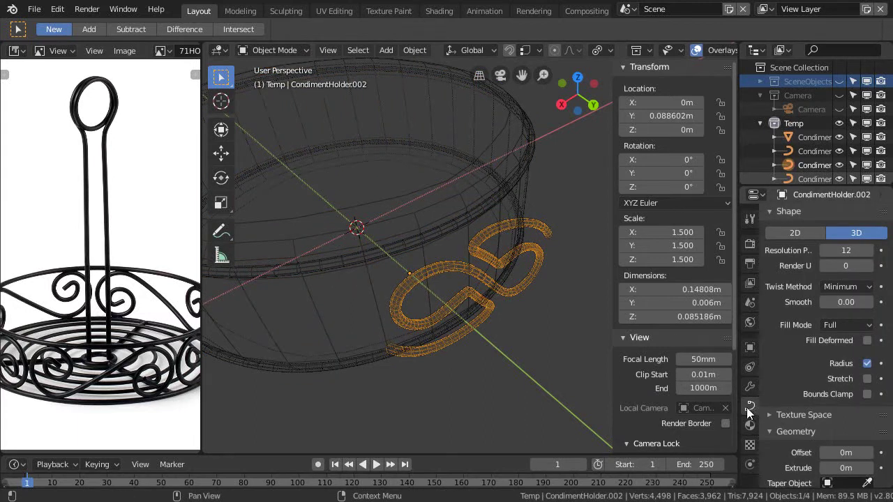
right_click(515, 293)
right_click(515, 292)
middle_click_drag(517, 300, 508, 310)
scroll(843, 282, "up", 1)
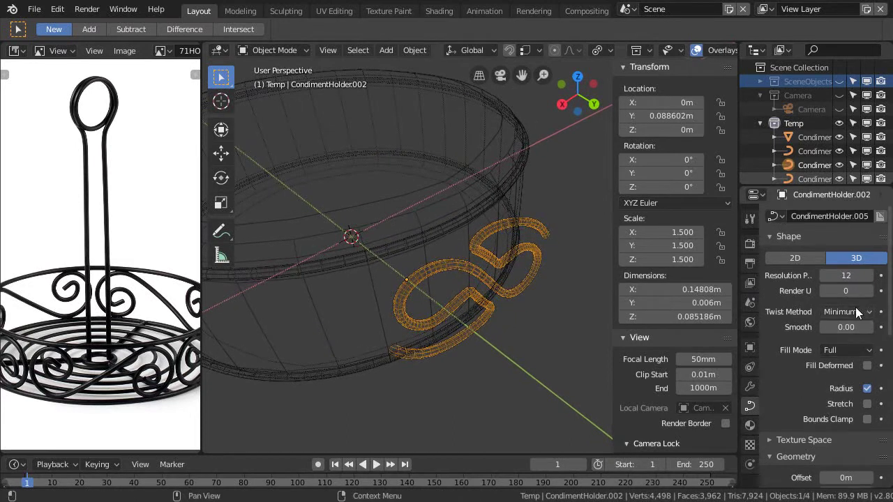
scroll(845, 467, "down", 7)
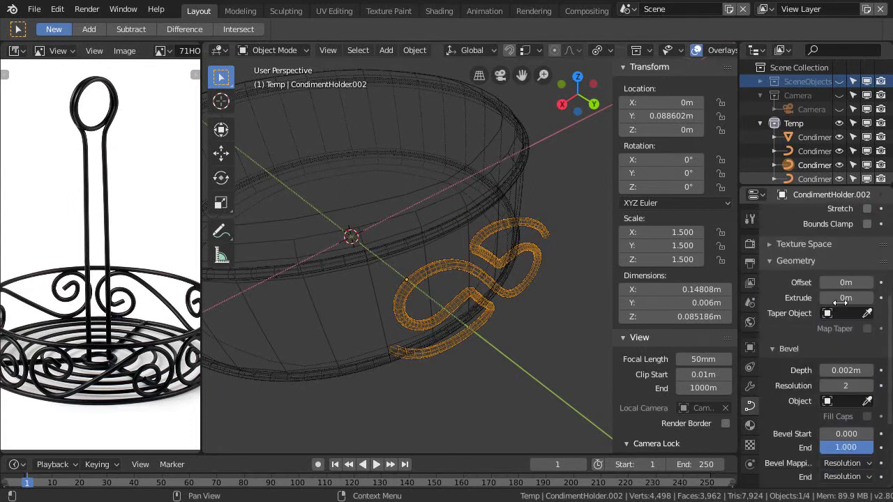
left_click_drag(840, 371, 830, 386)
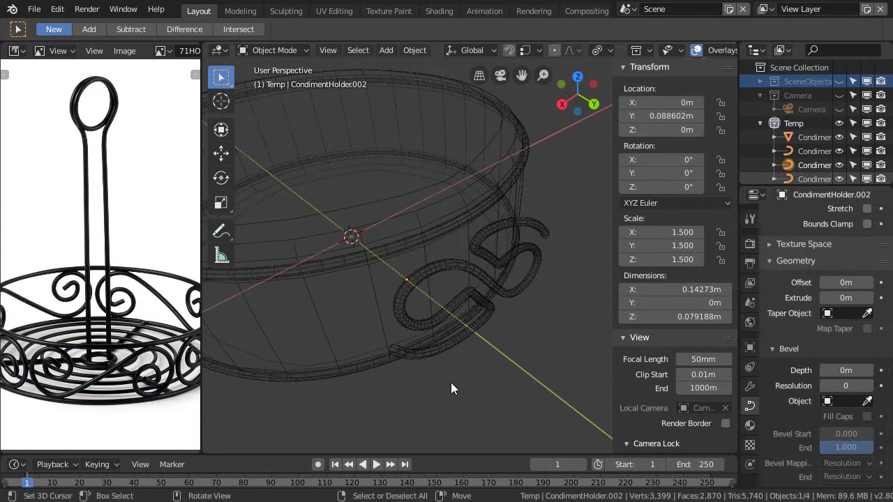
Step: Convert the unbevelled scroll curve to a mesh with the Quick Favorites command and select all its vertices in Edit Mode
middle_click_drag(486, 309, 463, 326)
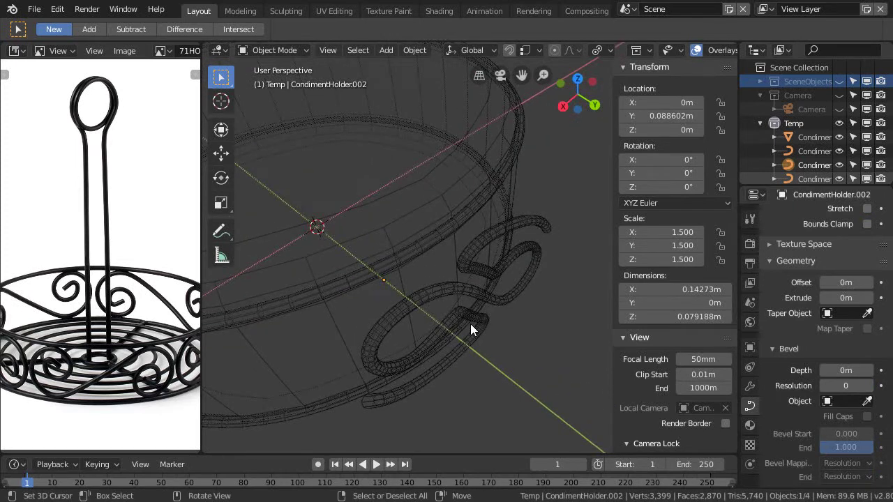
key("q")
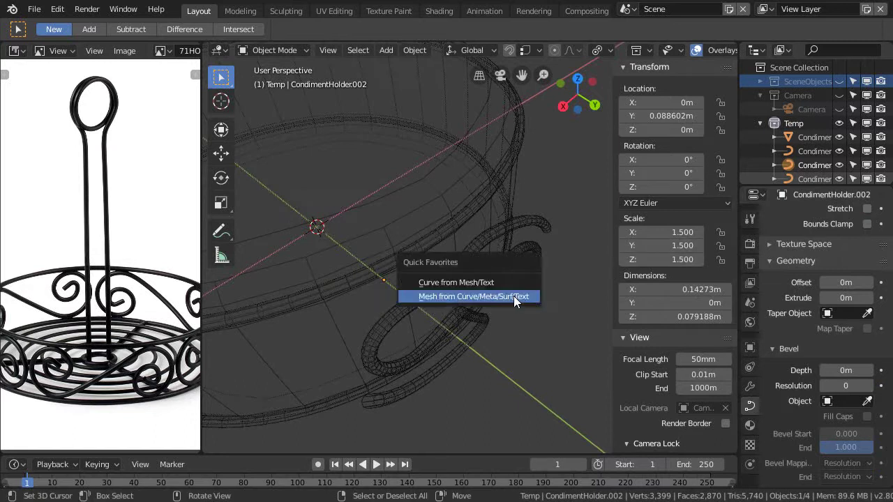
left_click(462, 297)
middle_click_drag(484, 322, 475, 295)
key("Tab")
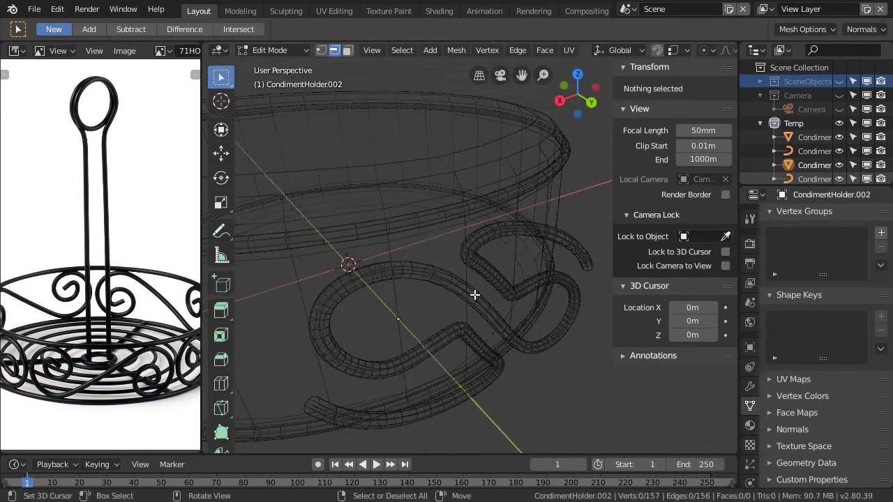
key("1")
key("a")
middle_click_drag(482, 296, 468, 341)
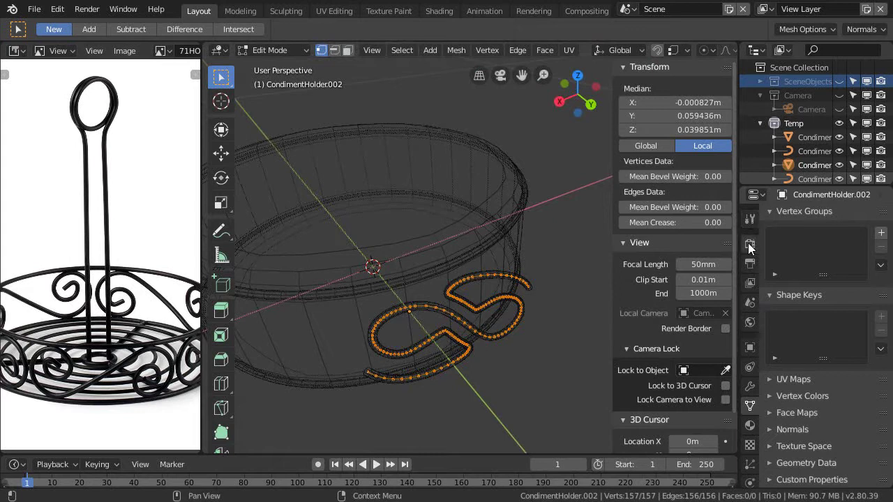
Step: Add a Shrinkwrap modifier to the scroll mesh with the CondimentHolder body as its target
left_click(750, 405)
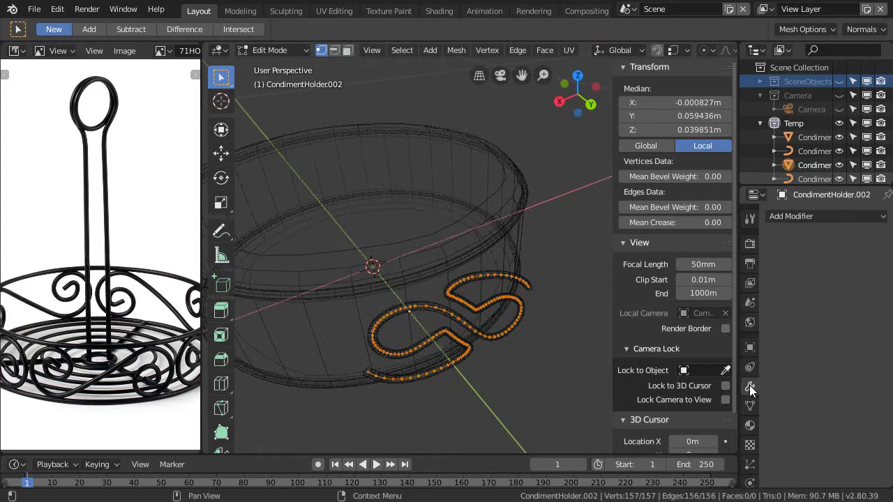
left_click(825, 217)
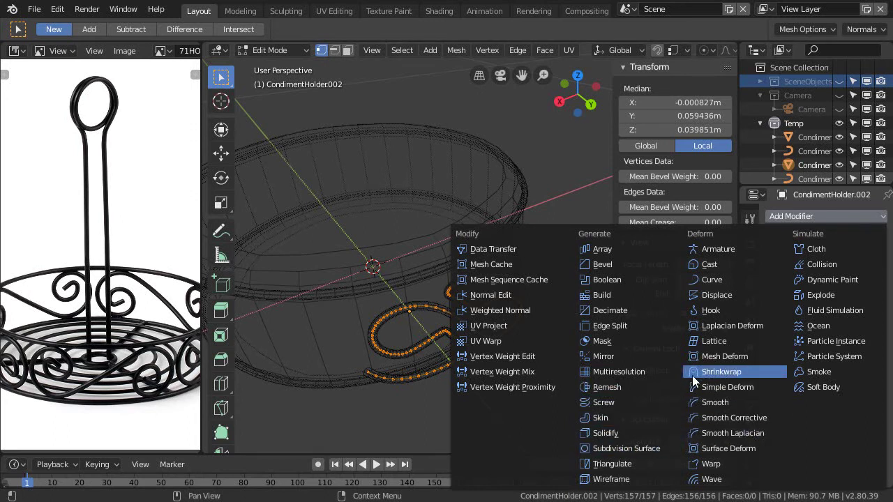
left_click(732, 374)
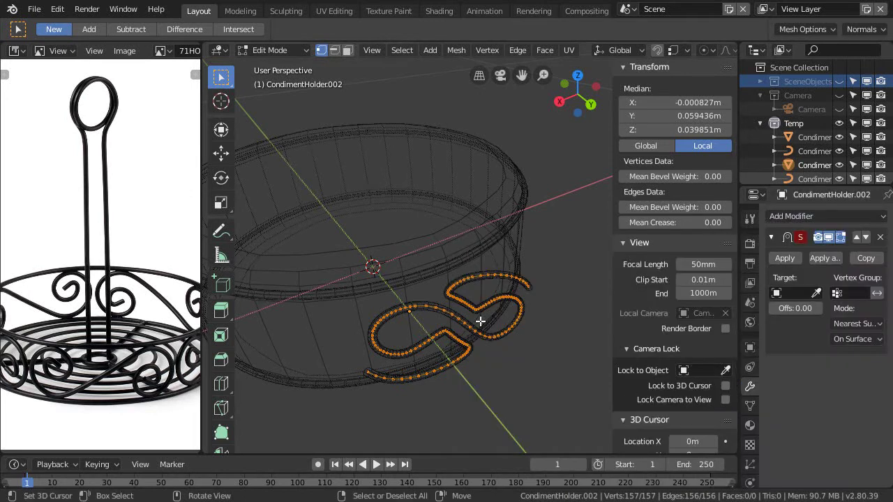
left_click(817, 293)
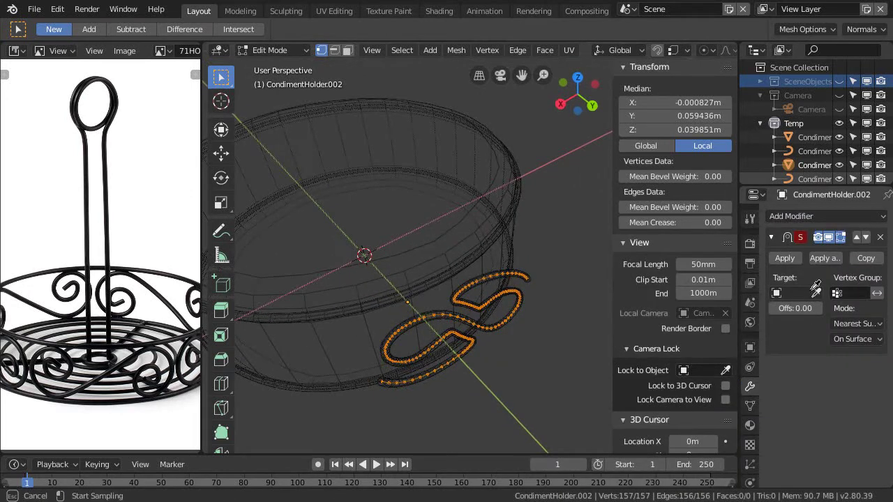
left_click(417, 135)
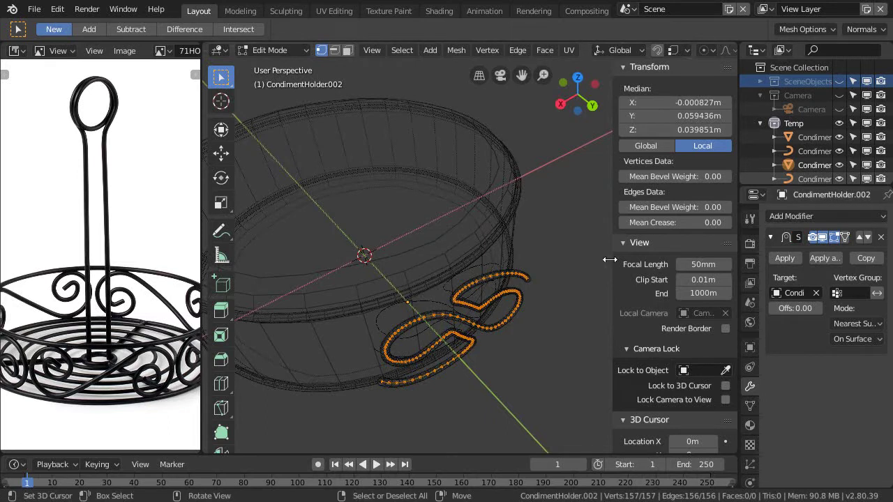
Step: Set the Shrinkwrap mode to Project along the Y axis in both the negative and positive directions
middle_click_drag(582, 331, 462, 293)
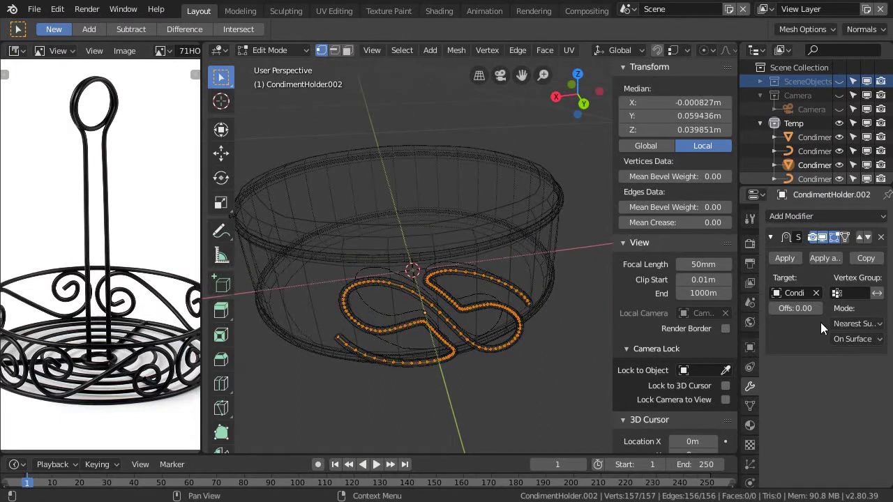
middle_click_drag(474, 323, 506, 282)
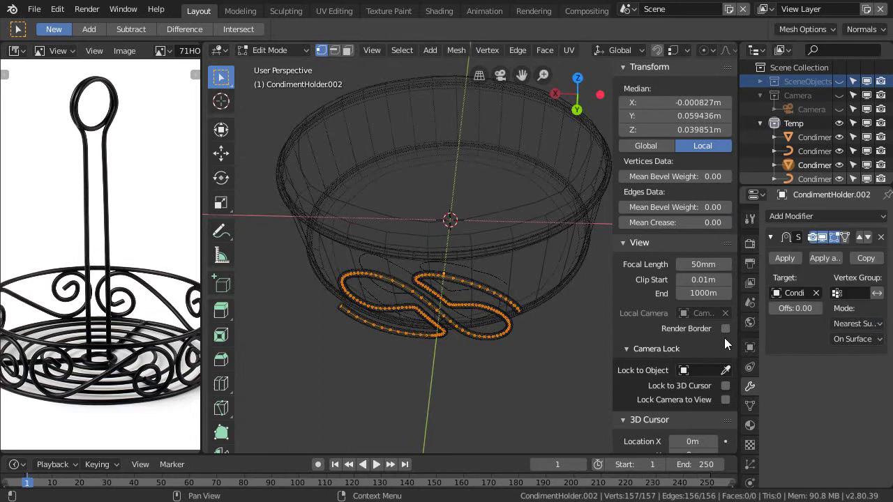
left_click_drag(738, 328, 701, 328)
left_click(818, 323)
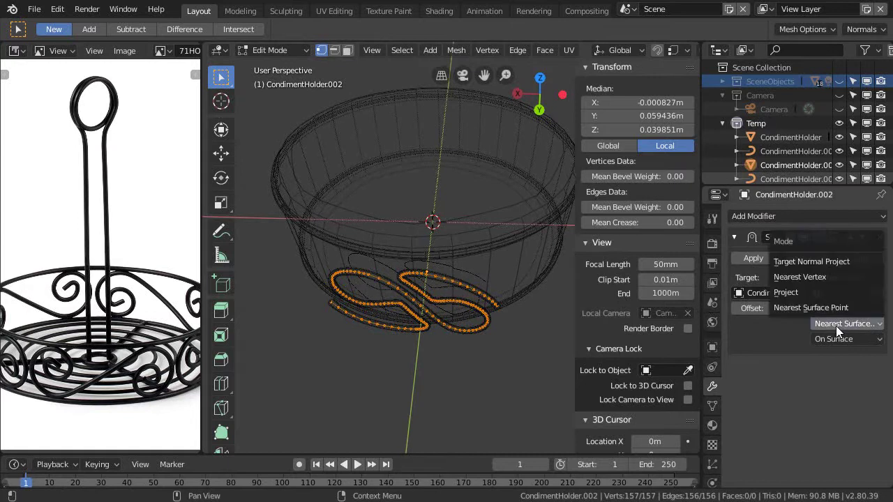
left_click(804, 294)
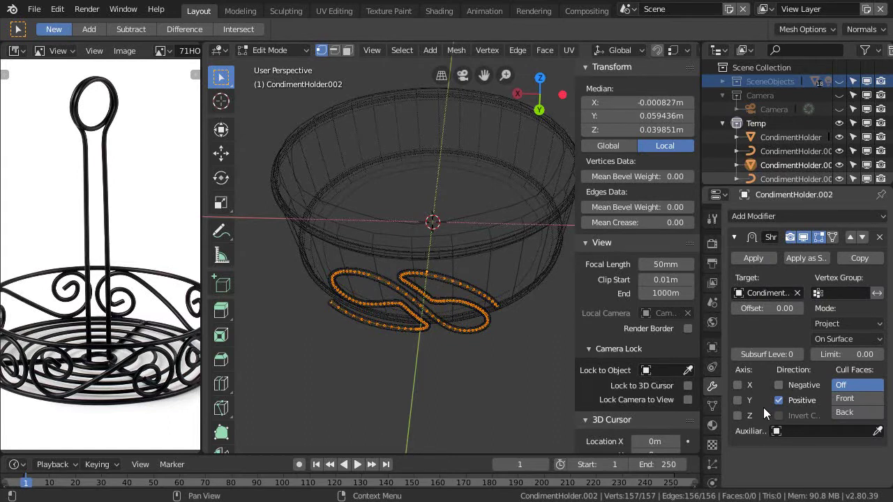
key("KP_7")
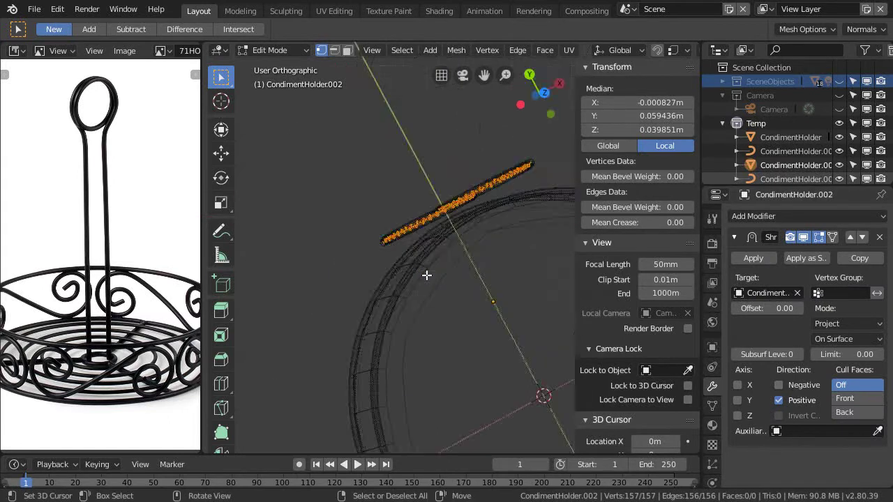
scroll(381, 266, "down", 3)
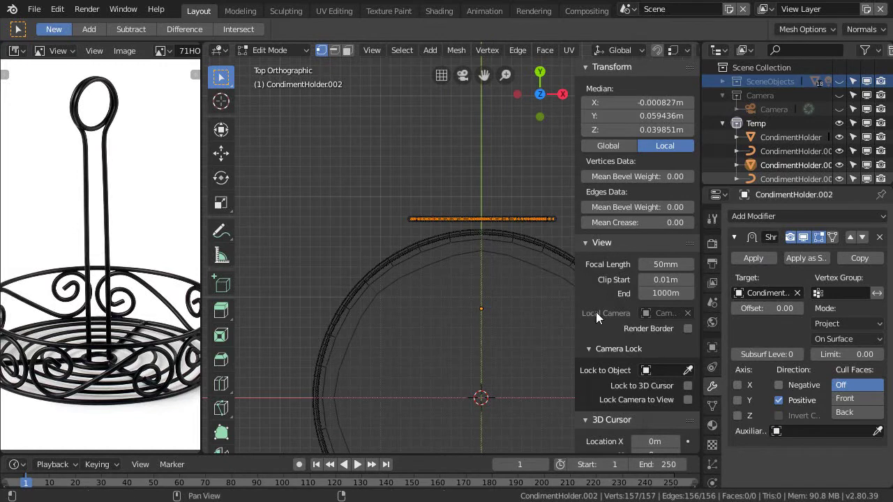
left_click(744, 402)
left_click(779, 385)
middle_click_drag(534, 309, 335, 211)
middle_click_drag(409, 300, 433, 307)
scroll(410, 309, "up", 2)
Step: Return to Object Mode and apply smooth shading to the CondimentHolder body
key("Tab")
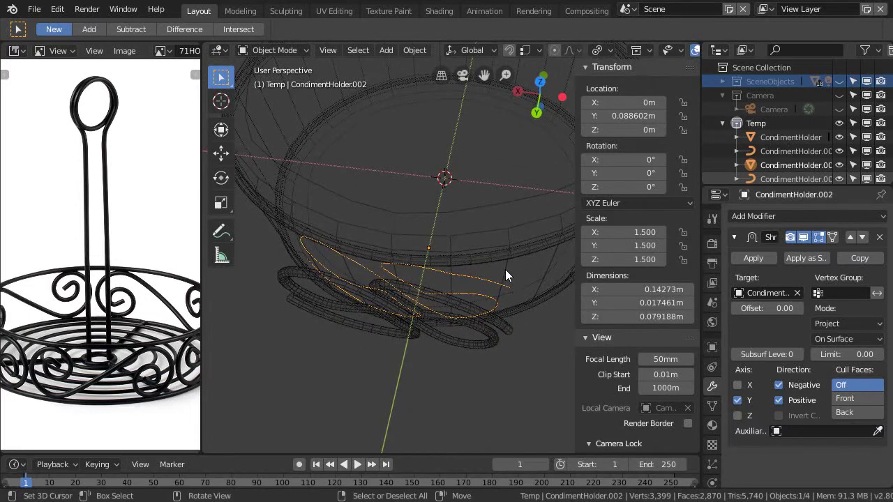
left_click(505, 269)
middle_click_drag(512, 270, 434, 315)
right_click(434, 314)
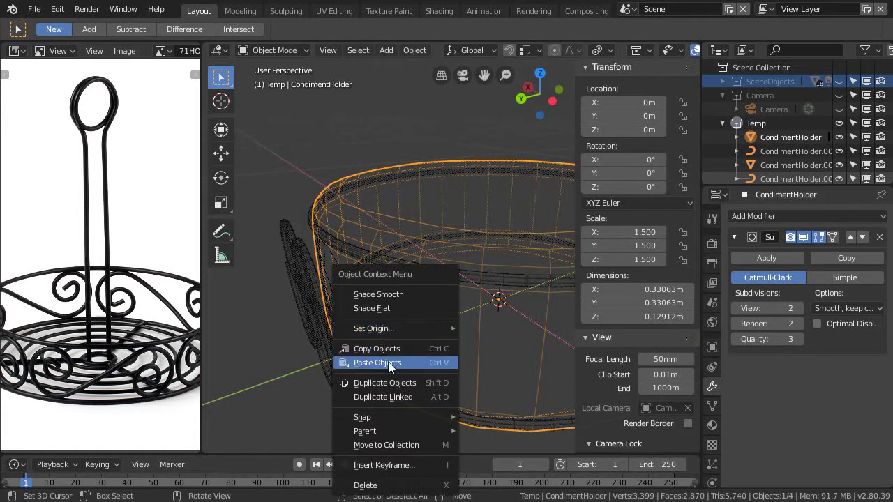
mouse_move(380, 323)
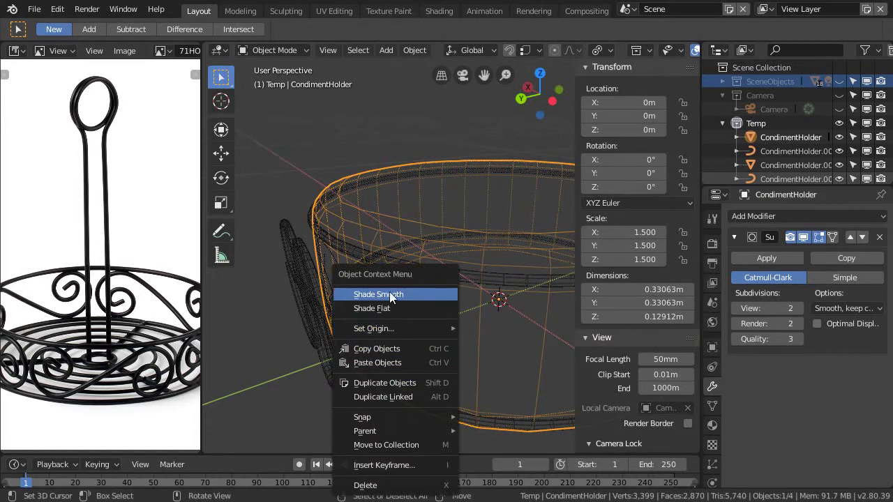
left_click(394, 296)
Step: Set the holder body's subdivision levels to 4 for both view and render
middle_click_drag(418, 286, 488, 336)
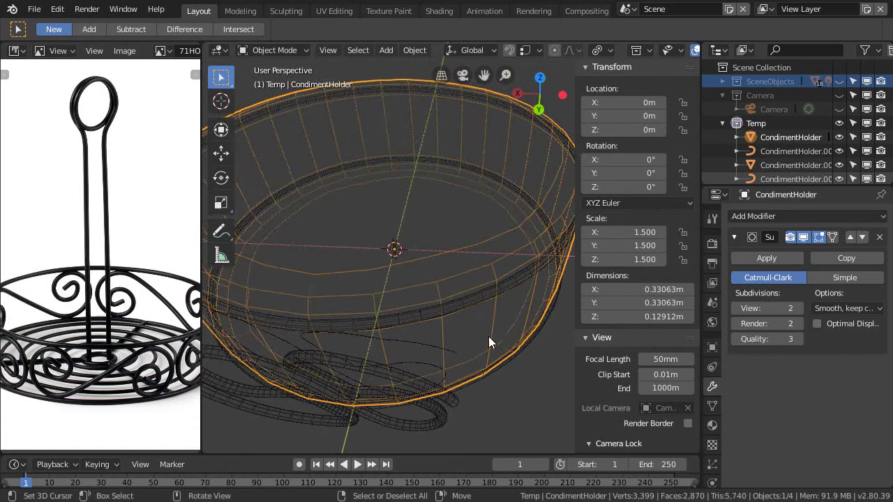
left_click(800, 309)
left_click(800, 323)
left_click(800, 308)
left_click(799, 324)
Step: Hide the bevelled duplicate scroll curve, CondimentHolder.003, and save the file
middle_click_drag(488, 343, 401, 345)
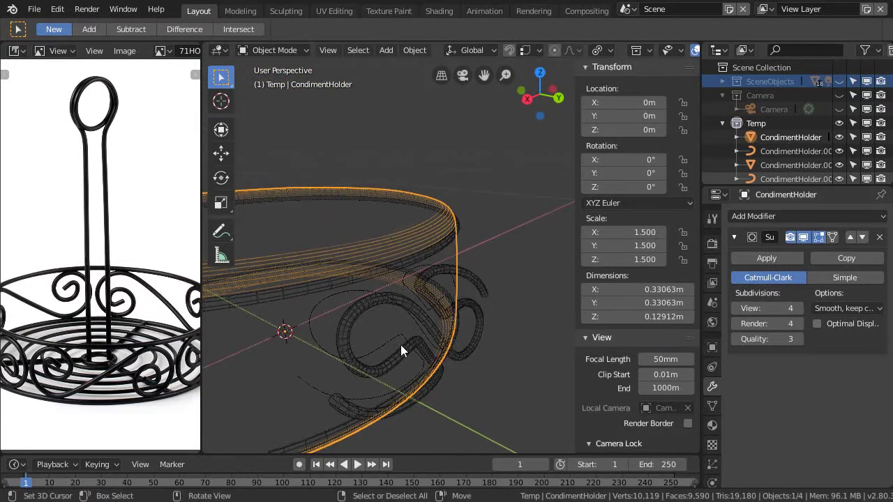
left_click(486, 294)
key("Delete")
middle_click_drag(469, 296, 410, 303)
key("ctrl+s")
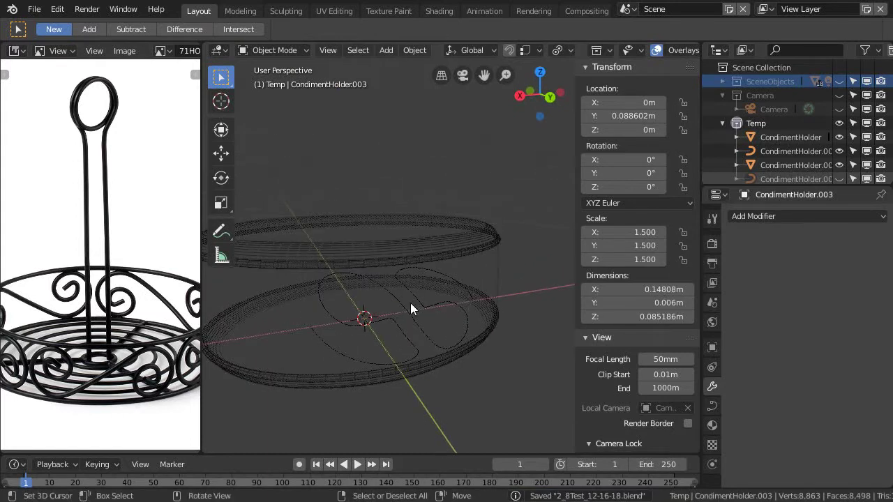
Step: Select the scroll mesh, try the Nearest Surface Point mode for its Shrinkwrap modifier, and settle on Target Normal Project
left_click(487, 328)
left_click(429, 332)
middle_click_drag(428, 332, 471, 332)
key("ctrl+space")
key("ctrl+space")
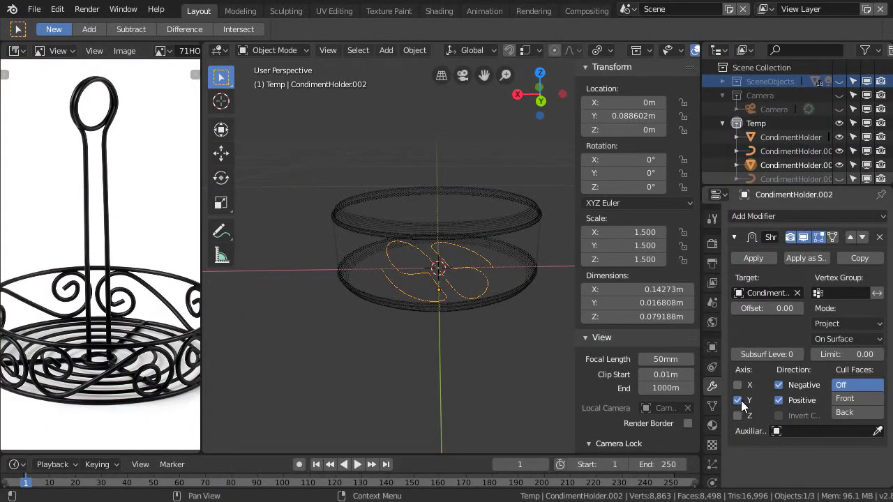
left_click(844, 324)
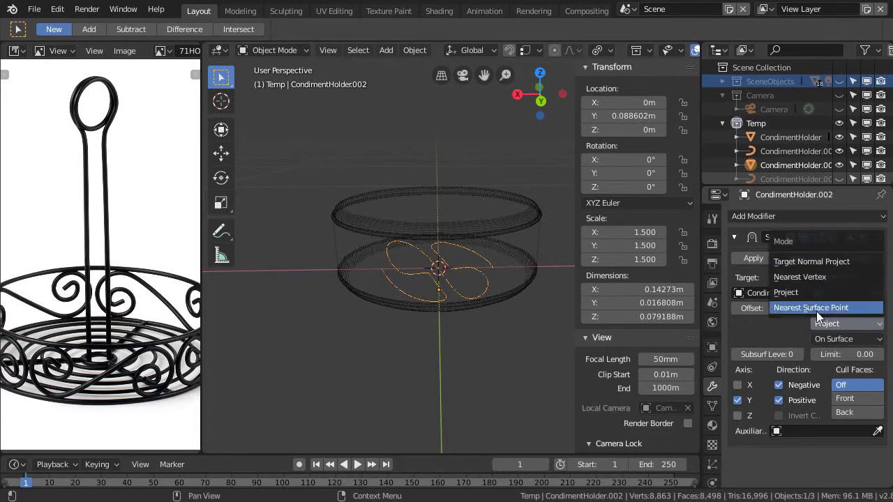
left_click(803, 307)
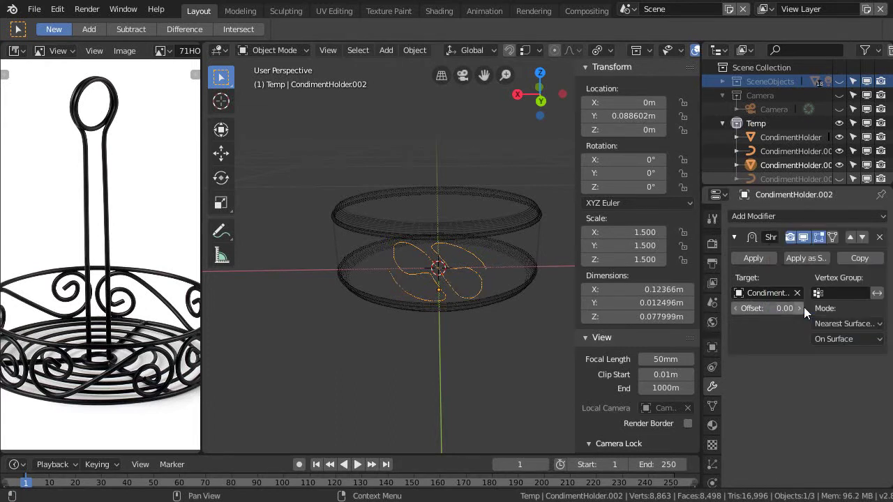
left_click(851, 323)
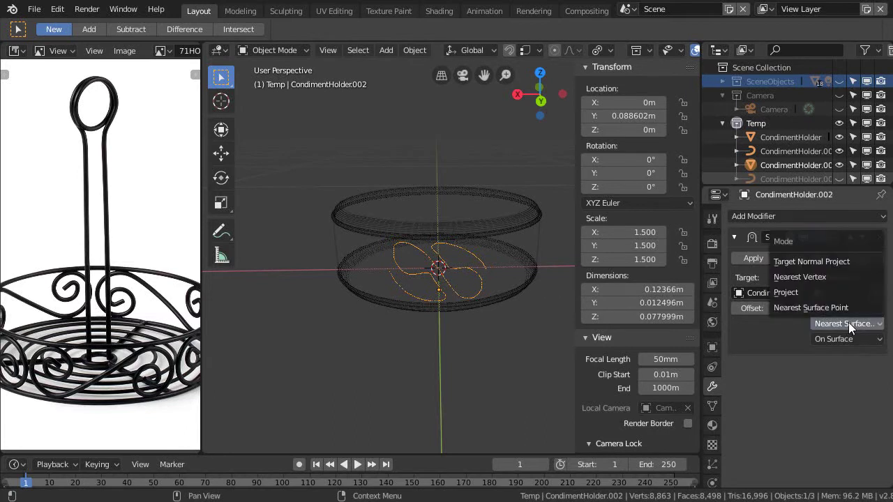
left_click(827, 261)
Step: Add an Array modifier to the scroll mesh below its Shrinkwrap modifier and check the copies against the rings from above
middle_click_drag(487, 286, 521, 305)
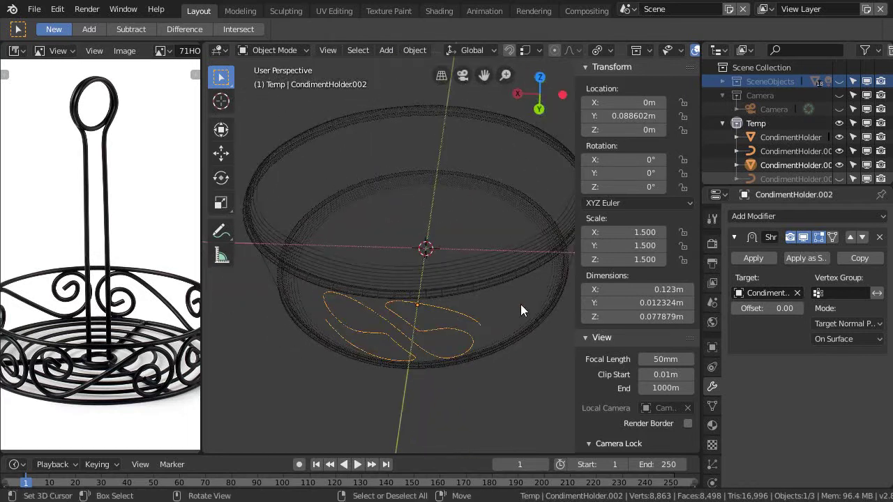
middle_click_drag(365, 196, 511, 271)
left_click(842, 215)
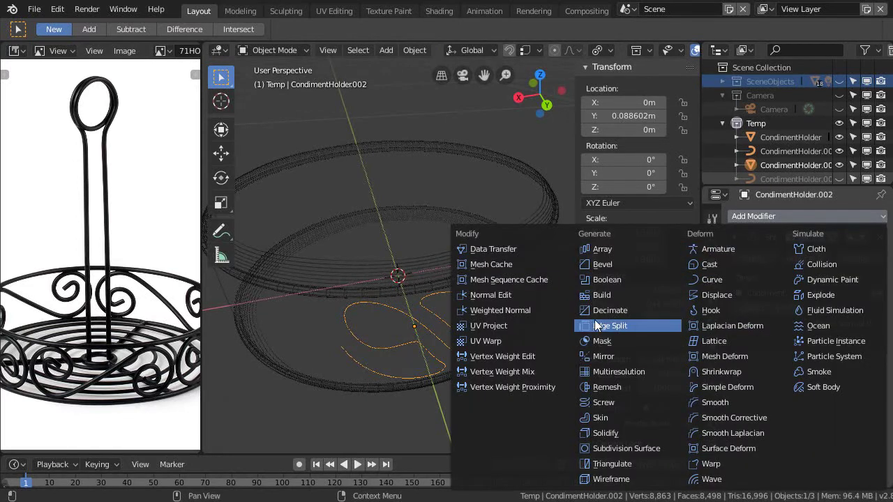
left_click(604, 249)
middle_click_drag(485, 303, 360, 426)
key("KP_7")
middle_click_drag(423, 370, 444, 275, "ctrl")
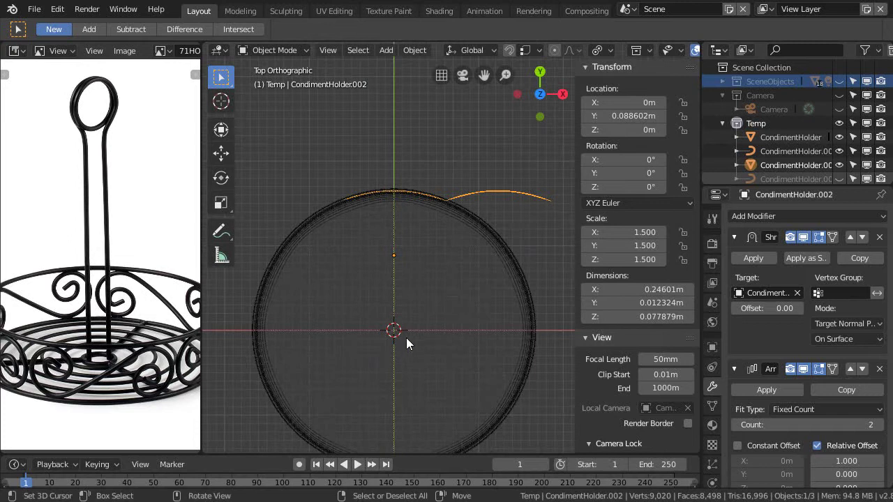
middle_click_drag(408, 336, 419, 296, "shift")
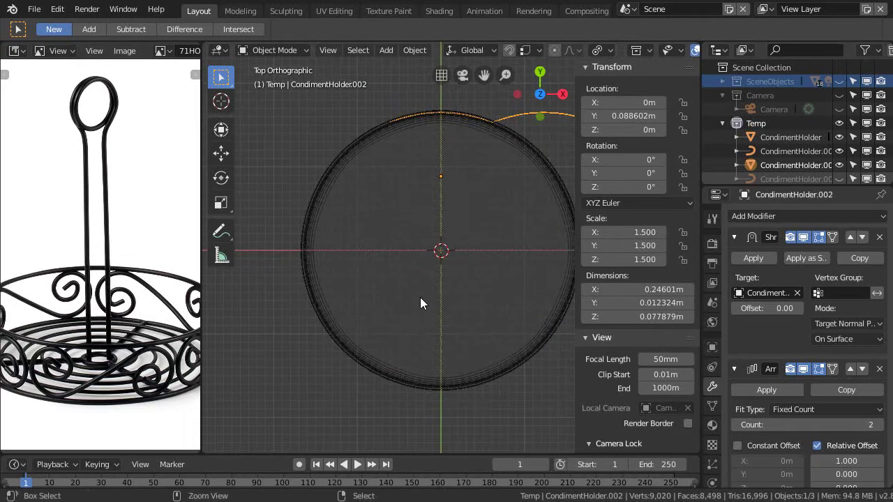
Step: Add a sphere empty at the world origin, in the centre of the condiment holder's rings
key("ctrl+space")
key("shift+a")
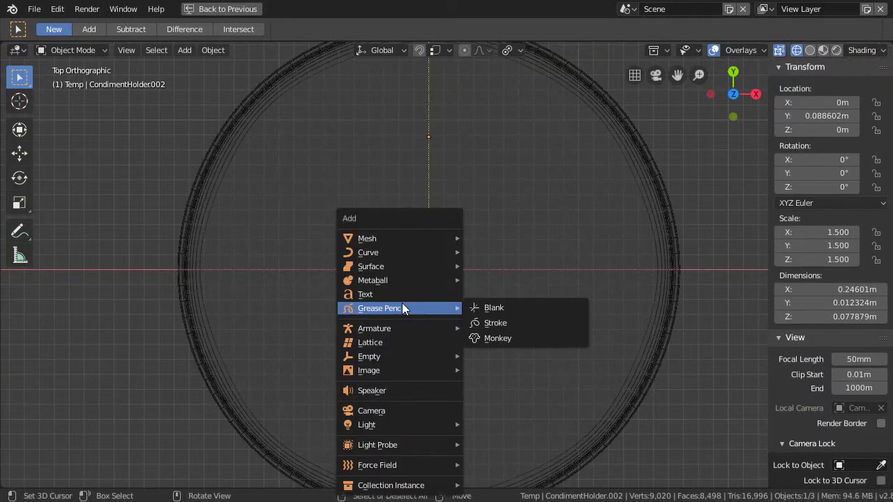
mouse_move(382, 360)
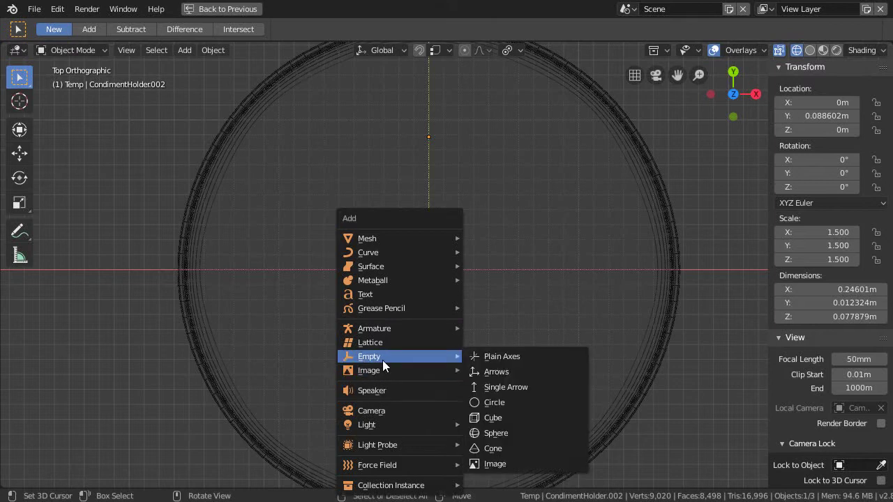
left_click(501, 433)
scroll(486, 275, "down", 2)
scroll(486, 274, "down", 4)
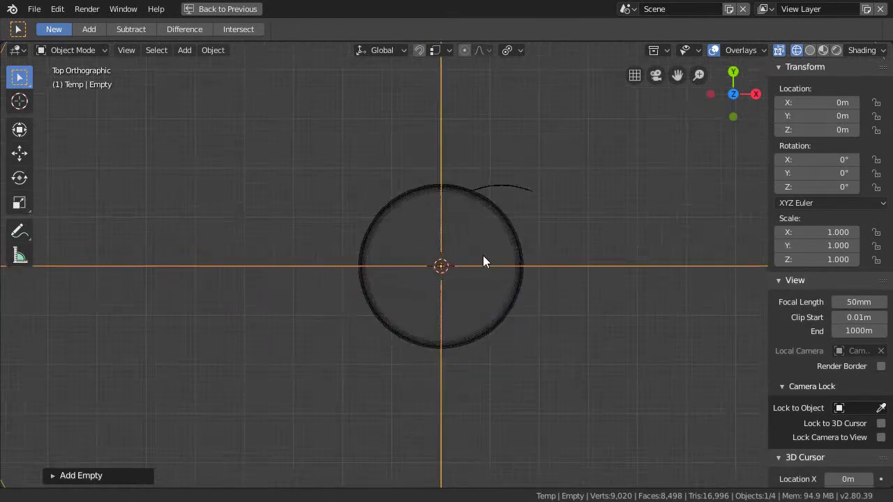
scroll(484, 315, "up", 5)
middle_click_drag(514, 200, 465, 249)
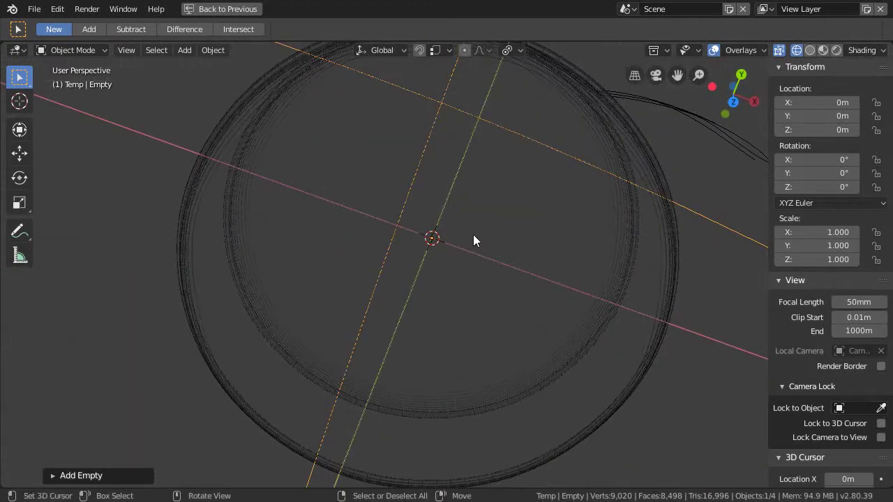
key("KP_7")
scroll(500, 340, "down", 5)
middle_click_drag(500, 340, 435, 250)
scroll(523, 342, "down", 4)
scroll(468, 361, "down", 2)
middle_click_drag(461, 363, 439, 374, "shift")
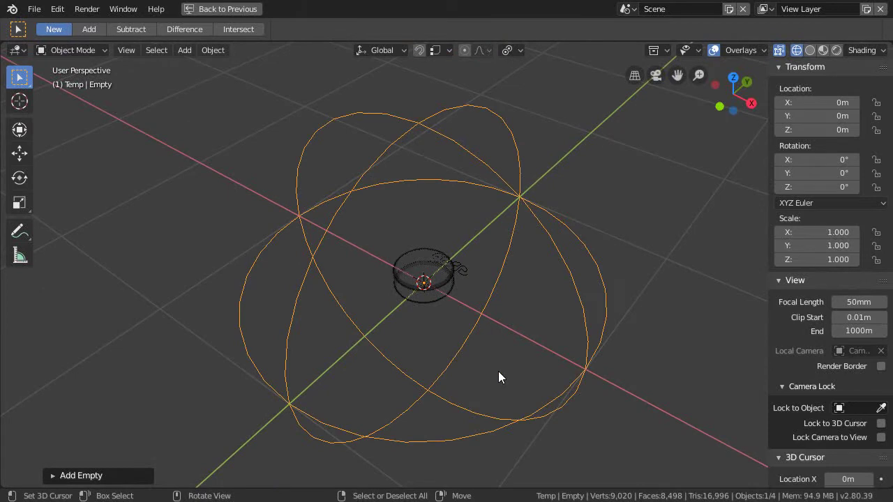
key("ctrl+space")
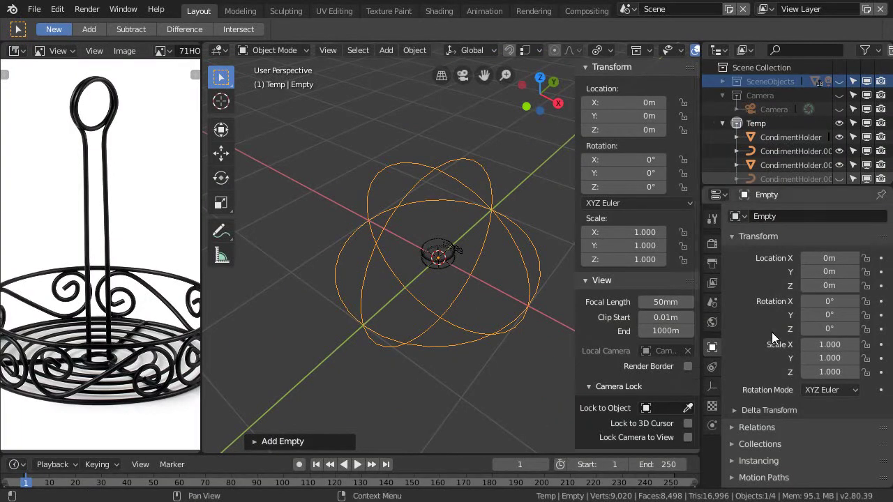
Step: Assign the sphere empty as the offset object in the scroll mesh's Array modifier
middle_click_drag(515, 282, 451, 313, "shift")
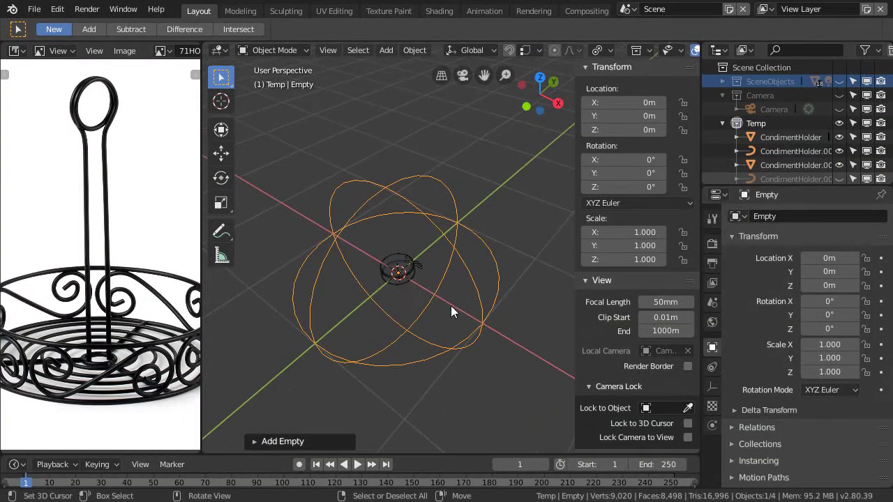
left_click(416, 266)
scroll(455, 317, "up", 4)
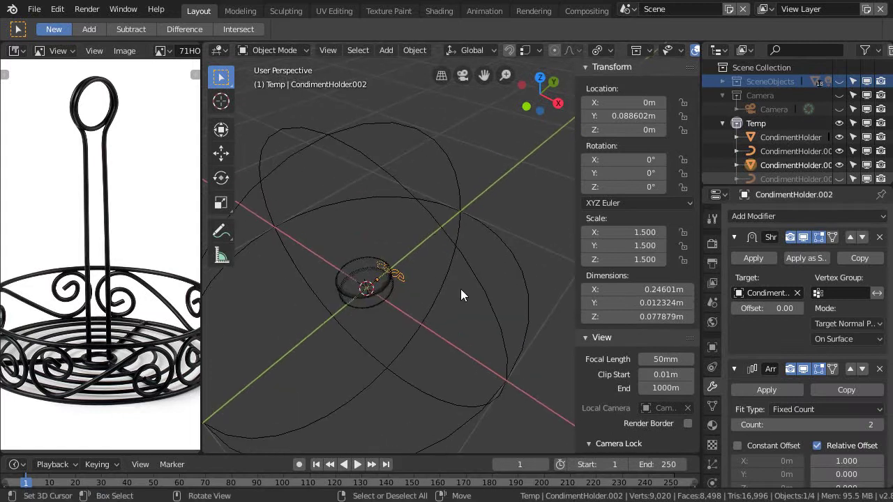
key("ctrl+space")
scroll(419, 314, "down", 5)
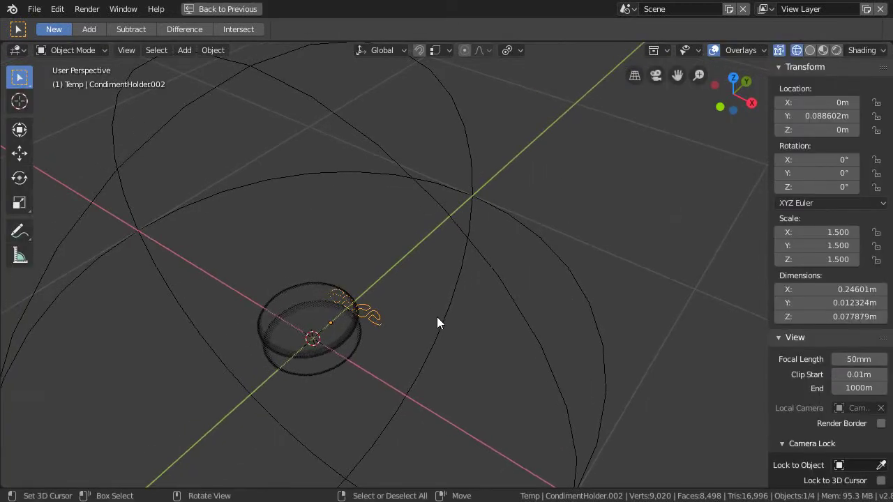
key("ctrl+space")
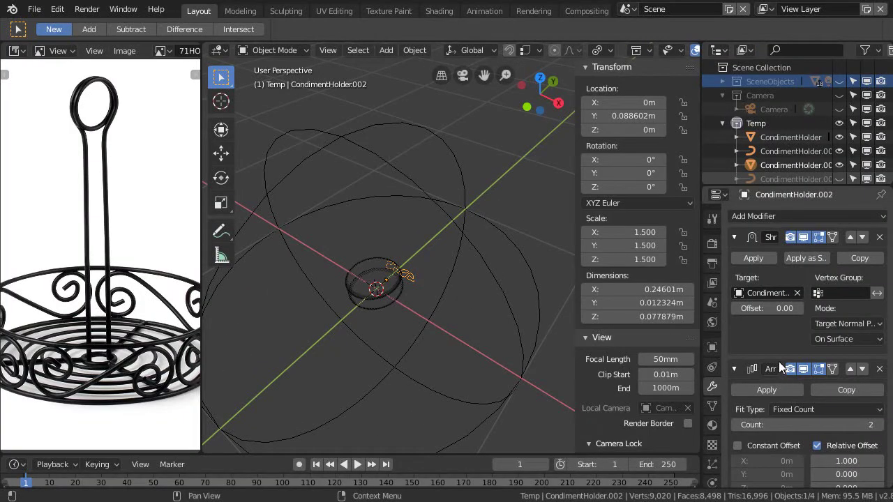
scroll(779, 362, "down", 5)
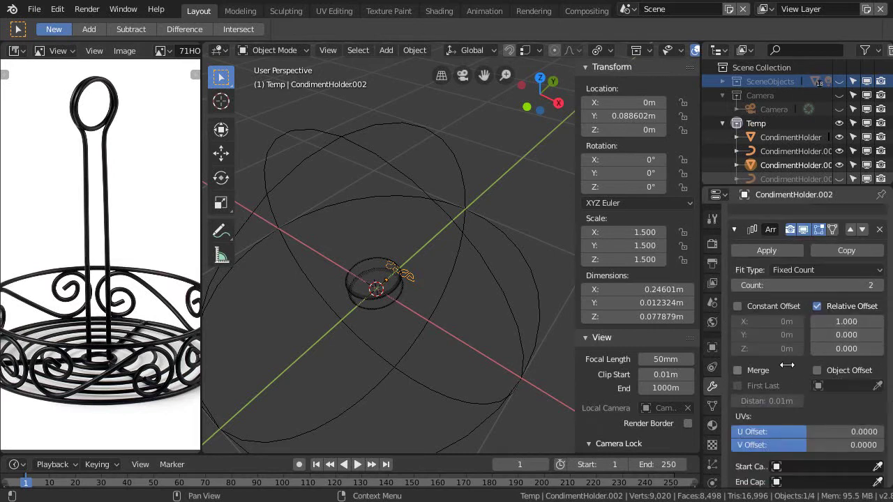
scroll(796, 372, "down", 1)
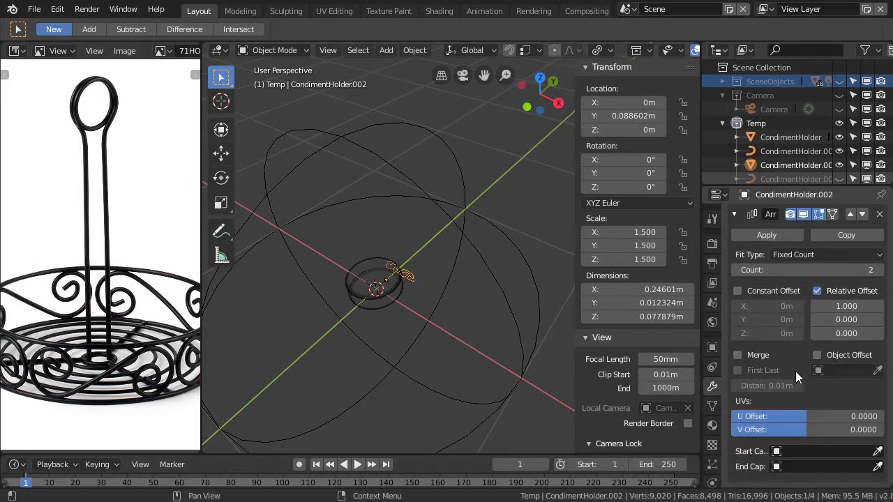
left_click(878, 371)
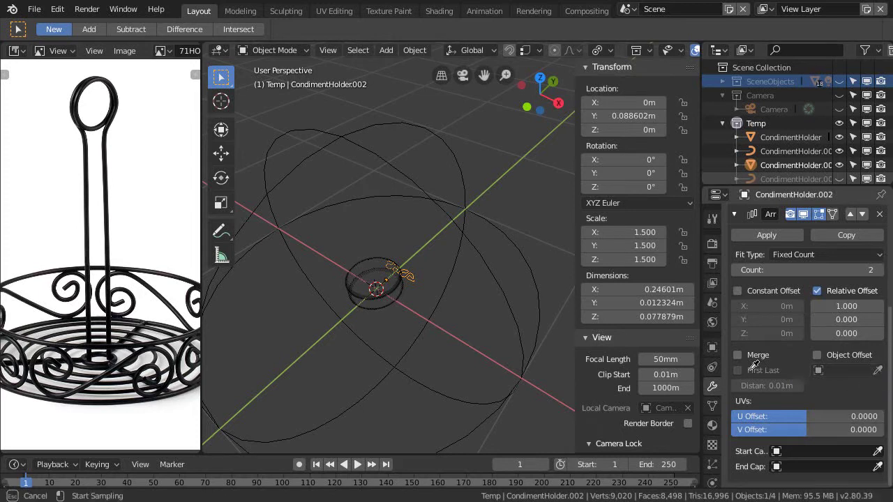
left_click(490, 256)
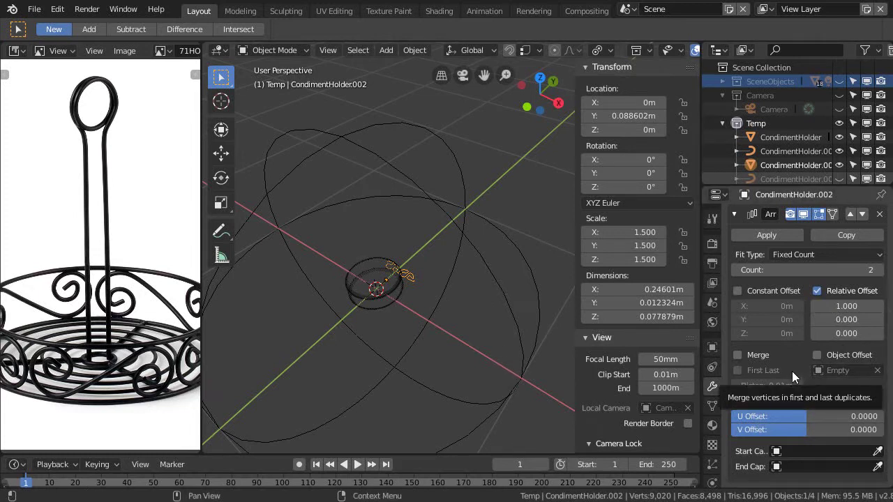
Step: Try rotating the sphere empty to test whether the scroll array follows it
middle_click_drag(422, 285, 473, 302)
left_click(470, 269)
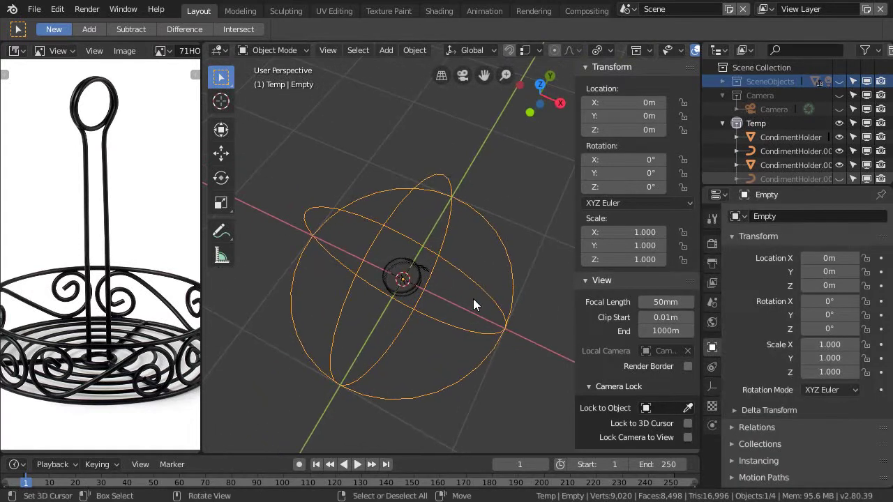
left_click(425, 275)
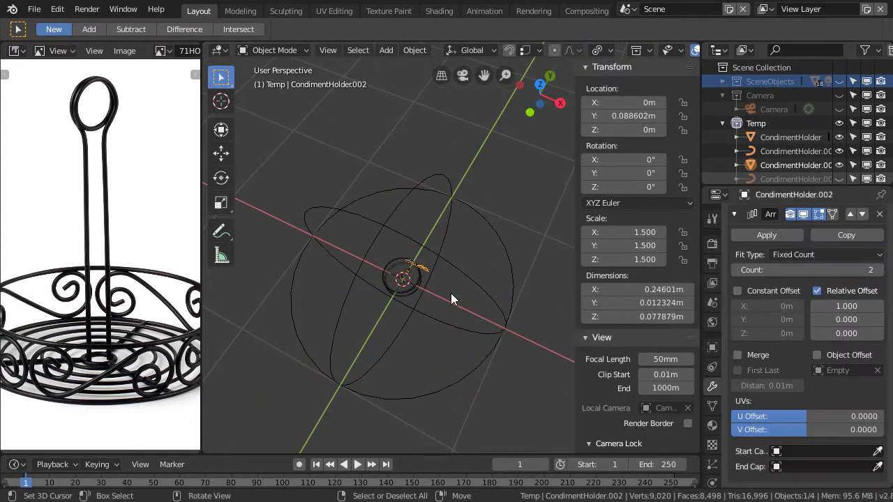
scroll(806, 370, "up", 2)
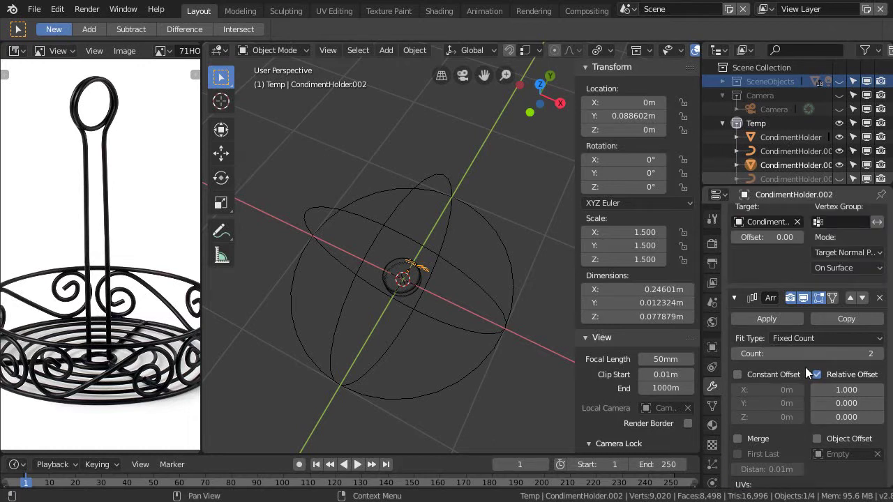
scroll(805, 367, "down", 2)
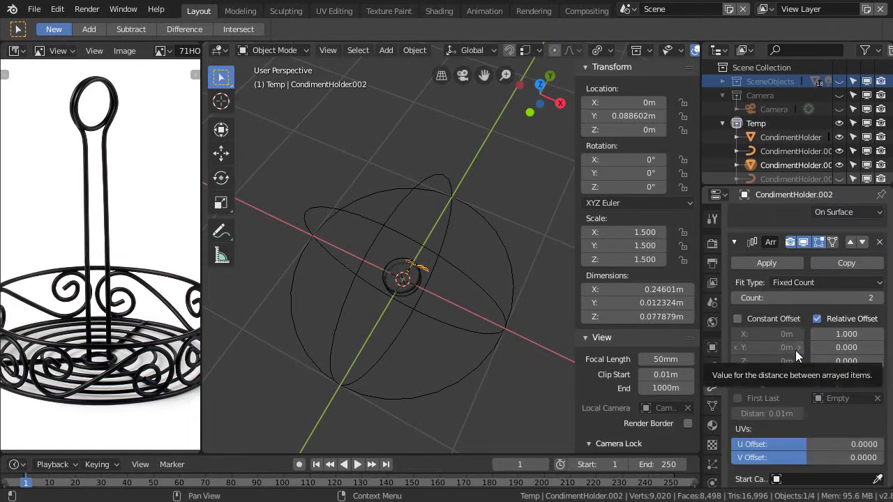
scroll(796, 352, "down", 1)
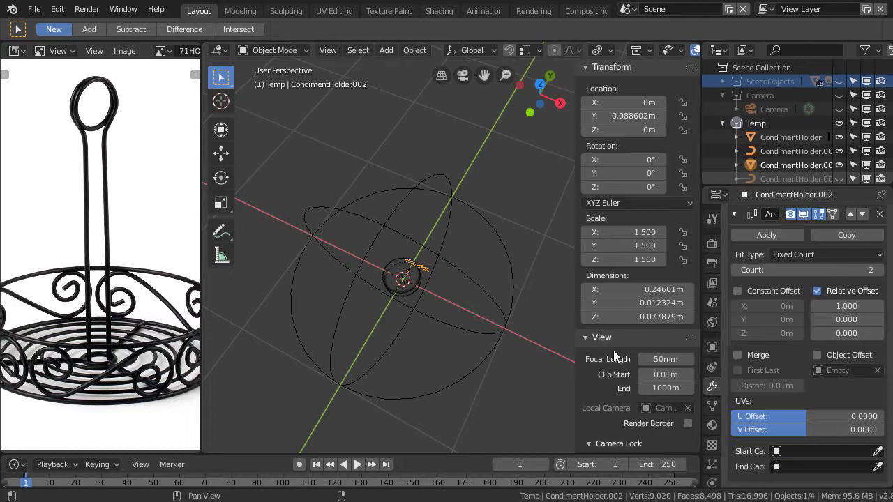
scroll(484, 302, "up", 1)
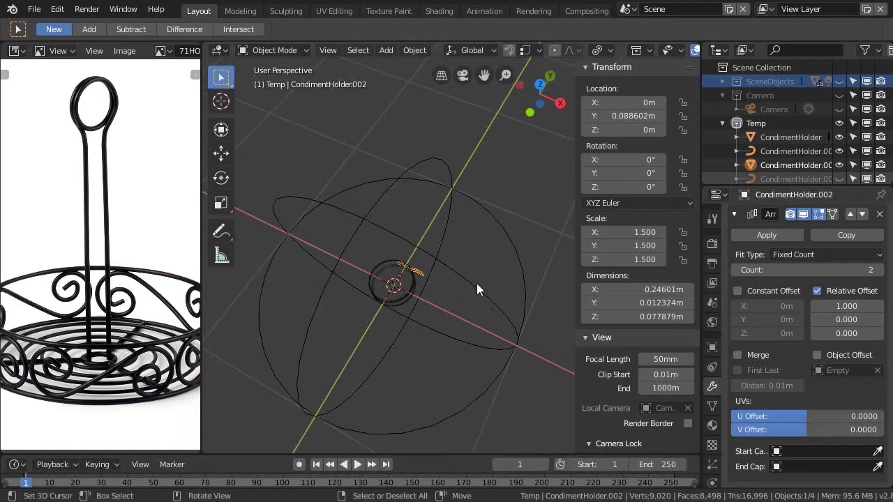
left_click(475, 286)
key("r")
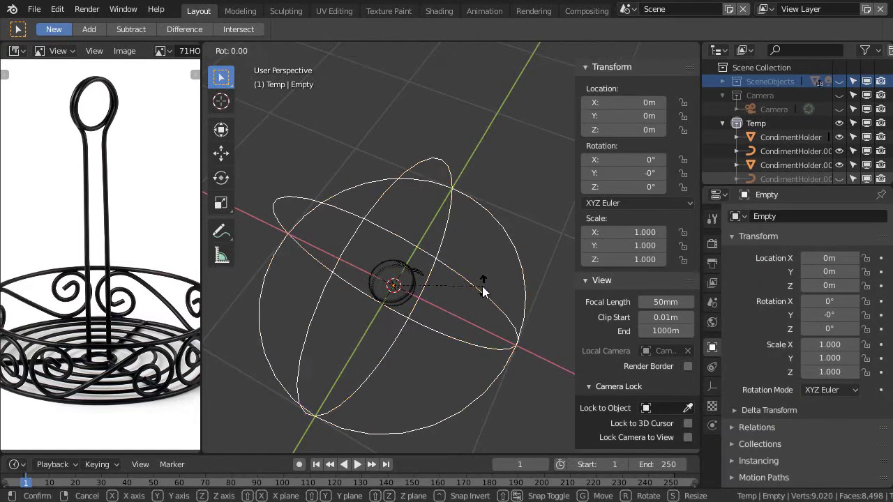
right_click(473, 291)
middle_click_drag(455, 318, 429, 300, "ctrl")
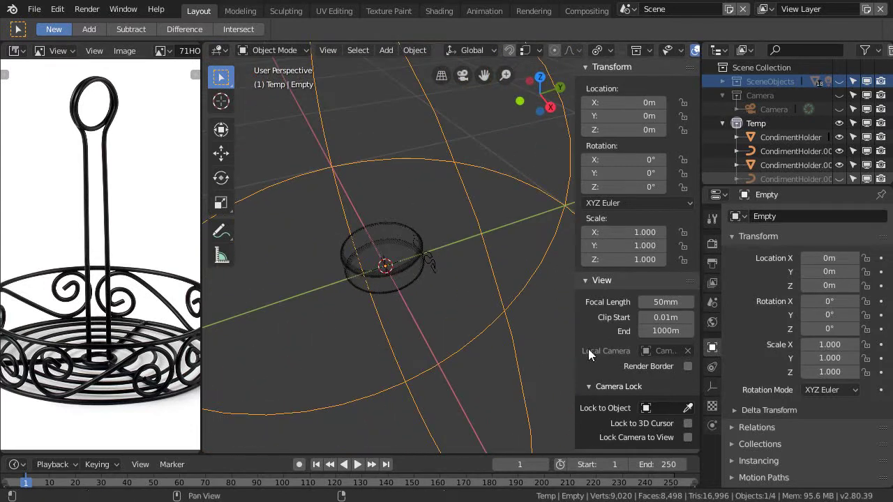
Step: Enable Merge and Object Offset in the scroll mesh's Array modifier, keeping the Fixed Count fit type
left_click(434, 258)
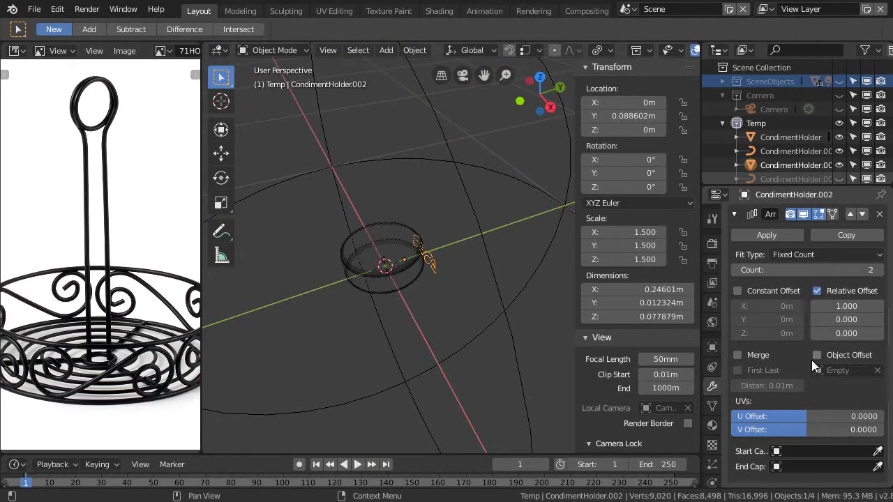
left_click(744, 355)
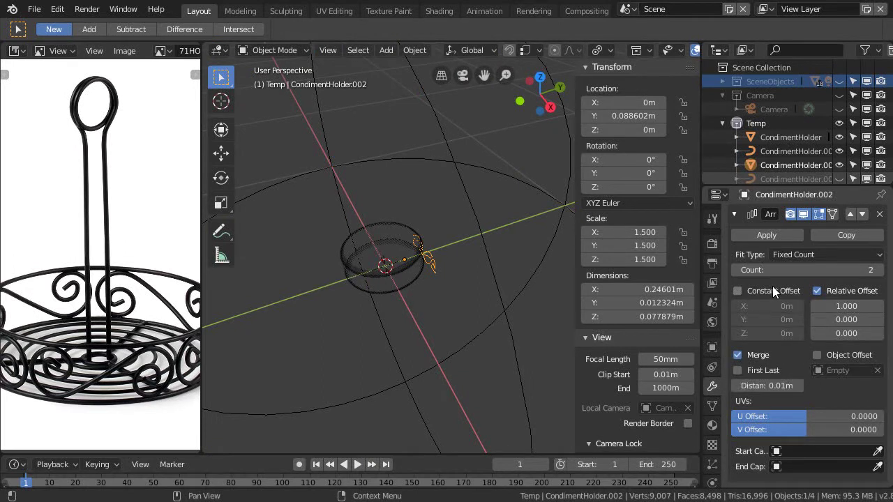
scroll(782, 288, "up", 2)
left_click(809, 286)
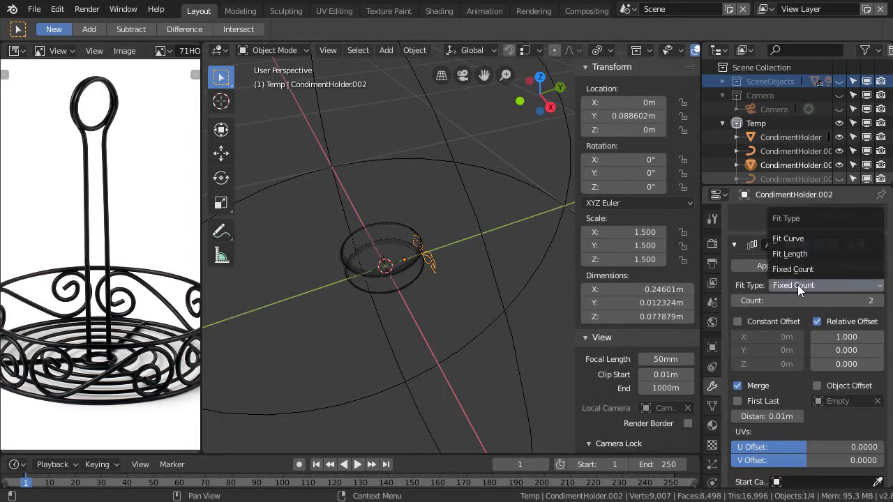
left_click(786, 275)
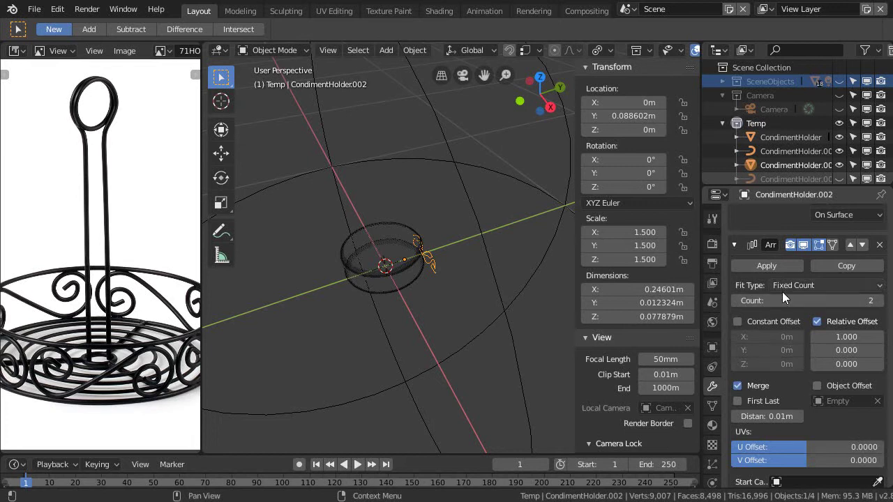
scroll(789, 347, "down", 2)
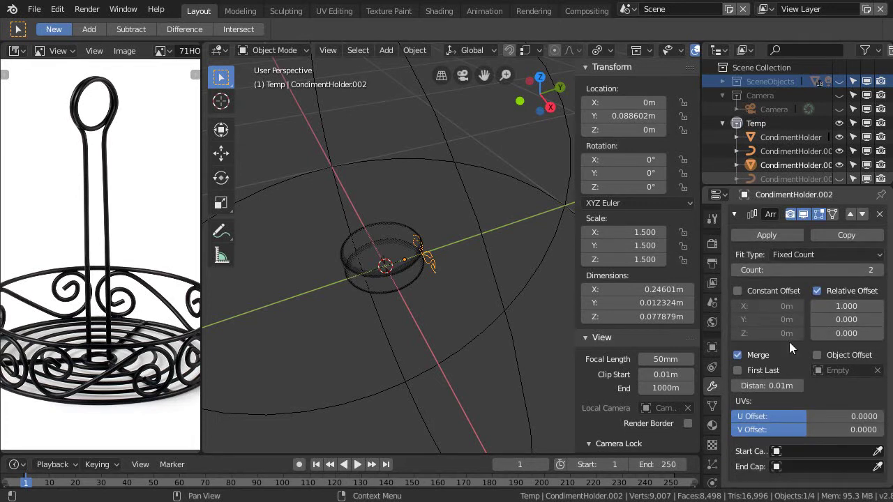
left_click(740, 291)
left_click(739, 290)
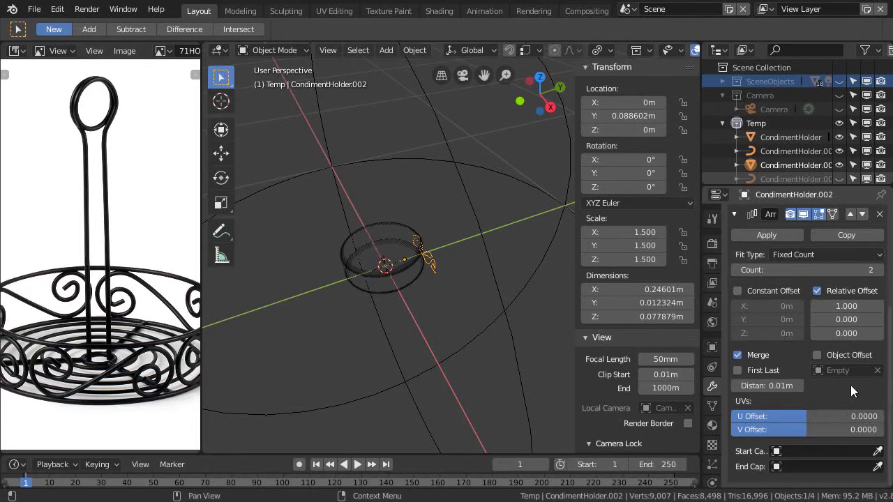
left_click(818, 355)
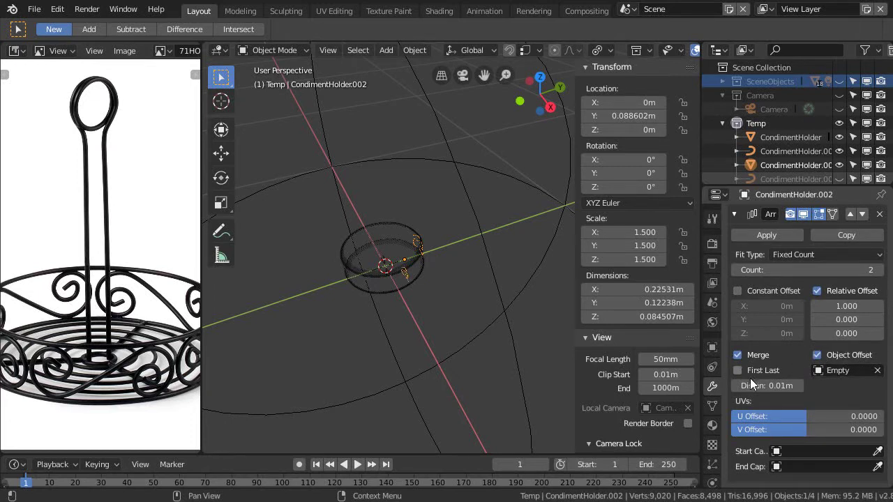
Step: Try a free rotation of the sphere empty to see how the arrayed scroll copy reacts
middle_click_drag(441, 274, 453, 290)
scroll(855, 373, "up", 1)
middle_click_drag(423, 263, 478, 262)
left_click(480, 268)
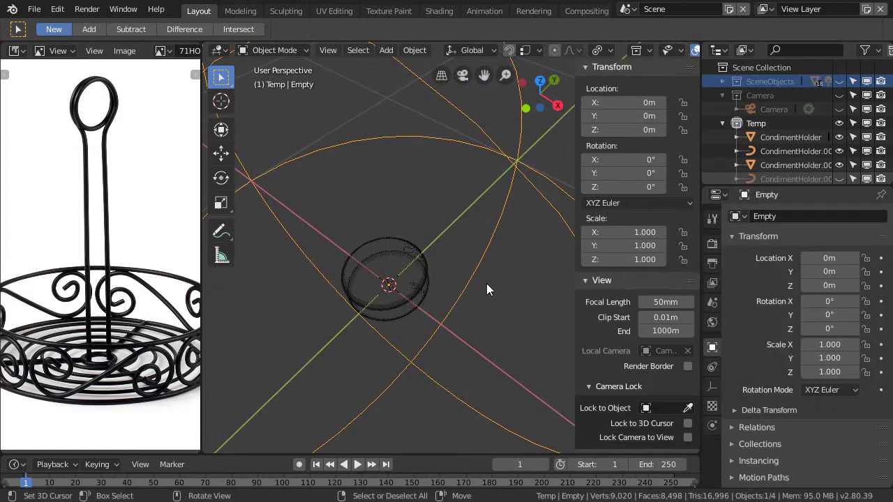
key("r")
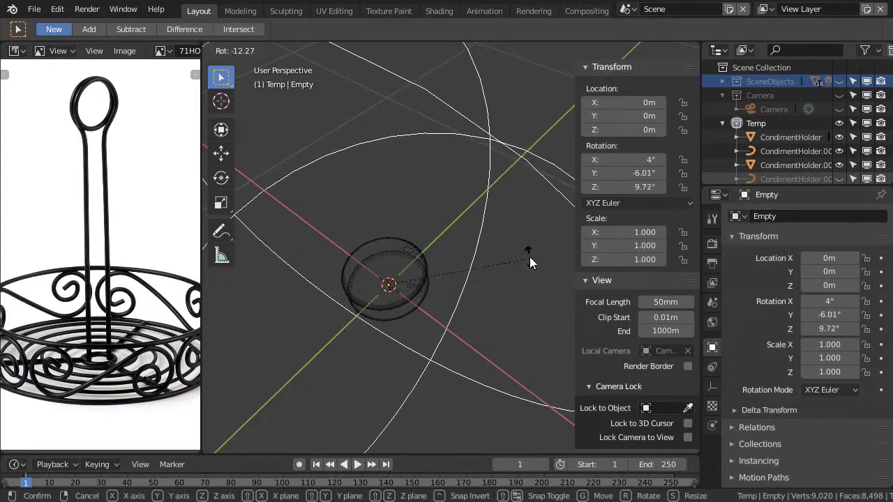
right_click(472, 300)
Step: Set the arrayed scroll mesh's origin to the 3D cursor at the centre of the rings
middle_click_drag(476, 267, 487, 239)
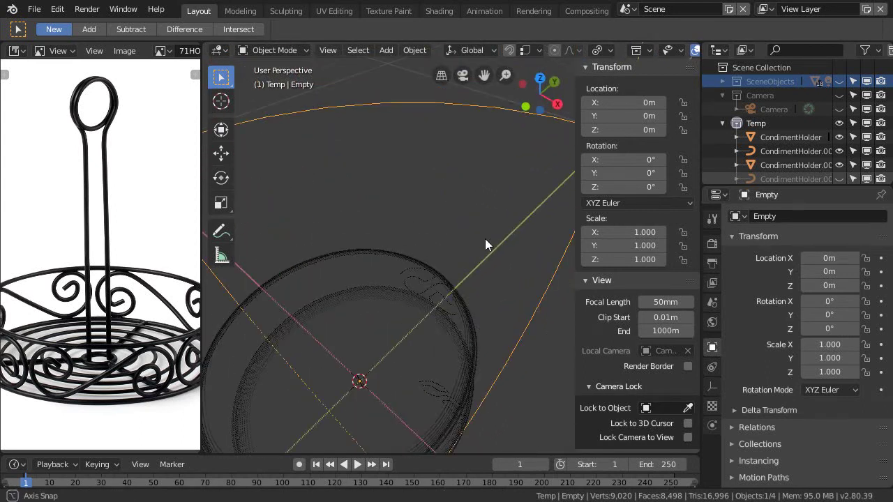
right_click(423, 288)
middle_click_drag(423, 288, 445, 262, "shift")
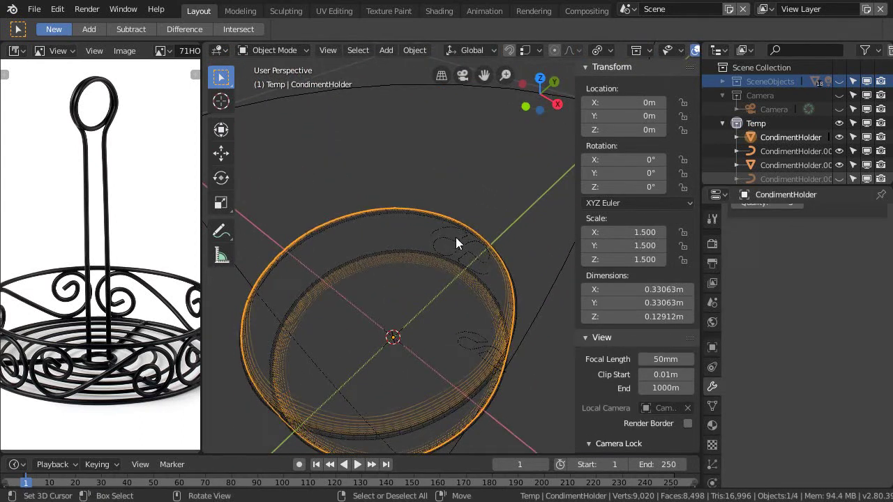
left_click(456, 243)
mouse_move(443, 305)
middle_mouse_down()
mouse_move(454, 270)
mouse_move(443, 267)
mouse_move(438, 316)
middle_mouse_up()
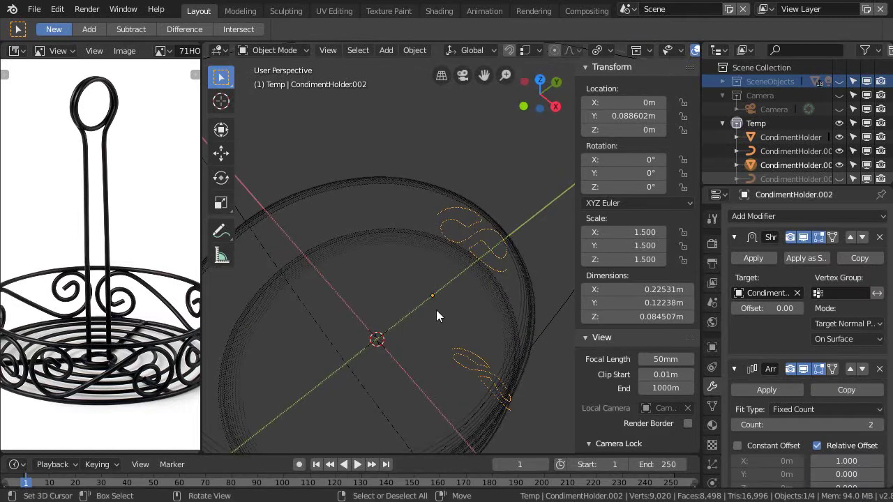
left_click(465, 226)
left_click(465, 225)
right_click(444, 230)
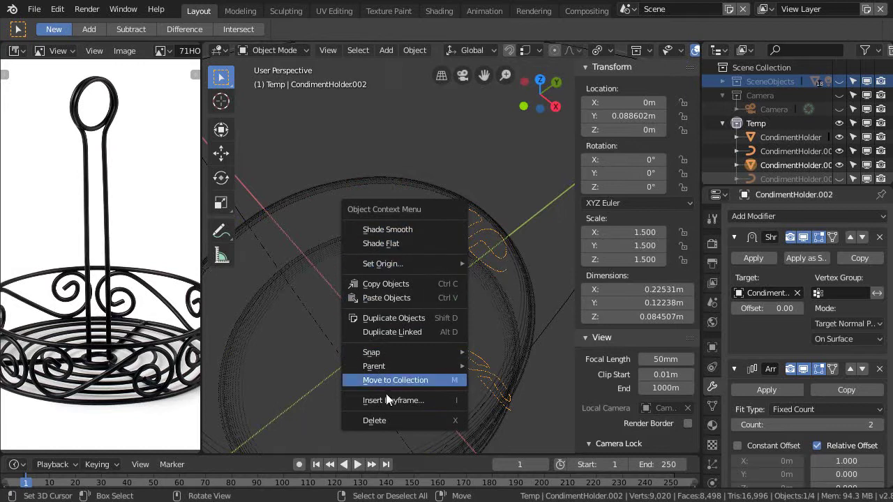
mouse_move(404, 366)
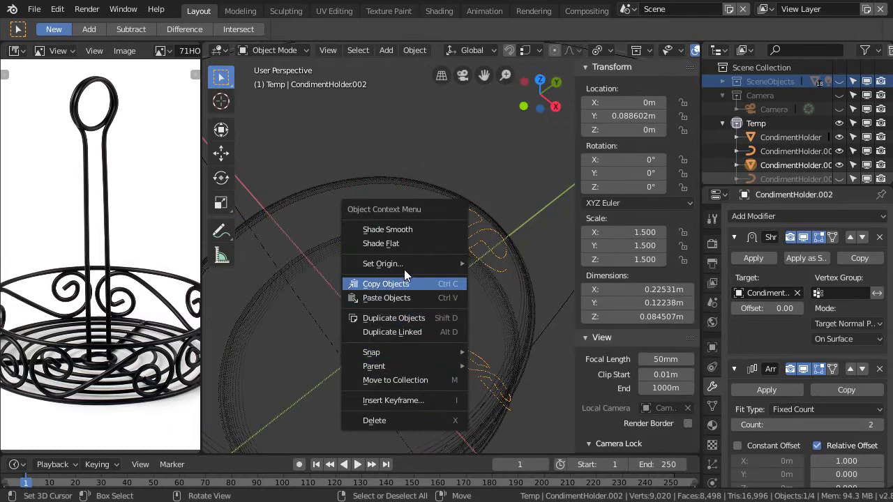
mouse_move(420, 266)
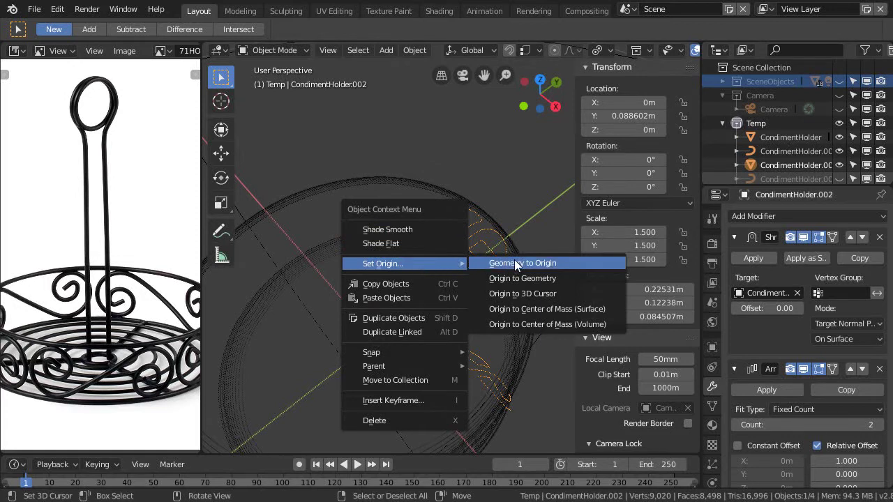
left_click(534, 295)
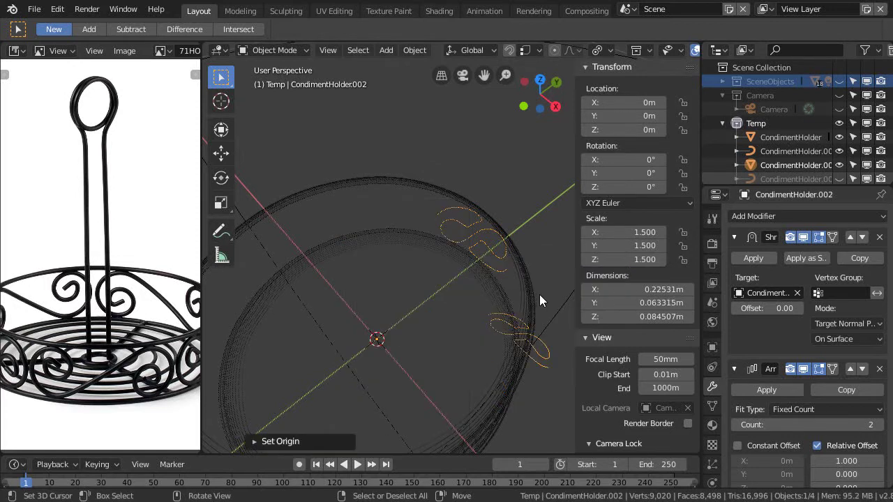
Step: Try rotating the scroll mesh around the global Z axis to test its pivot at the ring centre
middle_click_drag(485, 261, 519, 279)
left_click(498, 282)
middle_click_drag(443, 309, 456, 293)
left_click(413, 281)
key("r")
key("z")
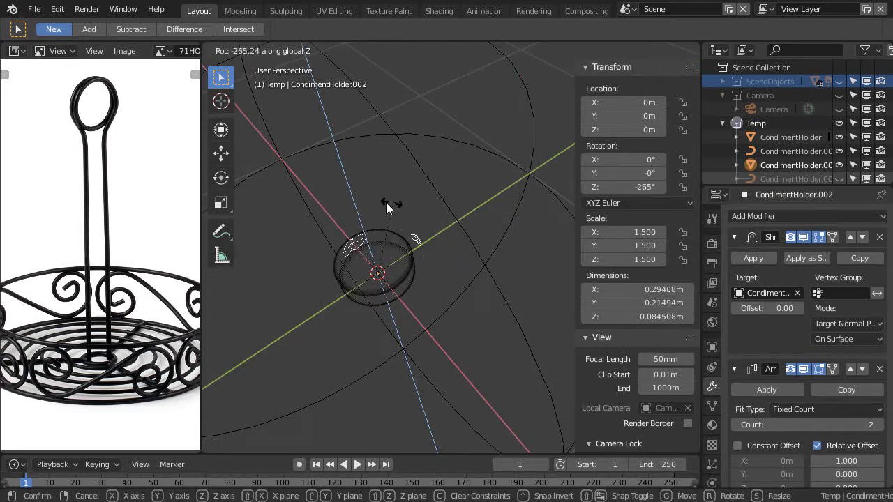
right_click(461, 262)
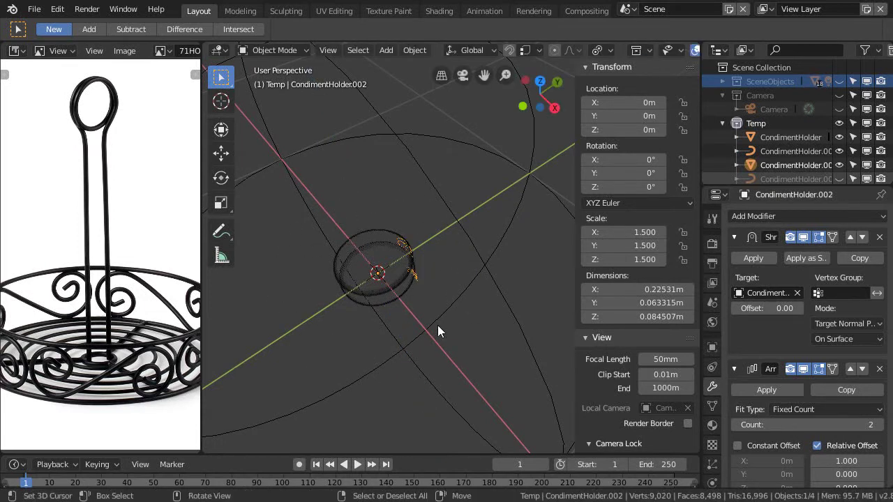
Step: Disable Relative Offset in the scroll mesh's Array modifier and set its Count to 4
scroll(441, 307, "up", 2)
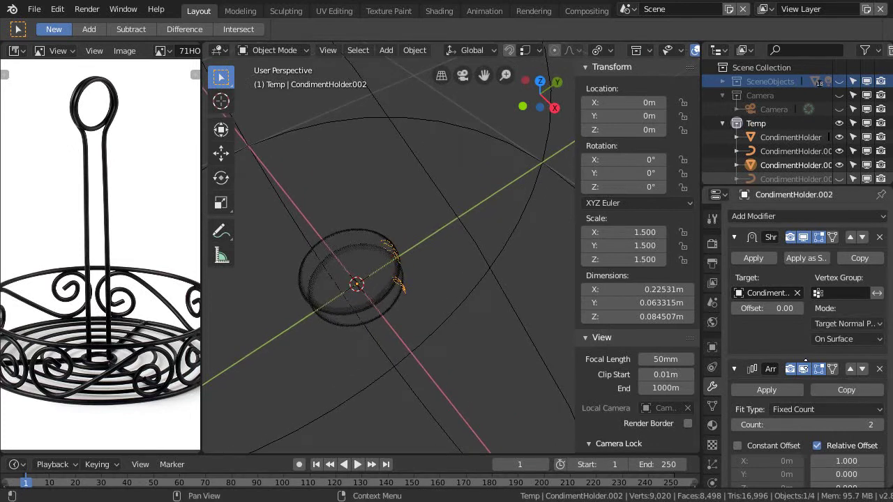
scroll(824, 365, "down", 3)
scroll(830, 340, "down", 2)
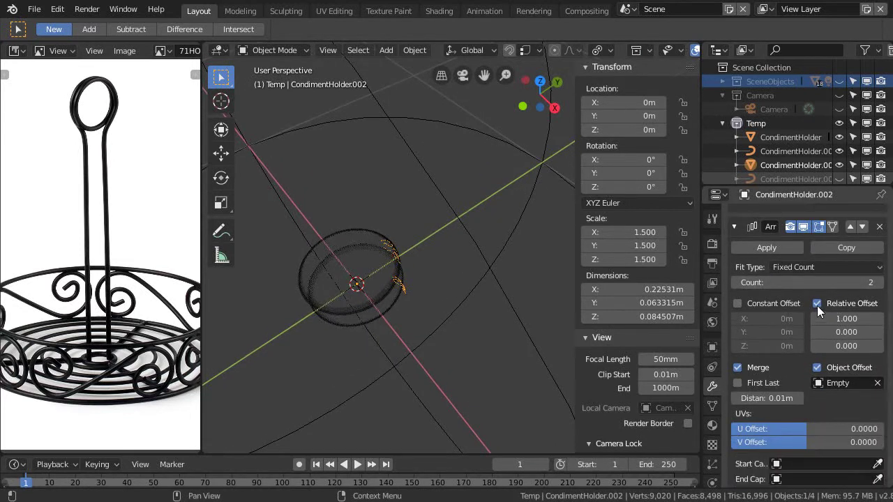
left_click(817, 304)
middle_click_drag(494, 314, 450, 283)
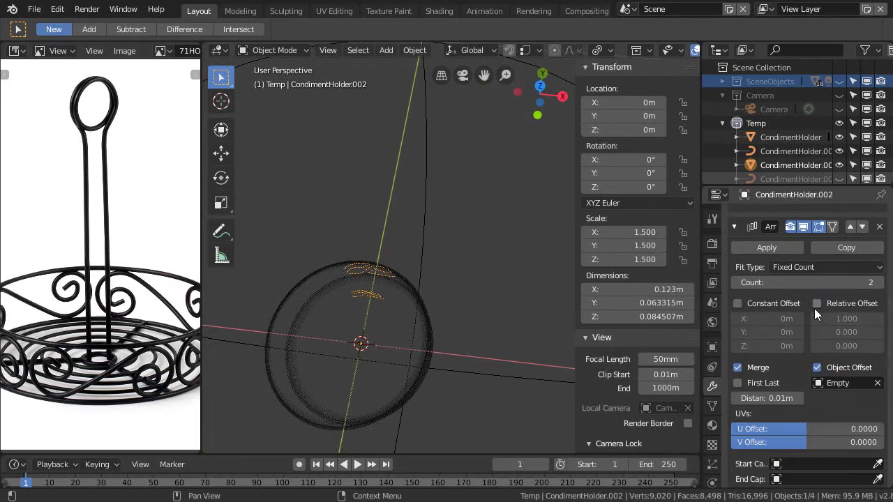
left_click(880, 284)
left_click(881, 284)
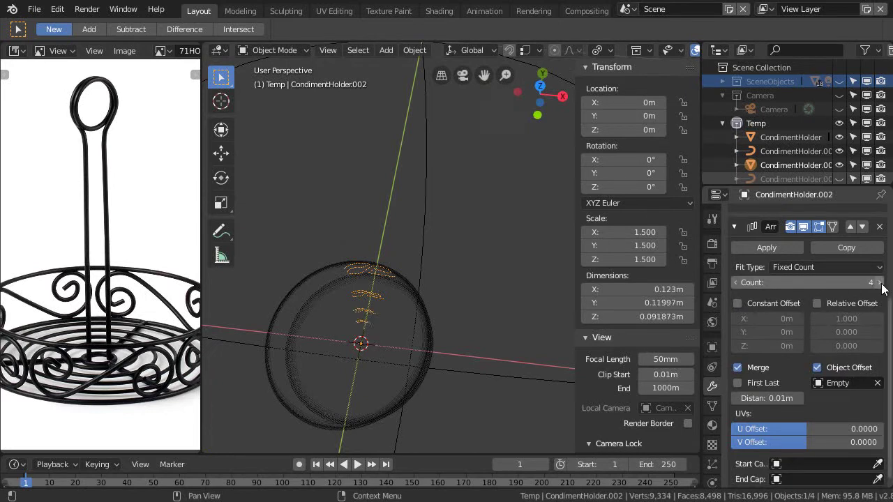
middle_click_drag(498, 295, 454, 313)
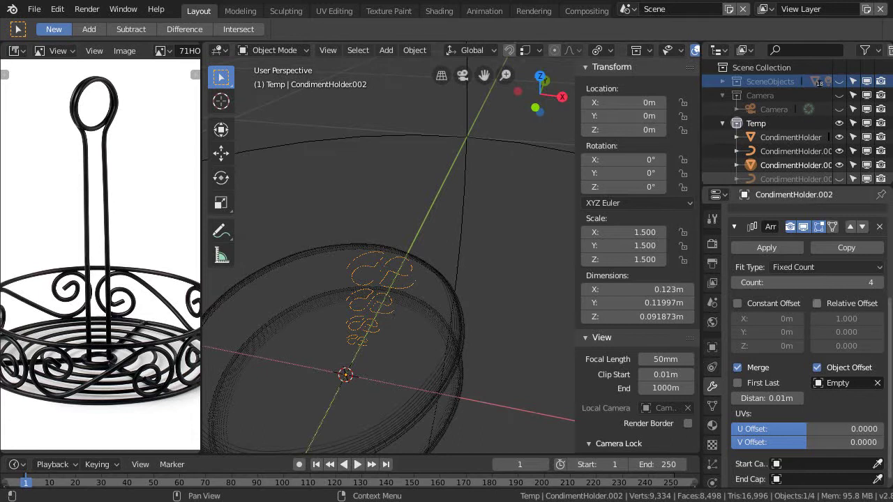
Step: Try the Constant Offset option in the scroll's Array modifier, keeping the Fixed Count fit type
left_click(819, 268)
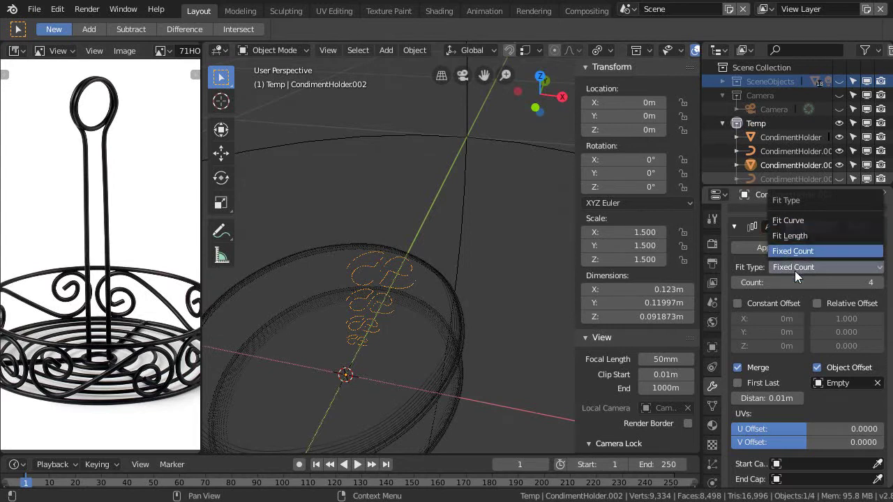
left_click(795, 253)
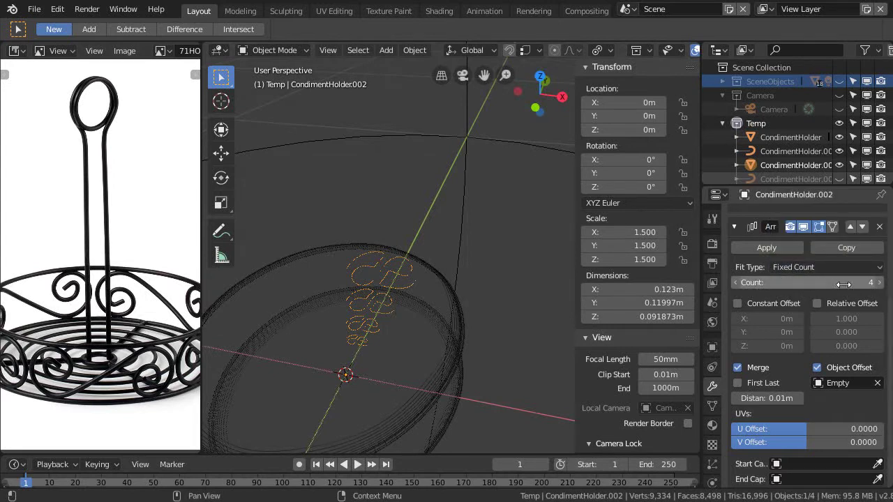
left_click(738, 305)
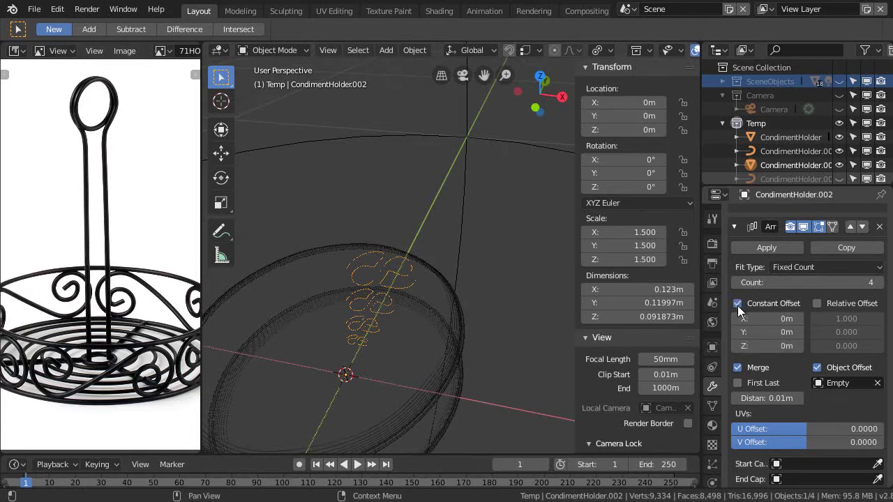
left_click(737, 304)
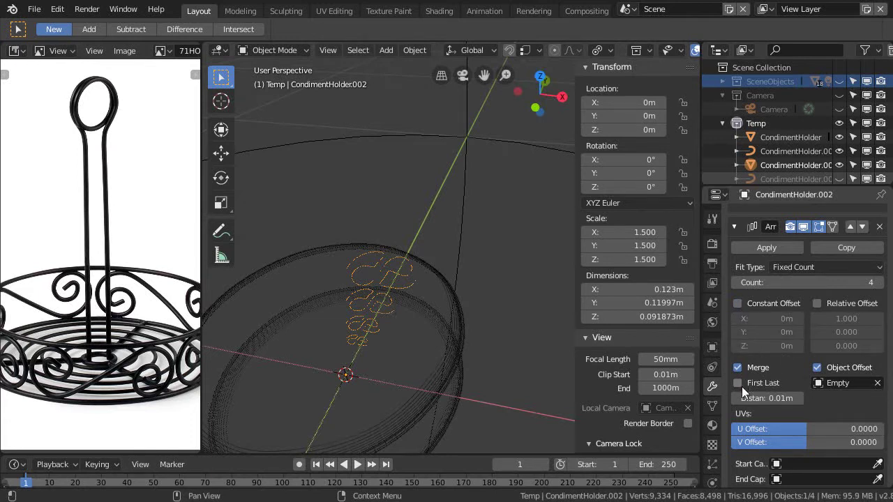
middle_click_drag(771, 378, 784, 313, "ctrl")
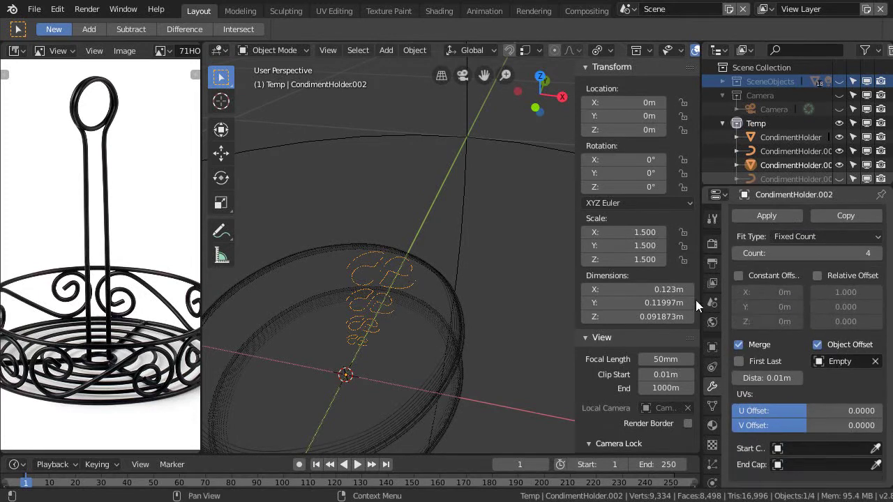
Step: Try rotating the sphere empty around the global Z axis to see how the four scroll copies respond
middle_click_drag(398, 198, 426, 342, "ctrl")
middle_click_drag(438, 357, 474, 371)
right_click(483, 372)
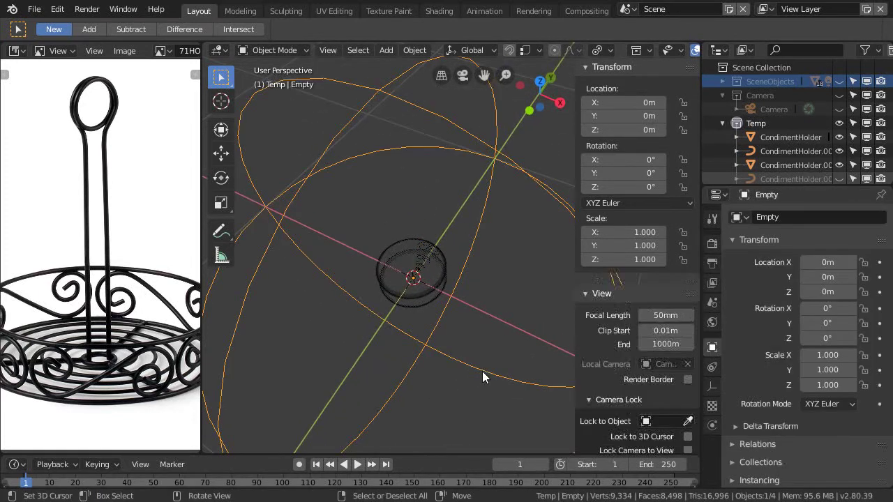
scroll(446, 361, "down", 5)
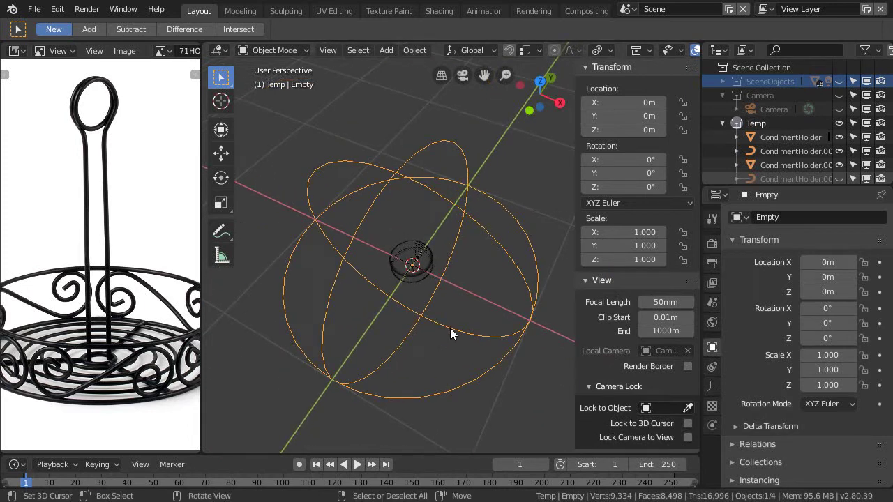
key("r")
key("z")
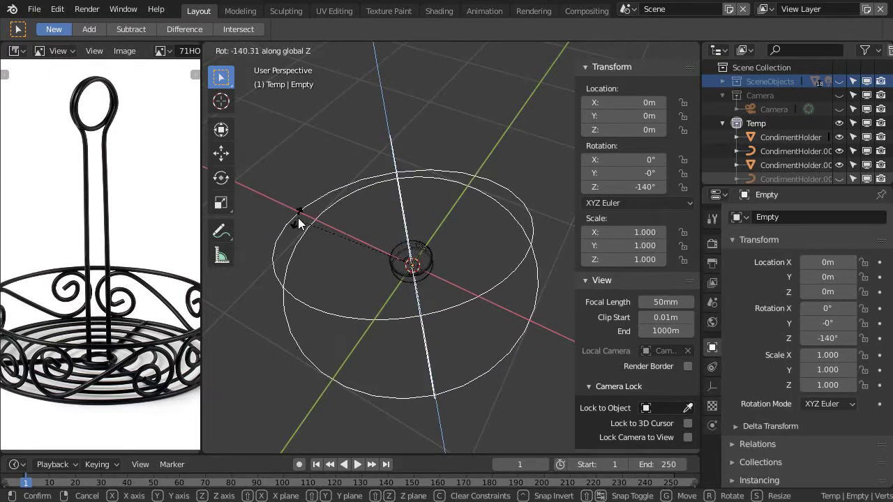
right_click(304, 226)
Step: Select the scroll mesh and apply its scale so the array copies keep the original size
scroll(400, 277, "up", 4)
scroll(415, 276, "up", 6)
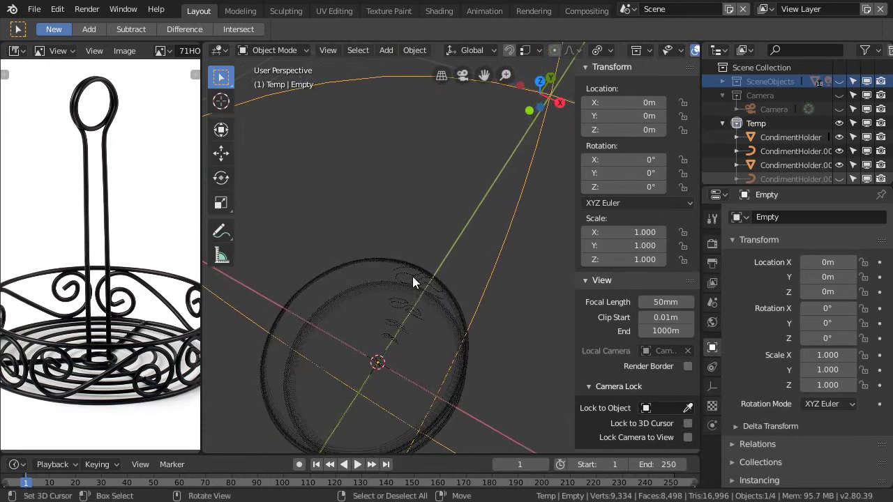
left_click(414, 280)
left_click(414, 281)
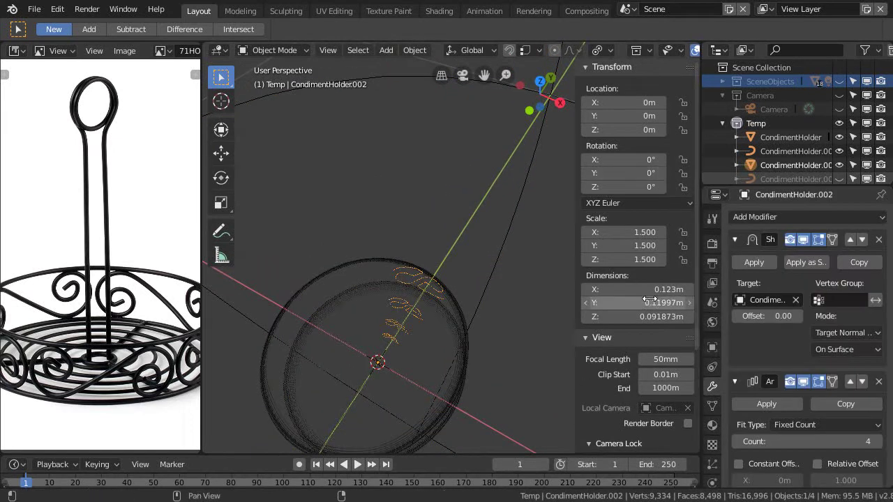
middle_click_drag(478, 296, 478, 276, "shift")
middle_click_drag(433, 320, 418, 293, "shift")
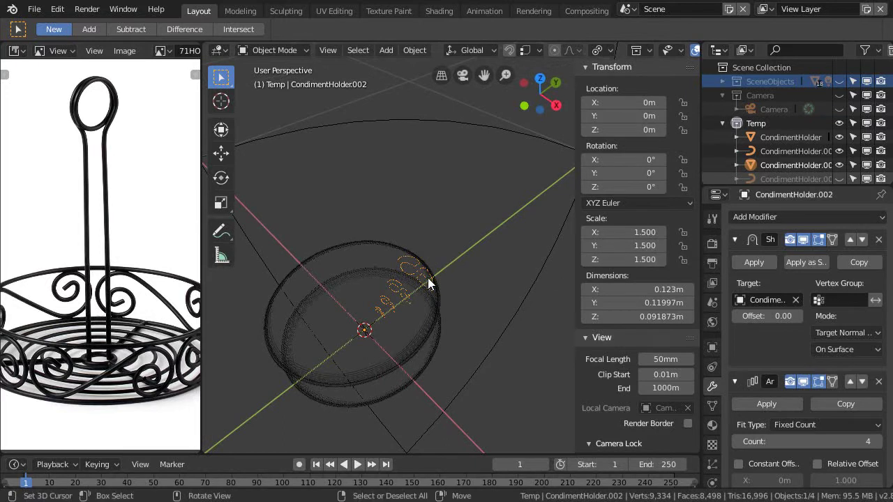
key("alt+a")
middle_click_drag(423, 284, 425, 290)
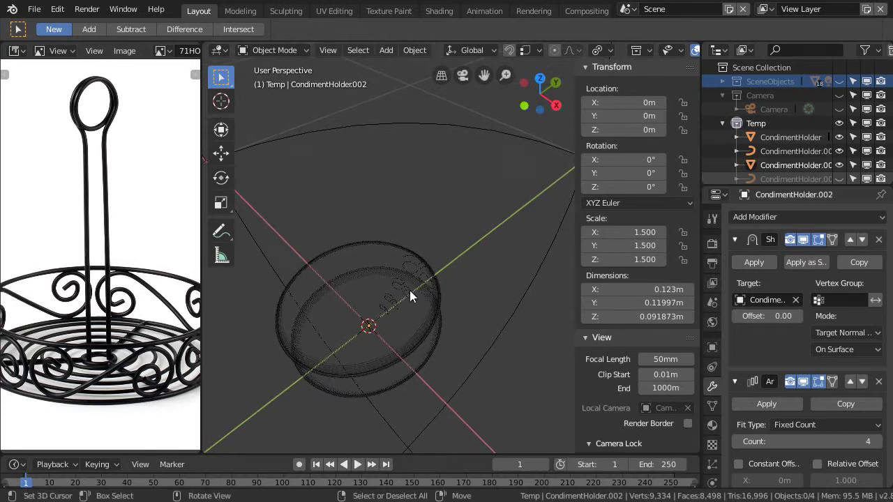
left_click(399, 288)
left_click(399, 287)
scroll(398, 325, "up", 2)
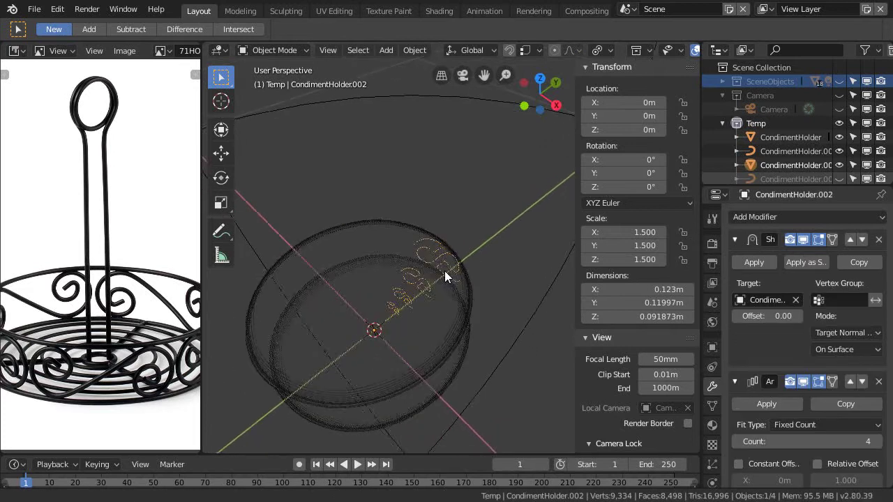
key("ctrl+a")
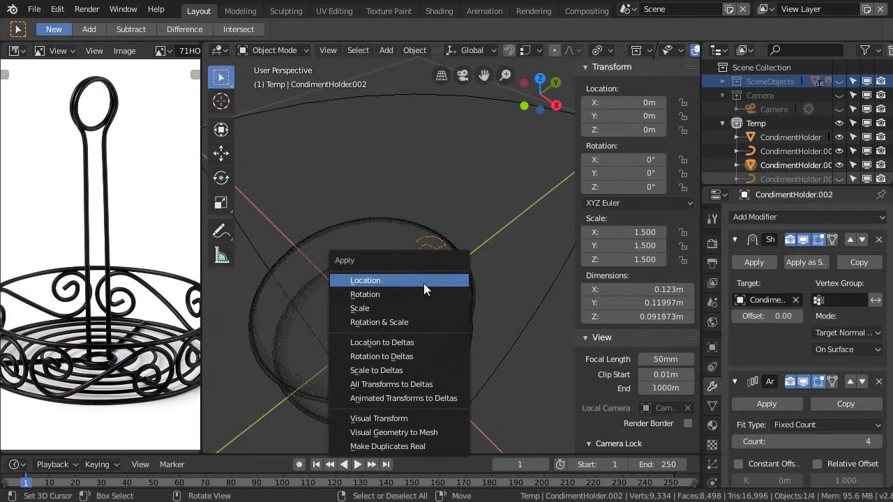
left_click(375, 310)
Step: Maximize the 3D viewport and rotate the sphere empty about -44.1° around the global Z axis to spread the scrolls around the rings
middle_click_drag(395, 310, 499, 316)
left_click(447, 210)
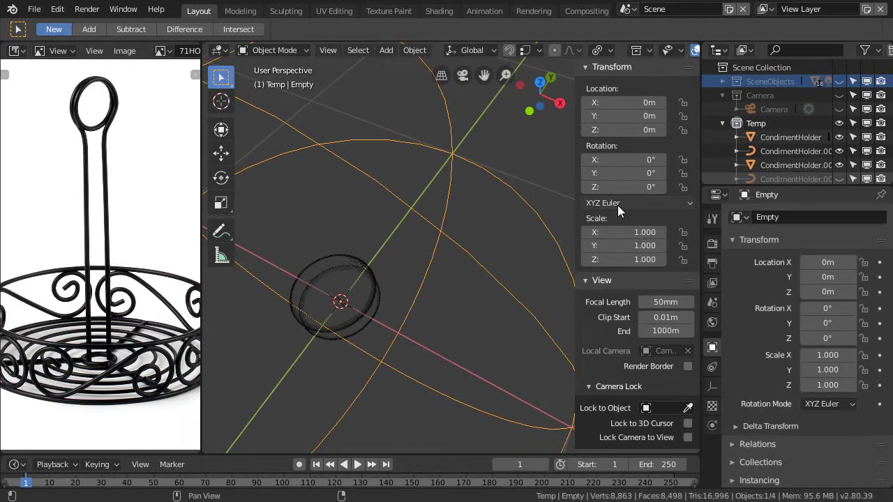
scroll(621, 209, "down", 3)
scroll(467, 325, "down", 2)
scroll(467, 325, "up", 5)
key("ctrl+space")
middle_click_drag(444, 326, 433, 279)
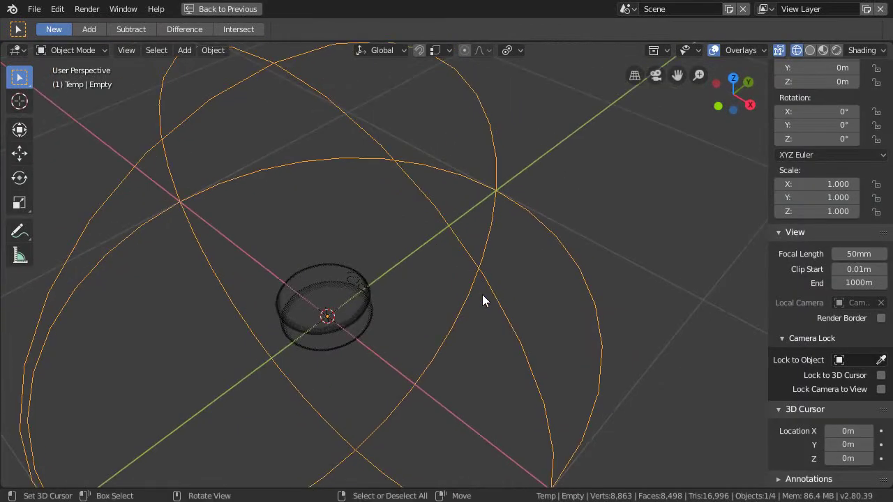
key("r")
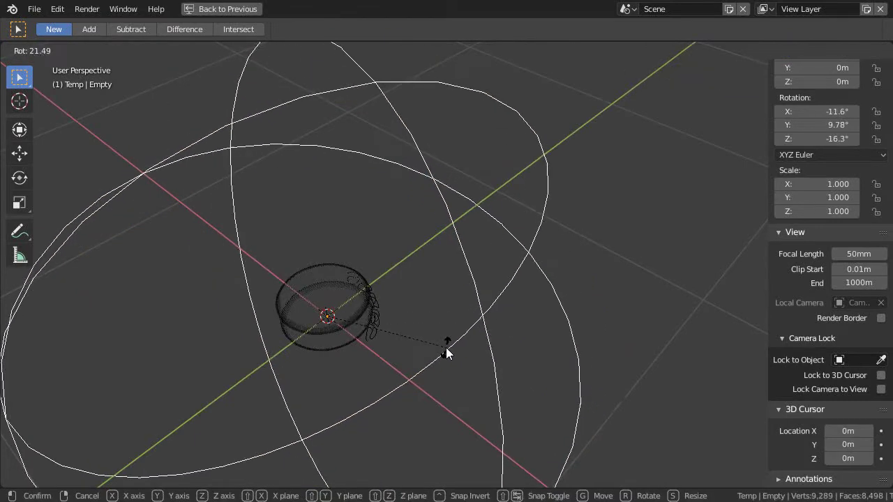
key("z")
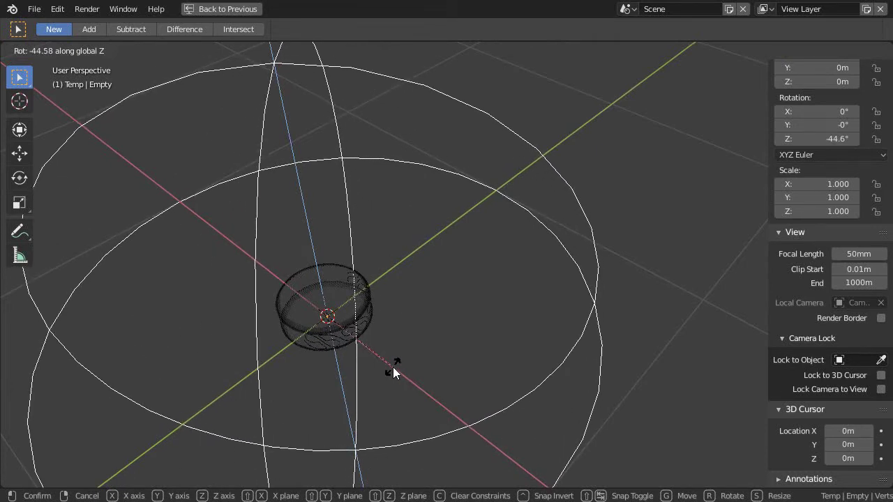
left_click(419, 354)
Step: Fine-tune the sphere empty's rotation around the global Z axis to -44° to adjust the spacing of the scroll copies
middle_click_drag(420, 353, 377, 348)
scroll(418, 336, "up", 3)
middle_click_drag(418, 300, 439, 330, "shift")
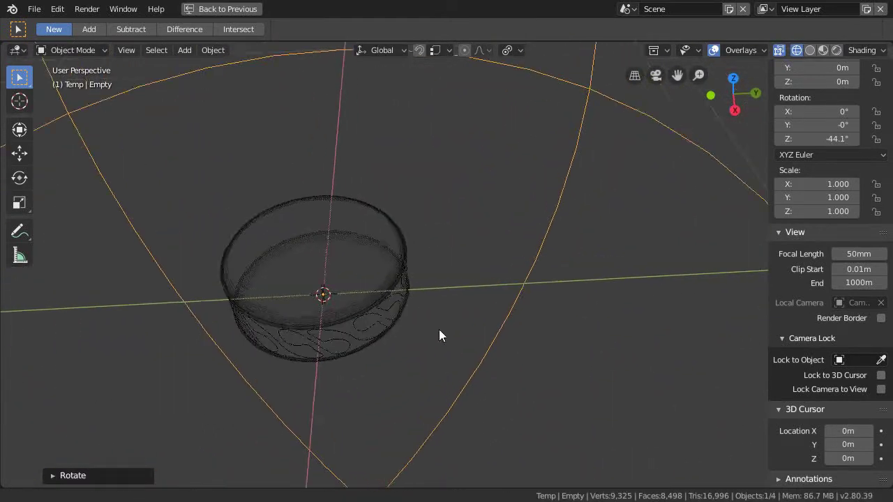
scroll(439, 330, "up", 2)
middle_click_drag(401, 355, 396, 258)
scroll(396, 330, "up", 2)
middle_click_drag(401, 230, 393, 285, "shift")
middle_click_drag(476, 258, 532, 206, "shift")
scroll(367, 336, "up", 2)
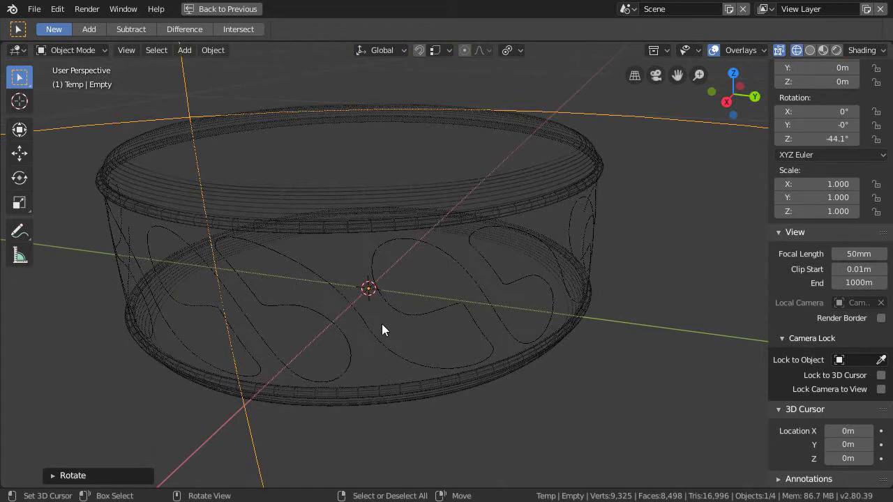
key("r")
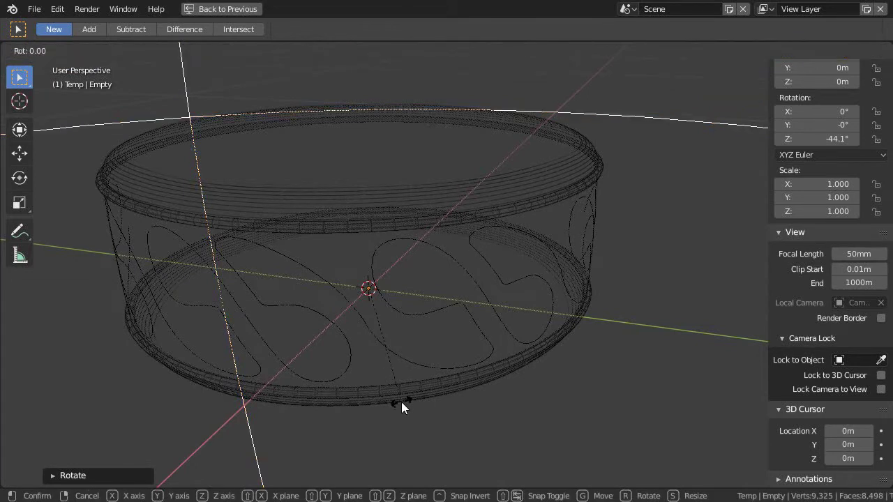
key("z")
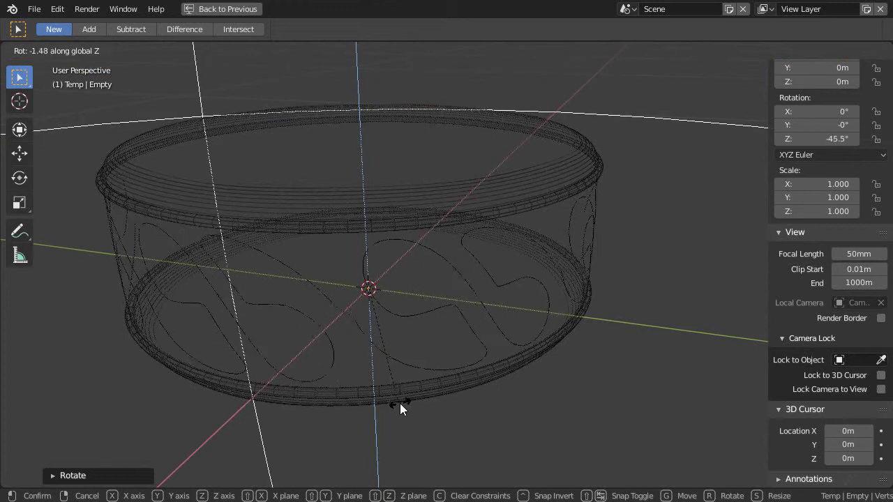
left_click(461, 391)
middle_click_drag(463, 391, 450, 314)
Step: Restore the full layout, select the scroll mesh and set its Array modifier count to 8
key("ctrl+alt+space")
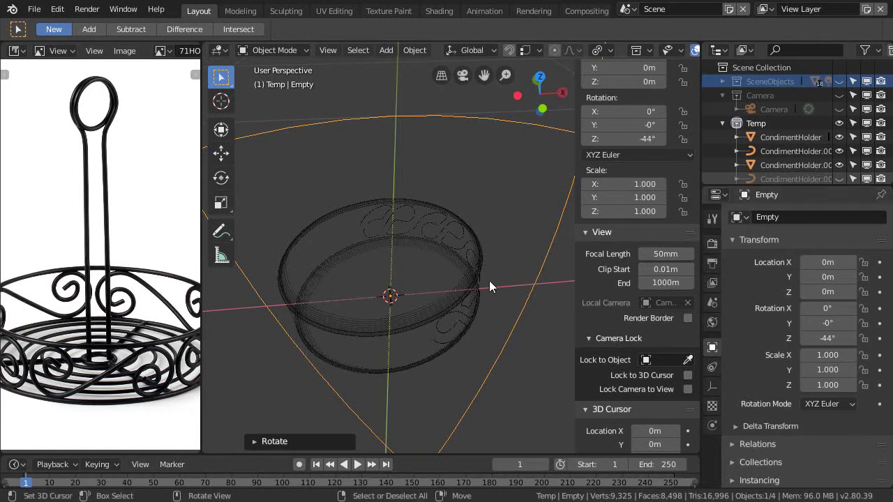
left_click(457, 233)
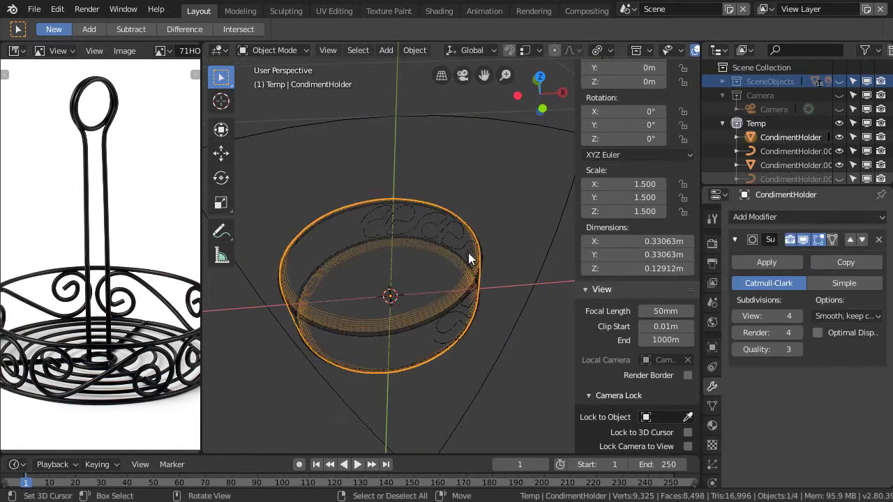
left_click(453, 236)
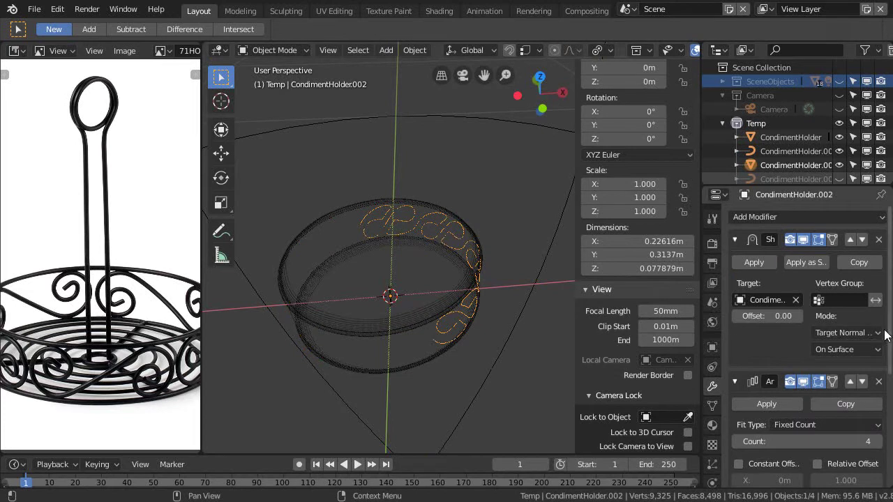
left_click(878, 442)
left_click(879, 442)
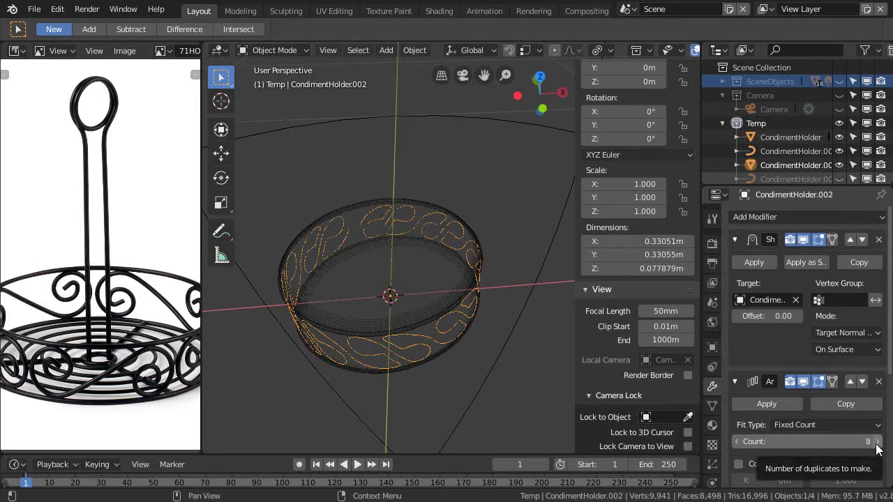
middle_click_drag(384, 303, 449, 344)
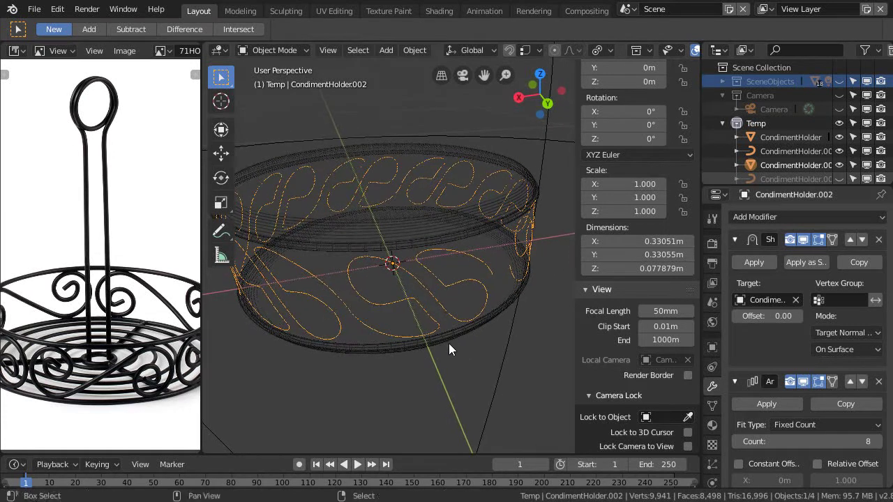
Step: Put the scroll mesh into edit mode and set the pivot point to Median Point
left_click(443, 289)
left_click(449, 284)
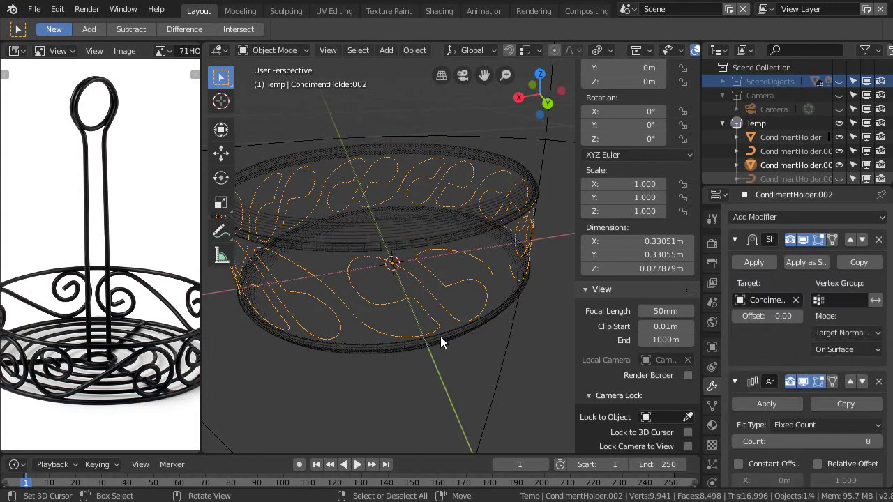
key("Tab")
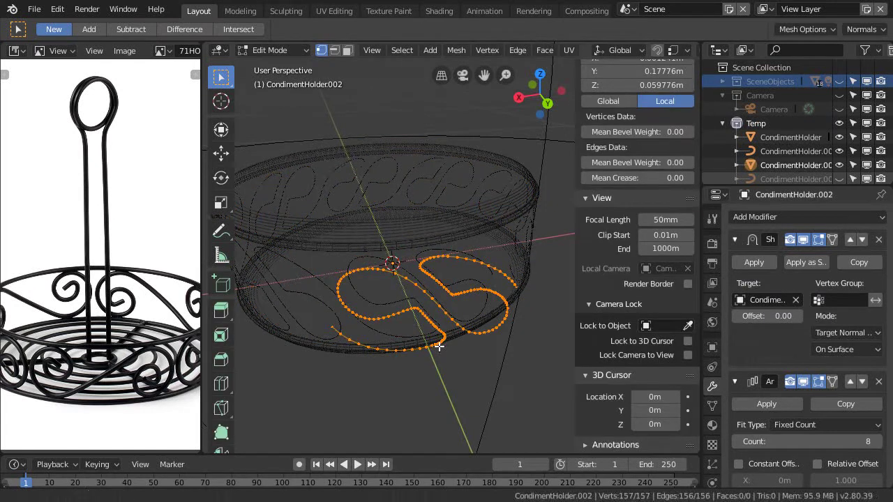
middle_click_drag(446, 344, 442, 363)
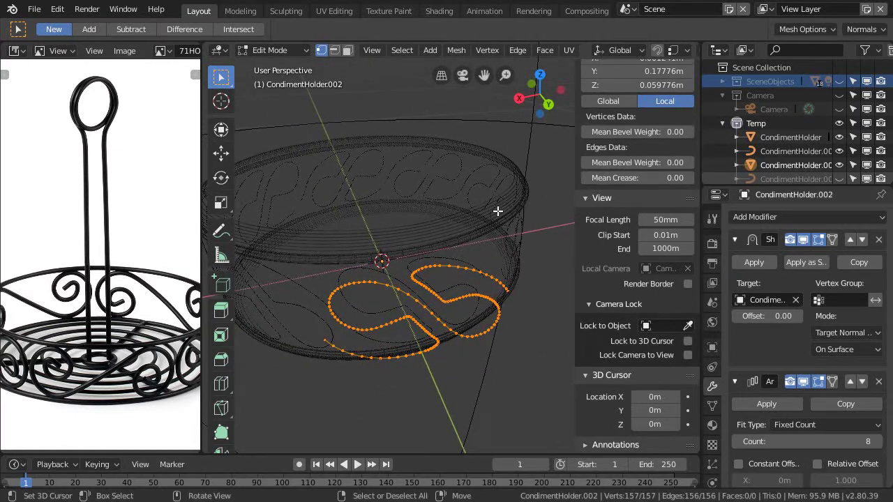
key("period")
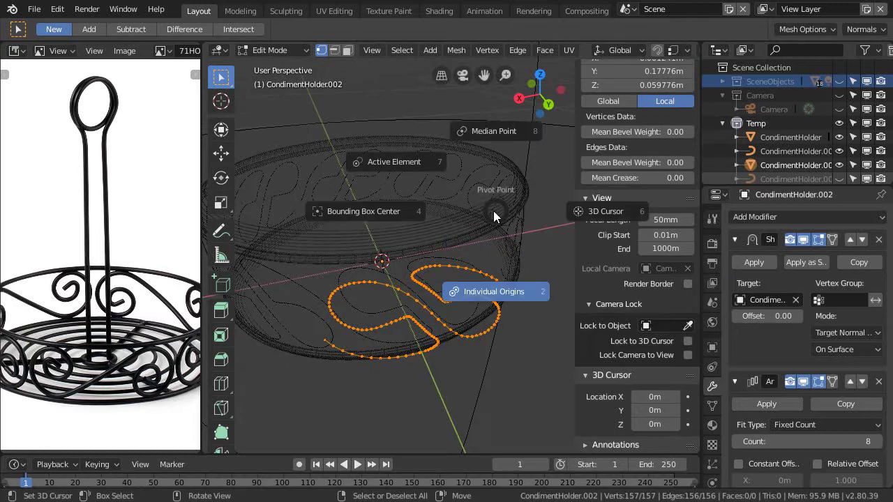
left_click(496, 141)
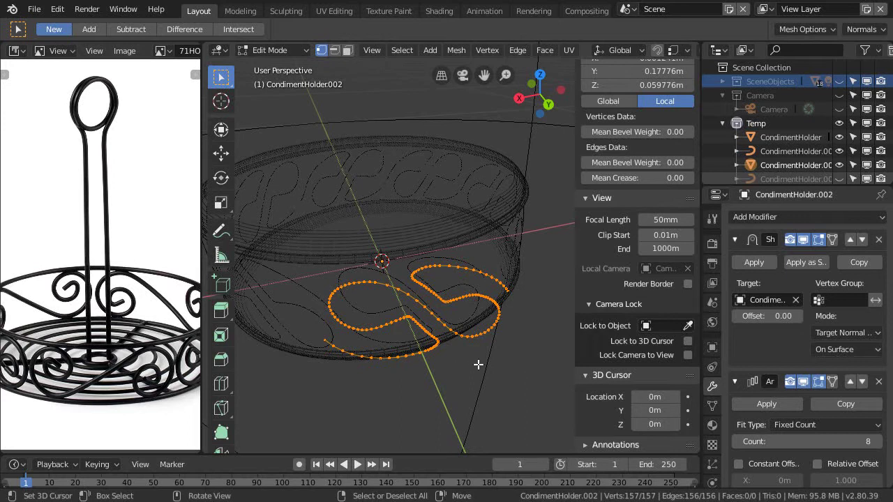
Step: Stretch all the scroll's vertices along the global X axis by about 1.07 and return to object mode
key("s")
key("x")
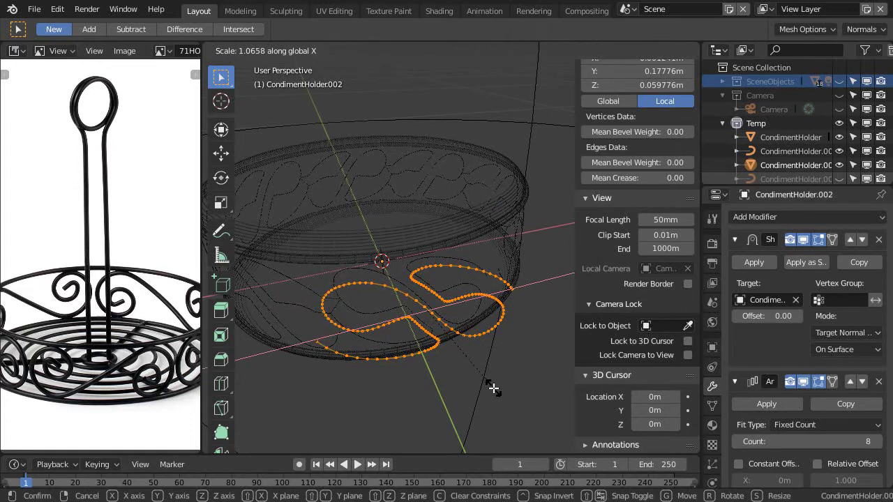
left_click(494, 390)
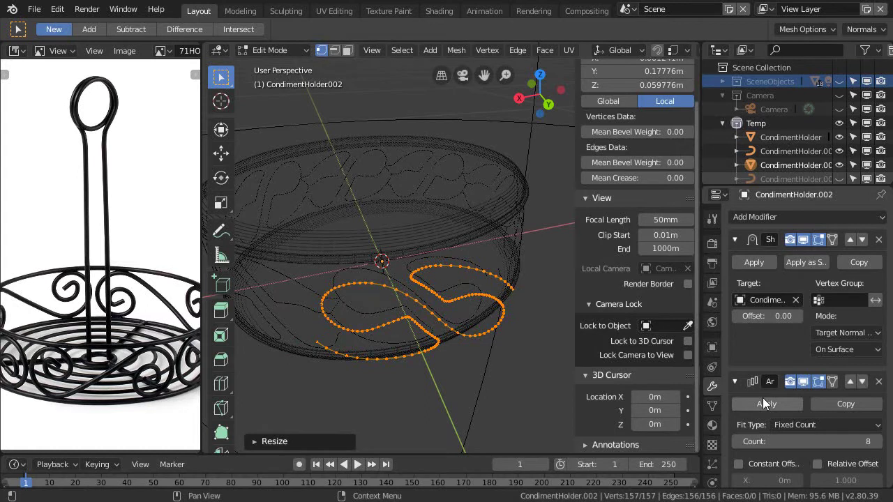
scroll(777, 346, "down", 1)
scroll(777, 346, "down", 5)
scroll(810, 377, "up", 1)
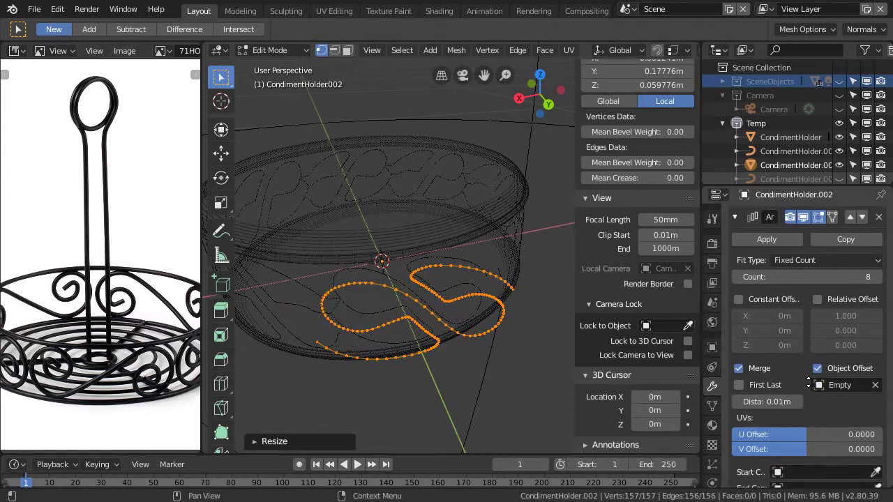
scroll(810, 377, "up", 1)
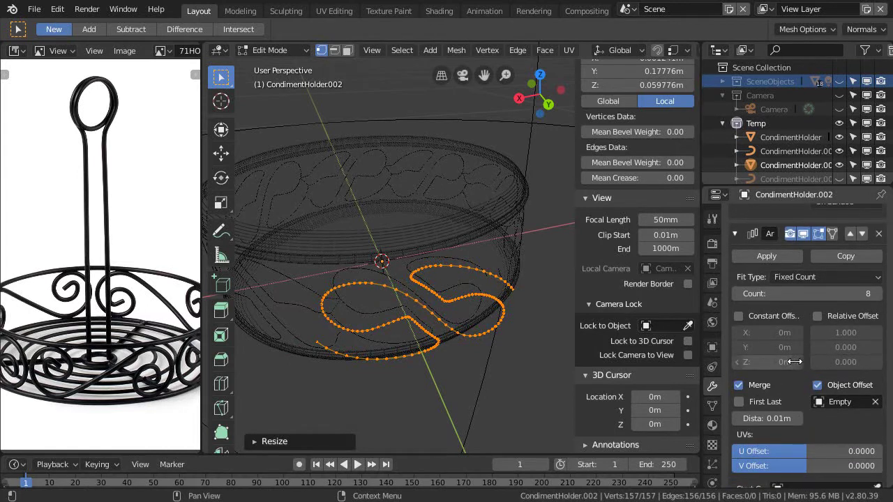
key("Tab")
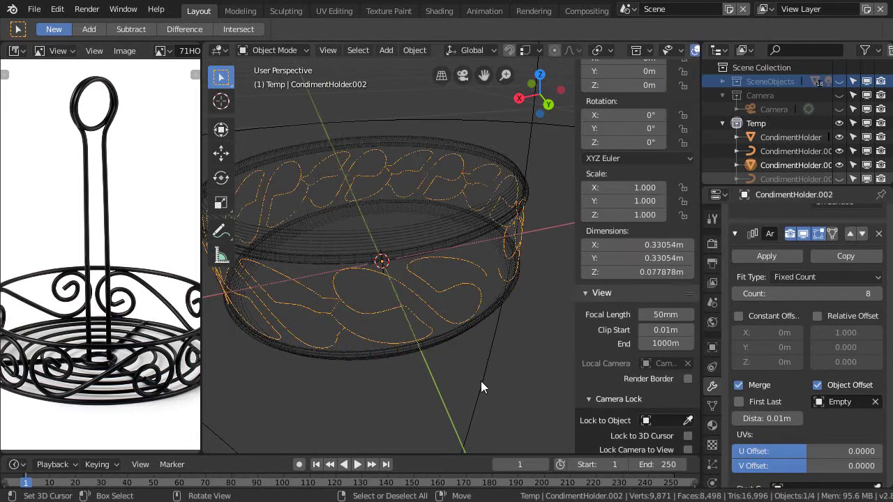
Step: Select the sphere empty and rotate it around the global Z axis to -45.2°
left_click(491, 377)
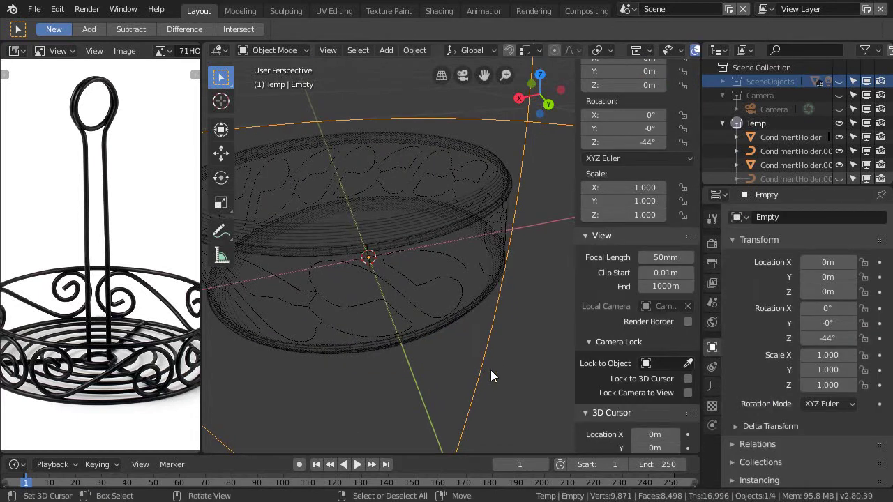
key("r")
key("z")
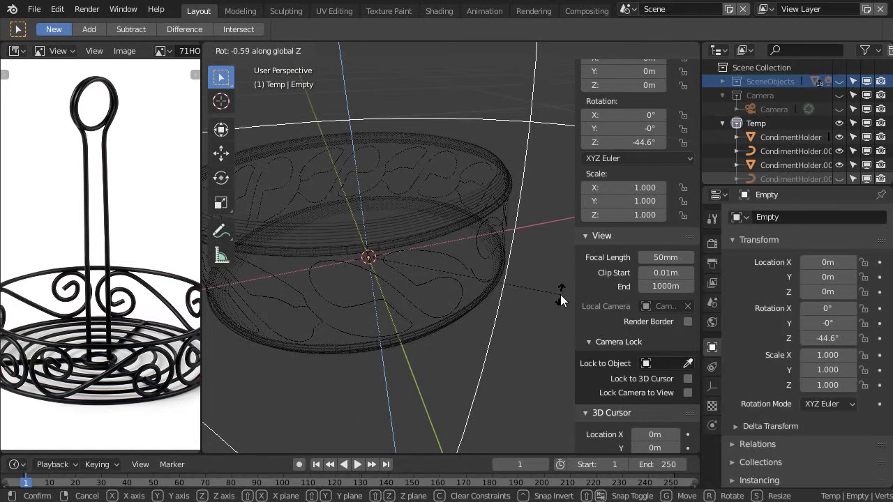
left_click(506, 340)
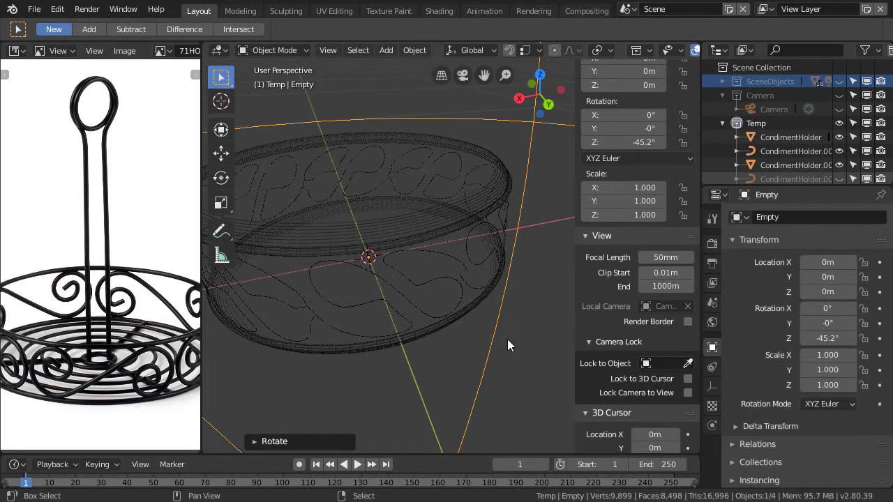
Step: Shrink the scroll's vertices slightly along the global X axis in edit mode, and reselect the sphere empty in object mode
left_click(406, 301)
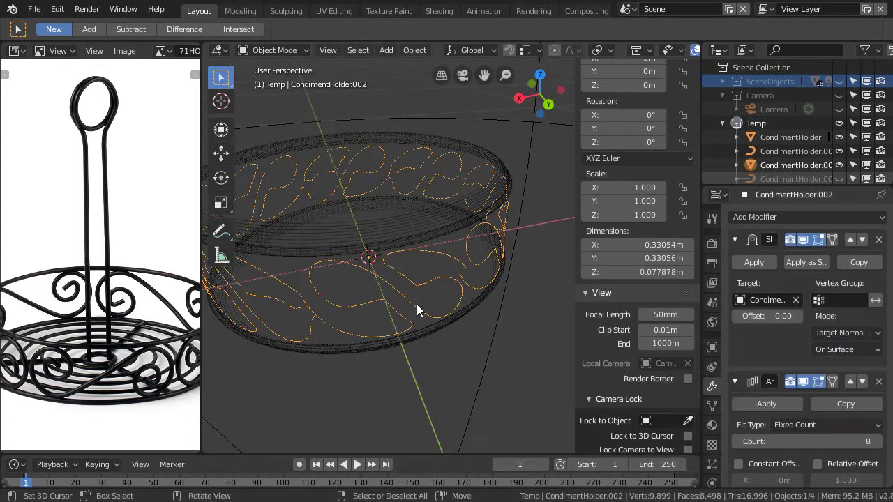
key("Tab")
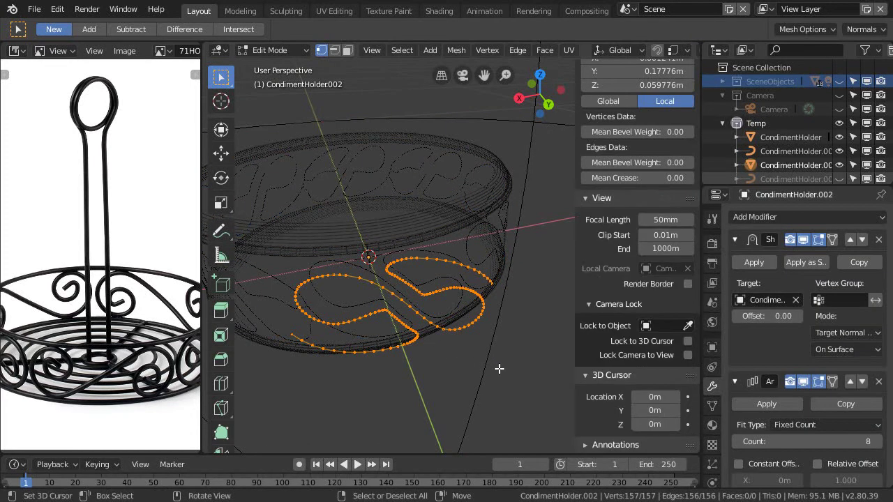
key("s")
key("x")
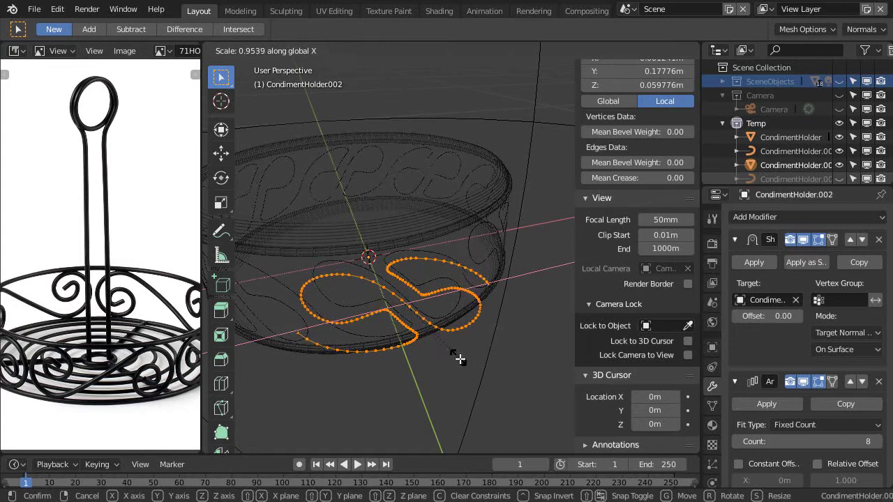
left_click(488, 360)
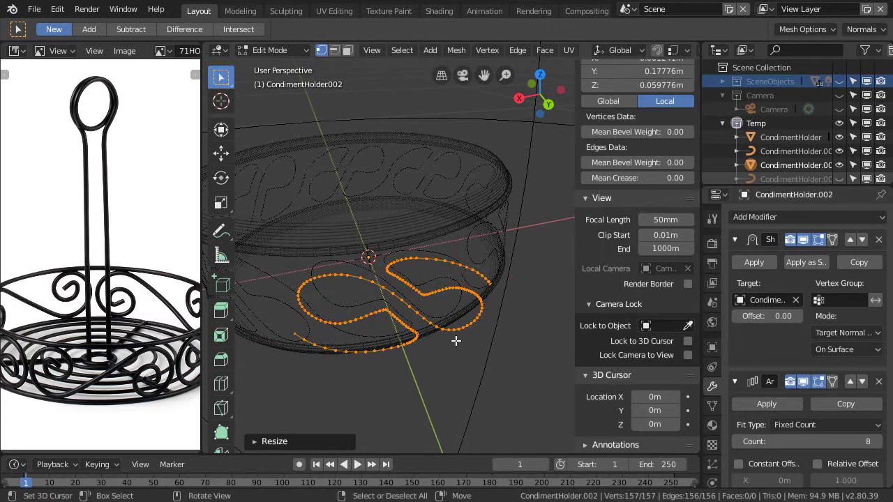
key("Tab")
left_click(492, 378)
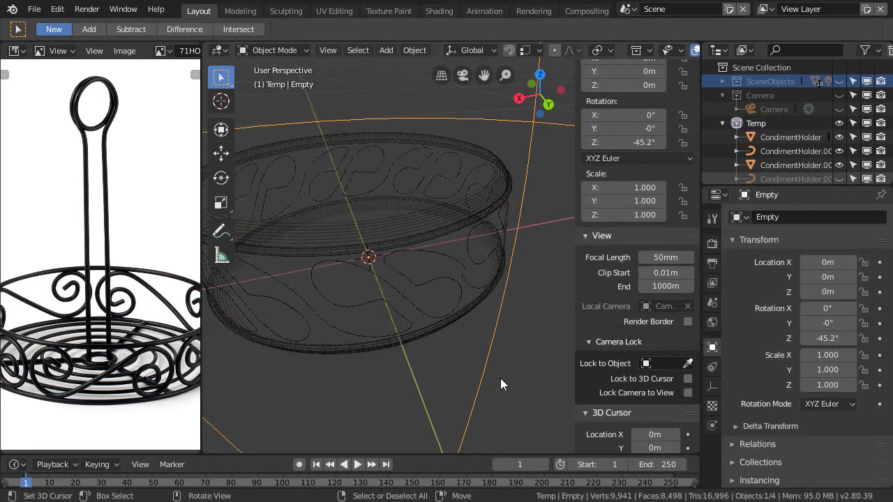
key("s")
key("z")
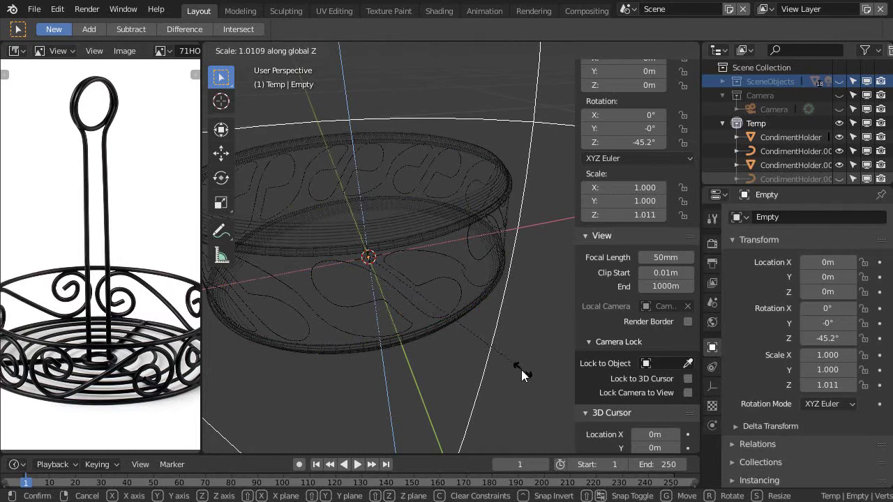
right_click(506, 378)
Step: Rotate the sphere empty around the global Z axis to -44.9°
key("r")
key("z")
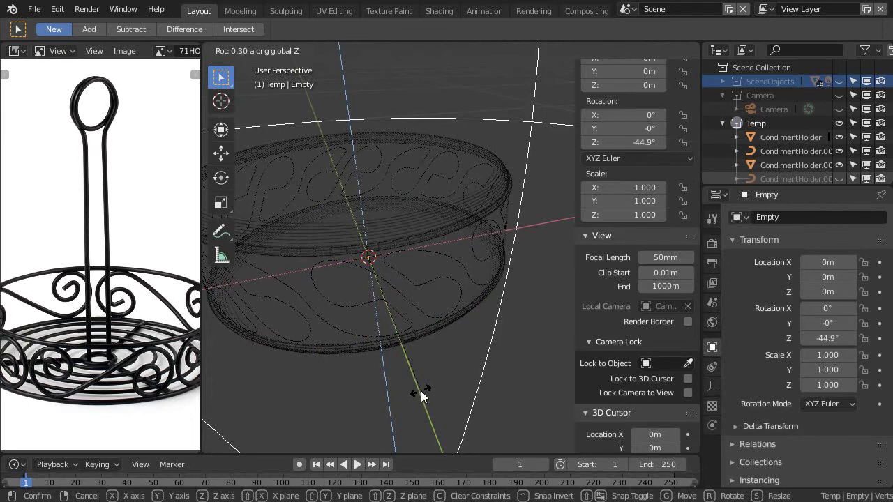
left_click(422, 393)
Step: Examine the spacing of the scroll copies around the rings from several angles and from above in a maximized viewport
middle_click_drag(426, 295, 411, 268)
middle_click_drag(463, 302, 384, 277)
key("ctrl+space")
middle_click_drag(457, 316, 397, 242)
middle_click_drag(576, 289, 304, 240, "shift")
middle_click_drag(502, 256, 484, 272, "ctrl")
middle_click_drag(437, 238, 401, 268, "ctrl")
middle_click_drag(395, 266, 276, 235)
key("KP_7")
middle_click_drag(506, 265, 477, 204, "ctrl")
middle_click_drag(432, 286, 469, 300, "ctrl")
Step: Save the blend file
key("ctrl+s")
middle_click_drag(468, 346, 478, 305, "ctrl")
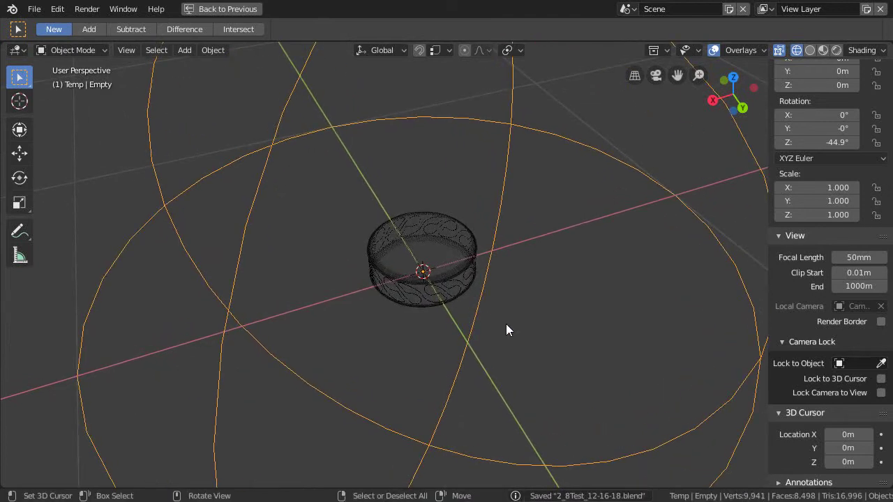
Step: Scale the sphere empty down uniformly to 0.718
key("s")
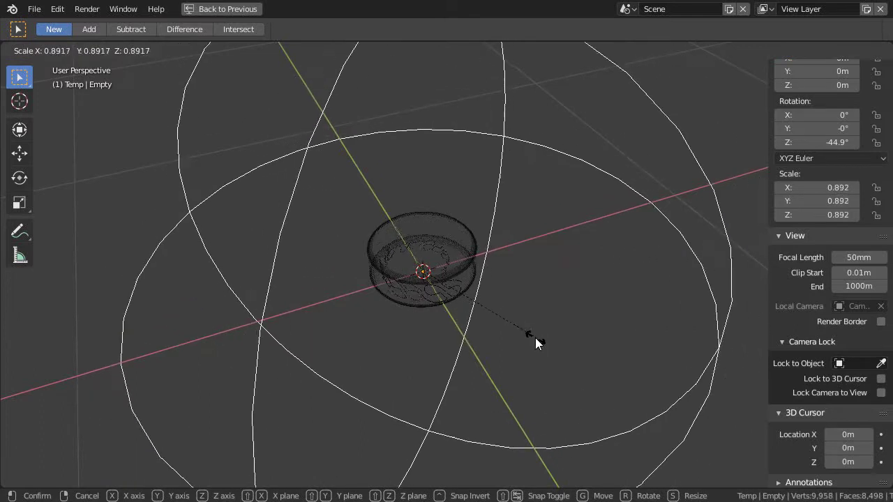
left_click(513, 326)
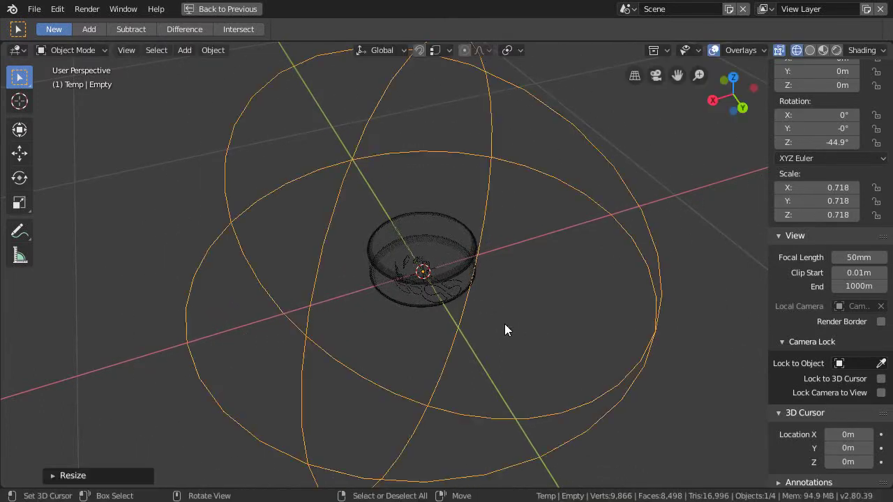
Step: Try moving the sphere empty along the global Z axis, and undo the move
key("g")
key("z")
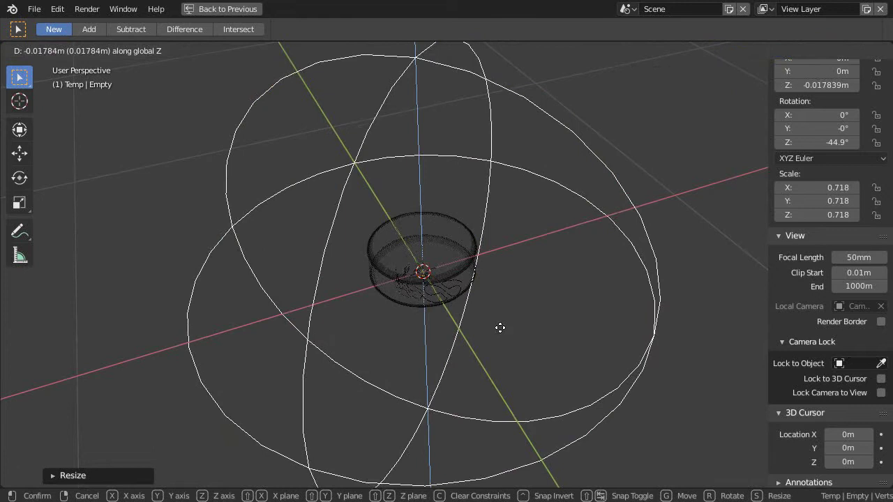
left_click(504, 354)
middle_click_drag(478, 384, 465, 342)
key("ctrl+z")
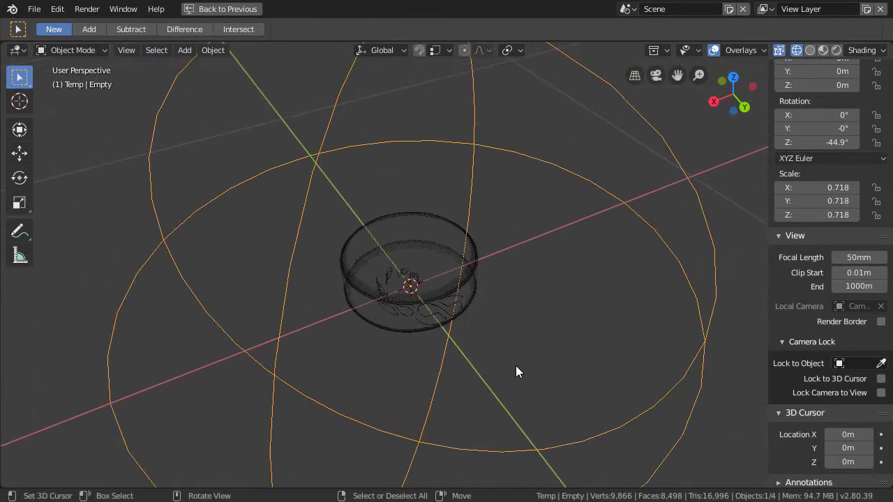
Step: Keep scaling the sphere empty down uniformly to 0.090 so it fits inside the rings
key("s")
left_click(471, 328)
key("s")
left_click(473, 323)
key("s")
left_click(467, 335)
Step: Apply the scale of the sphere empty inside the rings
scroll(479, 284, "up", 3)
middle_click_drag(444, 323, 465, 321, "shift")
middle_click_drag(467, 360, 454, 325, "ctrl")
key("ctrl+a")
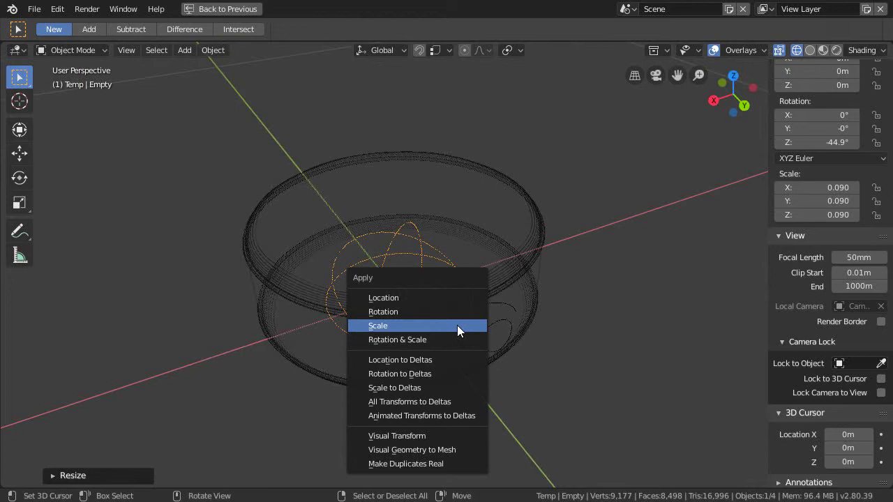
left_click(388, 326)
middle_click_drag(447, 320, 363, 338)
mouse_move(465, 311)
middle_mouse_down("shift")
mouse_move(479, 314)
mouse_move(470, 315)
middle_mouse_up("shift")
middle_click_drag(483, 333, 476, 298, "ctrl")
mouse_move(464, 311)
middle_mouse_down("shift")
mouse_move(463, 281)
mouse_move(459, 293)
mouse_move(469, 296)
middle_mouse_up("shift")
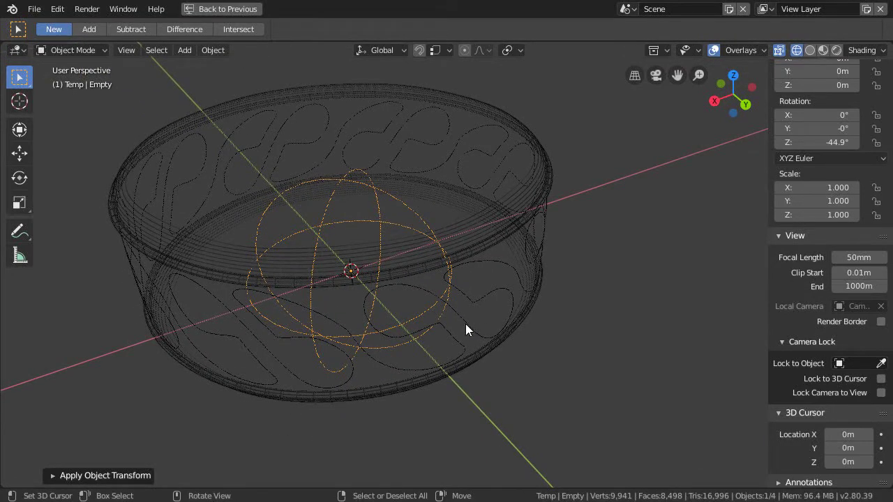
middle_click_drag(456, 304, 457, 228, "ctrl")
Step: Select the arrayed scroll ornaments and save the blend file
left_click(475, 296)
left_click(474, 298)
middle_click_drag(467, 307, 458, 313, "ctrl")
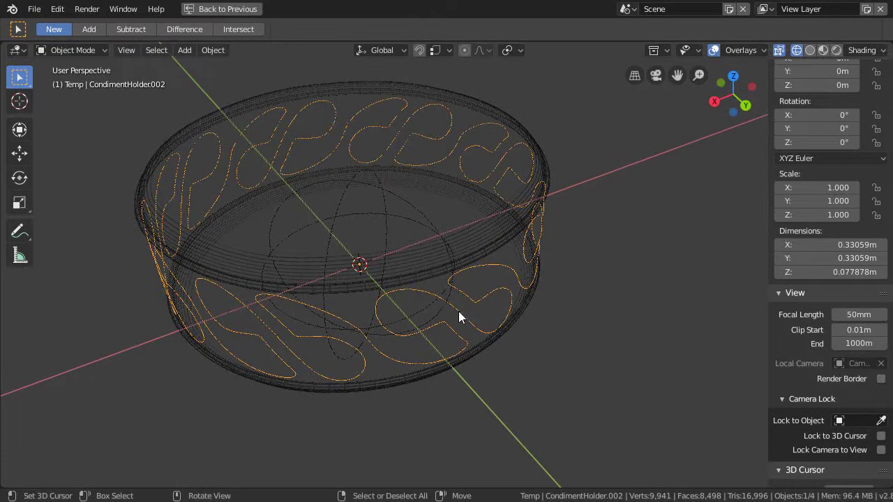
key("ctrl+s")
scroll(447, 325, "up", 1)
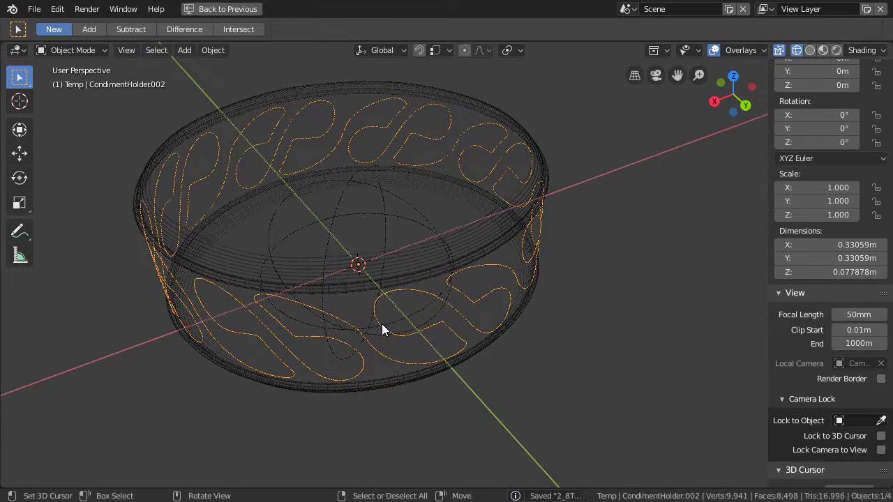
Step: Check the holder in solid shading and return to wireframe display
middle_click_drag(382, 324, 411, 329, "ctrl")
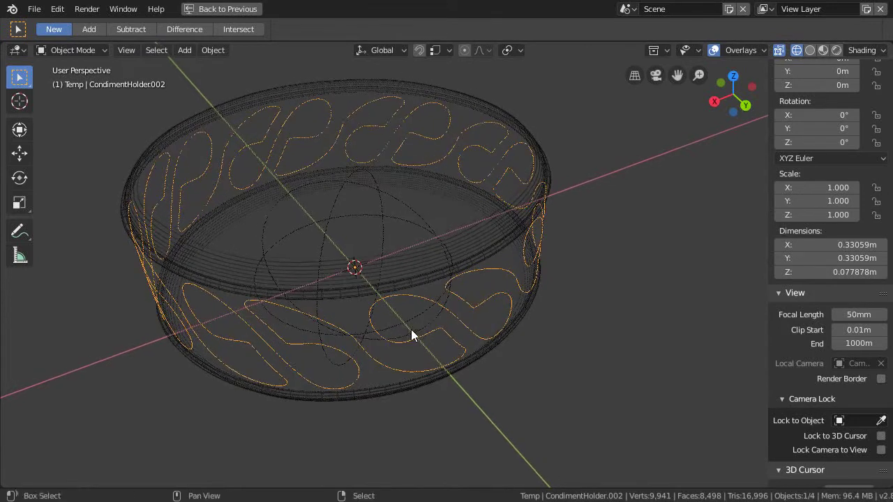
key("z")
left_click(454, 329)
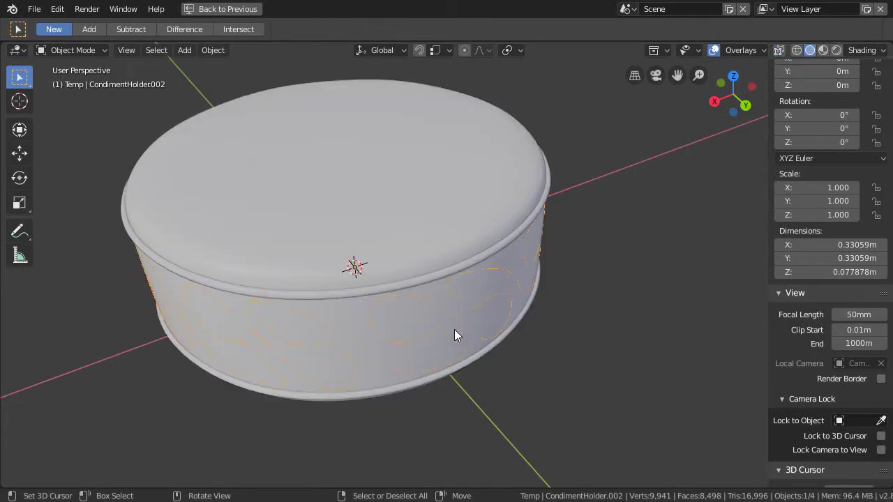
middle_click_drag(487, 310, 472, 297)
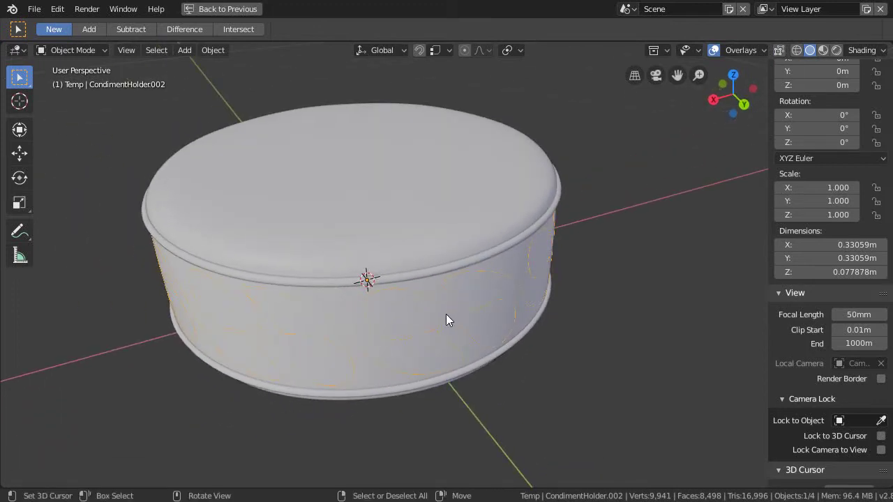
key("z")
left_click(353, 323)
middle_click_drag(391, 331, 427, 326, "ctrl")
mouse_move(457, 325)
middle_mouse_down("shift")
mouse_move(448, 325)
mouse_move(462, 314)
middle_mouse_up("shift")
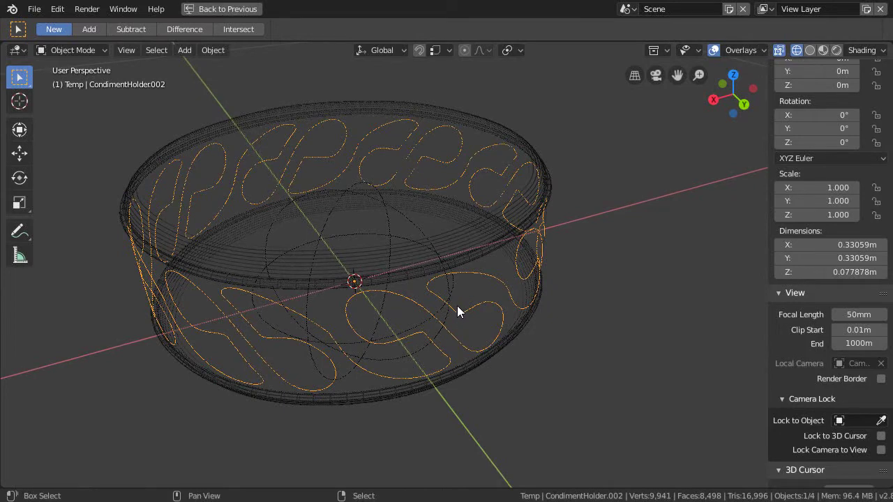
Step: Duplicate the arrayed scroll ornaments in place and restore the full multi-editor layout
key("shift+d")
key("Escape")
mouse_move(478, 318)
middle_mouse_down("ctrl")
mouse_move(469, 312)
mouse_move(463, 326)
middle_mouse_up("ctrl")
key("ctrl+space")
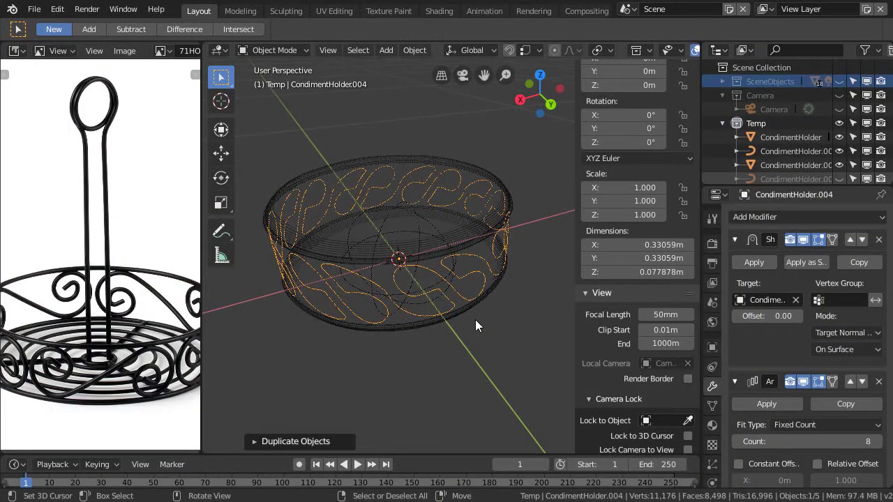
Step: Pick the solid CondimentHolder bowl out of the overlapping objects and hide it
left_click(460, 294)
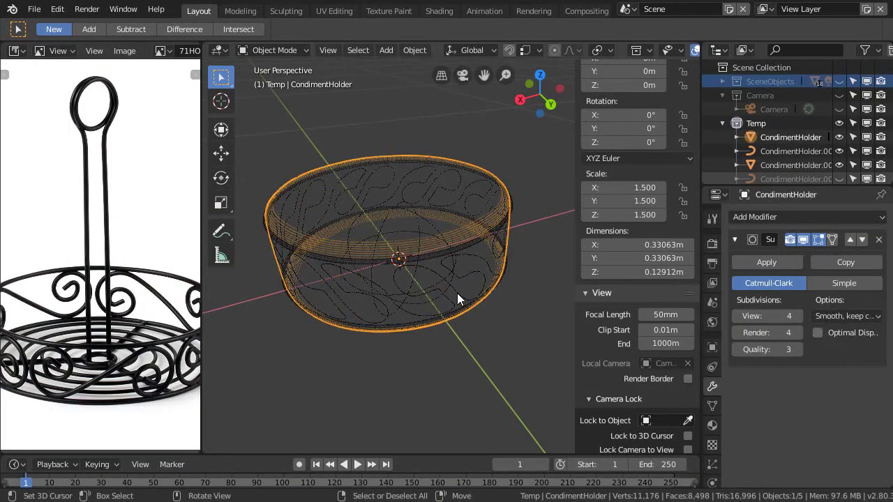
left_click(457, 293)
left_click(457, 292)
left_click(457, 291)
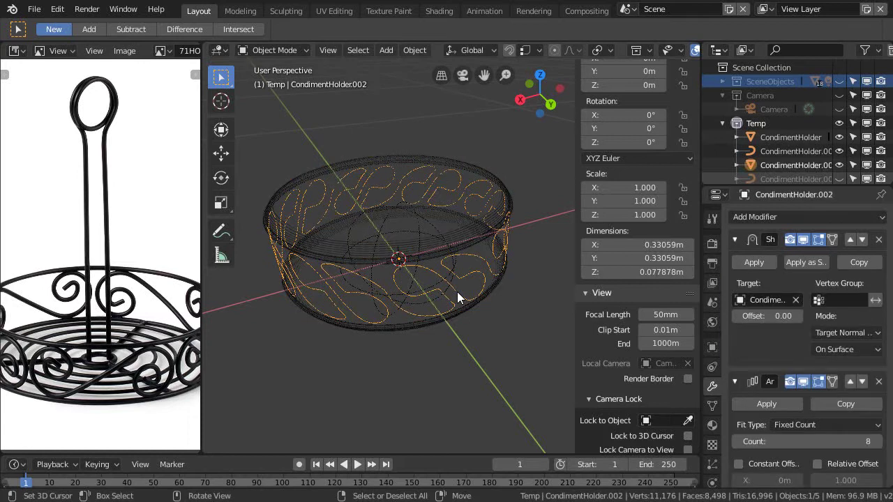
left_click(456, 291)
left_click(457, 292)
left_click(456, 292)
left_click(456, 292)
left_click(456, 292)
left_click(456, 292)
left_click(455, 292)
left_click(459, 300)
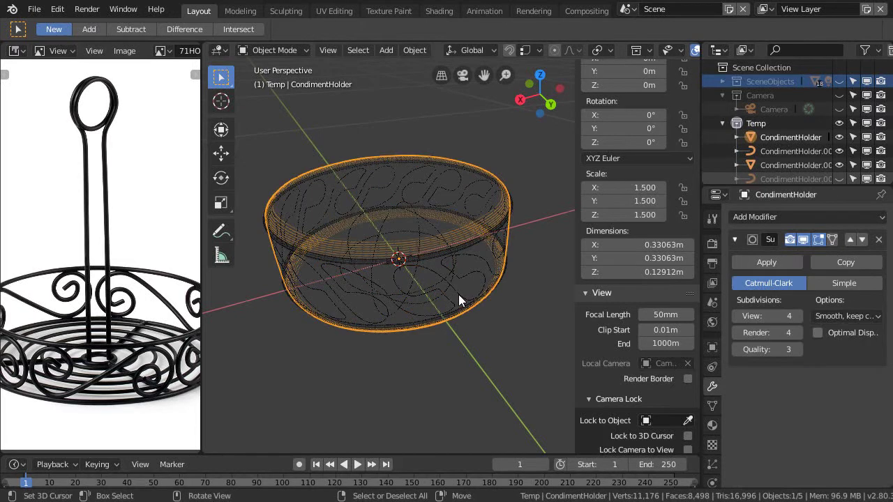
left_click(459, 298)
left_click(458, 298)
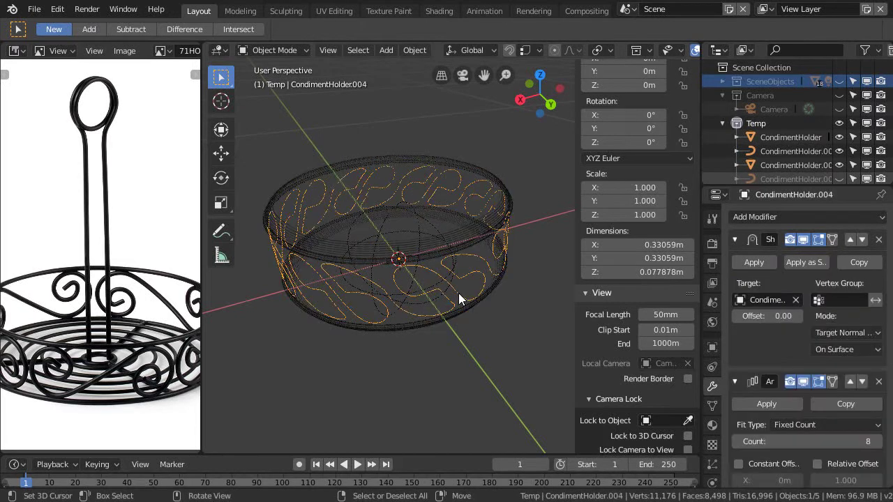
left_click(459, 233)
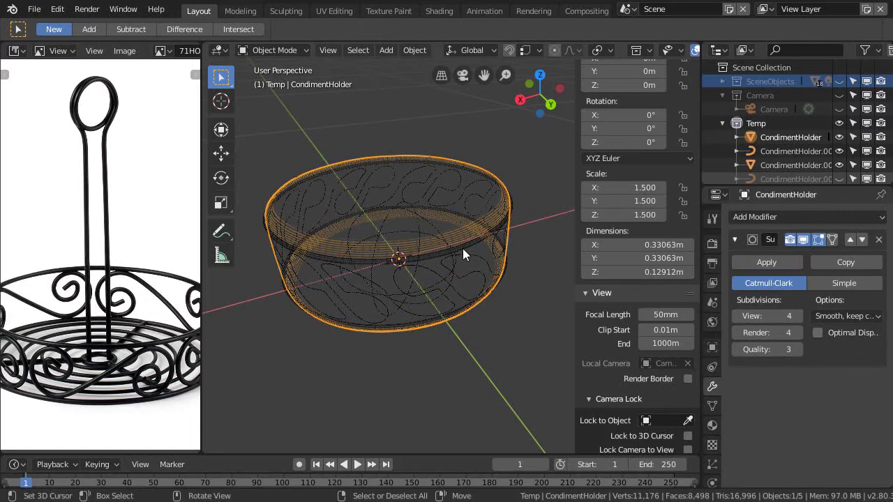
key("h")
Step: Select the duplicated scroll mesh, CondimentHolder.004, and convert it to a curve
left_click(470, 273)
left_click(471, 275)
left_click(471, 272)
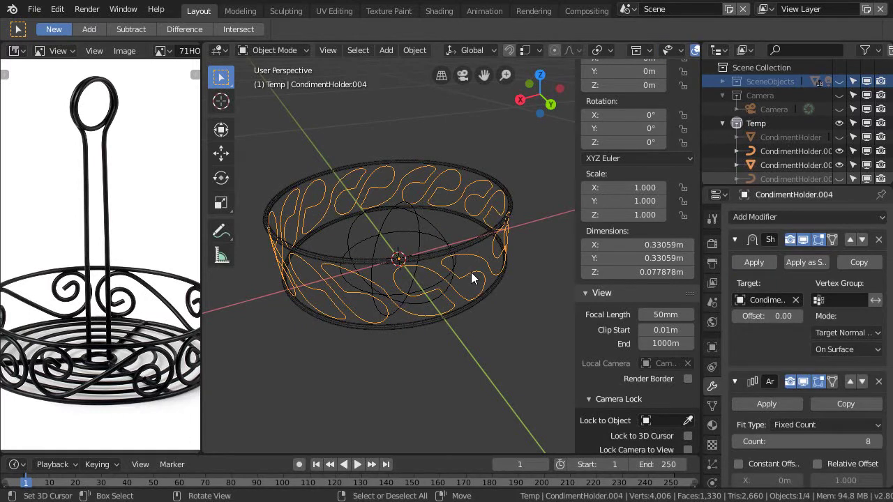
scroll(773, 118, "down", 2)
left_click(473, 273)
left_click(473, 273)
left_click(473, 273)
left_click(473, 274)
left_click(473, 273)
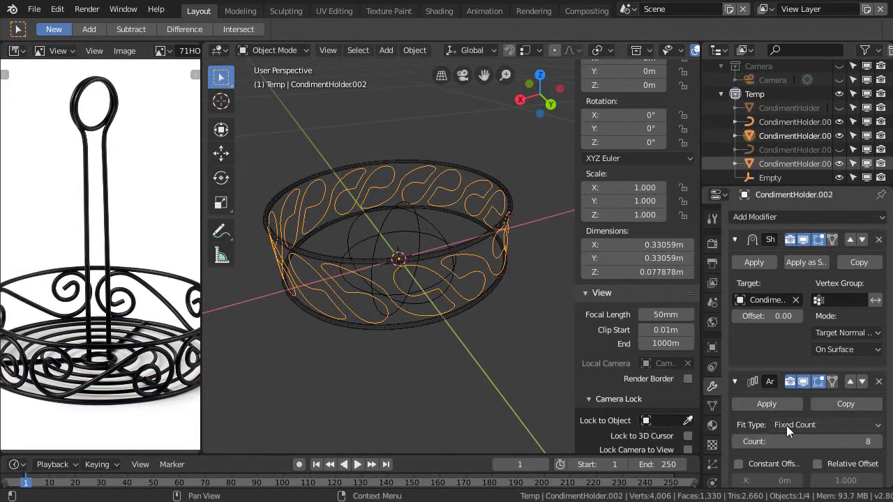
scroll(471, 346, "up", 4)
left_click(457, 289)
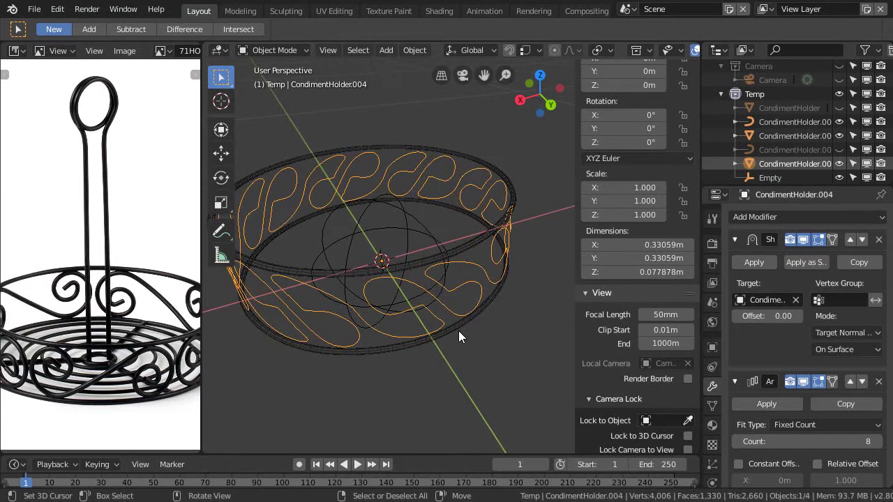
key("q")
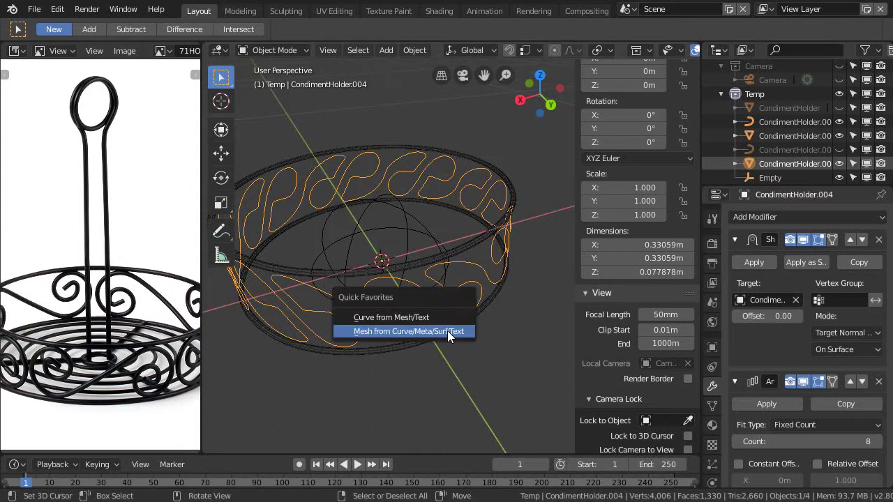
left_click(400, 319)
middle_click_drag(427, 321, 434, 321)
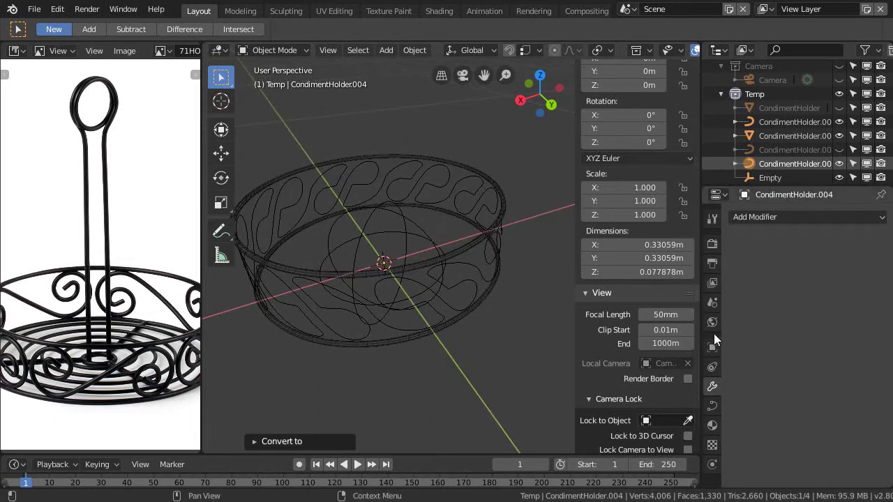
Step: Give the converted scroll curve a bevel depth of 0.002 m and a bevel resolution of 3
left_click(712, 407)
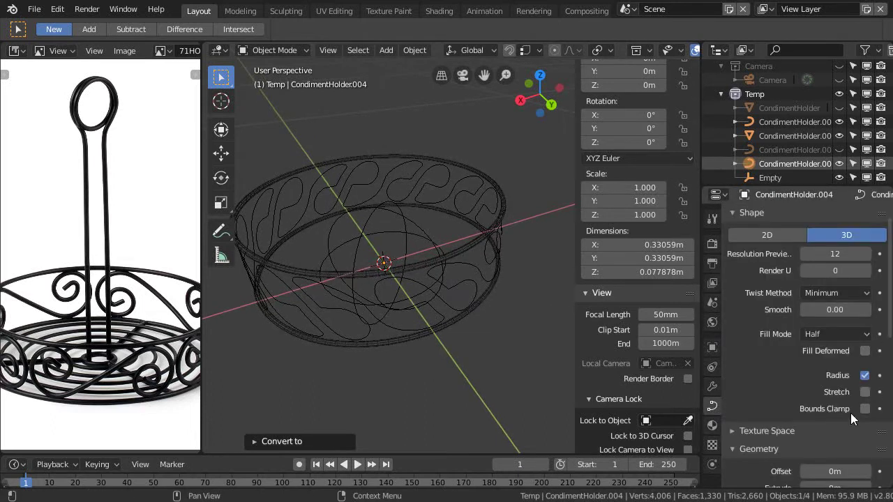
scroll(848, 297, "down", 4)
scroll(834, 366, "down", 4)
left_click(836, 335)
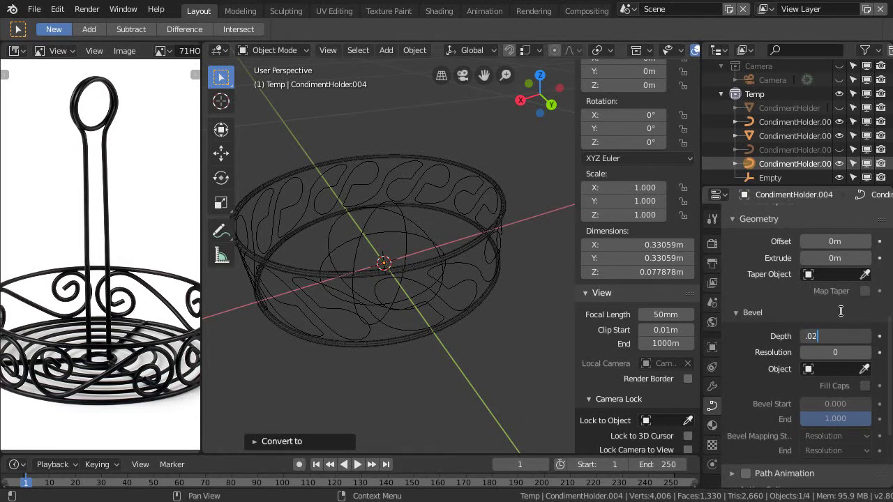
key("Return")
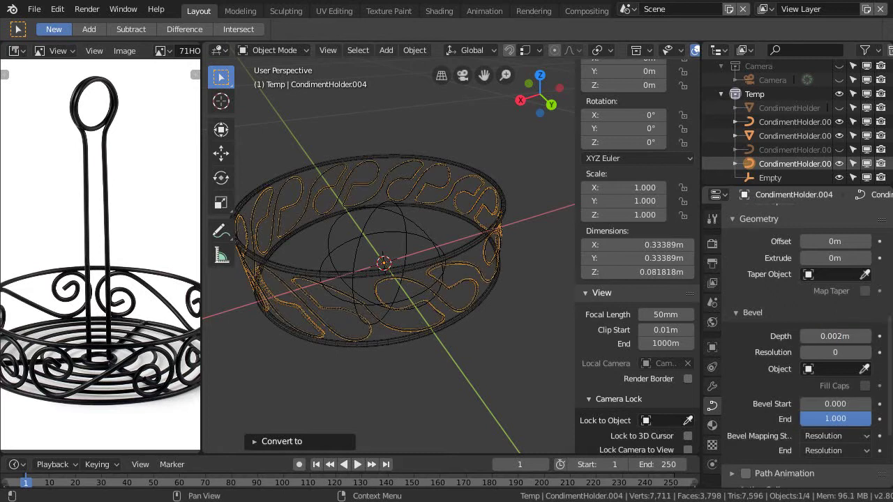
left_click(867, 353)
left_click(868, 352)
left_click(867, 353)
Step: Examine the thickness and shape of the beveled scrolls around the rings in solid shading and in wireframe
scroll(447, 311, "up", 4)
mouse_move(405, 354)
middle_mouse_down()
mouse_move(401, 324)
mouse_move(418, 295)
mouse_move(411, 351)
mouse_move(419, 355)
middle_mouse_up()
key("shift+z")
middle_click_drag(473, 371, 473, 329)
scroll(779, 316, "up", 3)
scroll(778, 321, "up", 5)
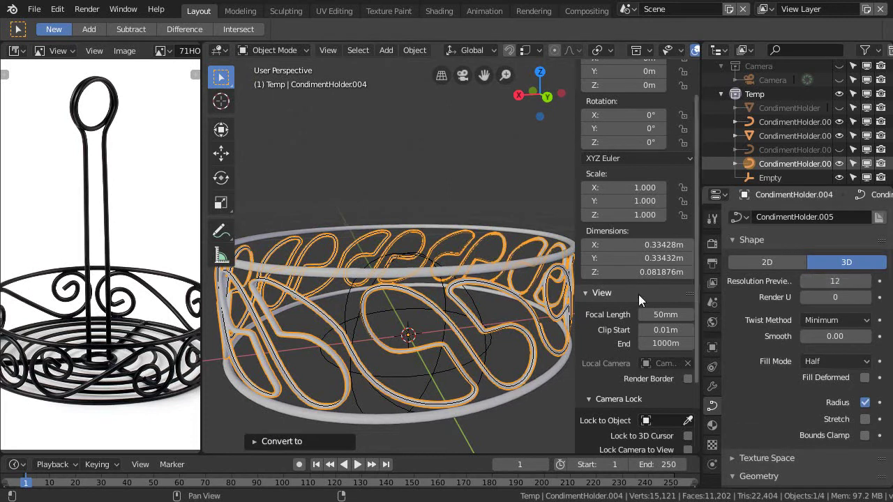
middle_click_drag(490, 315, 450, 300)
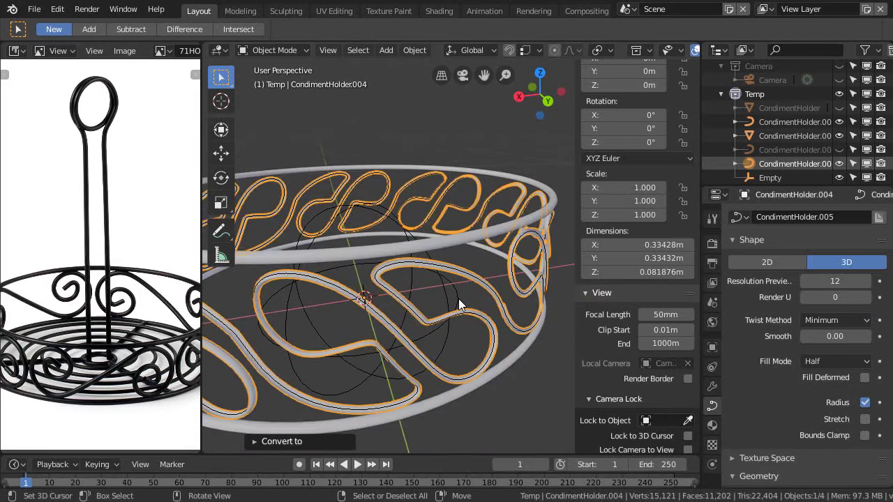
key("z")
left_click(374, 305)
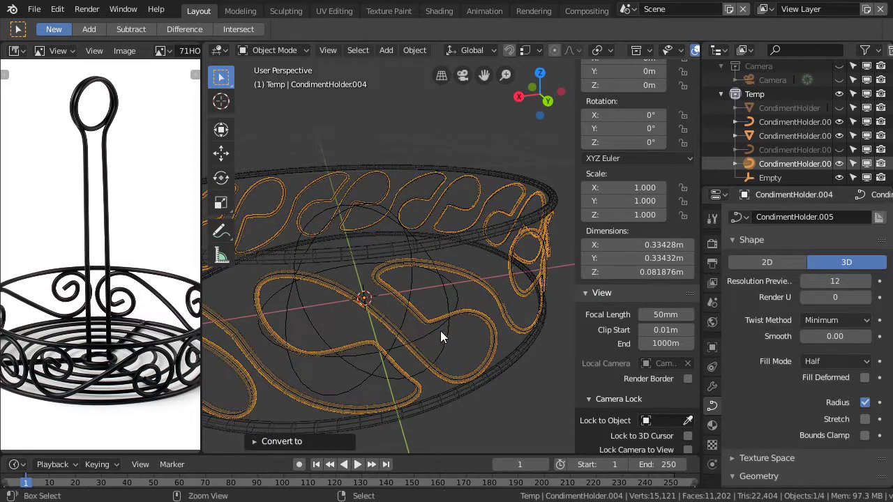
scroll(478, 255, "up", 6)
middle_click_drag(452, 268, 412, 292)
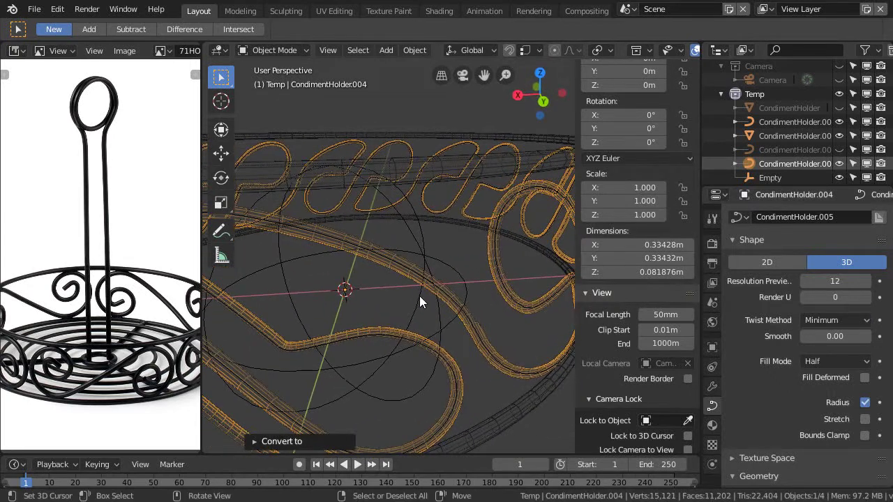
Step: Enter Edit Mode on the scroll curve and set the spline type of all its points to Poly
key("Tab")
key("Tab")
key("Tab")
middle_click_drag(432, 294, 453, 337, "shift")
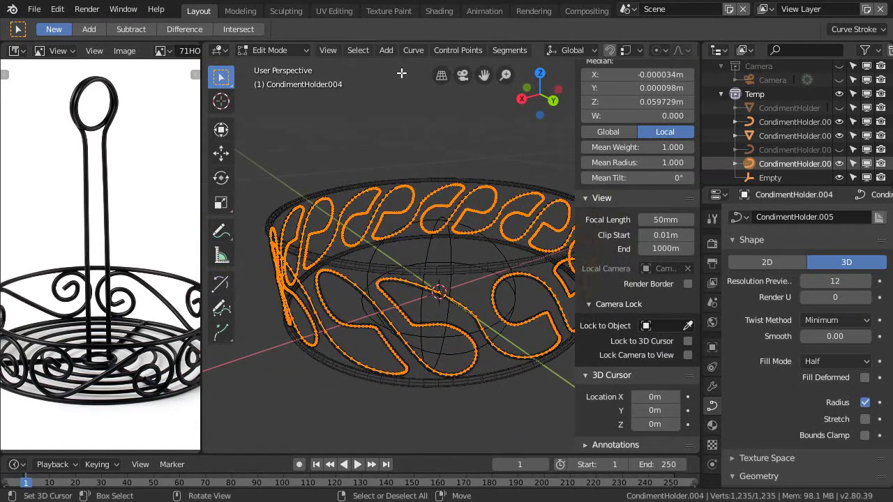
middle_click_drag(446, 86, 411, 98, "shift")
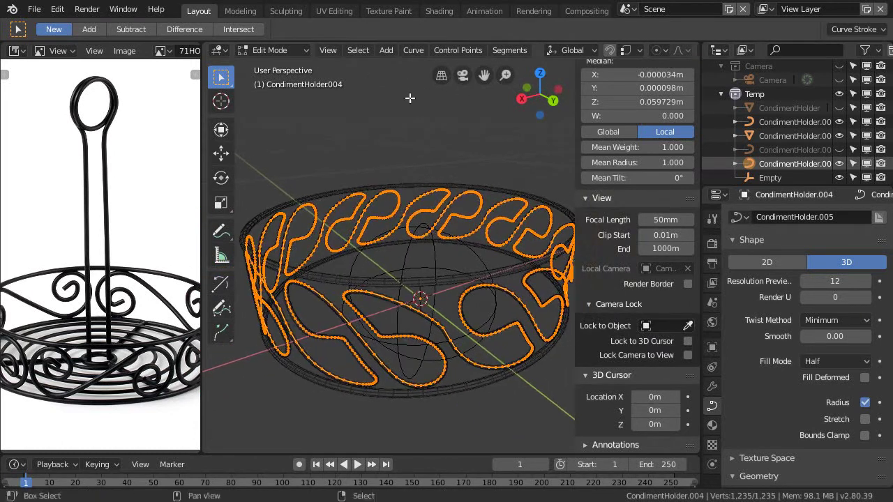
left_click(414, 51)
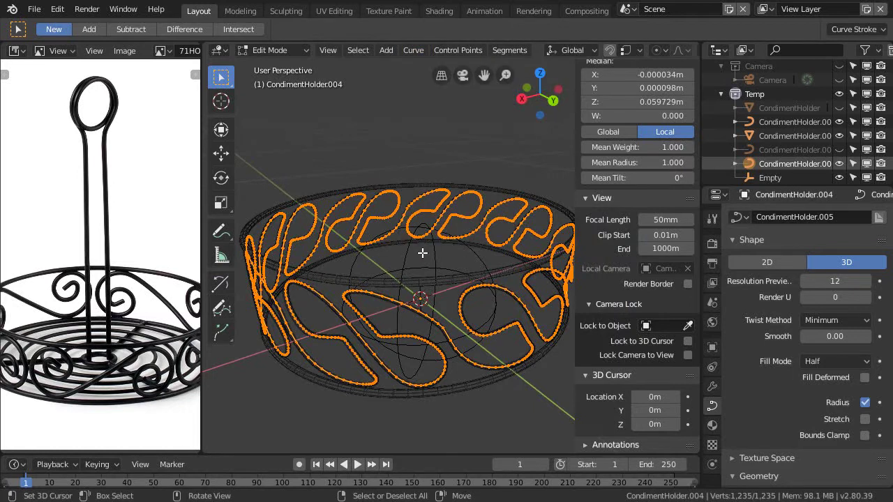
right_click(422, 253)
mouse_move(414, 252)
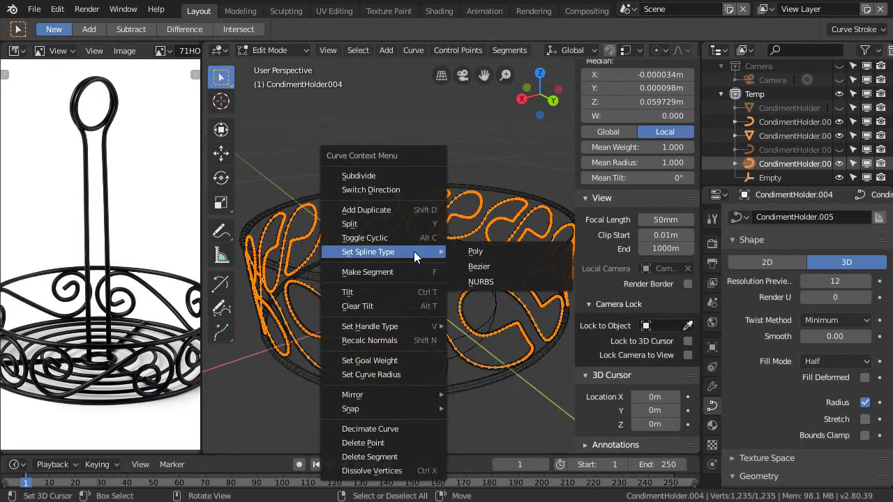
left_click(489, 253)
middle_click_drag(446, 290, 426, 286)
middle_click_drag(470, 264, 419, 300)
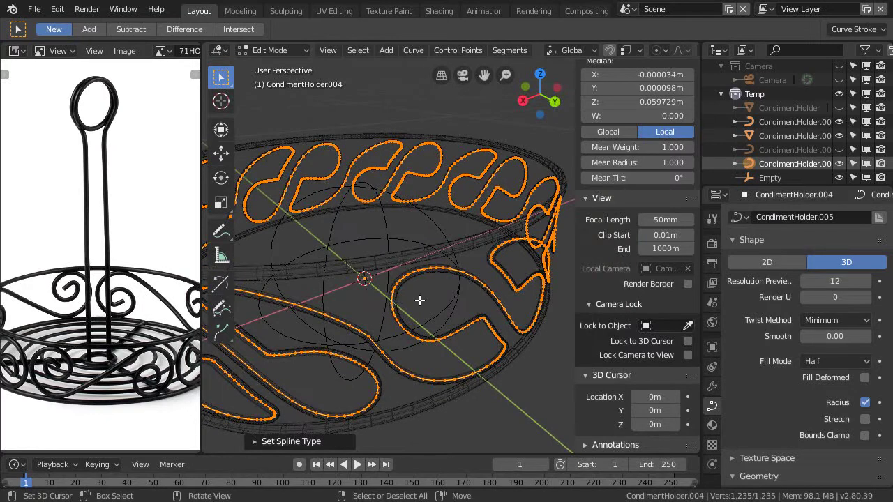
Step: Set the scroll curve's fill mode to Full and inspect the scrolls around the rings
key("ctrl+space")
middle_click_drag(424, 287, 434, 382, "ctrl")
middle_click_drag(434, 383, 486, 363)
key("ctrl+space")
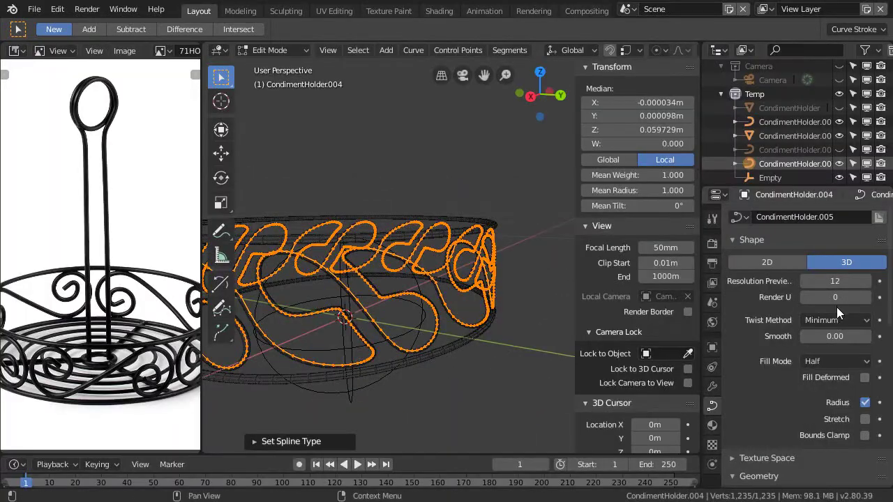
left_click(837, 360)
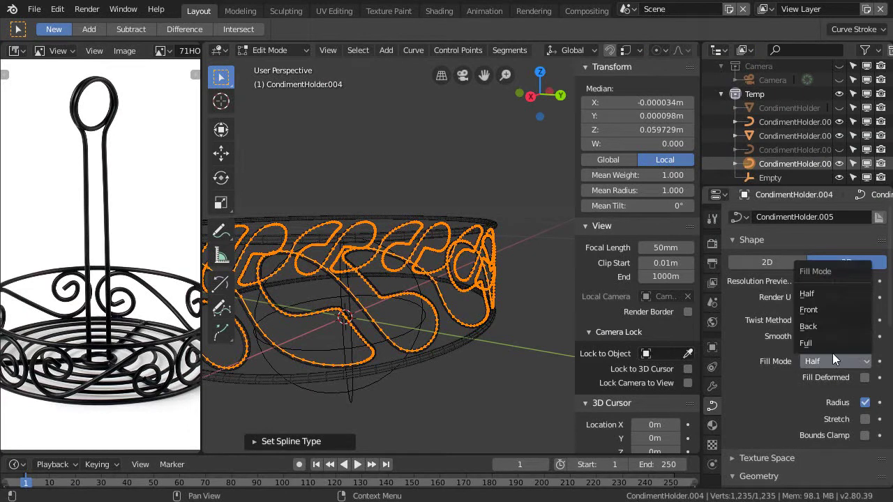
left_click(819, 343)
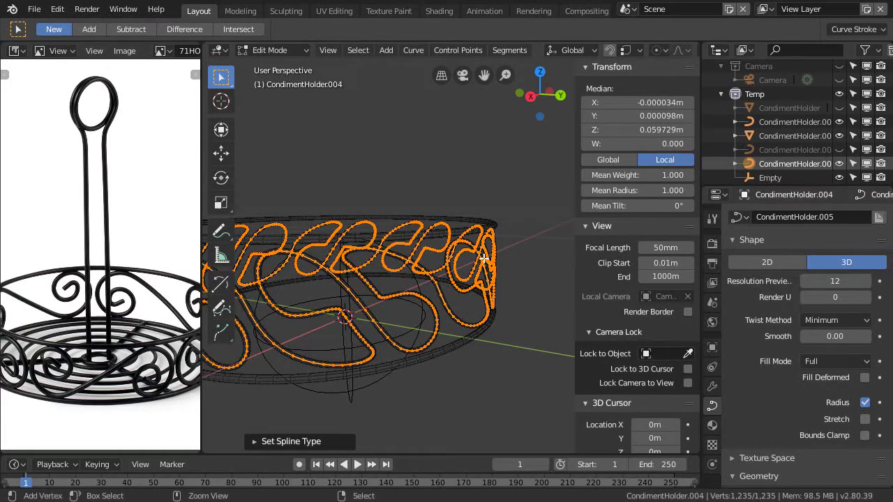
key("ctrl+space")
middle_click_drag(433, 268, 426, 368)
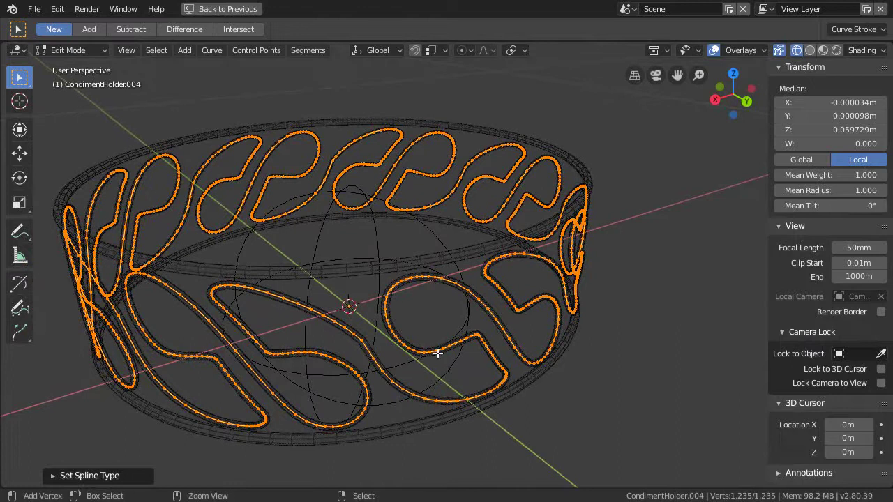
key("ctrl+space")
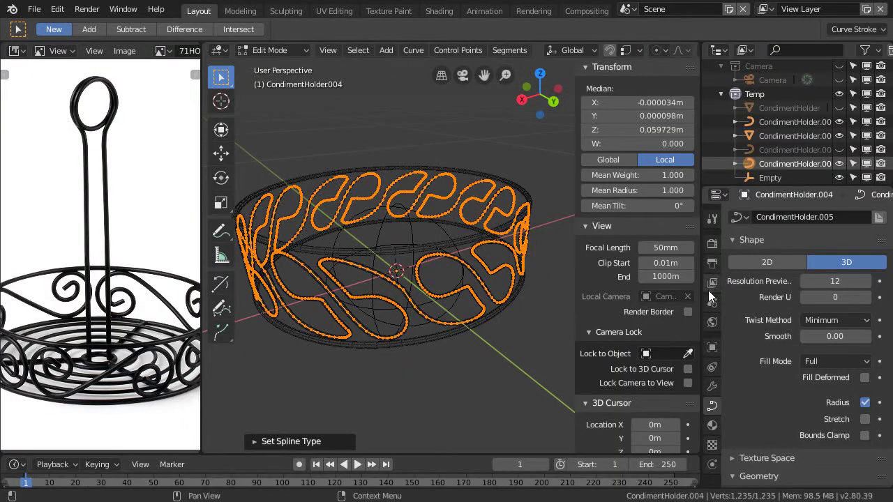
Step: Check the converted scroll curve for modifiers and examine its loops around the rings up close
left_click(712, 387)
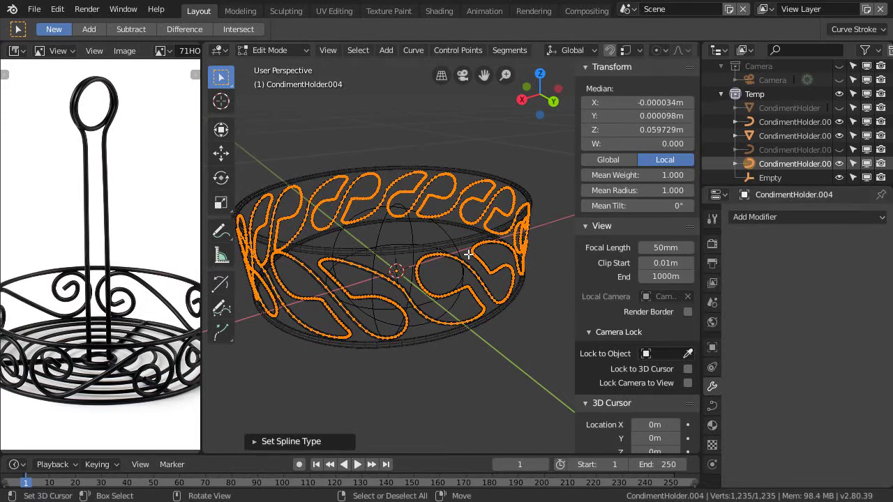
scroll(467, 299, "up", 1)
middle_click_drag(466, 299, 449, 286)
scroll(456, 256, "up", 2)
middle_click_drag(457, 256, 450, 311)
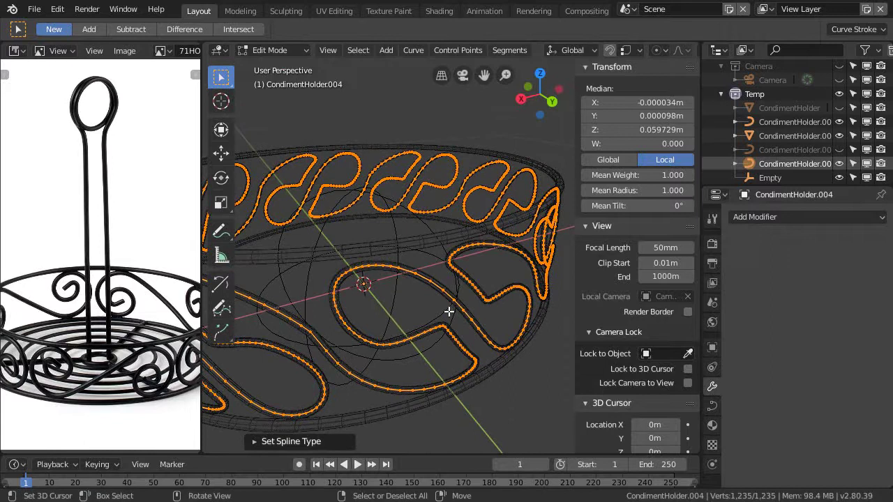
left_click(788, 217)
left_click(782, 215)
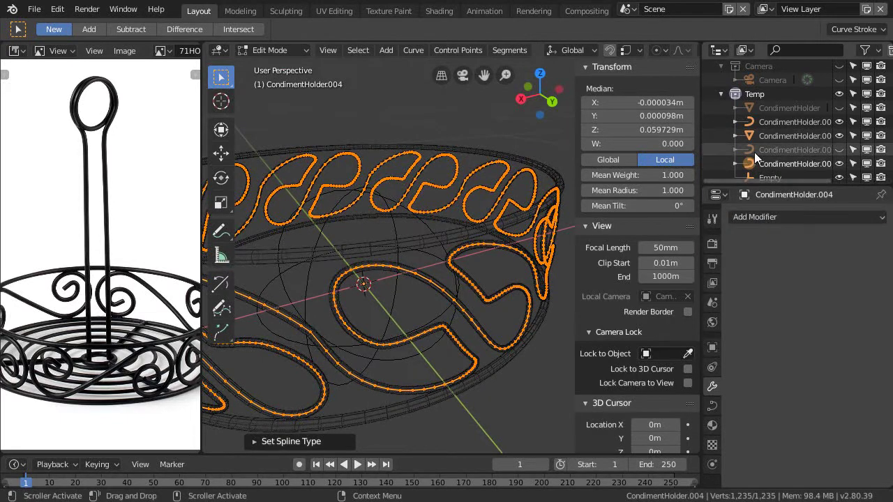
mouse_move(765, 138)
middle_mouse_down()
mouse_move(762, 145)
mouse_move(766, 134)
middle_mouse_up()
left_click(766, 135)
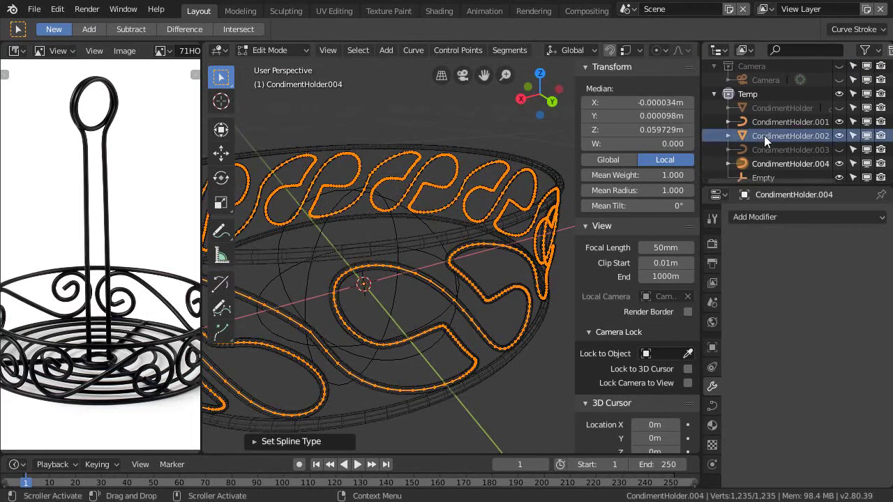
middle_click_drag(412, 328, 430, 342)
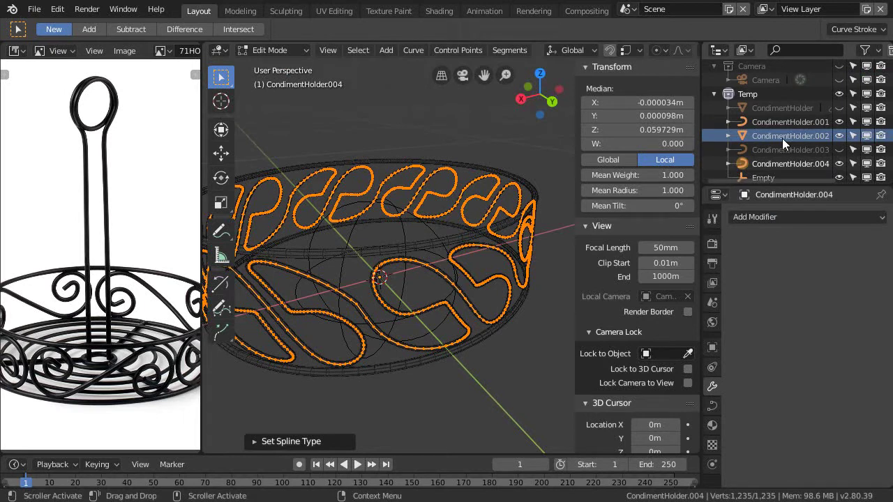
Step: Leave Edit Mode on the scroll curve and select the original arrayed scroll mesh CondimentHolder.002 with its modifiers
left_click(778, 108)
left_click(839, 108)
left_click(840, 107)
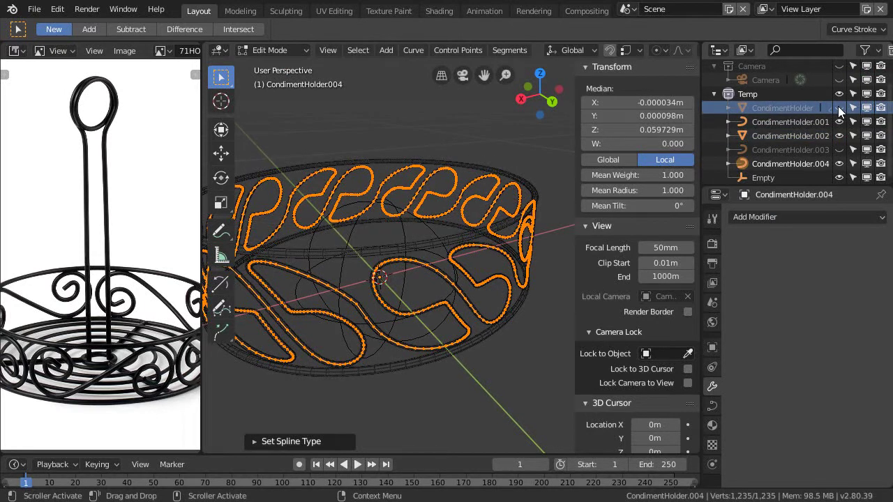
left_click(773, 139)
key("Tab")
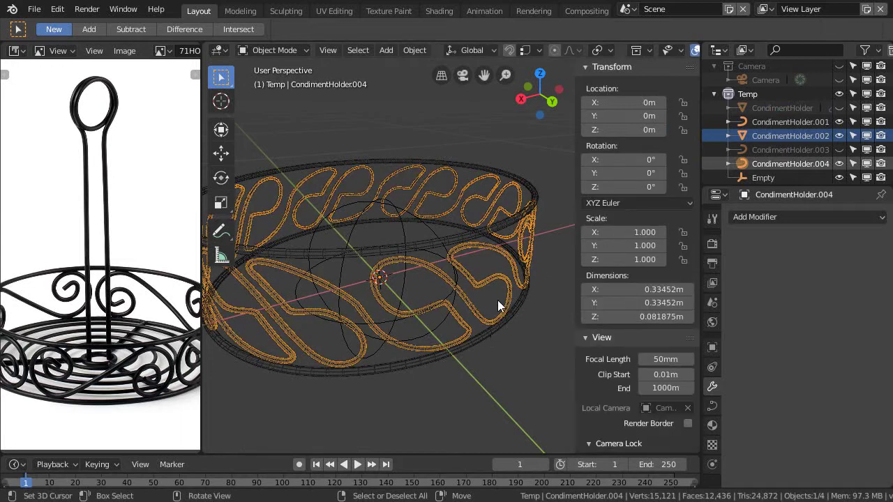
left_click(802, 135)
middle_click_drag(464, 290, 504, 303)
middle_click_drag(403, 320, 448, 332)
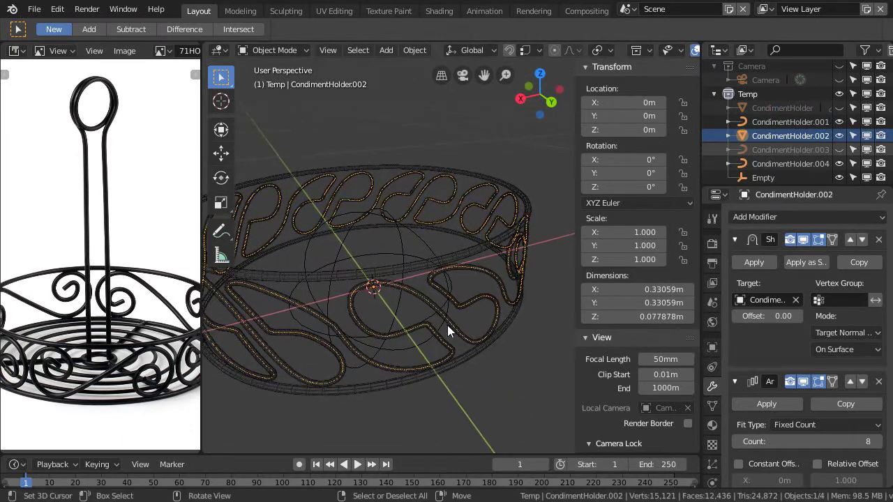
Step: Compare the beveled scroll curve with the arrayed mesh CondimentHolder.002, including the mesh's single base scroll in Edit Mode
left_click(460, 328)
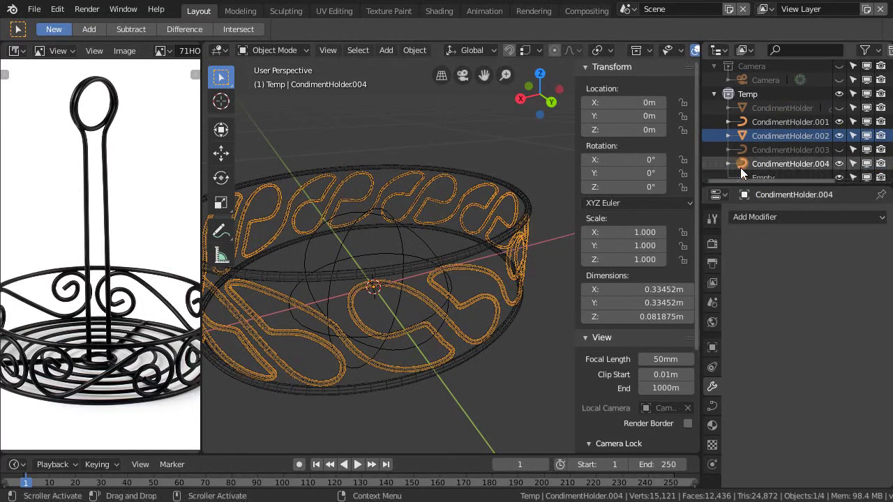
right_click(445, 341)
right_click(446, 340)
right_click(446, 341)
right_click(446, 340)
right_click(446, 339)
middle_click_drag(447, 339, 450, 335)
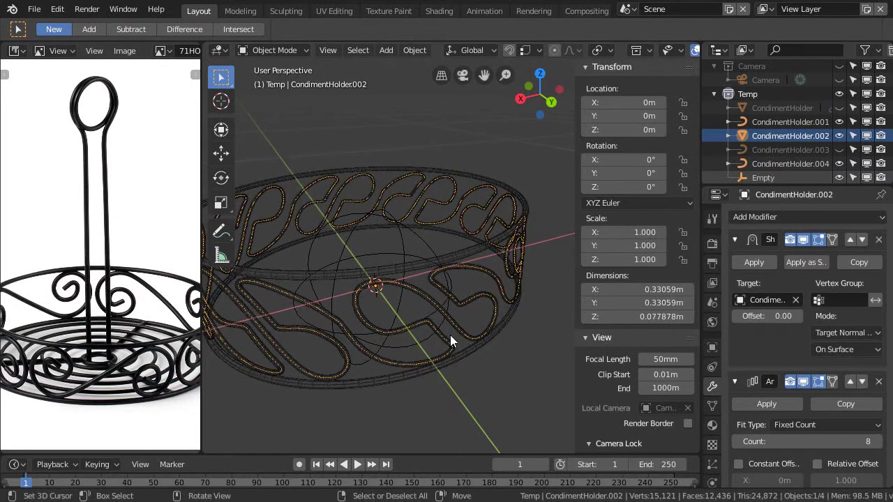
key("Tab")
key("Tab")
key("Tab")
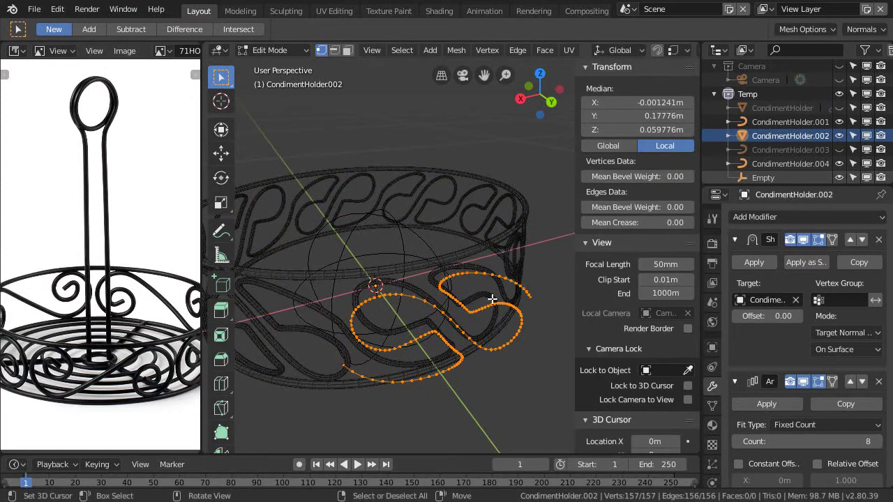
key("Tab")
key("Tab")
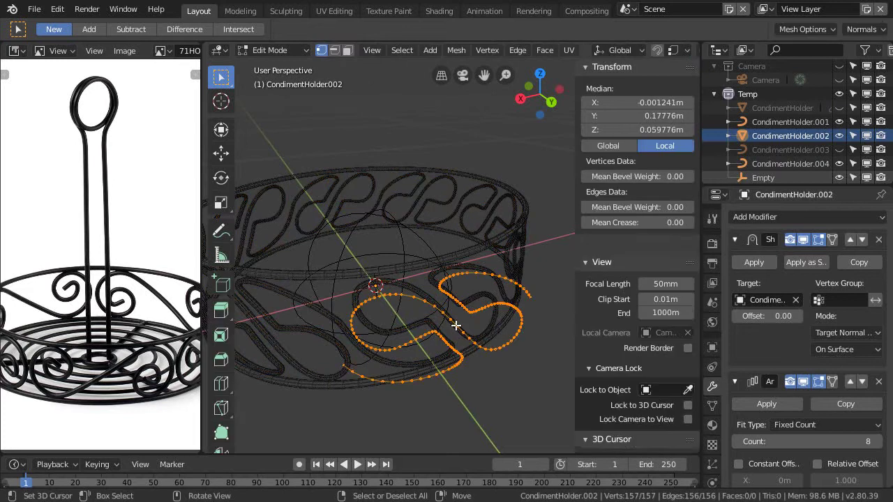
key("Tab")
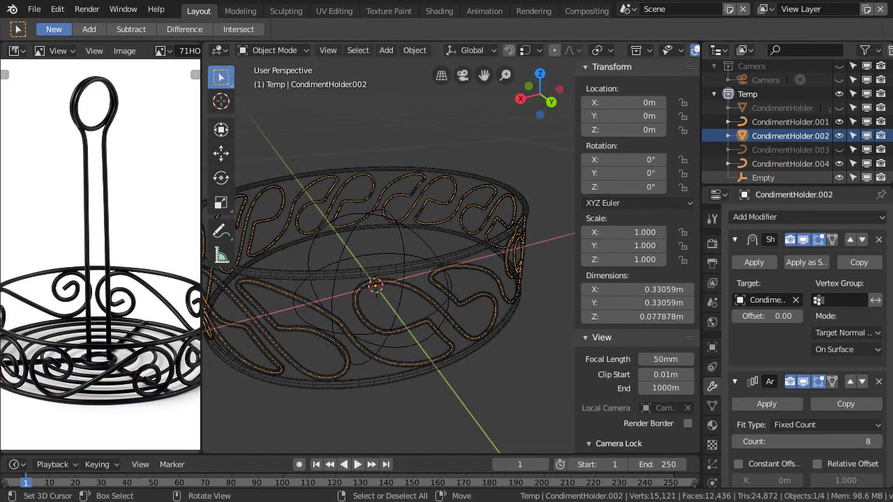
Step: Delete the beveled scroll curve CondimentHolder.004, select the original scroll mesh and check its base shape in Edit Mode
left_click(459, 323)
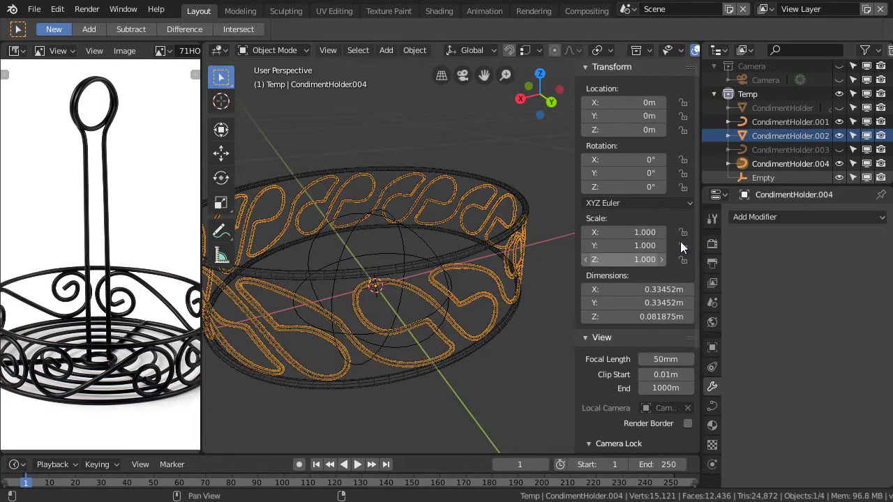
middle_click_drag(778, 134, 771, 92)
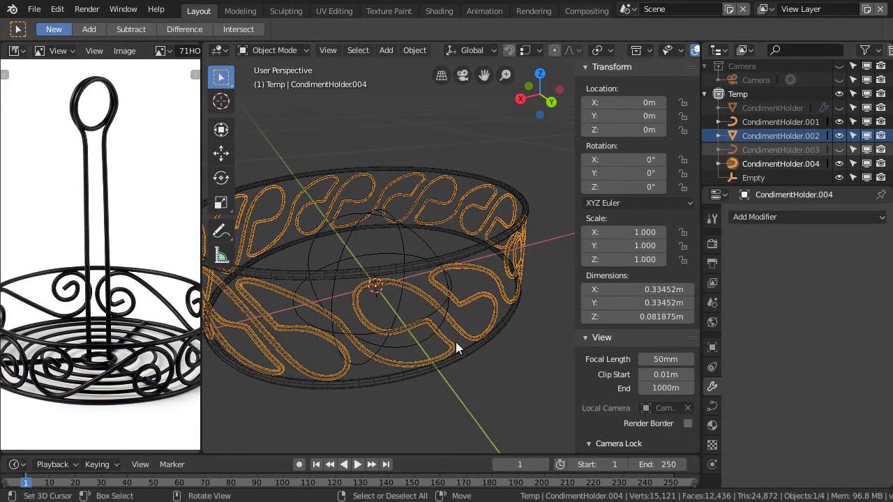
key("x")
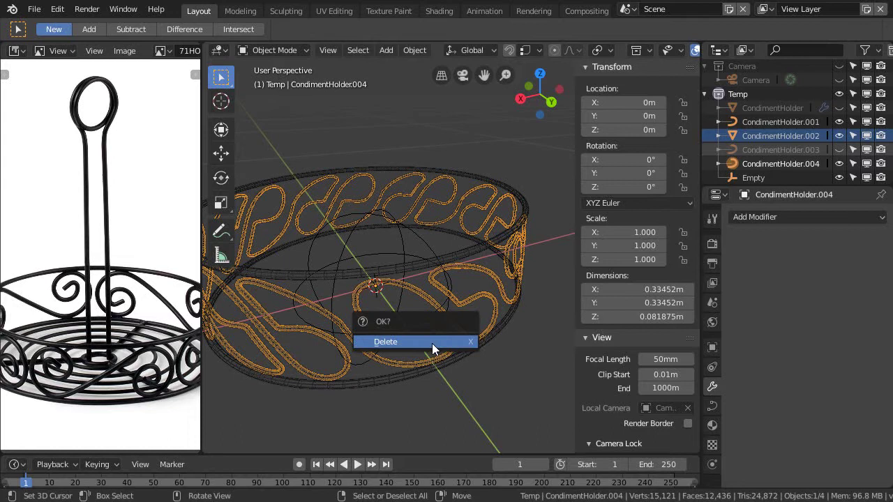
left_click(432, 343)
left_click(464, 307)
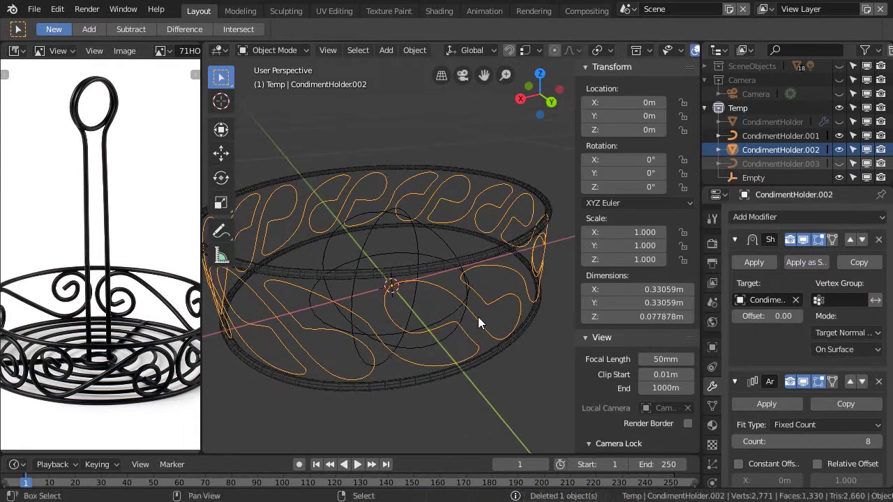
key("Tab")
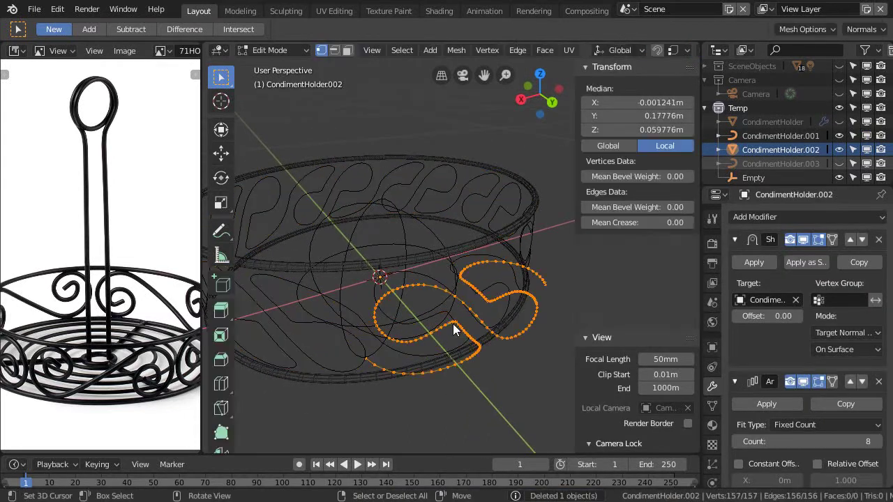
key("Tab")
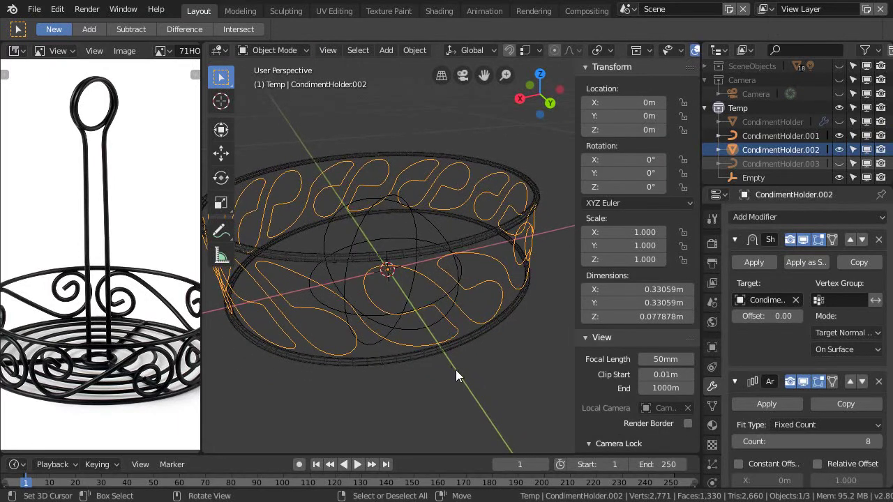
Step: Maximize the 3D viewport and scale the base scroll's vertices to about 0.989 along X
key("ctrl+space")
middle_click_drag(480, 343, 471, 321, "ctrl")
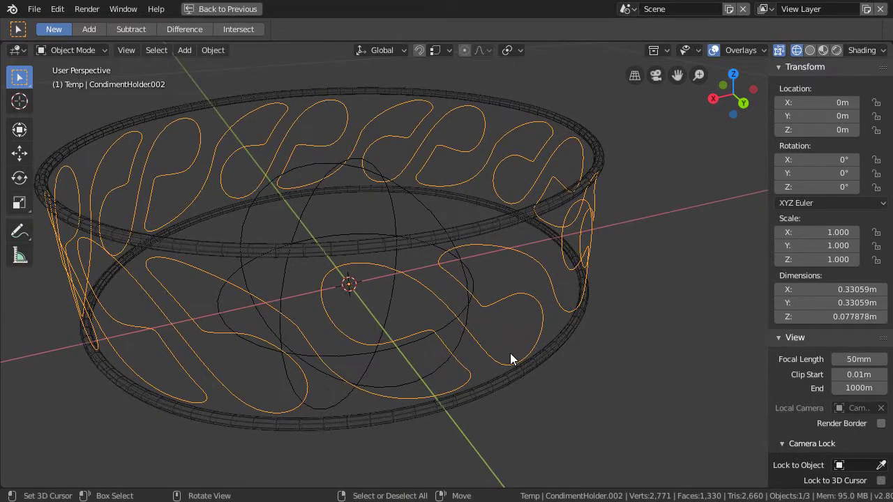
key("Tab")
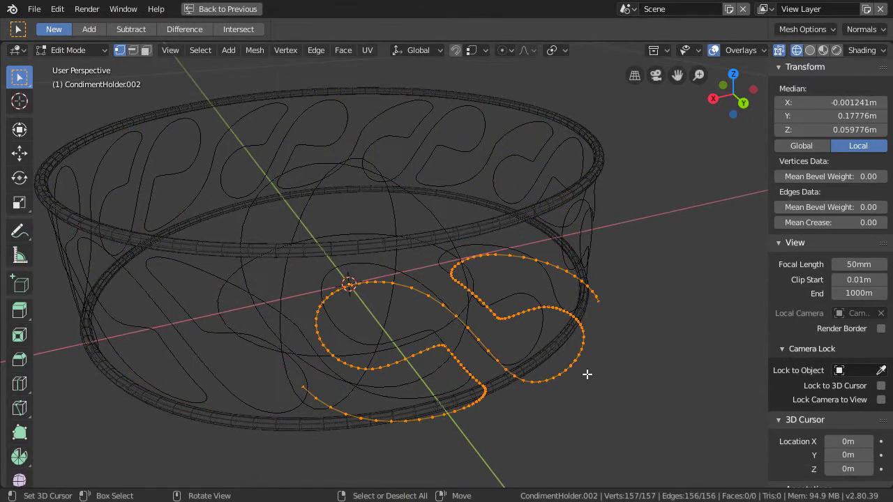
key("s")
key("x")
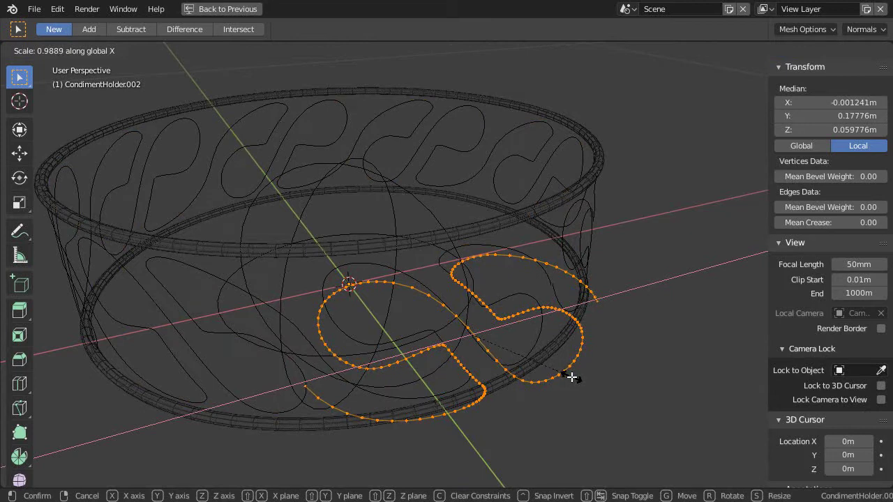
left_click(572, 378)
key("Tab")
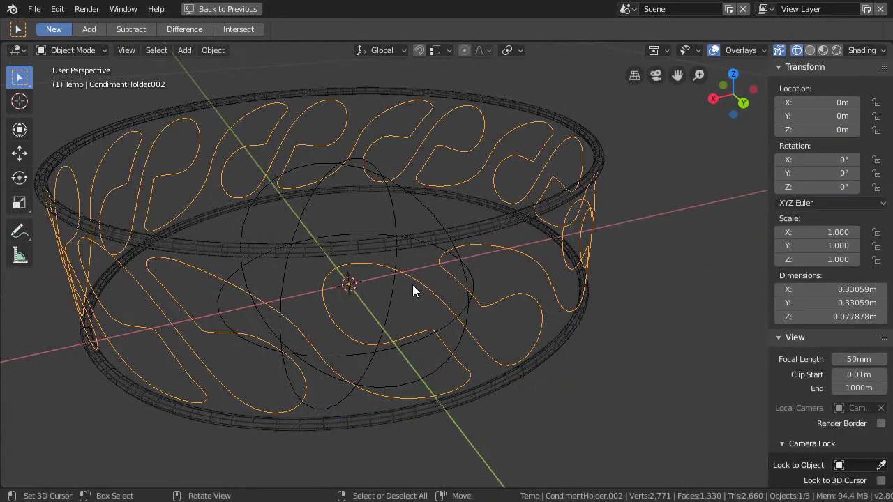
Step: Rotate the Empty that drives the array to about -45° around the Z axis
left_click(391, 222)
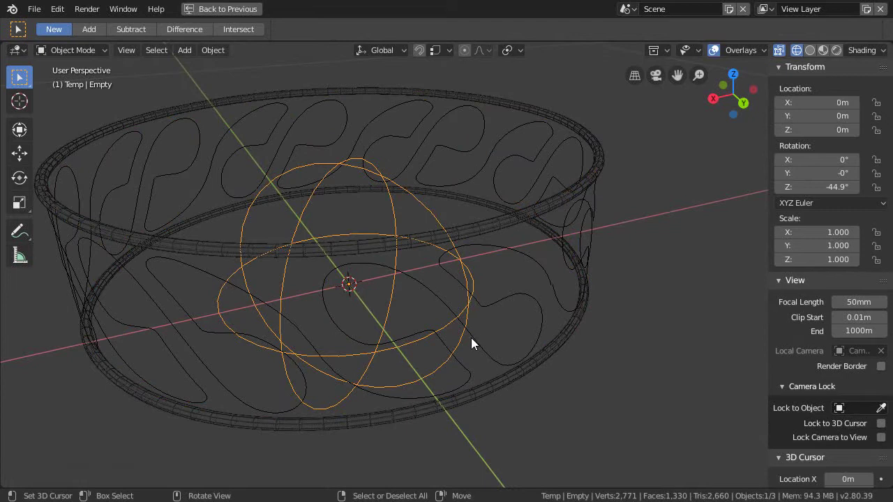
key("r")
key("z")
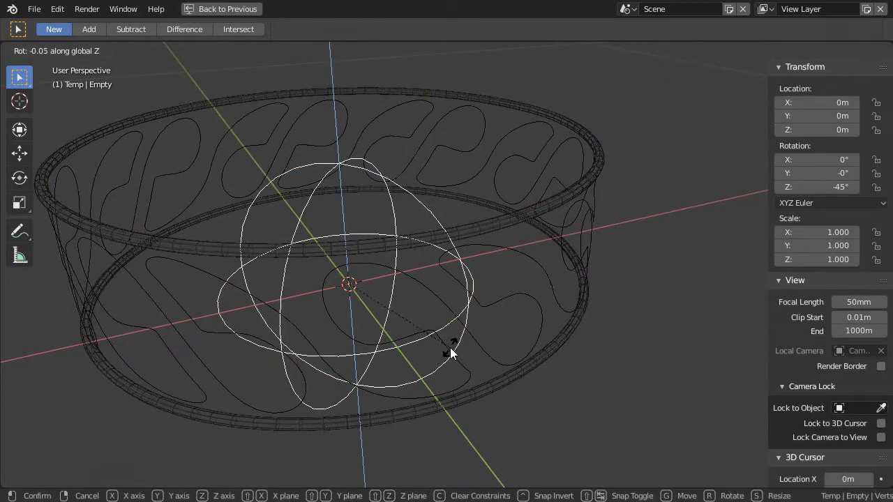
left_click(450, 352)
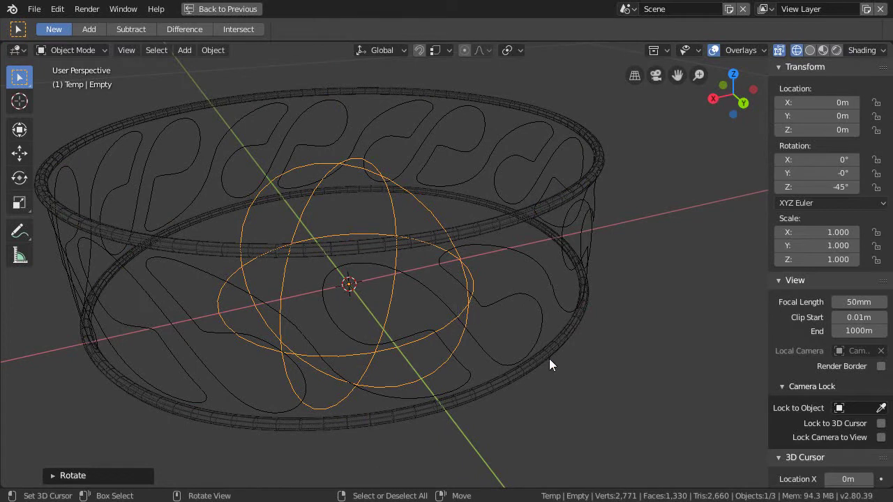
key("r")
key("z")
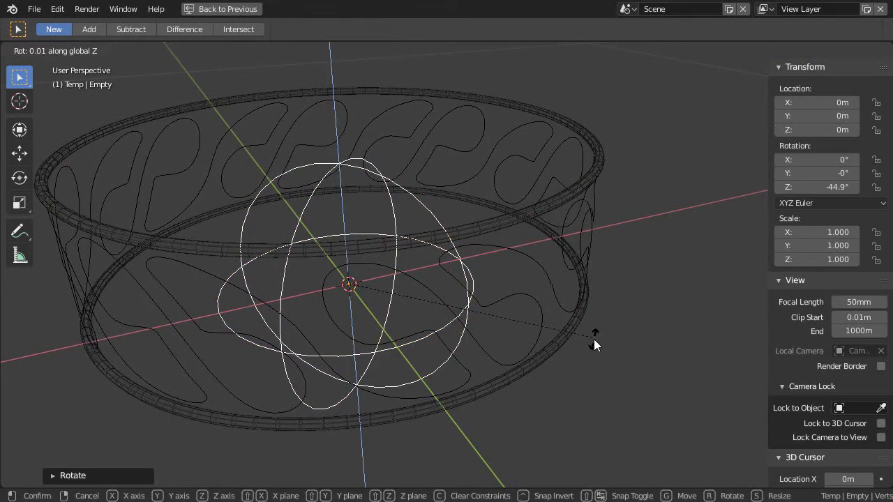
left_click(590, 344)
middle_click_drag(590, 343, 385, 401)
middle_click_drag(449, 338, 413, 325)
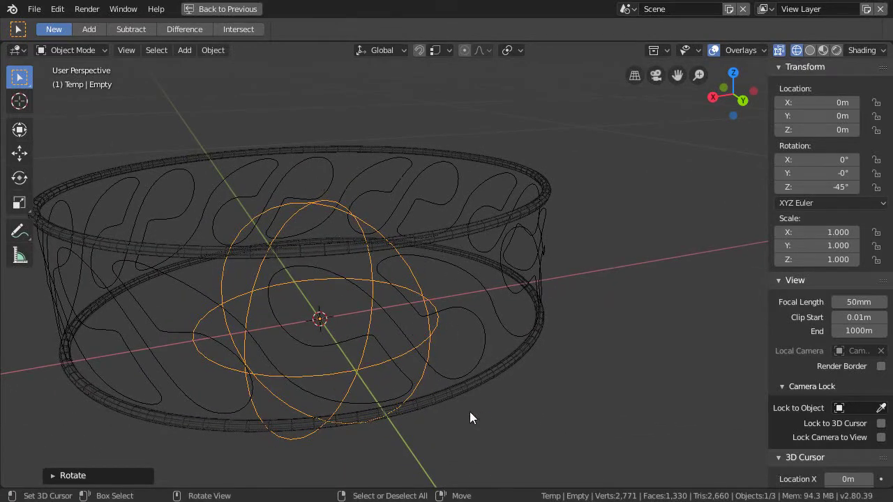
Step: Scale the vertices of the base scroll mesh to about 0.999 along X and return to Object Mode
left_click(475, 319)
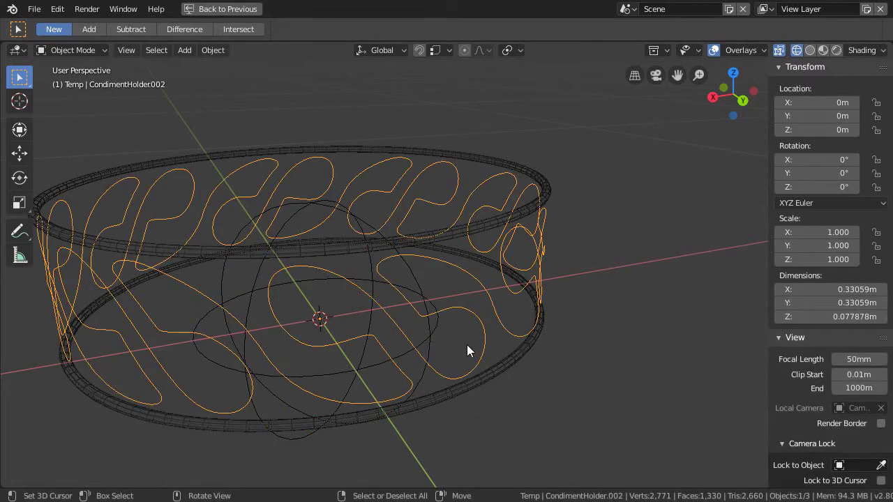
key("Tab")
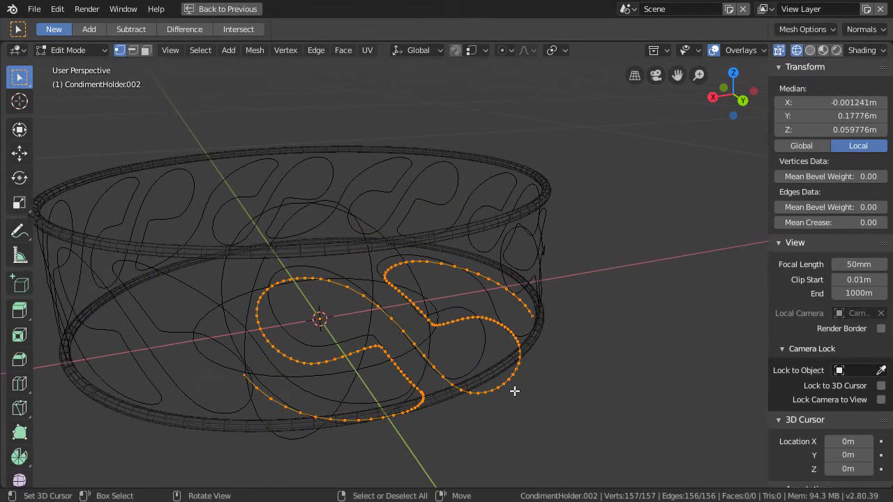
key("s")
key("x")
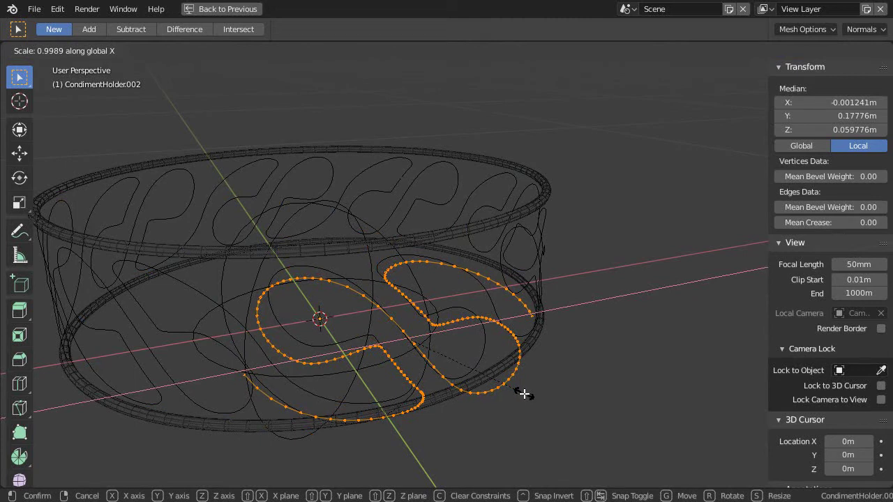
left_click(525, 394)
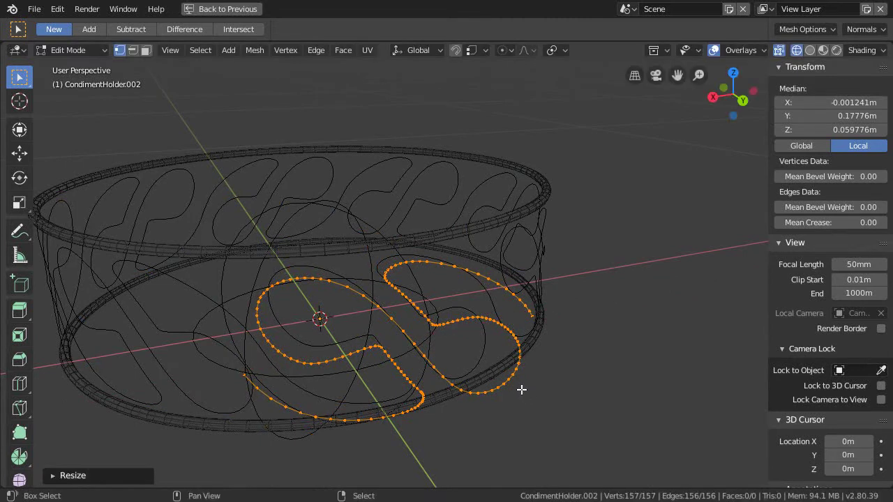
key("Tab")
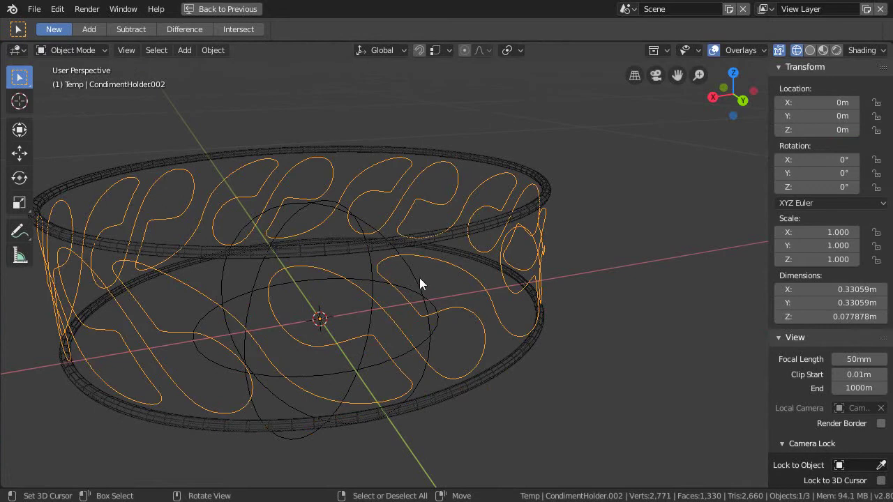
Step: Hide the Empty inside the rings, select the scroll mesh and save the file
right_click(420, 288)
middle_click_drag(458, 347, 481, 303)
middle_click_drag(445, 271, 425, 307, "ctrl")
key("Delete")
left_click(497, 302)
key("ctrl+s")
Step: Check the base scroll in Edit Mode and examine its arrayed copies around the rings
key("Tab")
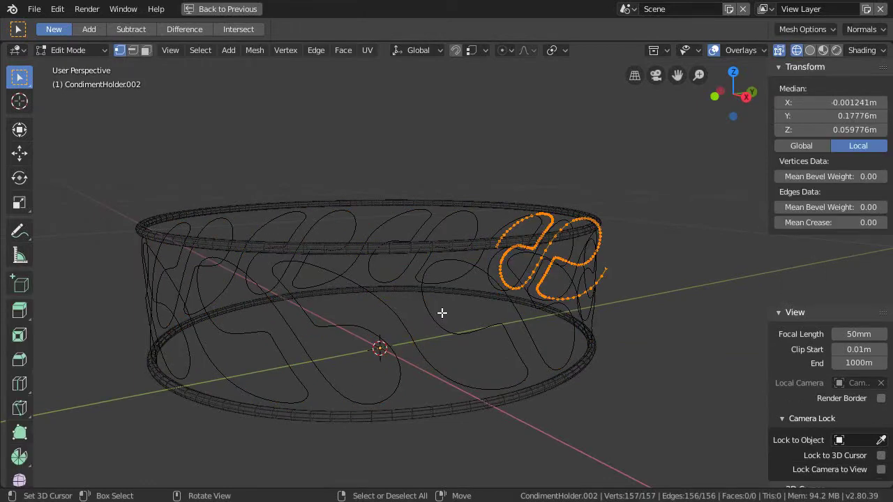
key("Tab")
middle_click_drag(489, 324, 391, 339)
middle_click_drag(502, 339, 413, 352, "shift")
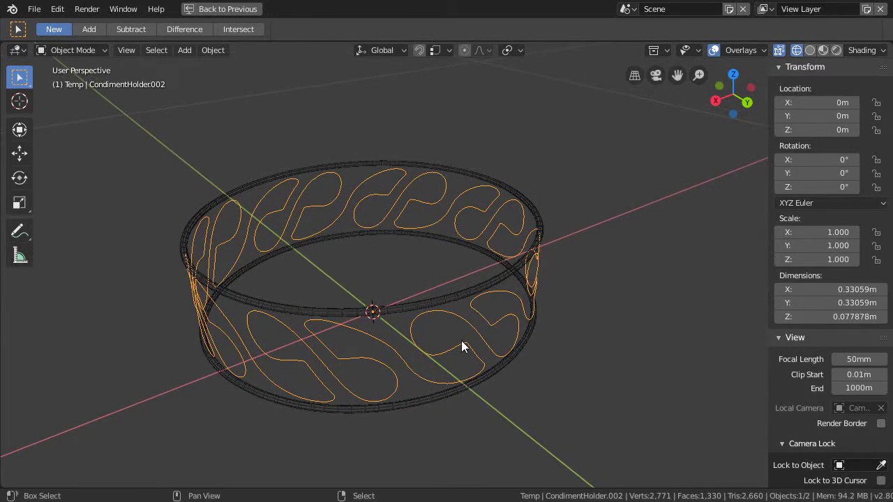
Step: Duplicate the arrayed scroll object in place and convert the duplicate with Mesh from Curve/Meta/Surf/Text
key("shift+d")
key("Escape")
scroll(513, 345, "down", 1)
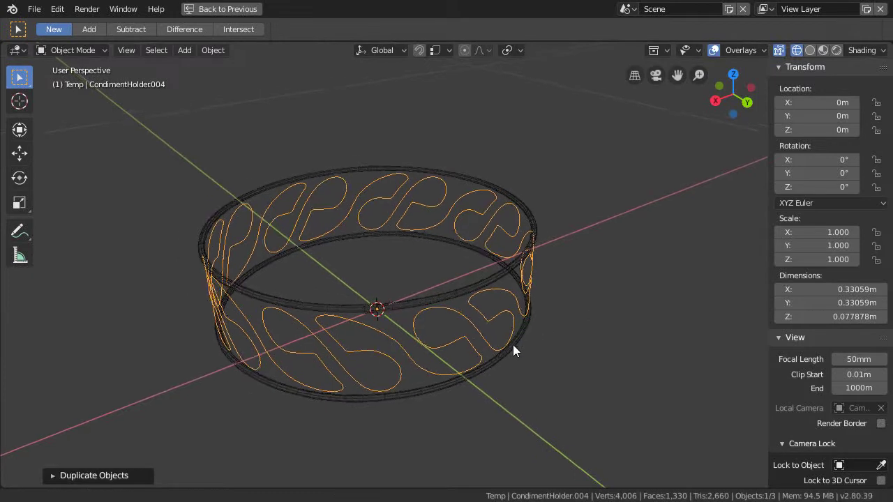
middle_click_drag(513, 345, 477, 344, "shift")
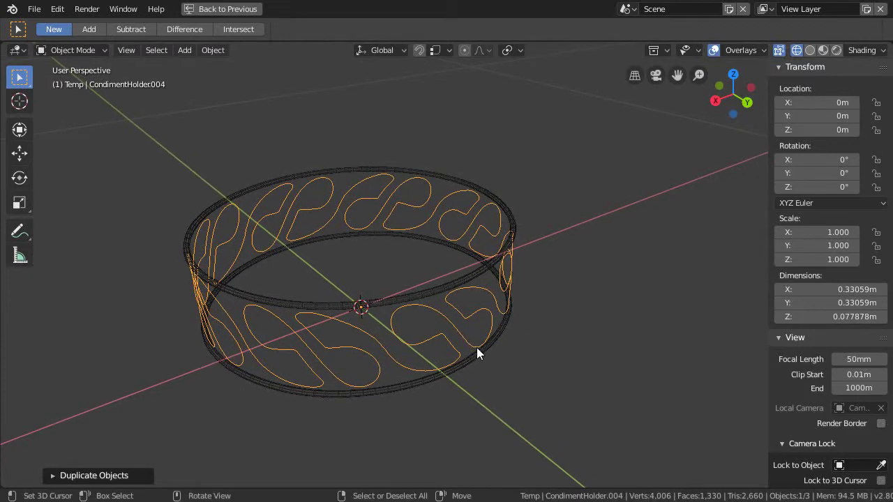
key("q")
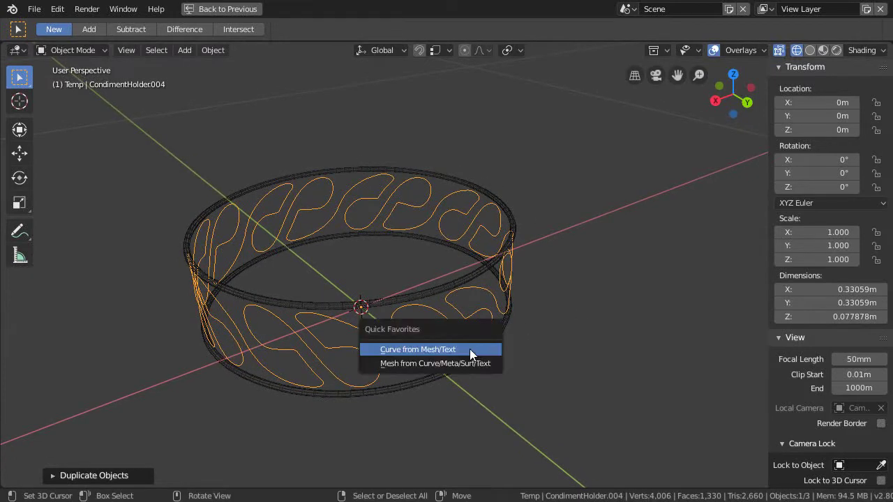
left_click(420, 363)
Step: Examine the vertices of the converted scroll mesh around the rings in Edit Mode, ending in Object Mode
middle_click_drag(470, 347, 447, 228)
key("Tab")
scroll(457, 297, "down", 6)
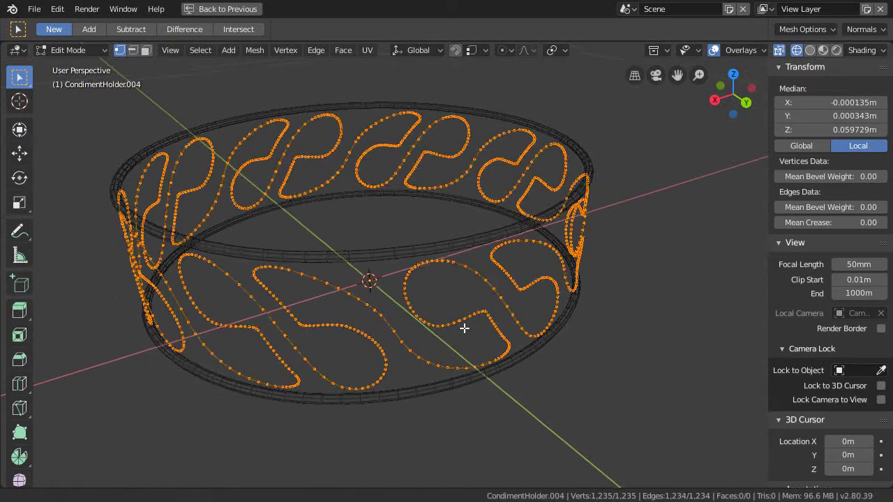
middle_click_drag(464, 328, 464, 326, "shift")
key("Tab")
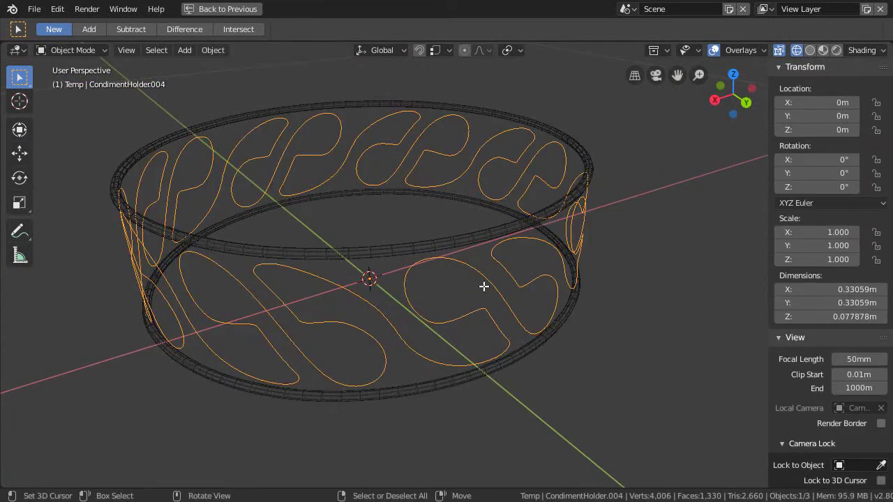
key("Tab")
key("Tab")
scroll(488, 278, "down", 2)
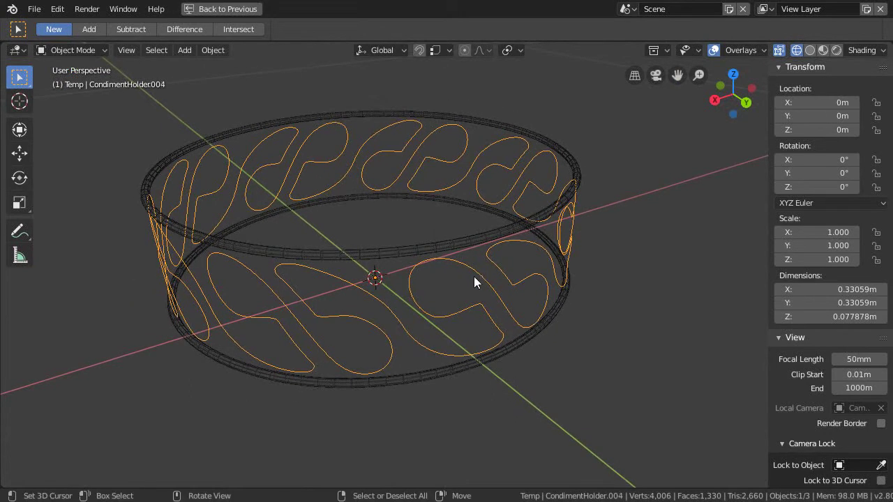
Step: Move the converted scroll mesh away from the rings and delete it
middle_click_drag(474, 276, 444, 287)
key("g")
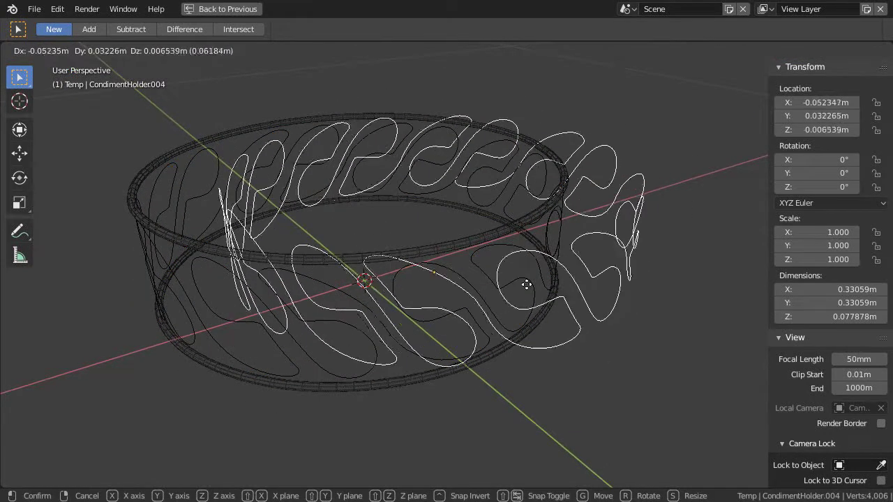
left_click(673, 376)
key("x")
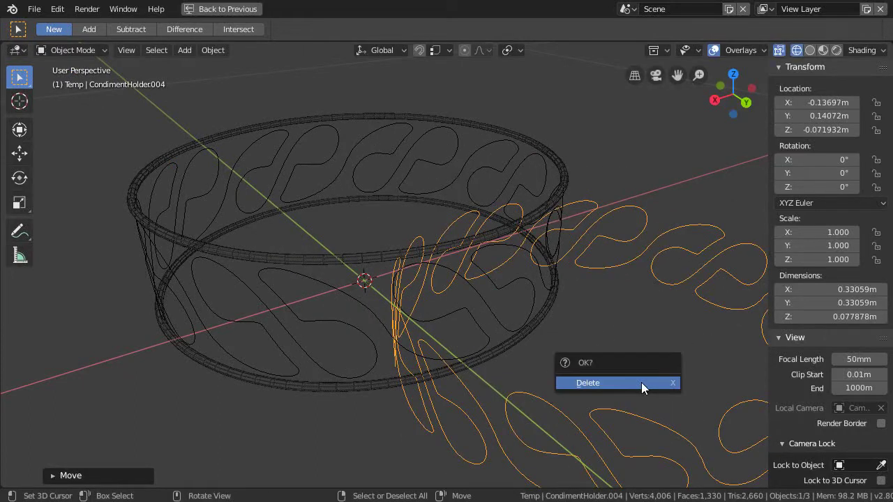
left_click(642, 384)
Step: Select the original arrayed scroll and inspect its linked base vertices in Edit Mode, returning to Object Mode
left_click(478, 286)
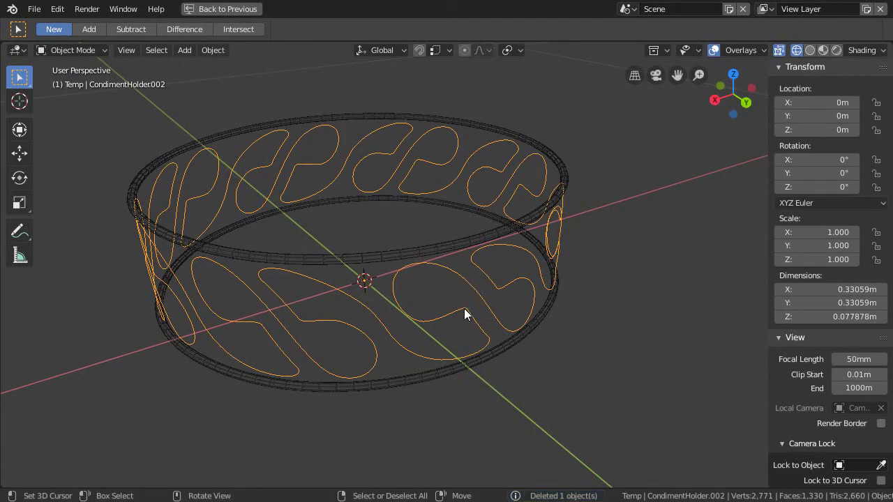
key("g")
key("Escape")
key("Tab")
key("l")
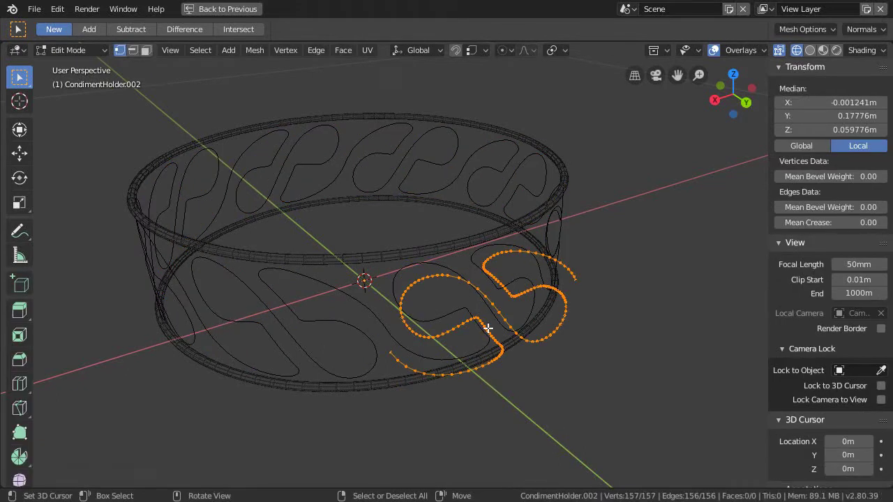
key("Tab")
scroll(468, 303, "down", 1)
middle_click_drag(468, 302, 414, 313, "shift")
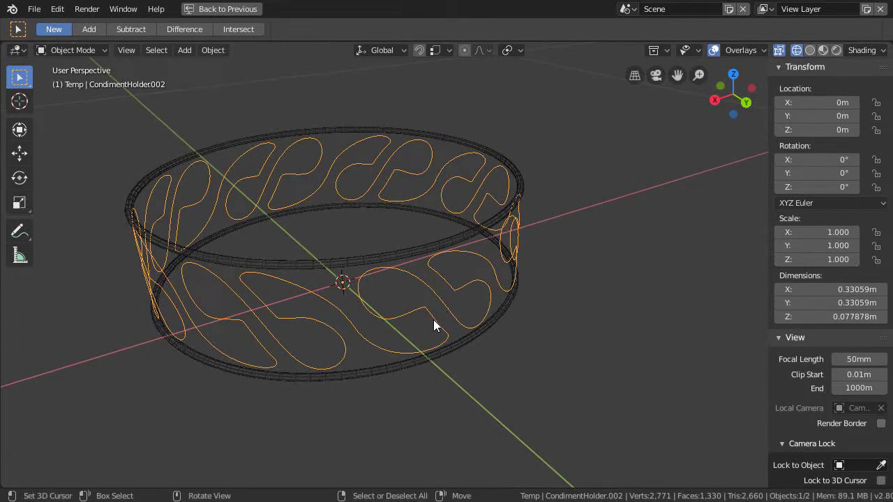
Step: Duplicate the original arrayed scroll in place and convert the duplicate with Curve from Mesh/Text
scroll(433, 318, "up", 1)
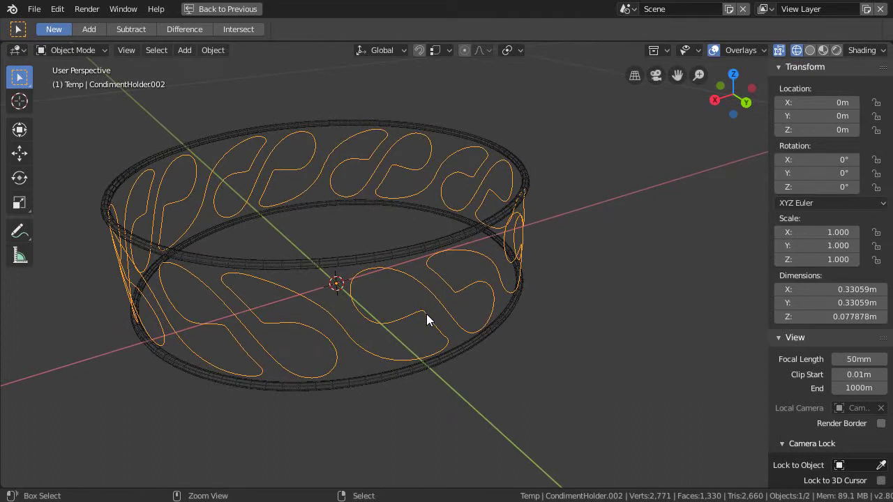
key("shift+d")
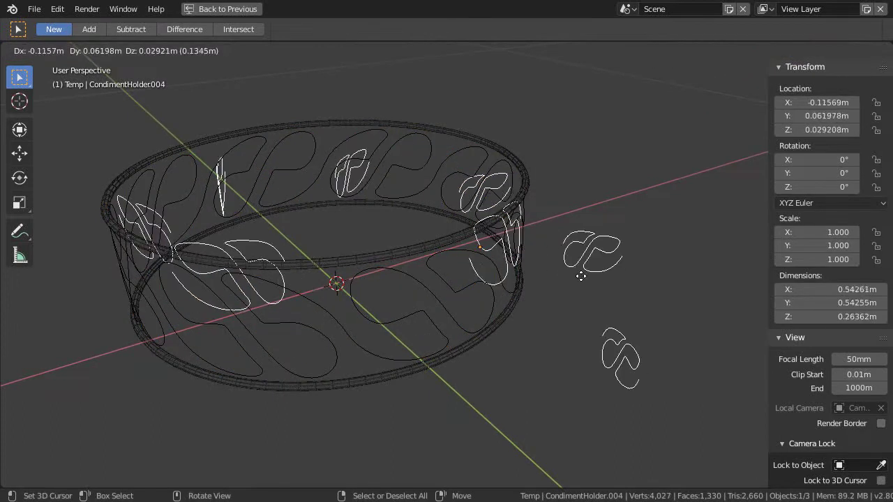
key("Escape")
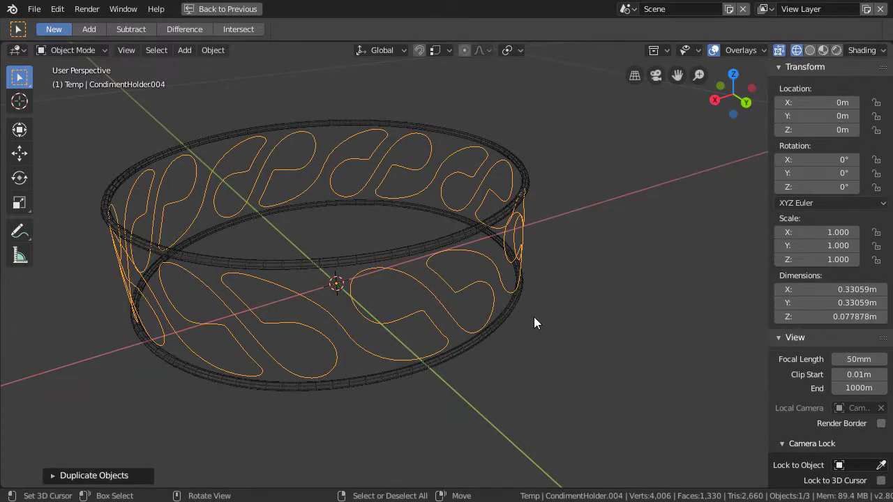
key("q")
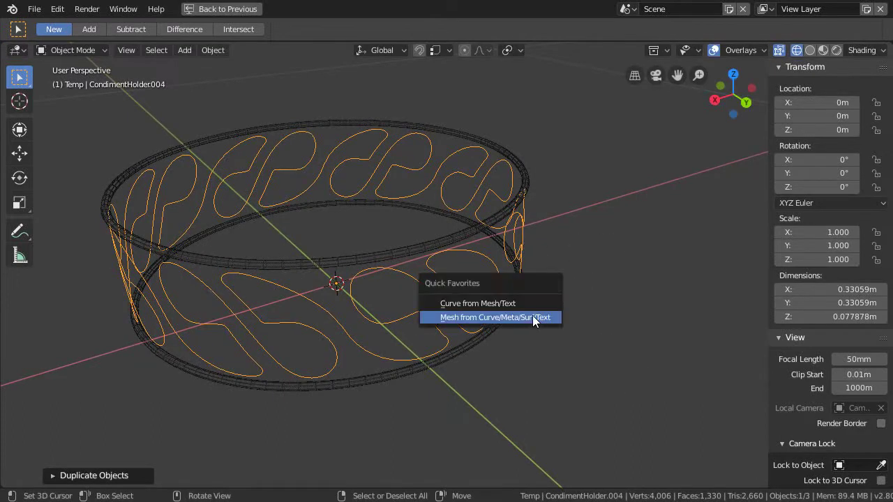
left_click(493, 304)
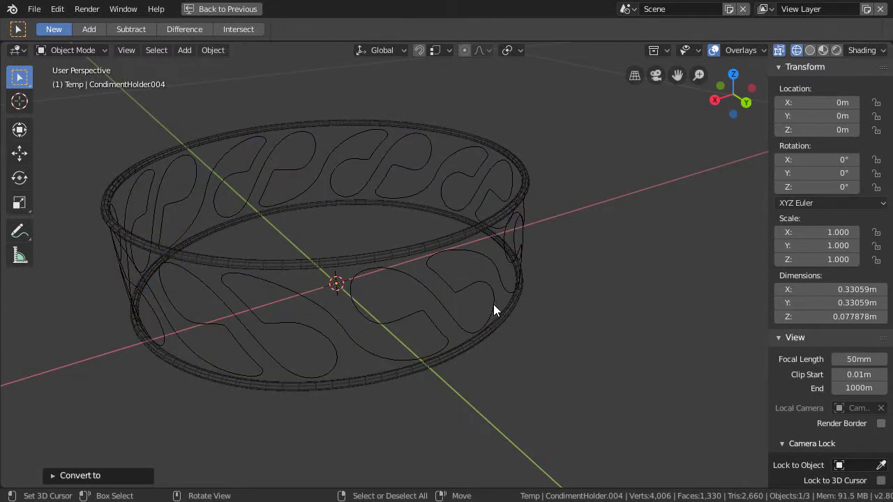
Step: Select the original scroll mesh CondimentHolder.002 and restore the viewport from maximized to the full workspace layout
left_click(429, 297)
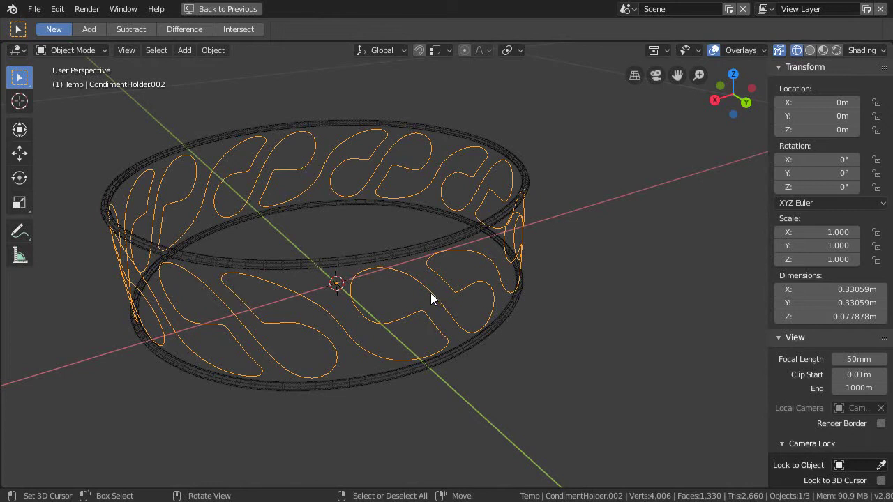
middle_click_drag(434, 293, 427, 293)
scroll(431, 287, "down", 3)
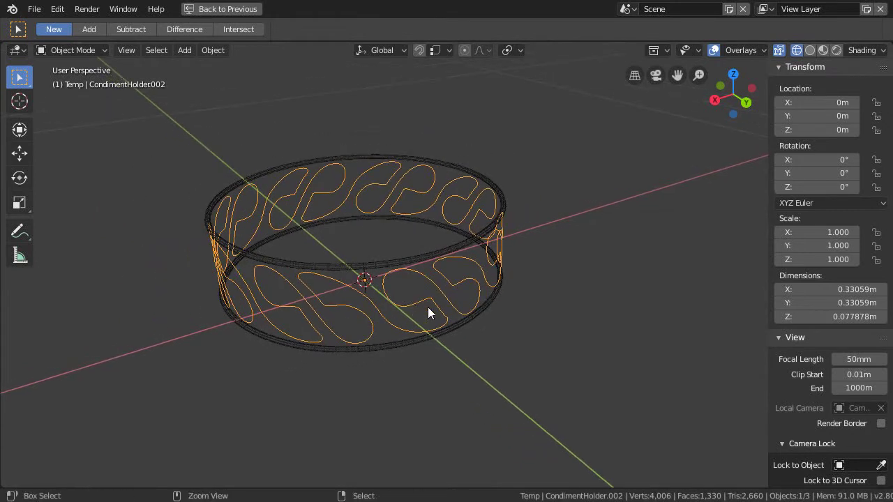
key("ctrl+space")
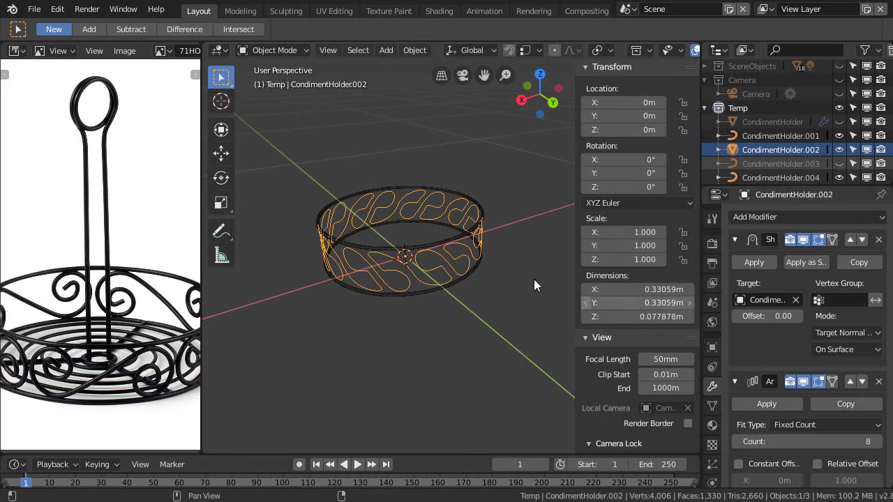
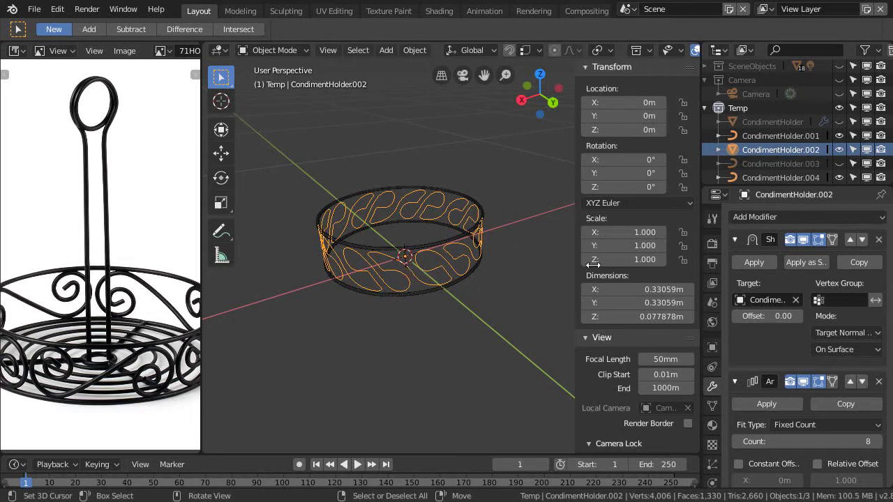
Step: Set the Fill Mode of the CondimentHolder.004 scrollwork curve to Full
left_click(763, 164)
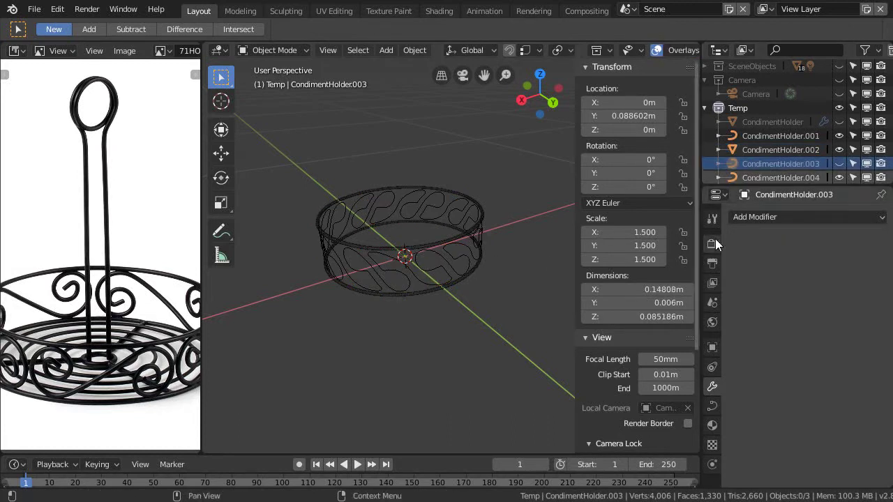
left_click(712, 406)
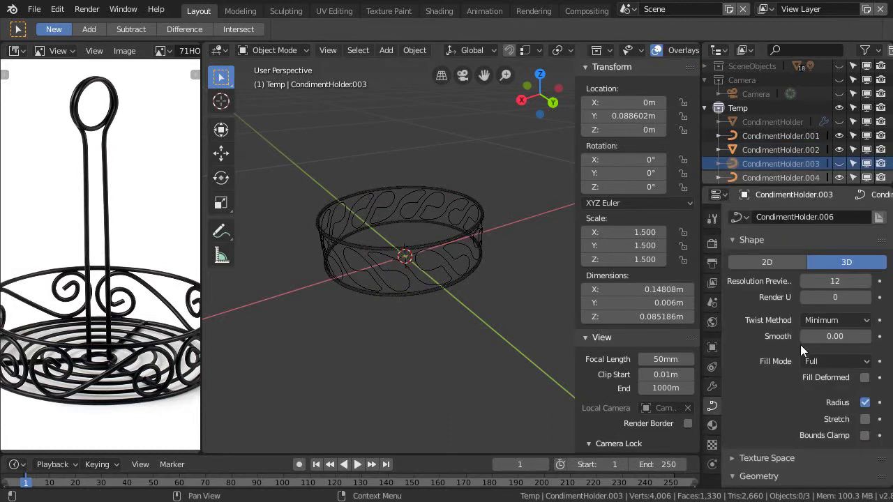
scroll(800, 345, "down", 1)
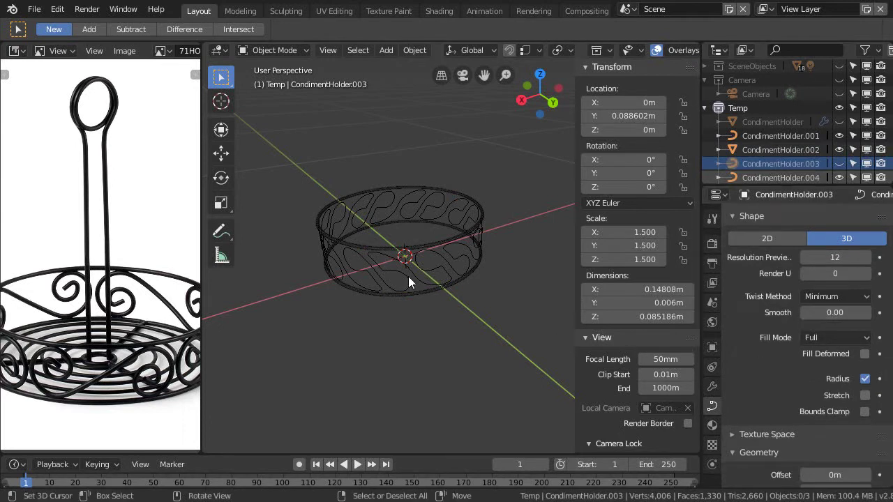
left_click(766, 134)
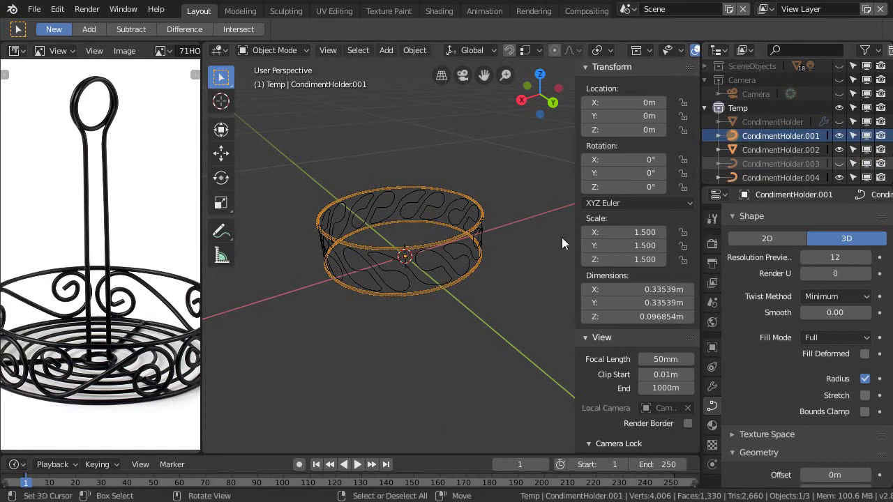
scroll(764, 137, "down", 1)
left_click(776, 165)
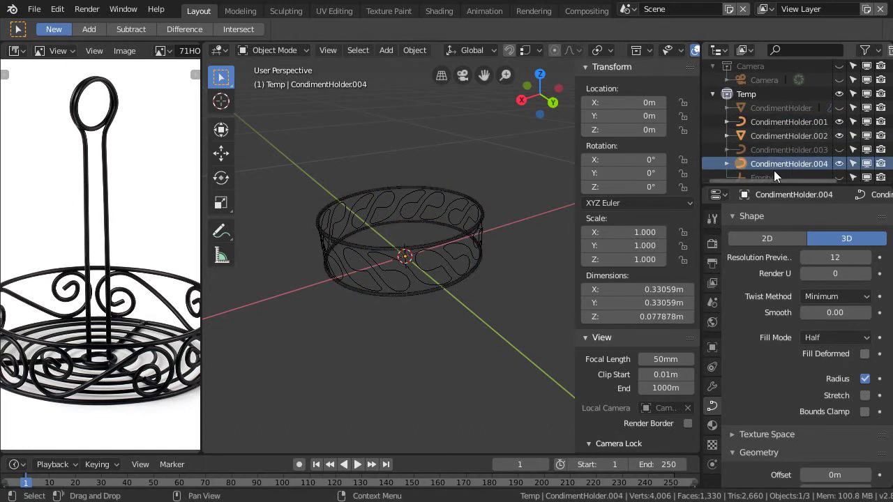
scroll(831, 328, "down", 1)
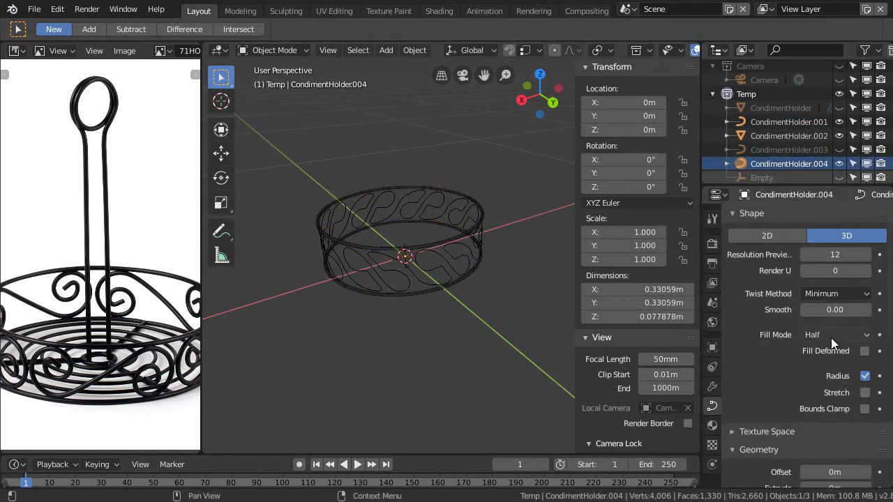
left_click(834, 336)
left_click(820, 316)
scroll(828, 398, "down", 3)
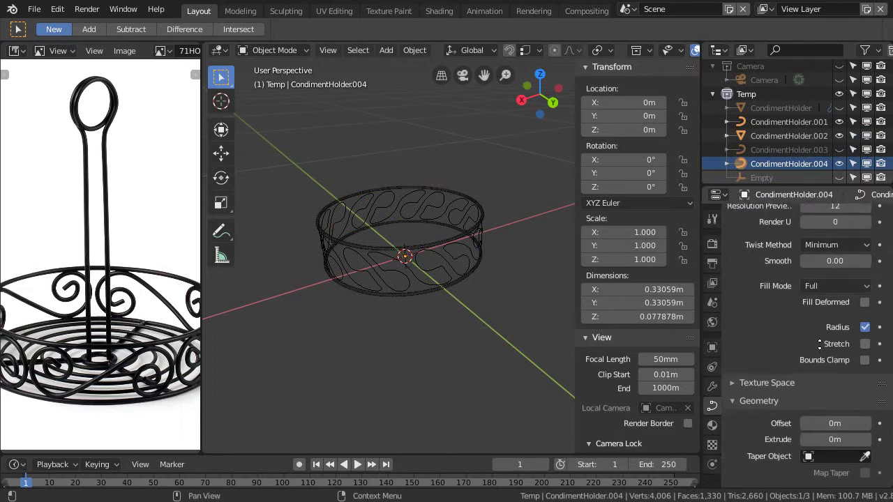
Step: Bevel the scrollwork curve with a depth of 0.002 m and a resolution of 2
scroll(829, 401, "down", 5)
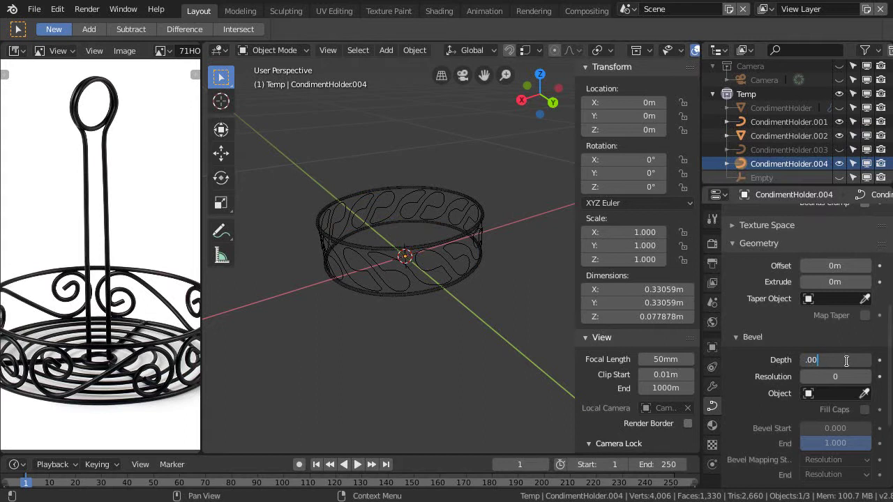
type("2")
key("Return")
left_click(829, 376)
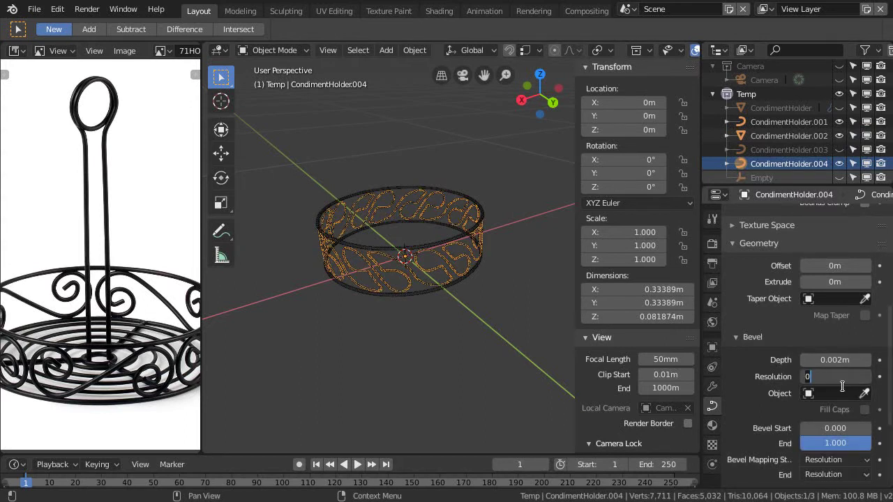
key("Return")
left_click(867, 377)
left_click(867, 377)
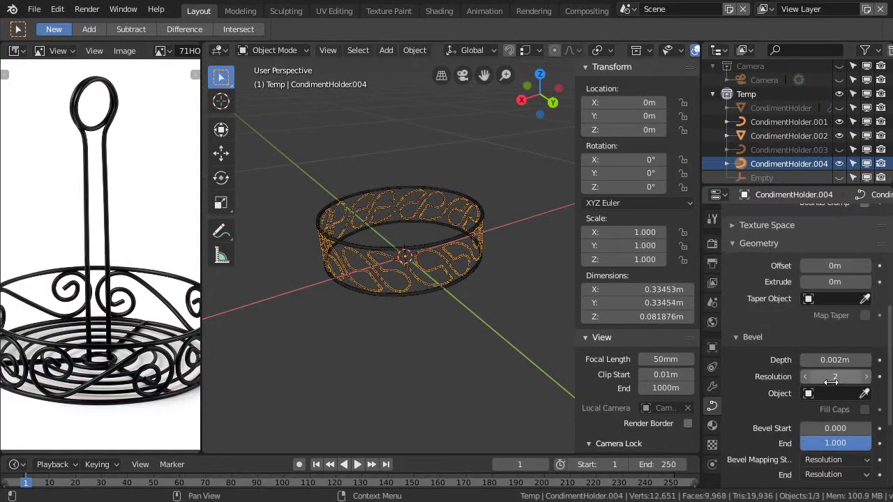
Step: Switch the viewport to solid shading and examine the bevelled scrollwork between the rings up close
scroll(447, 250, "up", 3)
key("ctrl+space")
middle_click_drag(435, 288, 415, 248)
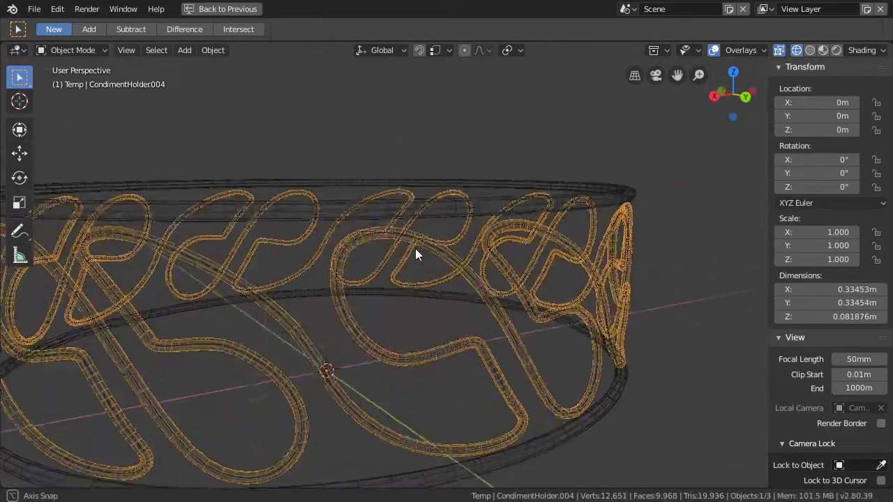
scroll(413, 294, "down", 5)
middle_click_drag(411, 342, 424, 309)
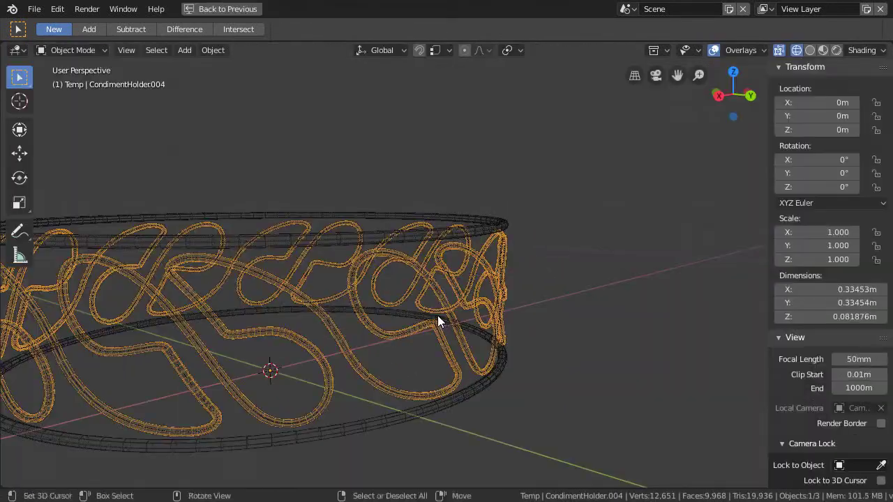
scroll(432, 300, "up", 1)
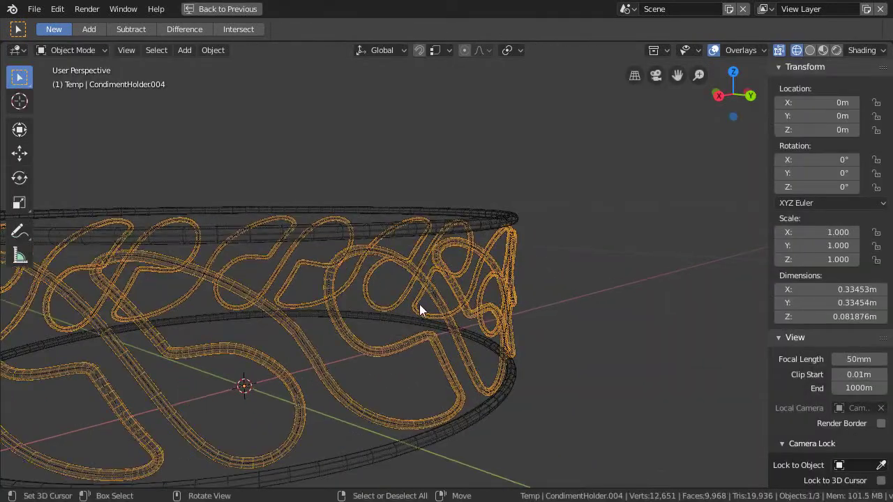
key("shift+z")
mouse_move(483, 302)
middle_mouse_down()
mouse_move(450, 317)
mouse_move(462, 312)
middle_mouse_up()
key("ctrl+space")
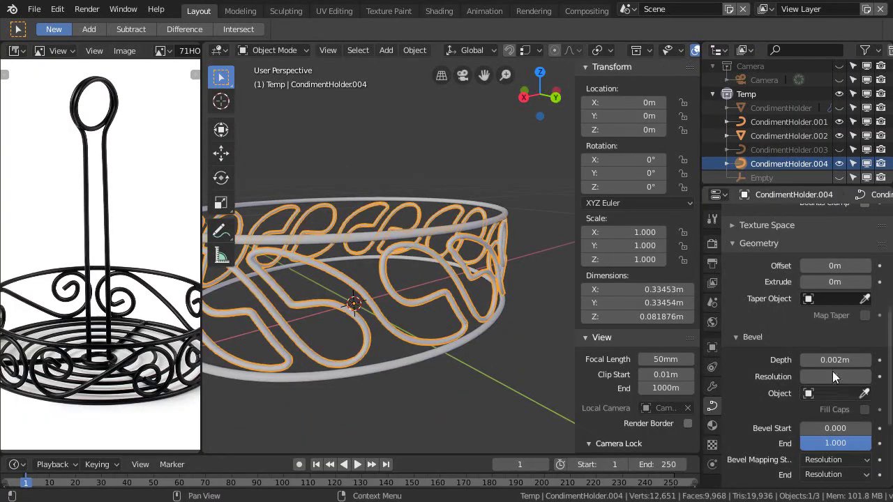
Step: Enter a bevel resolution of 2 for the scrollwork curve and increase its bevel depth
type("2")
key("Return")
mouse_move(840, 359)
left_mouse_down()
mouse_move(866, 359)
mouse_move(842, 360)
left_mouse_up()
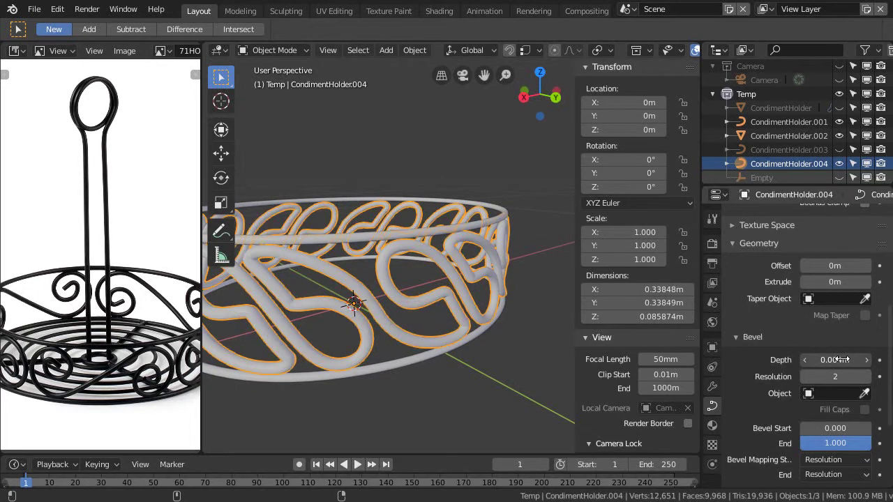
Step: Delete the thickened CondimentHolder.004 scrollwork curve
middle_click_drag(559, 346, 408, 261)
key("ctrl+space")
scroll(432, 293, "down", 2)
middle_click_drag(449, 314, 497, 313)
scroll(485, 321, "down", 2)
scroll(546, 306, "down", 3)
middle_click_drag(509, 319, 530, 292, "ctrl")
key("x")
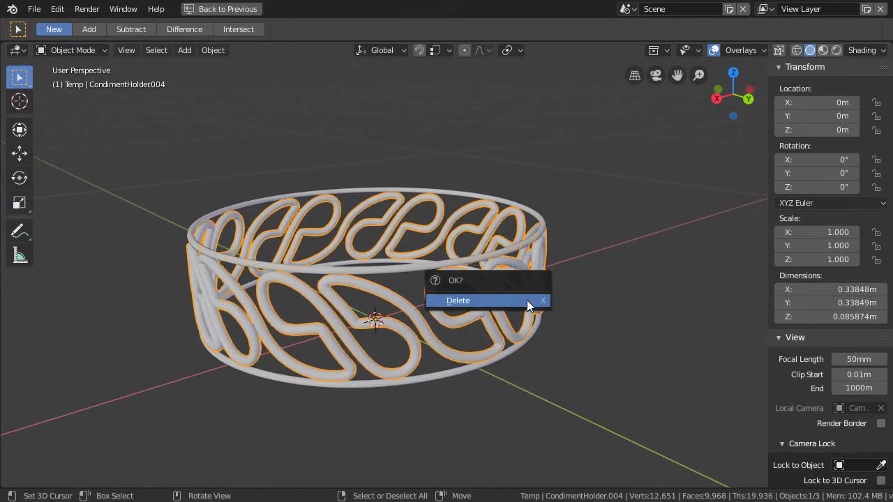
left_click(527, 300)
Step: Stretch the source scrollwork mesh, CondimentHolder.002, along the Z axis to a height of about 0.081 m
left_click(473, 320)
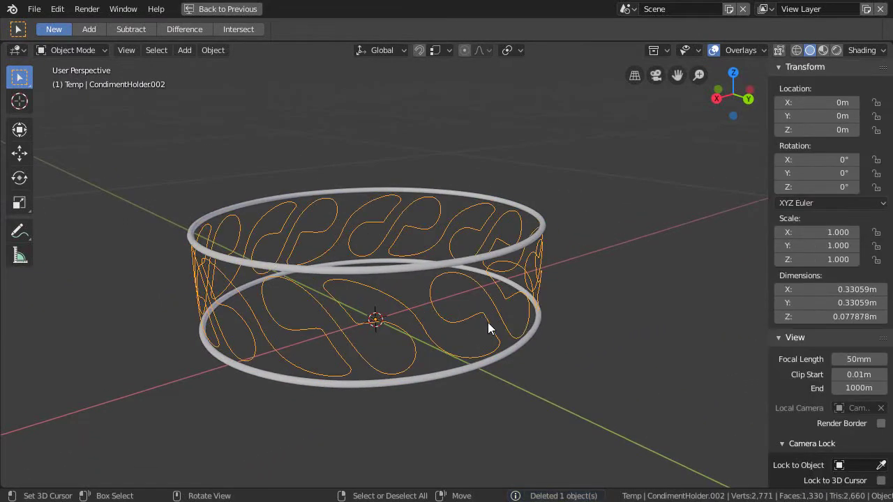
key("Tab")
middle_click_drag(500, 325, 486, 362, "ctrl")
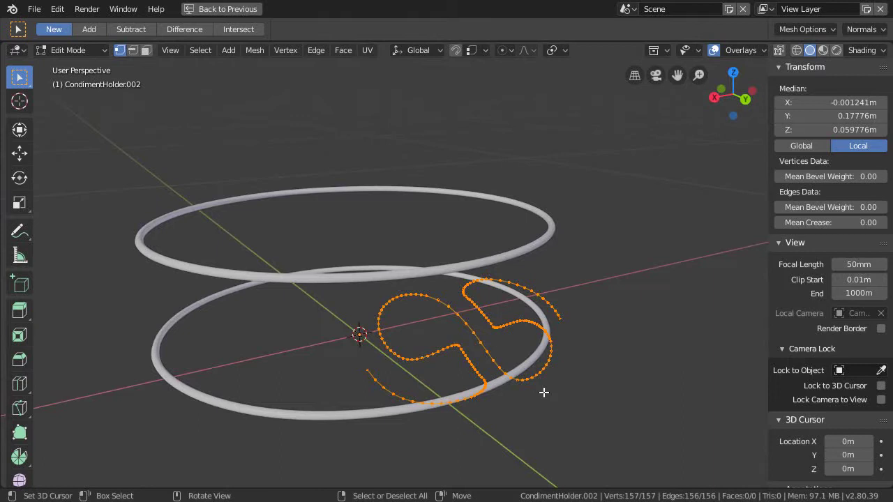
key("s")
key("z")
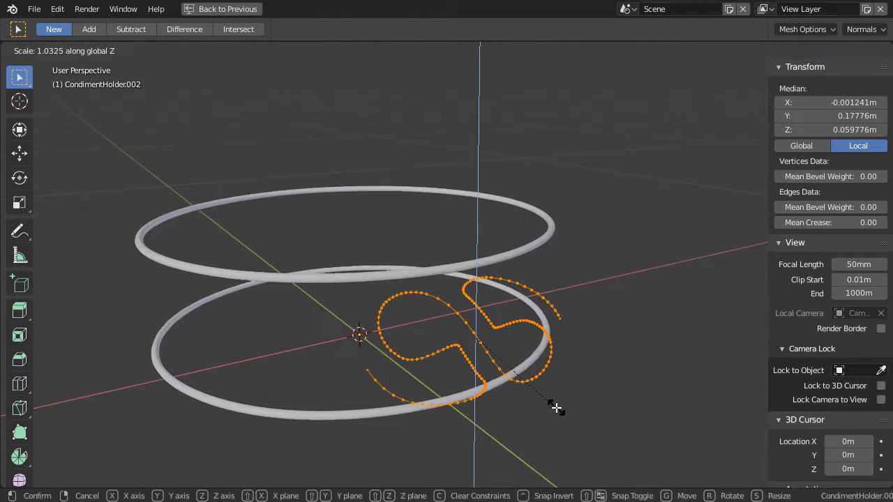
left_click(558, 413)
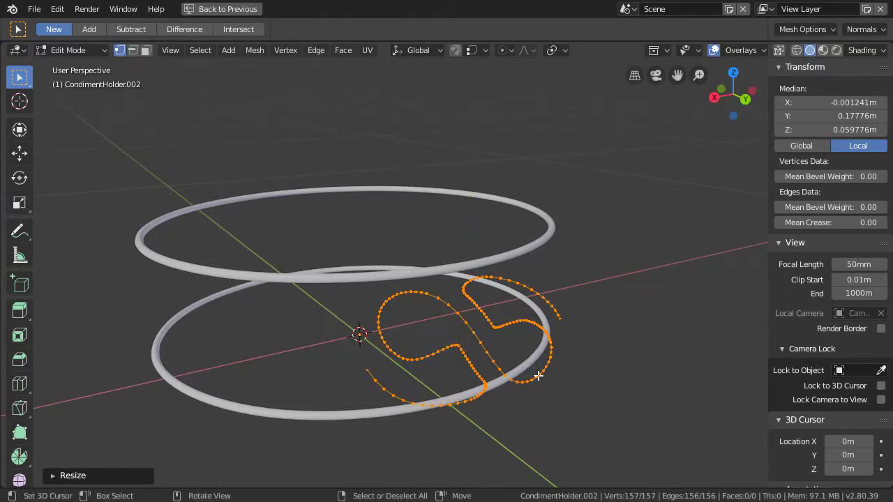
key("Tab")
Step: Examine from the front and in perspective how the scrollwork fits between the upper and lower rings
middle_click_drag(508, 384, 460, 251)
key("KP_1")
middle_click_drag(511, 298, 447, 282, "shift")
scroll(436, 300, "up", 4)
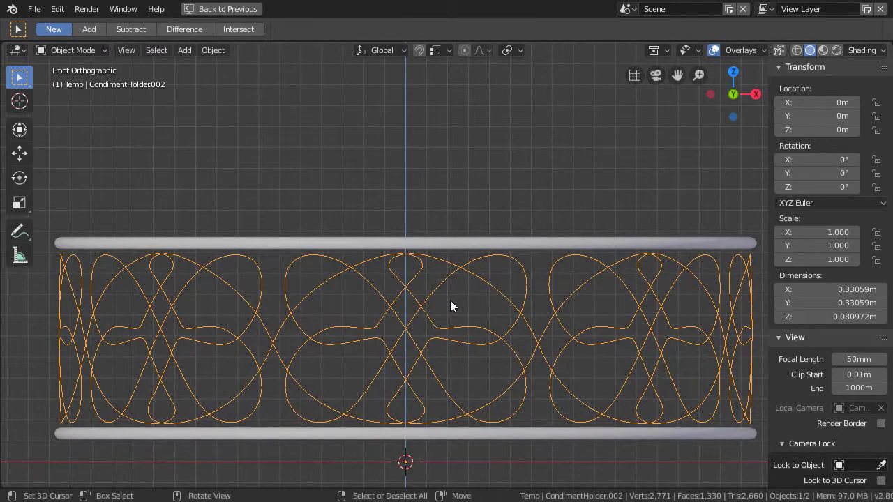
key("Tab")
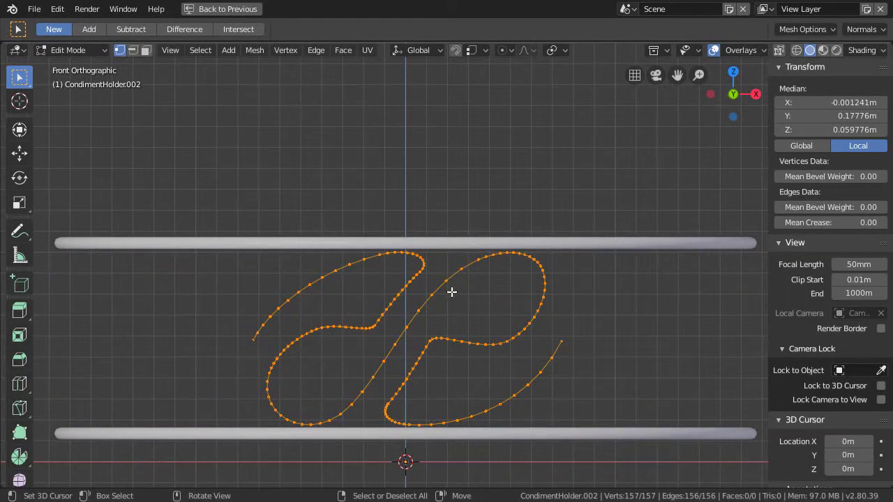
key("Tab")
scroll(446, 286, "up", 1)
mouse_move(446, 286)
middle_mouse_down("ctrl")
mouse_move(437, 277)
mouse_move(439, 297)
middle_mouse_up("ctrl")
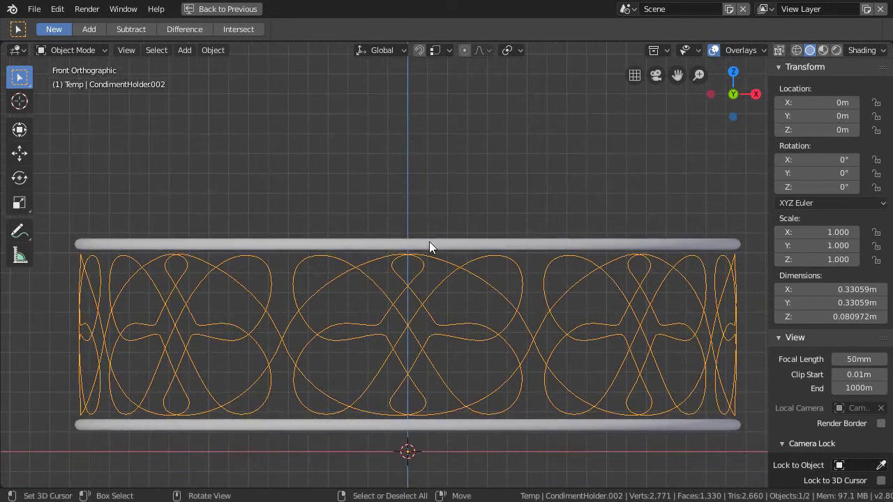
middle_click_drag(397, 265, 414, 375, "ctrl")
scroll(422, 350, "up", 5)
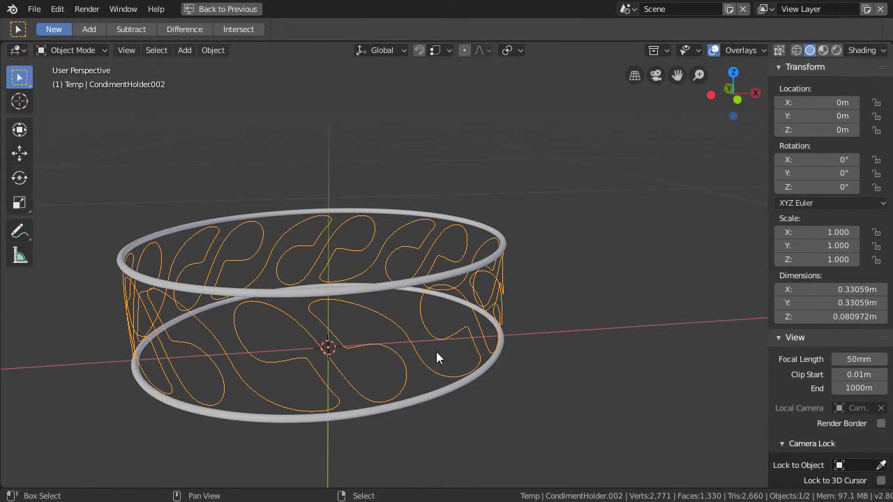
Step: Duplicate the scrollwork mesh in place and convert the copy to a curve
key("shift+d")
key("Escape")
middle_click_drag(458, 317, 458, 335, "ctrl")
scroll(457, 335, "down", 2, "ctrl")
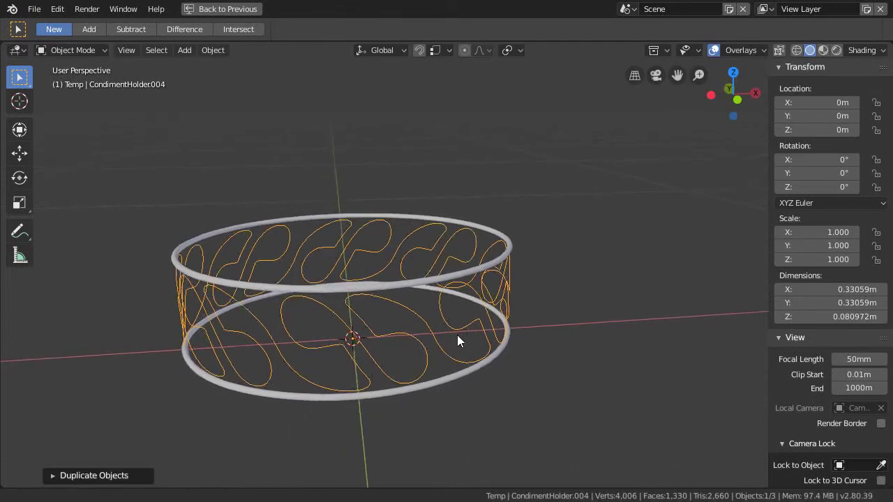
key("q")
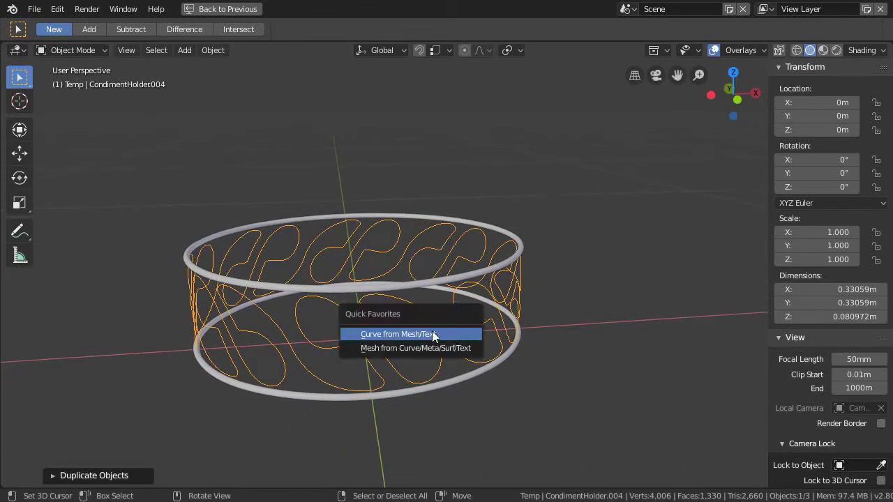
left_click(404, 335)
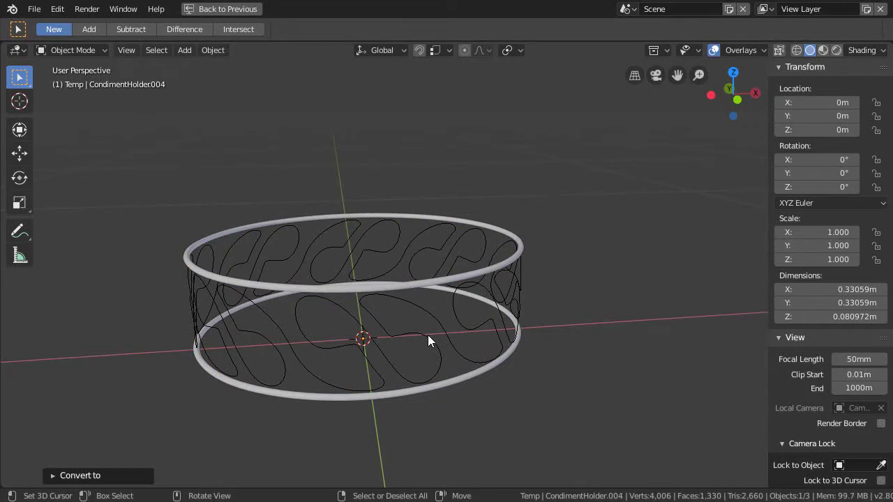
Step: Set the converted scrollwork curve's Fill Mode to Full
key("ctrl+space")
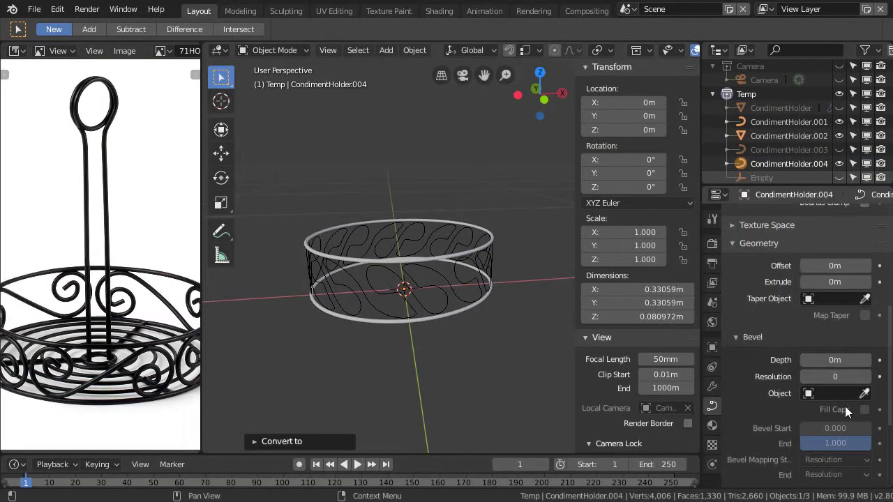
scroll(837, 349, "up", 6)
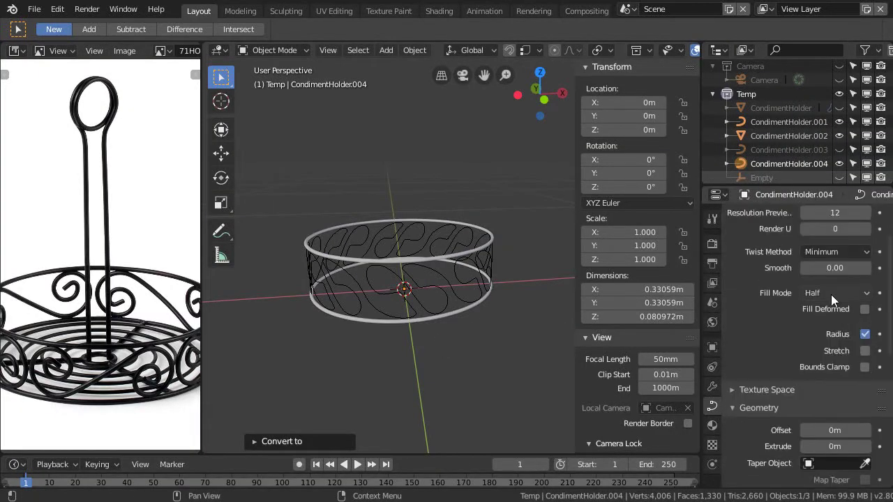
left_click(832, 293)
left_click(817, 275)
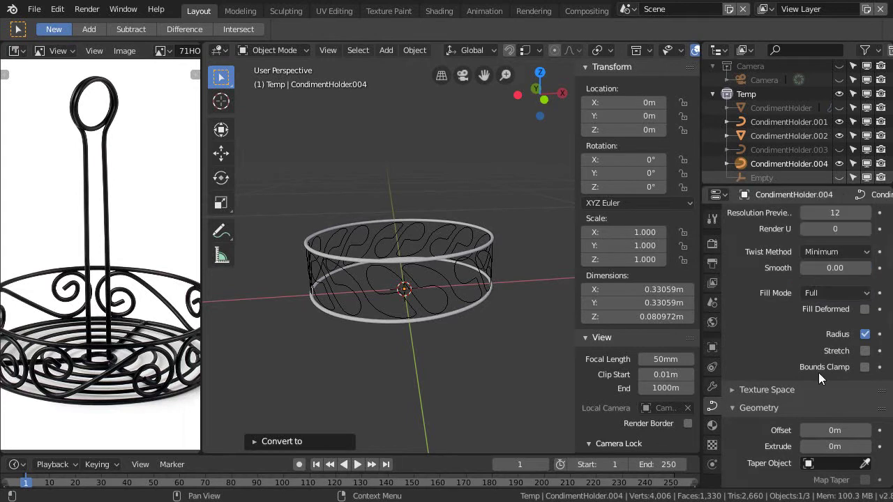
Step: Bevel the converted scrollwork curve with a depth of 0.003 m and a resolution of 2
scroll(819, 372, "down", 7)
left_click(845, 330)
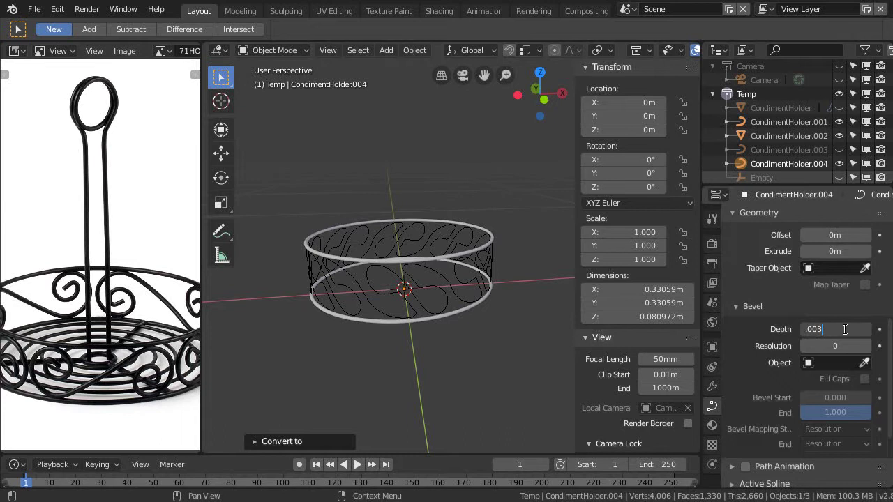
type(".003")
key("Return")
type("2")
key("Return")
Step: Examine the thickened scrollwork against the rings, and select the rings to compare their bevel settings
scroll(419, 320, "up", 4)
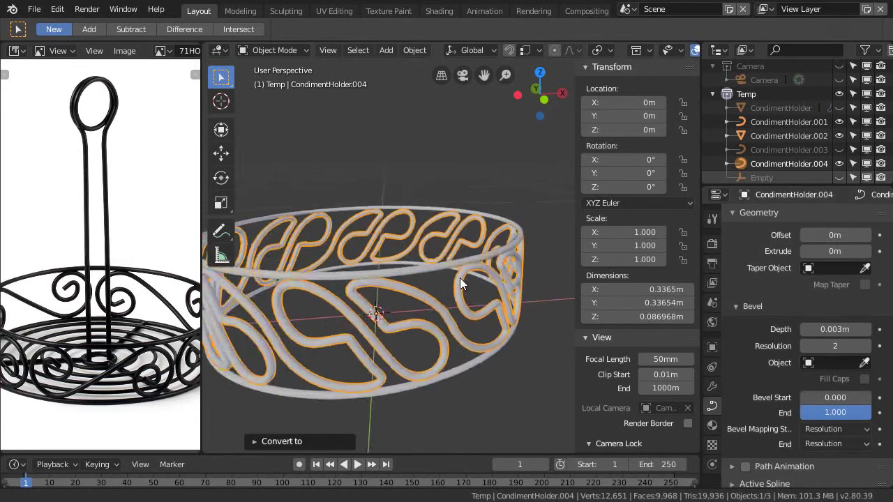
key("ctrl+space")
scroll(452, 292, "up", 3)
middle_click_drag(420, 256, 397, 256)
middle_click_drag(408, 251, 401, 236, "ctrl")
middle_click_drag(401, 236, 493, 302, "shift")
left_click(455, 304)
key("ctrl+space")
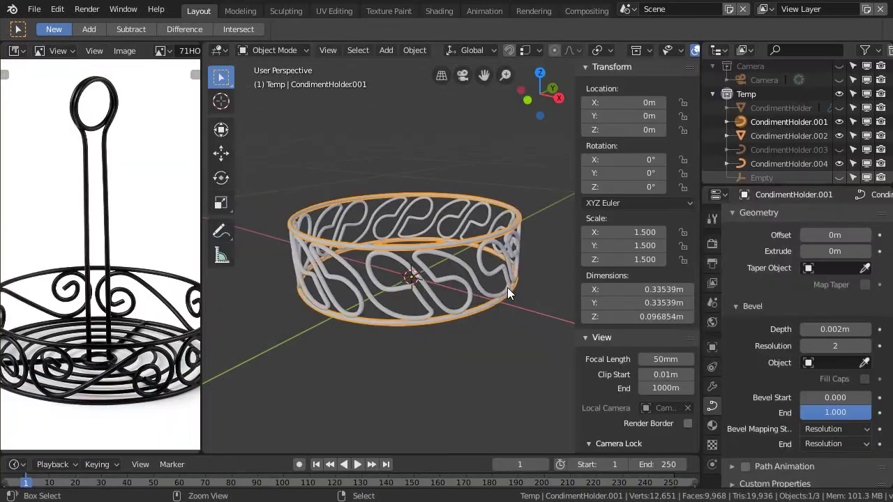
scroll(491, 300, "up", 2)
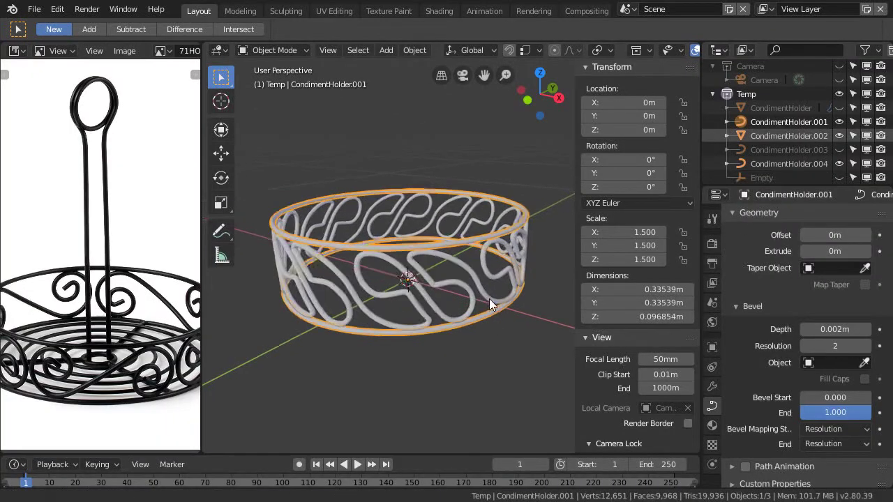
middle_click_drag(489, 299, 464, 299, "shift")
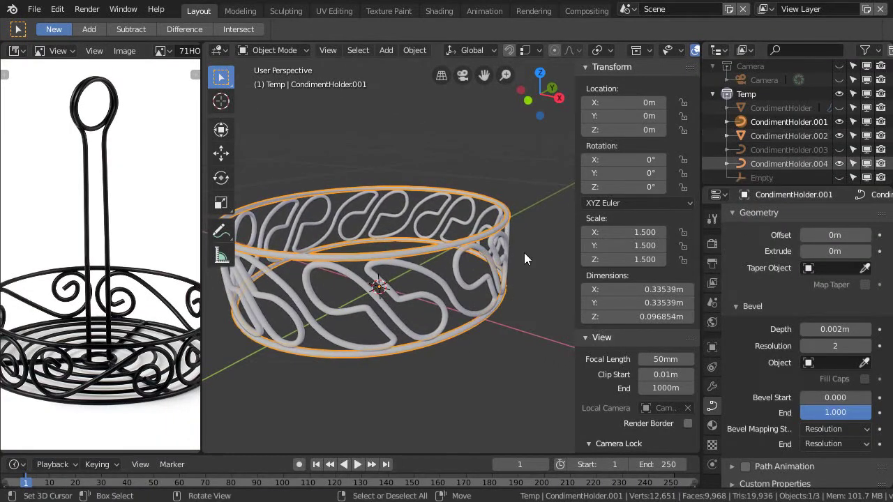
Step: Duplicate the two rings in place and convert the copy from a curve to a mesh
scroll(458, 279, "down", 2)
middle_click_drag(461, 310, 456, 316, "shift")
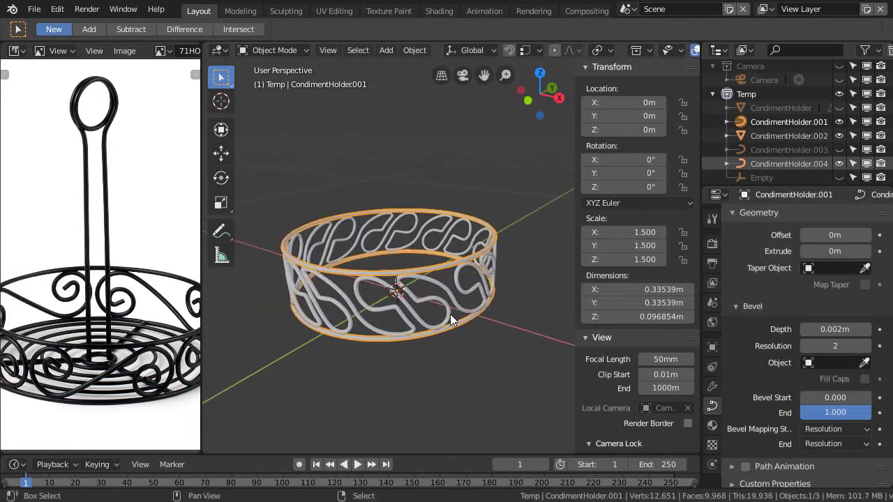
key("shift+d")
right_click(474, 305)
scroll(474, 306, "up", 2)
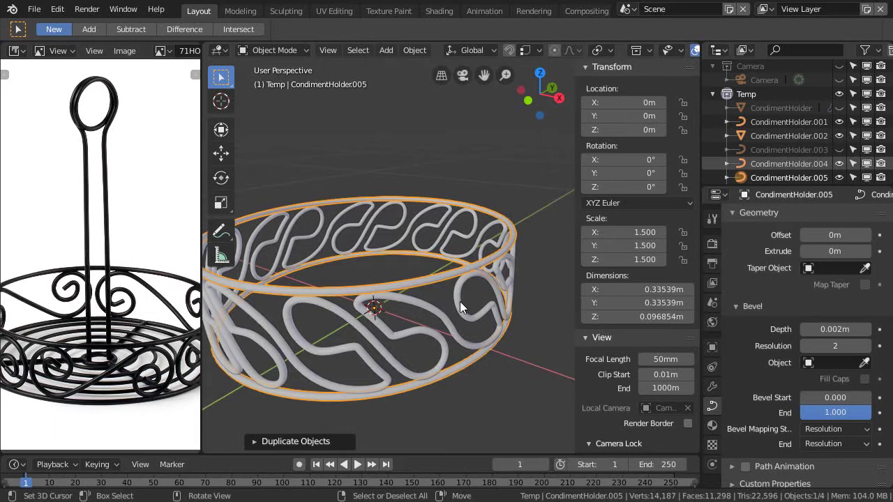
key("q")
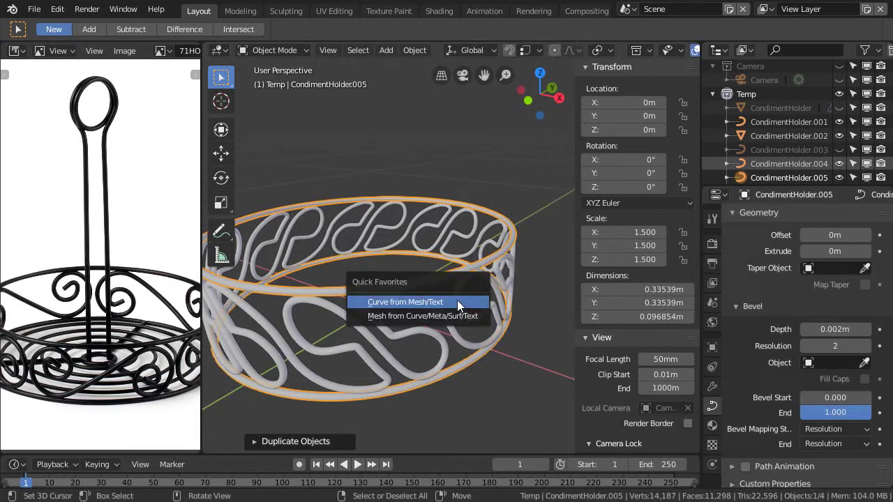
left_click(412, 317)
Step: Convert the bevelled scrollwork curve to a mesh
left_click(402, 335)
middle_click_drag(418, 325, 435, 321)
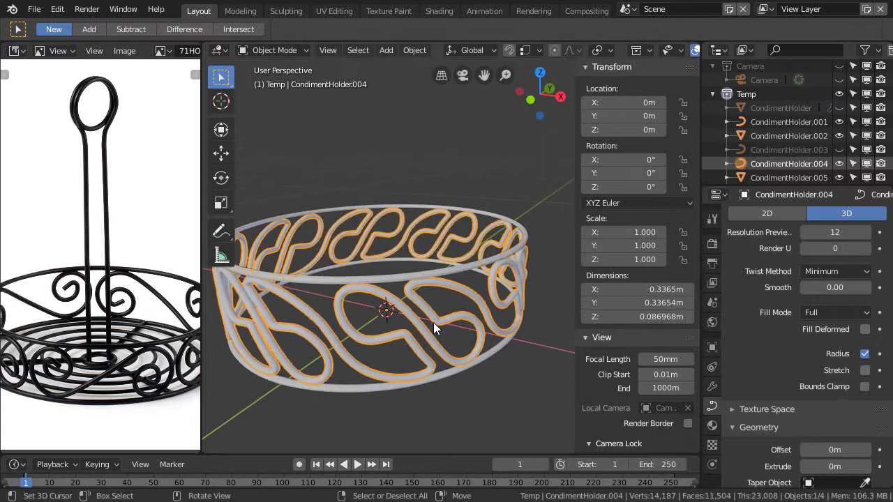
key("q")
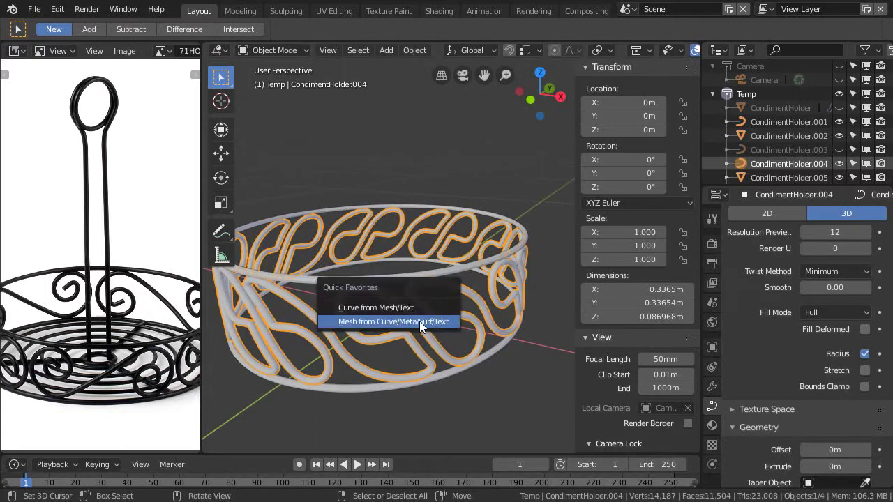
left_click(360, 322)
middle_click_drag(455, 334, 452, 302, "ctrl")
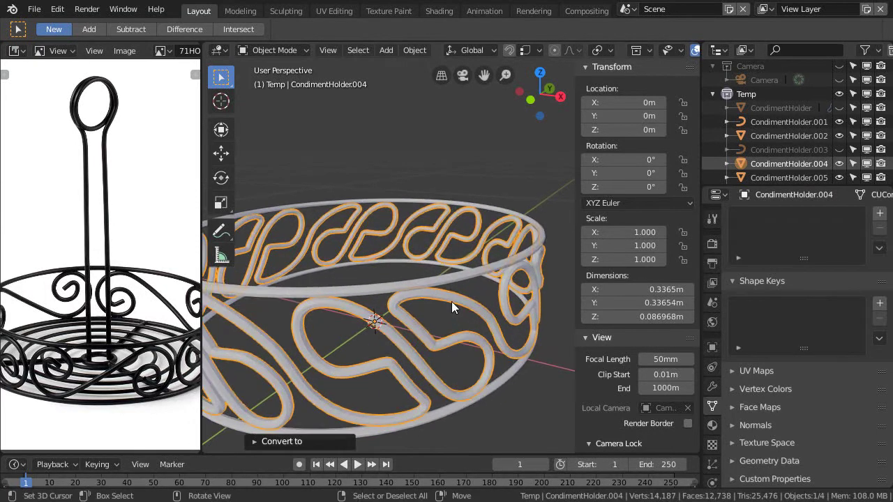
Step: Hide the original ring curve and select the mesh copy of the rings
left_click(449, 277)
left_click(450, 289)
left_click(450, 278)
left_click(452, 281)
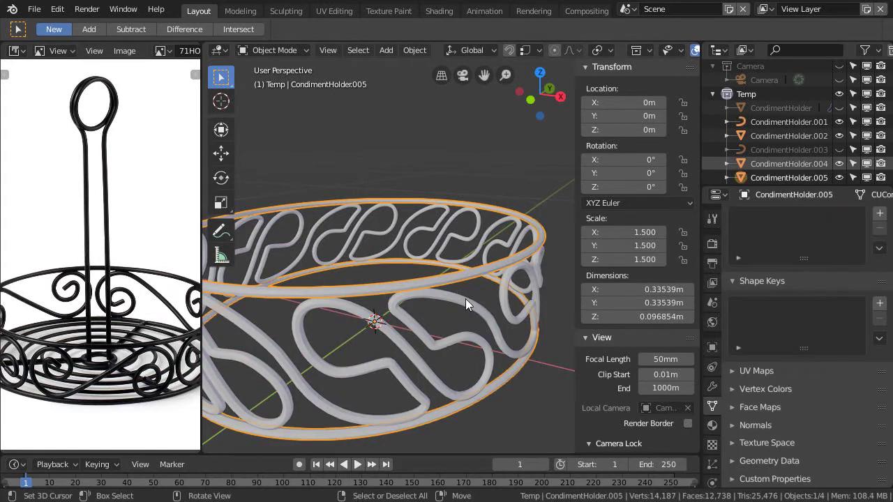
scroll(464, 287, "down", 2)
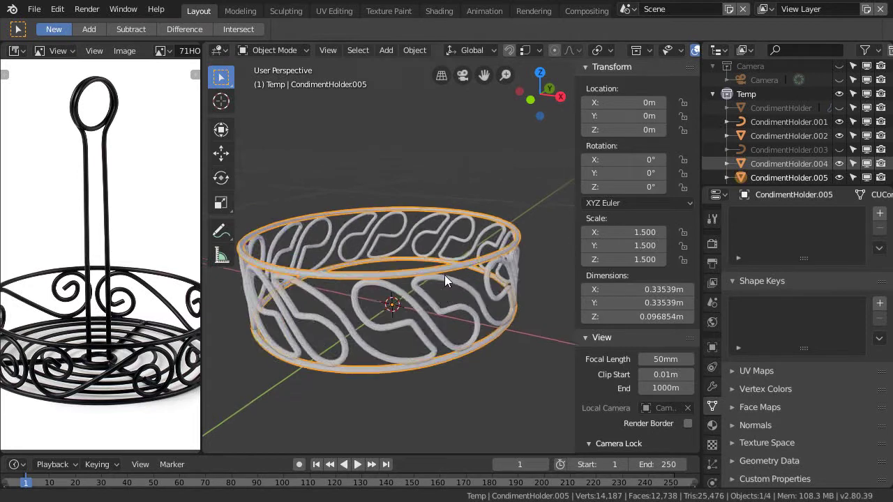
scroll(444, 275, "up", 1)
left_click(457, 278)
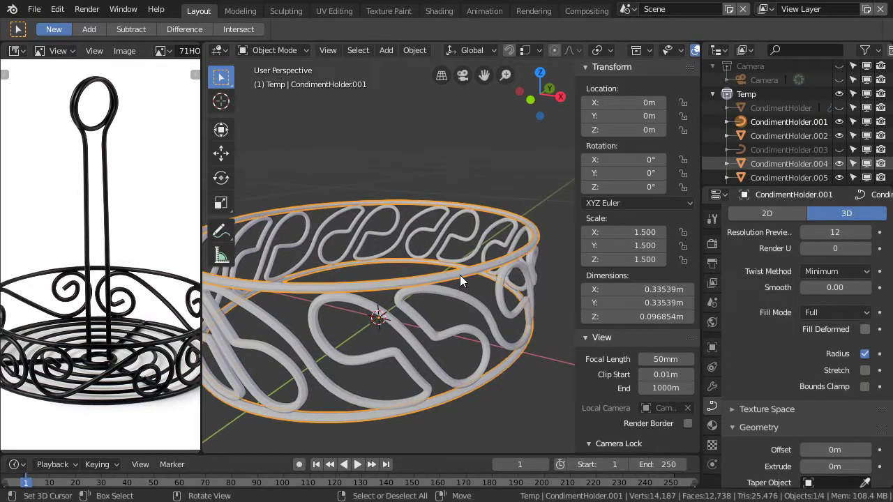
left_click(454, 280)
left_click(453, 277)
left_click(453, 273)
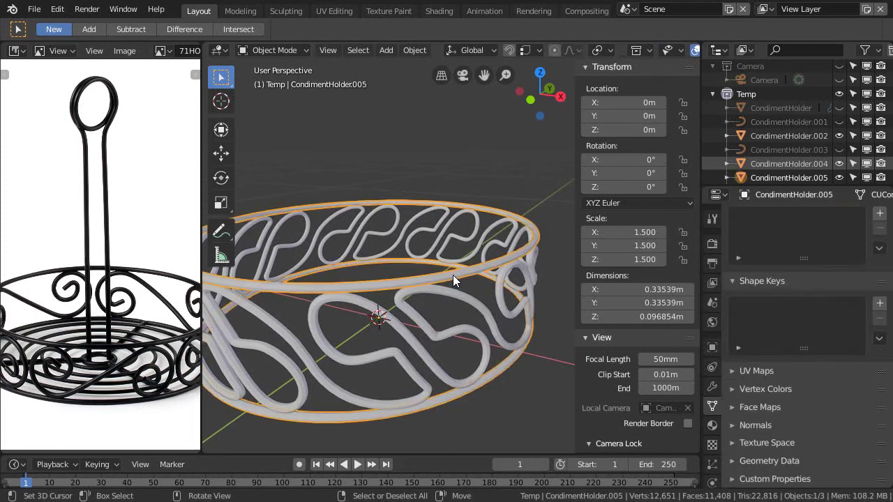
Step: Join the scrollwork mesh and the ring mesh into one object, with the rings as the active object
left_click(457, 285)
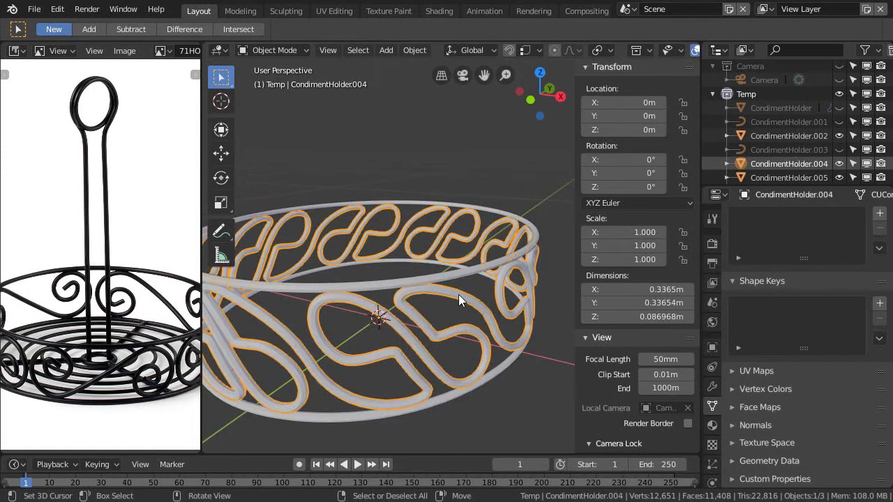
left_click(457, 292)
left_click(456, 290)
left_click(456, 292)
left_click(456, 292)
left_click(453, 284)
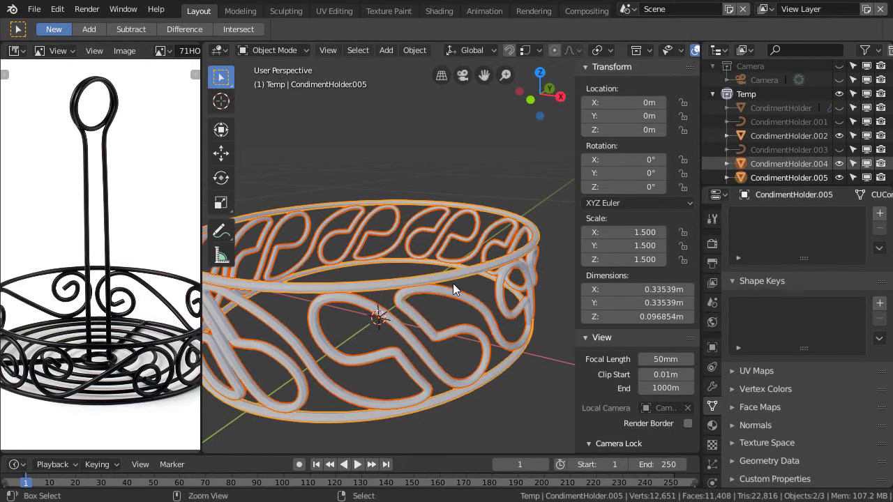
key("ctrl+j")
Step: Examine the joined basket's mesh topology in Edit Mode with the viewport maximized, and return to Object Mode
key("Tab")
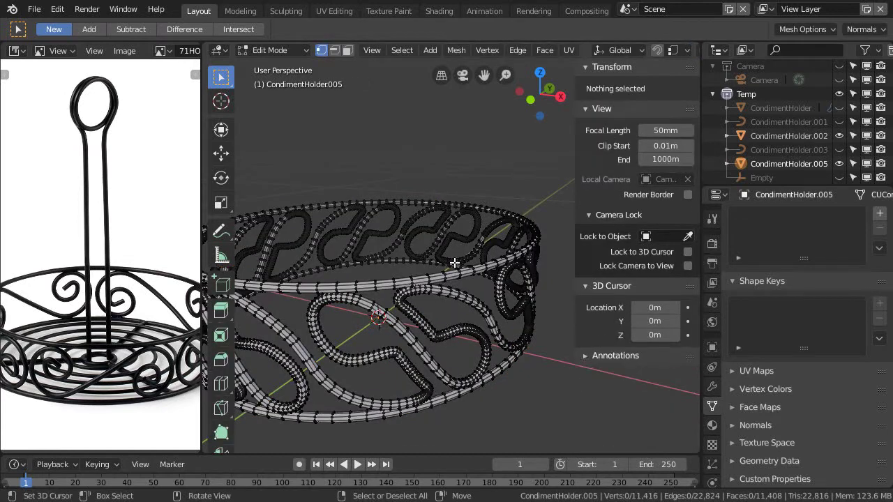
scroll(451, 306, "down", 3)
middle_click_drag(451, 305, 423, 309)
scroll(426, 317, "up", 5)
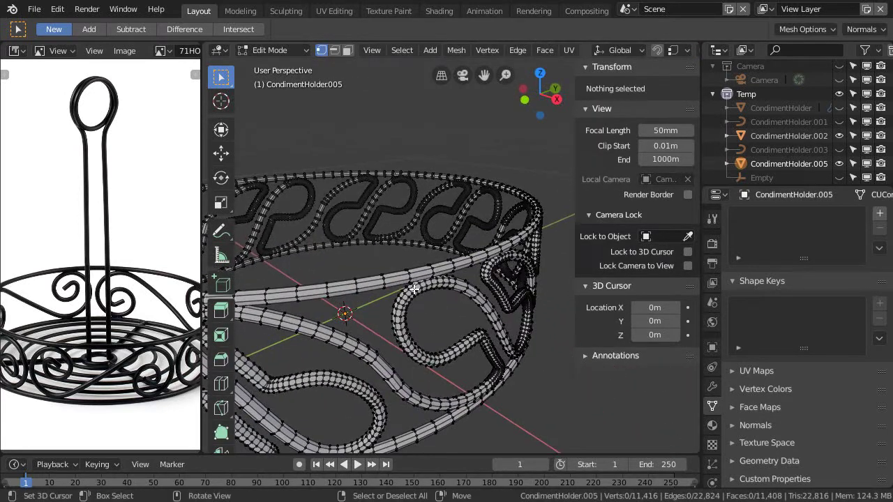
scroll(460, 332, "down", 5)
middle_click_drag(457, 368, 454, 369)
key("ctrl+space")
scroll(470, 323, "down", 2)
middle_click_drag(469, 323, 410, 346)
scroll(422, 352, "up", 4)
scroll(427, 362, "down", 3)
key("Tab")
scroll(427, 346, "down", 1)
Step: Apply Shade Smooth to the joined basket and check the wires up close
right_click(413, 350)
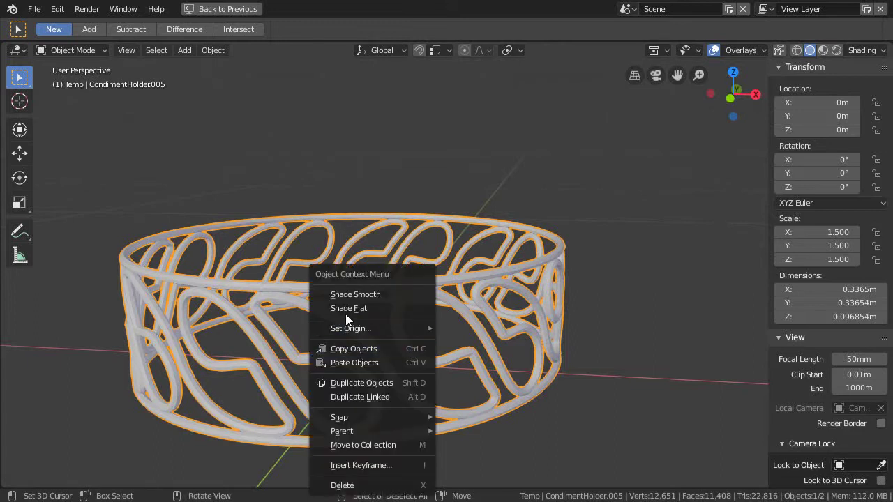
left_click(364, 296)
middle_click_drag(381, 314, 340, 339)
scroll(340, 339, "up", 5)
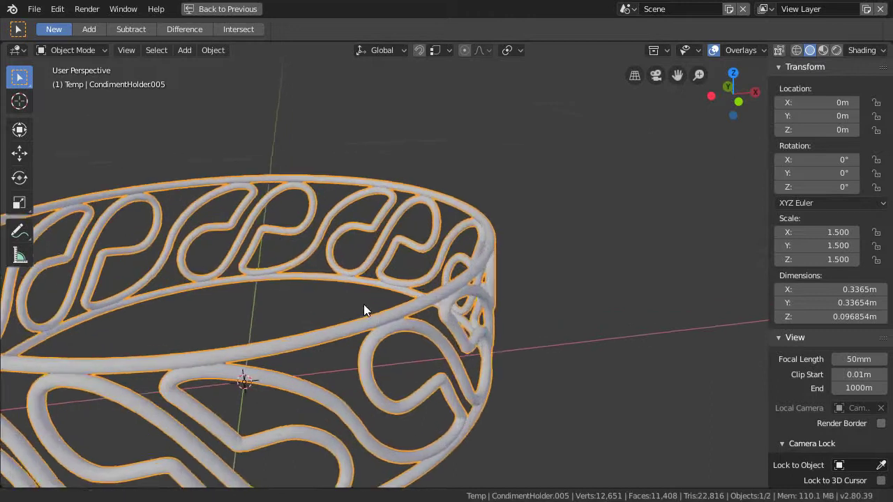
mouse_move(402, 330)
middle_mouse_down()
mouse_move(324, 315)
mouse_move(397, 345)
mouse_move(409, 332)
middle_mouse_up()
scroll(343, 318, "down", 4)
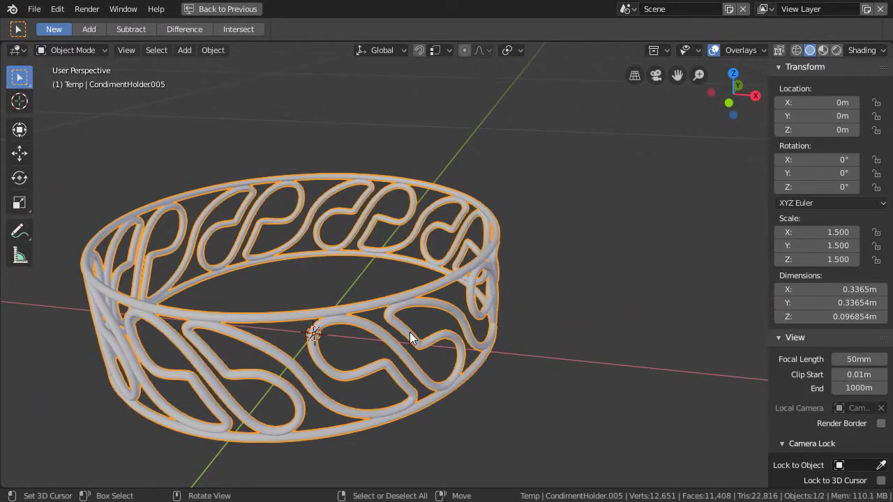
Step: Move the basket to the SceneObjects collection and display that collection in the viewport
key("m")
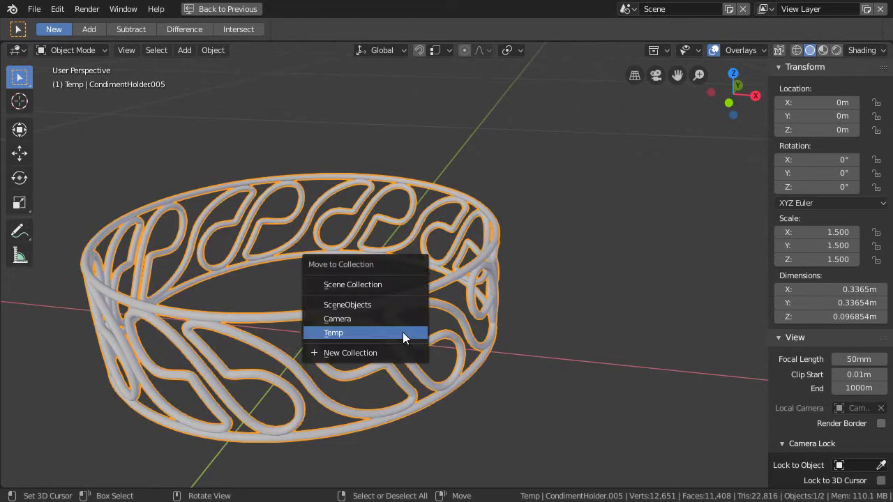
left_click(368, 304)
middle_click_drag(397, 301, 407, 329)
key("1")
scroll(486, 332, "down", 2)
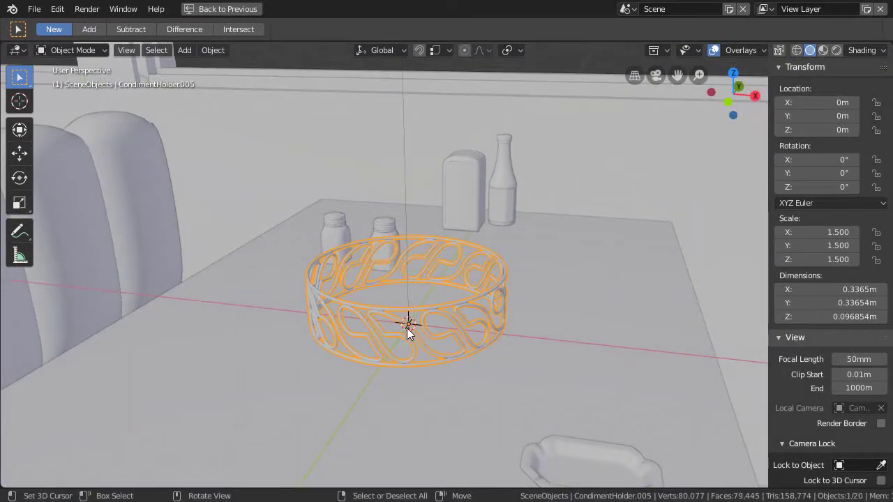
Step: Save the file and switch the viewport to Rendered shading
key("ctrl+s")
key("z")
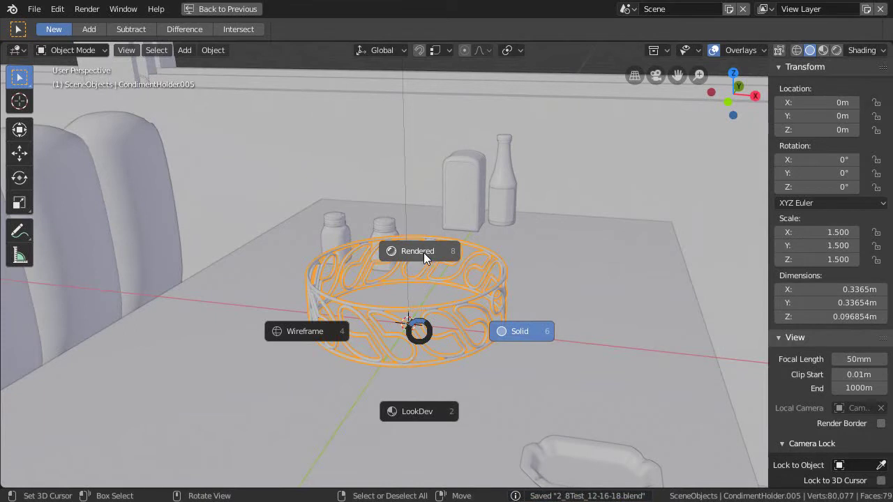
left_click(424, 253)
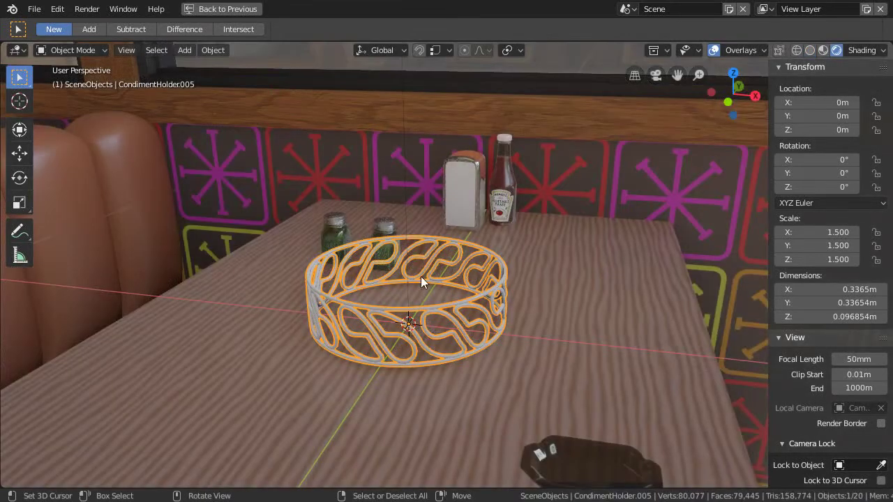
Step: Examine the rendered basket's look and scale beside the table props from several angles, saving the file along the way
middle_click_drag(451, 365, 470, 349)
key("alt+a")
middle_click_drag(480, 222, 724, 295)
middle_click_drag(404, 341, 451, 333, "ctrl")
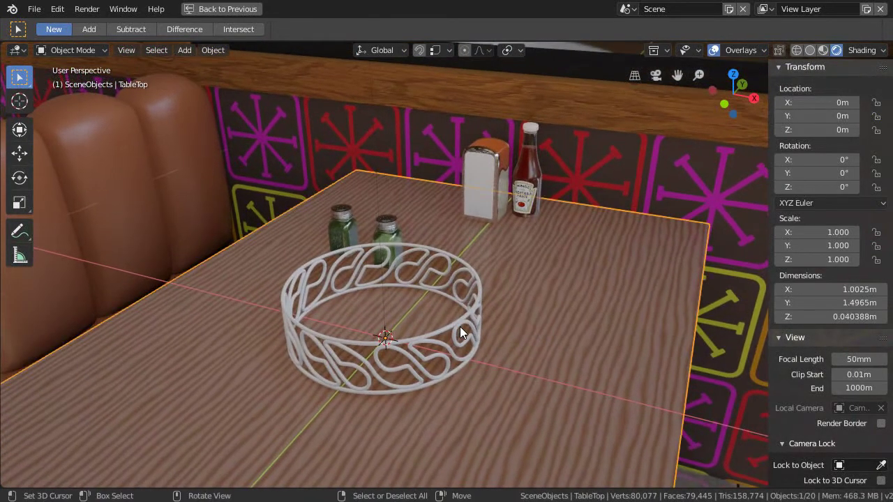
left_click(460, 325)
middle_click_drag(459, 376, 433, 322, "ctrl")
key("ctrl+s")
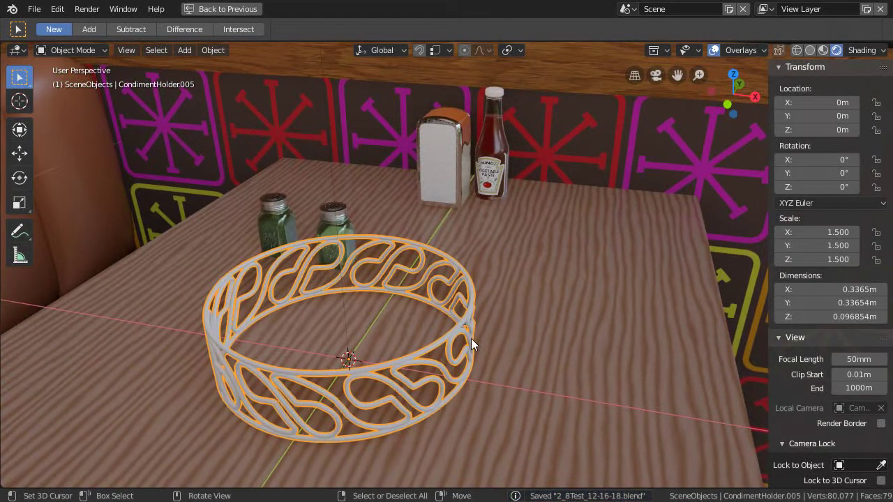
scroll(388, 342, "down", 2)
mouse_move(395, 353)
middle_mouse_down()
mouse_move(429, 338)
mouse_move(471, 291)
mouse_move(366, 344)
mouse_move(283, 366)
mouse_move(382, 364)
mouse_move(367, 376)
mouse_move(391, 361)
middle_mouse_up()
middle_click_drag(392, 350, 447, 305, "shift")
middle_click_drag(379, 335, 405, 316)
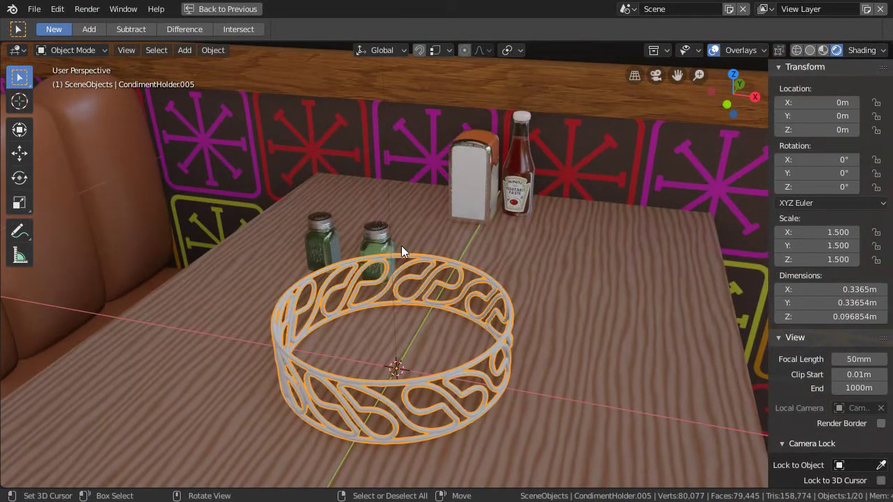
middle_click_drag(404, 246, 409, 301)
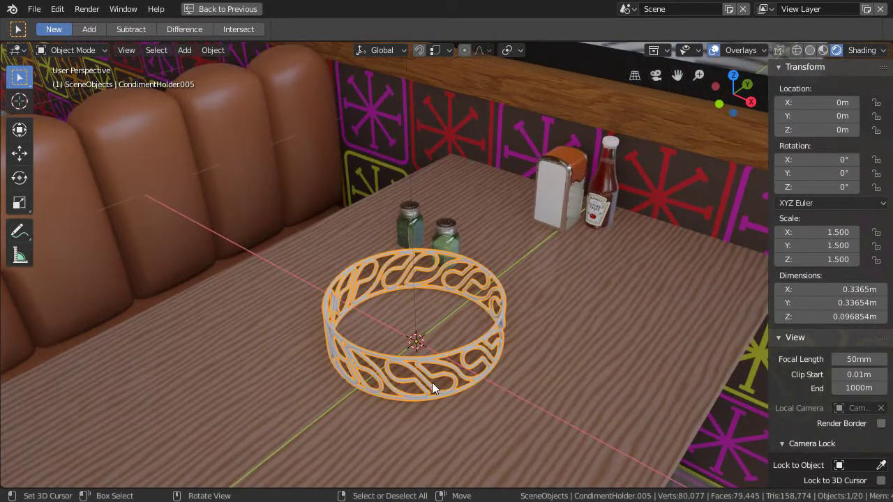
scroll(453, 373, "up", 1)
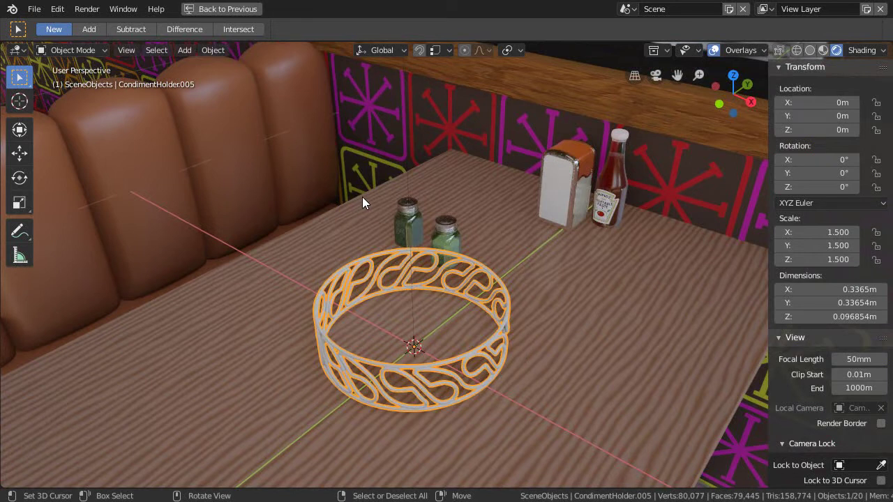
Step: Restore the full layout, switch to the Shading workspace and show the basket there in Rendered shading
key("ctrl+space")
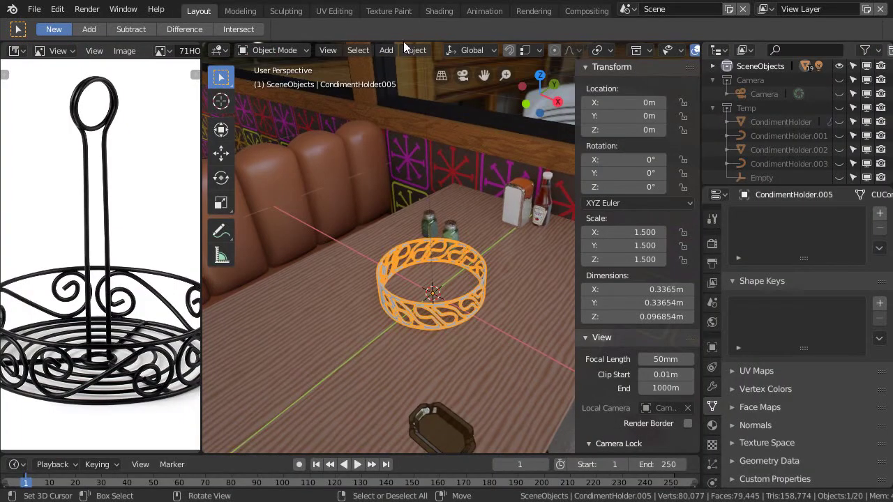
left_click(433, 10)
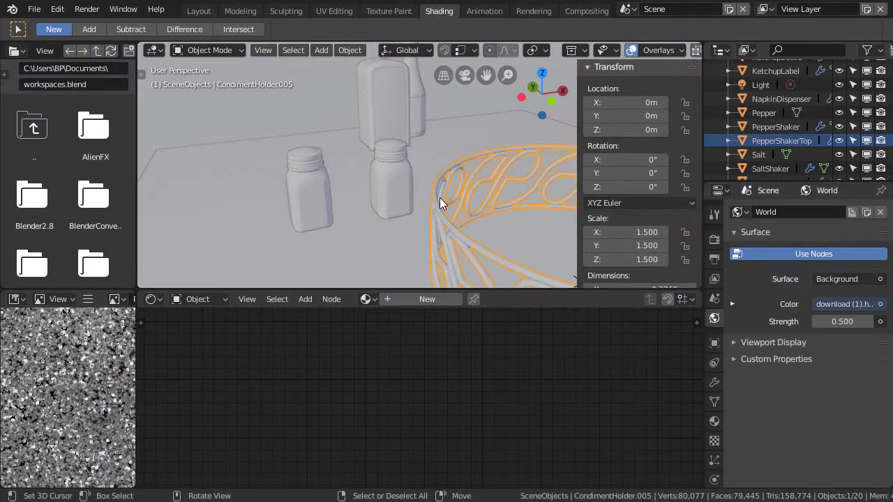
middle_click_drag(459, 180, 363, 197)
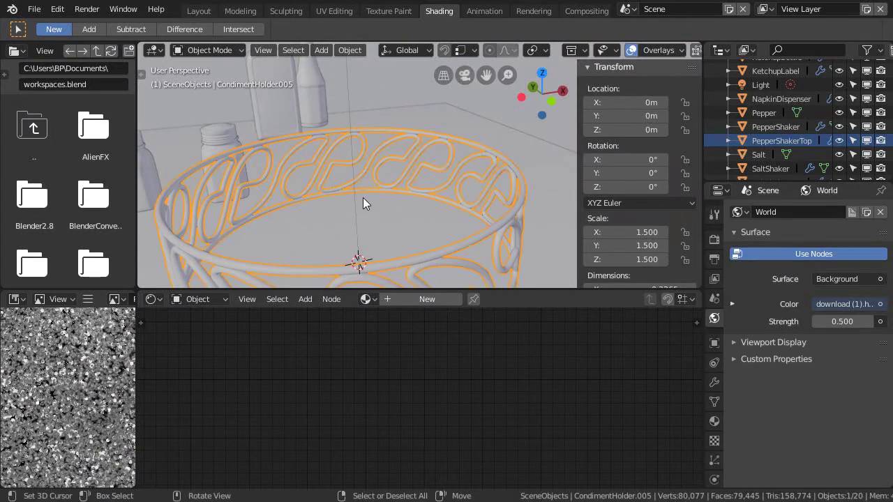
key("z")
left_click(368, 143)
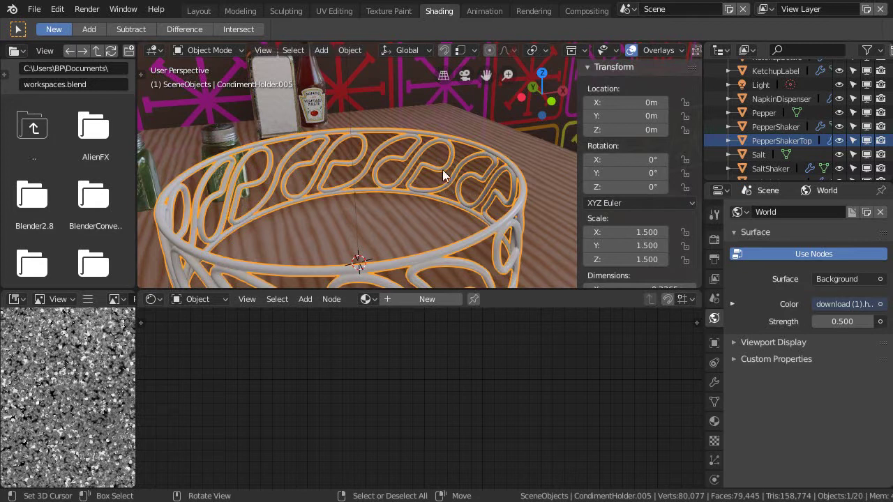
Step: Add a new material to the basket and frame its nodes in a maximized node editor
scroll(443, 174, "down", 3)
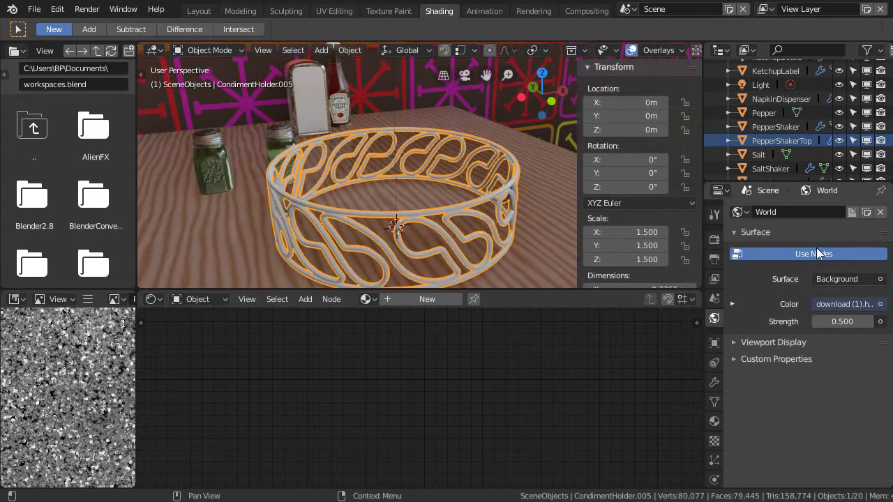
left_click(715, 422)
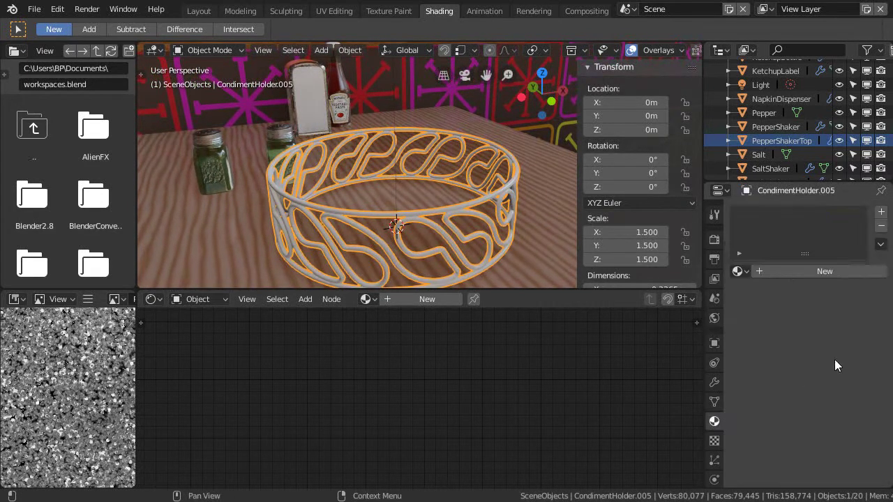
left_click(827, 272)
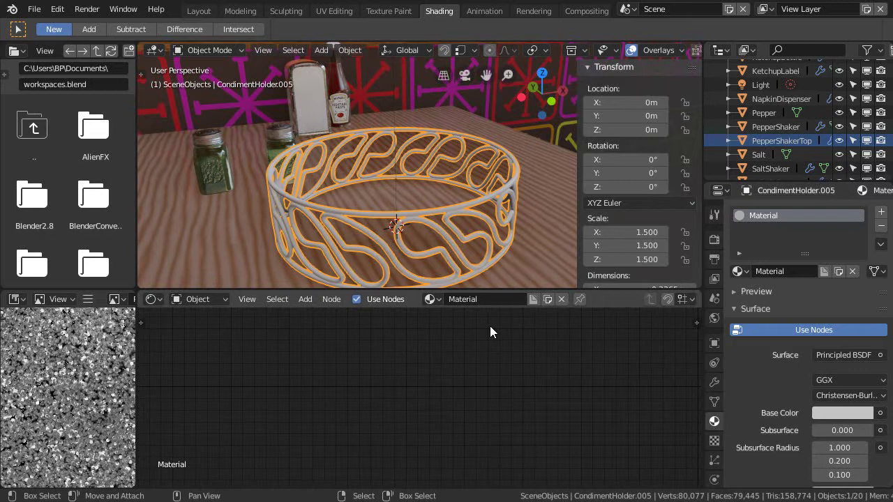
key("Home")
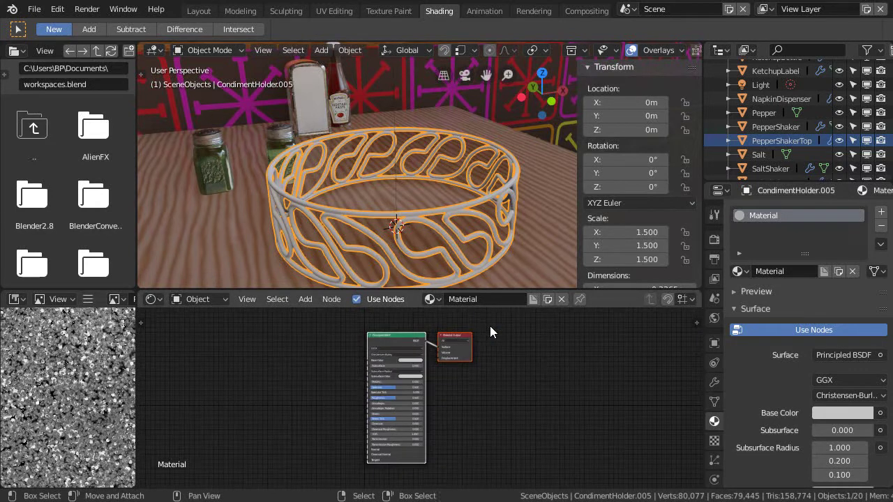
key("ctrl+space")
middle_click_drag(455, 270, 468, 316)
middle_click_drag(468, 315, 457, 287, "ctrl")
middle_click_drag(457, 286, 467, 259)
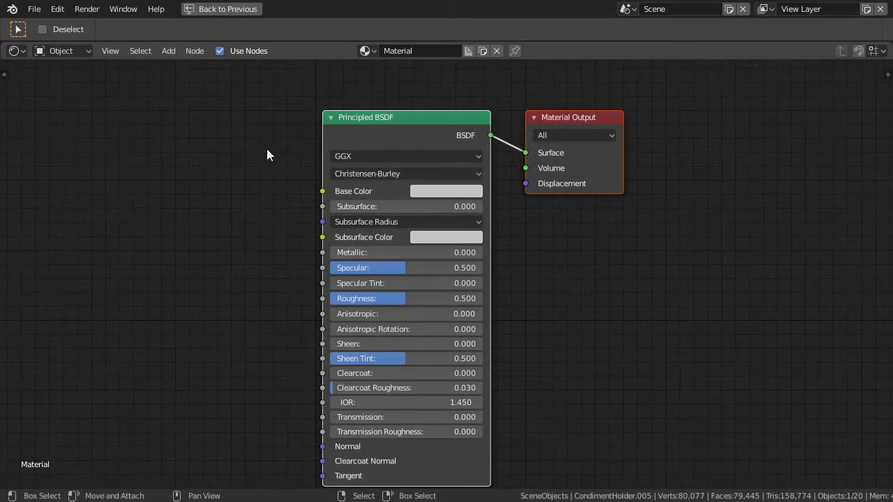
Step: Restore the full Shading layout from the maximized node editor
middle_click_drag(266, 148, 262, 140)
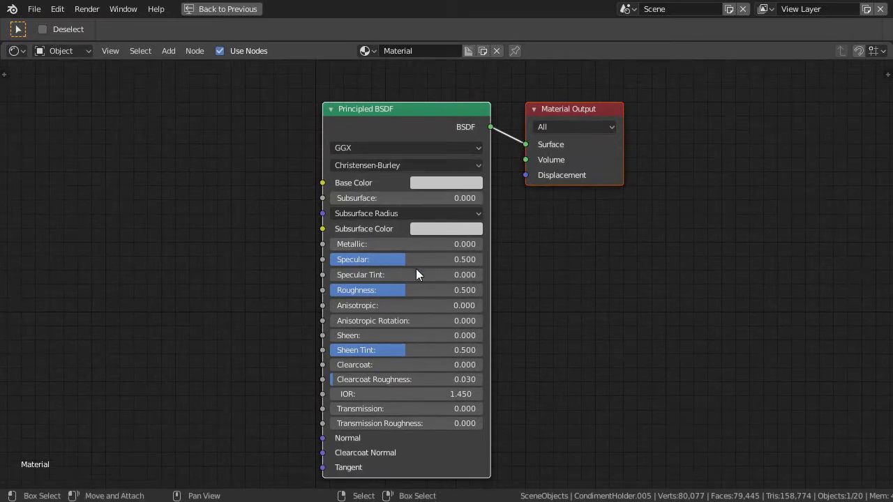
middle_click_drag(416, 269, 405, 258)
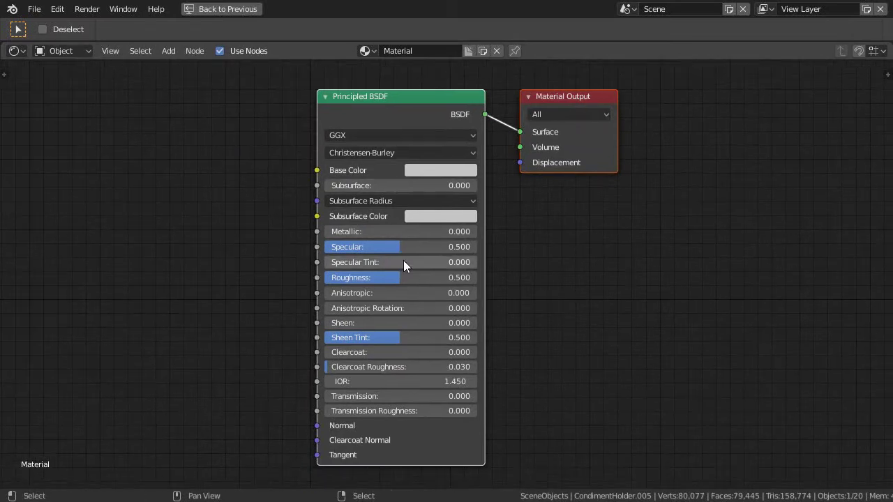
left_click(418, 170)
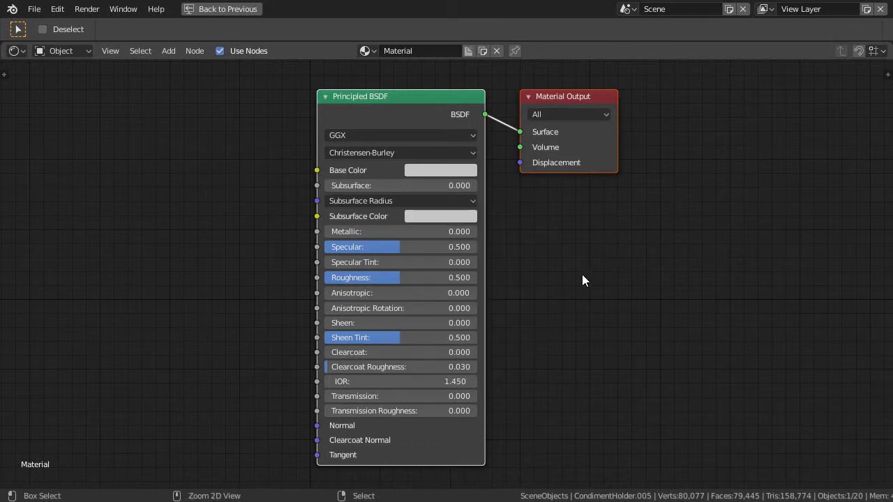
key("ctrl+space")
Step: Switch the 3D viewport to orthographic and frame the orange top of the napkin dispenser close up
middle_click_drag(482, 78, 461, 265)
scroll(355, 184, "down", 5)
scroll(419, 202, "up", 4)
scroll(405, 178, "up", 3)
scroll(392, 145, "up", 4)
middle_click_drag(392, 143, 402, 183)
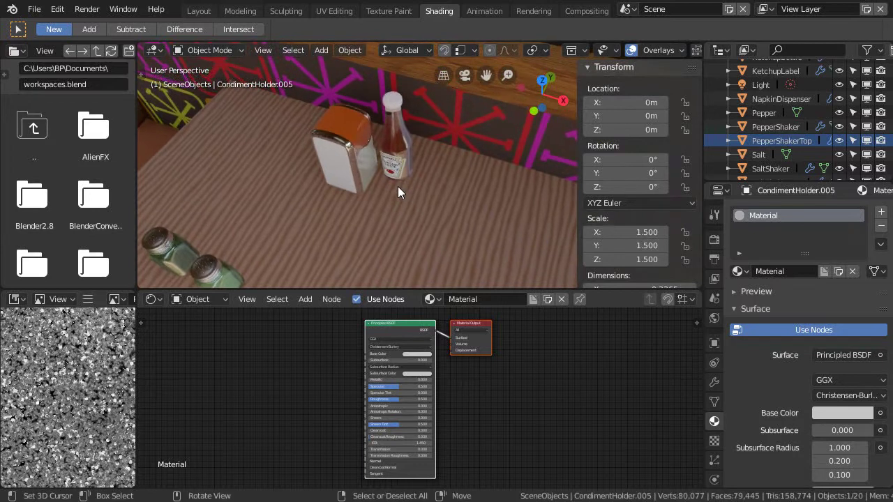
key("KP_5")
scroll(393, 128, "down", 12)
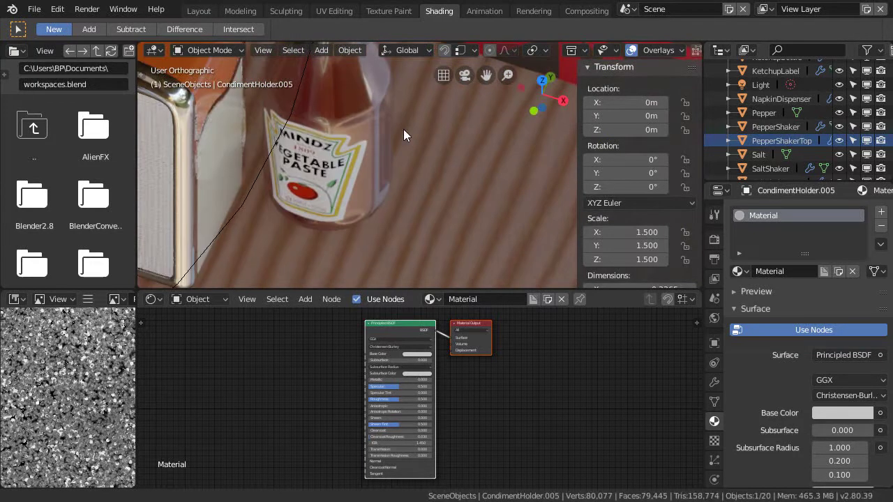
middle_click_drag(377, 154, 439, 214, "shift")
scroll(445, 189, "up", 6)
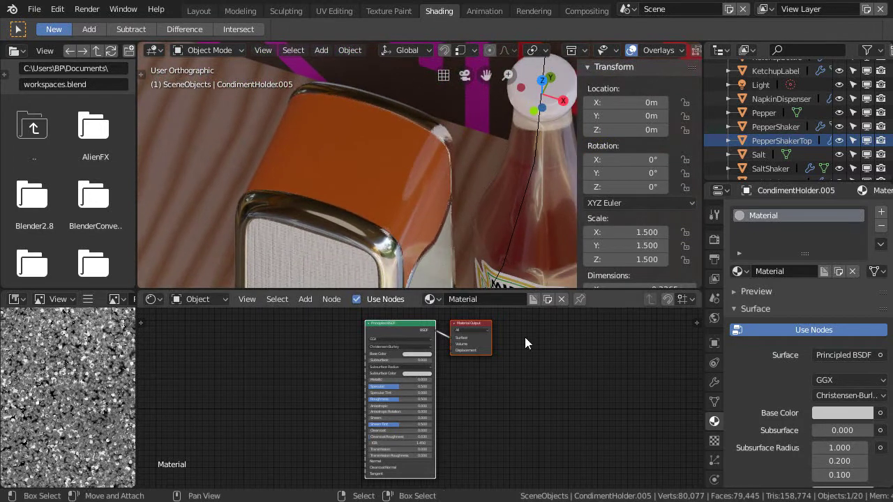
Step: Enlarge the basket material's Principled BSDF node in the node editor and save the file
middle_click_drag(387, 422, 463, 347, "ctrl")
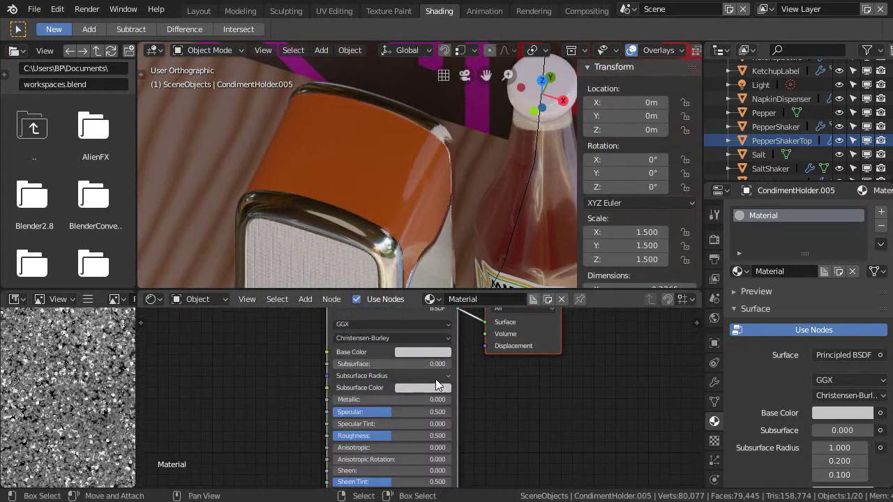
left_click(427, 351)
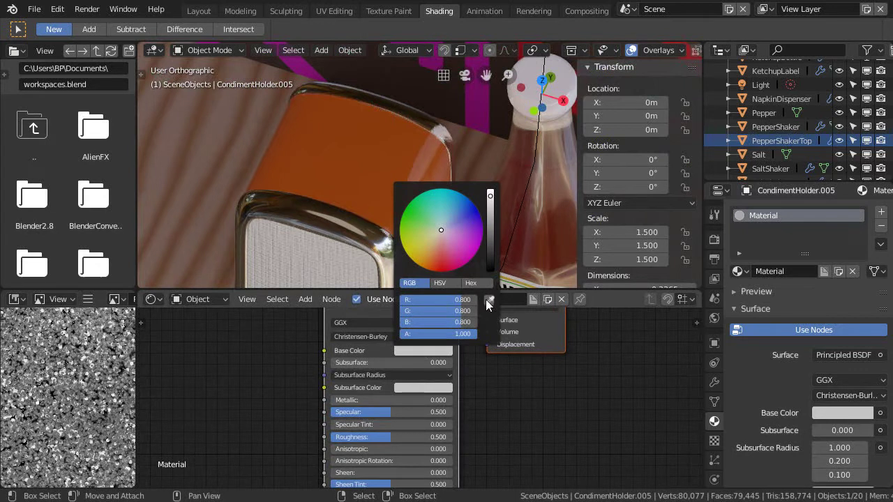
key("ctrl+s")
Step: Sample the orange of the napkin dispenser's top as the basket material's Base Color
left_click(419, 351)
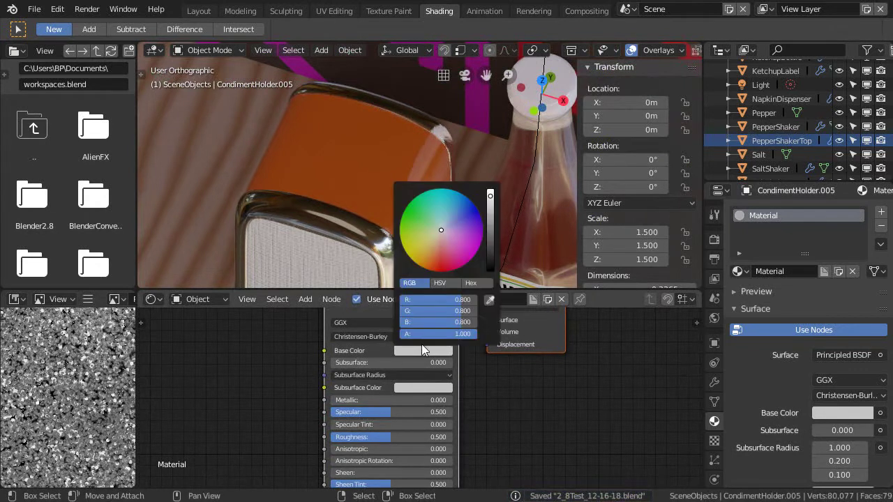
left_click(489, 301)
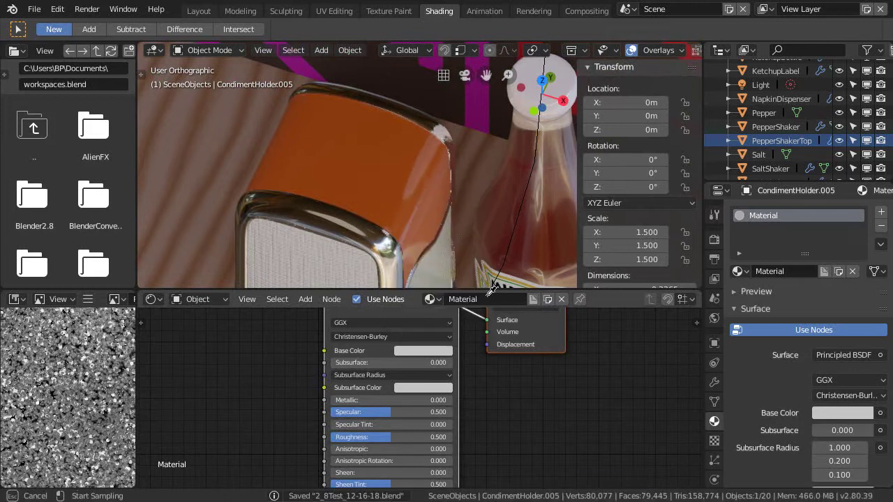
left_click(385, 157)
Step: Deselect everything and show the basket beside the table props to judge its colour without the selection outline
scroll(350, 142, "down", 8)
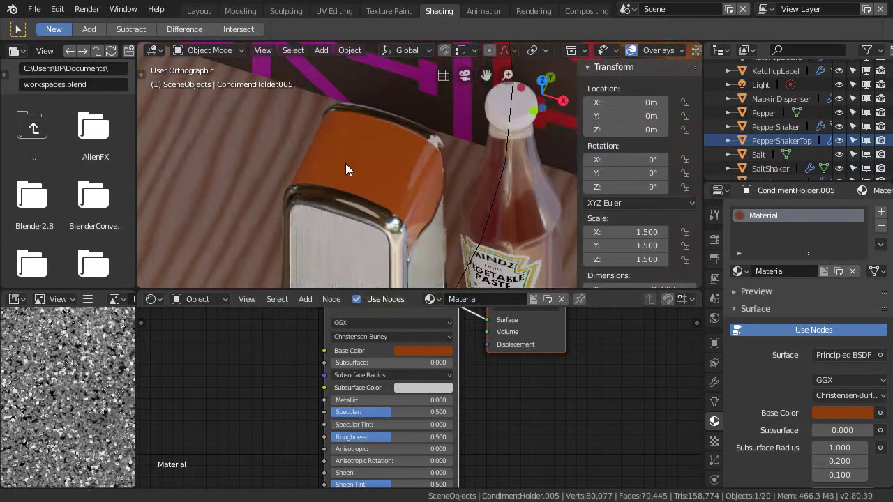
middle_click_drag(336, 238, 349, 169, "shift")
middle_click_drag(371, 260, 439, 205, "shift")
key("alt+a")
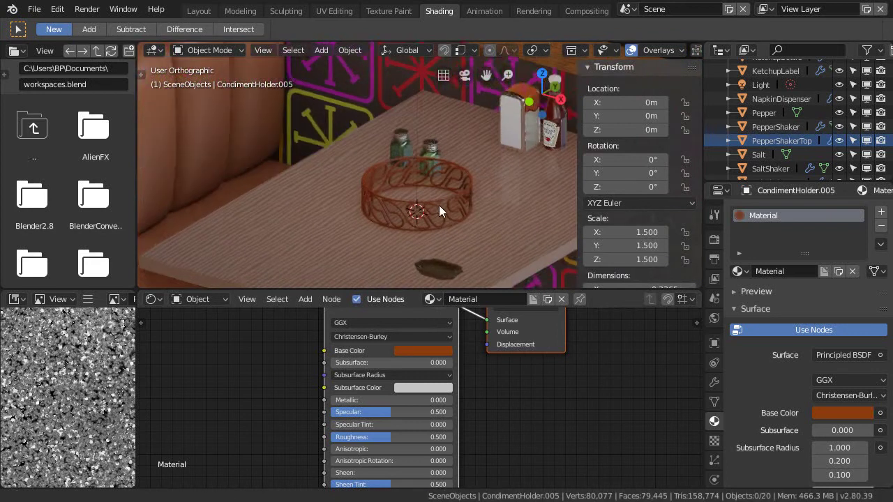
scroll(450, 188, "up", 4)
middle_click_drag(464, 175, 451, 195)
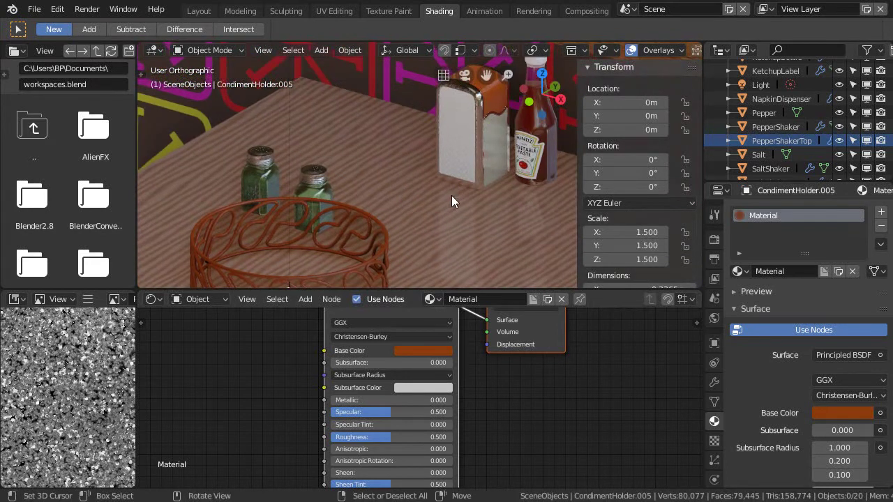
Step: Sample the pale front face of the napkin dispenser as the basket material's Base Color
left_click(422, 351)
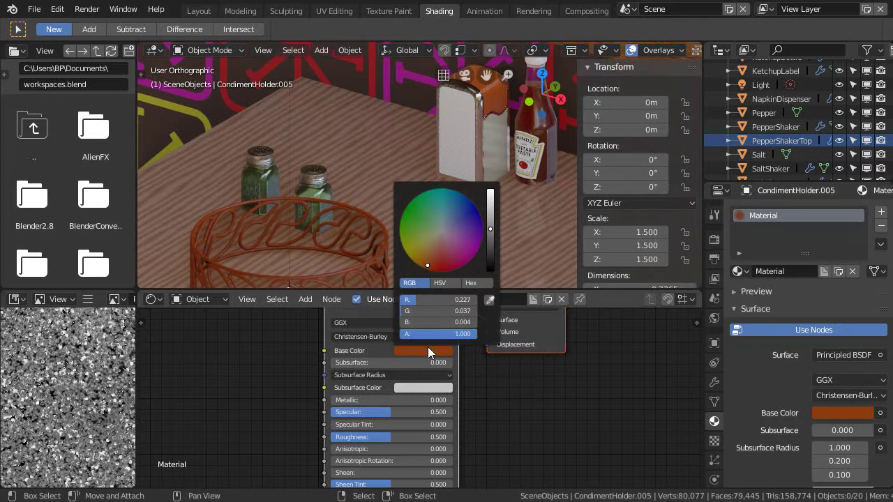
left_click(490, 300)
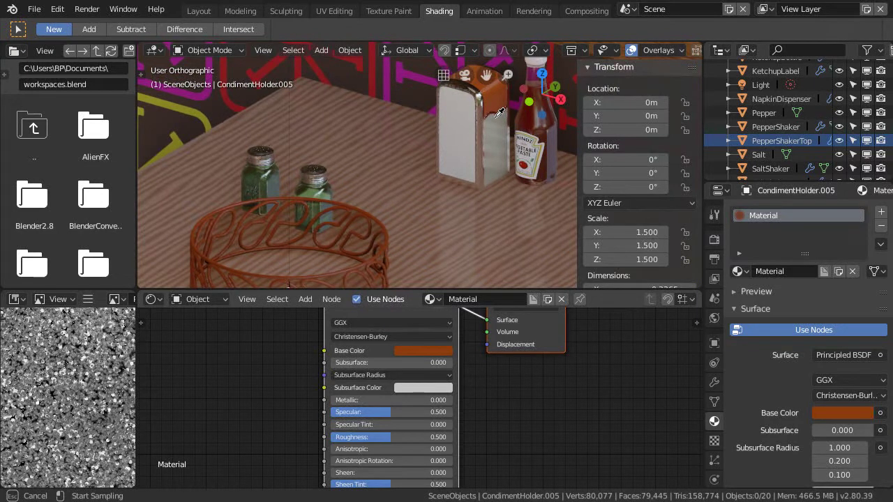
left_click(474, 160)
scroll(409, 204, "down", 3)
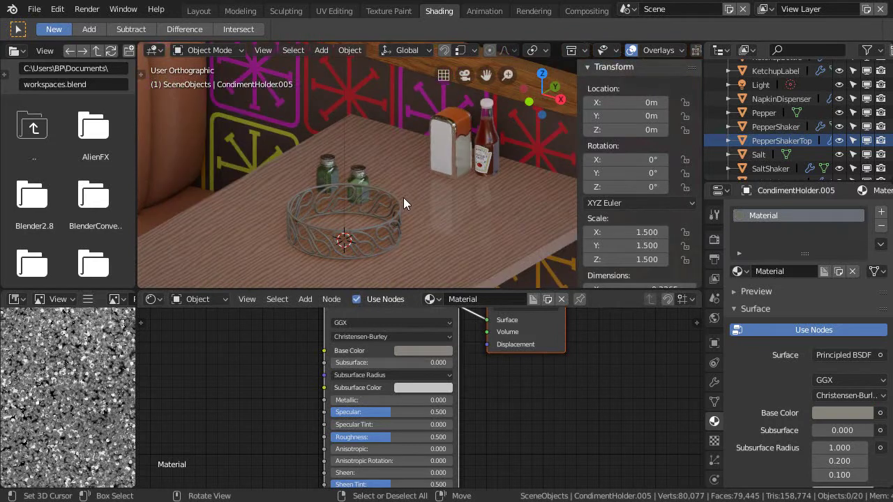
Step: Sample the orange-gold starburst on the wall tiles as the basket material's Base Color
middle_click_drag(488, 217, 286, 118, "shift")
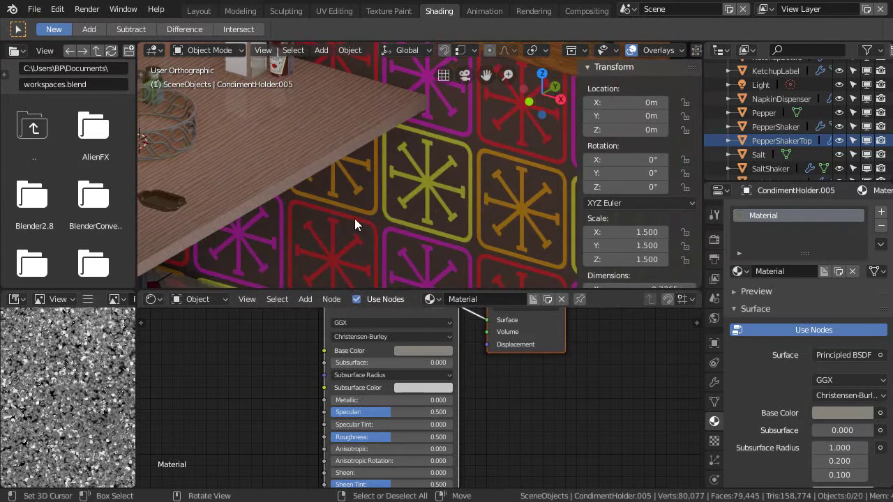
left_click(411, 347)
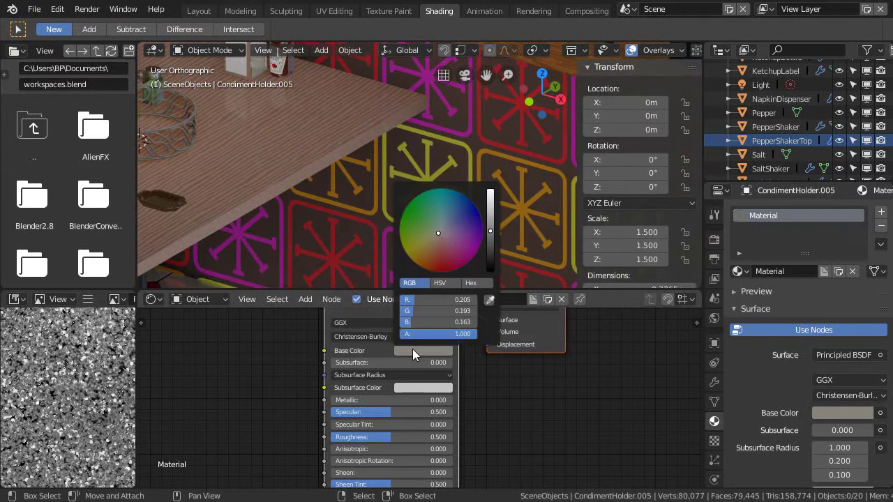
left_click(491, 297)
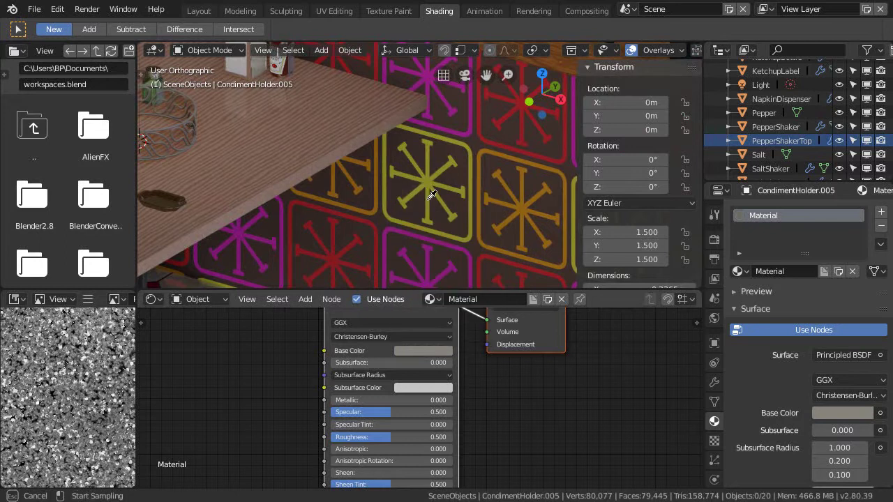
left_click(527, 203)
Step: Sample the yellow-green starburst on the wall tiles as the basket material's Base Color
middle_click_drag(231, 116, 353, 166)
scroll(319, 157, "up", 8)
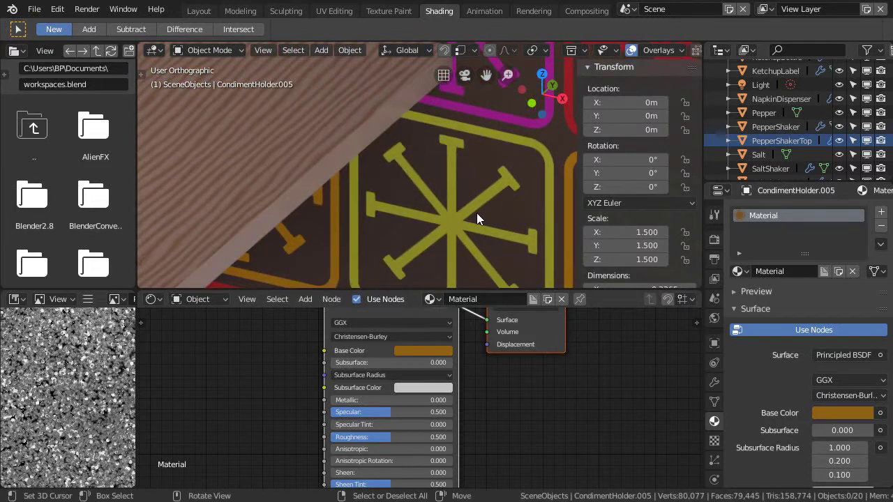
left_click(425, 351)
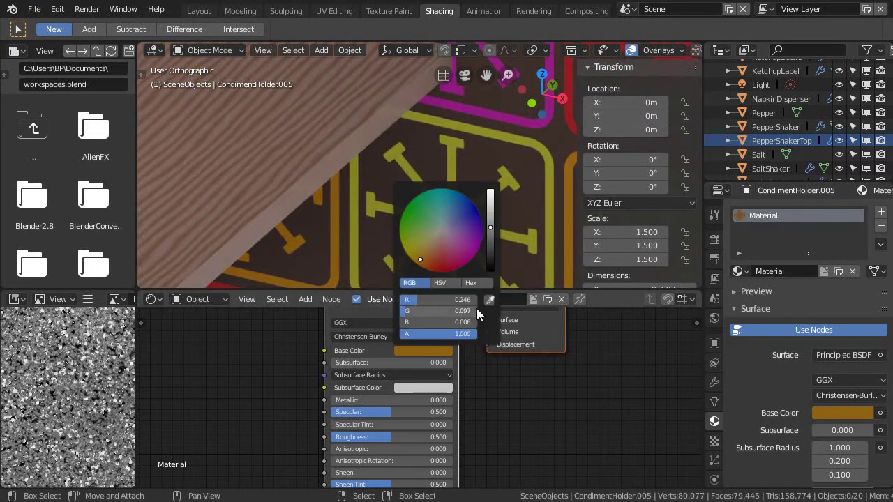
left_click(489, 300)
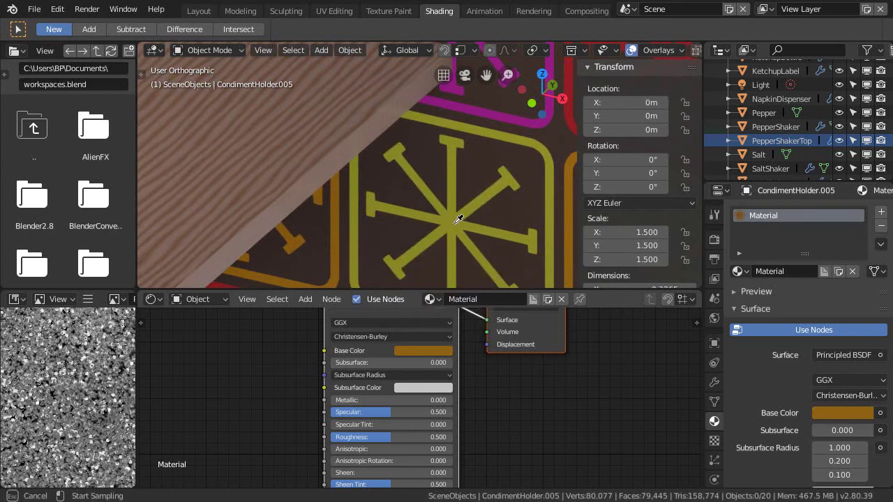
left_click(458, 220)
scroll(286, 171, "down", 8)
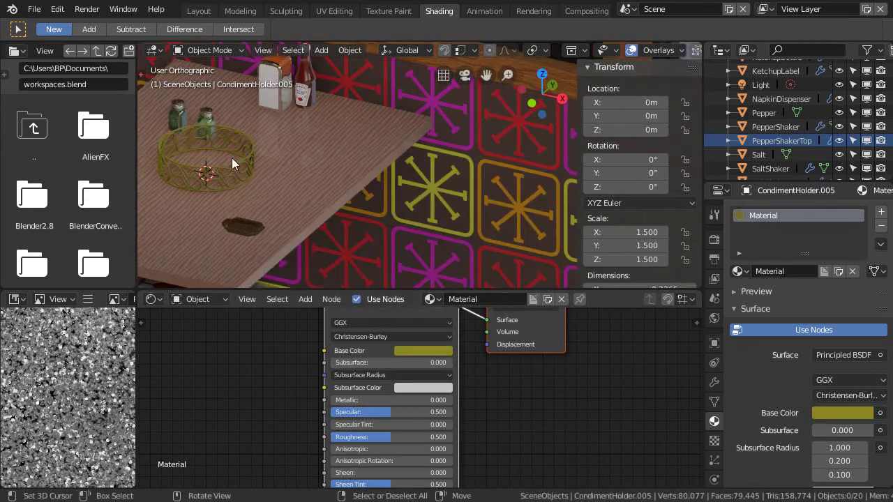
Step: Sample the magenta starburst on the wall tiles as the basket material's Base Color
middle_click_drag(234, 156, 307, 148)
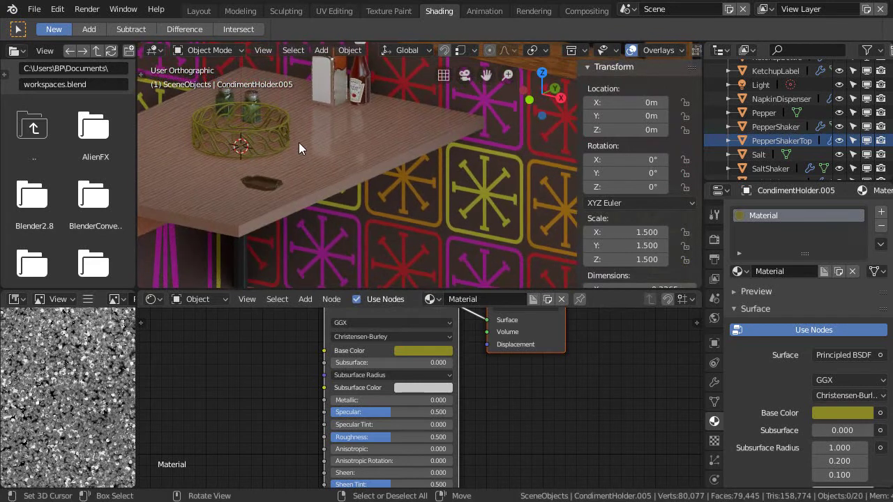
left_click(411, 350)
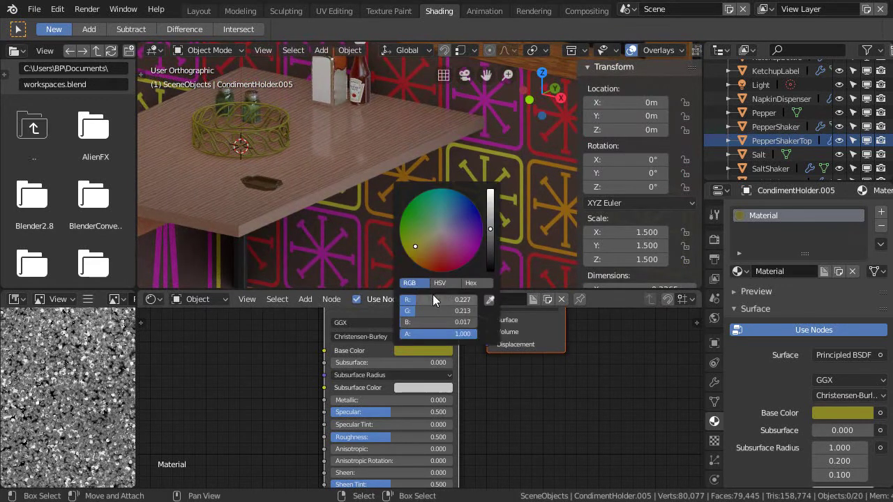
left_click(490, 302)
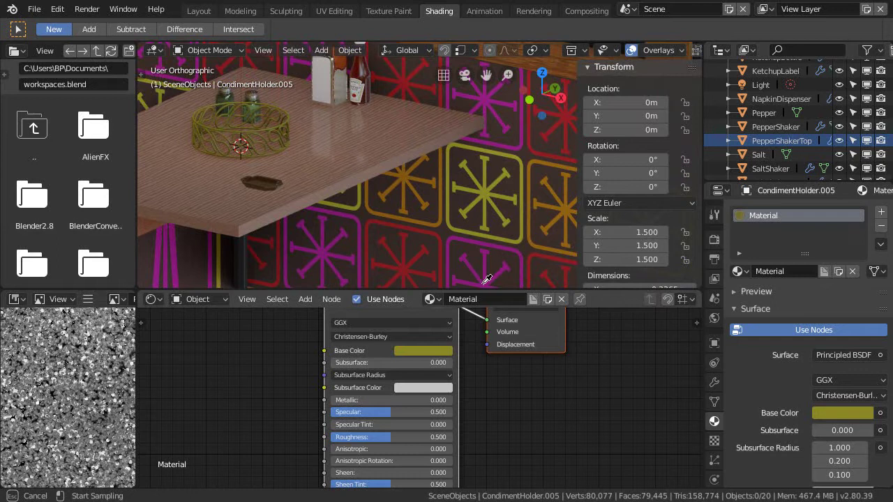
left_click(487, 282)
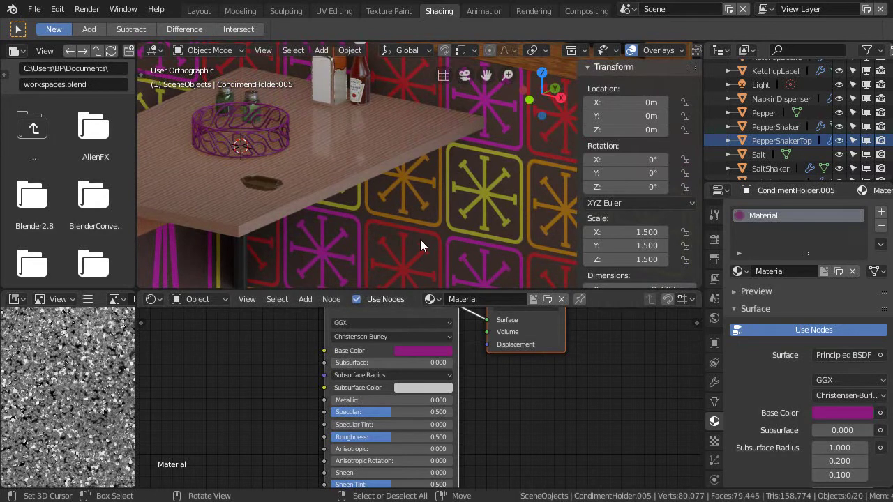
Step: Sample the red starburst on the wall tiles as the basket material's Base Color and check it on the table
left_click(426, 351)
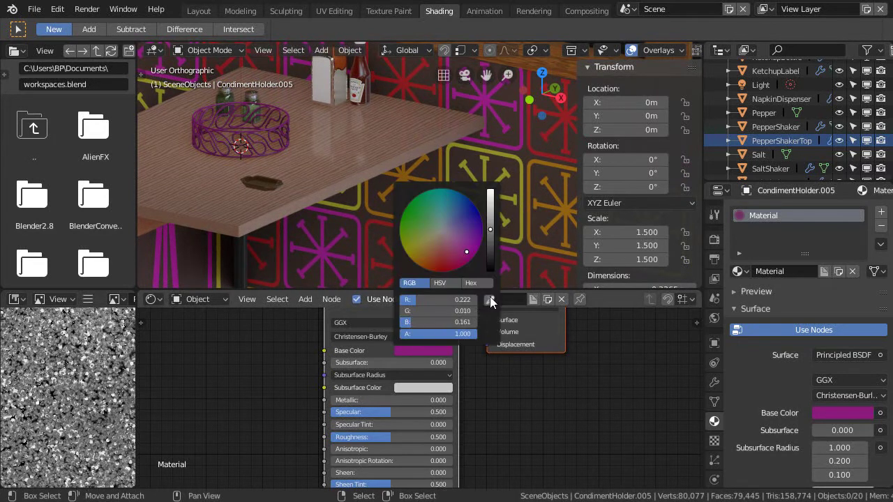
left_click(490, 300)
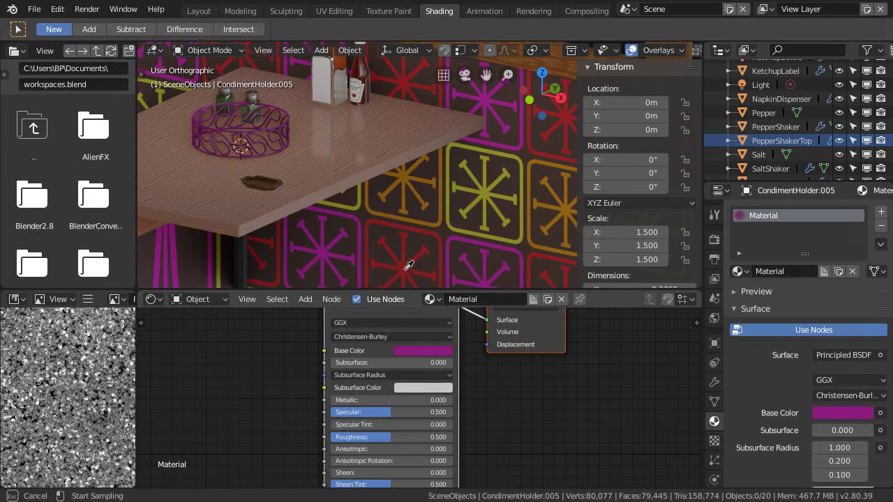
left_click(409, 266)
middle_click_drag(321, 213, 353, 113)
middle_click_drag(377, 230, 398, 196, "shift")
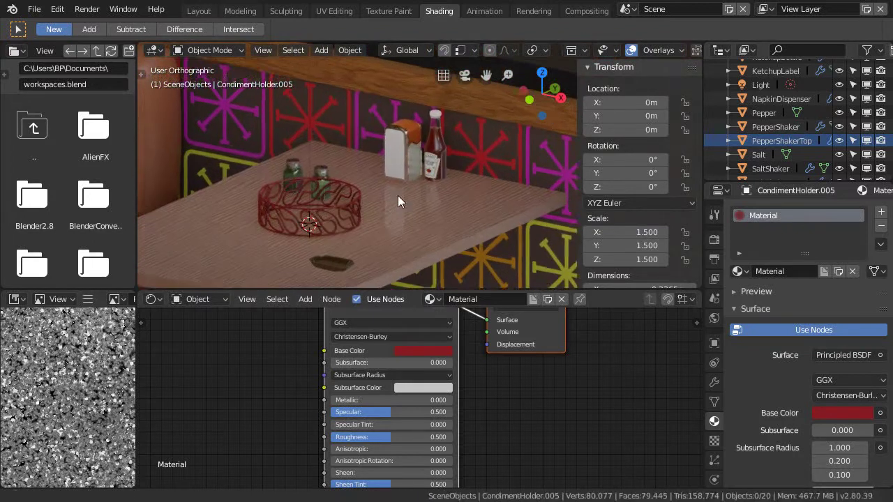
Step: Set the basket material's Clearcoat to 0.357 and Sheen to 0.419, checking the effect on the wires
scroll(401, 199, "up", 5)
middle_click_drag(499, 408, 531, 381)
middle_click_drag(372, 233, 472, 125, "ctrl")
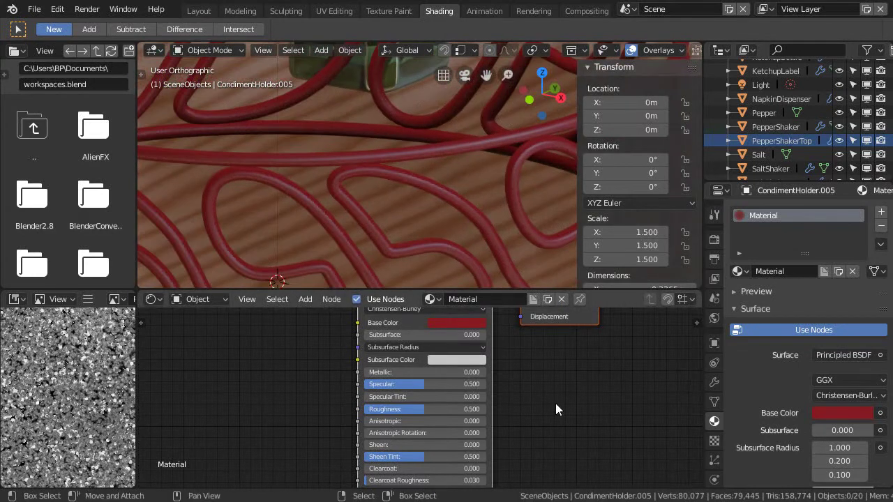
scroll(551, 402, "down", 5, "shift")
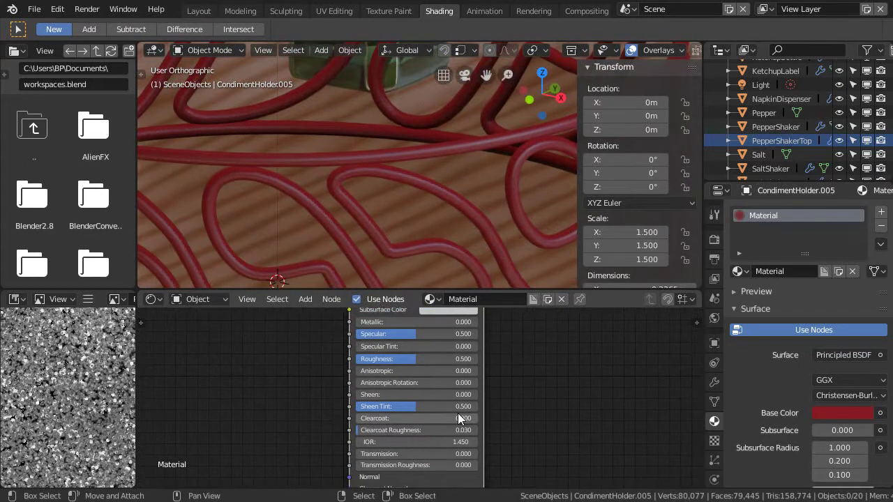
left_click_drag(371, 418, 414, 424)
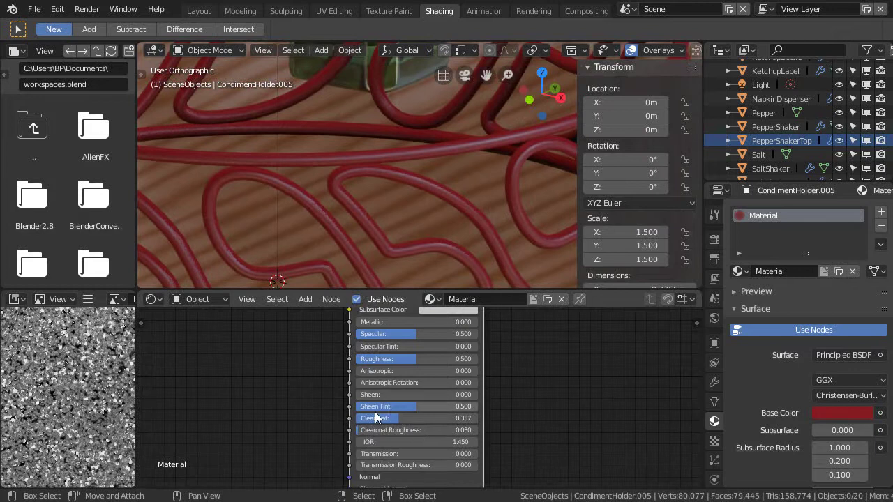
left_click_drag(378, 398, 432, 402)
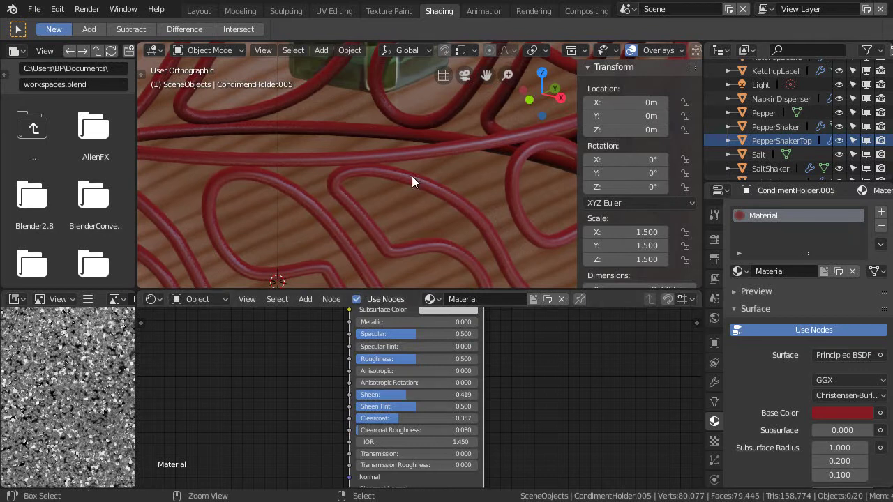
scroll(412, 177, "down", 10)
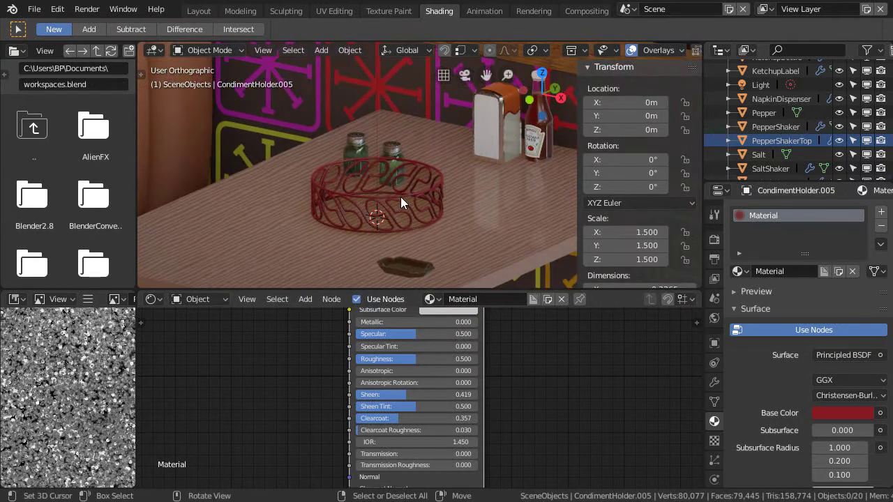
Step: Save the scene file with the red basket material applied, checking the basket on the table from above
key("ctrl+s")
scroll(400, 205, "up", 2)
middle_click_drag(401, 205, 403, 260)
middle_click_drag(401, 153, 377, 217)
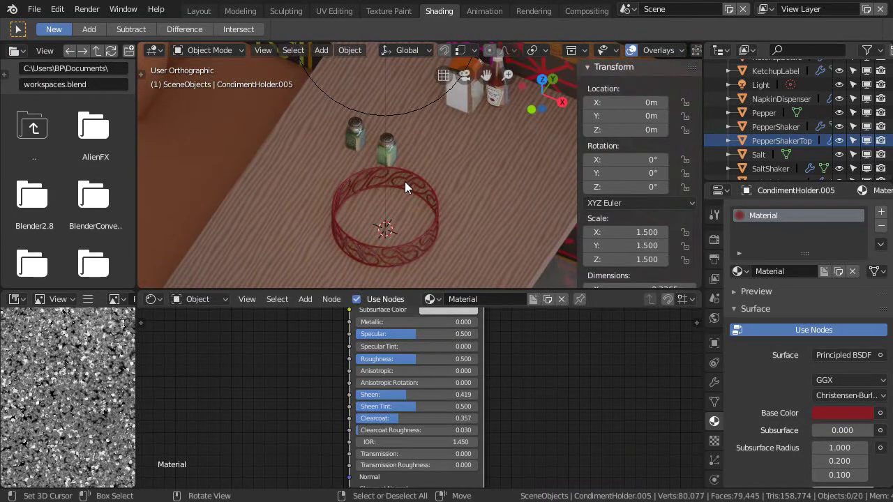
key("ctrl+s")
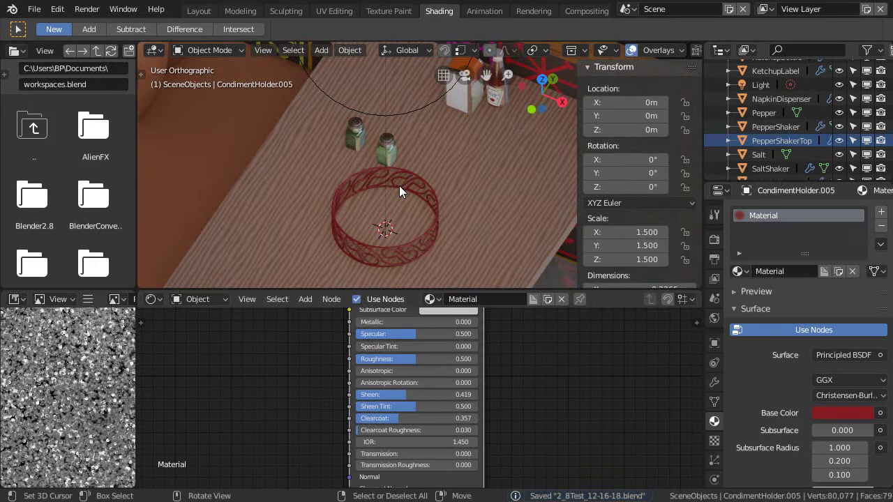
Step: Switch to the Layout workspace and compare the red basket with the reference photo's base rings and scrollwork
left_click(198, 13)
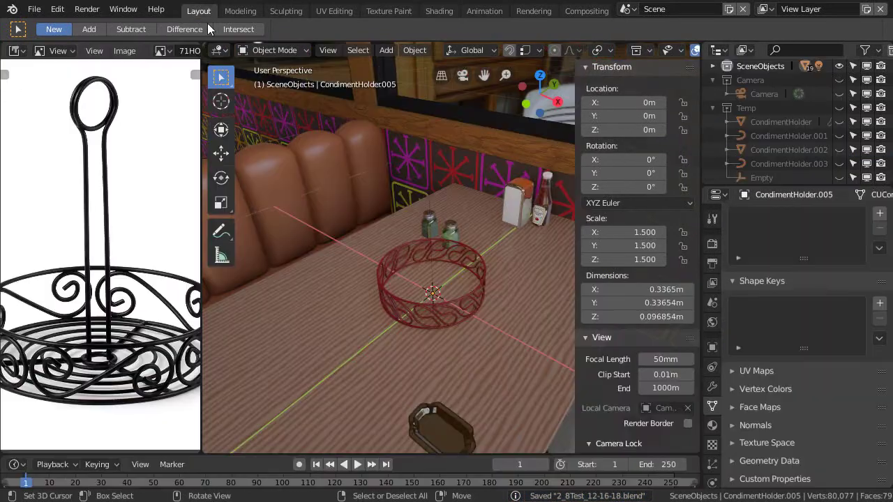
middle_click_drag(425, 323, 426, 300, "ctrl")
scroll(104, 309, "down", 2)
scroll(103, 310, "down", 1)
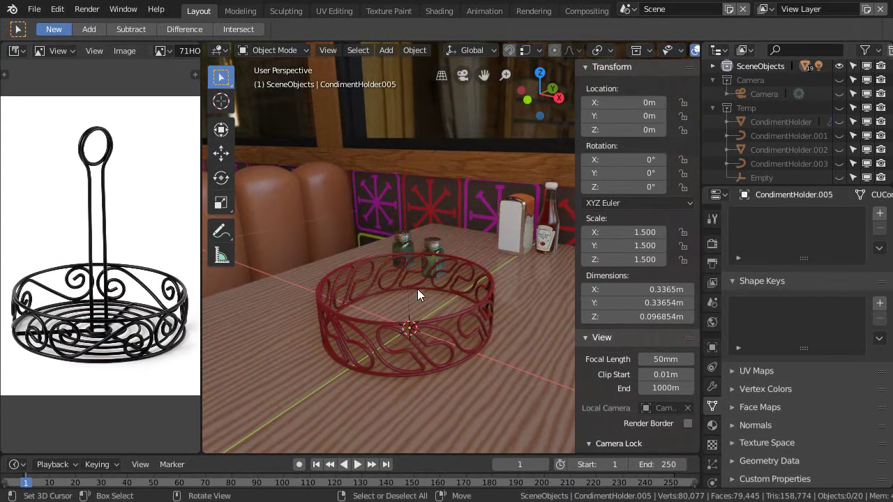
middle_click_drag(111, 231, 121, 304, "ctrl")
scroll(122, 305, "up", 1)
scroll(129, 249, "up", 1)
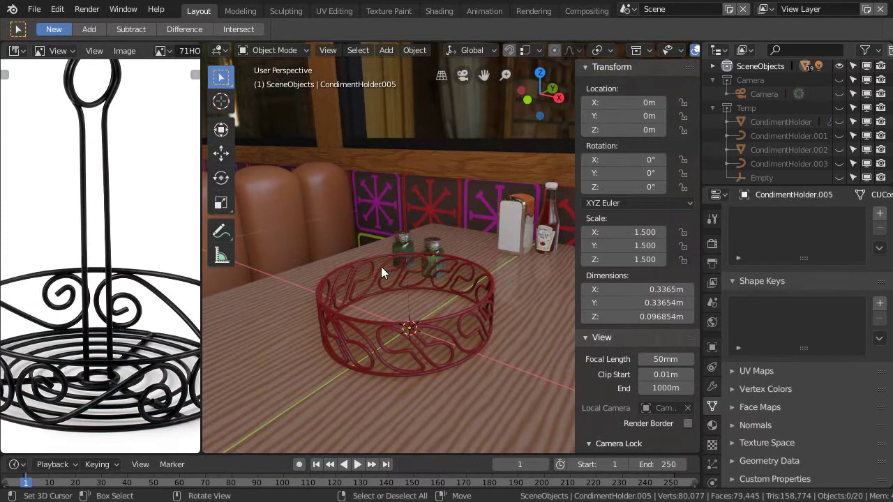
scroll(387, 276, "up", 1)
scroll(401, 289, "up", 1)
middle_click_drag(411, 300, 402, 336)
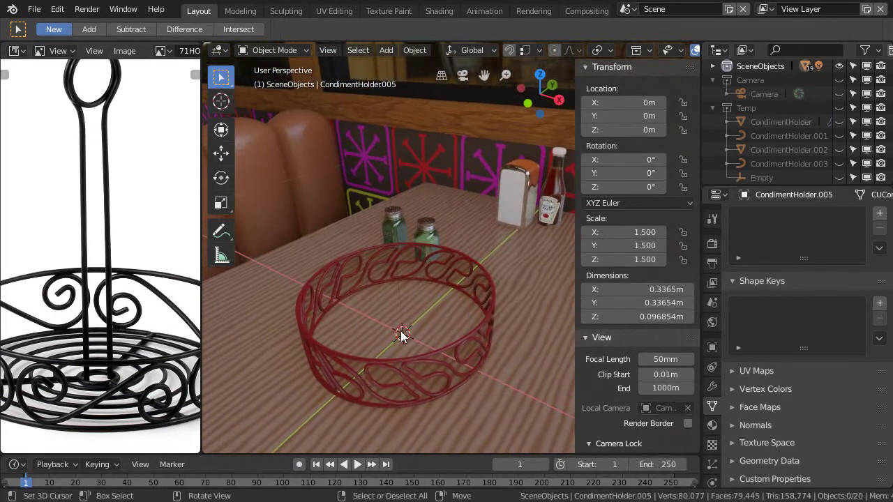
Step: Switch to solid shading, show only the Temp collection, and select the solid cylinder of the condiment holder
key("z")
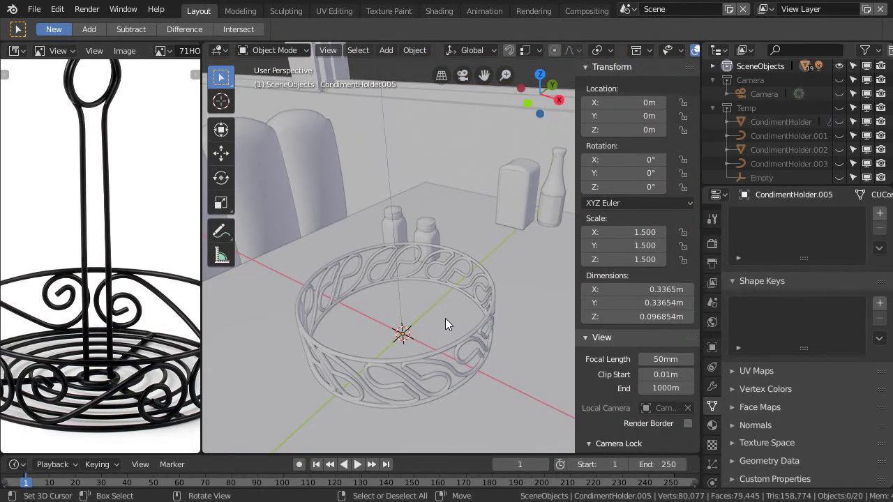
key("3")
middle_click_drag(449, 332, 446, 277, "shift")
right_click(436, 261)
scroll(436, 315, "up", 2)
mouse_move(436, 315)
middle_mouse_down()
mouse_move(433, 290)
mouse_move(456, 230)
mouse_move(438, 294)
mouse_move(424, 286)
mouse_move(421, 301)
mouse_move(438, 318)
middle_mouse_up()
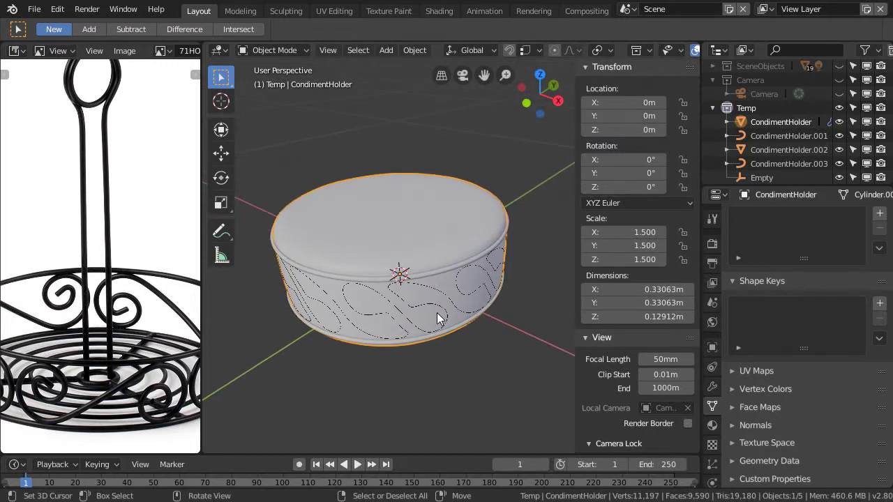
key("alt+h")
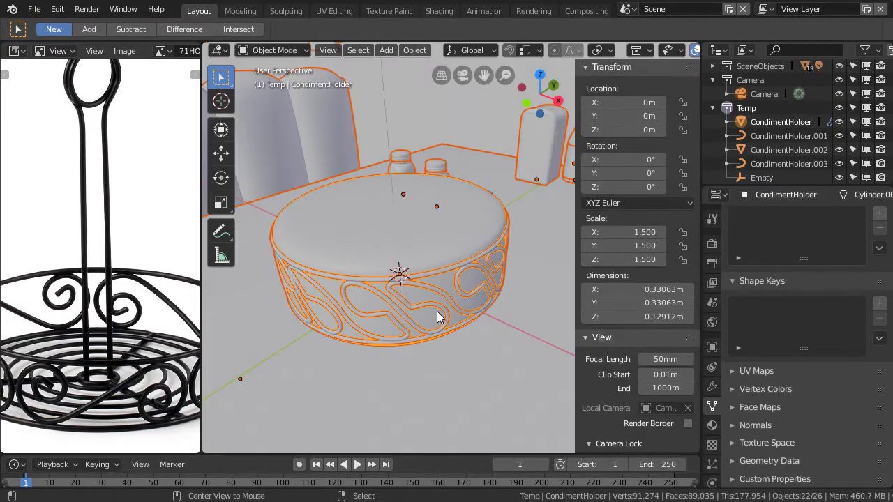
mouse_move(438, 313)
middle_mouse_down()
mouse_move(446, 314)
mouse_move(436, 322)
mouse_move(444, 303)
middle_mouse_up()
key("ctrl+z")
scroll(438, 314, "up", 1)
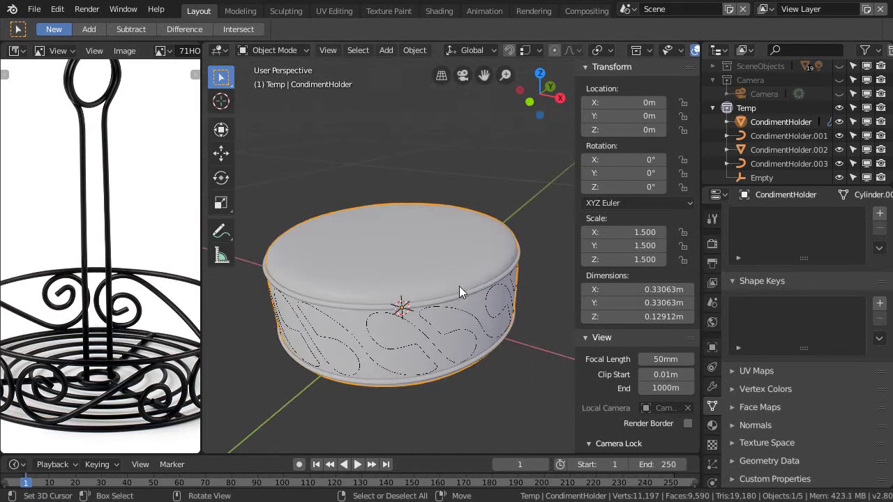
Step: Display the model in wireframe, hide the transform sidebar, and select the curve object that forms the basket's upper and lower rings
key("z")
left_click(392, 289)
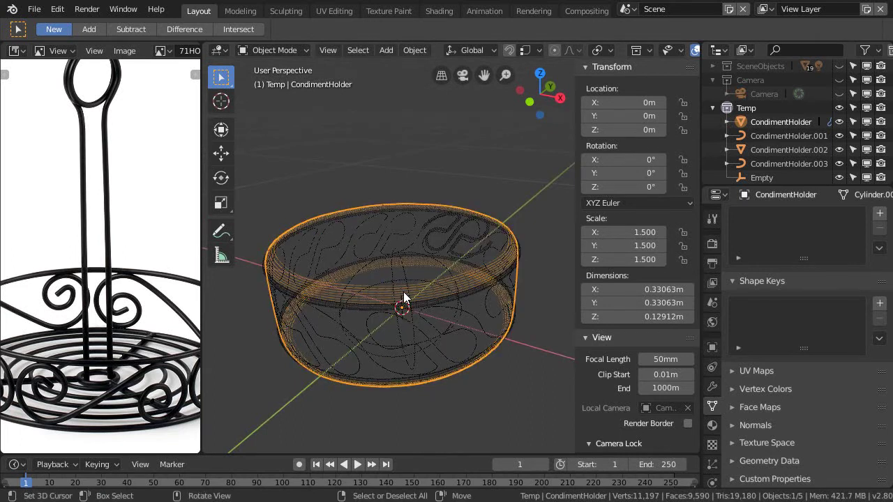
key("n")
middle_click_drag(477, 324, 526, 244)
left_click(530, 338)
left_click(521, 342)
left_click(521, 342)
middle_click_drag(512, 347, 549, 315)
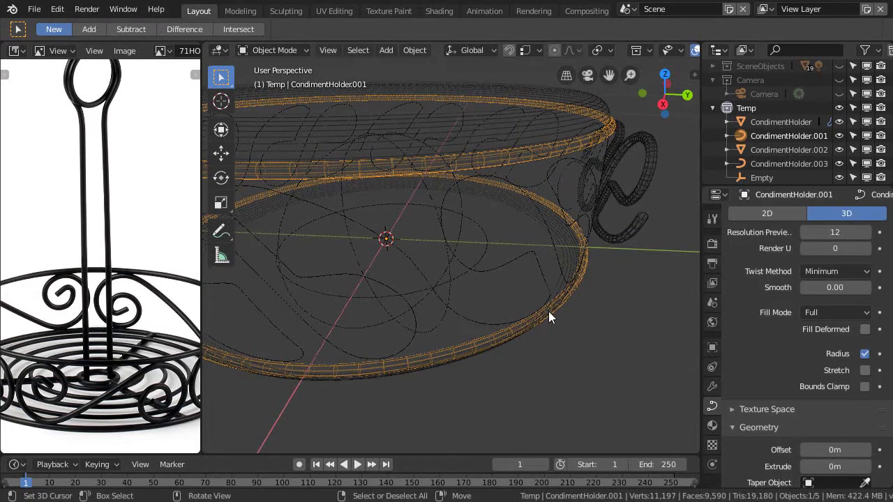
Step: Enter Edit Mode on the ring curve and select all control points of the bottom ring only
left_click(551, 313)
left_click(547, 314)
left_click(547, 309)
left_click(545, 309)
middle_click_drag(547, 308, 525, 277)
left_click(529, 263)
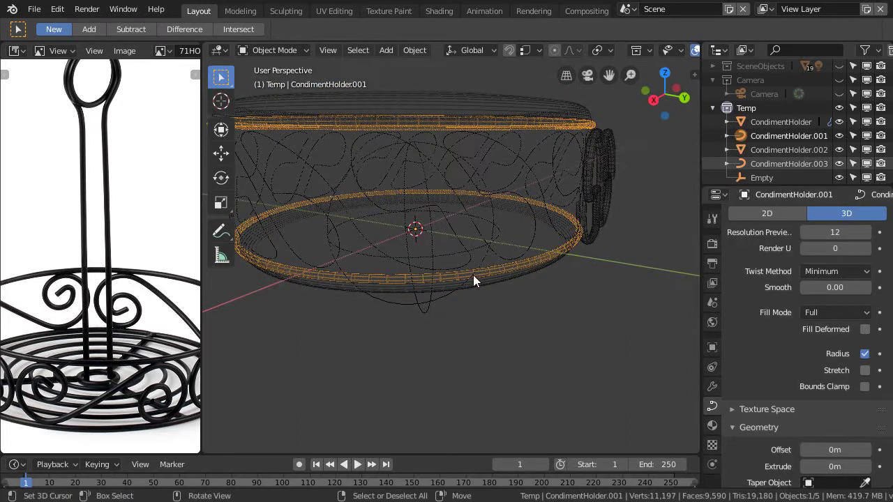
middle_click_drag(473, 275, 477, 293)
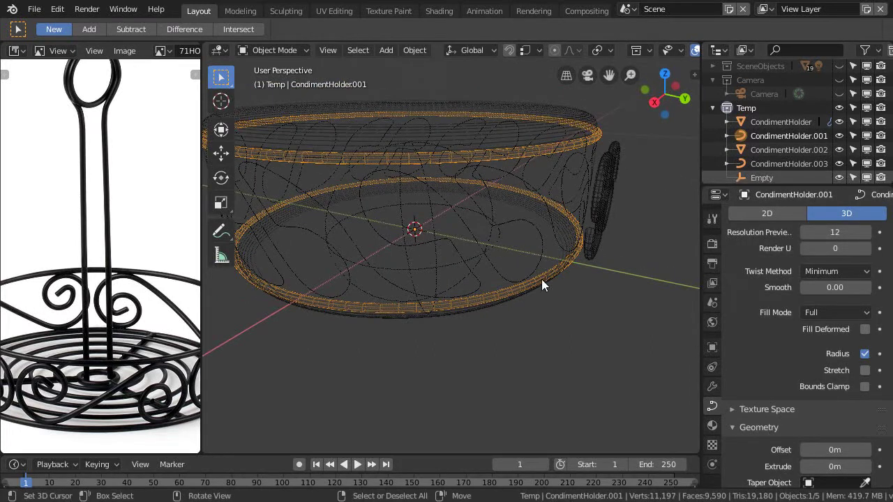
middle_click_drag(466, 325, 512, 347)
key("Tab")
key("a")
key("a")
key("l")
middle_click_drag(530, 345, 551, 351)
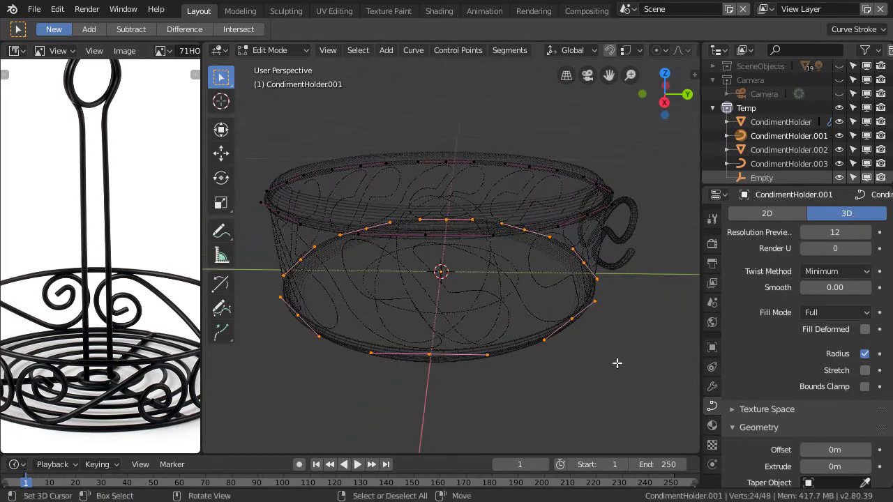
Step: Duplicate the bottom ring in place and scale the copy to about 0.87 to start the basket floor
key("shift+d")
right_click(638, 385)
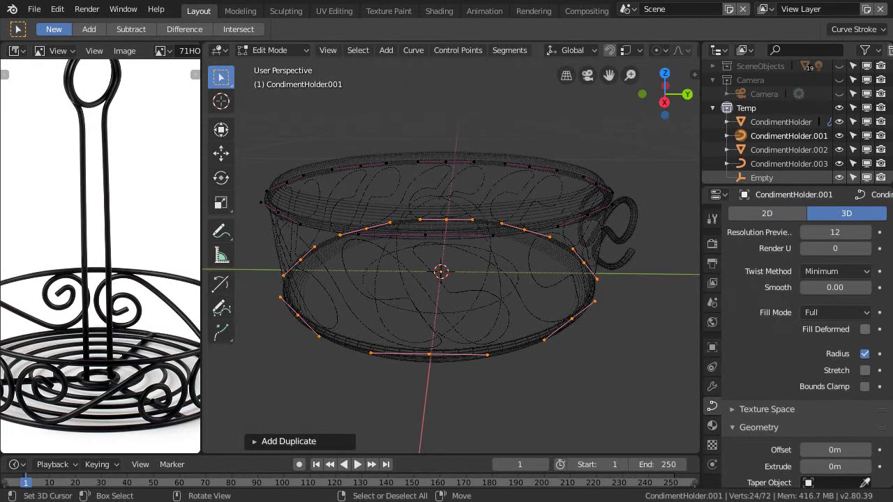
key("s")
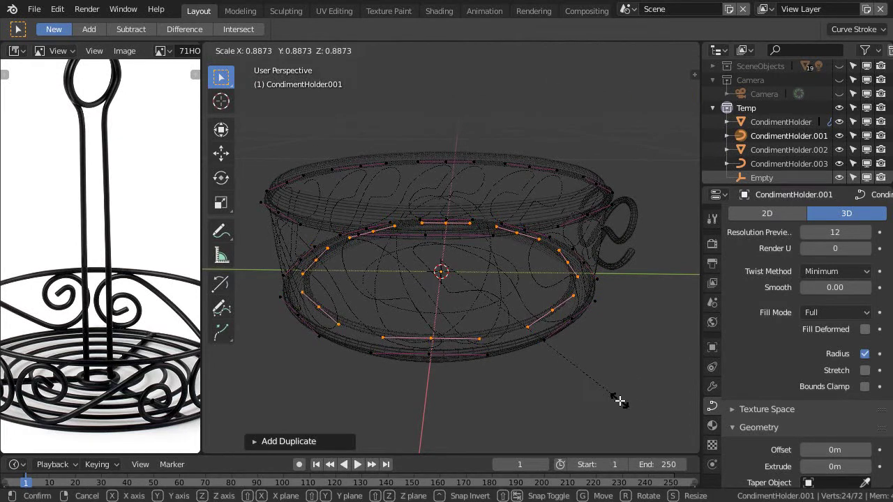
left_click(585, 383)
middle_click_drag(584, 383, 562, 339)
scroll(570, 319, "up", 4)
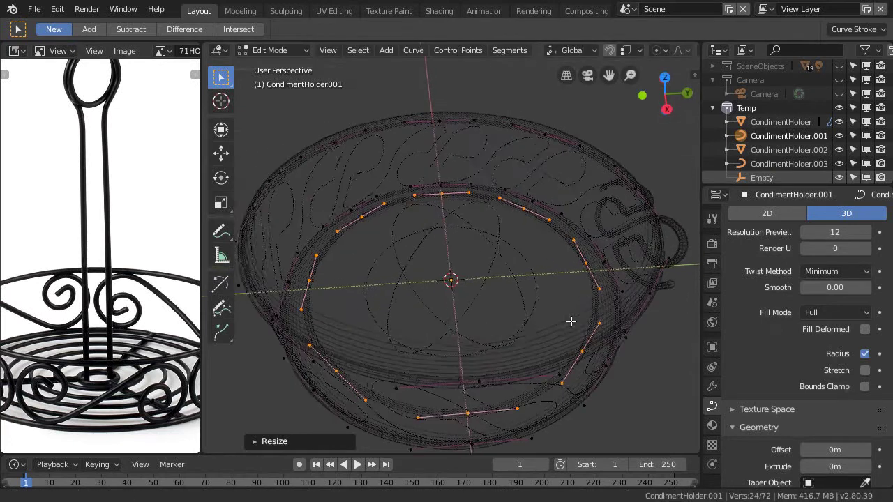
Step: Duplicate the new inner ring in place and scale this second copy to about 0.87
key("shift+d")
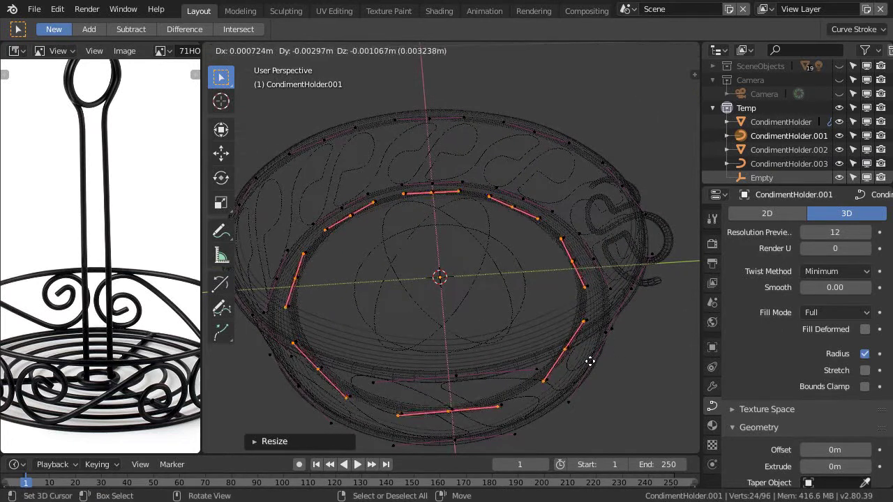
right_click(592, 361)
key("s")
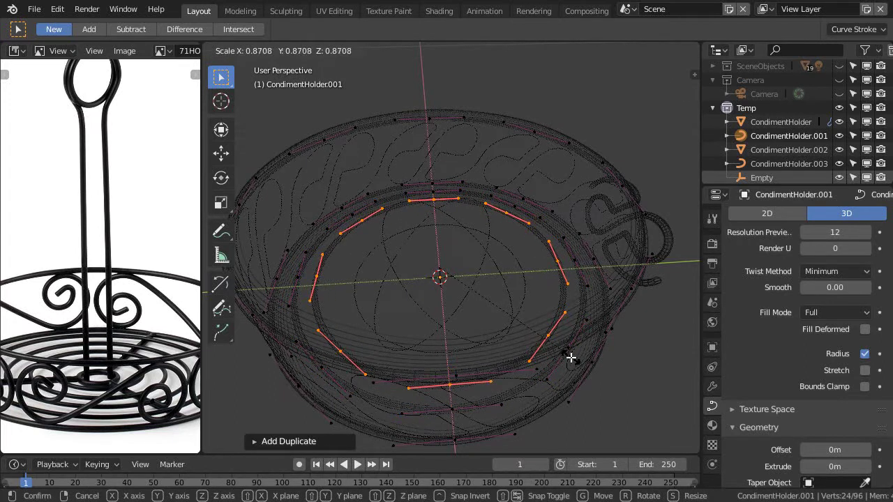
left_click(571, 358)
Step: Add another concentric floor ring by duplicating the innermost ring in place and scaling it down
key("shift+d")
left_click(564, 356)
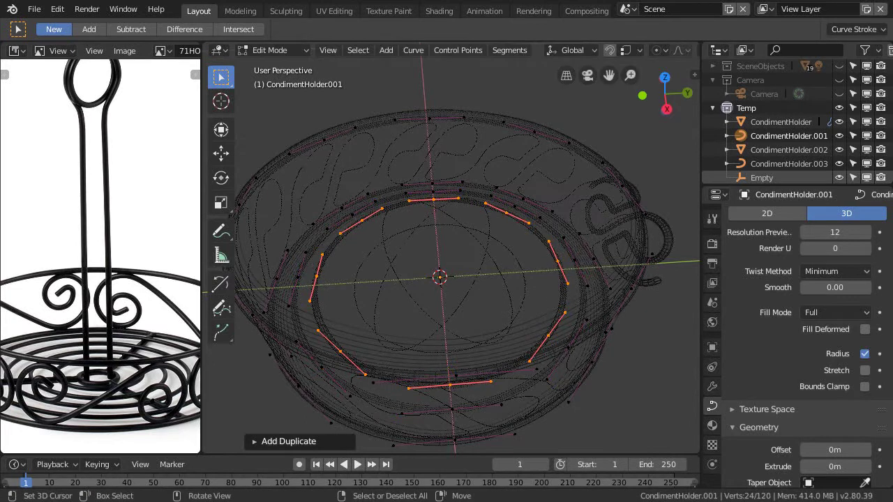
key("s")
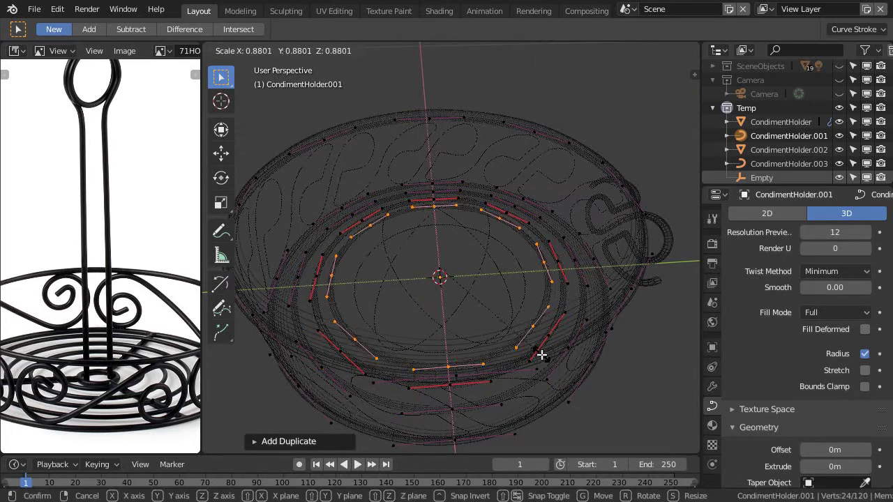
left_click(531, 351)
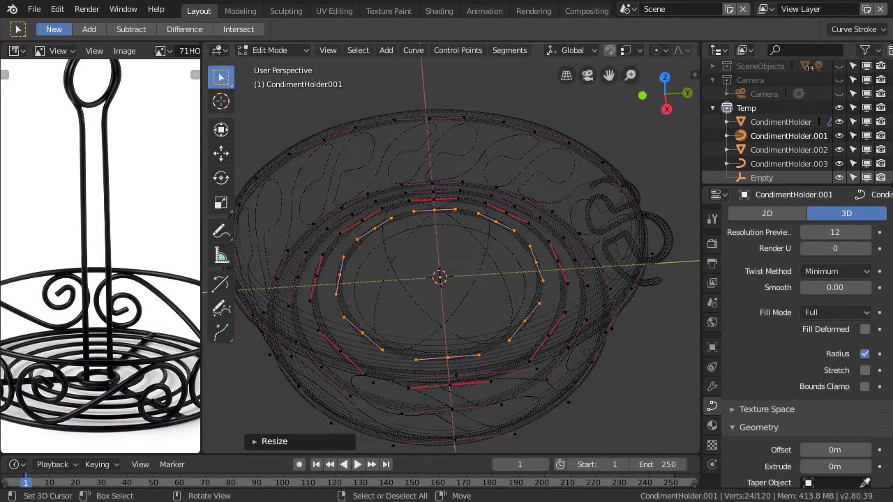
Step: Duplicate the innermost ring scaled to about 0.775, then repeat the duplication four times to fill the floor with rings toward the centre
key("shift+d")
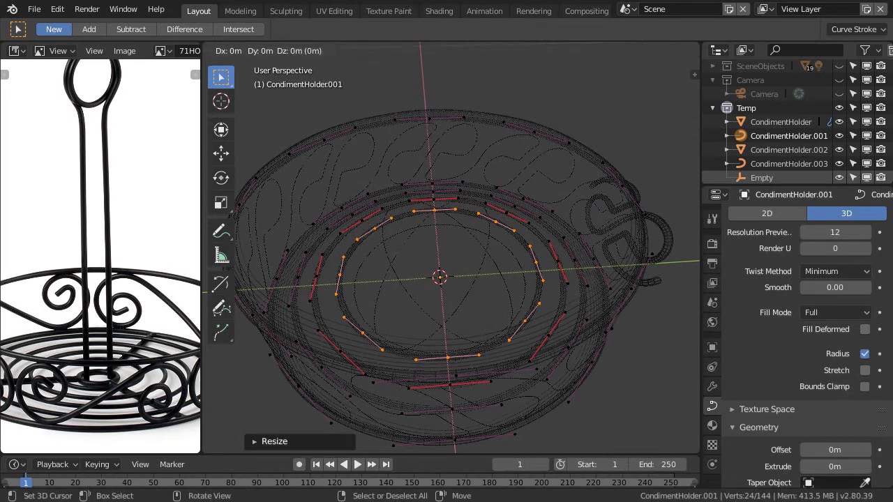
key("s")
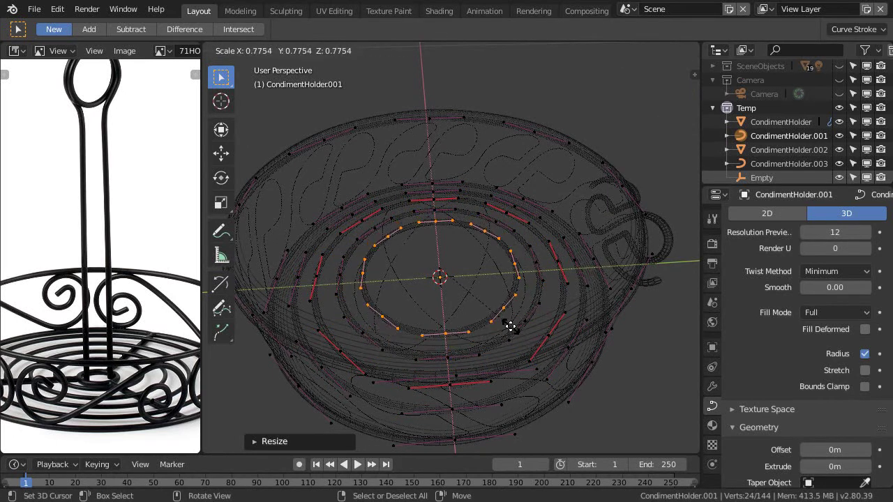
left_click(511, 324)
key("shift+r")
key("shift+r")
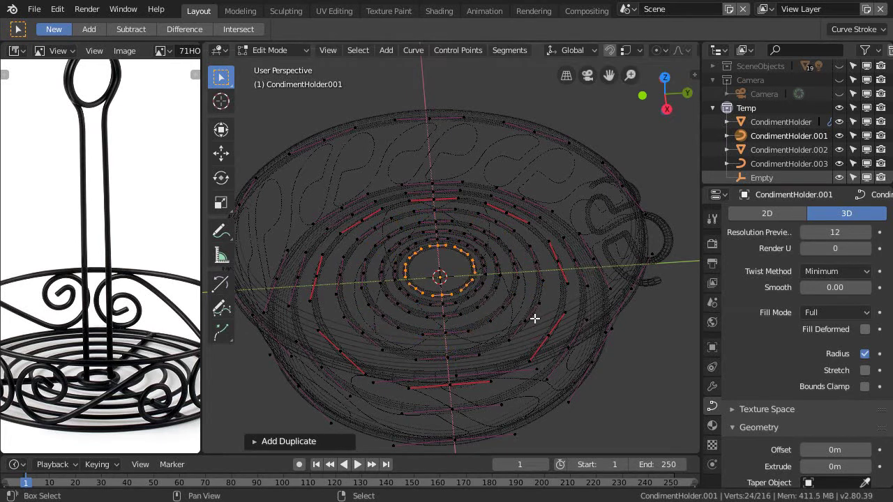
key("shift+r")
scroll(494, 300, "up", 3)
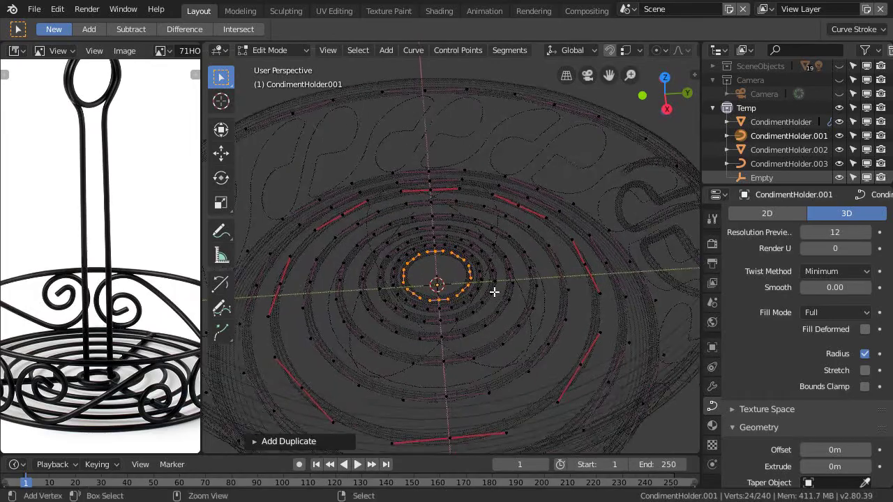
Step: In top view, scale the innermost ring down slightly, using the reference photo's central ring as a guide
middle_click_drag(514, 299, 473, 332)
scroll(517, 373, "up", 5)
key("KP_7")
middle_click_drag(128, 362, 122, 314)
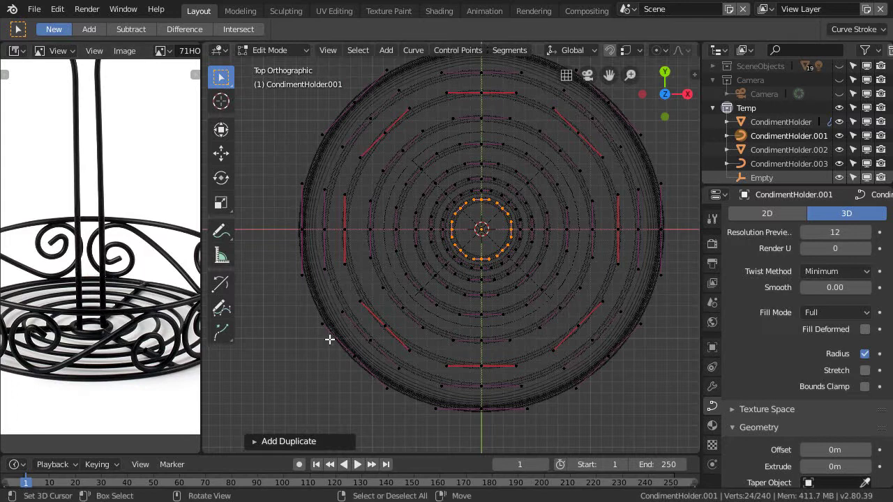
middle_click_drag(512, 355, 515, 282, "ctrl")
middle_click_drag(515, 282, 493, 309, "shift")
middle_click_drag(466, 359, 485, 304, "ctrl")
middle_click_drag(485, 304, 447, 303, "shift")
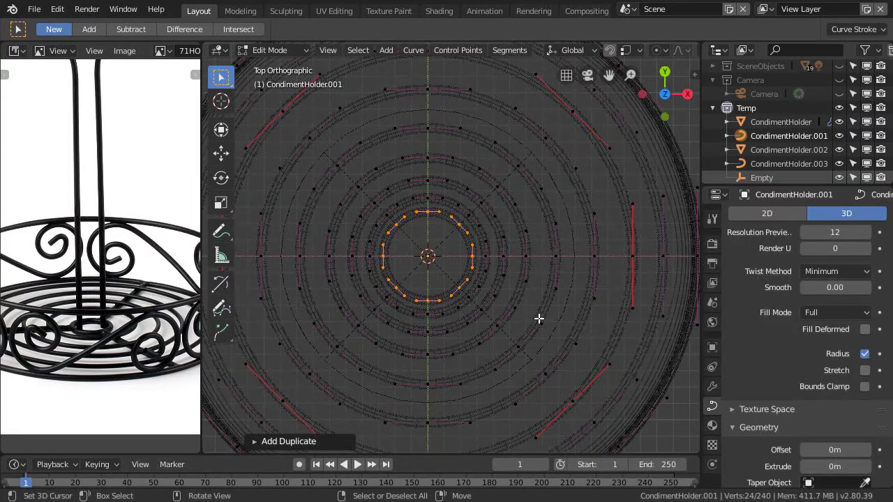
key("s")
left_click(506, 309)
middle_click_drag(507, 309, 467, 283, "shift")
Step: Delete the second, fourth and sixth rings counted from the basket's outer edge to widen the spacing
middle_click_drag(632, 261, 598, 270, "shift")
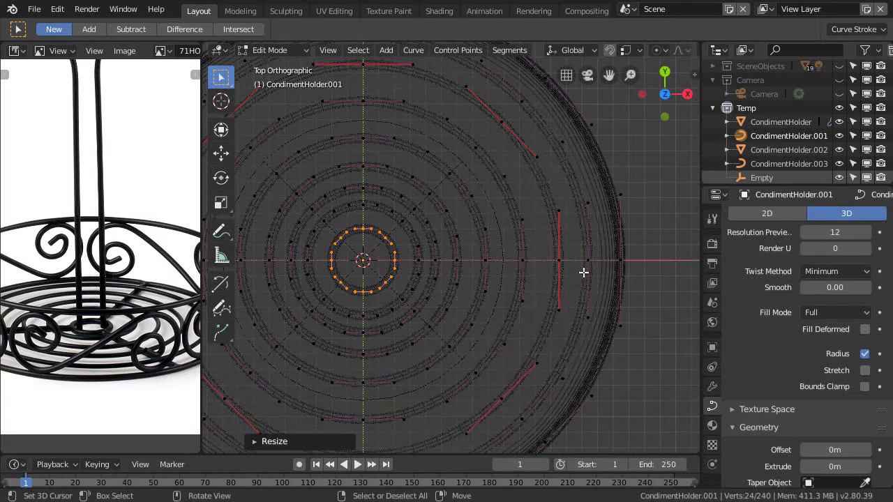
key("alt+a")
left_click(587, 264)
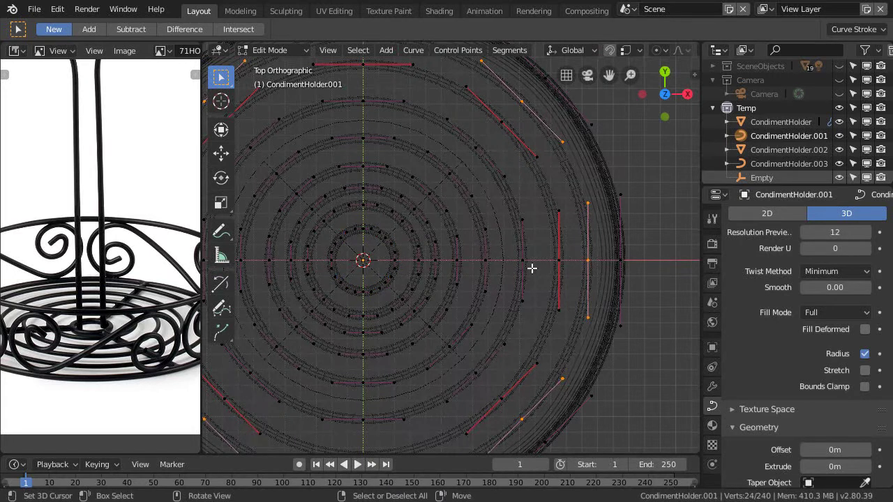
key("l")
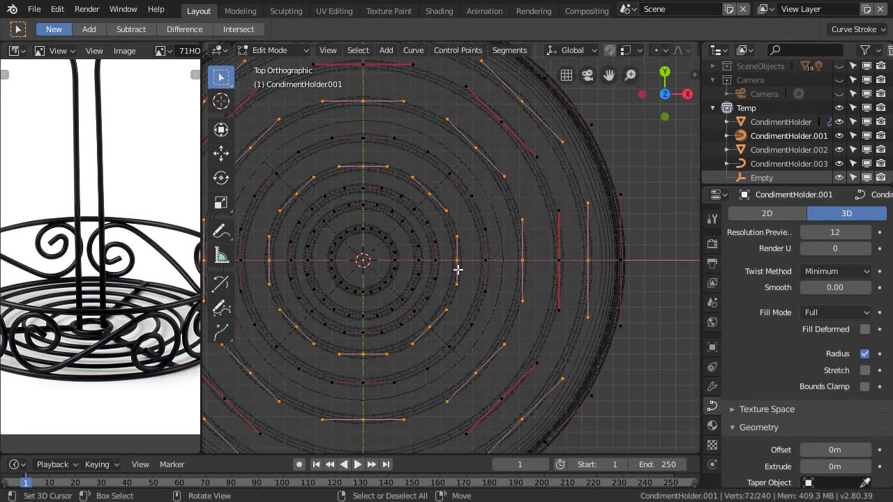
key("x")
left_click(446, 282)
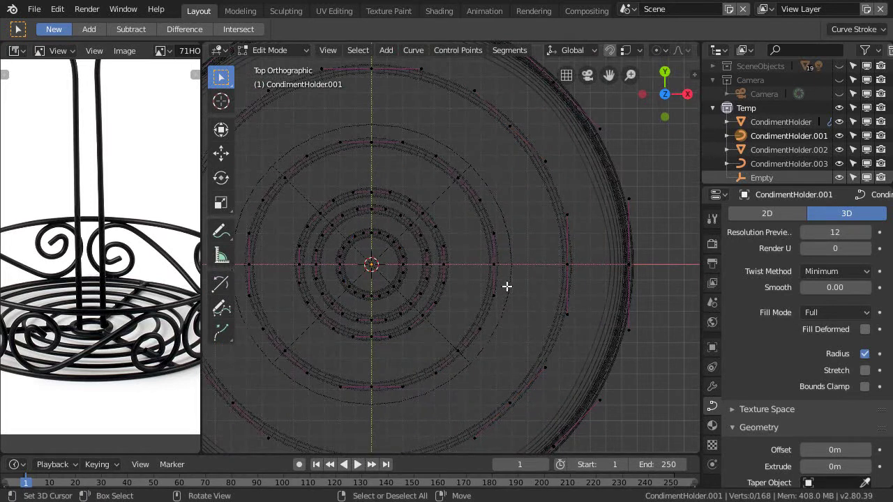
Step: Delete the ring just outside the innermost one and check the remaining ring spacing in perspective and top view
key("l")
key("x")
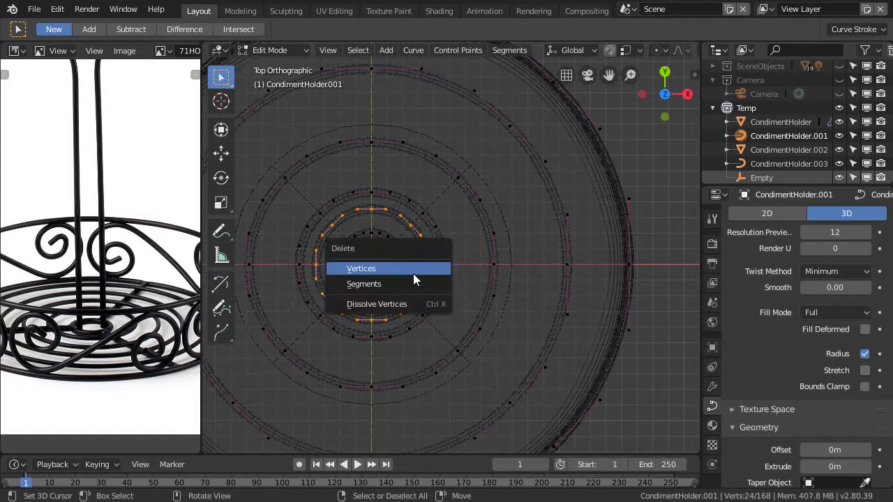
left_click(413, 274)
middle_click_drag(452, 245, 508, 282, "ctrl")
scroll(460, 342, "down", 4)
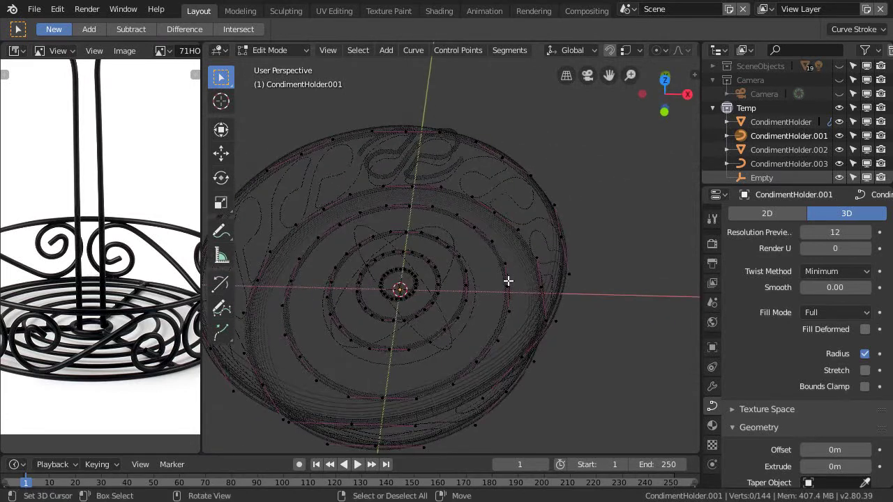
key("KP_7")
scroll(494, 297, "up", 5)
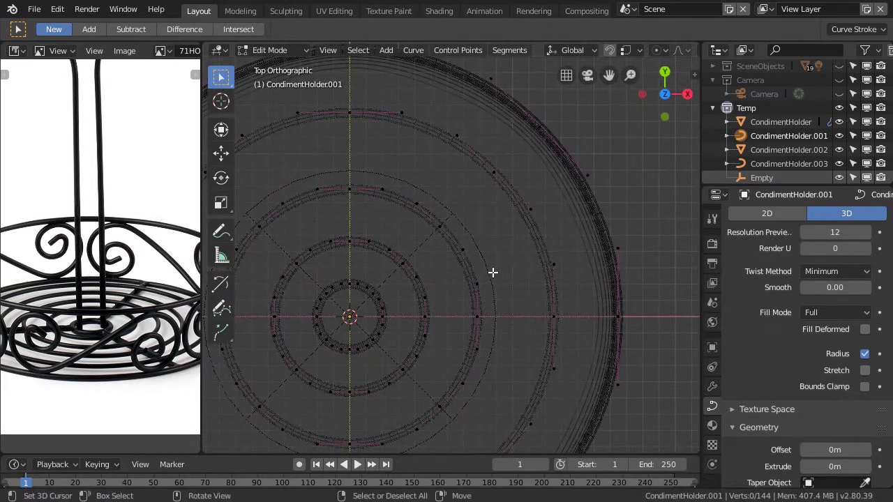
Step: Scale the third floor ring from the centre to about 0.957 and the fourth ring to about 1.07
key("l")
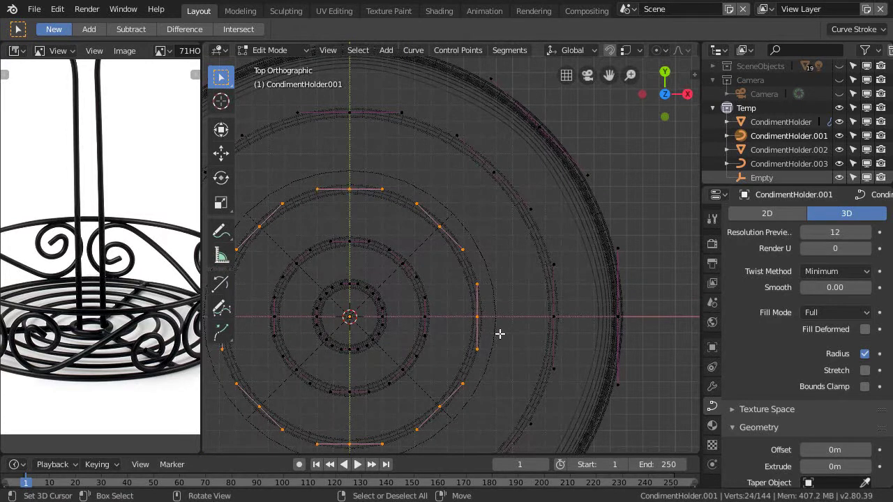
key("s")
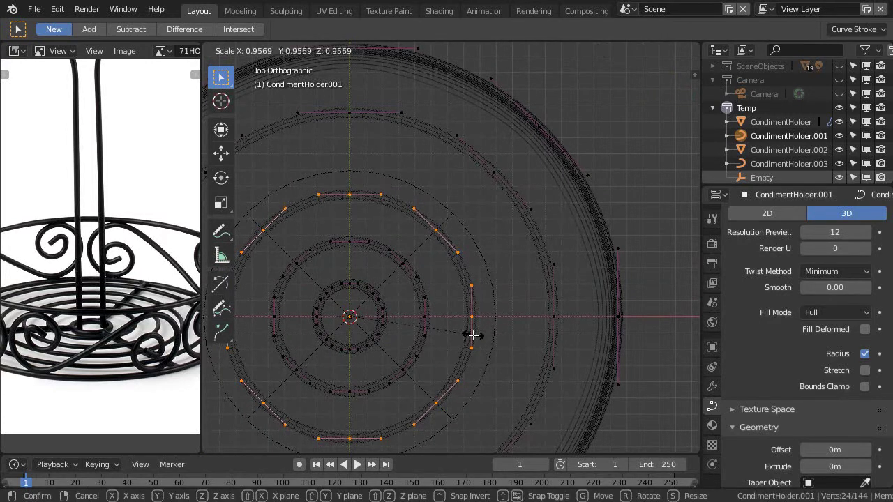
left_click(473, 335)
key("l")
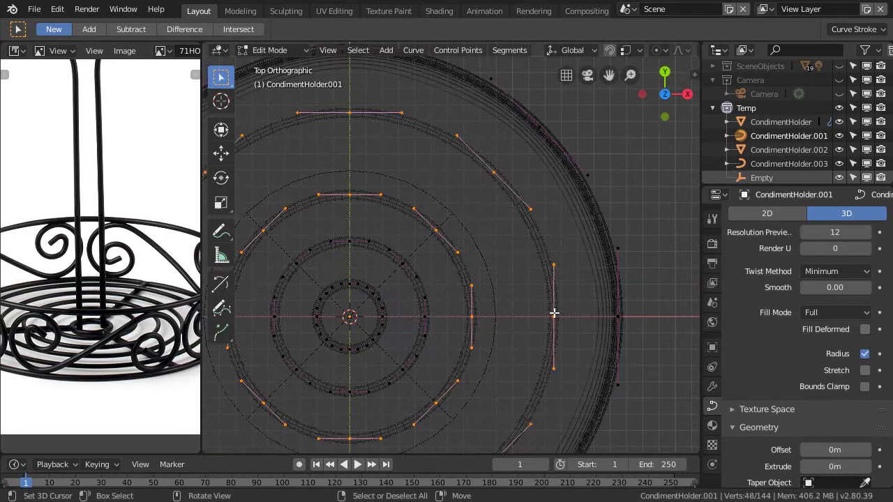
key("alt+a")
key("l")
key("s")
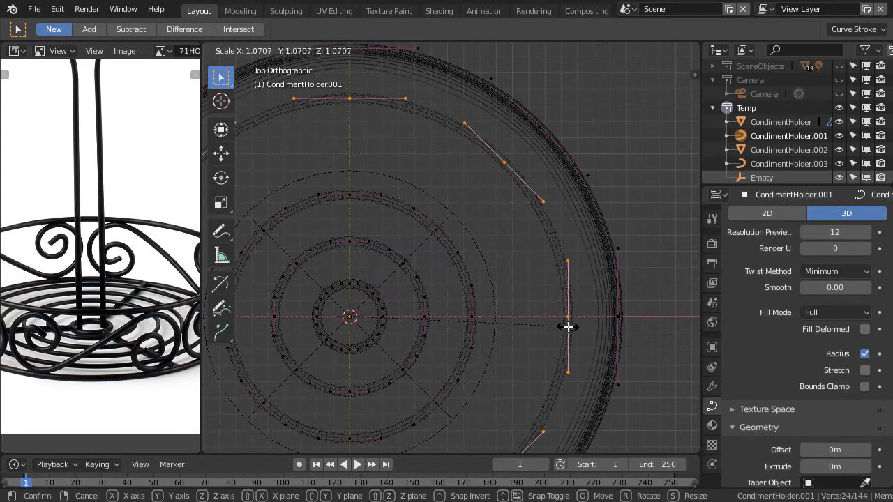
left_click(583, 341)
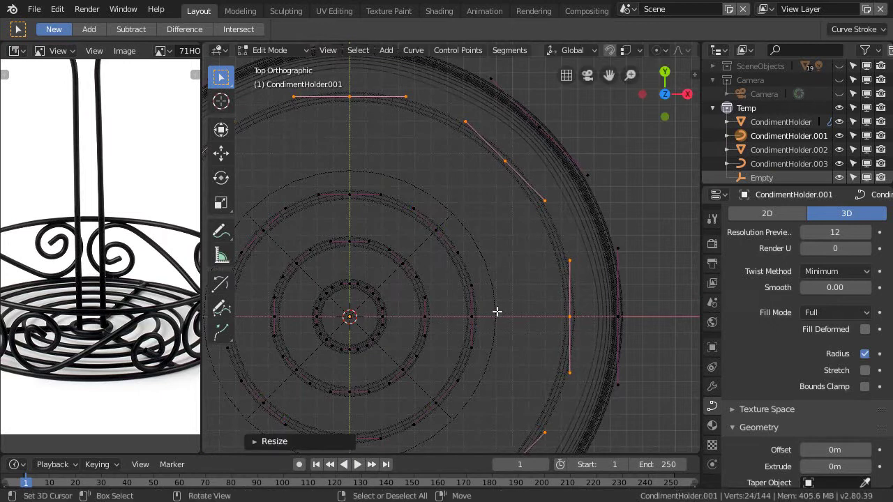
Step: Duplicate the fourth floor ring scaled to about 0.8 to fill the gap inside it, and save the file
key("s")
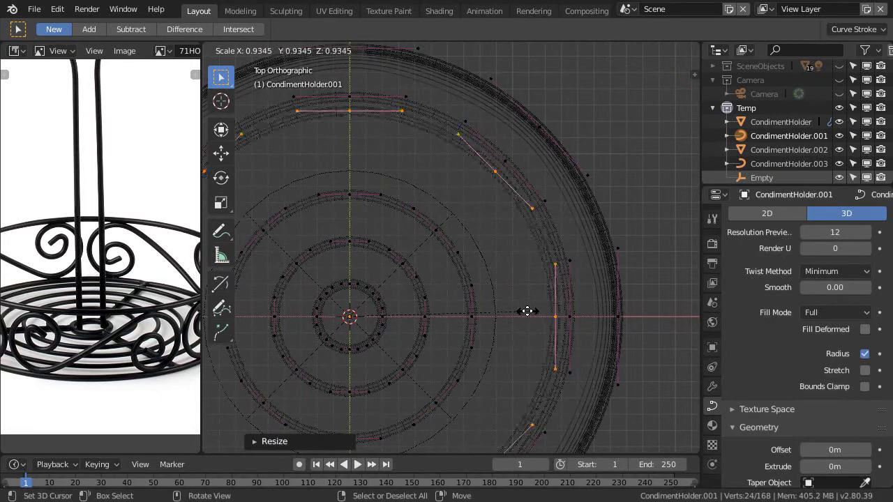
key("shift")
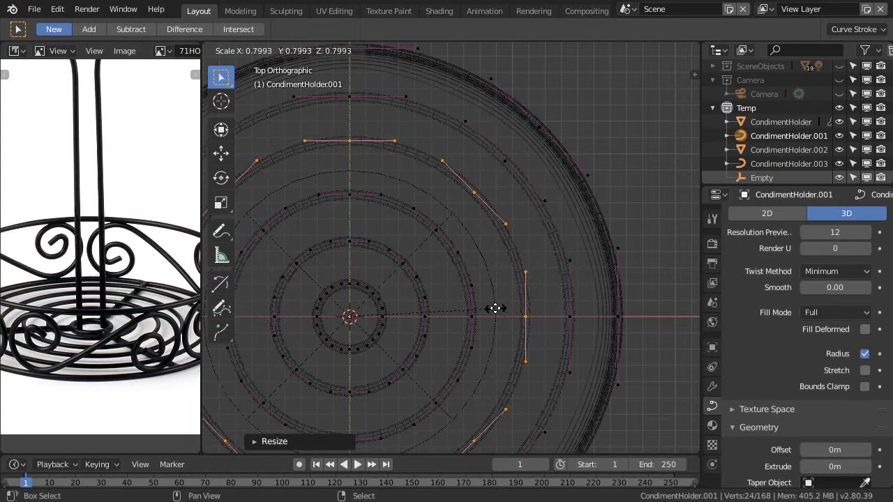
left_click(490, 305)
middle_click_drag(488, 240, 414, 276)
key("ctrl+s")
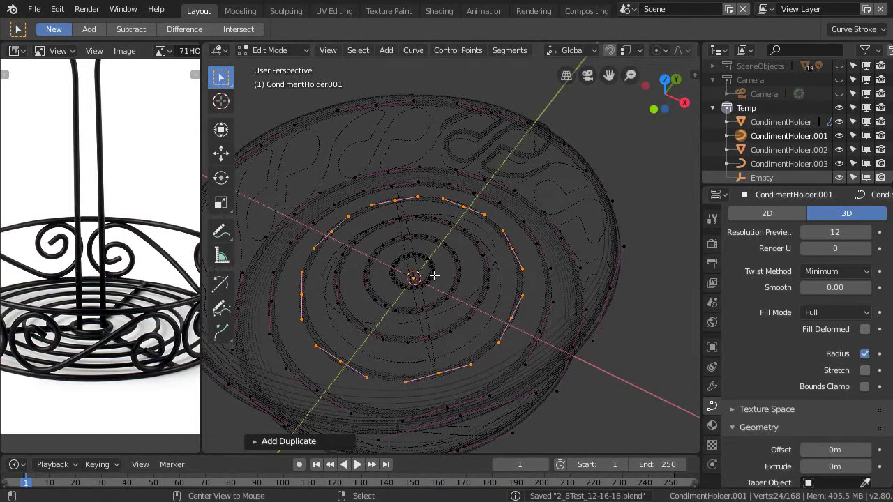
Step: Separate the five inner floor rings from the basket's outer rings into their own curve object
key("alt+a")
key("l")
key("l")
key("l")
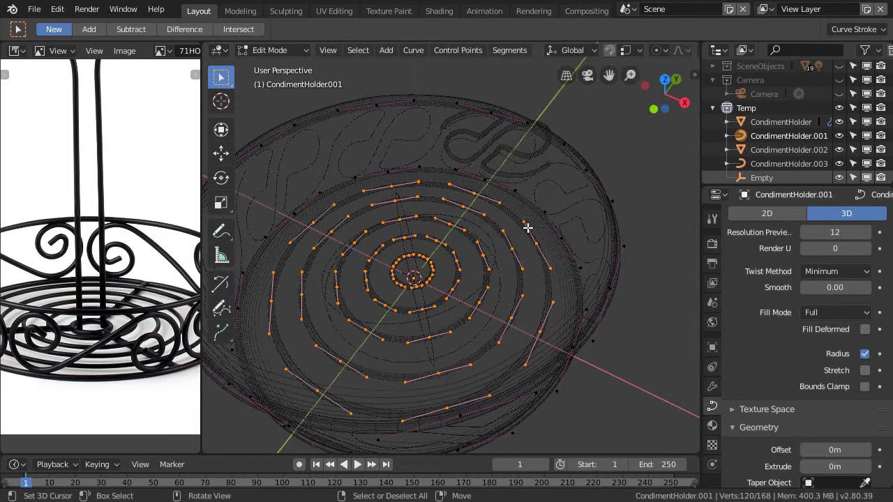
middle_click_drag(522, 257, 479, 321)
key("p")
left_click(482, 320)
middle_click_drag(466, 289, 471, 311)
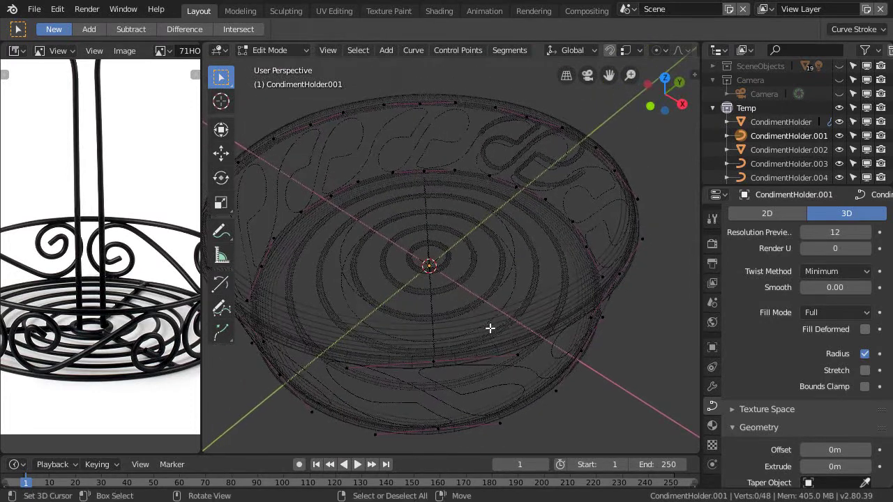
key("Tab")
Step: Duplicate the separated floor rings in place and move the copy to the SceneObjects collection
right_click(532, 296)
middle_click_drag(532, 294, 484, 324)
key("shift+d")
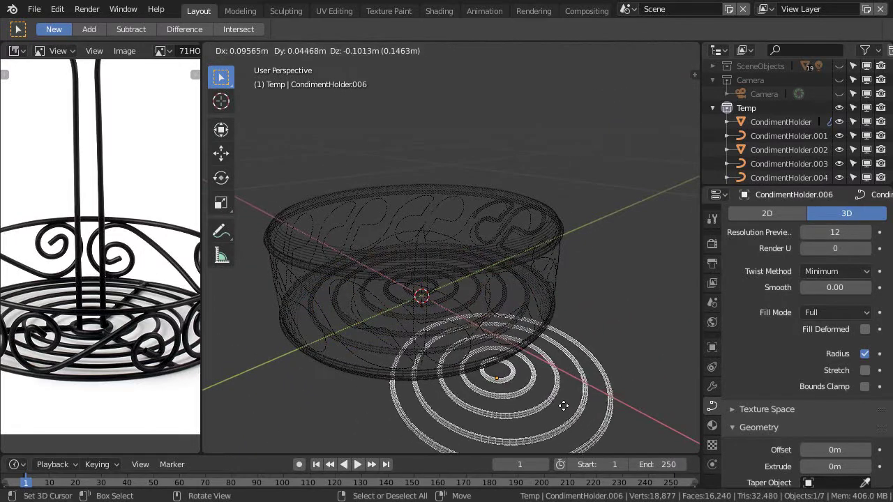
right_click(551, 412)
middle_click_drag(542, 416, 472, 399)
middle_click_drag(463, 345, 495, 260)
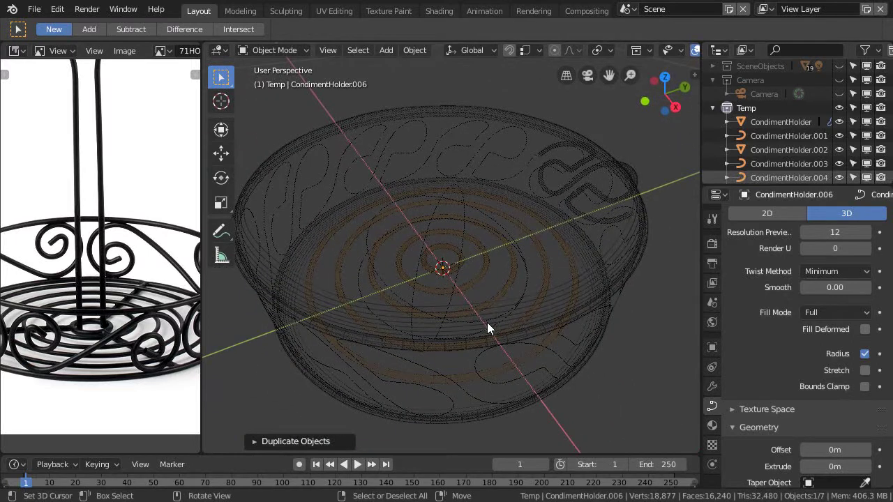
key("m")
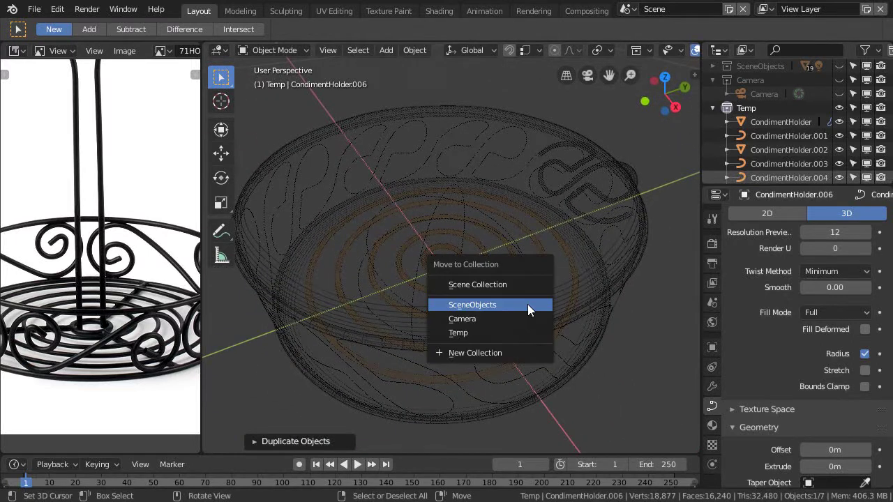
left_click(481, 307)
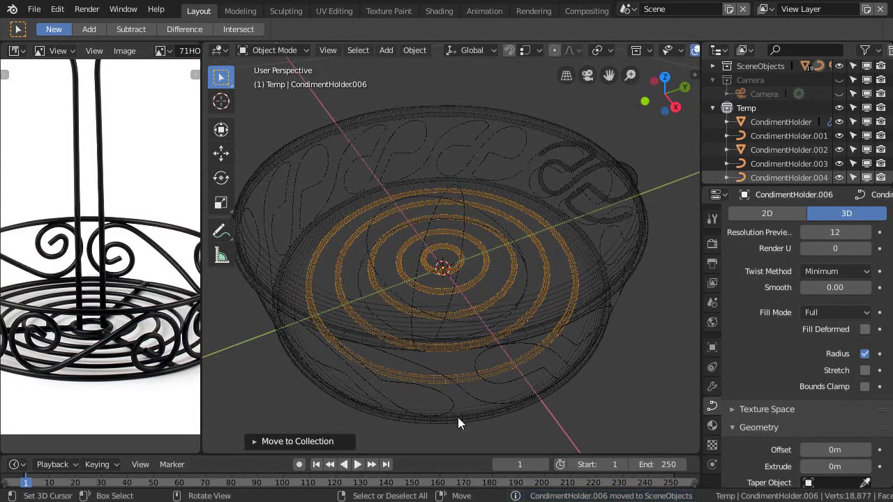
Step: Hide the Temp collection and try to select the scrollwork basket frame together with the floor rings
middle_click_drag(475, 340, 469, 289)
left_click(558, 267, "shift")
left_click(469, 287, "shift")
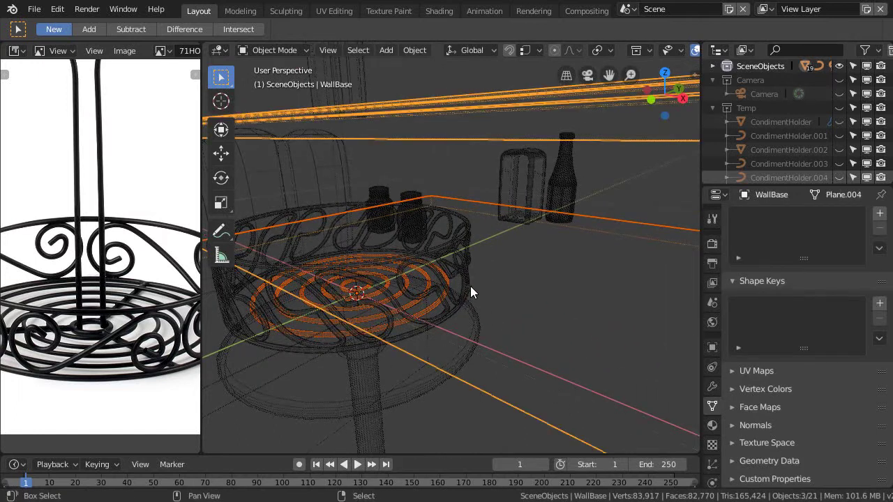
left_click(471, 284, "shift")
scroll(474, 314, "down", 5)
middle_click_drag(482, 353, 470, 318)
key("c")
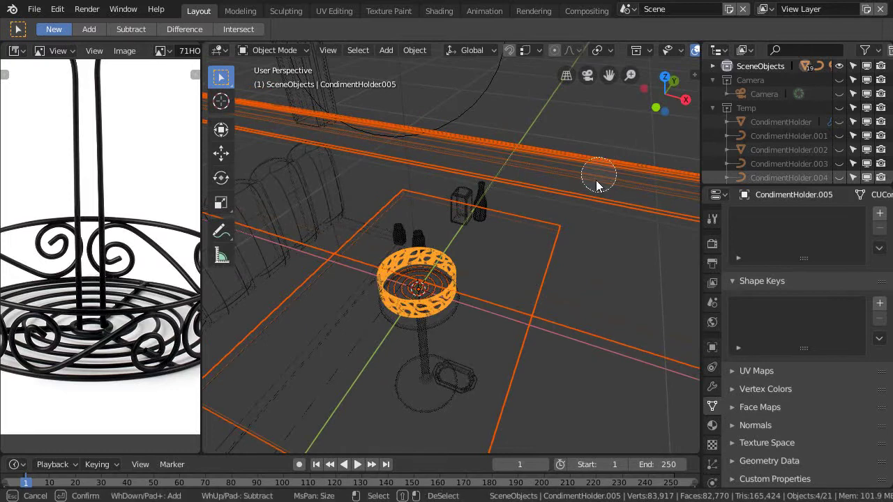
key("Escape")
scroll(523, 254, "up", 6)
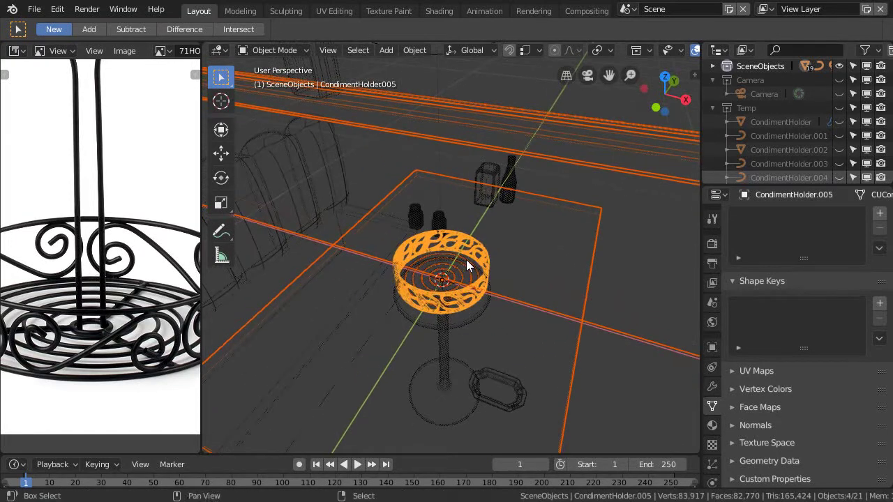
middle_click_drag(494, 245, 447, 302)
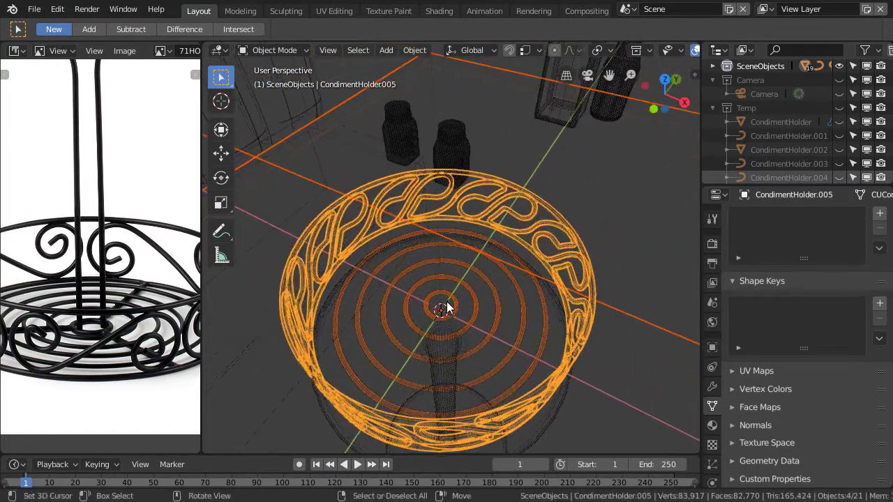
scroll(579, 265, "down", 4)
middle_click_drag(541, 314, 506, 193)
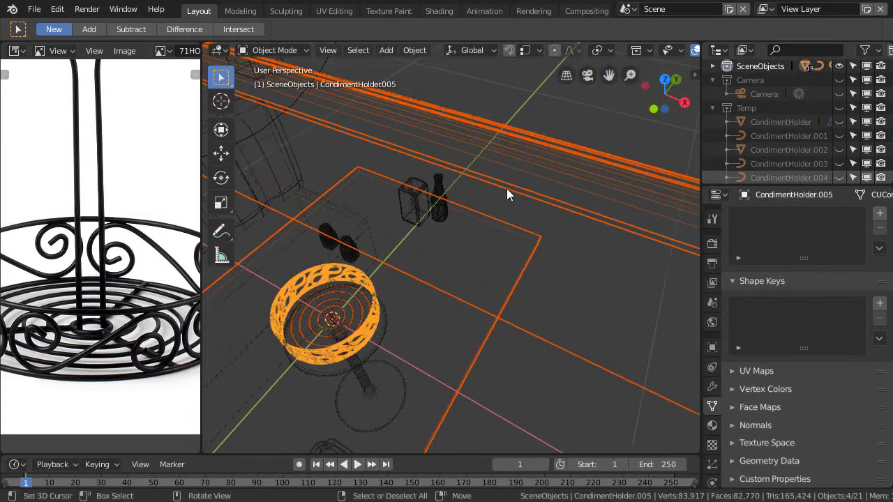
left_click(546, 144, "shift")
left_click(545, 139, "shift")
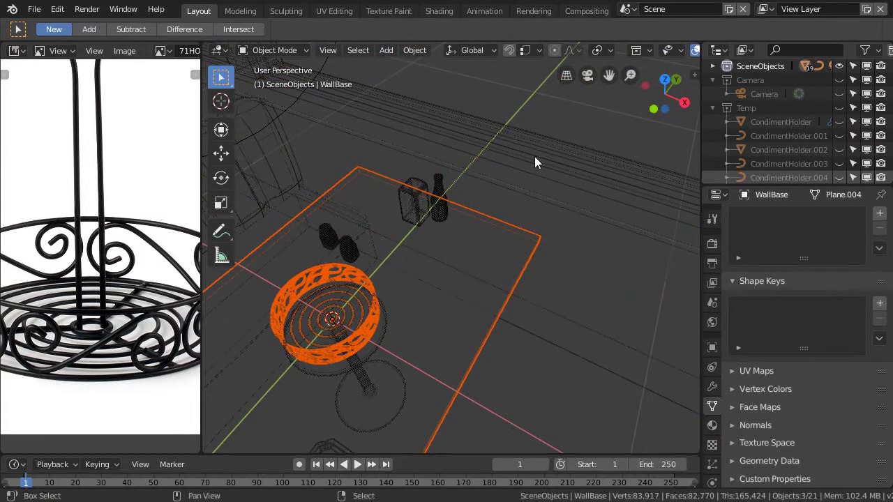
left_click(535, 239, "shift")
left_click(535, 239, "shift")
left_click(535, 240, "shift")
left_click(534, 240, "shift")
left_click(535, 235, "shift")
left_click(535, 234, "shift")
left_click(535, 236, "shift")
left_click(487, 339, "shift")
left_click(487, 338, "shift")
left_click(487, 337, "shift")
left_click(485, 336, "shift")
middle_click_drag(486, 335, 459, 306)
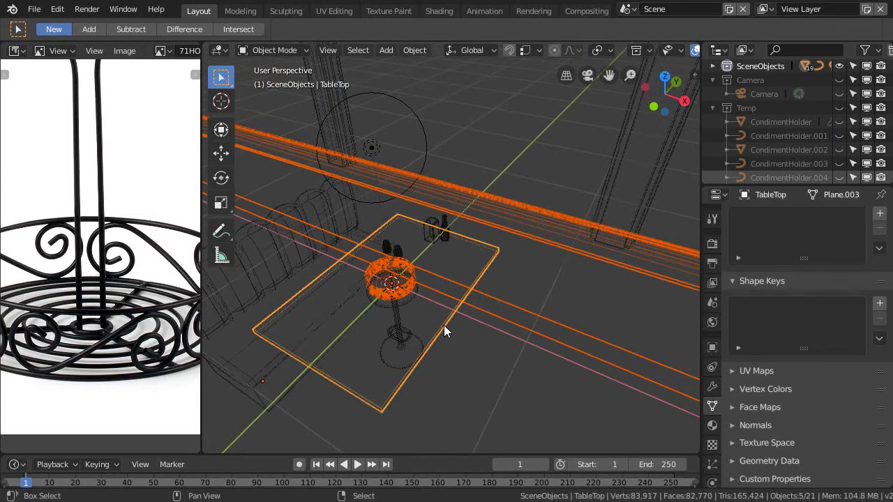
left_click(551, 214, "shift")
left_click(551, 211, "shift")
middle_click_drag(514, 273, 500, 305)
Step: Hide the table top, the wall base and the floor tile so the basket can be selected freely
left_click(543, 273)
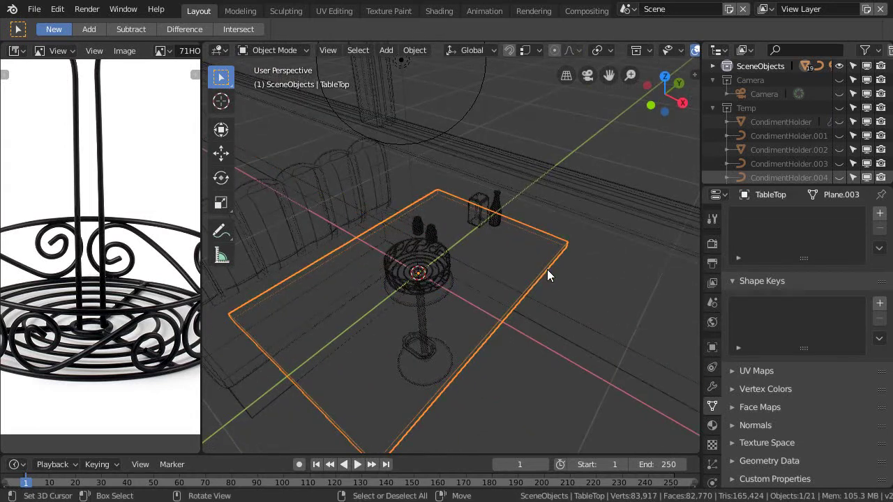
key("Delete")
left_click(527, 317)
key("Delete")
left_click(539, 299)
key("Delete")
middle_click_drag(534, 294, 514, 305)
Step: Try to join the floor rings curve with the scrollwork basket frame
scroll(526, 282, "up", 4)
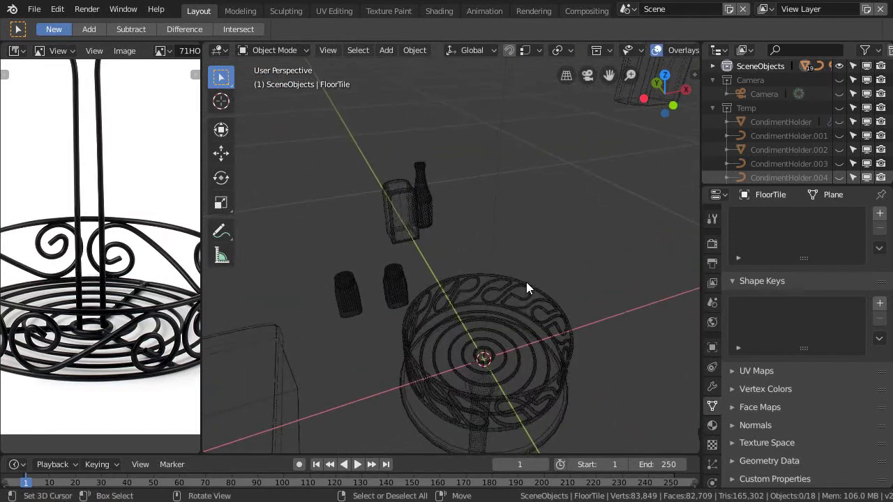
left_click(503, 312)
left_click(515, 301, "shift")
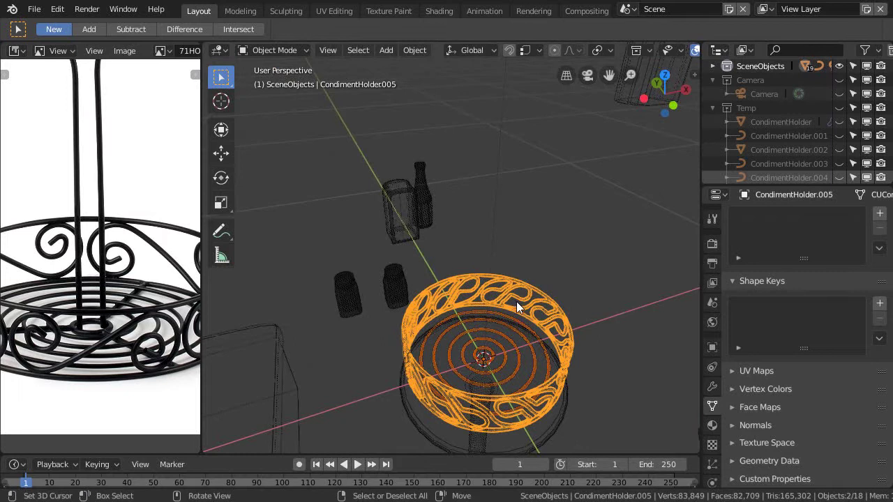
key("ctrl+j")
middle_click_drag(501, 262, 465, 304)
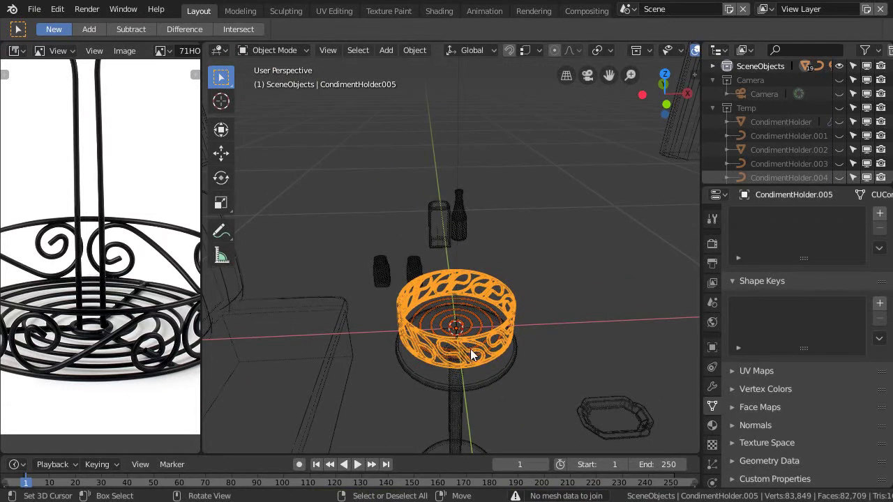
middle_click_drag(470, 350, 471, 248)
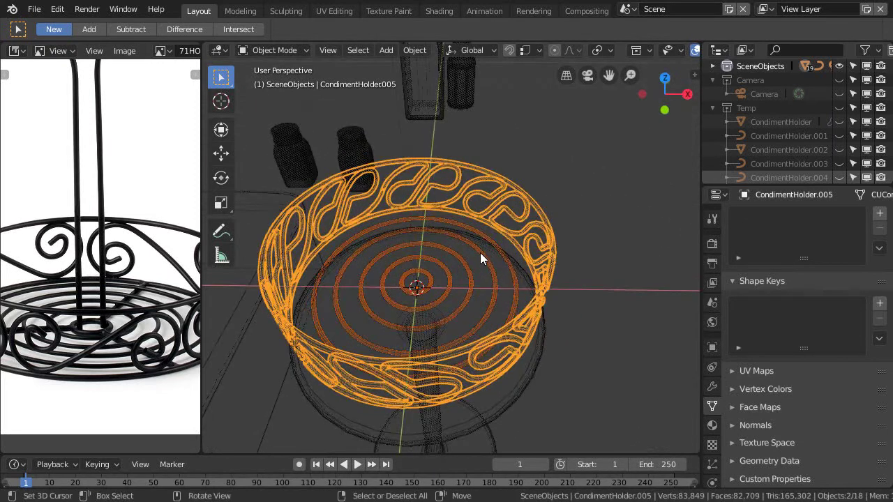
Step: Select only the floor rings and examine the innermost ring's segment density up close
left_click(494, 271)
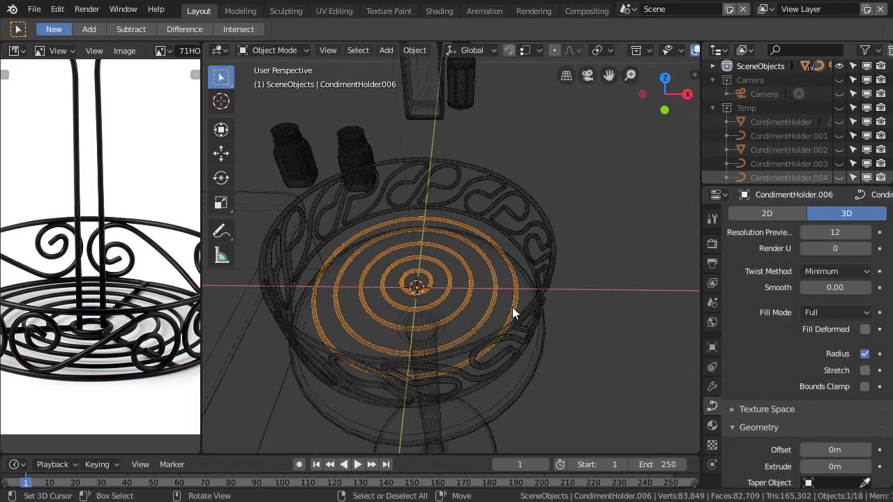
key("q")
key("Escape")
middle_click_drag(456, 308, 431, 285)
scroll(407, 291, "up", 3)
middle_click_drag(432, 285, 448, 258, "shift")
scroll(519, 266, "up", 5)
scroll(448, 253, "down", 2)
middle_click_drag(467, 312, 502, 298)
scroll(506, 290, "up", 3)
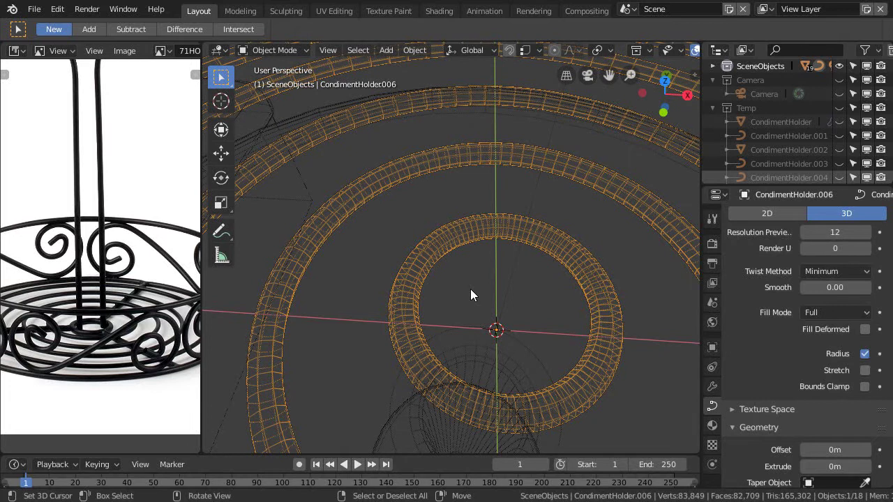
Step: Dissolve every other control point of the innermost floor ring to reduce its segments
left_click(472, 240)
left_click(473, 231)
key("Tab")
middle_click_drag(470, 250, 474, 264)
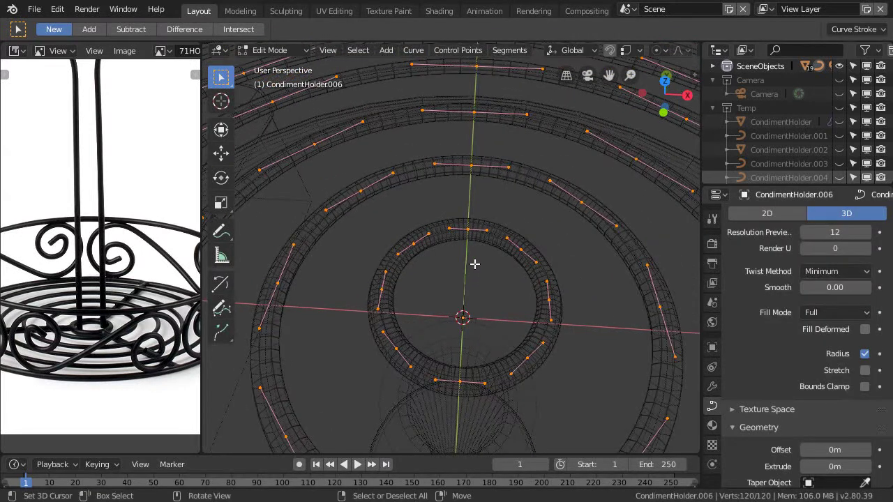
key("alt+a")
middle_click_drag(503, 255, 459, 261)
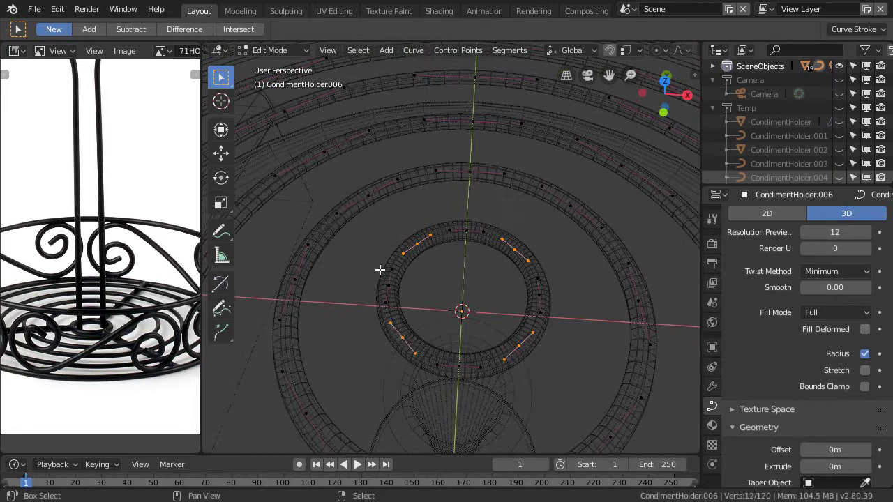
key("ctrl+x")
scroll(489, 324, "down", 3)
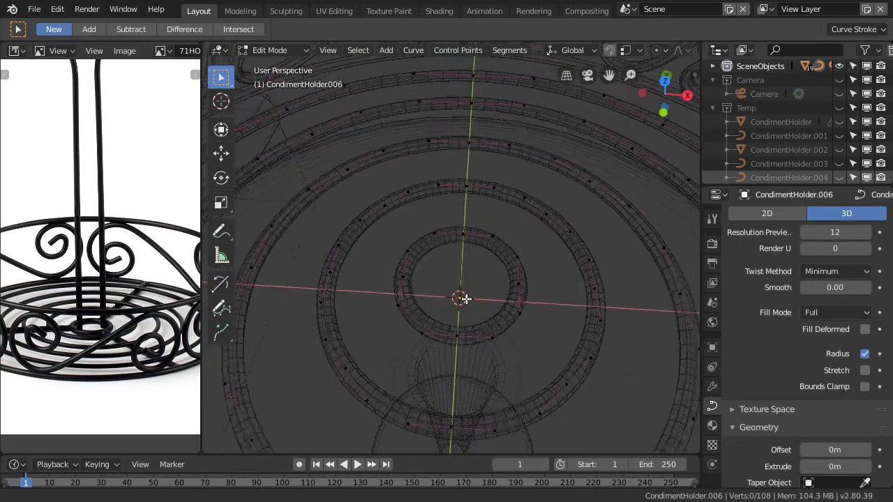
key("Tab")
Step: Leave curve editing and convert the floor rings curve to a mesh
middle_click_drag(469, 309, 433, 329)
key("shift")
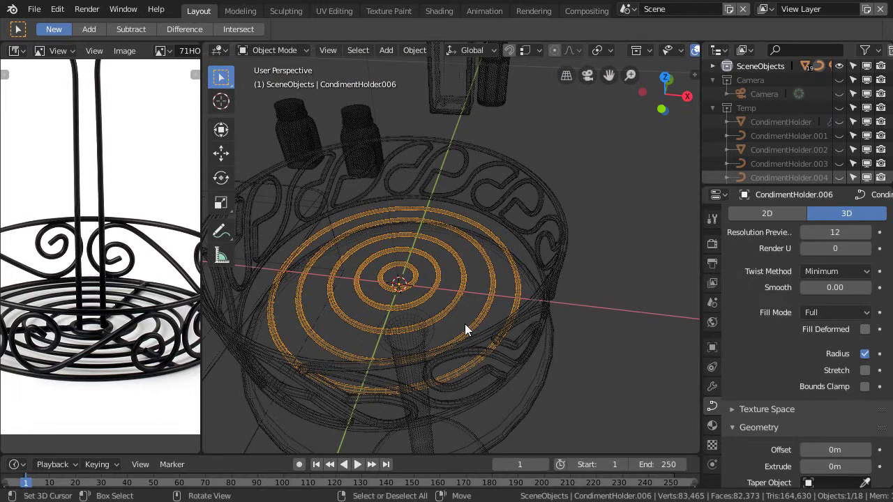
key("q")
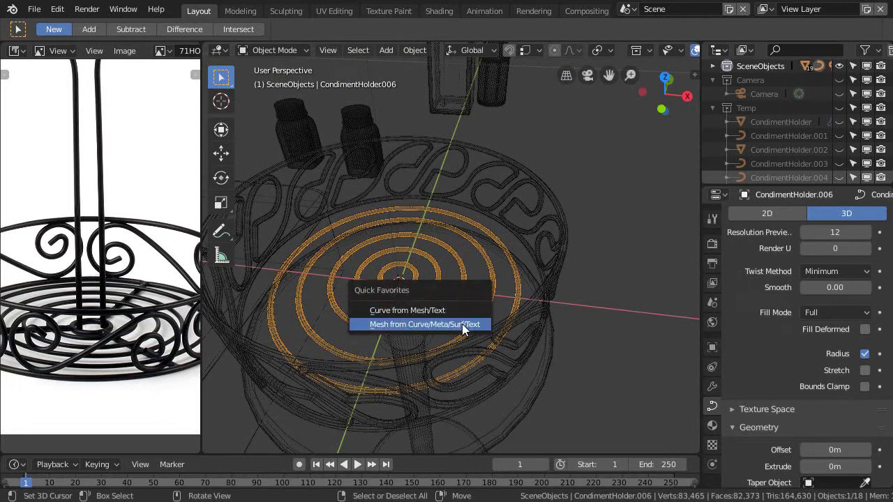
left_click(406, 324)
scroll(466, 296, "up", 2)
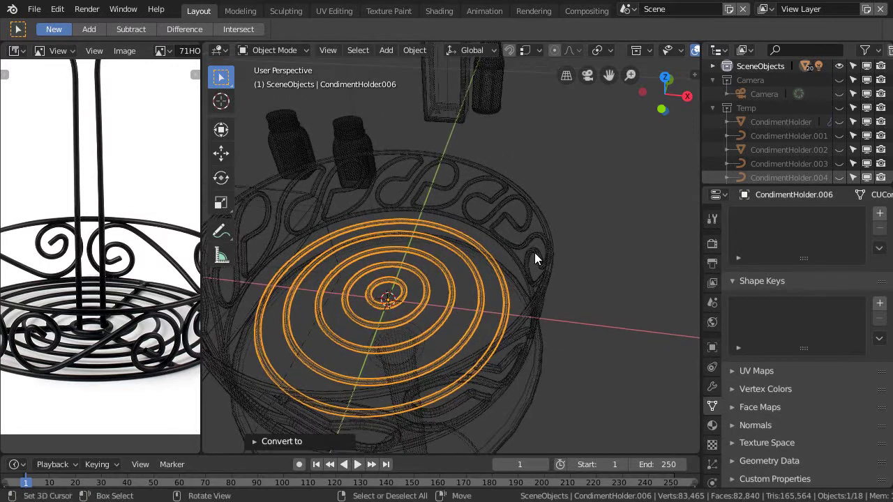
Step: Join the floor rings mesh with the scrollwork basket frame and save the file
left_click(538, 255, "shift")
key("ctrl")
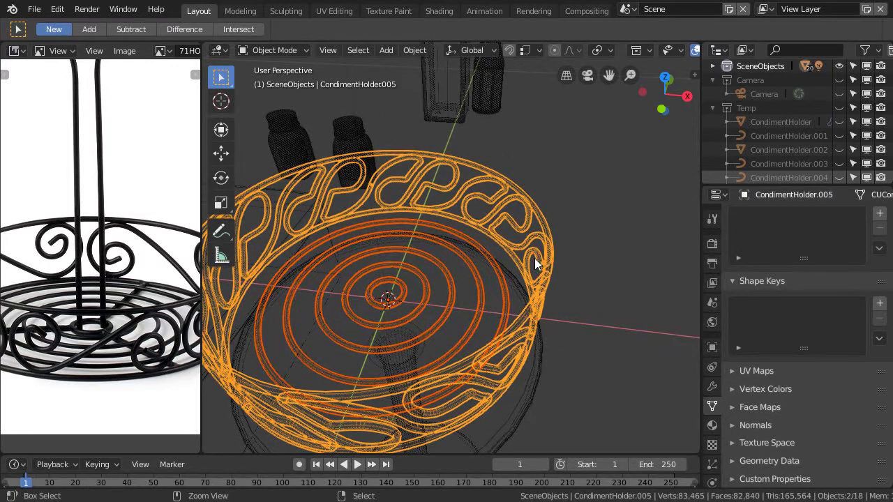
key("ctrl+j")
scroll(494, 279, "down", 2)
key("ctrl")
key("ctrl+s")
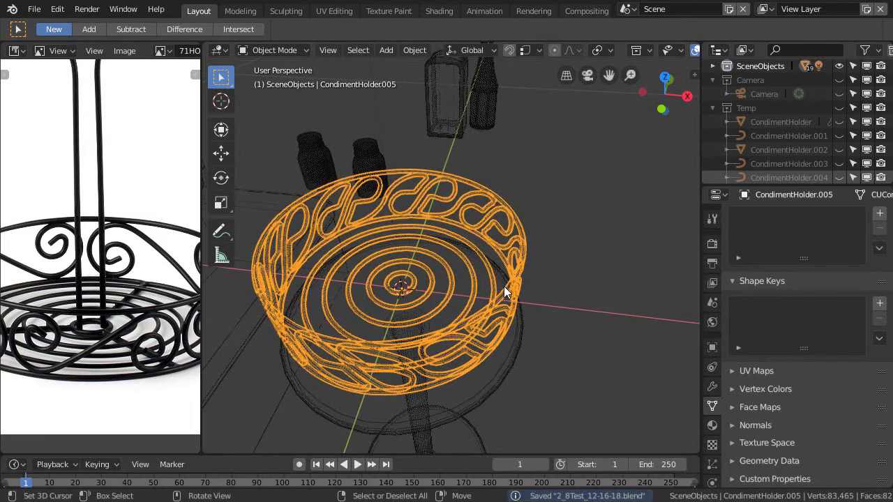
Step: Display the scene in solid shading and examine the joined basket among the diner objects
key("s")
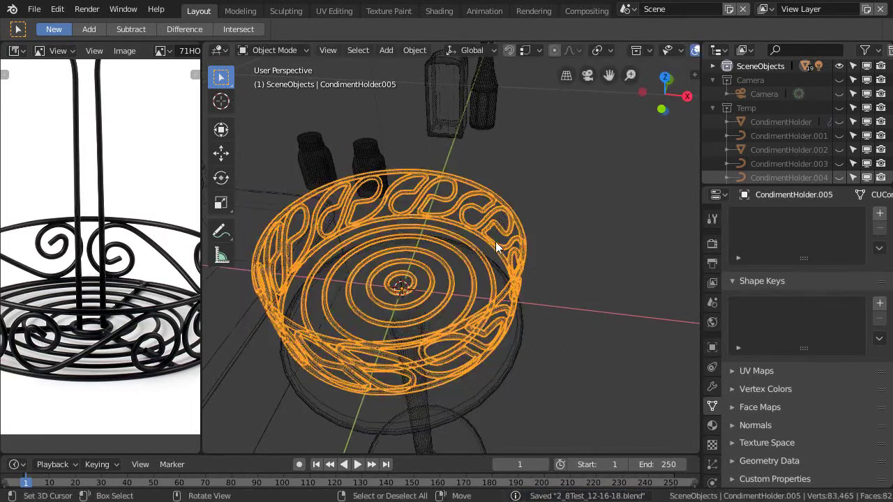
key("z")
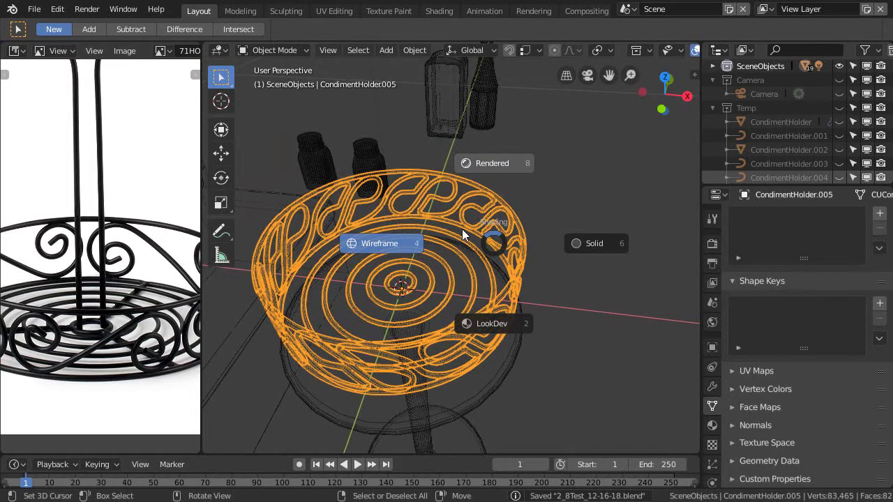
left_click(478, 204)
middle_click_drag(449, 235, 436, 287)
mouse_move(429, 240)
middle_mouse_down("ctrl")
mouse_move(435, 278)
mouse_move(408, 275)
mouse_move(412, 285)
mouse_move(420, 259)
mouse_move(413, 232)
mouse_move(424, 227)
mouse_move(548, 292)
mouse_move(525, 331)
mouse_move(538, 352)
mouse_move(471, 246)
mouse_move(592, 241)
mouse_move(465, 309)
mouse_move(415, 320)
middle_mouse_up("ctrl")
key("z")
left_click(617, 335)
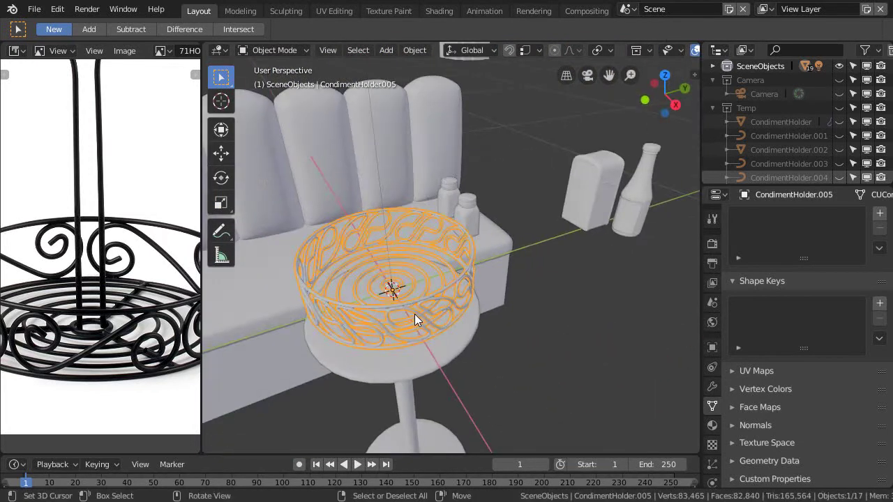
Step: Show only the Temp collection with the backup condiment holder parts
key("3")
middle_click_drag(441, 270, 435, 307, "ctrl")
middle_click_drag(435, 307, 495, 296)
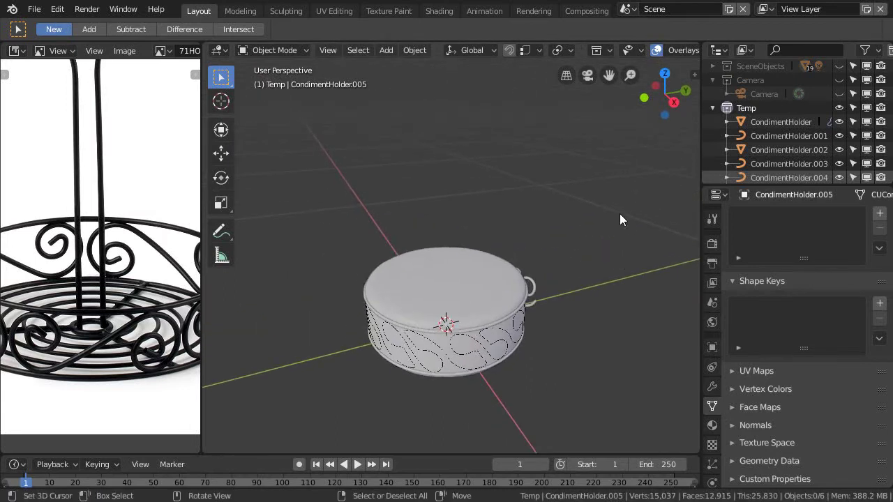
Step: Create a new collection named Temp2 in the scene
key("ctrl+space")
key("c")
double_click(62, 221)
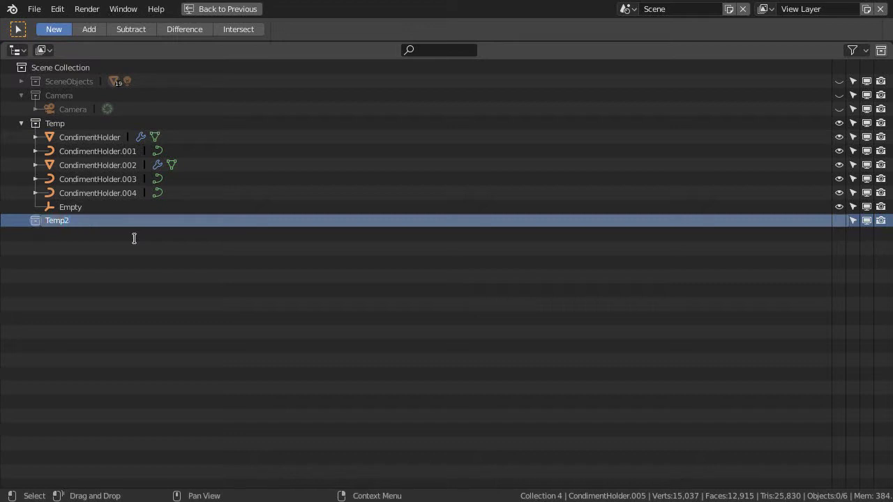
key("Return")
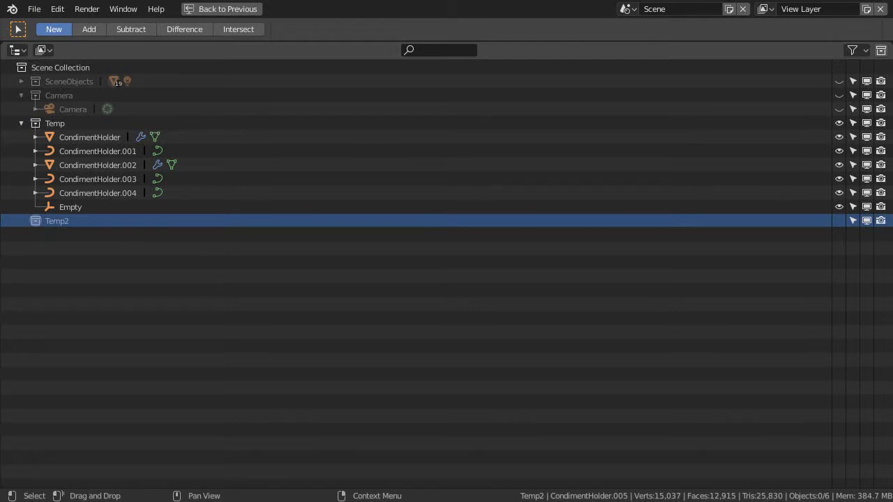
key("ctrl+space")
Step: Move the solid basket cylinder from Temp to the Temp2 collection and show only Temp
left_click(487, 280)
middle_click_drag(489, 297, 439, 272, "shift")
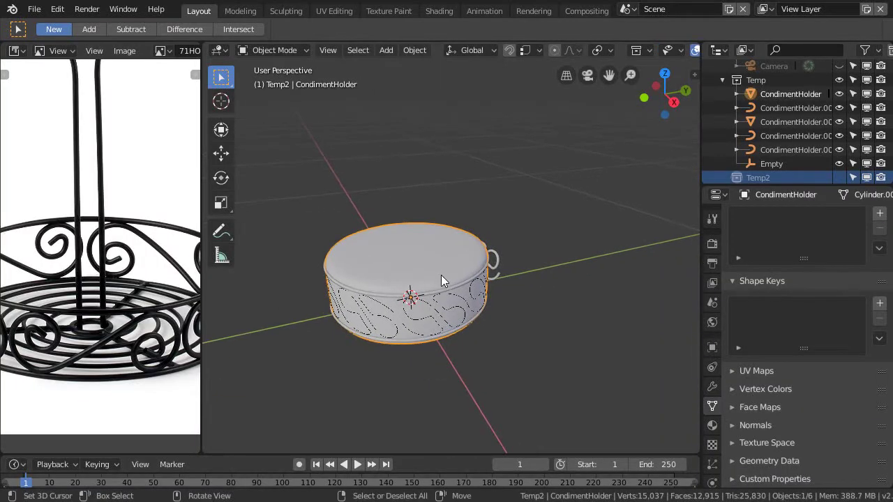
key("m")
left_click(392, 319)
scroll(407, 325, "up", 1)
middle_click_drag(412, 309, 450, 291)
key("3")
Step: Move the scrollwork outline mesh to the Temp2 collection and hide it
left_click(424, 244)
mouse_move(438, 259)
middle_mouse_down()
mouse_move(444, 273)
mouse_move(390, 271)
mouse_move(371, 286)
mouse_move(429, 253)
middle_mouse_up()
left_click(409, 268)
left_click(433, 240)
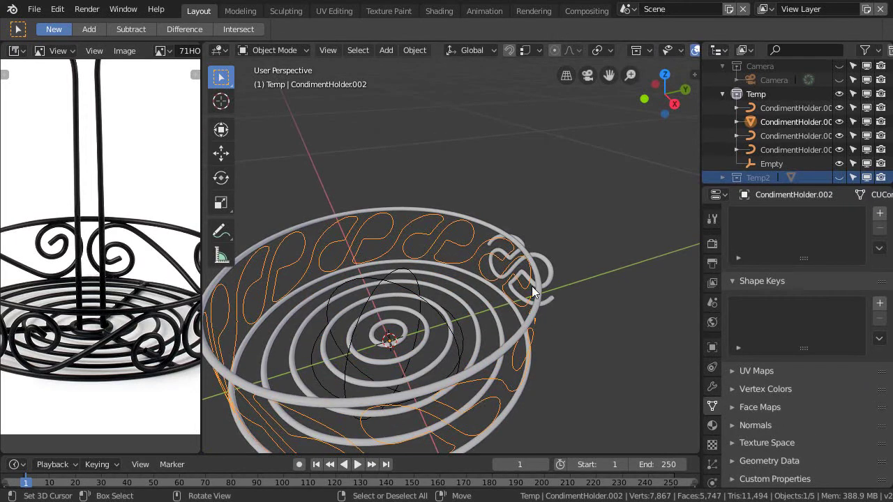
key("m")
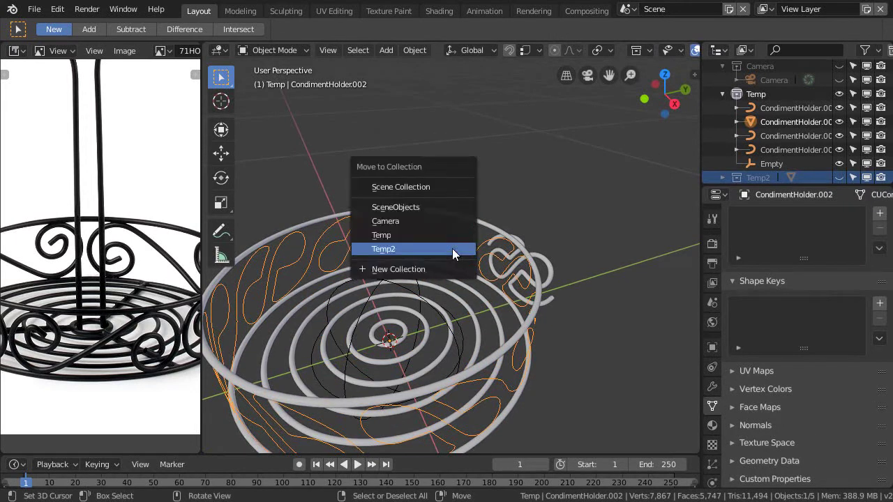
left_click(400, 248)
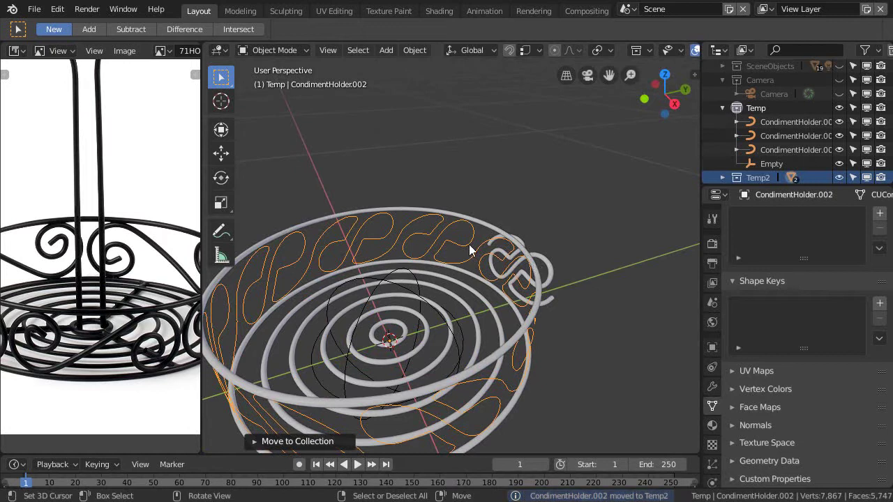
key("h")
Step: Select the separate scroll curve beside the basket and check its modifiers
middle_click_drag(470, 272, 388, 295)
left_click(541, 286)
middle_click_drag(444, 298, 450, 284)
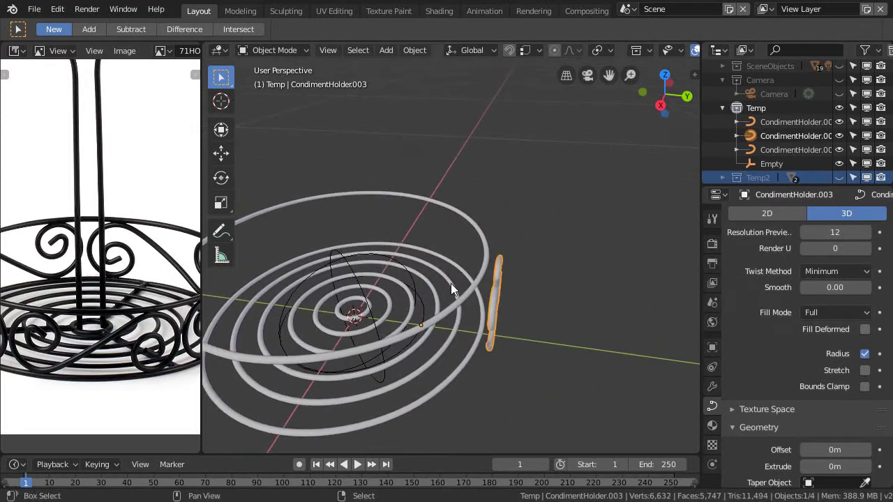
left_click(346, 263)
left_click(345, 258)
middle_click_drag(492, 305, 489, 300)
left_click(488, 300)
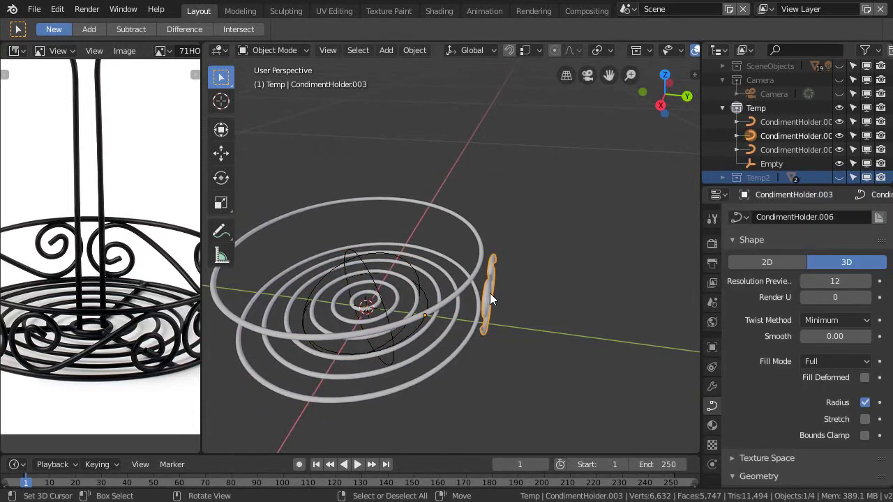
left_click(712, 386)
middle_click_drag(541, 275, 452, 329)
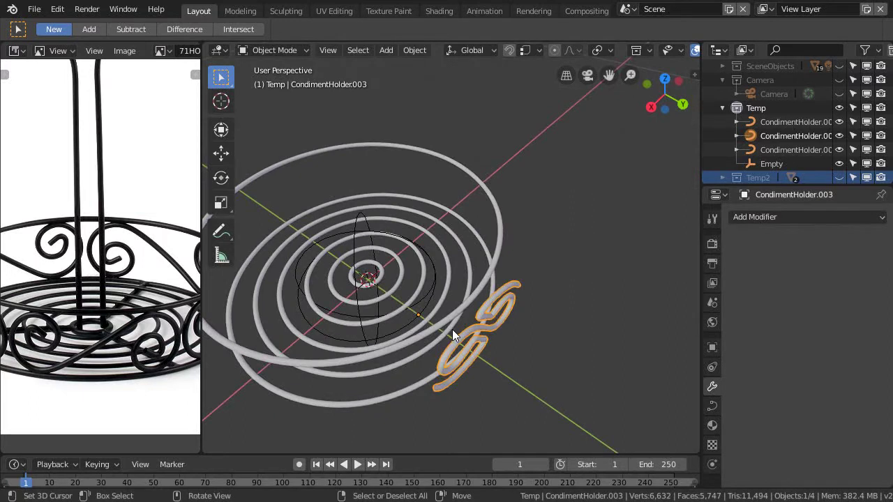
Step: Move the empty and the separate scroll curve to the Temp2 collection and hide them
left_click(359, 228)
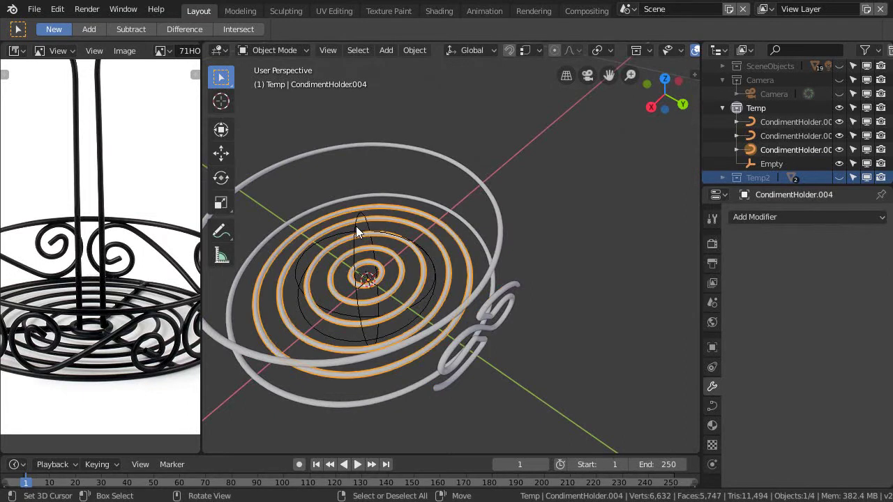
left_click(508, 289, "shift")
middle_click_drag(509, 316, 519, 293)
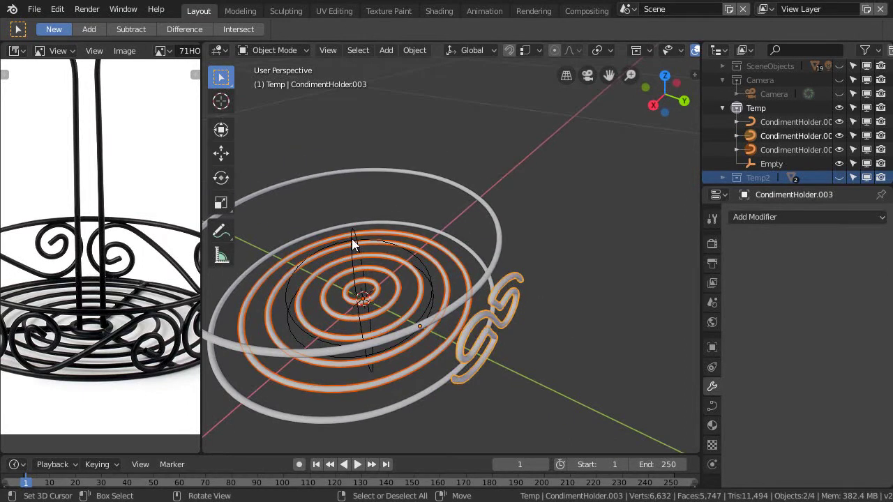
left_click(353, 239)
left_click(515, 287, "shift")
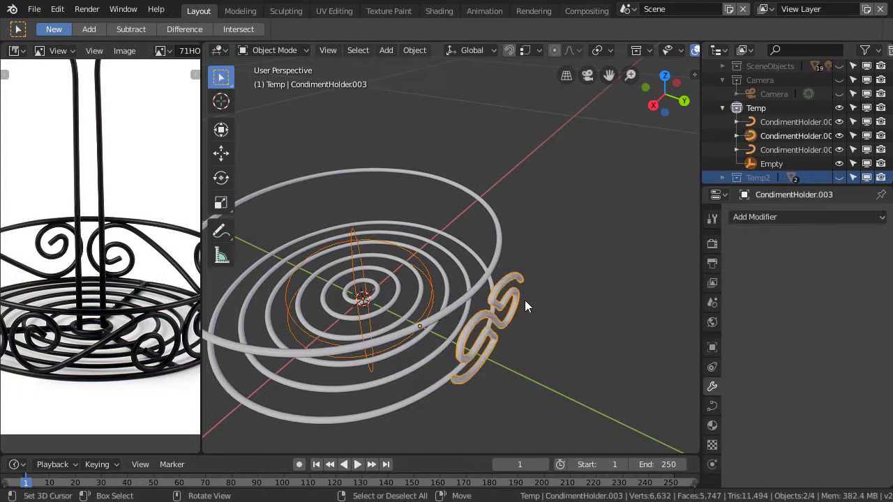
key("m")
left_click(498, 304)
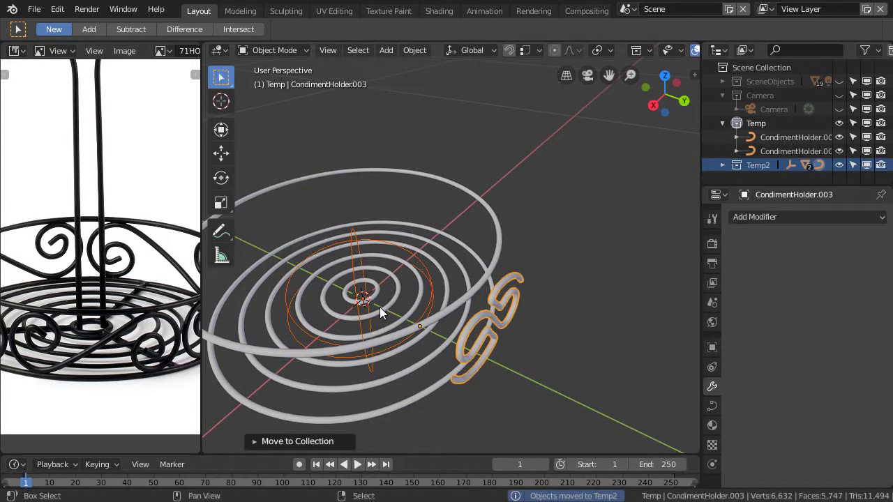
key("h")
Step: Examine the ring curves left in the Temp collection and check which rings form the floor curve
middle_click_drag(444, 311, 487, 295)
middle_click_drag(487, 295, 480, 271)
scroll(490, 273, "up", 1)
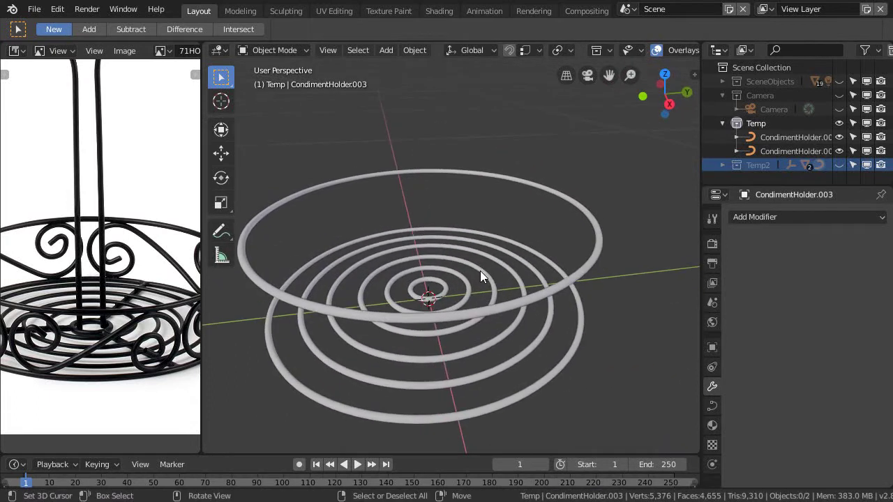
key("4")
key("3")
middle_click_drag(475, 339, 466, 280)
key("o")
left_click(478, 285)
scroll(466, 280, "down", 2)
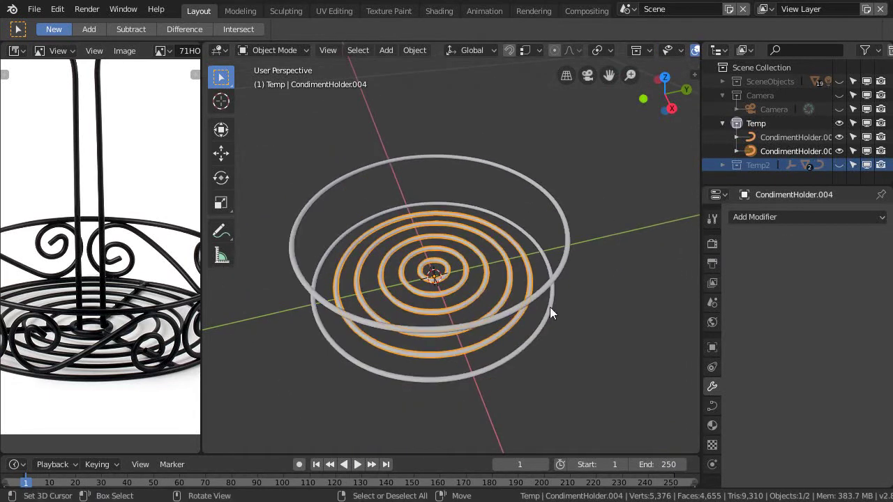
Step: Join the floor rings curve with the upper and lower basket rim curve
left_click(551, 308)
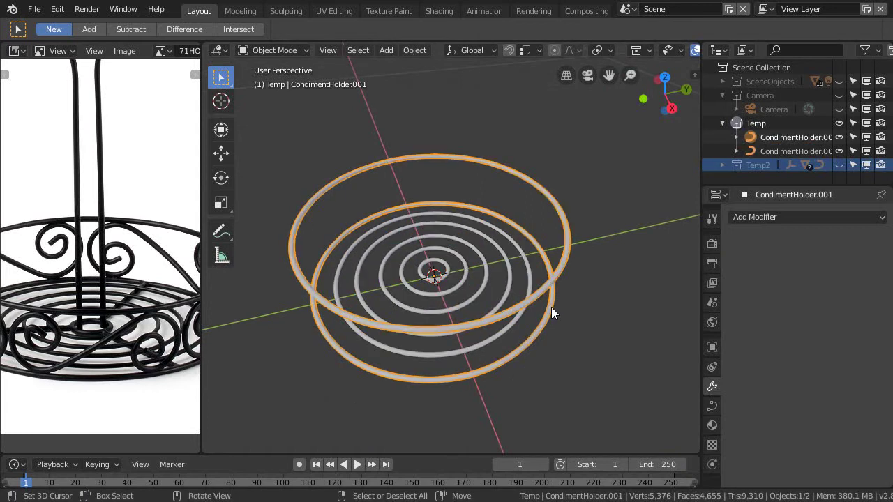
middle_click_drag(577, 319, 540, 310)
left_click(521, 297)
left_click(521, 291)
left_click(530, 312)
left_click(558, 320, "shift")
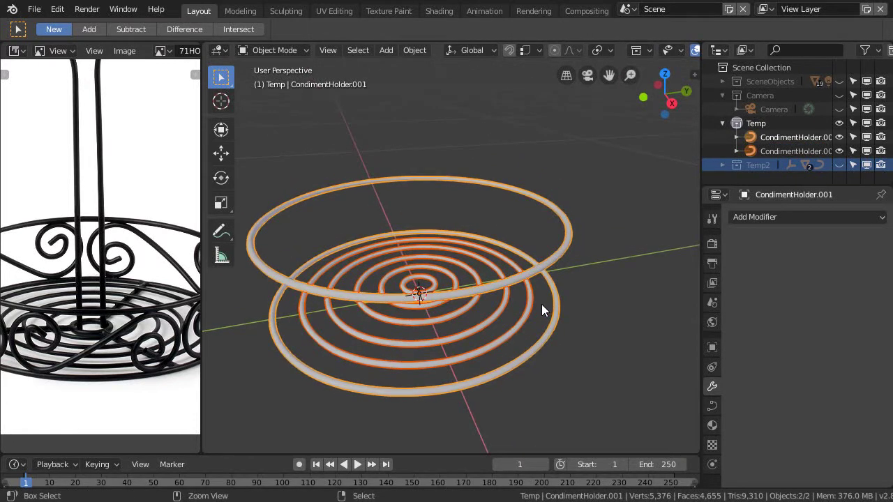
key("ctrl+j")
Step: Open the joined ring curve for editing in front view, in wireframe shading with no control points selected
middle_click_drag(528, 316, 460, 342)
key("KP_1")
scroll(477, 303, "up", 2)
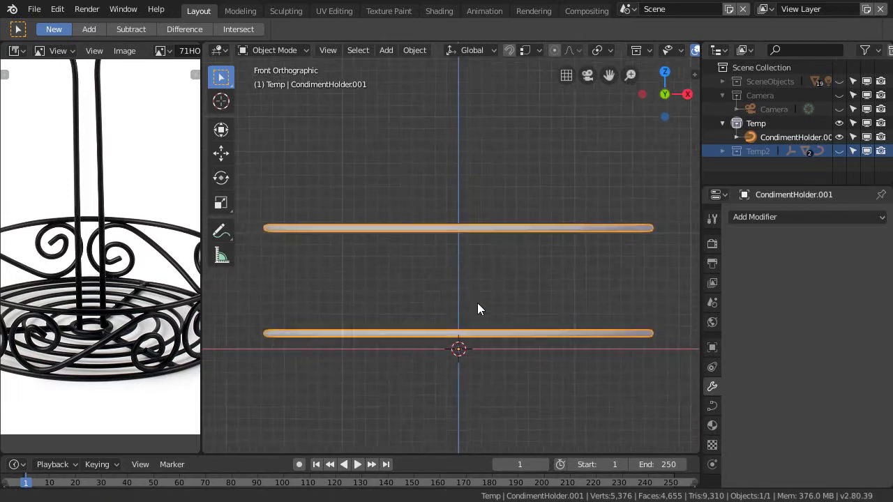
scroll(462, 293, "up", 1)
mouse_move(463, 286)
middle_mouse_down("shift")
mouse_move(449, 270)
mouse_move(494, 250)
mouse_move(461, 270)
middle_mouse_up("shift")
key("Tab")
scroll(472, 258, "down", 1)
key("z")
left_click(477, 258)
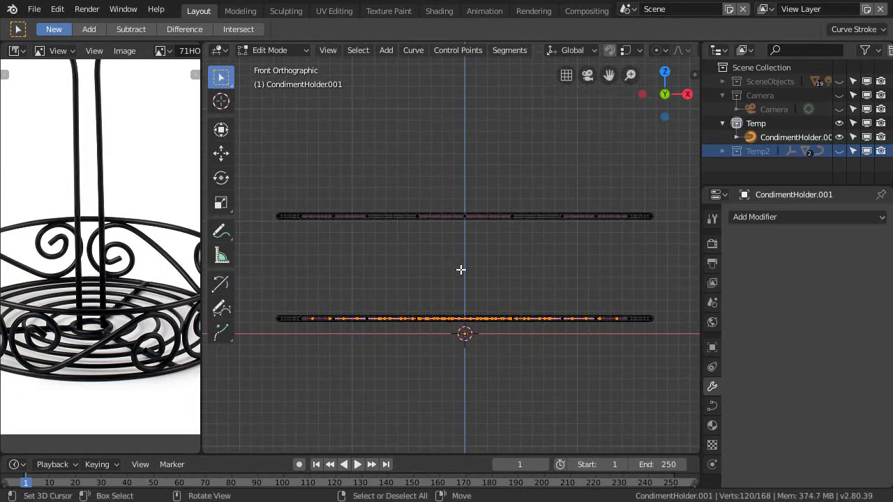
key("alt+a")
scroll(465, 281, "up", 2)
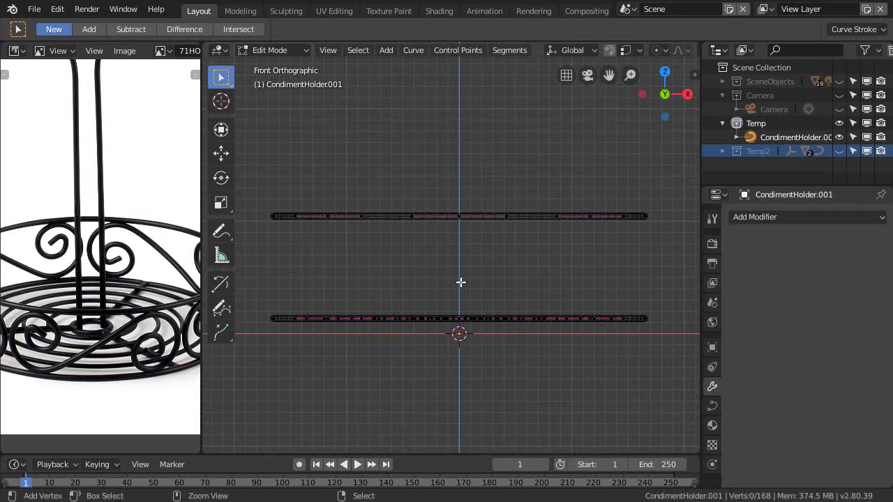
Step: Draw a vertical Bezier stroke for the handle post near the centre, from the floor rings to well above the rim
key("shift+space")
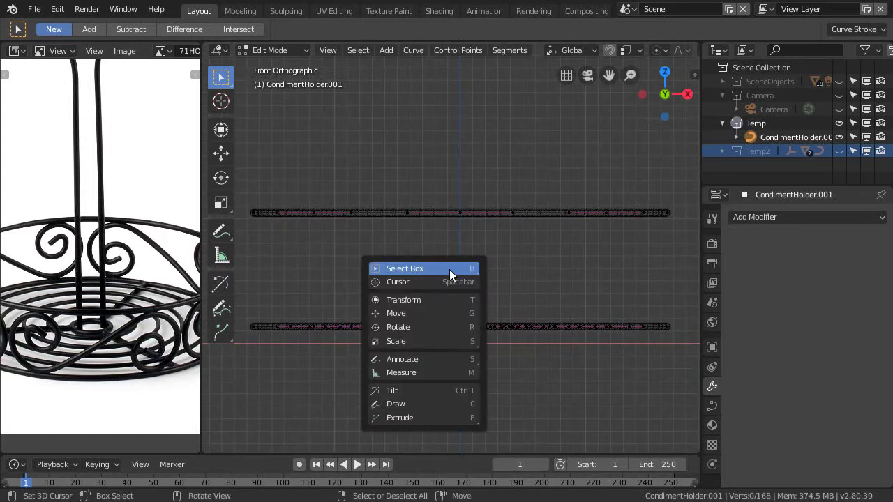
left_click(411, 407)
middle_click_drag(451, 293, 426, 323, "shift")
scroll(435, 298, "down", 2)
middle_click_drag(443, 288, 429, 309, "shift")
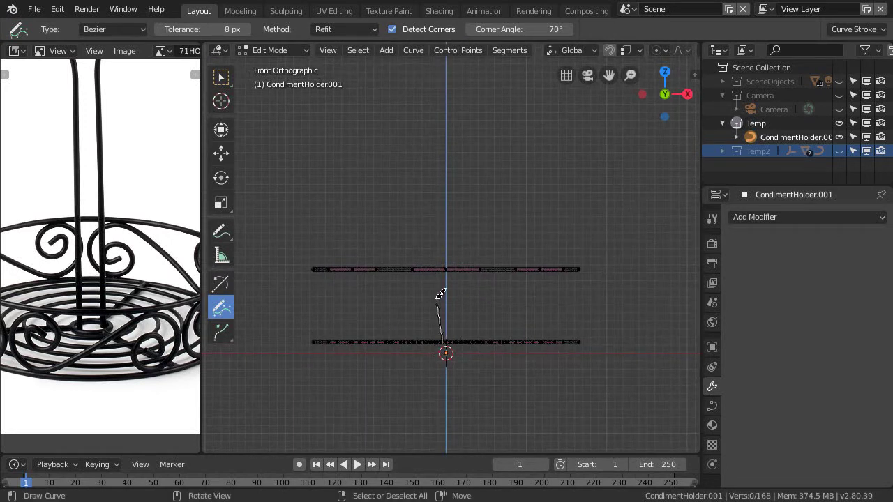
left_click_drag(445, 90, 443, 78)
middle_click_drag(456, 143, 445, 216, "ctrl")
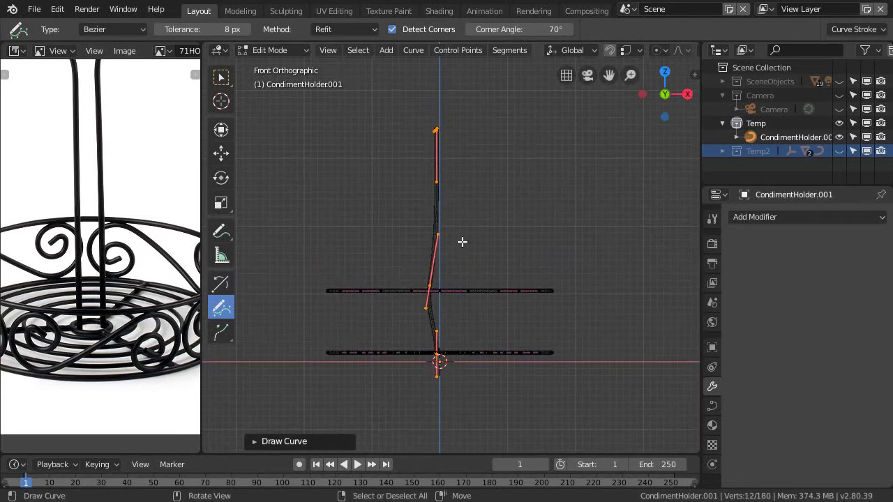
Step: Straighten the drawn handle stroke by scaling its points to 0 along the X axis
type("sx")
type("0")
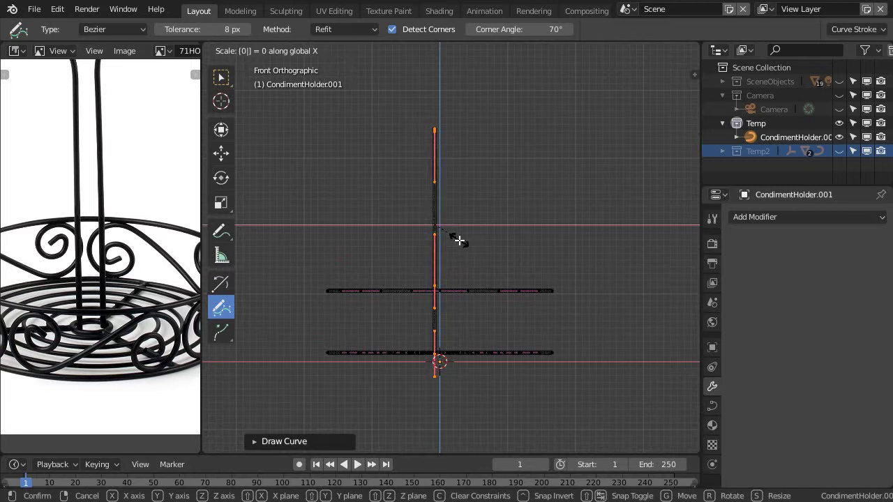
key("Return")
Step: Centre the straightened handle stroke by setting its median X location to 0 m
middle_click_drag(508, 199, 500, 222, "shift")
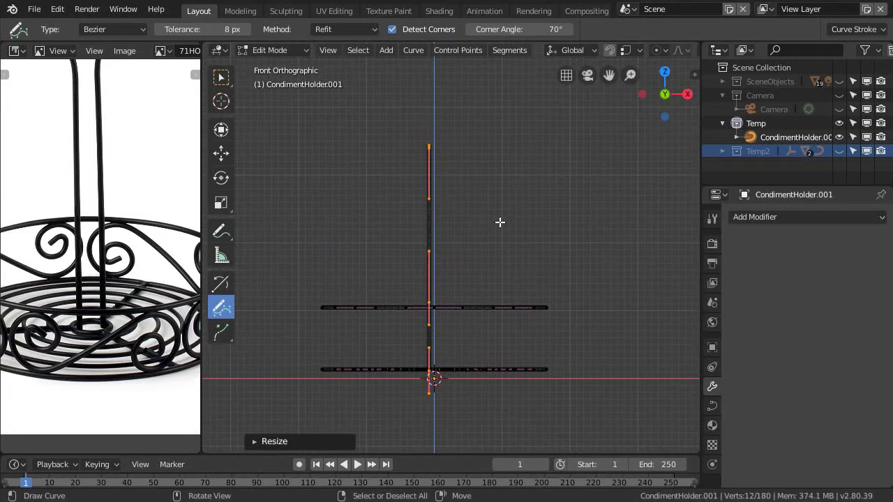
key("n")
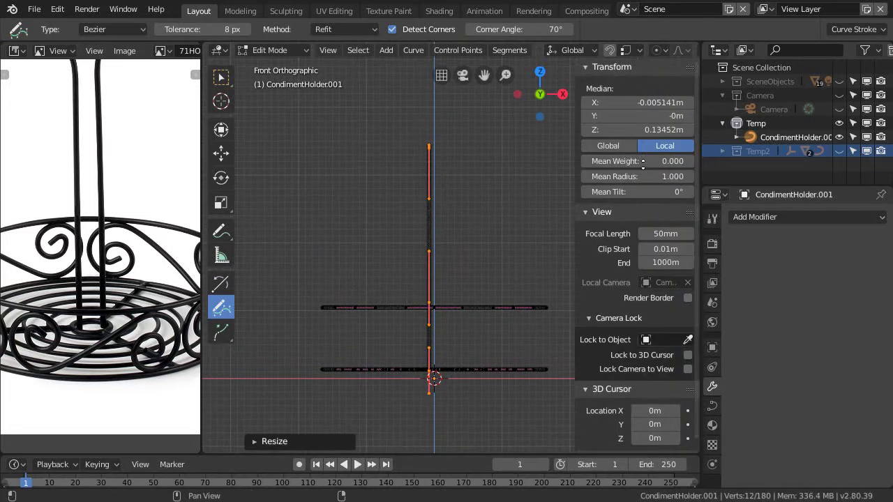
left_click(653, 103)
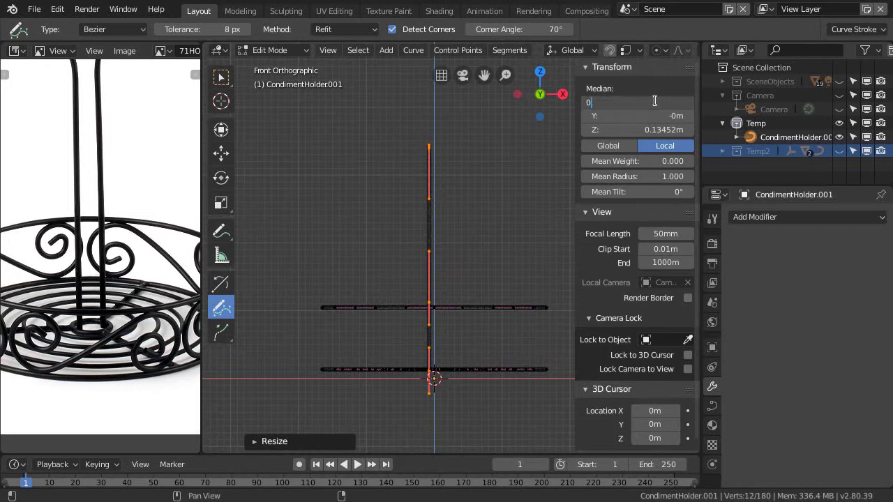
key("Return")
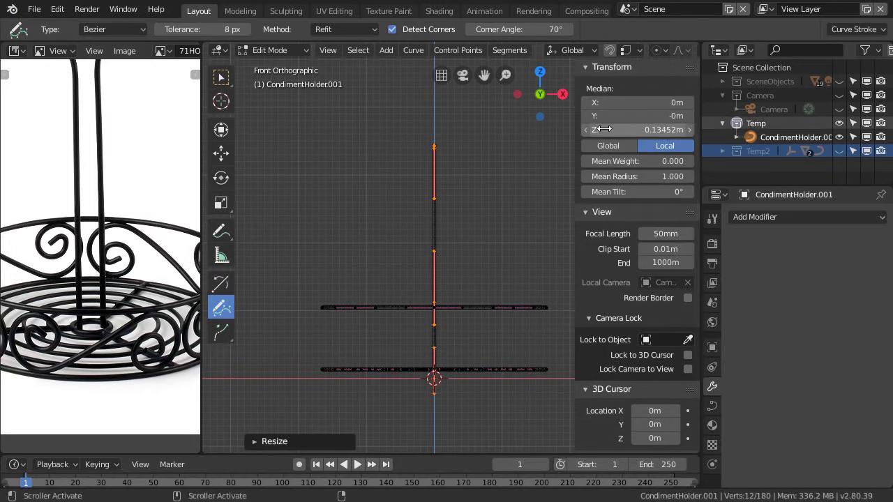
Step: Switch from the Draw tool to the Select Box tool for editing the handle post's points
key("shift+space")
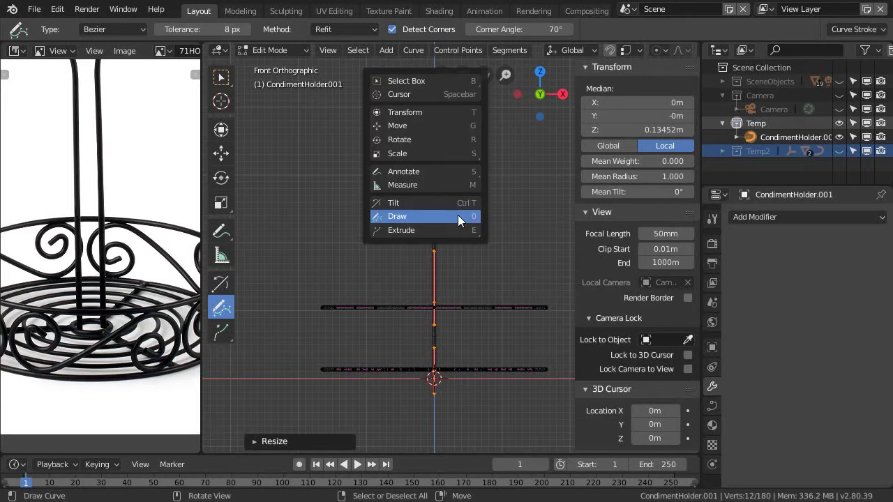
left_click(405, 81)
middle_click_drag(454, 196, 462, 266)
left_click(467, 211)
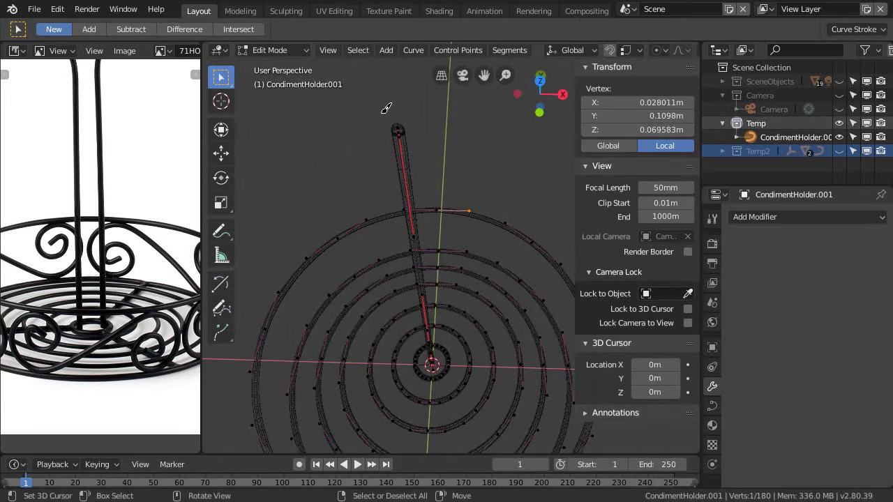
middle_click_drag(359, 147, 348, 190)
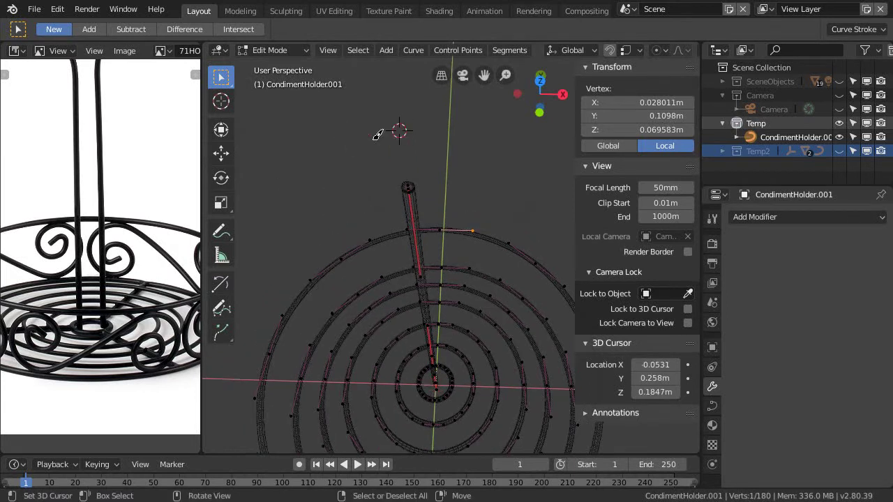
key("shift+space")
left_click(324, 143)
Step: Dissolve the surplus control point at the upper end of the handle post
left_click(407, 187)
middle_click_drag(419, 240, 443, 241)
scroll(423, 300, "up", 2)
left_click(439, 240)
key("g")
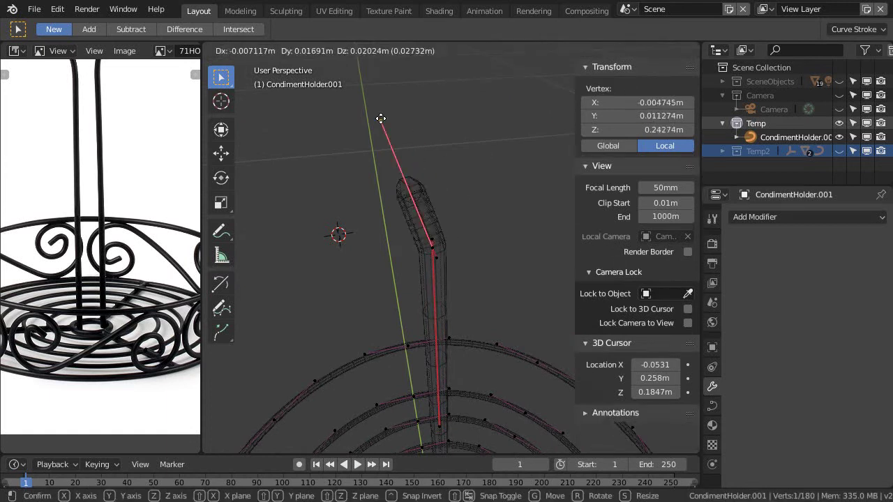
key("Escape")
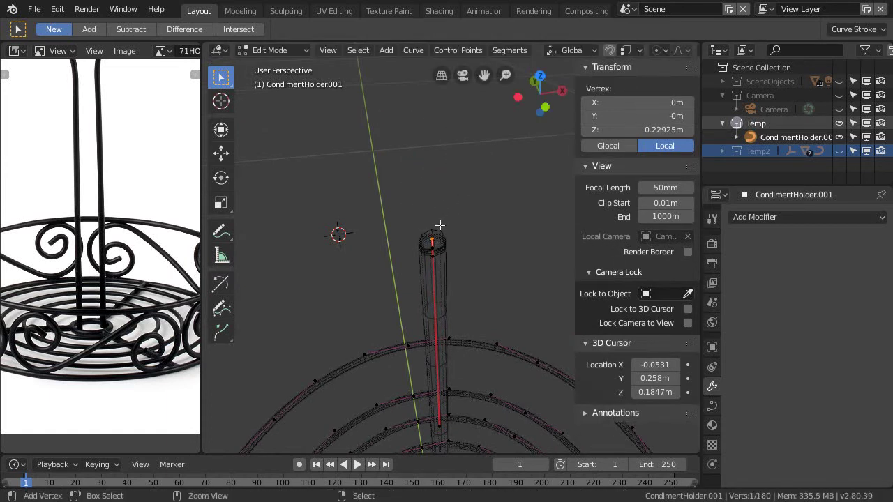
key("ctrl+x")
right_click(434, 252)
key("g")
right_click(470, 232)
Step: Raise the handle post's middle control point along Z to about 0.105 m, working in a maximized front orthographic view
middle_click_drag(470, 233, 401, 303)
left_click(401, 304)
middle_click_drag(409, 271, 334, 219)
left_click(407, 297)
middle_click_drag(353, 189, 375, 236, "alt")
key("ctrl+space")
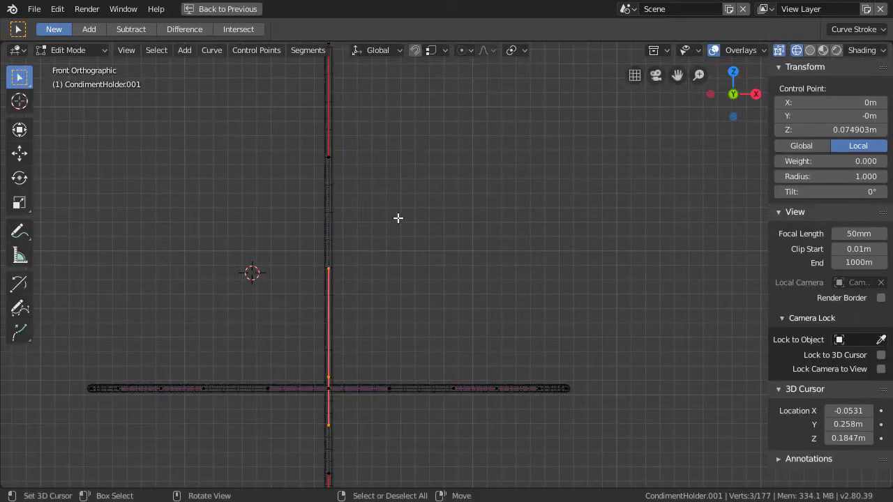
key("KP_5")
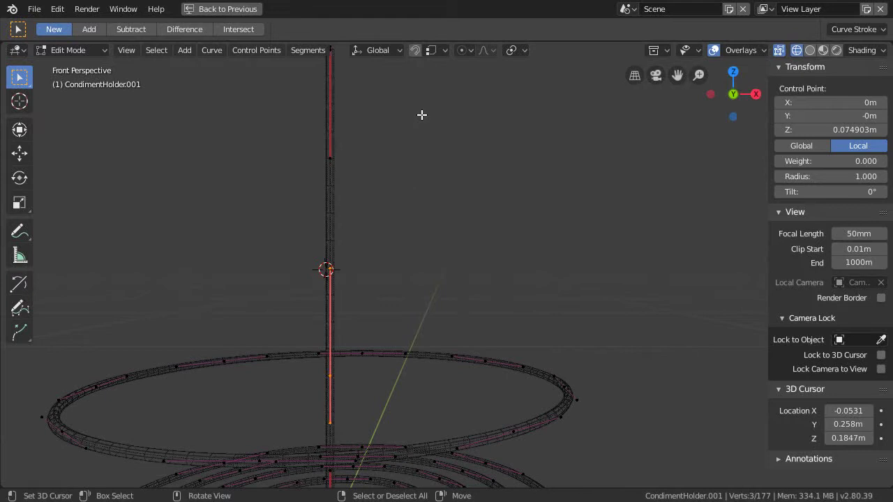
key("KP_5")
key("KP_Decimal")
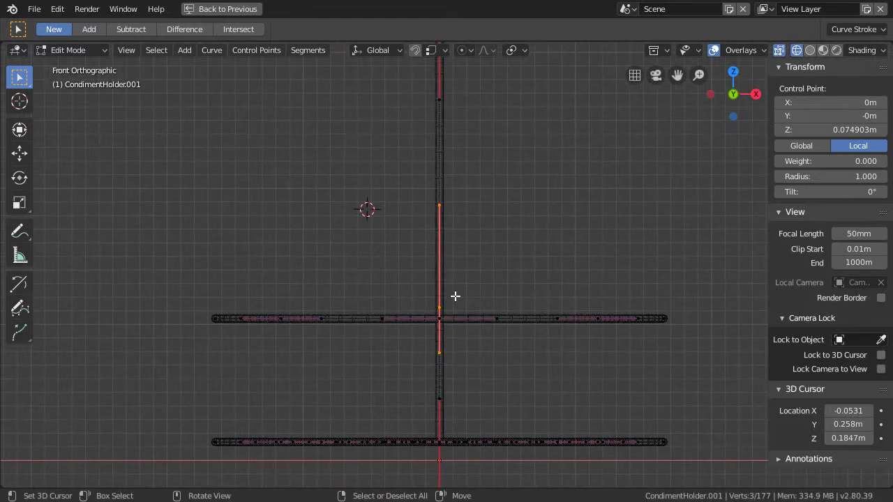
middle_click_drag(455, 297, 442, 308, "shift")
key("g")
key("z")
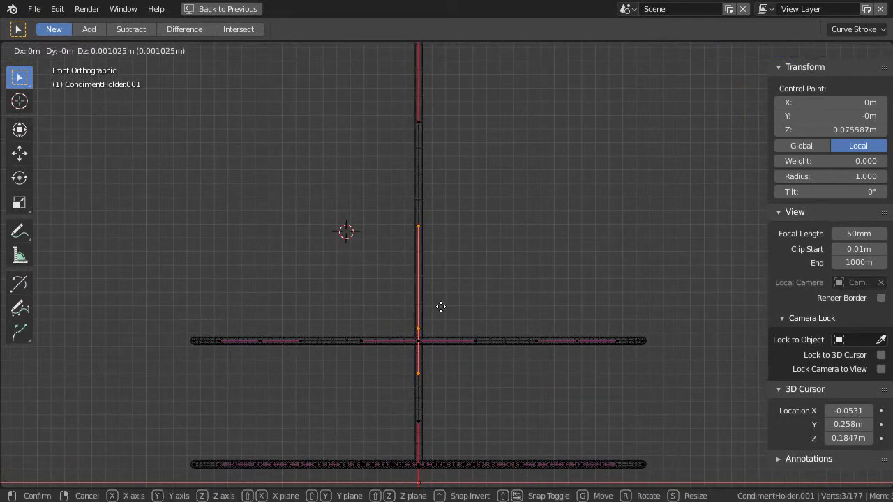
left_click(484, 239)
Step: Move the upper Bezier handle of the post's lowest control point up along Z to about 0.052 m
middle_click_drag(423, 435, 431, 364, "shift")
left_click(436, 333)
middle_click_drag(436, 333, 453, 357, "shift")
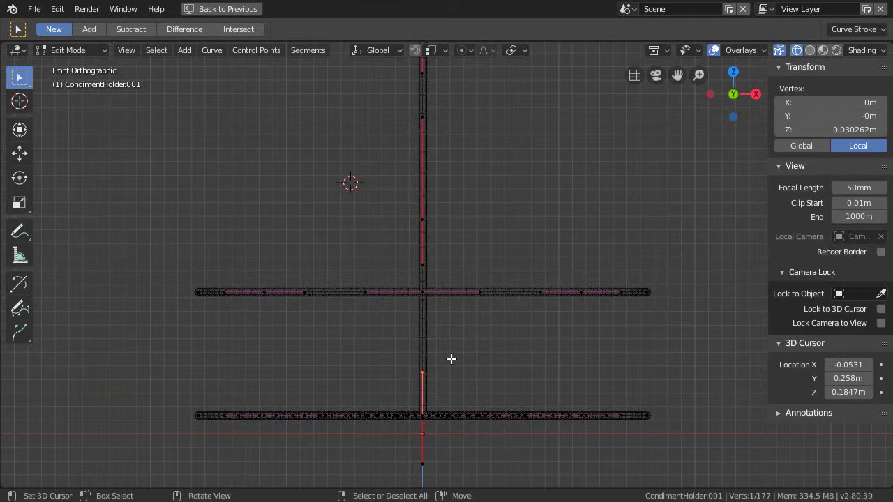
key("g")
key("z")
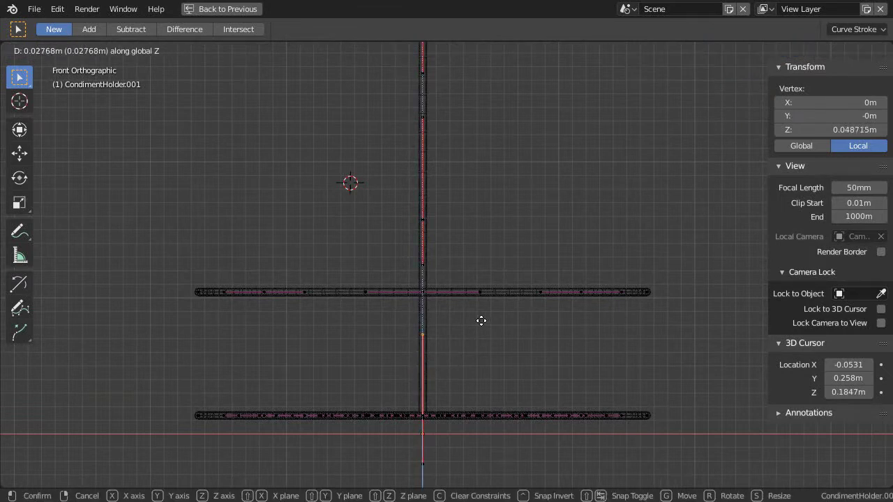
left_click(481, 318)
Step: Lower the upper Bezier handle of the post's middle control point along Z to about 0.141 m
scroll(478, 203, "down", 1)
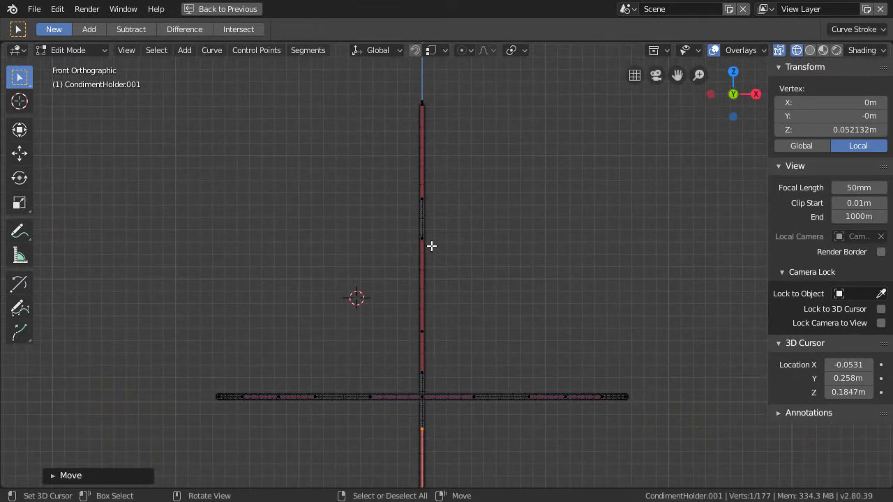
left_click(432, 246)
key("g")
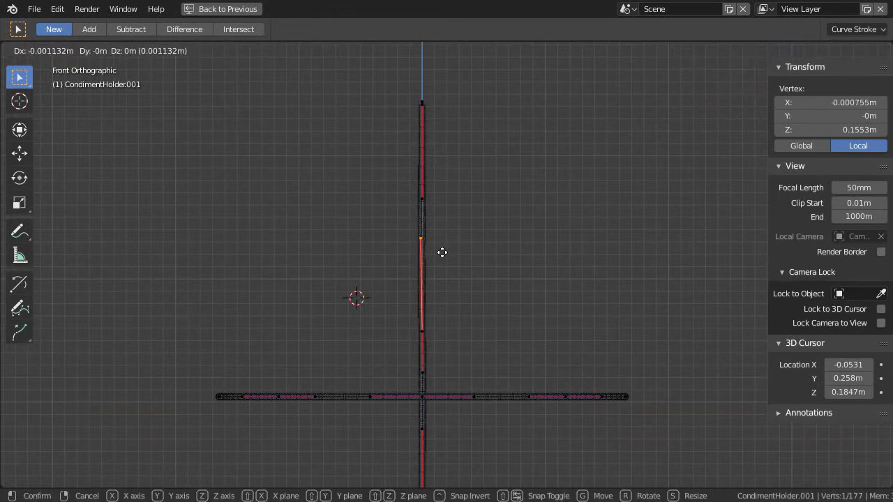
key("z")
left_click(446, 280)
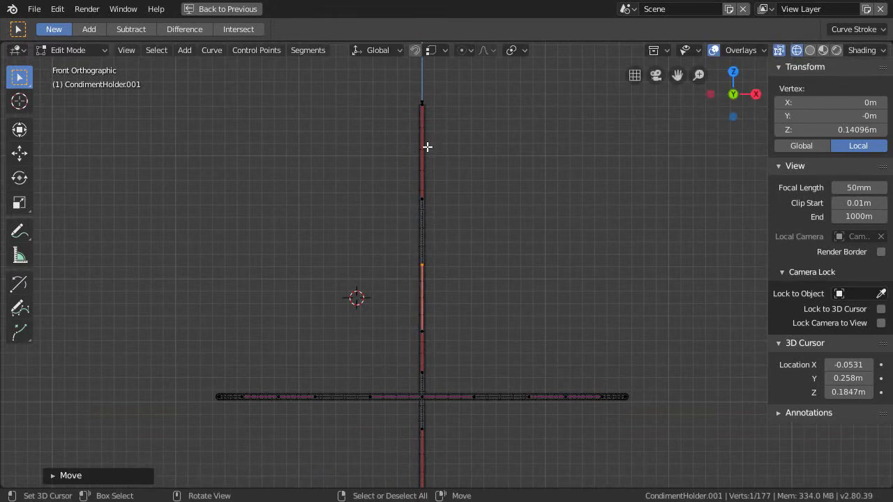
Step: Lower the bottom Bezier handle of the post's middle control point along Z to about 0.064 m, just below the rim
right_click(429, 328)
right_click(432, 366)
middle_click_drag(433, 366, 448, 270, "shift")
middle_click_drag(431, 302, 449, 237, "shift")
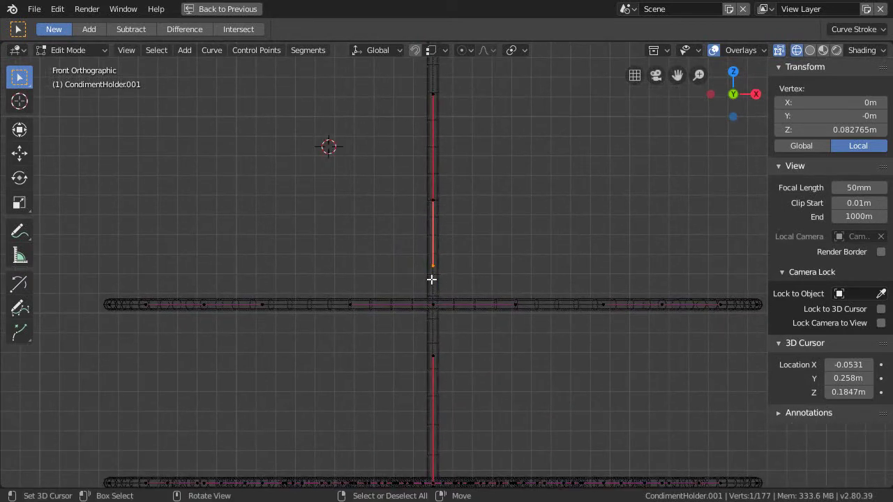
key("g")
key("z")
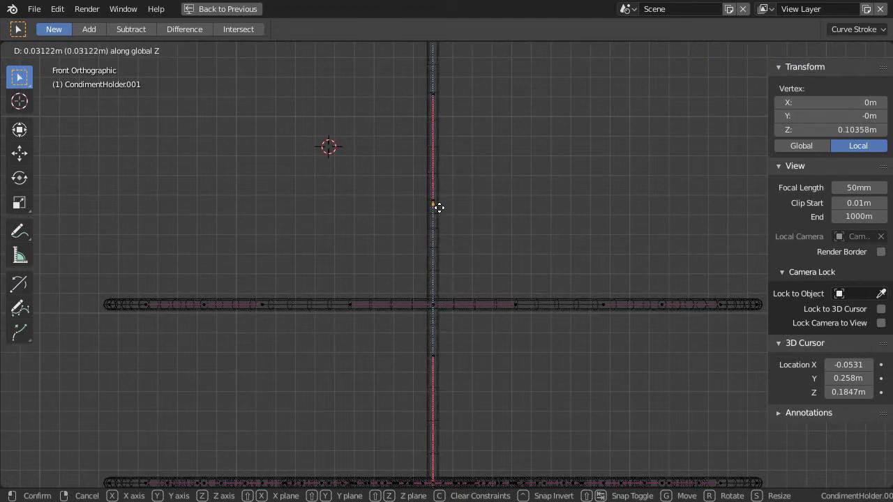
left_click(462, 325)
middle_click_drag(445, 250, 449, 210, "shift")
middle_click_drag(460, 337, 445, 282, "ctrl")
key("ctrl+space")
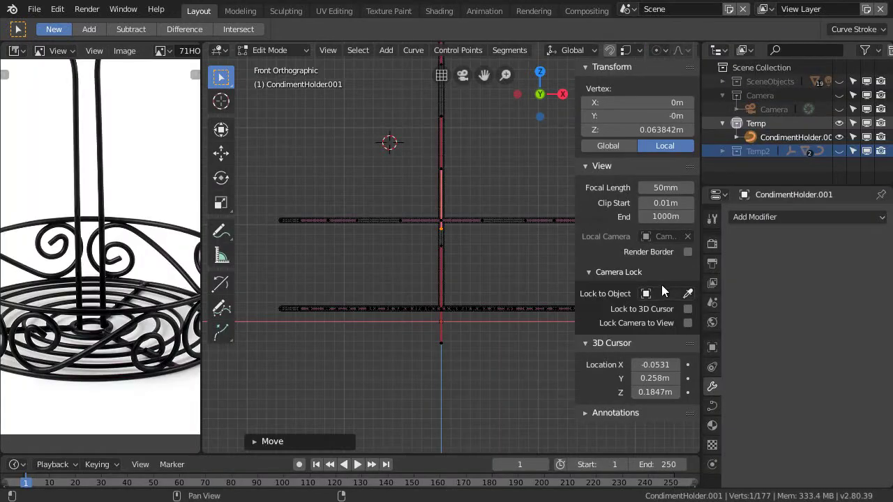
Step: Open the curve's data properties and check the preview resolution in its Shape settings
left_click(713, 408)
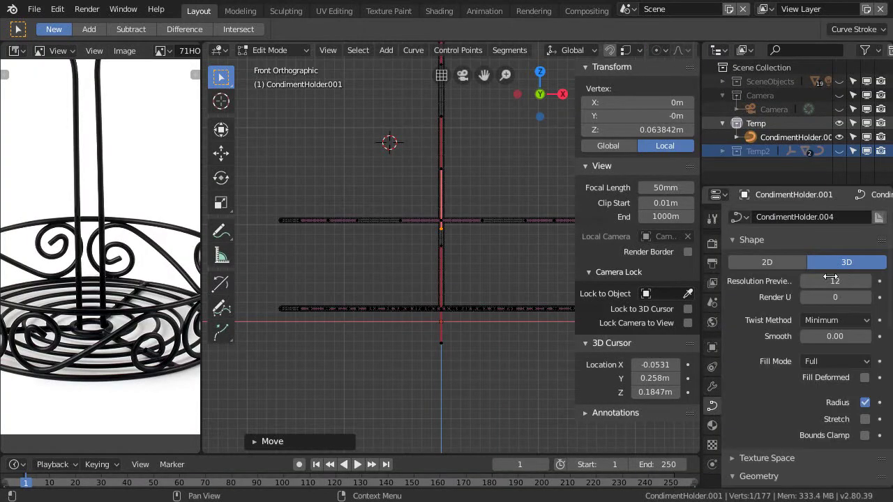
left_click_drag(843, 282, 830, 281)
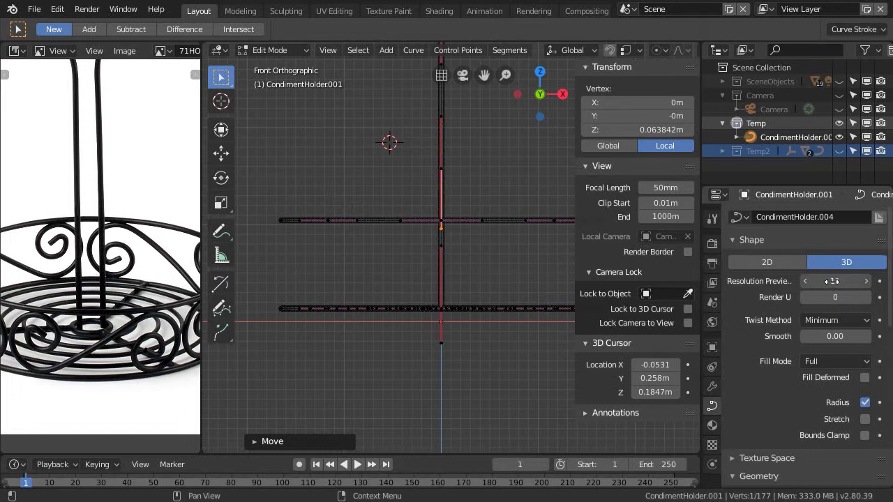
key("ctrl+space")
Step: Raise the upper Bezier handle of the post's top control point along Z to about 0.248 m
middle_click_drag(459, 222, 486, 357, "shift")
middle_click_drag(482, 271, 475, 324, "shift")
scroll(508, 208, "down", 1)
middle_click_drag(496, 220, 464, 336, "shift")
scroll(479, 297, "up", 3, "shift")
right_click(423, 297)
middle_click_drag(451, 260, 463, 210, "shift")
scroll(453, 240, "down", 1)
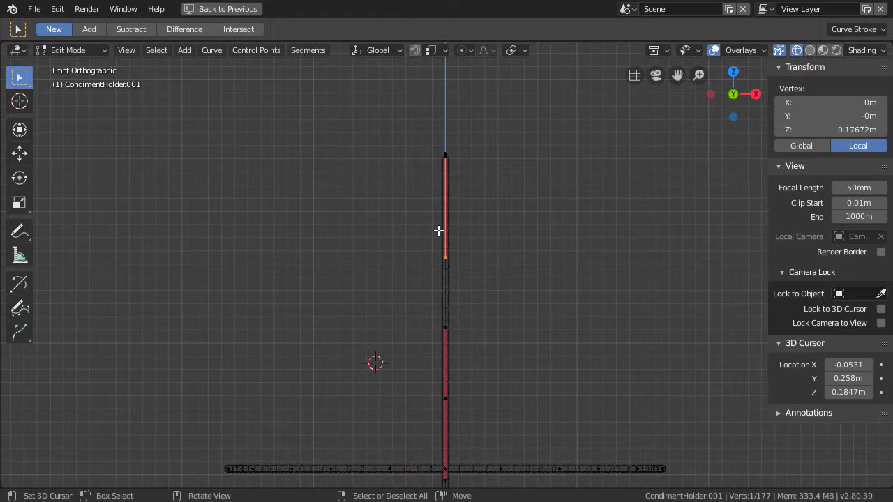
key("g")
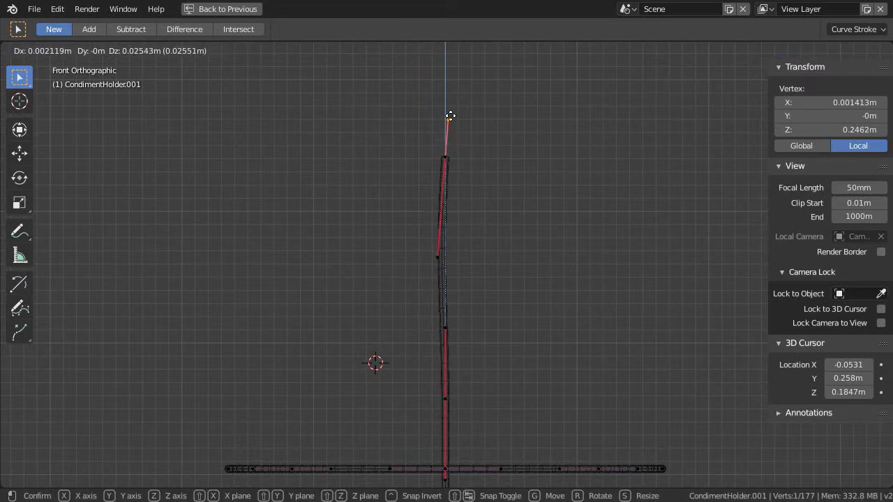
key("Escape")
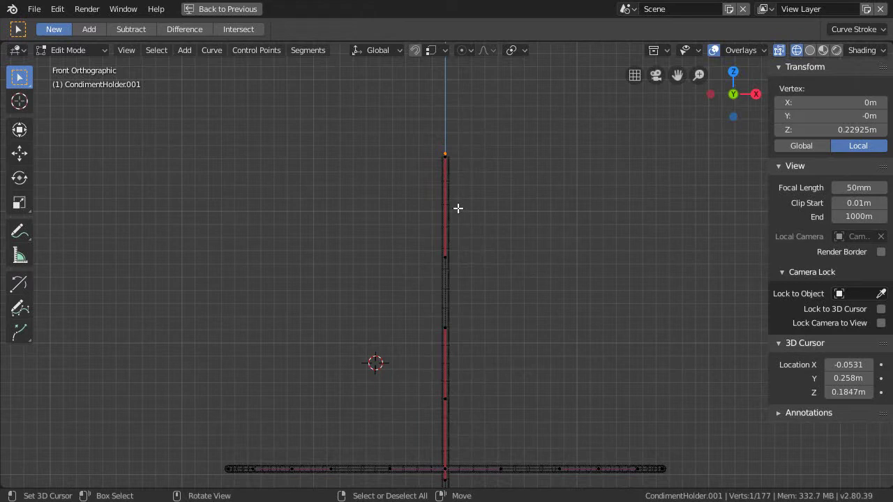
key("g")
key("z")
key("Return")
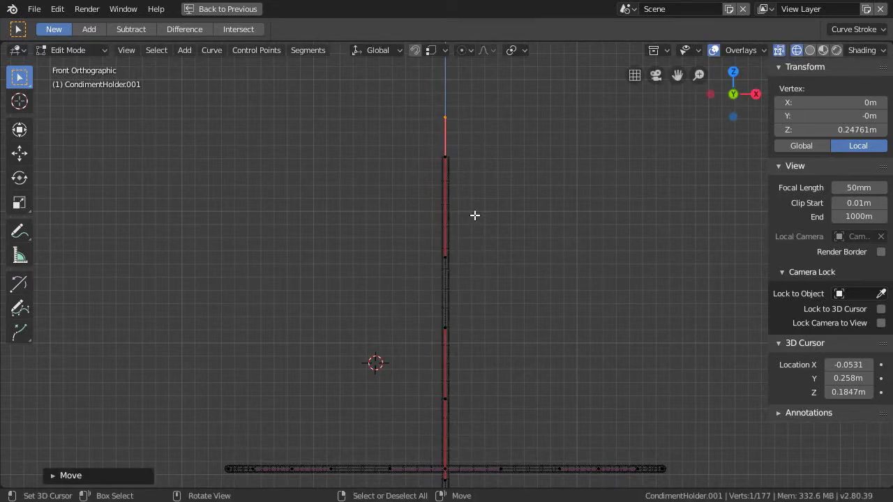
Step: Move the handle post's middle control point with its handles up along Z to about 0.118 m
middle_click_drag(478, 388, 471, 253, "shift")
left_click(451, 267)
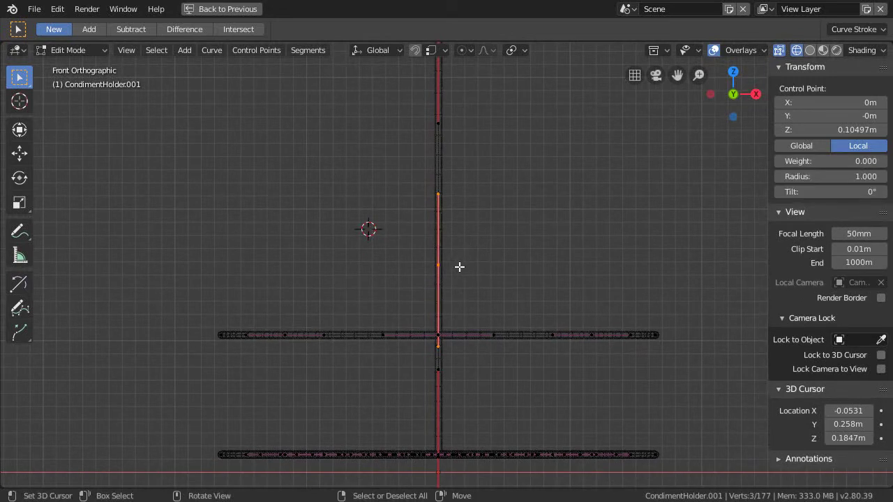
key("g")
key("z")
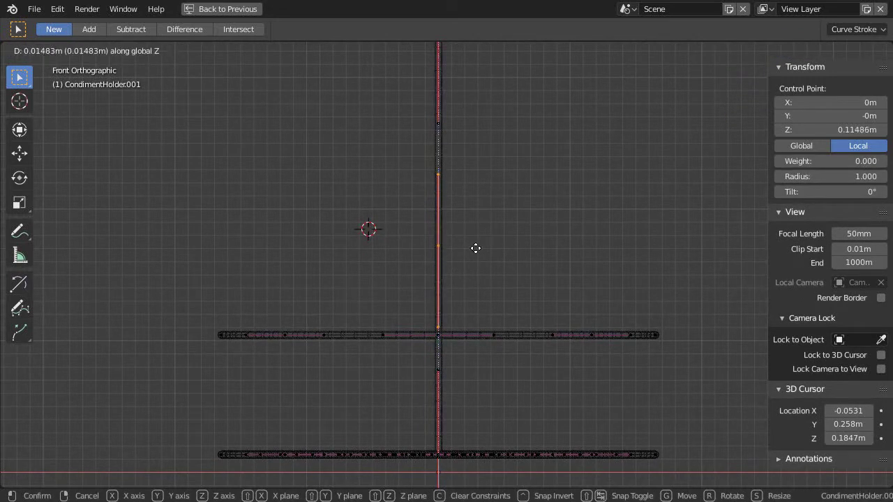
left_click(478, 246)
scroll(464, 284, "down", 2)
middle_click_drag(465, 284, 457, 298, "shift")
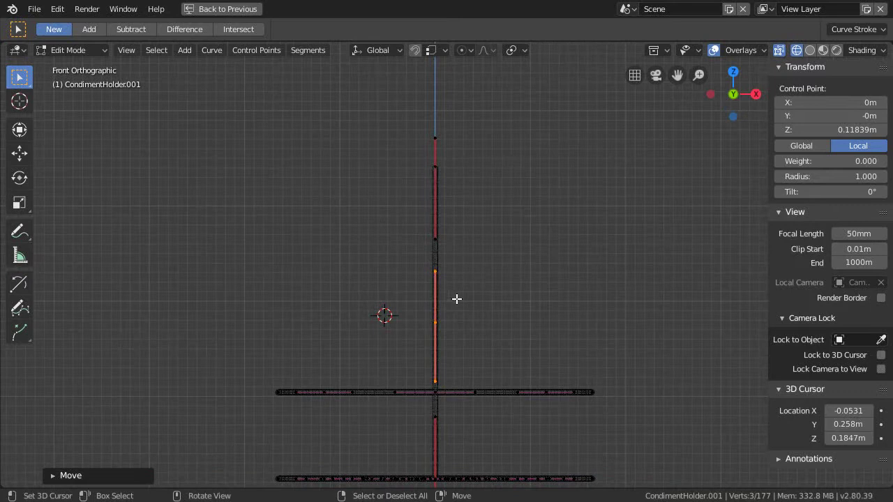
Step: Select the whole handle post spline and duplicate it along X, placing the copy at a median X of about 0.0195 m
key("ctrl+l")
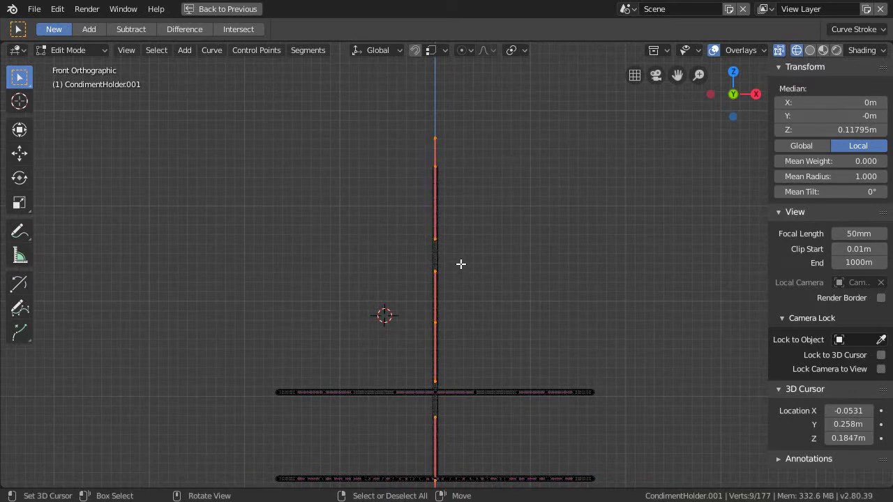
key("g")
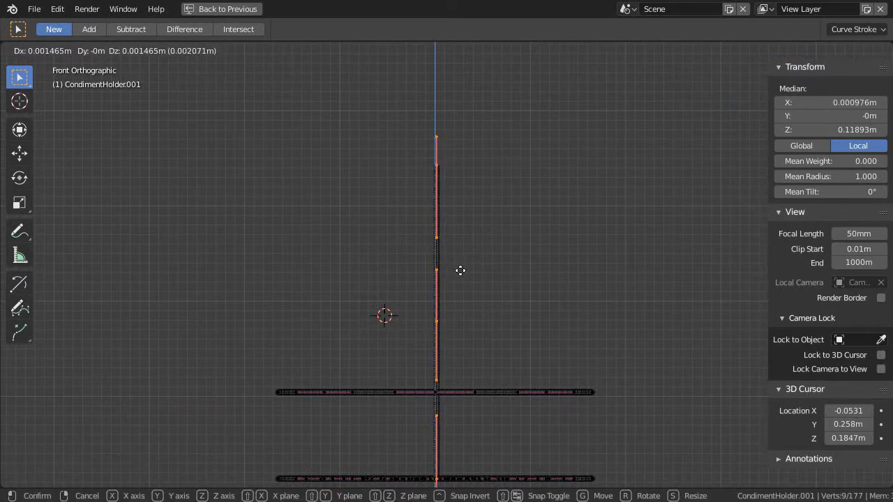
key("x")
key("Escape")
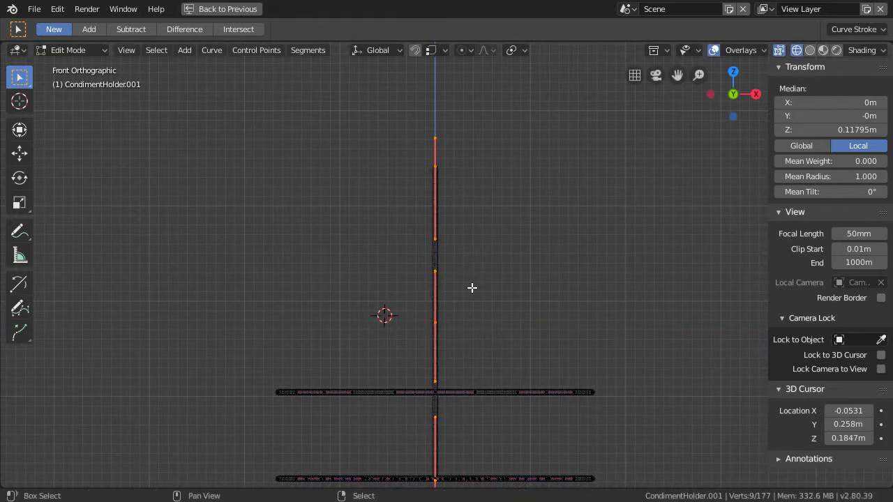
key("shift+d")
key("x")
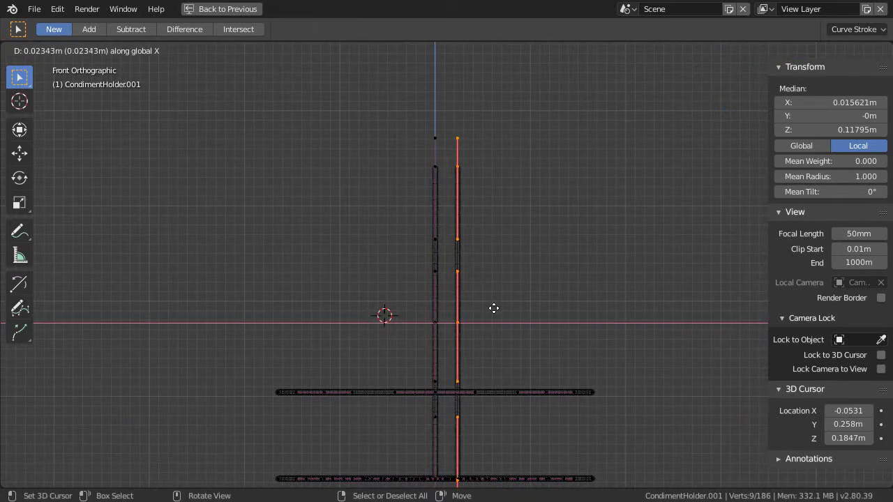
left_click(550, 324)
middle_click_drag(507, 301, 485, 319, "ctrl")
middle_click_drag(481, 316, 481, 284, "shift")
middle_click_drag(480, 334, 462, 327, "ctrl")
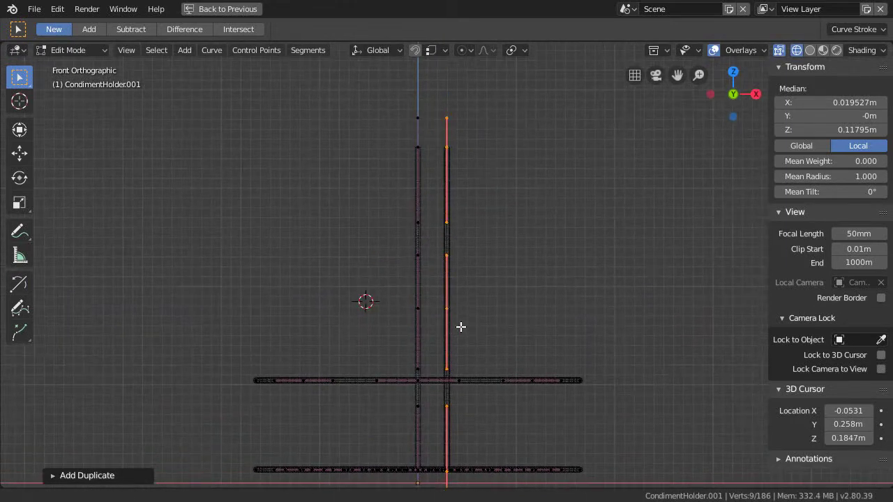
Step: Set the duplicated post's X offset from the original to 0.03 m
left_click(83, 475)
left_click(188, 370)
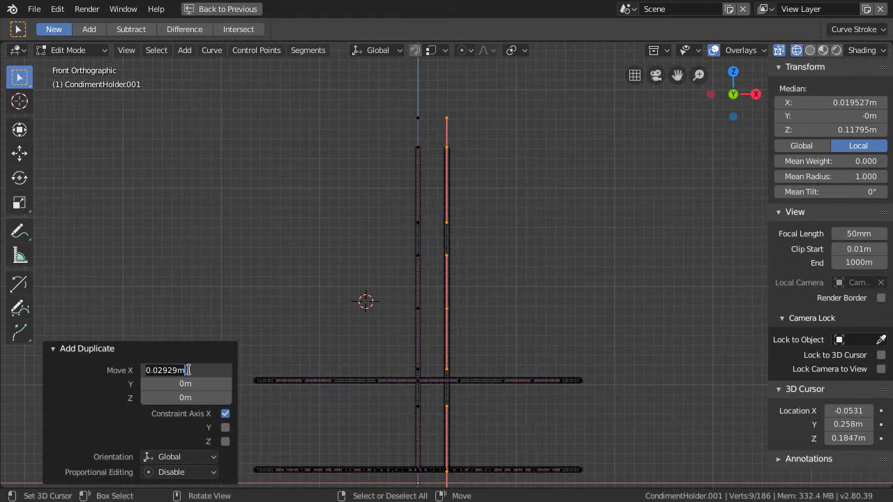
type(".03")
key("Return")
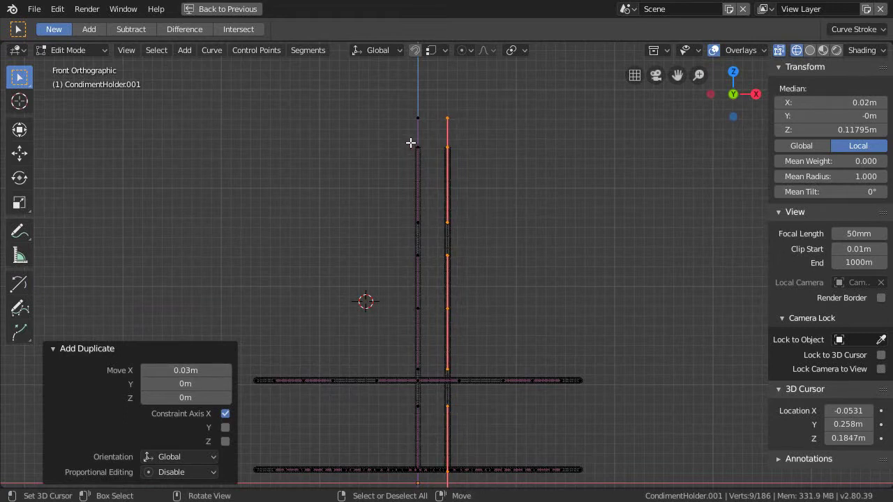
Step: Add the original post to the selection and move both posts -0.015 m along X, centring the pair on the origin
key("l")
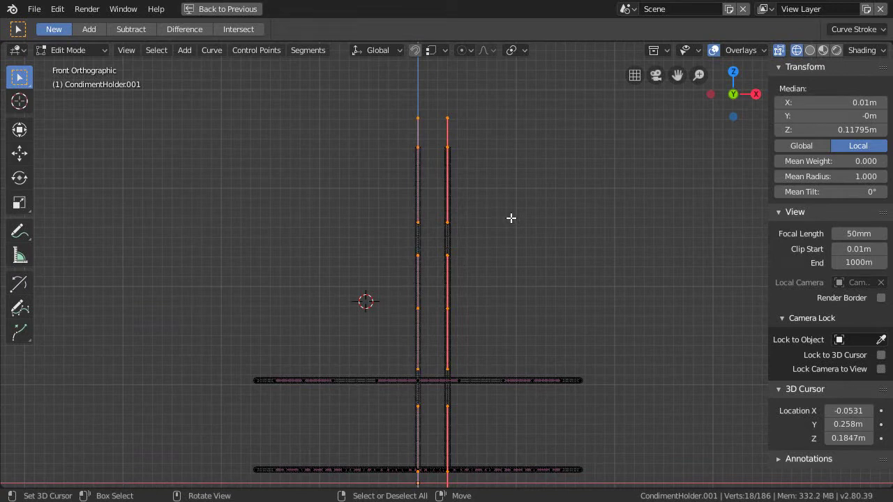
key("g")
key("x")
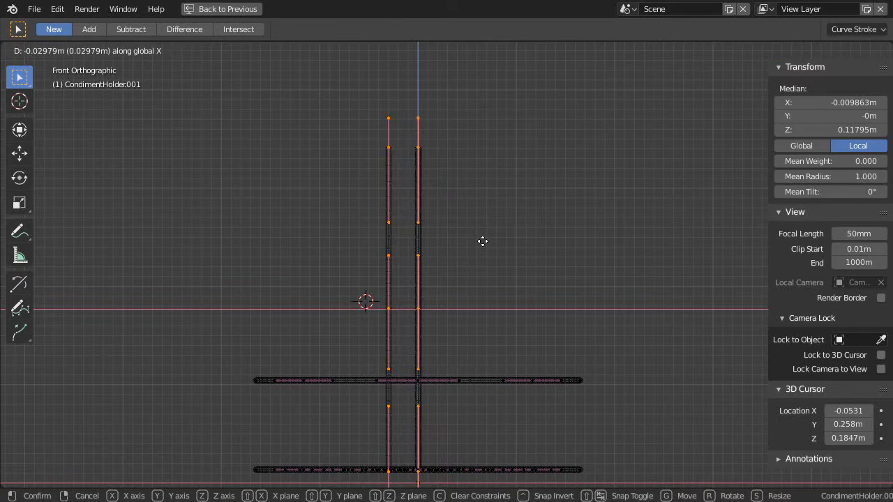
type("-0.015")
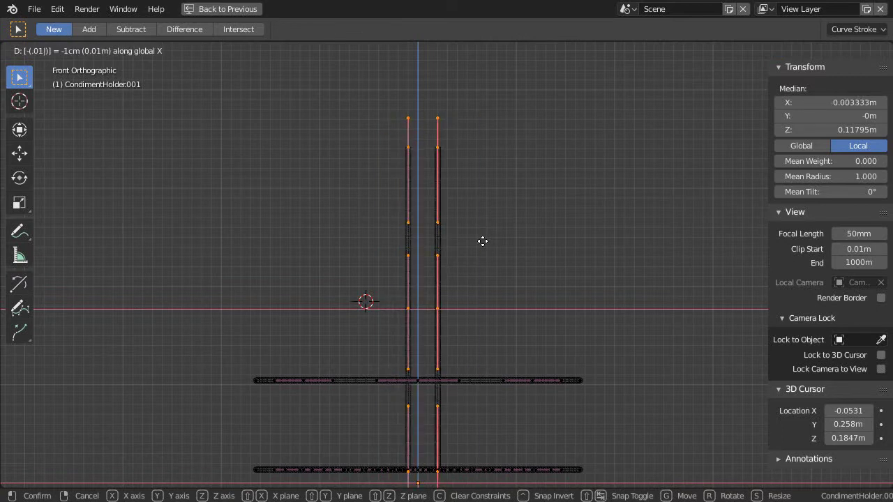
key("Return")
Step: Select the bottom control point of the post on the positive X side and examine how both posts meet the innermost ring
middle_click_drag(441, 281, 444, 319, "ctrl")
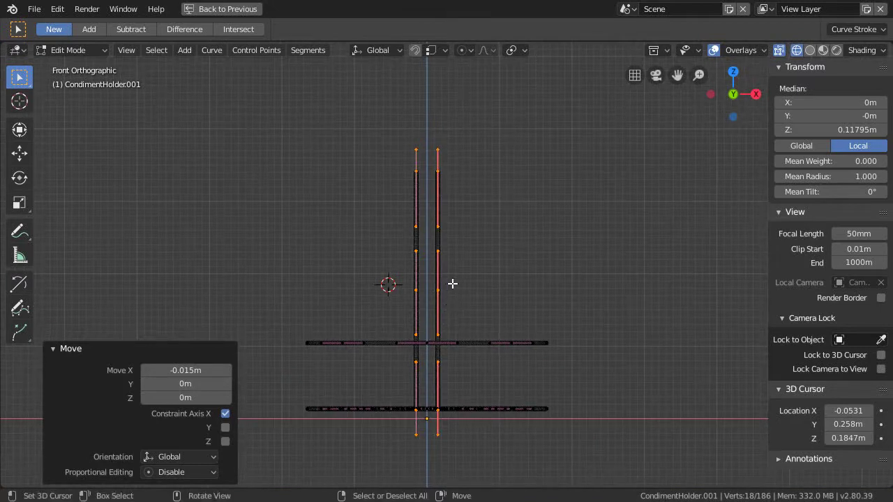
middle_click_drag(458, 287, 473, 188)
scroll(445, 267, "up", 5)
middle_click_drag(439, 306, 473, 218, "ctrl")
middle_click_drag(450, 354, 407, 395, "shift")
left_click(421, 379)
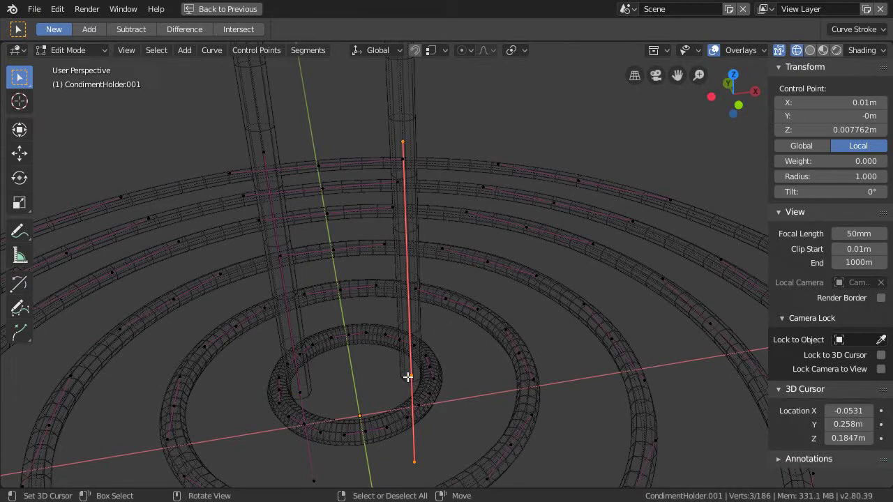
middle_click_drag(401, 363, 454, 348)
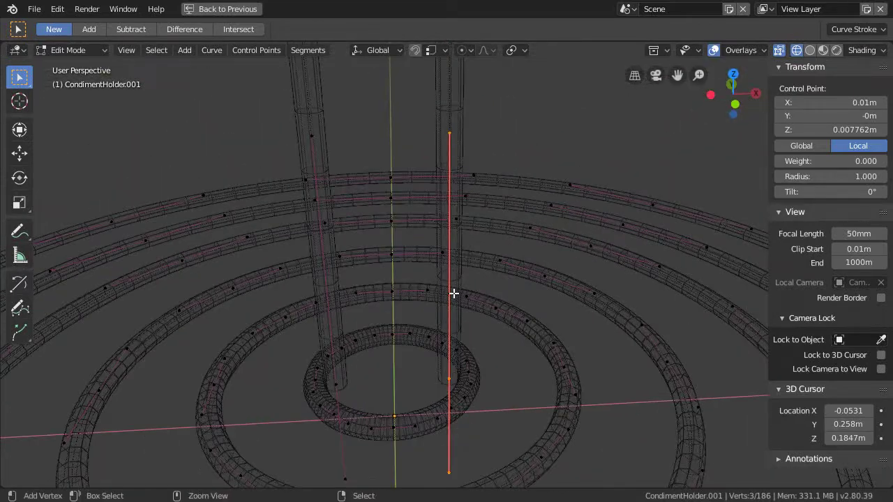
middle_click_drag(454, 294, 467, 277, "ctrl")
middle_click_drag(452, 175, 466, 286, "ctrl")
Step: Select the top control points of both posts and, in front view, snap the 3D cursor to the active one
scroll(461, 181, "down", 8)
middle_click_drag(466, 286, 474, 270)
middle_click_drag(440, 217, 412, 272)
right_click(458, 175, "shift")
key("KP_1")
middle_click_drag(417, 259, 415, 322, "shift")
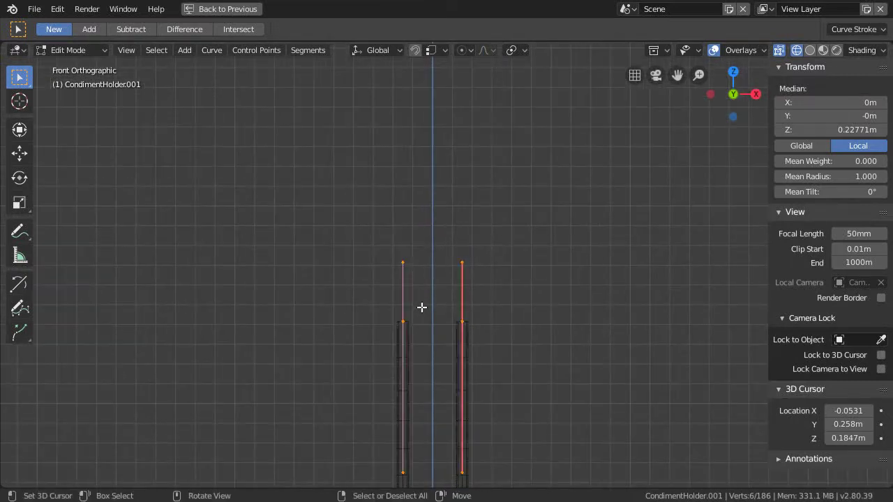
key("shift+s")
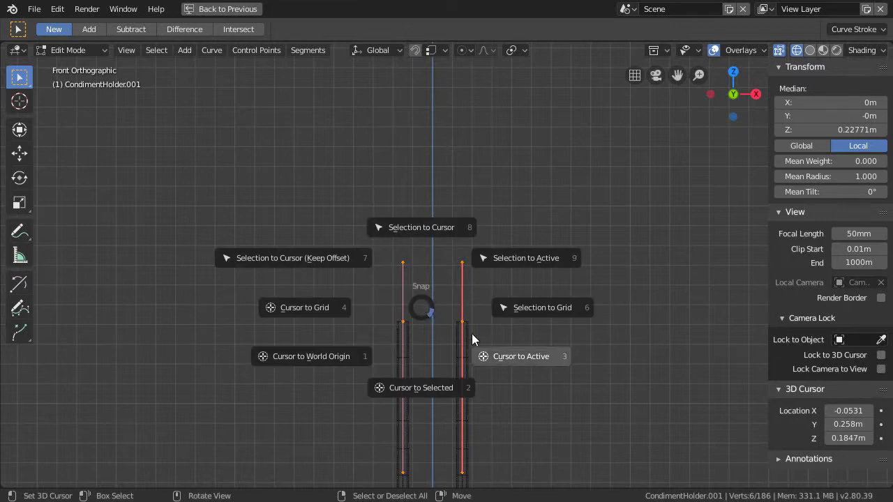
left_click(535, 357)
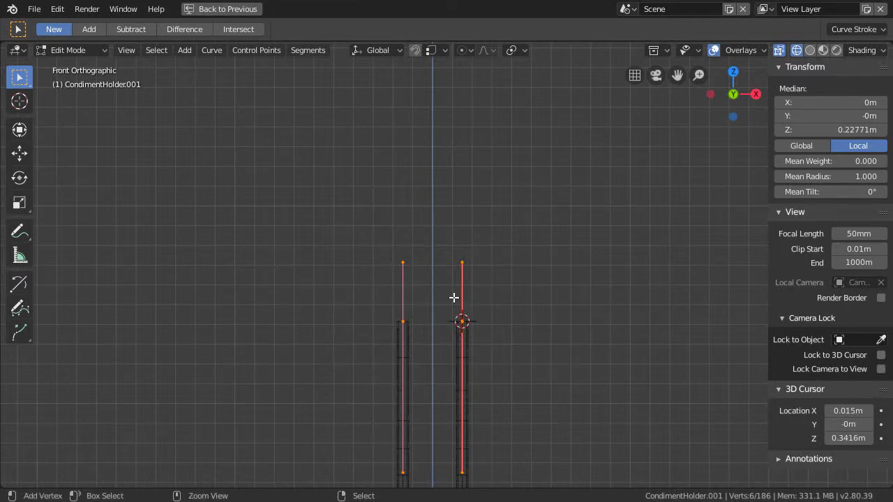
Step: Activate the curve Draw tool for drawing above the tops of the two handle posts
middle_click_drag(454, 298, 464, 263, "ctrl")
key("shift+space")
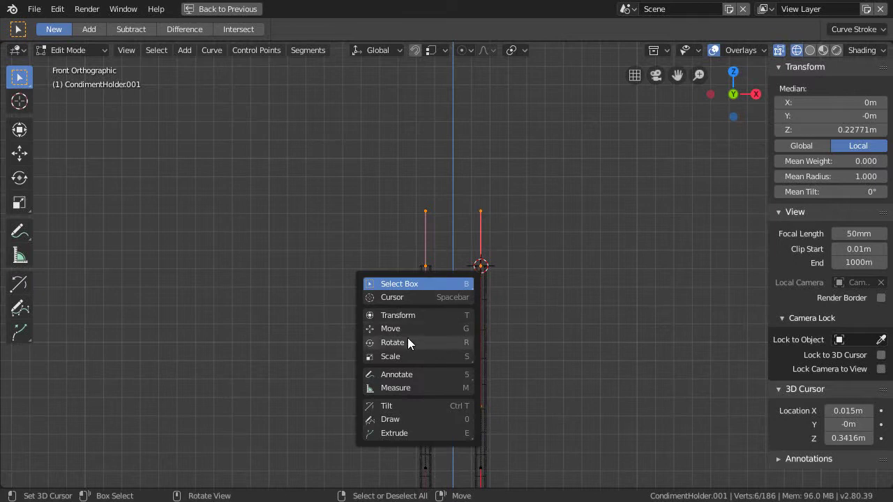
left_click(403, 420)
mouse_move(438, 254)
middle_mouse_down("shift")
mouse_move(391, 333)
mouse_move(376, 334)
middle_mouse_up("shift")
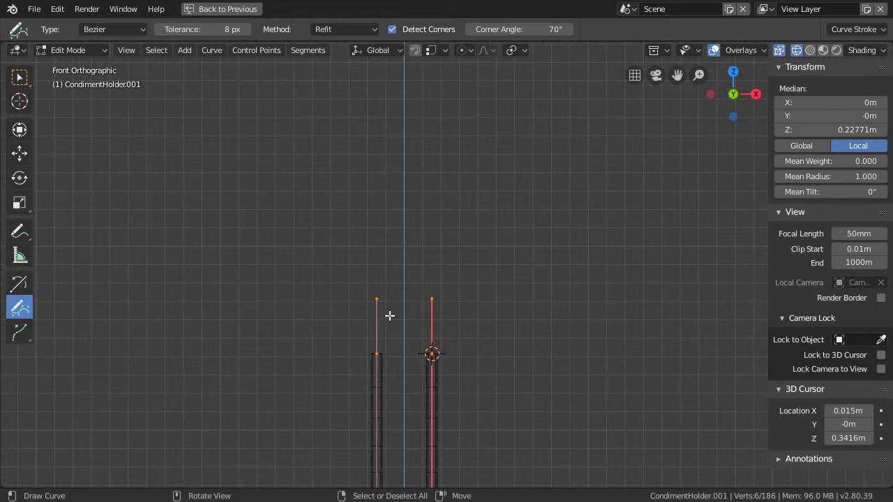
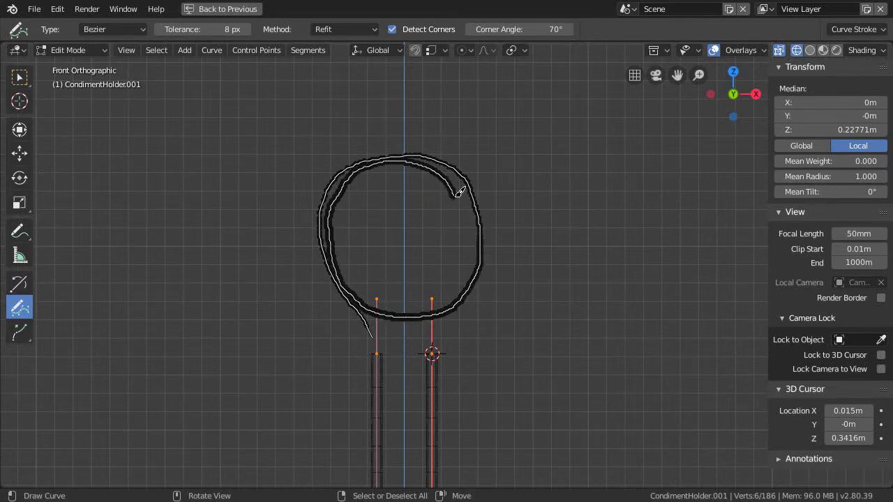
Step: Draw a freehand double loop above the handle posts, starting near the negative X post and ending near the positive X post
left_click_drag(438, 331, 438, 332)
mouse_move(440, 325)
middle_mouse_down("ctrl")
mouse_move(458, 301)
mouse_move(459, 316)
mouse_move(459, 293)
middle_mouse_up("ctrl")
middle_click_drag(459, 293, 467, 308, "shift")
scroll(466, 307, "up", 3)
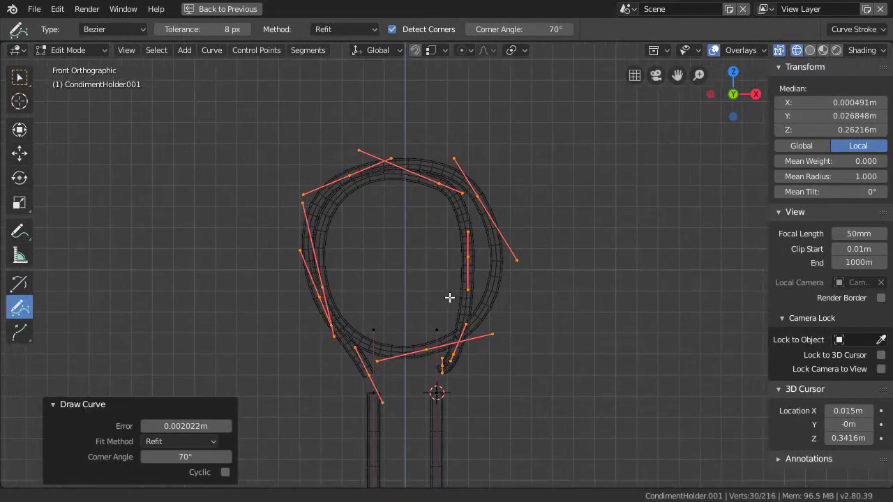
Step: Dissolve the loop's hooked end point, then join the loop to the positive X post's top without an extra point at the joint
right_click(431, 321)
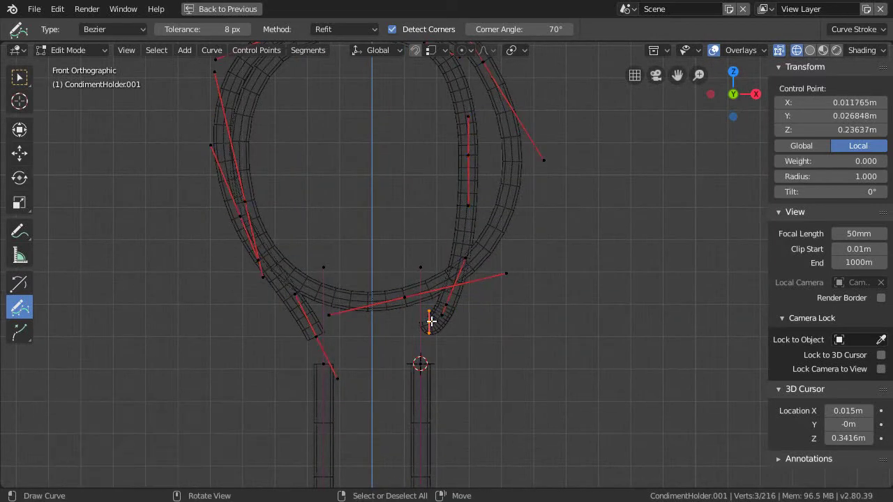
key("ctrl+x")
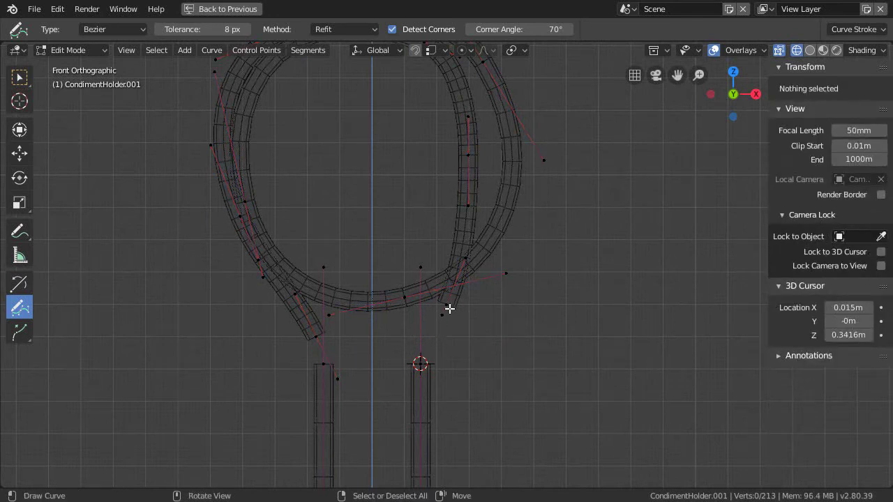
right_click(446, 306)
right_click(426, 356, "shift")
key("f")
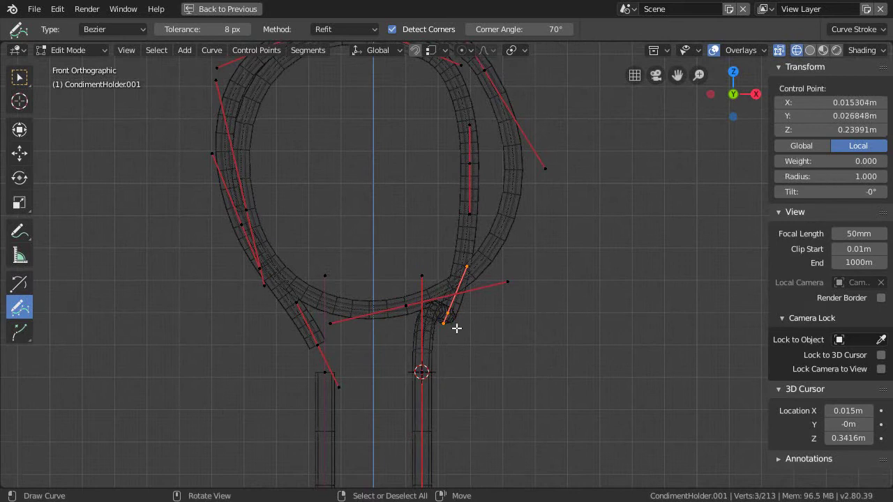
key("ctrl+x")
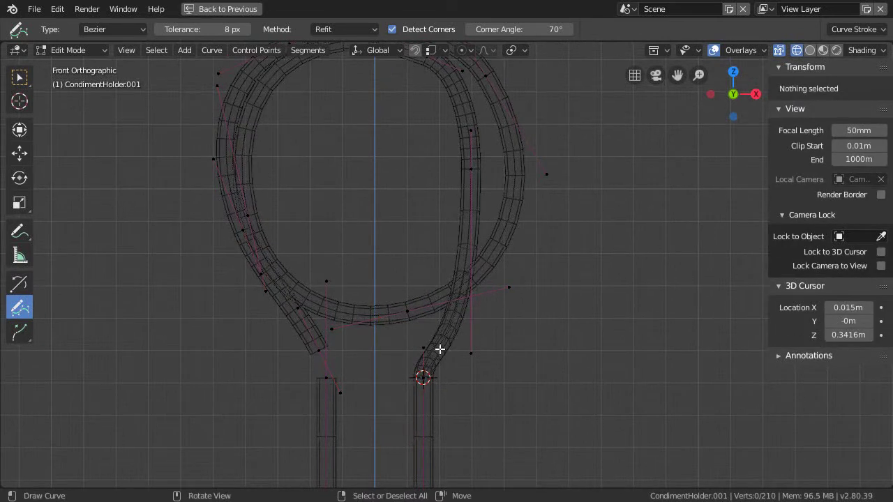
Step: Round out the inner turn on the positive X side by moving its side and upper control points and handles towards the outer turn
middle_click_drag(451, 345, 442, 365, "shift")
right_click_drag(478, 201, 525, 208)
right_click_drag(536, 303, 519, 292)
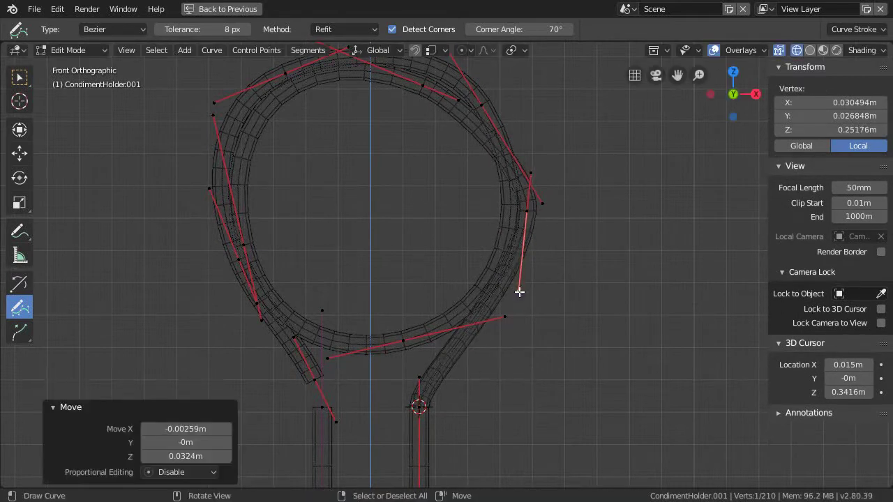
right_click(524, 209)
right_click_drag(525, 209, 512, 217)
middle_click_drag(490, 309, 512, 355, "shift")
right_click_drag(512, 346, 497, 339)
middle_click_drag(512, 279, 498, 350, "shift")
right_click_drag(505, 340, 536, 291)
right_click_drag(420, 193, 436, 179)
middle_click_drag(417, 241, 434, 251, "shift")
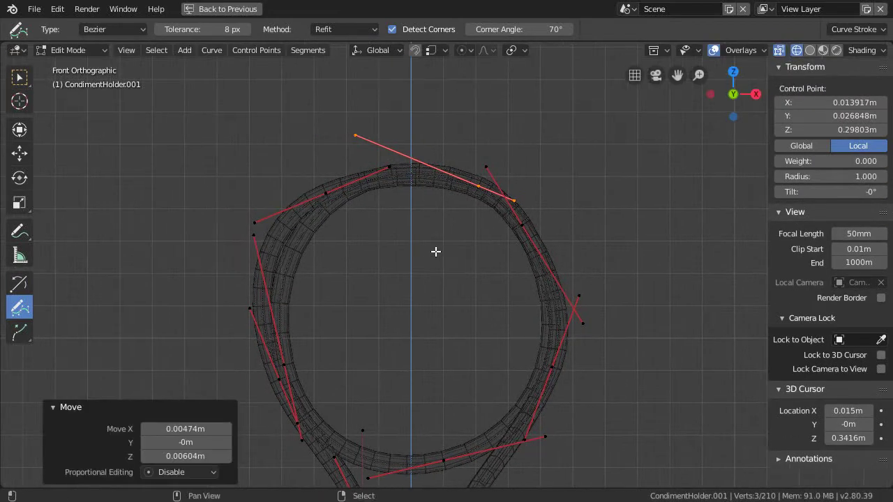
Step: Select the inner turn's side control point and two upper control points, and examine the overall loop shape
right_click(329, 201)
right_click(466, 191, "shift")
middle_click_drag(482, 356, 492, 296, "shift")
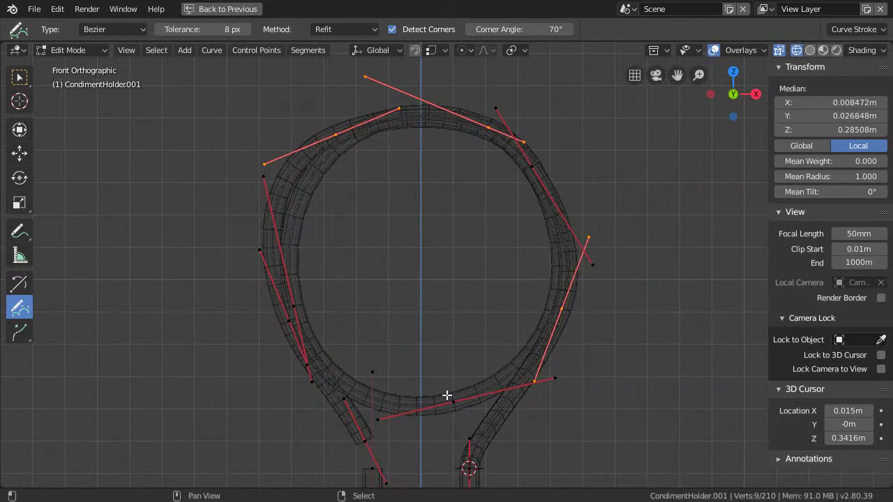
middle_click_drag(464, 322, 447, 339, "shift")
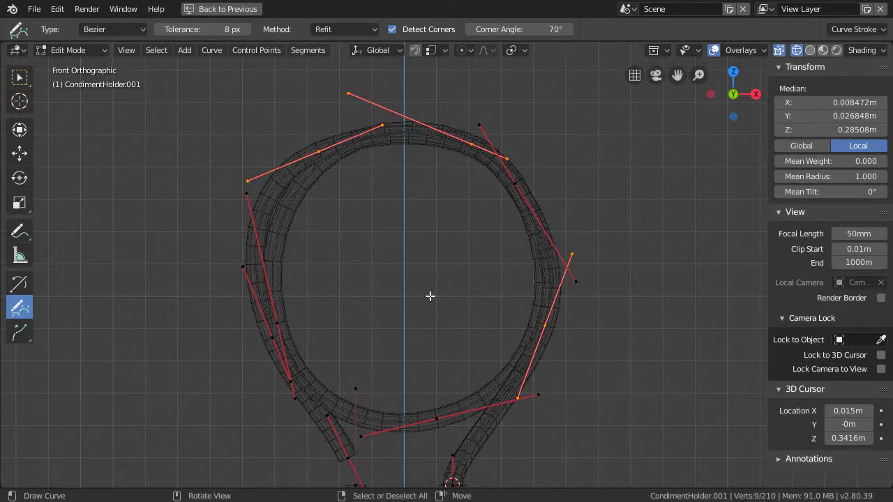
middle_click_drag(425, 285, 420, 300, "ctrl")
middle_click_drag(420, 300, 430, 284, "shift")
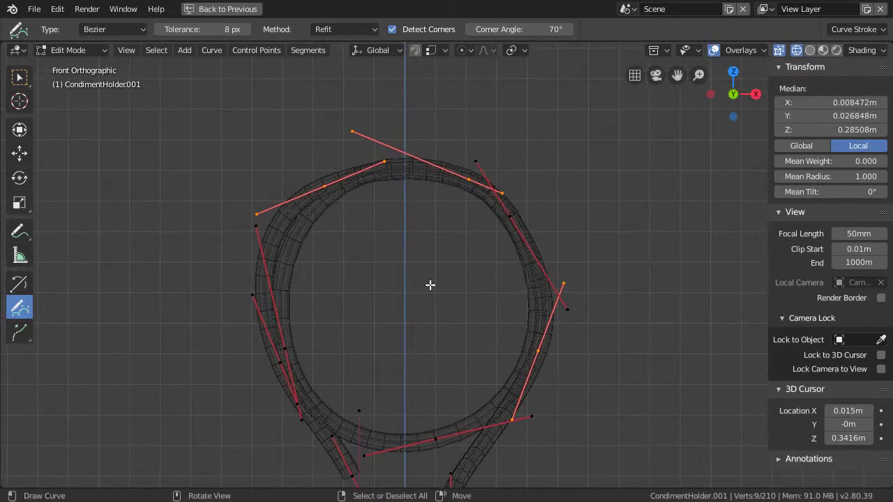
Step: Smooth the loop's upper positive X arc by repositioning its two control points outward and adjusting their handles
mouse_move(512, 220)
right_mouse_down()
mouse_move(525, 203)
mouse_move(512, 215)
right_mouse_up()
left_click_drag(484, 182, 450, 169)
left_click_drag(347, 104, 375, 133)
left_click_drag(455, 173, 456, 175)
left_click_drag(506, 216, 522, 230)
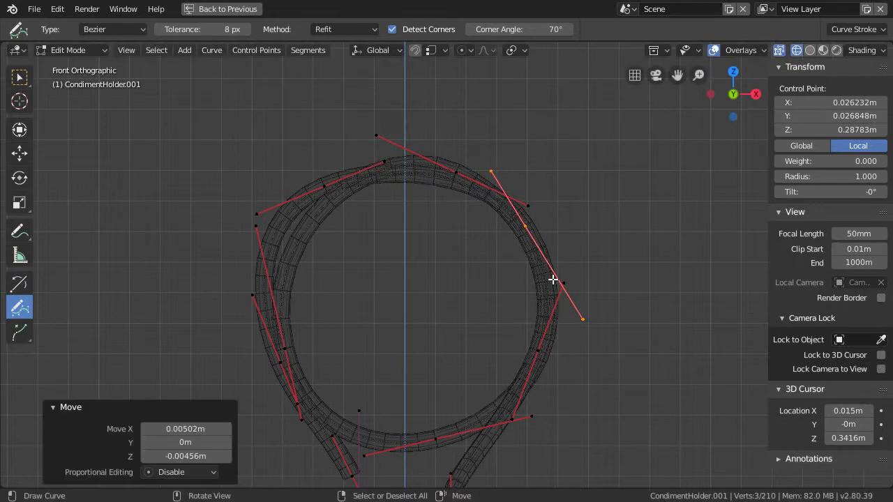
left_click_drag(585, 320, 569, 296)
right_click_drag(572, 294, 572, 294)
right_click_drag(522, 224, 525, 228)
Step: Round the loop's upper negative X arc by moving its control point towards the top and adjusting the handles that cross there
right_click_drag(323, 185, 340, 181)
right_click_drag(389, 164, 385, 156)
left_click_drag(385, 157, 409, 146)
left_click_drag(341, 182, 347, 182)
left_click_drag(421, 148, 376, 145)
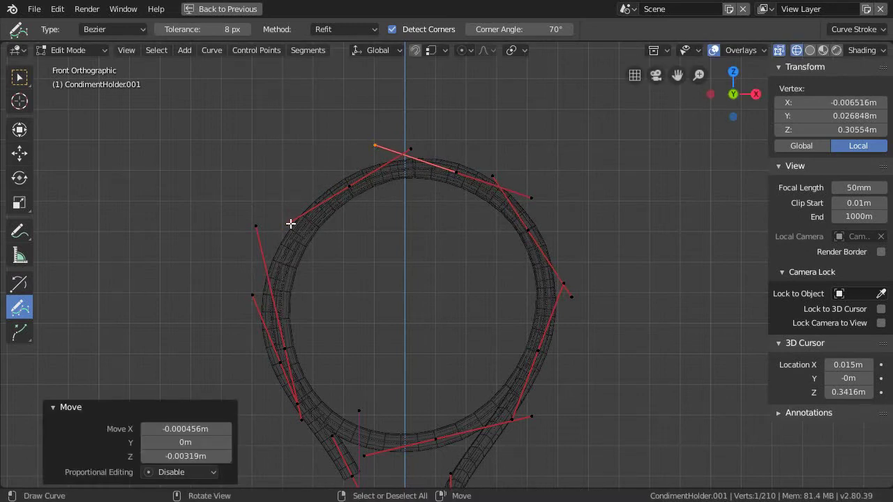
Step: Nudge the side control point on the loop's negative X side outward and adjust its upper handle
left_click_drag(285, 335, 277, 323)
right_click_drag(275, 326, 275, 325)
right_click_drag(245, 196, 251, 214)
left_click_drag(277, 333, 273, 322)
Step: Join the loop's free end to the negative X post's top control point and dissolve the extra control point at the joint
middle_click_drag(365, 333, 360, 220, "shift")
middle_click_drag(338, 328, 381, 295, "ctrl")
right_click(391, 357)
right_click(394, 388, "shift")
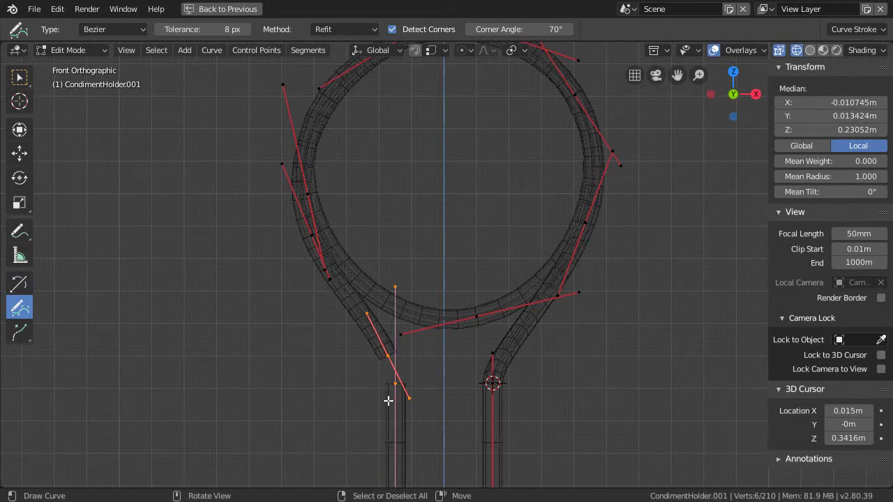
key("f")
middle_click_drag(388, 412, 390, 394, "ctrl")
middle_click_drag(390, 394, 392, 382, "shift")
right_click(385, 359)
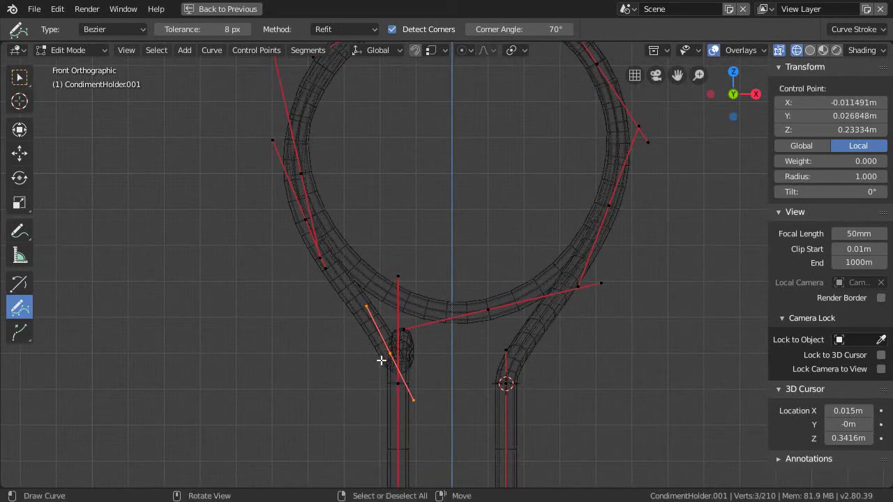
key("ctrl+x")
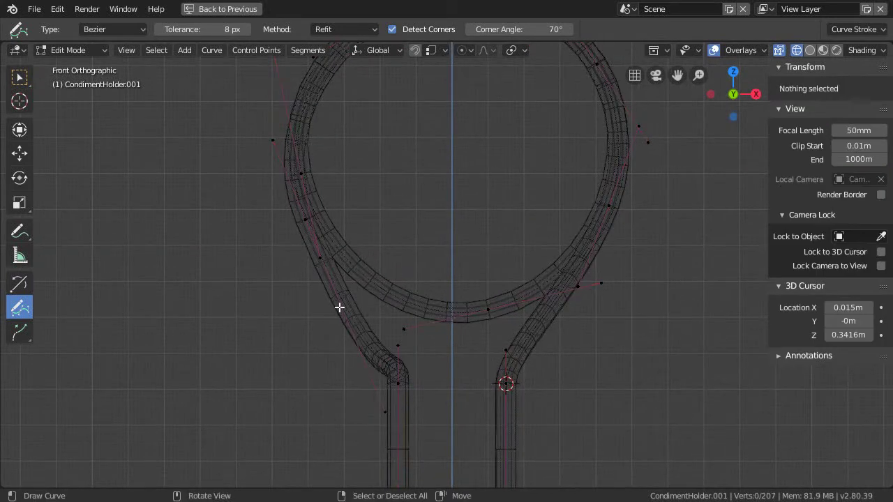
Step: Reshape the curve above the negative X post by shortening the lower handle of its control point and moving that point slightly inward
right_click(312, 265)
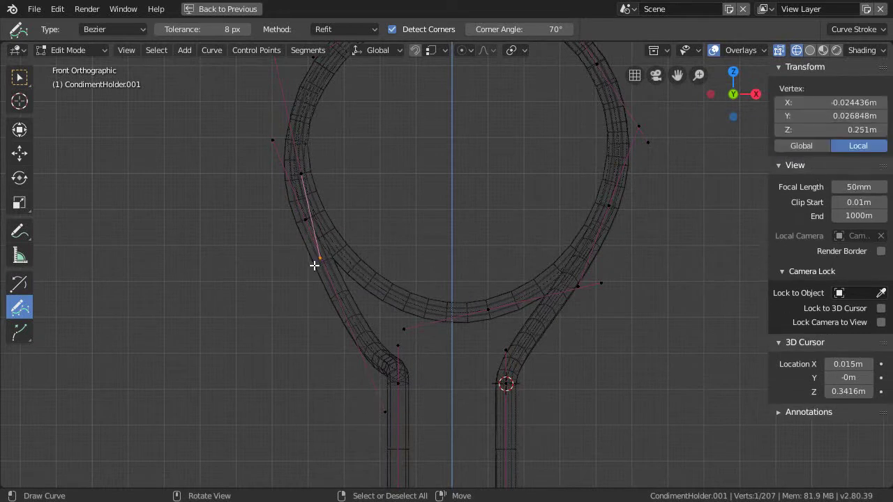
right_click(296, 217)
right_click(385, 427)
key("g")
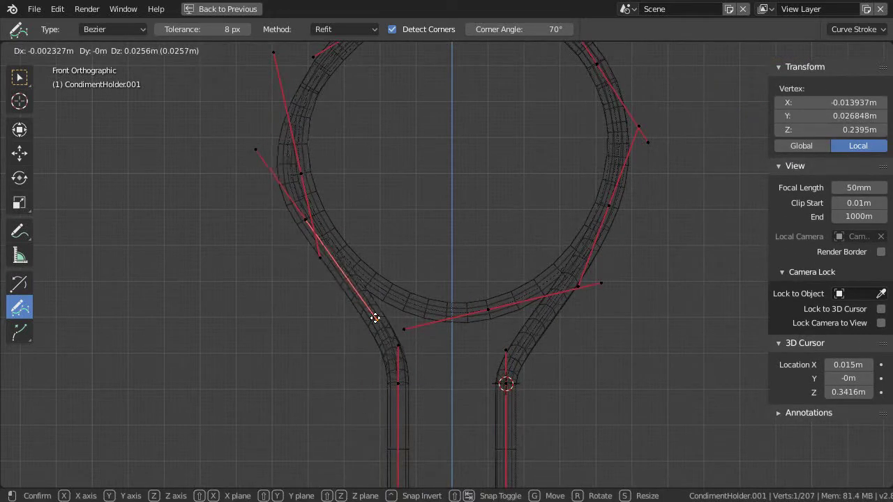
left_click(354, 286)
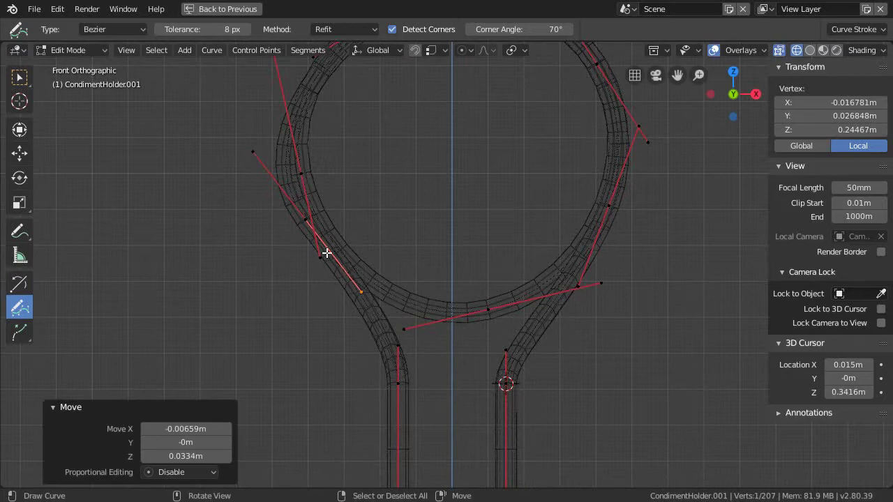
right_click(308, 219)
key("g")
left_click(309, 200)
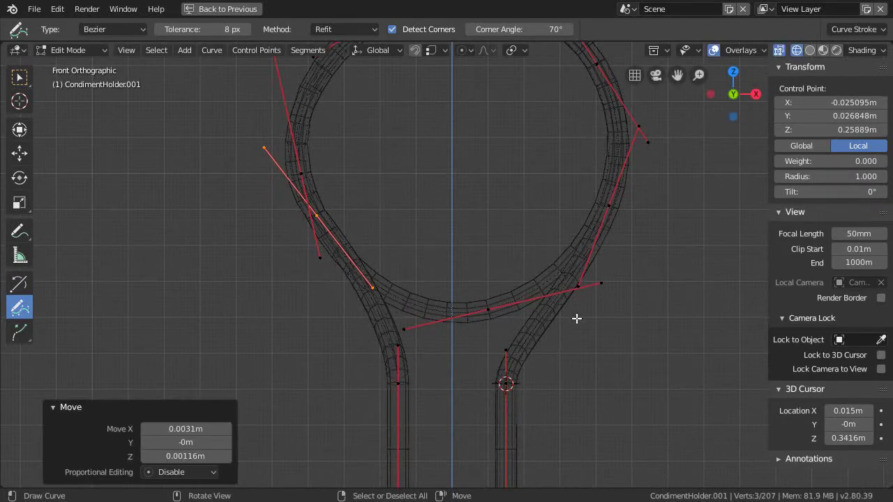
Step: Shift the loop's lower positive X control point slightly down and inward and raise its lower handle to smooth the curve into the post
middle_click_drag(607, 228, 584, 253, "shift")
right_click(587, 231)
key("g")
left_click(582, 242)
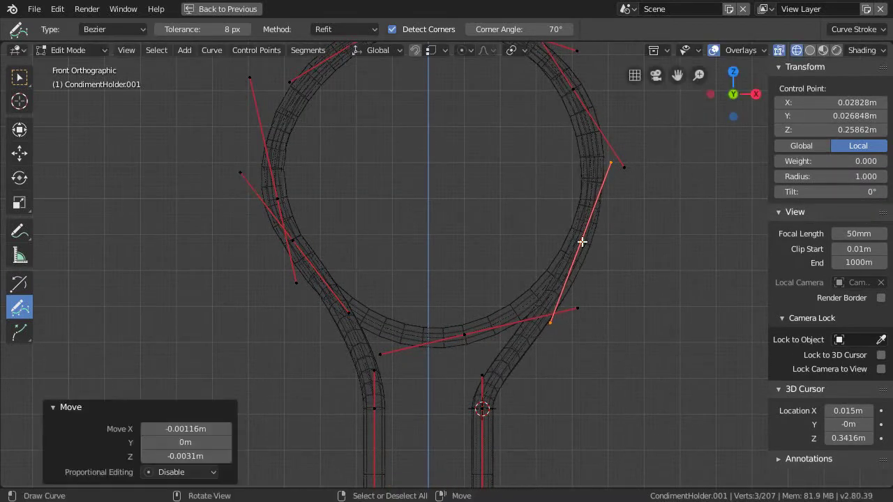
right_click(549, 322)
key("g")
left_click(547, 307)
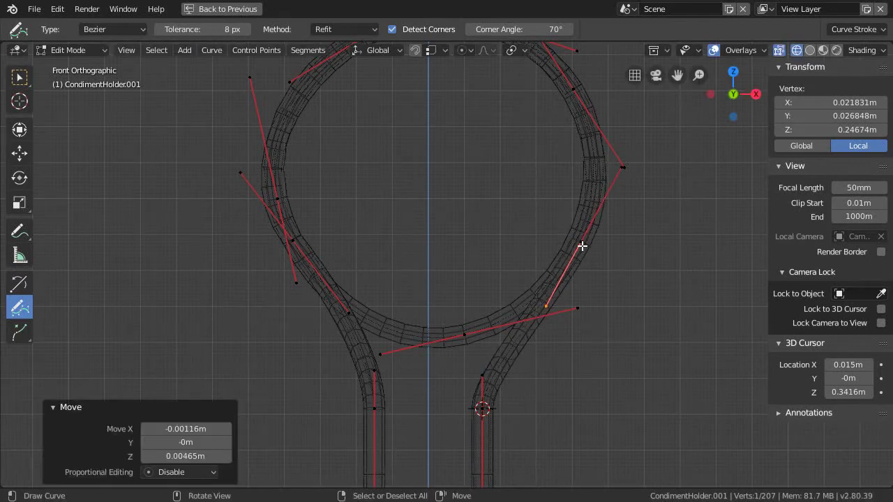
right_click(582, 245)
key("g")
left_click(578, 237)
Step: Nudge the loop's lower negative X control point outward and rotate its upper handle inward to match the opposite side
scroll(420, 222, "up", 1, "shift")
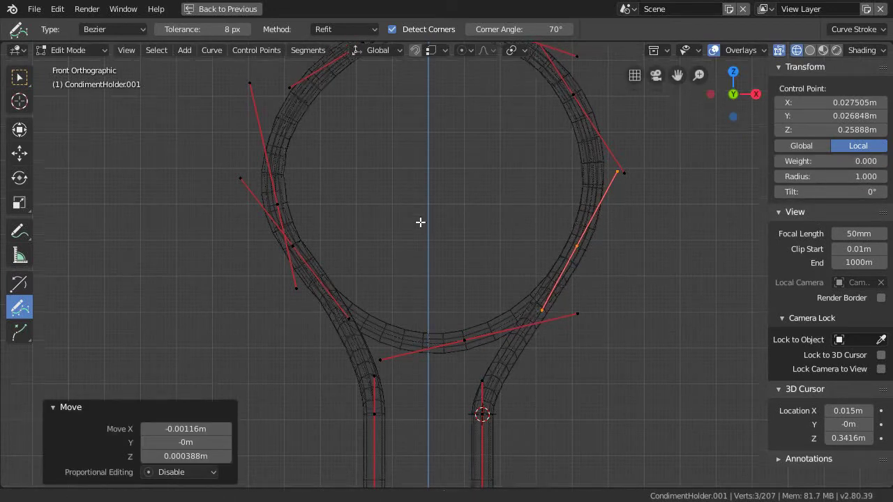
scroll(420, 221, "up", 5, "shift")
scroll(389, 225, "up", 4, "shift")
scroll(377, 293, "up", 1, "ctrl")
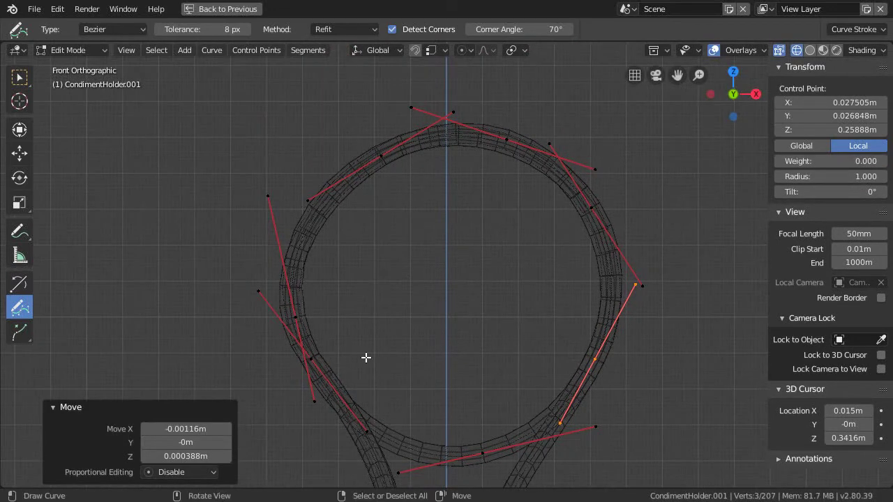
right_click(314, 356)
key("g")
left_click(309, 355)
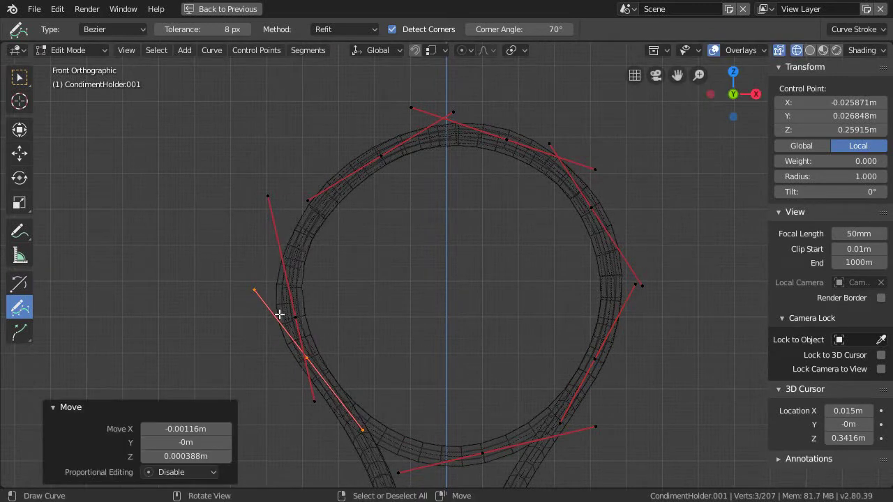
right_click(254, 291)
key("g")
left_click(255, 268)
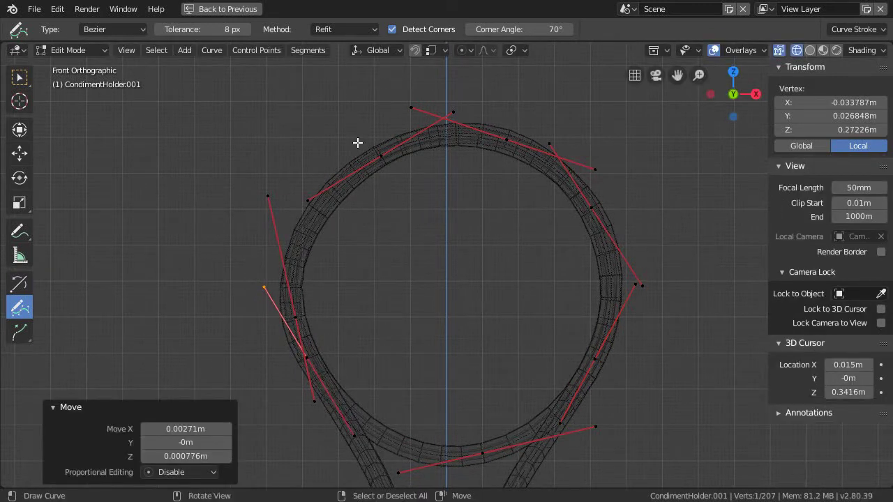
Step: Move the loop's upper negative X control point outward and down, and the upper positive X control point inward and up
right_click(375, 149)
key("g")
left_click(359, 158)
right_click(592, 205)
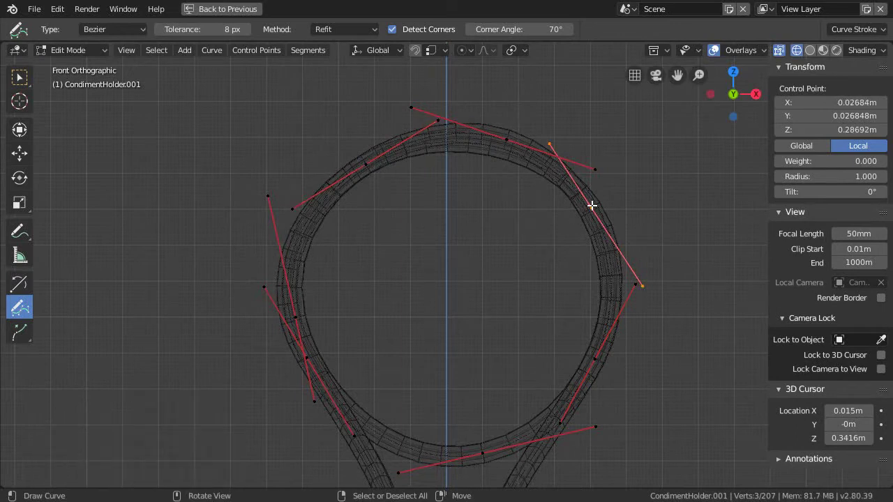
key("g")
left_click(581, 195)
Step: Move the upper negative X control point further down the loop and shift its top handle outward to steepen it
right_click(367, 162)
key("g")
left_click(355, 170)
right_click(427, 128)
key("g")
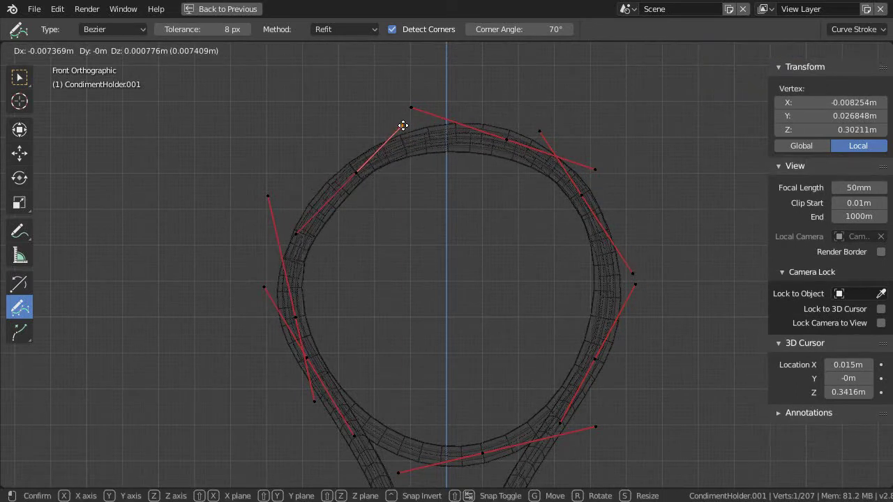
left_click(407, 124)
Step: Pull the top handle of the upper positive X control point towards the centre and move that control point inward
right_click(549, 133)
key("g")
left_click(533, 124)
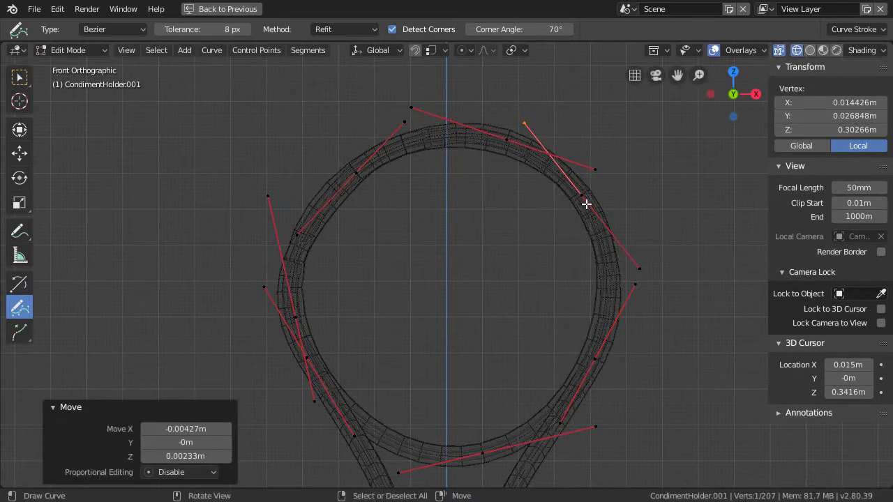
right_click(574, 193)
key("g")
left_click(560, 189)
Step: Balance the outer turn by moving its upper negative X point outward, raising the upper positive X point and lowering that point's top handle
right_click(355, 170)
key("g")
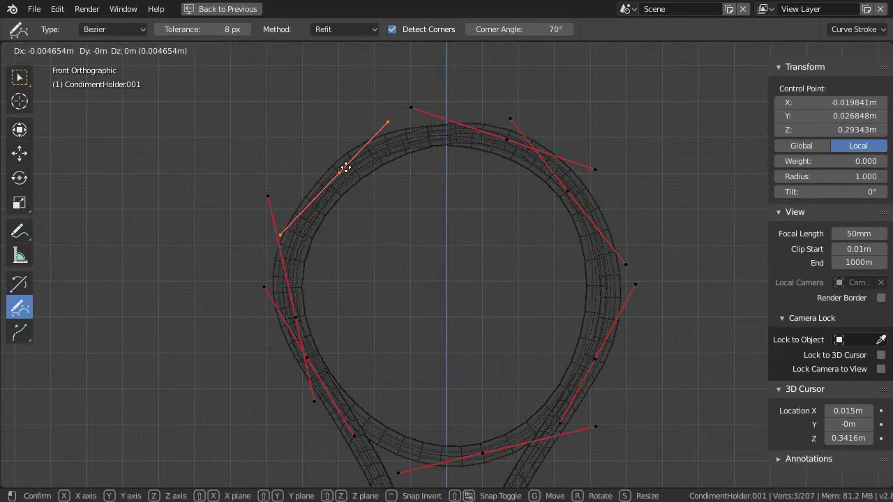
left_click(345, 169)
right_click(568, 189)
key("g")
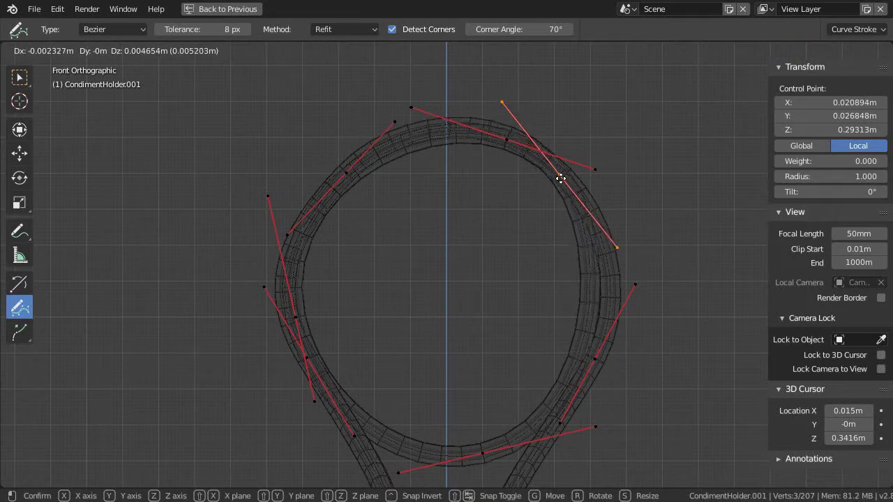
left_click(559, 177)
right_click(485, 107)
key("g")
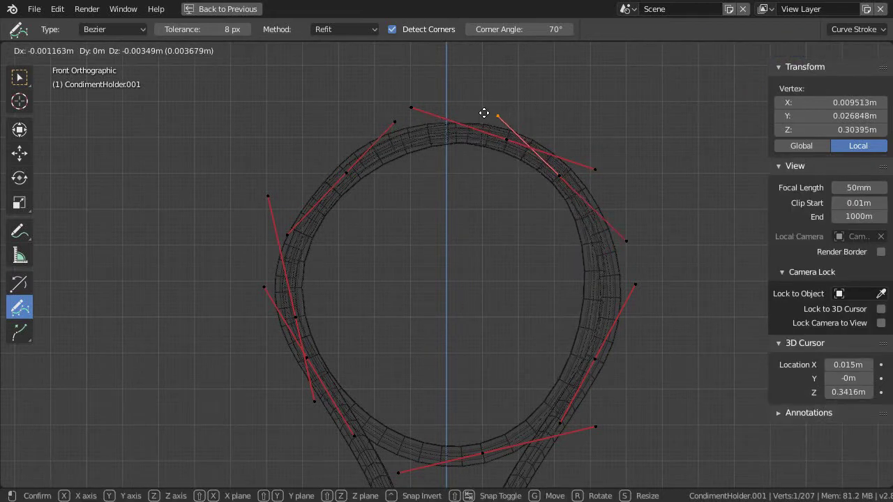
left_click(487, 112)
Step: Move the inner turn's topmost control point down and towards the centre, away from the outer turn
middle_click_drag(608, 265, 606, 246, "shift")
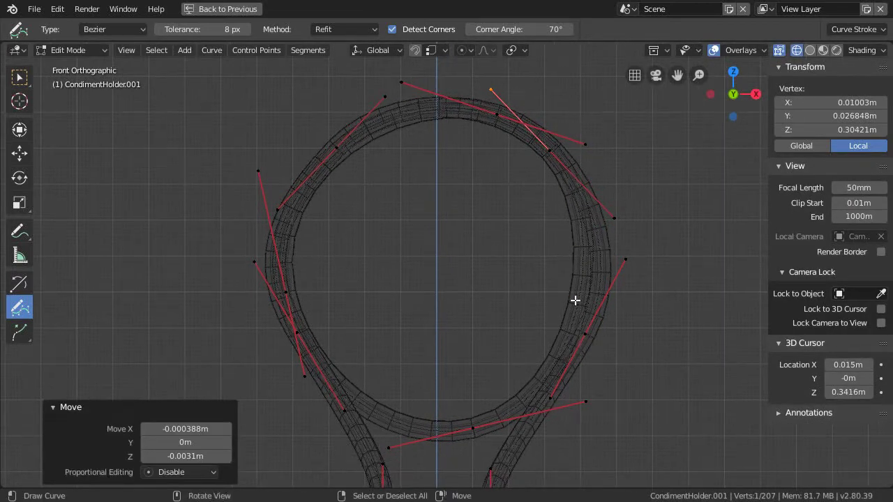
middle_click_drag(544, 232, 550, 248, "shift")
right_click(512, 133)
key("g")
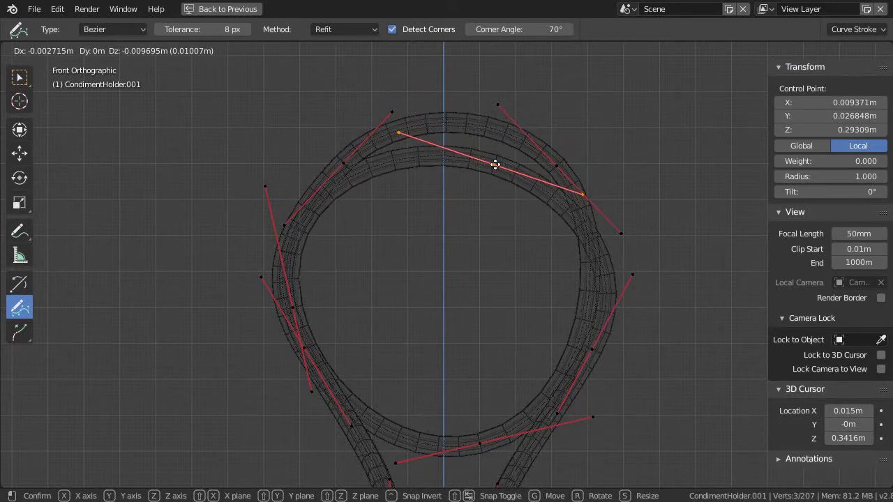
left_click(474, 171)
Step: Move the inner turn's topmost control point to the upper positive X side of the loop and pull its lower handle inward
right_click(555, 165)
key("g")
left_click(555, 165)
right_click(471, 185)
key("g")
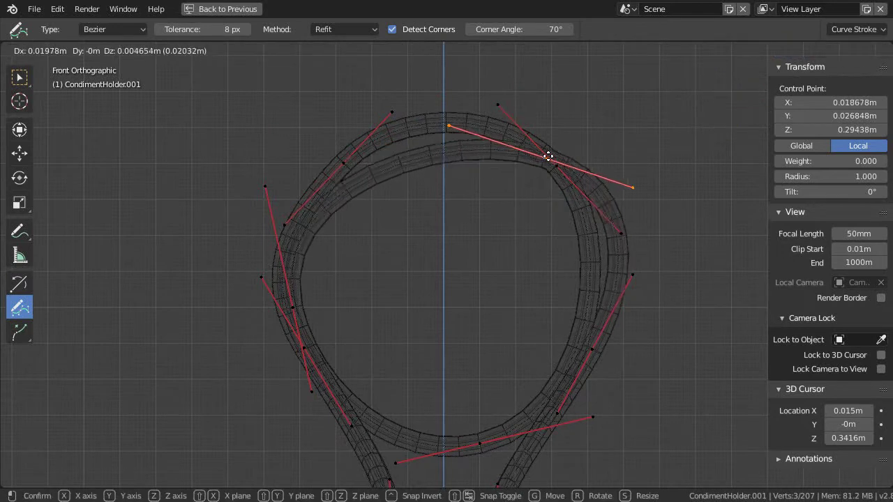
left_click(558, 159)
right_click(645, 192)
key("g")
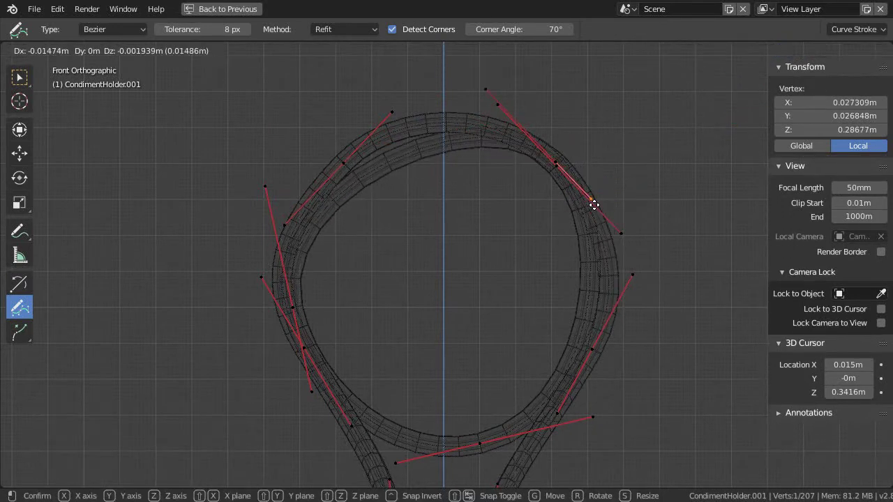
left_click(592, 205)
Step: Move the lower positive X control point slightly towards the centre and pull its top handle inward
right_click(591, 348)
key("g")
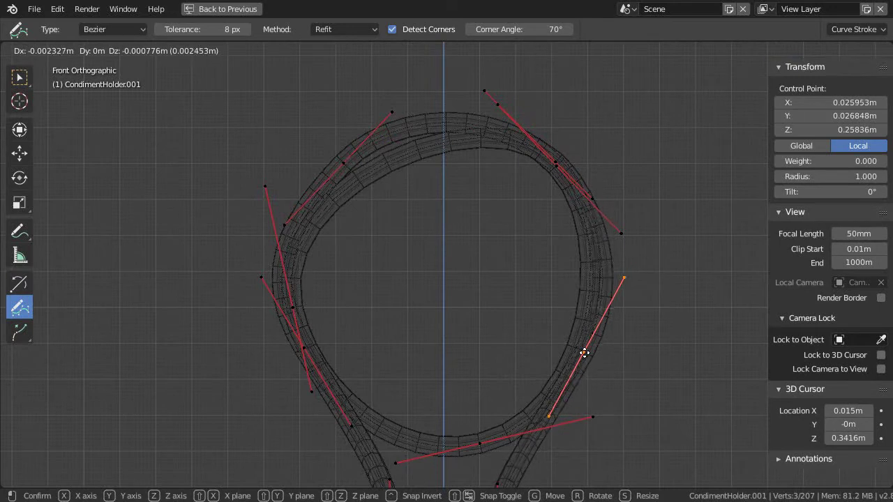
left_click(586, 347)
right_click(624, 277)
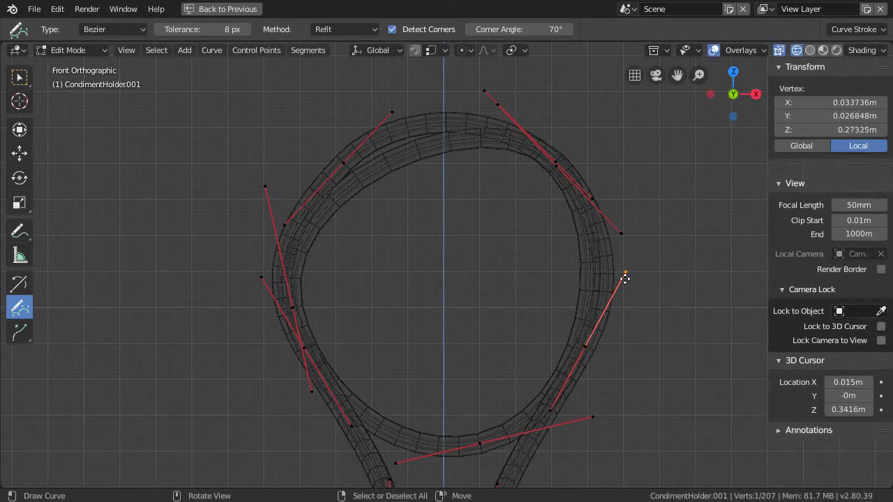
key("g")
left_click(606, 265)
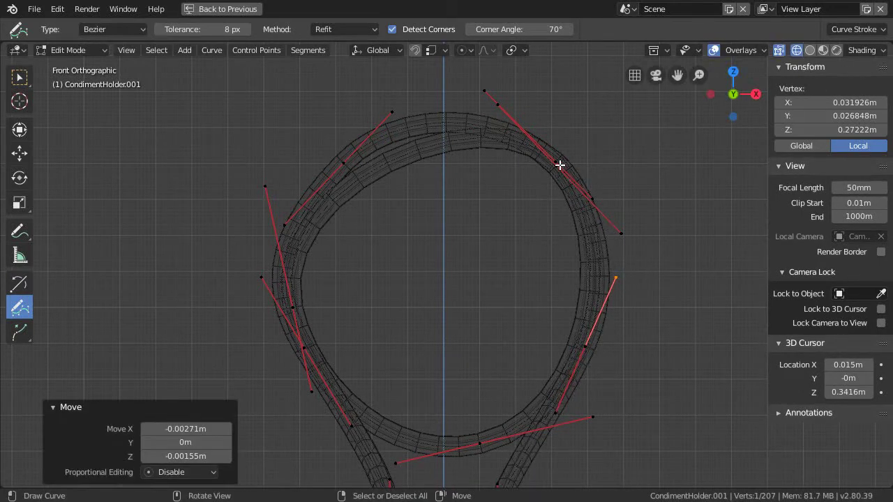
Step: Nudge the inner turn's upper positive X control point outward and down, and lower its bottom handle to steepen the curve
right_click(559, 162)
key("g")
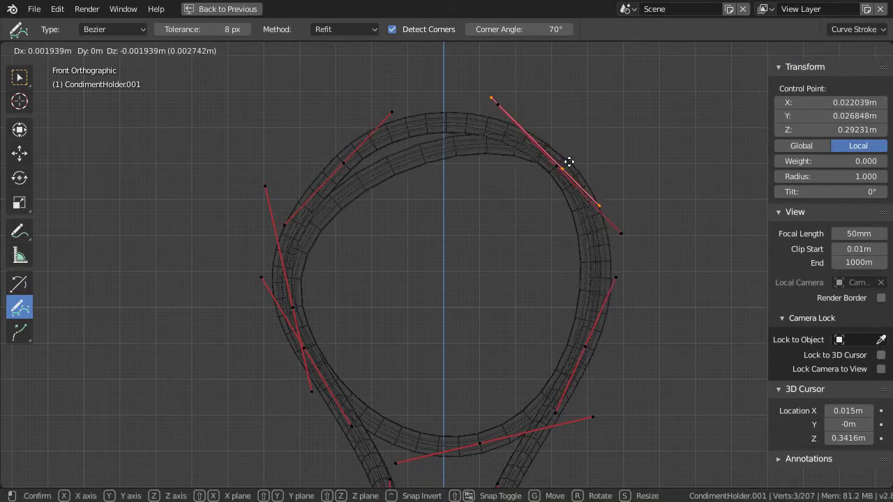
left_click(569, 166)
right_click(600, 213)
key("g")
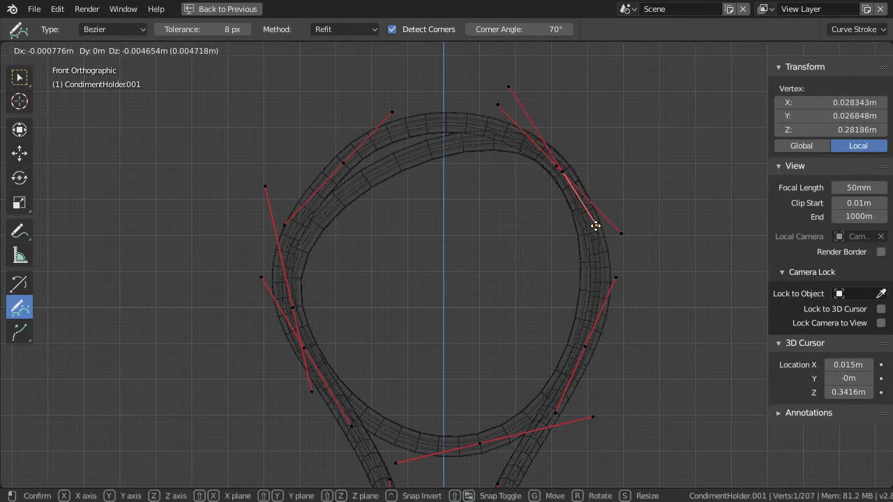
left_click(594, 224)
Step: Move the lower positive X control point further towards the centre and shift its top handle down and outward
right_click(578, 349)
key("g")
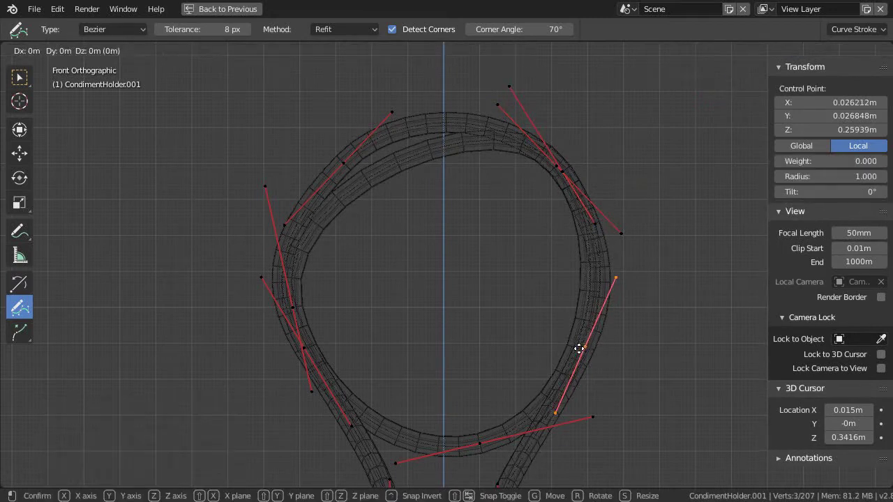
left_click(578, 349)
right_click(606, 283)
key("g")
left_click(611, 289)
key("g")
left_click(616, 294)
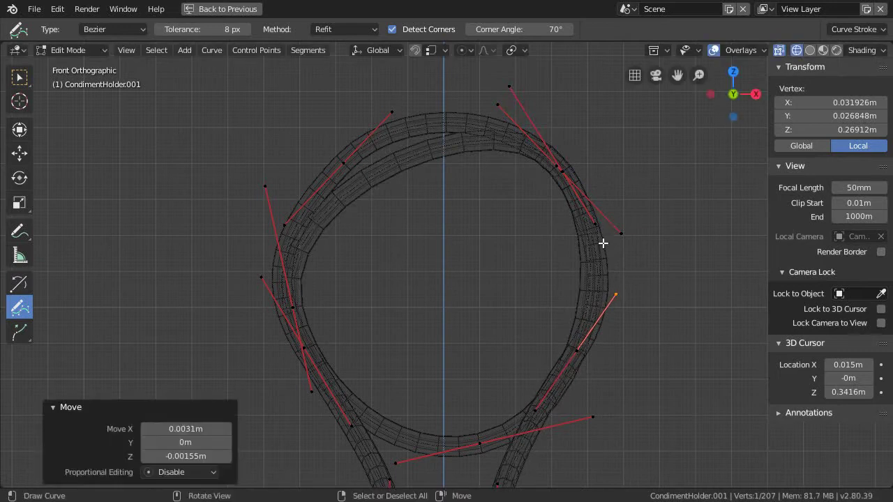
Step: Move the loop's bottom control point up beside the positive X post and swing its upper handle to follow the post's slope
right_click(485, 438)
key("g")
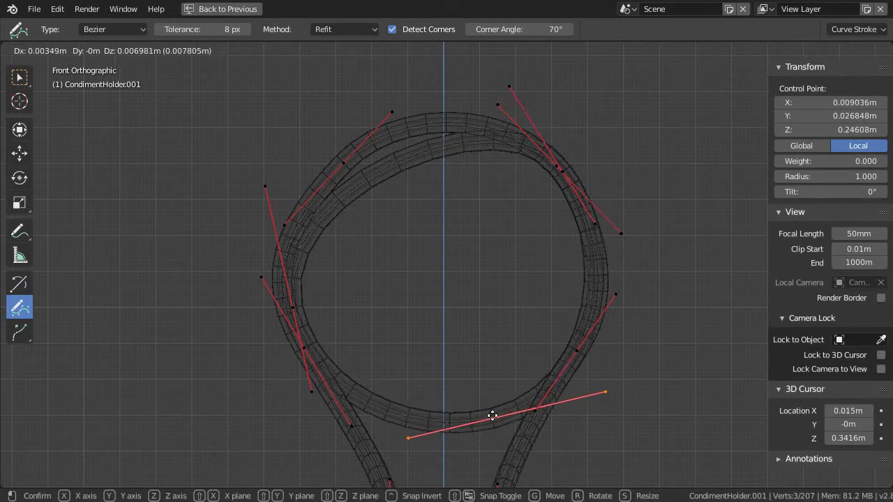
left_click(532, 380)
right_click(651, 355)
key("g")
left_click(595, 313)
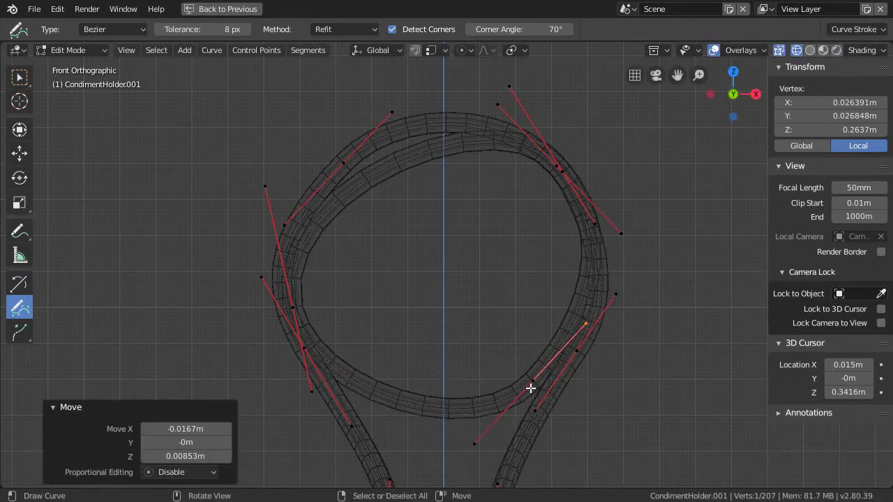
right_click(530, 388)
key("g")
left_click(547, 384)
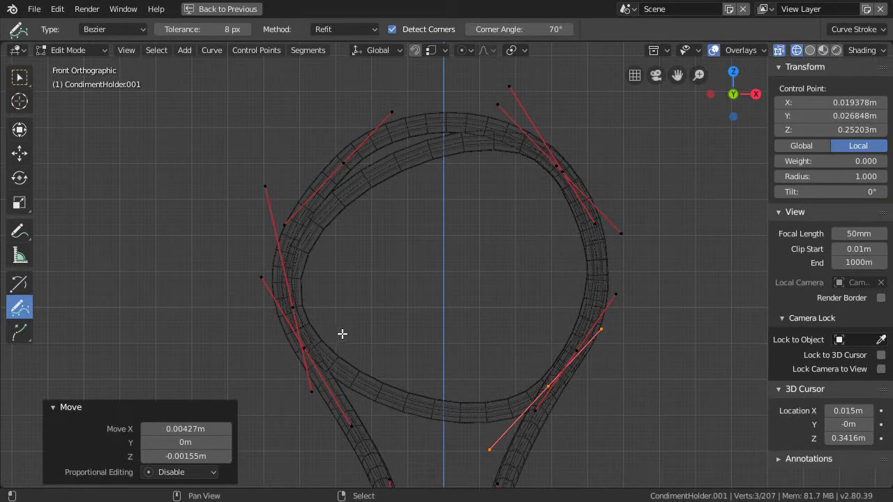
Step: Grow the selection from the repositioned lower positive X control point to trace its neighbouring points along the curve
middle_click_drag(342, 335, 352, 330, "shift")
key("g")
key("Escape")
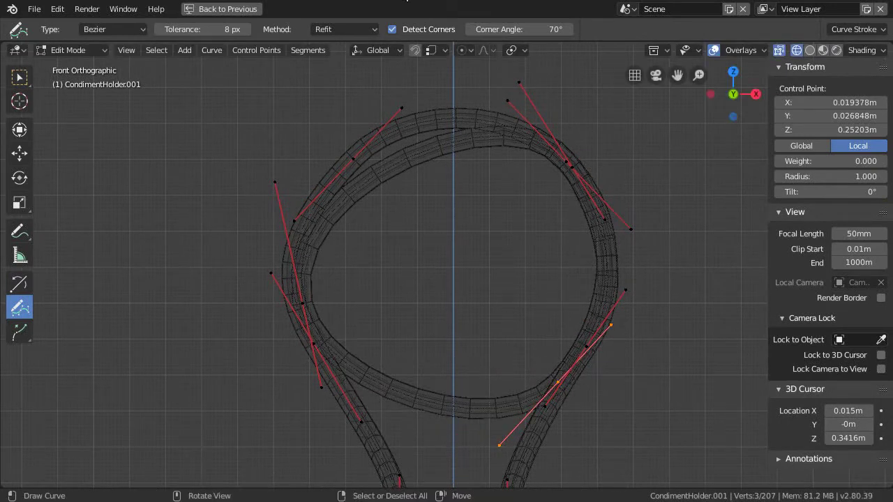
key("ctrl+l")
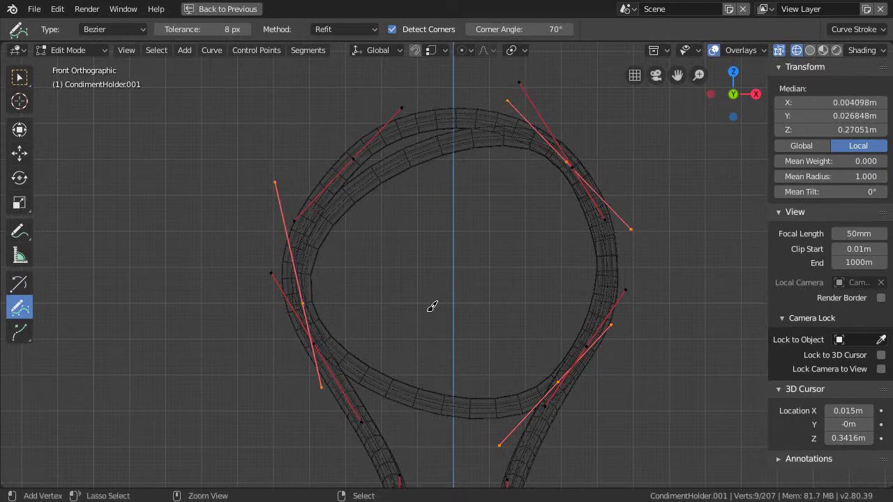
key("c")
middle_click(578, 163)
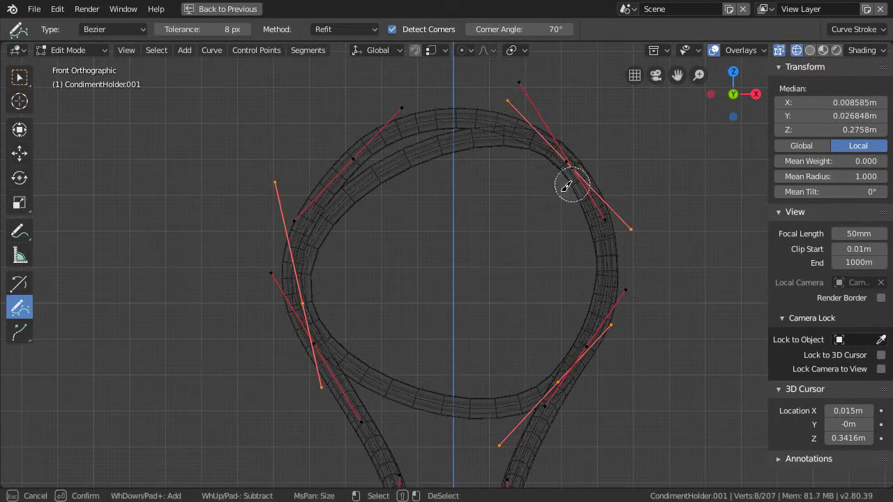
right_click(571, 185)
Step: Move the inner turn's lower negative X control point down beside the post and angle its top handle outward along the post's slope
right_click_drag(314, 298, 342, 370)
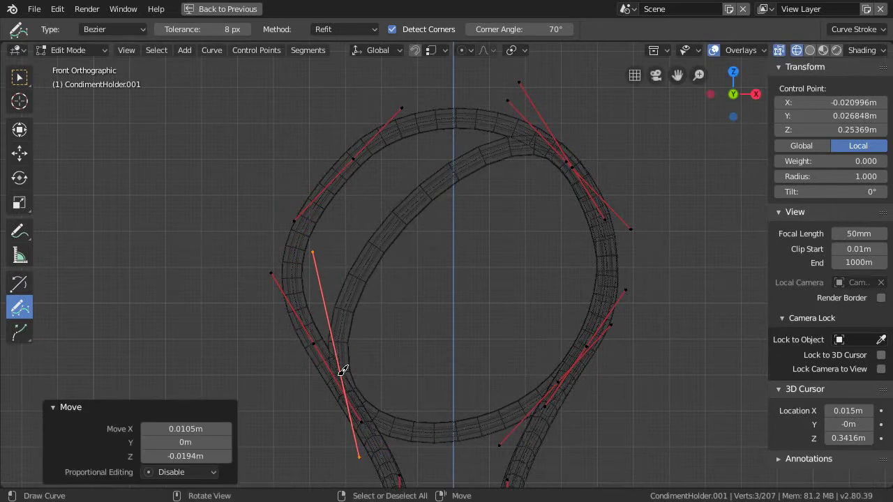
right_click_drag(321, 241, 293, 265)
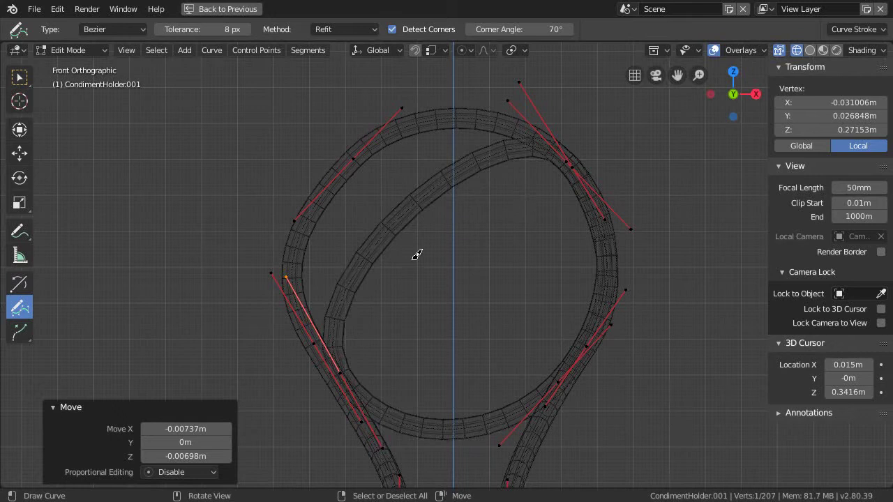
key("ctrl+s")
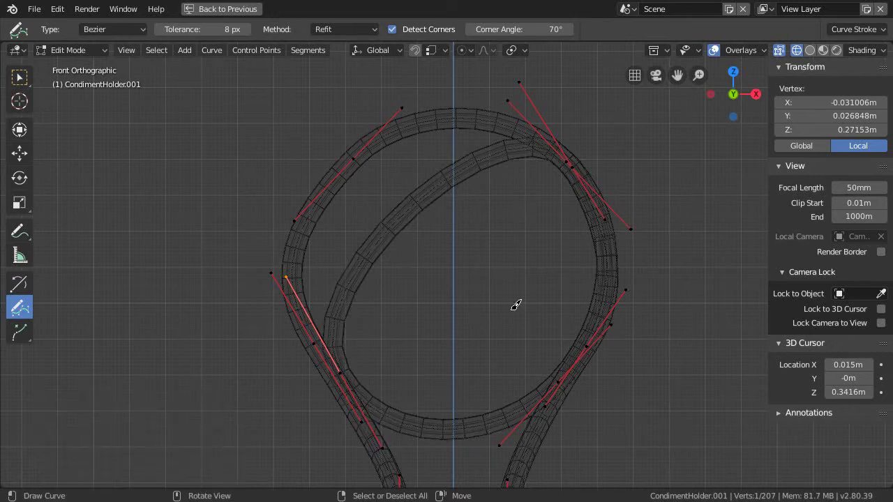
Step: Subdivide the curve segments on both sides of the inner turn's lower negative X control point
right_click(345, 371)
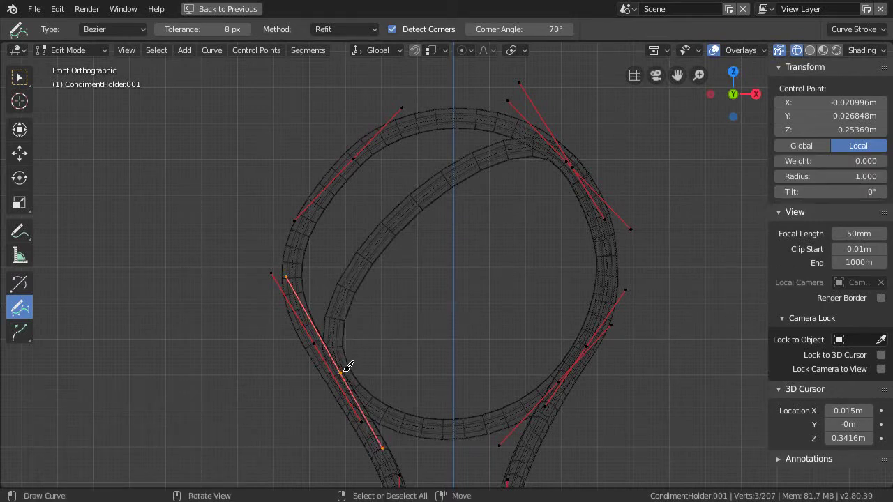
key("ctrl+KP_Add")
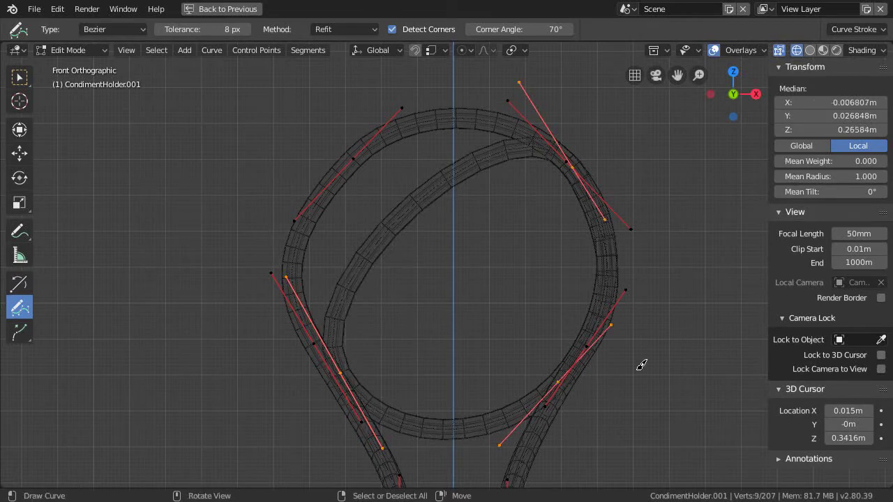
key("c")
key("Escape")
key("c")
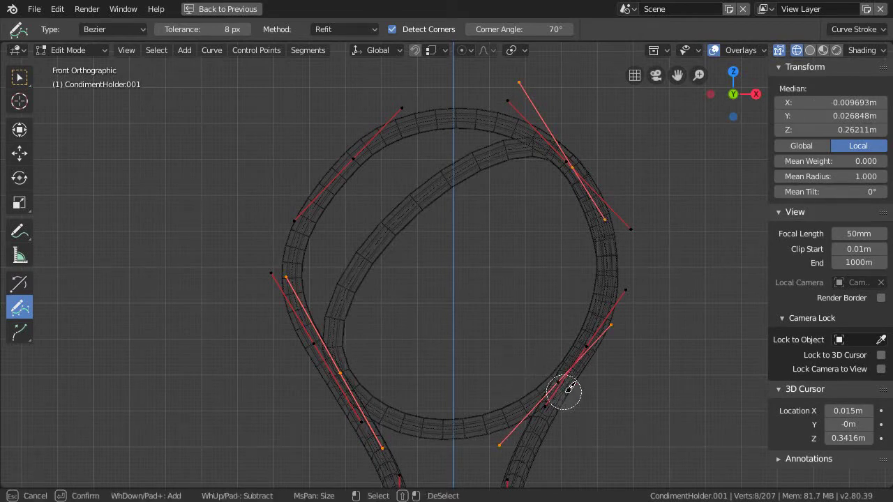
key("Escape")
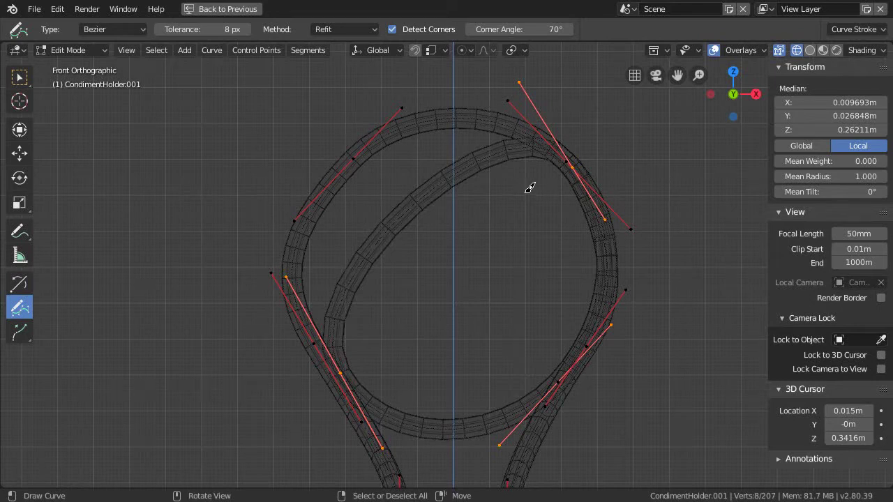
right_click(530, 188)
left_click(527, 199)
Step: Move the new upper negative X control point out against the outer turn and adjust the handles across the top of both turns
right_click_drag(417, 202, 342, 170)
right_click_drag(400, 122, 406, 91)
mouse_move(508, 92)
right_mouse_down()
mouse_move(504, 102)
mouse_move(544, 132)
mouse_move(546, 115)
mouse_move(489, 96)
mouse_move(494, 101)
right_mouse_up()
right_click_drag(542, 129, 536, 121)
mouse_move(637, 221)
right_mouse_down()
mouse_move(640, 213)
mouse_move(624, 214)
mouse_move(632, 219)
right_mouse_up()
right_click_drag(355, 172, 338, 178)
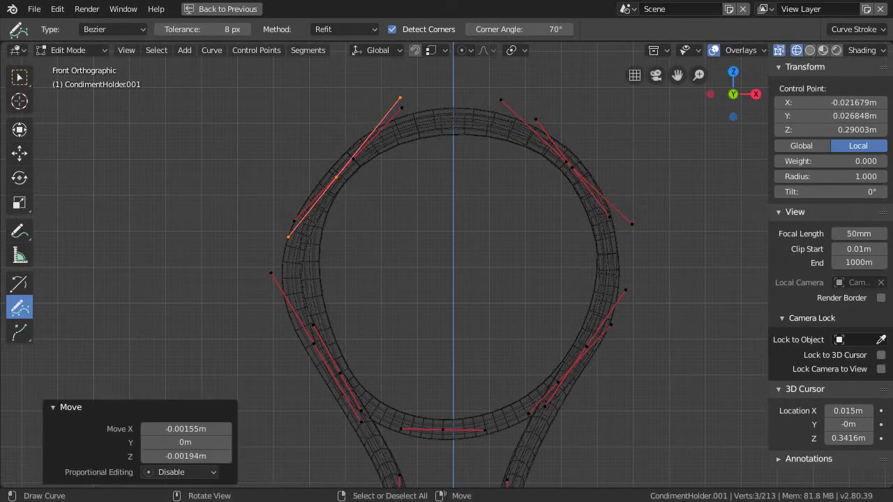
Step: Fine-tune the negative X side by raising the upper inner point's top handle and nudging both turns' lower points to overlap
right_click_drag(396, 102, 401, 90)
mouse_move(338, 176)
right_mouse_down()
mouse_move(331, 179)
mouse_move(337, 177)
right_mouse_up()
mouse_move(340, 375)
right_mouse_down()
mouse_move(345, 363)
mouse_move(331, 371)
right_mouse_up()
right_click_drag(273, 264, 279, 271)
right_click_drag(307, 318, 319, 339)
Step: Select the top control point of the negative X post and switch to the Select Box tool
middle_click_drag(351, 338, 411, 334)
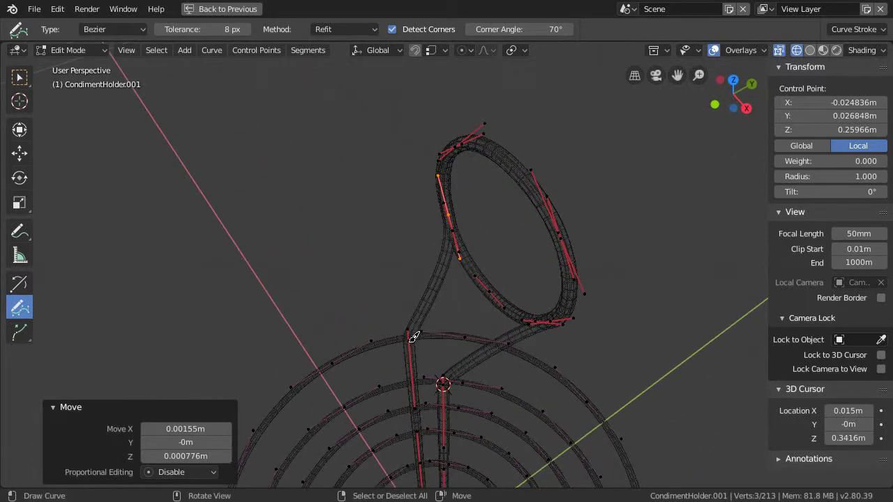
right_click(417, 338)
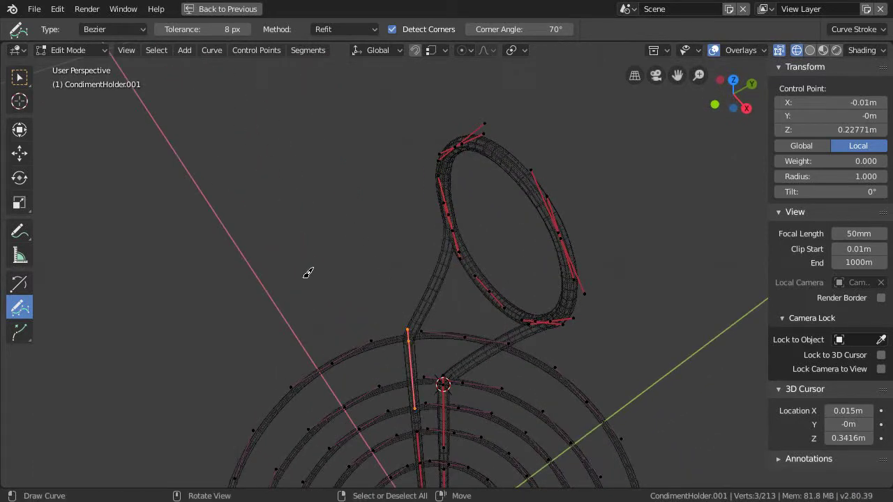
key("shift+space")
left_click(272, 136)
Step: Save the file and briefly leave Edit Mode to check the double-loop handle
middle_click_drag(341, 240, 372, 253)
middle_click_drag(386, 196, 374, 238)
key("ctrl+s")
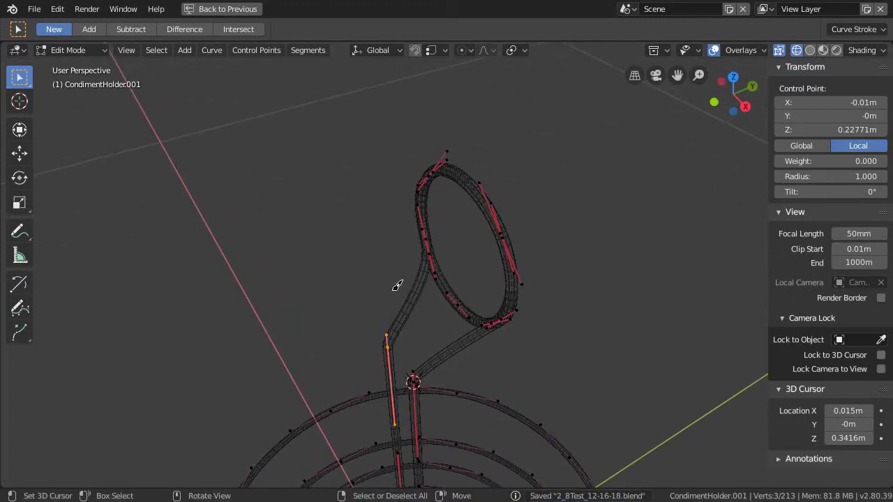
key("Tab")
key("Tab")
scroll(398, 284, "up", 2)
middle_click_drag(389, 278, 387, 284, "shift")
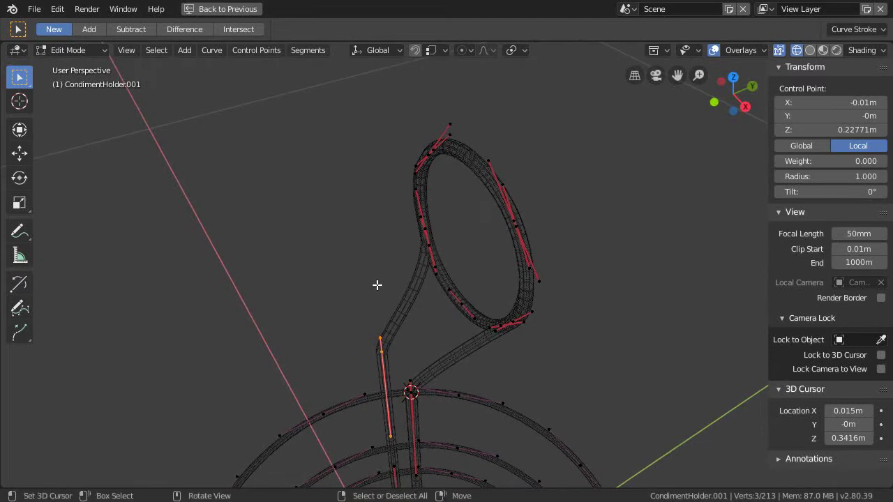
Step: Grow the selection from the negative X post through its attached turn, and deselect the post points so only four loop points remain
key("ctrl+KP_Add")
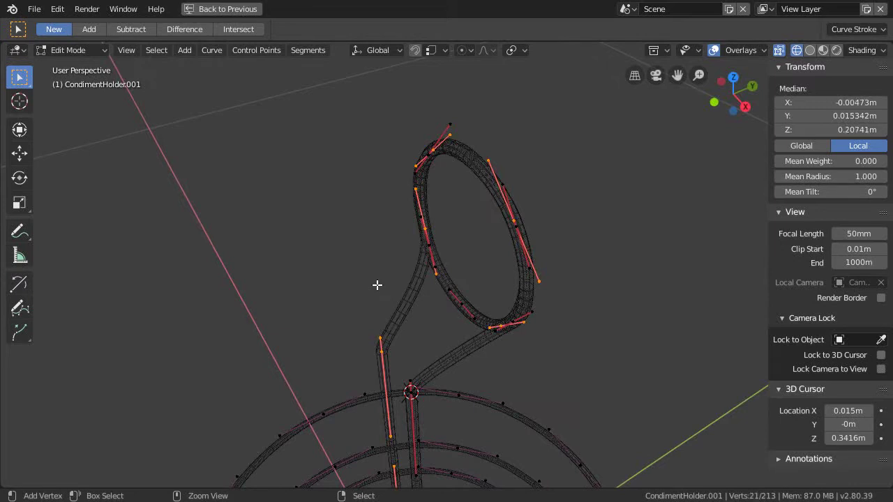
scroll(382, 289, "down", 5)
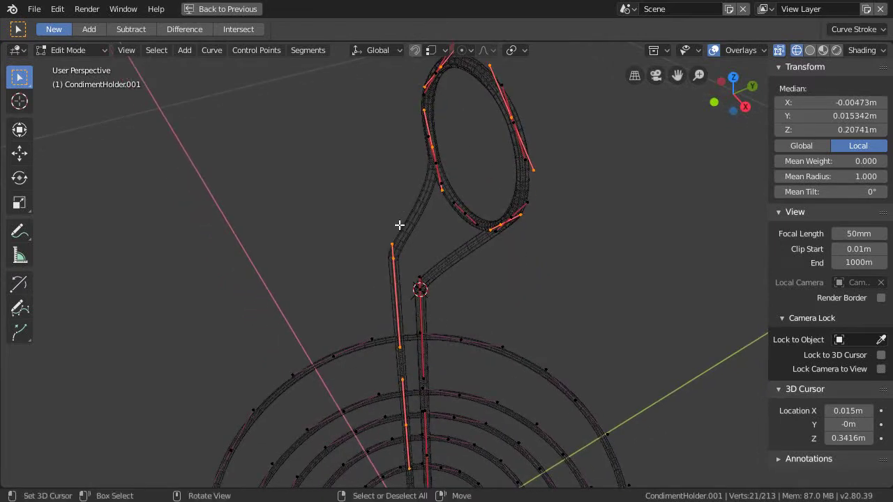
middle_click_drag(403, 297, 416, 354)
key("c")
middle_click_drag(415, 259, 421, 421)
right_click(426, 367)
middle_click_drag(425, 365, 445, 304)
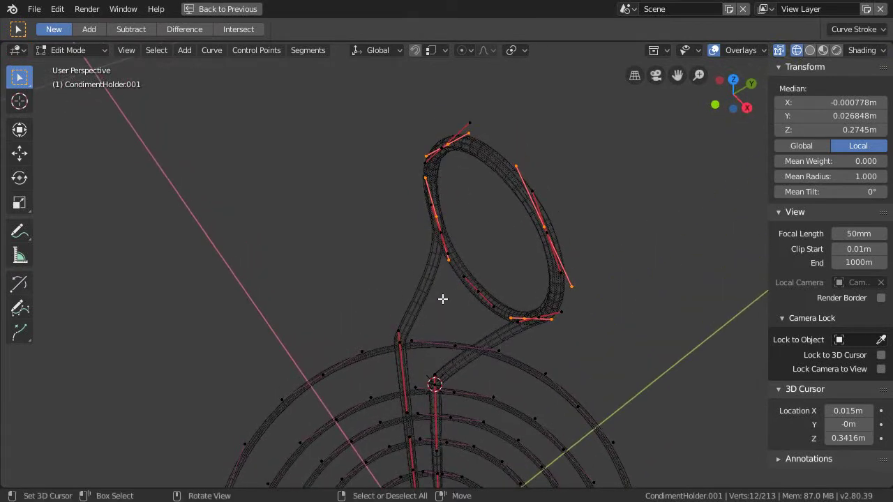
Step: Move the selected turn -0.0354 m along the global Y axis to separate it from the other turn
key("g")
key("y")
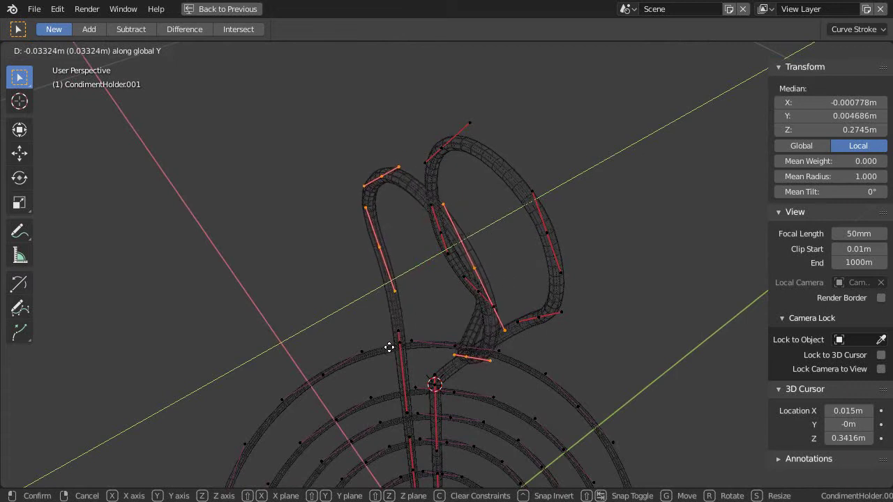
left_click(374, 367)
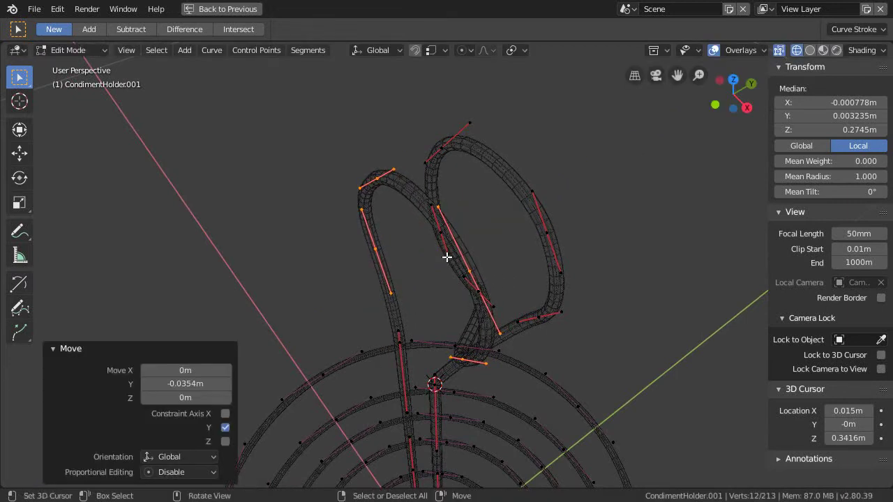
Step: In top view, move the selected turn another -0.00852 m along Y, just past the X axis
key("KP_7")
scroll(479, 266, "up", 3)
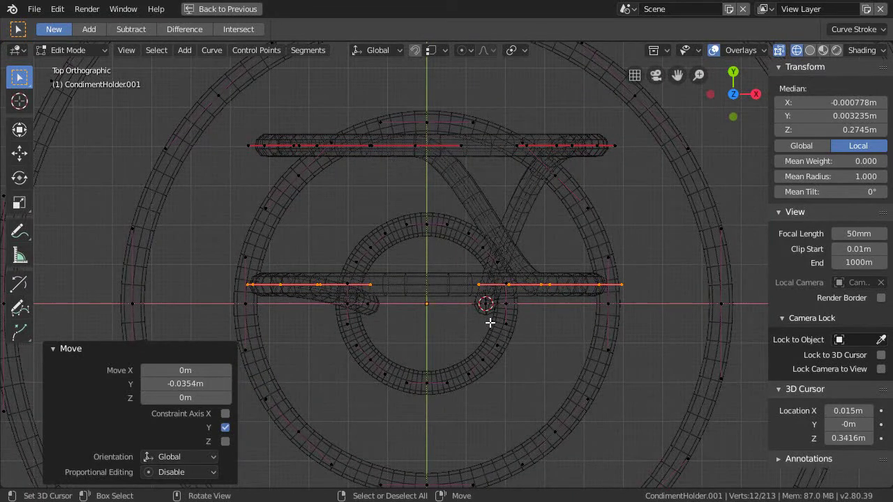
key("g")
key("y")
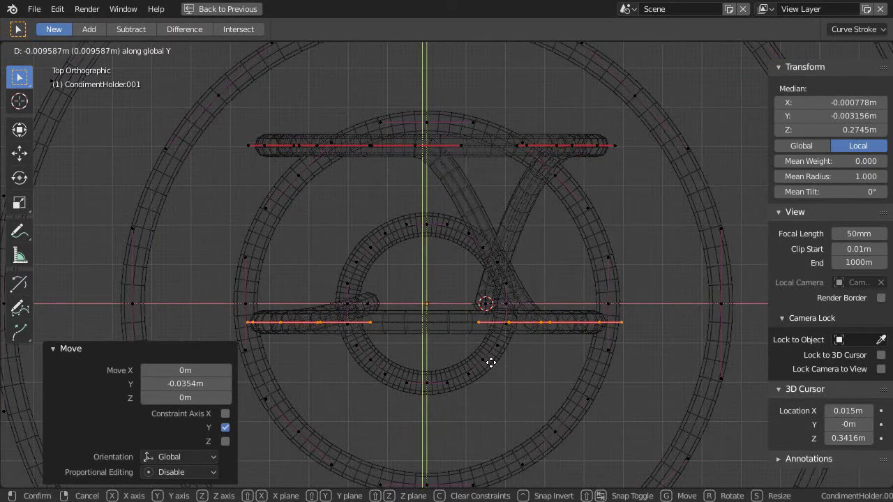
left_click(491, 361)
scroll(486, 261, "down", 2)
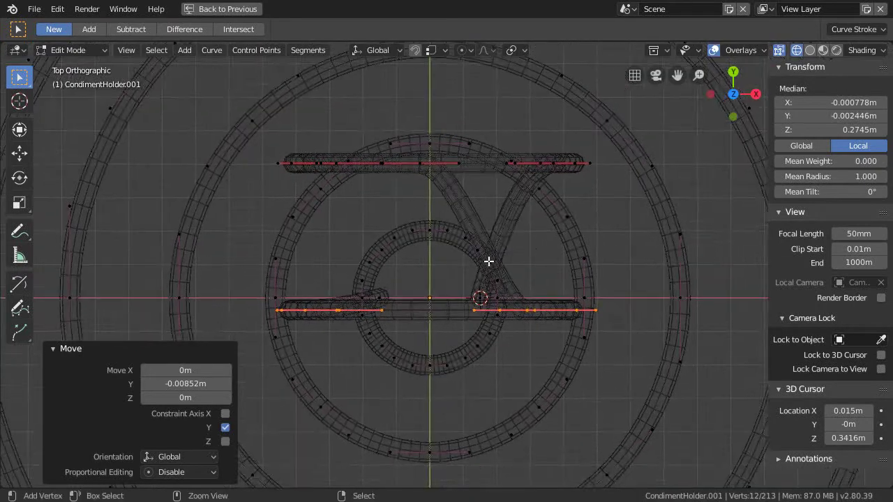
Step: Select the control points of the handle loop's other turn and move them about -0.037 m along global Y, close beside the first turn
middle_click_drag(613, 341, 529, 225)
left_click(498, 286)
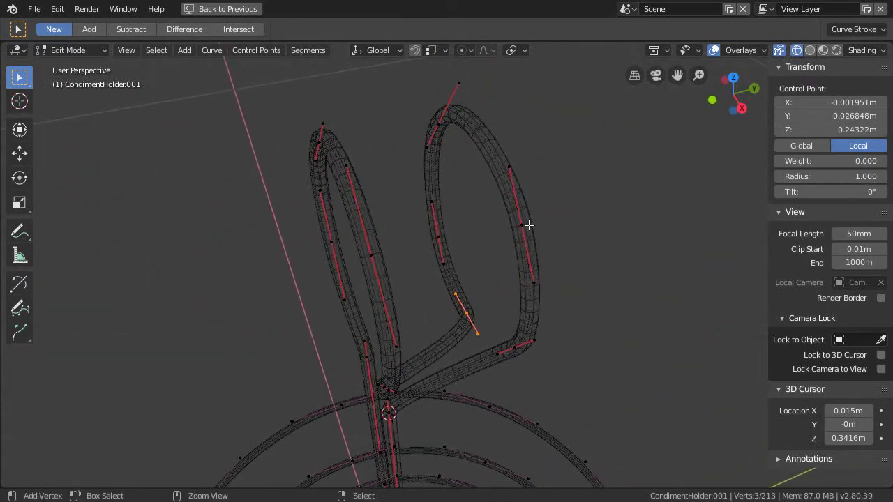
key("c")
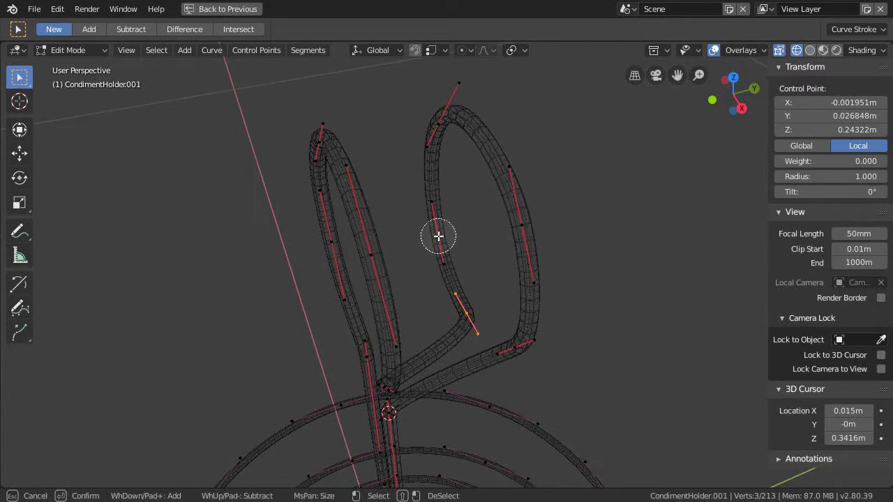
mouse_move(436, 236)
left_mouse_down()
mouse_move(442, 133)
mouse_move(524, 251)
mouse_move(528, 381)
mouse_move(540, 351)
left_mouse_up()
right_click(540, 351)
key("KP_7")
middle_click_drag(499, 316, 465, 303, "ctrl")
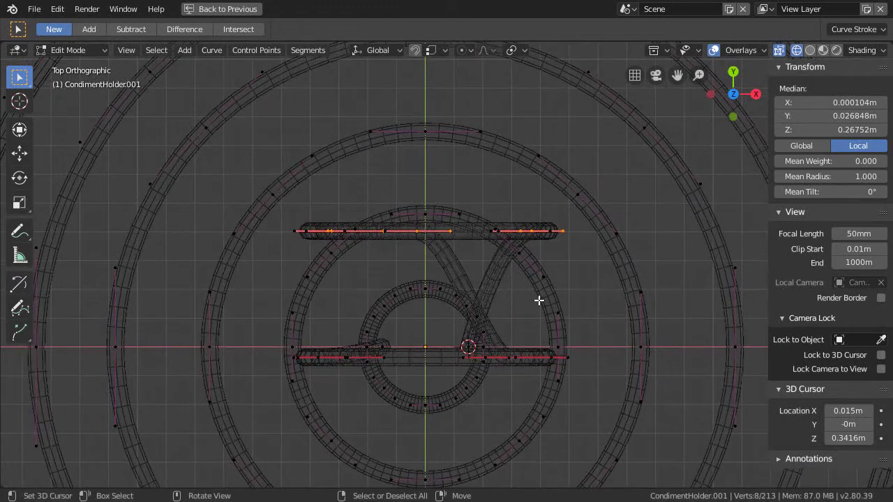
key("g")
key("y")
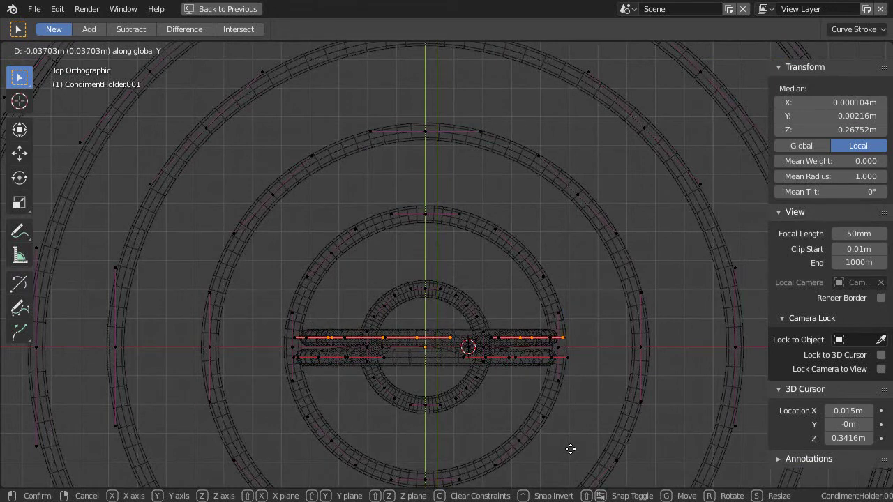
left_click(570, 449)
Step: In top view, rotate the loop's bottom crossing point 8.15° and move it -0.000229 m in X and -0.00318 m in Y
middle_click_drag(549, 468, 391, 363)
right_click(461, 263)
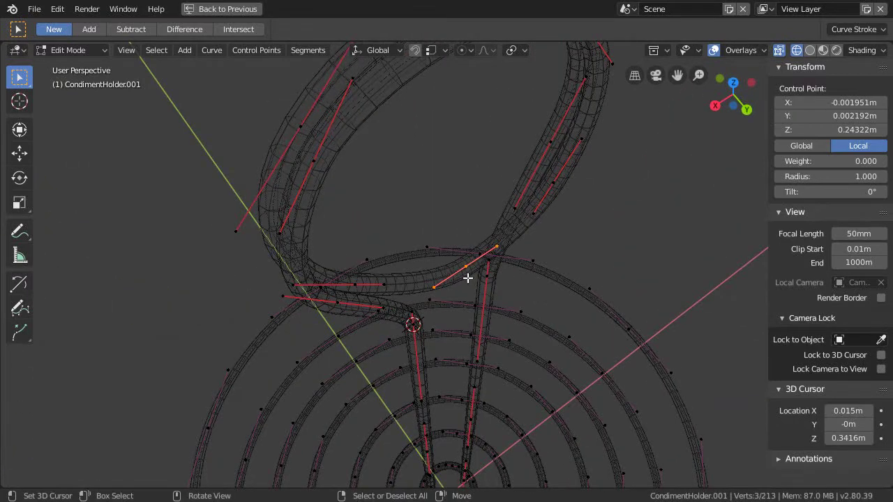
key("KP_7")
scroll(447, 342, "up", 2)
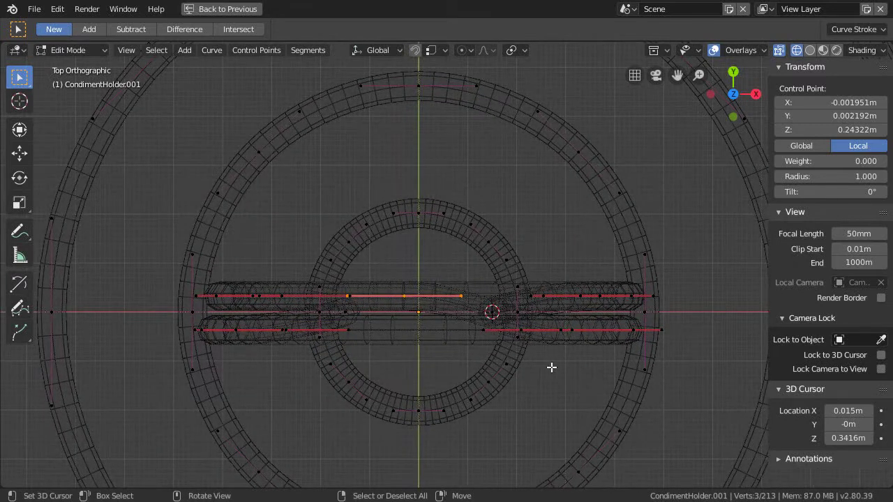
middle_click_drag(562, 368, 449, 169)
key("KP_7")
middle_click_drag(452, 284, 472, 231, "ctrl")
key("r")
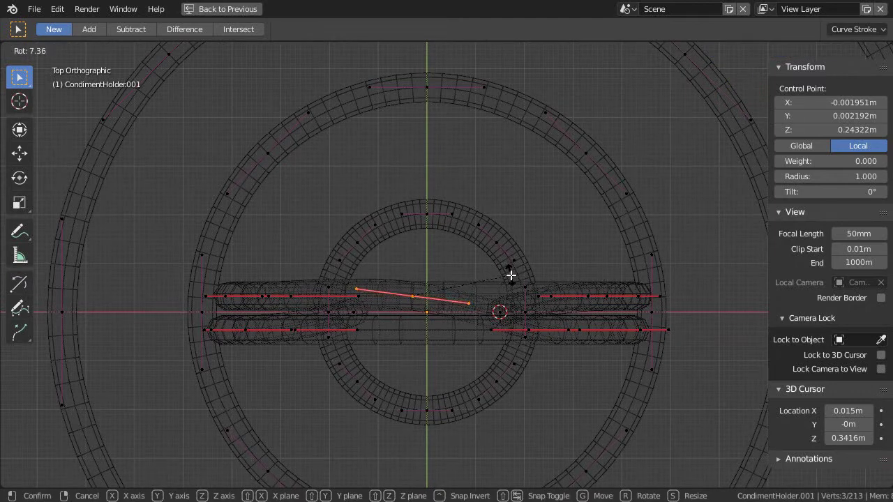
left_click(511, 277)
key("g")
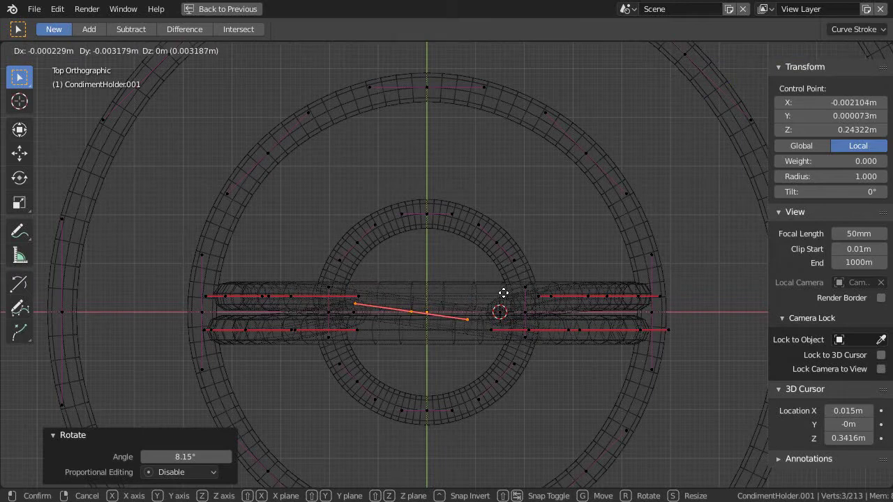
left_click(504, 293)
Step: Shift the positive X post's top point slightly toward positive Y, and adjust the negative X post's top point along Y
middle_click_drag(478, 282, 424, 371)
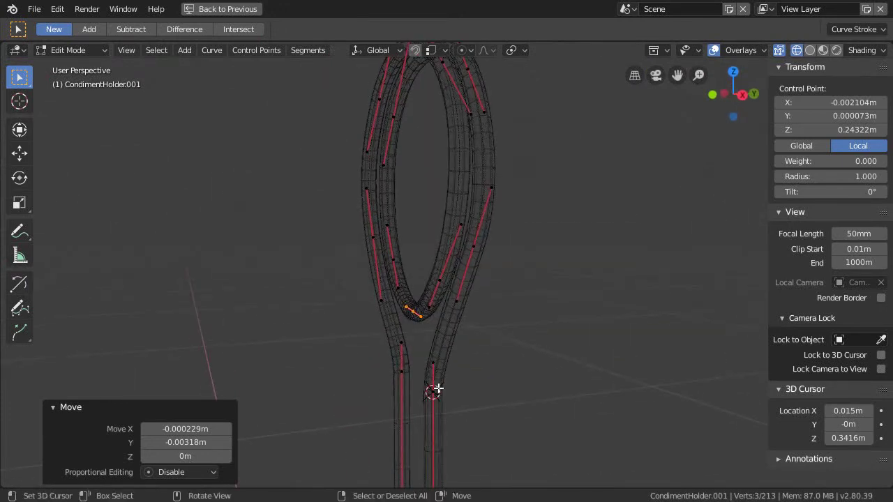
left_click(435, 387)
key("g")
key("y")
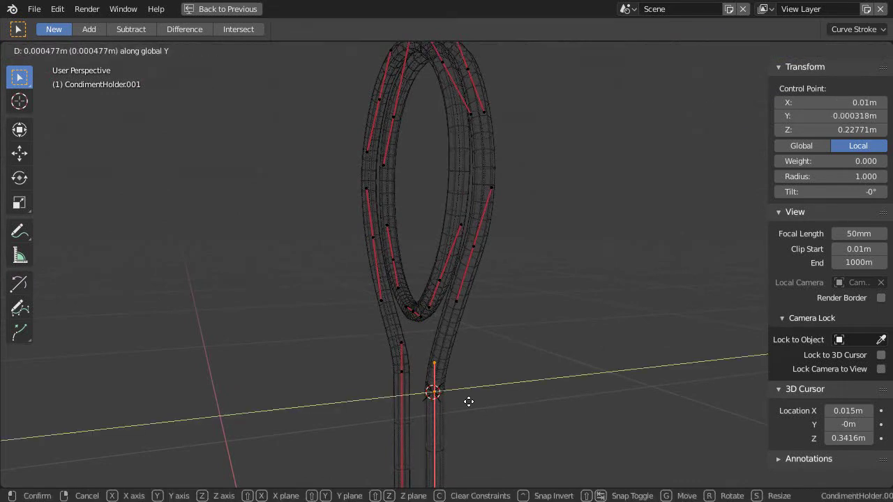
left_click(486, 403)
left_click(402, 374)
key("g")
key("y")
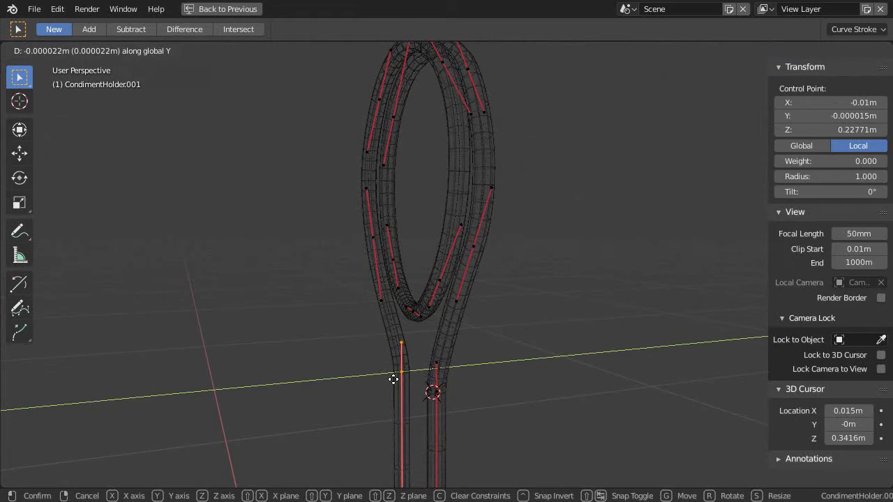
left_click(406, 282)
Step: Switch to solid shading and briefly leave Edit Mode to check the separated turns of the handle loop
middle_click_drag(407, 282, 390, 298)
key("z")
scroll(447, 279, "down", 2)
mouse_move(408, 262)
middle_mouse_down()
mouse_move(523, 245)
mouse_move(487, 256)
mouse_move(491, 328)
mouse_move(489, 202)
mouse_move(580, 192)
mouse_move(446, 230)
mouse_move(494, 227)
mouse_move(488, 199)
mouse_move(397, 267)
mouse_move(451, 256)
mouse_move(421, 221)
mouse_move(432, 261)
mouse_move(424, 296)
mouse_move(427, 259)
mouse_move(491, 249)
mouse_move(463, 275)
mouse_move(399, 287)
mouse_move(428, 233)
mouse_move(441, 254)
mouse_move(354, 209)
mouse_move(390, 193)
mouse_move(409, 221)
mouse_move(406, 242)
mouse_move(412, 226)
mouse_move(444, 247)
mouse_move(408, 107)
mouse_move(359, 158)
mouse_move(313, 153)
mouse_move(391, 201)
middle_mouse_up()
key("Tab")
key("Tab")
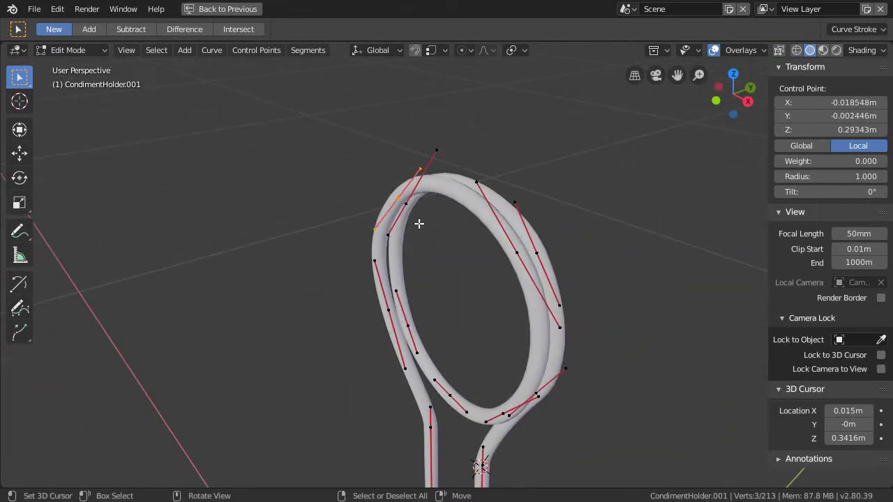
Step: In front view, shorten the upper Bezier handle of the loop's lower point on the negative X side by scaling it to about 0.8
key("KP_Decimal")
key("KP_7")
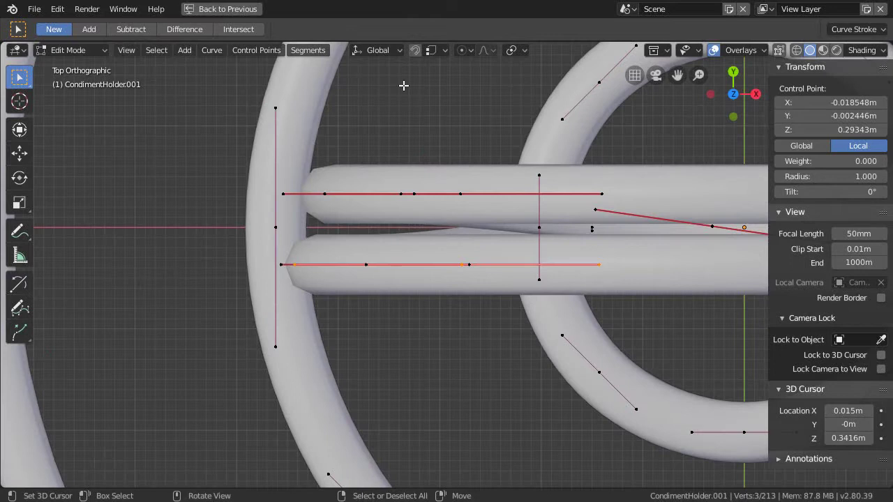
key("KP_1")
middle_click_drag(413, 171, 393, 185, "ctrl")
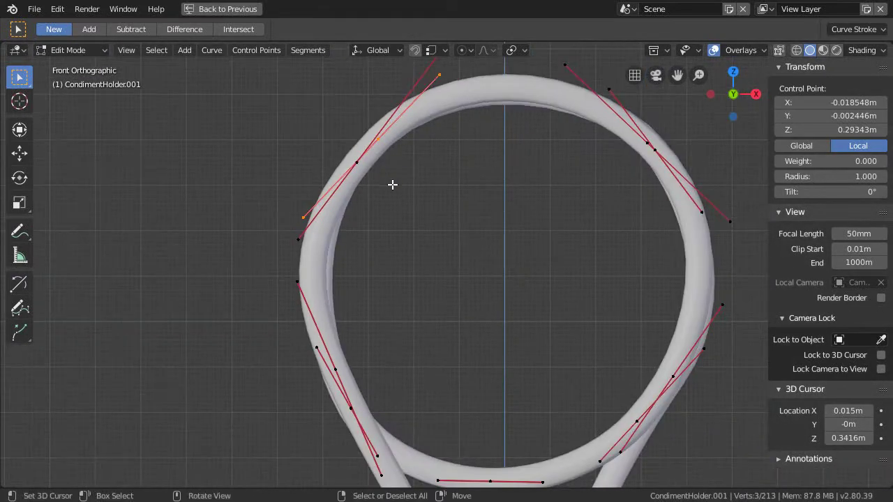
middle_click_drag(347, 298, 349, 294, "shift")
right_click(304, 275)
key("g")
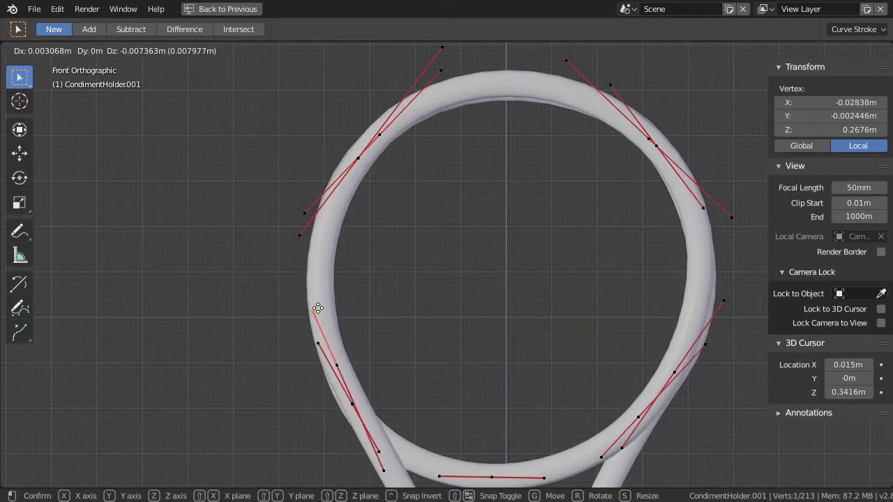
left_click(315, 309)
key("s")
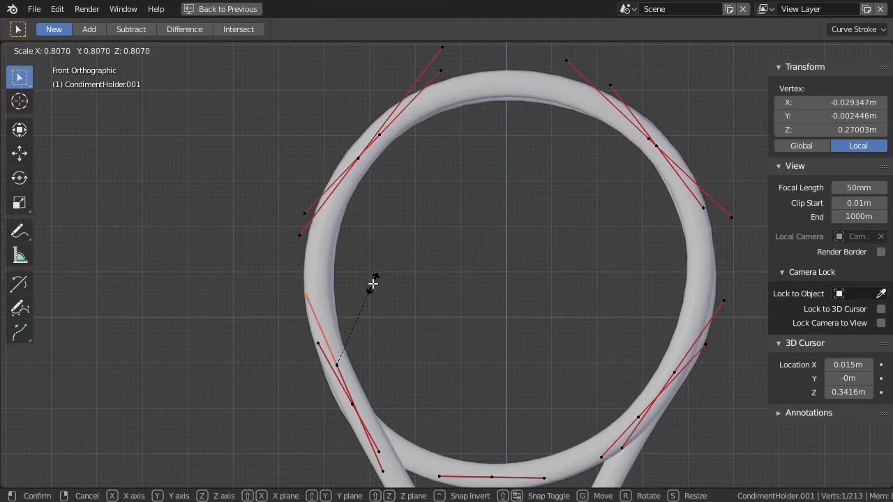
left_click(374, 288)
Step: Check the loop's outline, and scale the upper Bezier handle of its lower point on the positive X side to 0.770
scroll(458, 275, "down", 3)
key("Tab")
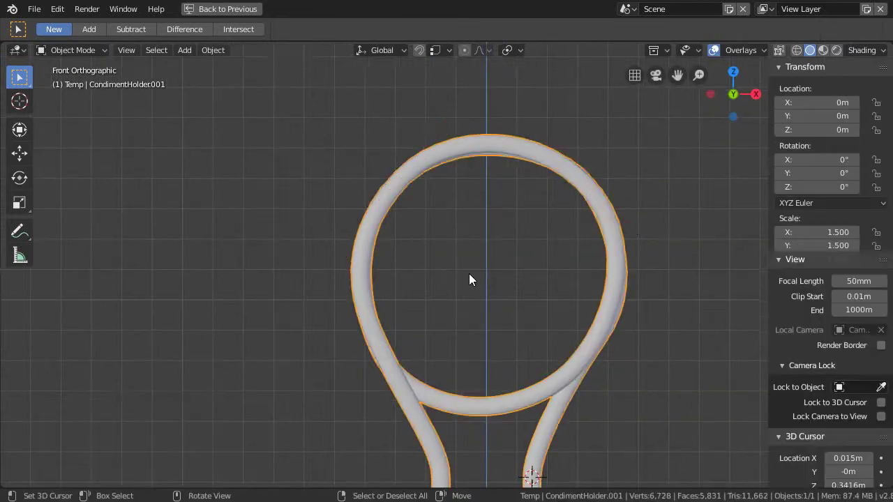
scroll(486, 295, "down", 2)
middle_click_drag(486, 302, 398, 319)
key("Tab")
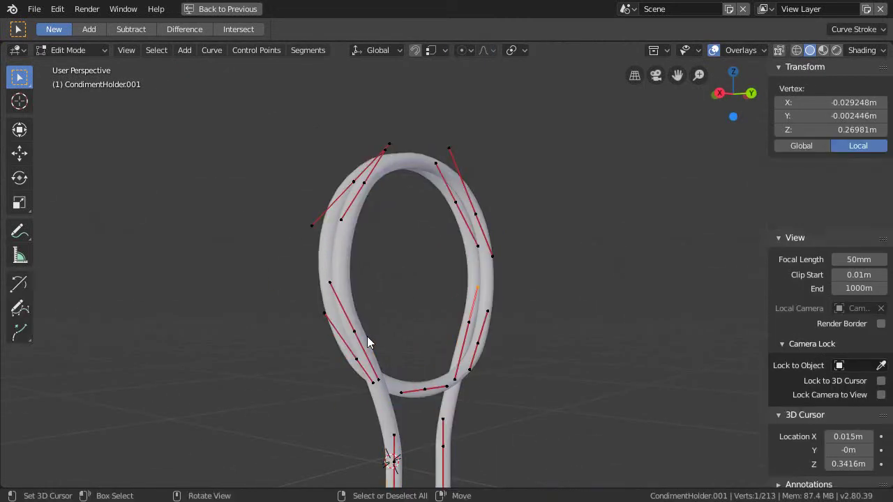
left_click(320, 286)
key("s")
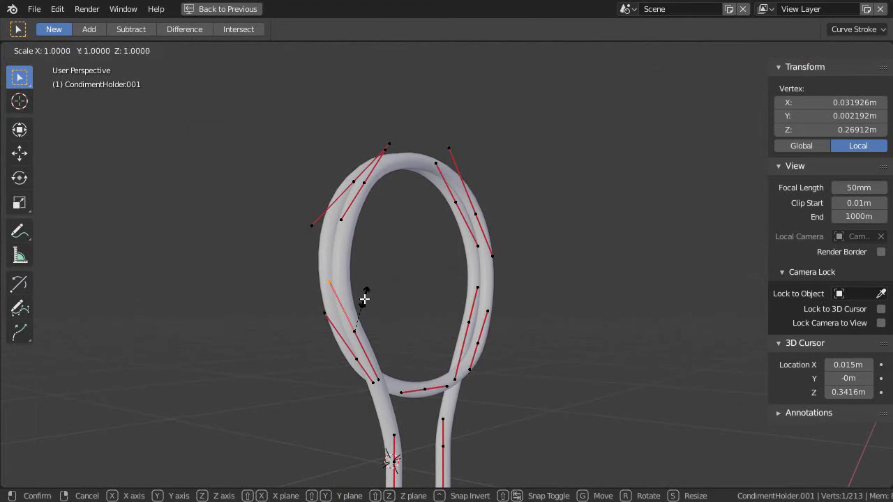
left_click(367, 306)
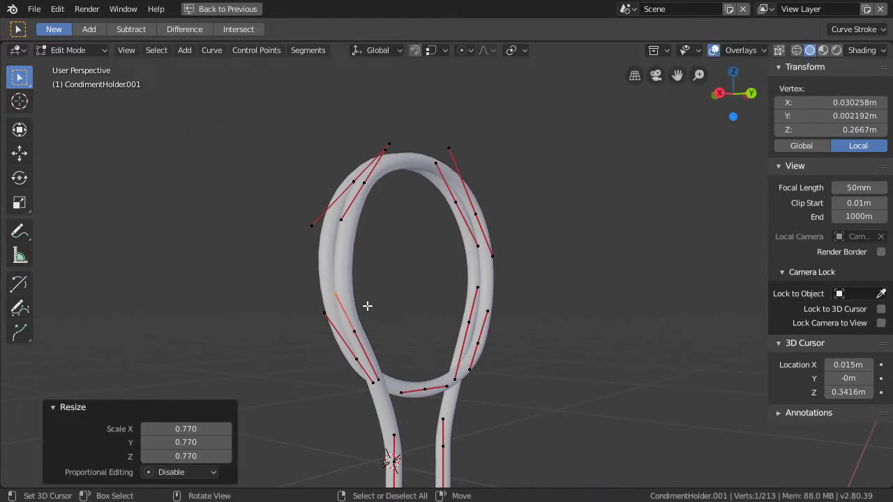
Step: Leave Edit Mode to check the smoothed handle loop and save the file
key("Tab")
middle_click_drag(400, 280, 455, 253)
key("ctrl+s")
middle_click_drag(466, 370, 479, 287)
middle_click_drag(463, 421, 448, 286, "ctrl")
Step: Select the bottom end points of both posts and move them -0.002492 m along Z so they extend below the base ring
key("Tab")
left_click(308, 335, "shift")
middle_click_drag(328, 343, 413, 290)
key("KP_1")
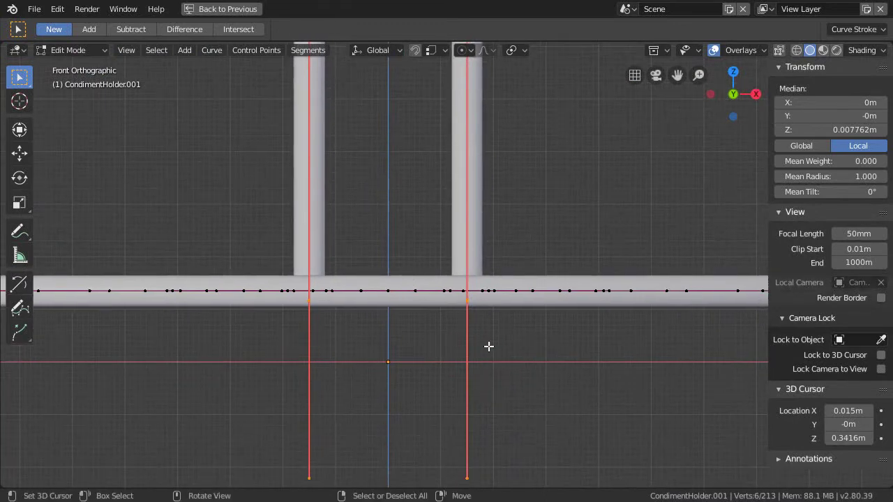
key("g")
key("z")
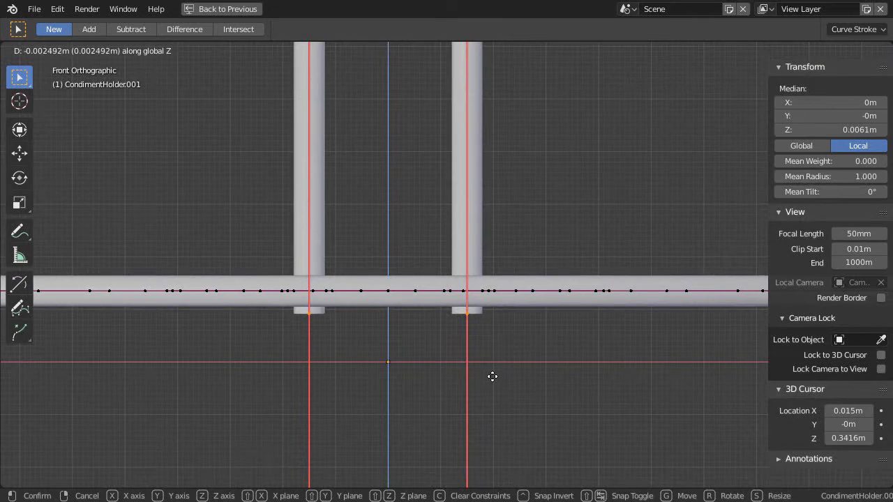
left_click(493, 377)
Step: Return to Object Mode, check the post ends against the base rings, and save the file
key("Tab")
scroll(469, 320, "down", 6)
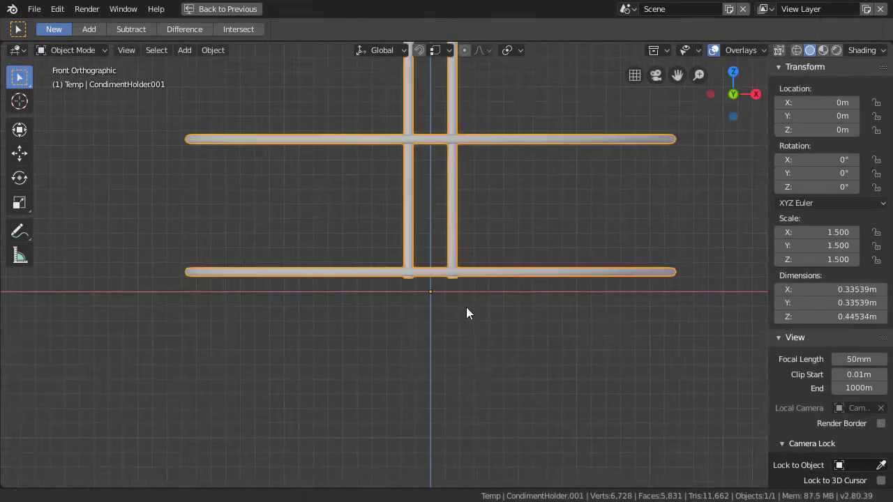
middle_click_drag(466, 313, 425, 356)
middle_click_drag(457, 317, 390, 294)
key("ctrl+s")
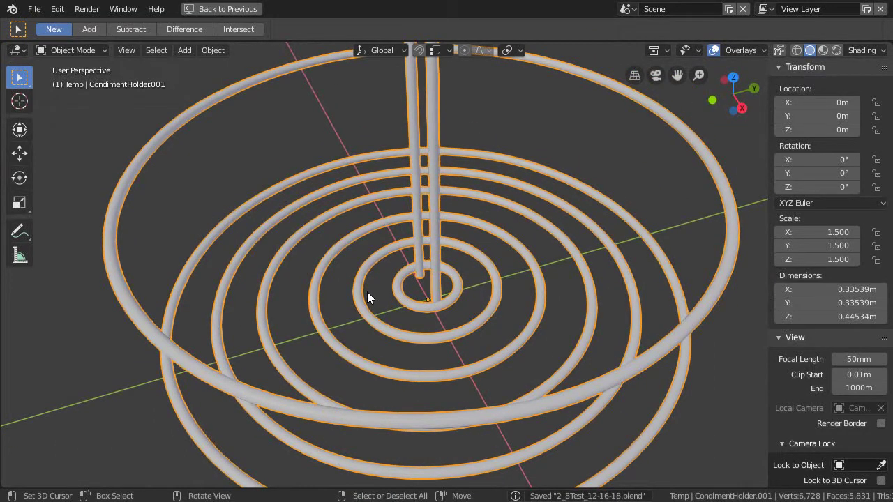
Step: Examine the whole basket from several angles and from above, including the gaps between the concentric base rings
middle_click_drag(404, 276, 418, 344)
scroll(457, 328, "down", 3)
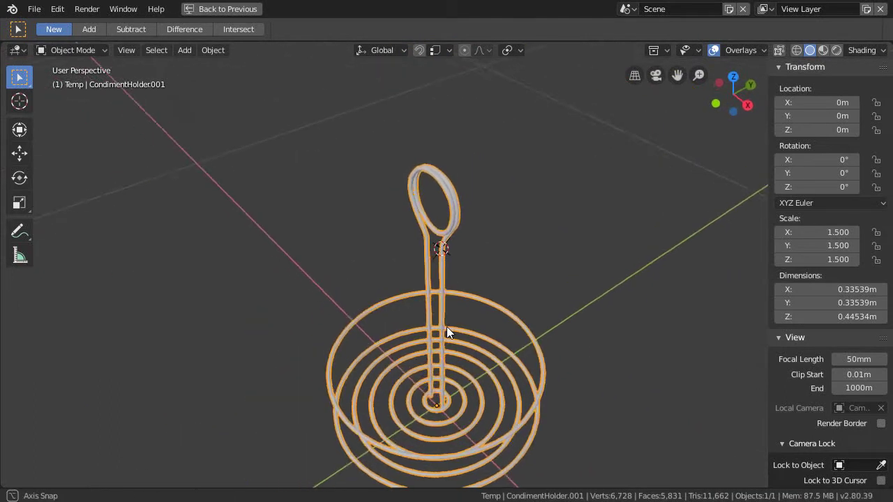
scroll(449, 377, "up", 2)
middle_click_drag(449, 365, 462, 218)
middle_click_drag(469, 173, 442, 203)
middle_click_drag(444, 386, 439, 356)
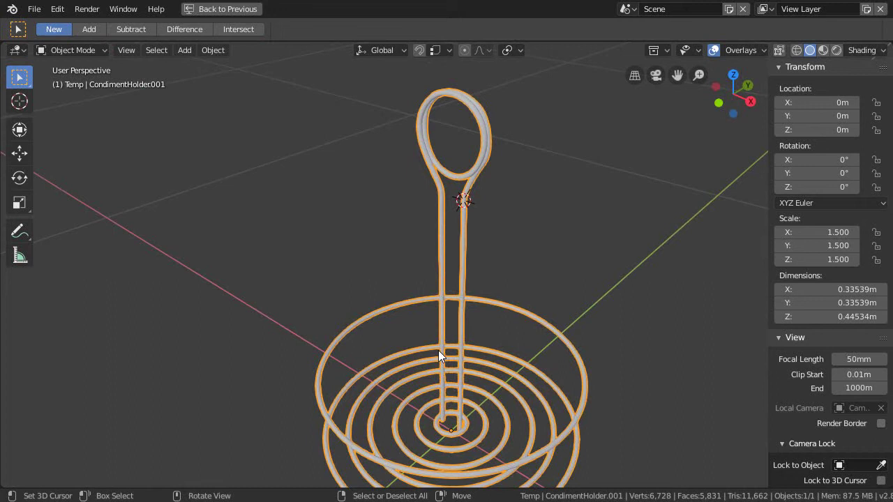
middle_click_drag(446, 347, 489, 315)
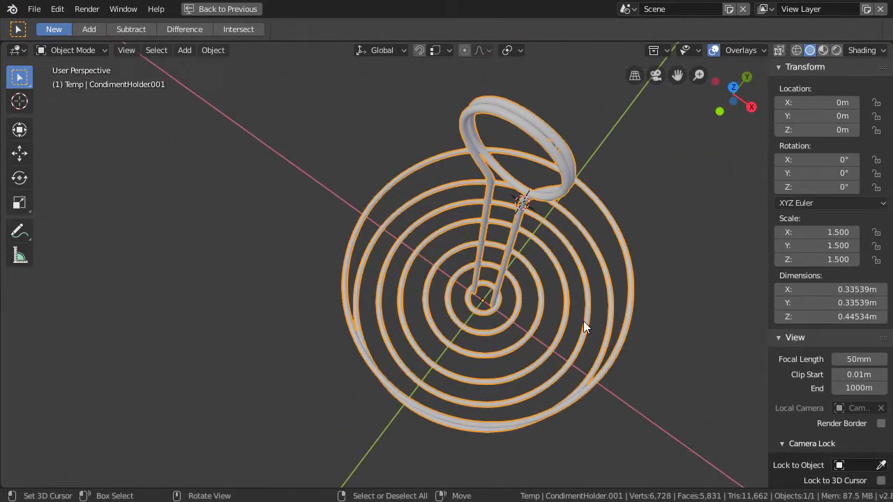
middle_click_drag(433, 221, 417, 228, "shift")
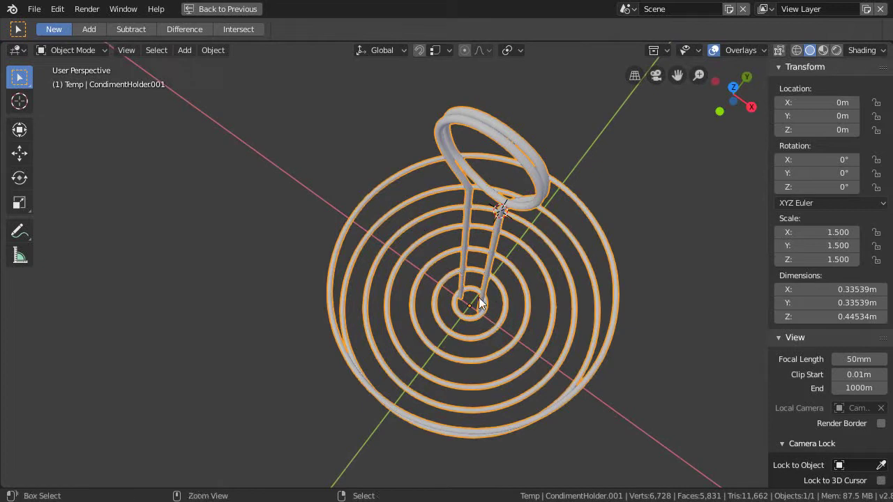
middle_click_drag(478, 298, 481, 268)
key("KP_7")
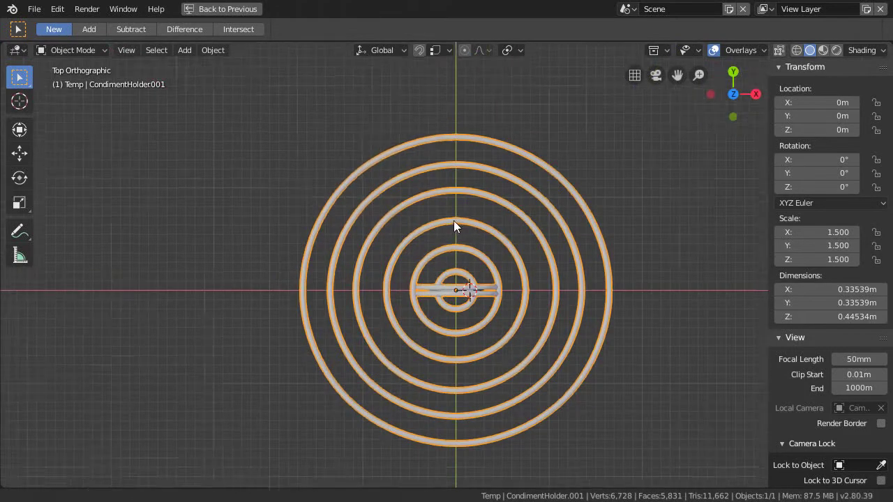
scroll(454, 221, "up", 2)
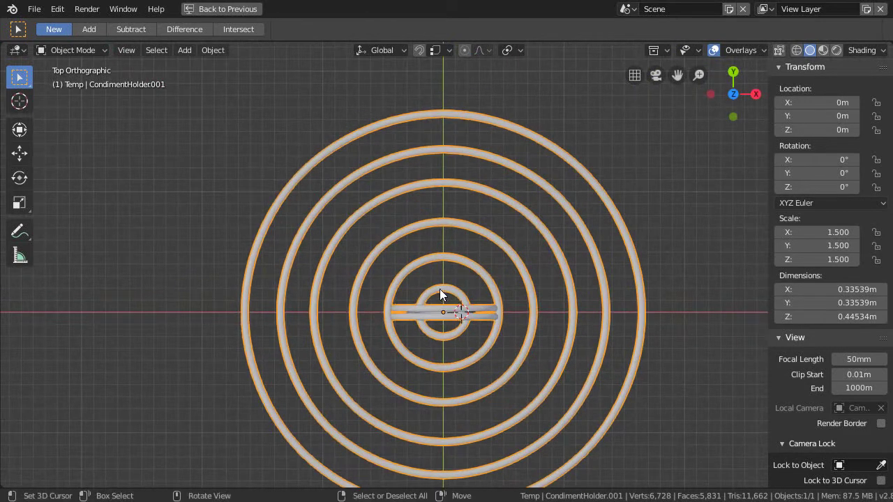
Step: In Edit Mode with nothing selected, draw a freehand curve along the Y axis from the innermost ring to the outermost ring
key("Tab")
middle_click_drag(438, 292, 423, 316, "ctrl")
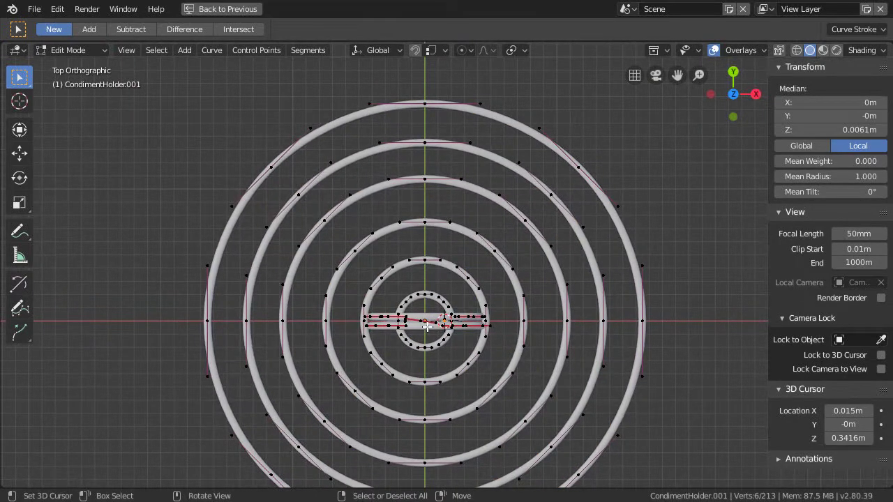
key("alt+a")
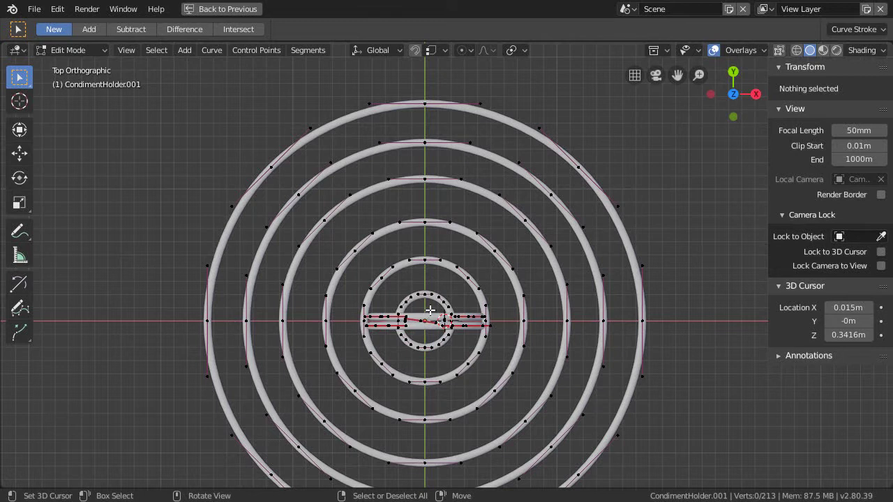
key("shift+space")
left_click(381, 444)
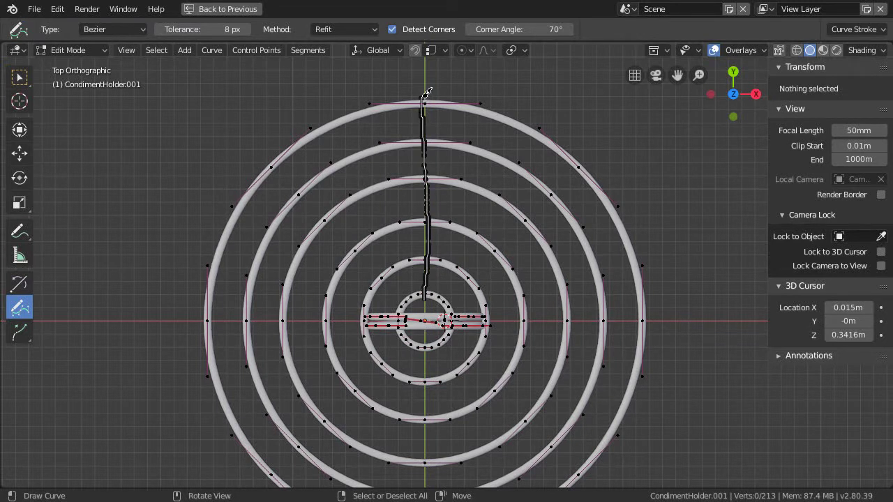
left_click_drag(427, 91, 422, 95)
Step: Straighten the drawn spoke by scaling it to 0 along X, and set its median X to 0 m
middle_click_drag(429, 135, 430, 157, "shift")
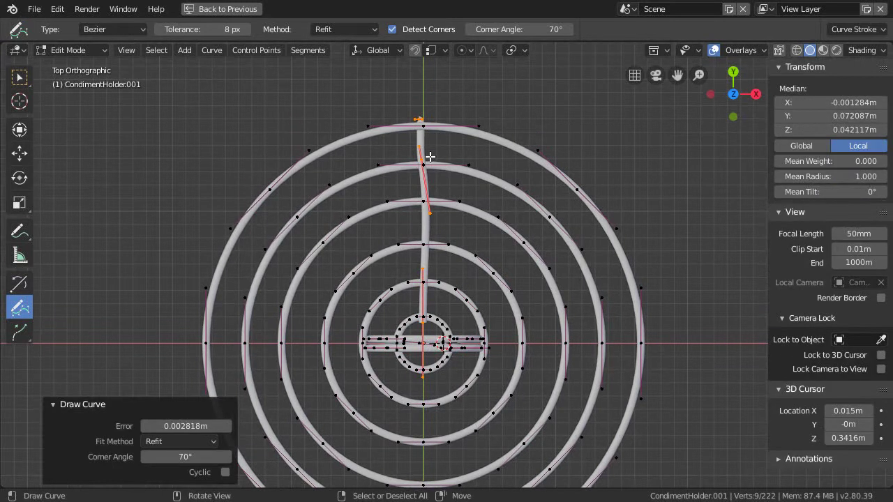
key("s")
key("x")
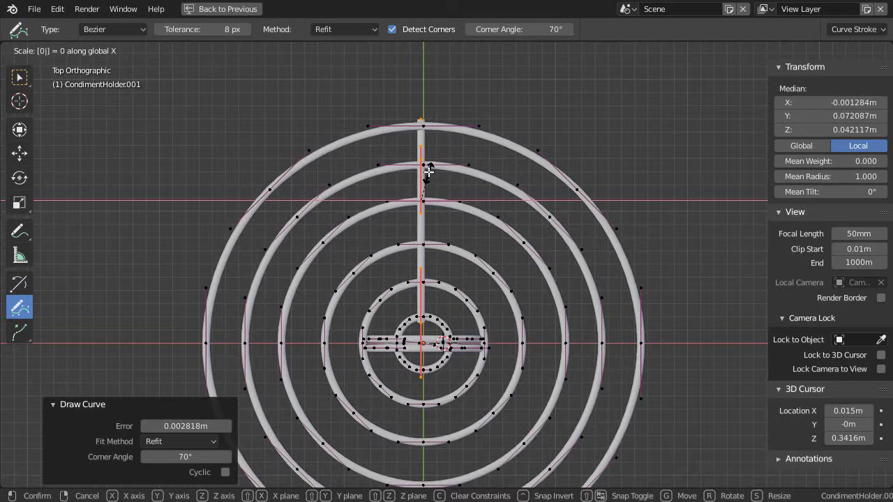
key("Return")
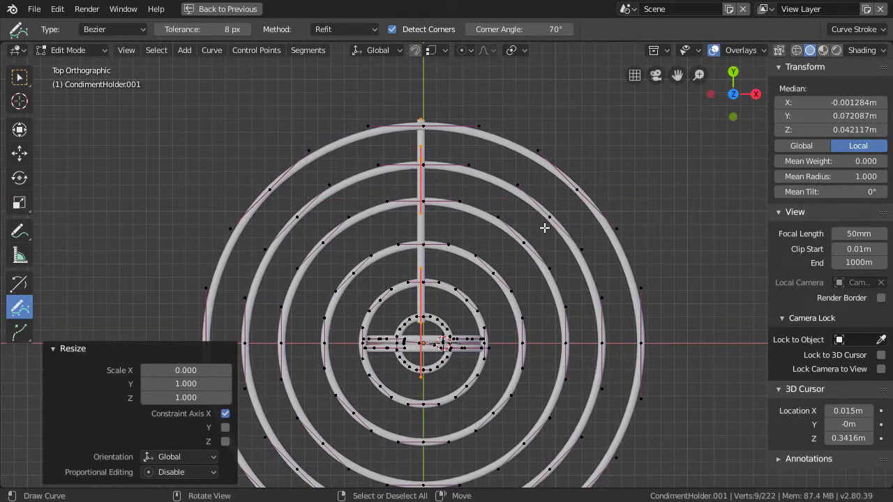
key("n")
key("n")
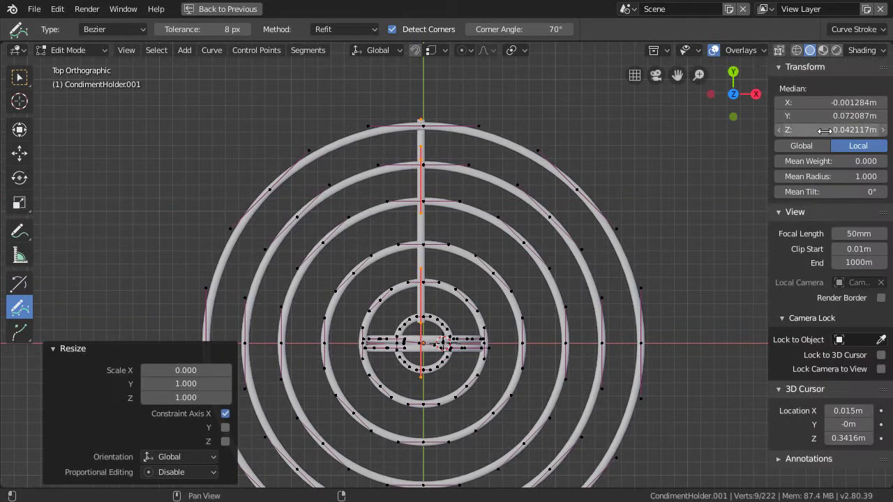
left_click(838, 102)
type("0")
key("Return")
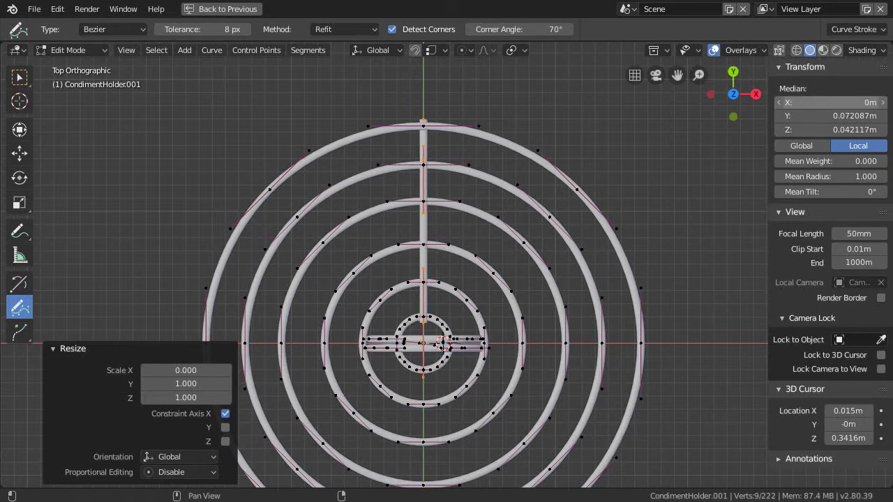
Step: With the Select Box tool active, move the spoke -0.0565 m along Z down to just beneath the base rings
key("KP_1")
middle_click_drag(450, 274, 519, 294, "ctrl")
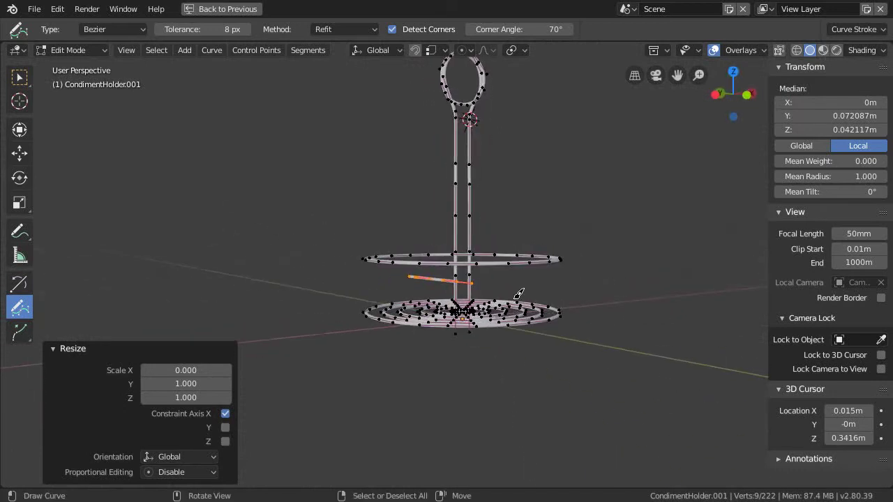
key("KP_1")
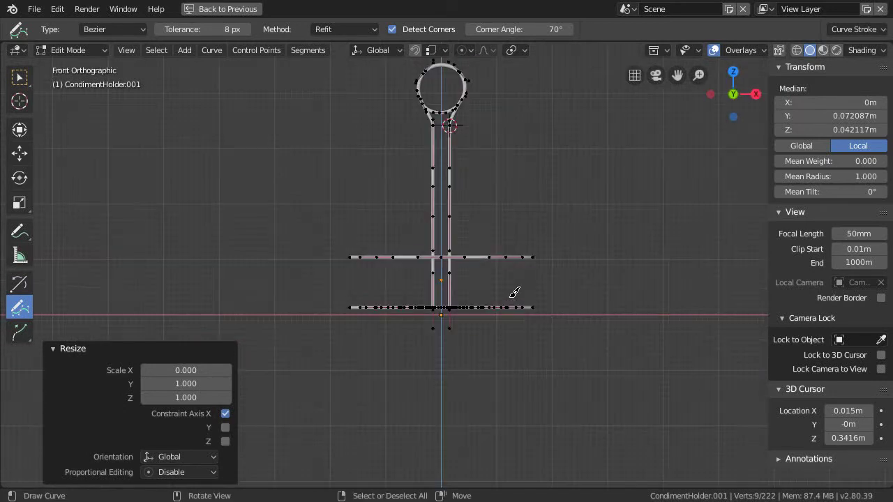
mouse_move(514, 295)
middle_mouse_down("ctrl")
mouse_move(484, 216)
mouse_move(519, 137)
mouse_move(490, 219)
middle_mouse_up("ctrl")
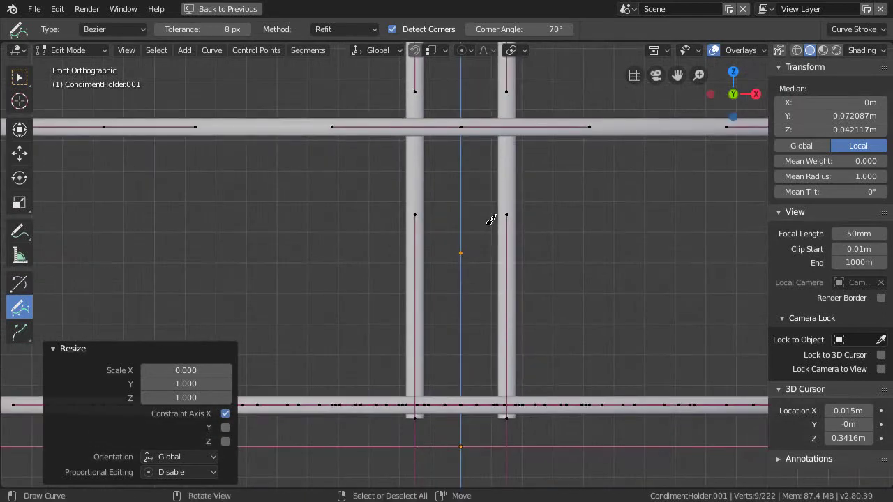
key("shift+space")
left_click(460, 86)
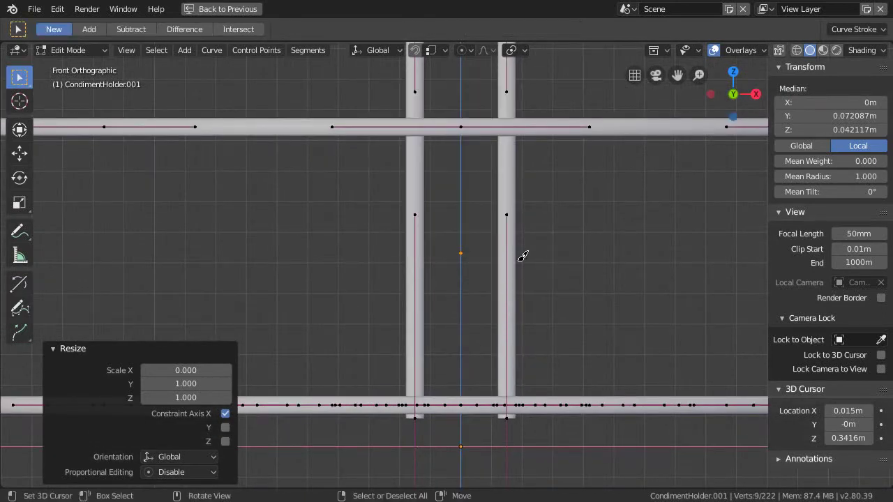
middle_click_drag(464, 313, 495, 269, "shift")
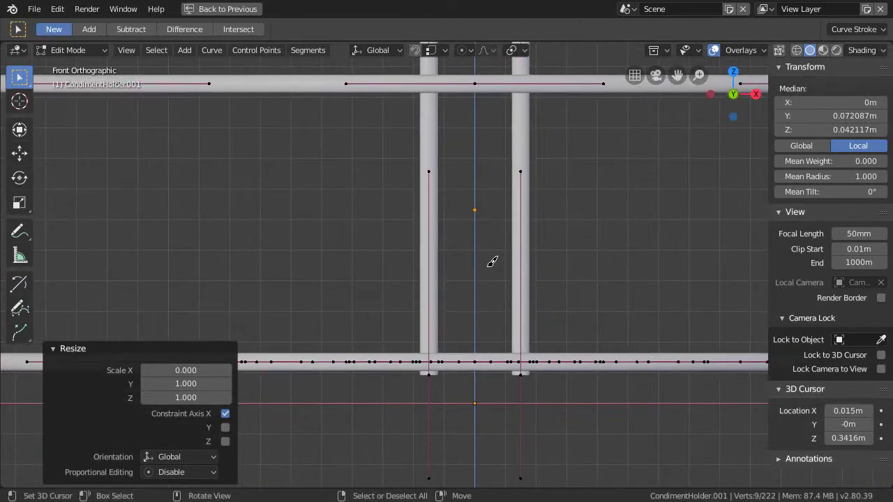
key("g")
key("z")
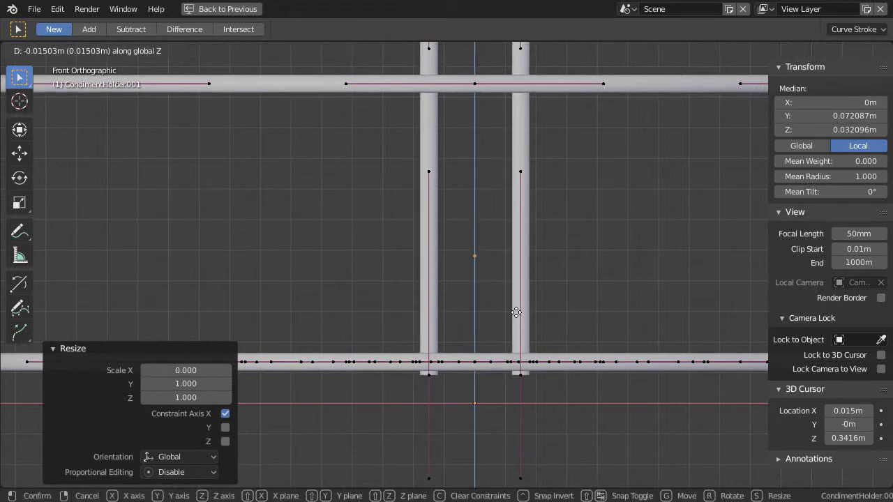
left_click(541, 439)
Step: Raise the spoke slightly along Z to a median Z of 0.005203 m so it meets the undersides of the rings
middle_click_drag(523, 398, 432, 422)
key("KP_1")
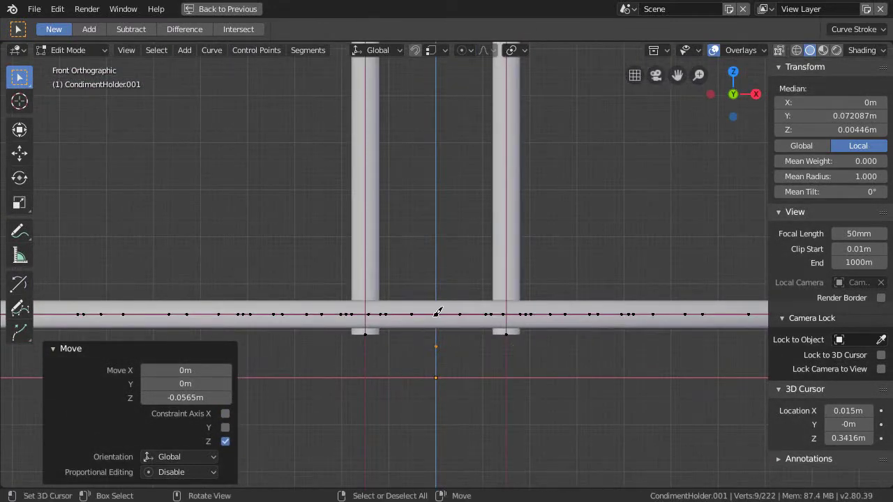
middle_click_drag(429, 351, 462, 325, "shift")
left_click(70, 348)
scroll(405, 355, "down", 2)
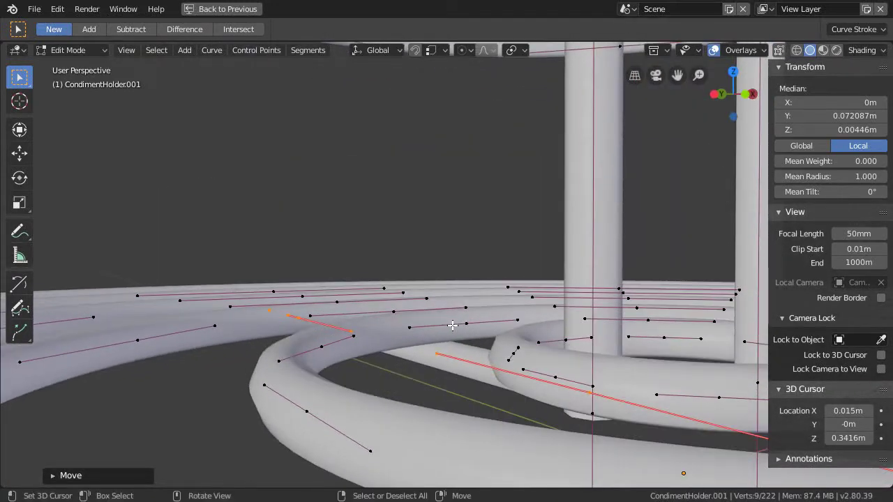
key("g")
key("z")
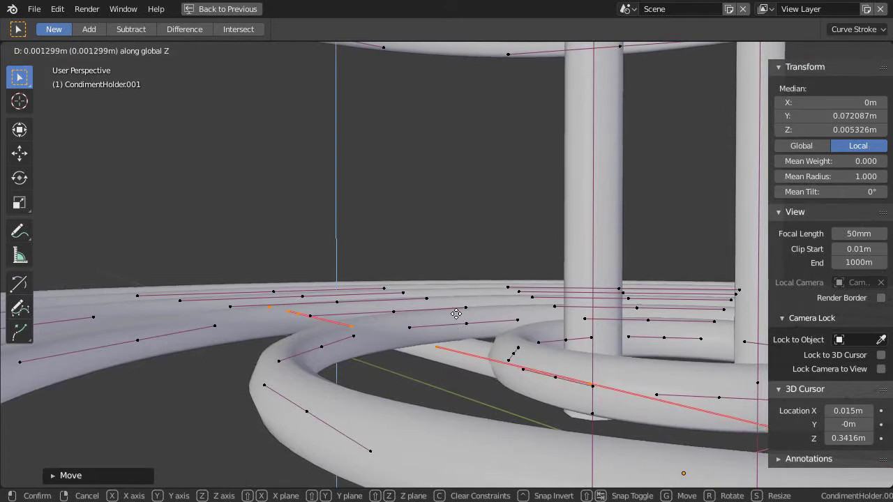
left_click(454, 321)
Step: Dissolve the spoke's control point near the second outermost ring
middle_click_drag(453, 321, 485, 434)
middle_click_drag(497, 367, 541, 401)
scroll(546, 353, "up", 1)
middle_click_drag(547, 351, 465, 361)
scroll(548, 353, "up", 1)
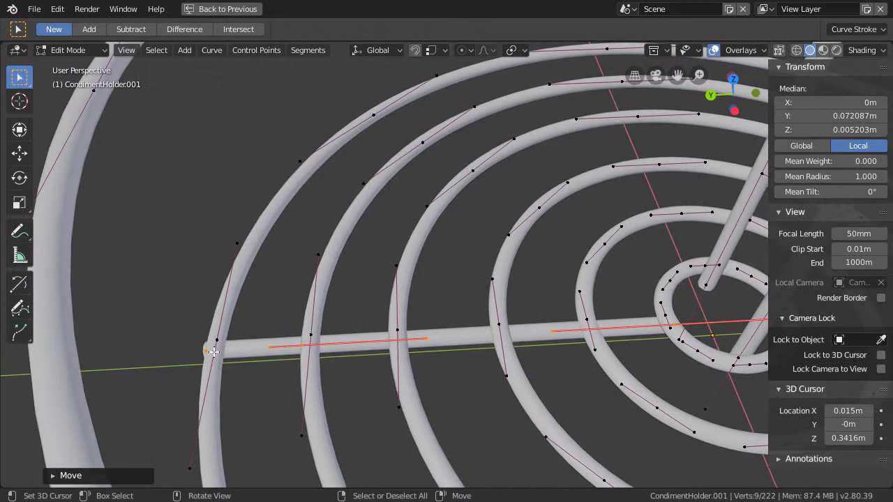
left_click(304, 347)
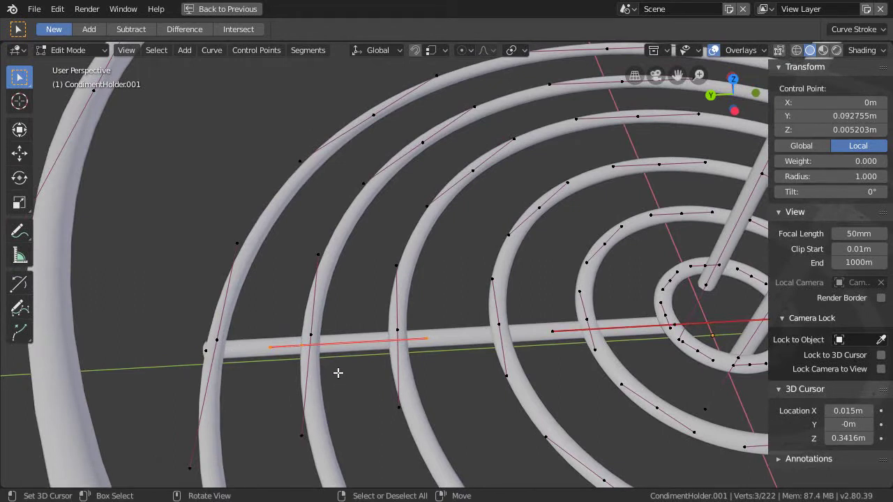
key("ctrl+x")
middle_click_drag(260, 356, 319, 362, "shift")
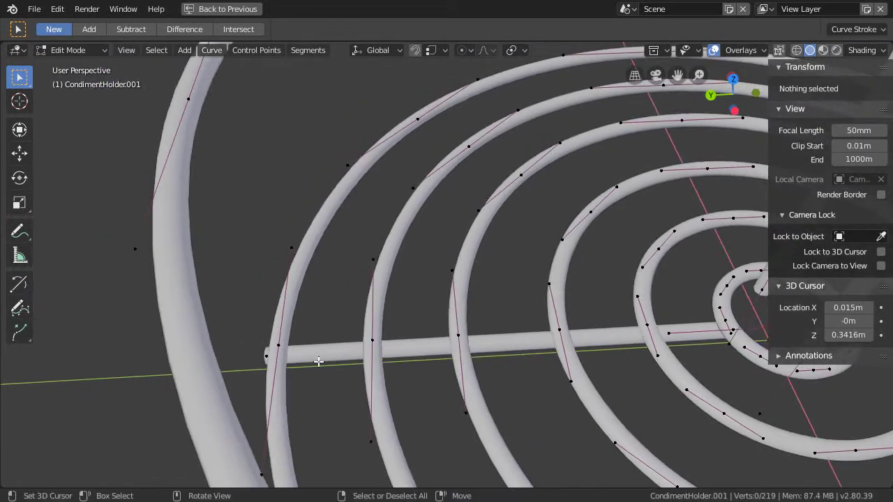
Step: Select the spoke's outer end point and try scaling it repeatedly, including along X
left_click(258, 354)
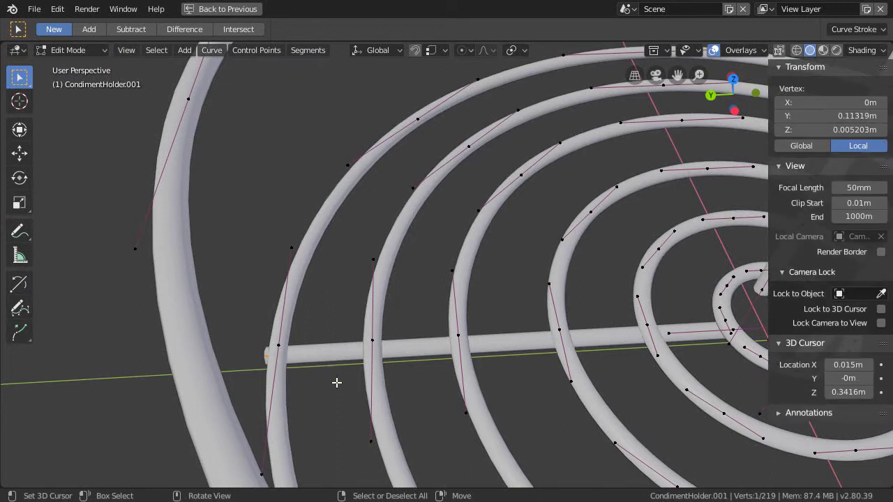
key("s")
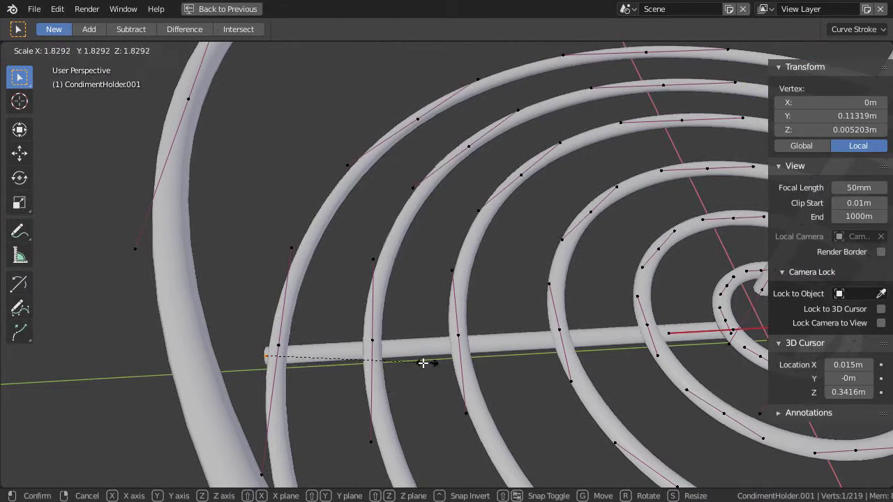
left_click(377, 364)
middle_click_drag(376, 364, 398, 365, "ctrl")
key("s")
left_click(532, 359)
key("s")
left_click(729, 399)
key("s")
left_click(720, 416)
key("s")
left_click(575, 391)
key("s")
left_click(708, 422)
key("s")
left_click(651, 409)
key("s")
key("x")
left_click(510, 369)
Step: Undo the edits back to the state before the spoke's control point was dissolved
middle_click_drag(510, 369, 393, 299)
middle_click_drag(481, 356, 447, 354)
key("ctrl+z")
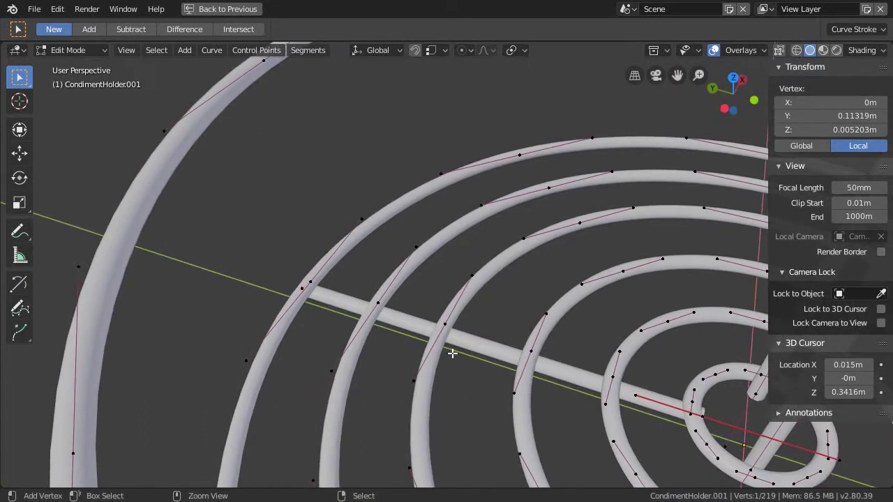
key("ctrl+z")
key("ctrl+z")
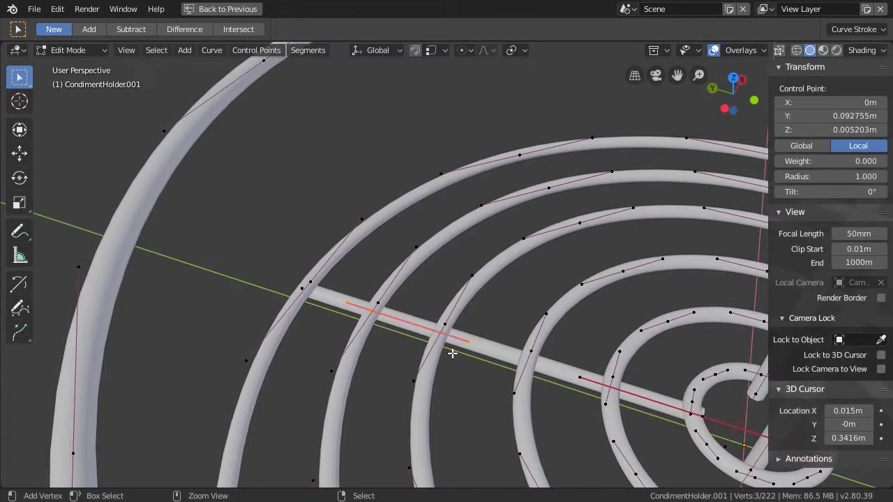
Step: Dissolve the spoke's outermost end point and select the control point that remains at its outer end
middle_click_drag(328, 325, 426, 356, "shift")
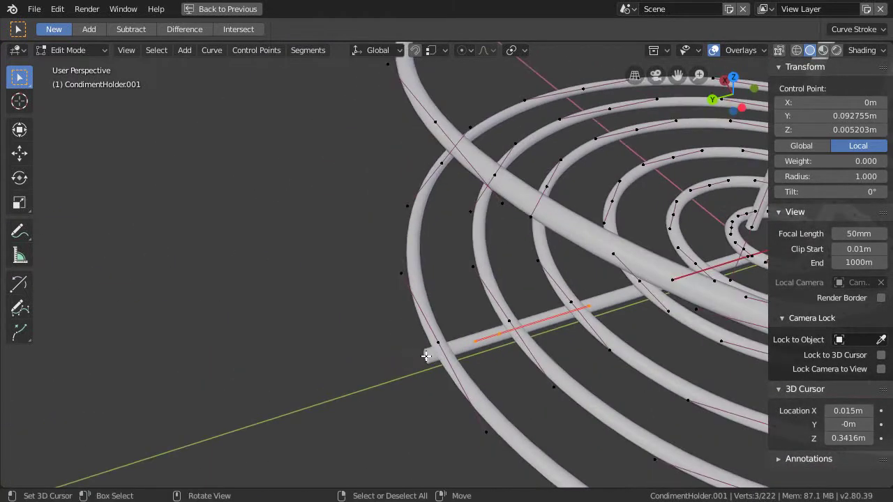
left_click(423, 365)
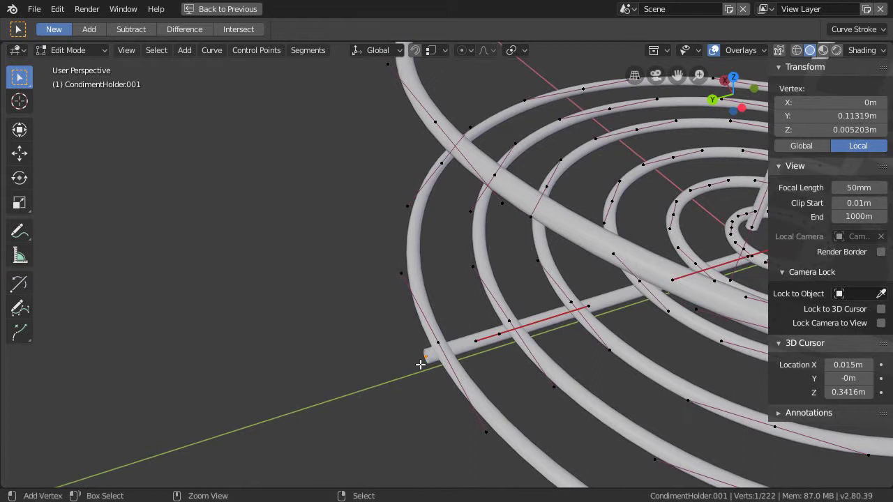
key("ctrl+x")
middle_click_drag(484, 367, 465, 378, "shift")
right_click(478, 354)
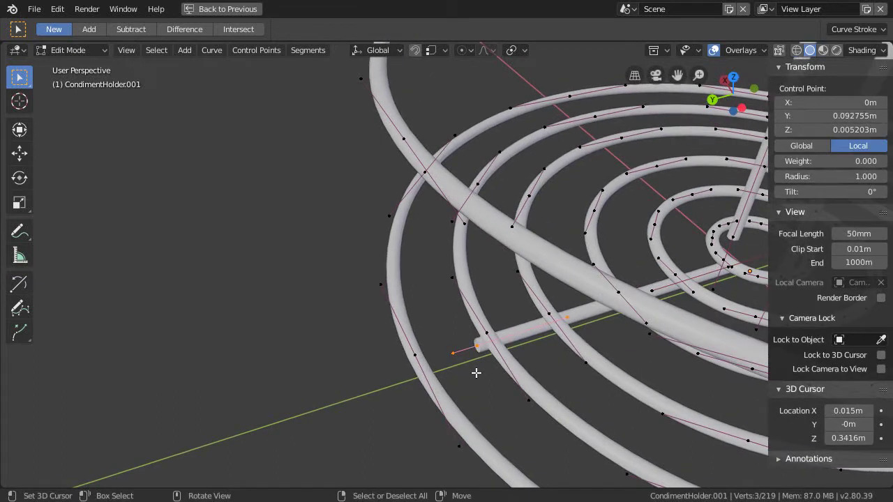
Step: Move the spoke's outer end point along Y to 0.11259 m, just past the outermost base ring, and save the file
key("g")
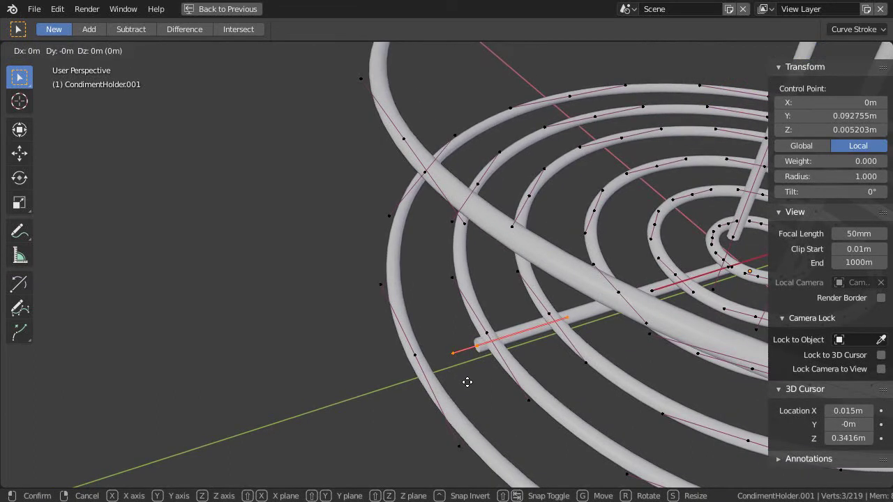
key("y")
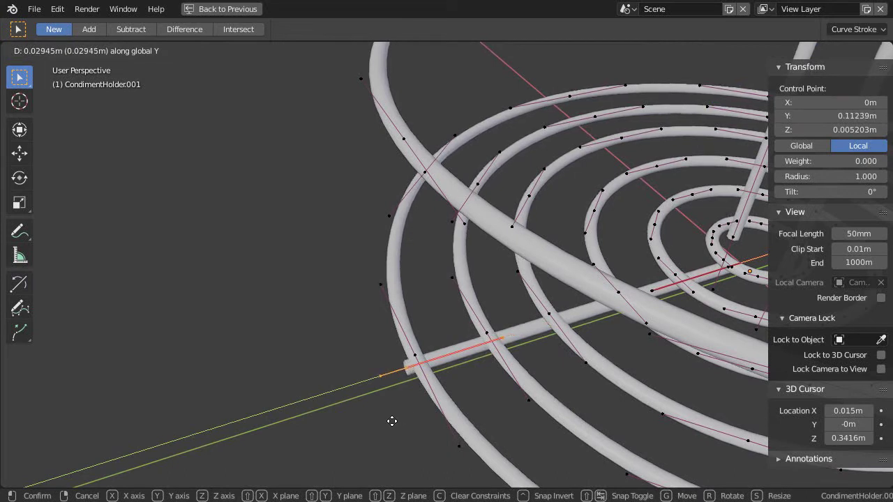
left_click(388, 421)
middle_click_drag(388, 421, 417, 292)
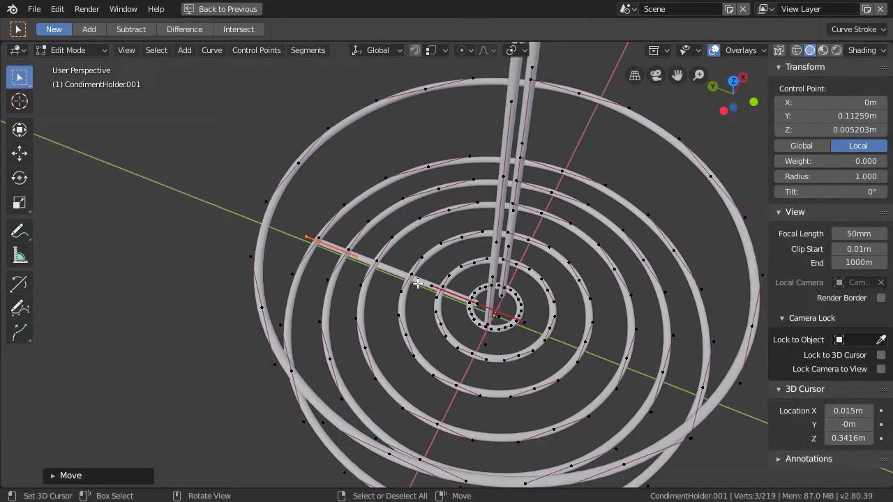
key("KP_7")
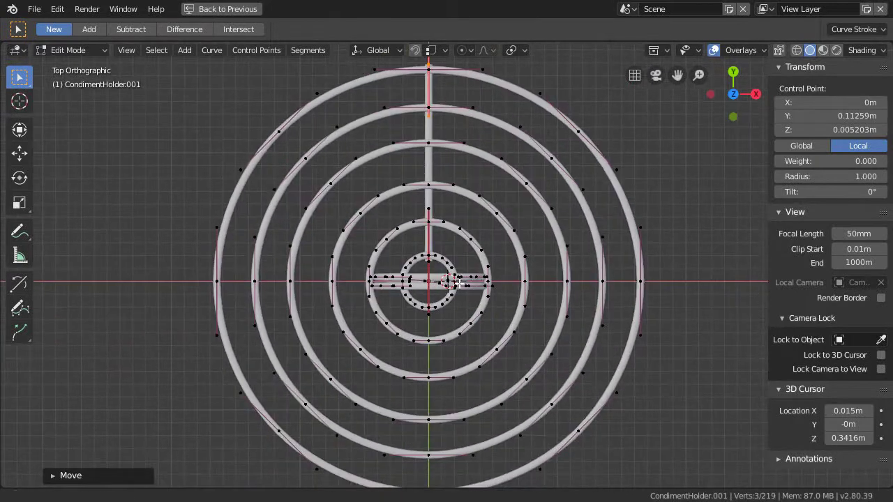
key("ctrl+s")
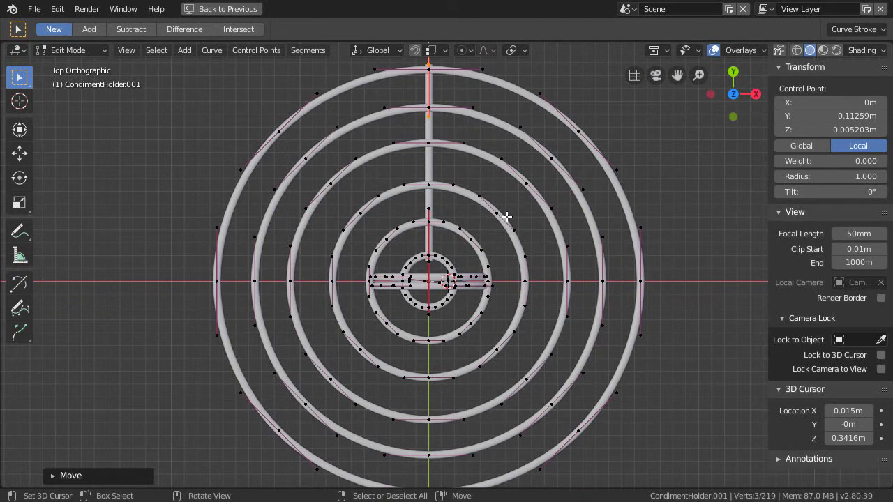
Step: Select the whole linked spoke in top view and try rotating it about its own midpoint
middle_click_drag(507, 214, 422, 267)
key("KP_7")
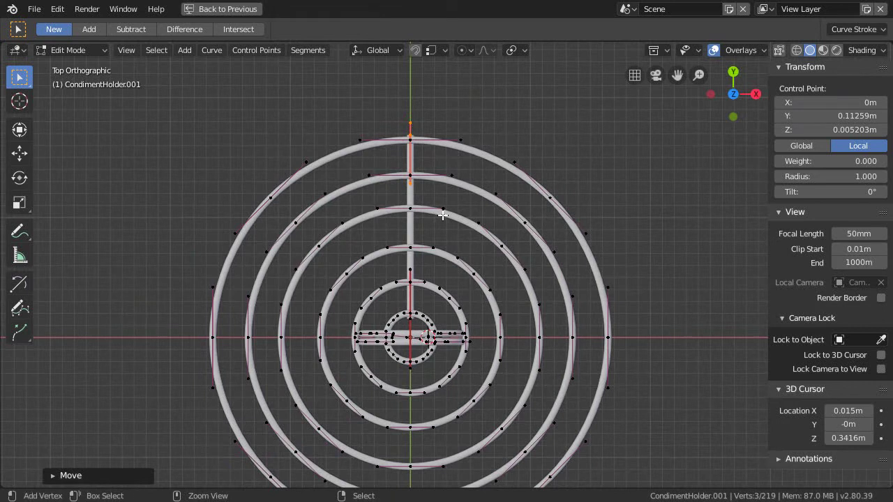
key("ctrl+l")
middle_click_drag(436, 216, 428, 231, "ctrl")
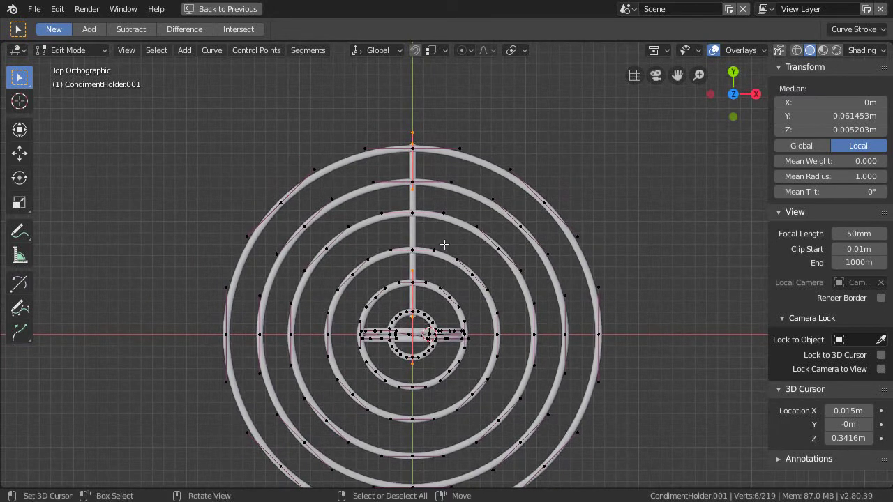
key("r")
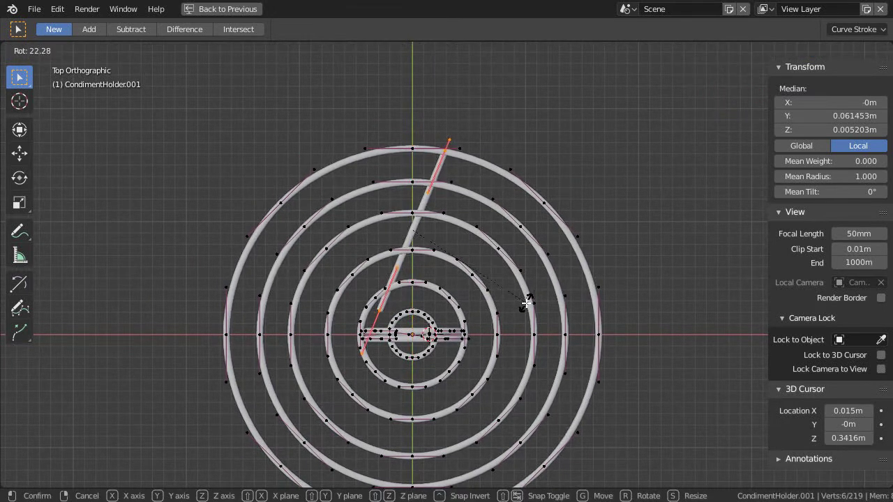
key("Escape")
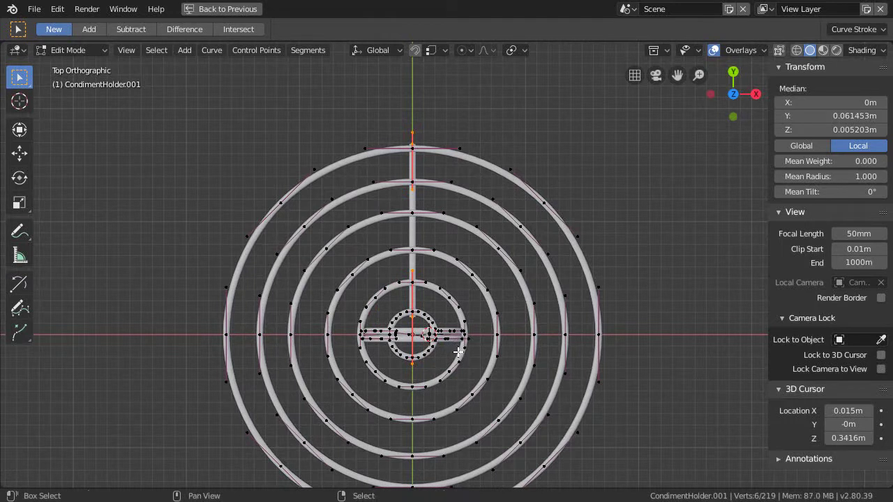
Step: Reset the 3D cursor to the world origin and set the transform pivot point to 3D Cursor
key("shift+c")
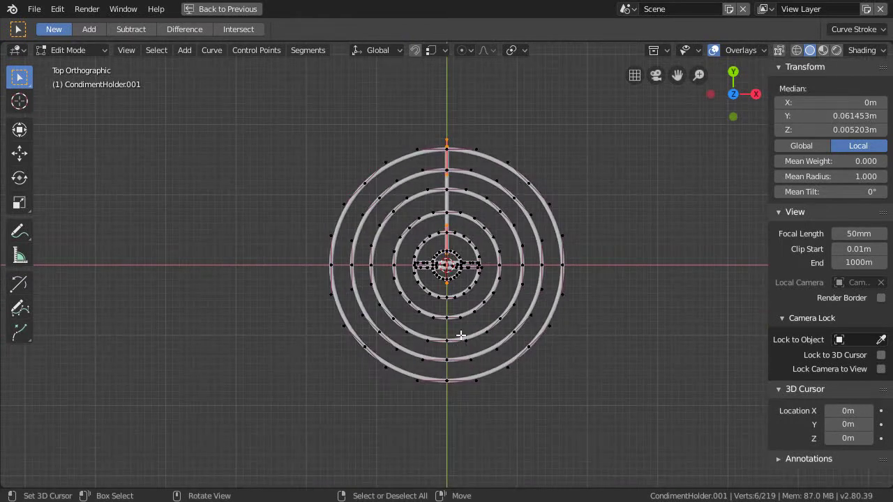
key("KP_Decimal")
mouse_move(460, 336)
middle_mouse_down("ctrl")
mouse_move(466, 372)
mouse_move(461, 331)
middle_mouse_up("ctrl")
key("r")
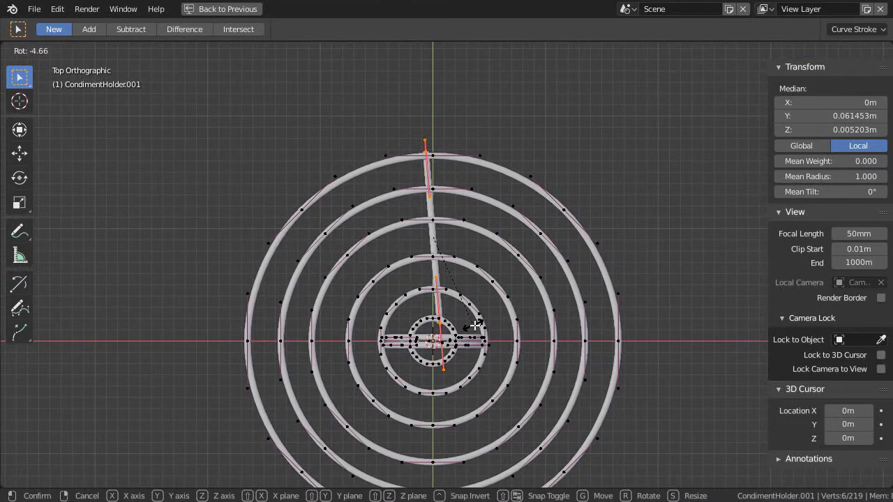
key("Escape")
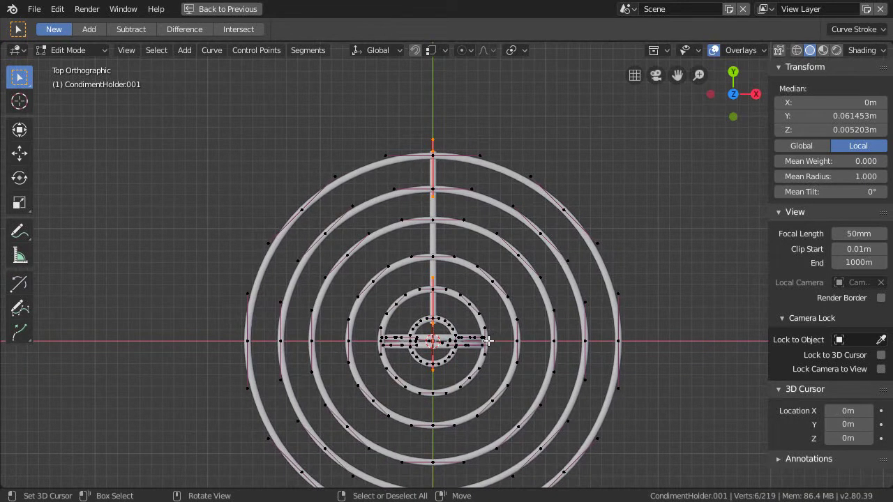
key("period")
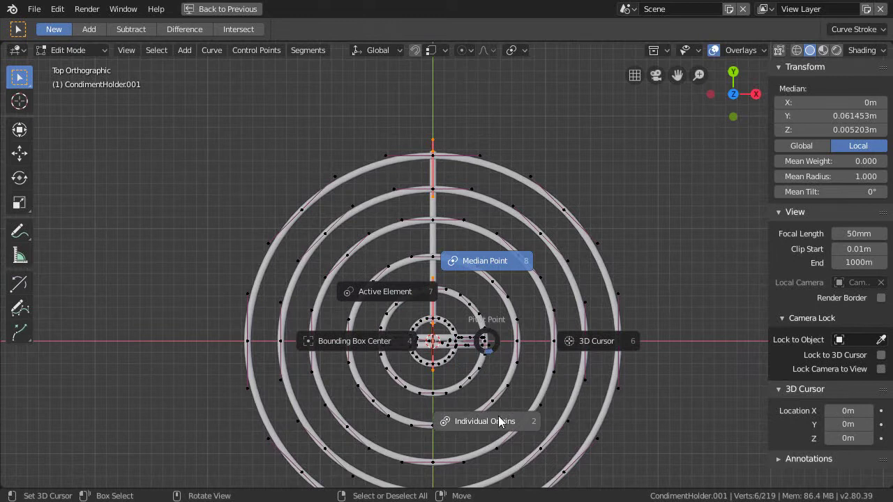
left_click(586, 342)
key("r")
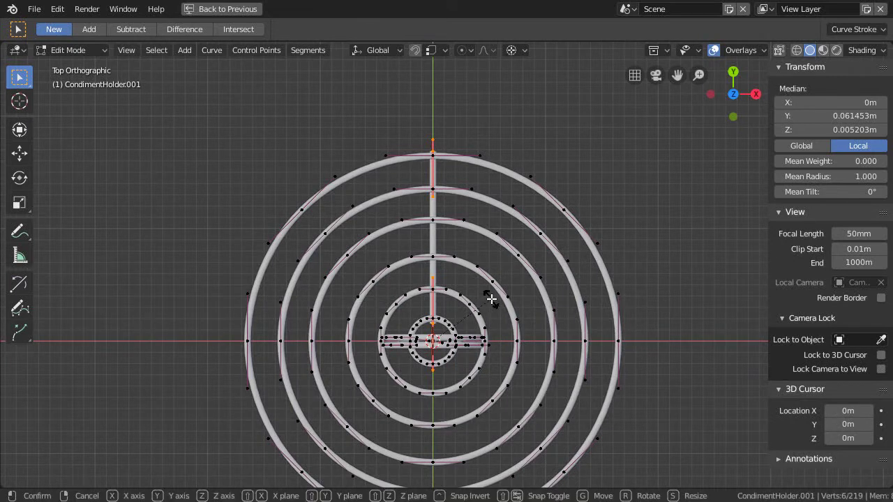
key("Escape")
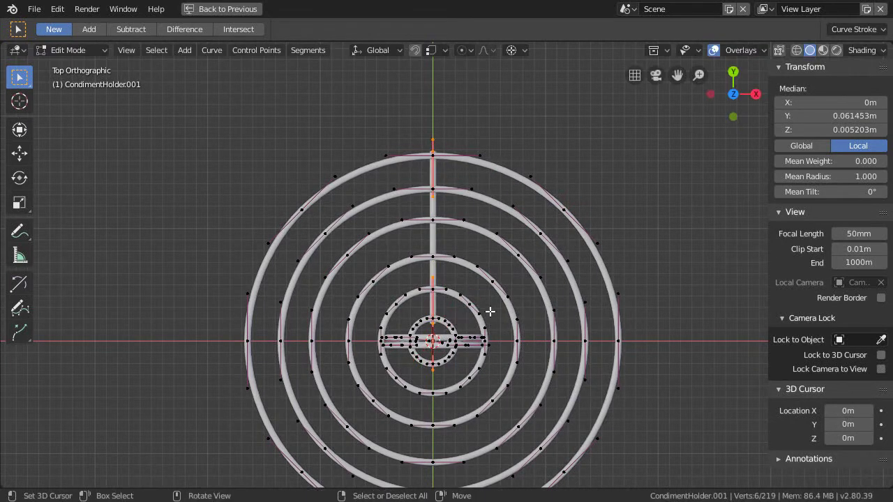
Step: Duplicate the spoke and rotate the copy 120° around the 3D cursor at the basket's center
key("g")
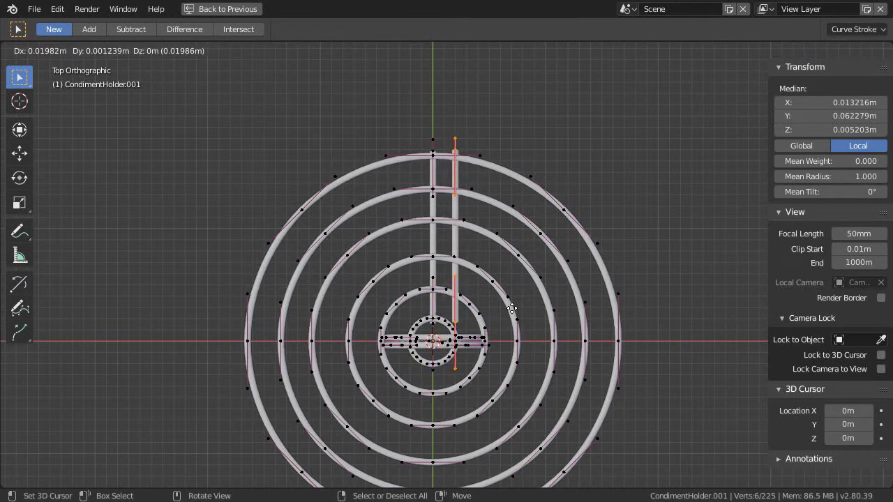
key("r")
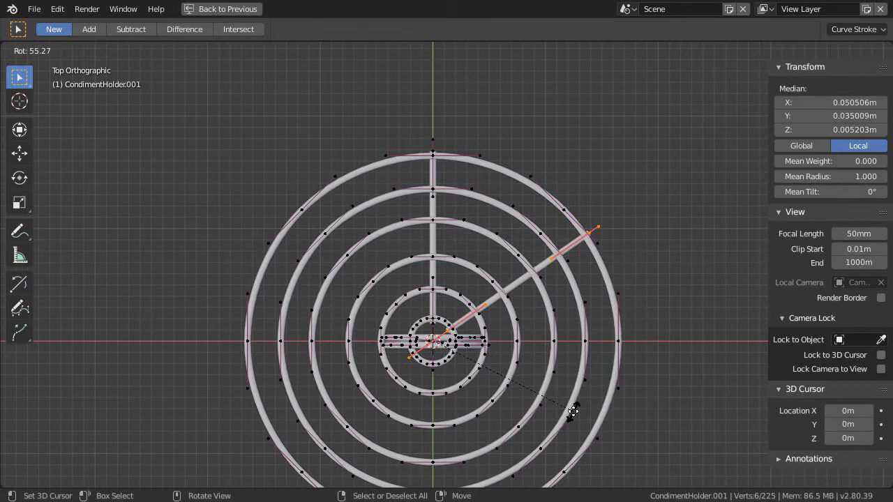
type("120")
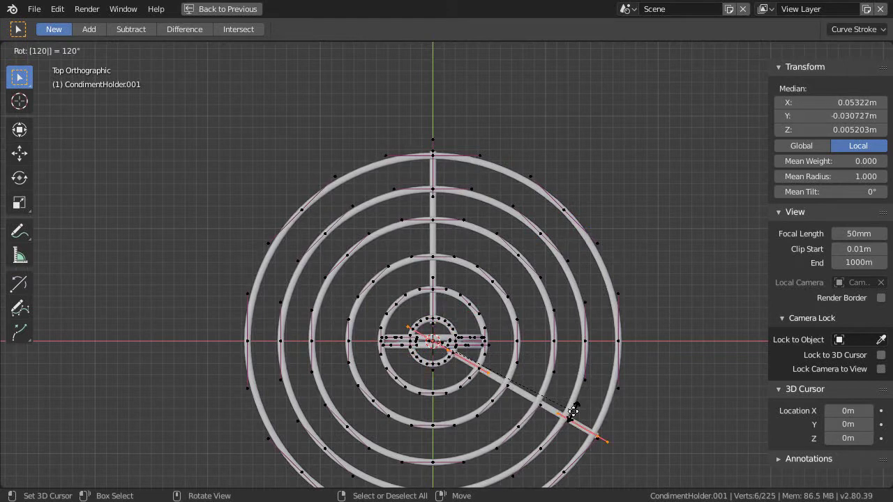
key("Return")
Step: Repeat the rotated duplication to add a third spoke under the base rings, and save the file
key("shift+r")
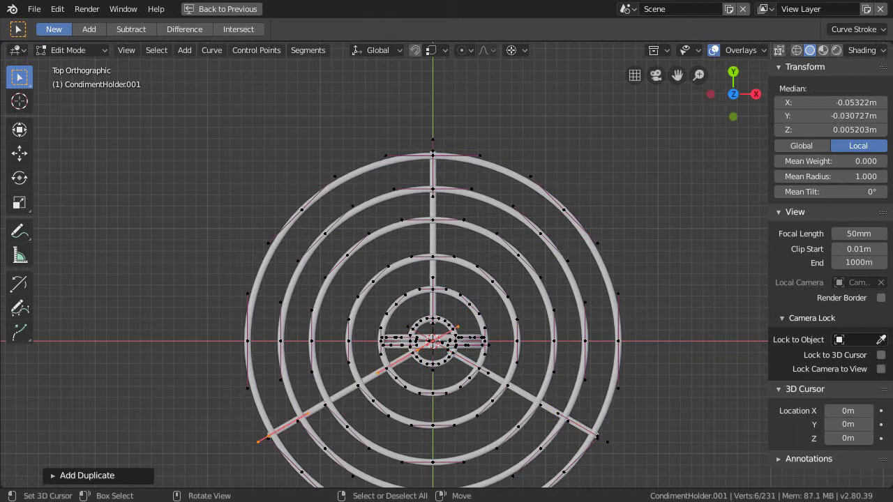
middle_click_drag(552, 335, 455, 295, "ctrl")
middle_click_drag(422, 368, 407, 336)
middle_click_drag(452, 264, 451, 324, "ctrl")
middle_click_drag(451, 323, 390, 323)
middle_click_drag(392, 267, 406, 235, "shift")
key("ctrl+s")
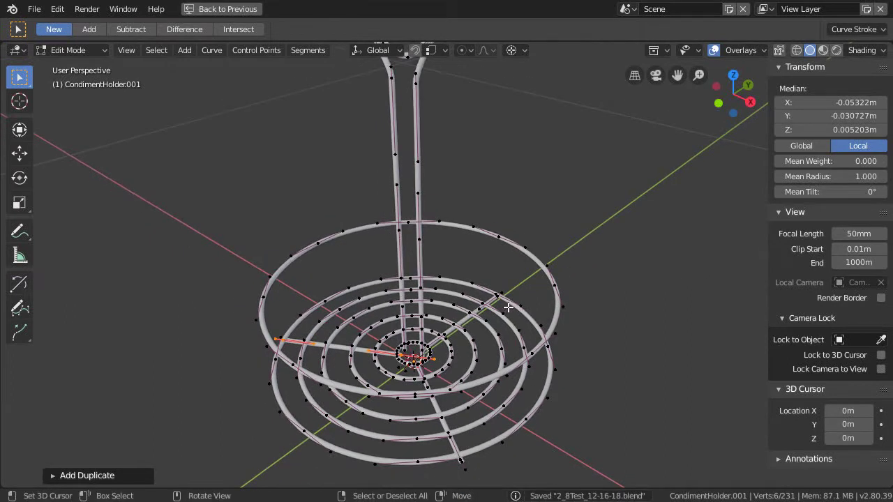
Step: Select all three linked spokes together with the complete linked handle curve
scroll(469, 381, "up", 5)
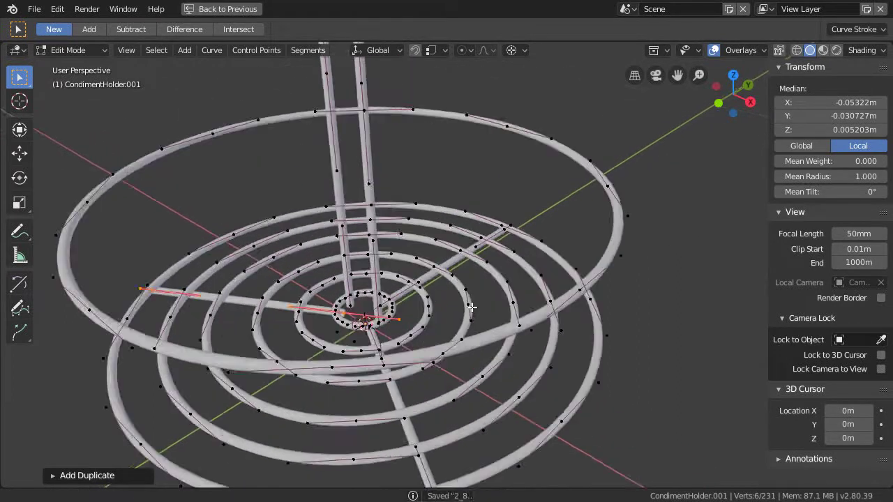
middle_click_drag(487, 265, 478, 298, "shift")
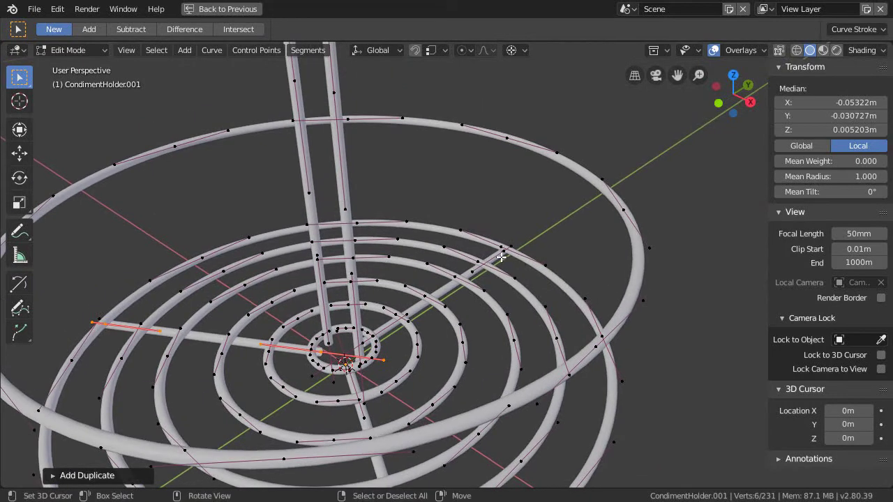
key("l")
middle_click_drag(431, 335, 470, 215, "shift")
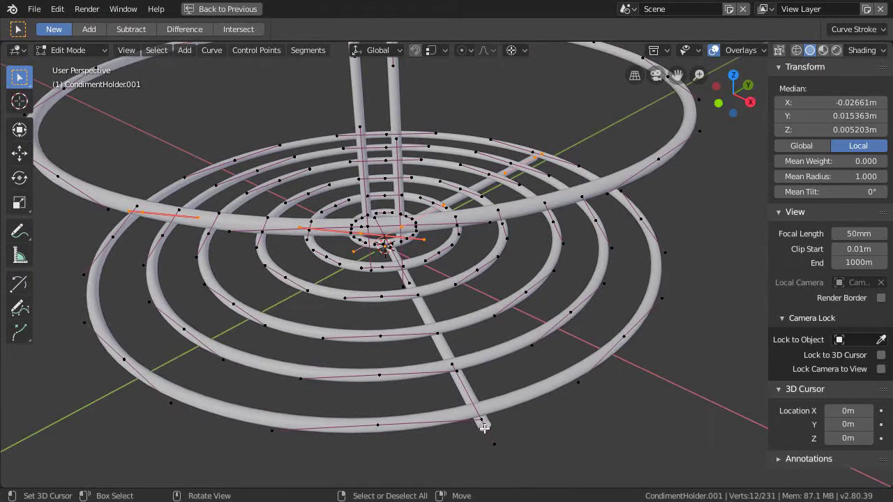
scroll(431, 201, "up", 4)
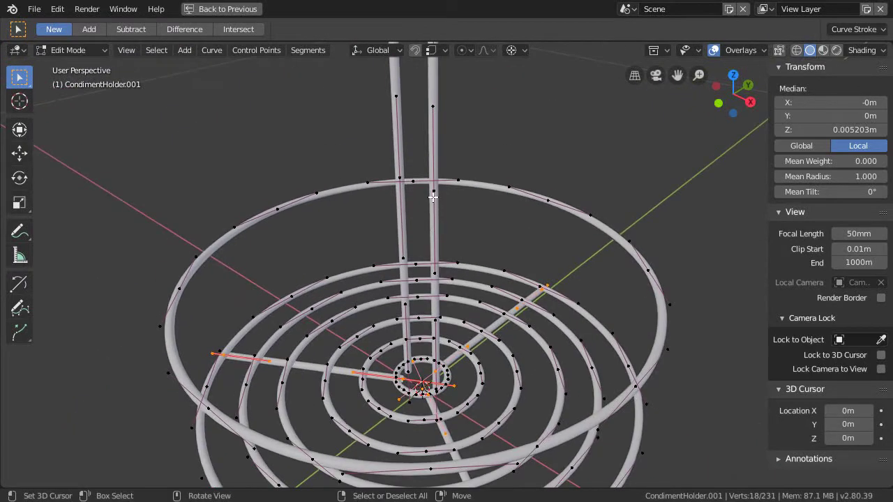
key("l")
scroll(432, 198, "down", 6)
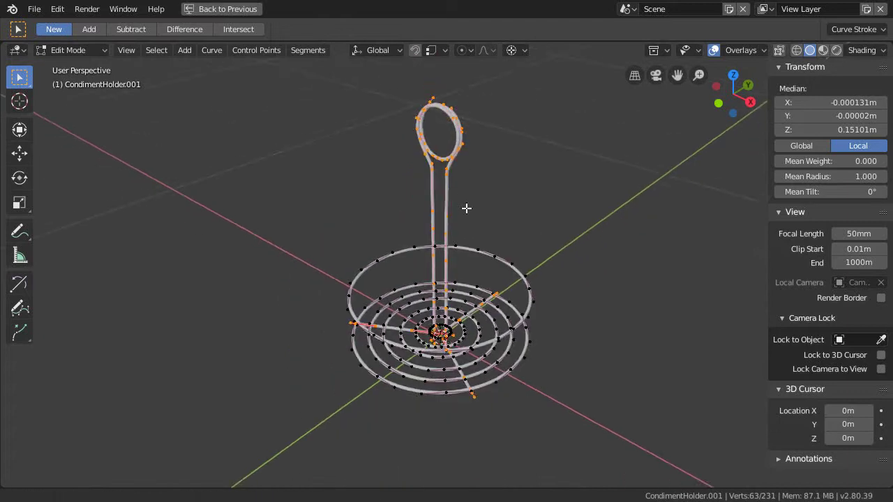
middle_click_drag(454, 225, 493, 272)
middle_click_drag(448, 354, 446, 327)
Step: Duplicate the selected handle and spokes in place and separate the copy into a new object
key("shift+d")
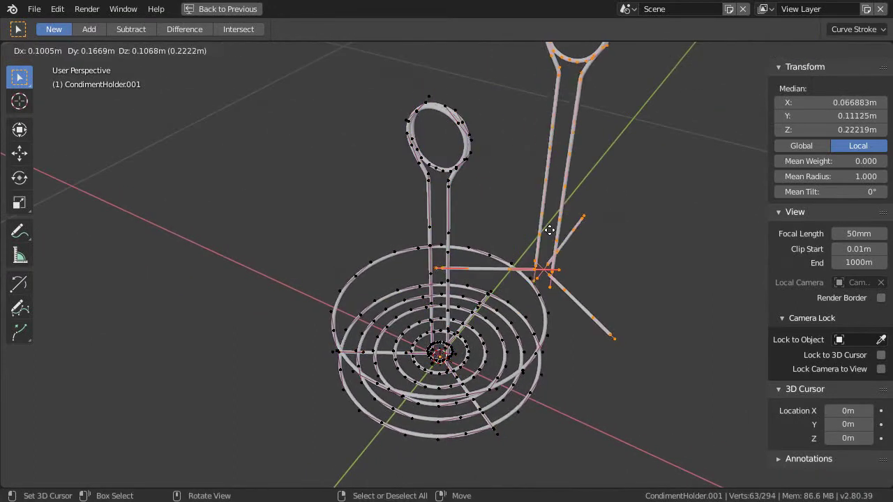
key("Escape")
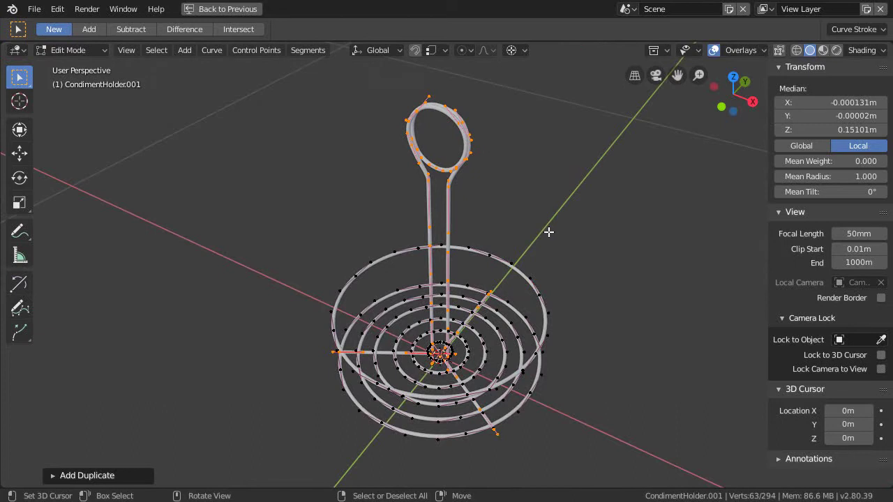
key("p")
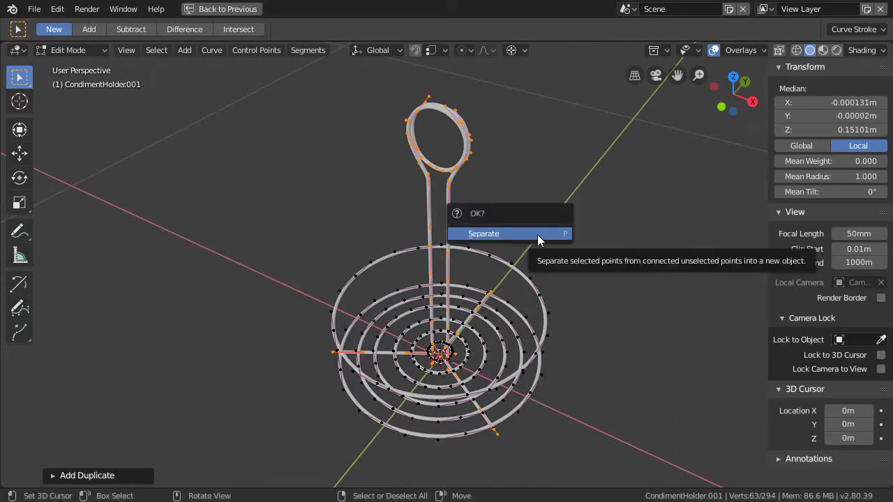
key("Escape")
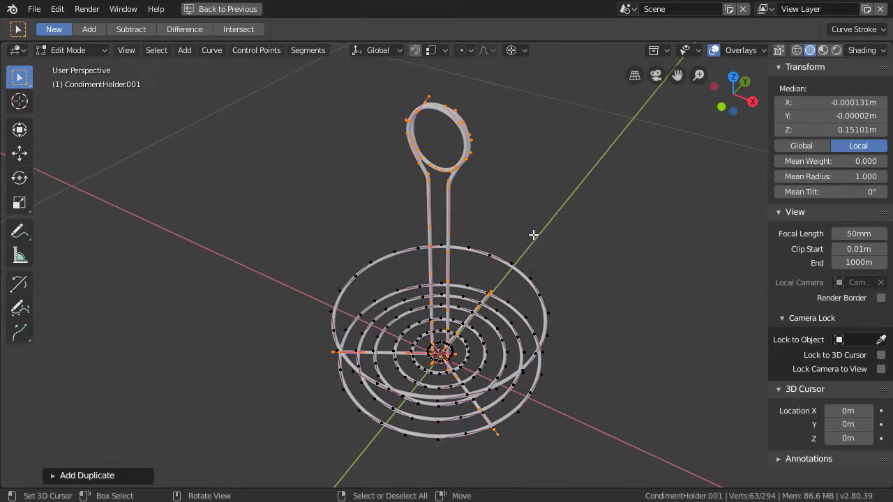
key("p")
left_click(522, 235)
middle_click_drag(514, 293, 442, 271)
middle_click_drag(436, 280, 462, 268, "ctrl")
middle_click_drag(462, 268, 456, 252)
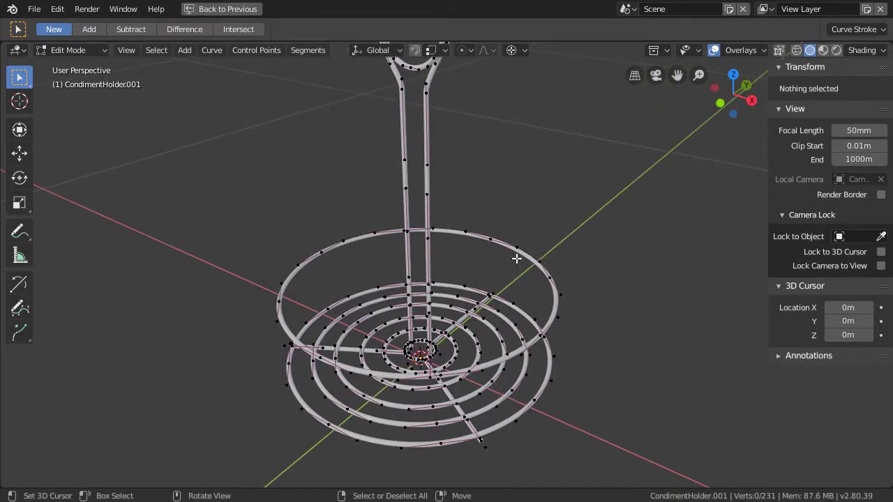
middle_click_drag(494, 327, 473, 318)
Step: Return to Object Mode, move the separated handle-and-spokes object to the SceneObjects collection, and show that collection
key("Tab")
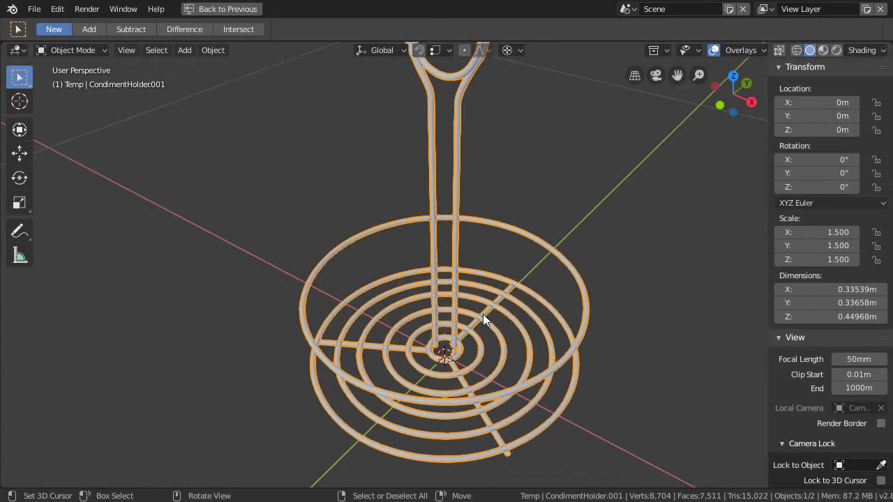
left_click(461, 187)
middle_click_drag(462, 187, 466, 209)
key("m")
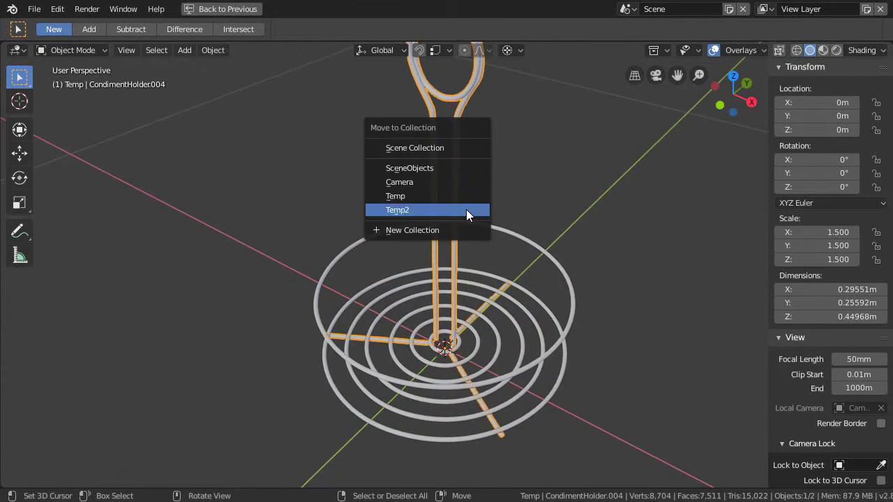
left_click(423, 168)
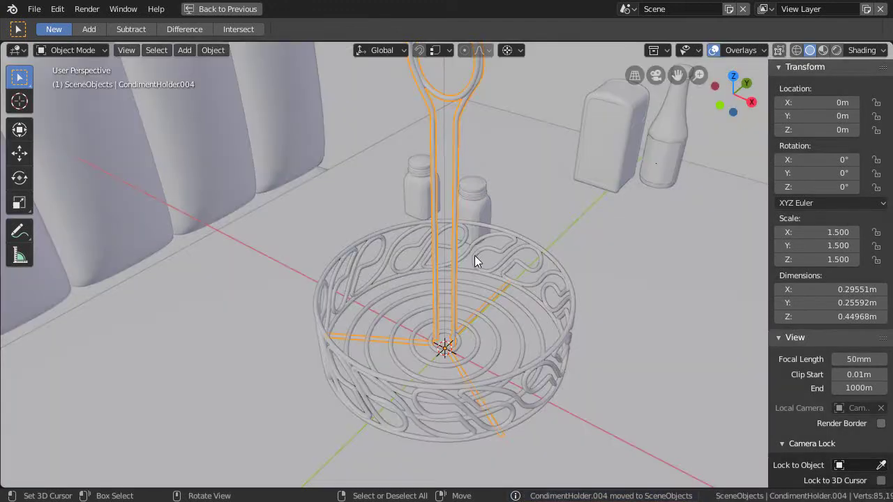
middle_click_drag(475, 261, 504, 309)
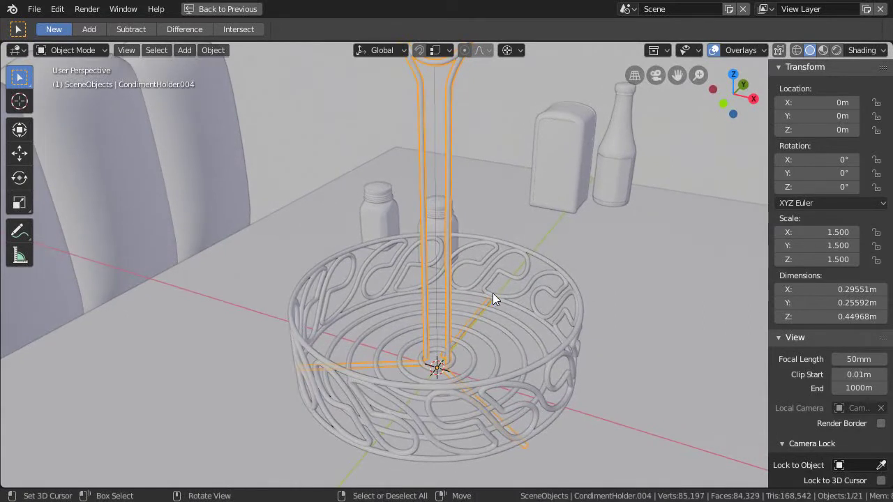
Step: Convert the handle-and-spokes curve object to a mesh and deselect everything
key("q")
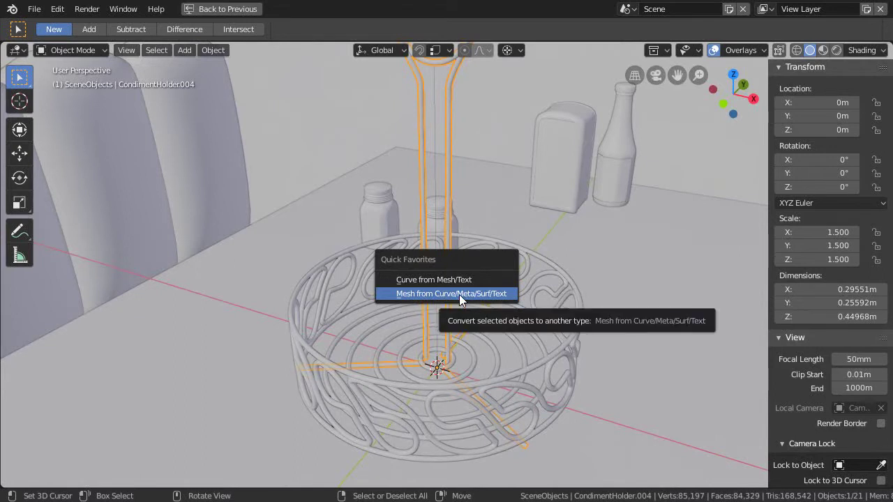
left_click(459, 294)
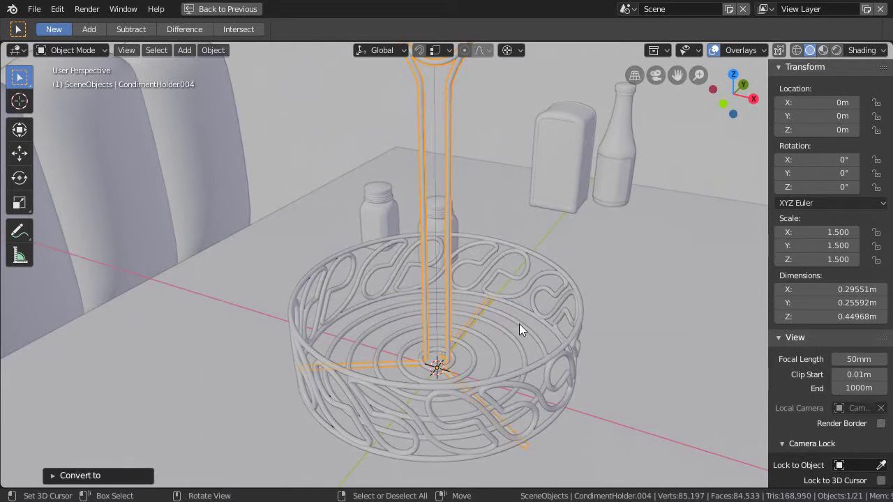
left_click(562, 296, "shift")
middle_click_drag(528, 266, 534, 369)
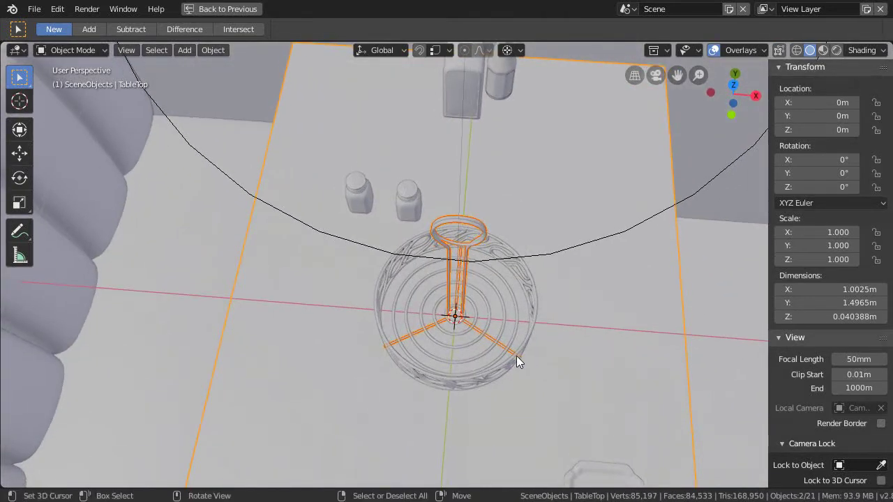
key("alt+a")
middle_click_drag(504, 332, 498, 259)
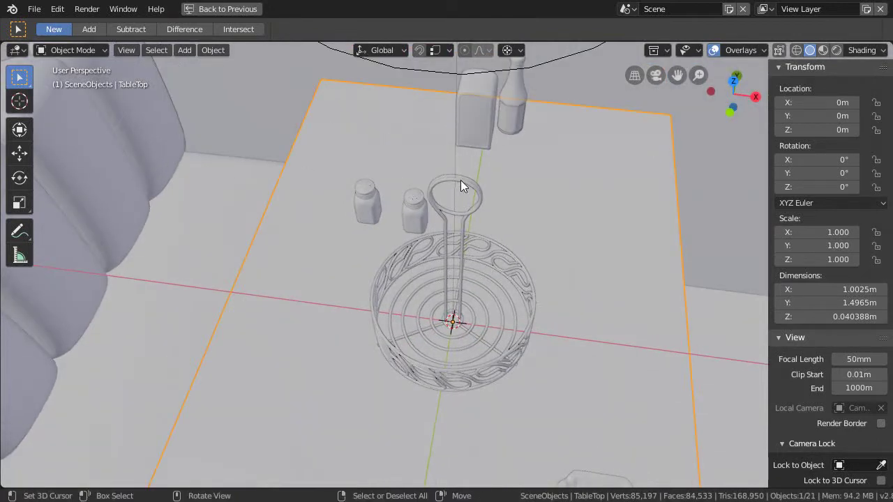
Step: Hide the tabletop and the wall base to leave the condiment holder unobstructed
left_click(464, 183)
left_click(511, 254, "shift")
left_click(512, 255, "shift")
left_click(512, 255, "shift")
middle_click_drag(512, 255, 510, 267, "ctrl")
scroll(510, 266, "down", 4)
middle_click_drag(508, 319, 591, 265)
left_click(598, 267)
key("h")
right_click(609, 199)
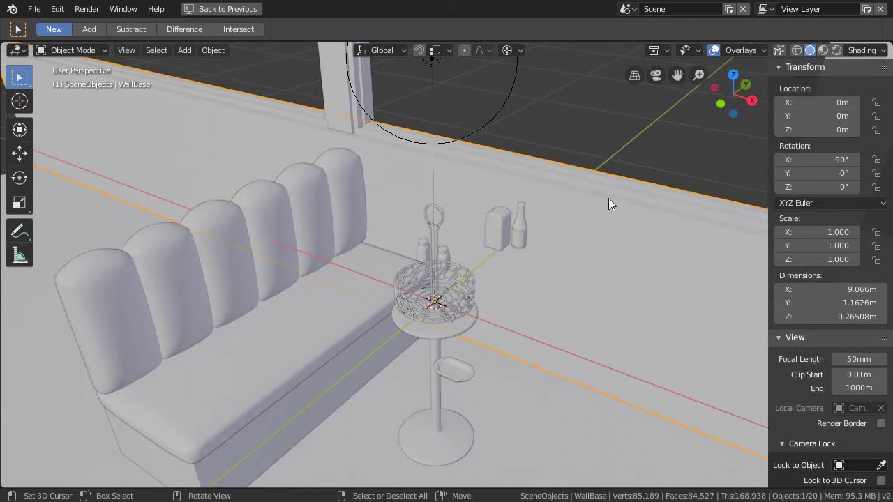
key("h")
scroll(459, 279, "up", 3)
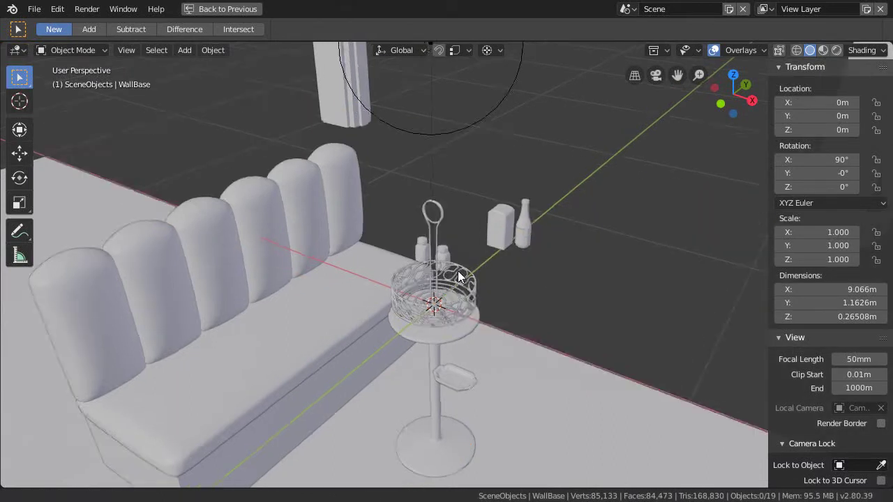
Step: Join the handle-and-spokes mesh with the patterned basket mesh into one object
left_click(483, 246)
left_click(484, 278, "shift")
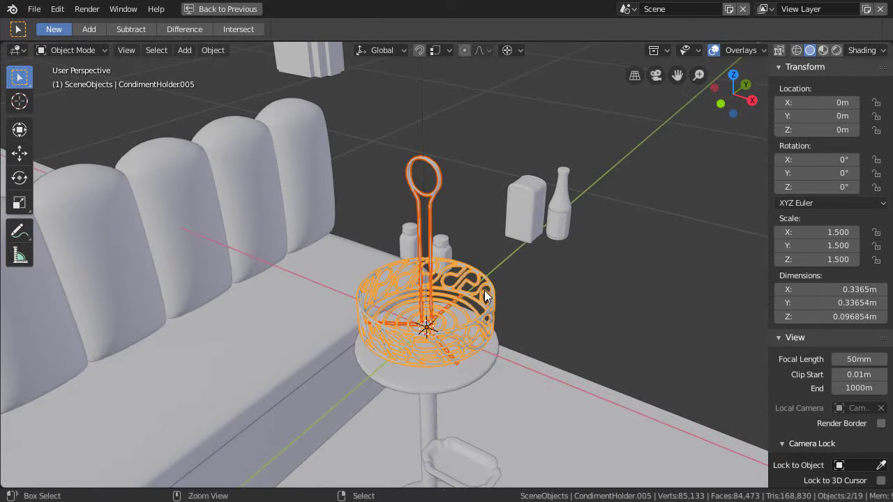
key("ctrl+j")
Step: Enter Edit Mode on the joined condiment holder and select a vertex at the bottom end of a handle rod
key("Tab")
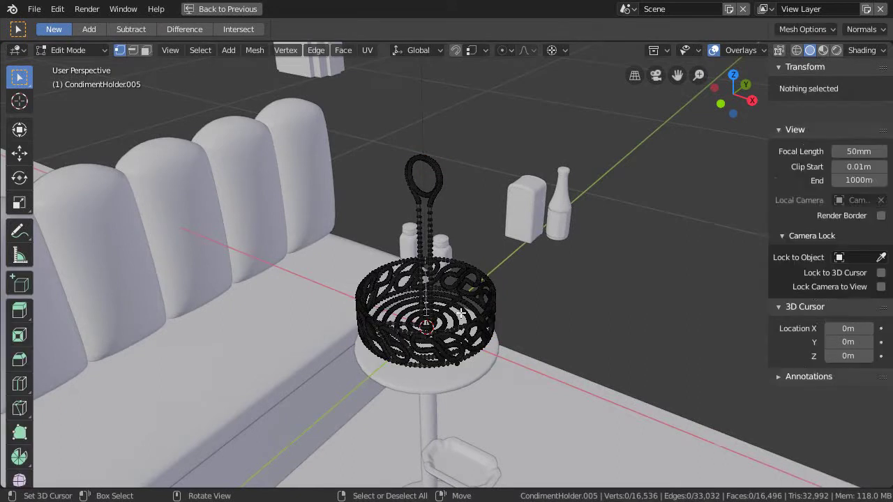
scroll(465, 298, "up", 2)
scroll(465, 299, "up", 1)
scroll(471, 299, "up", 3)
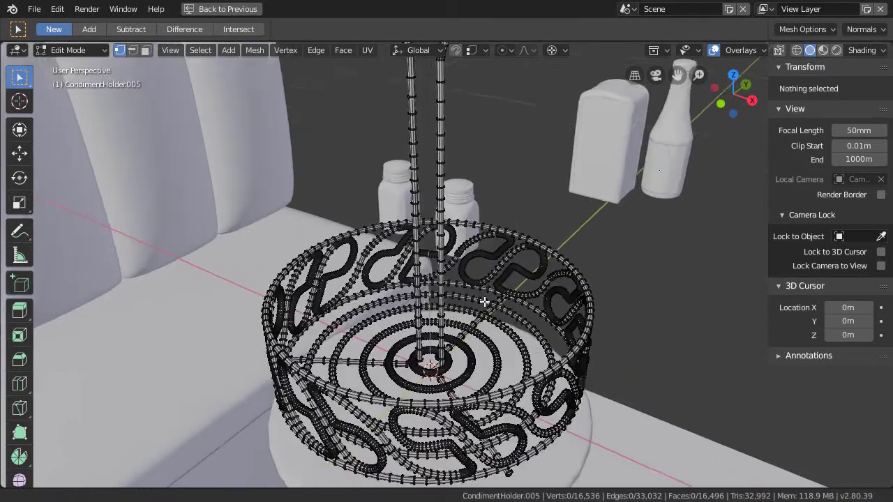
middle_click_drag(471, 299, 464, 354)
left_click(462, 342)
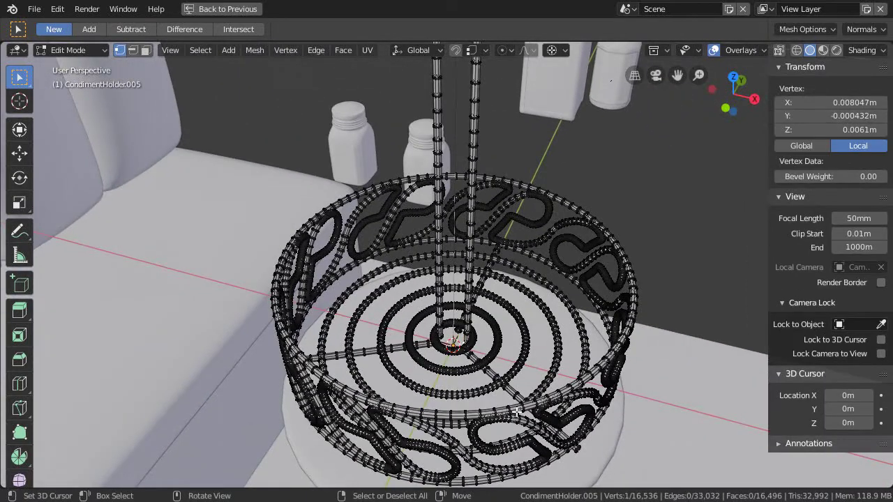
Step: Examine the mesh density of the handle, the base rings and the curved basket pattern
middle_click_drag(516, 413, 504, 125)
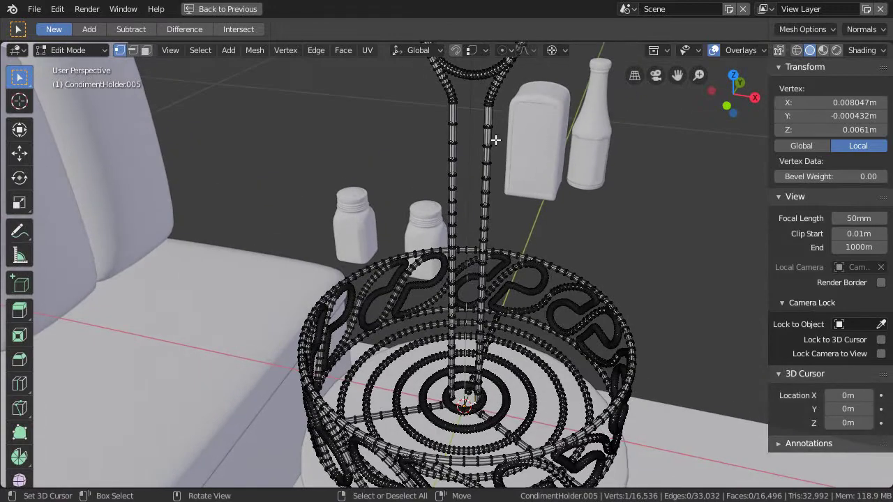
middle_click_drag(497, 370, 475, 289)
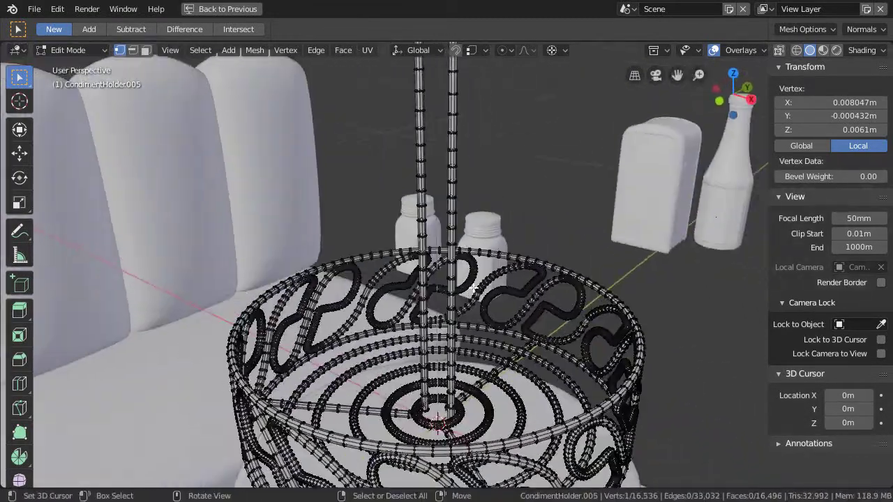
middle_click_drag(455, 240, 458, 341)
middle_click_drag(459, 223, 497, 219, "shift")
scroll(497, 219, "up", 3)
mouse_move(510, 280)
middle_mouse_down()
mouse_move(489, 233)
mouse_move(565, 172)
mouse_move(543, 172)
mouse_move(505, 263)
middle_mouse_up()
scroll(546, 175, "up", 2)
middle_click_drag(506, 265, 472, 285)
scroll(499, 279, "up", 2)
middle_click_drag(512, 281, 553, 257, "shift")
scroll(558, 255, "up", 1)
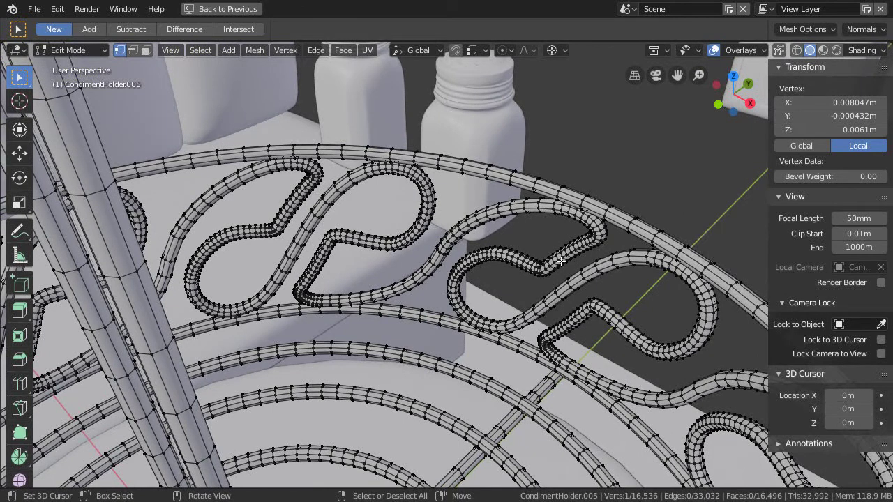
Step: Select the whole linked basket pattern and try a Checker Deselect with Nth Element 8 and Skip 8
key("ctrl+l")
middle_click_drag(562, 261, 549, 261)
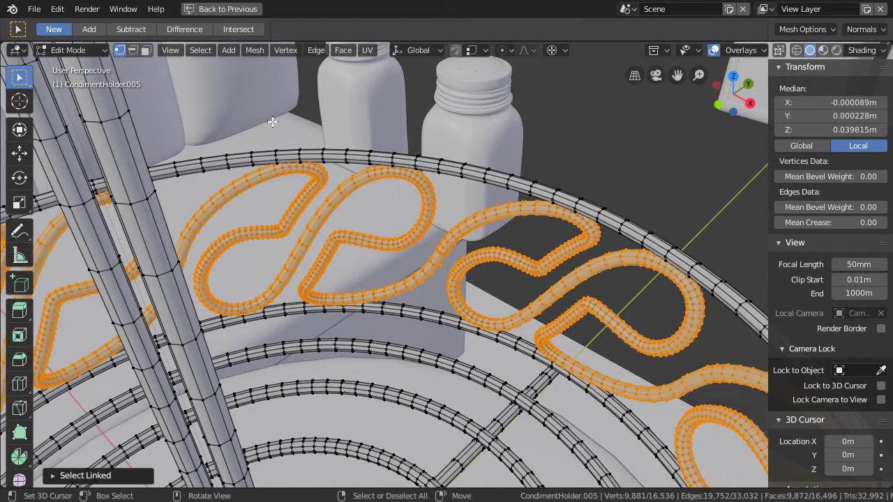
left_click(205, 50)
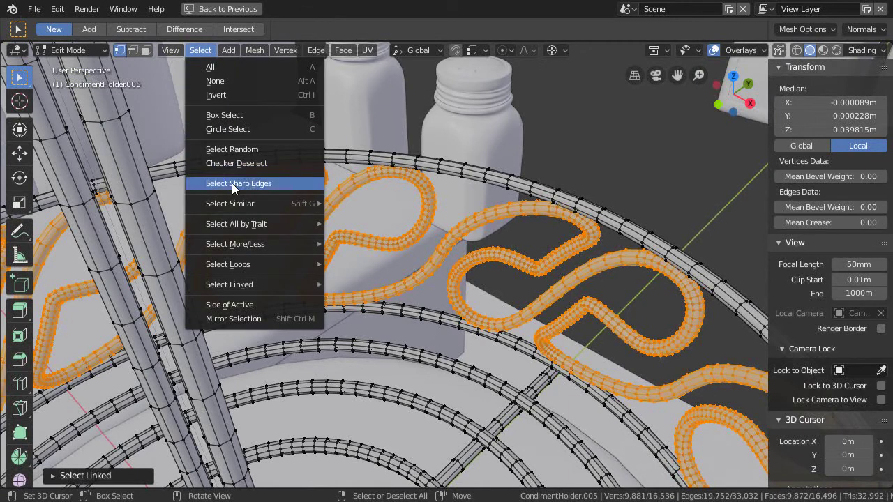
left_click(258, 165)
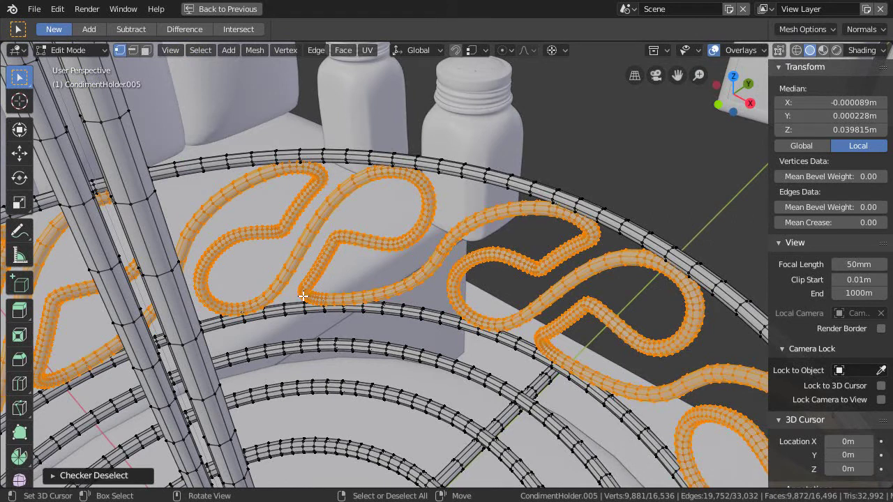
left_click(66, 476)
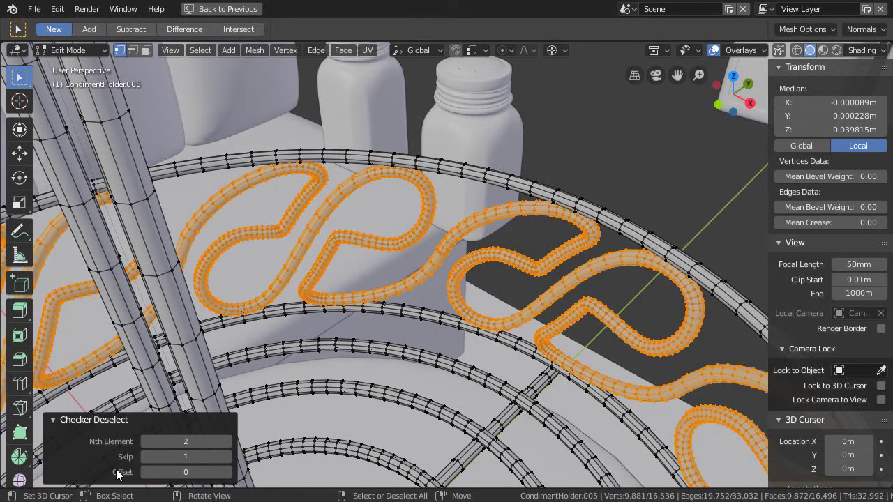
left_click(226, 457)
left_click(226, 458)
left_click(226, 458)
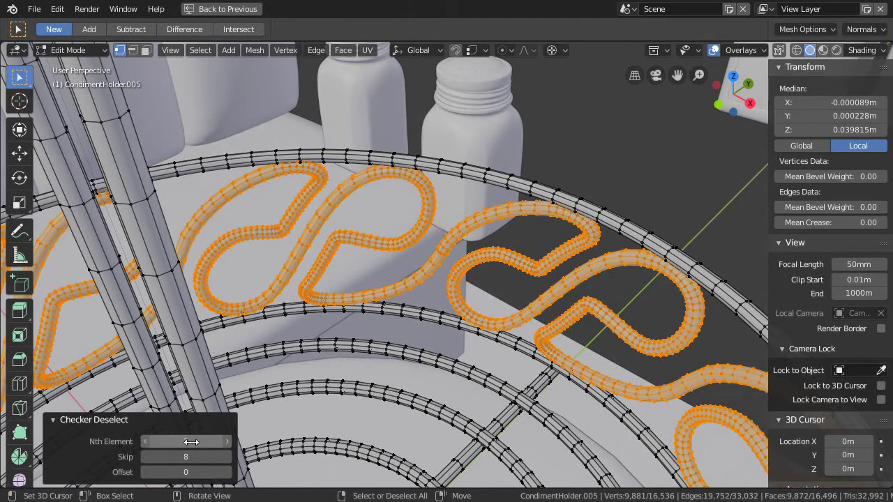
left_click(228, 443)
left_click(228, 442)
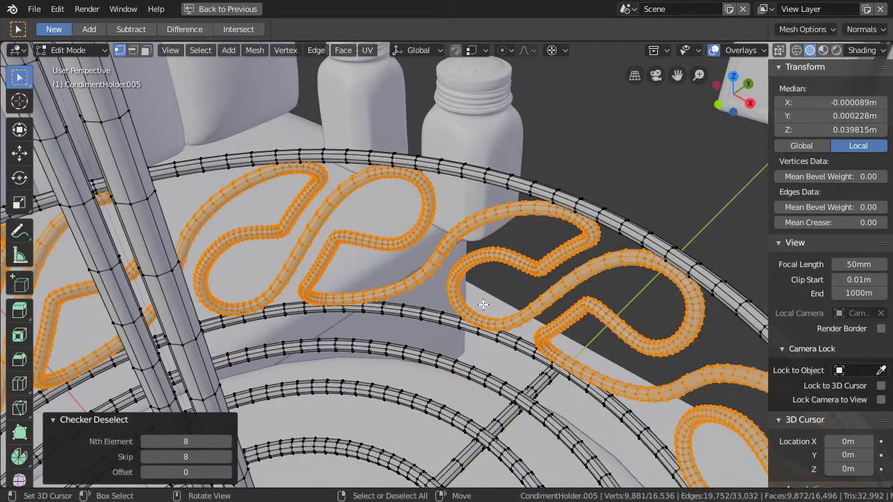
Step: Try the Checker Deselect on the basket pattern with Nth Element 3, Skip 12 and Offset 76
middle_click_drag(519, 284, 224, 410)
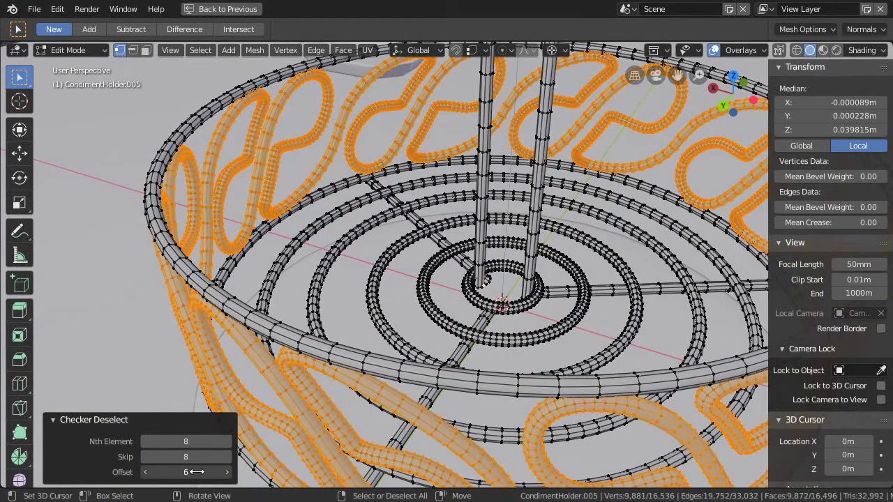
left_click_drag(178, 472, 319, 432)
middle_click_drag(352, 426, 379, 395)
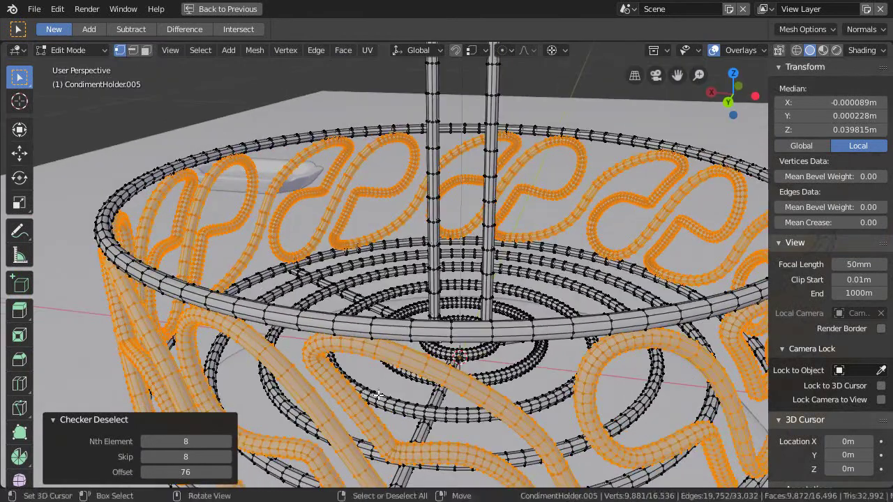
left_click(185, 442)
type("3")
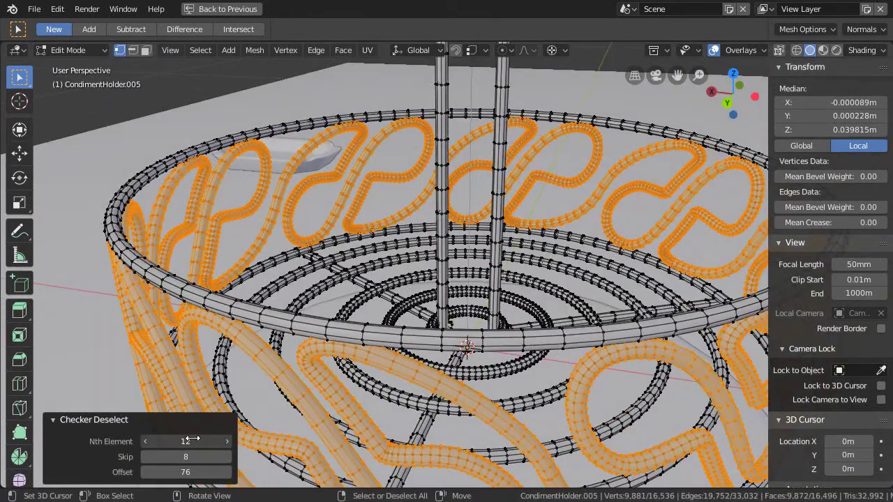
key("Return")
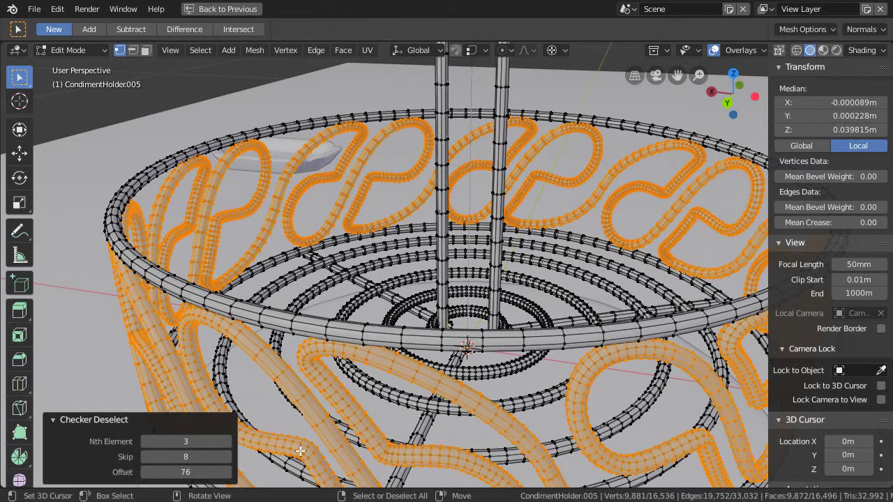
left_click(187, 457)
type("12")
key("Return")
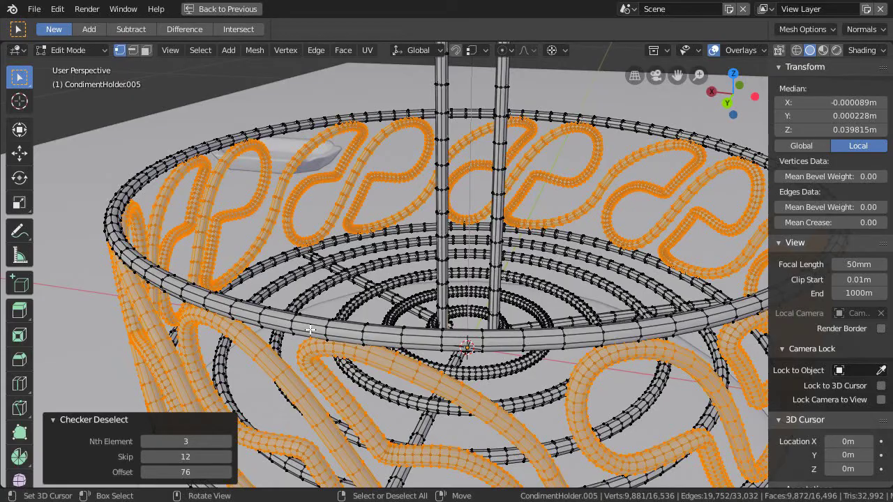
middle_click_drag(249, 395, 481, 362)
left_click(60, 419)
Step: Examine the open tube ends of the handle rods and spokes around the innermost base ring
left_click(483, 364)
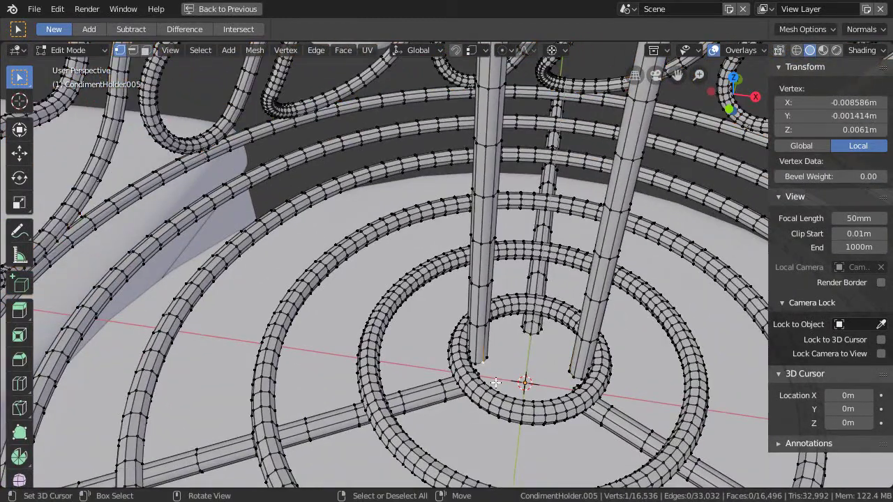
key("KP_Decimal")
middle_click_drag(492, 368, 447, 337, "ctrl")
middle_click_drag(447, 338, 412, 333)
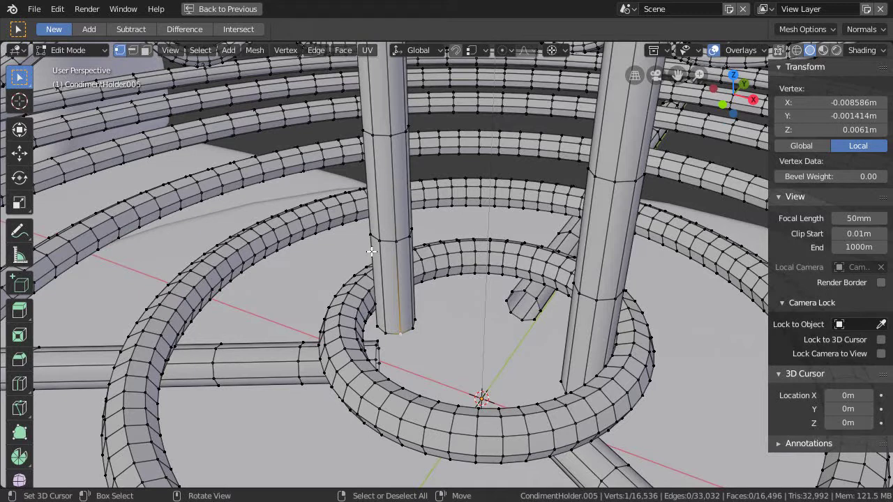
scroll(411, 238, "down", 4)
middle_click_drag(411, 237, 408, 307, "shift")
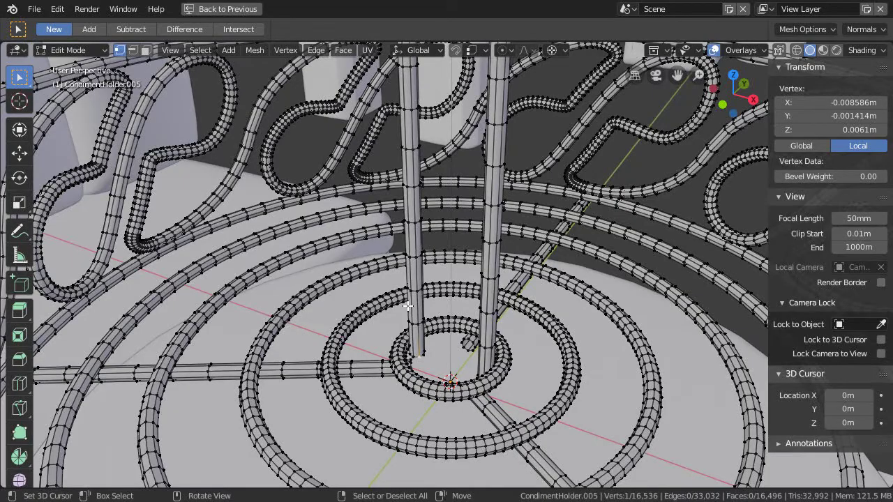
middle_click_drag(442, 318, 440, 301, "ctrl")
middle_click_drag(433, 342, 437, 323, "ctrl")
middle_click_drag(438, 324, 453, 283, "shift")
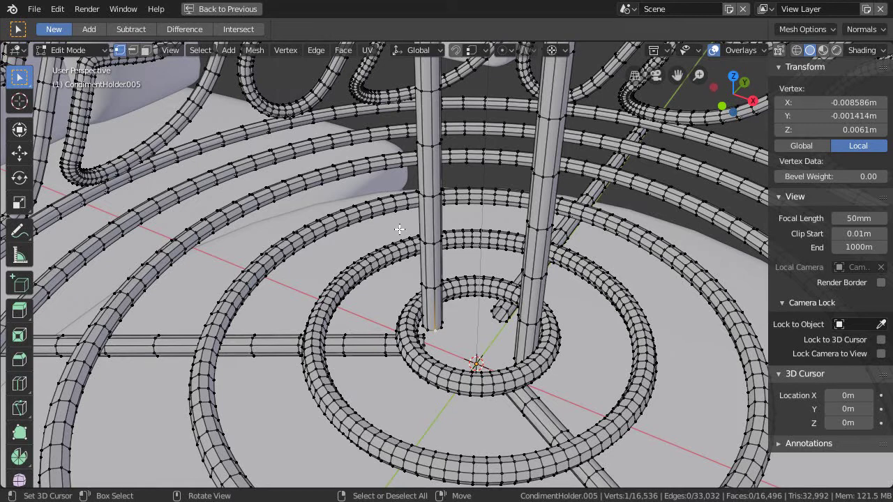
middle_click_drag(401, 187, 383, 311, "ctrl")
middle_click_drag(470, 178, 451, 337, "shift")
scroll(452, 337, "up", 6)
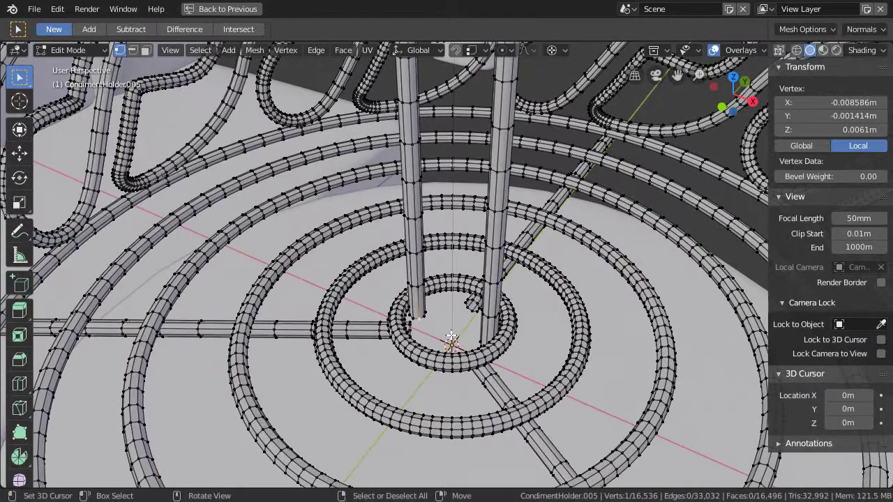
scroll(451, 337, "up", 3)
Step: Select the open edge loops at the bottom of both handle rods and fill each with a face
left_click(415, 358, "alt")
middle_click_drag(414, 357, 434, 375)
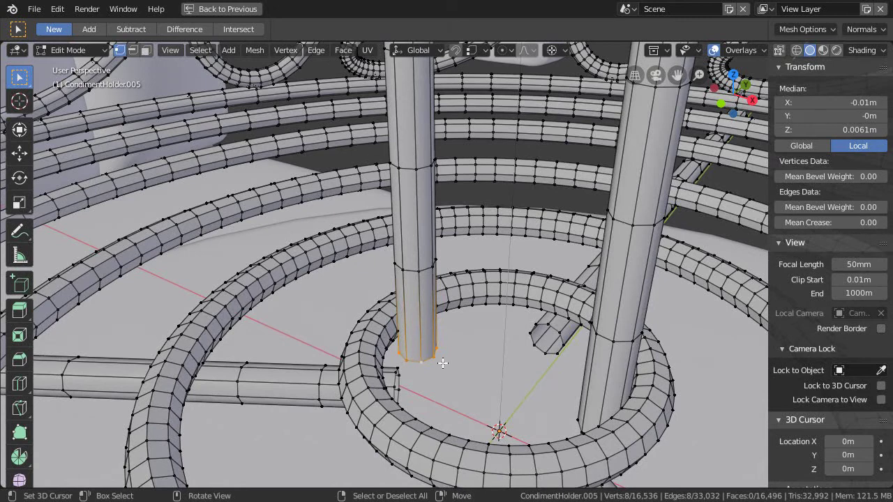
middle_click_drag(442, 364, 455, 338)
left_click(553, 307, "alt")
left_click(395, 321, "alt+shift")
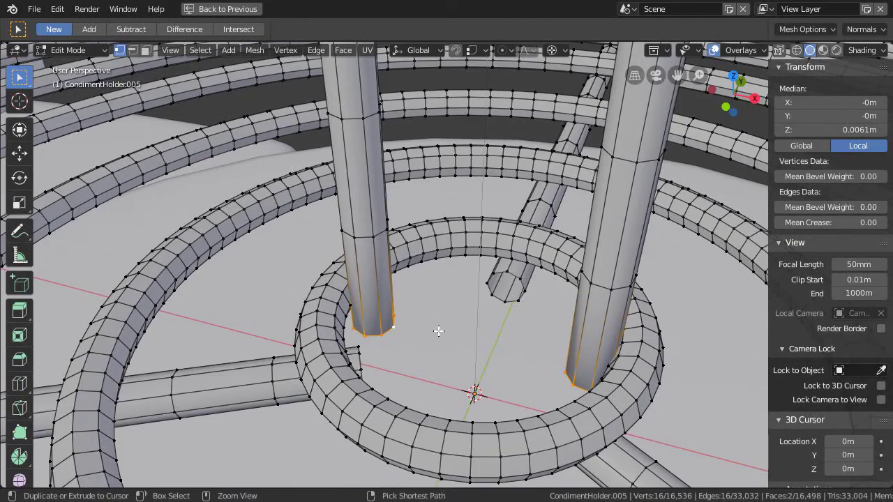
Step: Fill the open inner ends of the three base spokes inside the innermost ring with faces
middle_click_drag(407, 346, 441, 240)
left_click(443, 326, "alt")
key("f")
left_click(354, 280, "alt")
key("ctrl+z")
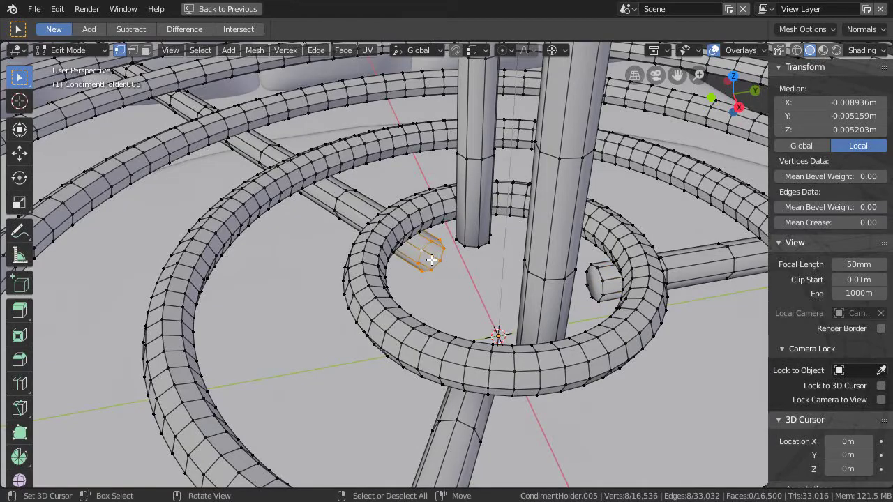
key("ctrl+z")
scroll(426, 264, "down", 3)
Step: Fill the open outer ends of the two base spokes on the negative Y side of the basket
middle_click_drag(426, 263, 448, 340, "shift")
middle_click_drag(342, 328, 481, 314)
middle_click_drag(349, 317, 447, 363, "shift")
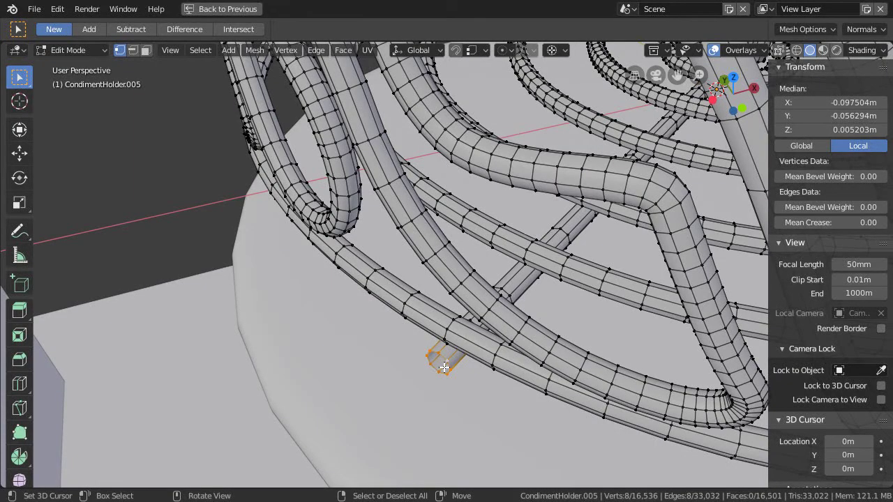
scroll(469, 328, "down", 3)
middle_click_drag(469, 328, 210, 300, "shift")
middle_click_drag(552, 290, 453, 302)
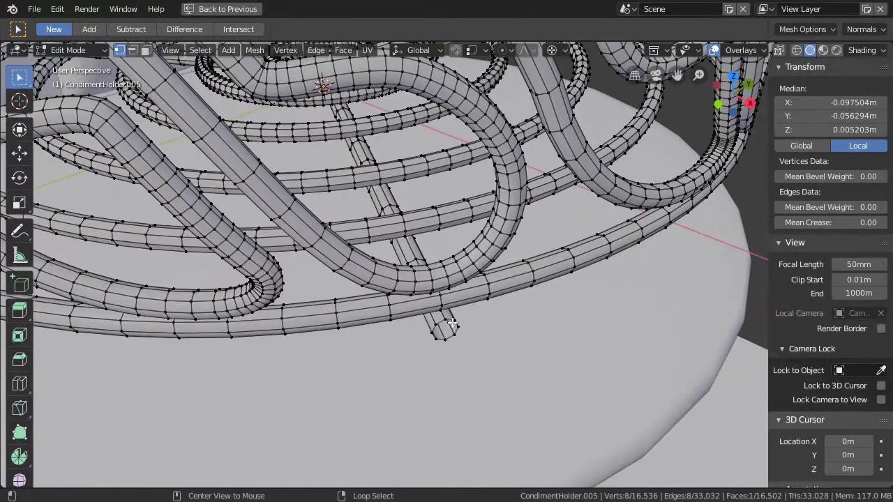
left_click(450, 327, "alt")
scroll(459, 331, "up", 2)
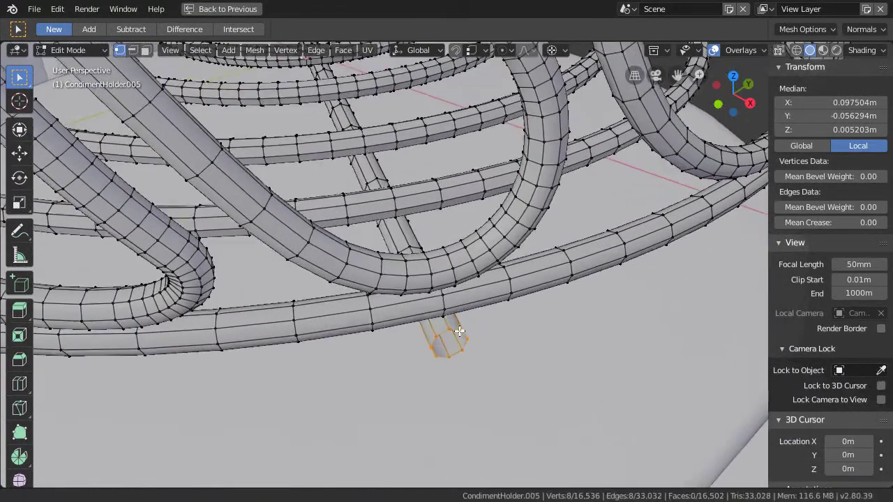
middle_click_drag(459, 332, 461, 337)
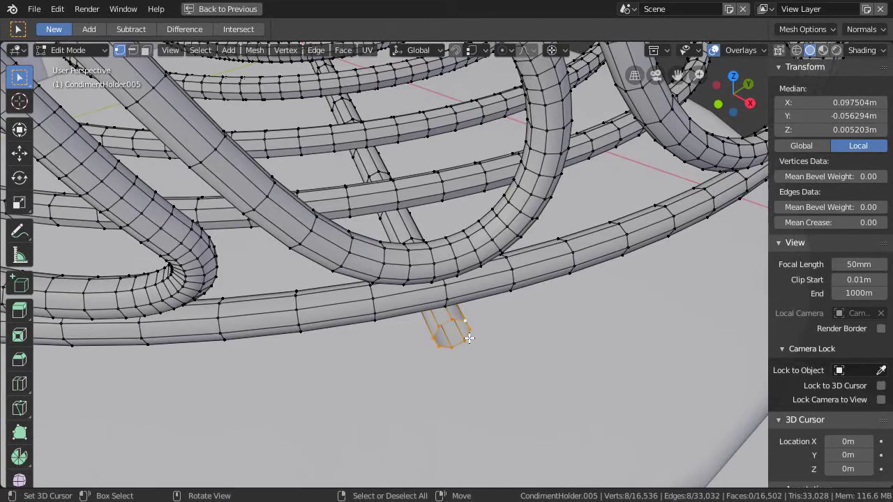
middle_click_drag(486, 240, 490, 384, "ctrl")
middle_click_drag(502, 279, 506, 343, "shift")
Step: Fill the open outer end of the third base spoke, which runs along the positive Y axis
middle_click_drag(663, 301, 518, 315)
middle_click_drag(518, 316, 539, 306, "shift")
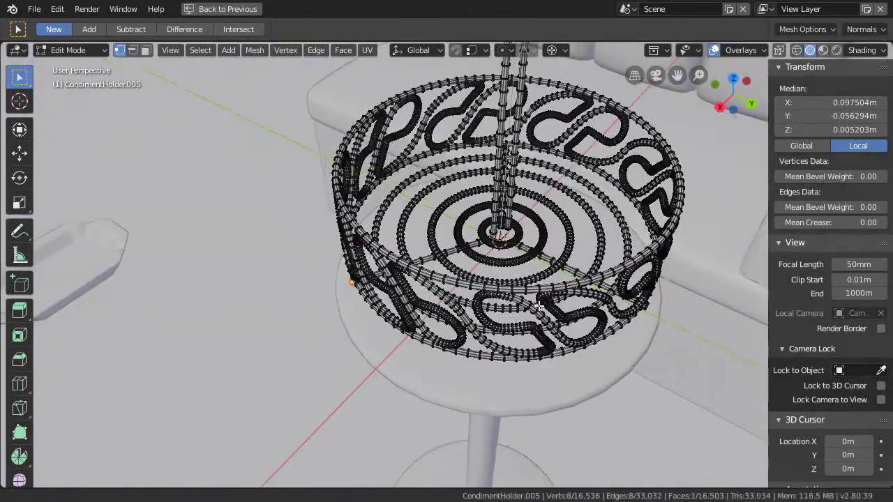
scroll(539, 307, "up", 8)
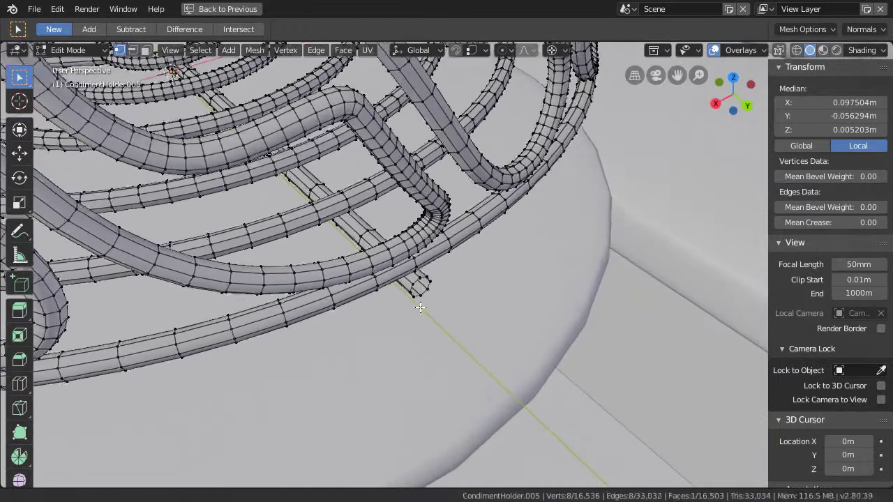
middle_click_drag(421, 308, 418, 278, "ctrl")
right_click(413, 308, "alt")
middle_click_drag(409, 337, 448, 288, "shift")
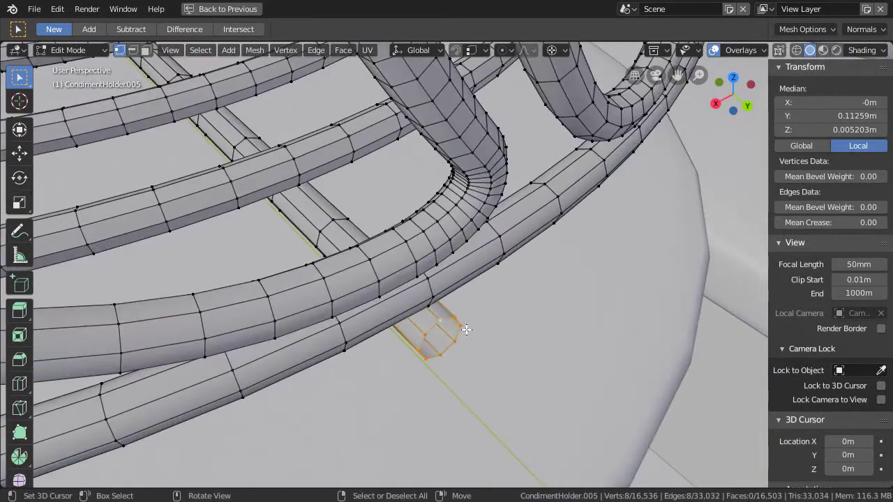
middle_click_drag(439, 173, 438, 307, "ctrl")
middle_click_drag(404, 300, 430, 376, "shift")
Step: Return to Object Mode and switch the viewport shading to Rendered
key("Tab")
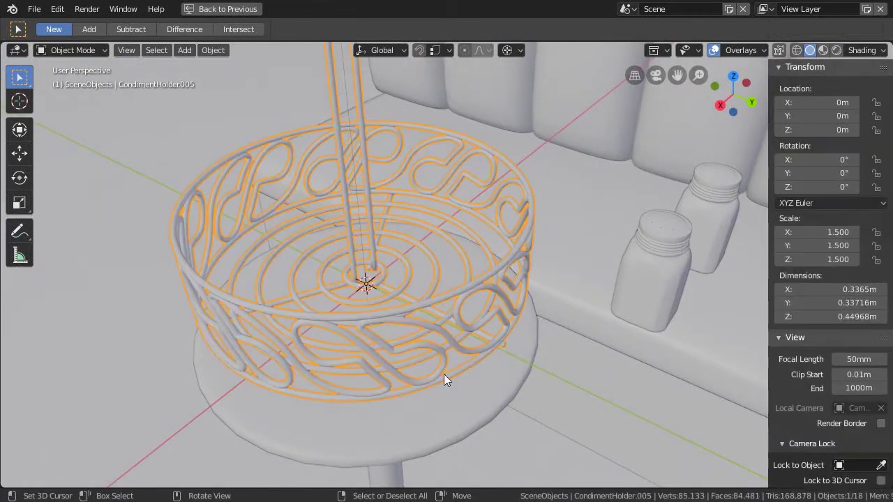
key("z")
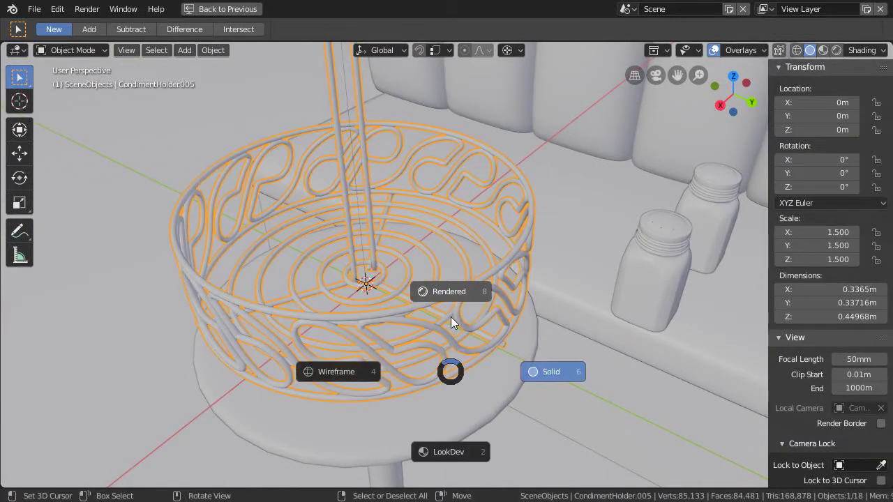
left_click(455, 319)
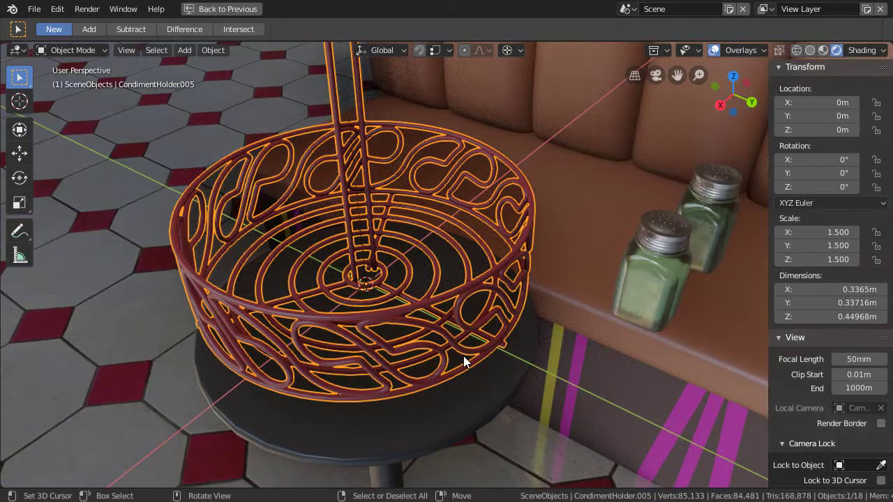
Step: Examine the rendered condiment holder from several angles and compare it with the reference image
scroll(464, 356, "up", 2)
middle_click_drag(470, 334, 604, 269)
scroll(604, 268, "down", 2)
middle_click_drag(497, 311, 505, 350)
key("alt+a")
scroll(496, 279, "down", 4)
middle_click_drag(505, 351, 464, 316)
scroll(463, 321, "down", 3)
middle_click_drag(452, 351, 414, 428, "shift")
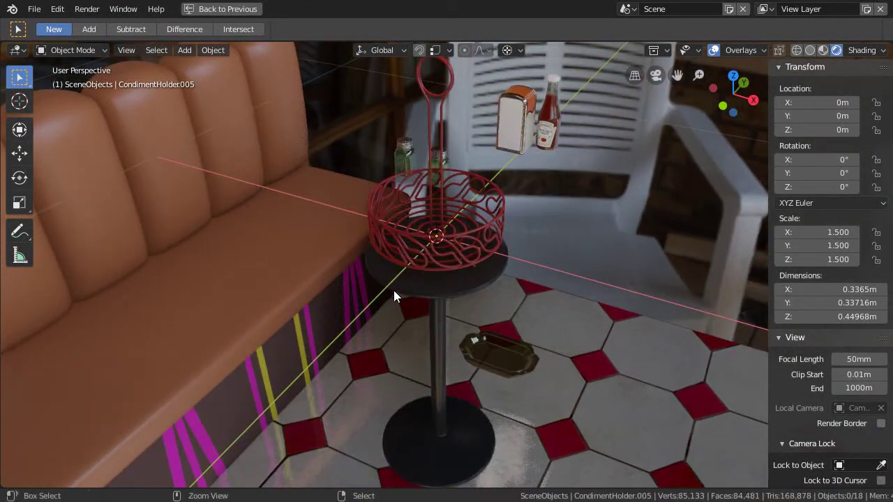
middle_click_drag(393, 296, 396, 314)
middle_click_drag(448, 285, 404, 281)
scroll(459, 250, "up", 2)
scroll(428, 255, "up", 3)
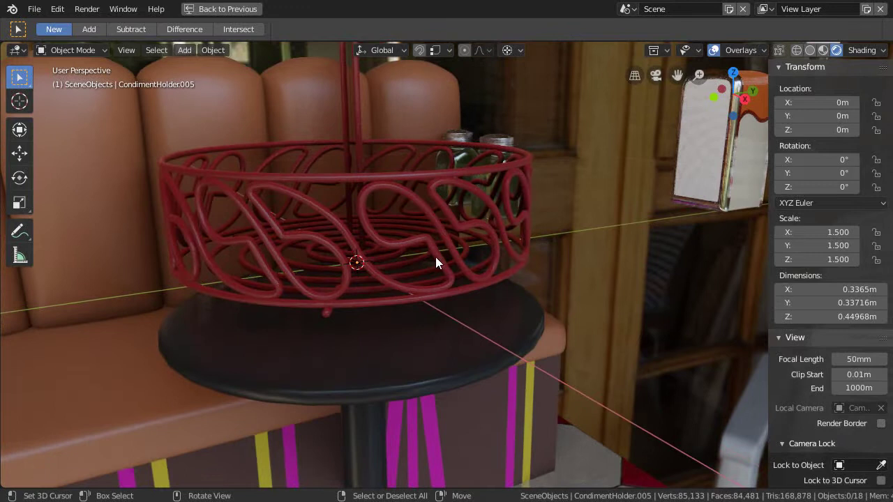
key("ctrl+space")
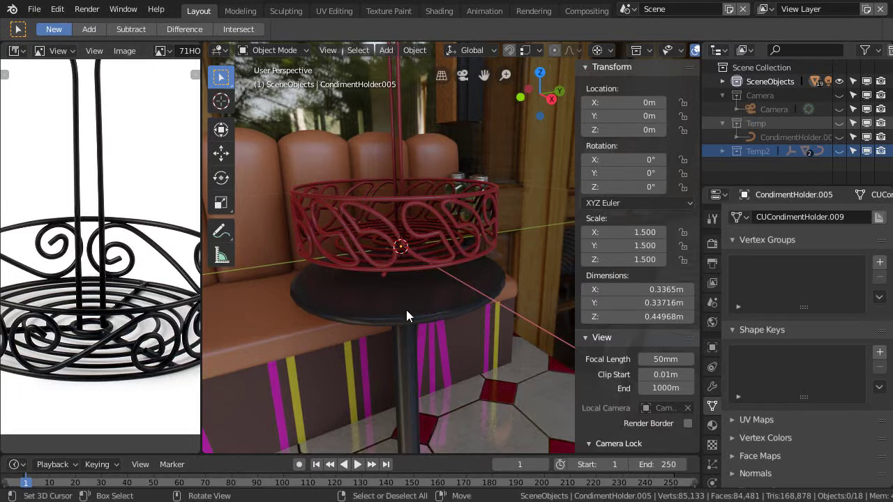
key("ctrl+space")
middle_click_drag(423, 318, 454, 339)
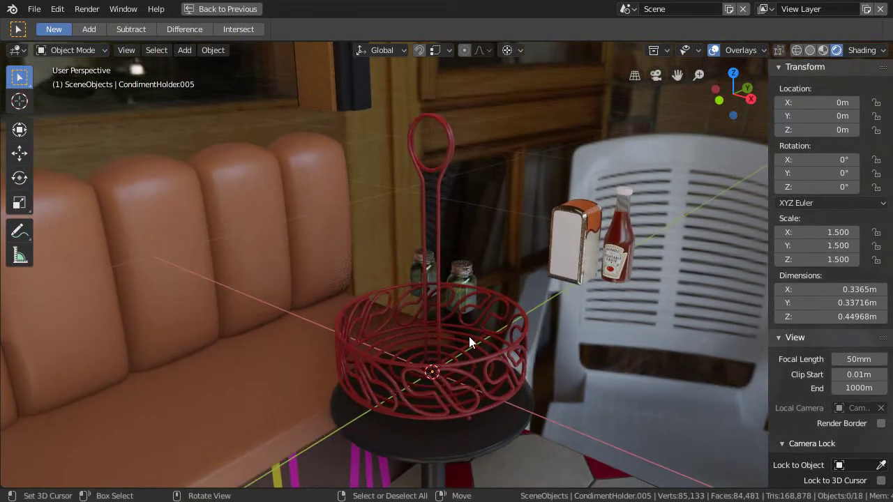
Step: Reveal the table and hidden scene objects, hide the solid helper cylinder again, and select the condiment holder
key("alt+h")
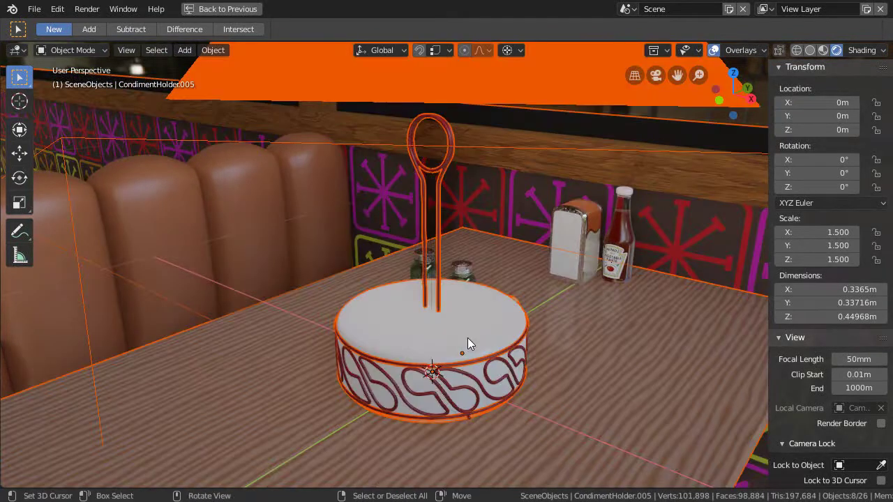
key("h")
middle_click_drag(460, 356, 491, 261)
left_click(503, 209)
left_click(501, 208)
scroll(482, 263, "down", 3)
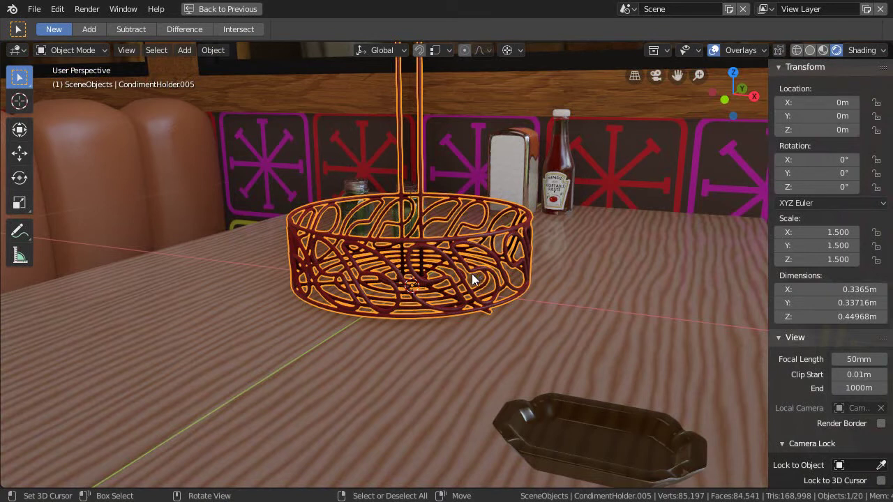
Step: Hide every object except the condiment holder and set the viewport shading to Wireframe
key("shift+h")
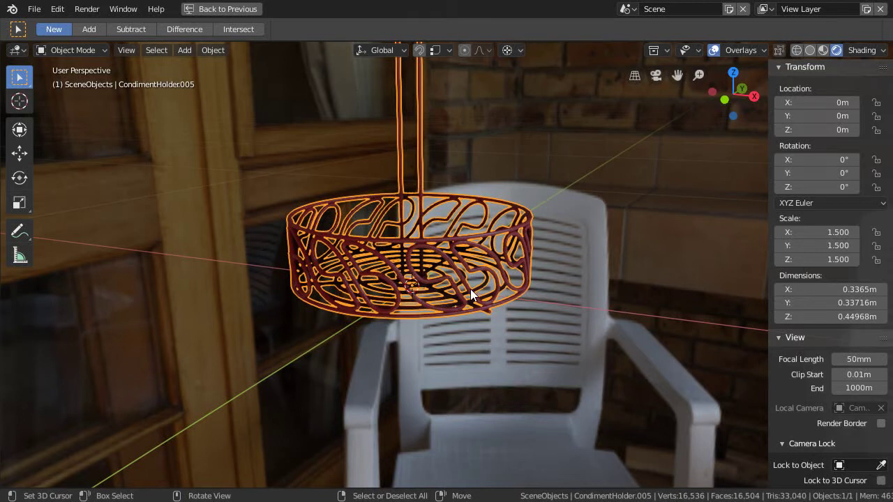
key("z")
left_click(509, 294)
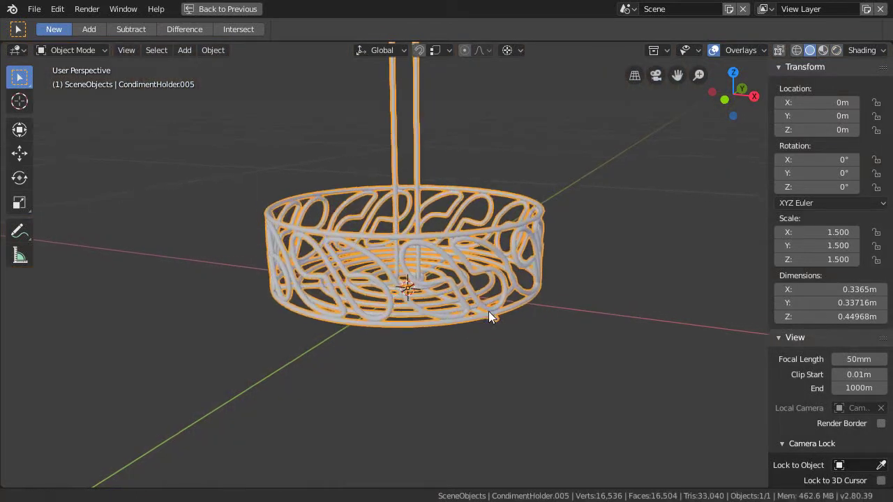
key("z")
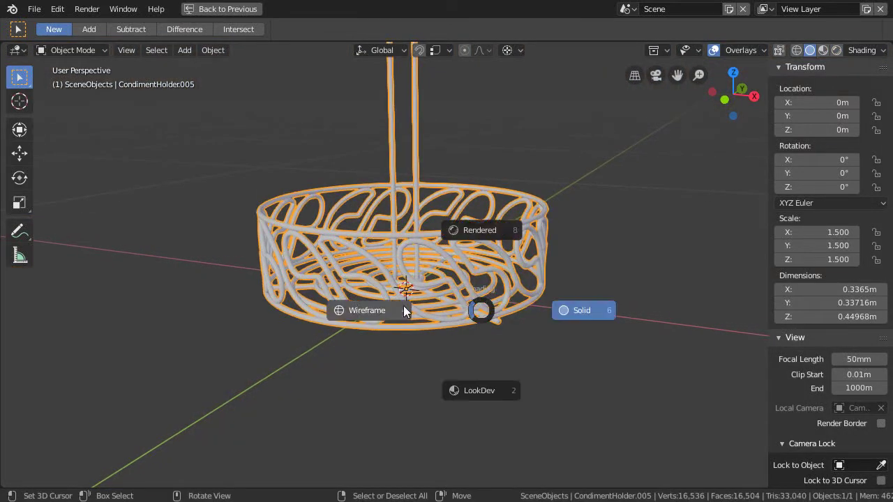
left_click(380, 309)
mouse_move(373, 349)
middle_mouse_down("ctrl")
mouse_move(411, 271)
mouse_move(430, 279)
mouse_move(435, 270)
mouse_move(375, 271)
mouse_move(482, 283)
mouse_move(498, 257)
middle_mouse_up("ctrl")
Step: In Edit Mode, select the lowest vertex at the inner end of each of the three base spokes
key("Tab")
middle_click_drag(497, 299, 506, 224, "shift")
middle_click_drag(460, 253, 441, 274)
left_click(499, 215)
middle_click_drag(498, 215, 468, 202)
middle_click_drag(493, 258, 469, 217, "shift")
middle_click_drag(466, 178, 411, 207)
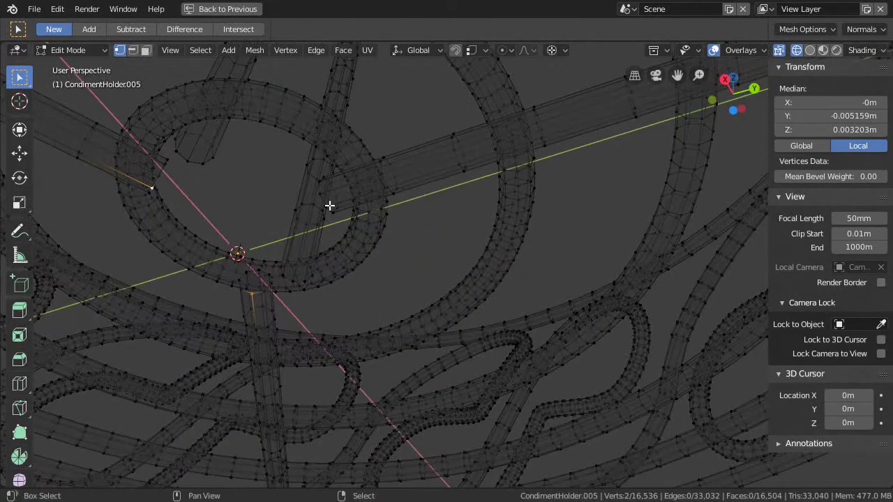
middle_click_drag(327, 206, 412, 263)
Step: Examine the three selected spoke vertices in the top, bottom, front, back, right and left orthographic views
key("KP_7")
middle_click_drag(469, 277, 346, 293, "shift")
middle_click_drag(405, 399, 444, 283, "ctrl")
middle_click_drag(435, 319, 434, 263, "shift")
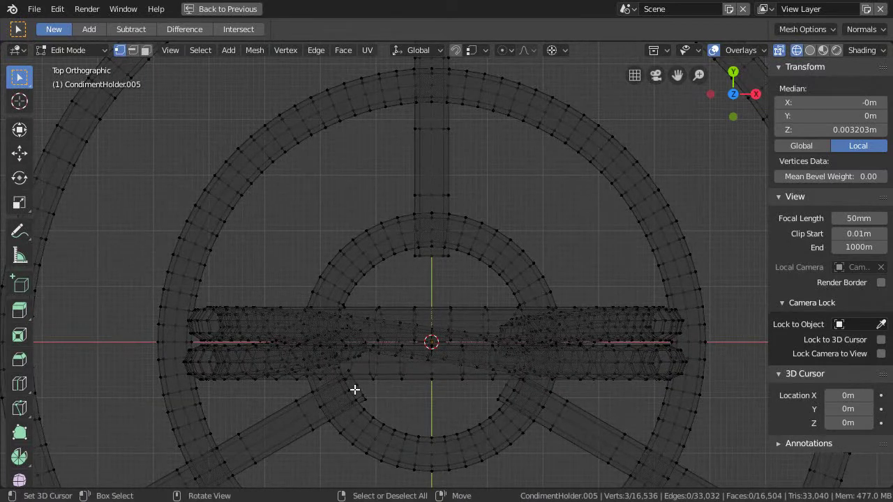
middle_click_drag(495, 321, 463, 337, "ctrl")
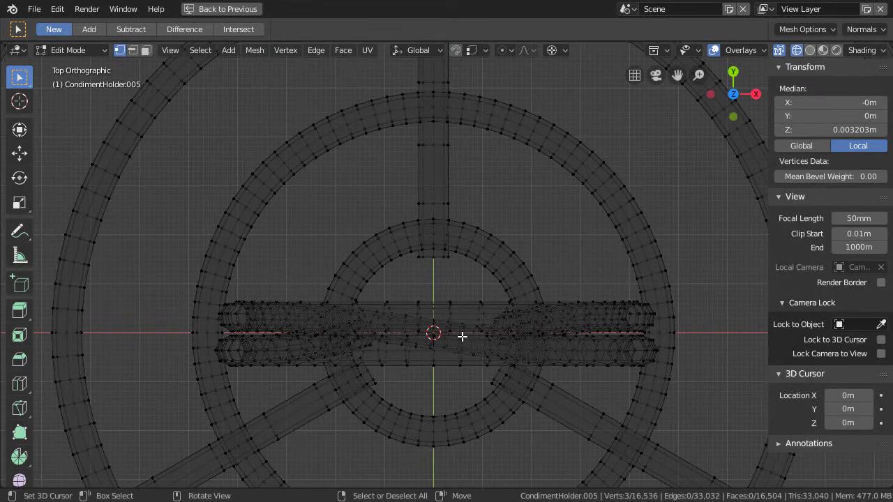
key("ctrl+KP_7")
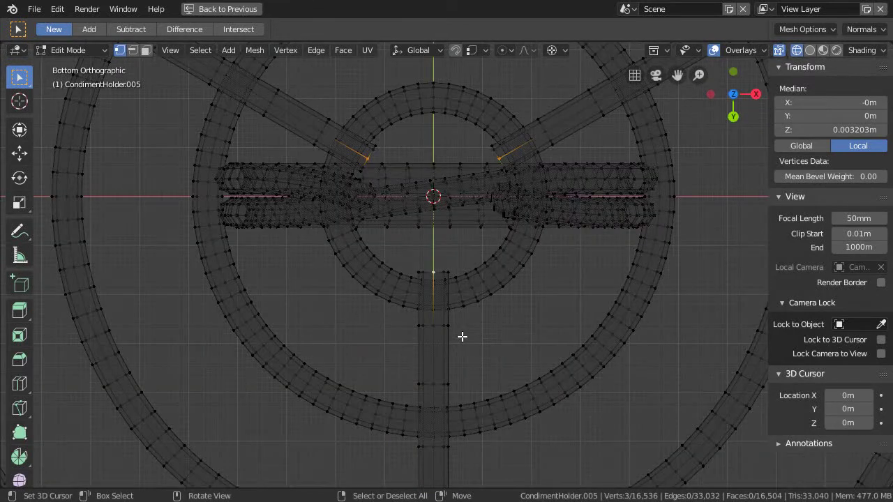
middle_click_drag(444, 262, 450, 275, "ctrl")
middle_click_drag(462, 251, 451, 293, "shift")
middle_click_drag(450, 289, 458, 331, "shift")
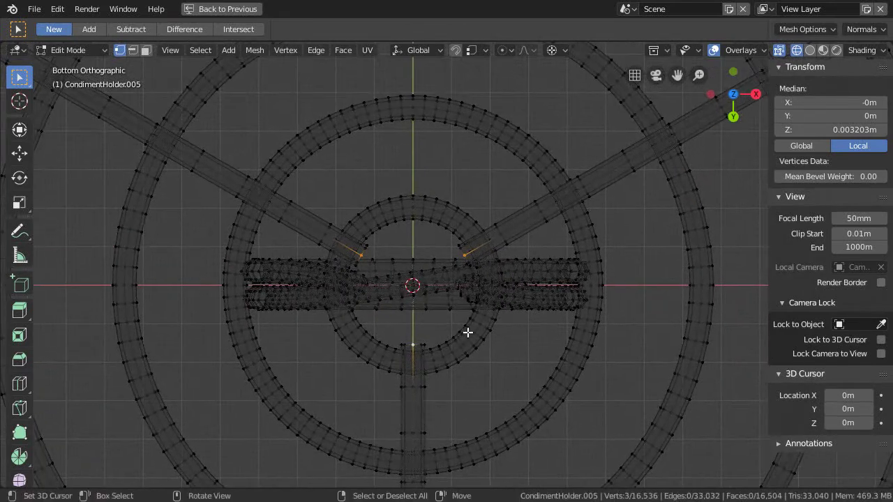
middle_click_drag(463, 232, 462, 244, "ctrl")
key("KP_7")
key("ctrl+KP_7")
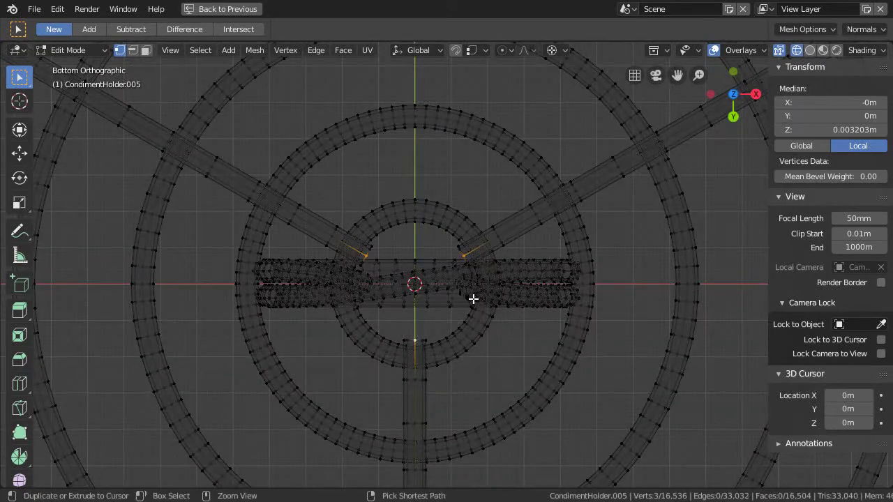
key("KP_1")
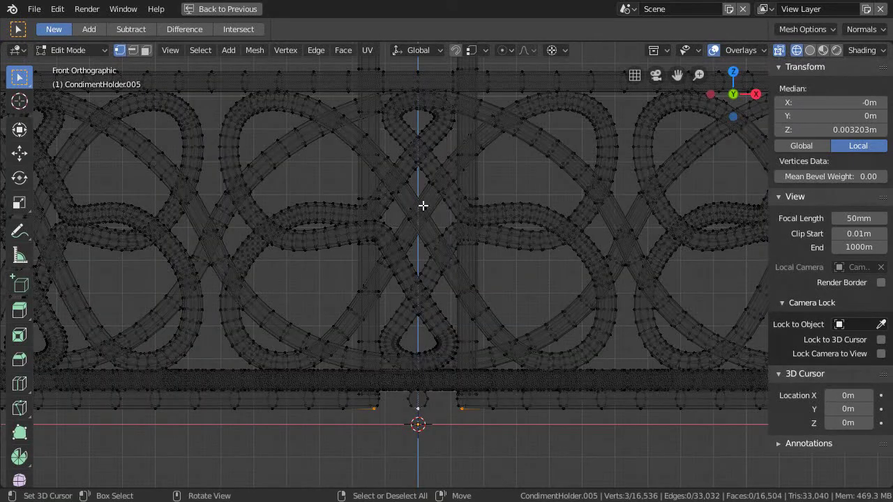
key("ctrl")
key("KP_3")
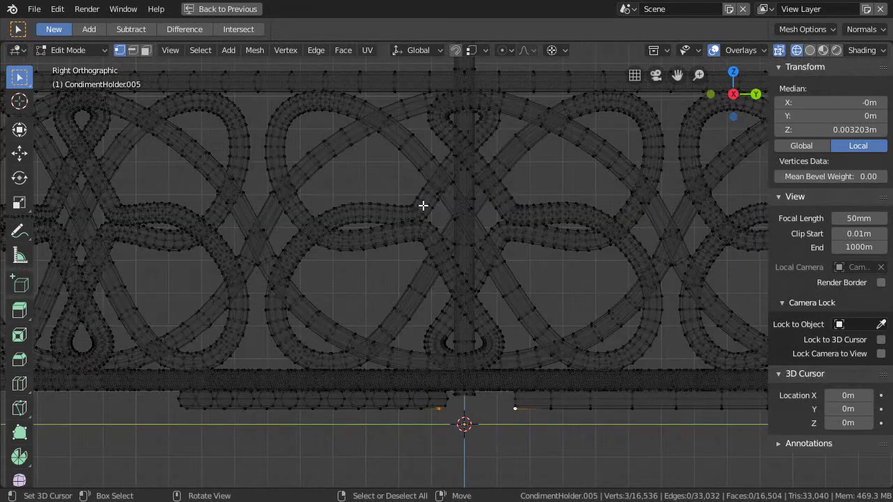
key("ctrl+KP_3")
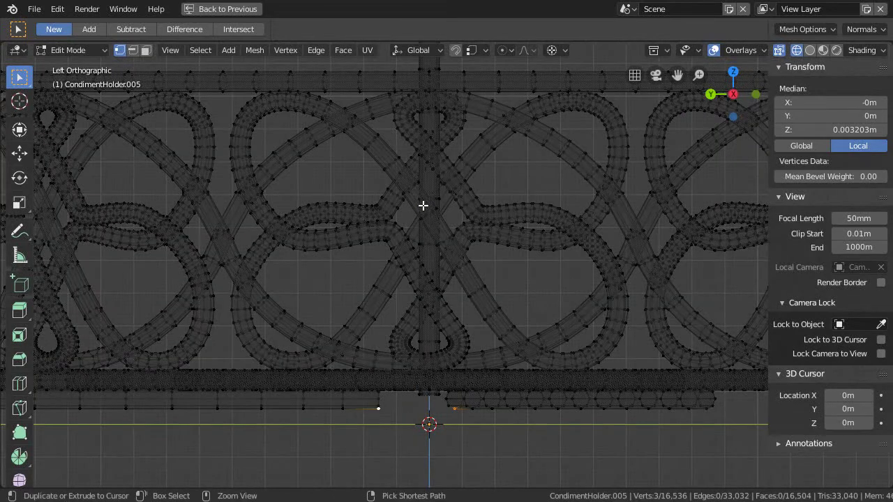
key("ctrl+KP_1")
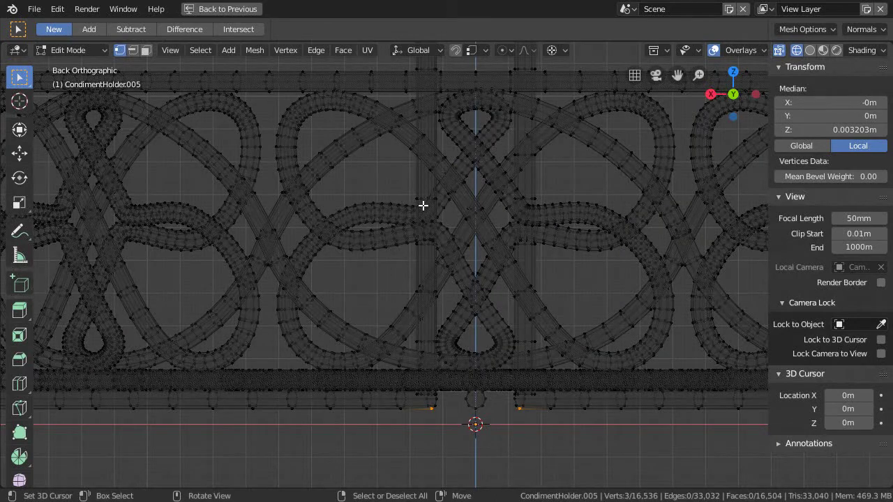
key("KP_7")
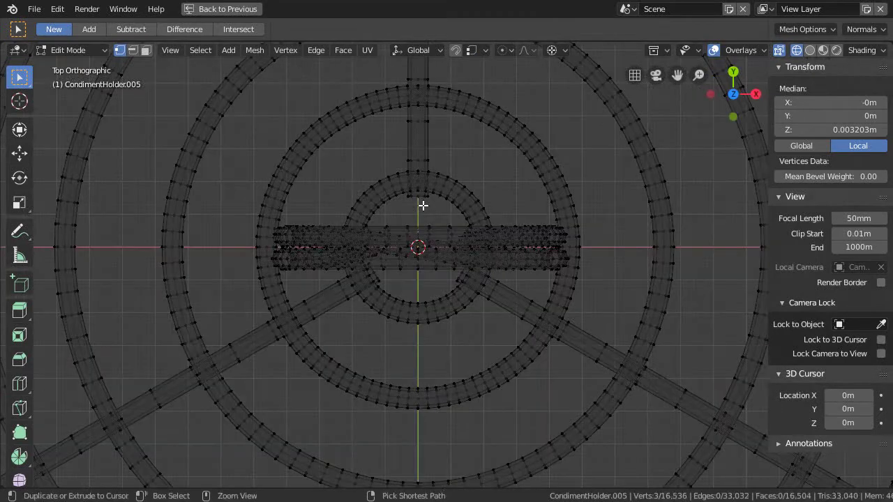
key("ctrl+KP_7")
key("KP_7")
key("ctrl+KP_7")
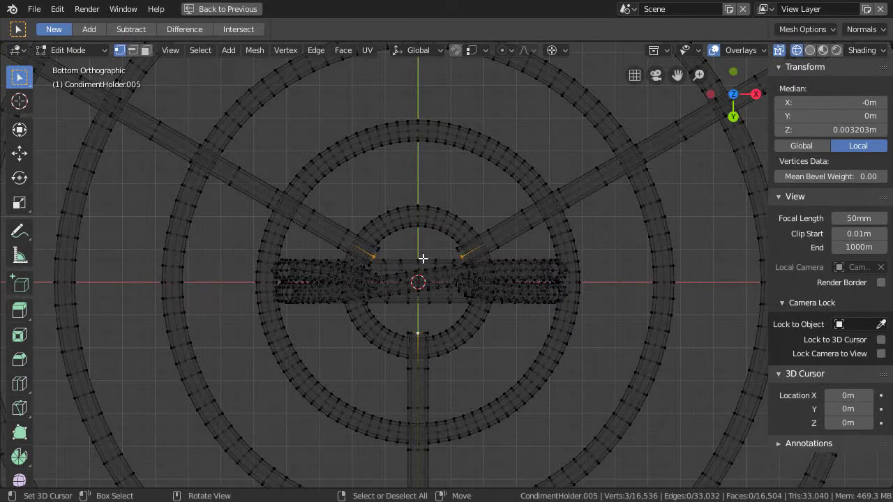
scroll(435, 304, "up", 4)
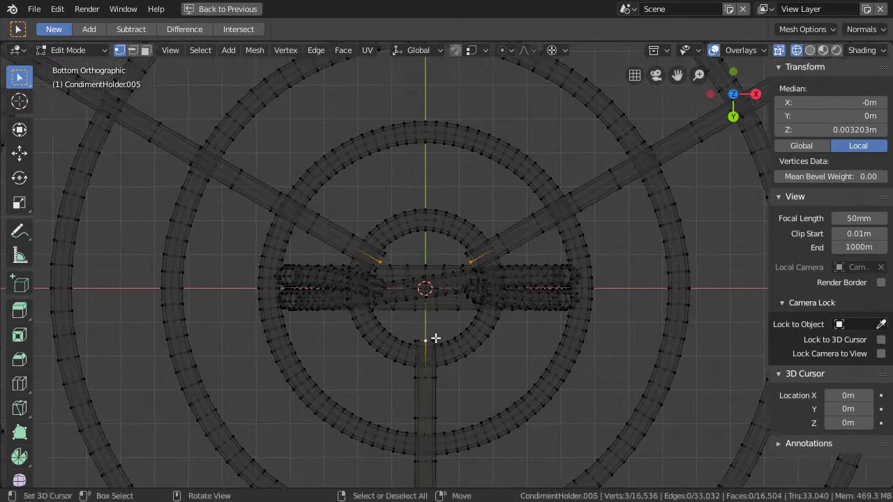
middle_click_drag(436, 334, 448, 339, "shift")
middle_click_drag(422, 289, 418, 275, "ctrl")
middle_click_drag(419, 275, 423, 293, "shift")
middle_click_drag(430, 294, 438, 241, "shift")
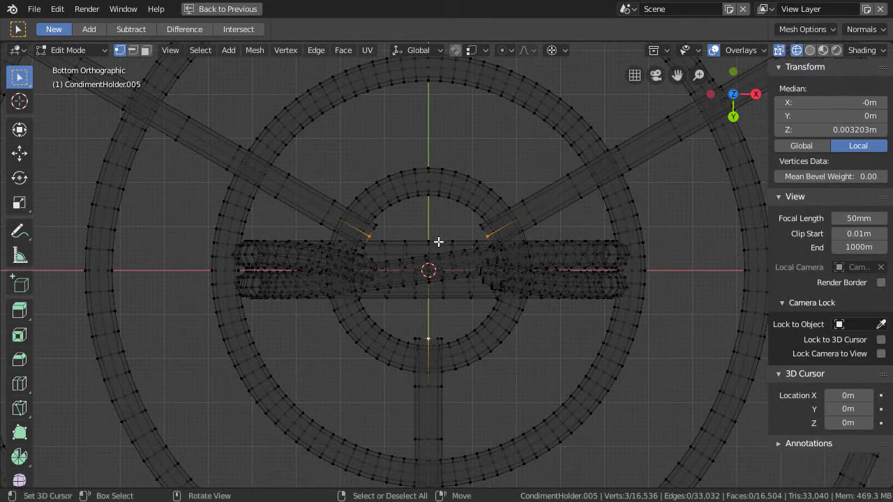
key("KP_7")
key("ctrl+KP_7")
key("KP_7")
key("ctrl+KP_7")
middle_click_drag(448, 293, 429, 300, "ctrl")
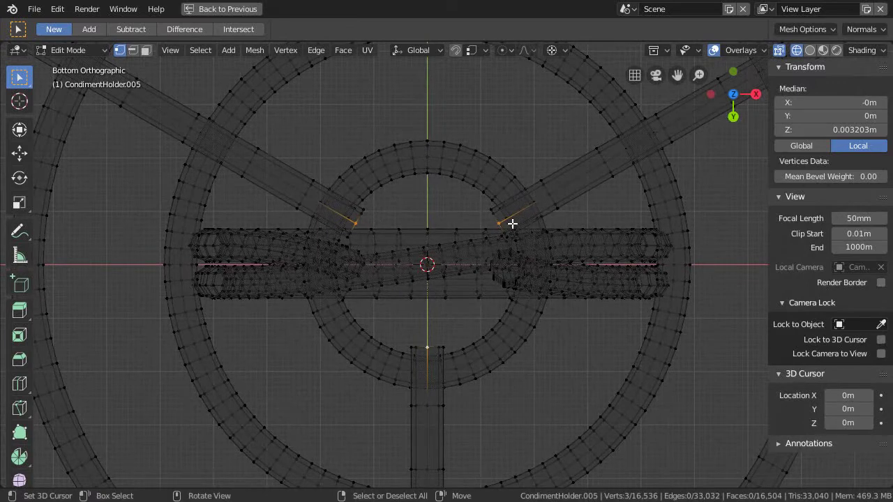
scroll(453, 279, "down", 5)
scroll(467, 258, "up", 2)
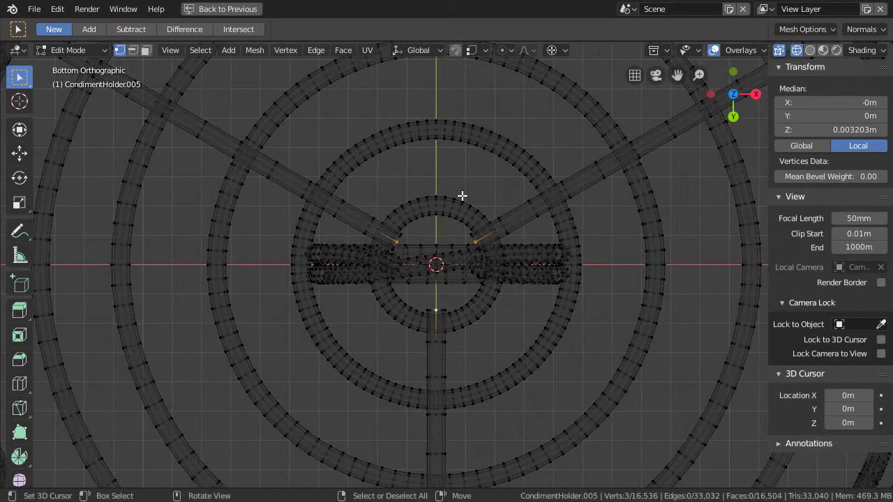
Step: Snap the 3D cursor to the three selected spoke vertices in the front view
key("KP_1")
middle_click_drag(470, 351, 478, 279, "shift")
middle_click_drag(479, 393, 480, 377, "ctrl")
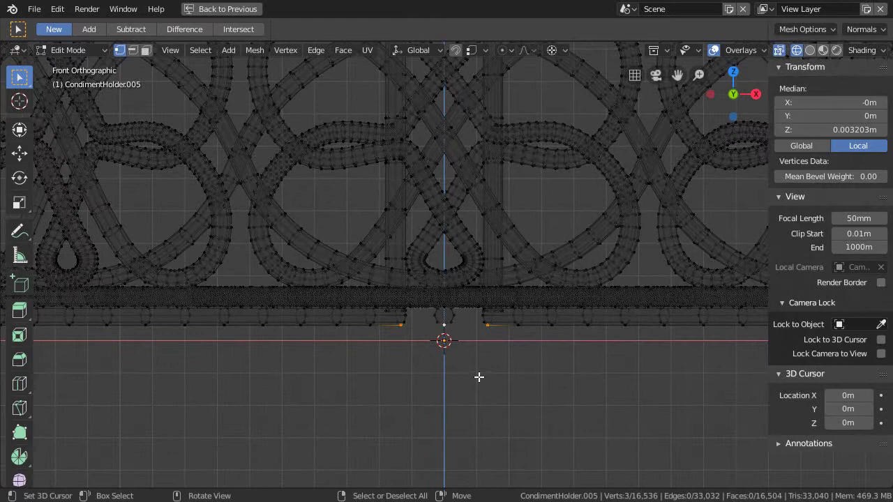
key("shift+s")
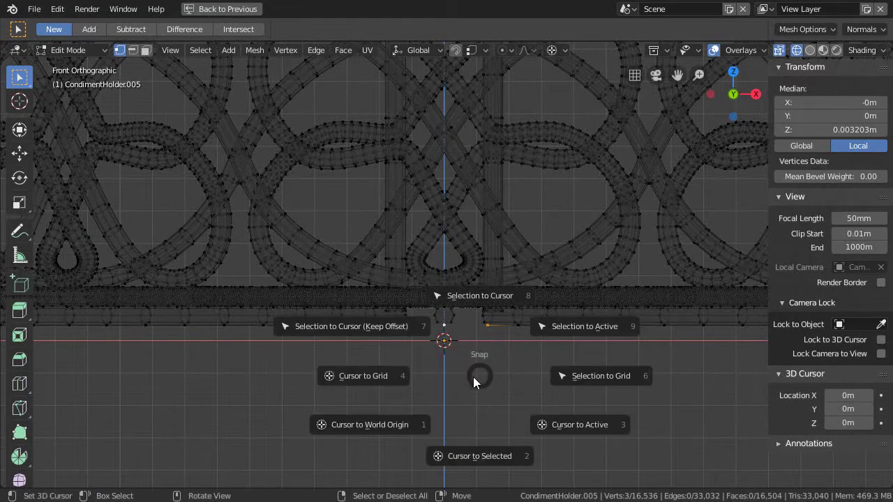
left_click(482, 456)
scroll(484, 377, "down", 1)
Step: Return to Object Mode and set the condiment holder's origin to the 3D cursor
key("Tab")
scroll(461, 293, "down", 4)
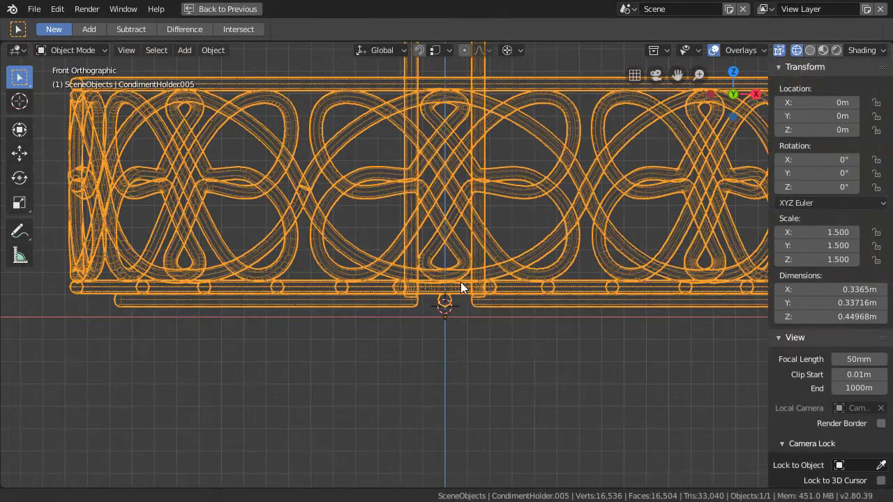
key("shift+space")
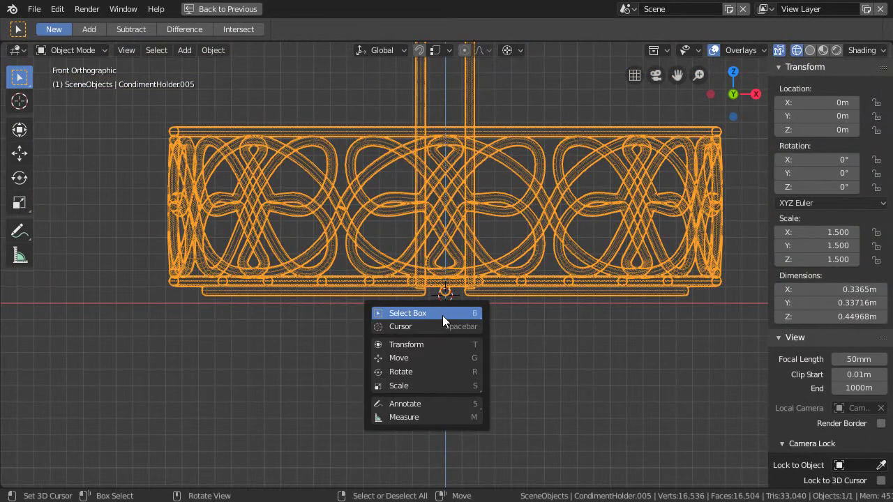
key("Escape")
right_click(440, 314)
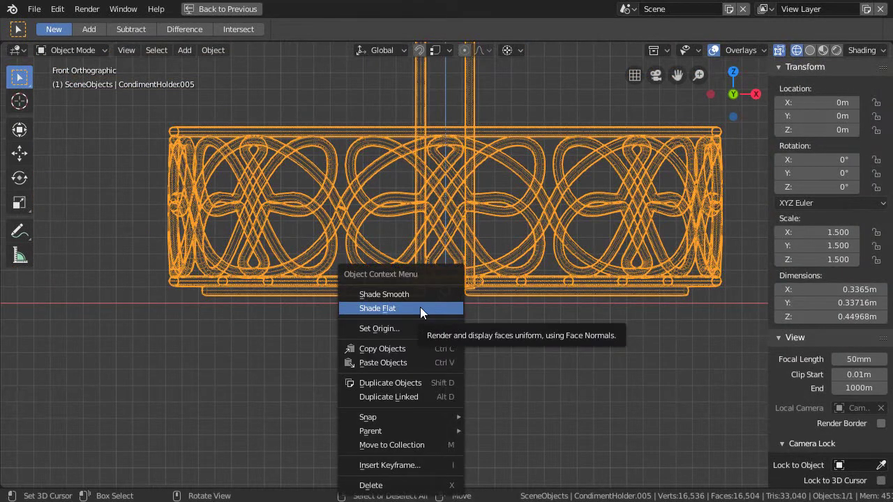
mouse_move(404, 332)
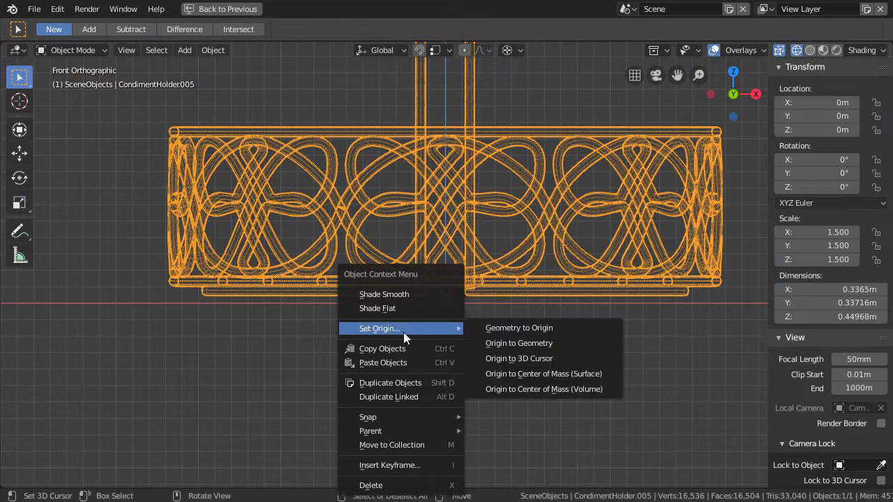
left_click(540, 360)
scroll(489, 285, "down", 2)
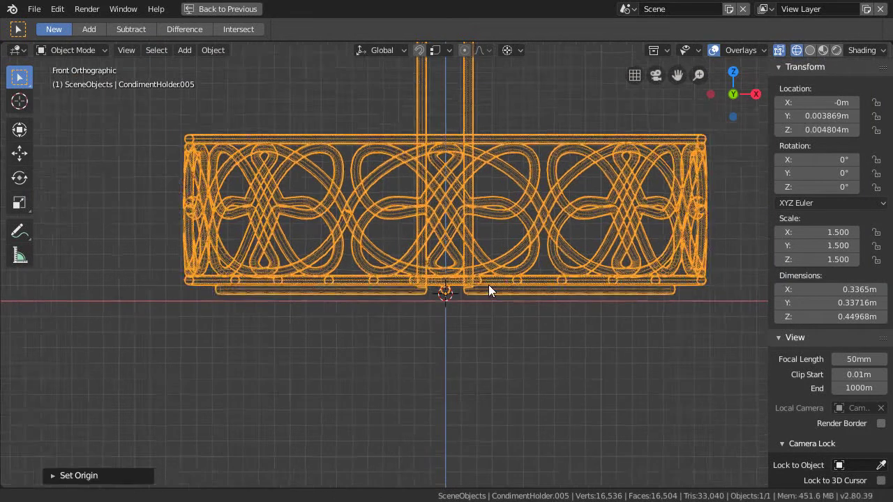
middle_click_drag(487, 303, 467, 347)
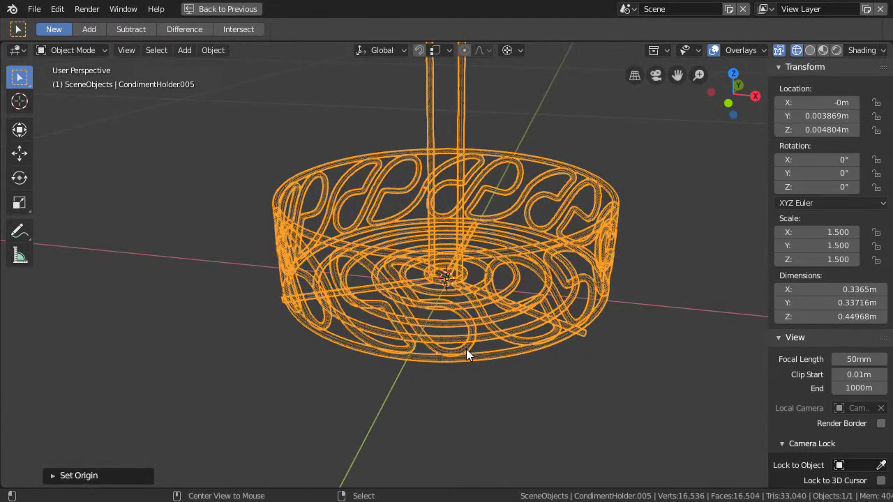
Step: Bring the rest of the diner scene back into view and switch the viewport shading to Solid
key("KP_Divide")
scroll(467, 349, "down", 2)
middle_click_drag(470, 333, 477, 283)
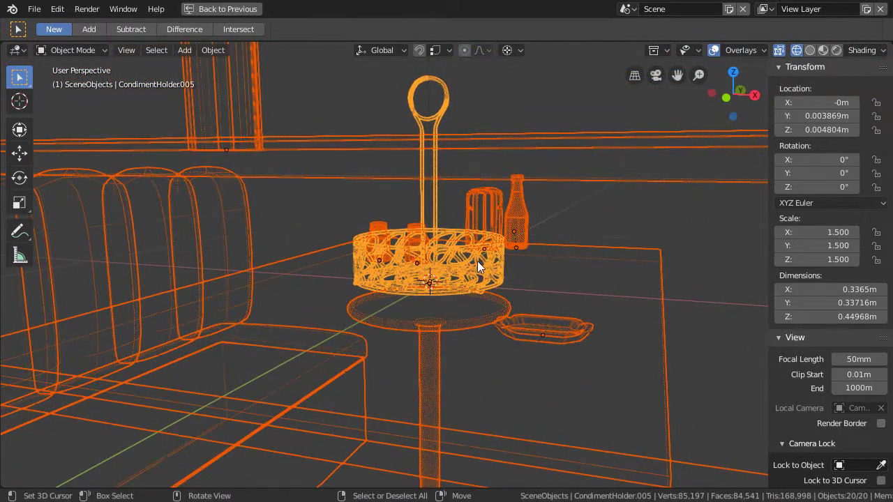
key("z")
left_click(557, 277)
mouse_move(547, 281)
middle_mouse_down()
mouse_move(506, 286)
mouse_move(448, 275)
middle_mouse_up()
middle_click_drag(449, 211, 481, 281, "ctrl")
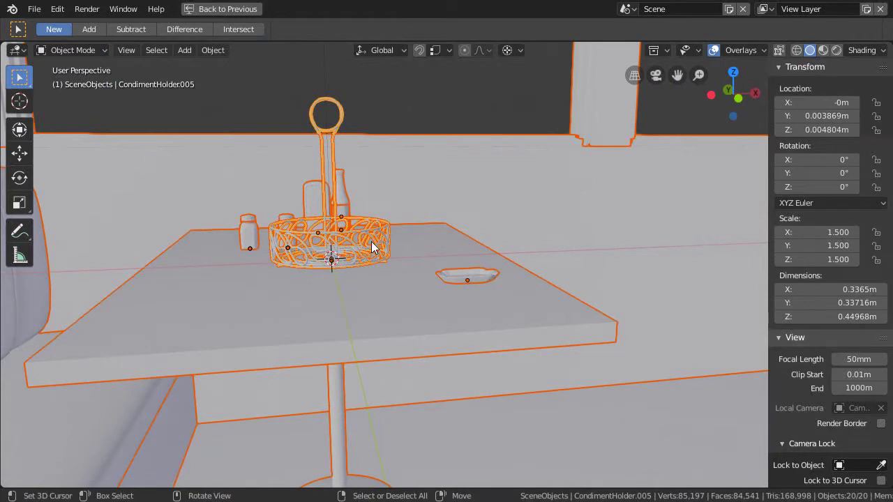
Step: Lower the condiment holder vertically with snapping so its base sits on the tabletop at Z 0 m, and check it from the front
left_click(336, 101)
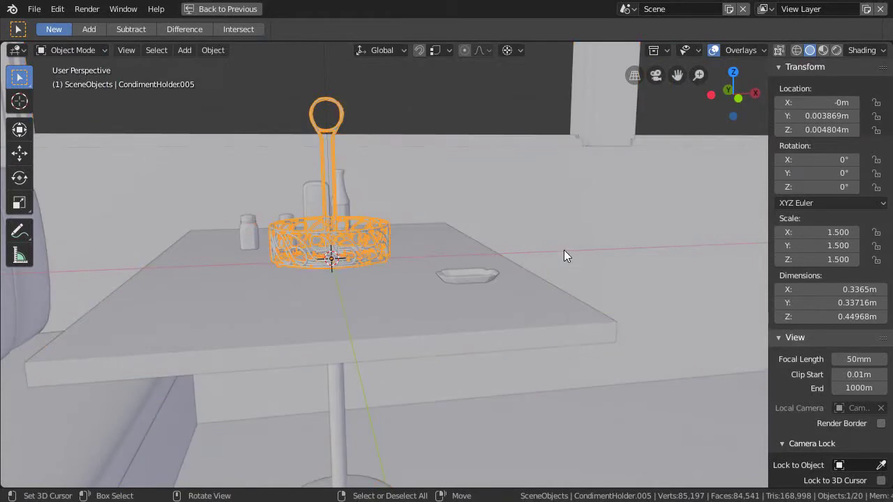
key("g")
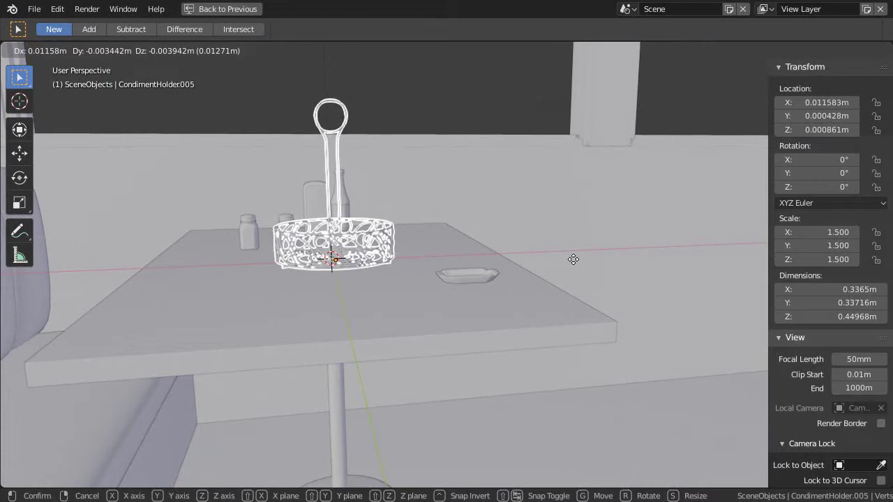
key("z")
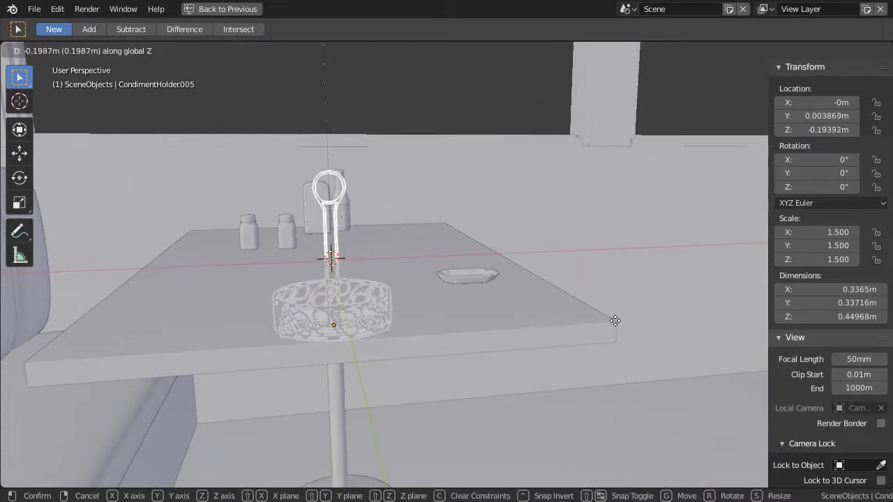
key("ctrl")
left_click(613, 319)
middle_click_drag(613, 317, 405, 409)
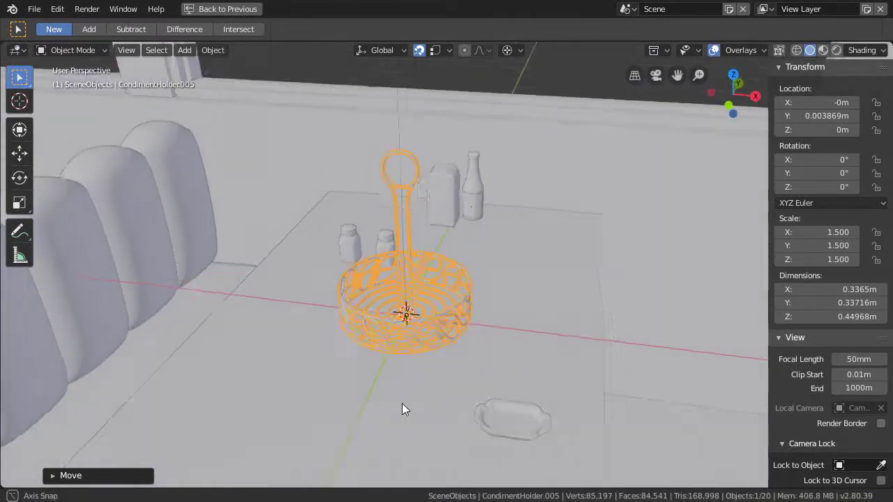
scroll(431, 335, "up", 6)
middle_click_drag(459, 342, 502, 290)
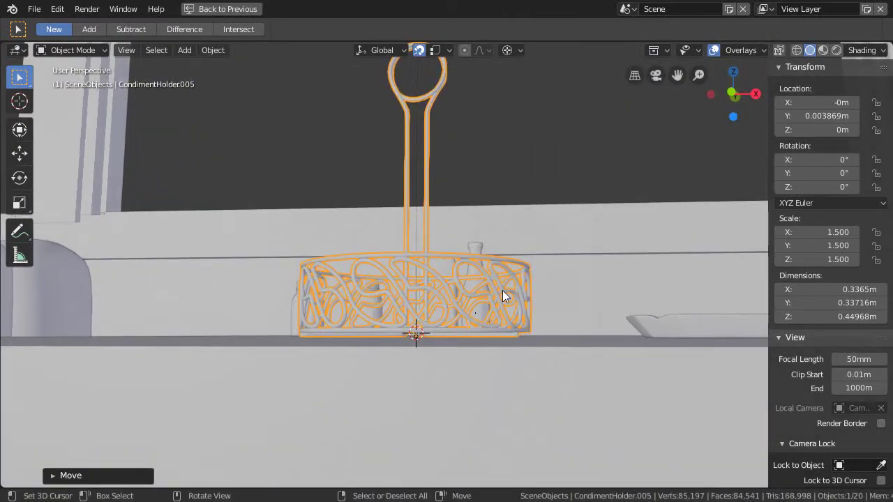
key("KP_1")
scroll(527, 306, "up", 8)
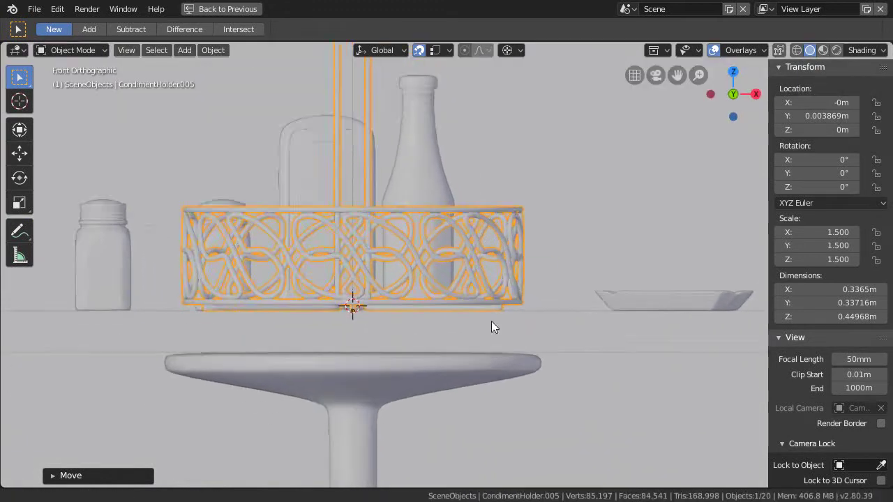
scroll(494, 303, "down", 2)
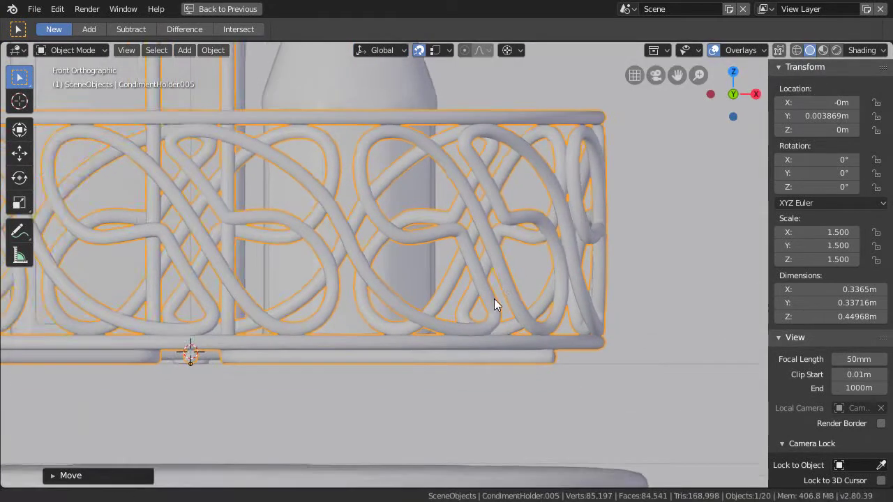
Step: Move the condiment holder across the tabletop in the top view to about X 0.039 m, Y 0.544 m, around the napkin dispenser and ketchup bottle
middle_click_drag(475, 209, 450, 330)
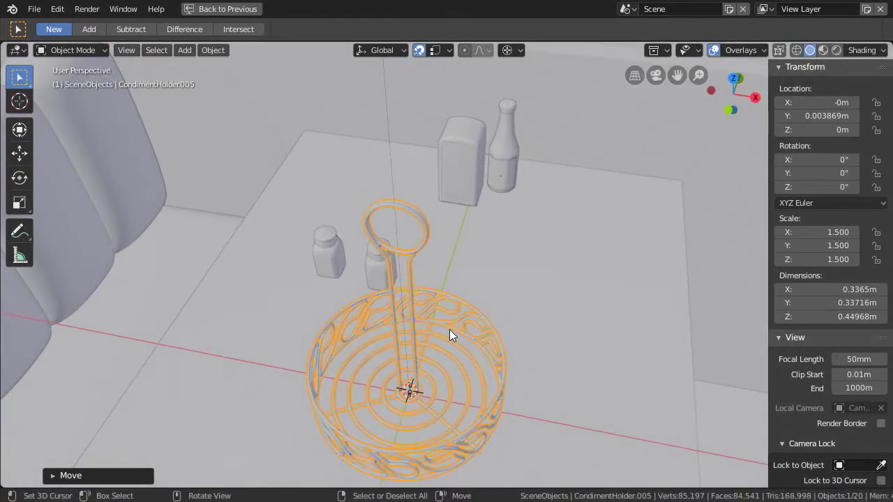
key("KP_7")
scroll(454, 274, "down", 3)
key("g")
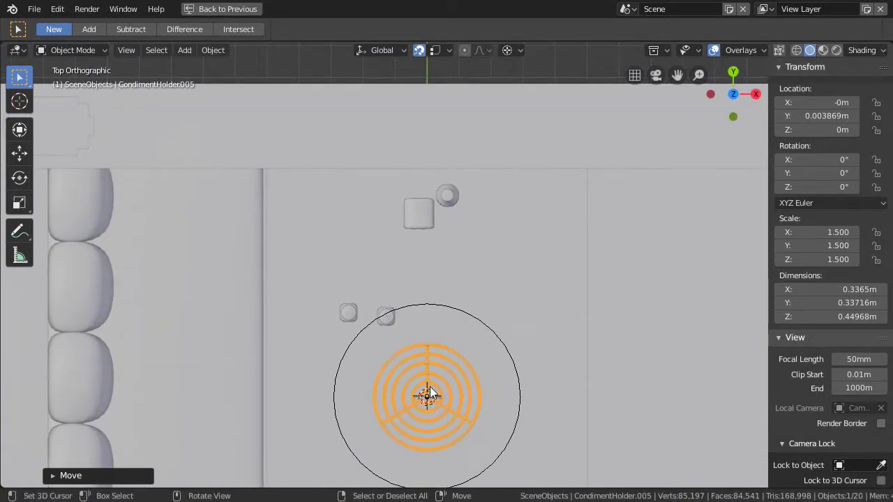
key("ctrl")
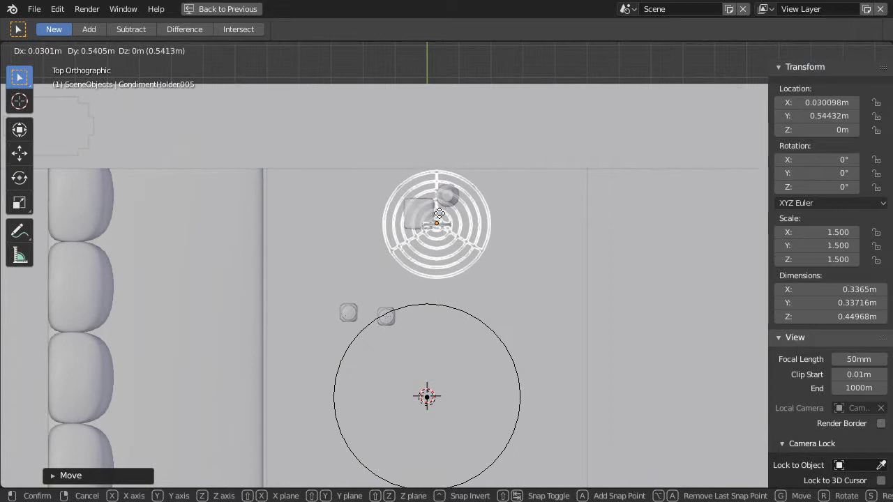
left_click(442, 214)
scroll(456, 254, "up", 4)
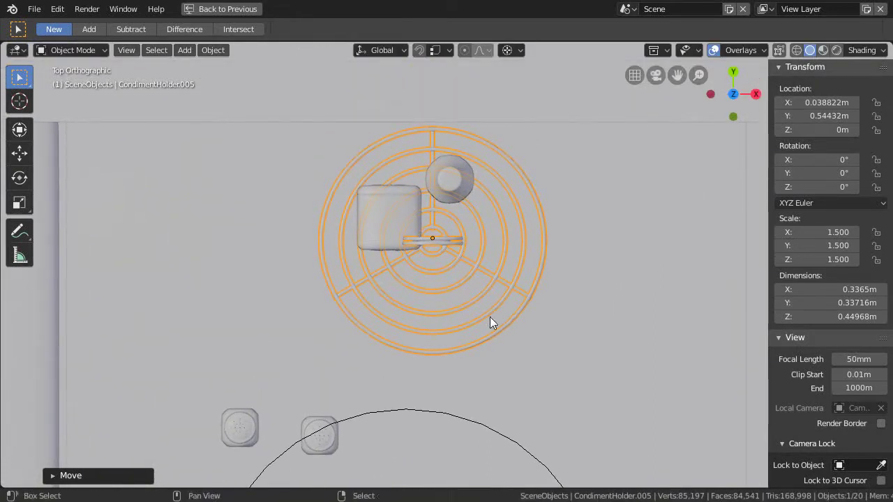
scroll(463, 352, "up", 2)
Step: Select the ketchup bottle and examine how it sits inside the condiment holder, toggling X-ray on and off
left_click(466, 211)
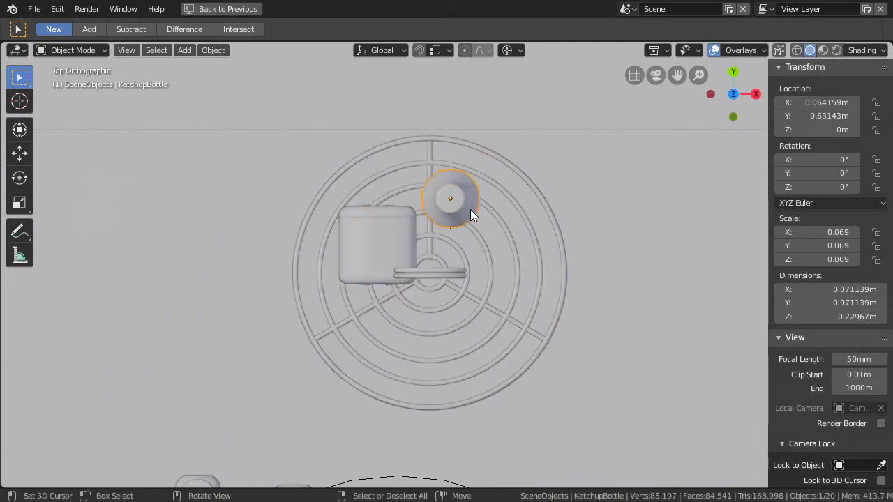
scroll(460, 258, "down", 2)
middle_click_drag(457, 266, 423, 258)
scroll(454, 313, "up", 4)
scroll(453, 217, "down", 3)
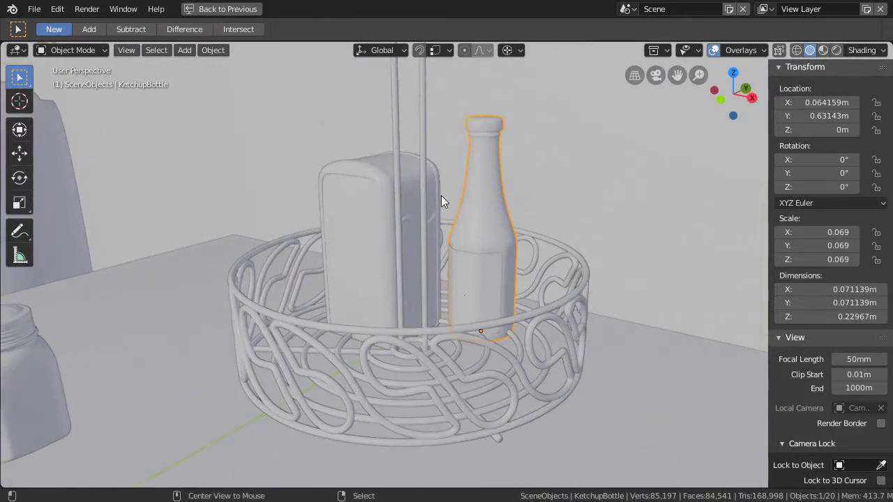
key("alt+z")
scroll(453, 203, "down", 2)
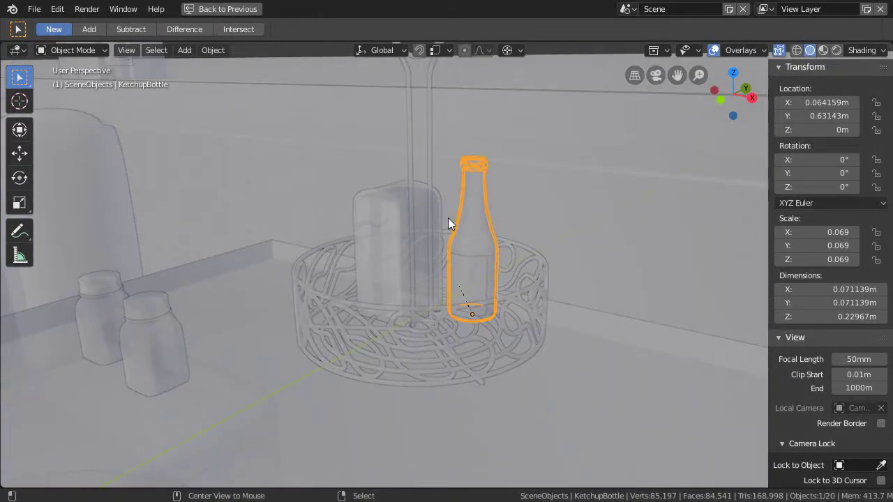
key("alt+z")
scroll(453, 228, "up", 1)
mouse_move(454, 231)
middle_mouse_down("shift")
mouse_move(441, 216)
mouse_move(461, 170)
mouse_move(456, 245)
middle_mouse_up("shift")
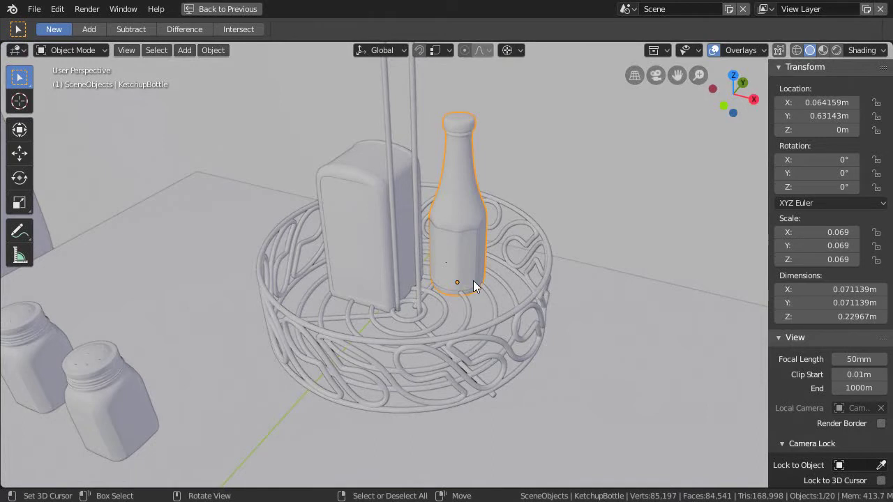
Step: Preview the condiment holder and table in LookDev shading, followed by Rendered shading
key("z")
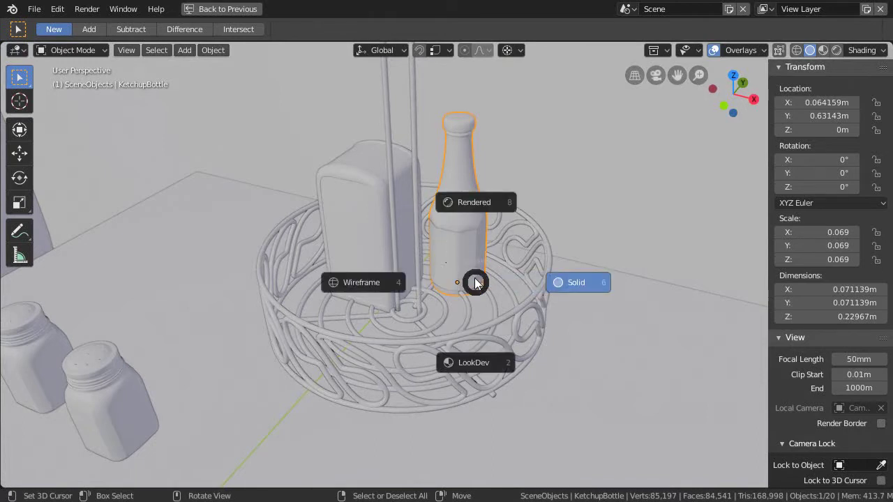
left_click(472, 364)
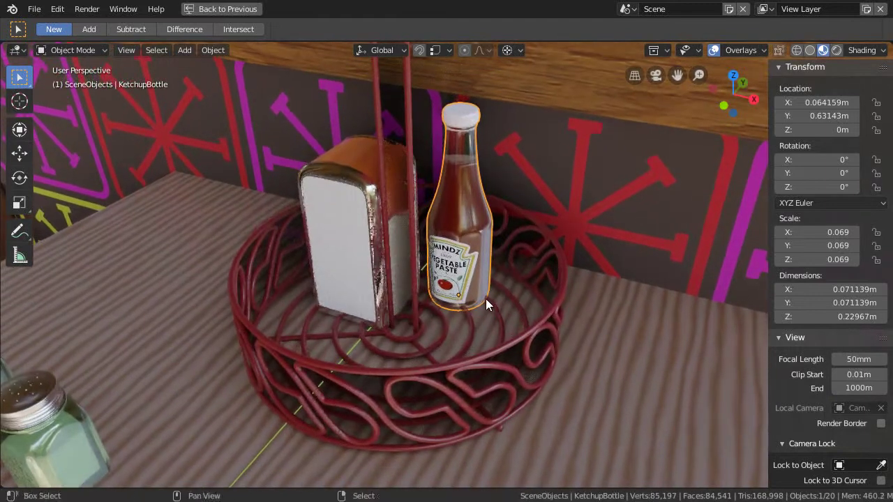
middle_click_drag(486, 299, 424, 359)
key("z")
left_click(438, 215)
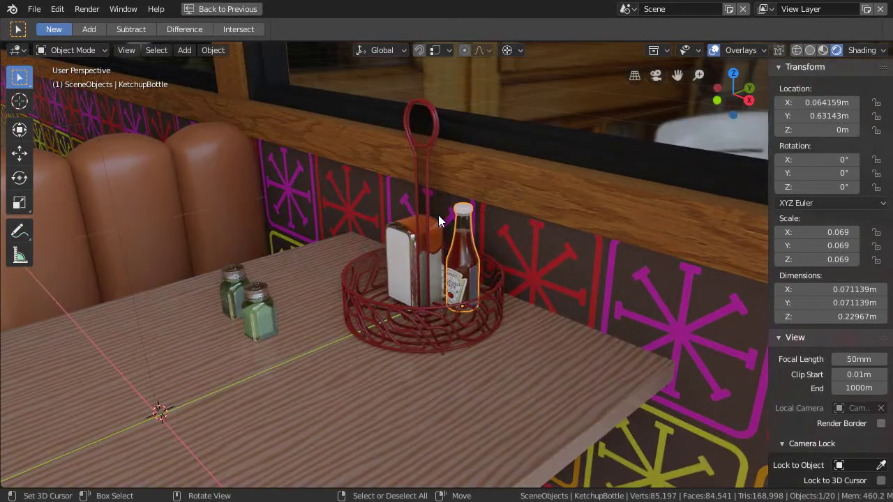
Step: Return to LookDev shading and inspect the wire holder with its contents from a low, close angle
mouse_move(423, 293)
middle_mouse_down()
mouse_move(445, 299)
mouse_move(434, 295)
middle_mouse_up()
key("z")
left_click(429, 369)
mouse_move(428, 370)
middle_mouse_down("ctrl")
mouse_move(433, 355)
mouse_move(421, 355)
mouse_move(438, 366)
mouse_move(464, 300)
middle_mouse_up("ctrl")
middle_click_drag(463, 300, 478, 394, "shift")
middle_click_drag(356, 418, 320, 378)
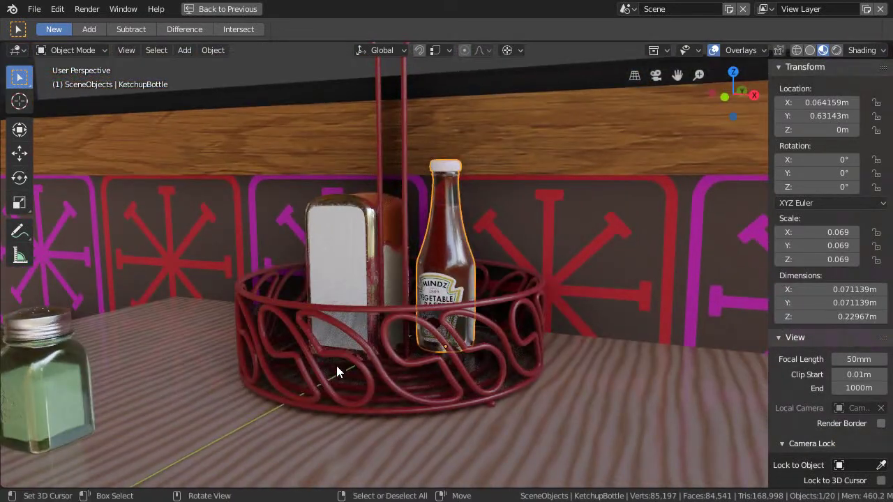
Step: Compare the holder in Rendered and LookDev shading, leaving the viewport in Rendered shading
key("z")
left_click(331, 299)
mouse_move(370, 311)
middle_mouse_down()
mouse_move(371, 344)
mouse_move(394, 367)
mouse_move(384, 352)
mouse_move(466, 325)
mouse_move(442, 277)
middle_mouse_up()
key("z")
left_click(377, 407)
key("z")
left_click(464, 276)
Step: Raise the ketchup bottle along Z to about 0.0099 m in the front view so it rests on the holder's wire base
key("KP_1")
scroll(443, 277, "up", 4)
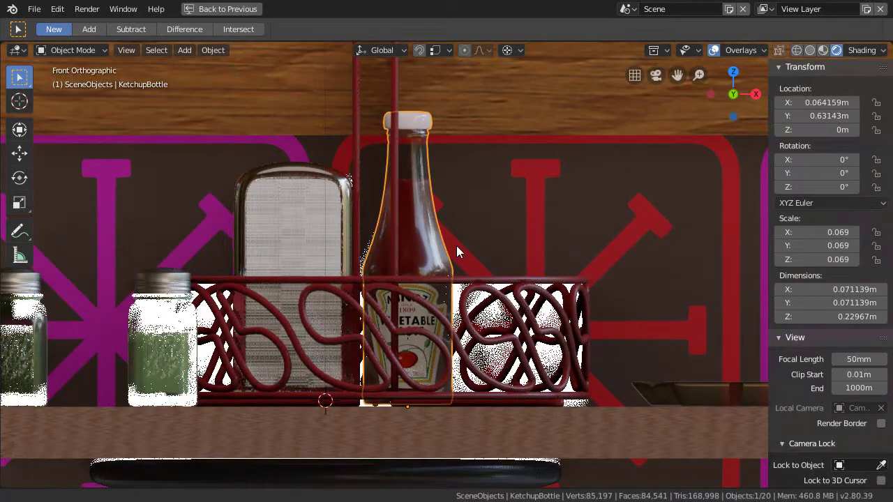
key("g")
key("z")
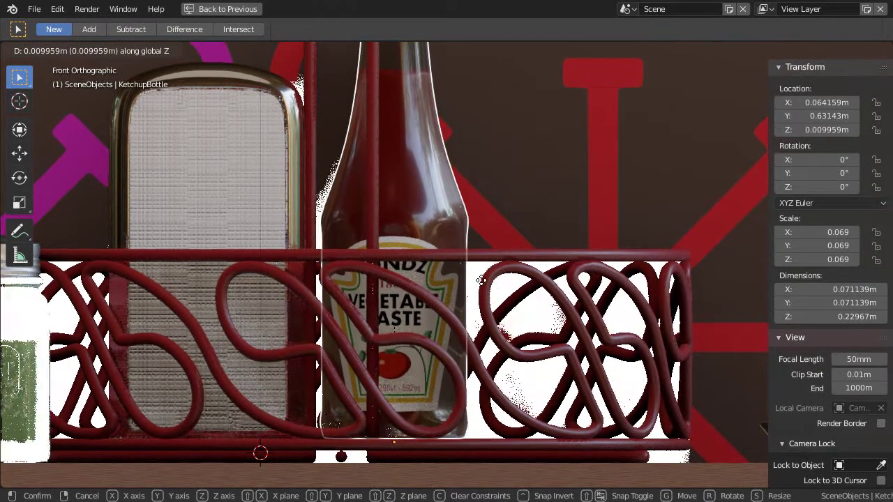
left_click(486, 286)
Step: Move the napkin dispenser vertically along Z in the front view to rest it on the holder's wire base
middle_click_drag(405, 281, 474, 319, "shift")
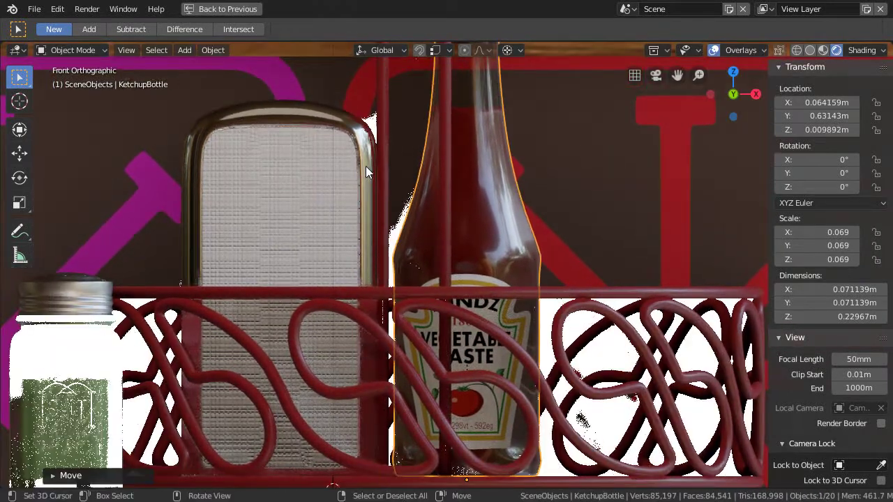
left_click(365, 166)
key("g")
key("z")
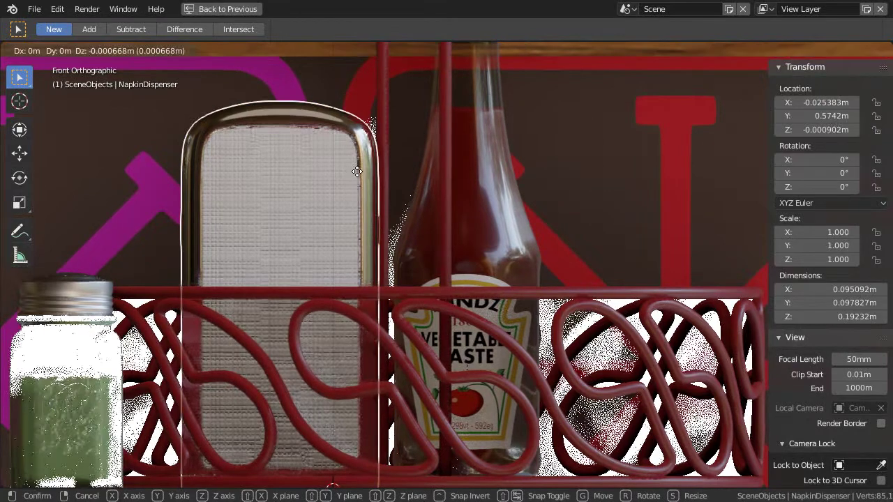
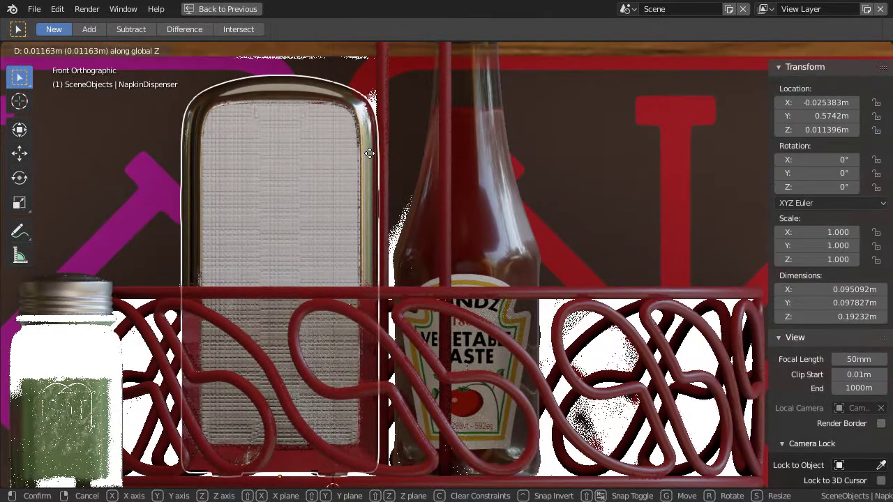
Step: Place the napkin dispenser on the holder's wire base at a Z height of about 0.0113 m
left_click(368, 154)
scroll(358, 180, "down", 3)
middle_click_drag(347, 234, 382, 223, "shift")
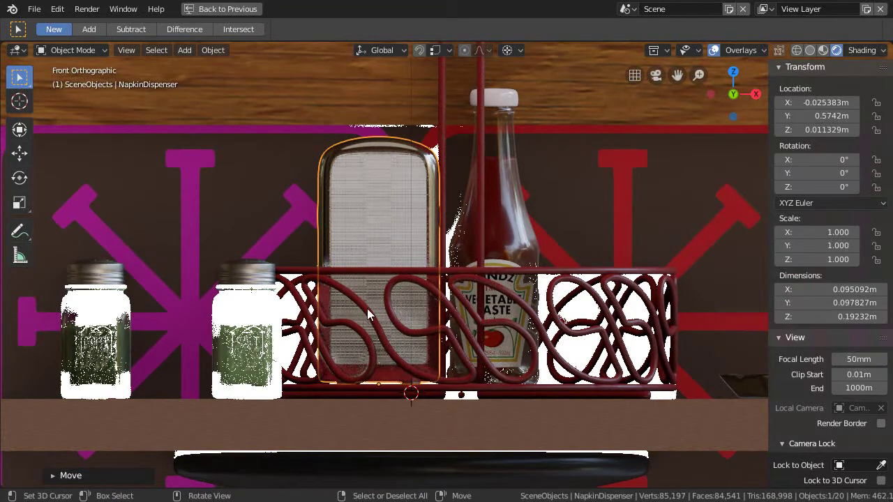
Step: Shift the napkin dispenser horizontally, with Z locked, to about X -0.040 m, Y 0.585 m inside the wire holder
key("KP_7")
middle_click_drag(448, 222, 438, 244, "ctrl")
middle_click_drag(515, 311, 514, 279)
scroll(442, 241, "up", 2)
key("g")
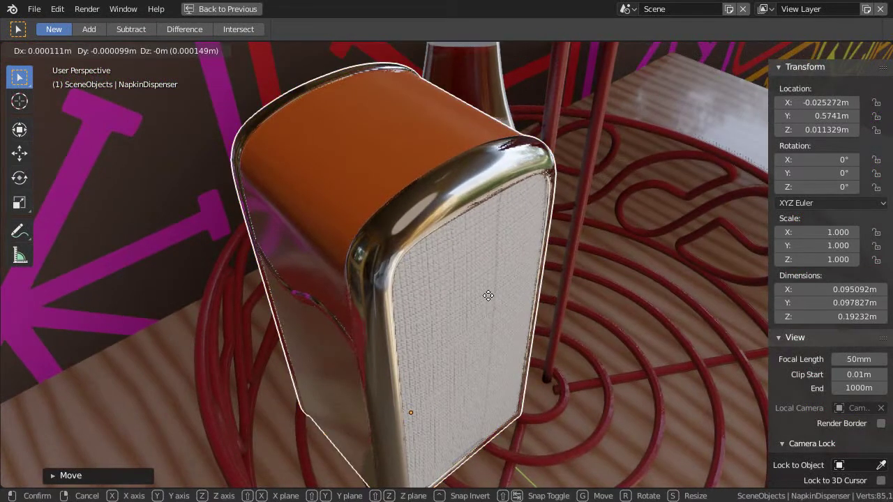
key("shift+z")
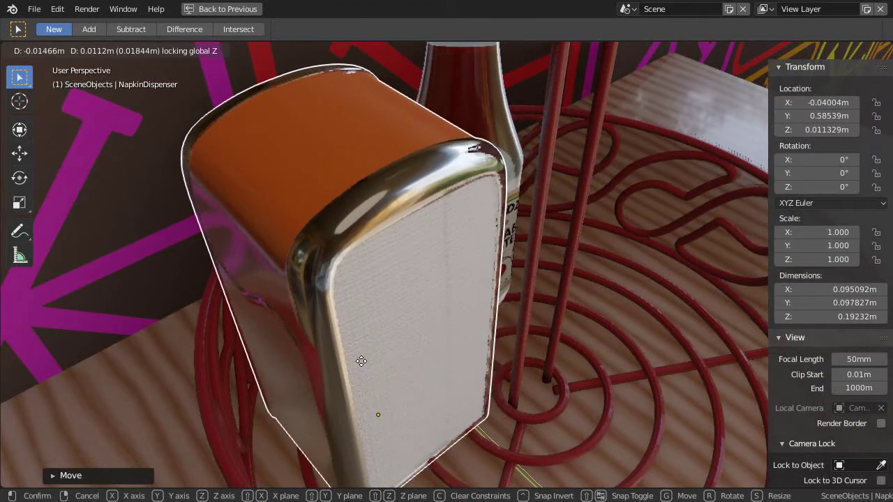
left_click(379, 378)
middle_click_drag(455, 204, 434, 307, "ctrl")
middle_click_drag(519, 381, 347, 305, "shift")
key("ctrl+s")
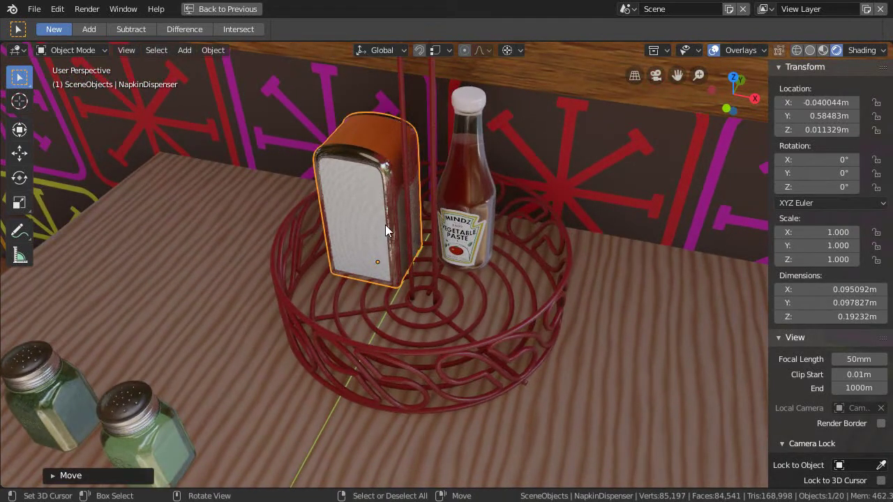
Step: Set the Cycles compute device to CUDA with both the GeForce GTX 1060 and Intel Core i7-7700 CPU enabled, and save the scene
key("F4")
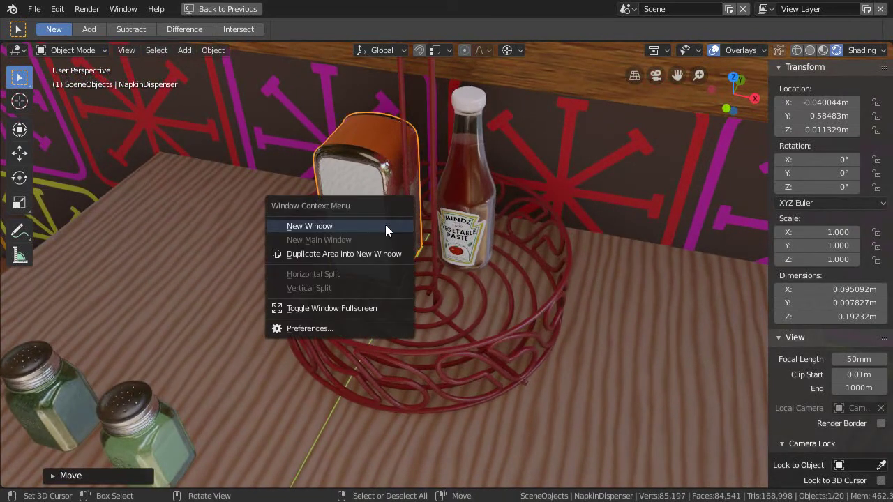
left_click(335, 328)
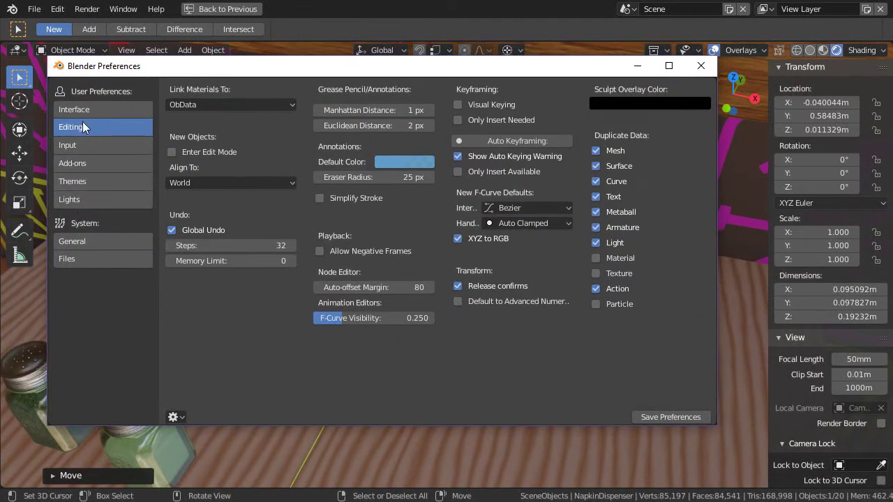
left_click(96, 239)
left_click(272, 240)
left_click(176, 276)
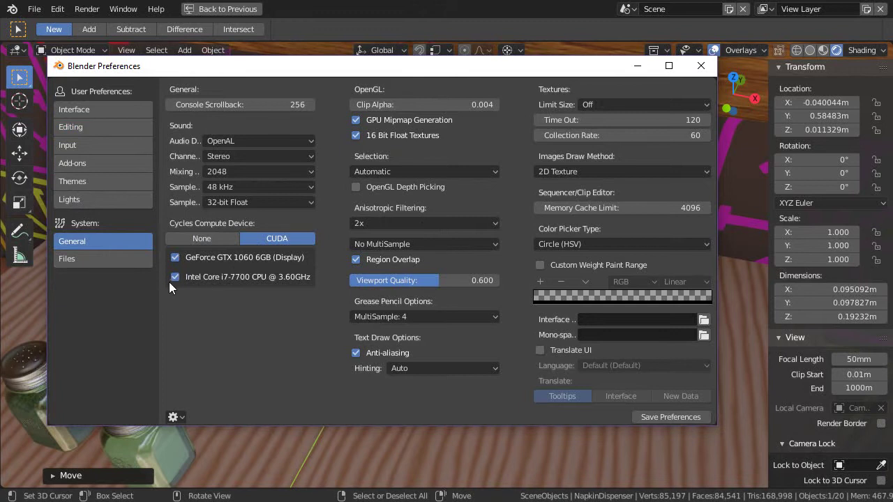
left_click(701, 66)
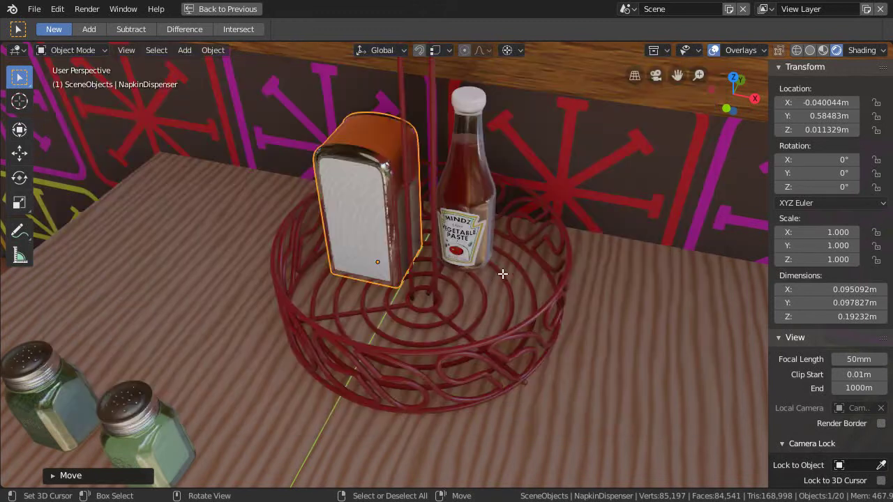
key("ctrl+s")
Step: Move the salt shaker horizontally into the wire holder beside the ketchup bottle, at about X 0.130 m, Y 0.572 m
middle_click_drag(448, 310, 480, 294)
scroll(443, 294, "up", 5)
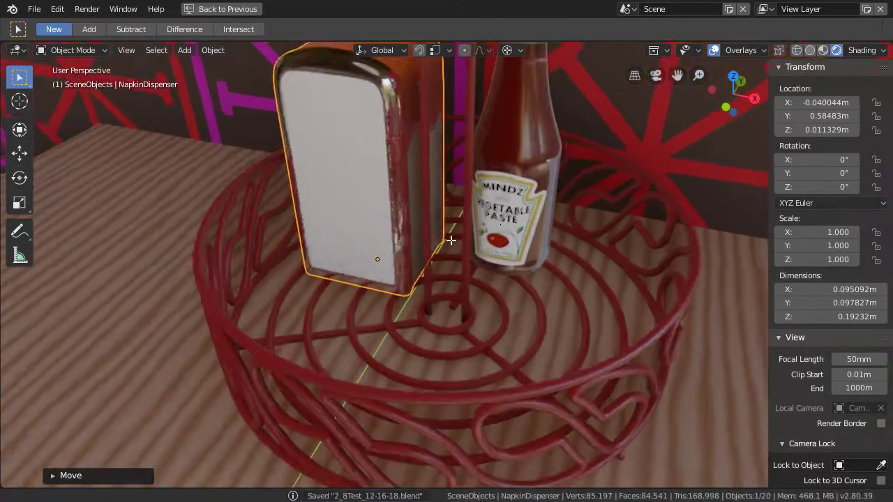
middle_click_drag(383, 180, 363, 238, "shift")
scroll(393, 254, "up", 2)
scroll(394, 337, "down", 5)
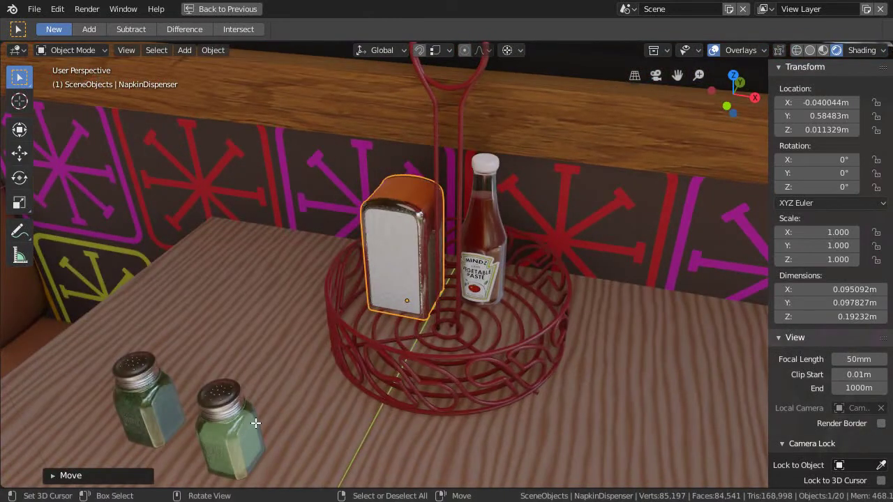
left_click(256, 424)
key("g")
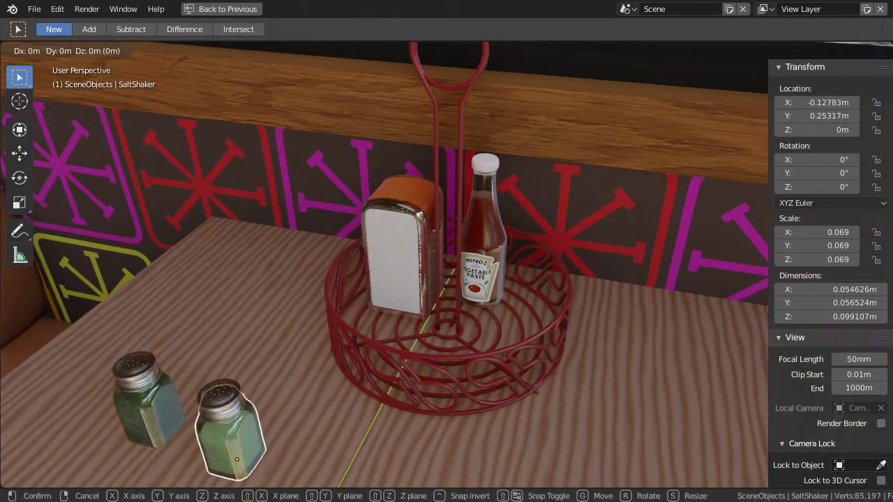
key("shift+z")
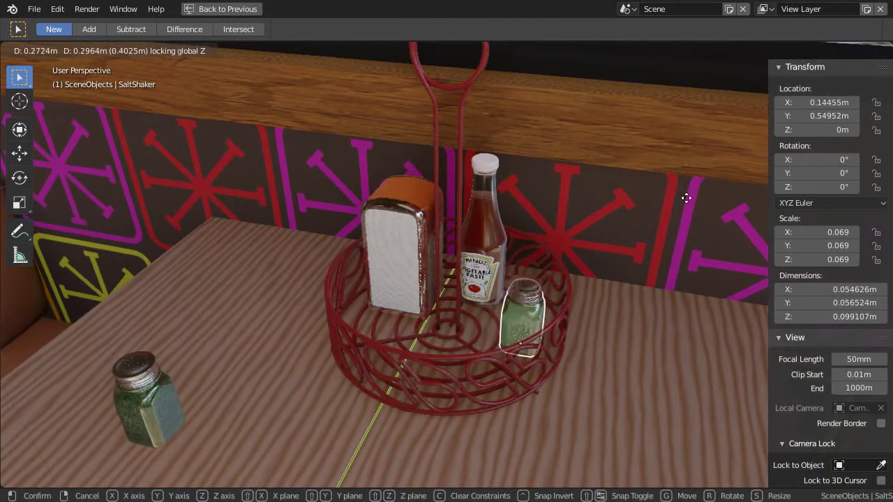
left_click(675, 177)
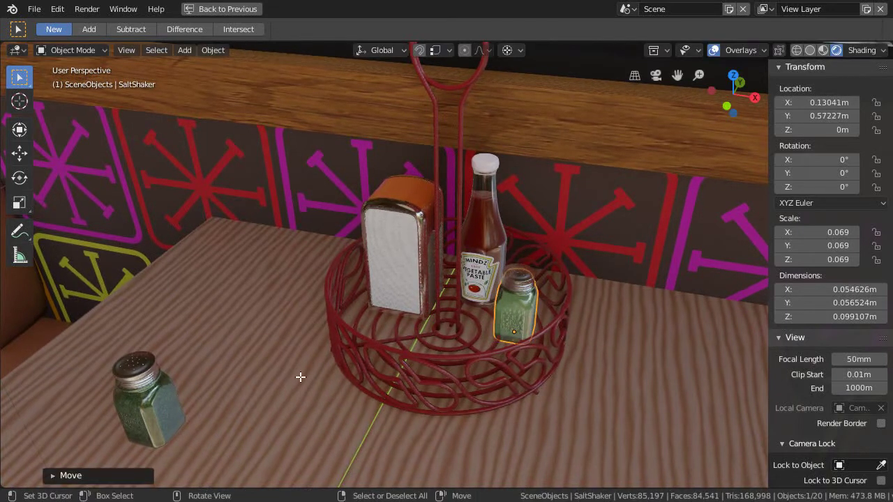
Step: Move the pepper shaker horizontally into the holder in front of the salt shaker, at about X 0.087 m, Y 0.500 m
left_click(173, 395)
left_click(171, 395)
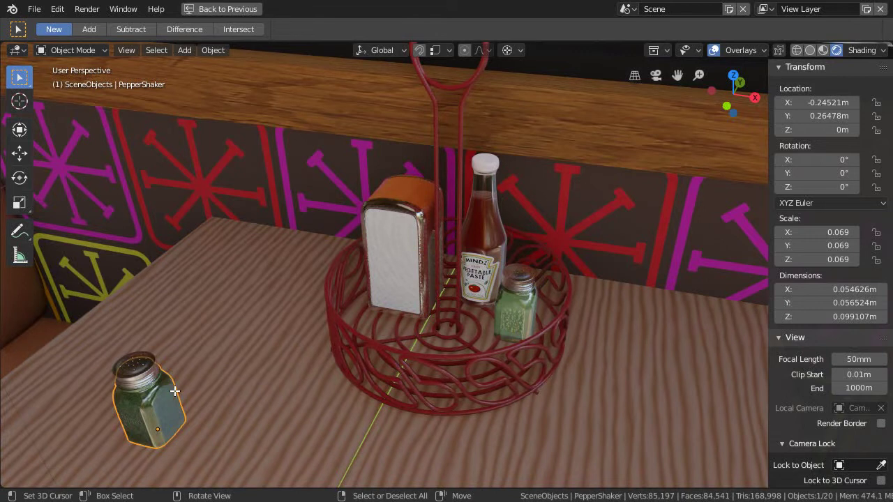
key("g")
key("shift+z")
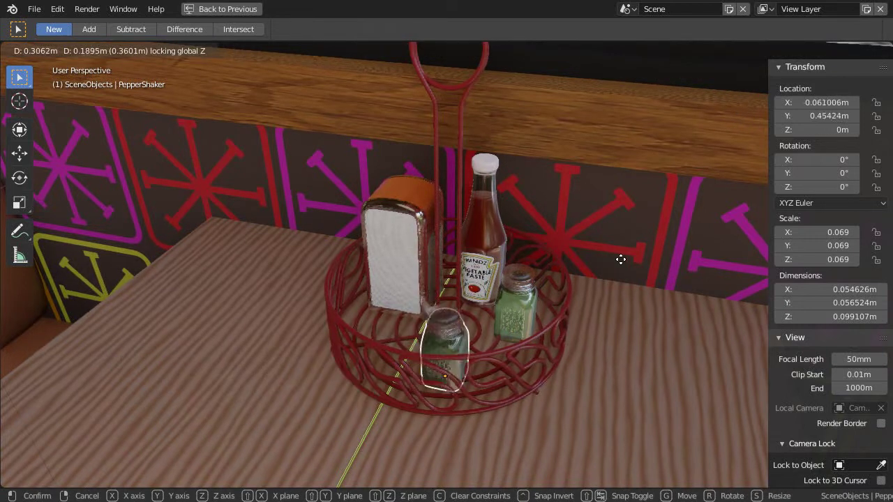
left_click(639, 231)
Step: Raise the pepper shaker along Z to about 0.0115 m in the front orthographic view to rest it on the wire base
middle_click_drag(541, 362, 528, 310, "ctrl")
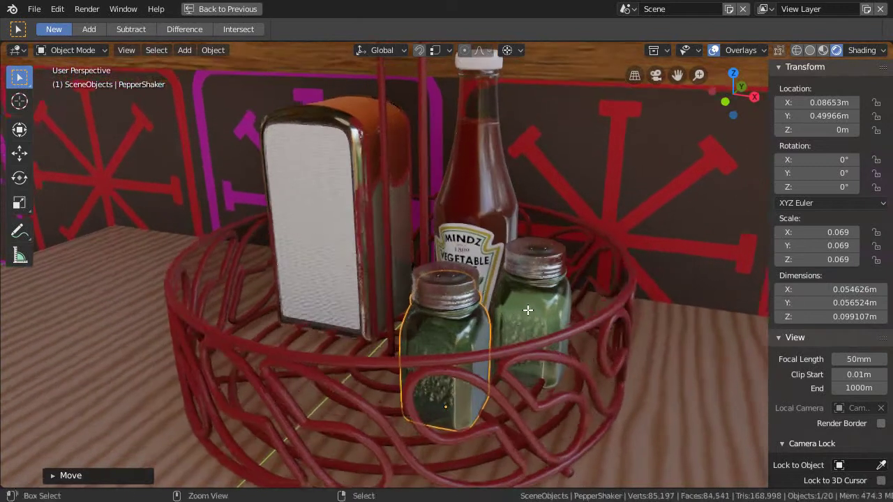
scroll(528, 310, "up", 5)
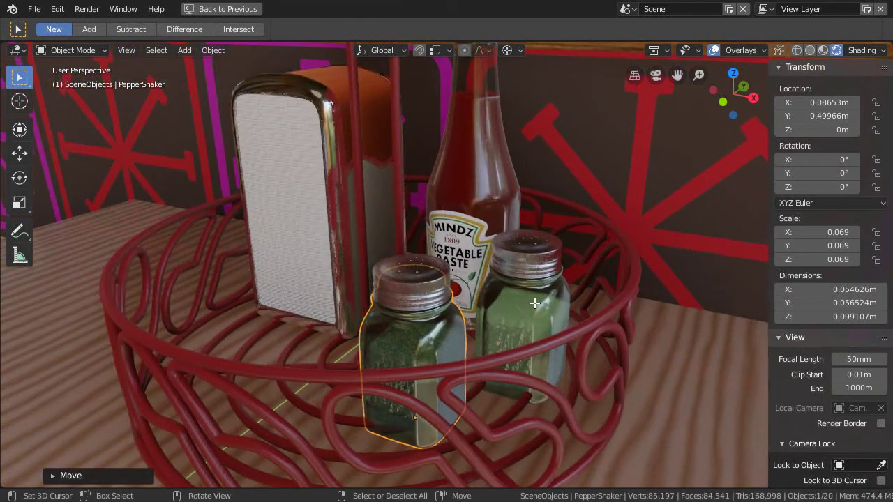
key("KP_1")
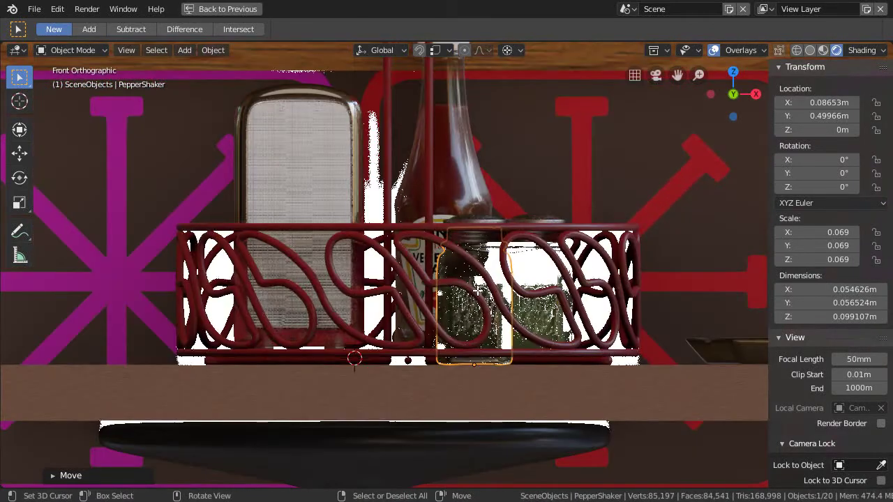
scroll(654, 235, "up", 3)
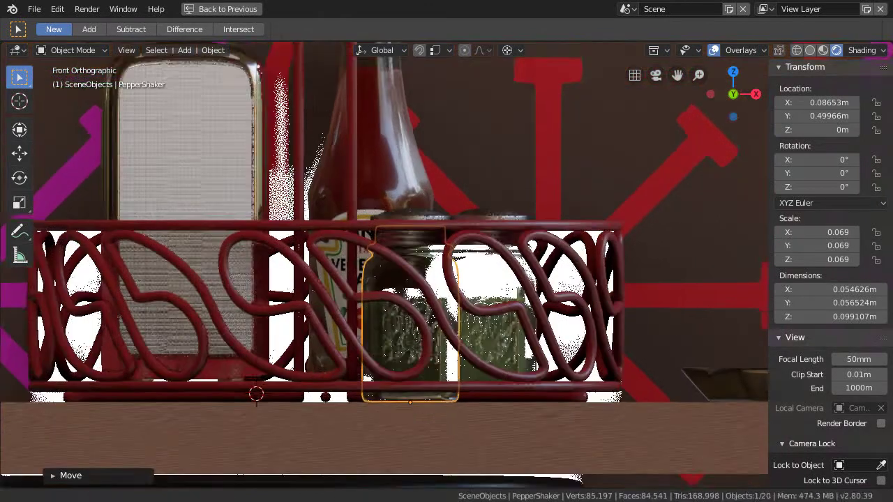
key("KP_5")
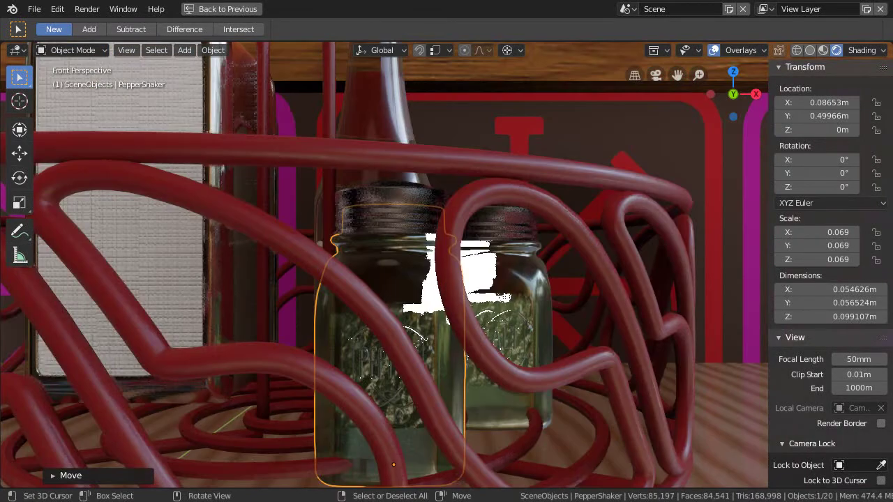
key("KP_5")
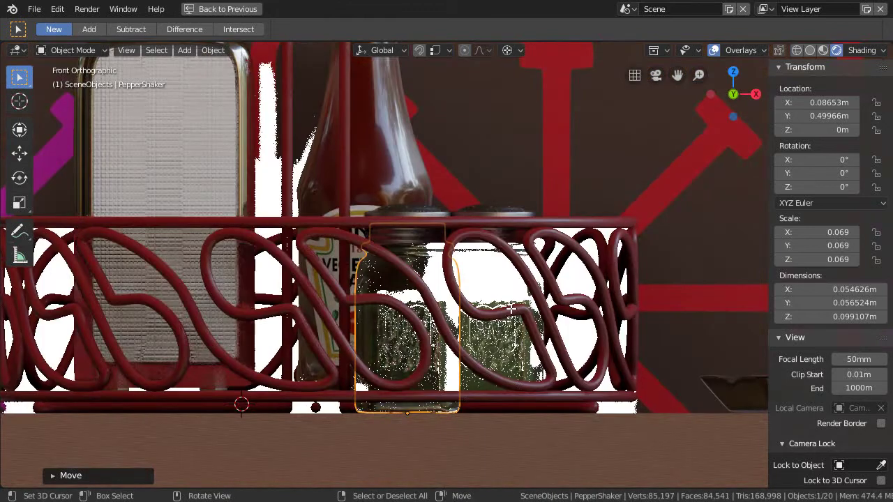
key("KP_5")
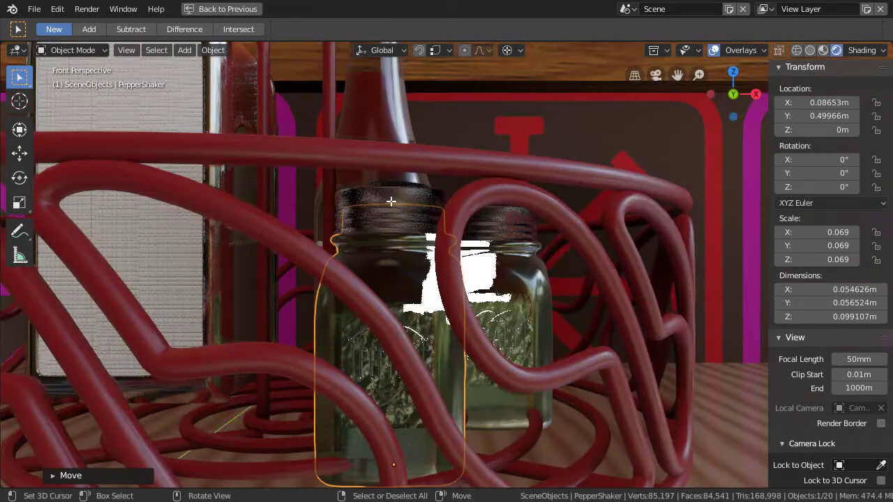
middle_click_drag(462, 233, 437, 295)
key("KP_5")
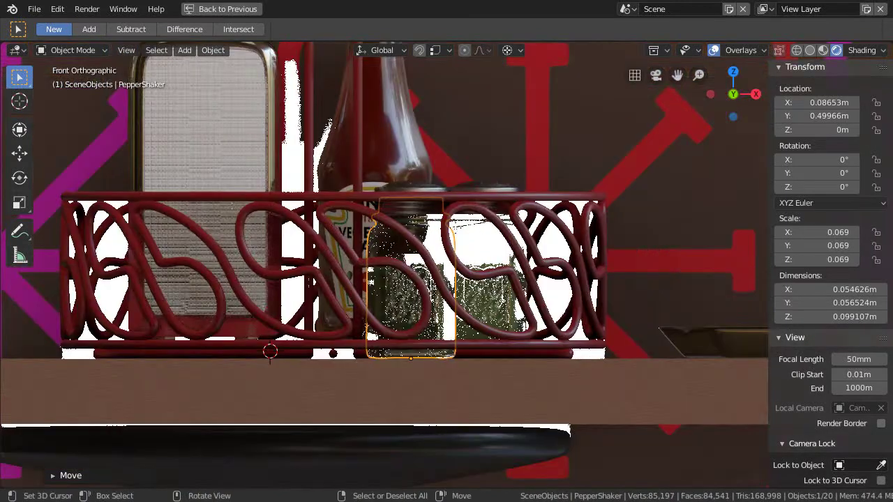
scroll(425, 325, "up", 2)
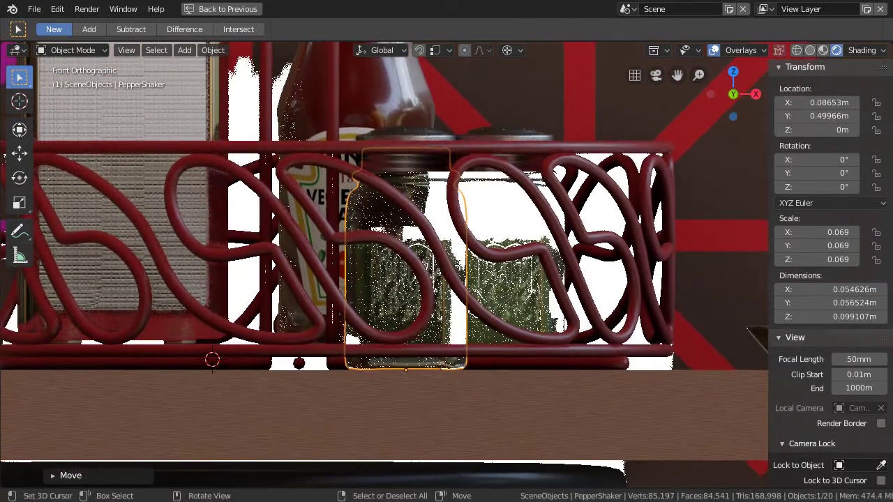
key("g")
key("z")
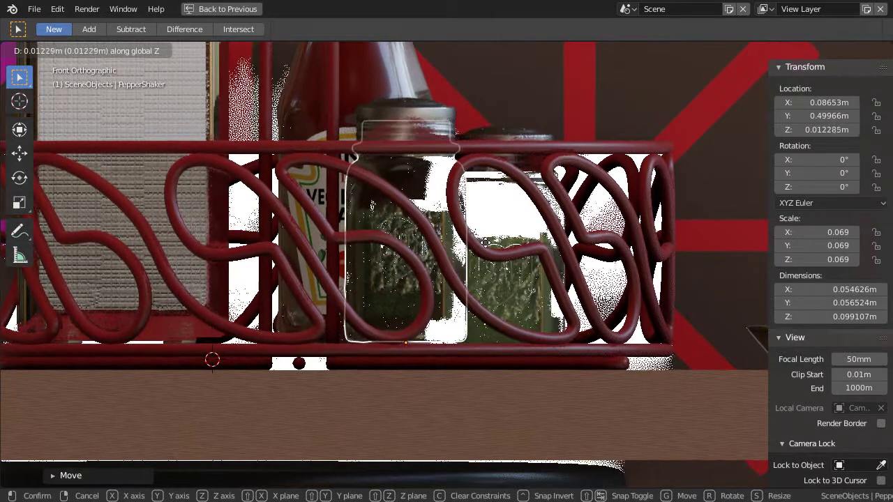
left_click(487, 251)
Step: Copy the pepper shaker's Z location and apply it to the salt shaker, setting its Z to 0.011537 m
middle_click_drag(533, 291, 476, 320, "shift")
middle_click_drag(476, 319, 470, 235, "shift")
scroll(464, 262, "down", 3)
middle_click_drag(461, 275, 460, 331)
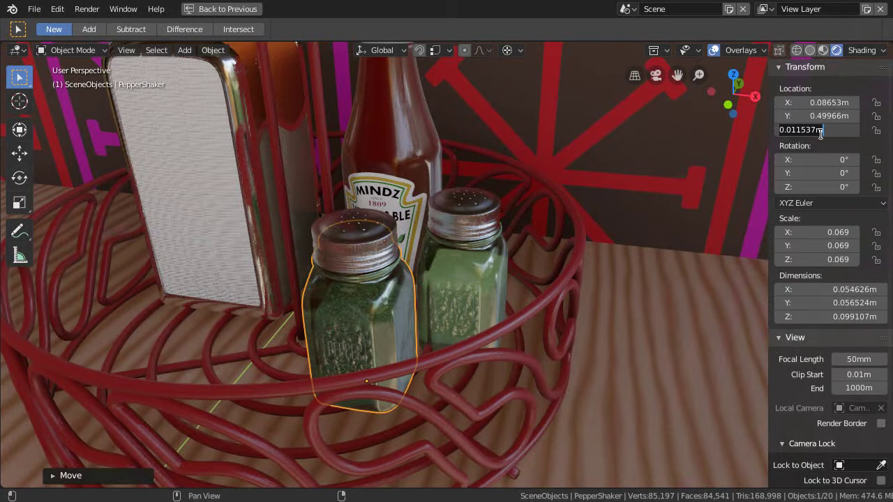
key("Escape")
left_click(479, 276)
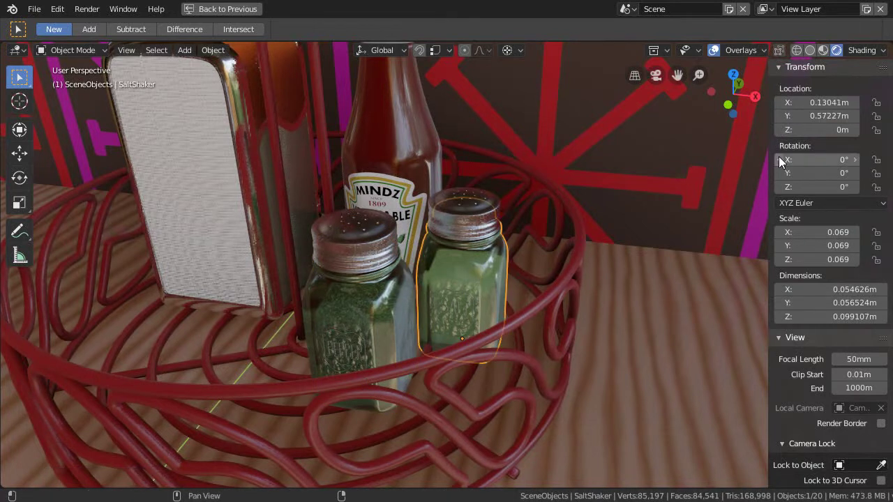
left_click(822, 133)
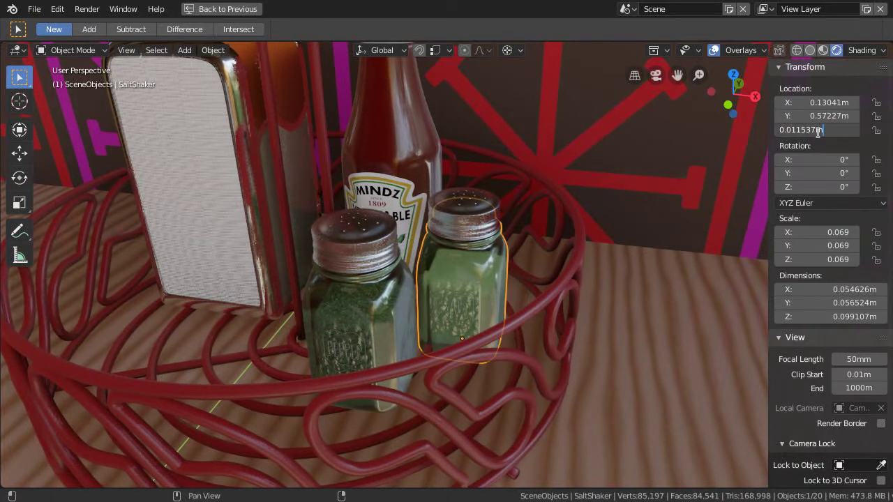
key("Escape")
middle_click_drag(462, 202, 407, 331)
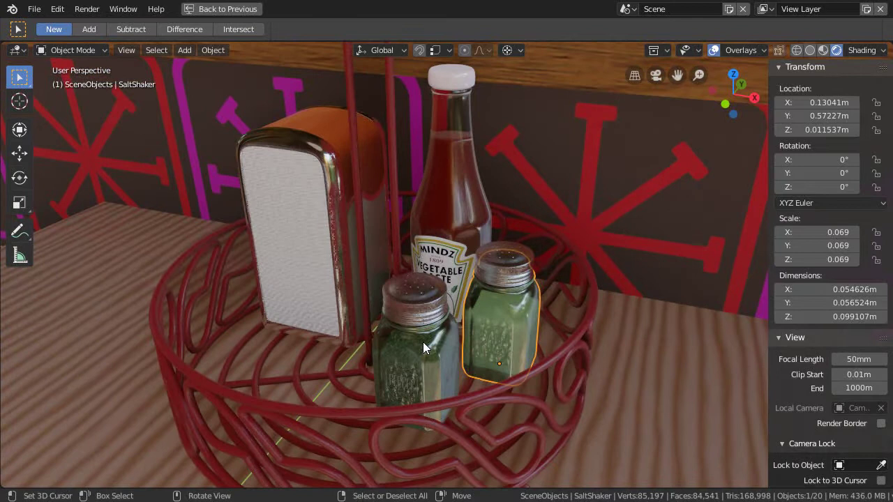
Step: Move the pepper shaker horizontally in front of the napkin dispenser, to about X 0.016 m, Y 0.478 m
left_click(428, 359)
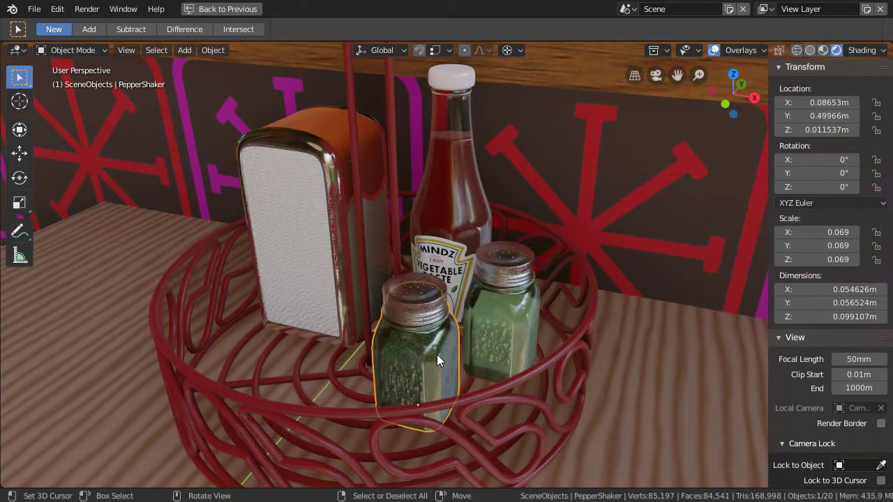
key("g")
key("shift+z")
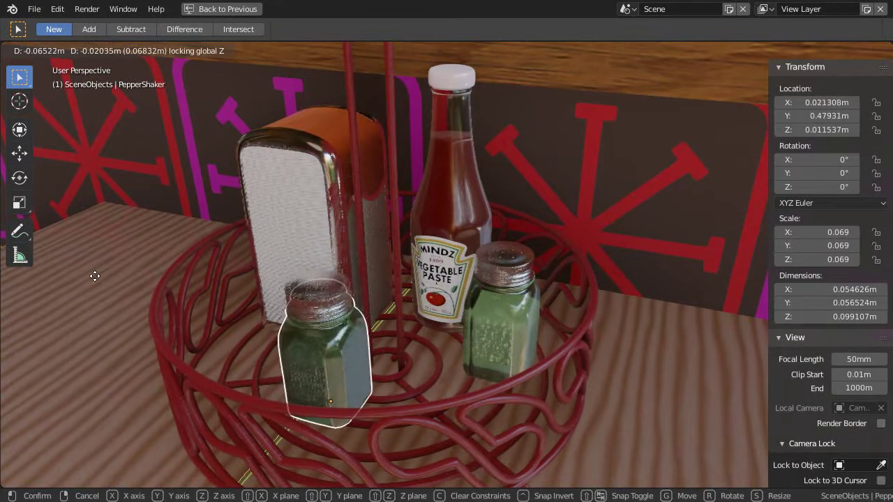
left_click(323, 366)
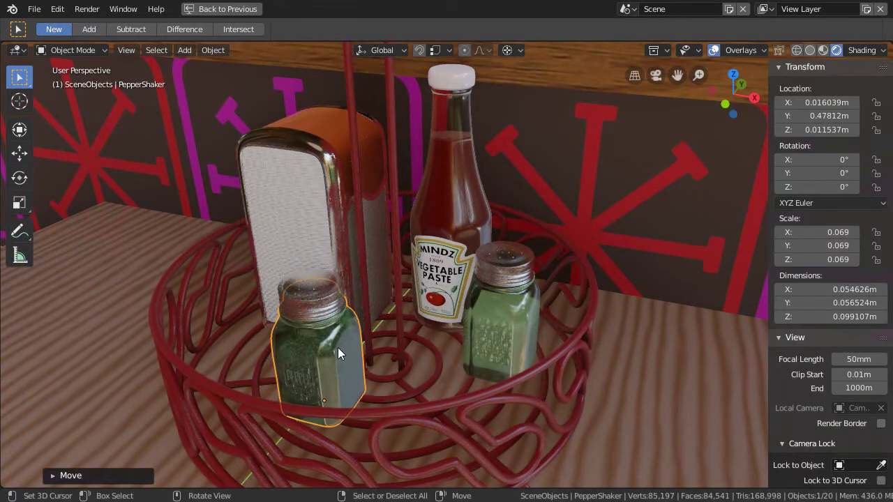
key("g")
key("shift+z")
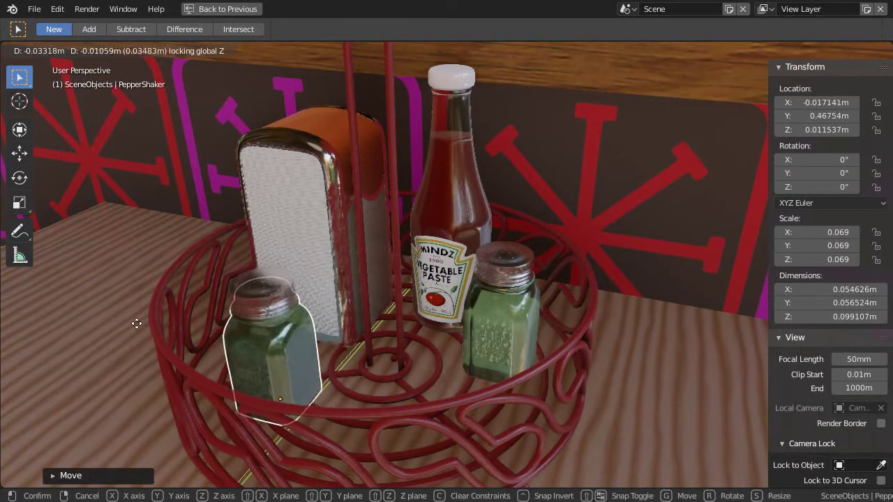
left_click(259, 315)
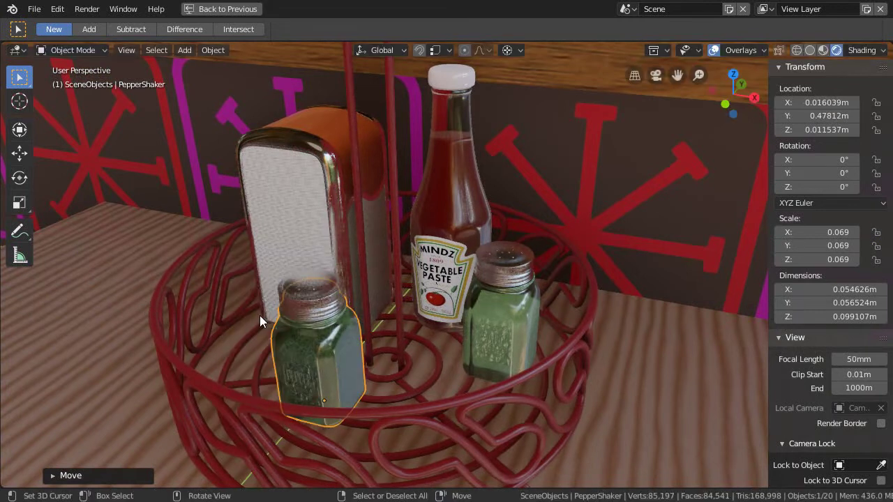
key("KP_5")
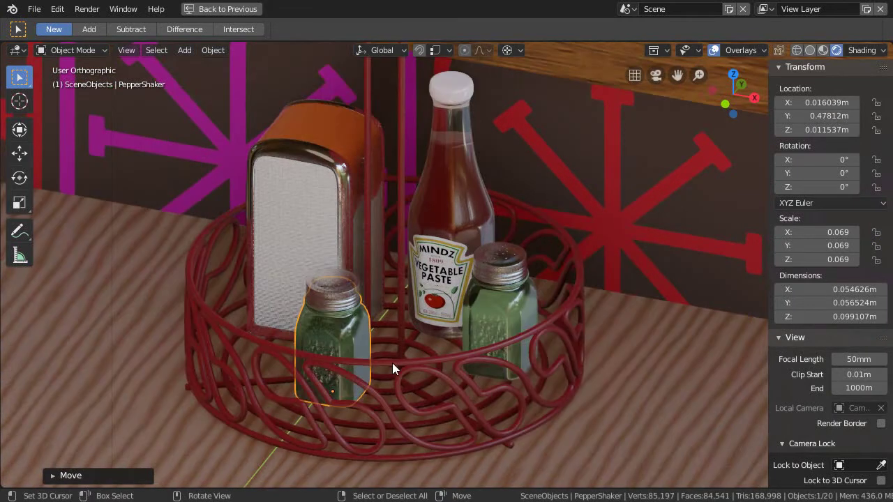
middle_click_drag(392, 363, 370, 388)
scroll(370, 395, "up", 2)
key("g")
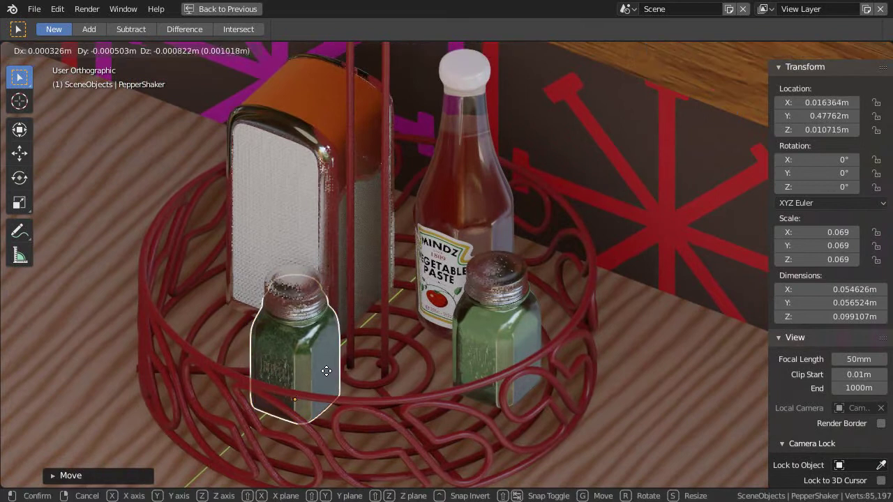
left_click(273, 307)
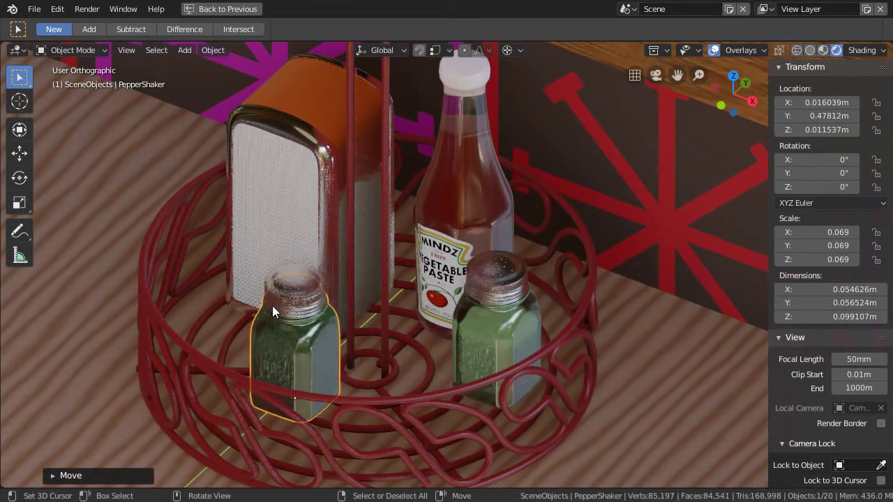
middle_click_drag(321, 339, 327, 336, "shift")
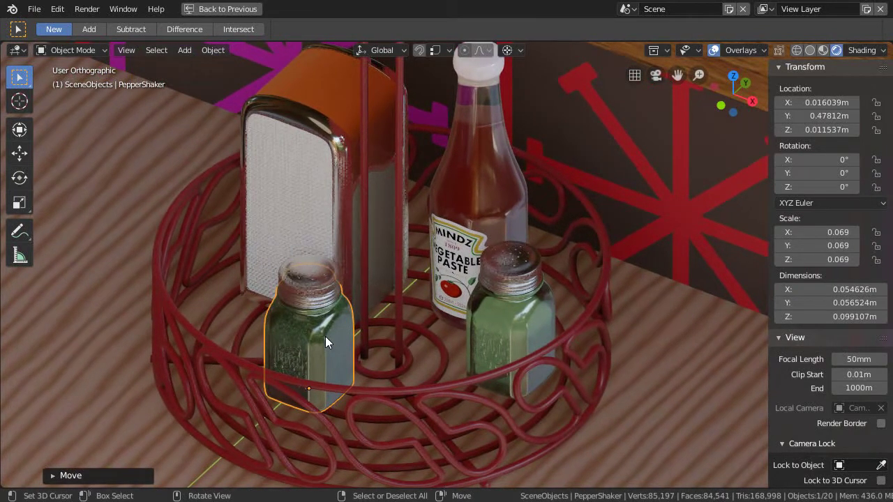
key("g")
key("s")
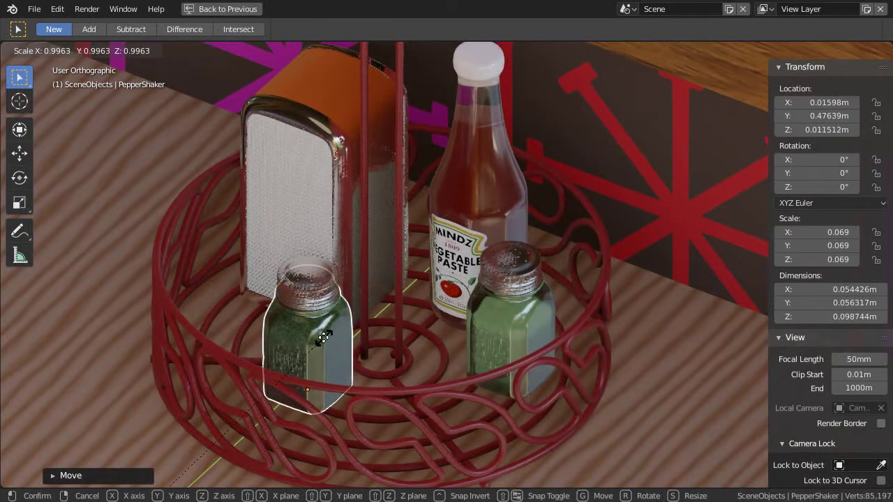
left_click(323, 339)
Step: Move the pepper shaker horizontally beside the front of the napkin dispenser, to about X -0.038 m, Y 0.487 m
key("g")
key("shift+z")
left_click(271, 310)
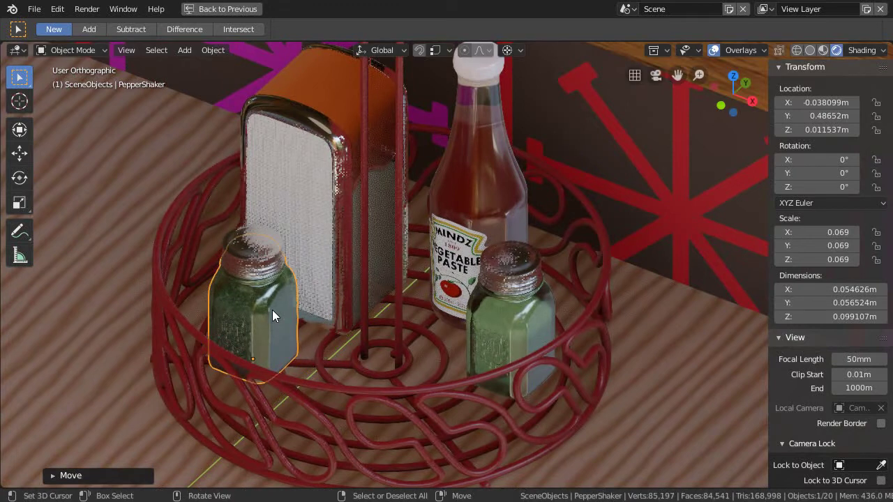
Step: Move the salt shaker horizontally next to the pepper shaker, to about X 0.050 m, Y 0.471 m
left_click(509, 316)
key("g")
key("shift+z")
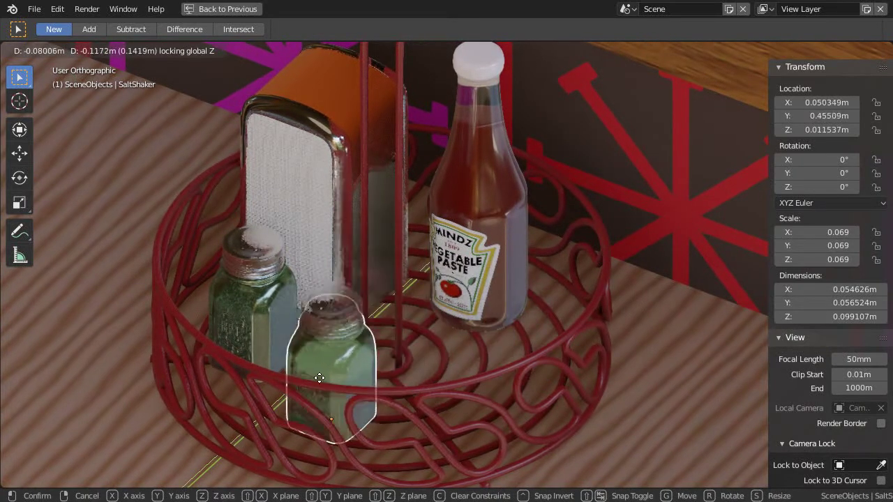
left_click(307, 365)
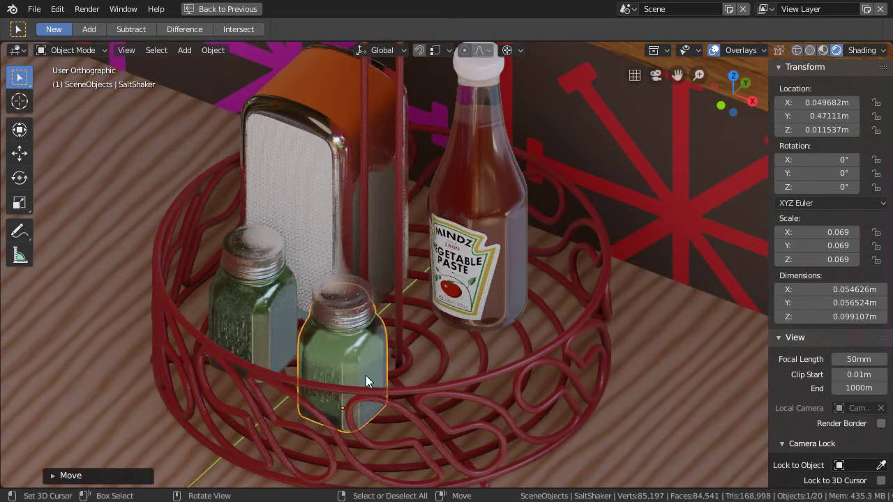
key("r")
key("z")
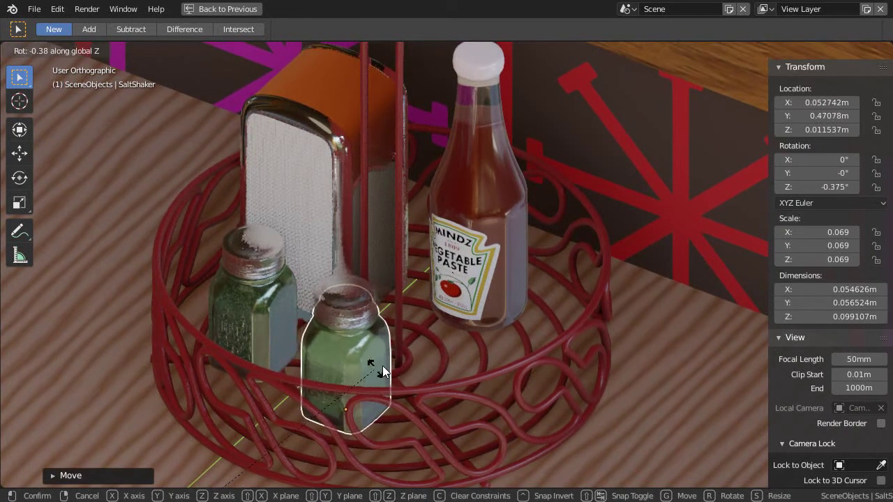
right_click(387, 362)
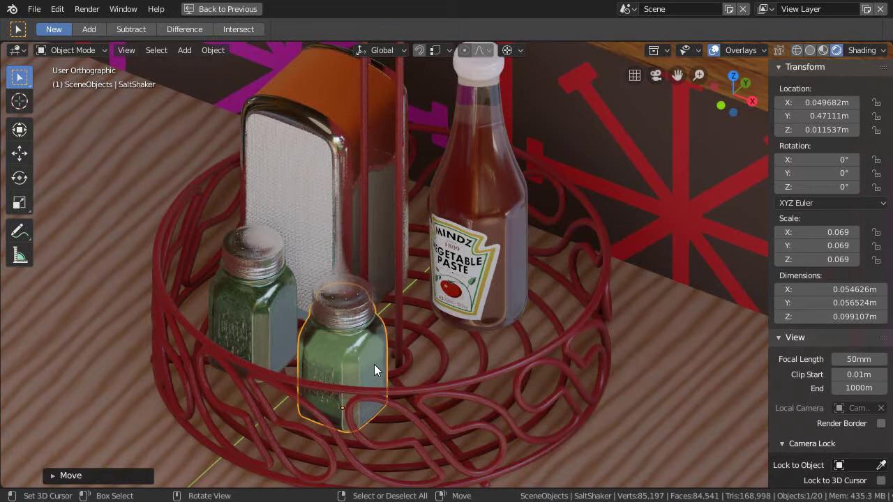
Step: Set the pivot point to Median Point and rotate the salt shaker about 39° around the Z axis
key("period")
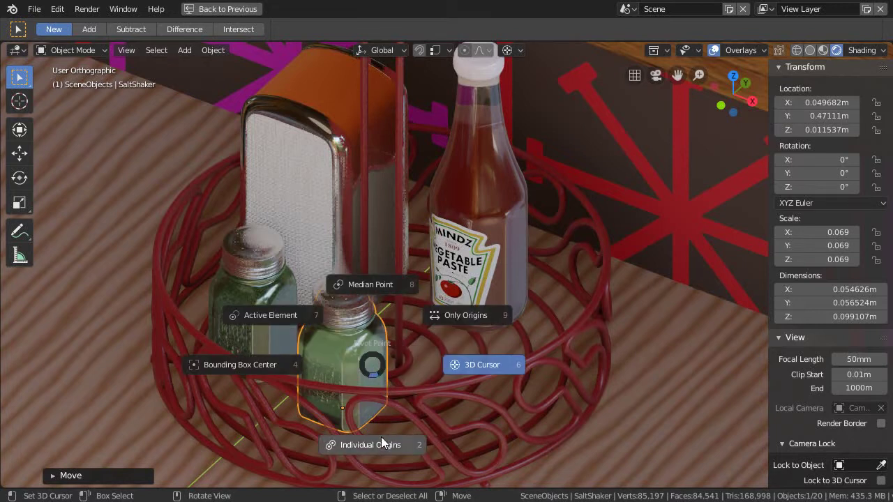
left_click(382, 284)
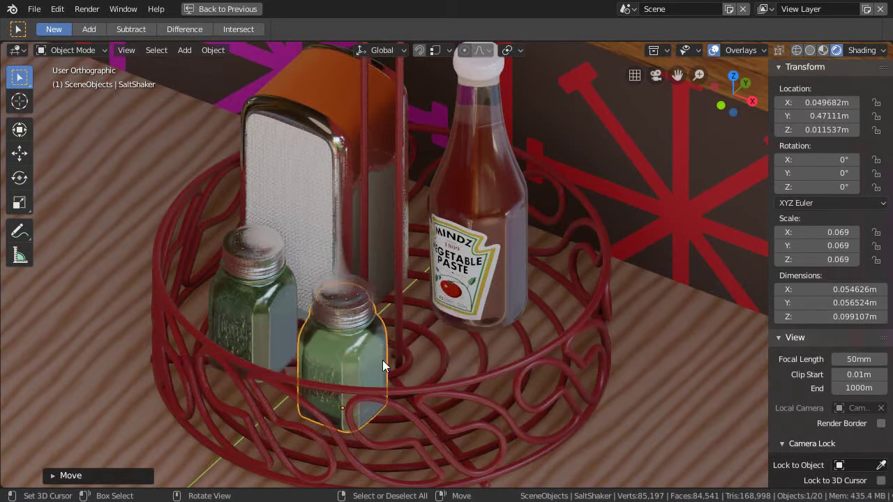
key("r")
key("z")
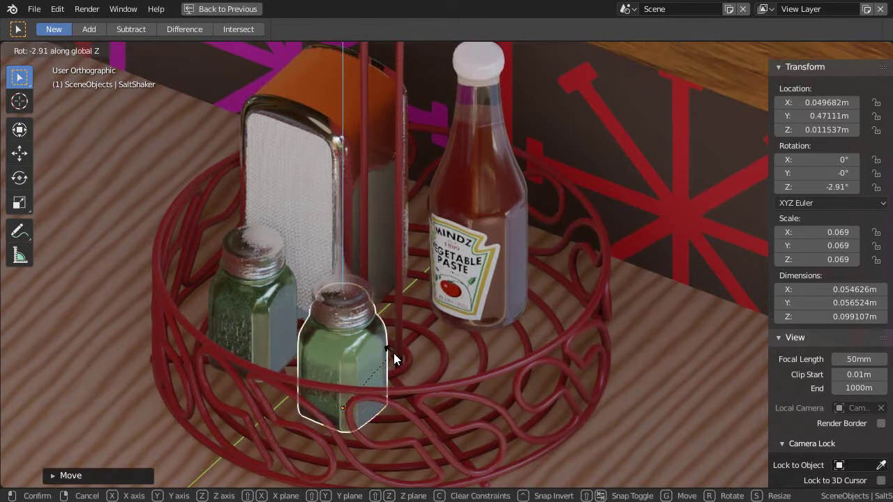
left_click(349, 296)
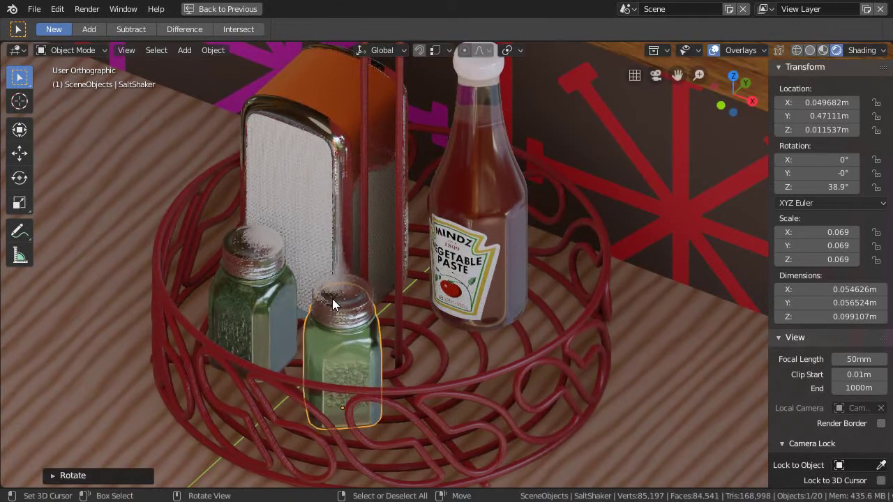
Step: Rotate the pepper shaker about 7° around the global Z axis
left_click(257, 304)
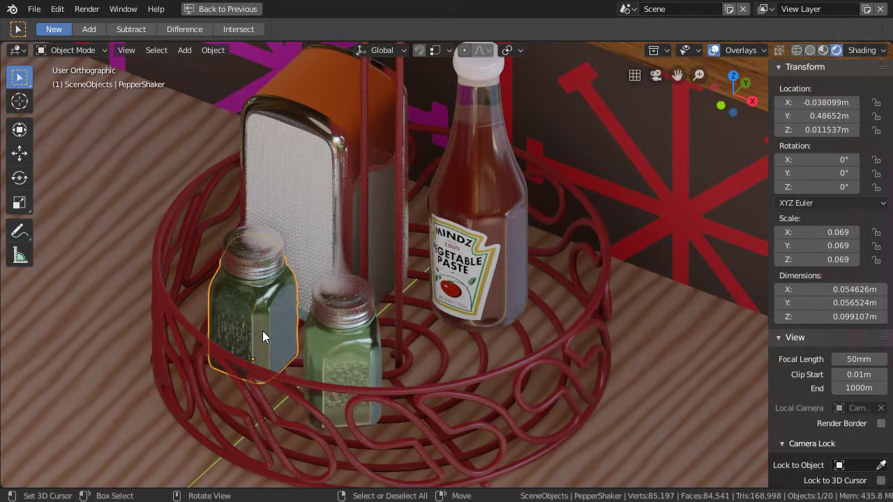
key("r")
key("z")
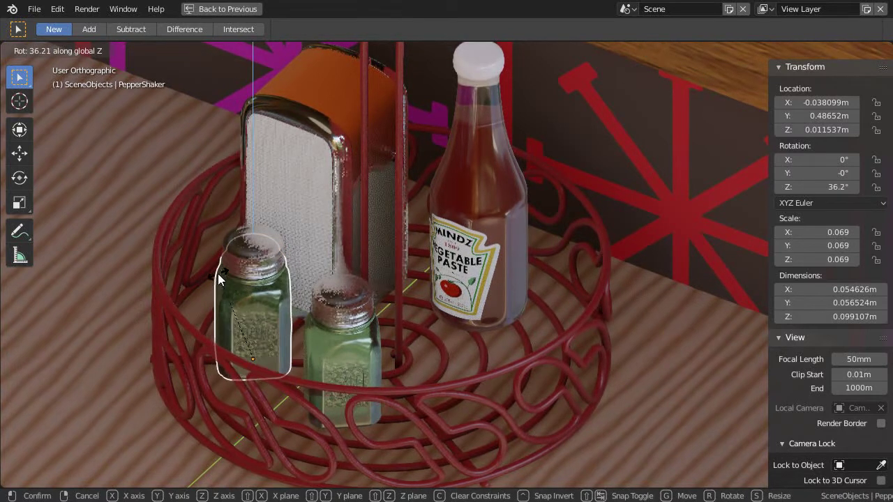
left_click(263, 276)
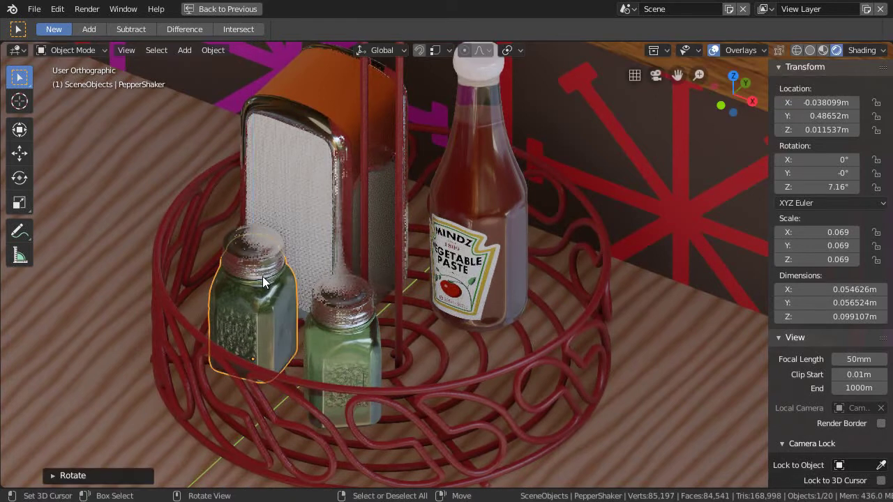
Step: Rotate the ketchup bottle around the global Z axis to about 17.5° so its label faces the front
middle_click_drag(335, 321, 316, 323, "shift")
right_click(475, 252)
right_click(491, 209)
key("r")
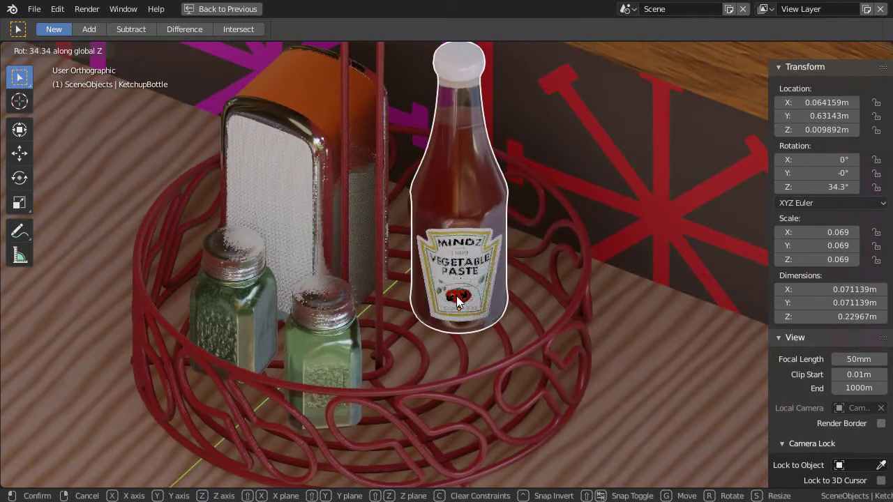
right_click(456, 296)
key("r")
key("z")
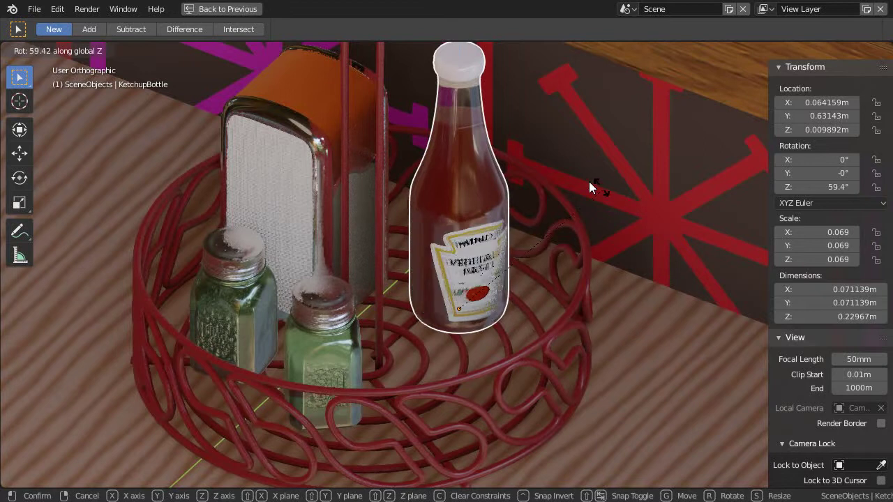
left_click(531, 310)
Step: In the camera view, move the ashtray horizontally beside the wire holder, to about X 0.310 m, Y 0.506 m
middle_click_drag(448, 250, 432, 297)
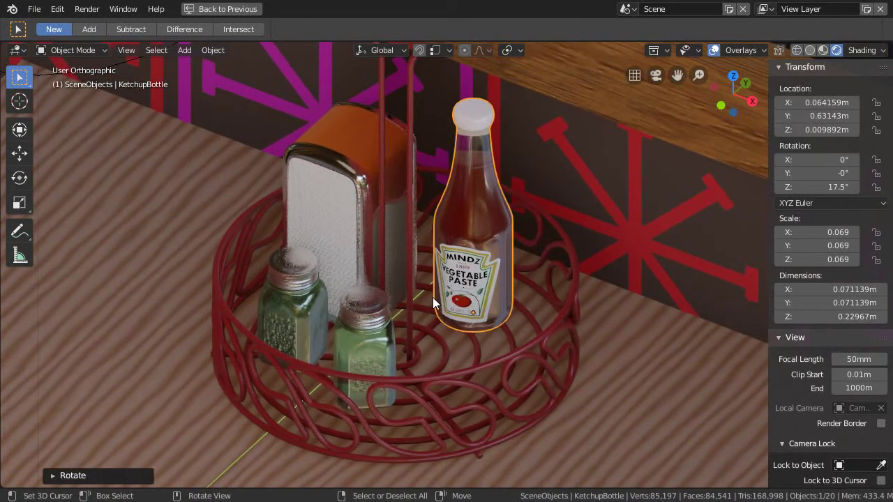
key("KP_0")
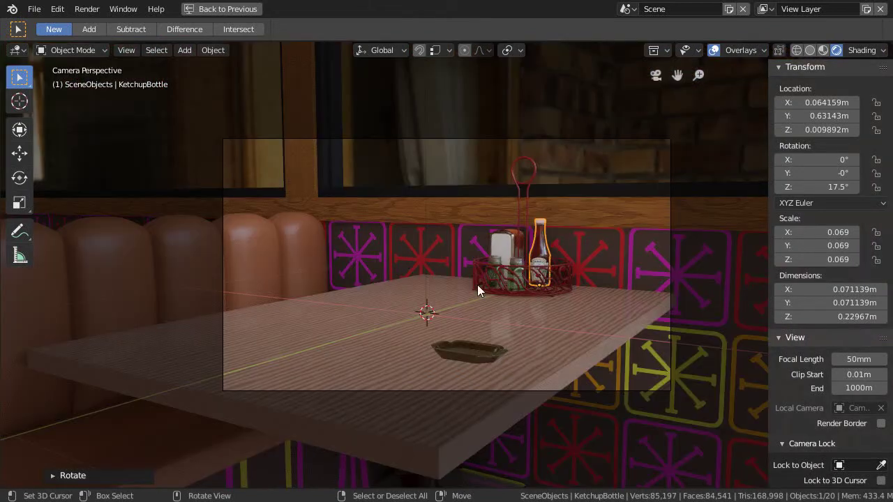
left_click(488, 368)
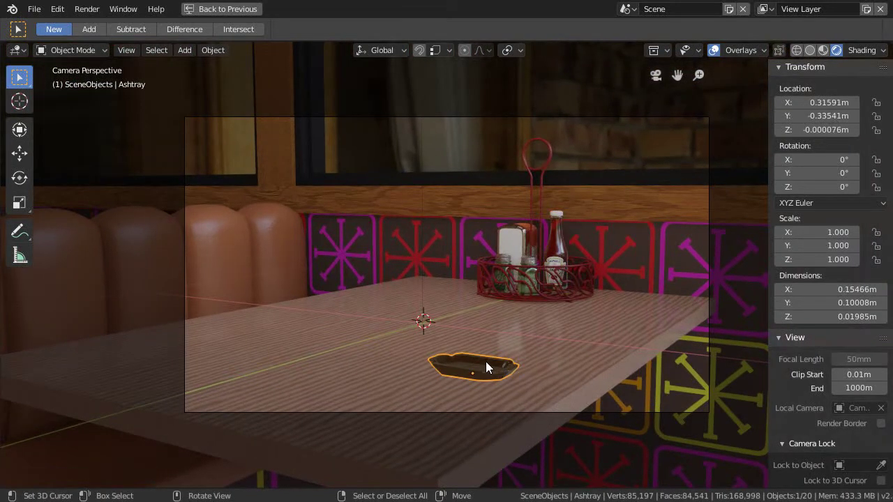
key("g")
key("shift+z")
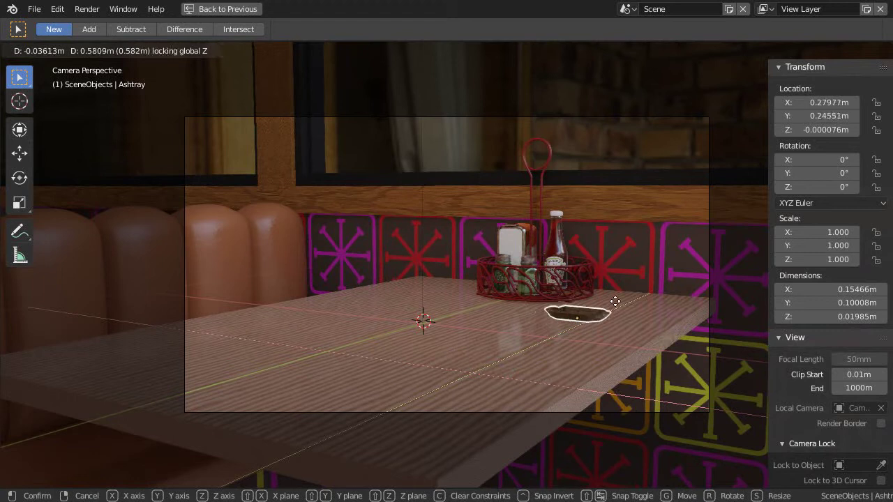
left_click(613, 305)
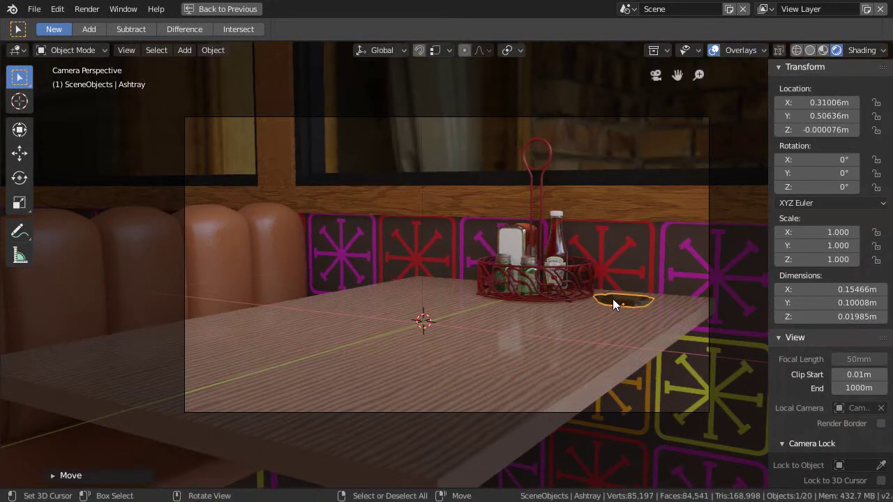
Step: Save the Blender file and render the scene from the camera
middle_click_drag(613, 299, 588, 304, "ctrl")
middle_click_drag(533, 283, 452, 272, "shift")
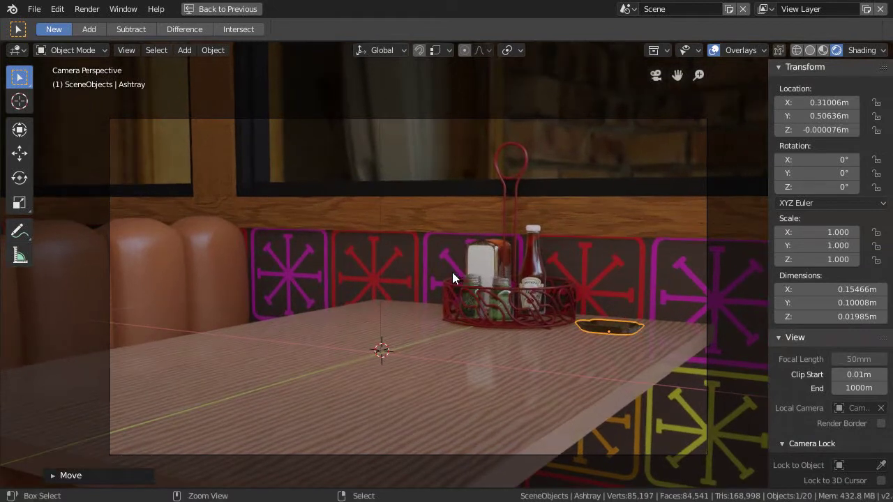
key("ctrl+s")
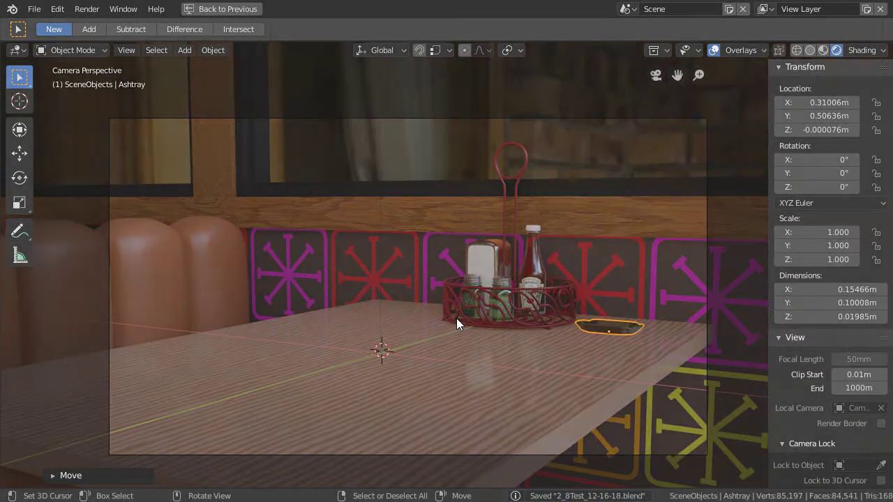
key("F12")
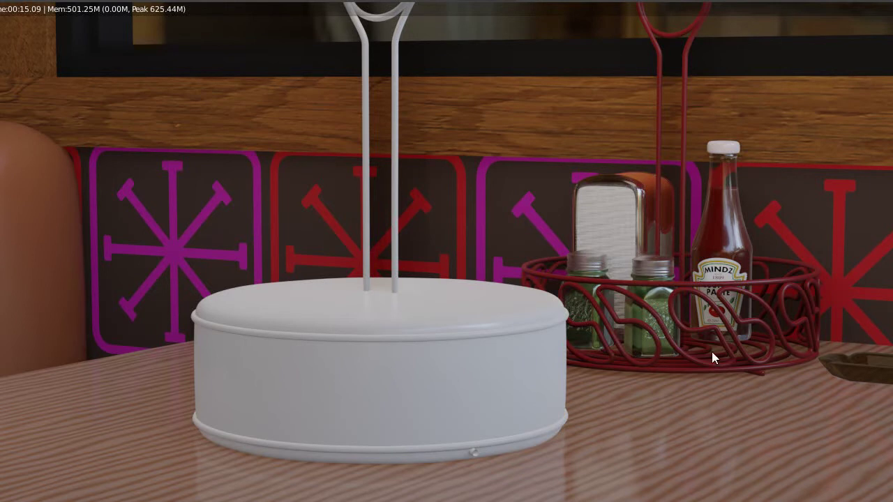
Step: Examine the rendered image up close, checking the filled condiment holder, the white lidded holder and the ashtray, and close the render
middle_click_drag(634, 227, 662, 259, "ctrl")
middle_click_drag(730, 270, 538, 259)
middle_click_drag(538, 294, 531, 101, "ctrl")
scroll(512, 325, "up", 3)
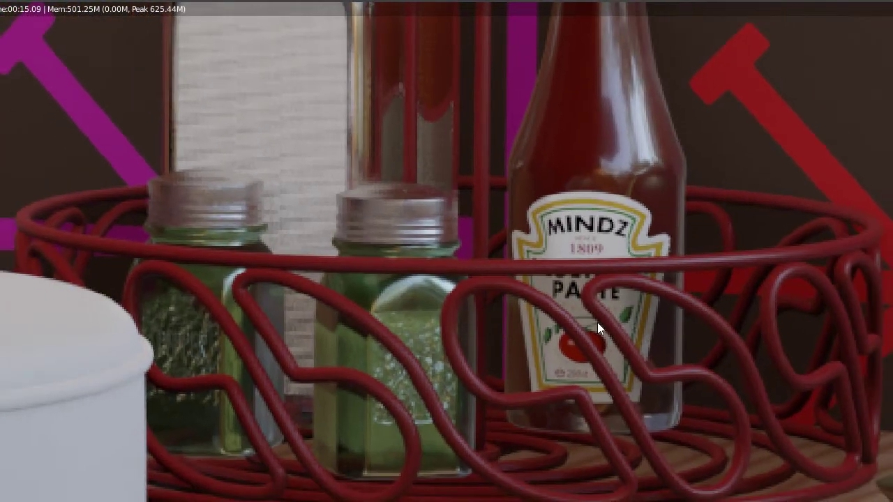
scroll(597, 322, "down", 2)
middle_click_drag(578, 353, 511, 344)
scroll(463, 328, "down", 2)
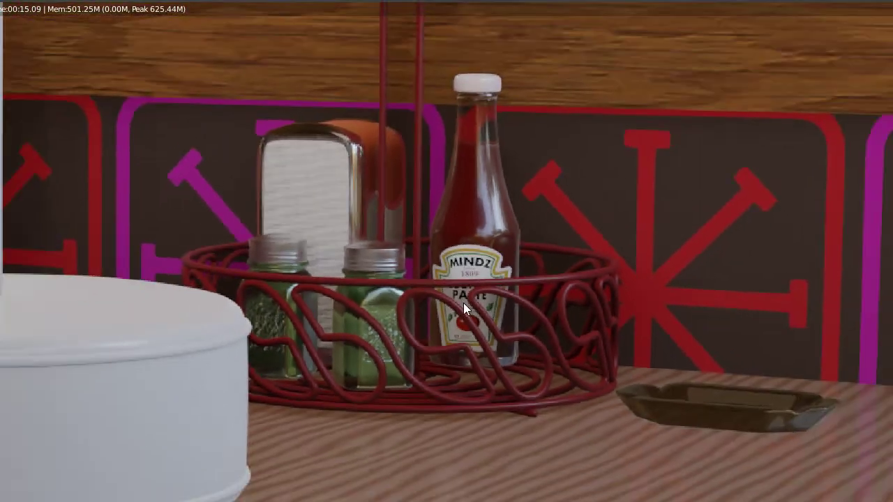
scroll(477, 327, "down", 1)
scroll(476, 345, "up", 2)
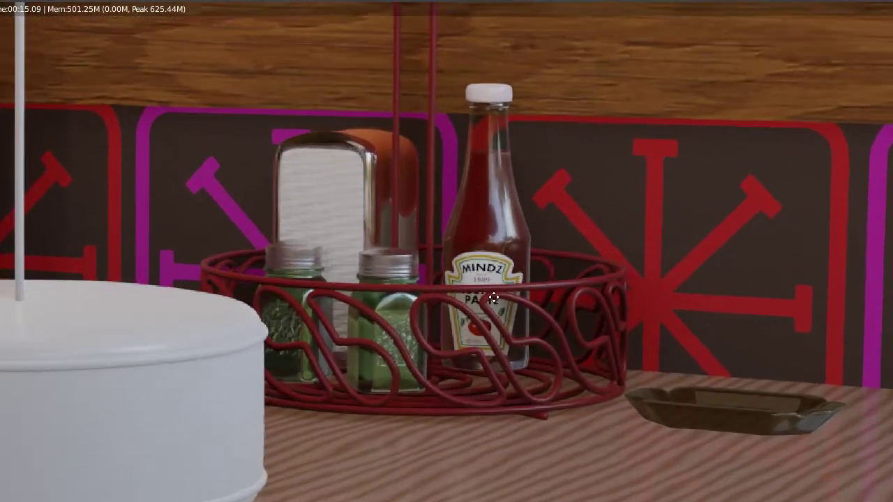
scroll(490, 352, "down", 3)
middle_click_drag(485, 324, 453, 331, "ctrl")
middle_click_drag(424, 335, 549, 339)
middle_click_drag(327, 181, 346, 238, "ctrl")
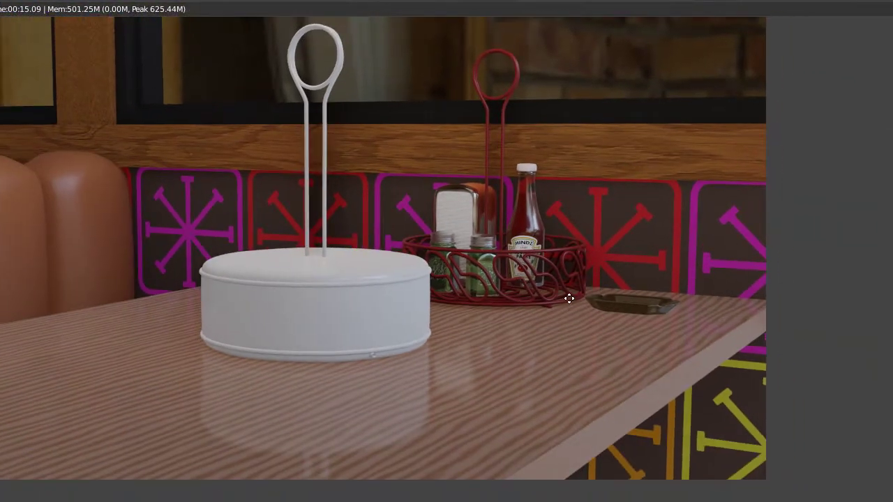
scroll(542, 335, "up", 3)
middle_click_drag(616, 303, 462, 272)
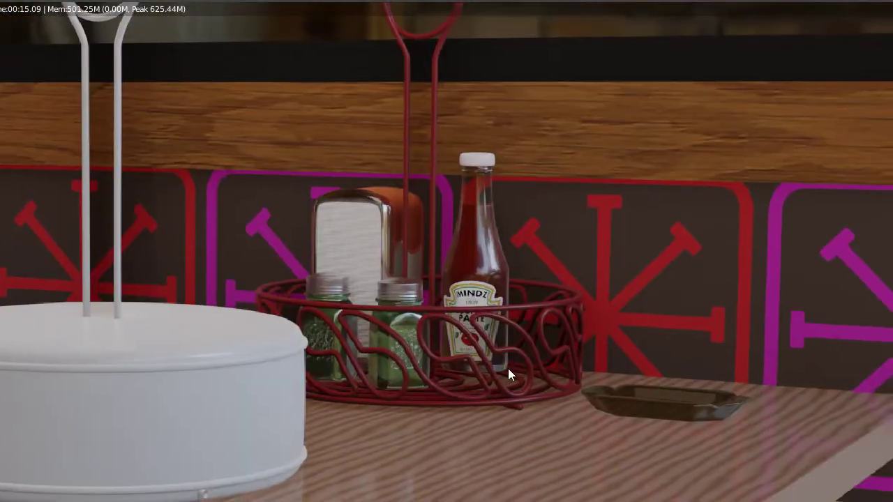
middle_click_drag(508, 368, 540, 296, "ctrl")
middle_click_drag(493, 314, 598, 295)
middle_click_drag(598, 295, 568, 339, "ctrl")
scroll(566, 356, "down", 2)
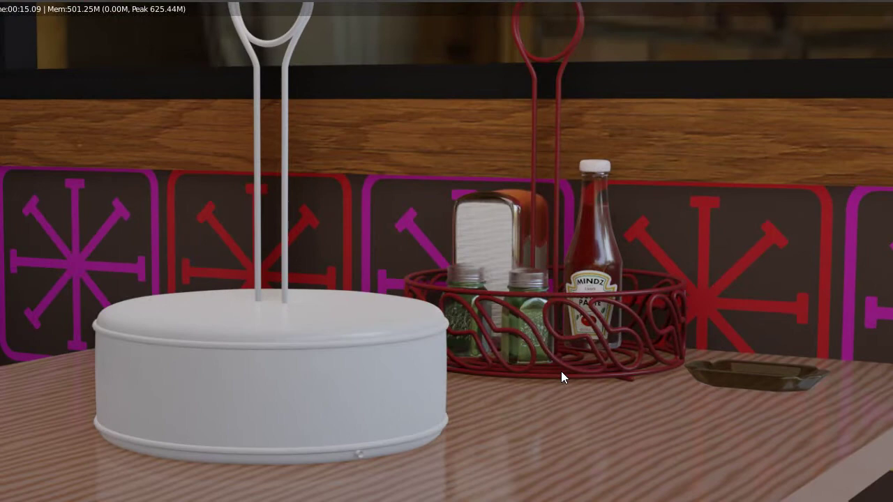
key("Escape")
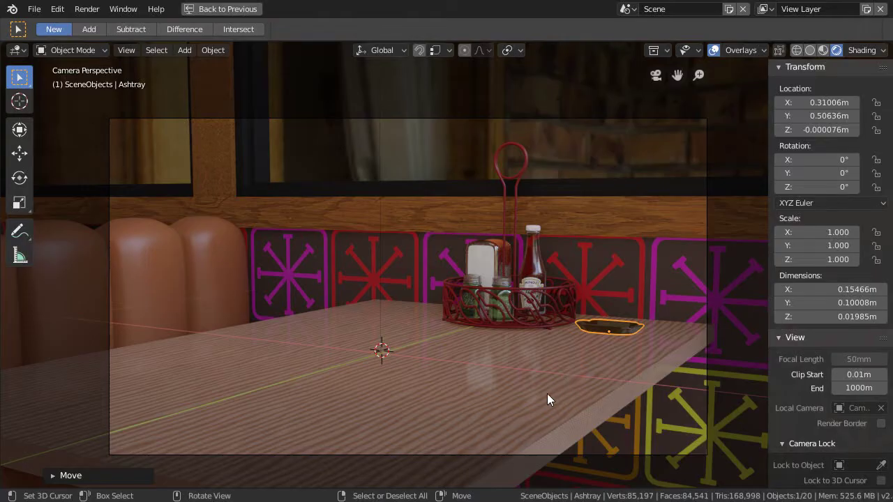
Step: Move the ashtray horizontally to the opposite side of the wire holder, to about X -0.141 m, Y 0.369 m, and save the file
key("KP_0")
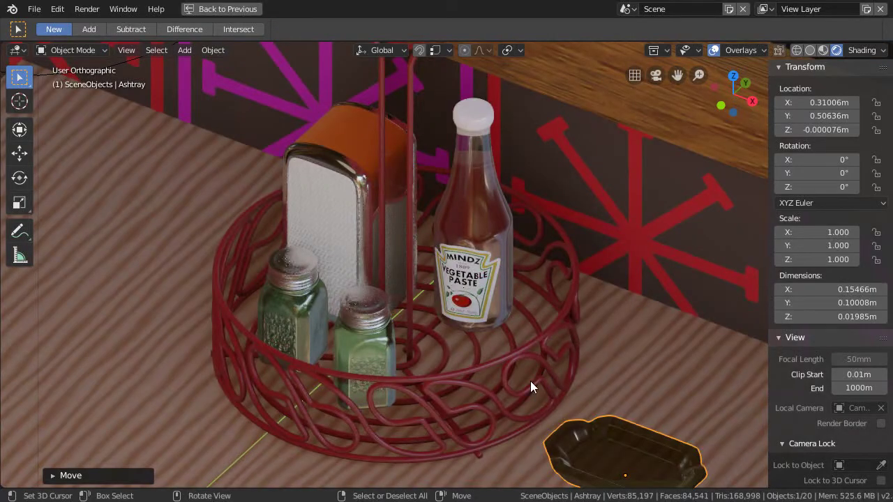
middle_click_drag(542, 374, 600, 398)
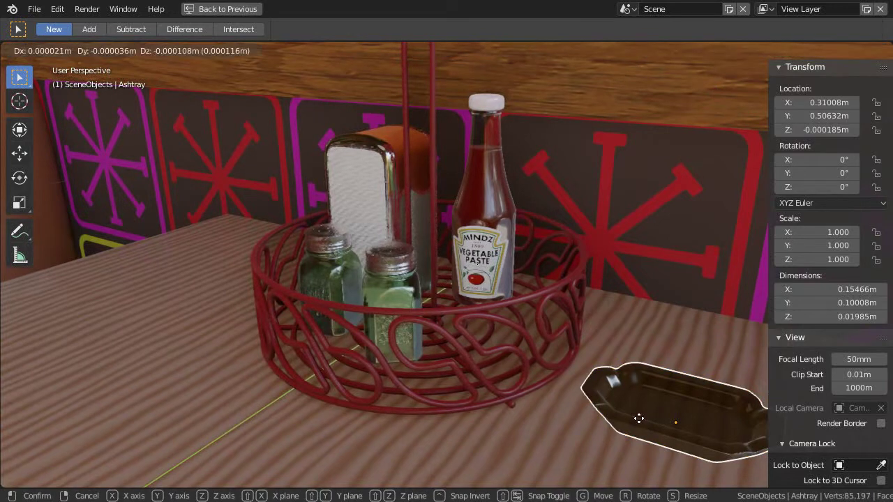
key("shift+z")
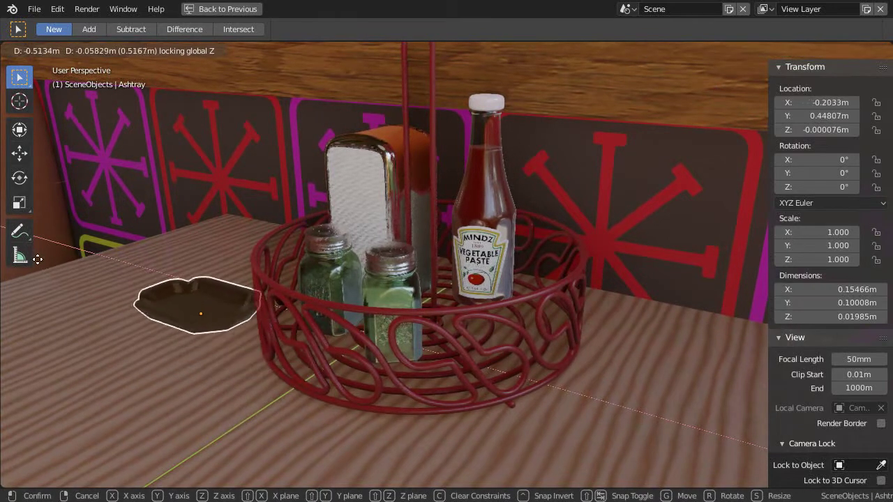
left_click(24, 305)
middle_click_drag(244, 409, 425, 409)
middle_click_drag(450, 380, 480, 374, "ctrl")
middle_click_drag(470, 319, 447, 359)
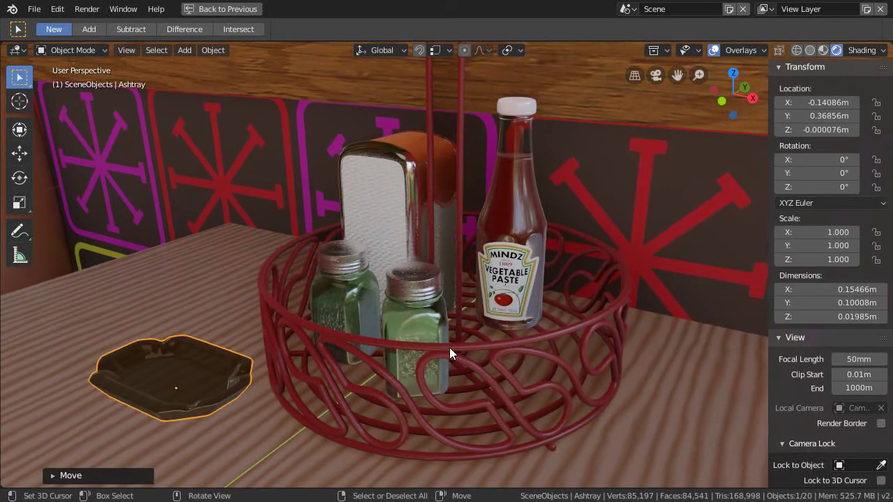
key("ctrl+s")
Step: Scale the wire condiment holder down uniformly to about 1.295 and deselect it
middle_click_drag(486, 348, 448, 168)
middle_click_drag(460, 106, 455, 233, "shift")
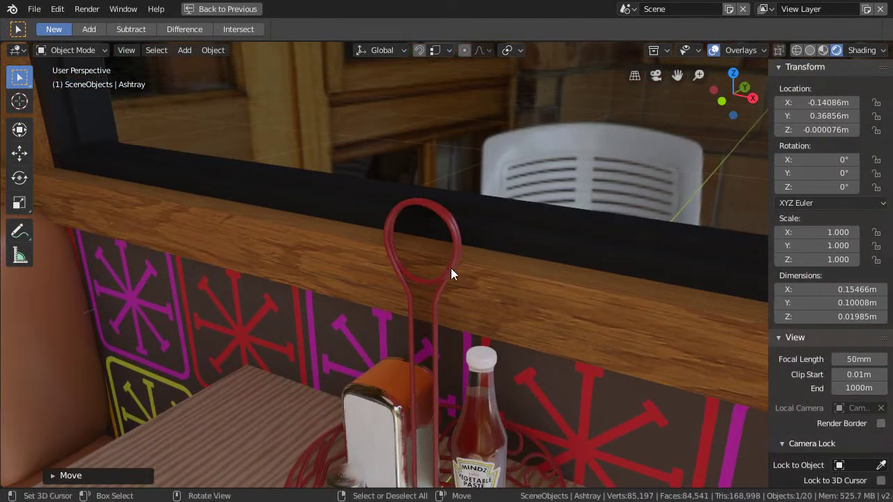
scroll(449, 306, "down", 3)
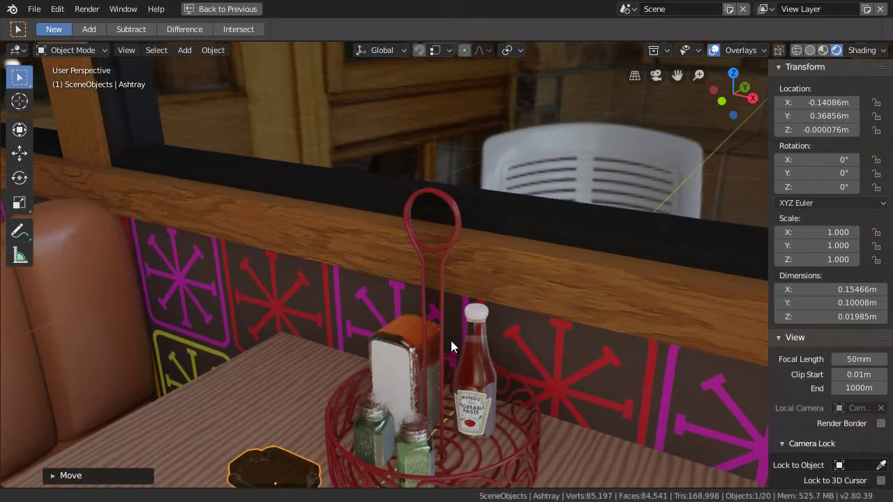
middle_click_drag(453, 304, 518, 377)
left_click(520, 366)
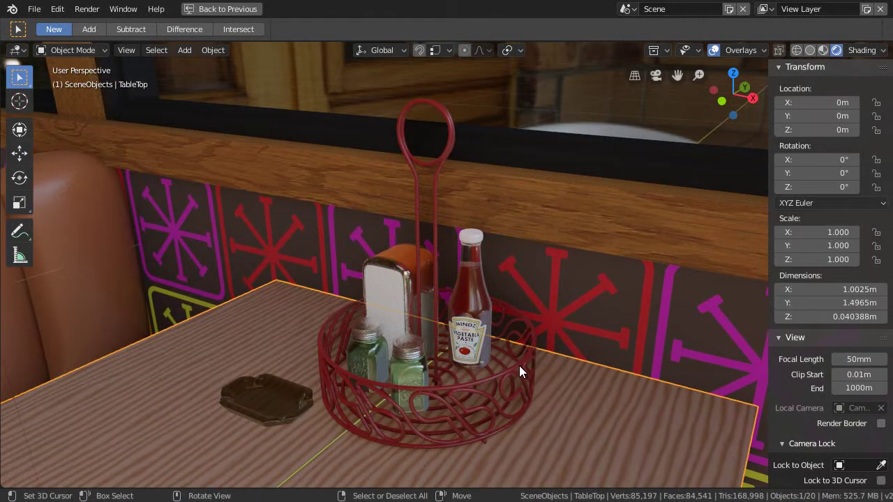
left_click(526, 370)
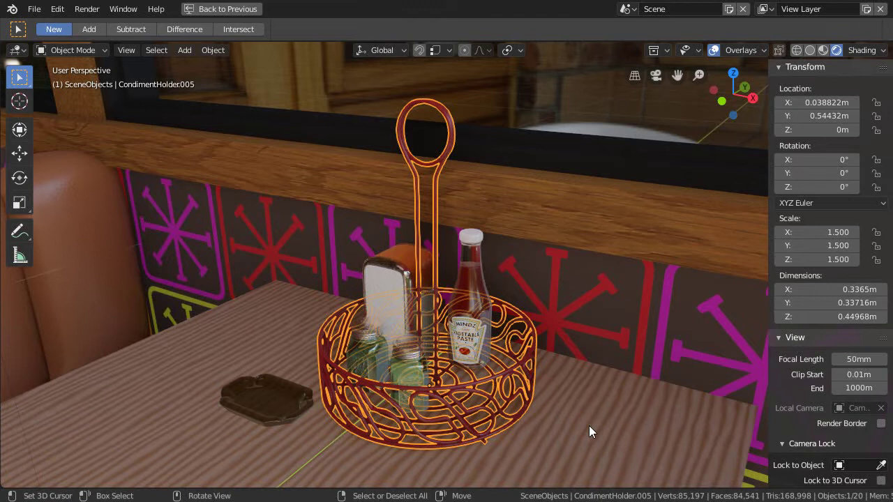
key("s")
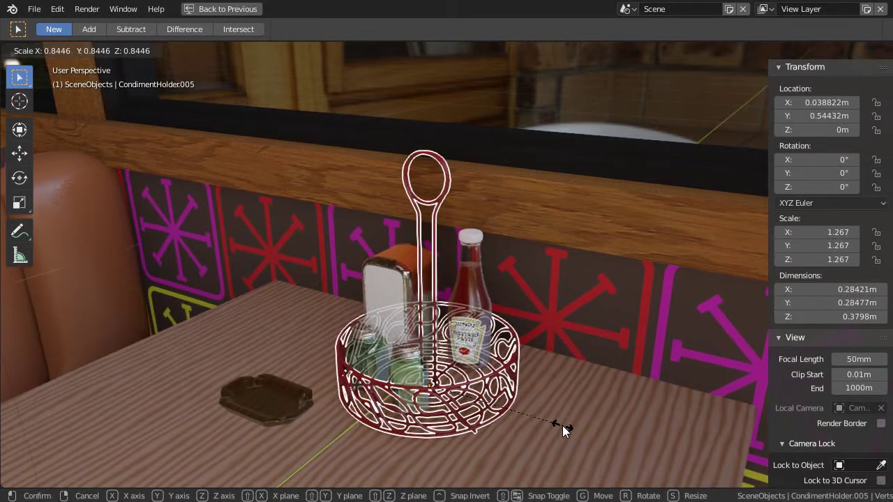
left_click(562, 426)
scroll(457, 384, "up", 3)
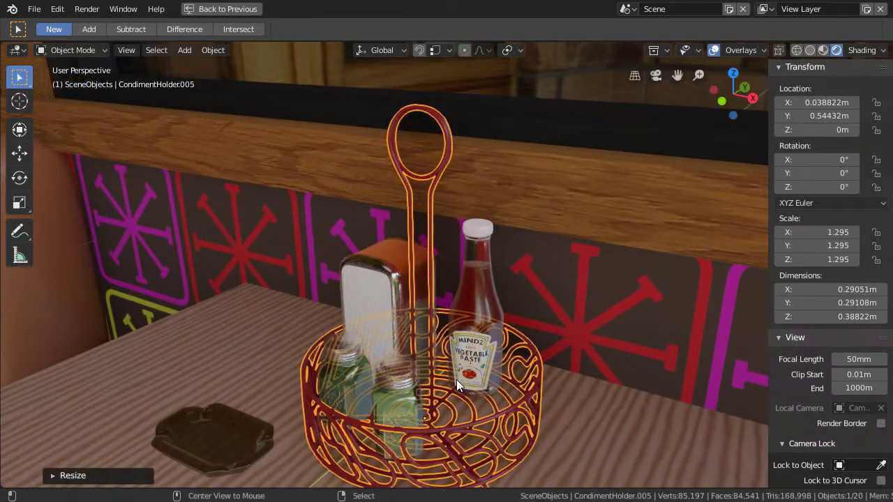
key("alt+a")
middle_click_drag(448, 287, 476, 346)
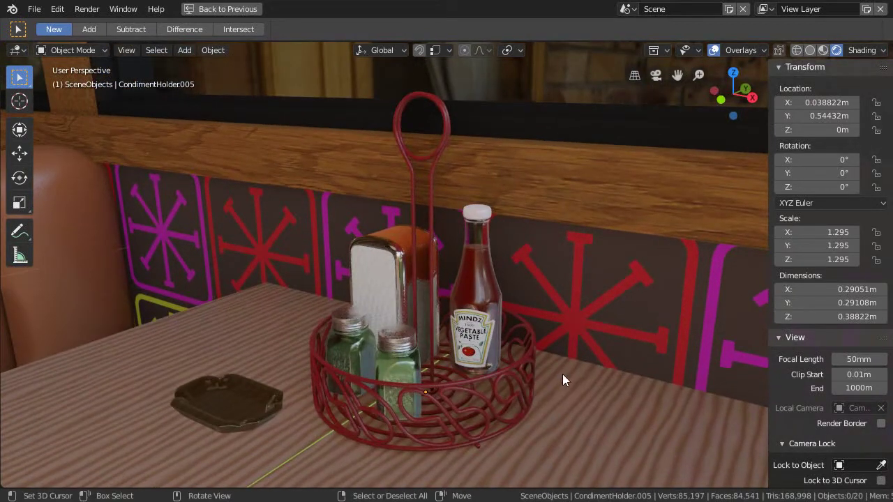
Step: Shrink the wire condiment holder uniformly a little further, to a scale of about 1.22
left_click(529, 357)
left_click(527, 357)
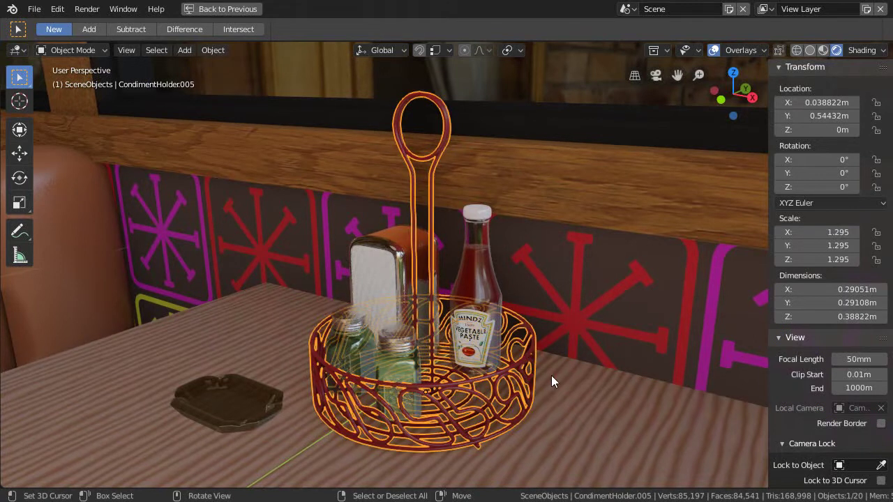
key("s")
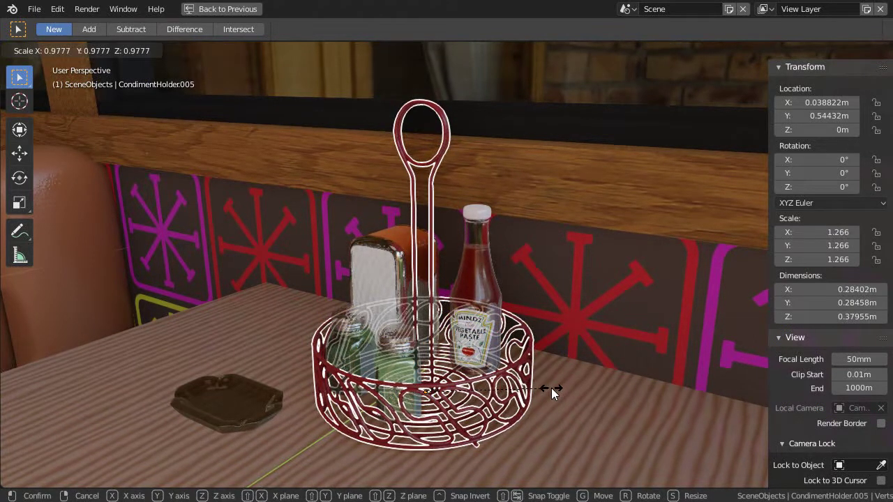
left_click(503, 396)
Step: From the top view, rotate the napkin dispenser to about -26.5° around Z and move it inside the holder's rim, to about X -0.027 m, Y 0.581 m
middle_click_drag(502, 396, 410, 253)
key("KP_7")
left_click(410, 254)
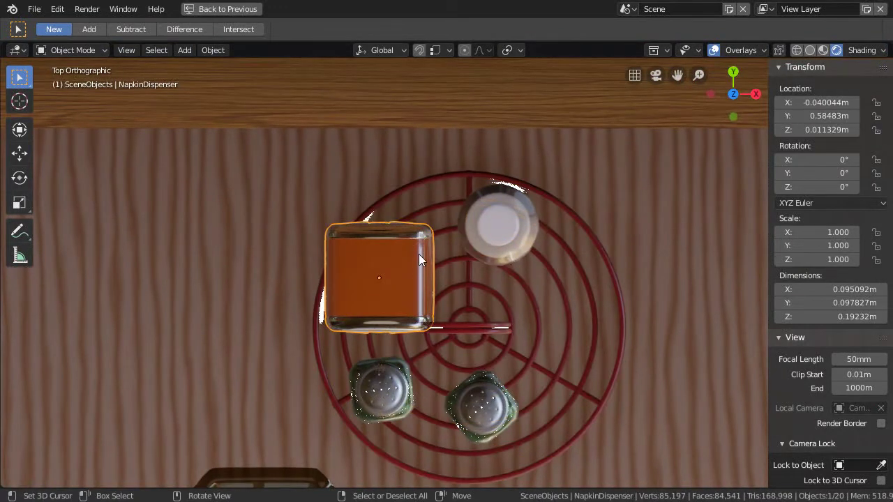
key("r")
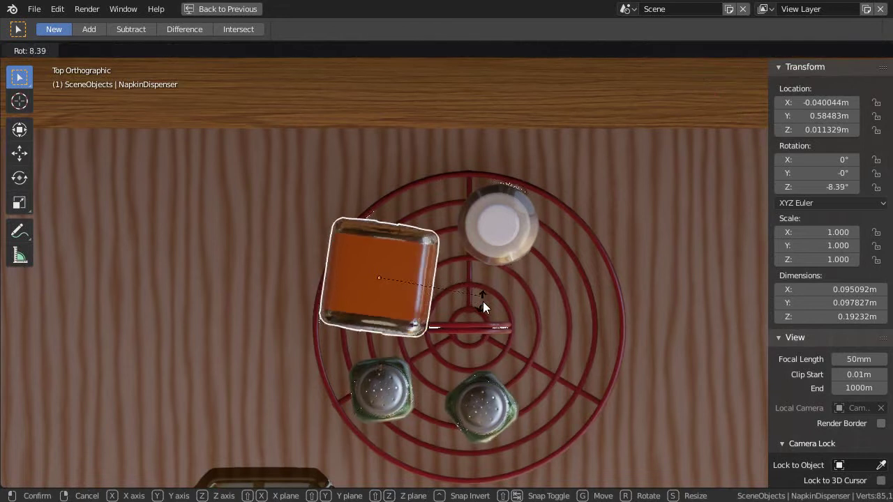
left_click(498, 342)
key("g")
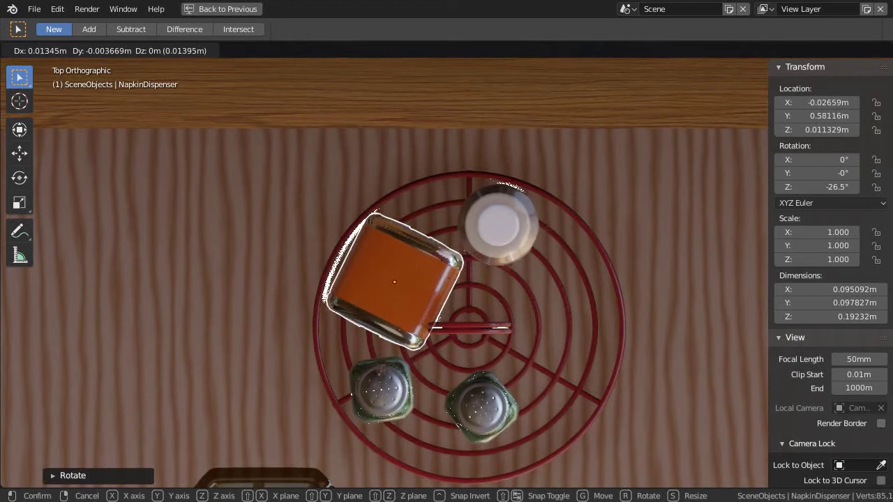
left_click(450, 284)
scroll(406, 233, "up", 1)
scroll(406, 233, "up", 2)
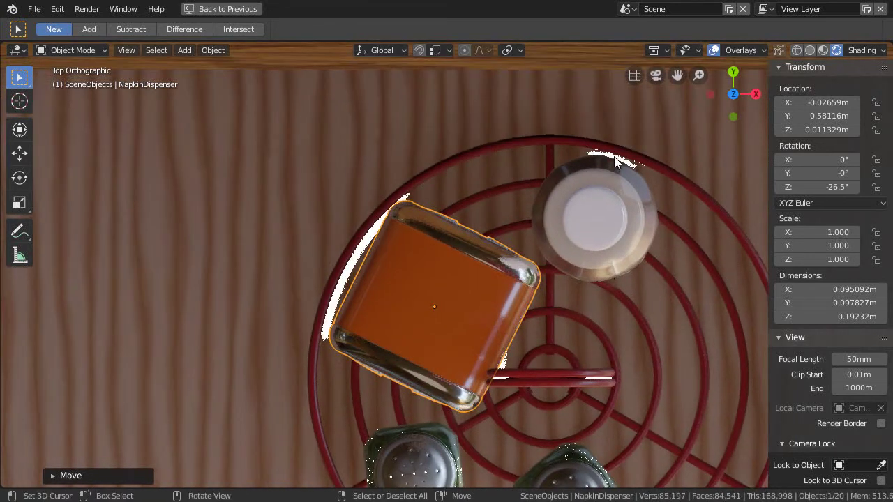
scroll(392, 201, "down", 1)
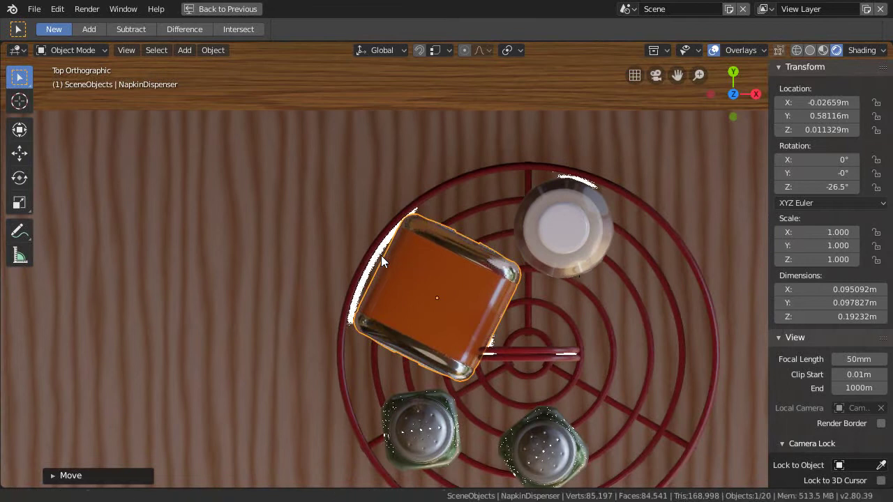
key("KP_5")
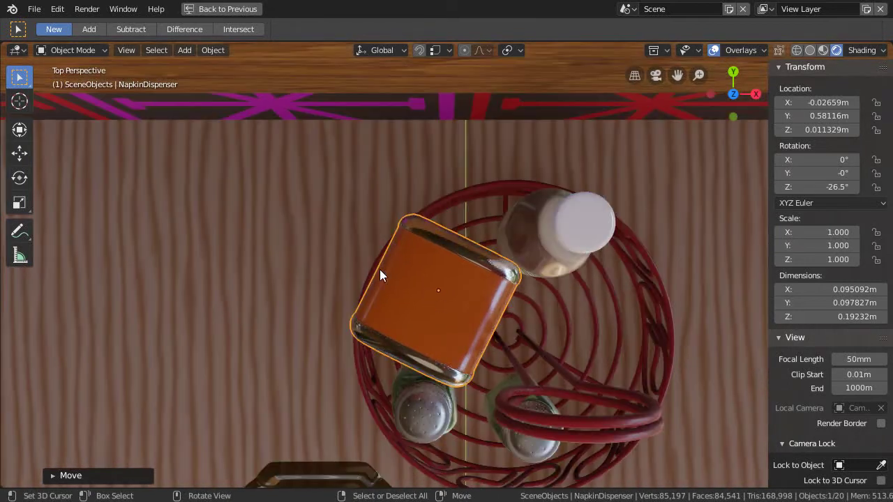
middle_click_drag(437, 257, 452, 238, "ctrl")
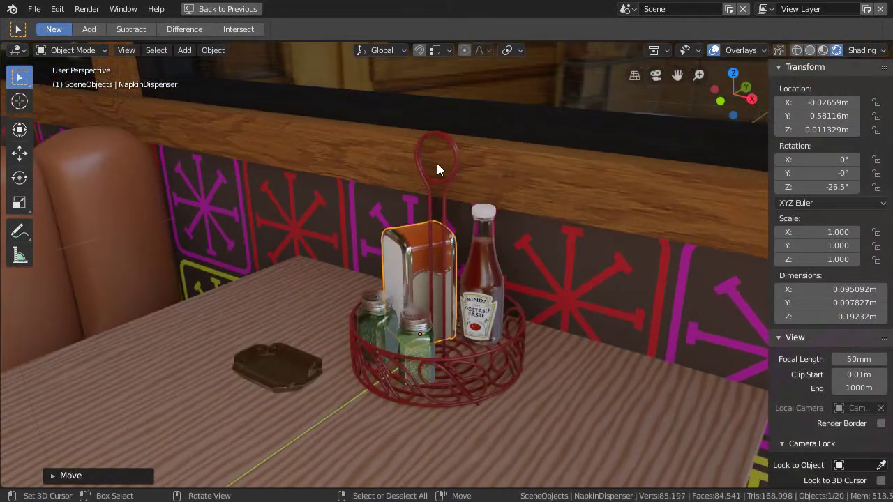
Step: Rotate the ashtray around the global Z axis to about -87.6°
middle_click_drag(445, 163, 431, 168, "ctrl")
middle_click_drag(467, 329, 331, 392)
left_click(302, 383)
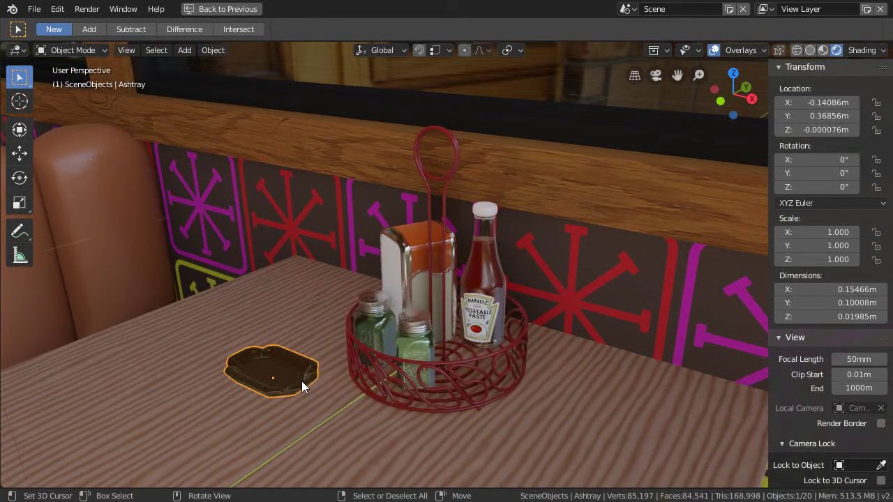
key("g")
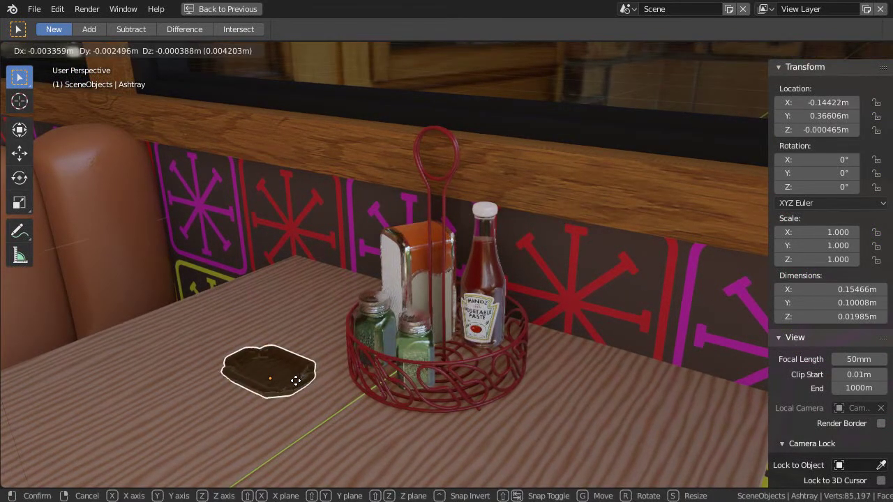
left_click(306, 390)
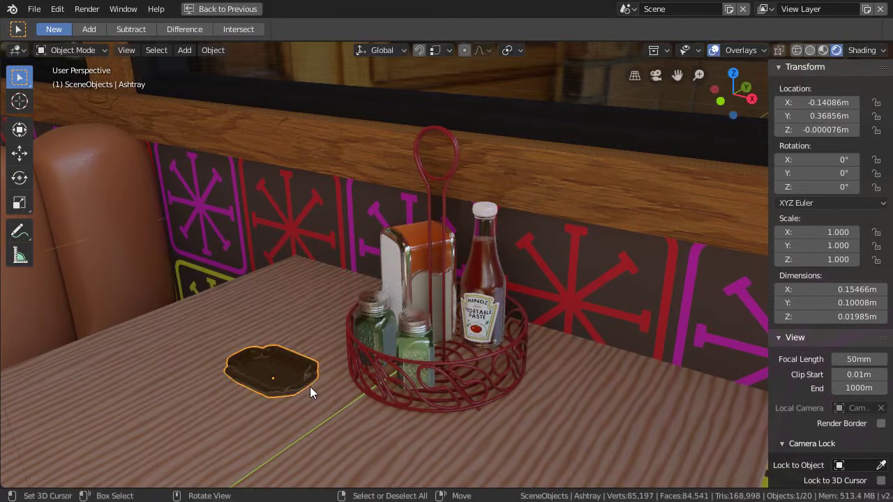
key("r")
key("z")
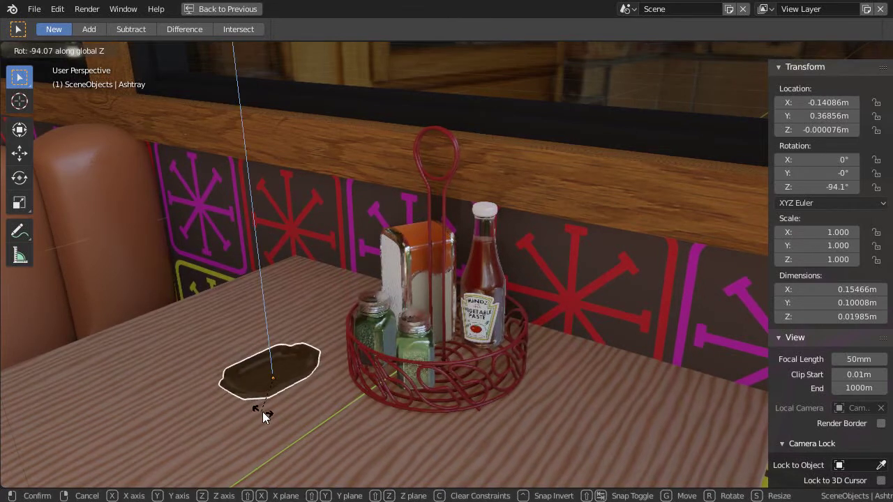
left_click(266, 412)
Step: Move the ashtray horizontally close beside the wire holder, to about X -0.171 m, Y 0.544 m, and deselect it
middle_click_drag(283, 408, 318, 404, "shift")
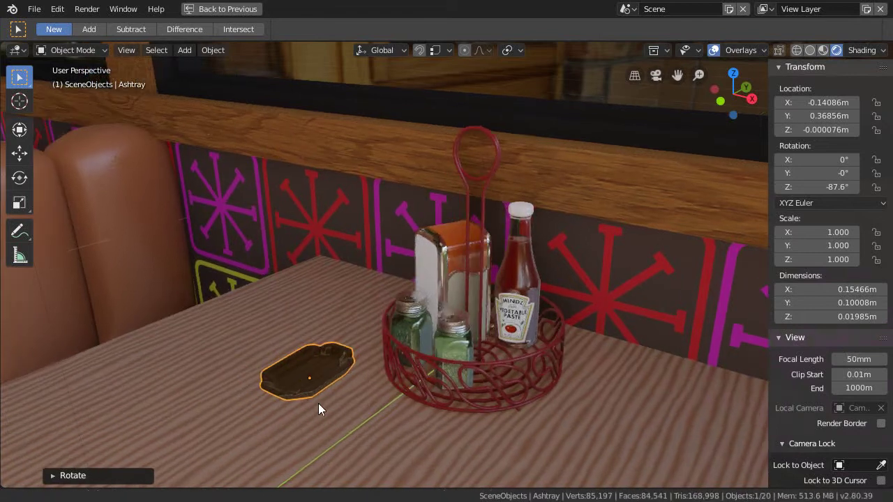
key("g")
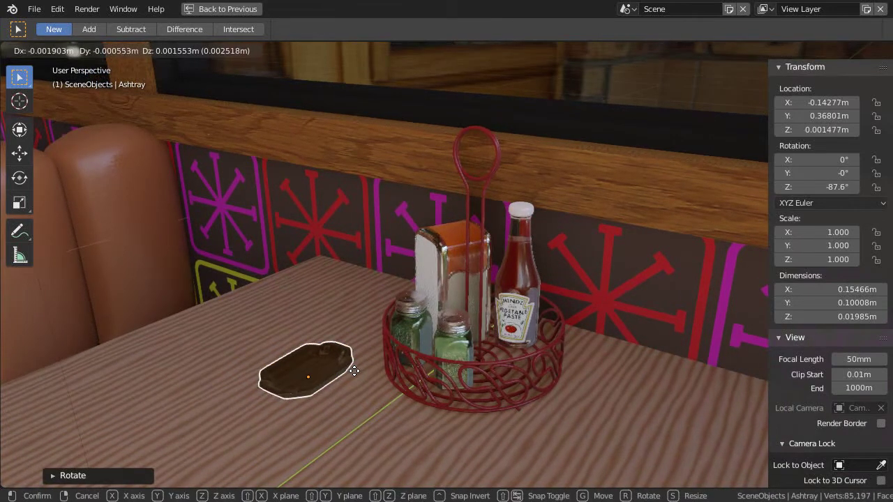
key("shift+z")
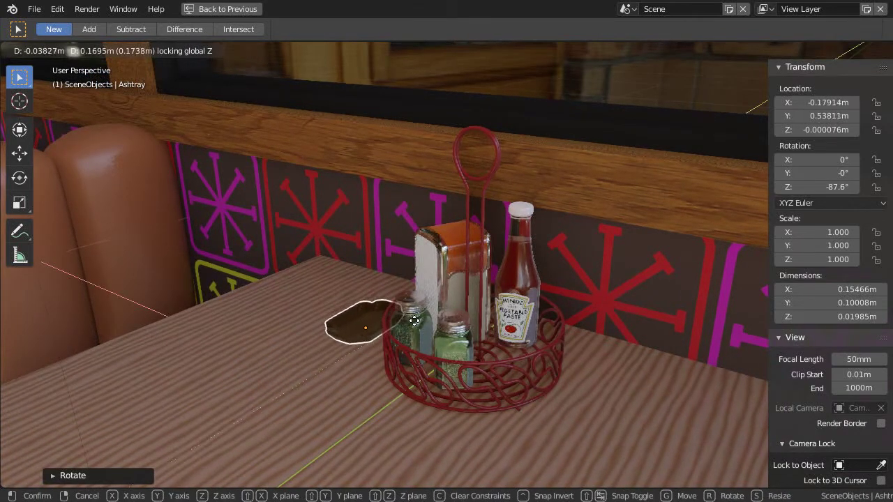
left_click(418, 322)
middle_click_drag(415, 363, 440, 297)
key("alt+a")
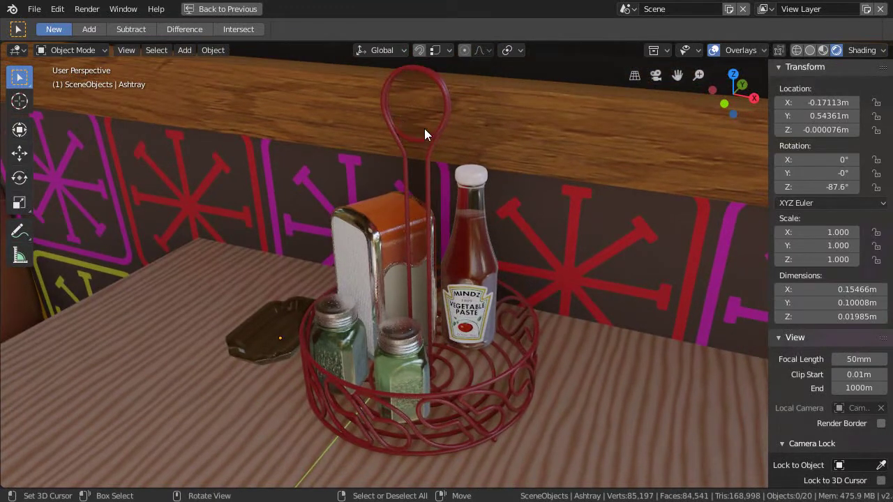
Step: Hide the viewport overlays, the properties sidebar and the tool settings bar for an unobstructed view of the table
middle_click_drag(435, 231, 427, 261)
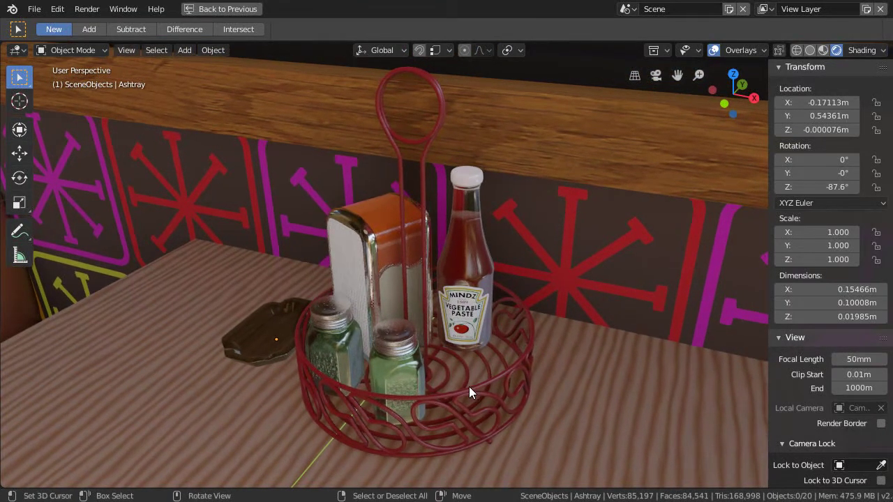
middle_click_drag(470, 395, 469, 393, "ctrl")
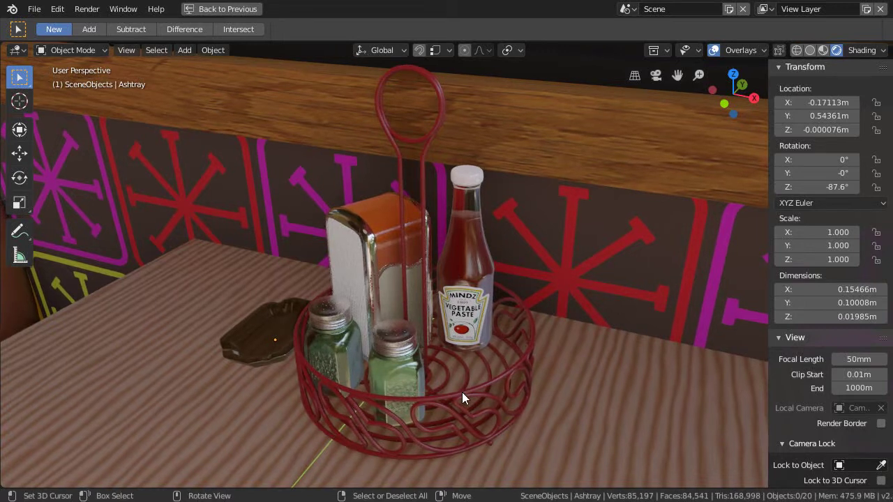
left_click(715, 51)
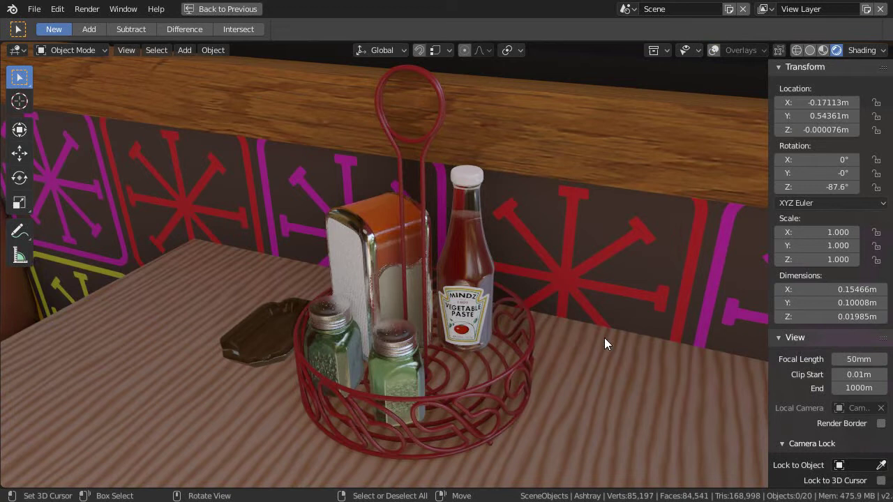
key("n")
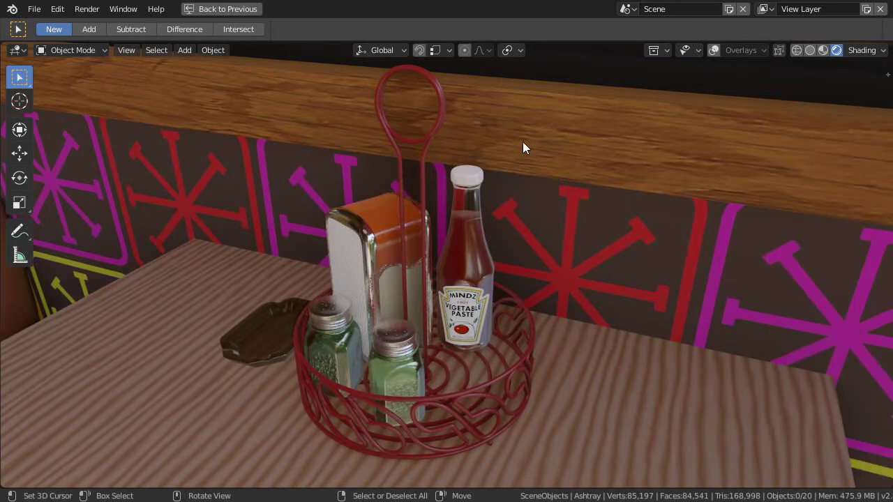
left_click_drag(548, 42, 552, 10)
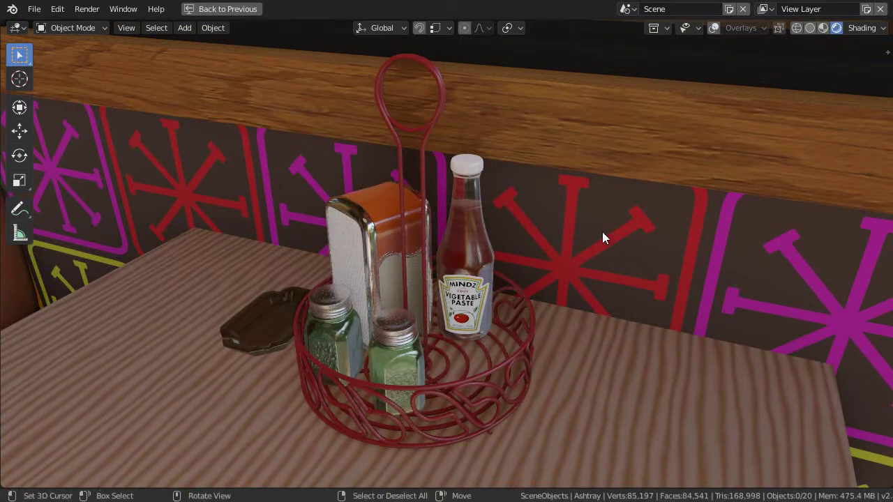
Step: Save the Blender file and hide the viewport's toolbar
middle_click_drag(660, 358, 656, 340, "ctrl")
scroll(643, 348, "up", 1)
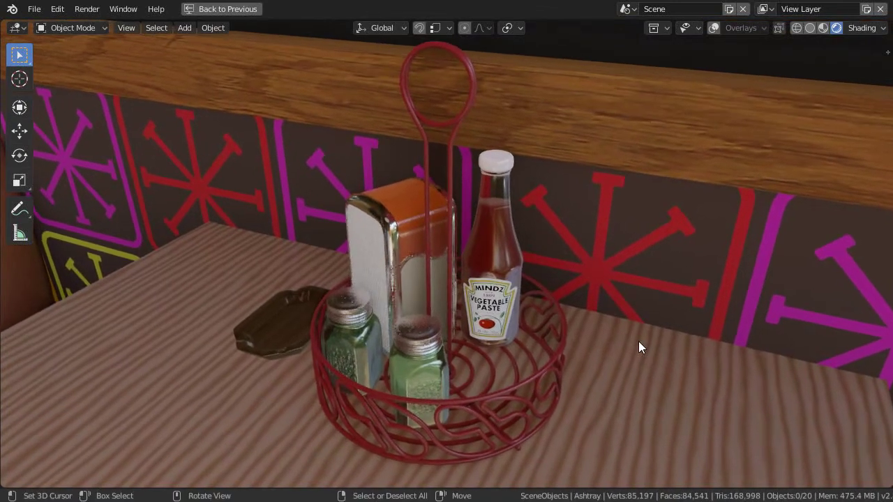
key("ctrl+s")
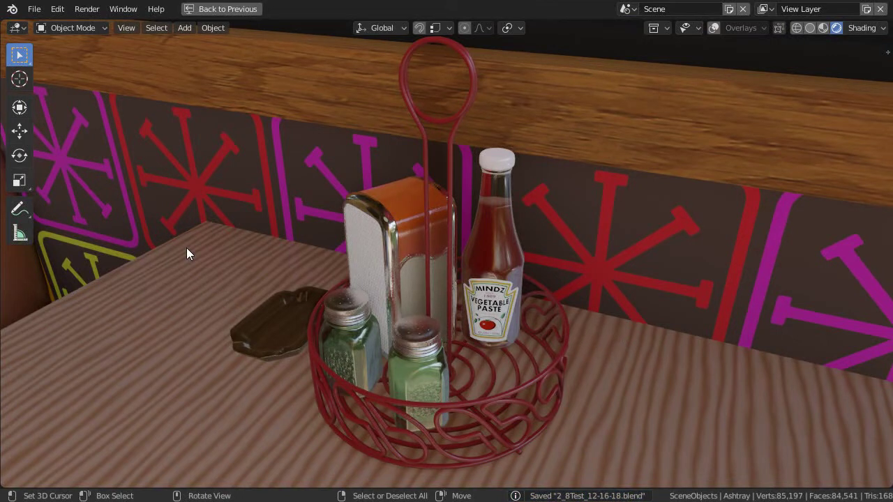
key("t")
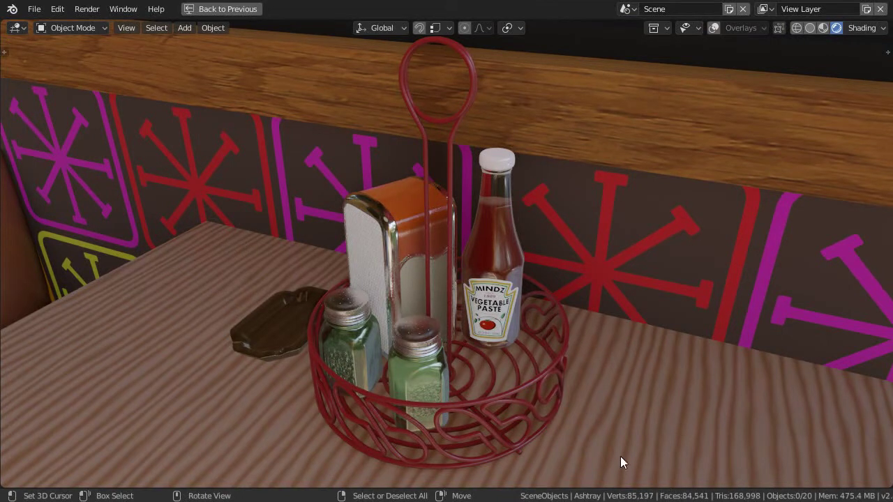